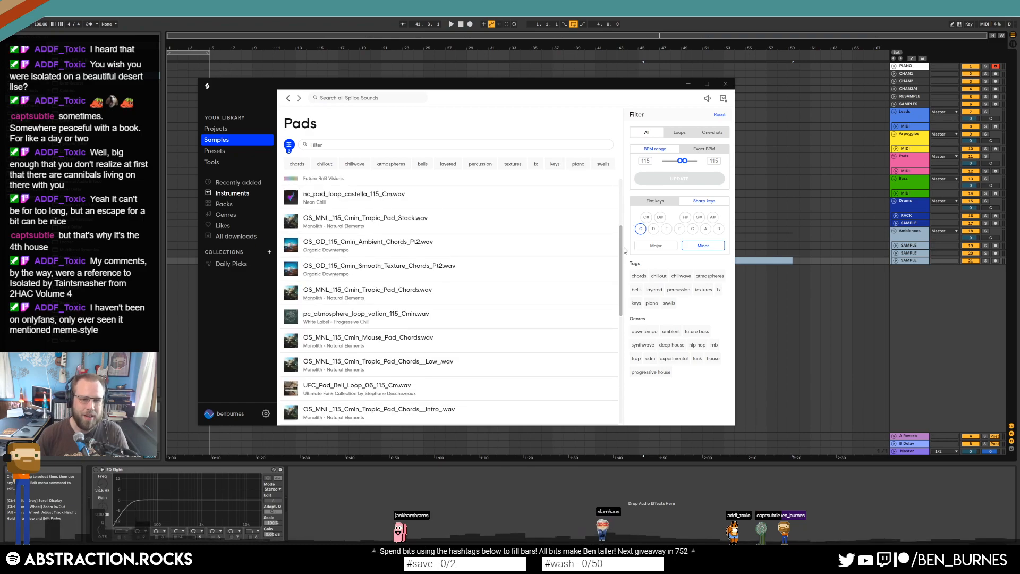
Download OS_OD_115_Cmin_Smooth_Texture_Chords_Pt2.wav and place it after the last clip on the bottom SAMPLE track in Ableton Live.
click(580, 273)
scroll(334, 309, up, 2)
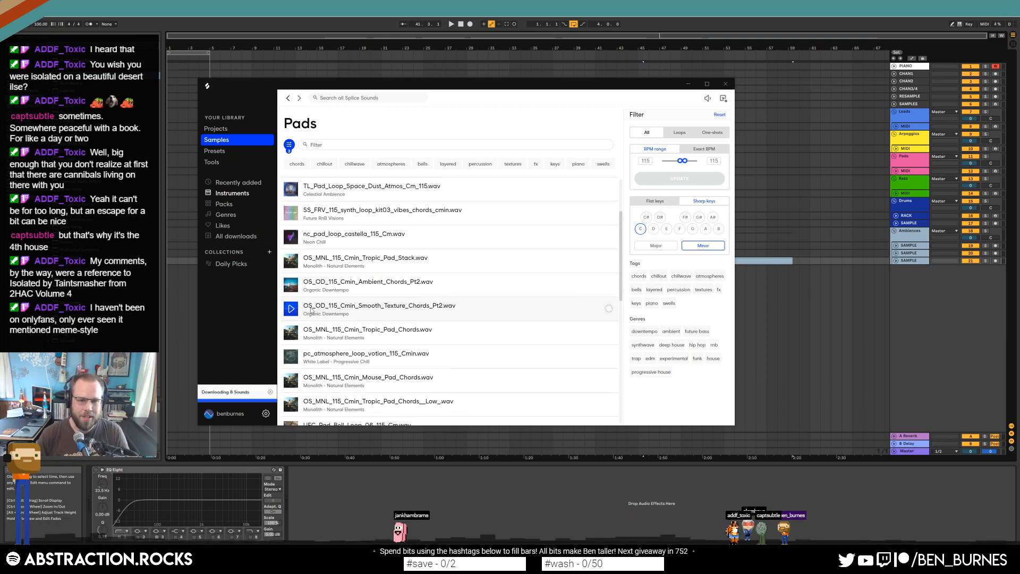
drag(311, 310, 802, 260)
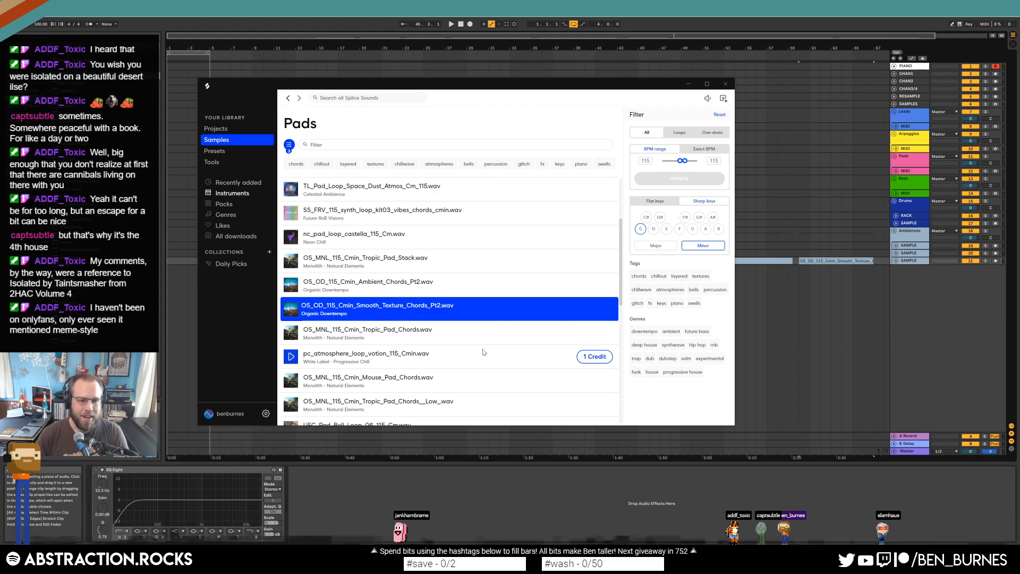
Download OS_MNL_115_Cmin_Mouse_Pad_Chords.wav and add it to the SAMPLE track behind the smooth texture chords clip.
scroll(483, 351, down, 3)
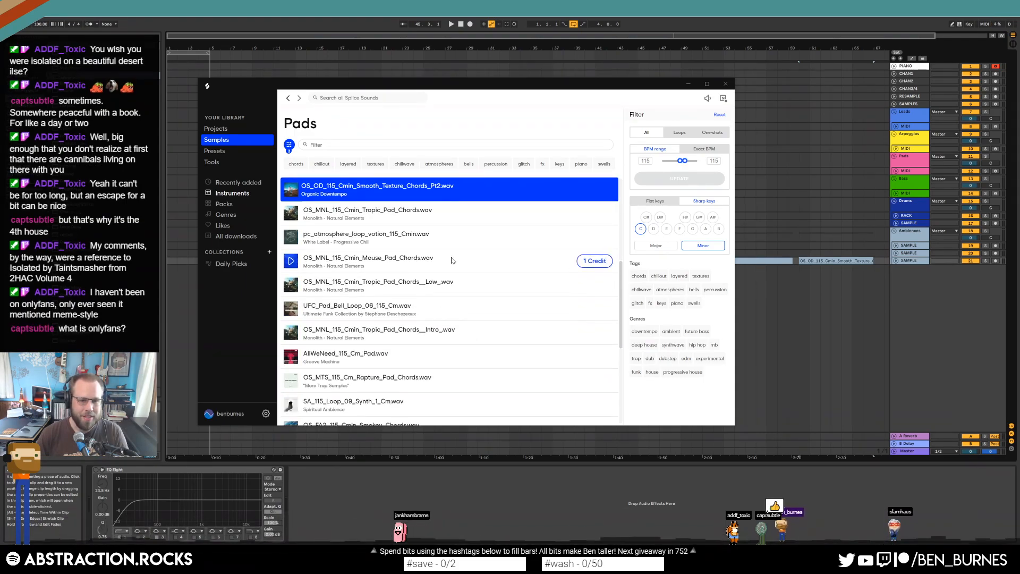
click(582, 266)
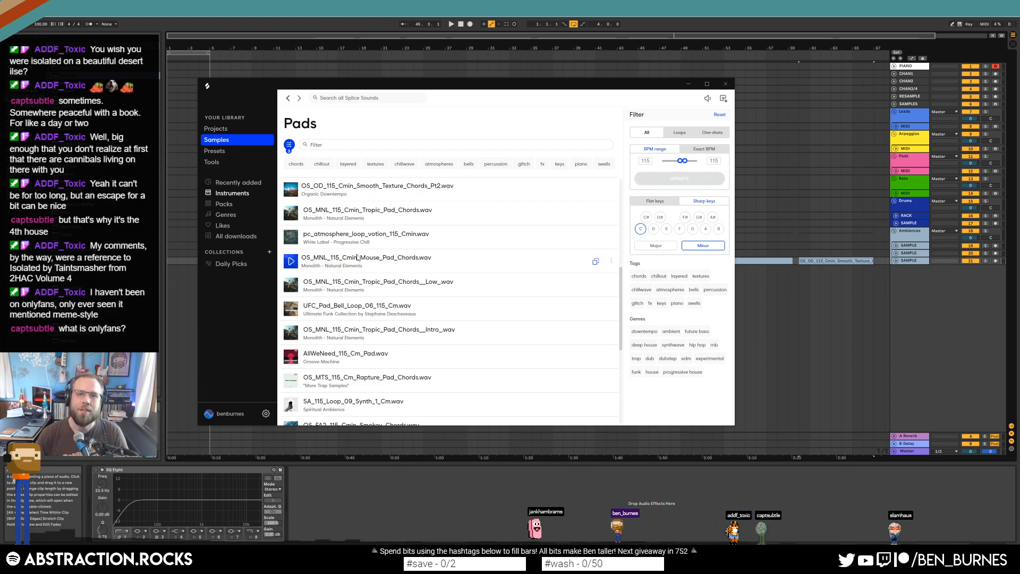
drag(316, 259, 868, 268)
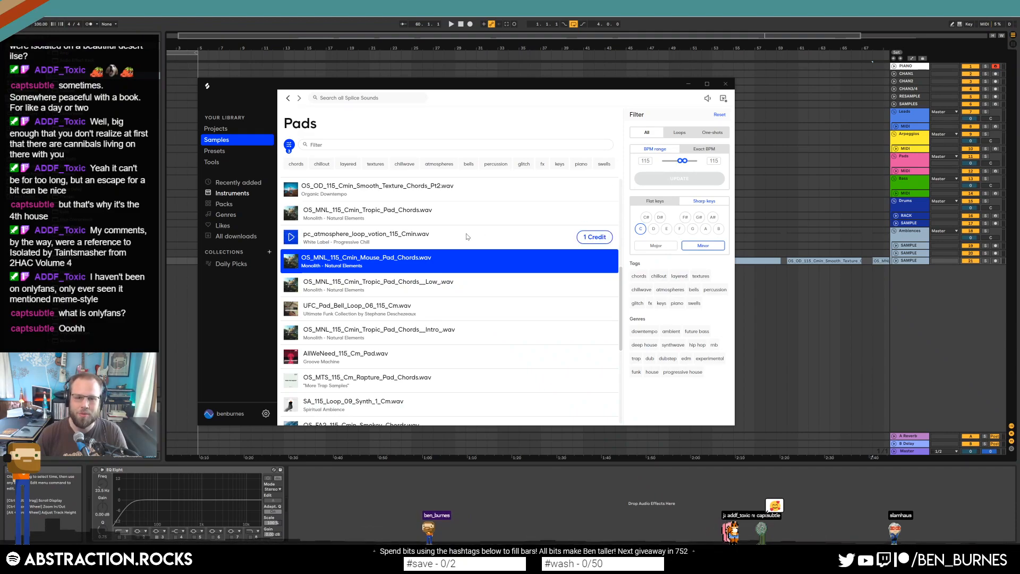
Download nc_kit03_poolside_pad_loop_115_Cm.wav and add it to the SAMPLE track behind the mouse pad chords clip.
scroll(463, 255, down, 3)
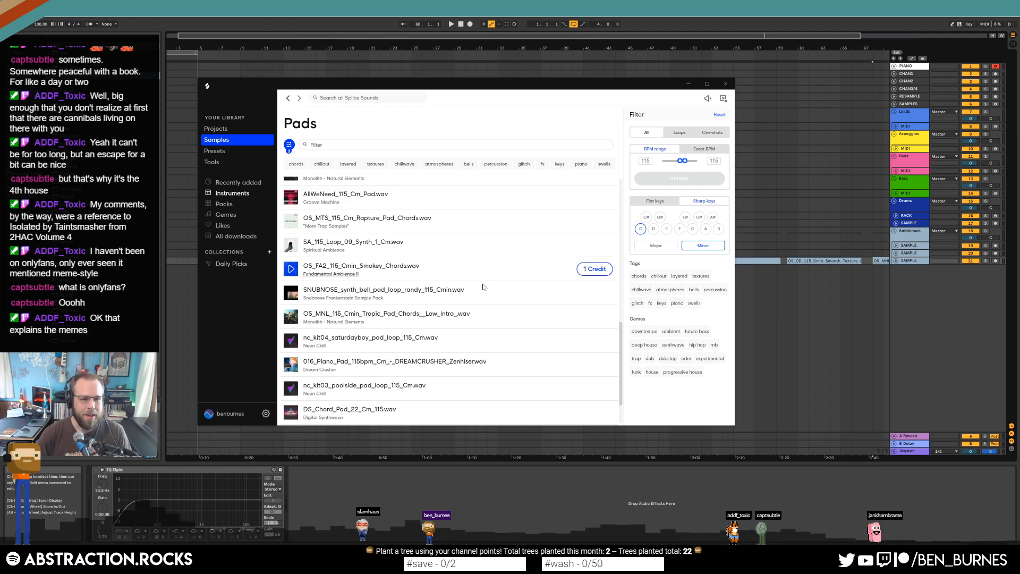
scroll(508, 340, down, 2)
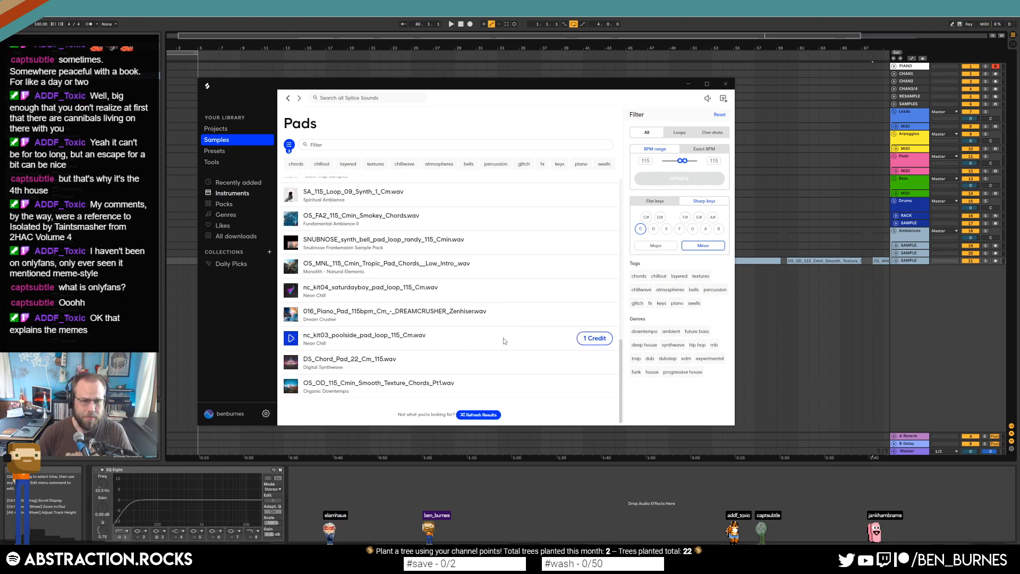
click(593, 339)
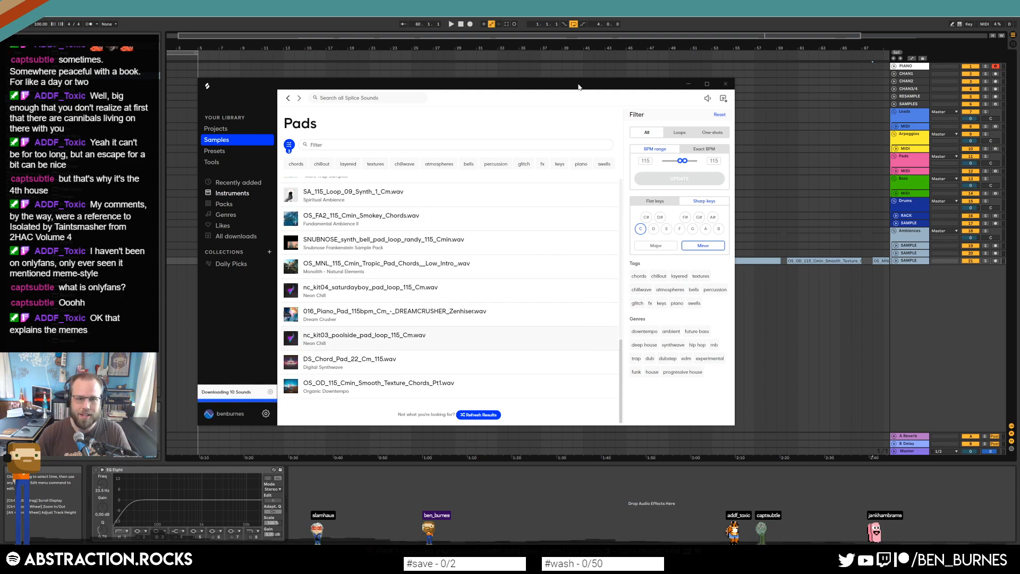
double_click(832, 35)
key(alt+Tab)
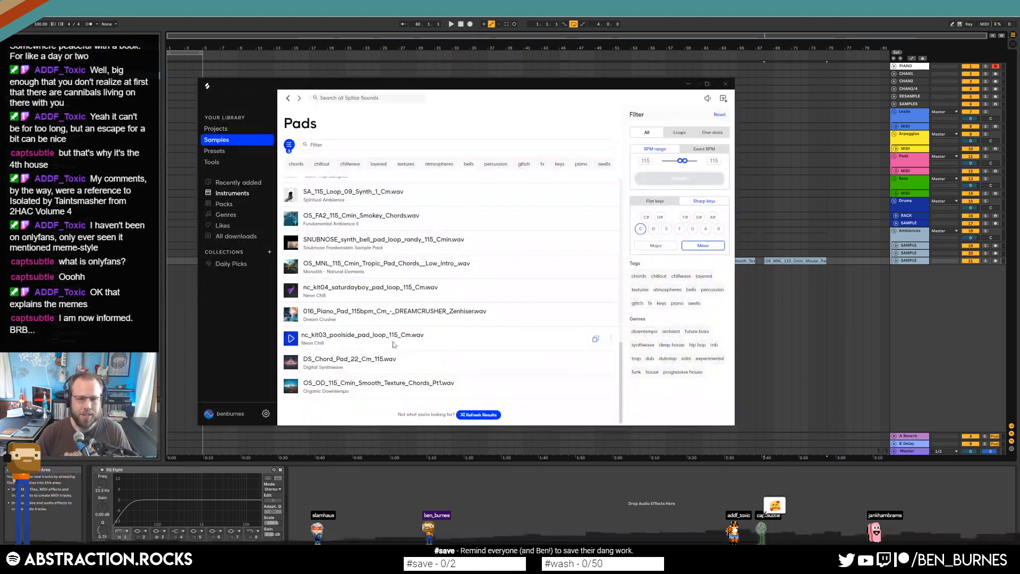
drag(420, 336, 845, 262)
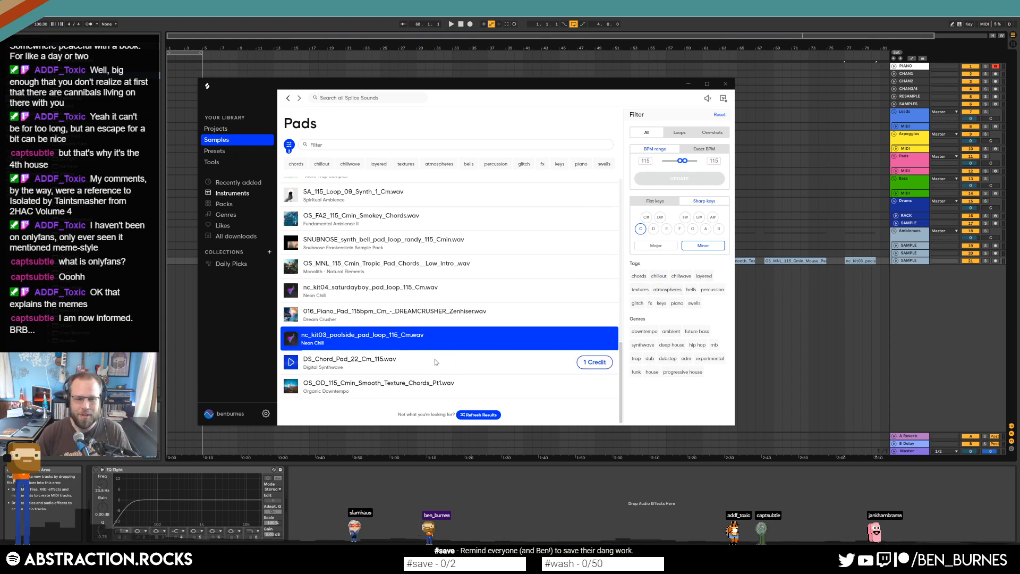
Return to the instrument categories, filter them for brass and open Brass & Woodwinds.
scroll(455, 379, up, 10)
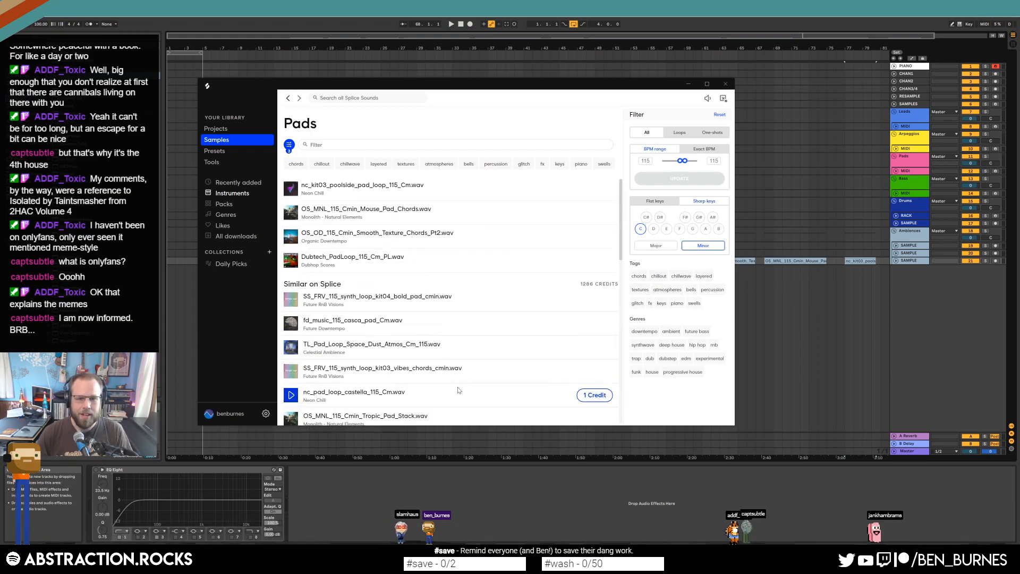
click(288, 98)
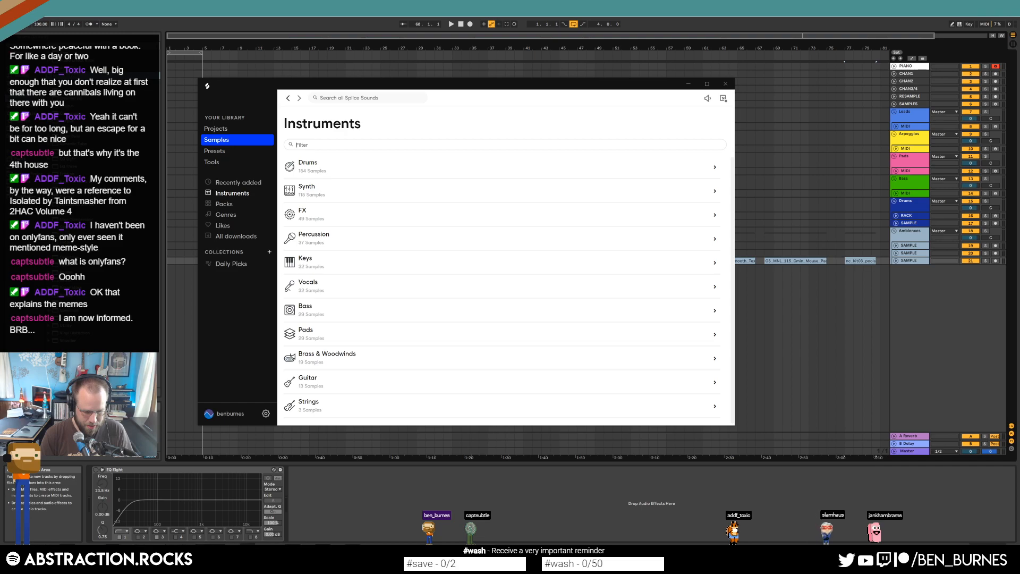
text(rass)
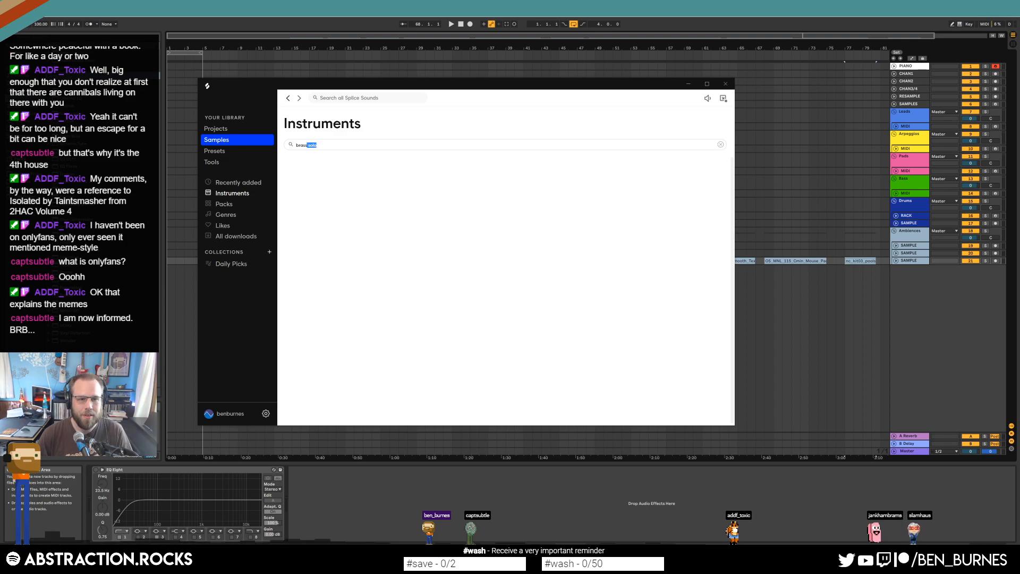
click(309, 163)
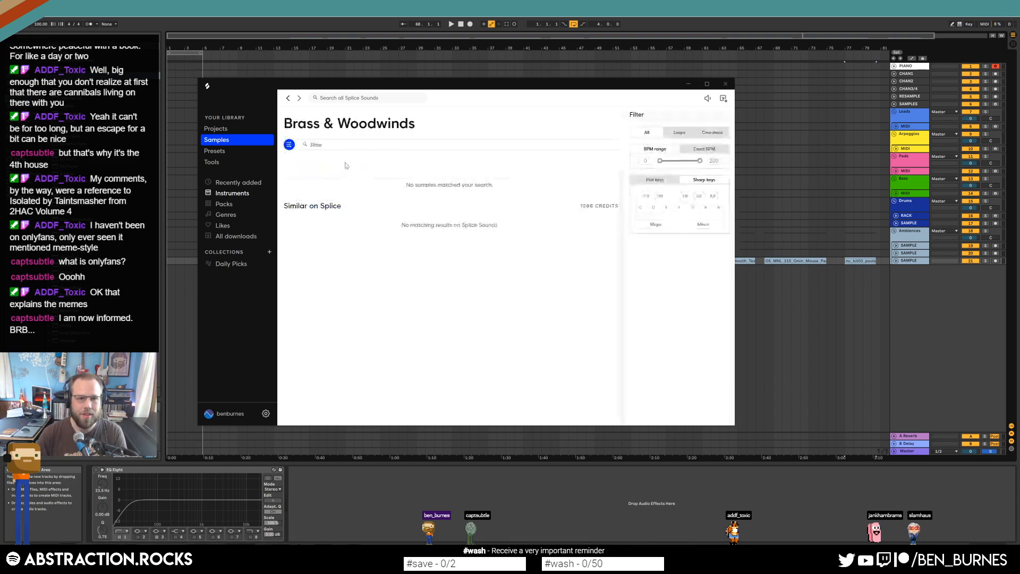
Filter the Brass & Woodwinds samples to a BPM range of 115 to 115 in the key of C minor.
text(115)
key(Tab)
text(115)
click(664, 180)
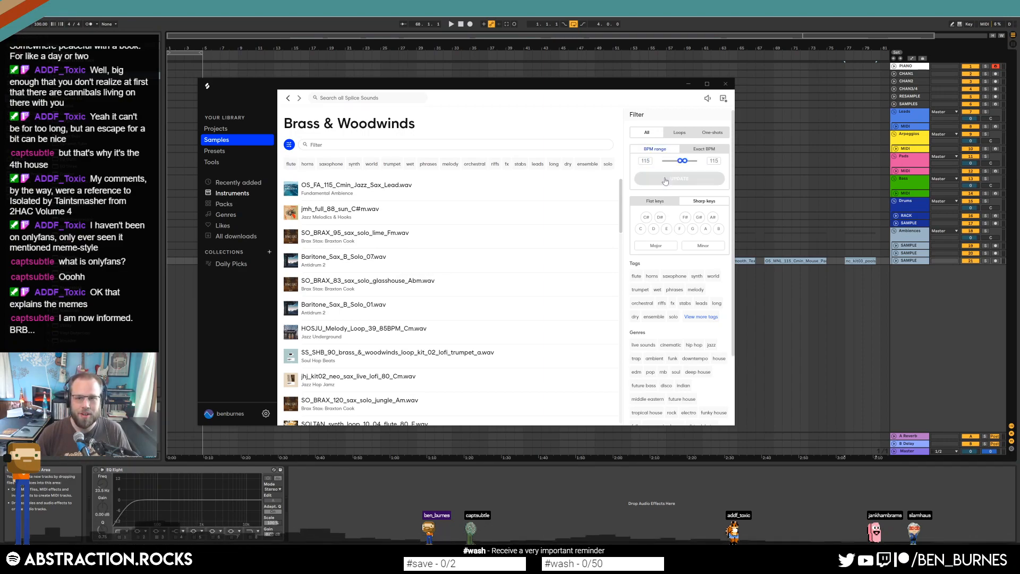
click(640, 228)
click(703, 245)
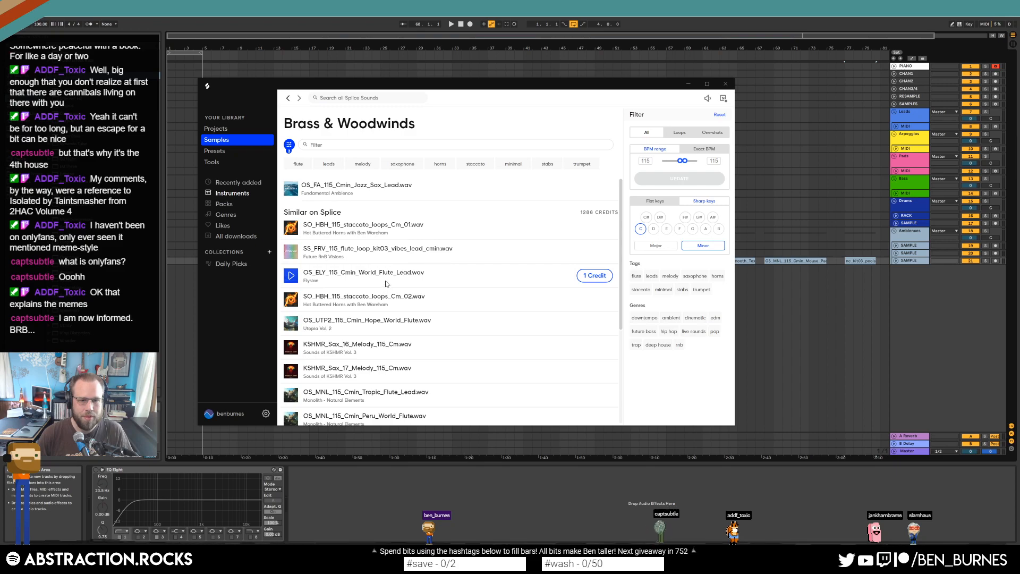
Download OS_ELY_115_Cmin_World_Flute_Lead.wav and add it to the SAMPLE track behind the poolside pad clip.
click(595, 281)
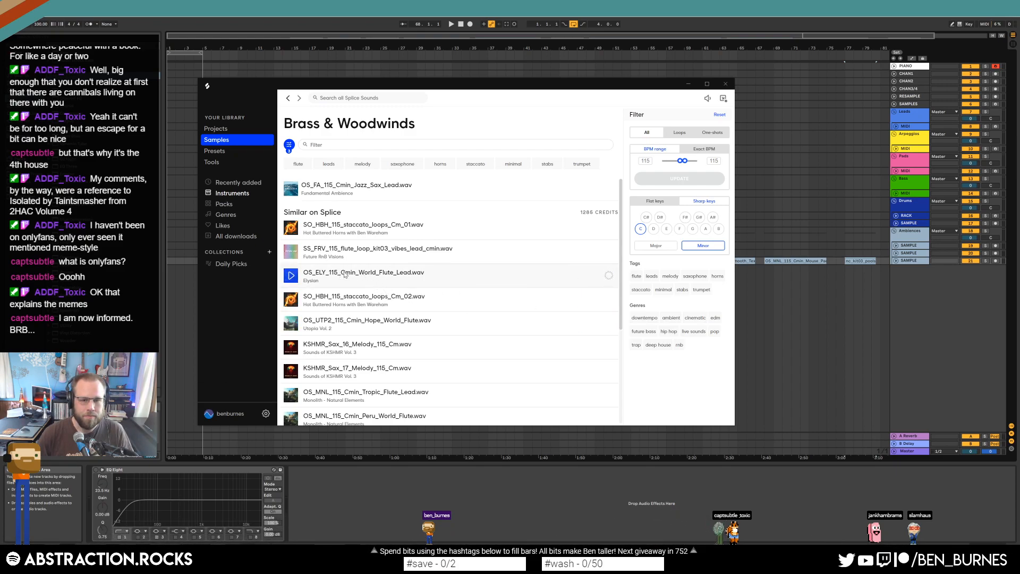
drag(346, 273, 819, 273)
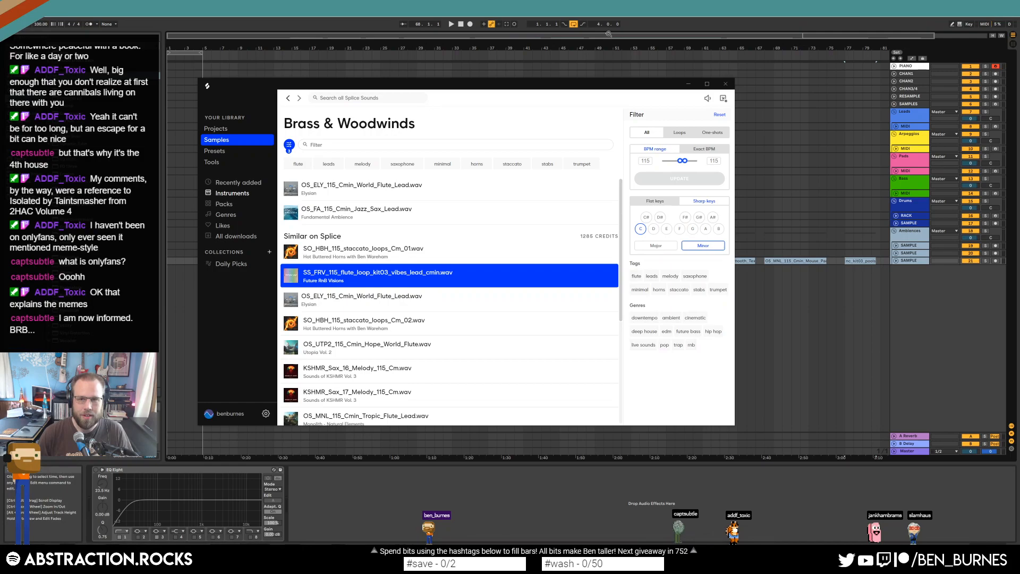
click(688, 84)
drag(675, 35, 808, 35)
key(alt+Tab)
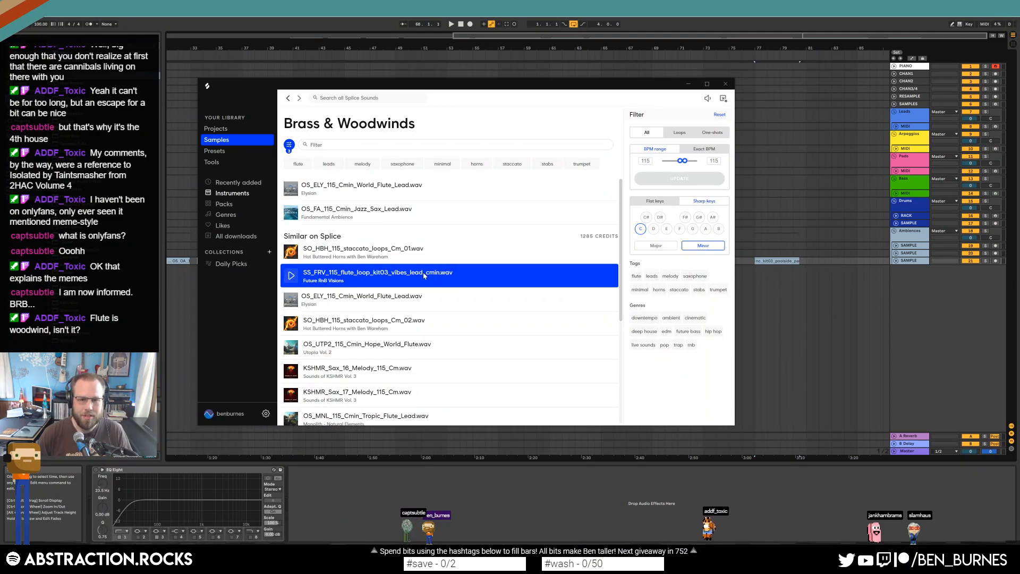
drag(386, 300, 811, 263)
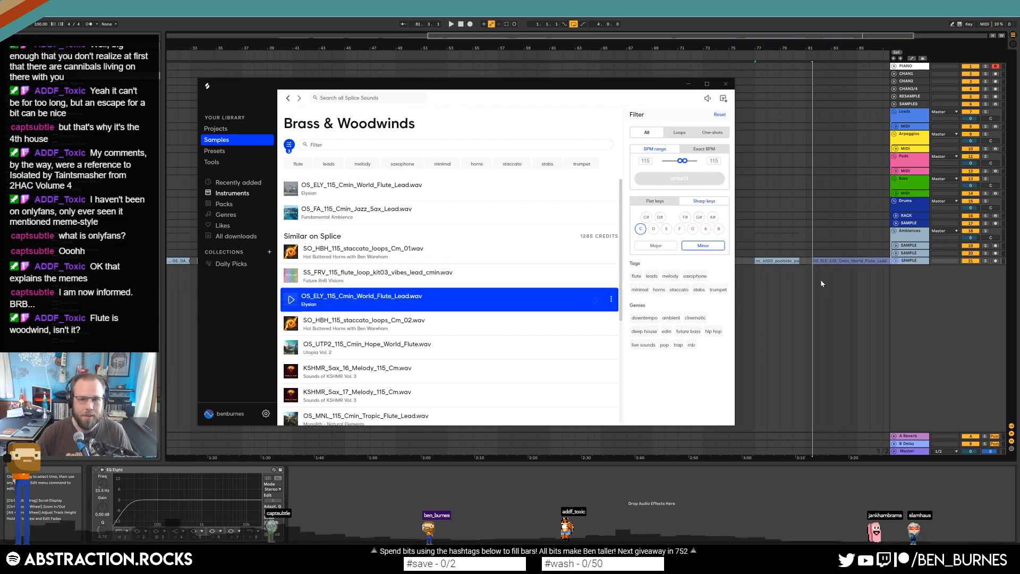
Download KSHMR_Sax_16_Melody_115_Cm.wav and add it to the SAMPLE track behind the flute lead clip.
click(829, 298)
scroll(829, 298, down, 4)
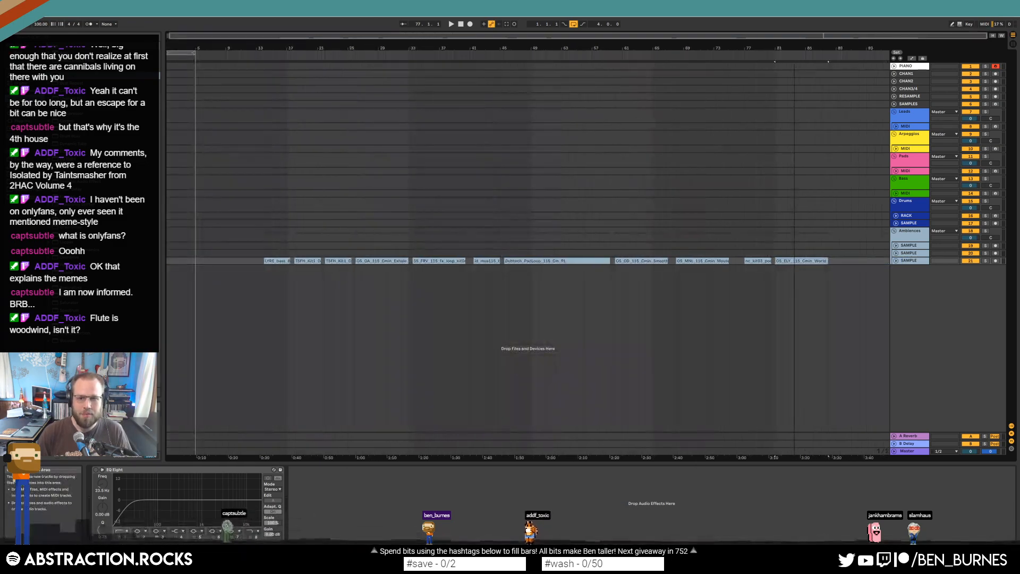
key(alt+Tab)
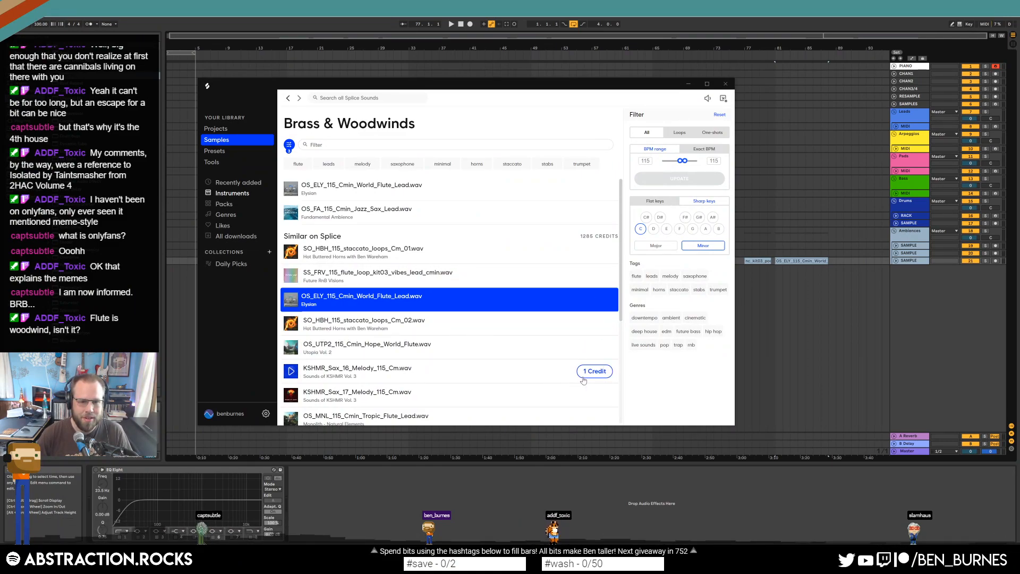
click(585, 373)
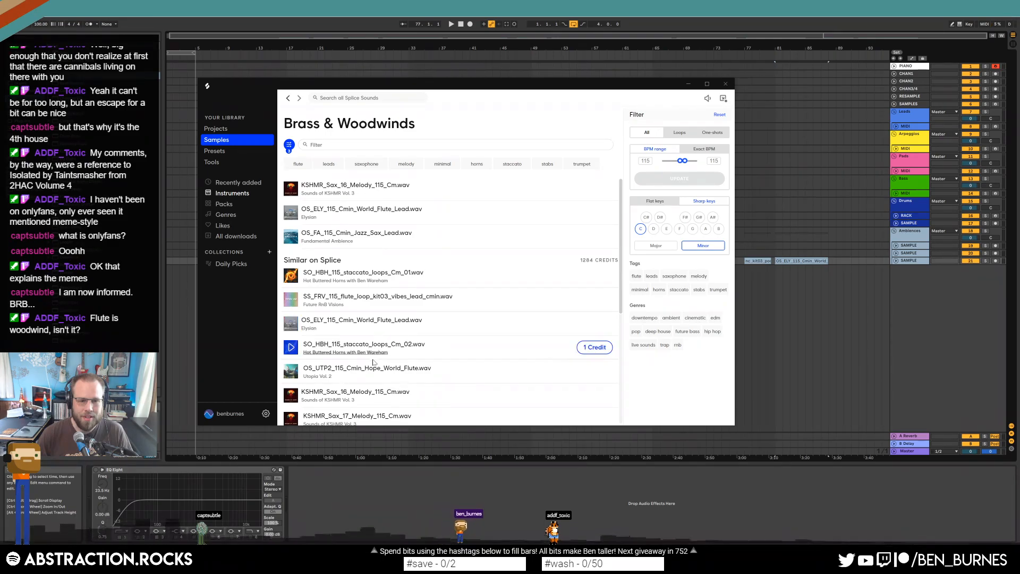
mouse_move(390, 395)
mouse_down()
mouse_move(744, 261)
mouse_move(830, 260)
mouse_up()
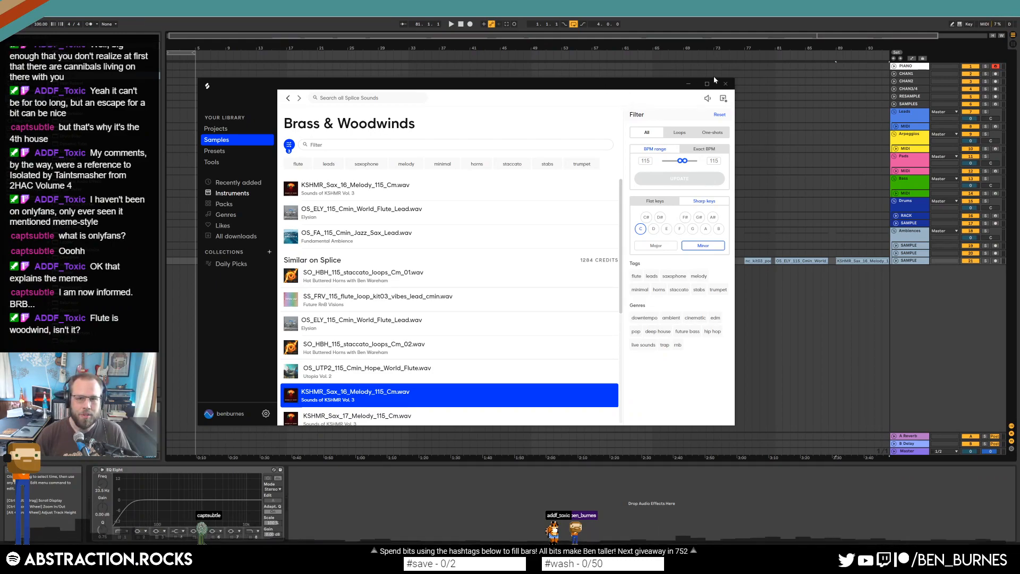
Switch back to Ableton Live, unfold the bottom SAMPLE track and play its first clip, the bass loop.
scroll(532, 351, down, 4)
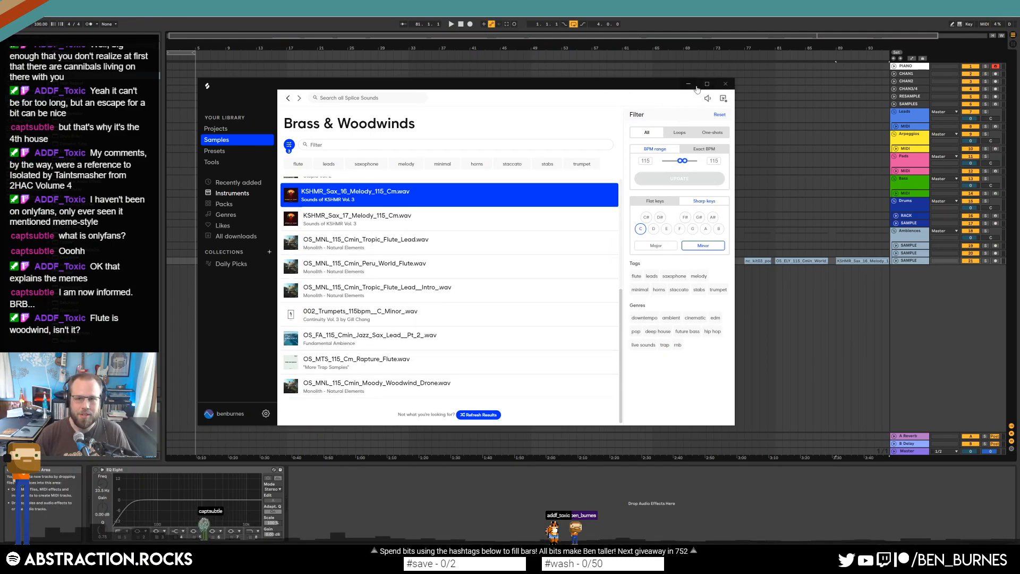
click(689, 83)
click(896, 261)
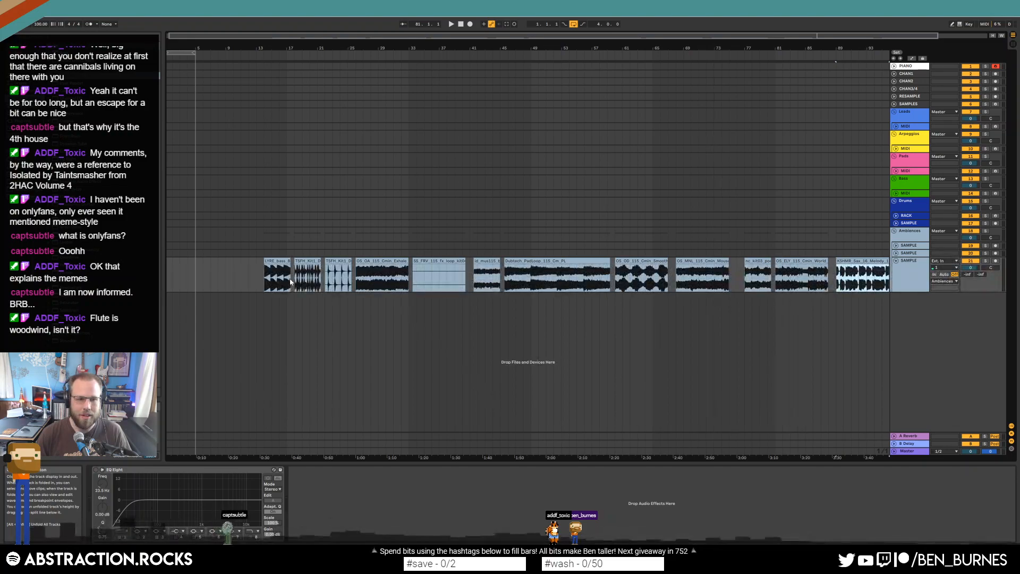
click(276, 277)
key(space)
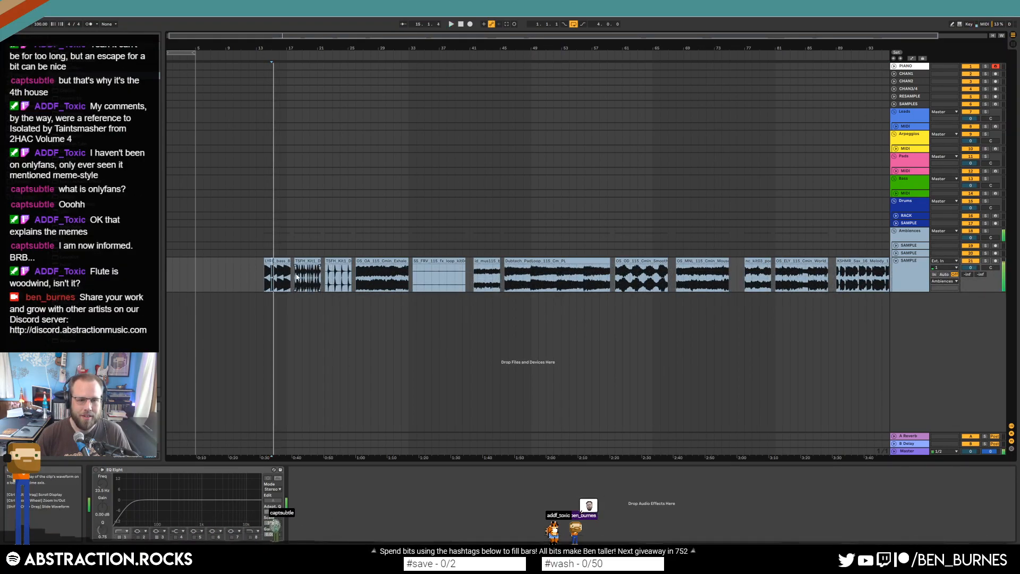
Audition the full drum loop and the snare drum loop on the SAMPLE track.
scroll(289, 274, up, 5)
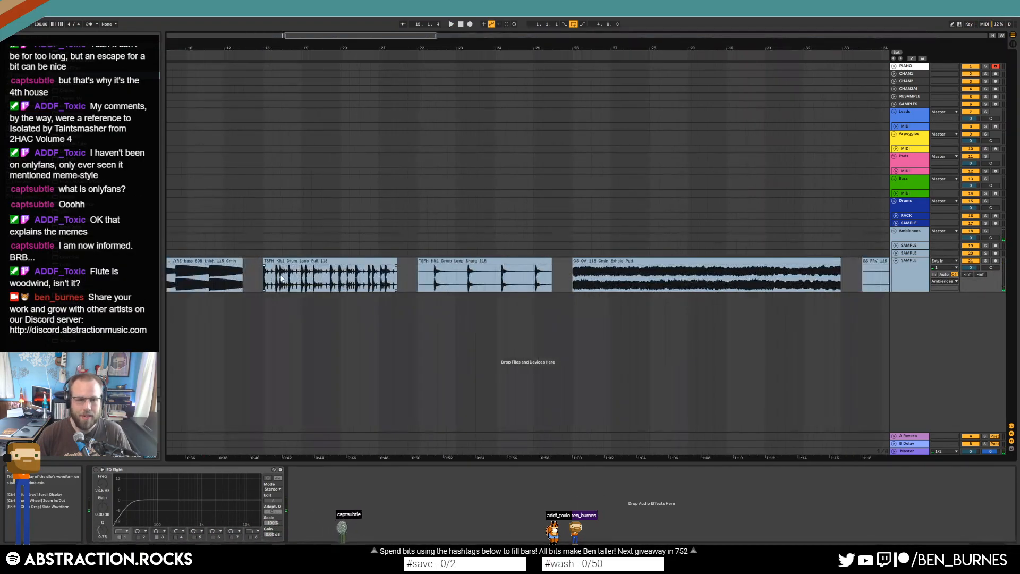
click(276, 280)
key(space)
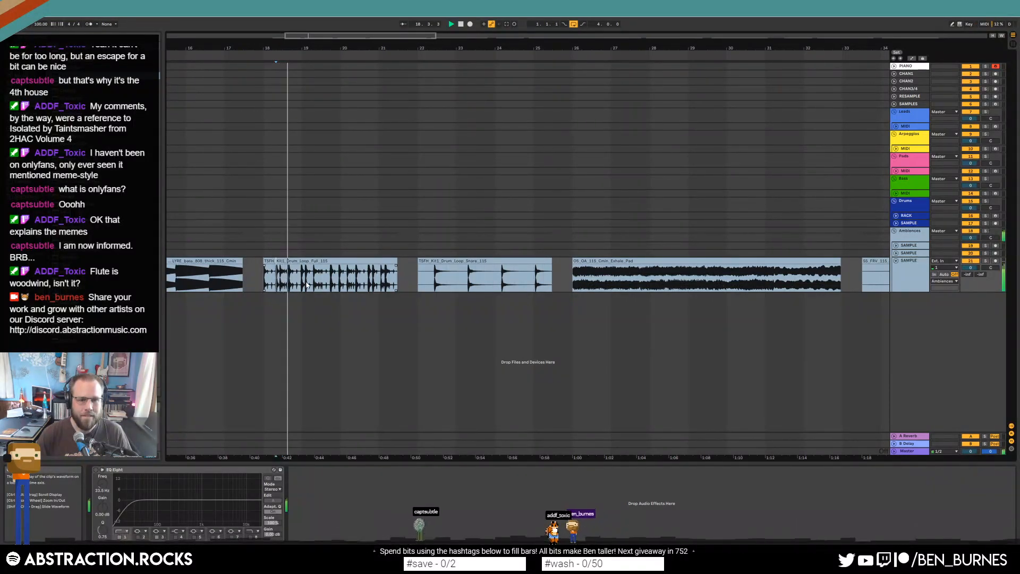
click(431, 282)
key(space)
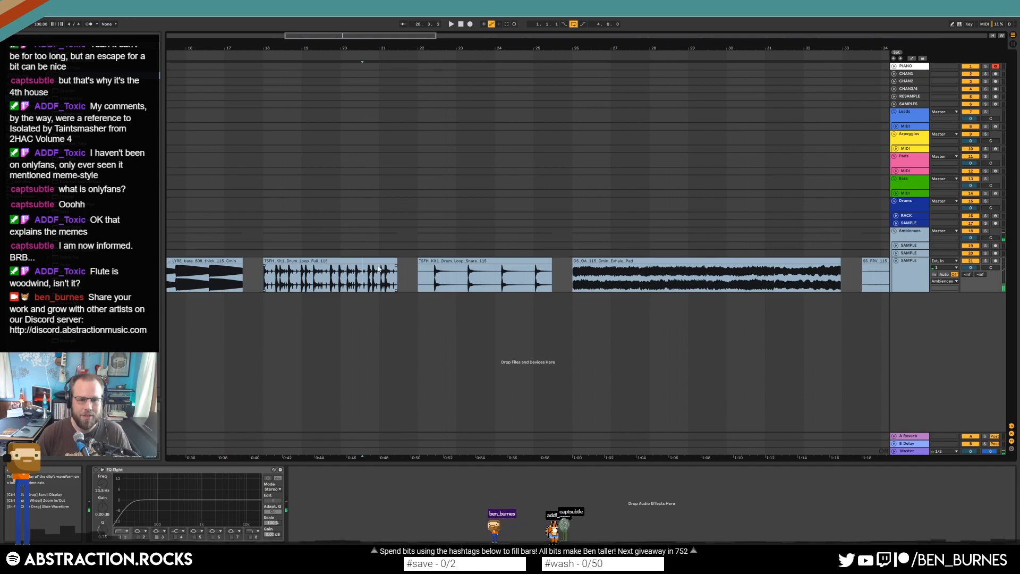
click(434, 262)
click(343, 261)
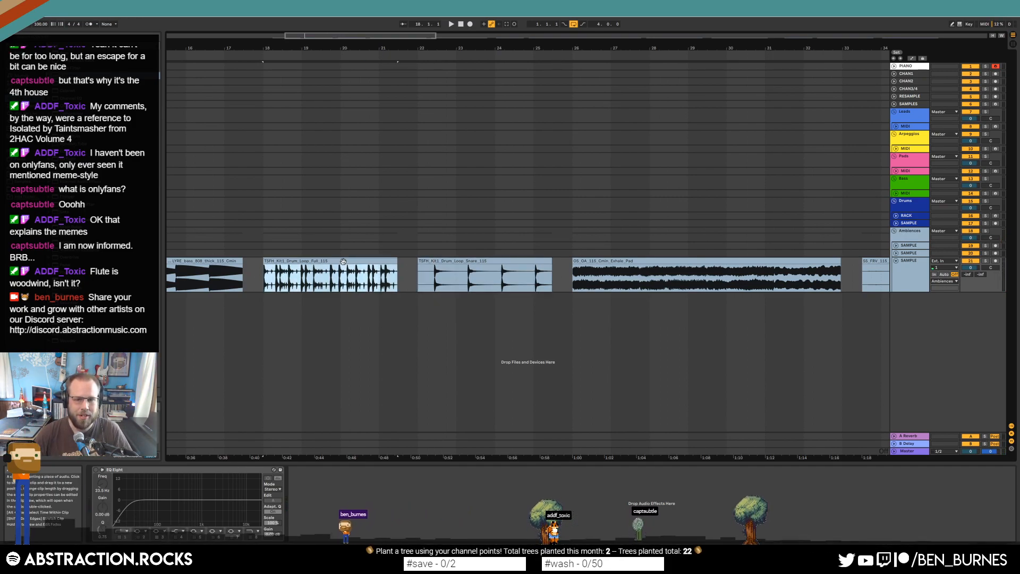
Listen to the Exhale Pad clip and the birds FX loop that follows it.
click(582, 290)
key(space)
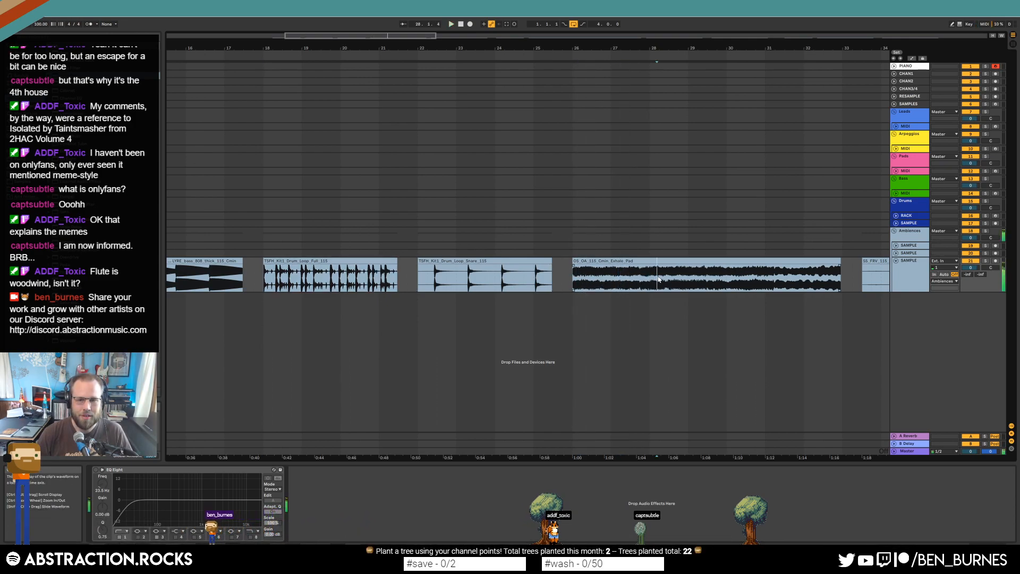
drag(420, 37, 566, 36)
click(438, 286)
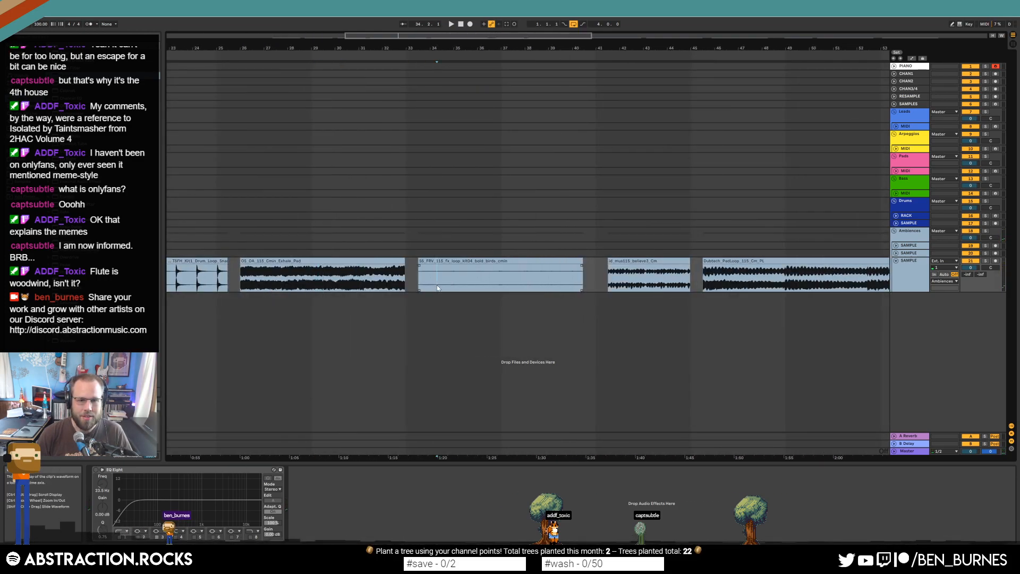
key(space)
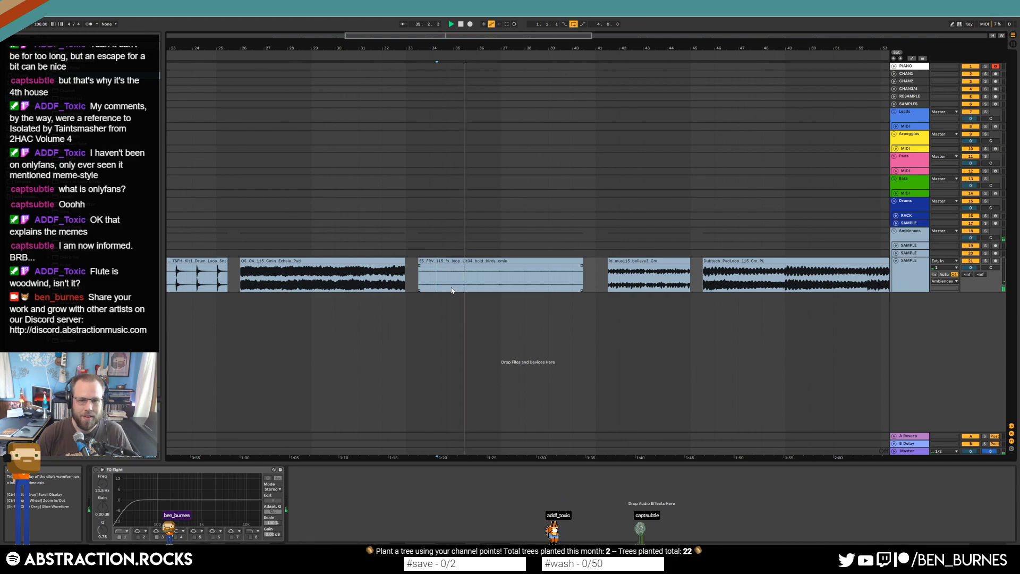
Play back the short clip between the birds FX loop and the Dubtech pad loop.
click(616, 279)
key(space)
mouse_move(534, 36)
mouse_down()
mouse_move(667, 29)
mouse_move(658, 33)
mouse_up()
key(space)
click(332, 282)
key(space)
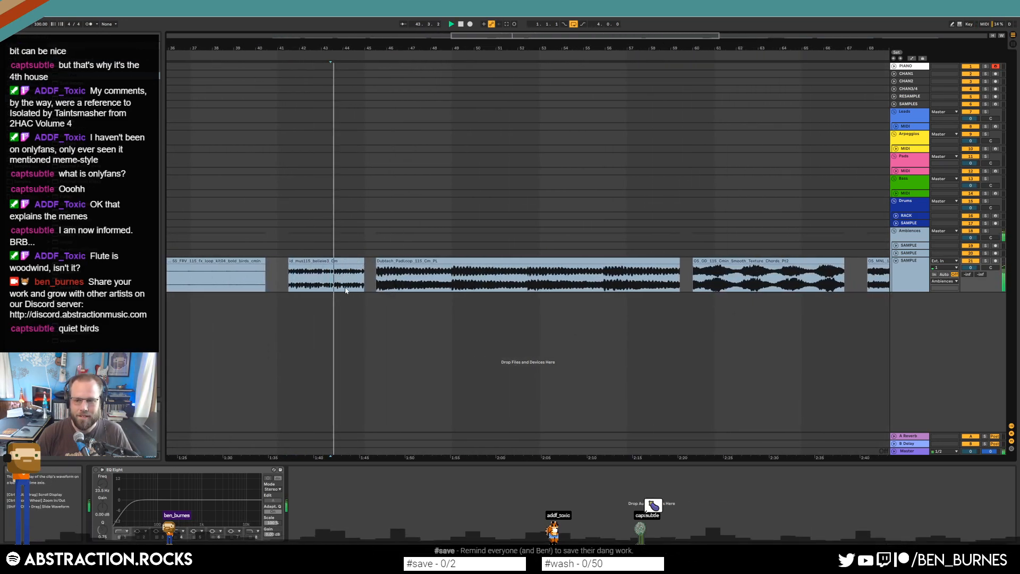
Audition the Dubtech pad loop on the SAMPLE track from its start and from points further in.
click(223, 262)
key(space)
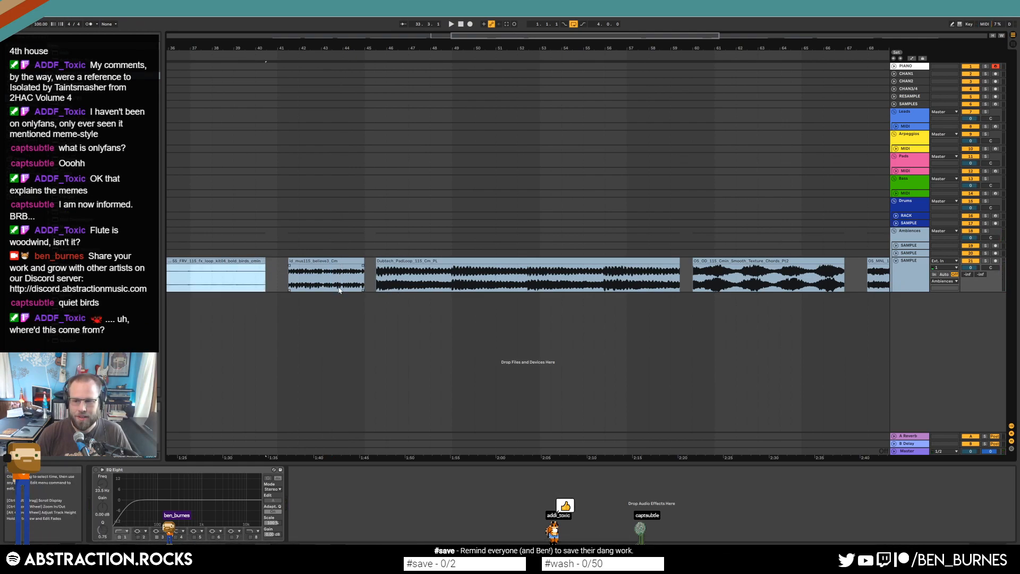
click(386, 282)
key(space)
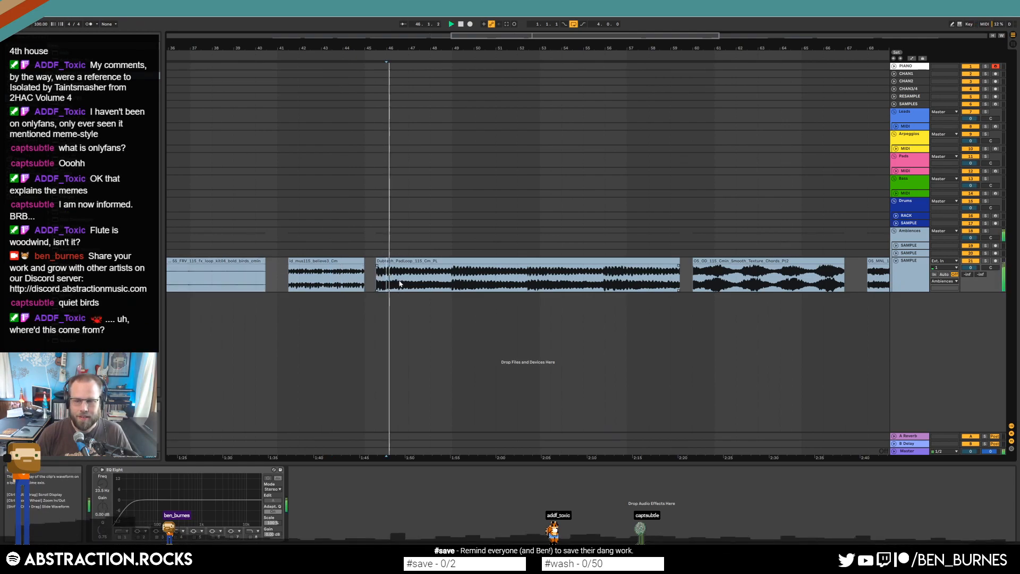
click(441, 290)
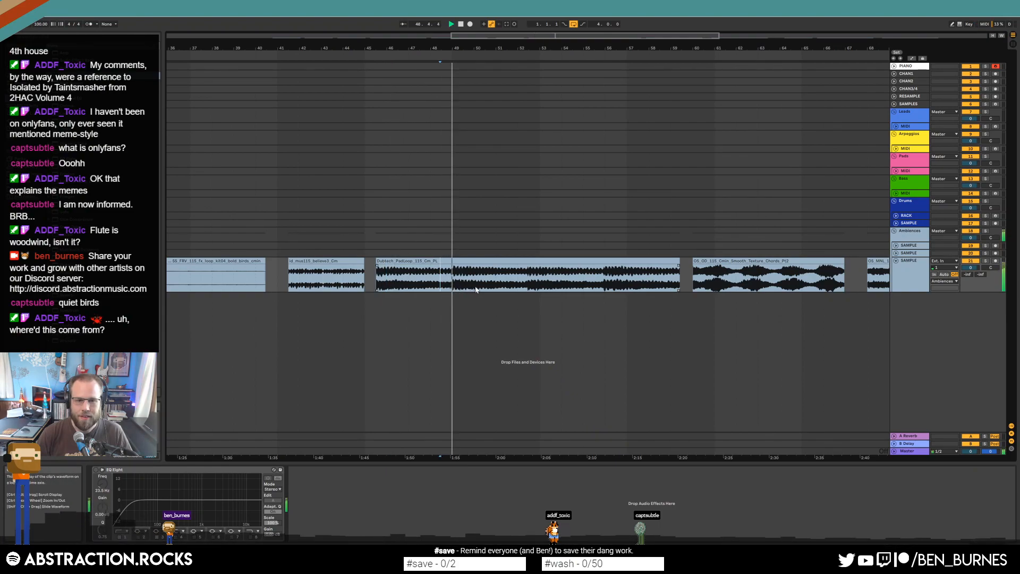
click(609, 281)
Play back the Smooth Texture Chords clip and two spots in the Mouse Pad Chords clip.
click(707, 286)
key(space)
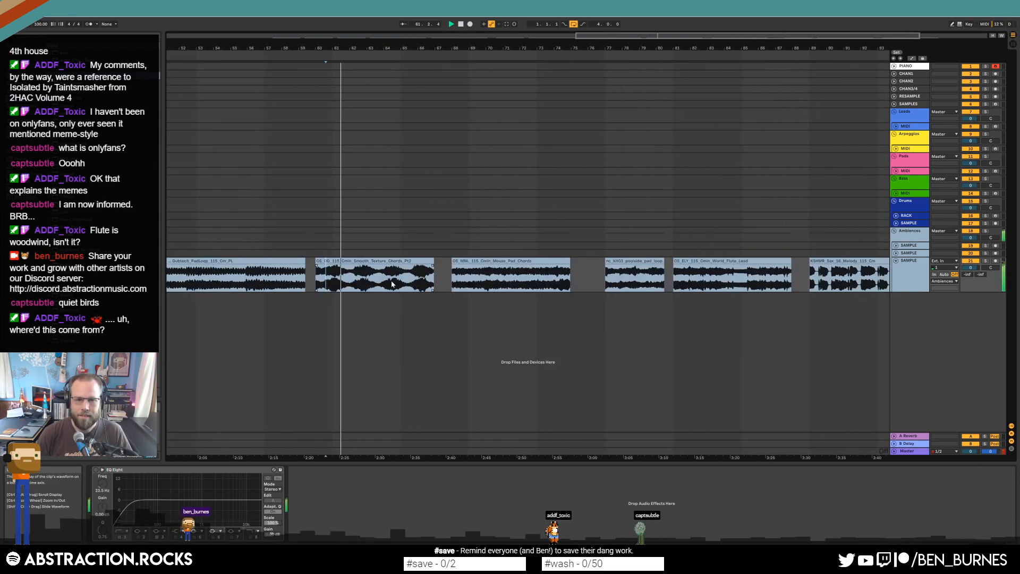
click(468, 278)
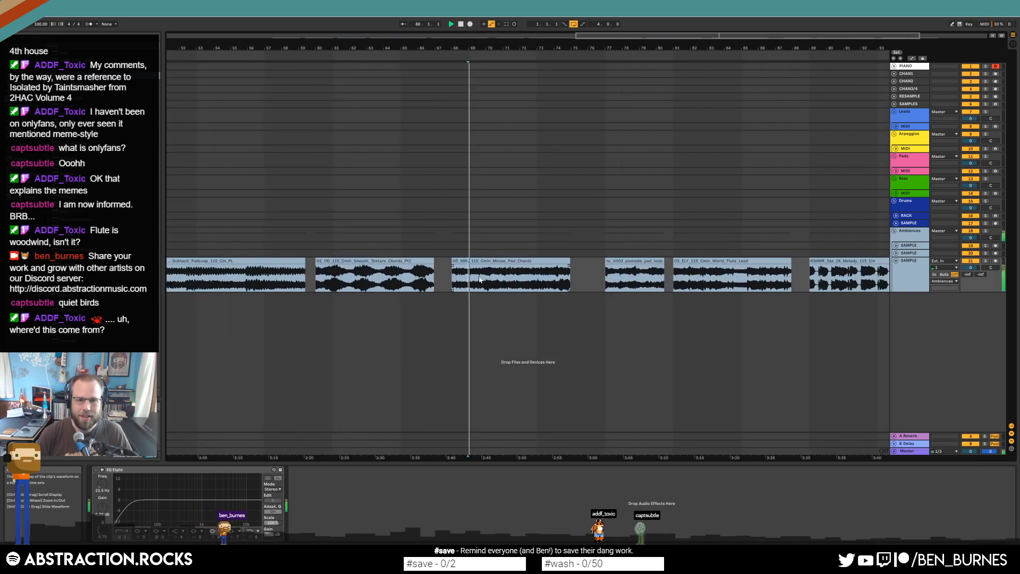
click(520, 284)
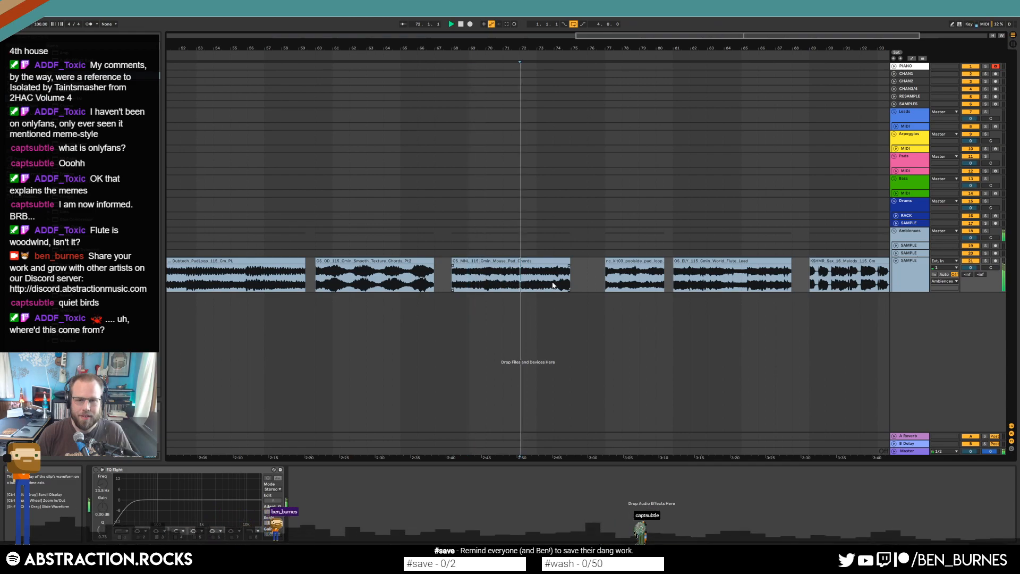
Listen to the poolside pad loop and the World Flute Lead clip.
click(615, 282)
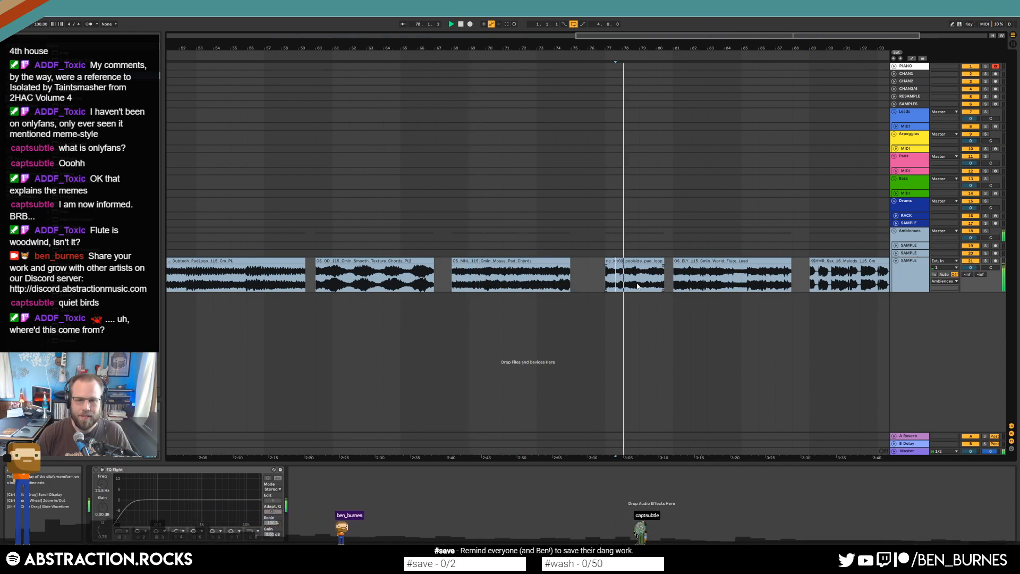
click(690, 281)
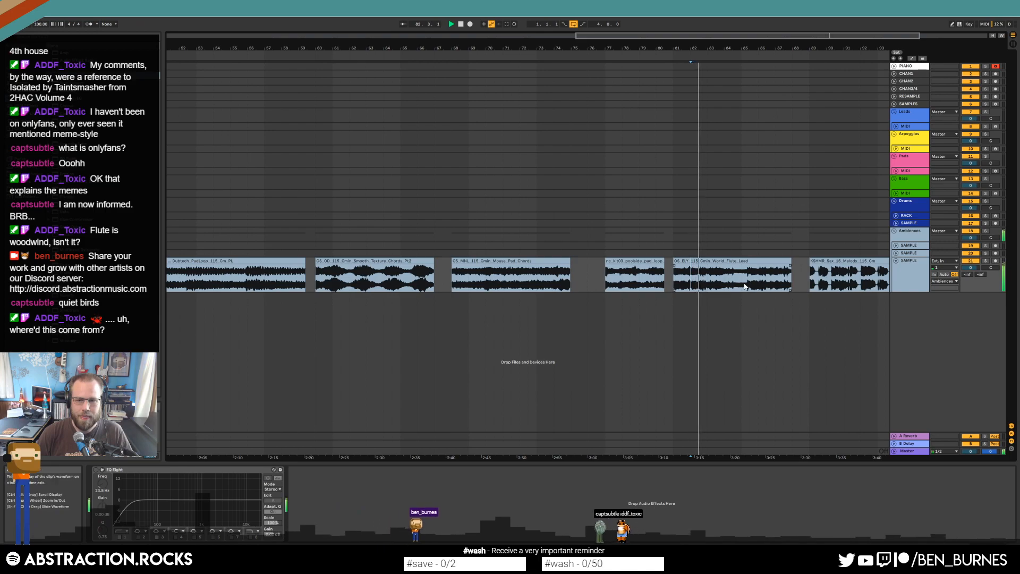
scroll(685, 271, right, 4)
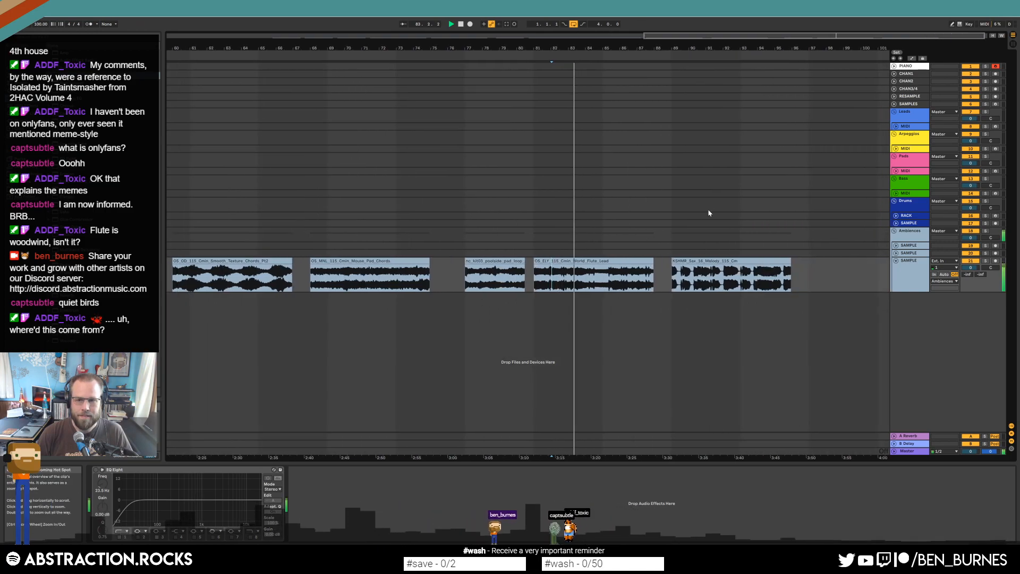
Audition the KSHMR sax melody clip at the end of the track and open it in the clip editor.
click(681, 273)
key(space)
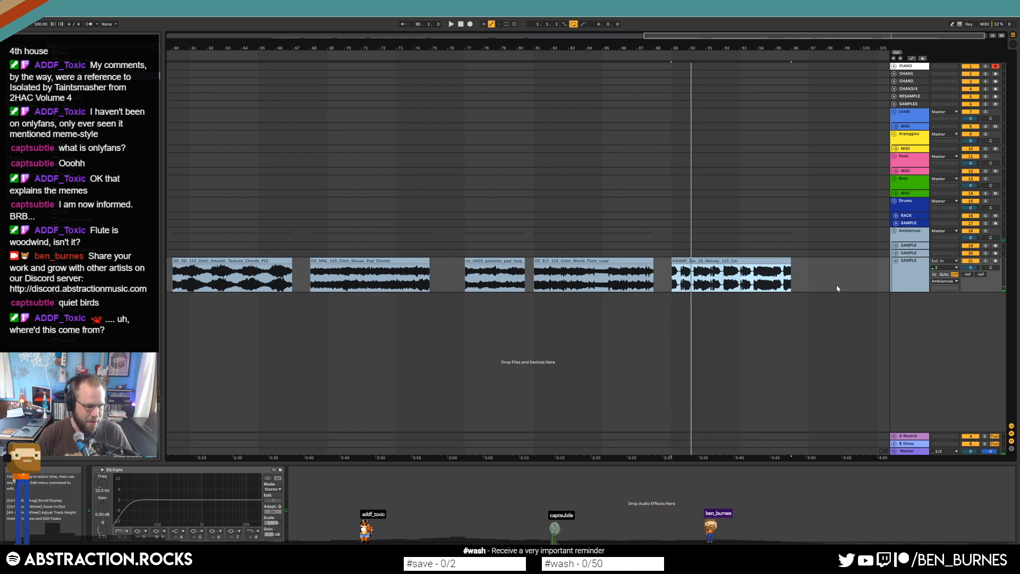
double_click(714, 260)
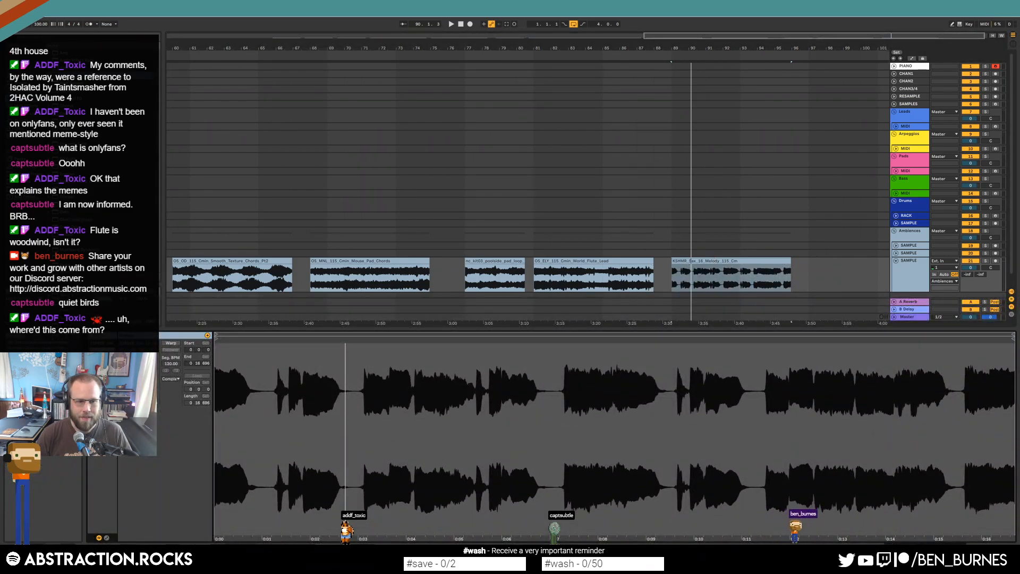
key(space)
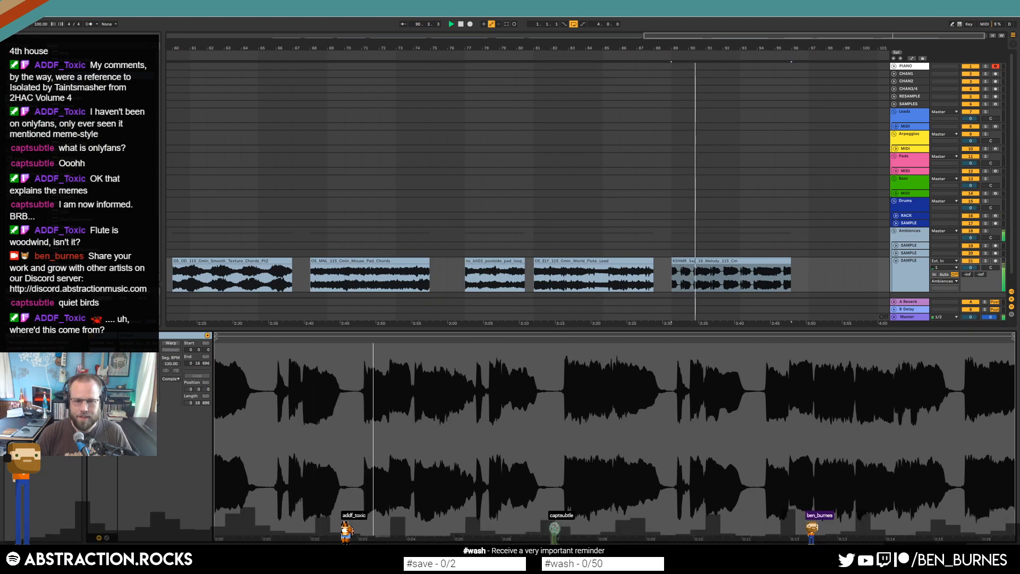
Show the whole arrangement, bring up the Splice sample window and close it.
drag(701, 35, 275, 45)
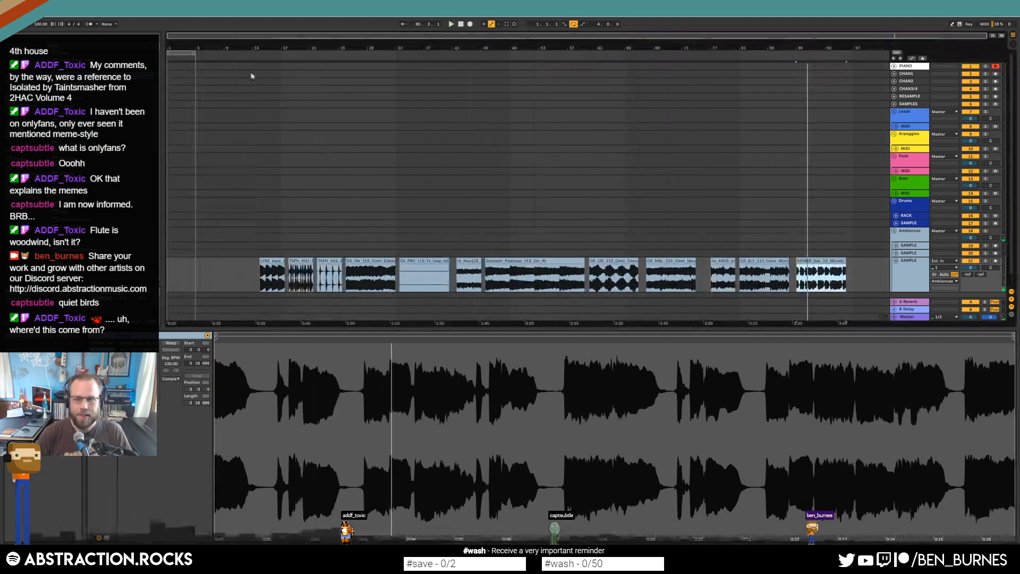
click(162, 307)
key(alt+Tab)
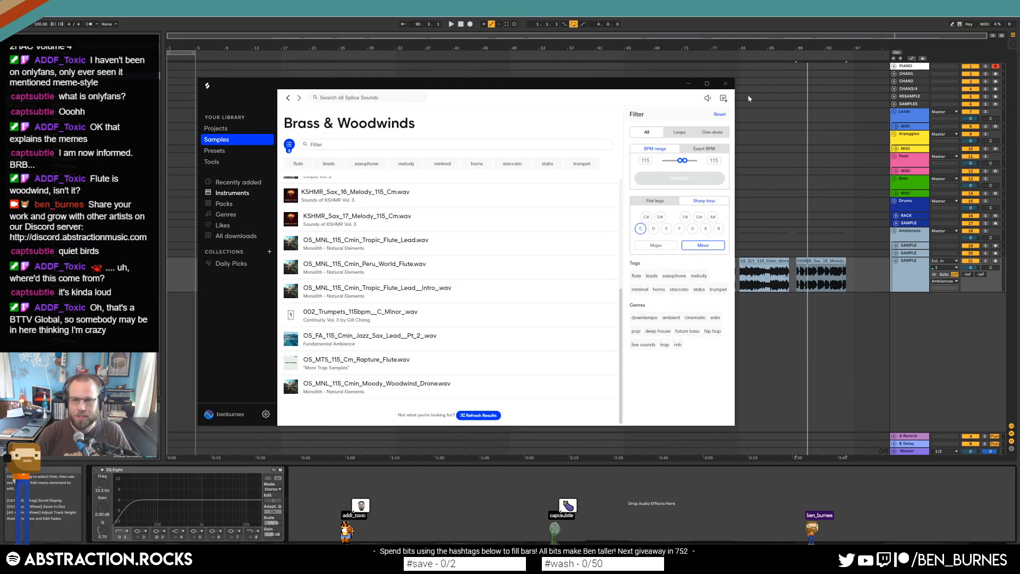
click(727, 84)
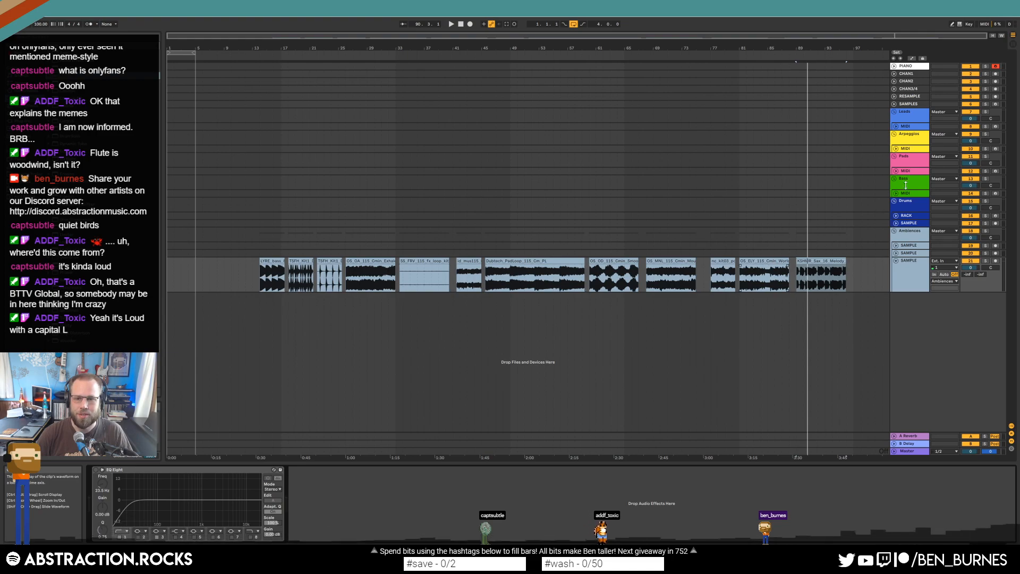
Unfold the RACK track in the Drums group and load the VMH1 Bassdrums 082 kick into its Drum Rack.
click(650, 182)
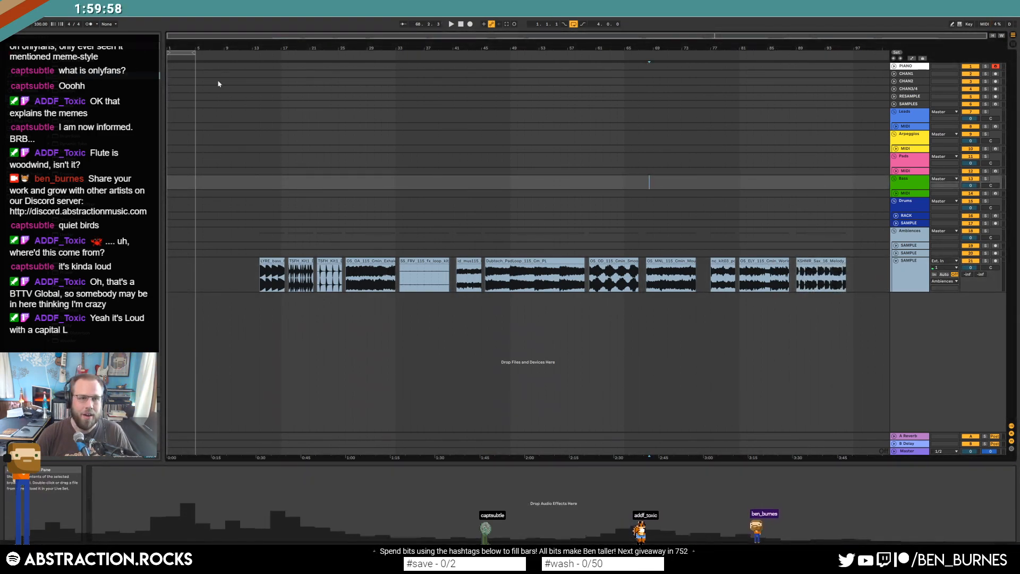
click(904, 220)
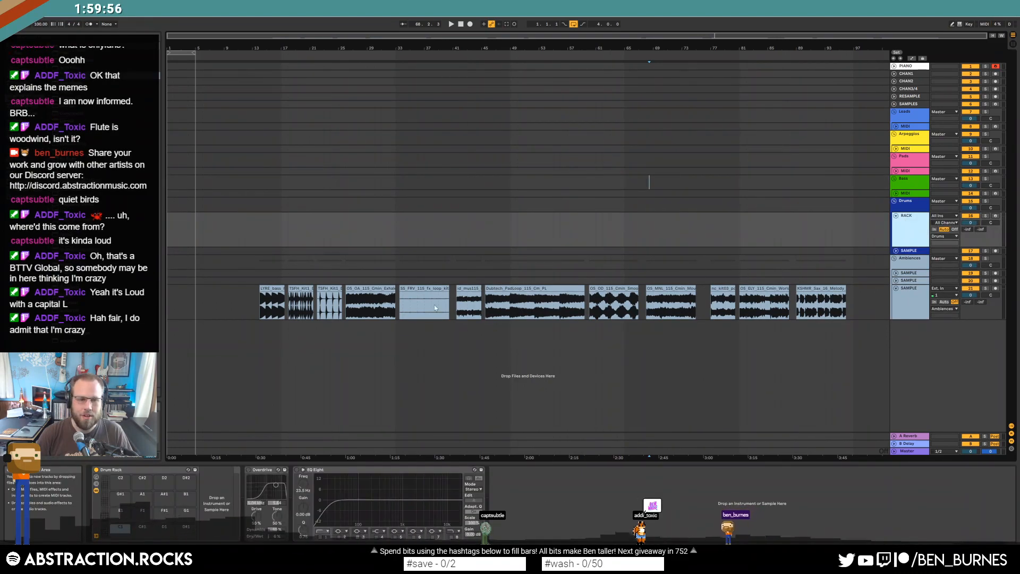
click(32, 182)
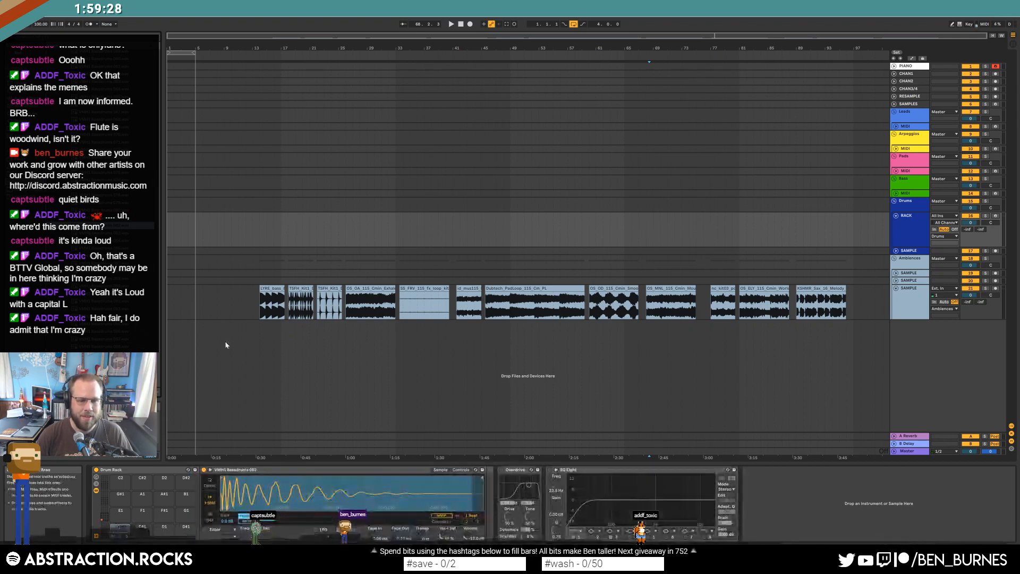
click(169, 234)
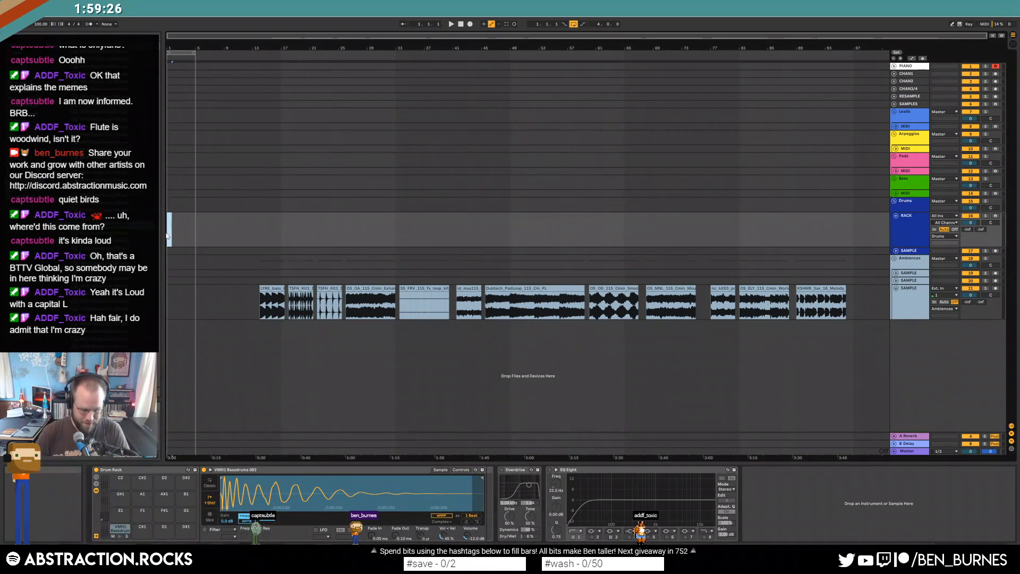
double_click(169, 217)
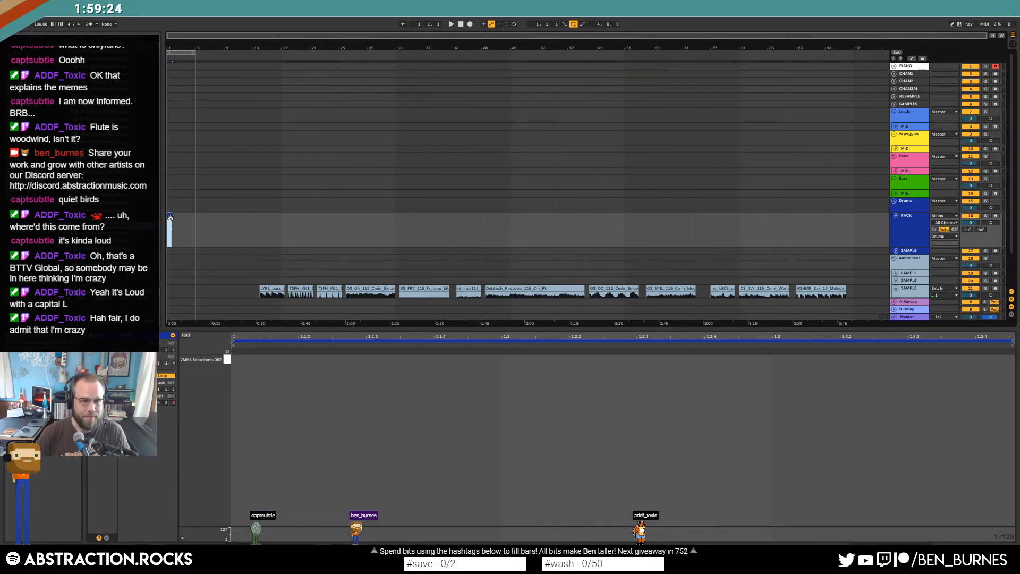
drag(170, 218, 194, 223)
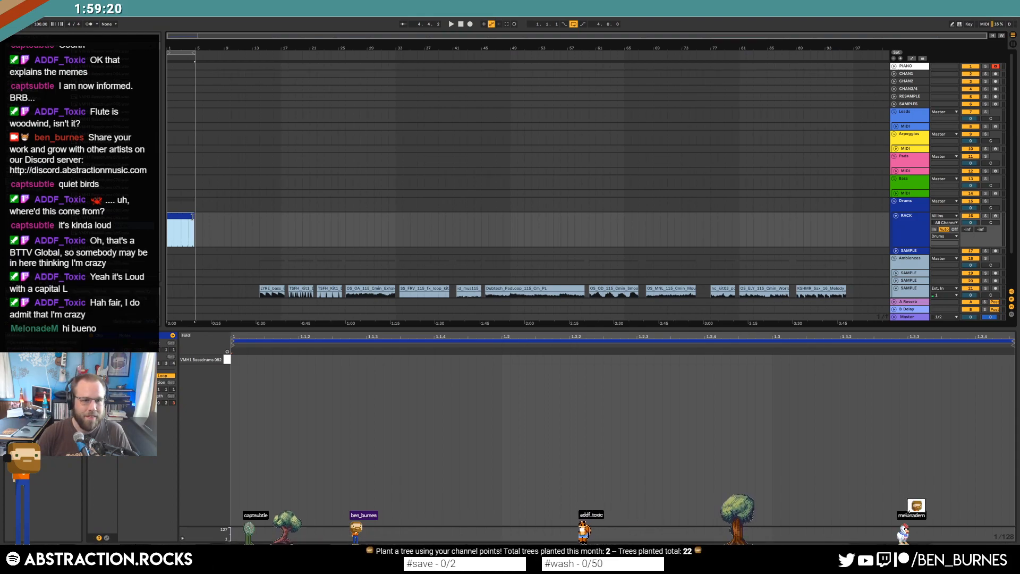
key(Delete)
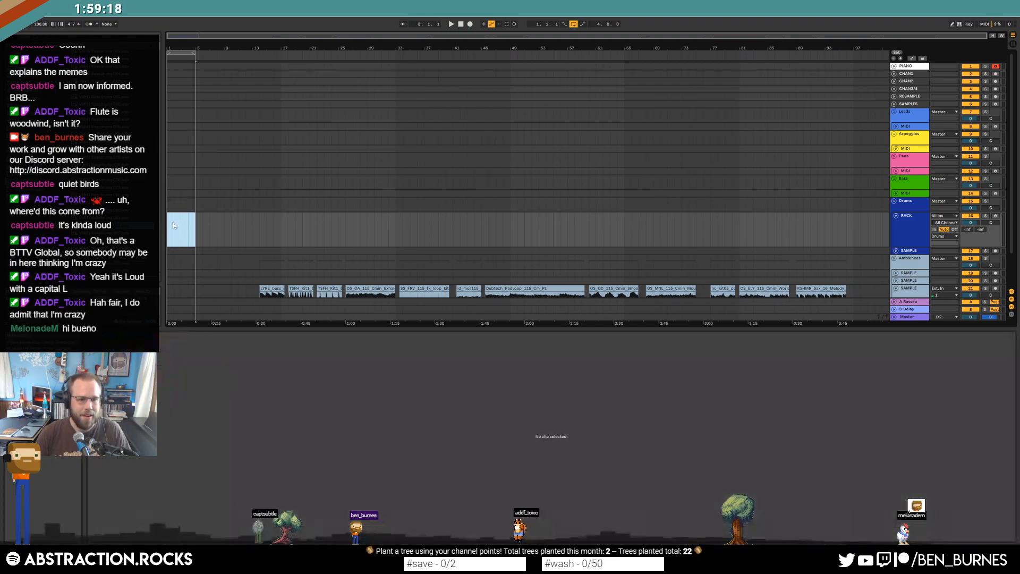
Create a one-bar MIDI clip looped up to bar 5 on the RACK track, with eighth-note kicks on all four beats, and play it.
double_click(173, 223)
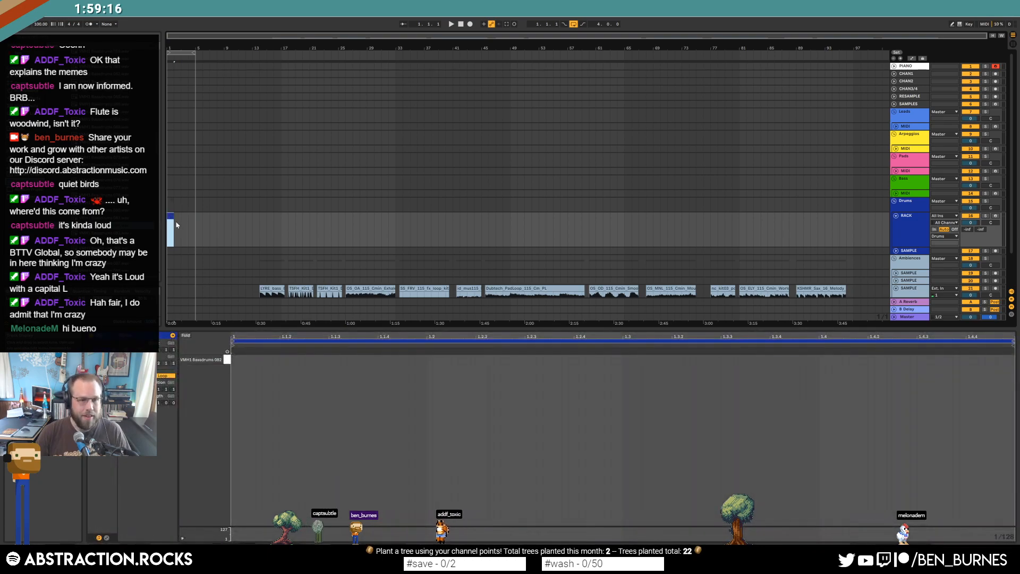
drag(173, 218, 196, 221)
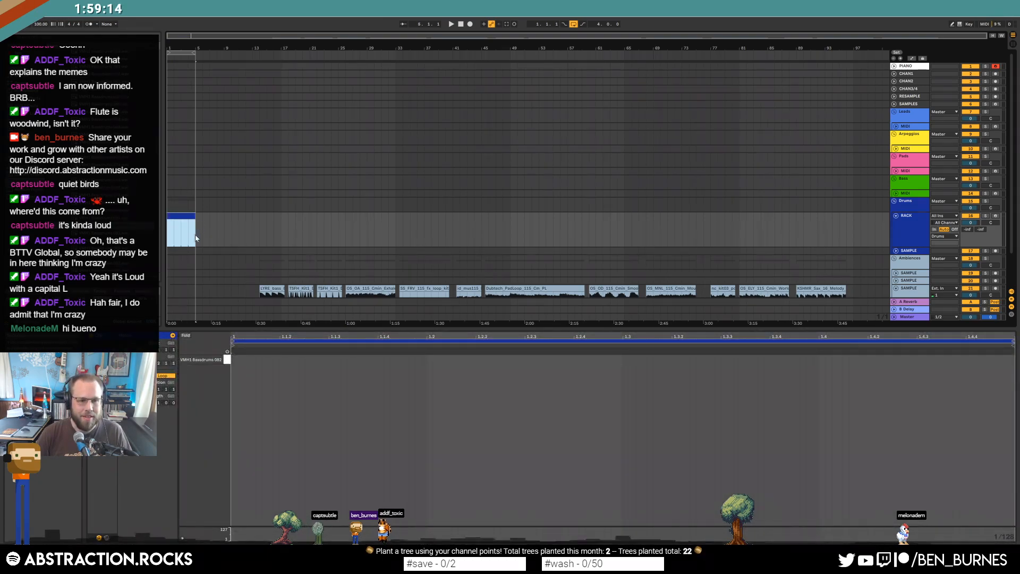
double_click(236, 361)
drag(237, 360, 336, 361)
key(ctrl+d)
key(ctrl+d)
key(ctrl+d)
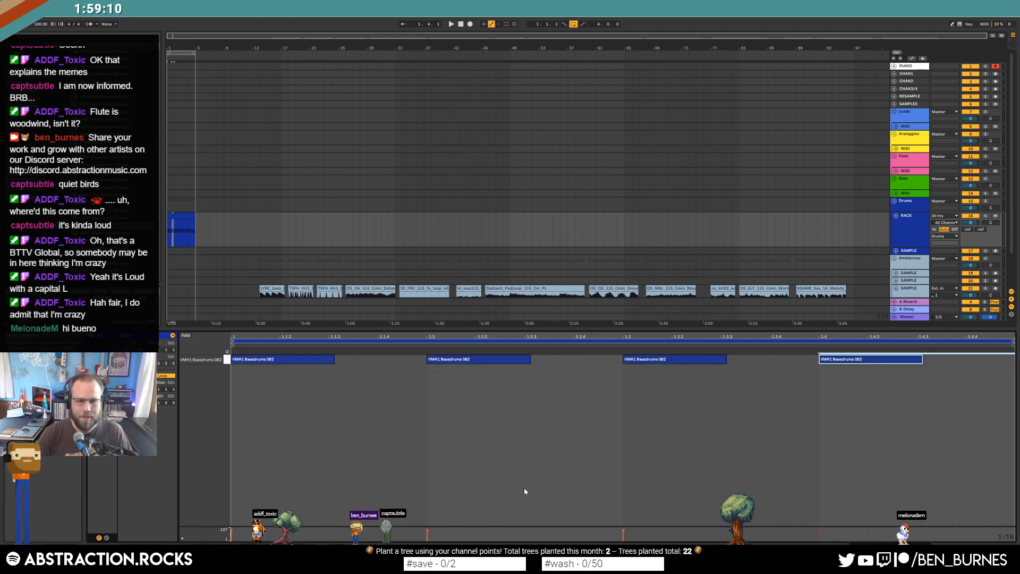
drag(302, 398, 916, 360)
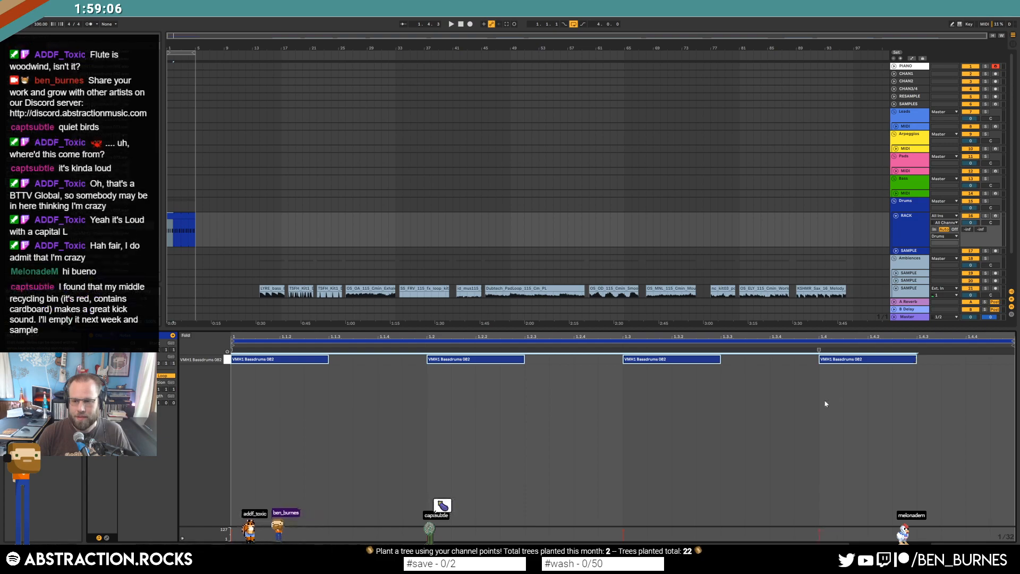
key(space)
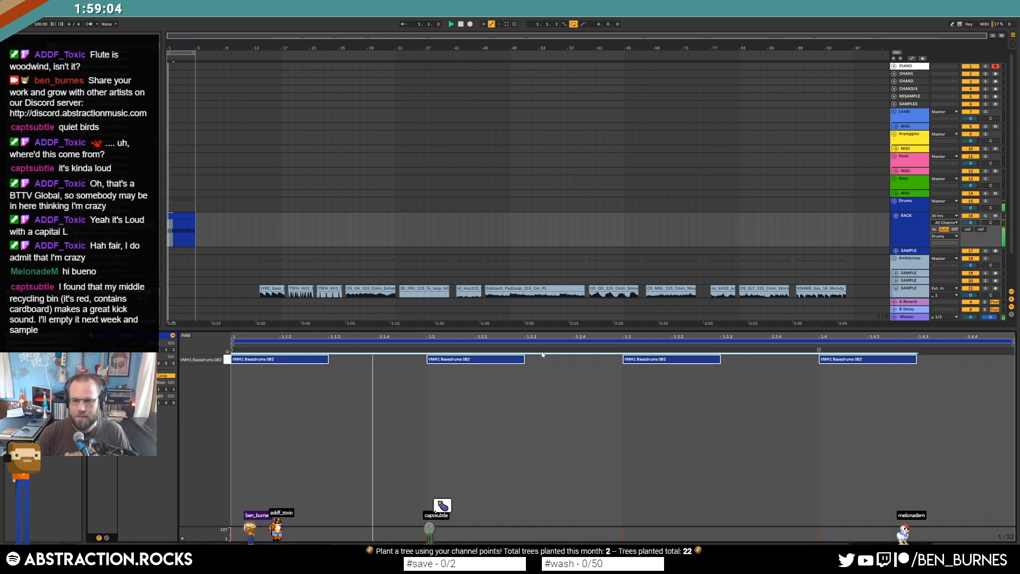
Set the project tempo to 115 BPM and return to the RACK track's device view.
click(37, 26)
text(115)
key(Return)
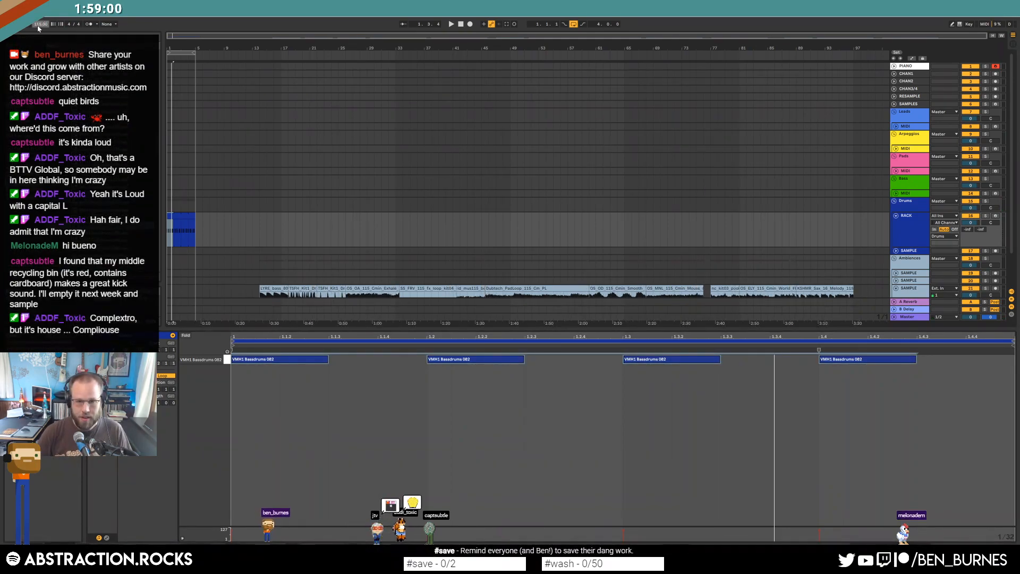
key(shift+Tab)
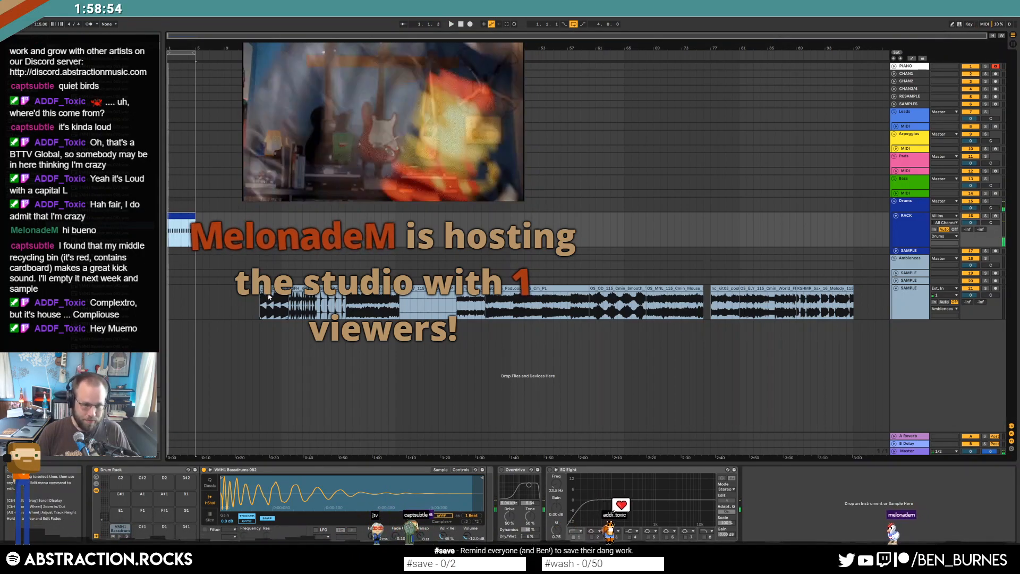
Move the bass, full drum and snare loops earlier on the SAMPLE track, leaving gaps between them before the Exhale pad.
click(521, 289)
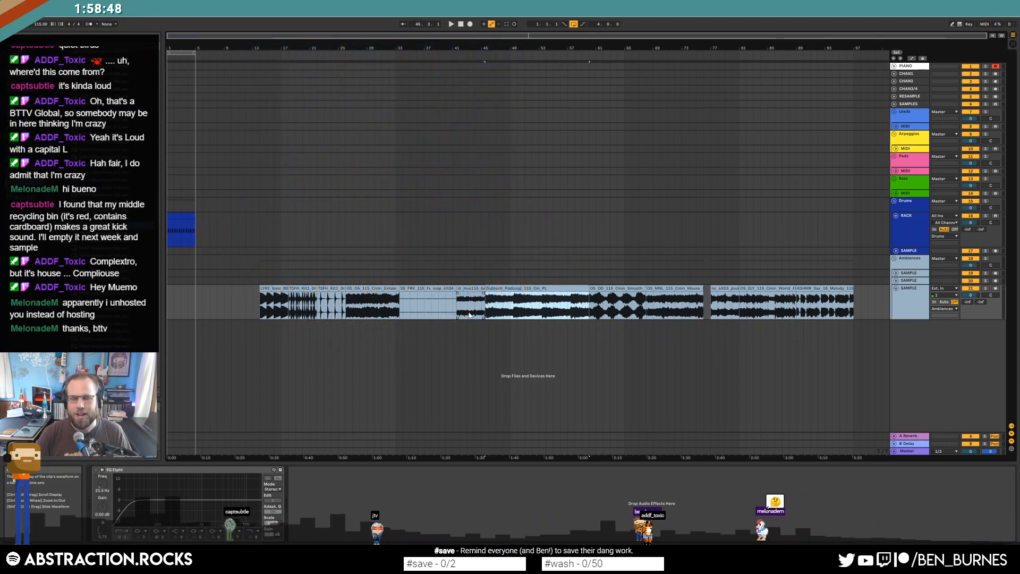
drag(274, 289, 323, 287)
click(362, 288)
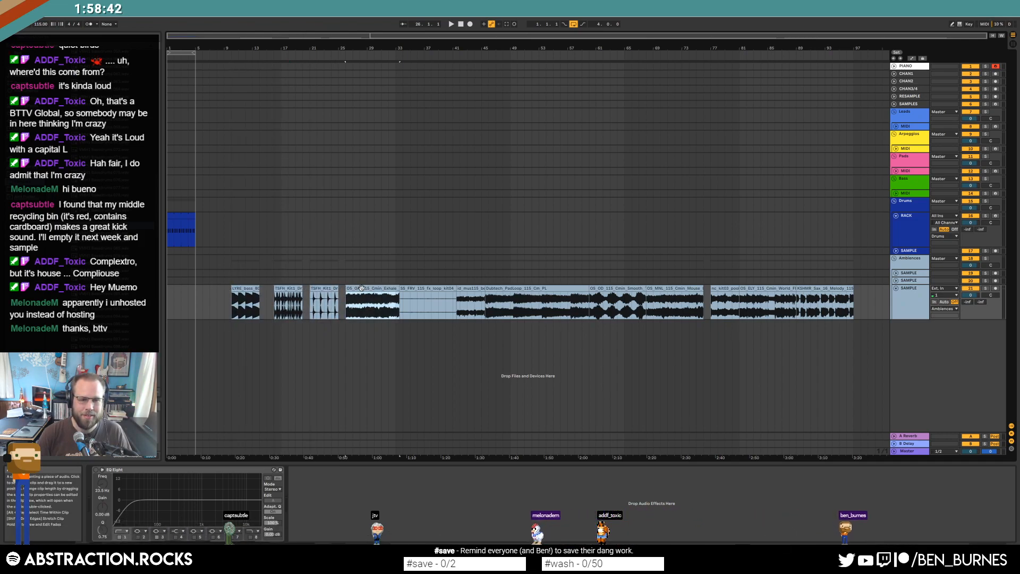
Replay the Dubtech pad loop and the start of the Smooth Texture Chords clip at the new tempo.
click(468, 295)
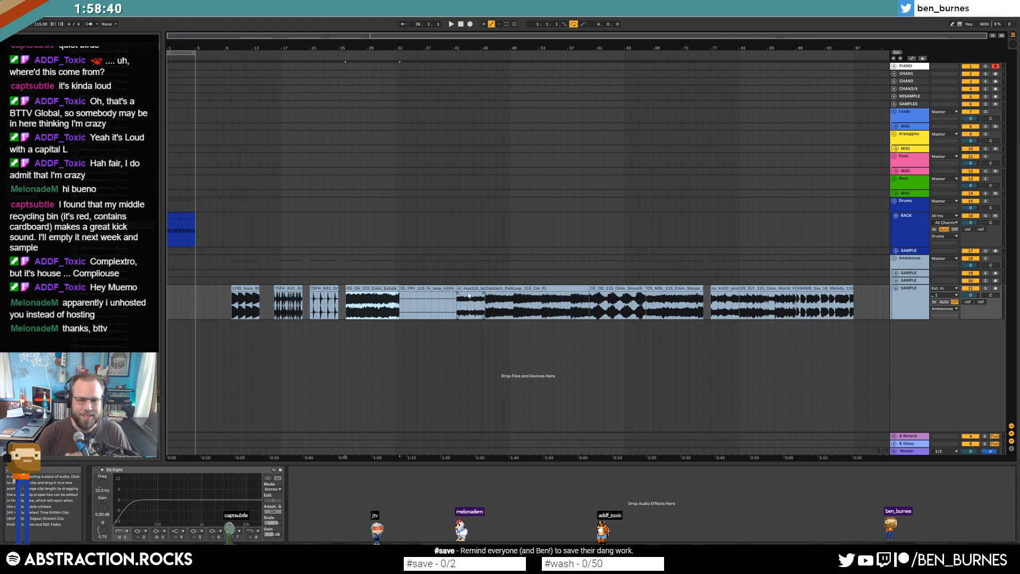
click(510, 300)
scroll(520, 302, up, 3)
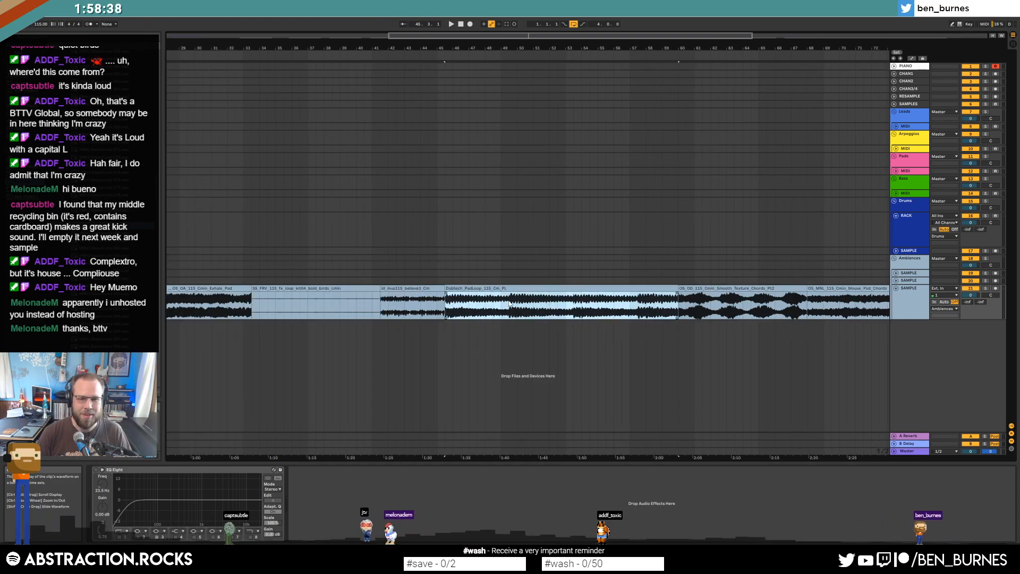
click(509, 304)
key(space)
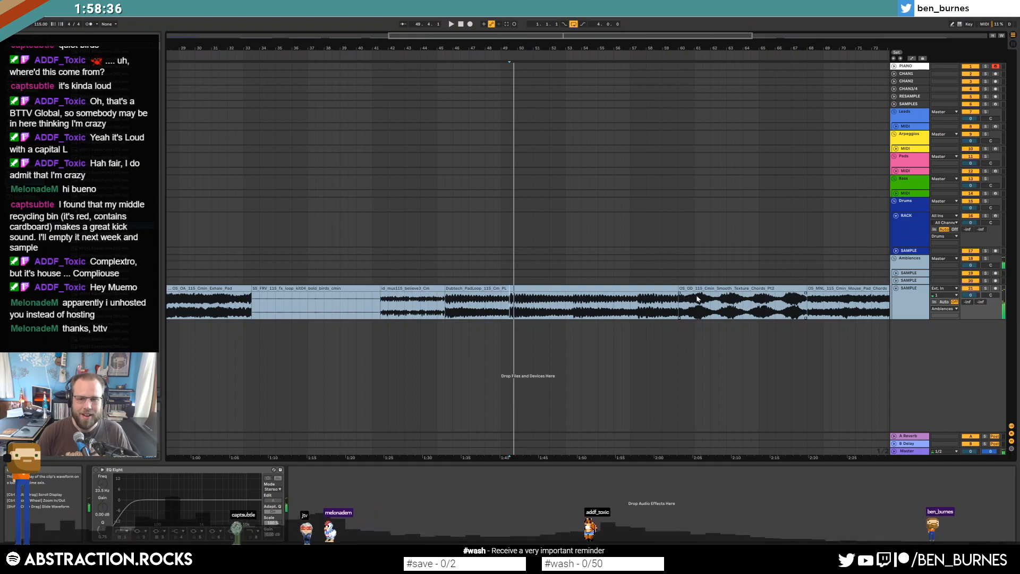
click(695, 298)
key(space)
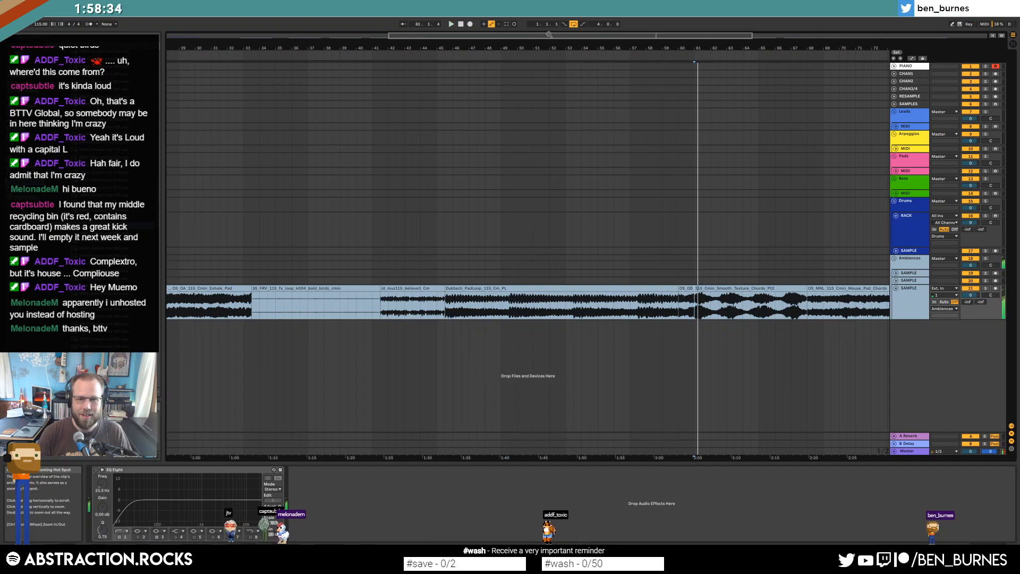
Stop playback and copy a half-beat slice of the Smooth Texture Chords clip starting at 61.2.
key(space)
drag(549, 35, 660, 35)
scroll(470, 301, up, 6)
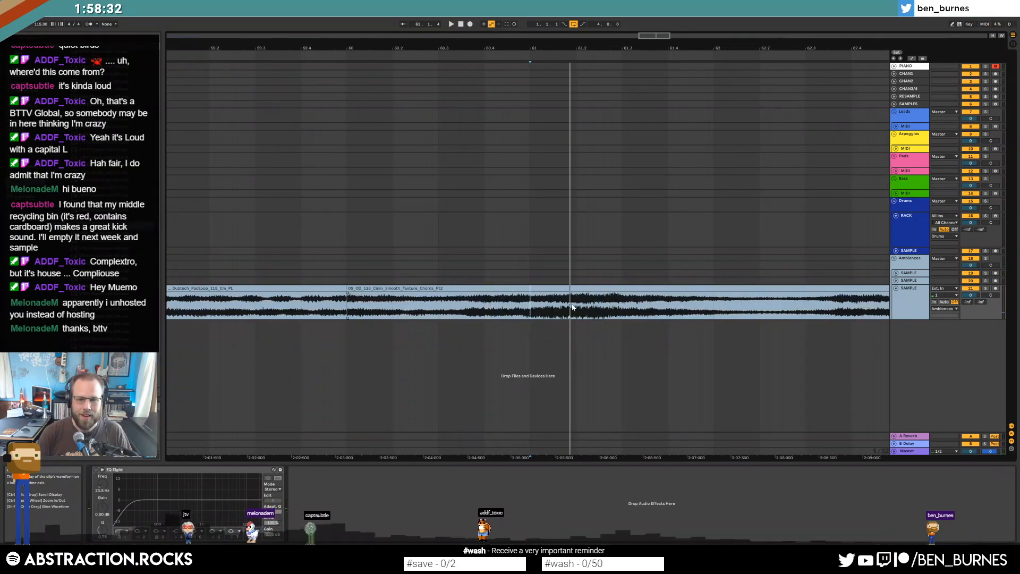
drag(577, 304, 594, 305)
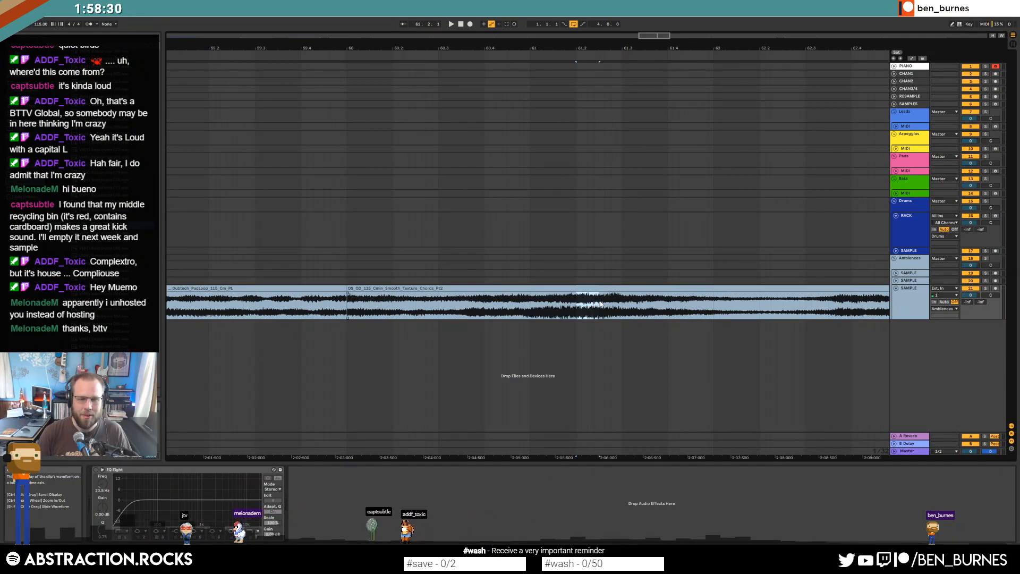
Add an audio track below the Pads group's MIDI track and paste the copied chord slice at 1.1.3.
click(183, 35)
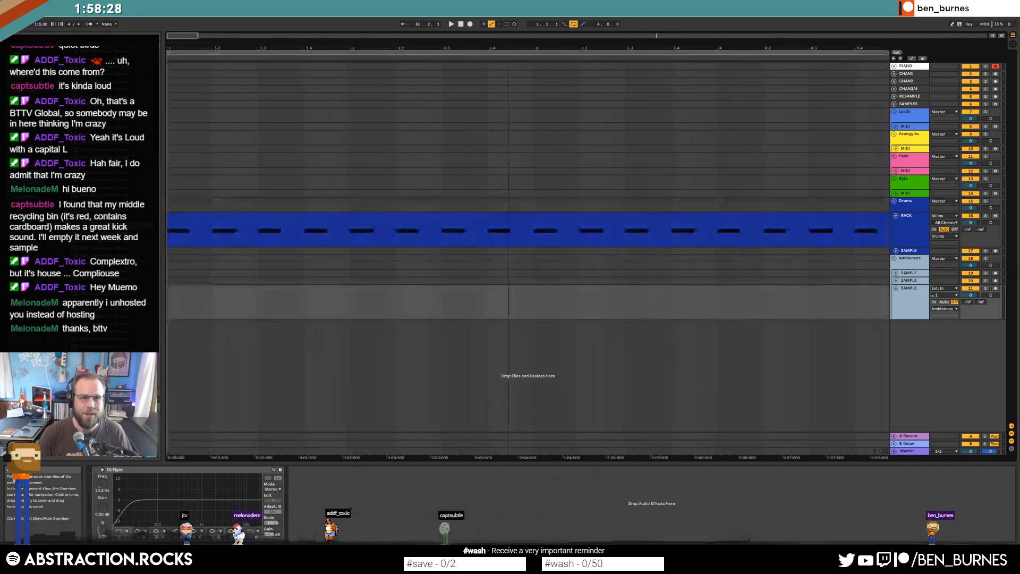
drag(183, 35, 182, 22)
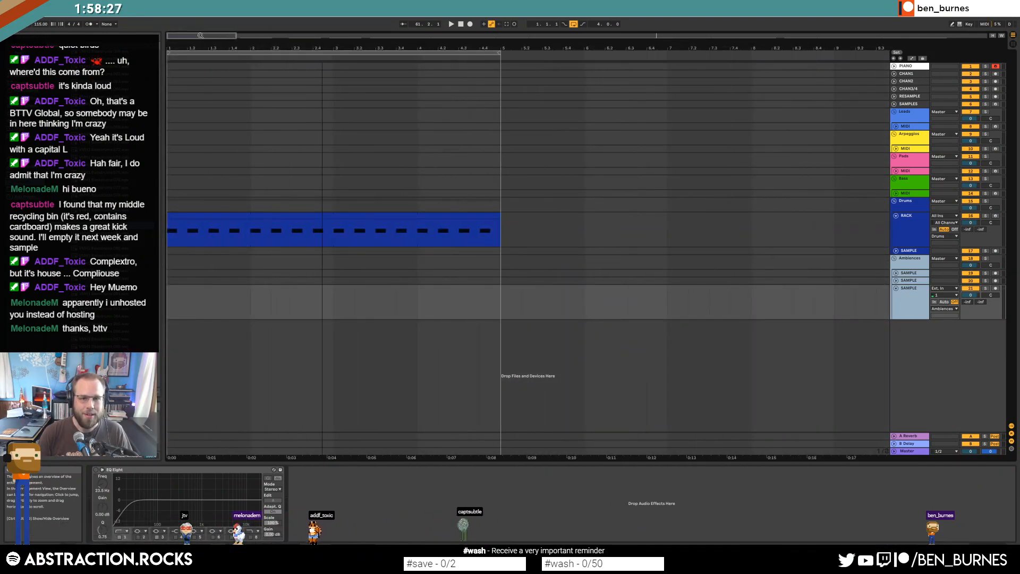
click(896, 171)
click(219, 186)
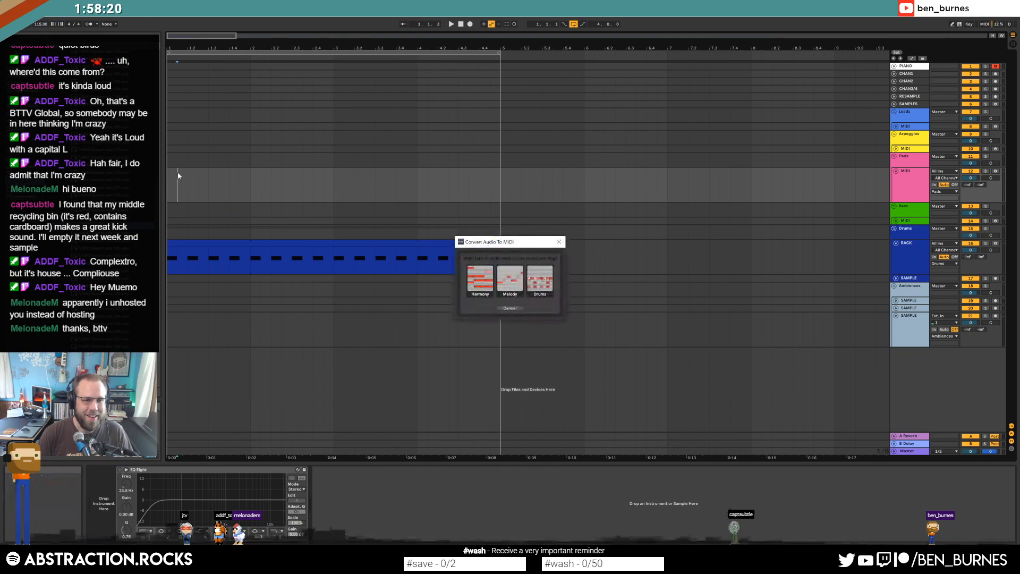
click(560, 241)
click(913, 200)
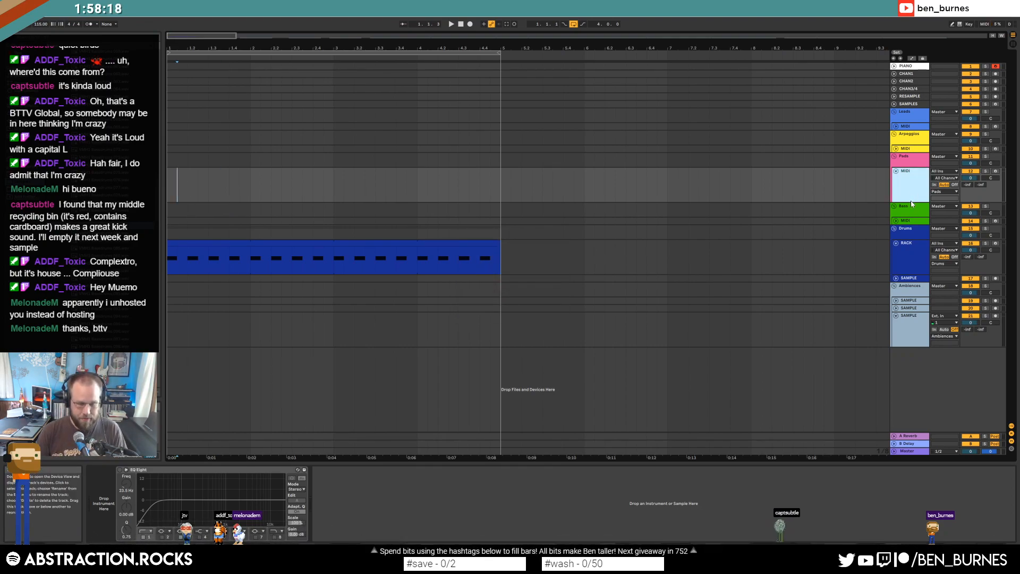
key(ctrl+t)
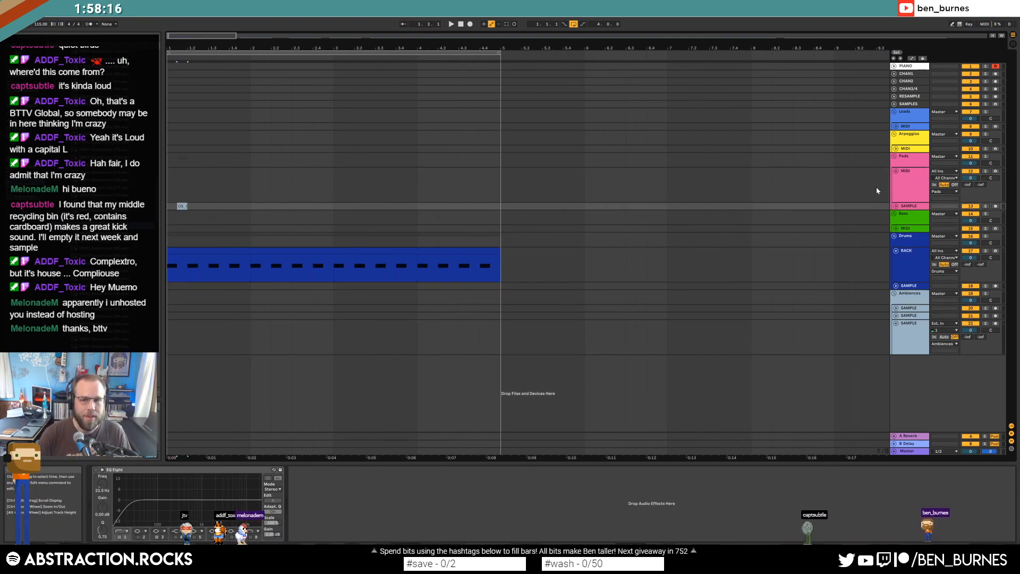
Shorten the pasted chord slice to one sixteenth just before beat 1.2 and play it with the kick.
click(896, 205)
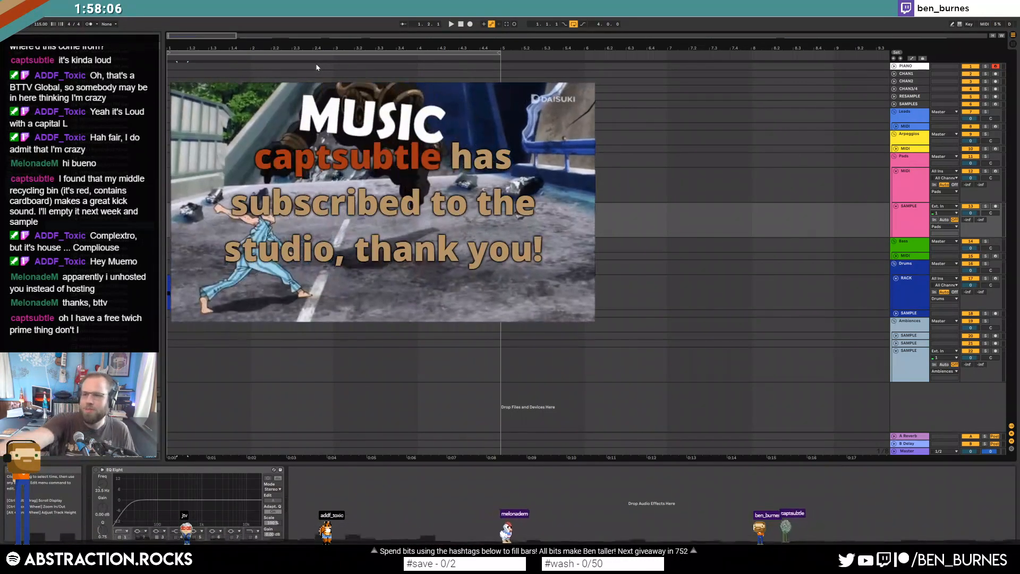
drag(265, 49, 775, 98)
mouse_move(309, 207)
mouse_down()
mouse_move(250, 213)
mouse_move(289, 206)
mouse_up()
key(space)
key(space)
drag(246, 48, 246, 23)
drag(186, 39, 186, 35)
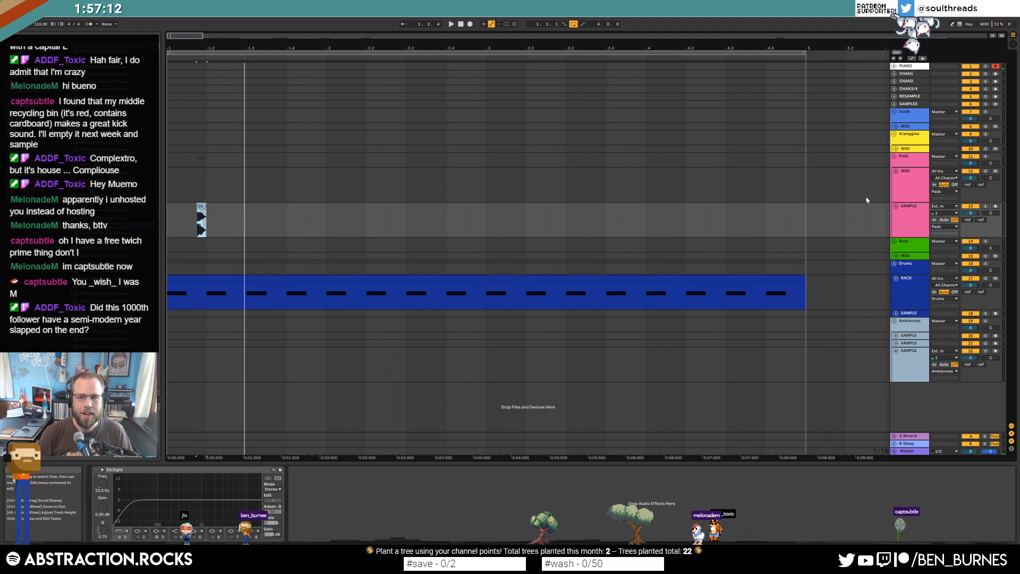
Load the ValhallaRoom reverb on the Pads group's SAMPLE track and close its window.
click(910, 213)
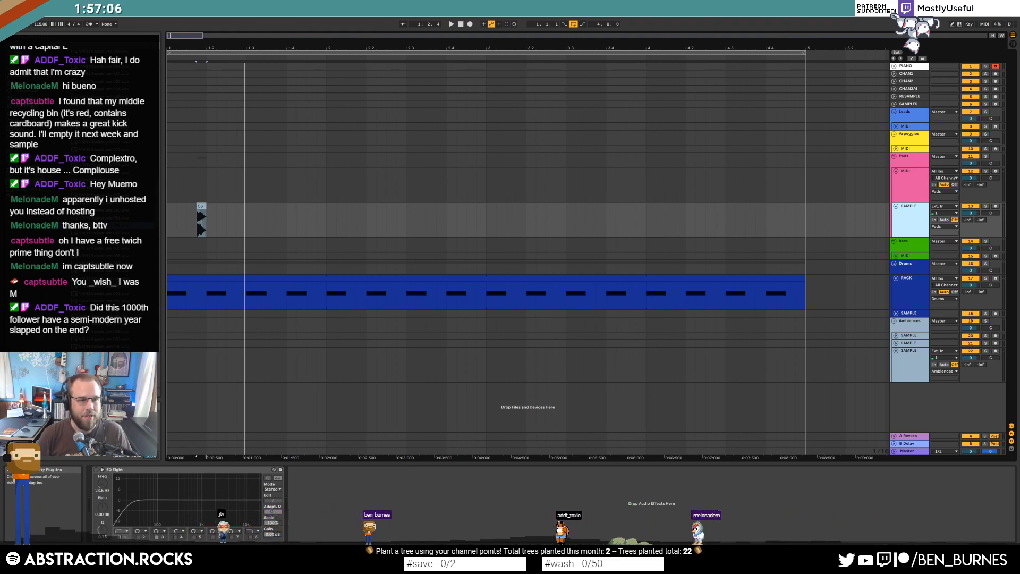
click(24, 122)
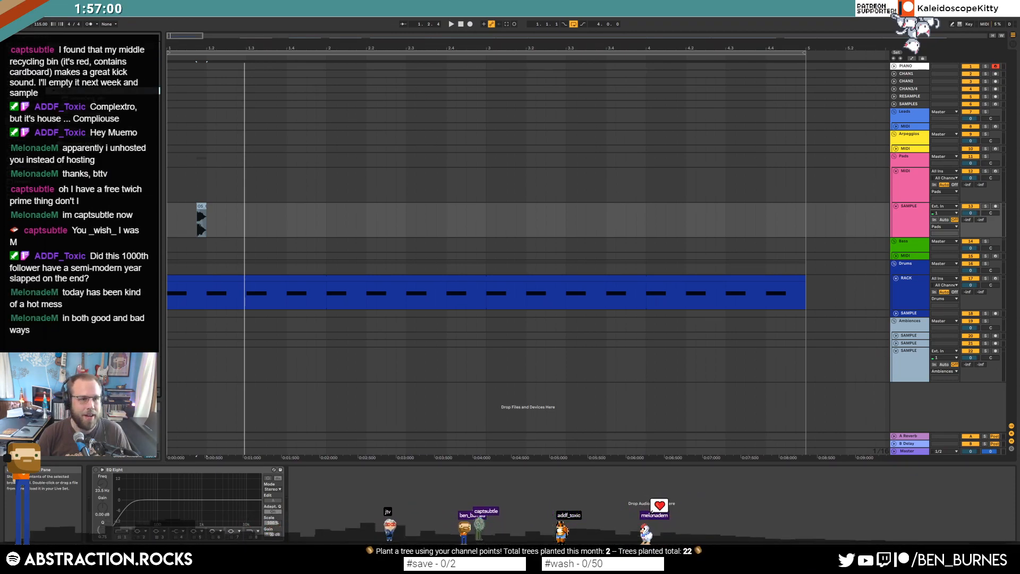
drag(85, 91, 147, 534)
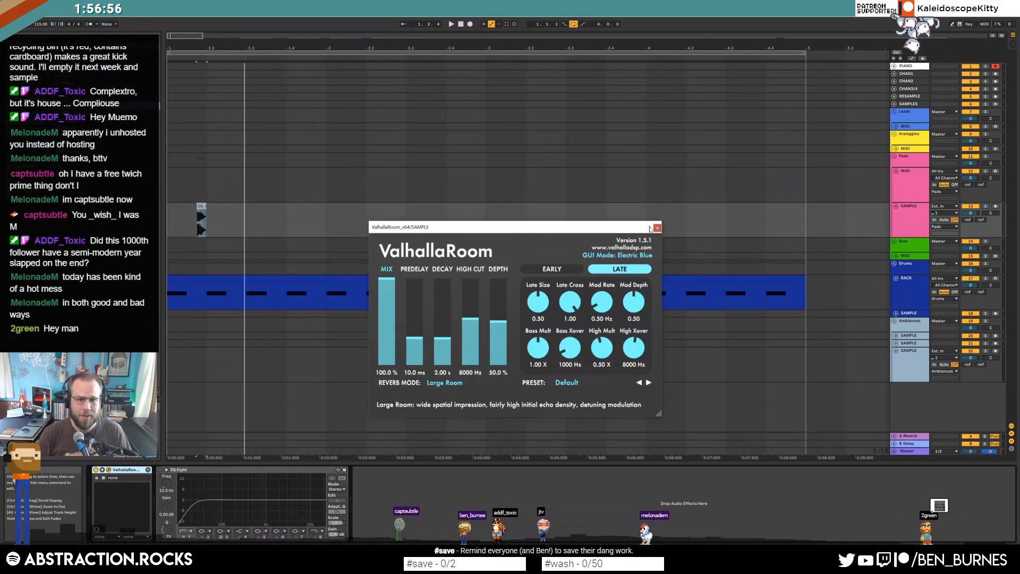
click(657, 228)
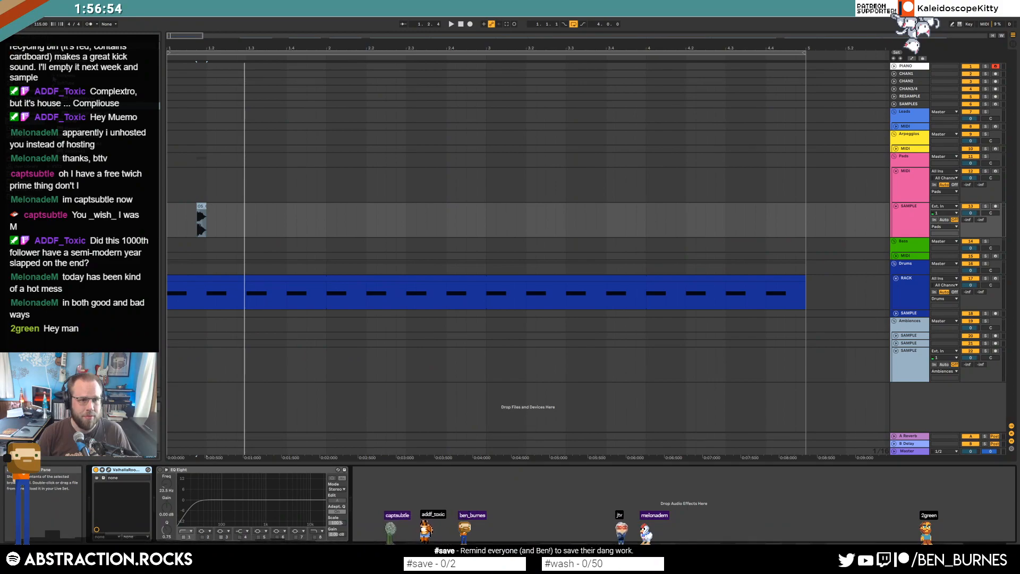
Replace ValhallaRoom with the Raum reverb on the Pads SAMPLE track and set Raum's Low Cut to about -11.1 dB.
drag(95, 212, 122, 499)
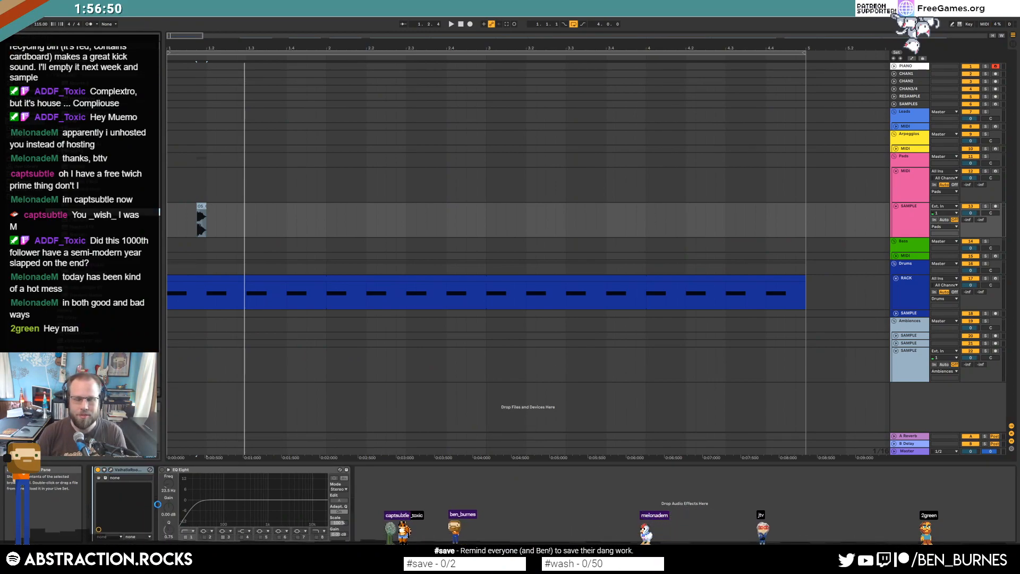
click(184, 473)
key(Delete)
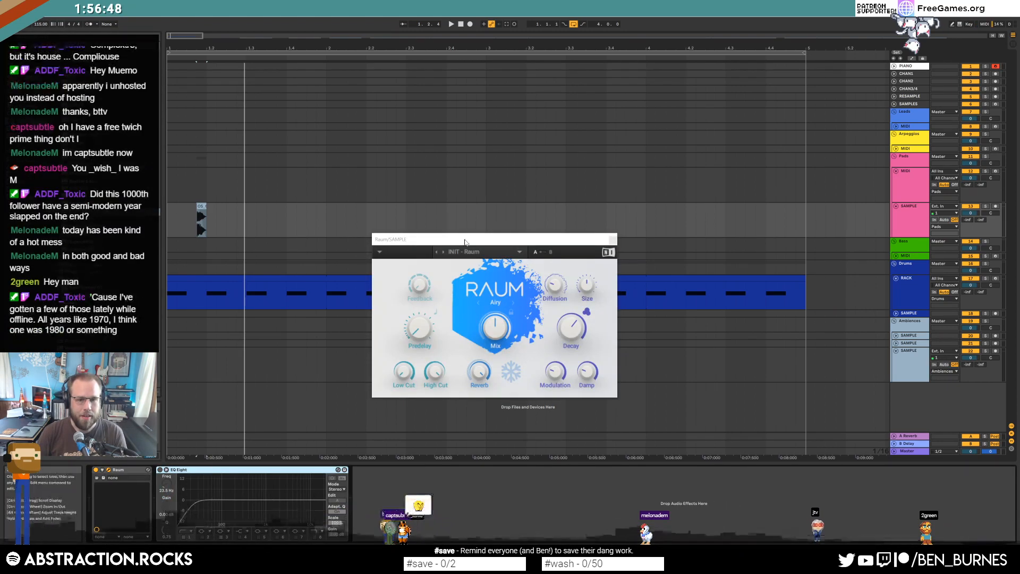
drag(319, 406, 319, 369)
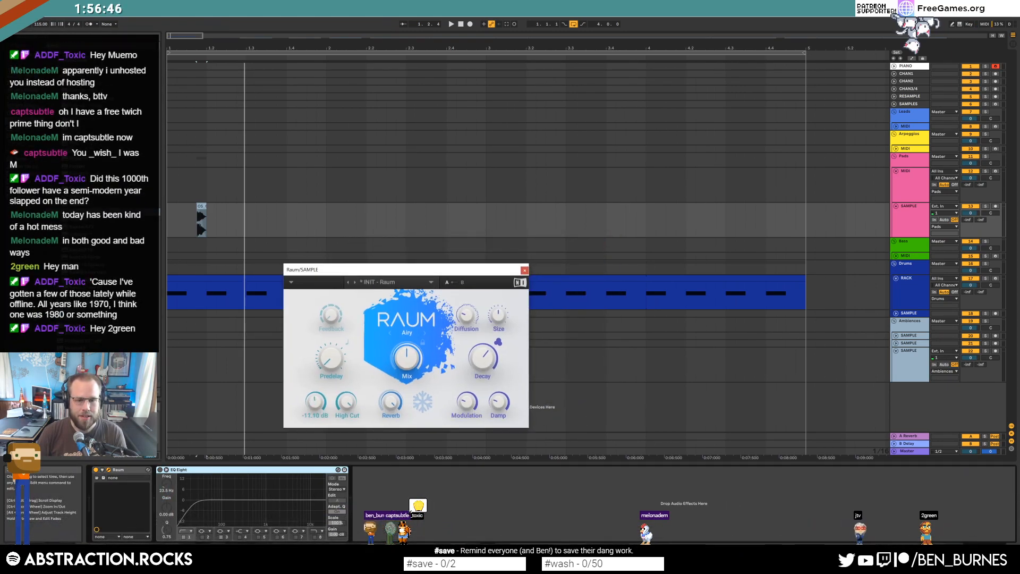
drag(321, 411, 321, 412)
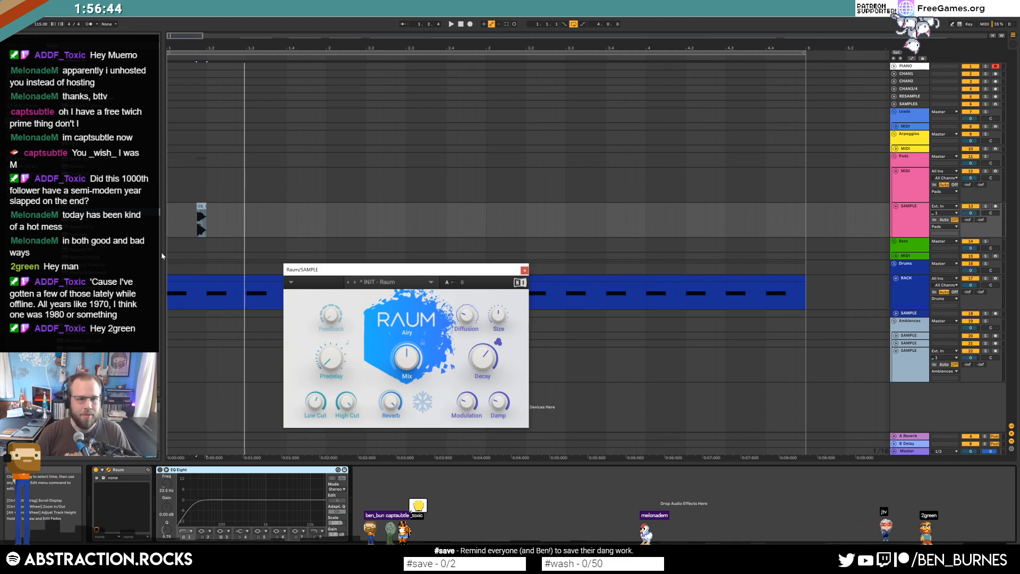
Enable EQ Eight as a low cut at about 380 Hz, place it before Raum, and play the chord stab from bar 1.
click(189, 208)
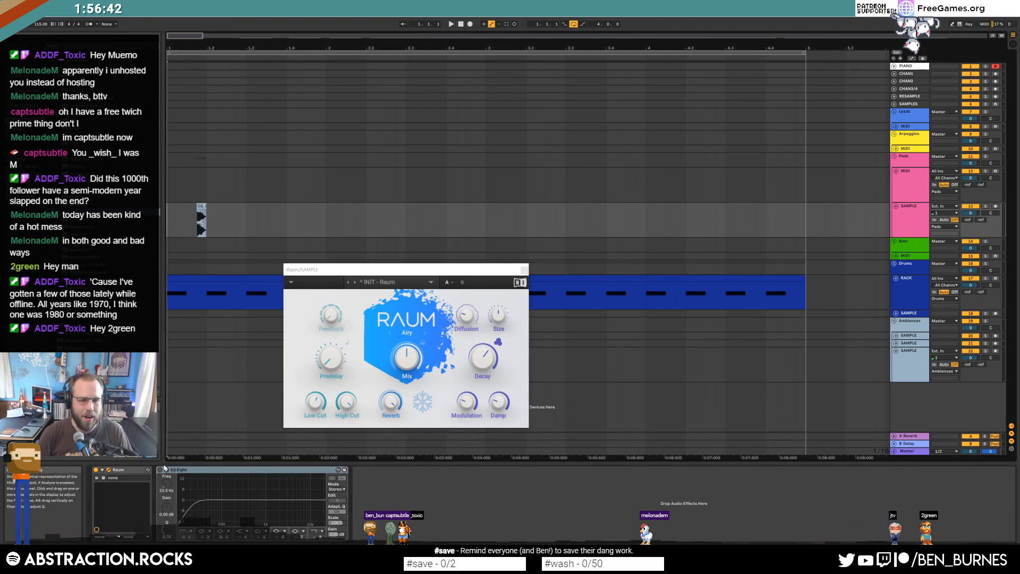
click(160, 470)
drag(193, 504, 101, 472)
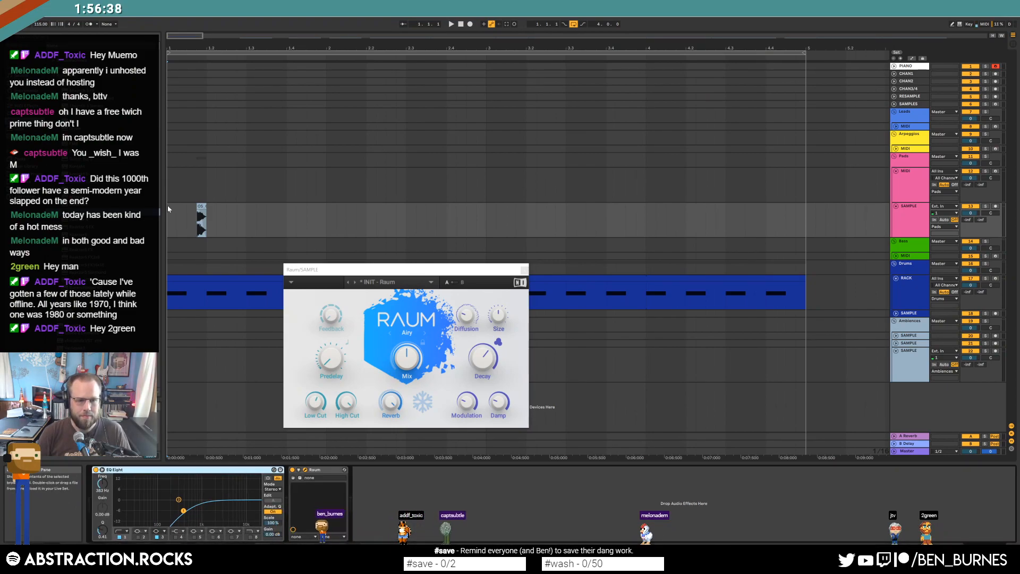
drag(455, 275, 576, 278)
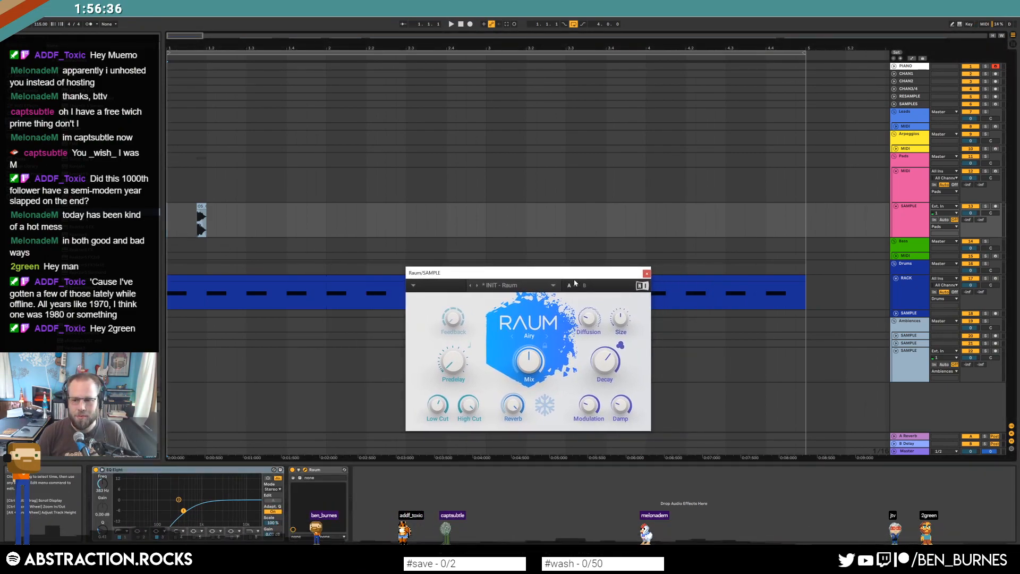
key(space)
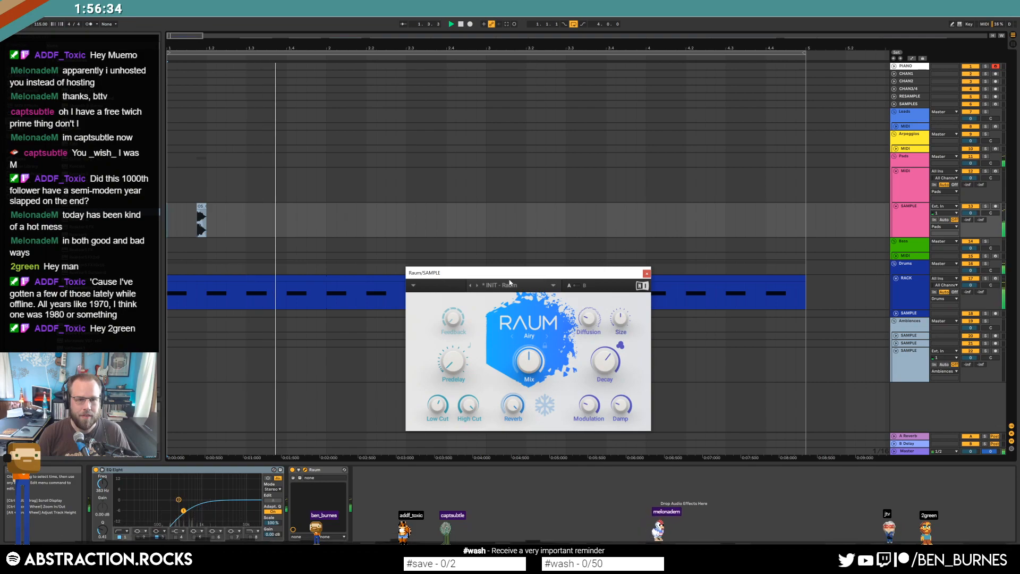
key(space)
Duplicate the first bar of the Pads SAMPLE track into bars 2 to 4 and close the Raum window.
drag(327, 220, 169, 215)
key(ctrl+d)
key(ctrl+d)
key(ctrl+d)
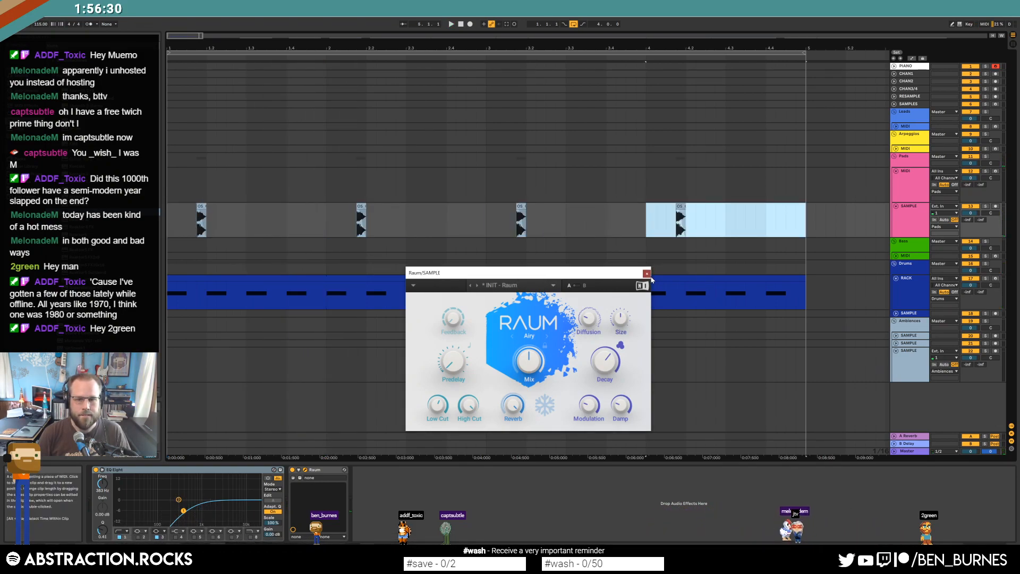
click(646, 274)
click(461, 25)
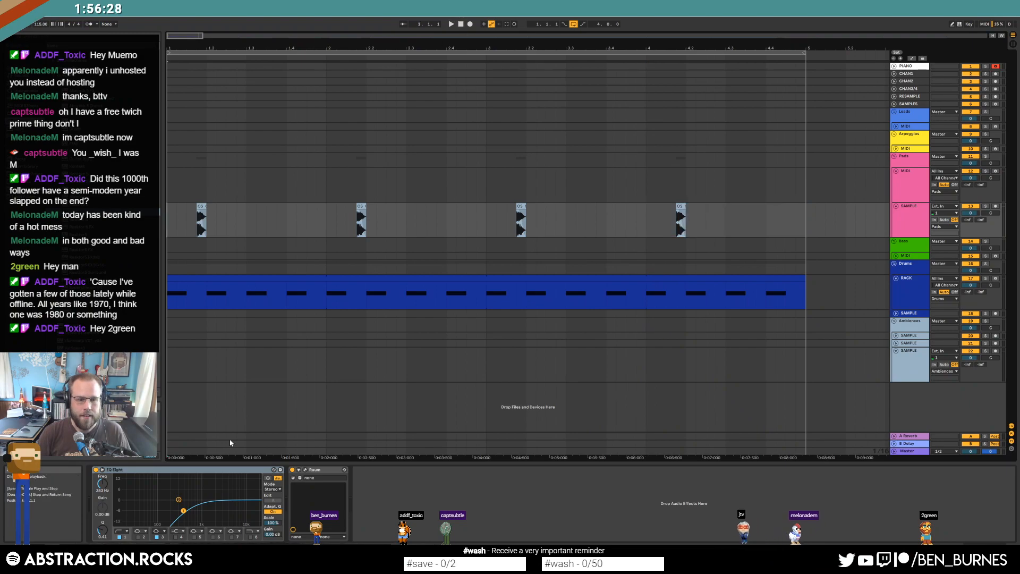
Lower Raum's Mix and Decay slightly and play the chord stabs over the kick from bar 1.
click(305, 470)
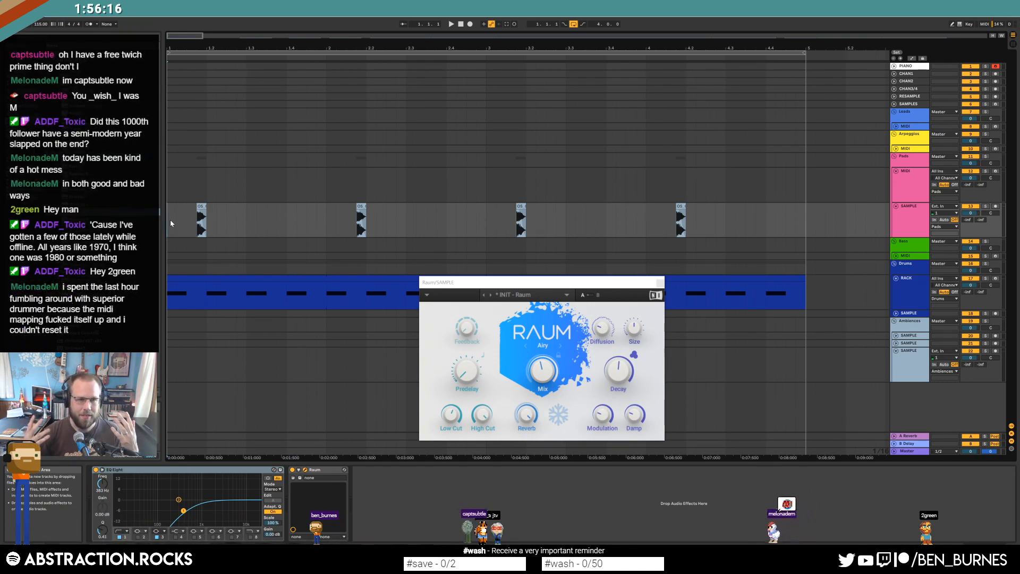
key(space)
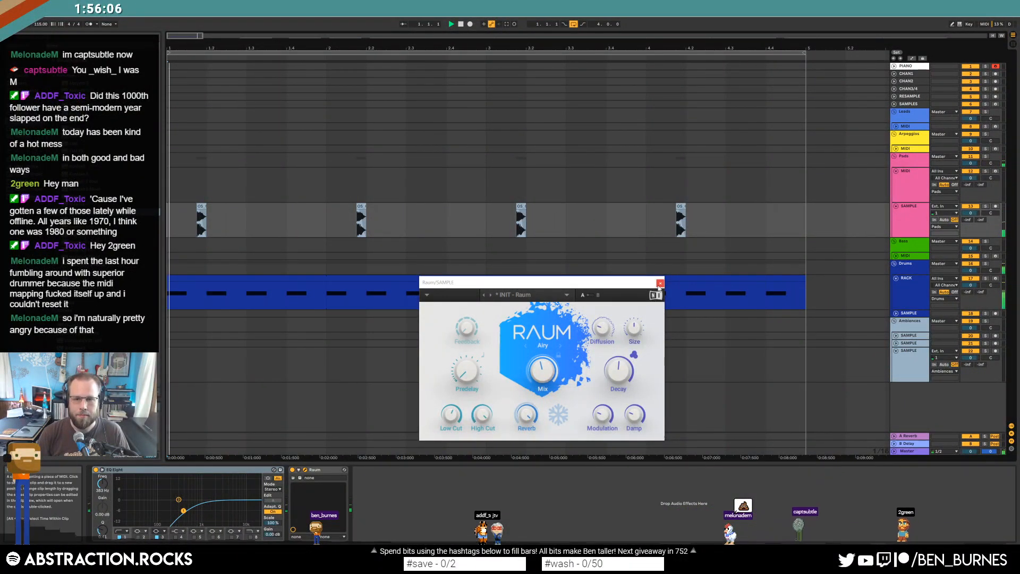
click(659, 283)
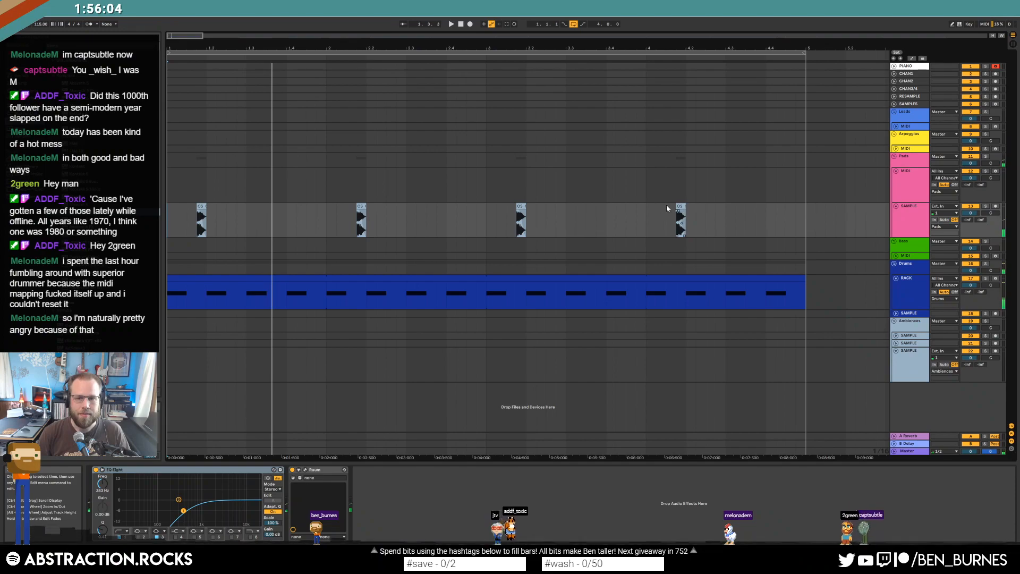
Audition the Mouse Pad Chords clip from bar 73 on the Ambiences SAMPLE track.
drag(350, 37, 351, 11)
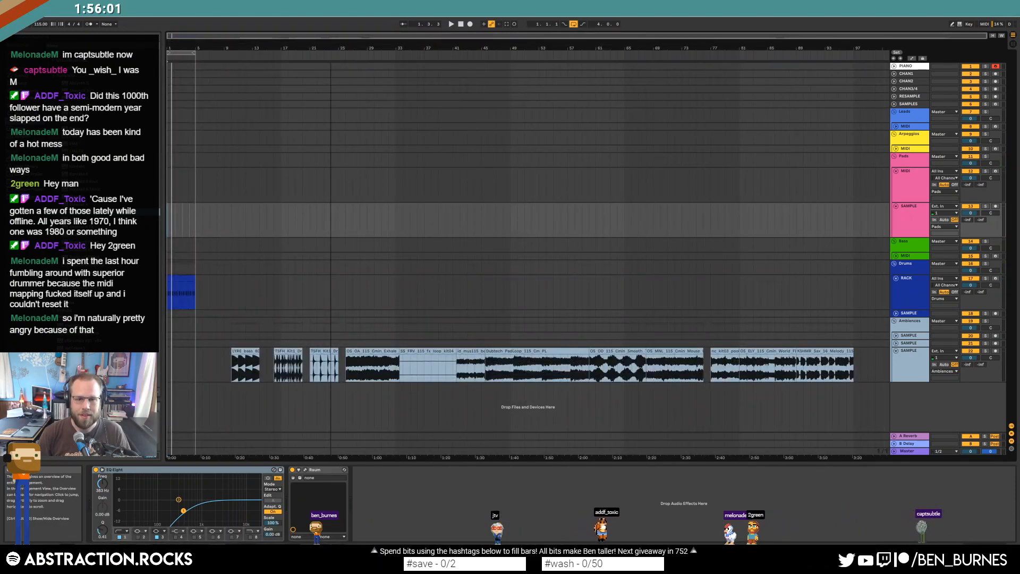
click(717, 366)
key(space)
scroll(716, 367, up, 5)
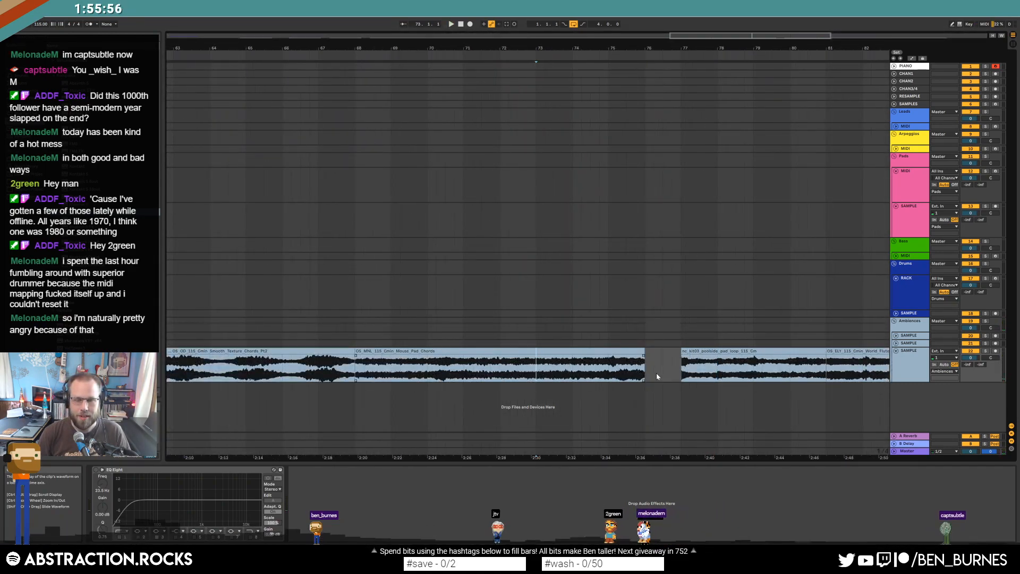
scroll(657, 376, down, 5)
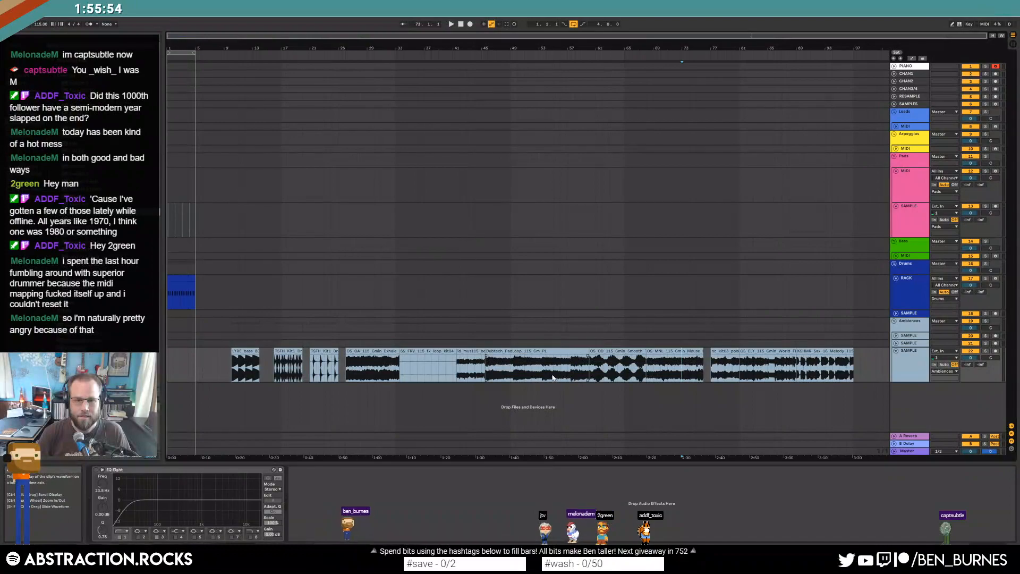
Audition the Smooth Texture Chords clip around bar 63 and copy a slice of it starting at 63.2.
scroll(611, 367, up, 5)
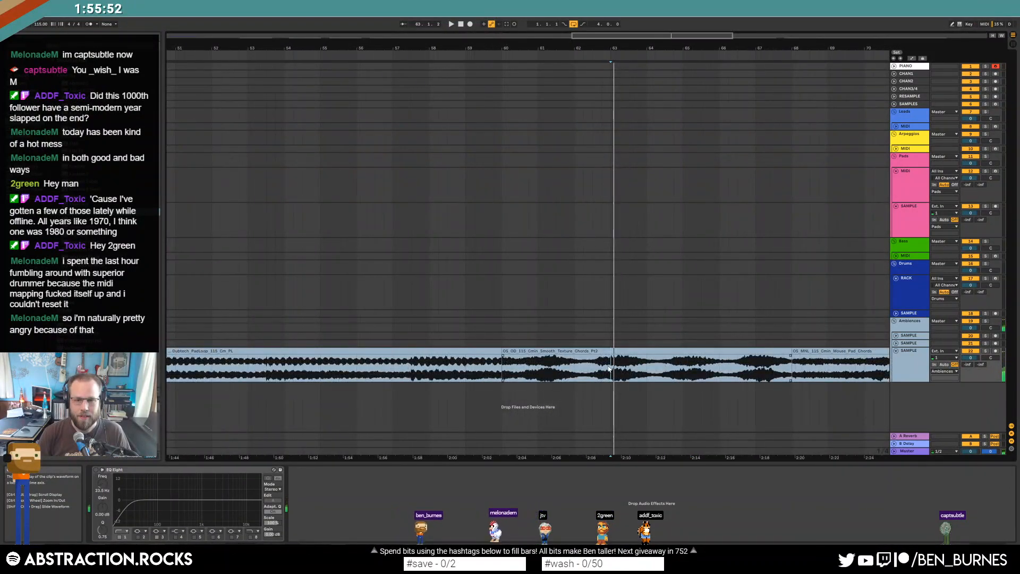
click(546, 370)
click(621, 368)
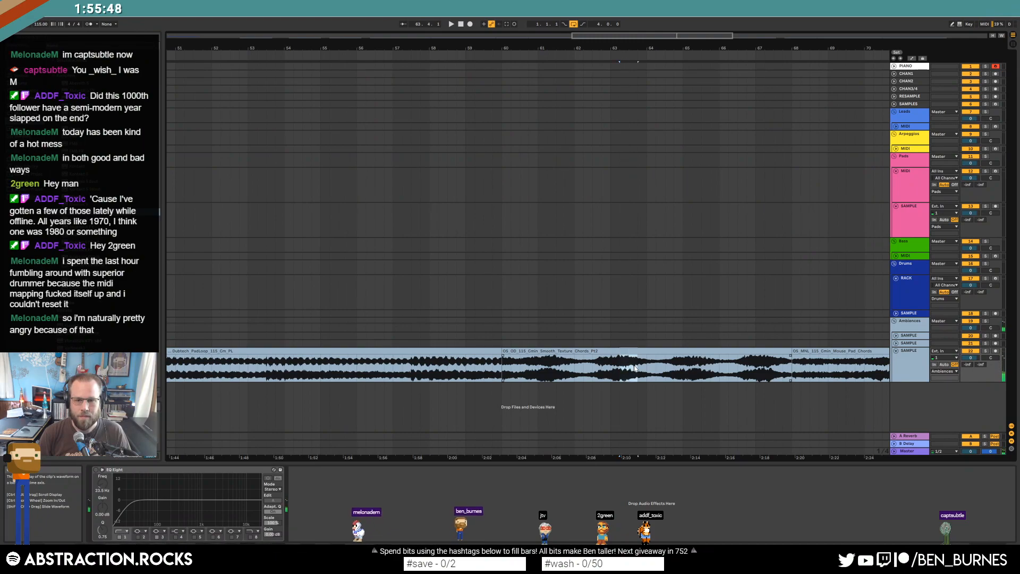
Paste the copied chord slice at 4.4.3 on the Pads SAMPLE track and trim its end to bar 5.
drag(181, 35, 177, 72)
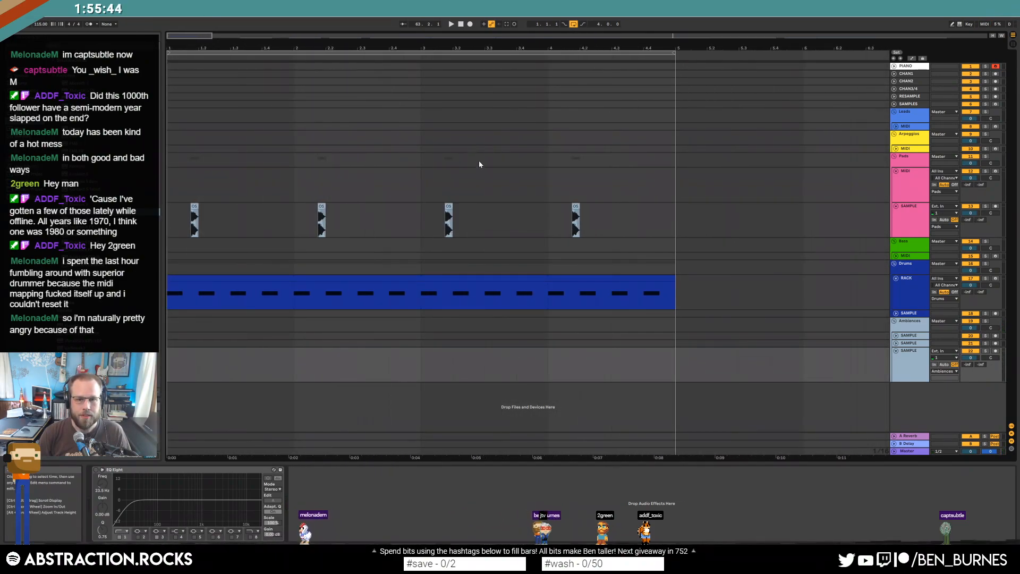
double_click(575, 209)
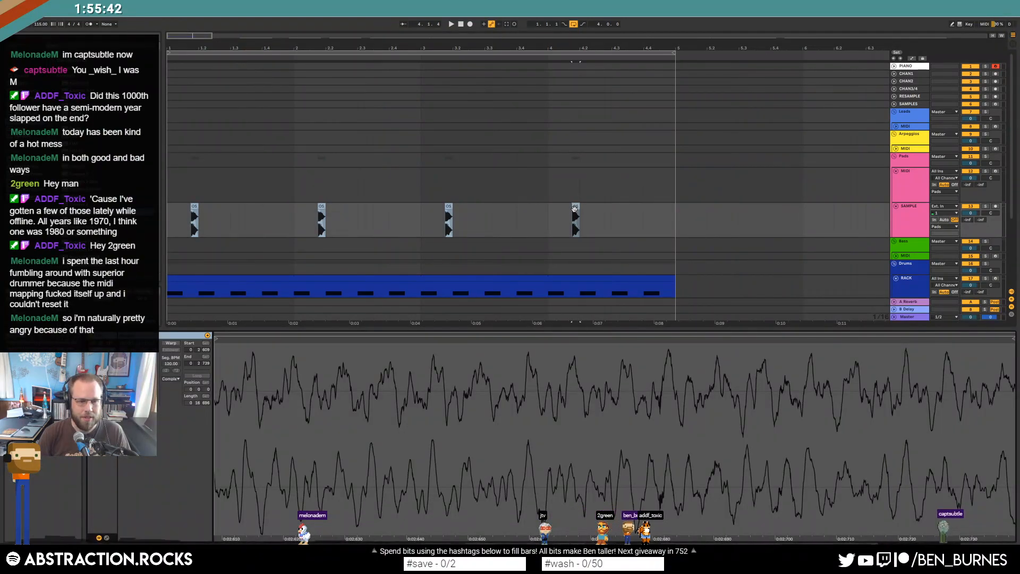
click(636, 216)
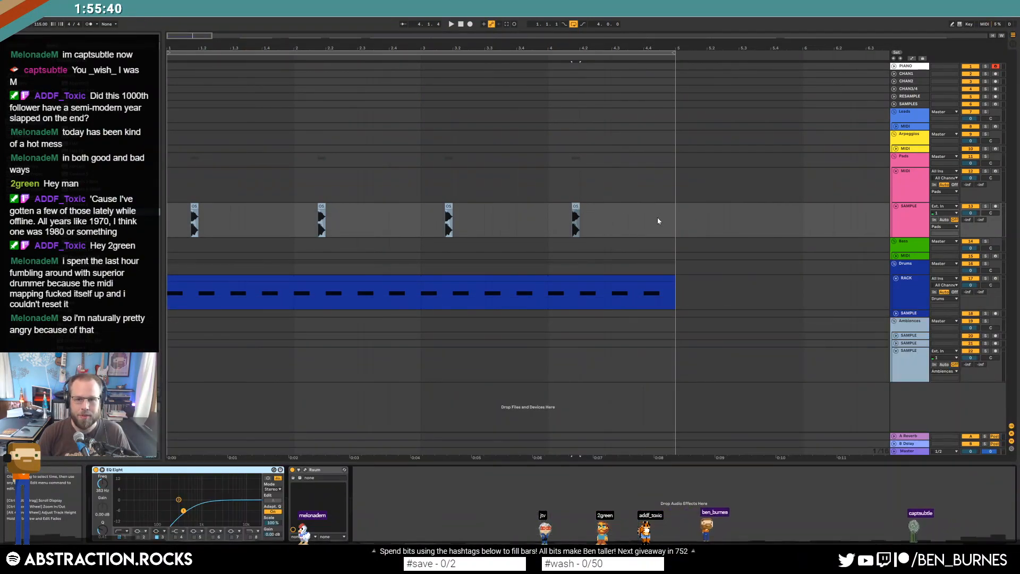
key(ctrl+v)
drag(701, 207, 676, 206)
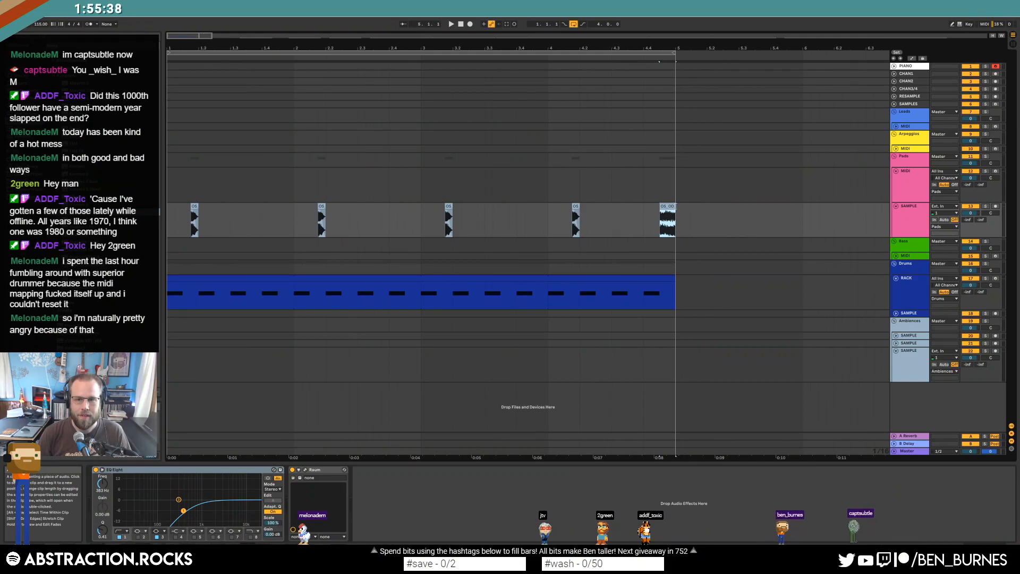
Play the current loop and copy a slice of the Smooth Texture Chords clip starting at 65.3 on the Ambiences SAMPLE track.
key(space)
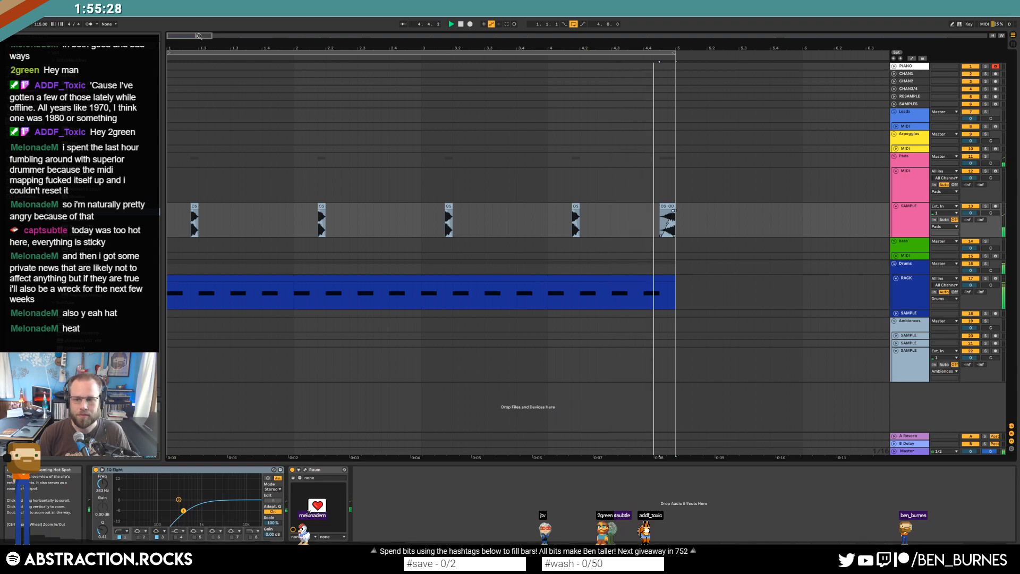
drag(199, 36, 578, 3)
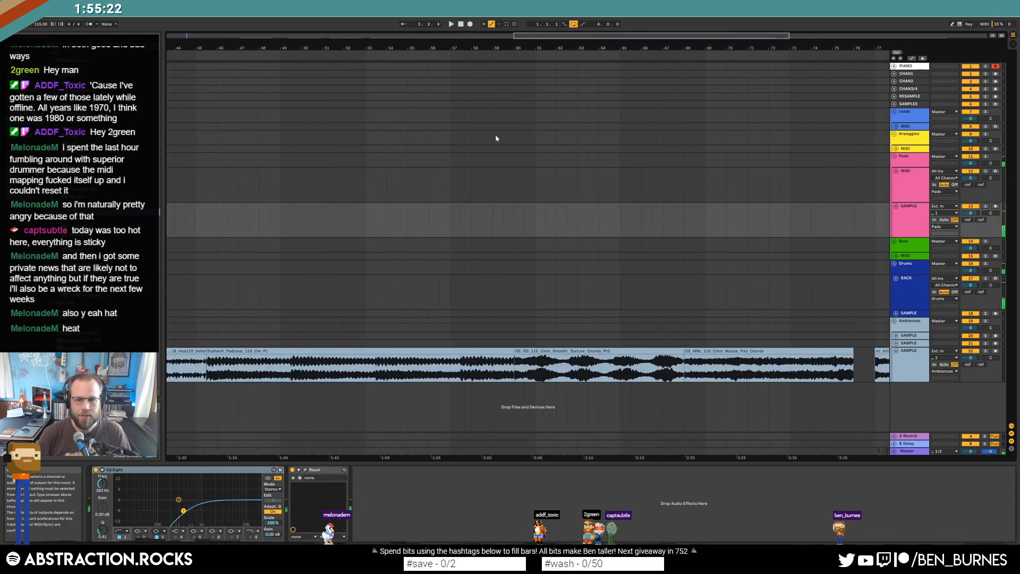
click(623, 367)
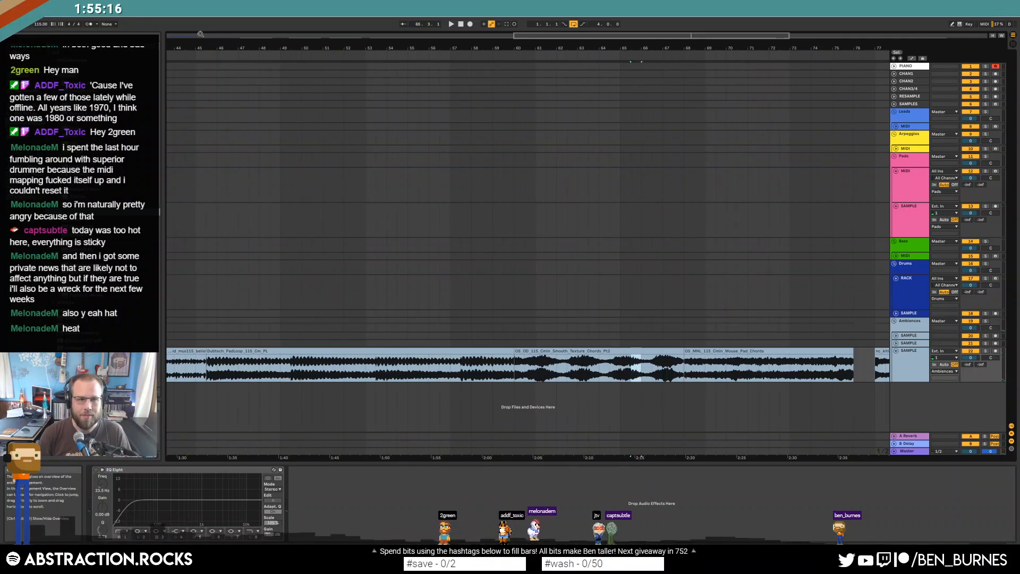
drag(180, 37, 180, 144)
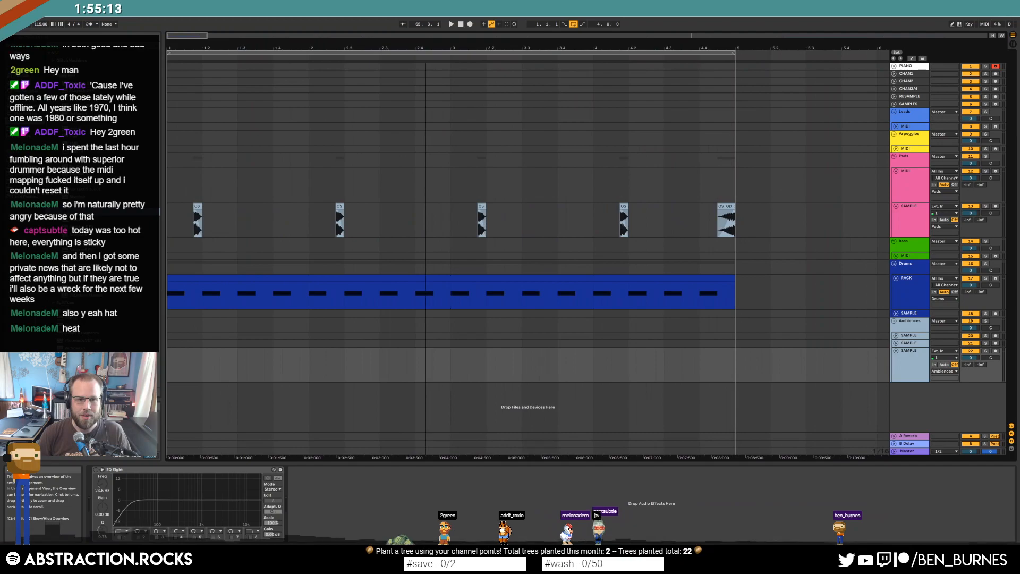
Paste the copied chord slice at 2.3.2 on the Pads SAMPLE track and trim its end to 2.4.1.
click(409, 222)
click(442, 224)
key(ctrl+v)
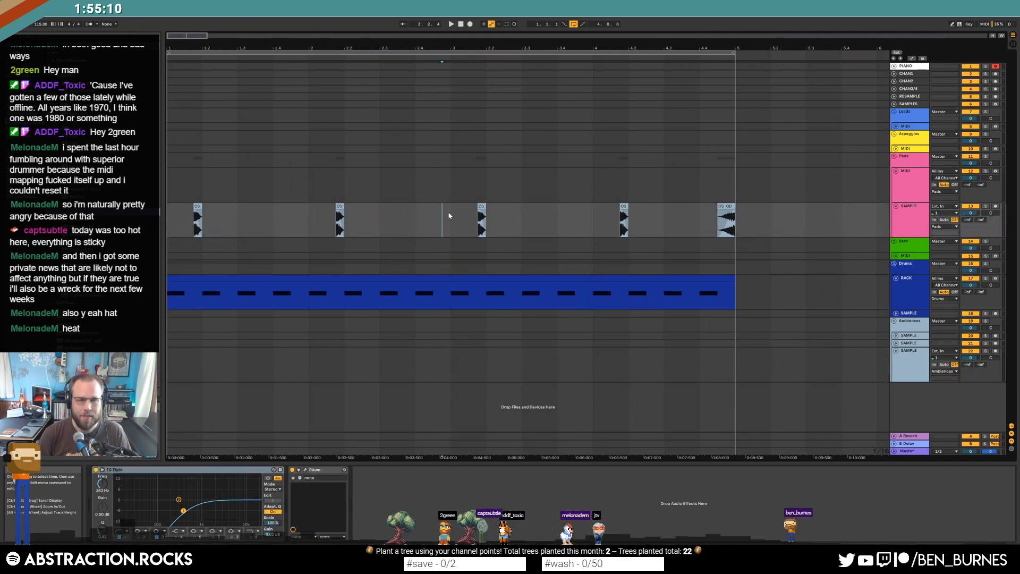
click(386, 217)
key(ctrl+v)
drag(459, 207, 409, 209)
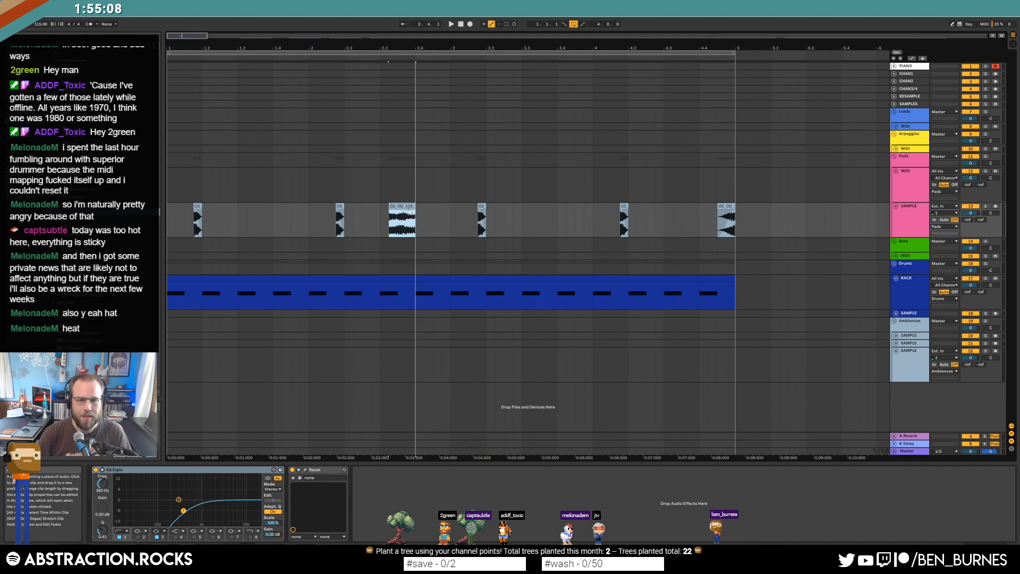
Place the pasted chord stab from 2.4.4 to bar 3 and give it a long fade-out.
key(ctrl+e)
drag(394, 207, 447, 210)
scroll(447, 212, up, 6)
drag(542, 213, 460, 211)
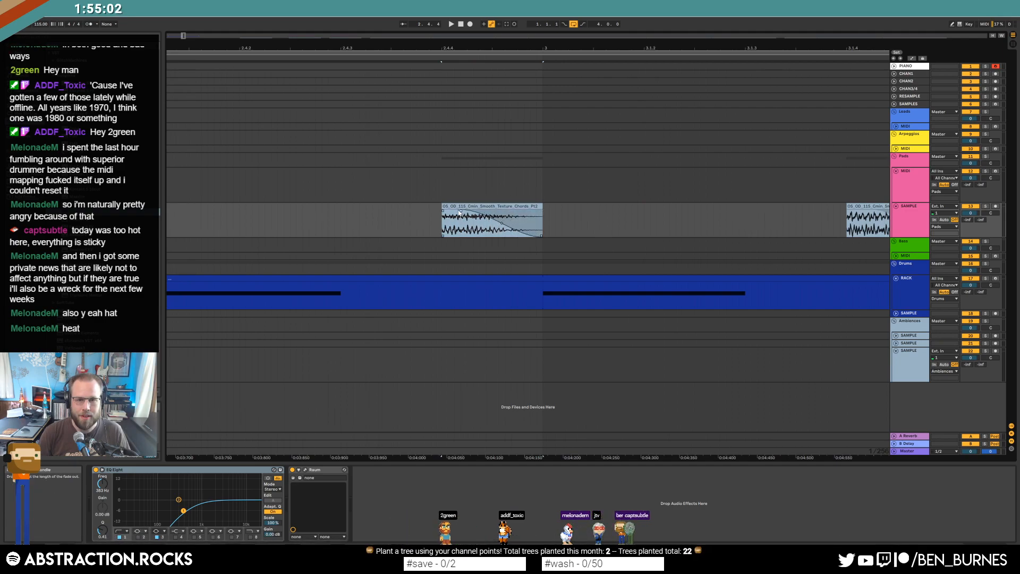
Play the loop, shift the new chord stab to start at 2.4.3, and undo its extra lengthening.
scroll(488, 228, down, 2)
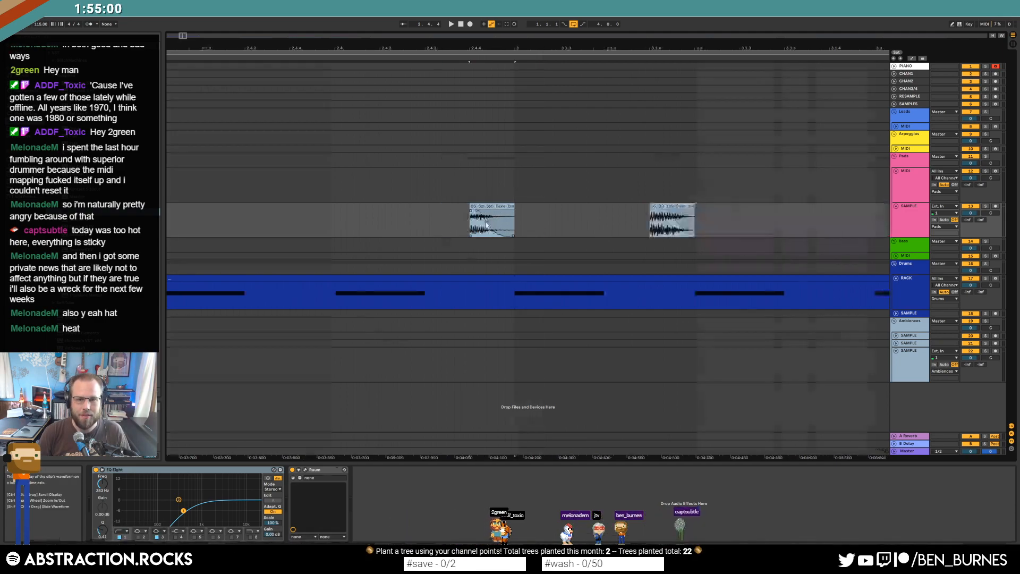
scroll(430, 219, down, 6)
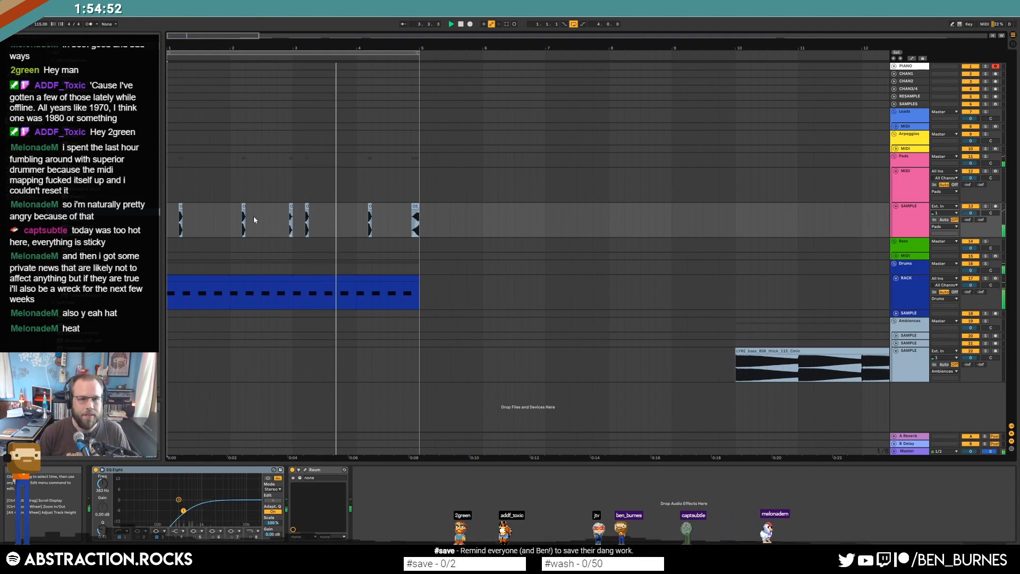
scroll(255, 219, up, 5)
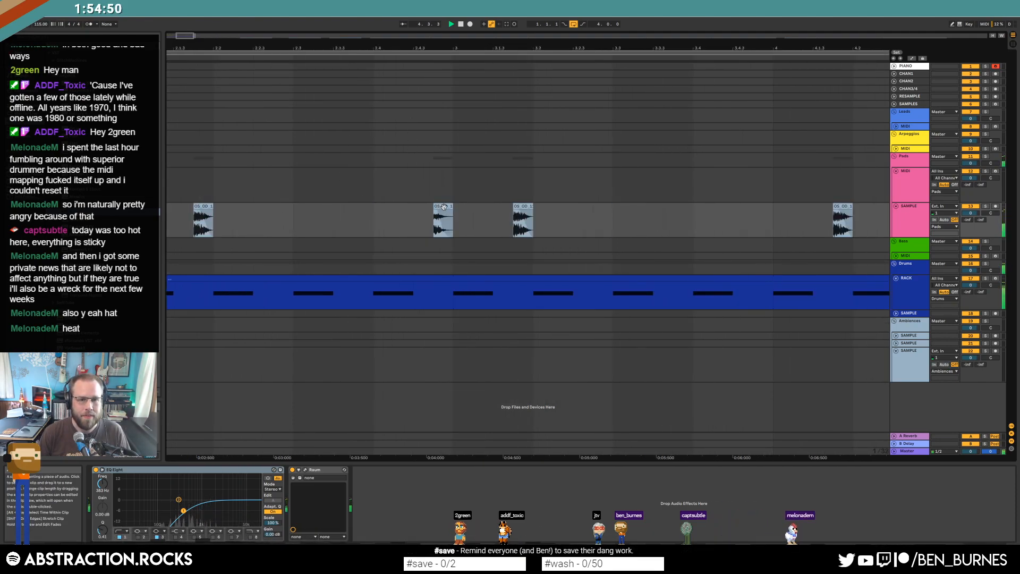
mouse_move(439, 210)
mouse_down()
mouse_move(420, 210)
mouse_move(442, 207)
mouse_up()
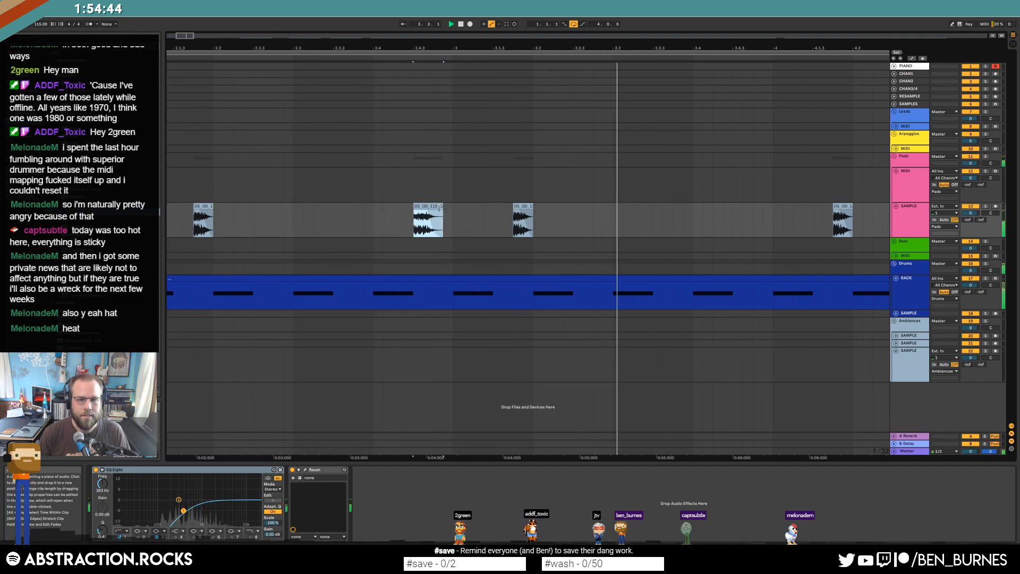
key(ctrl+z)
key(space)
Audition the Drum Loop Full clip and move it from the Ambiences track to bar 1 of the Drums SAMPLE track.
drag(190, 36, 190, 6)
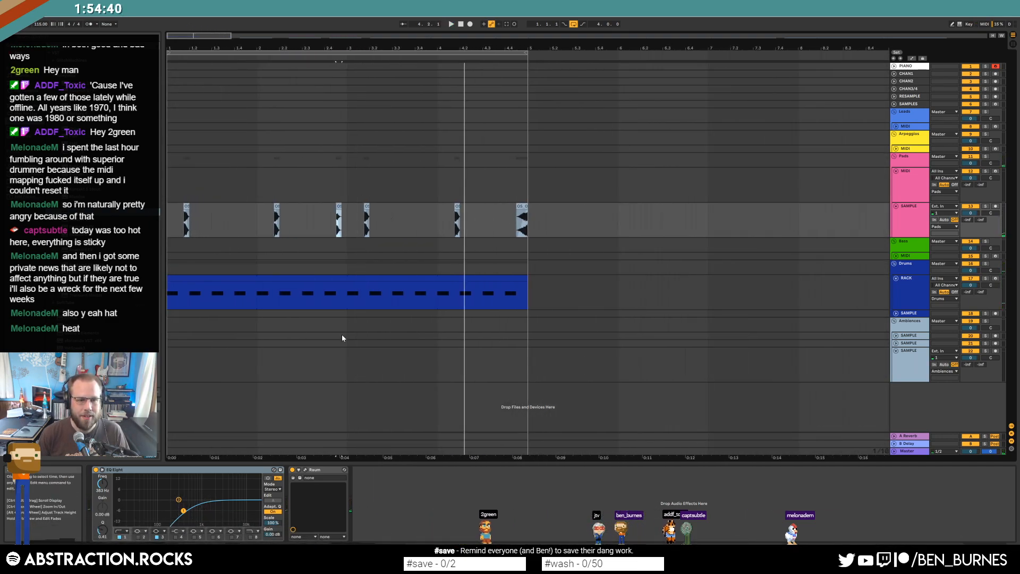
scroll(327, 336, down, 5)
click(462, 351)
key(space)
key(space)
click(896, 313)
drag(473, 378, 213, 328)
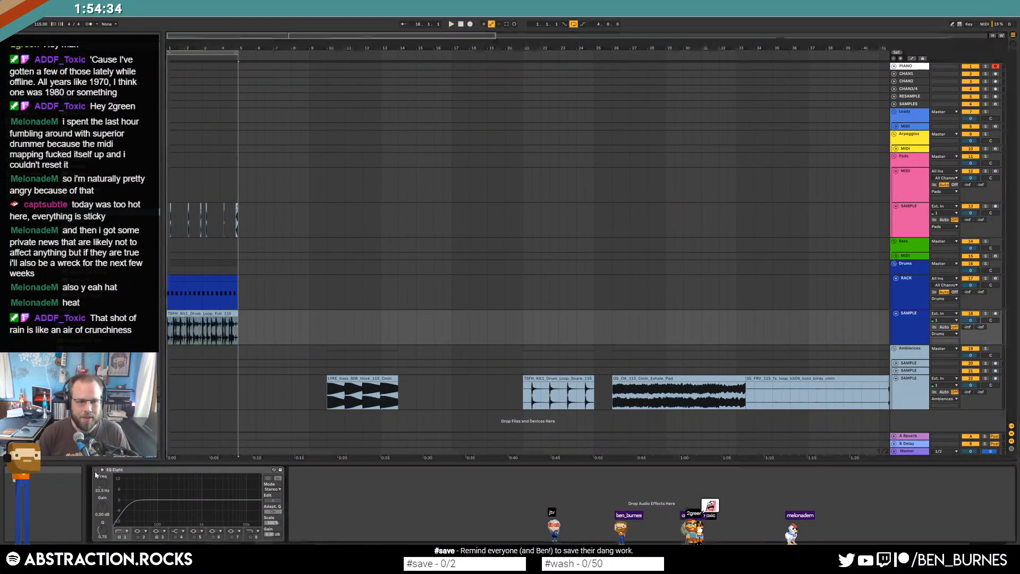
High-pass the drum loop with EQ Eight at about 4.84 kHz and switch off filter band 3 while the loop plays.
key(space)
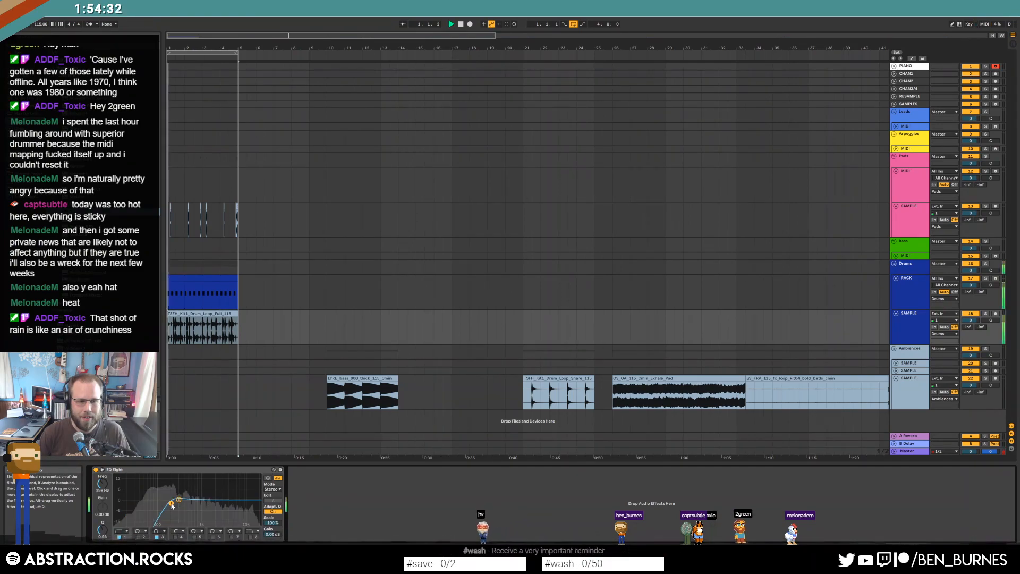
drag(171, 503, 229, 507)
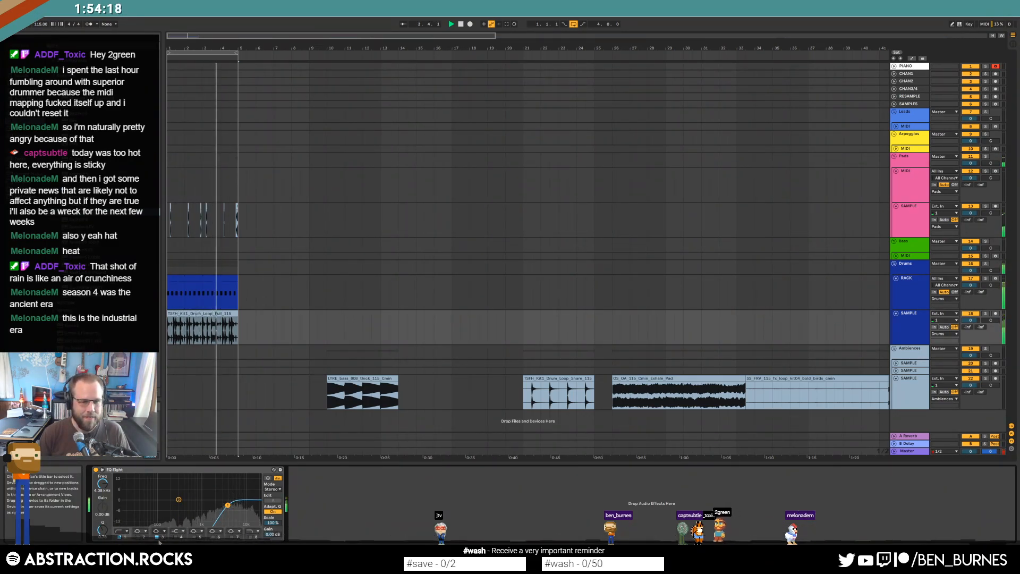
click(169, 535)
click(157, 536)
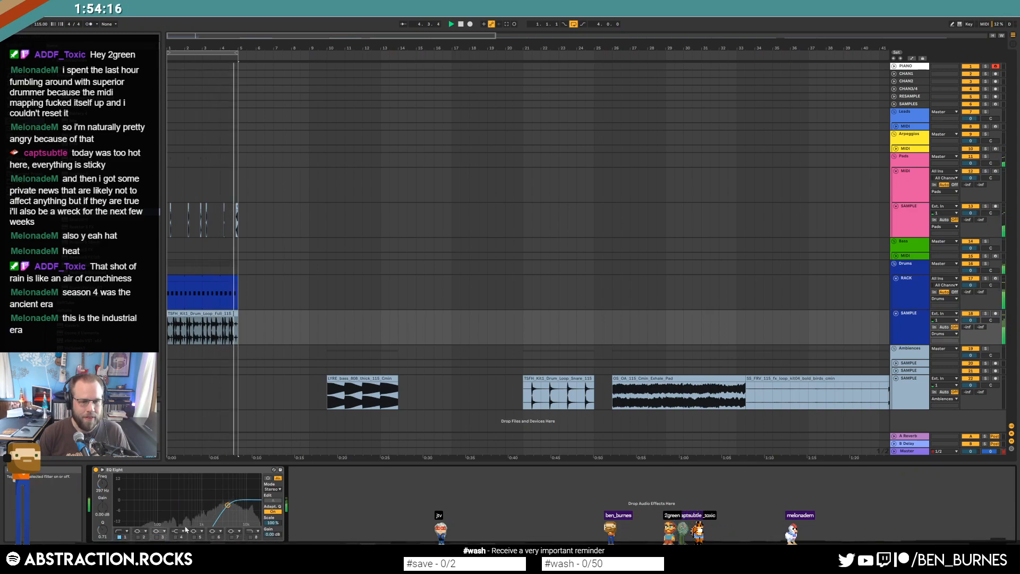
drag(228, 505, 230, 506)
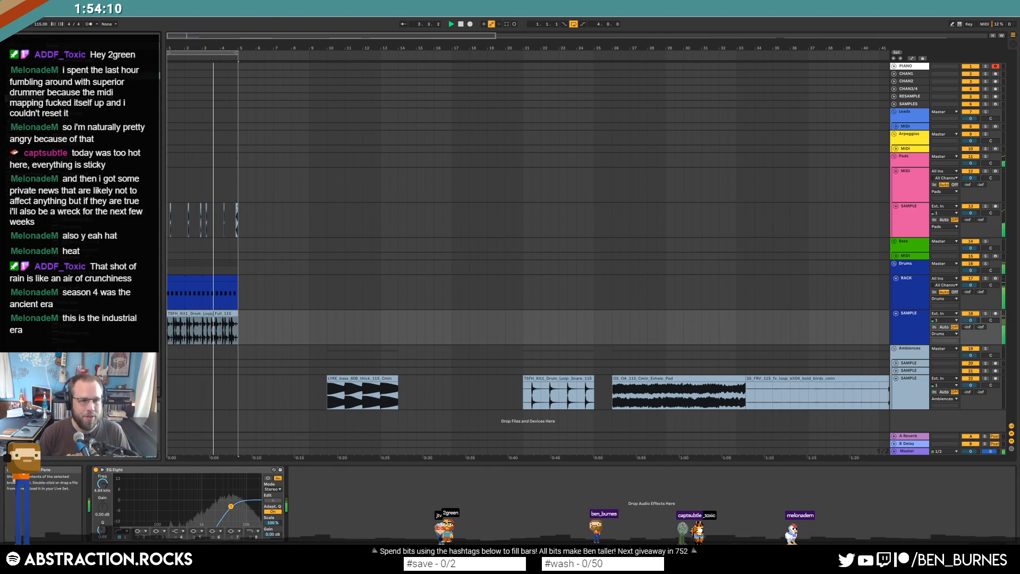
Add Auto Pan before EQ Eight on the Drums SAMPLE track and set its Amount to 36.5 %.
drag(108, 482, 109, 486)
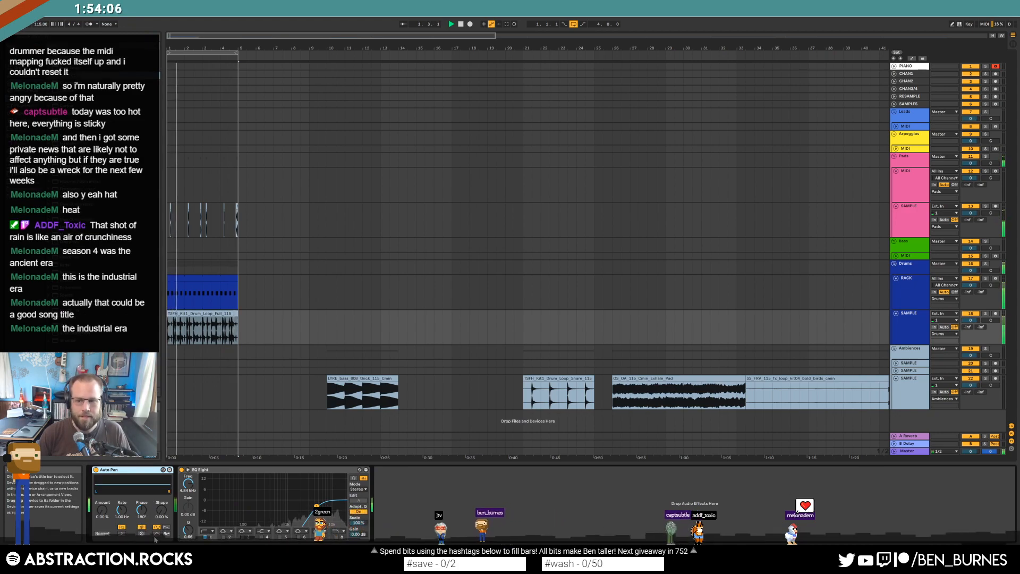
drag(102, 510, 102, 500)
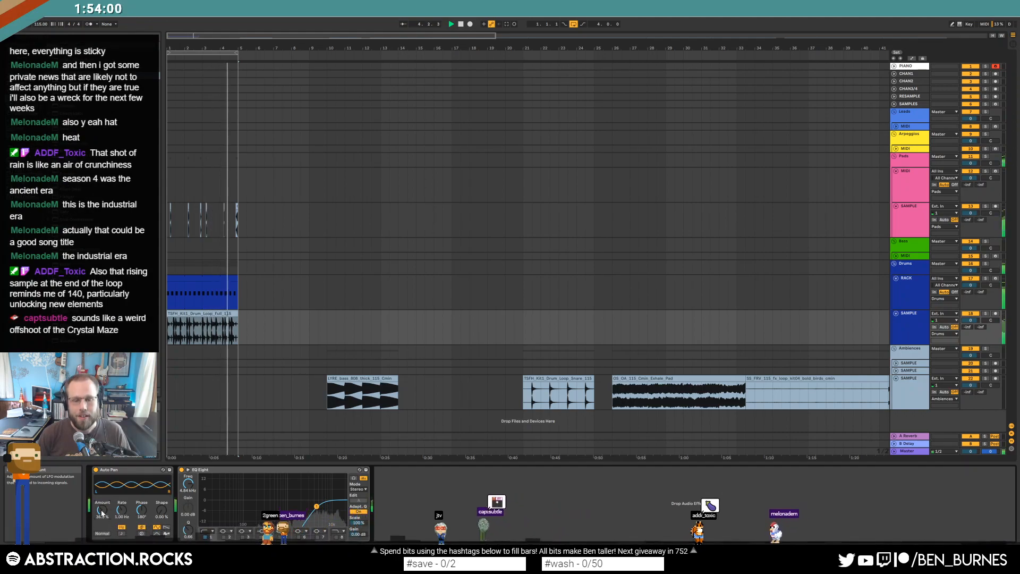
key(space)
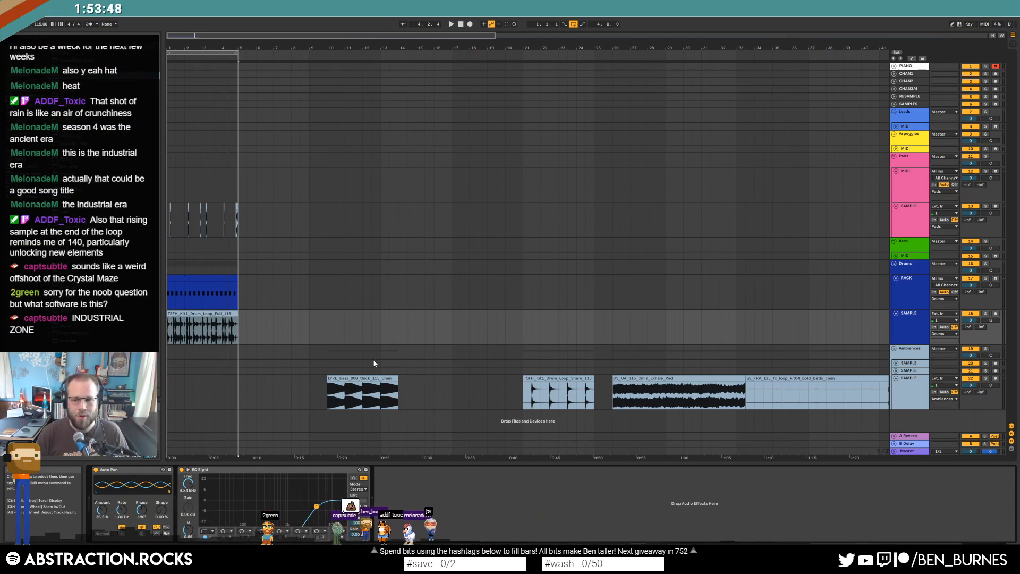
Audition the 808 Thick bass clip on the Ambiences SAMPLE track and cut its first bar, from bar 10 to 11.
click(344, 62)
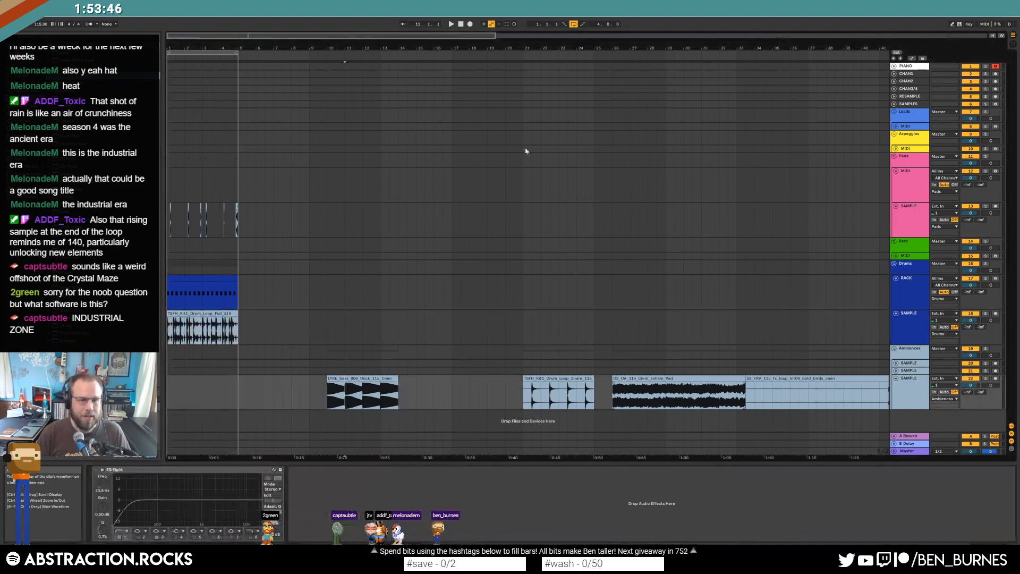
key(plus)
drag(213, 48, 213, 46)
click(463, 398)
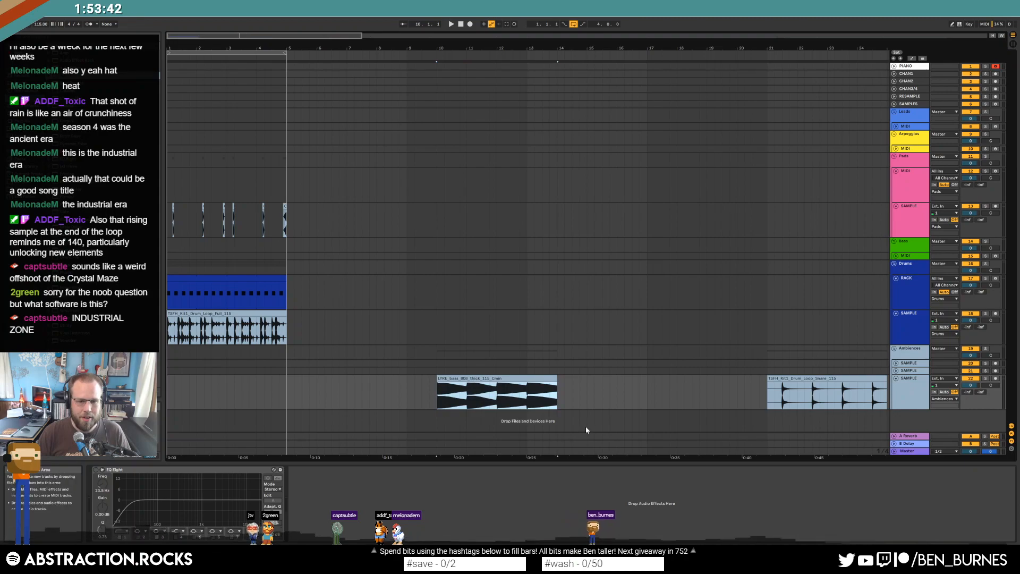
key(space)
key(space)
click(467, 394)
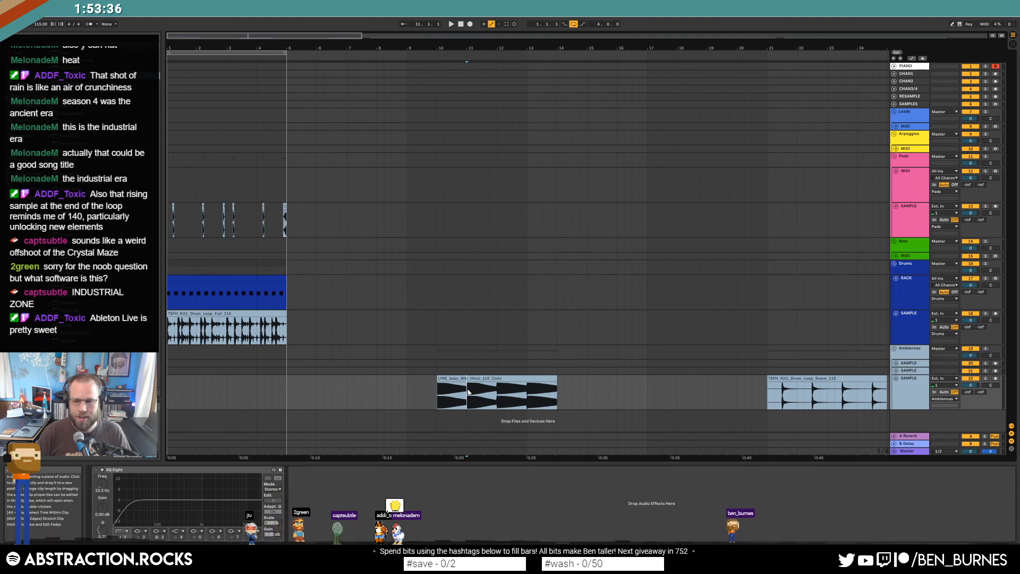
key(space)
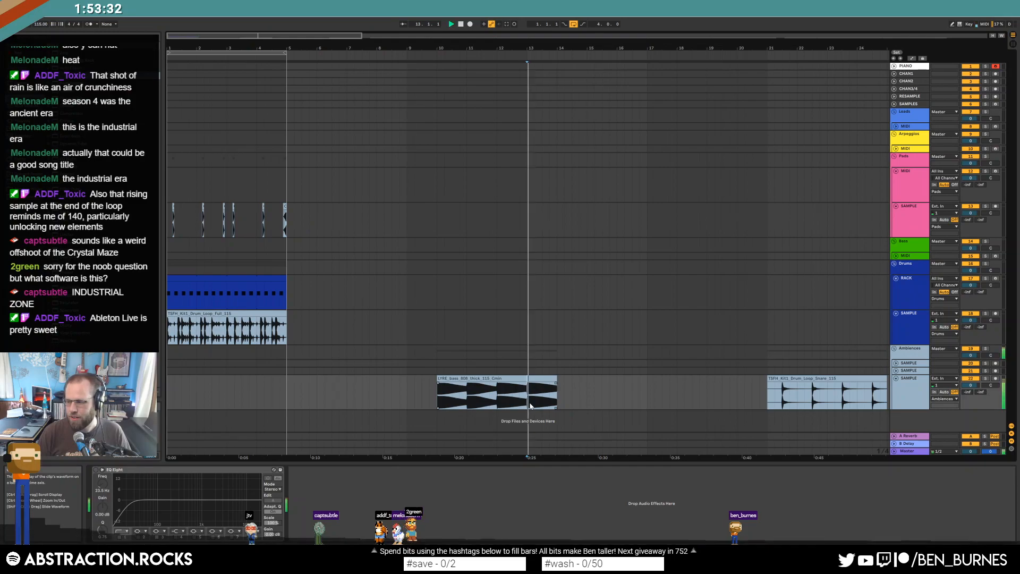
drag(468, 399, 439, 397)
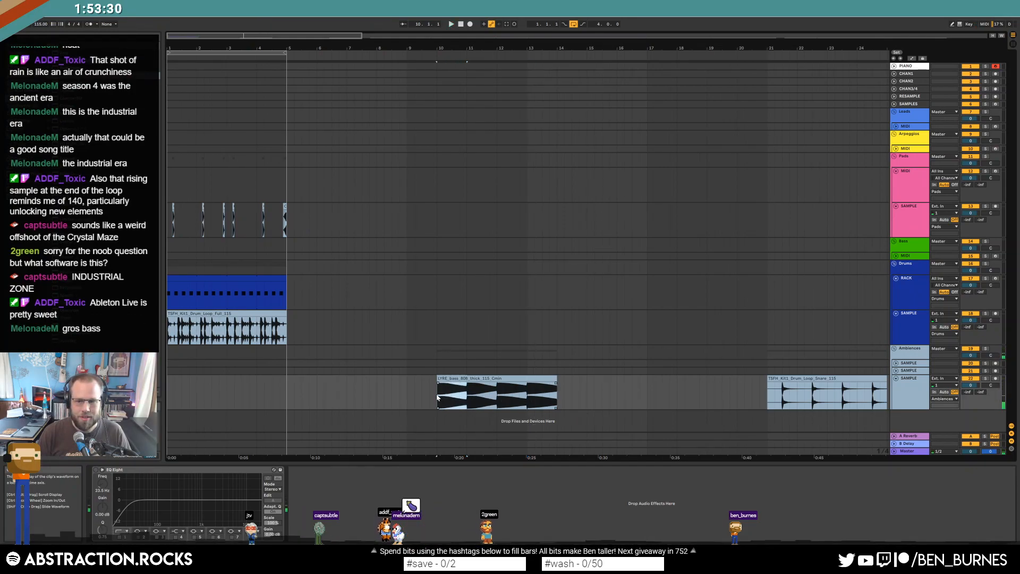
key(Delete)
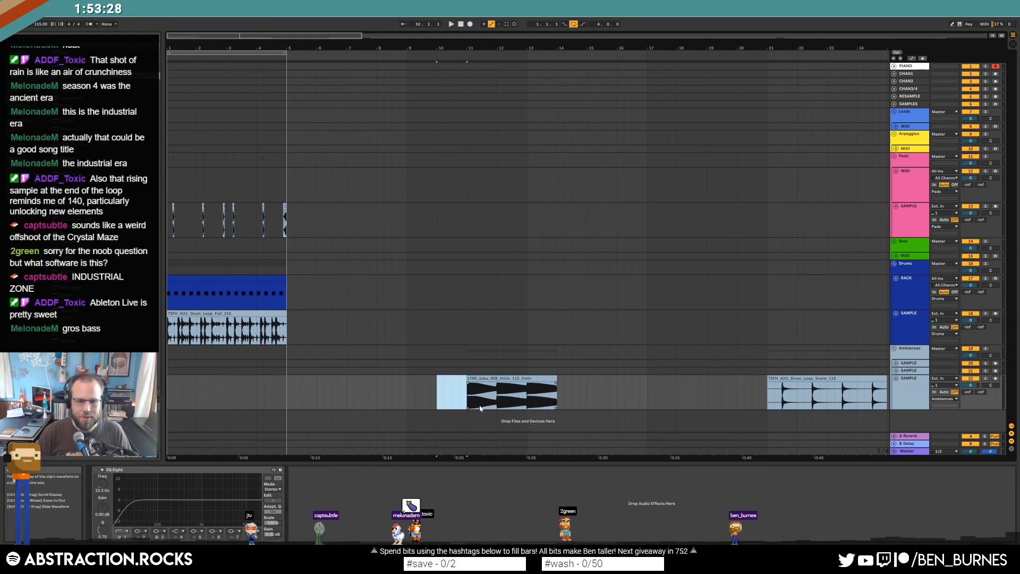
Add an audio track named SAMPLE below the MIDI track in the Bass group.
click(908, 257)
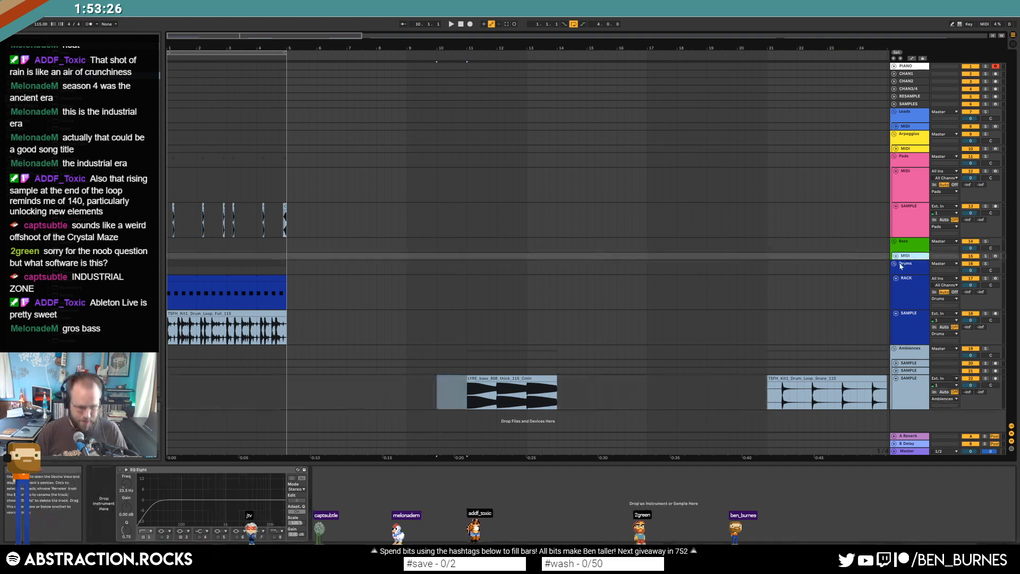
key(ctrl+t)
click(896, 263)
click(908, 271)
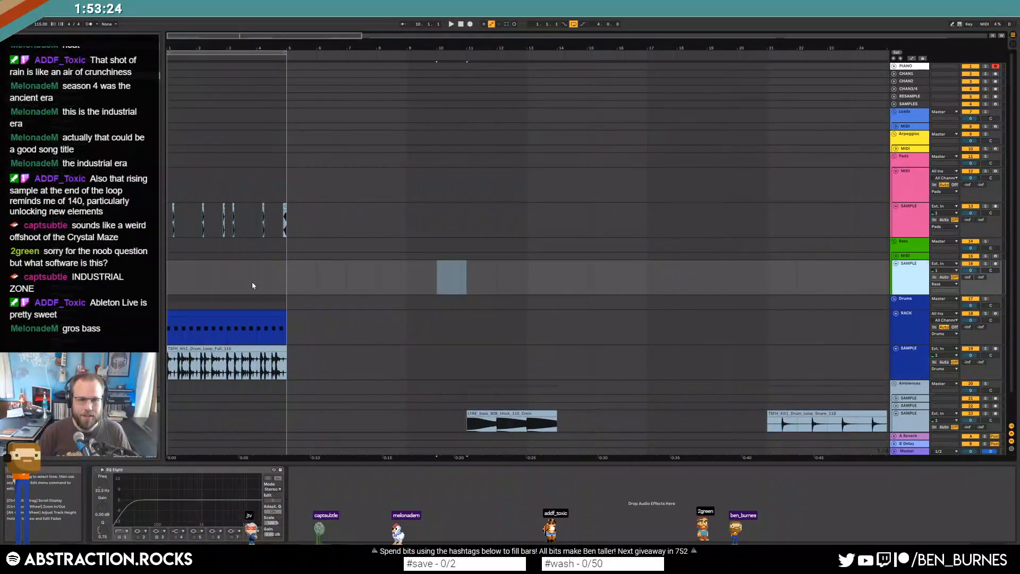
Paste the cut bass section at 1.4 on the Bass SAMPLE track and trim its end to bar 2.
click(190, 275)
key(ctrl+v)
drag(219, 265, 197, 265)
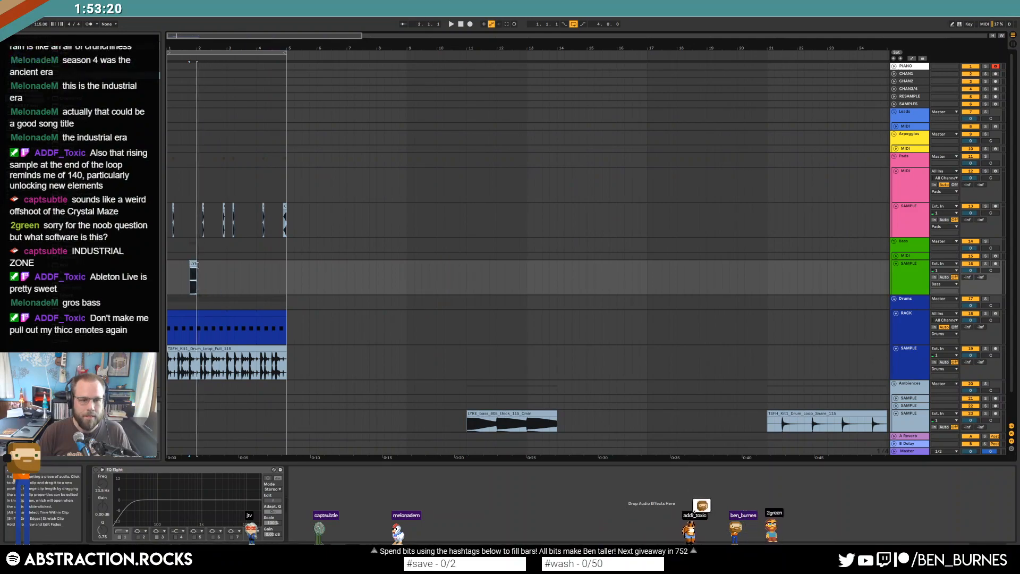
Lower the bass clip's gain and repeat the clip at 2.4, 3.4 and 4.4 on the Bass SAMPLE track.
double_click(193, 263)
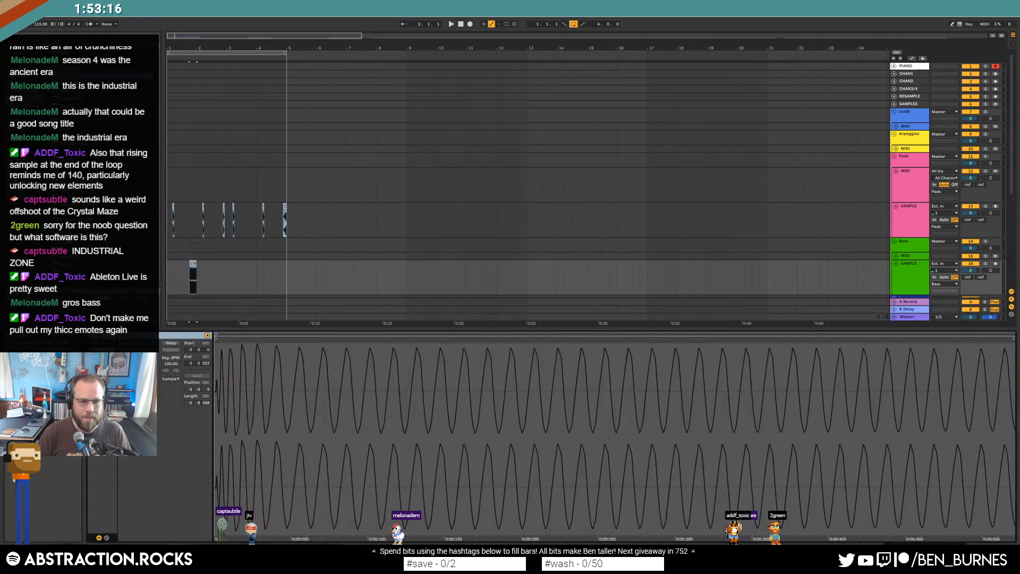
key(space)
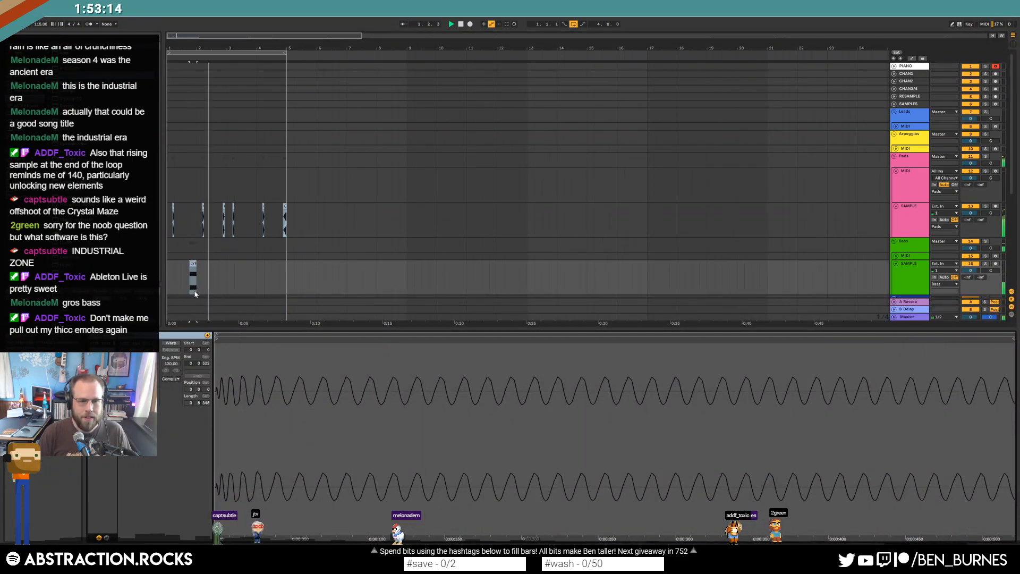
drag(194, 277, 285, 265)
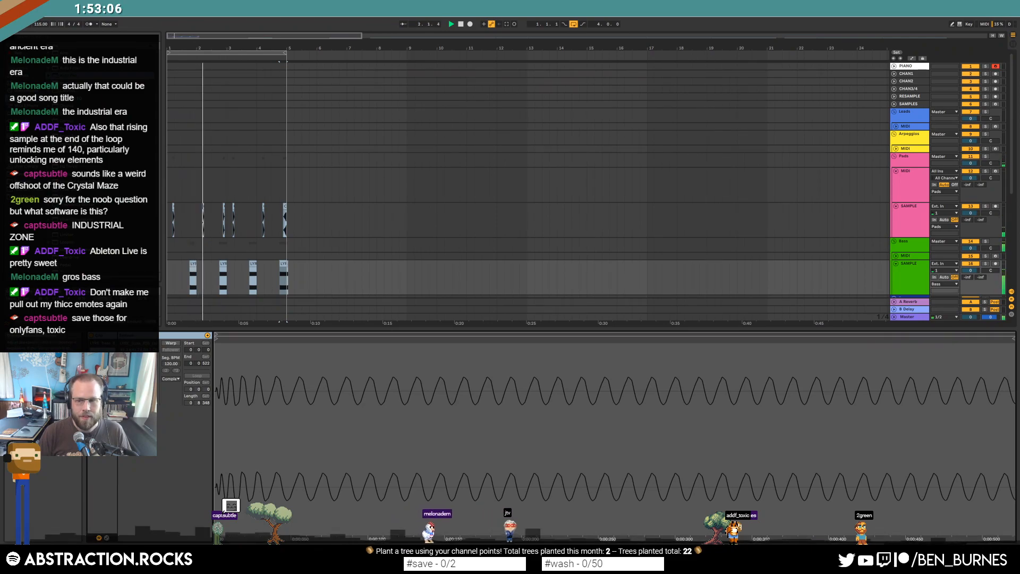
key(shift+Tab)
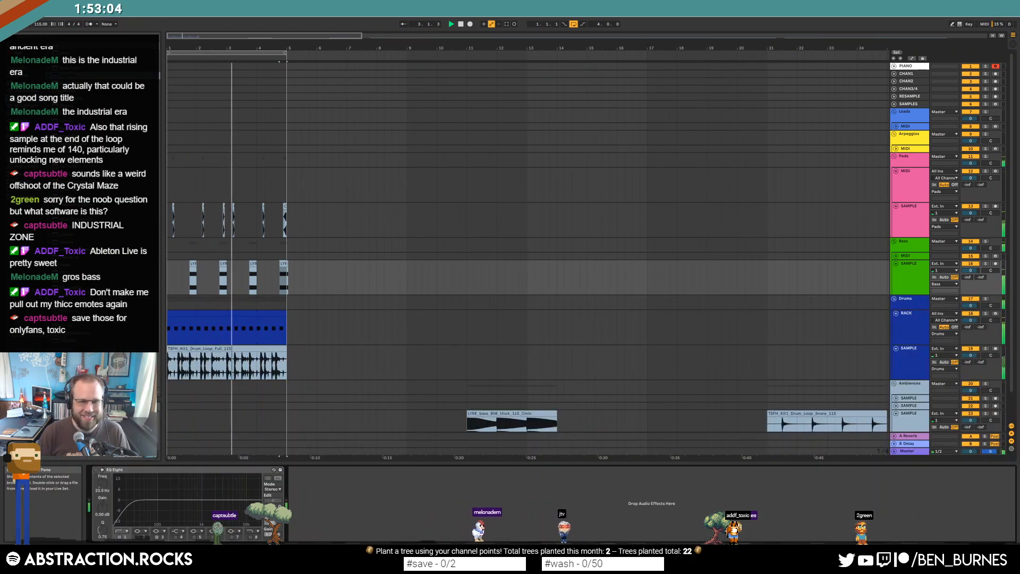
Shorten the bass clip at 2.4 to half a beat, ending at 2.4.3.
scroll(212, 265, up, 2)
click(239, 263)
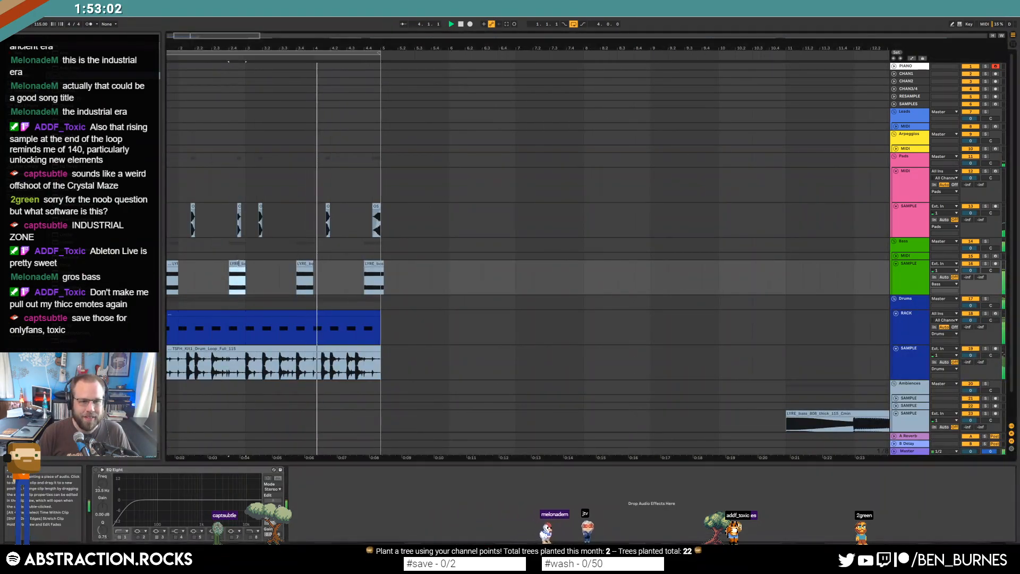
drag(245, 263, 238, 264)
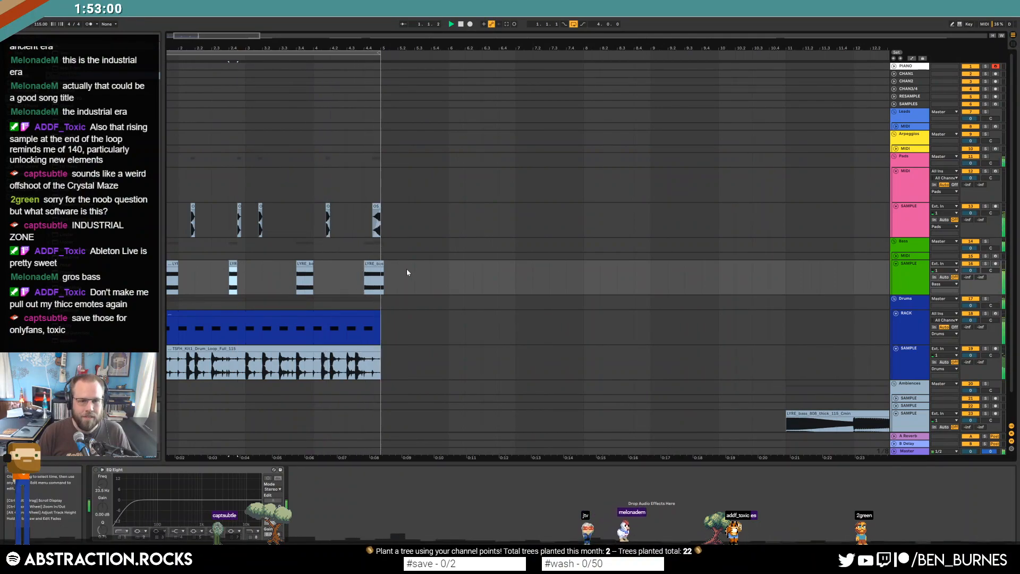
Trim the last bass clip on the Bass SAMPLE track so it ends at bar 5.
drag(385, 264, 380, 263)
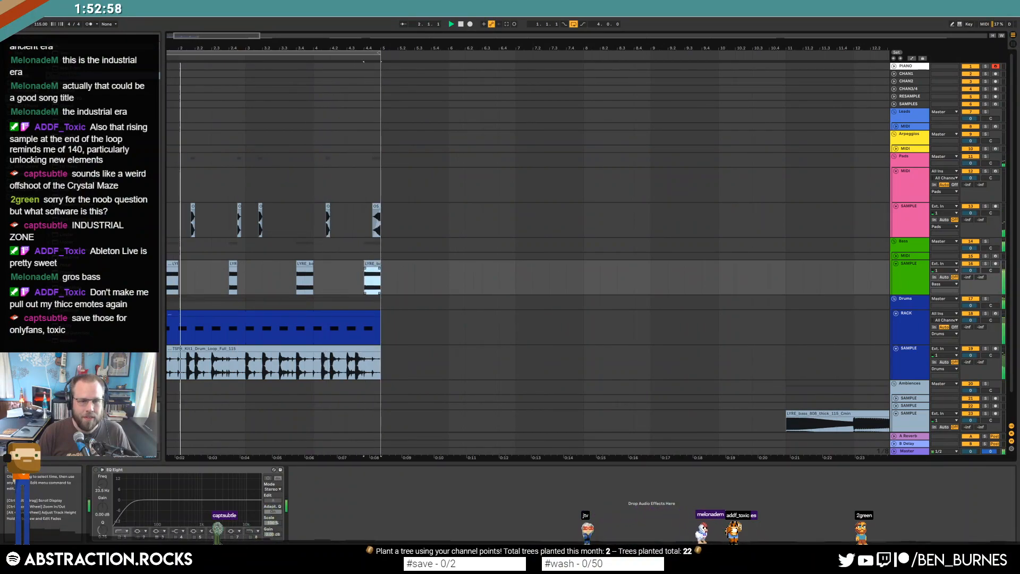
drag(228, 37, 228, 36)
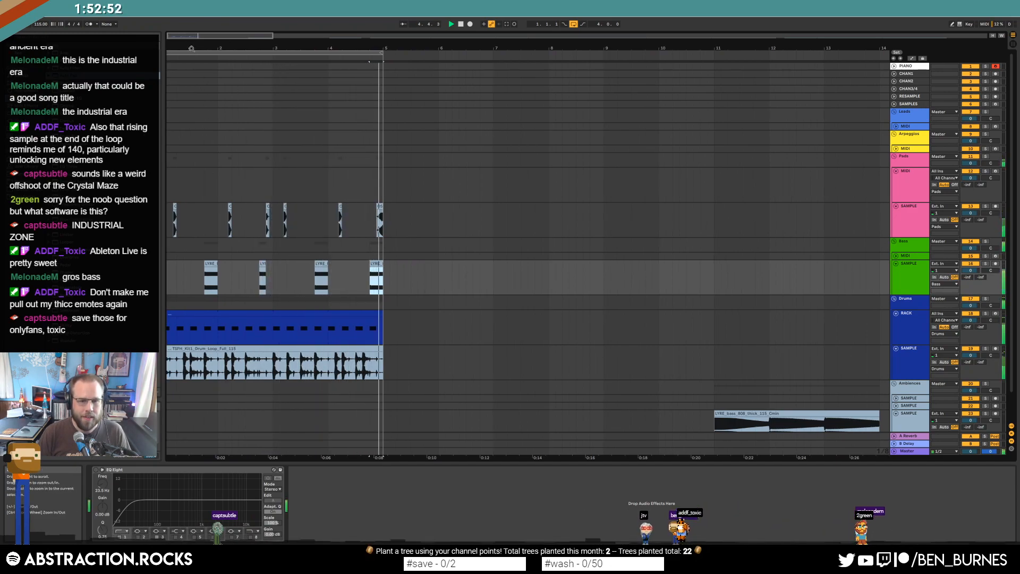
drag(246, 36, 246, 63)
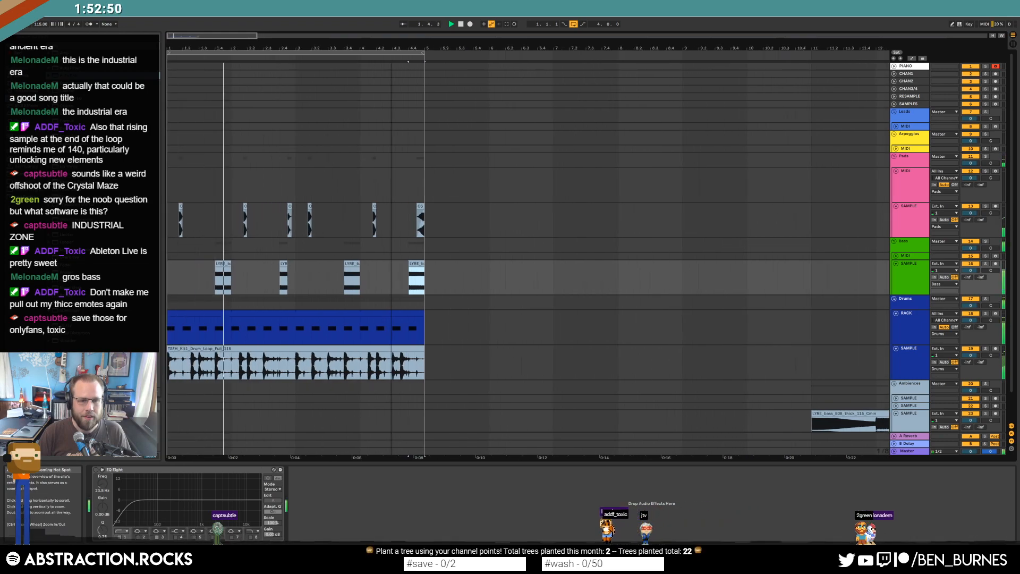
Unfold the Bass MIDI track and insert an empty MIDI clip running from bar 1 to bar 5.
click(918, 264)
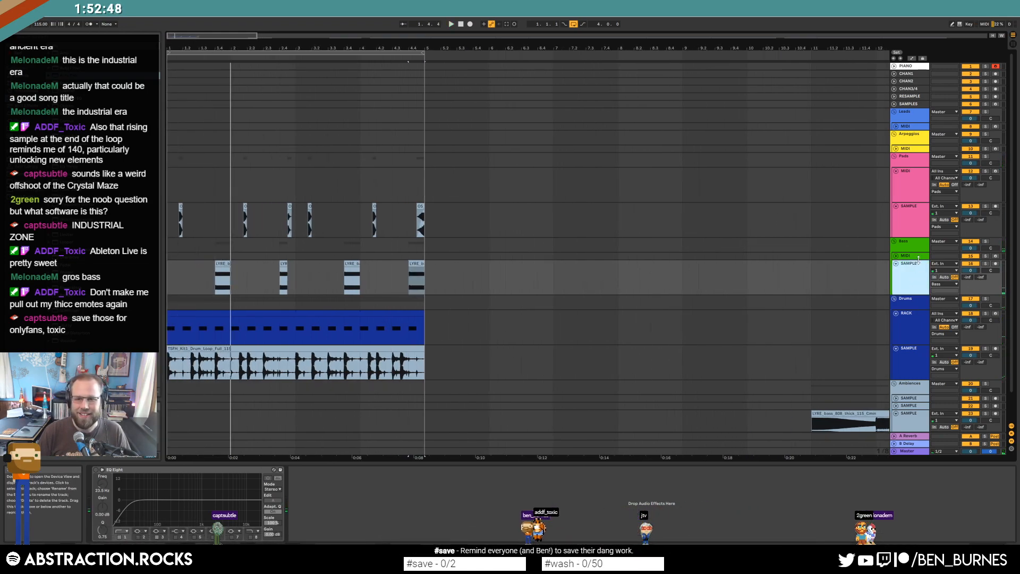
click(903, 257)
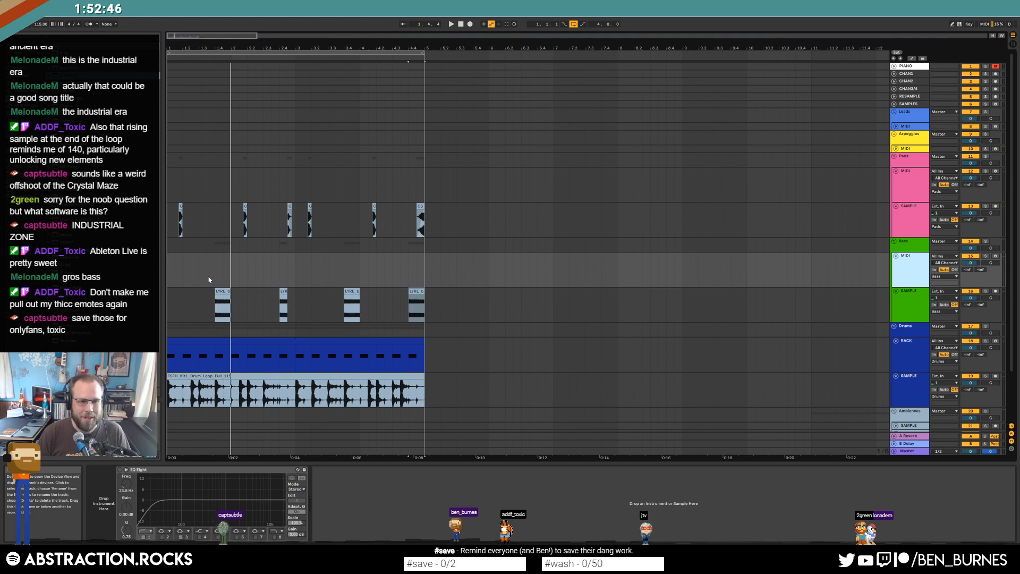
drag(170, 264, 231, 266)
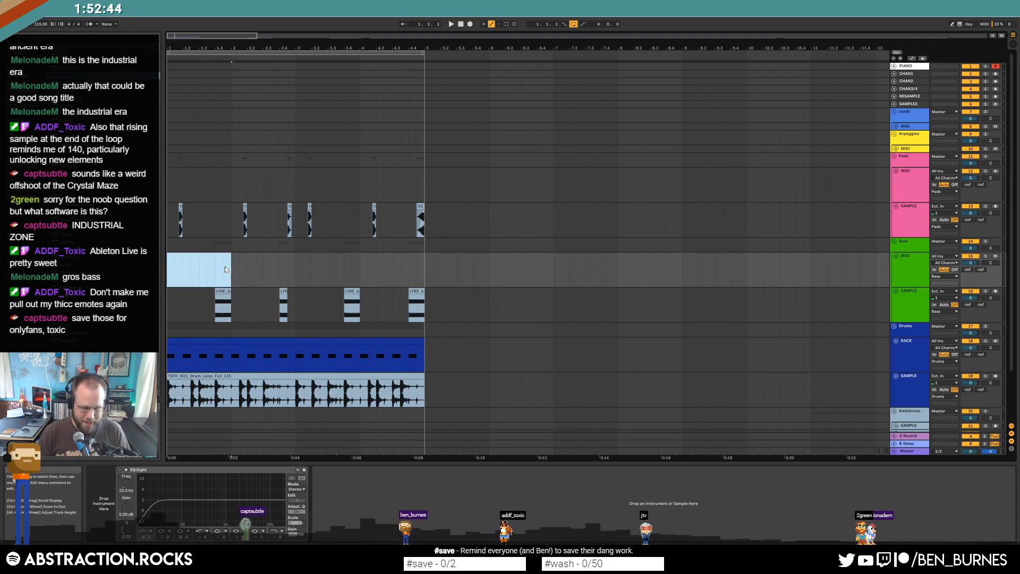
key(ctrl+shift+m)
drag(230, 257, 420, 268)
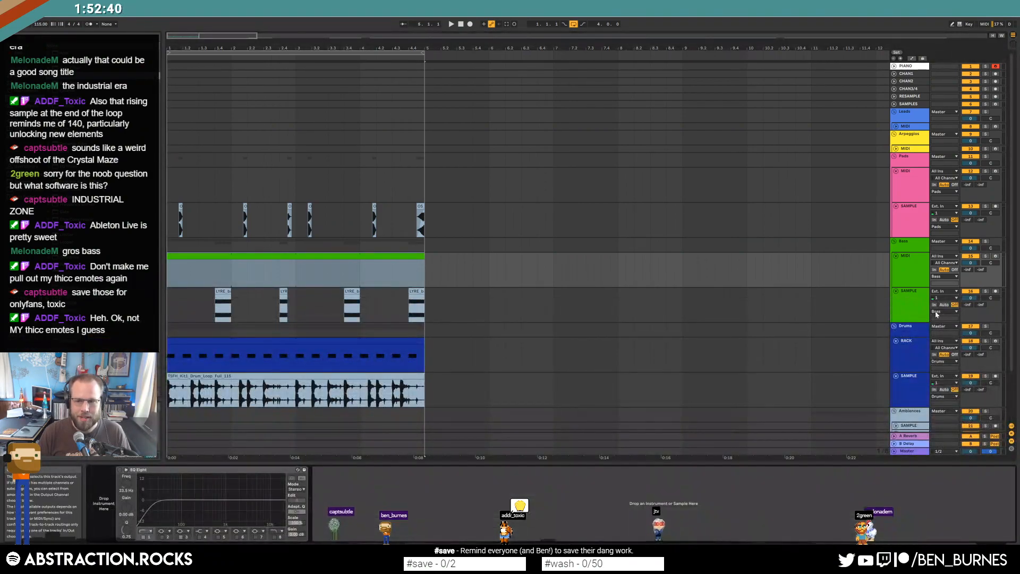
Assign the Bass SAMPLE track's green colour to all of its clips.
right_click(915, 303)
click(934, 435)
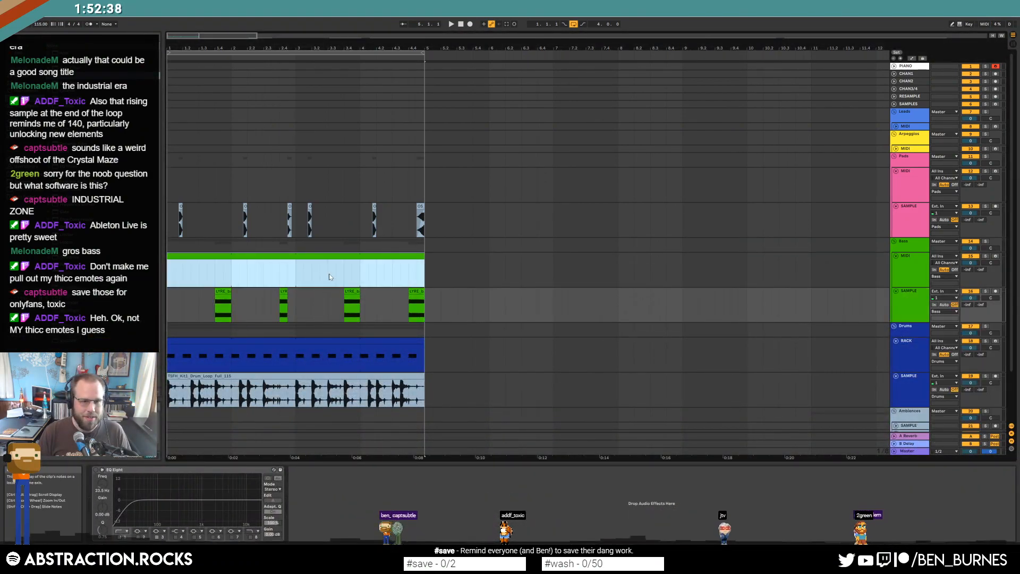
Load the Massive synth as the instrument on the Bass MIDI track.
click(291, 259)
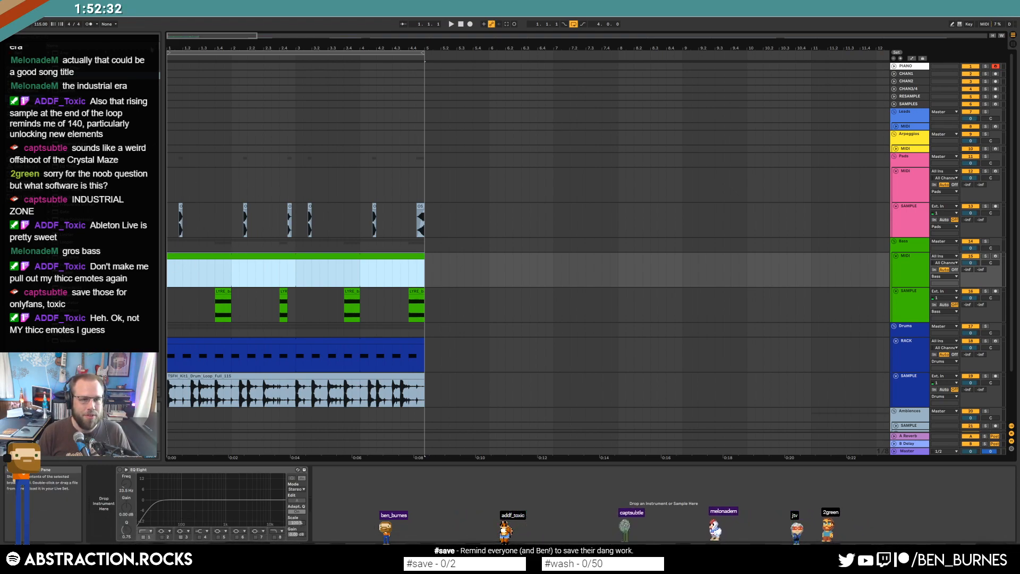
drag(179, 35, 231, 163)
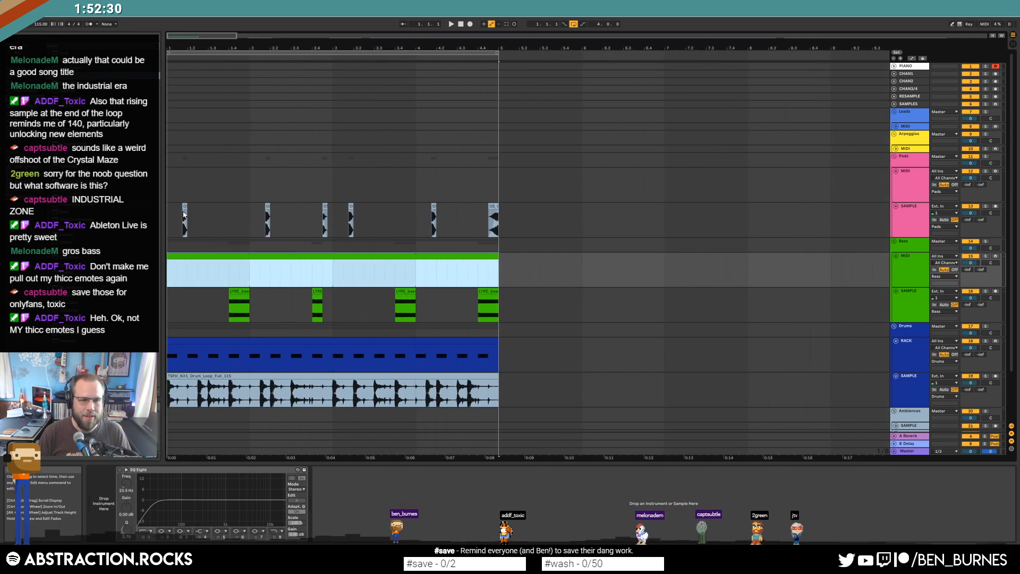
click(208, 223)
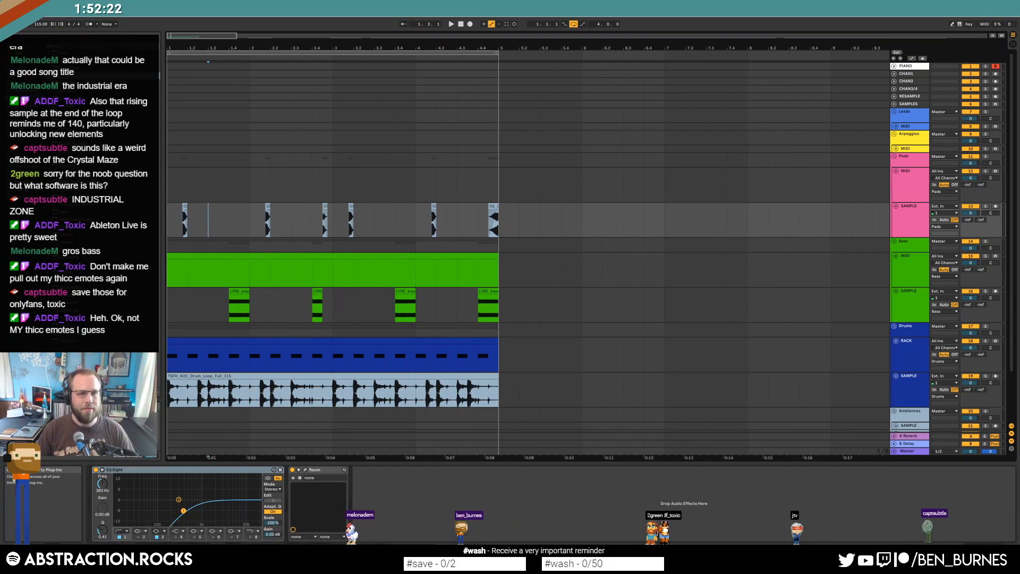
click(239, 291)
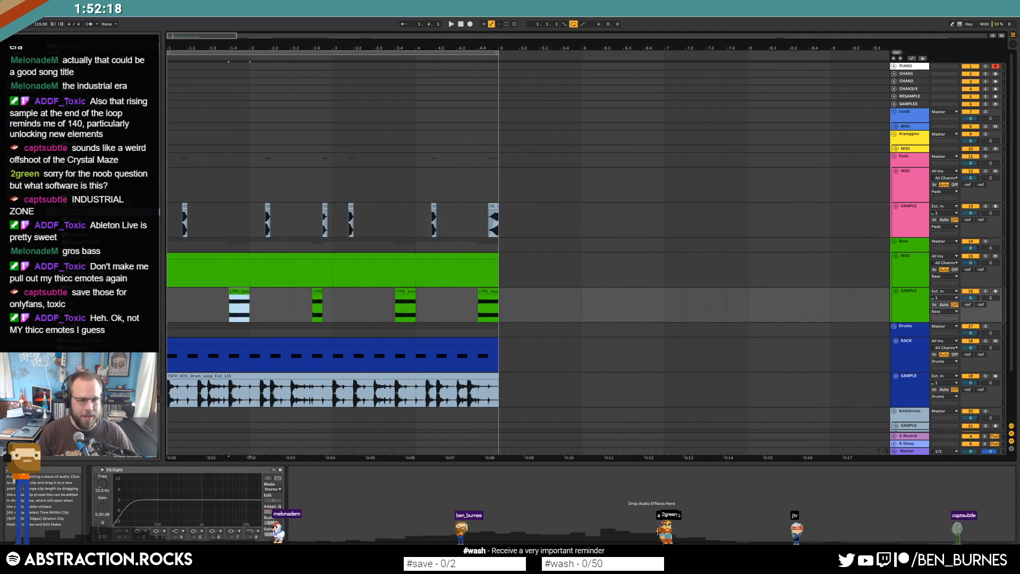
click(117, 105)
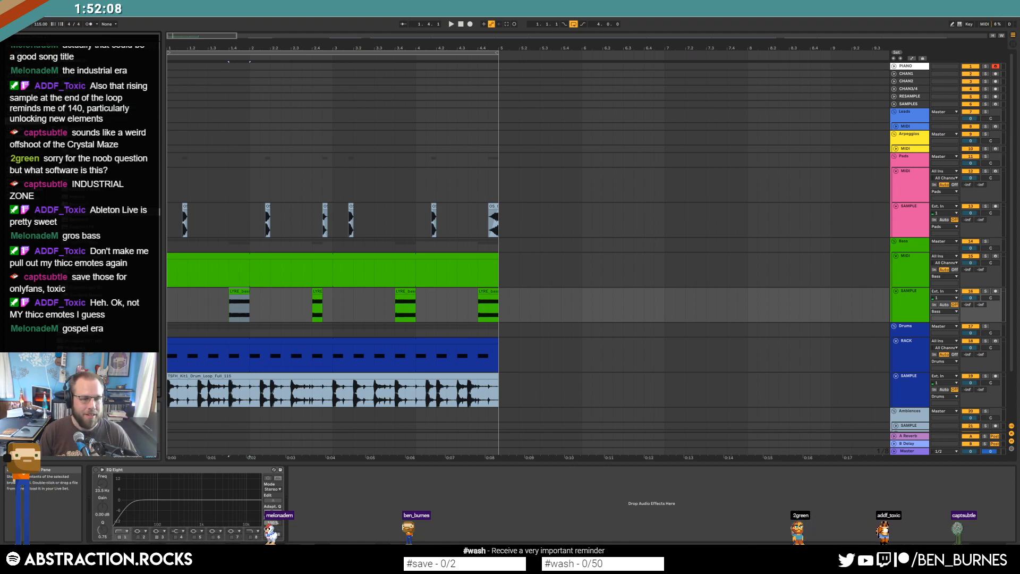
click(66, 198)
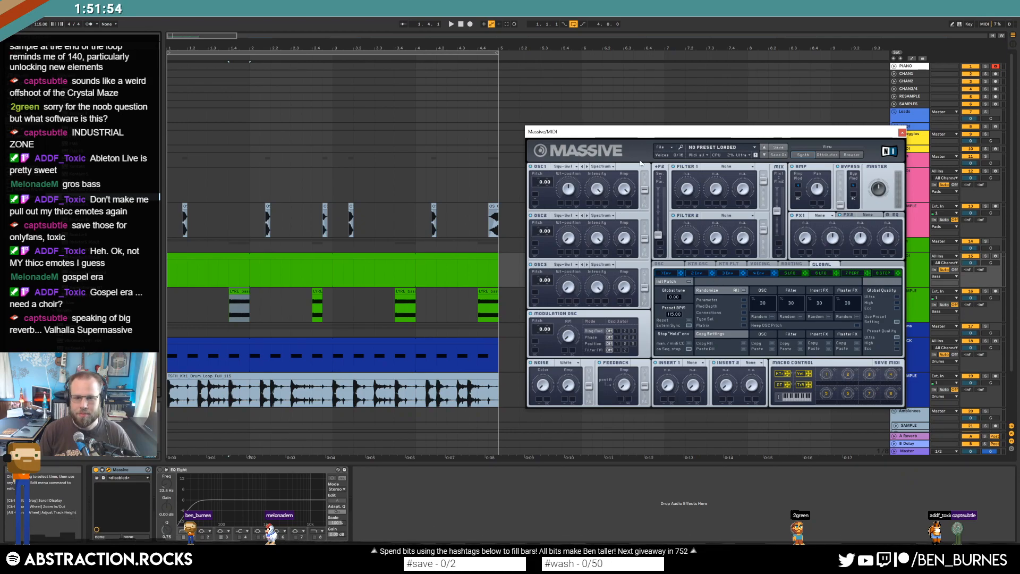
Set Massive's Filter 1 to Lowpass 4 and route the oscillators fully into Filter 1.
drag(617, 131, 606, 142)
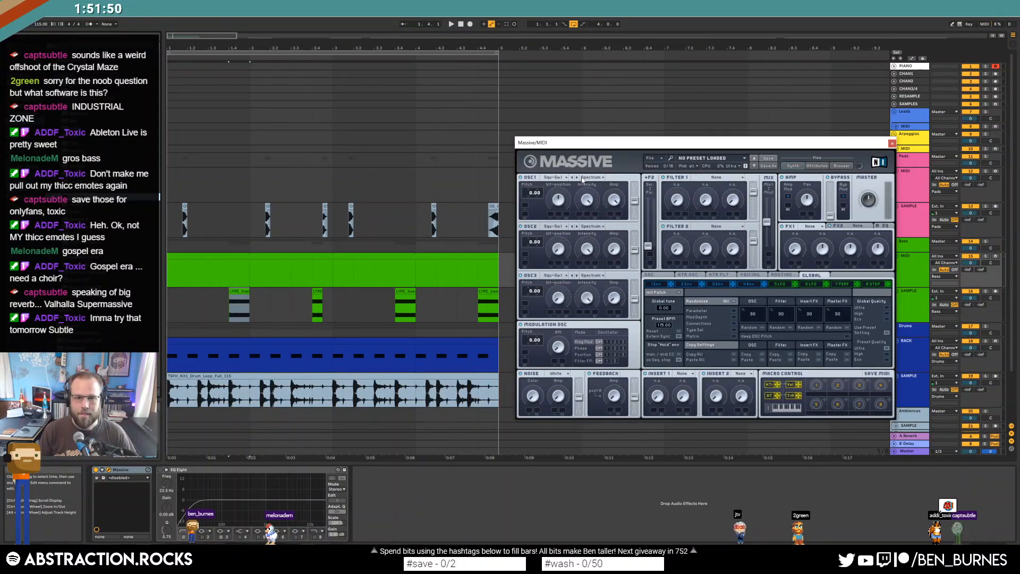
click(707, 178)
click(706, 181)
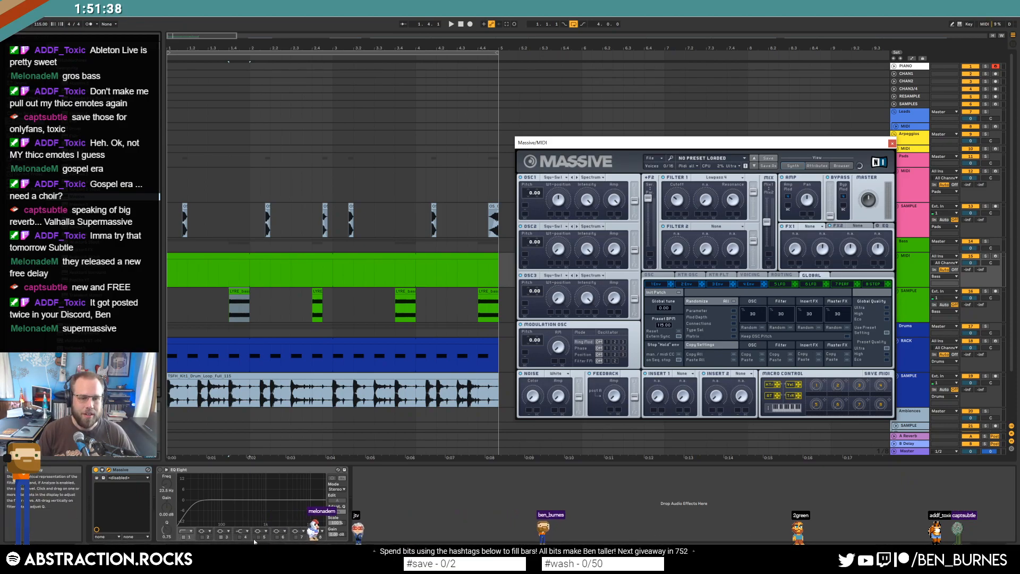
Switch to Discord and look through the cool_links and general channels for the Valhalla Supermassive post, returning to Ableton Live when done.
mouse_move(230, 563)
click(229, 524)
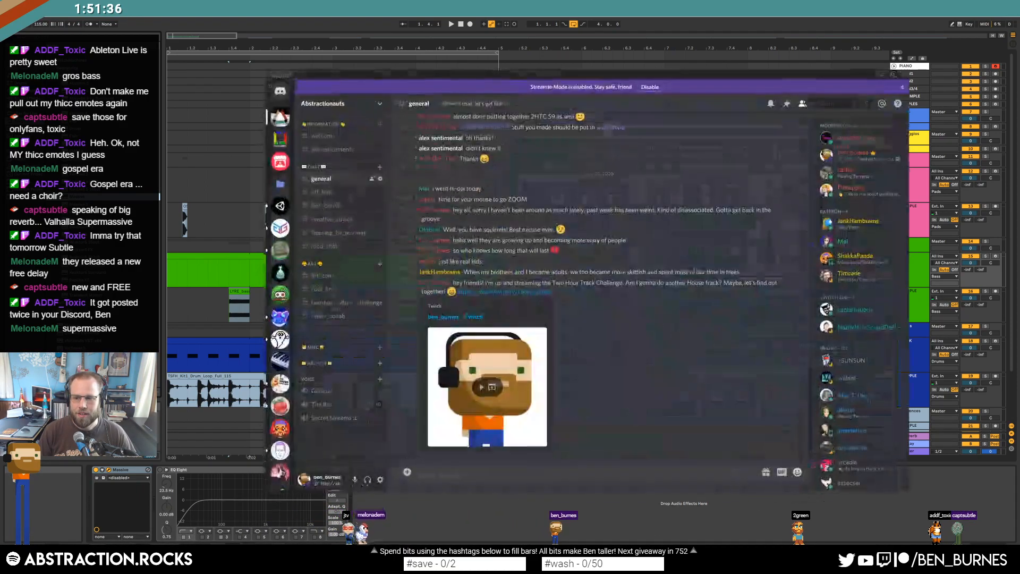
drag(513, 77, 1019, 80)
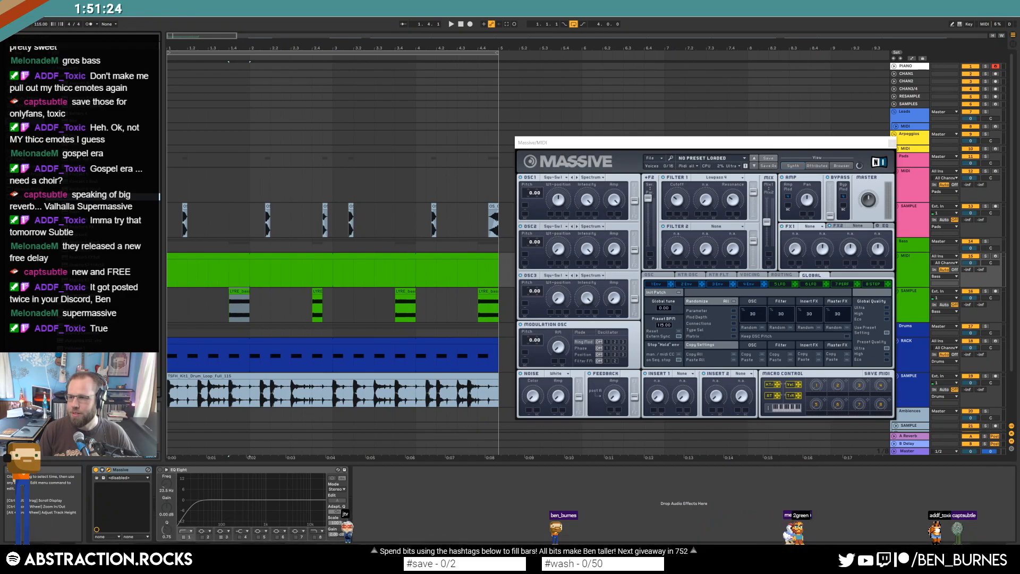
drag(1019, 101, 497, 64)
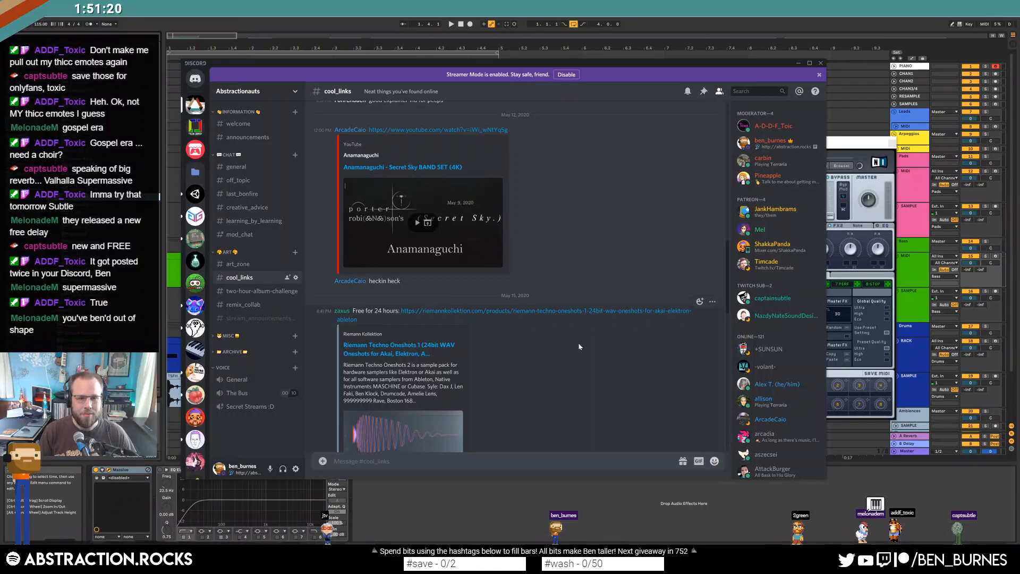
scroll(579, 347, down, 3)
scroll(580, 348, down, 5)
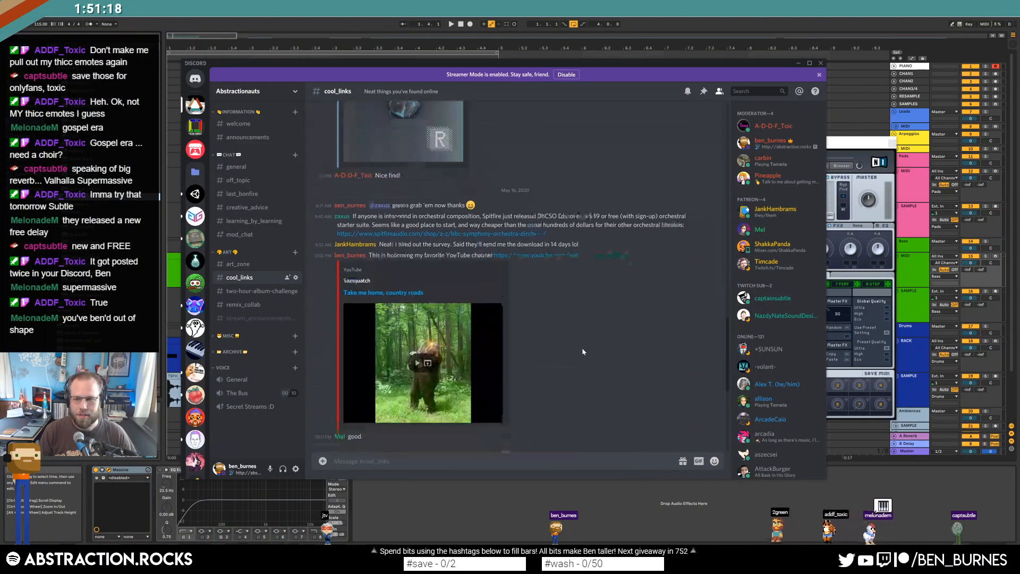
scroll(581, 366, up, 8)
scroll(582, 374, up, 5)
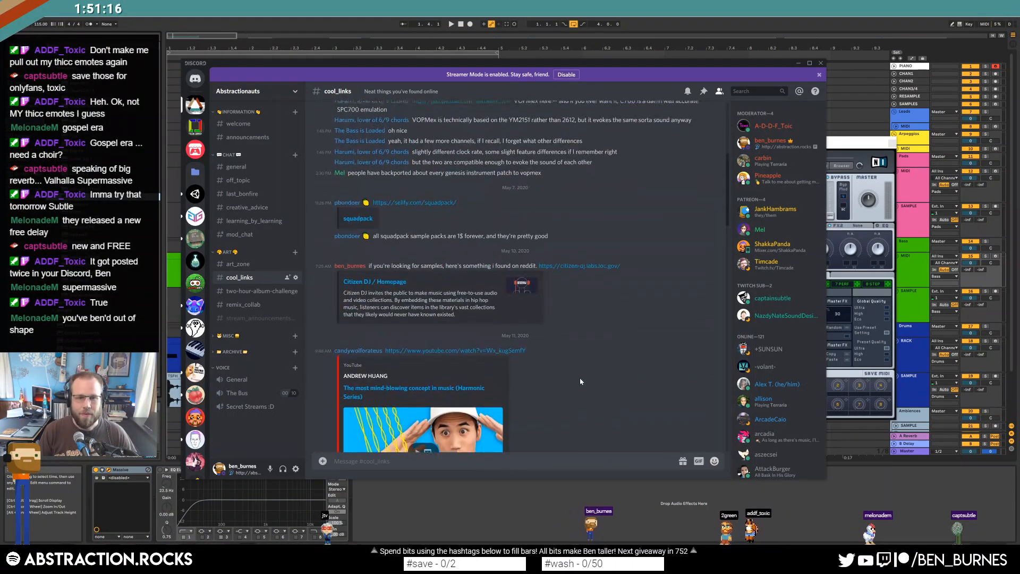
scroll(583, 377, down, 10)
scroll(583, 387, down, 5)
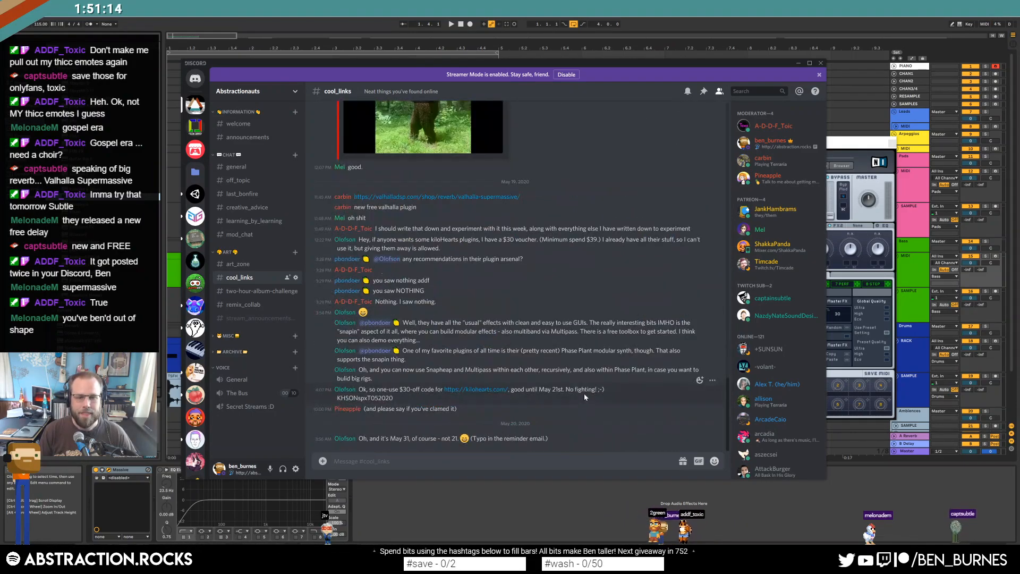
click(237, 167)
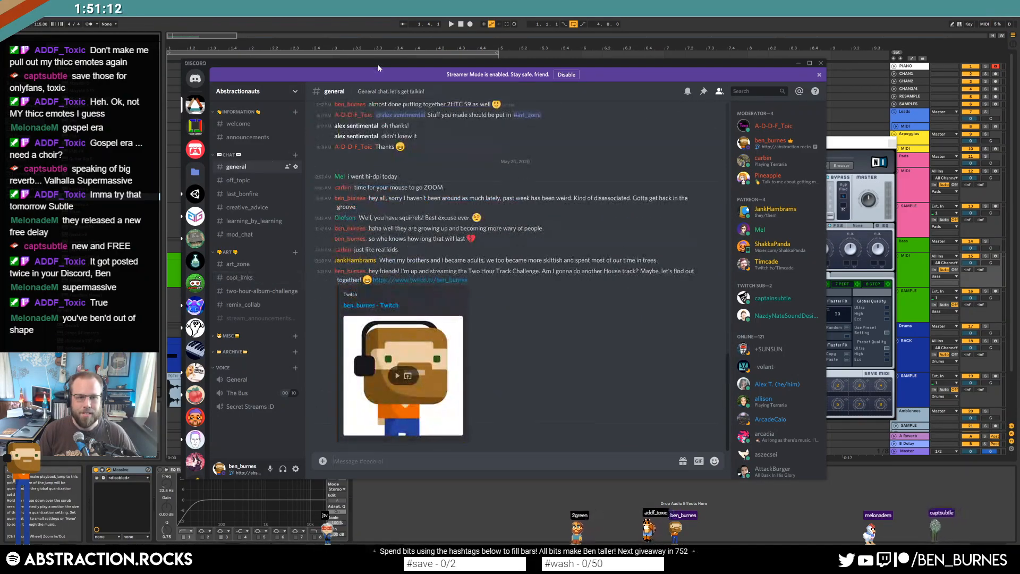
key(alt+Tab)
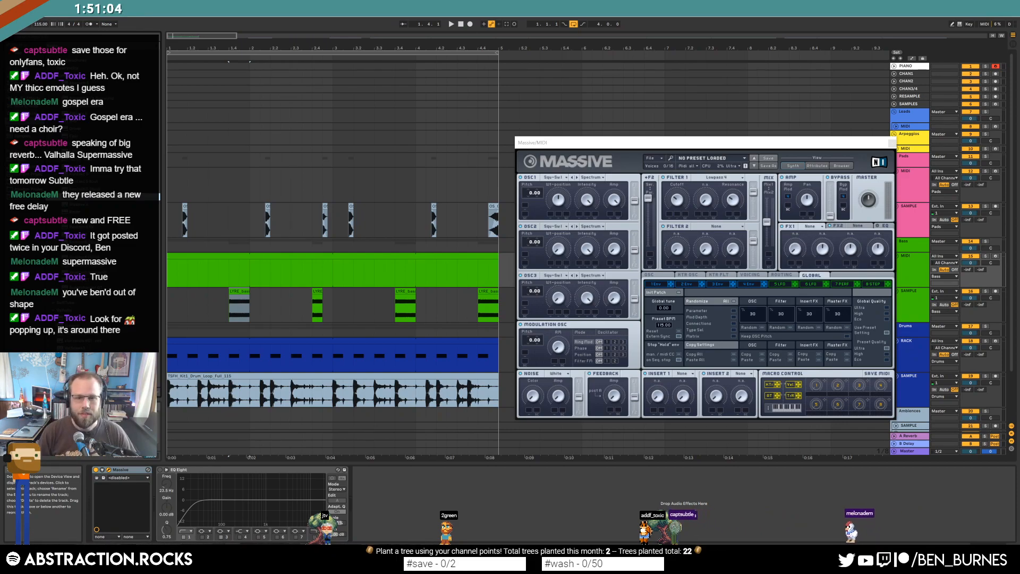
Bring Discord back to find the Valhalla Supermassive link in cool_links, and minimise Discord again.
click(249, 270)
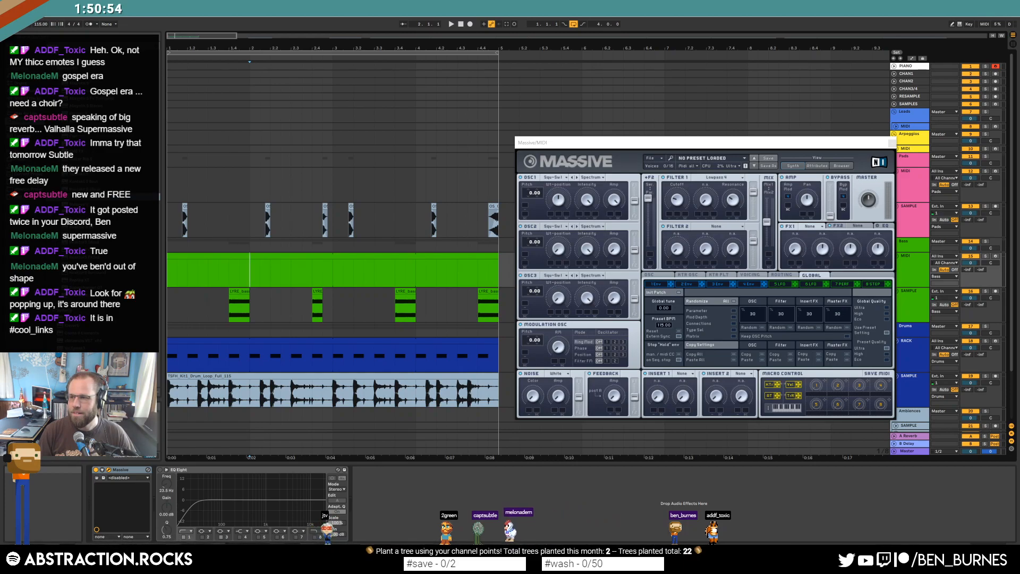
drag(1019, 79, 398, 119)
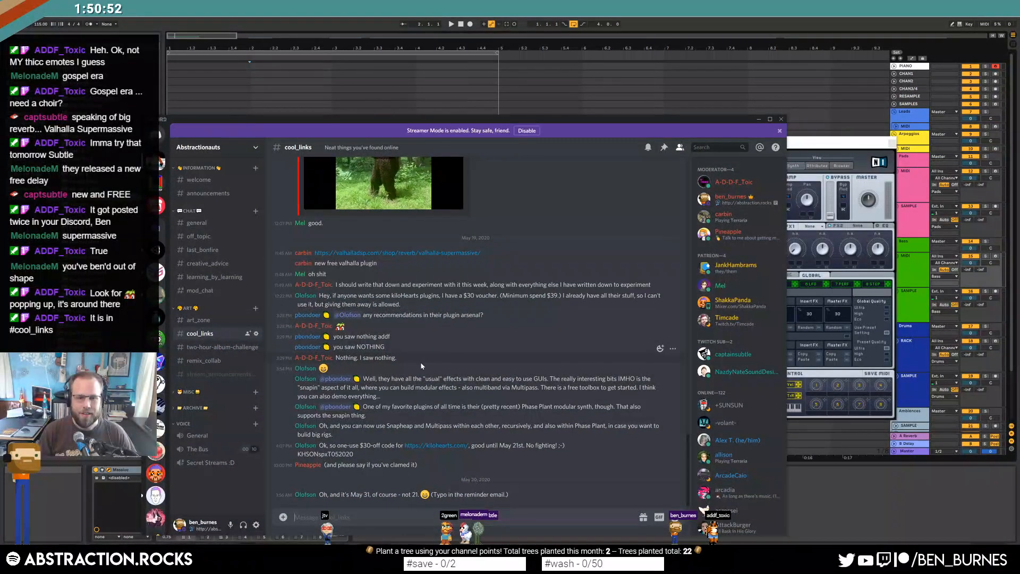
scroll(425, 372, up, 1)
scroll(425, 372, up, 4)
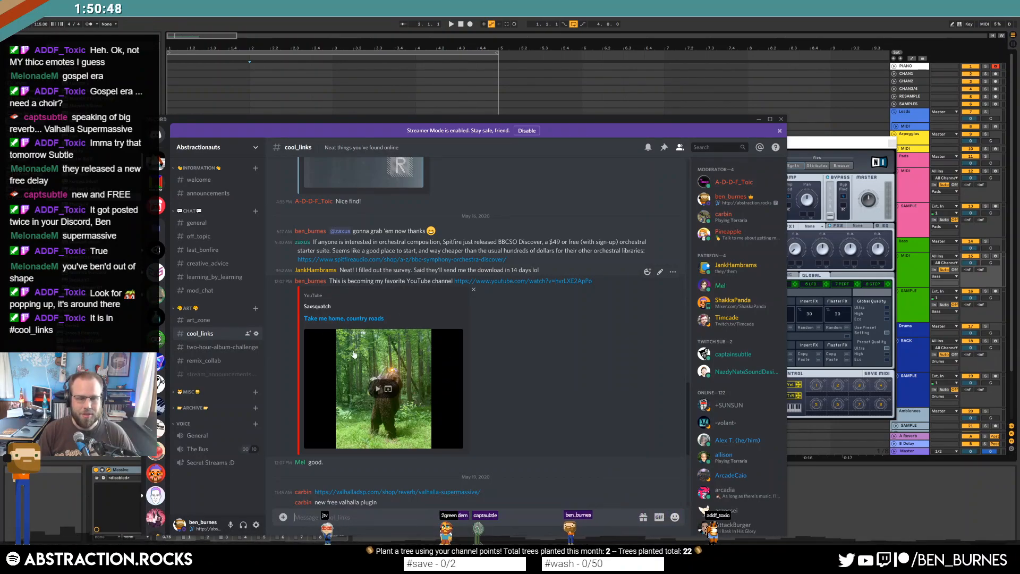
scroll(401, 359, down, 2)
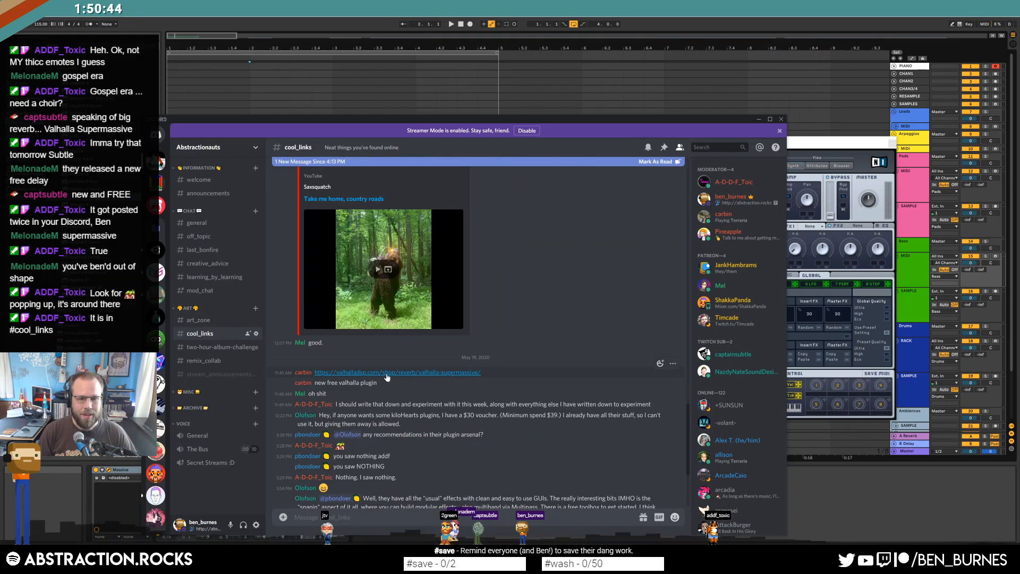
click(759, 118)
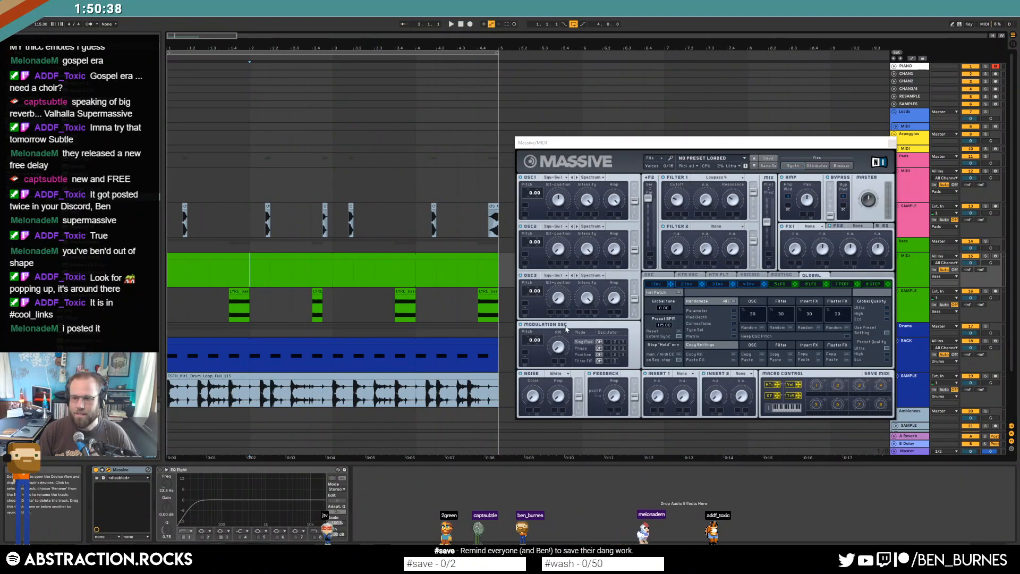
Lower the sustain level of envelope 4 in Massive on the Bass MIDI track.
click(317, 260)
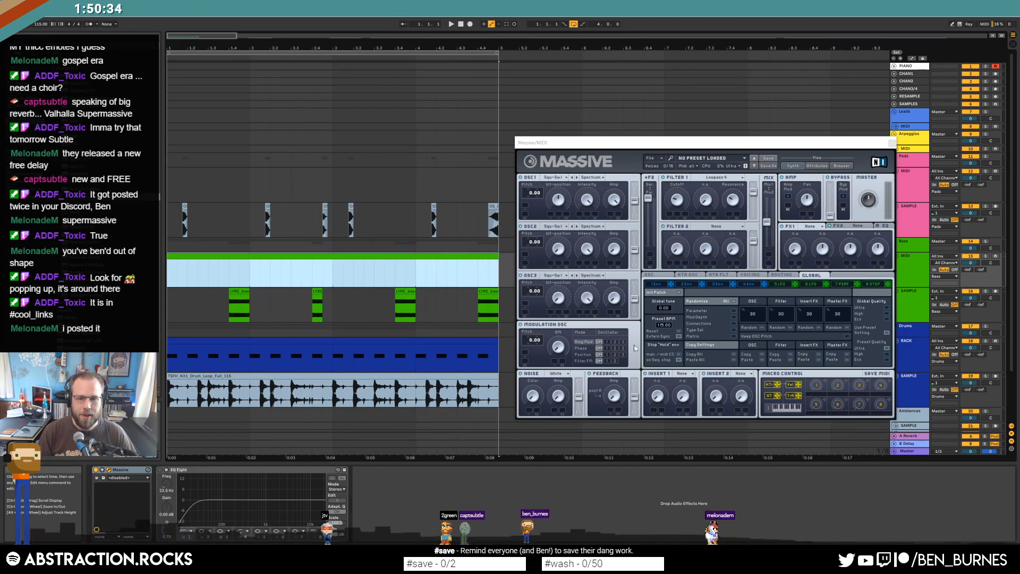
click(659, 275)
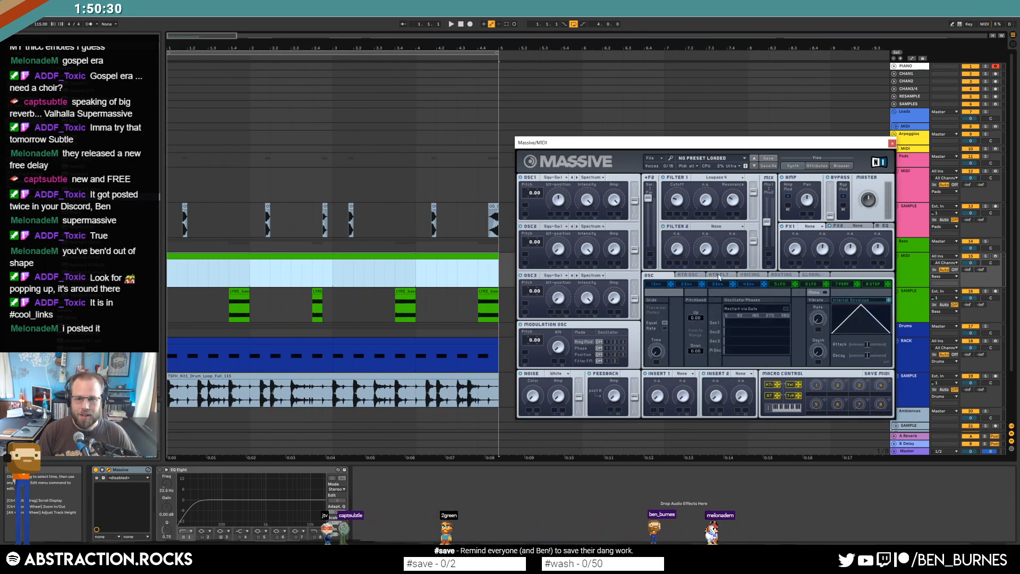
click(749, 285)
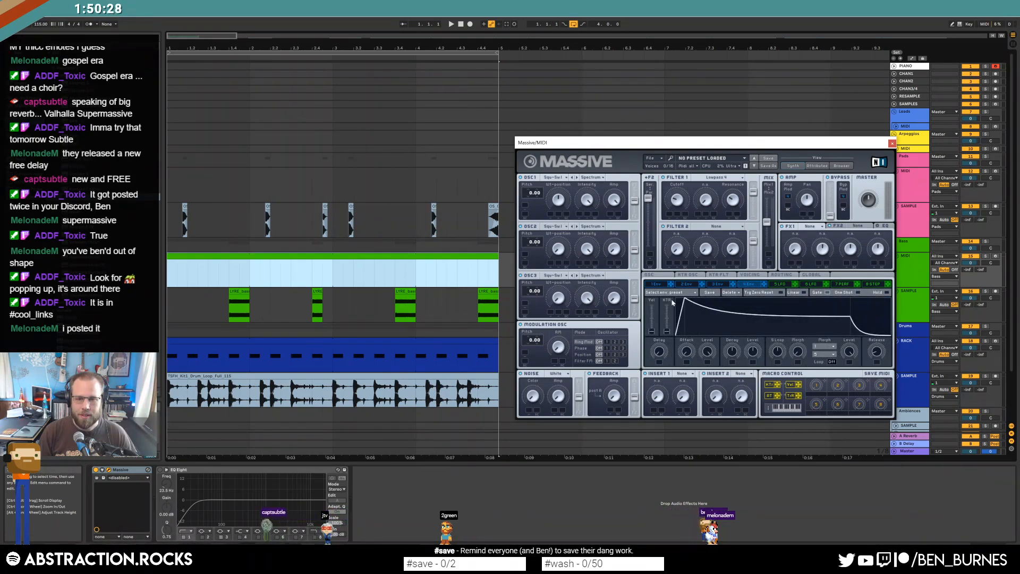
drag(829, 325, 829, 333)
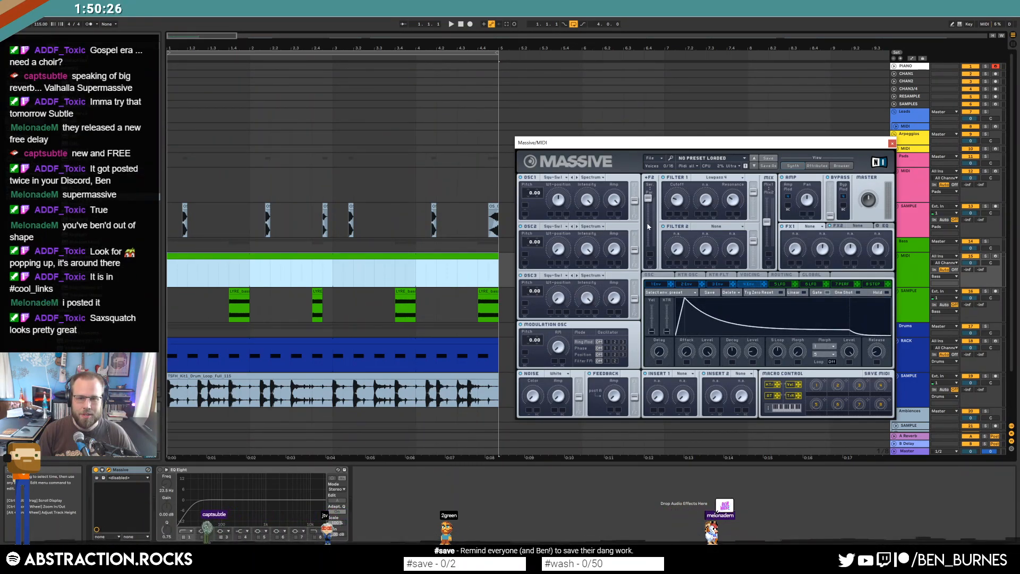
click(394, 308)
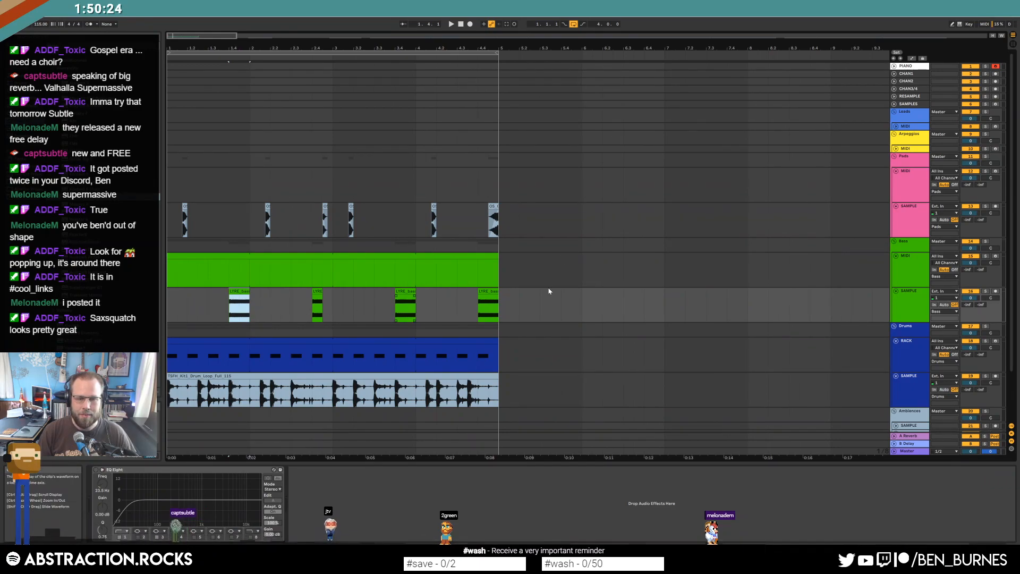
click(342, 270)
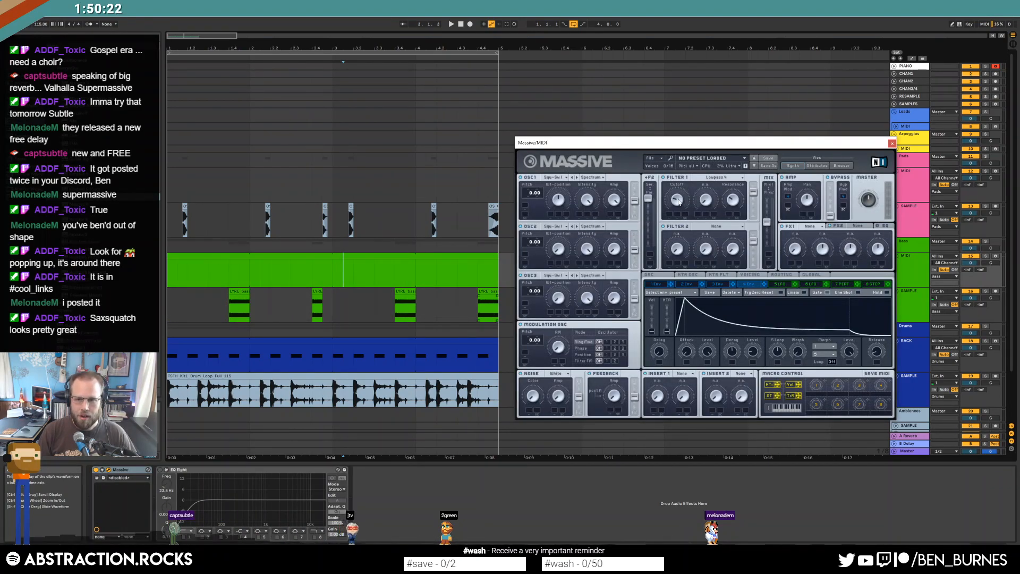
Shape Massive's envelope 3 with a short decay, modulate Filter 1's cutoff, and set Oscillator 1's pitch modulation to 7.00.
click(724, 285)
drag(691, 299, 675, 297)
drag(815, 315, 735, 351)
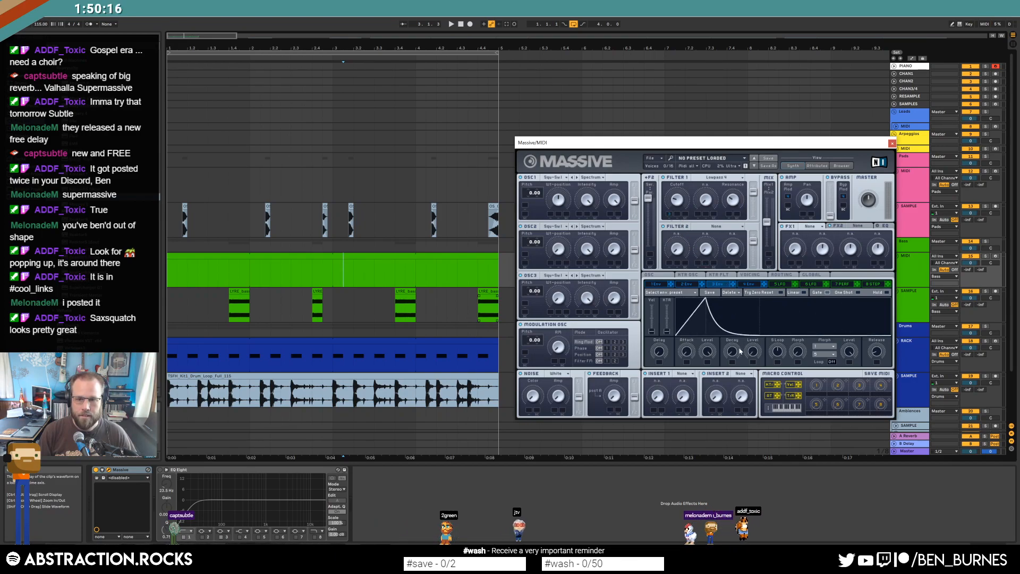
drag(667, 207, 667, 195)
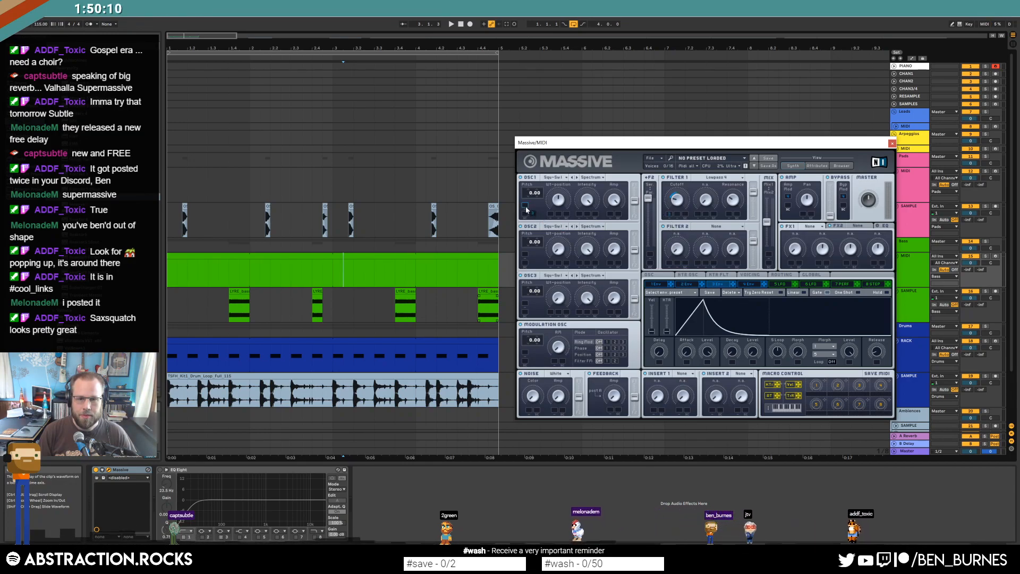
drag(526, 208, 551, 131)
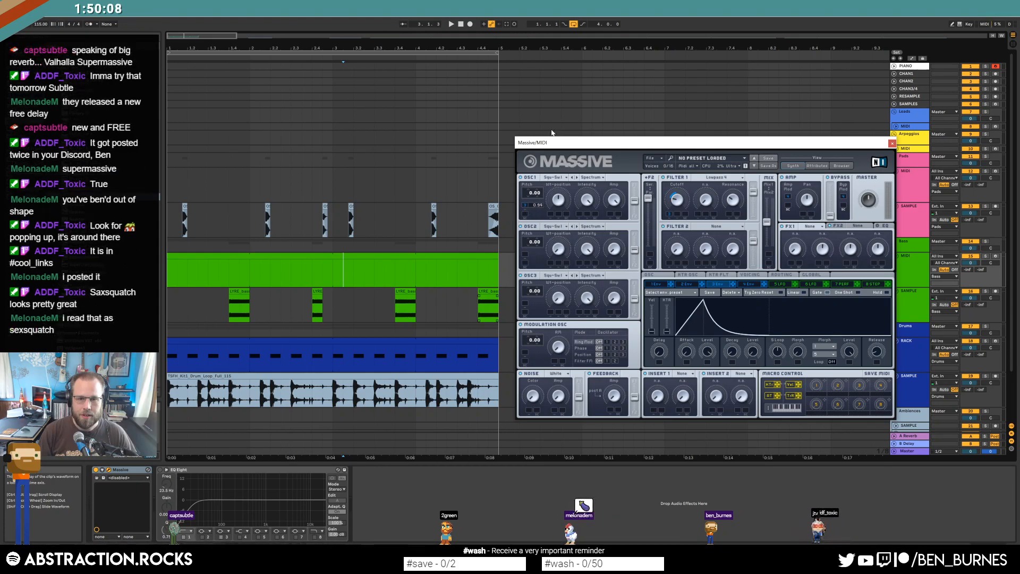
drag(535, 206, 537, 203)
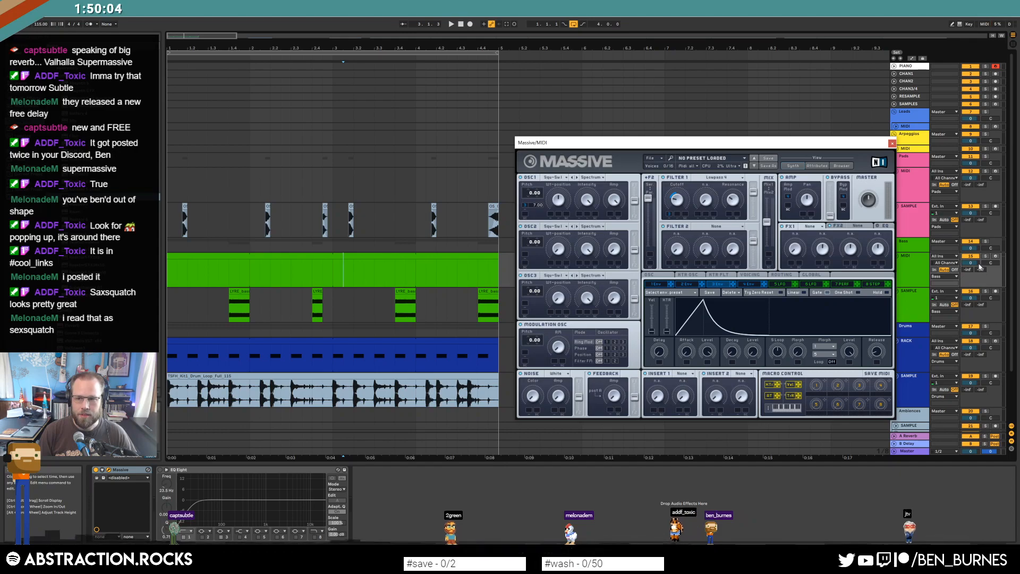
Arm the Bass MIDI track to audition the patch, and lengthen the decay of envelope 3.
click(995, 256)
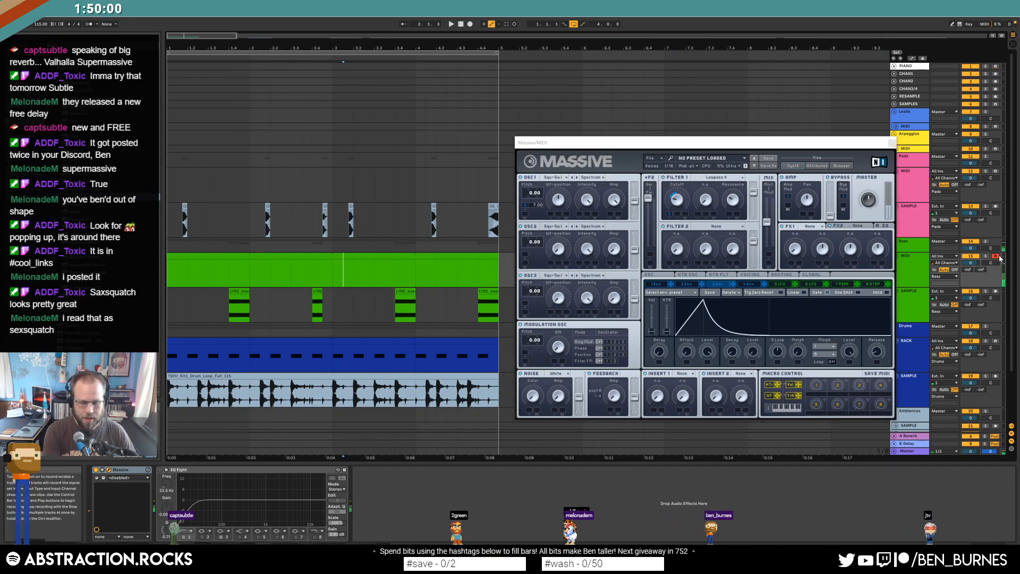
click(749, 284)
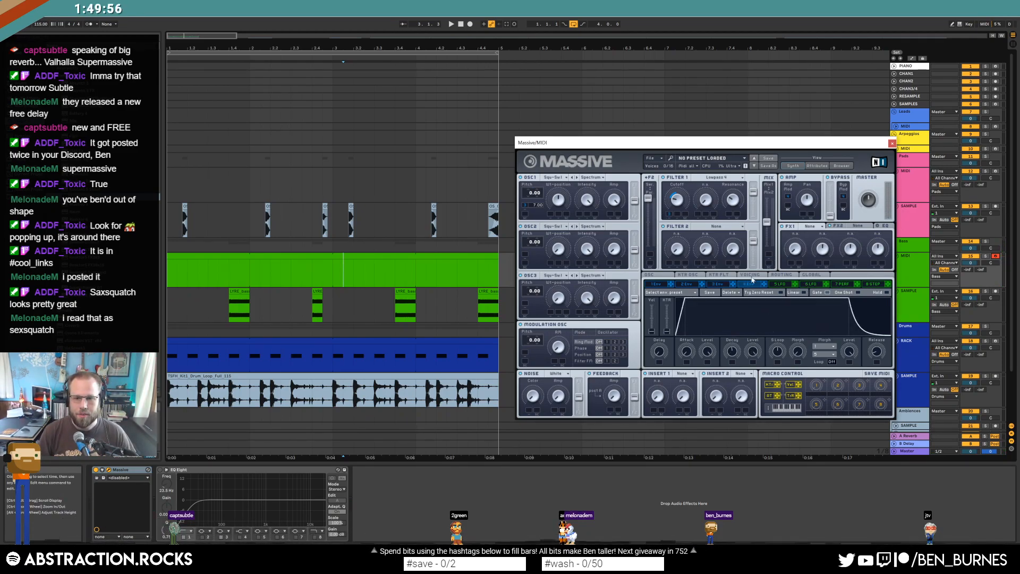
click(718, 284)
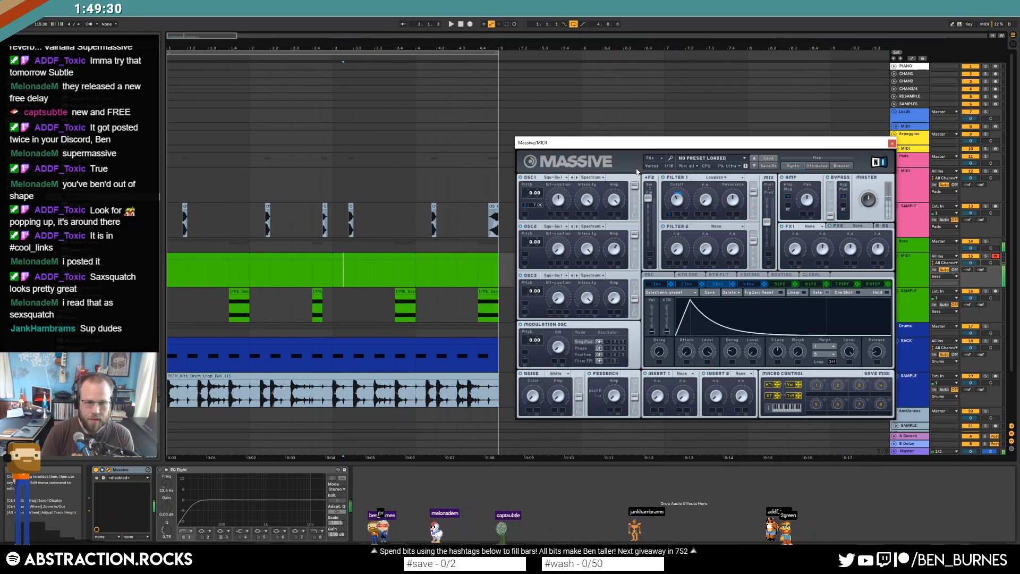
Add a C1 note at 1.1.3 in the Bass MIDI clip and duplicate it to 1.2.3 and 1.3.3.
double_click(182, 258)
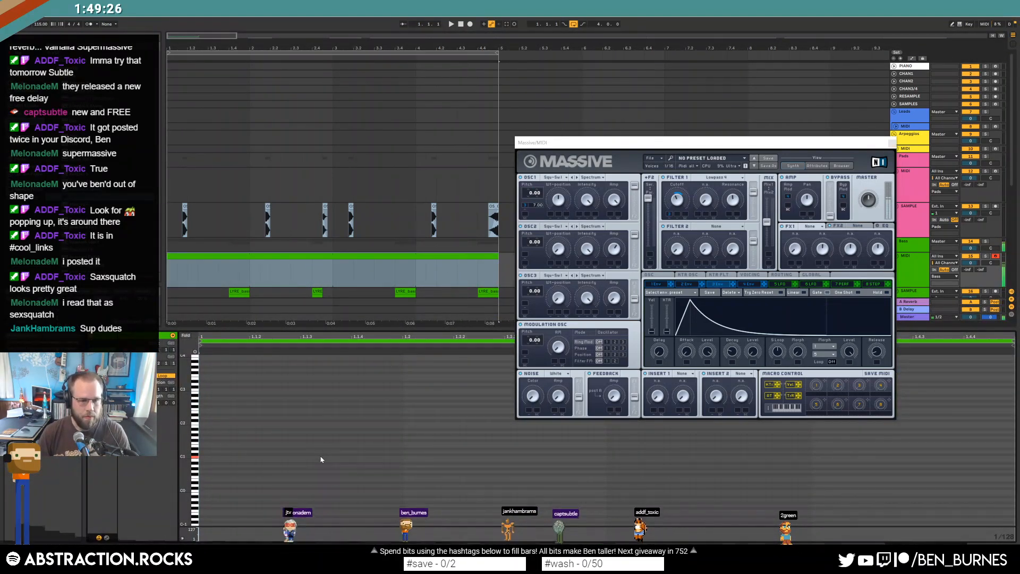
click(301, 461)
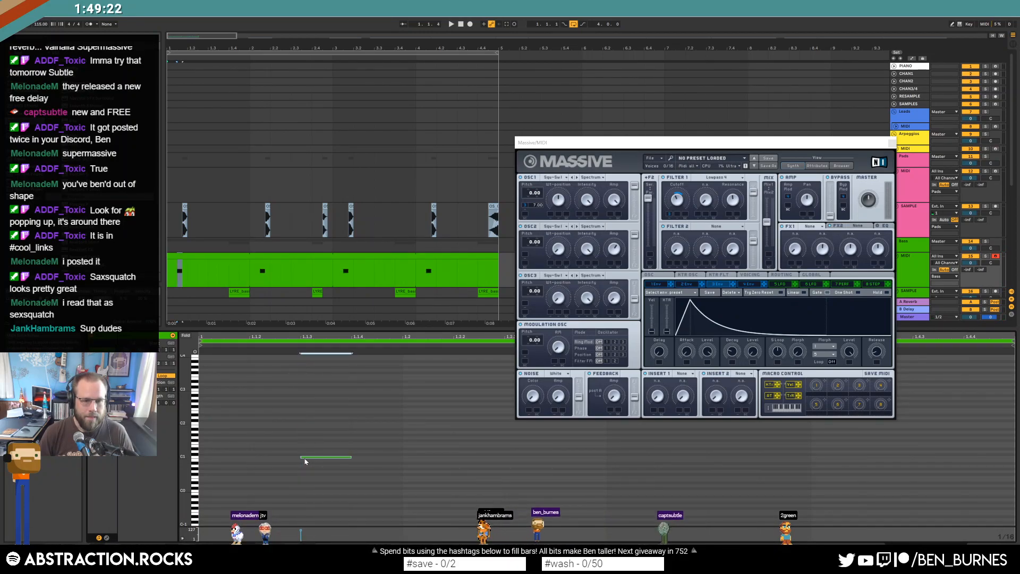
key(ctrl+d)
key(ctrl+d)
click(892, 143)
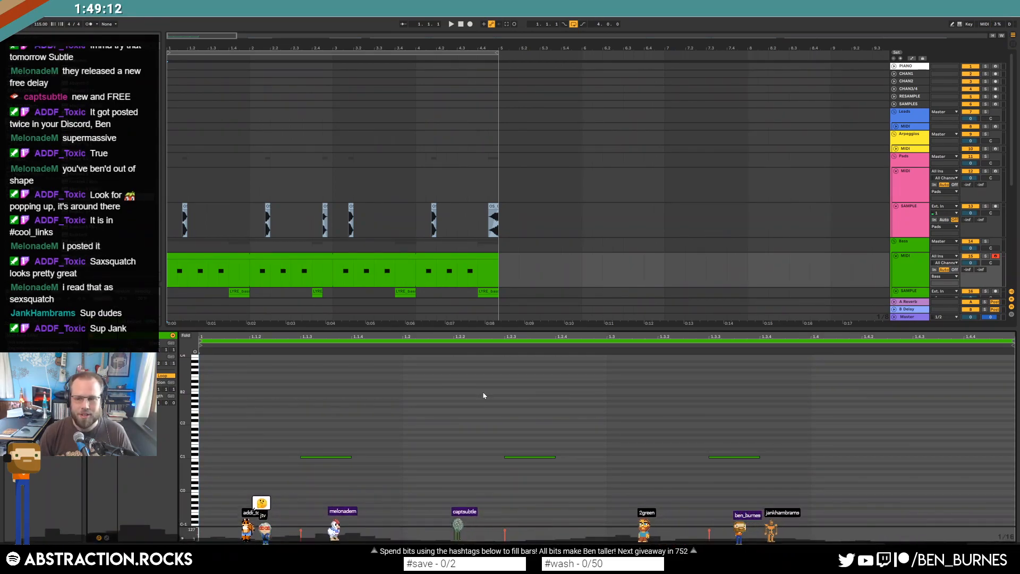
Refine the bass rhythm against playback, keeping the second note at 1.2.3 and moving the third note to 1.3.2.
key(space)
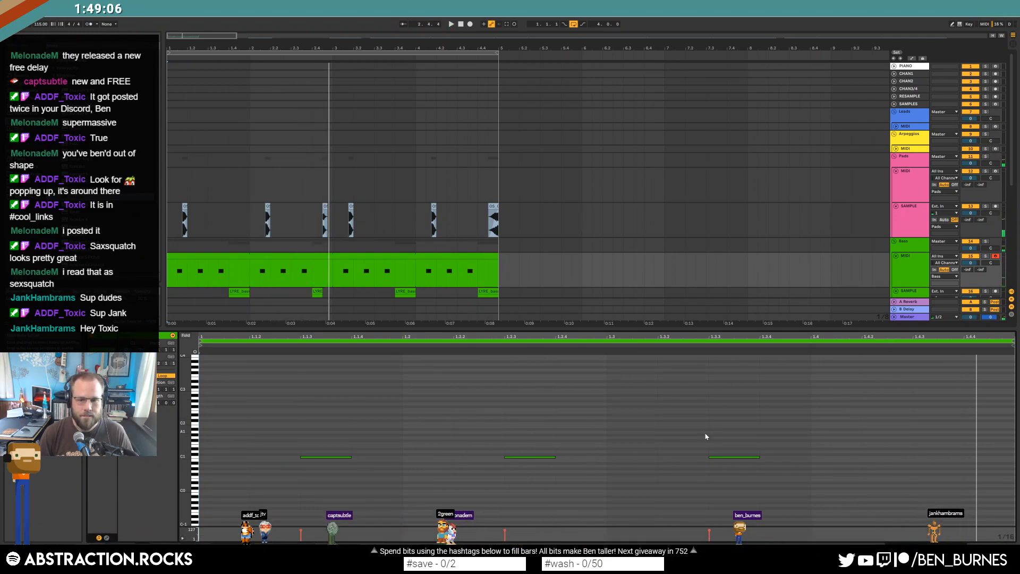
drag(542, 436, 542, 481)
key(Left)
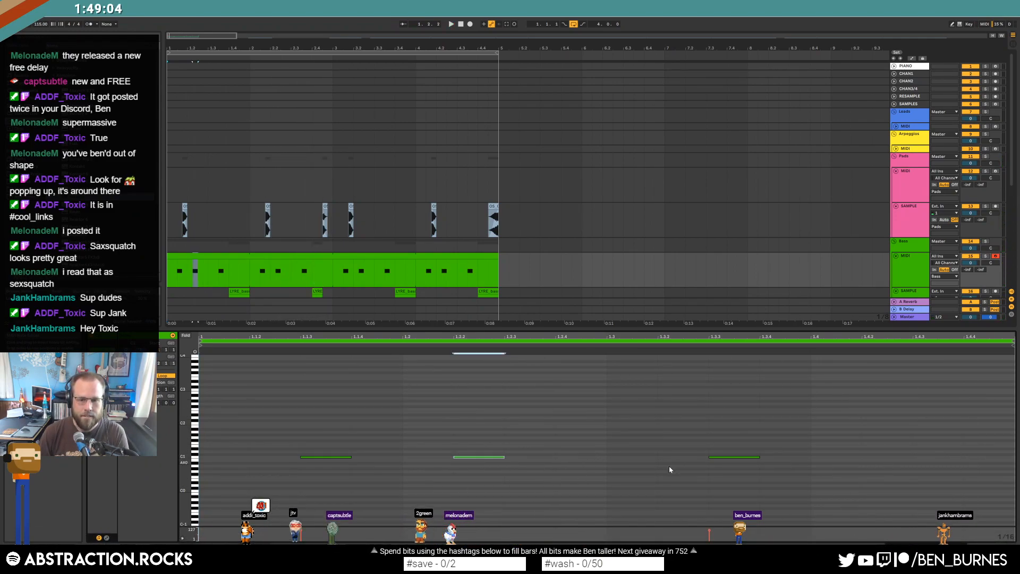
key(space)
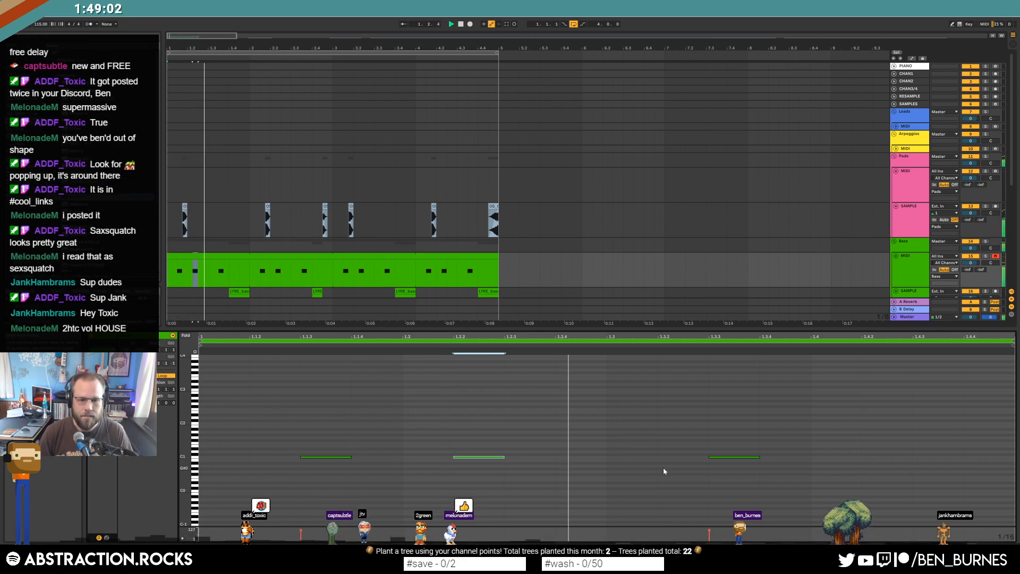
key(space)
drag(734, 446, 760, 489)
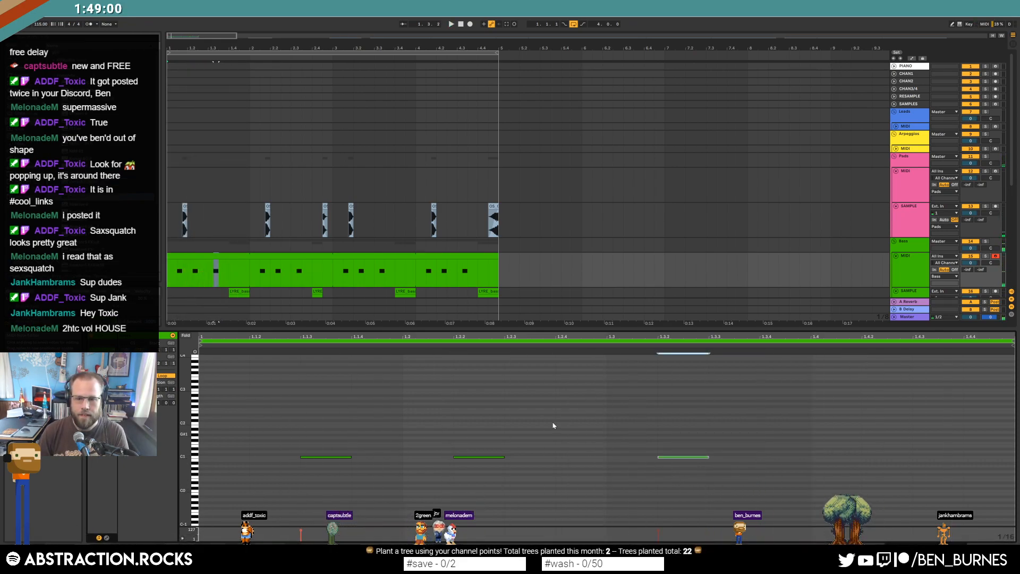
key(Right)
key(space)
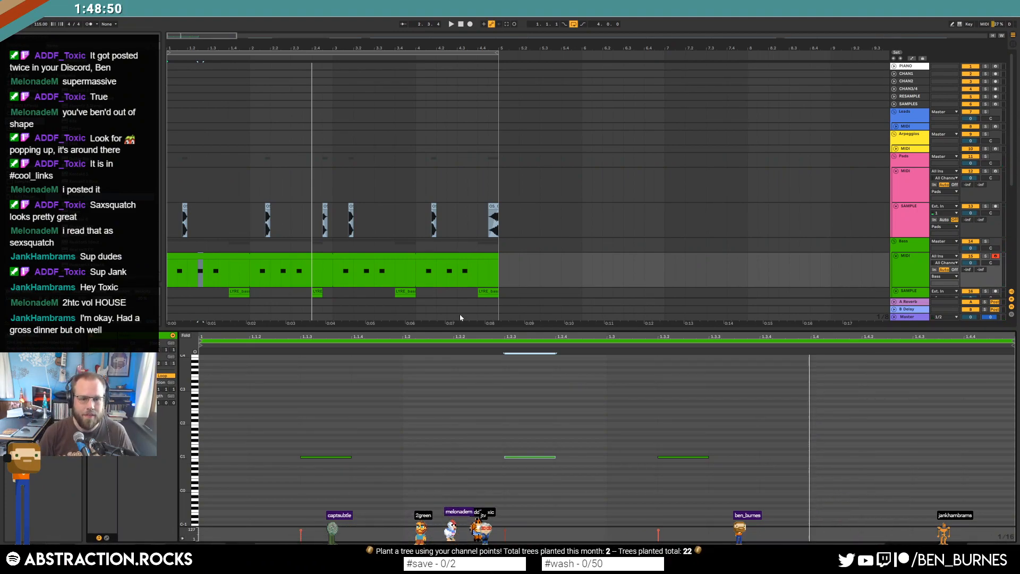
Reopen Massive from the Bass MIDI track, set Oscillator 1's pitch modulation to 3.00 and play the loop.
key(shift+Tab)
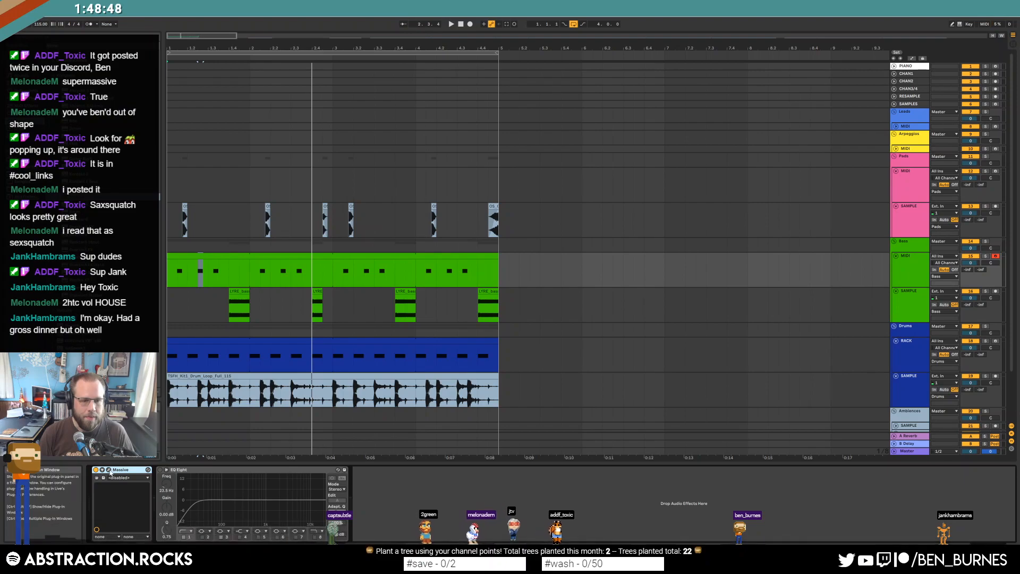
click(148, 470)
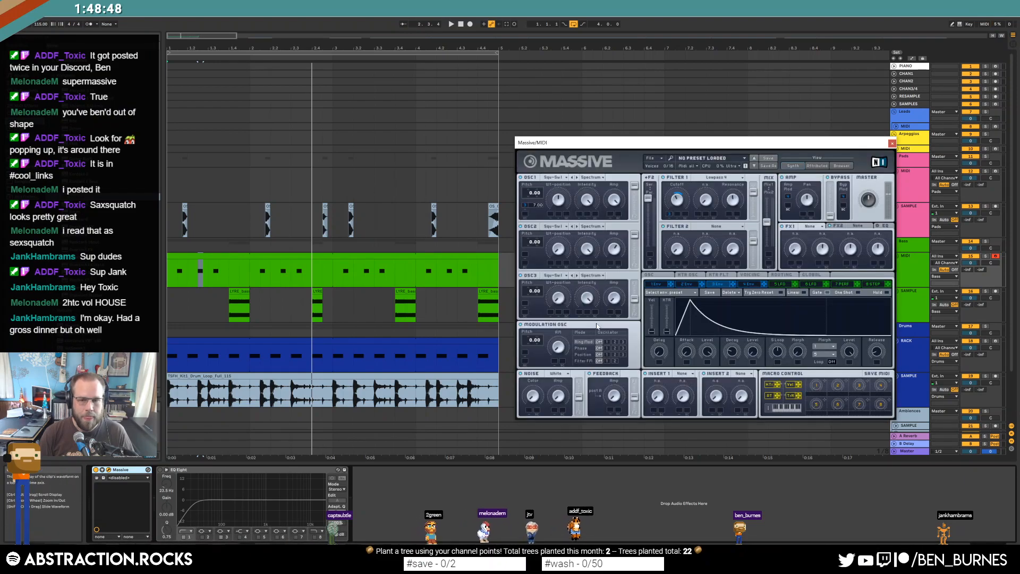
click(749, 284)
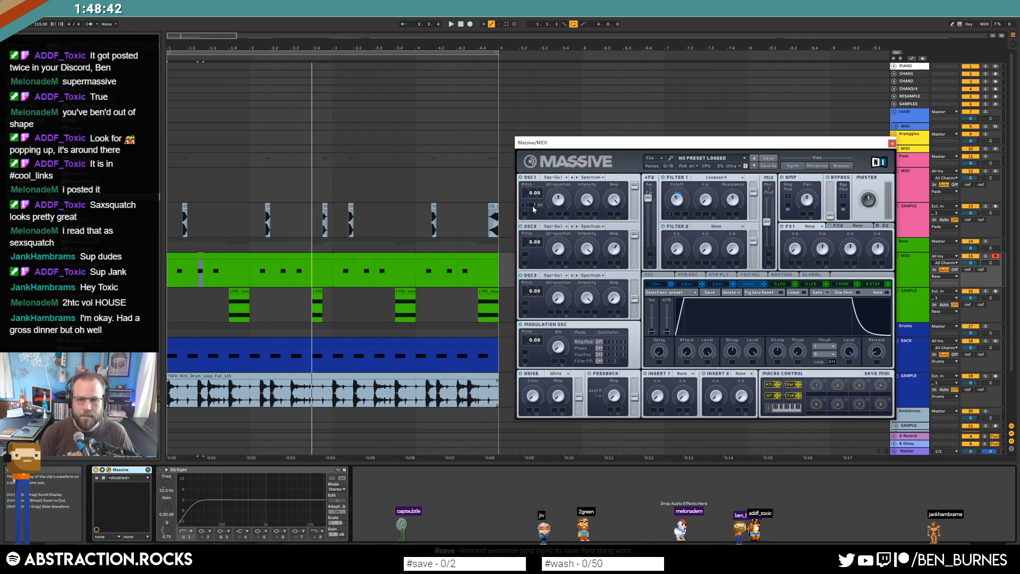
drag(538, 205, 535, 211)
key(space)
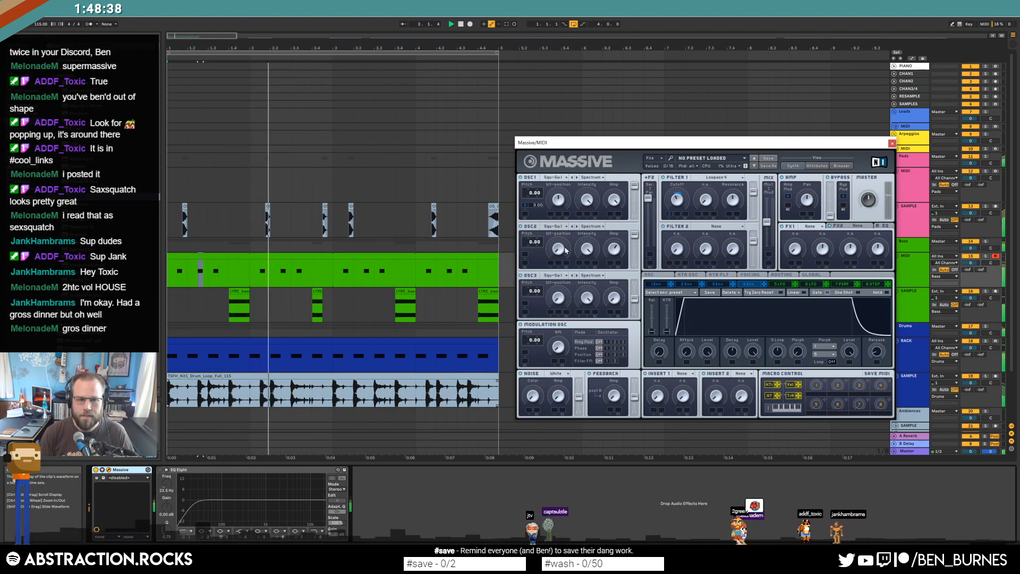
Consolidate the looping Bass MIDI clip into one four-bar clip and open its notes for editing.
click(327, 265)
key(space)
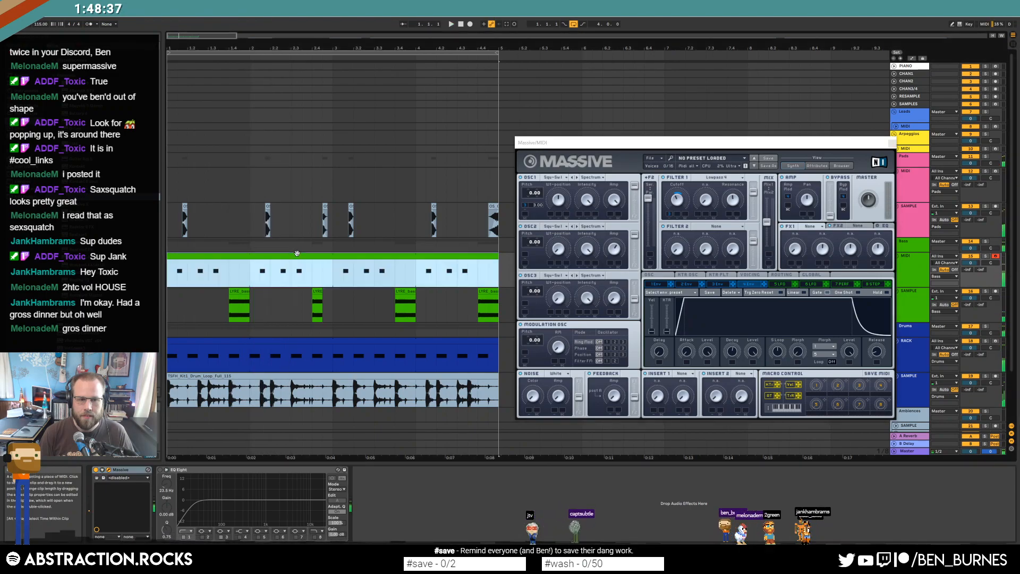
double_click(325, 258)
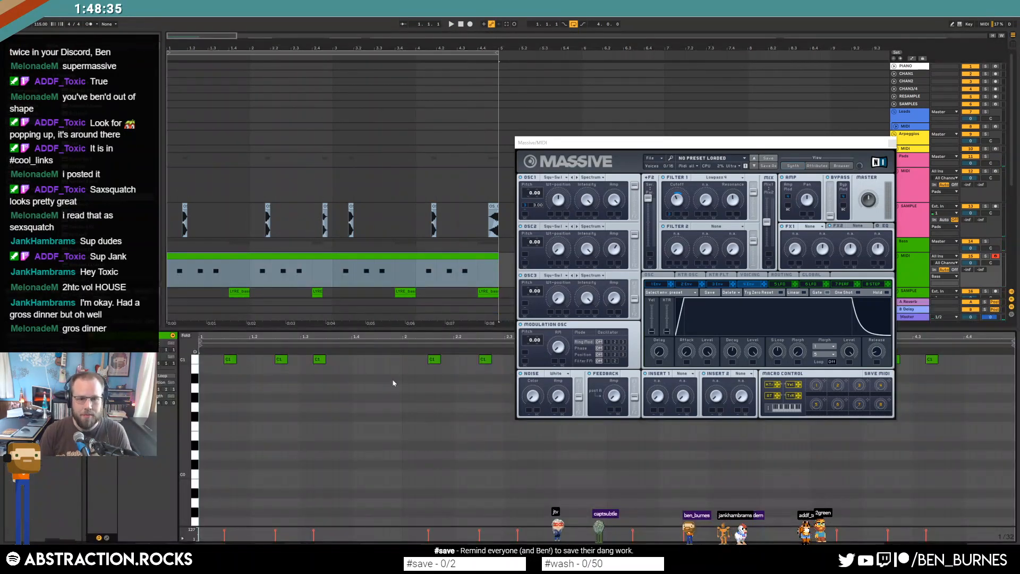
click(893, 142)
Transpose the three bass notes in bar 4 down to A#0.
drag(820, 395, 1014, 351)
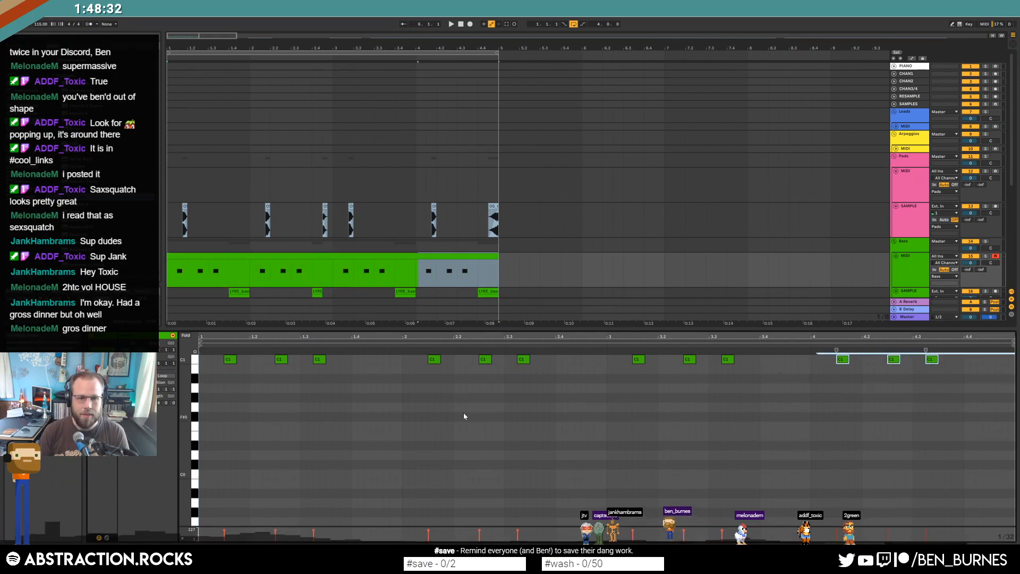
scroll(464, 416, up, 3)
key(Down)
key(Down)
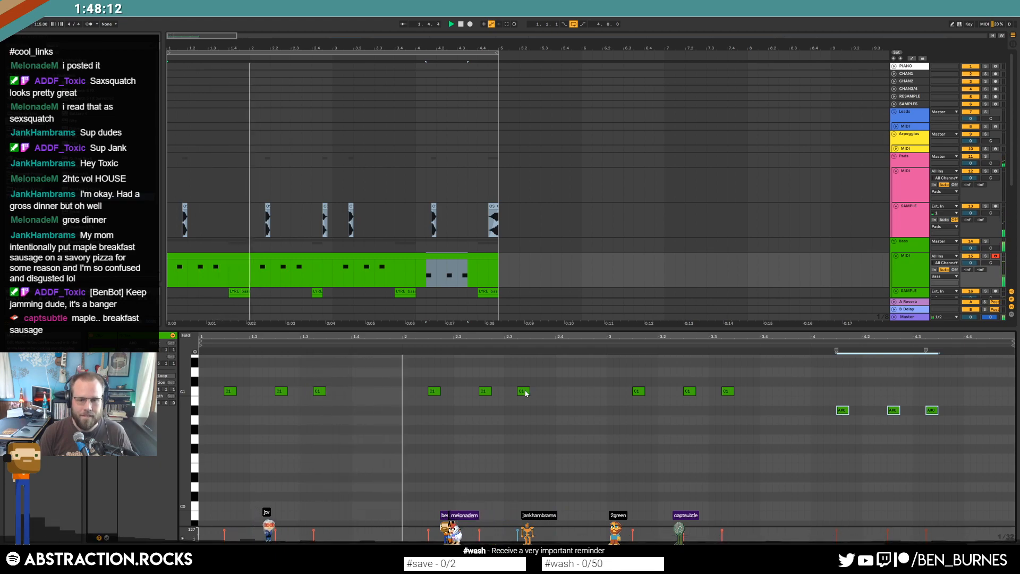
Add a C1 bass note at 2.3.4 and transpose the three bar 4 notes back up to C1.
double_click(549, 392)
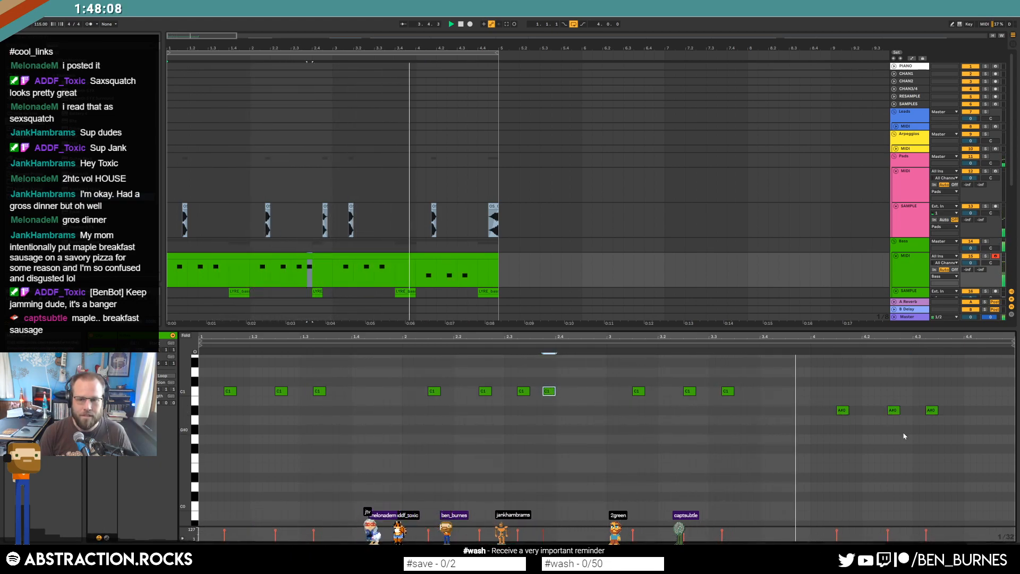
drag(845, 393, 930, 436)
key(Up)
key(Up)
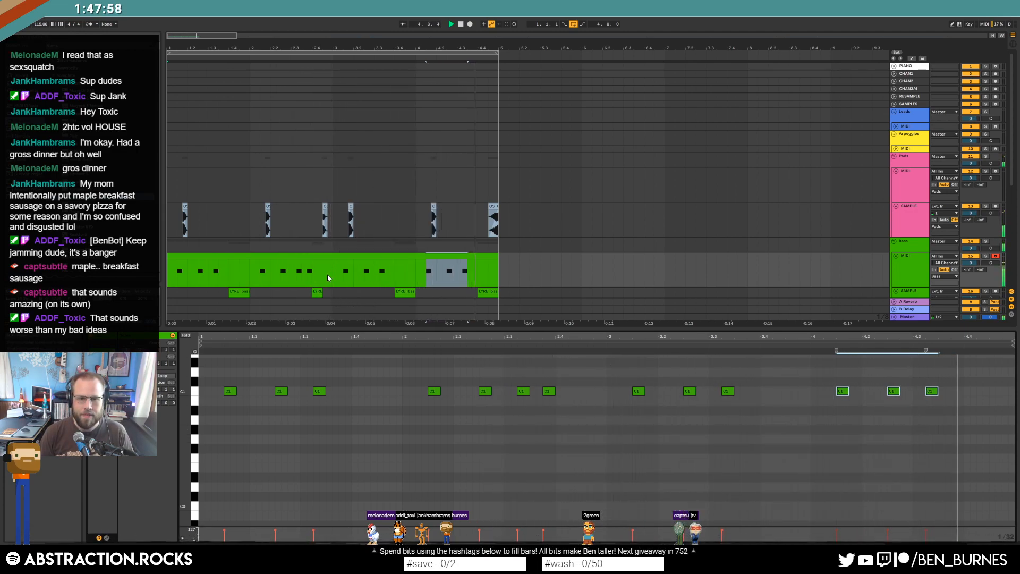
Cut the section from 4.4.3 to 4.4.4 out of the last 808 clip on the Bass SAMPLE track, and audition the loop.
key(shift+Tab)
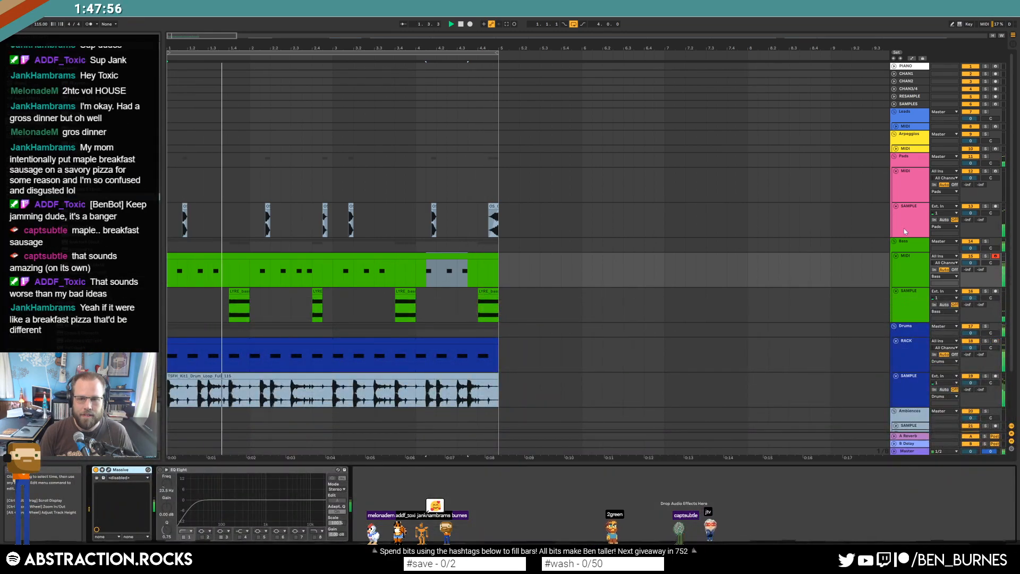
key(space)
scroll(479, 310, up, 6)
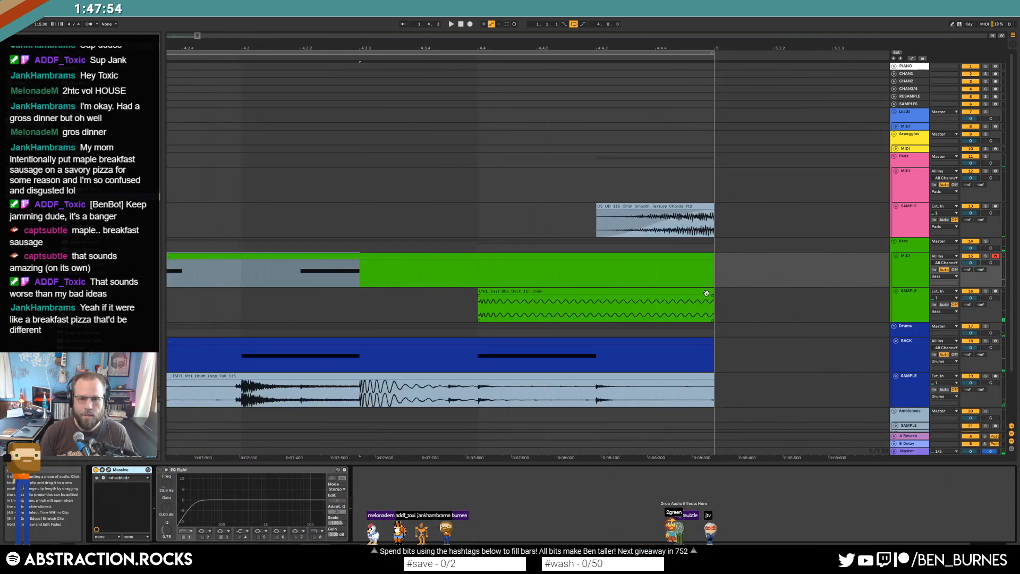
drag(665, 316, 603, 316)
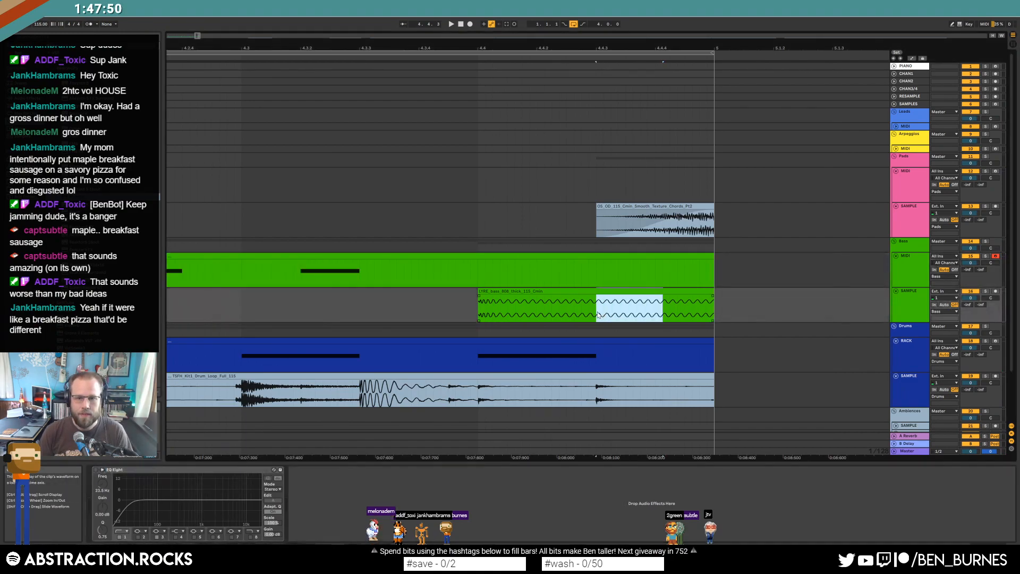
key(Delete)
drag(199, 38, 184, 48)
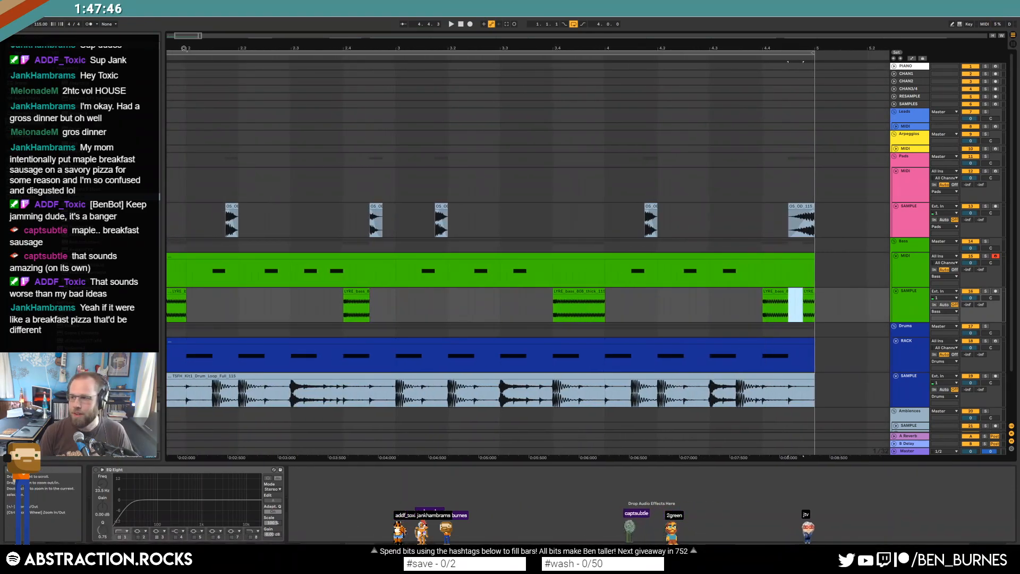
click(460, 24)
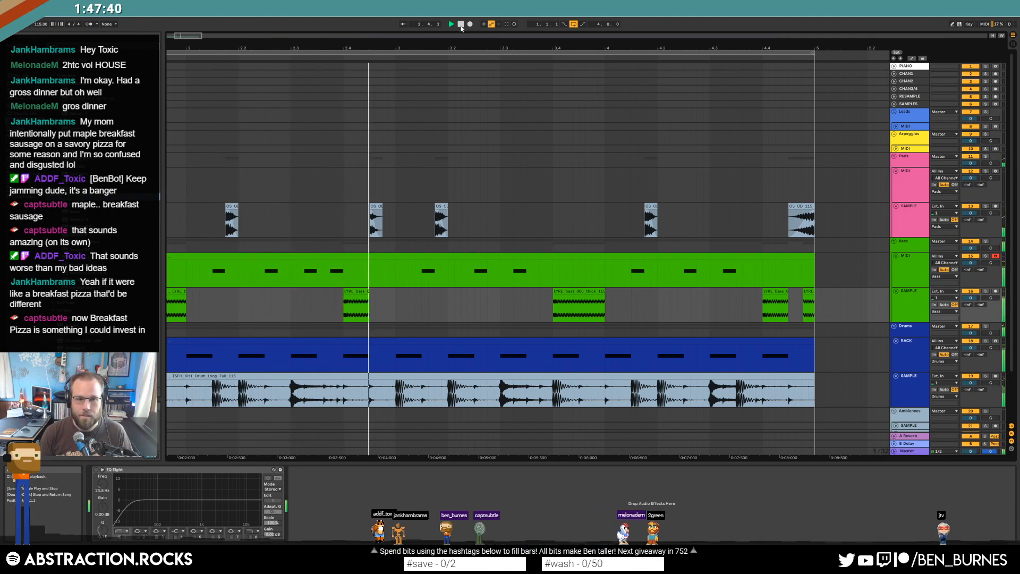
Move the Pads chord stab at 2.4.3 earlier to beat 2.4 and play the loop from 2.3.
click(376, 208)
scroll(377, 208, up, 3)
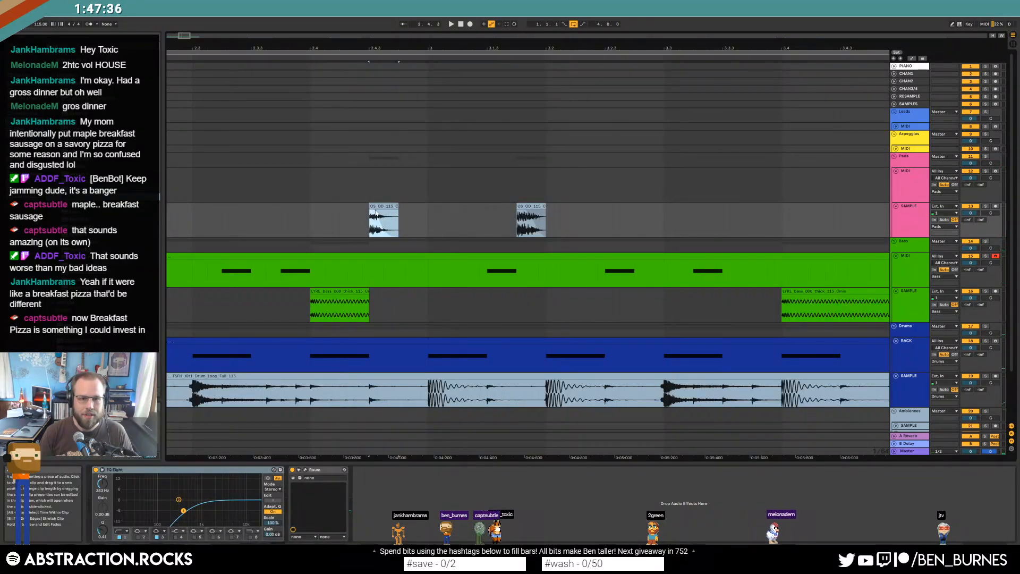
drag(385, 205, 325, 205)
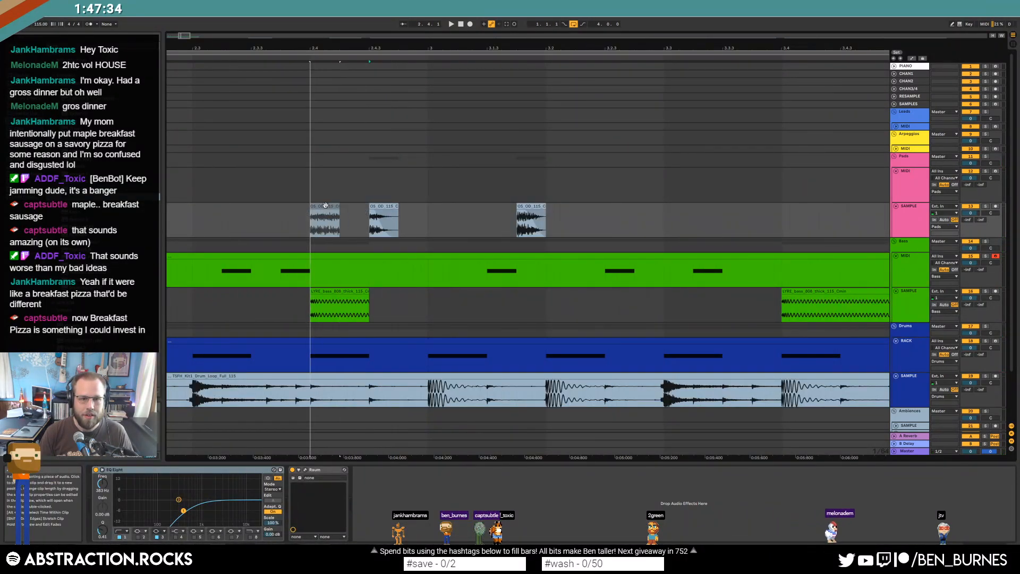
click(197, 213)
key(space)
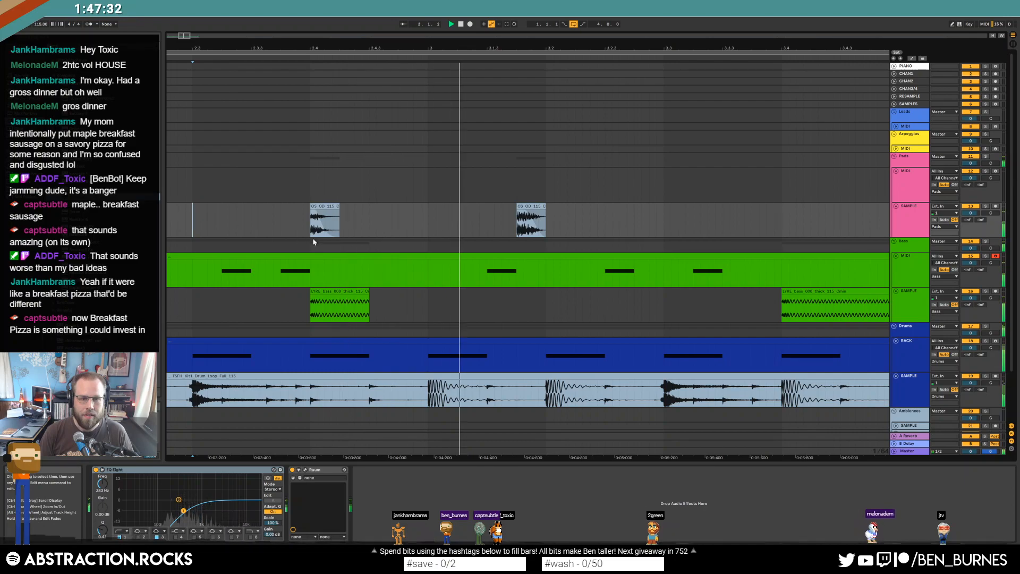
Try the chord stab back at 2.4.3 during playback, and return it to beat 2.4.
drag(315, 207, 344, 207)
scroll(345, 207, down, 3)
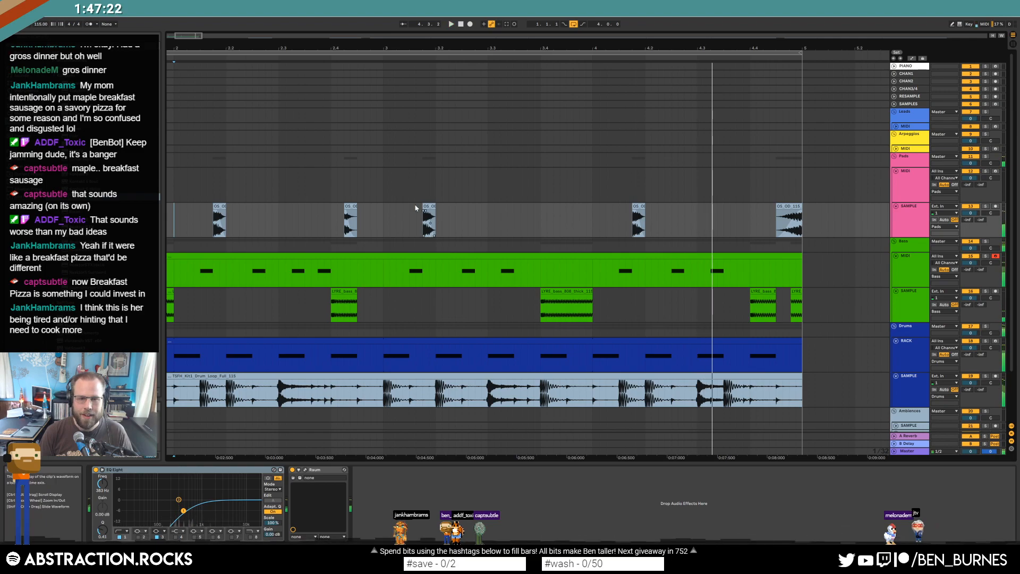
drag(351, 206, 340, 209)
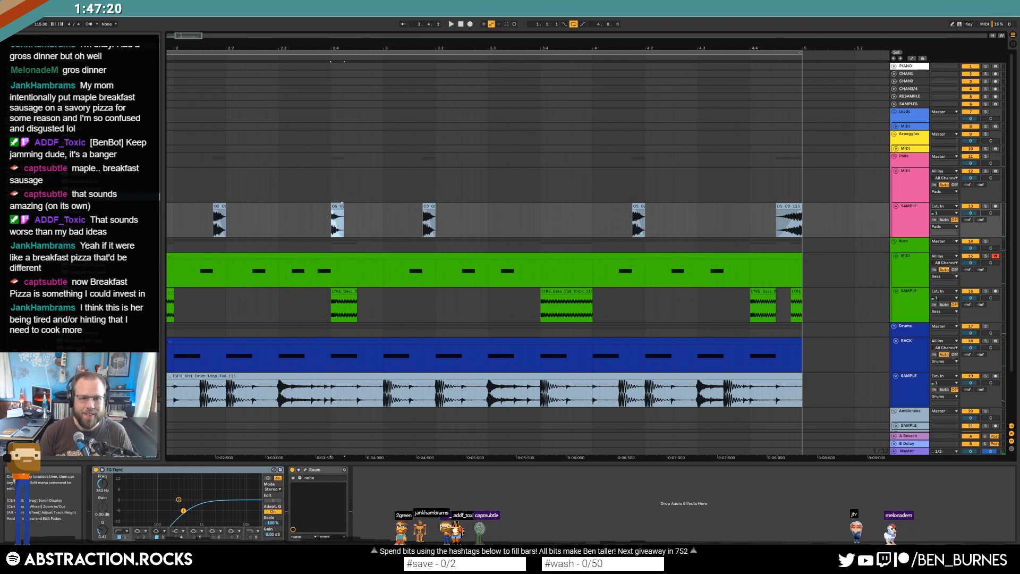
Load the VMH1 Claps & Snares 158 sample onto the Drum Rack pad next to the bass drum on the Drums RACK track.
drag(346, 205, 347, 206)
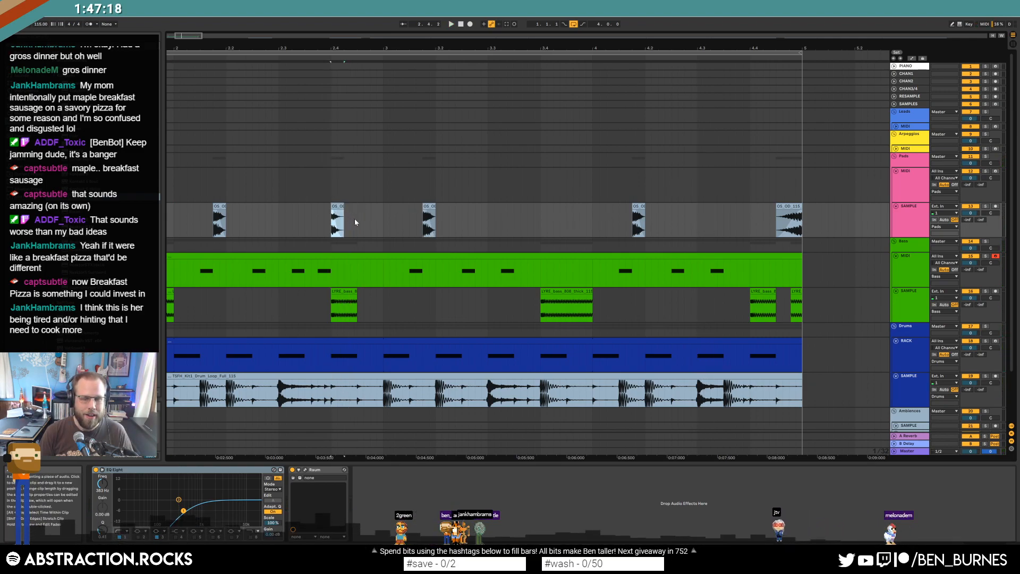
scroll(356, 231, down, 3)
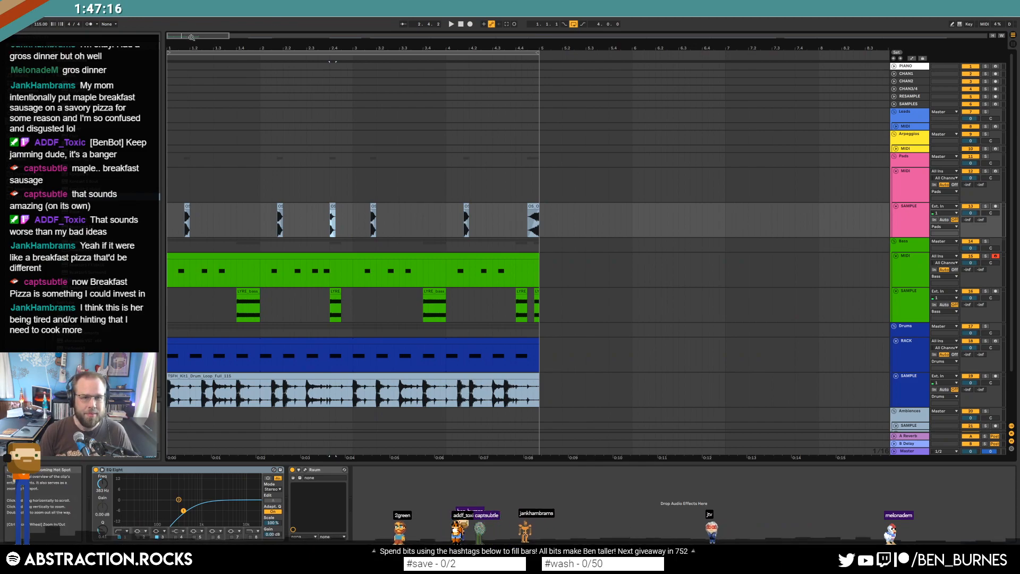
drag(191, 37, 191, 33)
scroll(338, 204, down, 3)
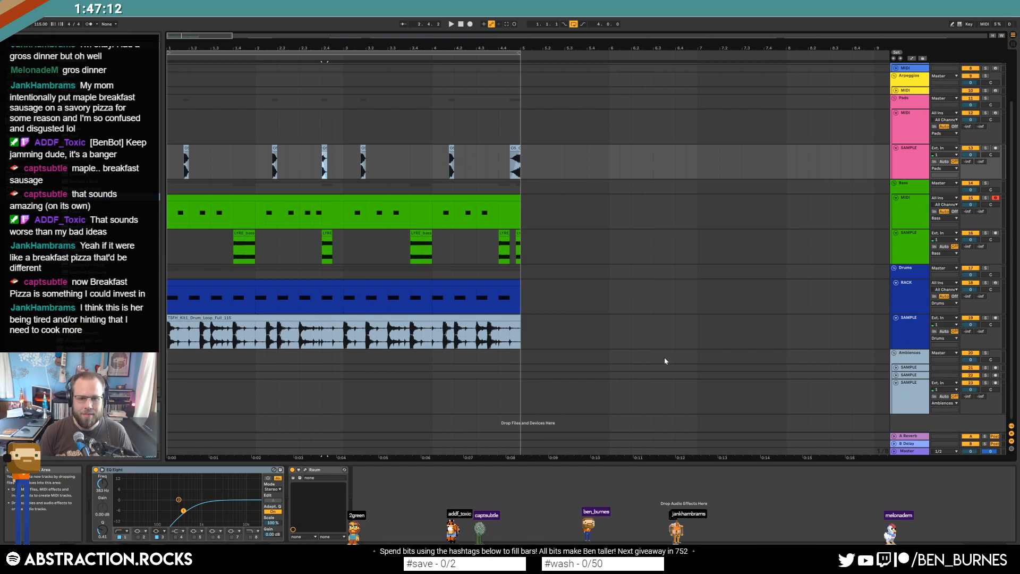
click(178, 290)
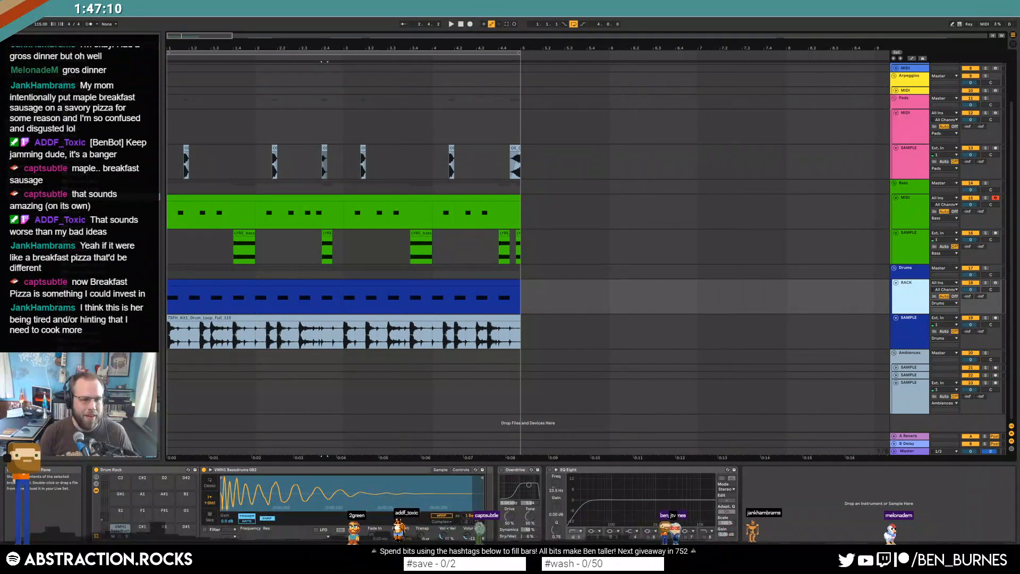
click(27, 182)
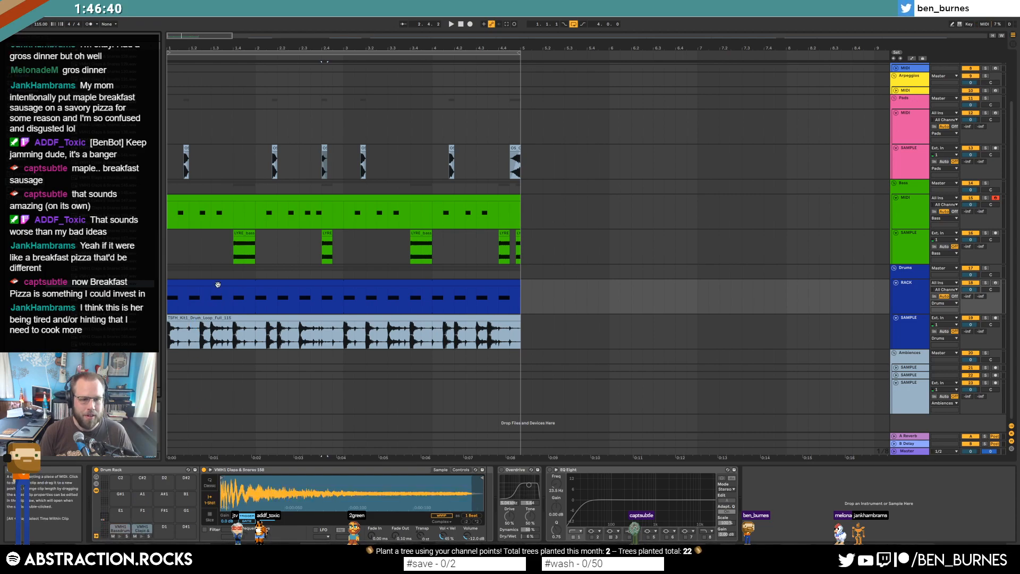
Add an eighth-note clap on beat 3 of every bar in the RACK drum pattern.
double_click(218, 285)
click(630, 361)
drag(631, 360, 722, 348)
key(shift+Tab)
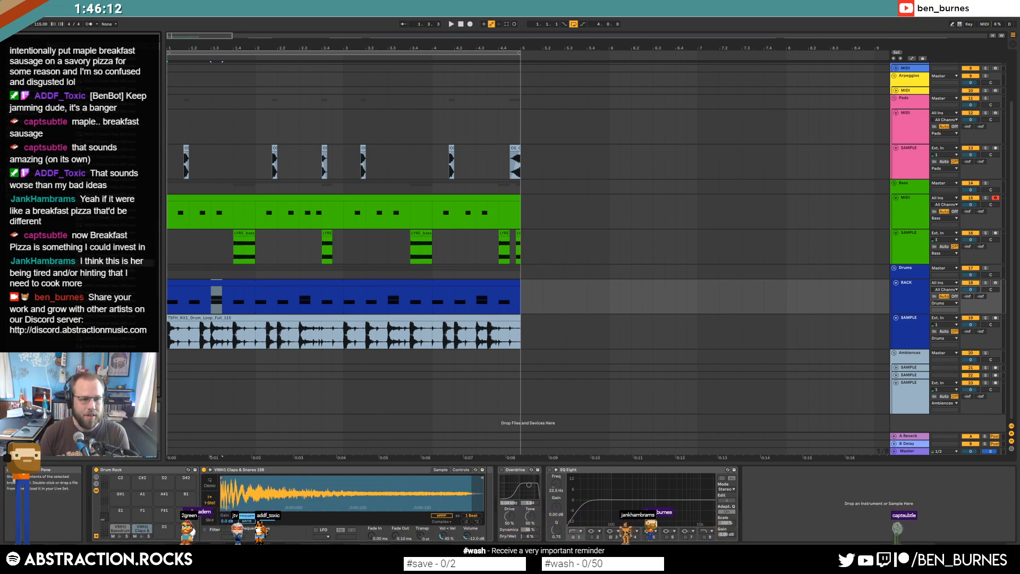
Add a VMH1 Closed Hats 080 note at 1.1.3 and duplicate it onto the remaining offbeats of the drum pattern.
double_click(228, 296)
mouse_move(341, 364)
mouse_down()
mouse_move(433, 353)
mouse_move(433, 374)
mouse_up()
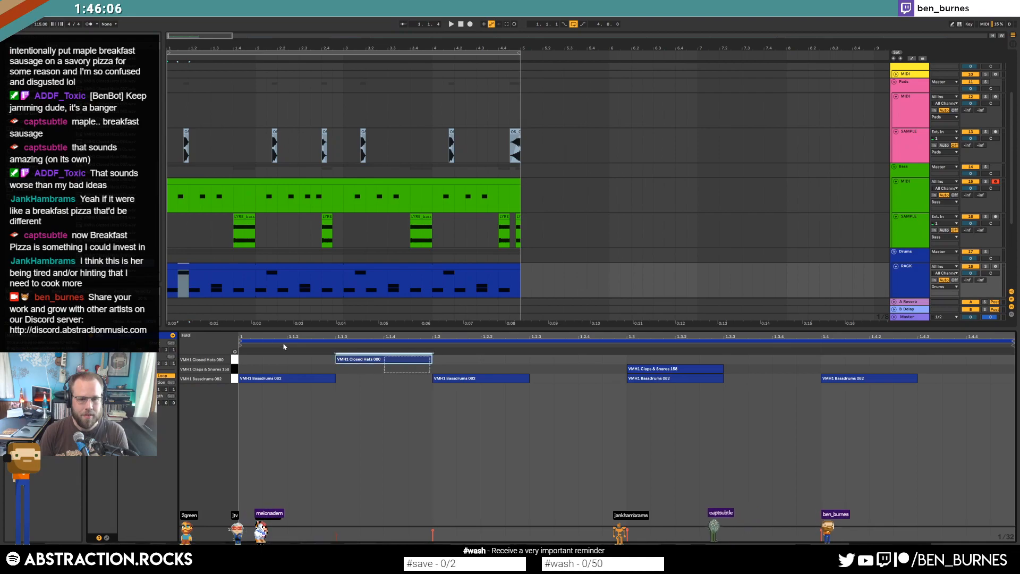
key(ctrl+d)
key(ctrl+d)
key(ctrl+d)
Play the loop and lower the velocity of all the closed hat notes.
key(space)
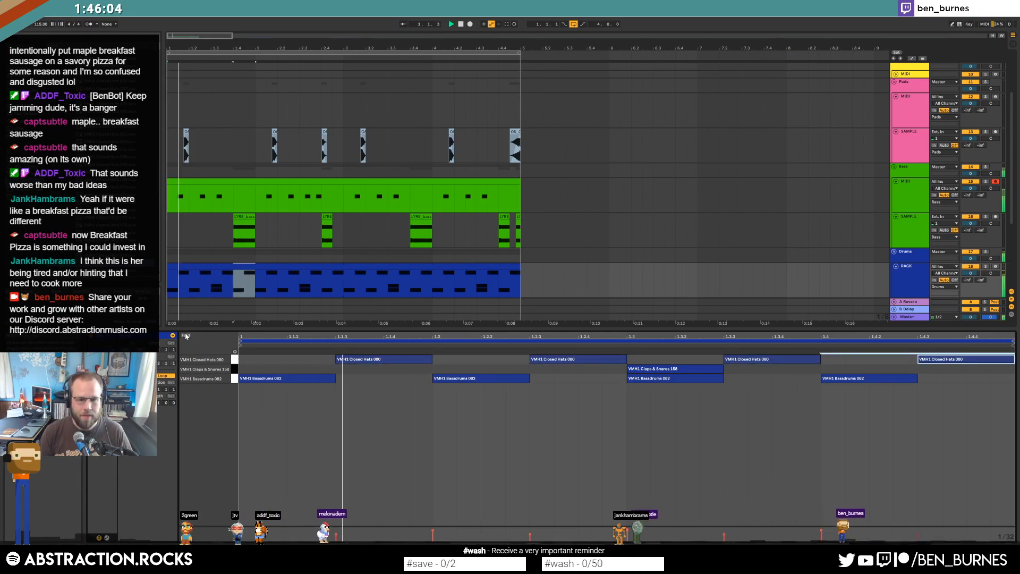
click(234, 359)
drag(356, 360, 357, 373)
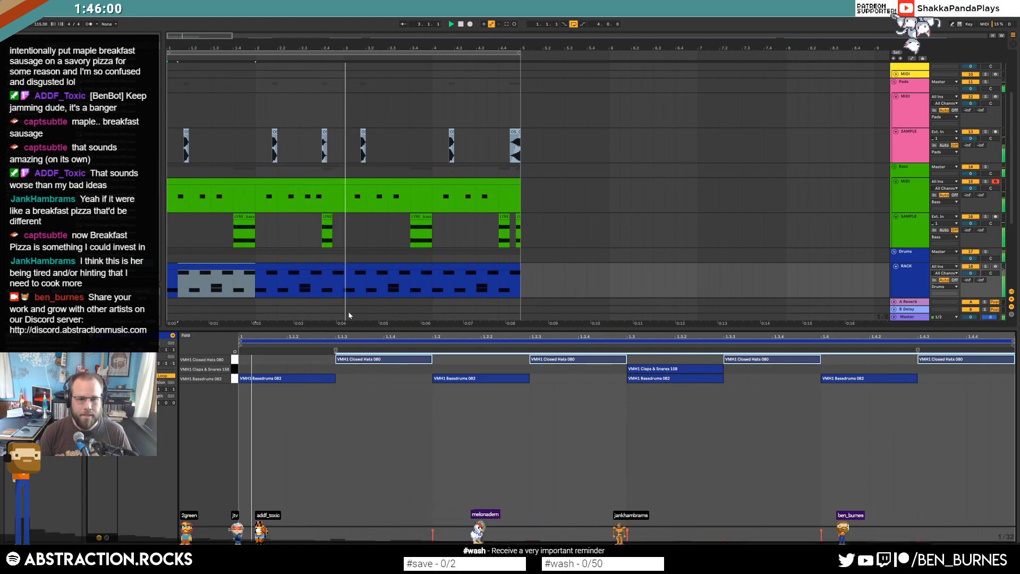
In the bar 2 drum clip, replace the closed hat at 2.3.3 with sixteenth-note hats at 2.3.2 and 2.3.4.
click(342, 281)
click(581, 433)
click(748, 399)
key(space)
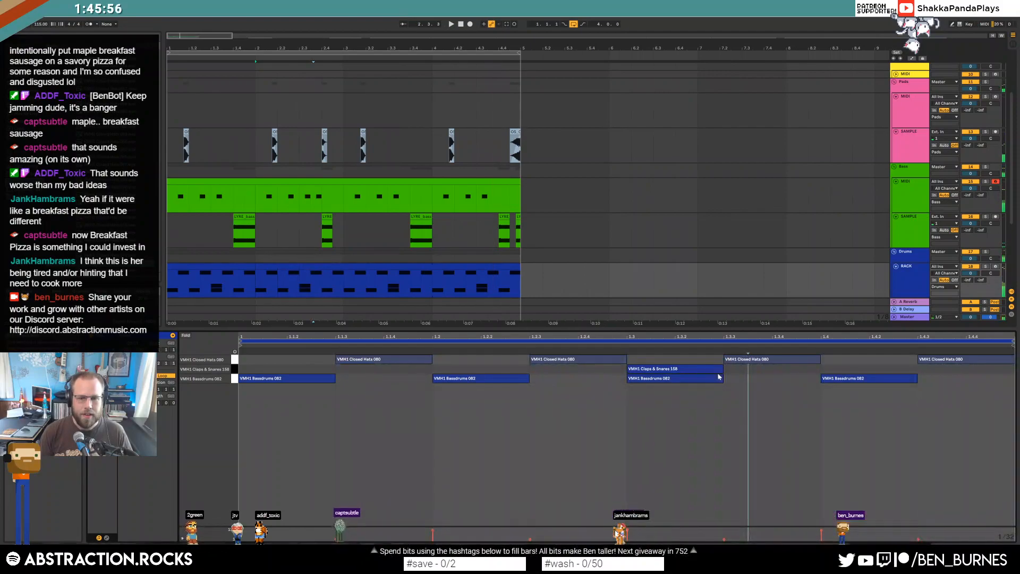
mouse_move(808, 359)
mouse_down()
mouse_move(723, 362)
mouse_move(817, 362)
mouse_up()
click(774, 363)
Copy the bar 2 drum clip over bar 4, and split its last closed hat into sixteenths at 4.4.3 and 4.4.4.
double_click(330, 272)
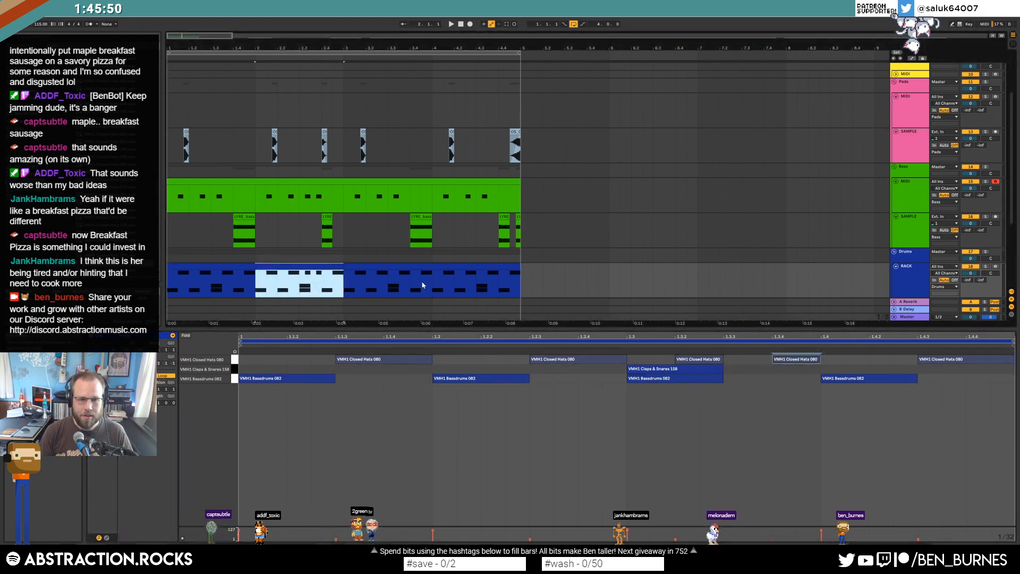
click(434, 286)
key(ctrl+v)
click(827, 454)
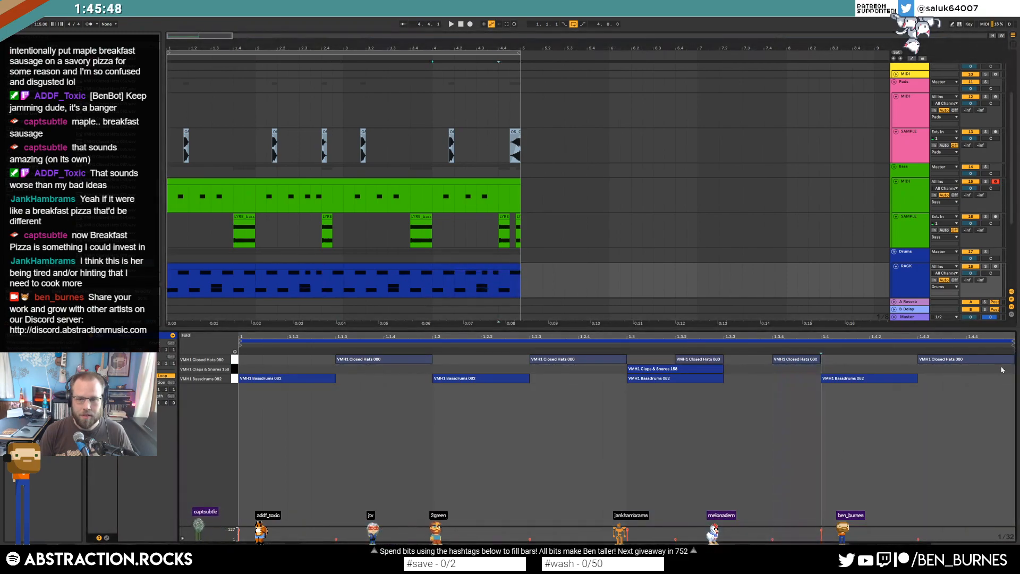
drag(1014, 361, 968, 361)
key(ctrl+d)
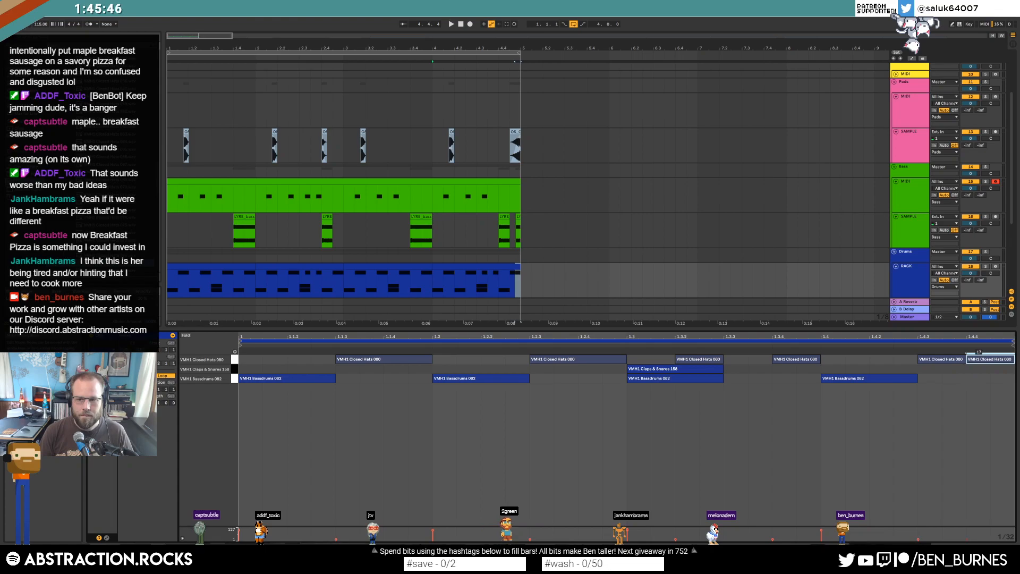
Play the loop with the new hats and select all the RACK drum clips.
click(191, 265)
key(space)
key(shift+Tab)
shift+click(507, 284)
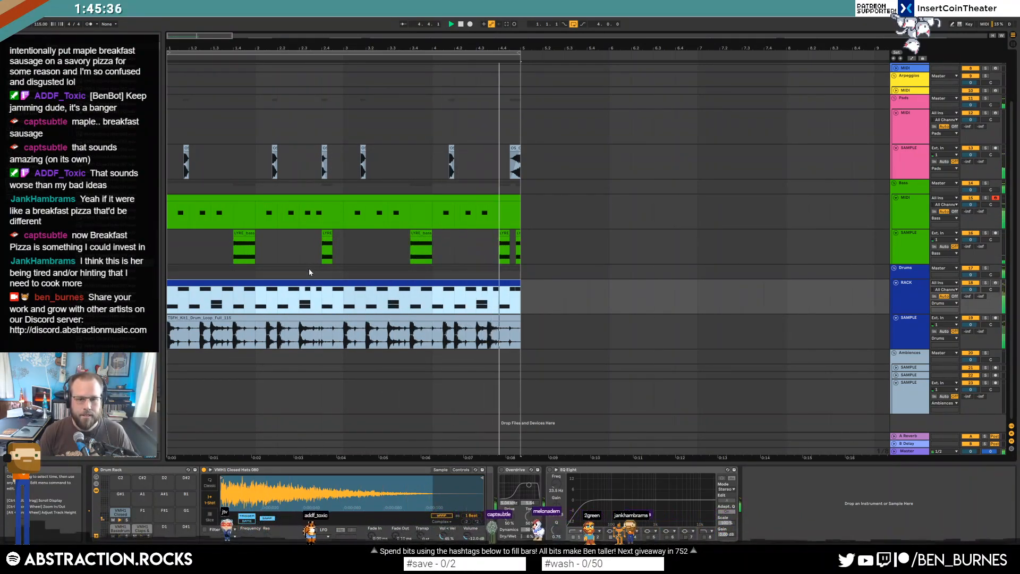
Reduce the Decay and lower the Mix to about 28% in the Raum reverb on the Pads SAMPLE track during playback.
click(516, 150)
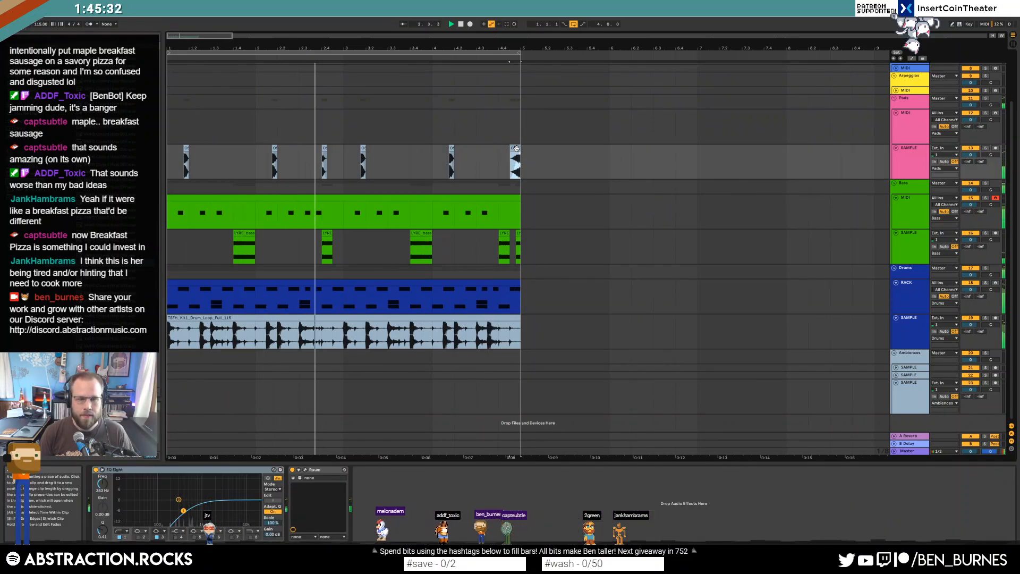
key(shift+Tab)
key(shift+Tab)
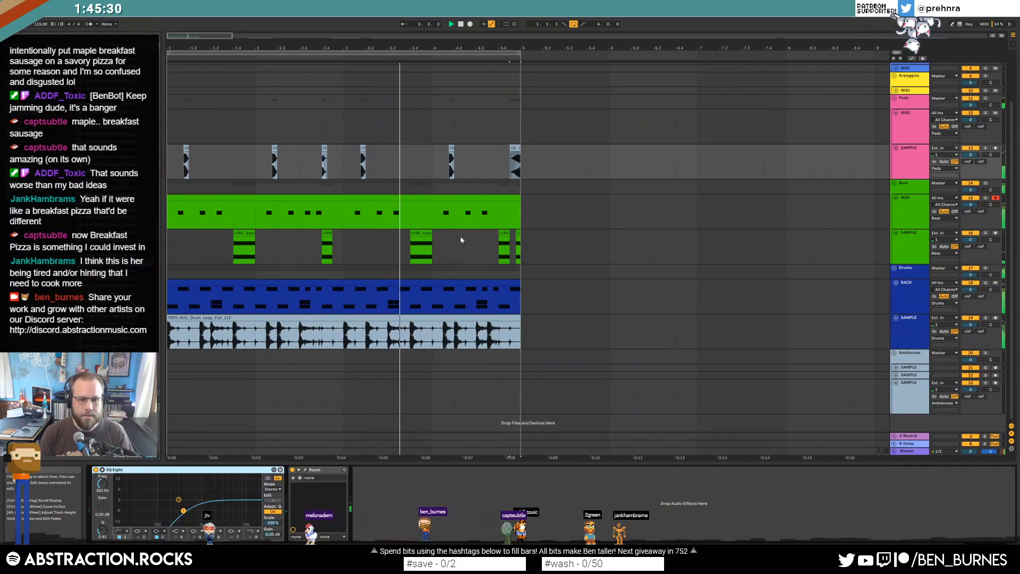
click(305, 470)
drag(612, 372, 613, 395)
drag(546, 378, 545, 395)
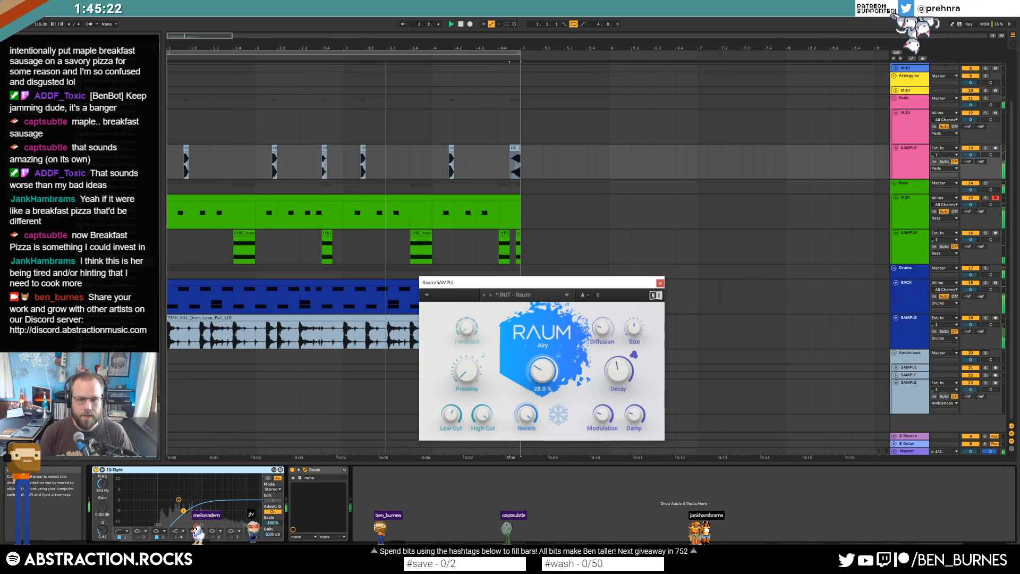
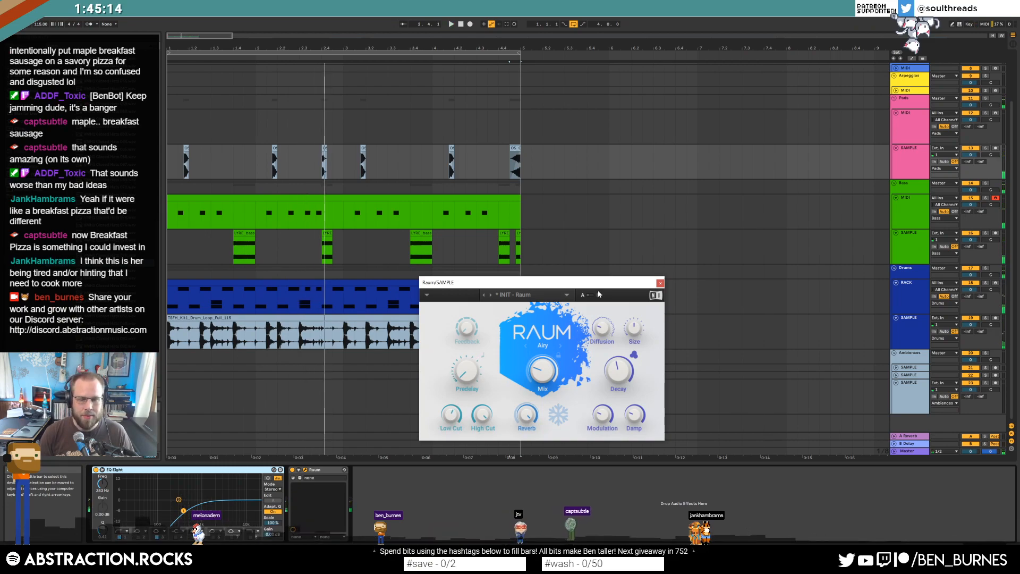
click(660, 283)
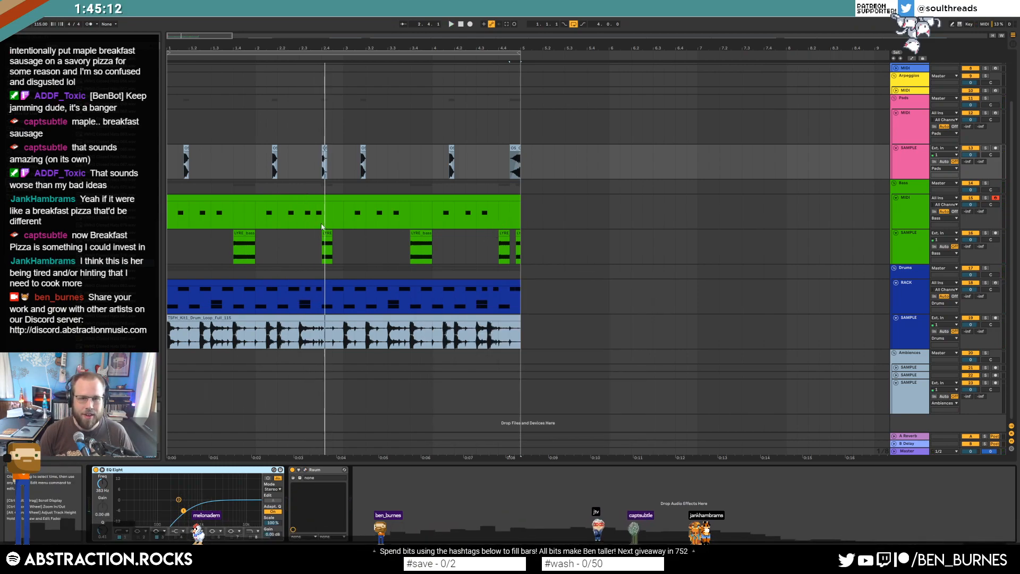
Delete the two clips before the Exhale Pad on the Ambiences SAMPLE track, move the pad to bar 22, and play it.
scroll(282, 225, down, 6)
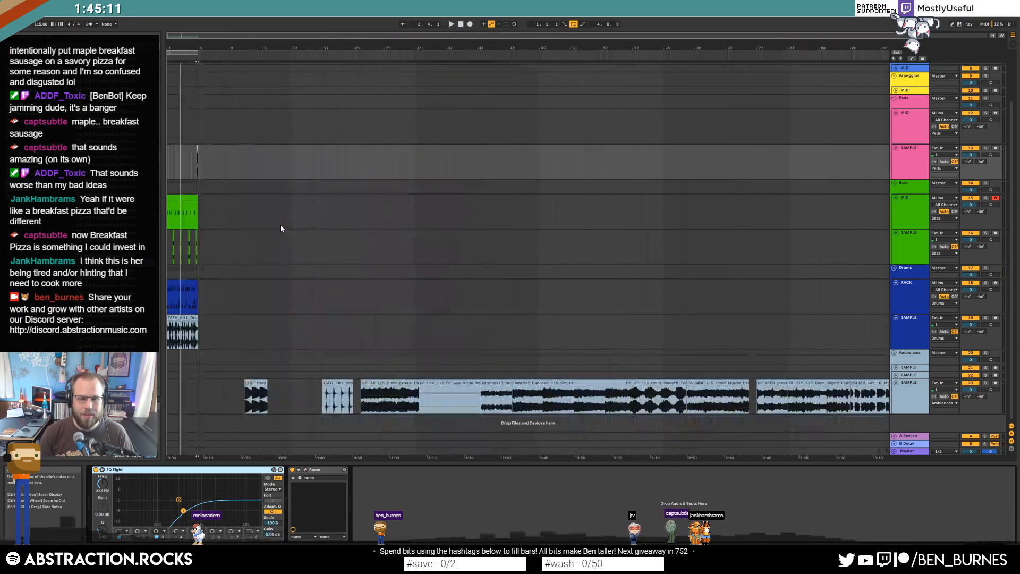
click(254, 379)
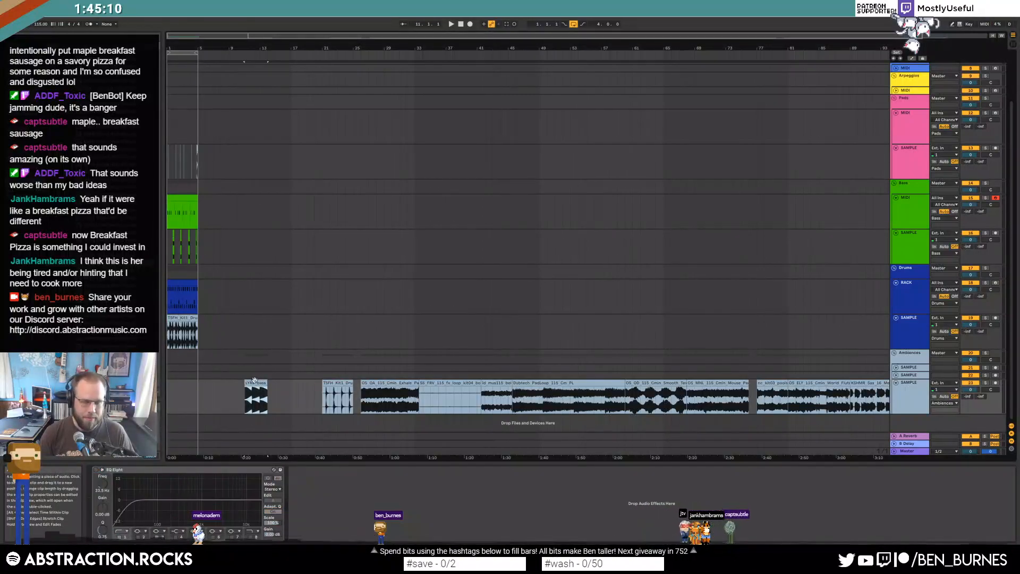
click(328, 380)
drag(392, 383, 362, 385)
key(space)
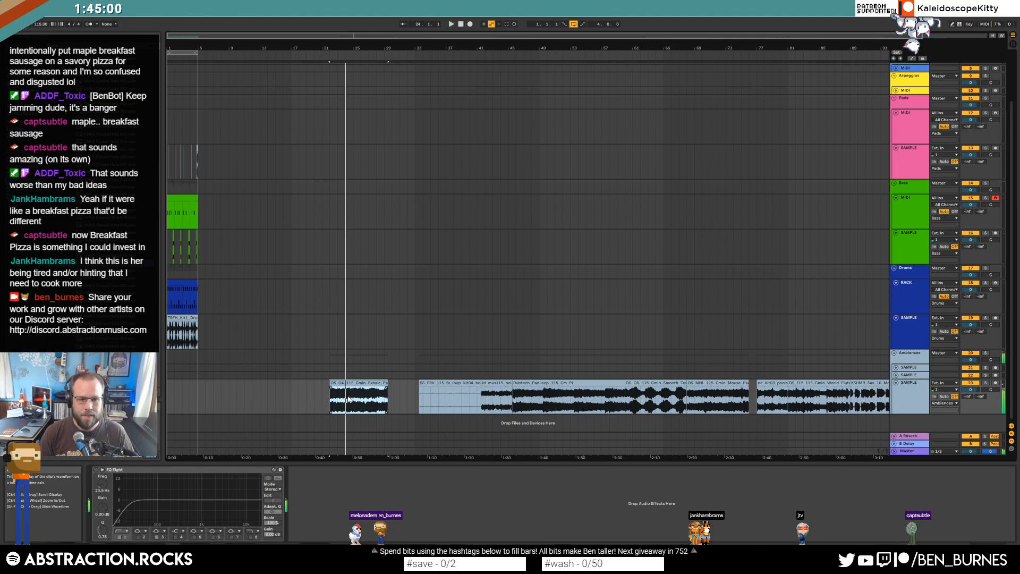
Audition the second half of the Exhale Pad clip and extend its end to bar 30.
scroll(349, 399, up, 5)
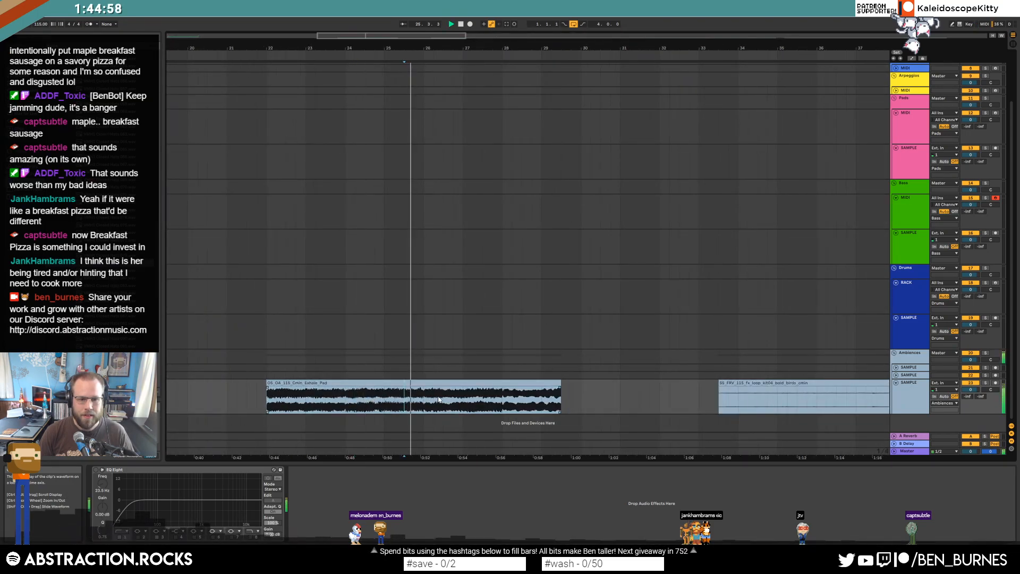
click(525, 400)
key(space)
key(space)
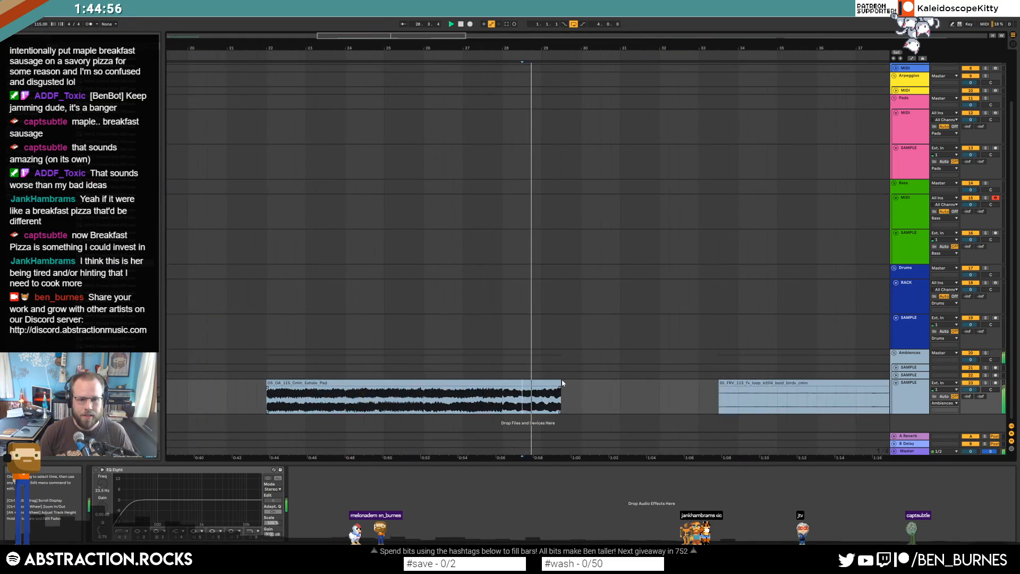
key(space)
drag(560, 384, 640, 396)
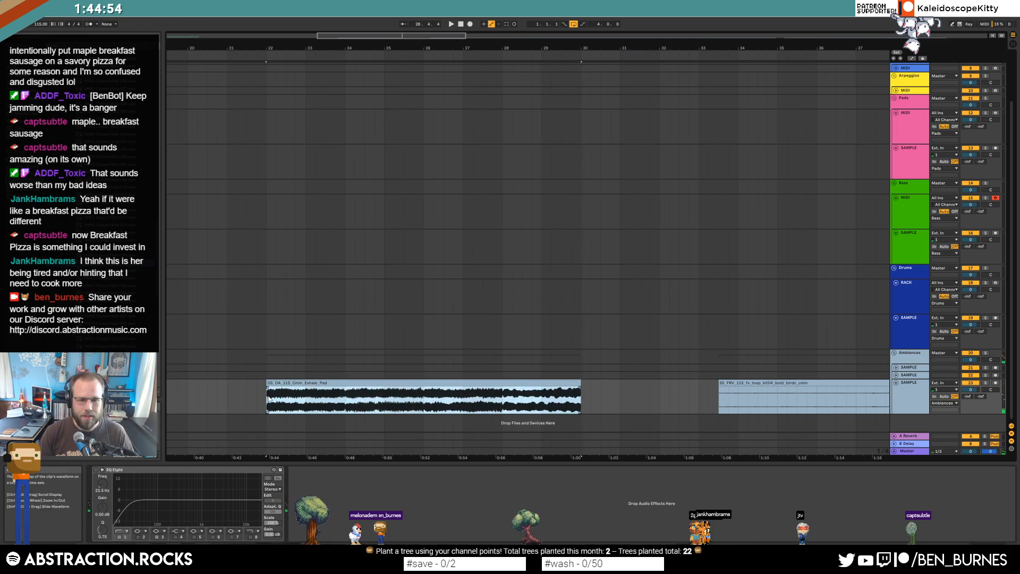
Cut bars 22 and 23 out of the Exhale Pad clip and remove the rest of it from the Ambiences track.
click(325, 402)
key(Delete)
click(352, 382)
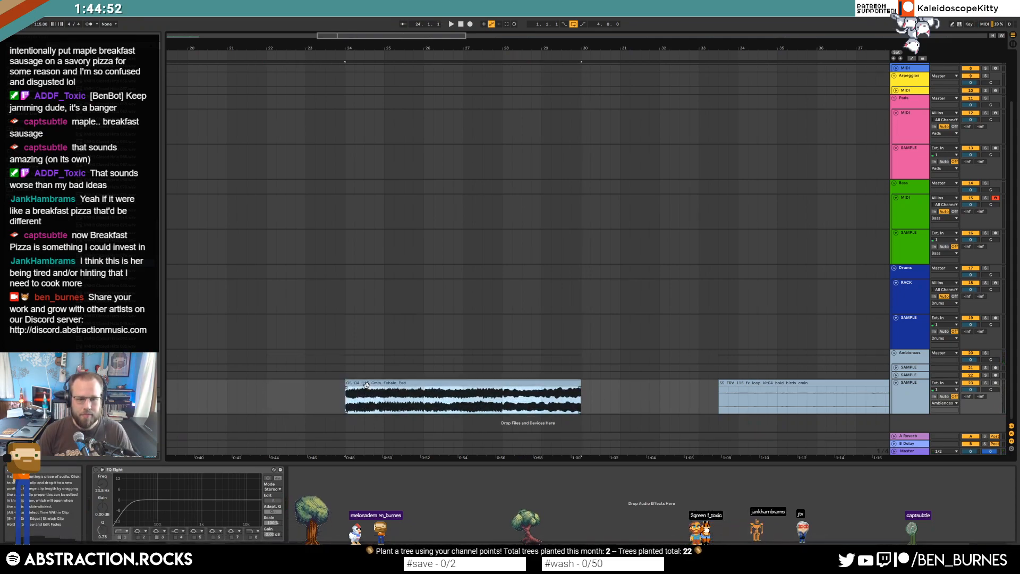
key(ctrl+x)
click(257, 403)
Insert an audio track below the Pads SAMPLE track and paste the two-bar Exhale Pad excerpt at bar 1.
click(902, 174)
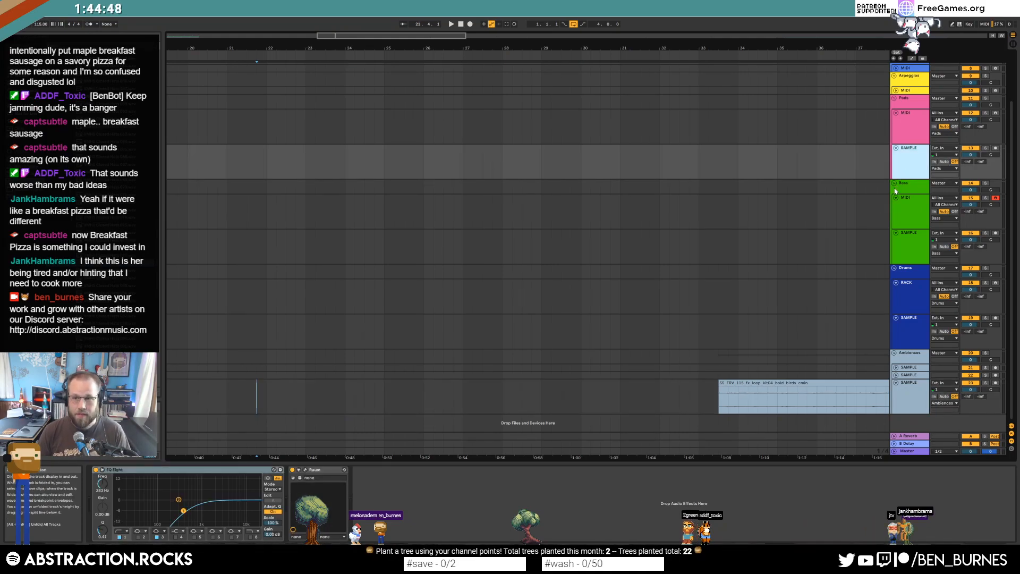
key(ctrl+t)
drag(197, 36, 195, 24)
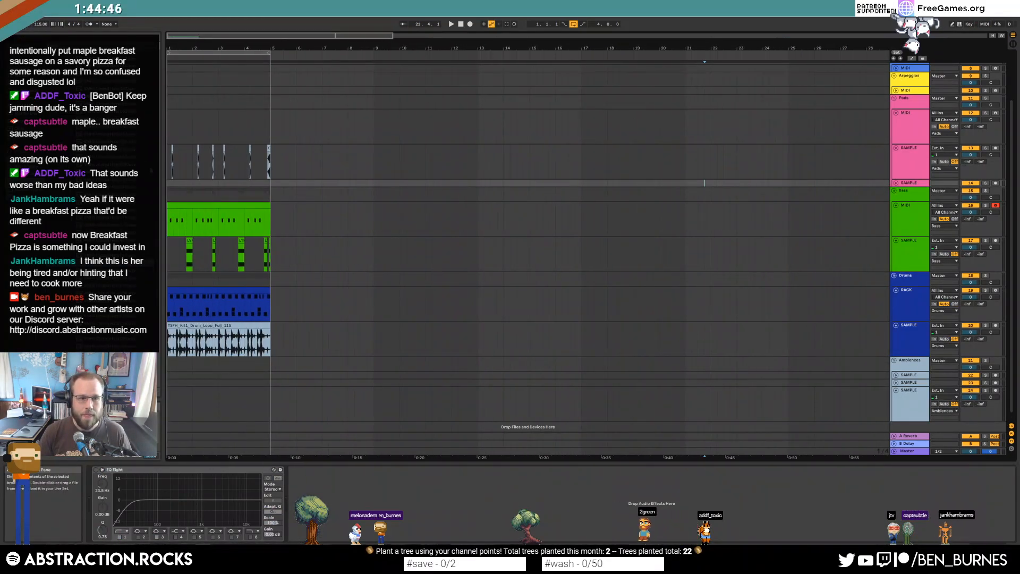
click(169, 183)
key(ctrl+v)
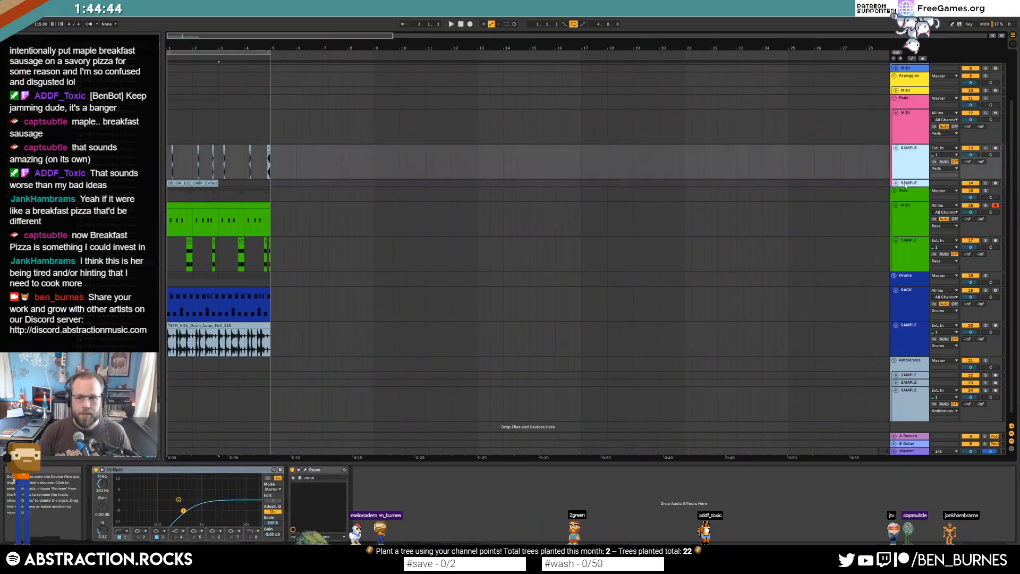
Apply the pink track colour to the Exhale Pad clip on the new Pads SAMPLE track, and unfold that track.
click(903, 169)
right_click(902, 173)
click(991, 252)
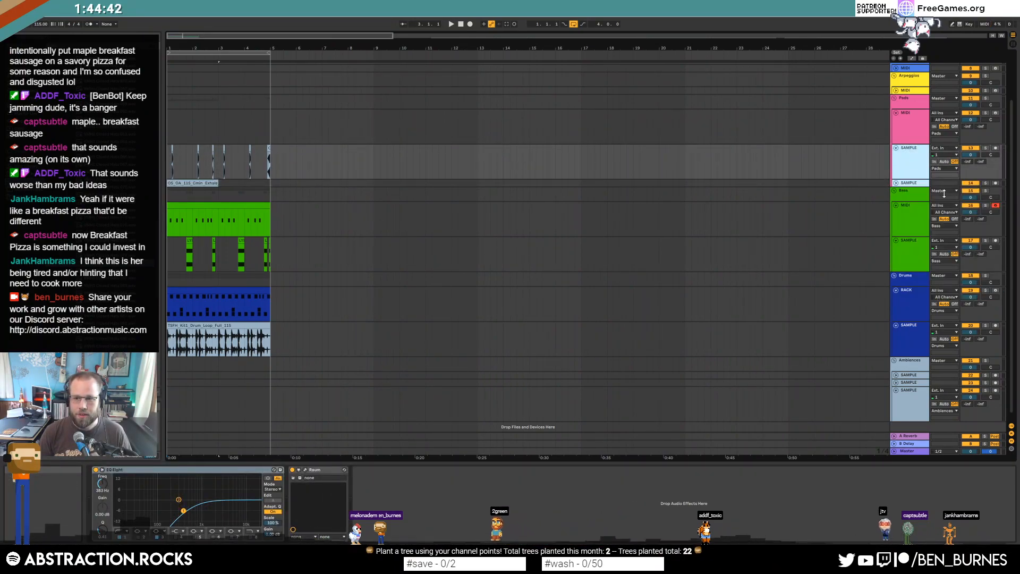
right_click(922, 186)
click(875, 318)
click(896, 184)
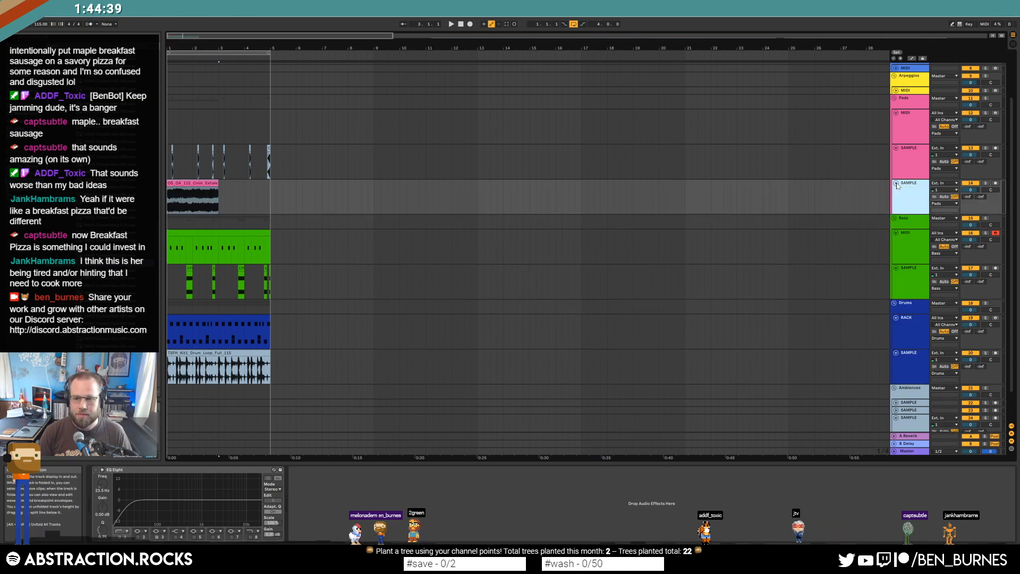
Loop the first two bars of the Exhale Pad clip on the new Pads SAMPLE track and audition it.
click(208, 181)
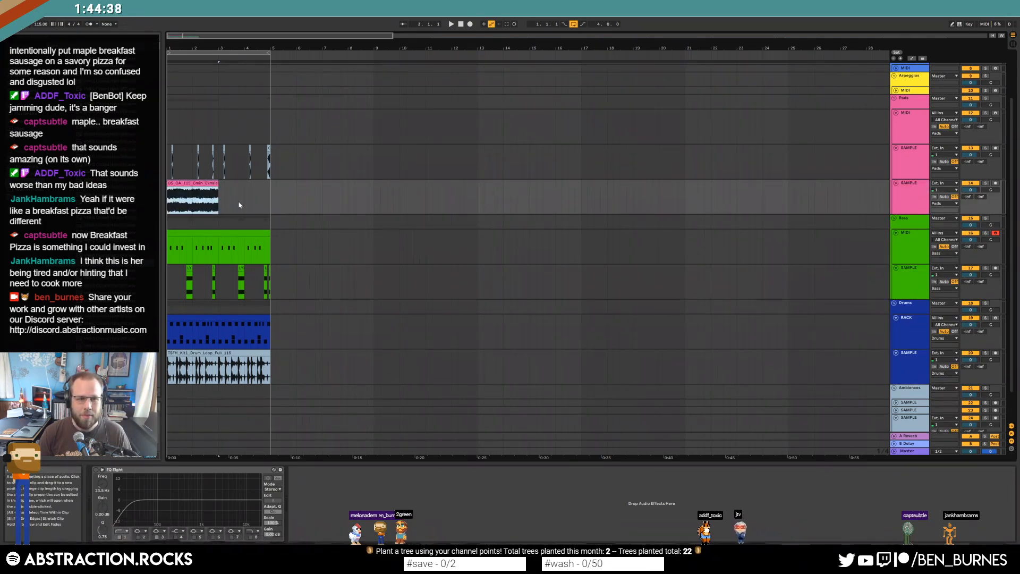
double_click(201, 182)
click(172, 344)
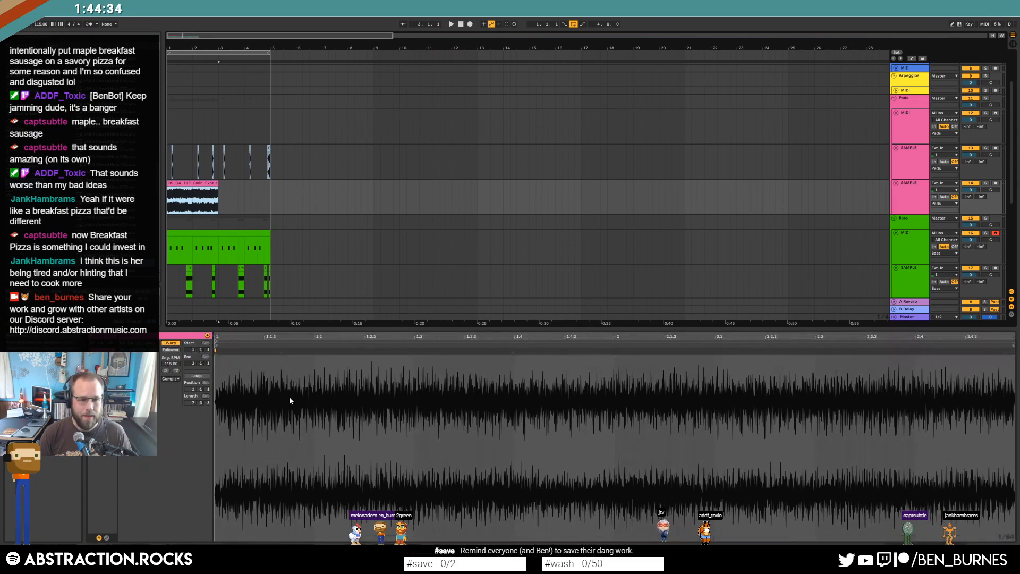
scroll(357, 420, down, 3)
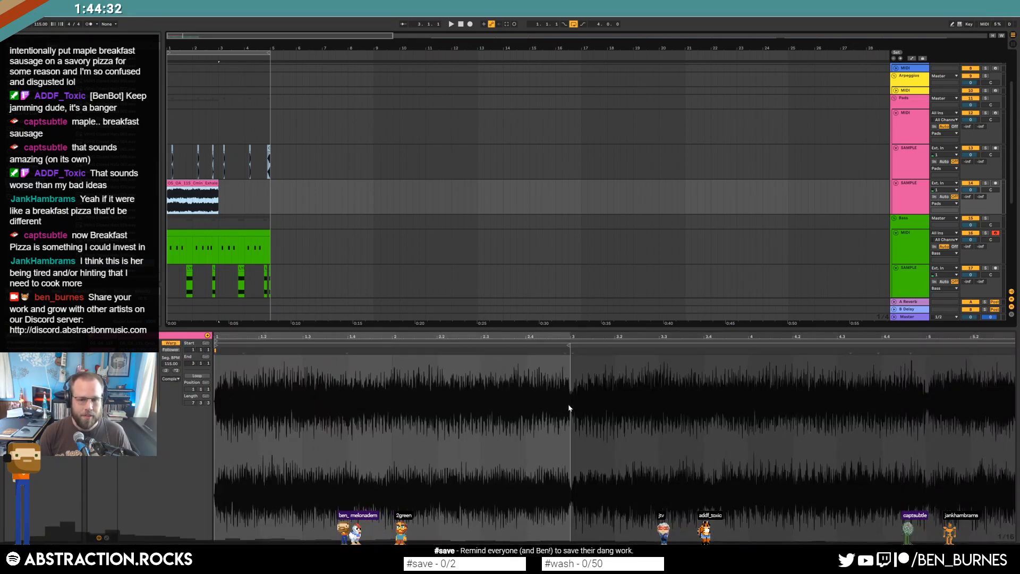
click(549, 423)
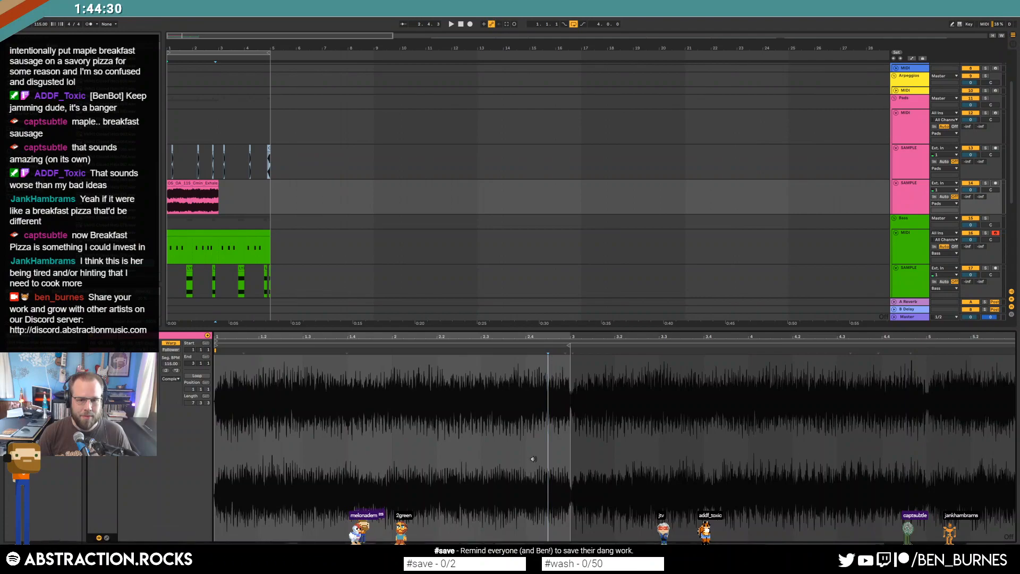
mouse_move(574, 439)
mouse_down()
mouse_move(235, 443)
mouse_move(273, 432)
mouse_move(570, 433)
mouse_up()
click(314, 437)
key(ctrl+l)
key(space)
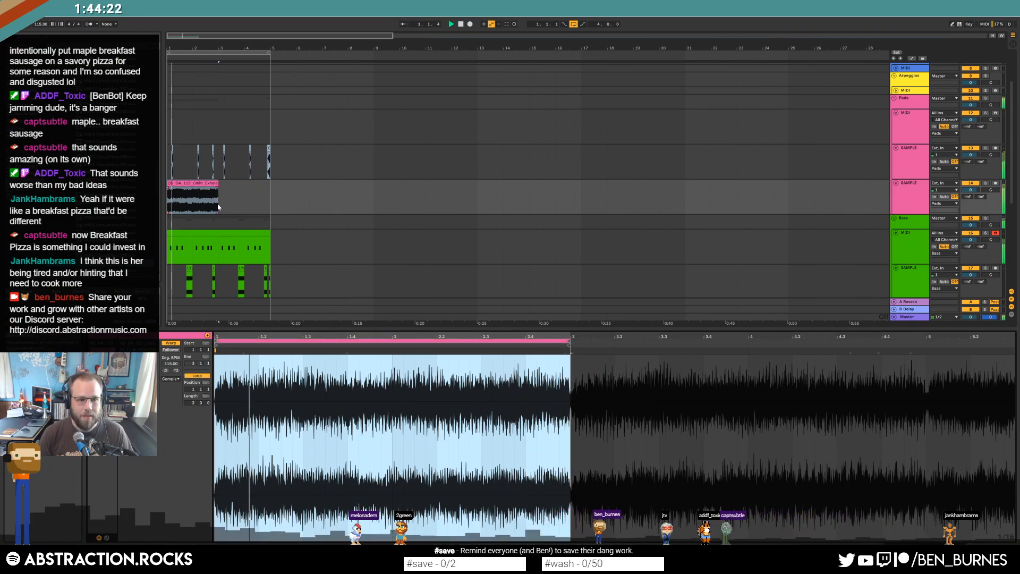
Enable the Pads SAMPLE track's EQ Eight, raise its low-cut frequency to thin out the pad, and audition the result.
key(shift+Tab)
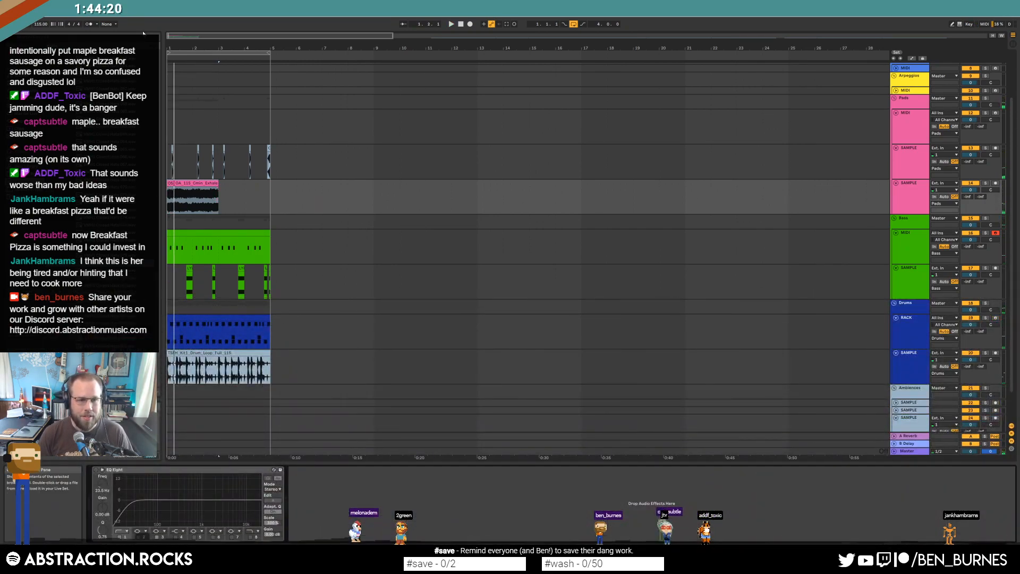
drag(173, 35, 168, 35)
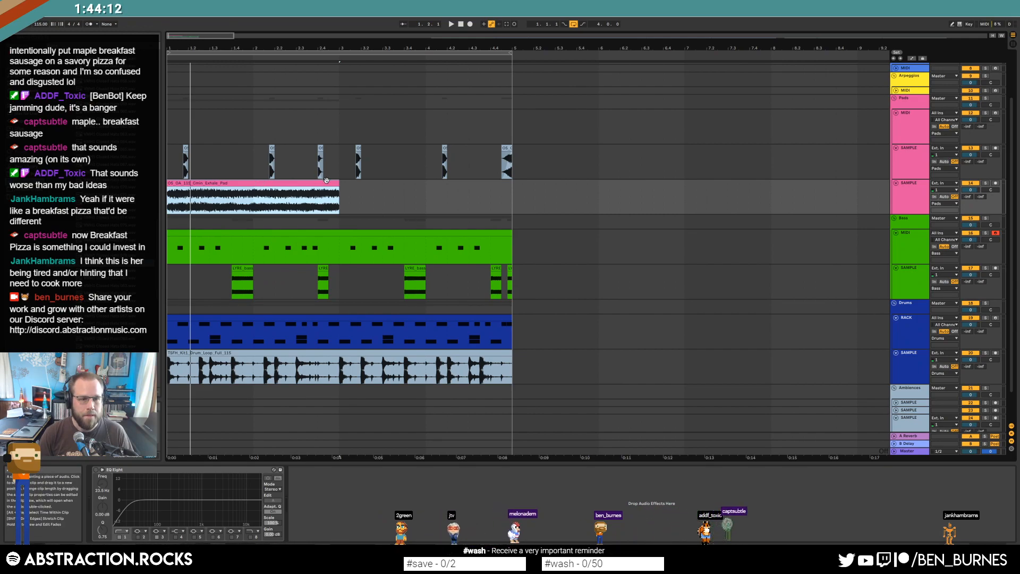
click(96, 470)
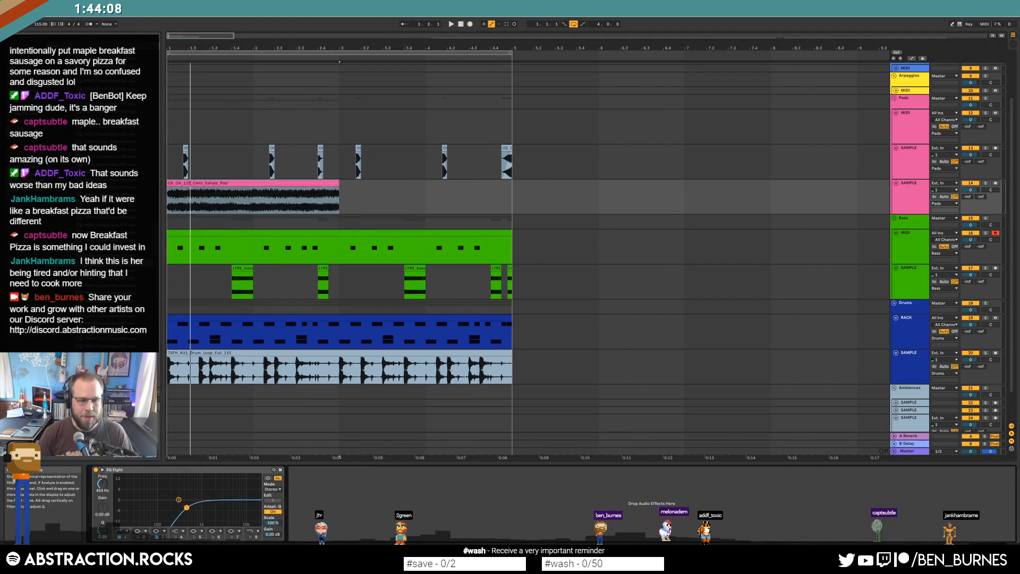
drag(193, 506, 196, 504)
key(space)
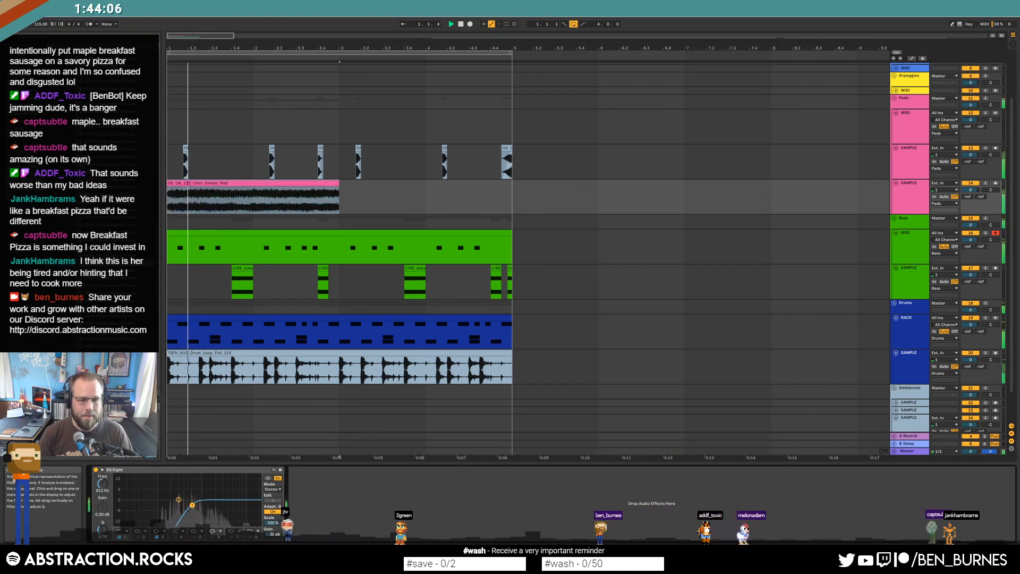
key(space)
Show the Transposition envelope of the Exhale Pad clip.
double_click(251, 183)
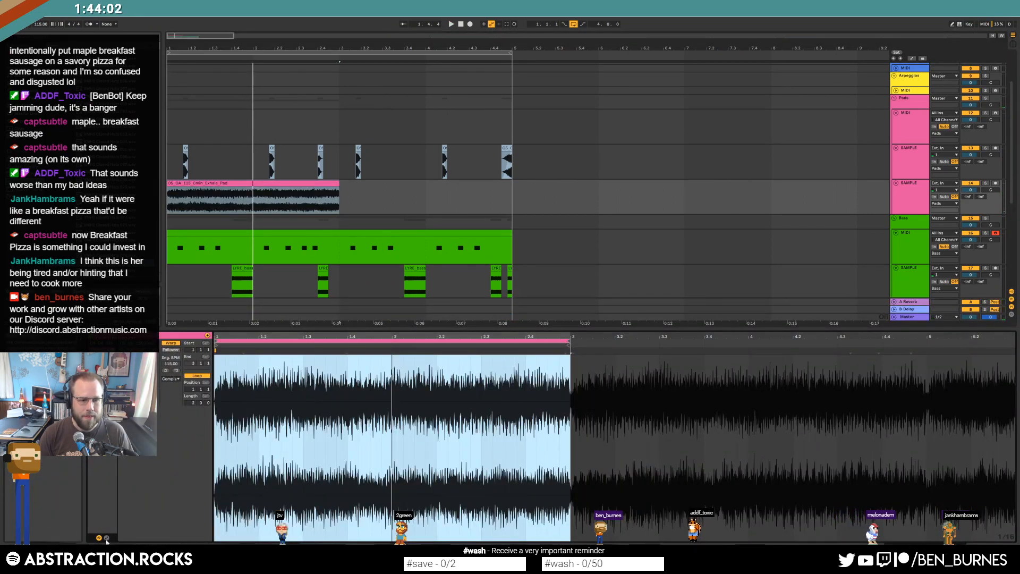
click(106, 538)
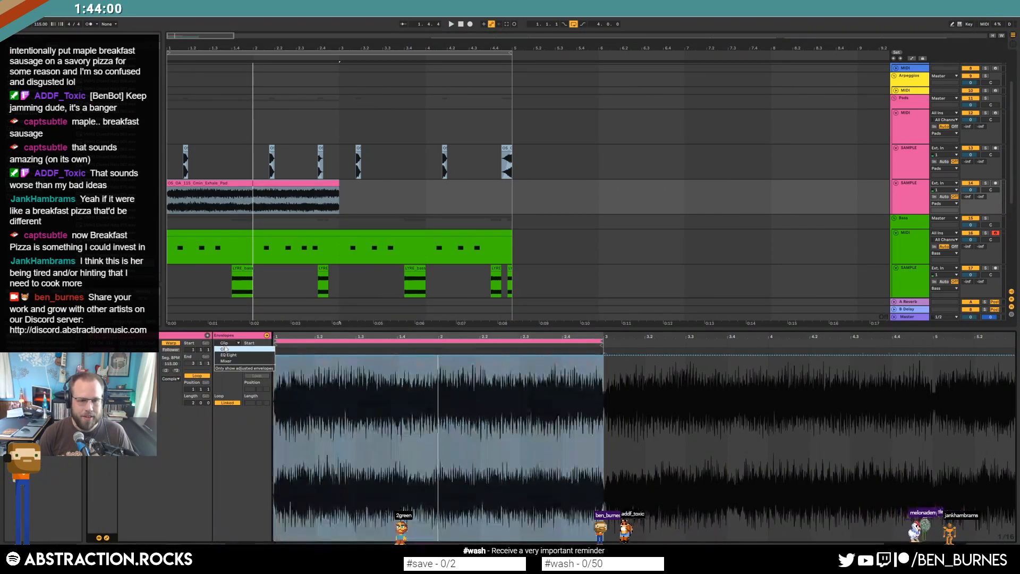
click(228, 350)
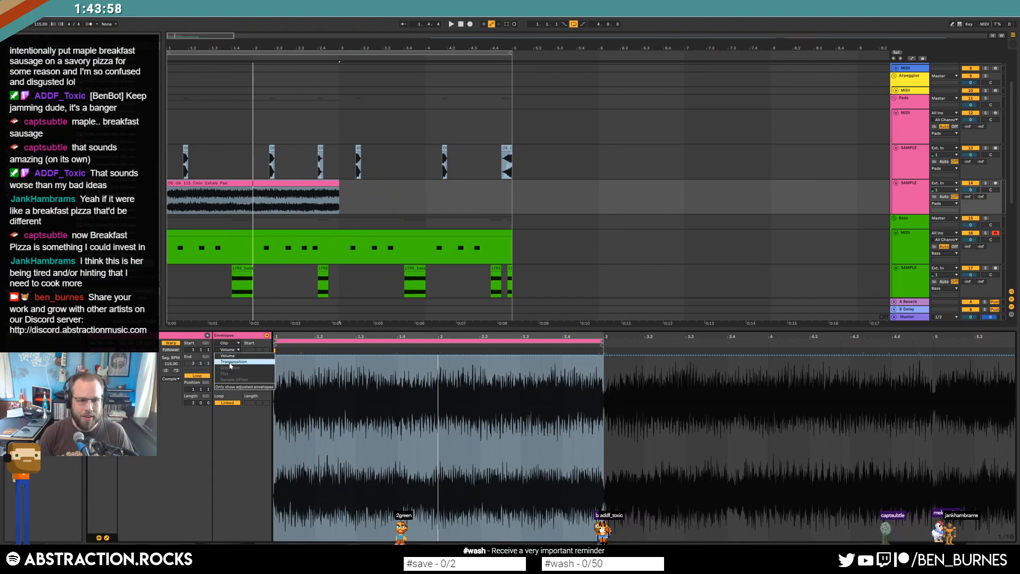
click(232, 361)
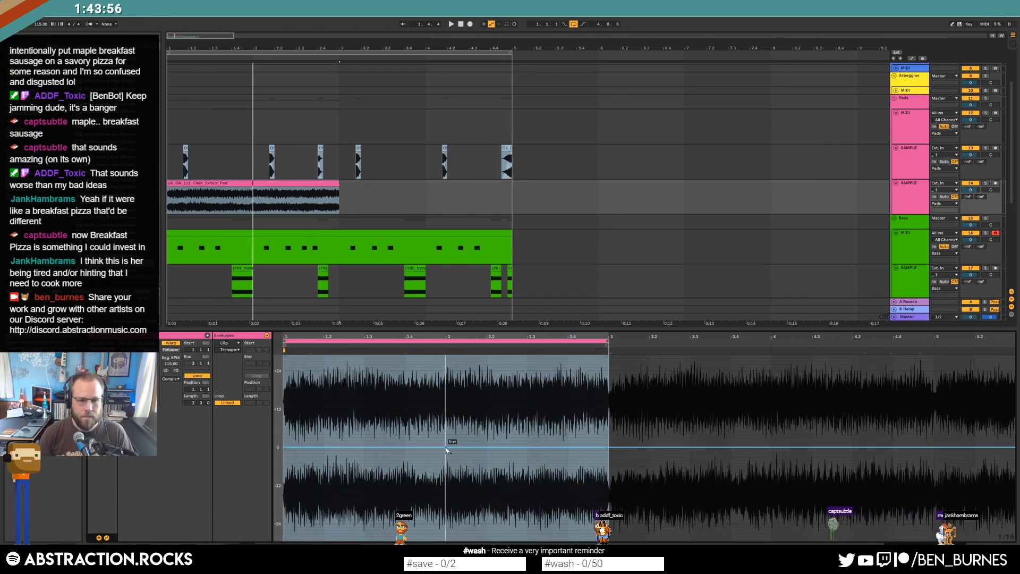
Raise the Exhale Pad's transposition envelope from 0 to +12 st with a short glide starting at bar 2, auditioning the pitch rise.
click(445, 447)
drag(449, 447, 452, 406)
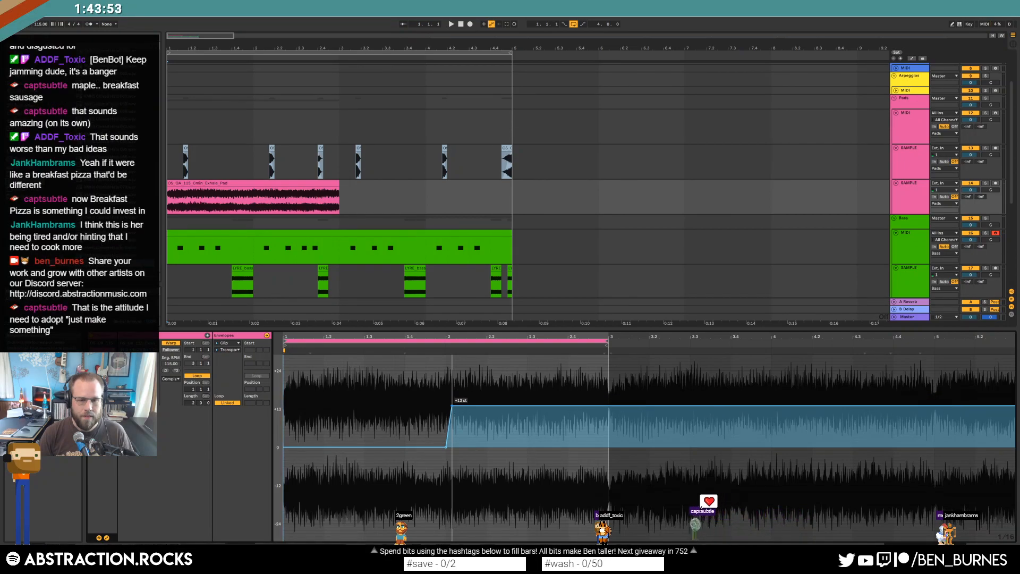
key(space)
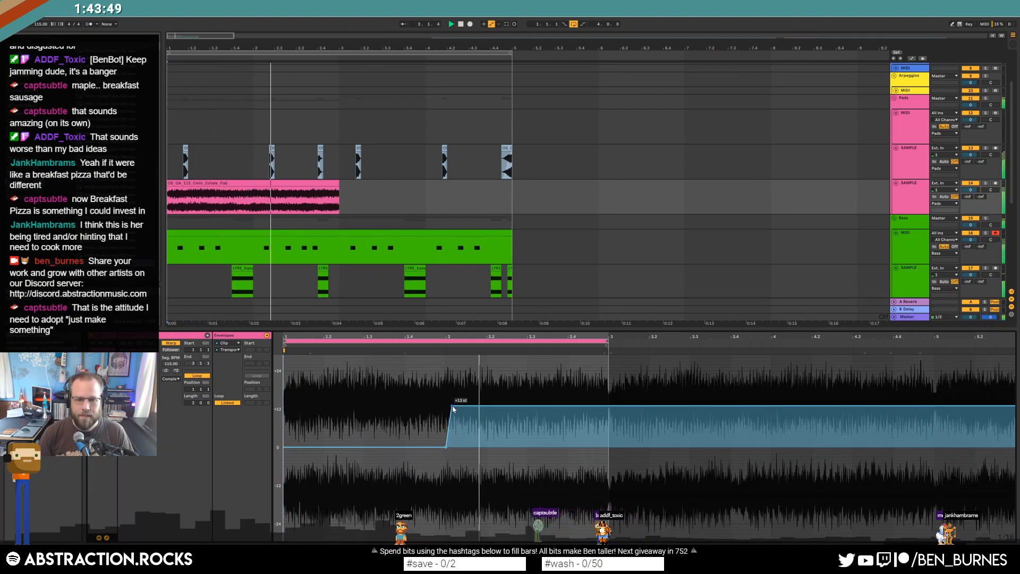
drag(452, 405, 452, 409)
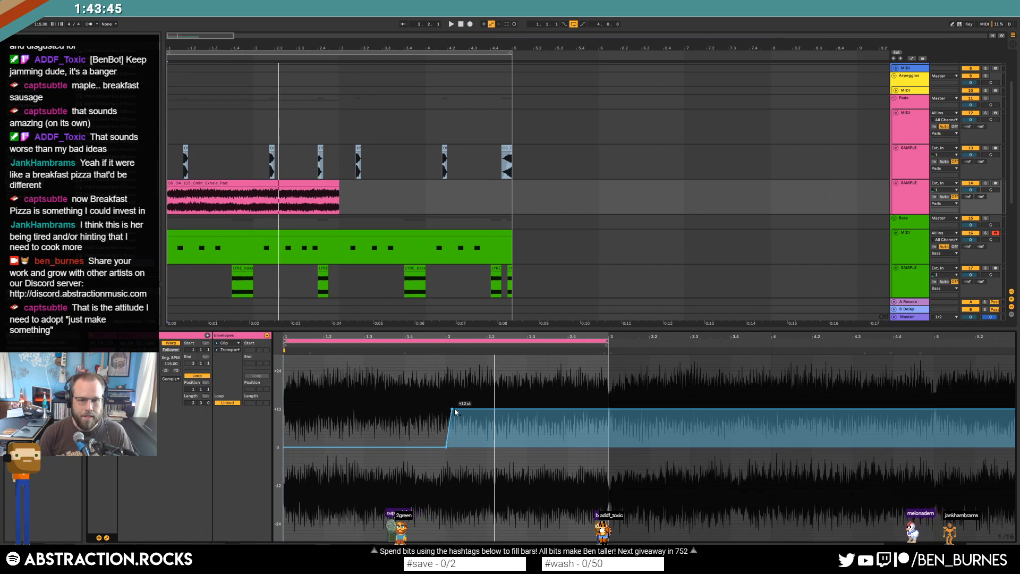
drag(452, 408, 466, 408)
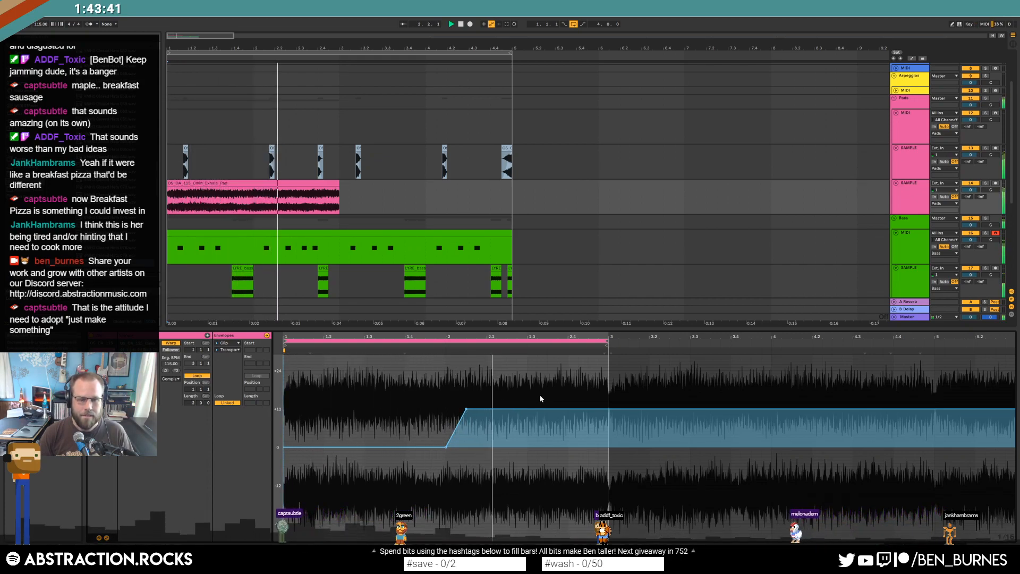
Try the Re-Pitch, Texture and Tones warp modes on the Exhale Pad clip.
click(171, 378)
click(170, 403)
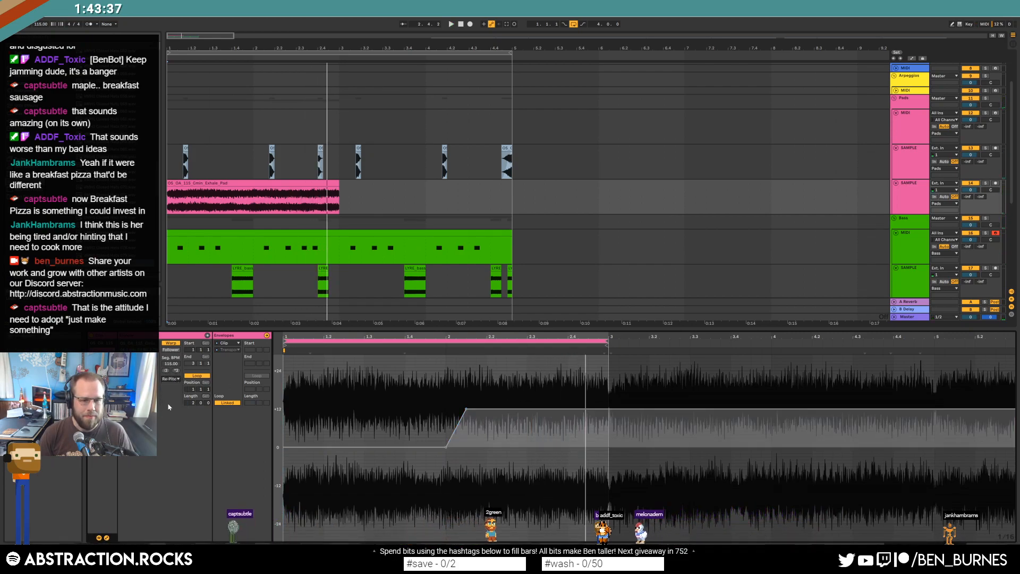
click(173, 383)
click(171, 395)
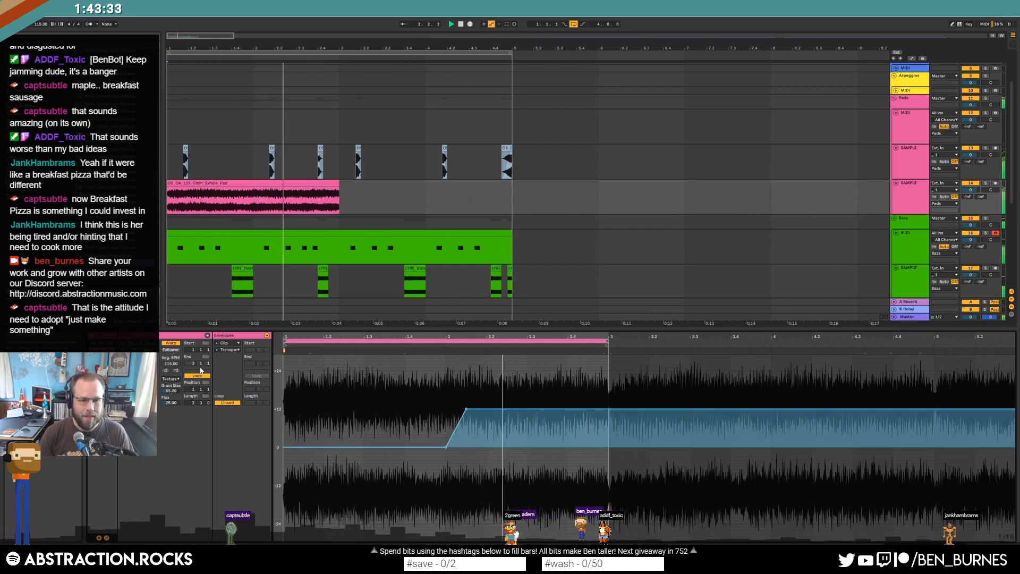
click(171, 379)
click(174, 391)
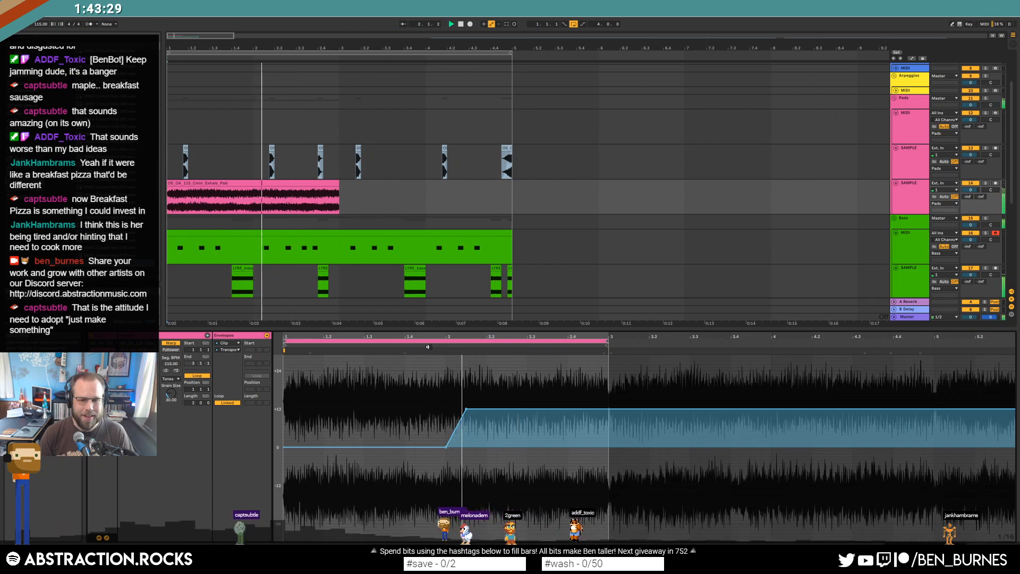
Set the Exhale Pad clip's warp mode to Complex Pro with Formants 0 and Envelope 183, and audition it.
click(171, 379)
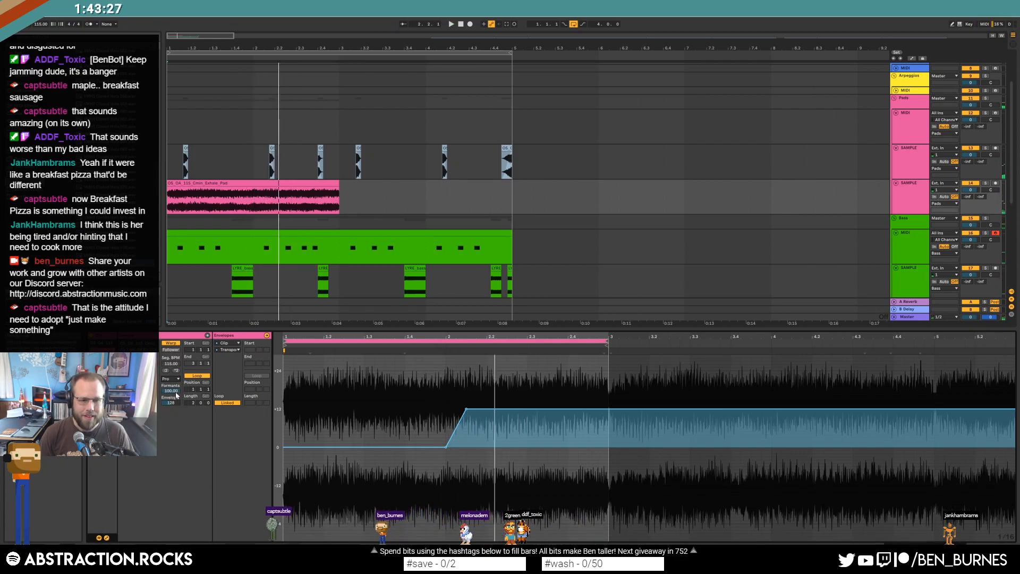
drag(171, 403, 171, 400)
key(space)
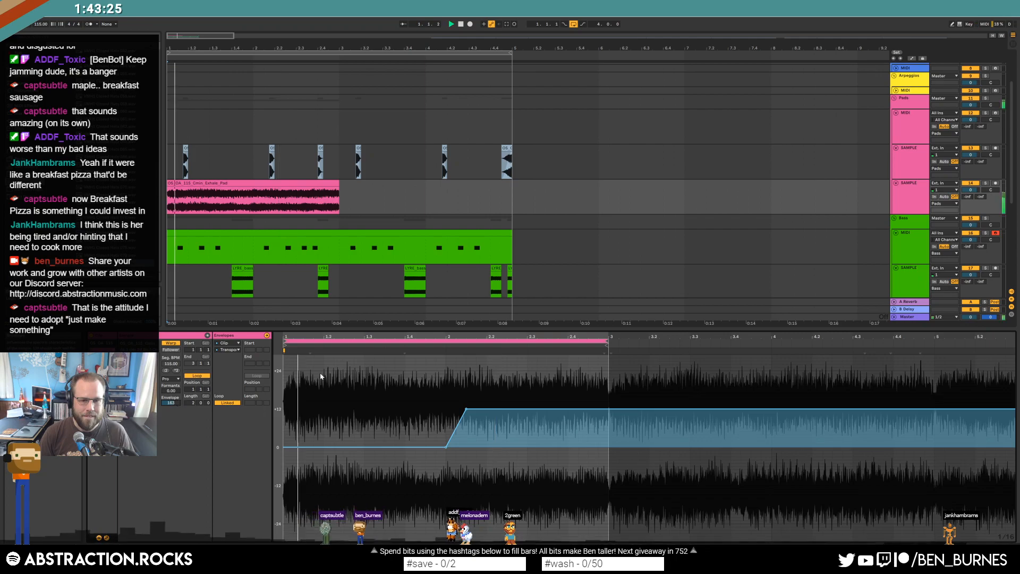
click(424, 345)
key(space)
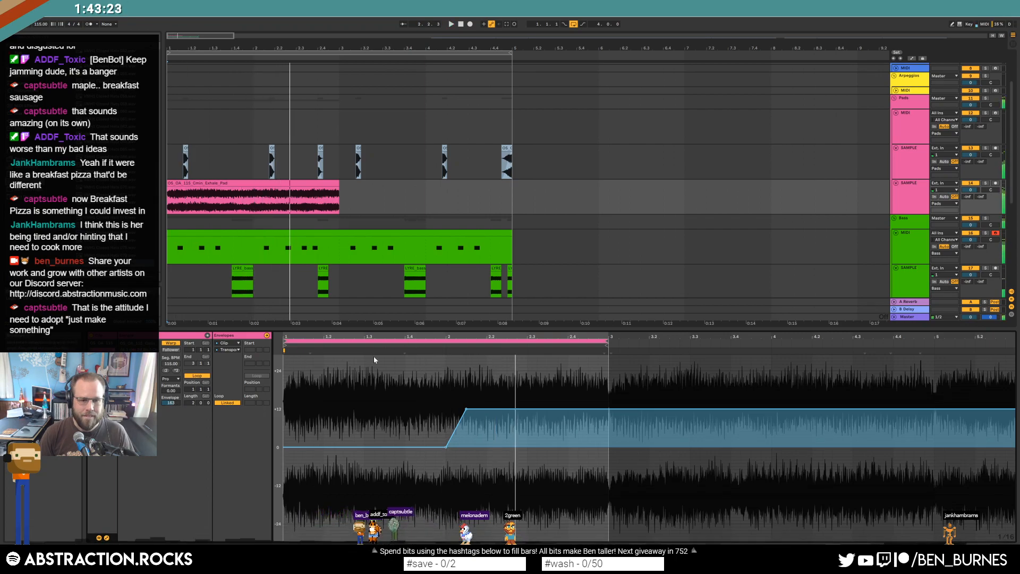
Lower the Pads SAMPLE track's EQ Eight low cut to about 94 Hz with a gentler slope and audition it.
click(249, 183)
key(0)
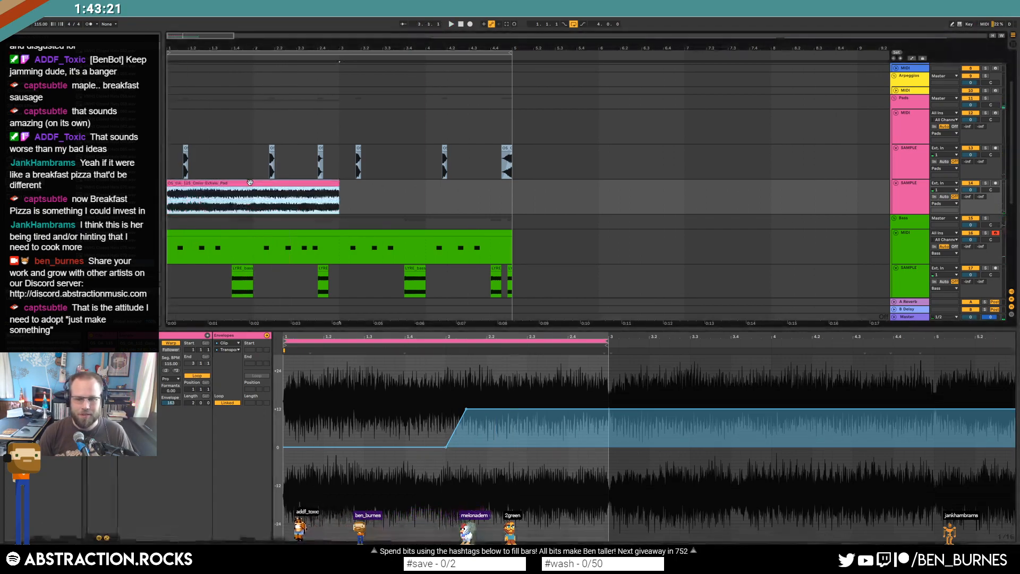
click(357, 199)
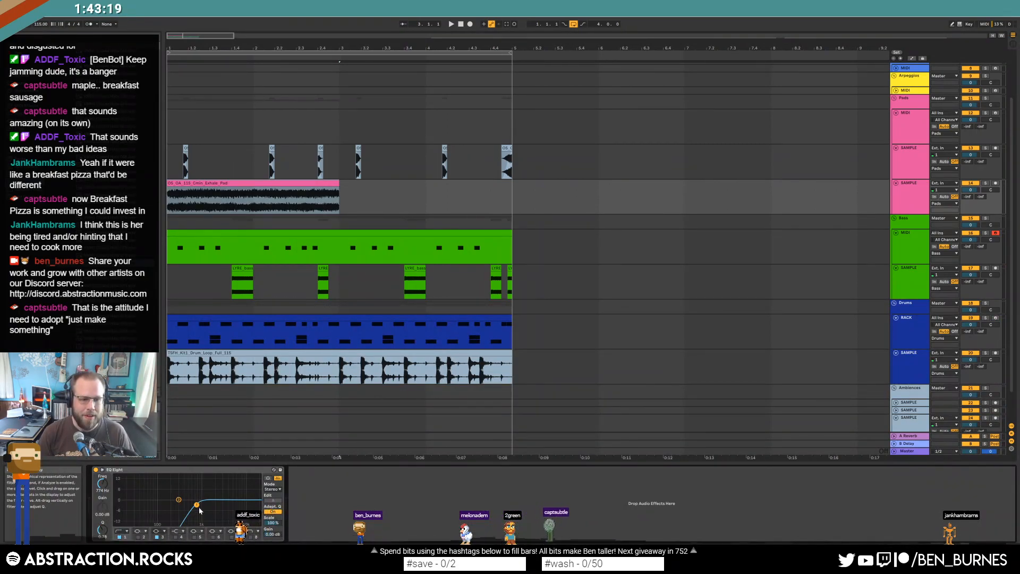
drag(197, 503, 157, 518)
key(space)
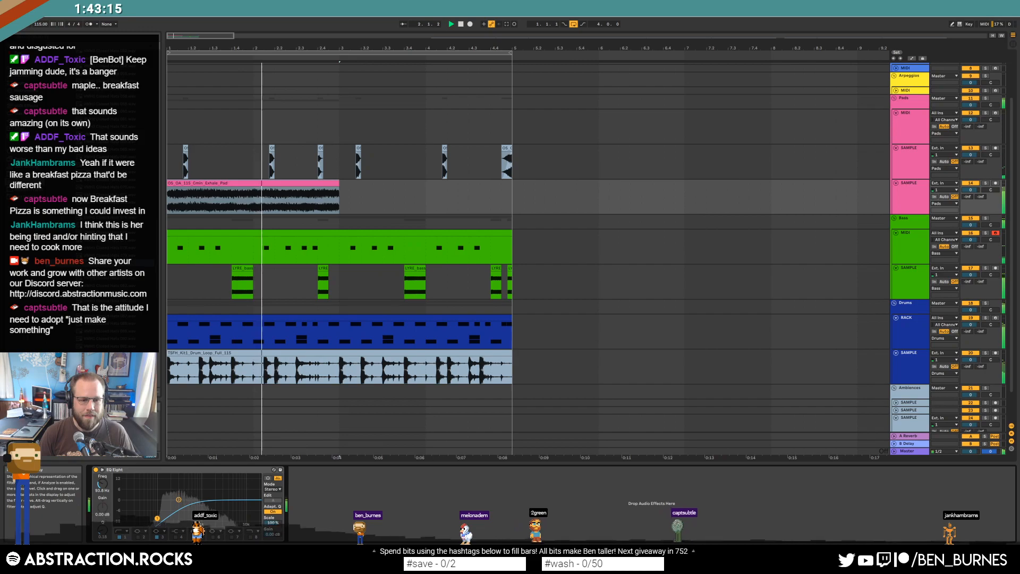
key(space)
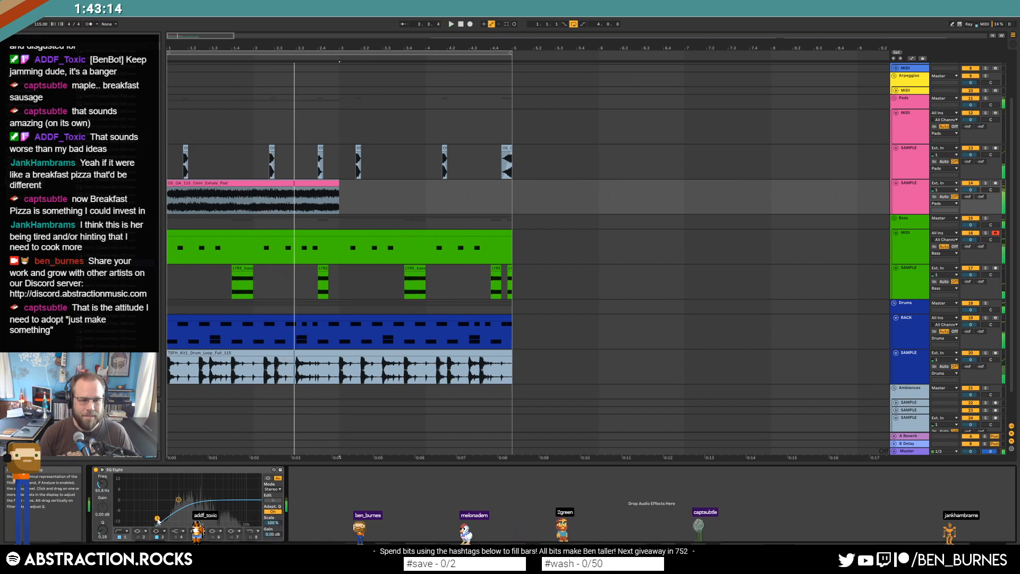
Turn the Exhale Pad's transposition glide into an instant jump to +12 st at bar 2 and audition it.
click(277, 192)
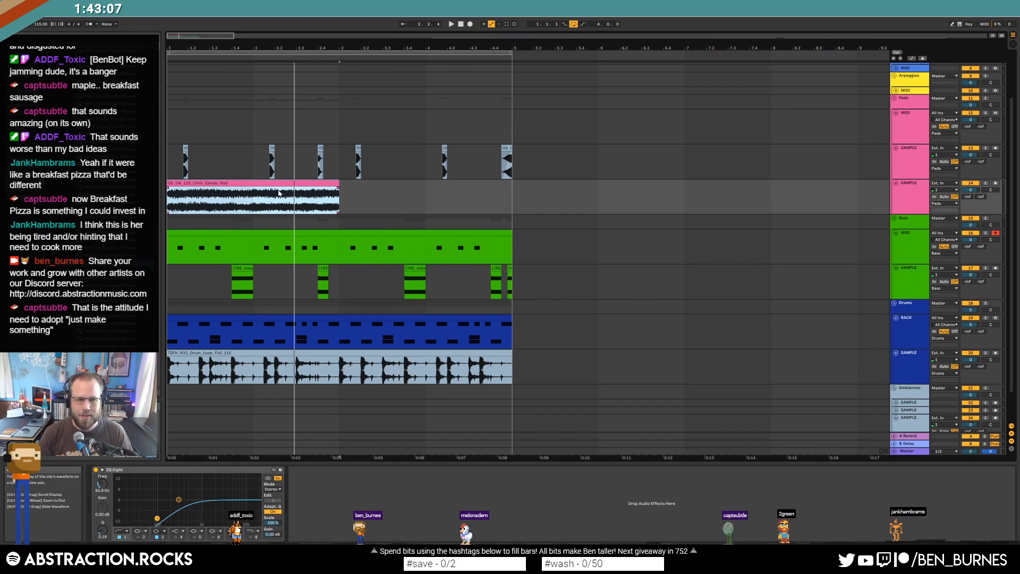
double_click(271, 184)
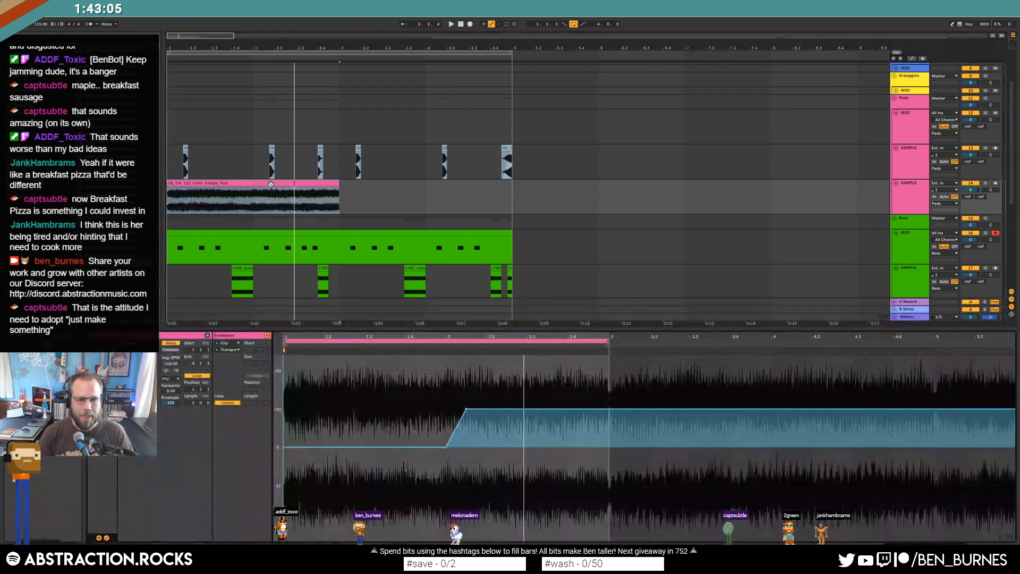
click(435, 391)
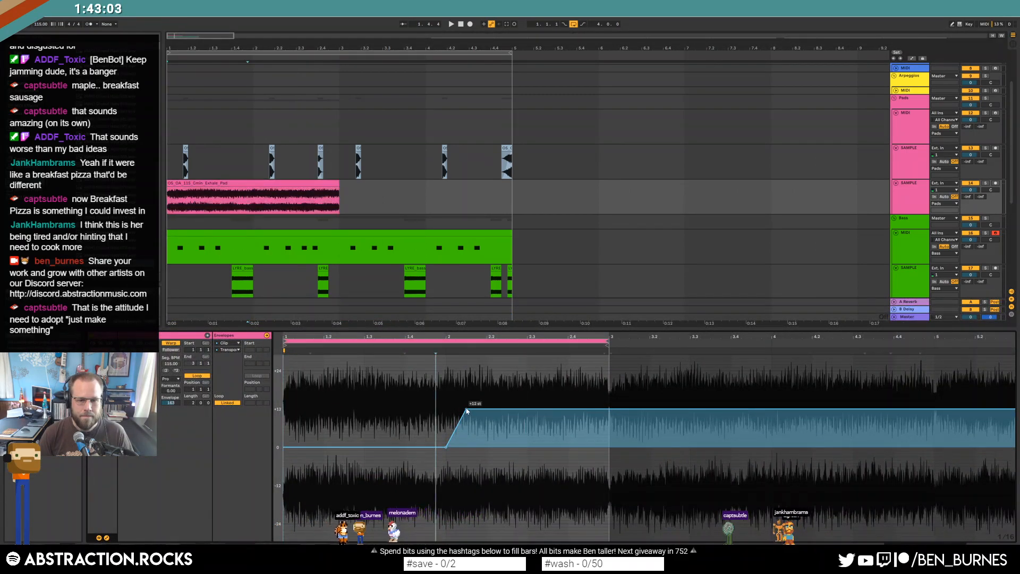
drag(466, 409, 446, 409)
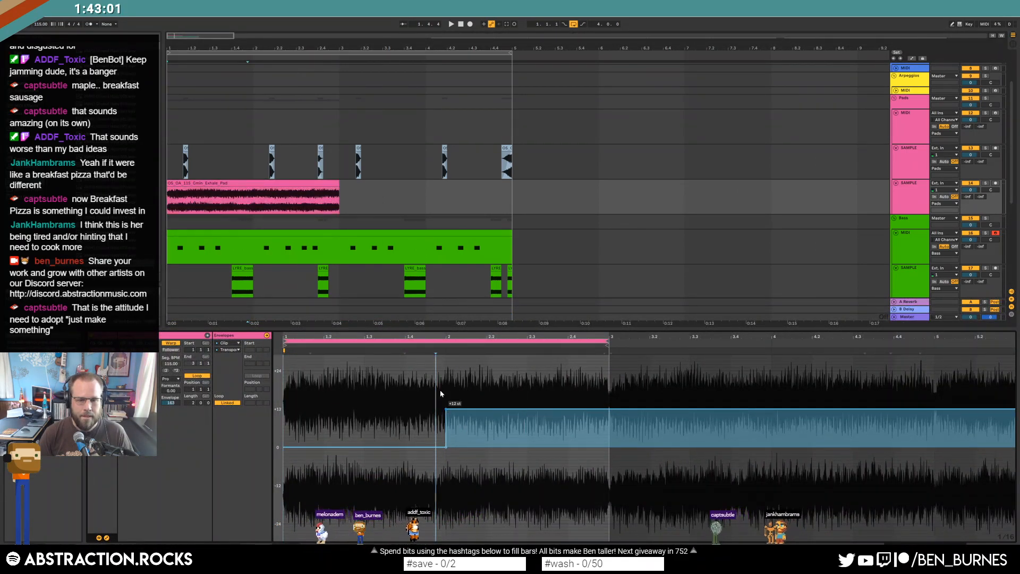
key(space)
key(space)
click(309, 183)
key(space)
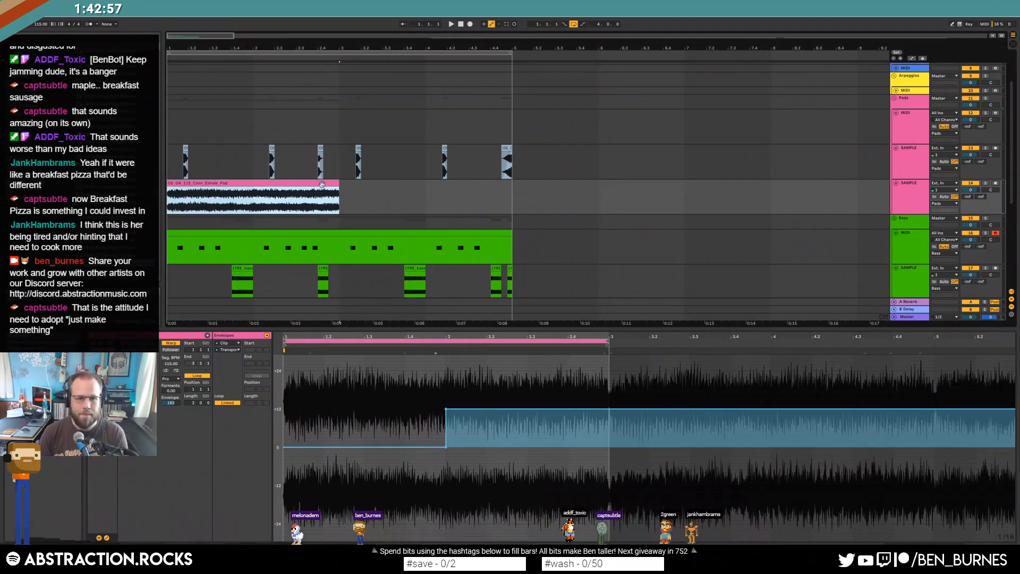
Shorten the Exhale Pad clip to the first two beats of bar 1 and show the track's devices again.
drag(348, 197, 217, 197)
key(Delete)
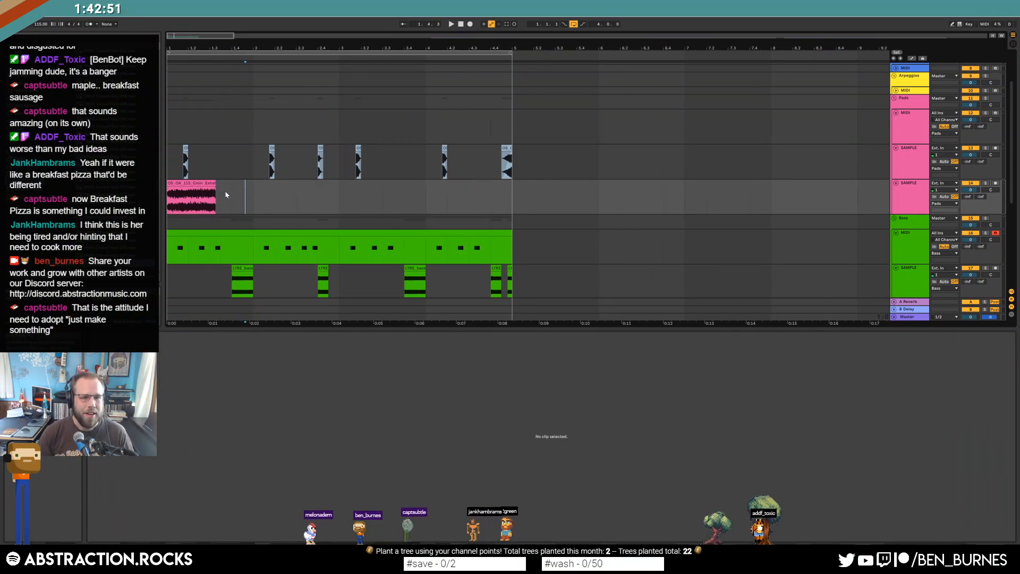
drag(214, 182, 209, 183)
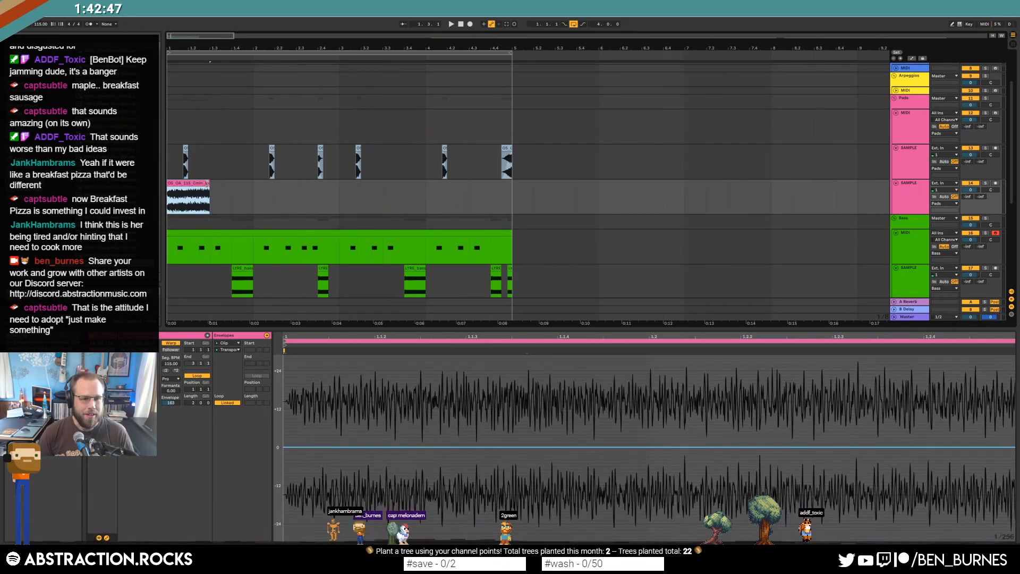
key(shift+Tab)
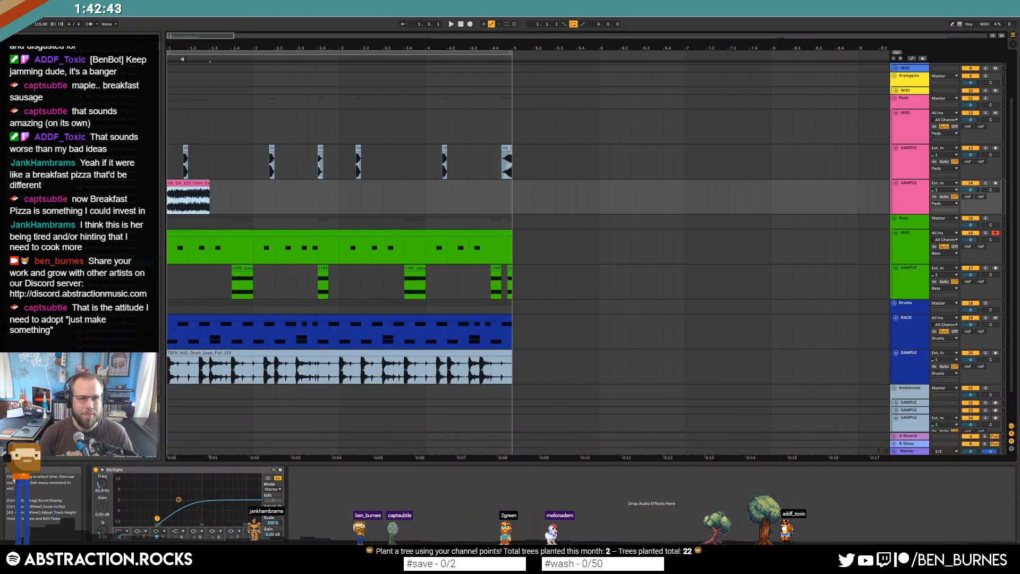
Trim the Exhale Pad clip to the first half beat of bar 1 and give it a fade-out.
drag(169, 36, 169, 63)
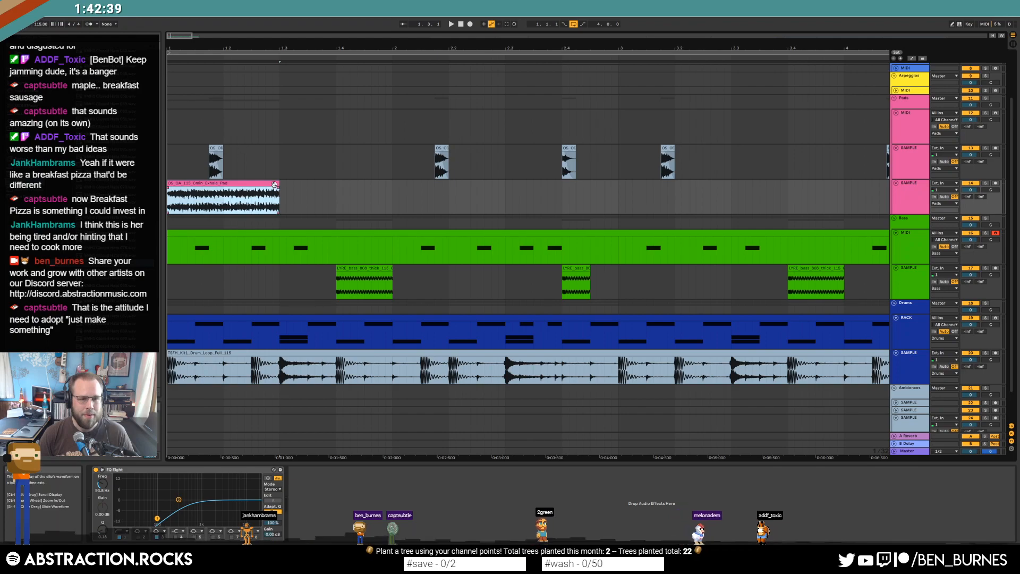
drag(246, 178, 194, 186)
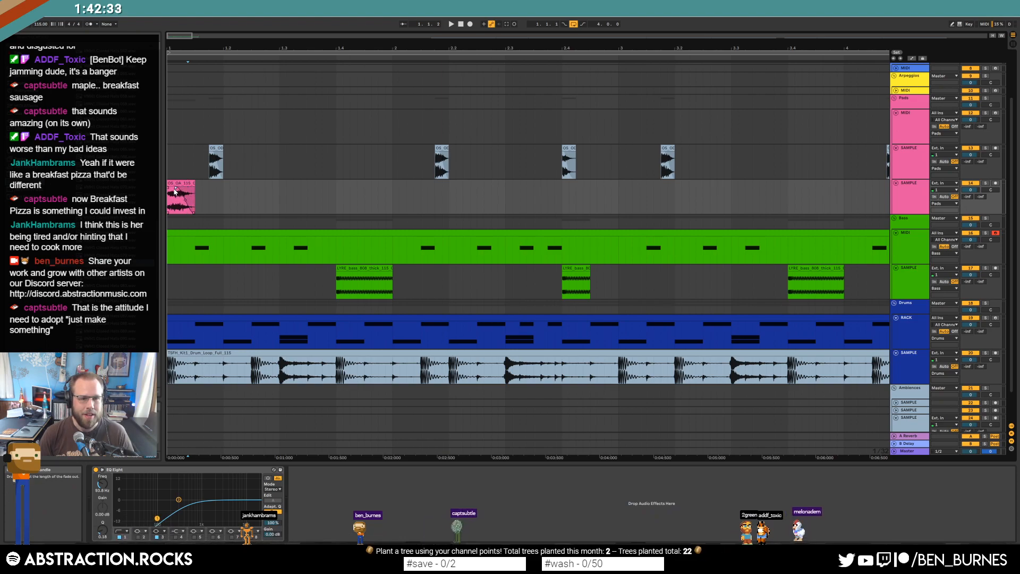
click(187, 184)
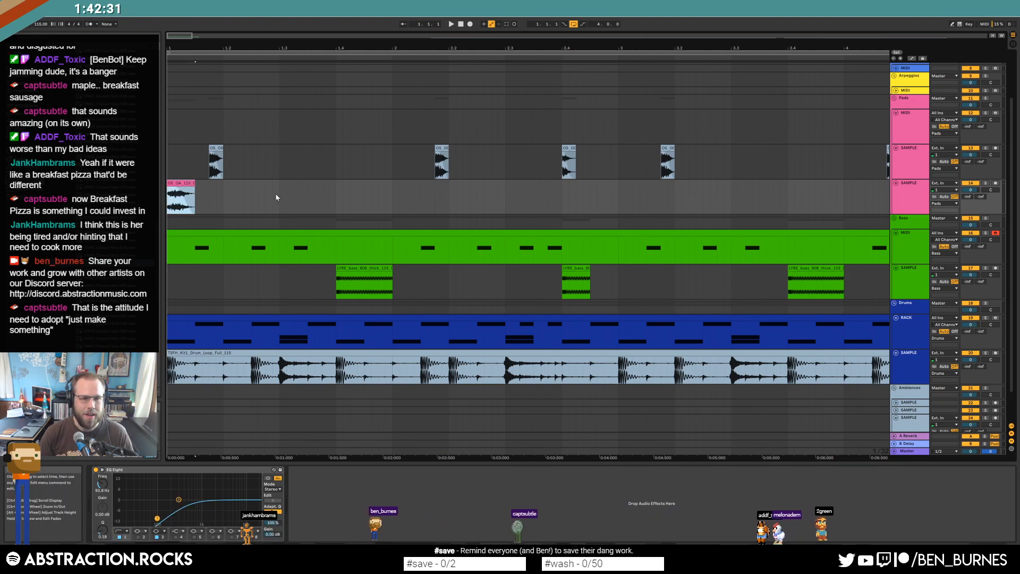
Repeat the half-beat Exhale Pad clip every two beats through the end of bar 4.
click(277, 196)
drag(393, 191, 168, 195)
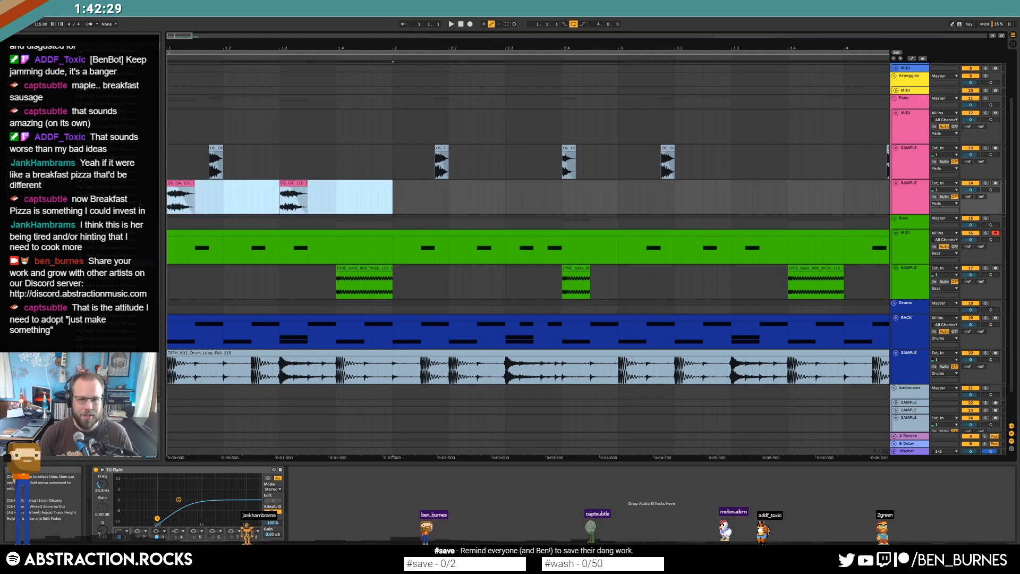
key(ctrl+d)
key(ctrl+d)
key(ctrl+d)
drag(199, 38, 198, 37)
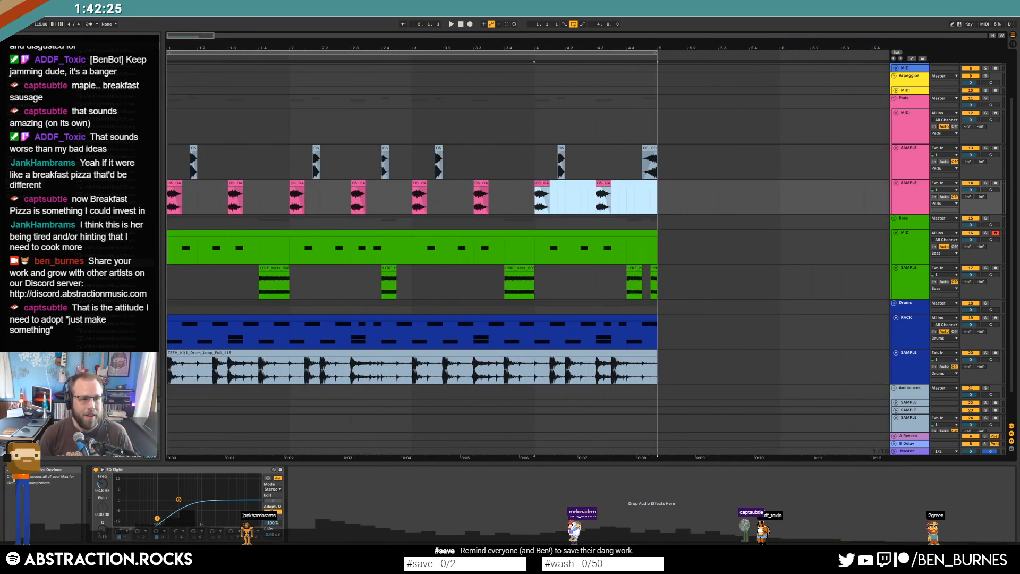
Add ValhallaDelay to the Exhale Pad track with a tempo-synced dotted 1/2 delay and audition it.
click(23, 97)
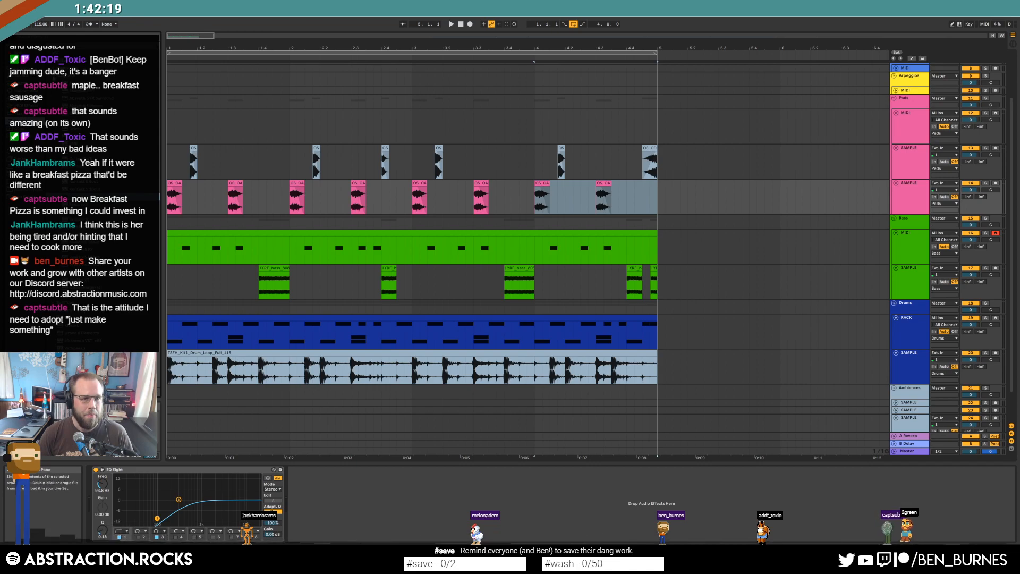
click(54, 92)
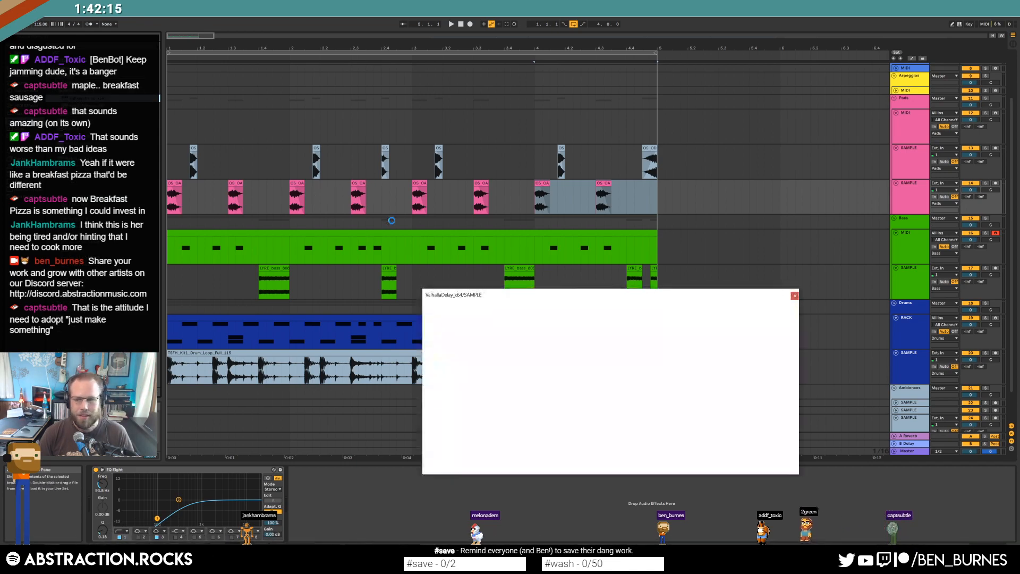
drag(564, 304, 459, 301)
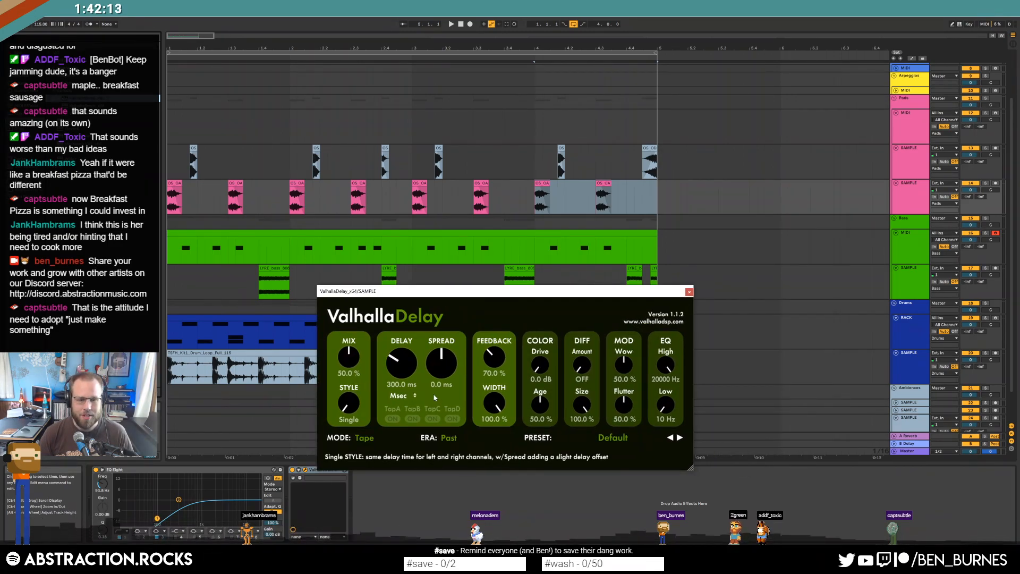
click(403, 396)
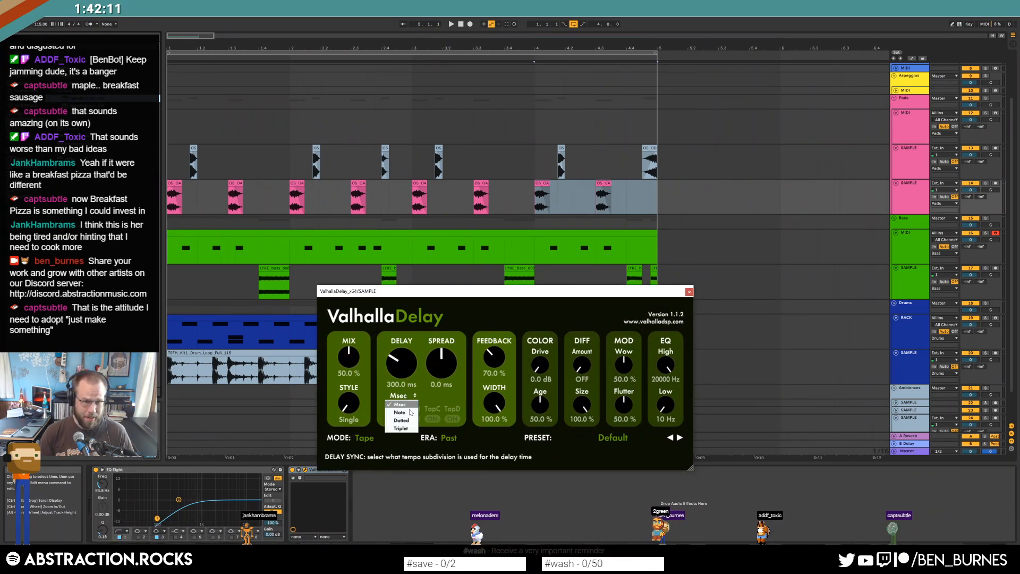
click(400, 412)
drag(399, 374, 405, 340)
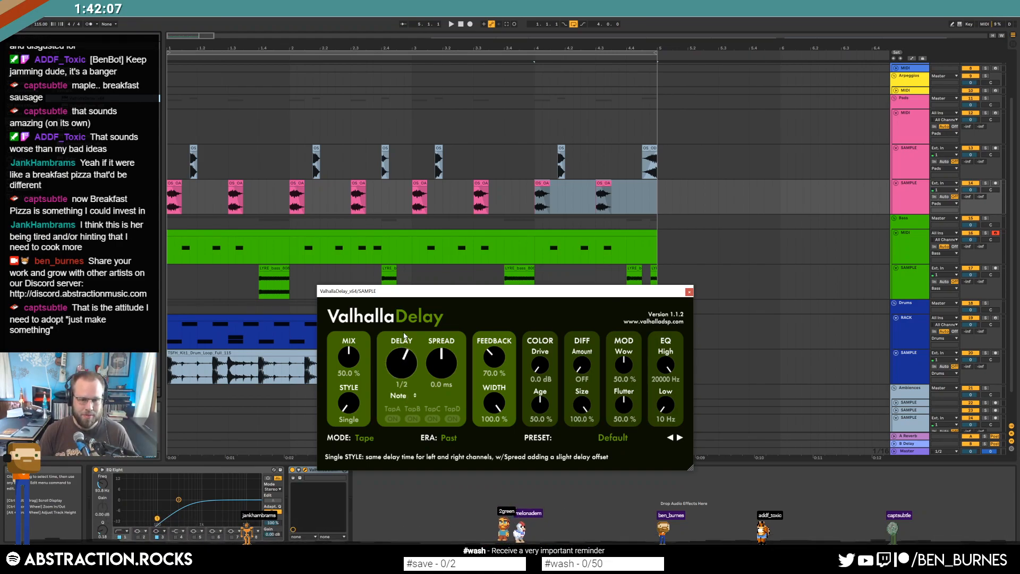
click(403, 395)
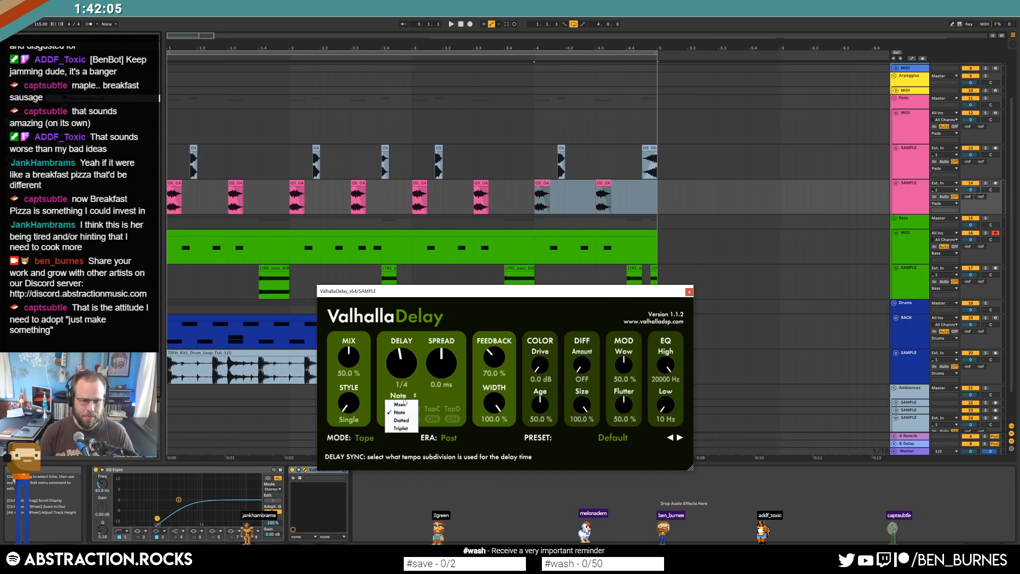
click(403, 420)
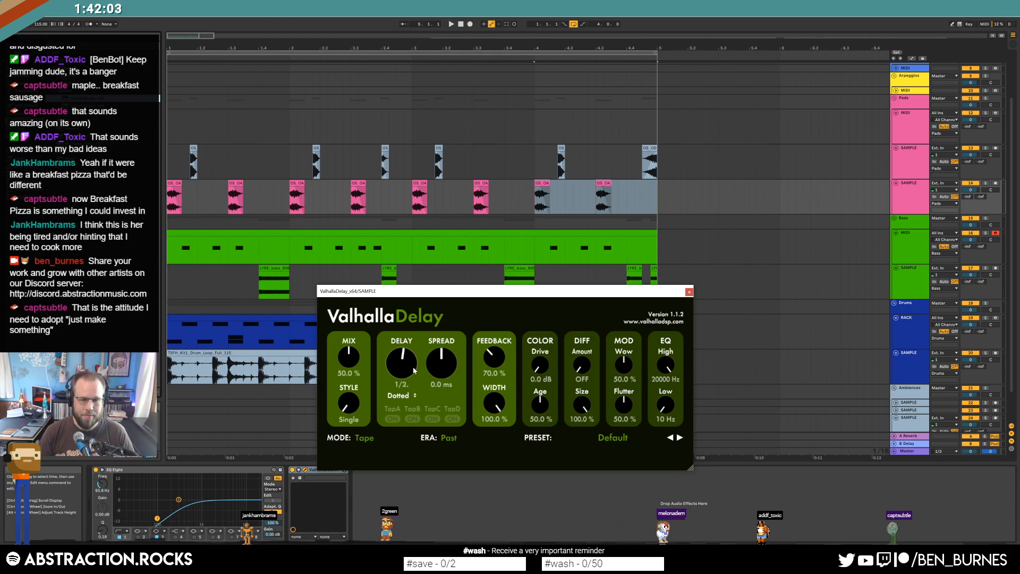
key(space)
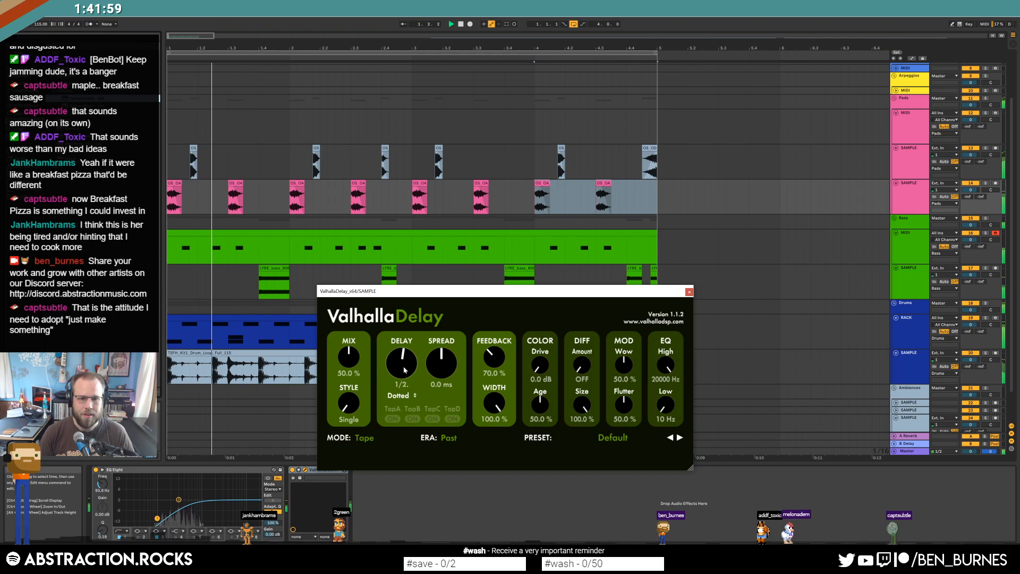
Shorten the ValhallaDelay time to a dotted 1/8 and audition the loop.
click(405, 396)
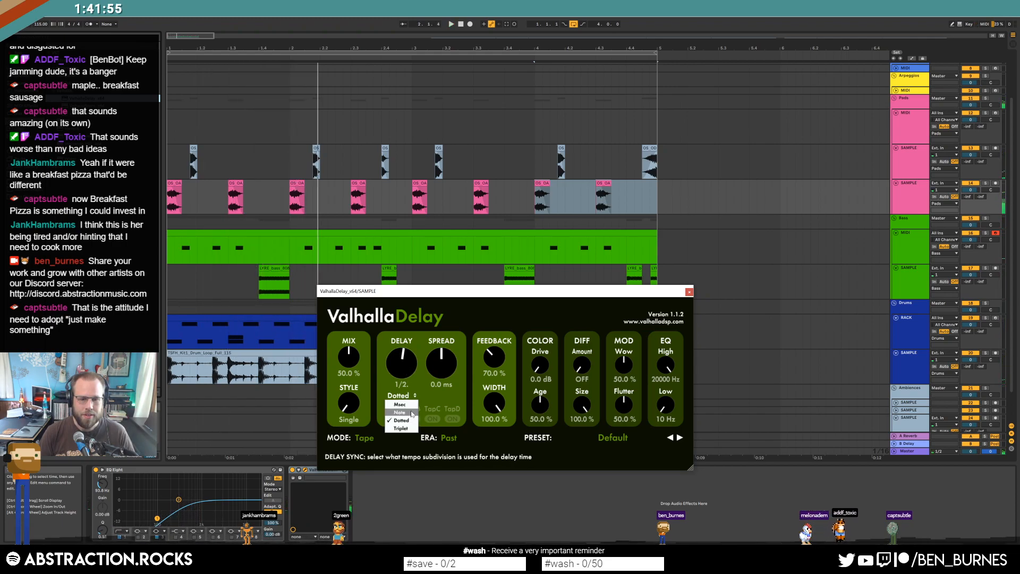
click(409, 412)
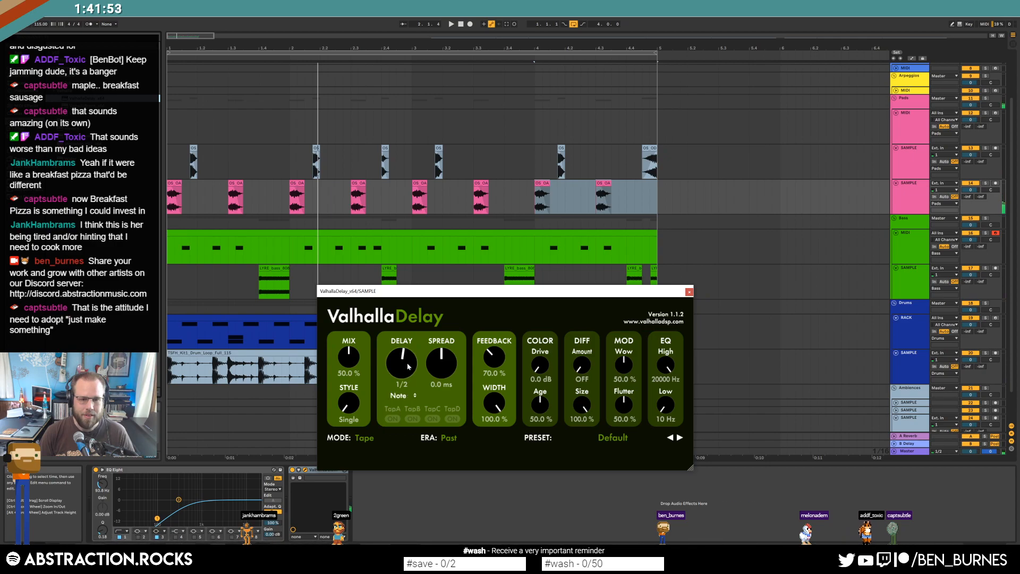
click(402, 396)
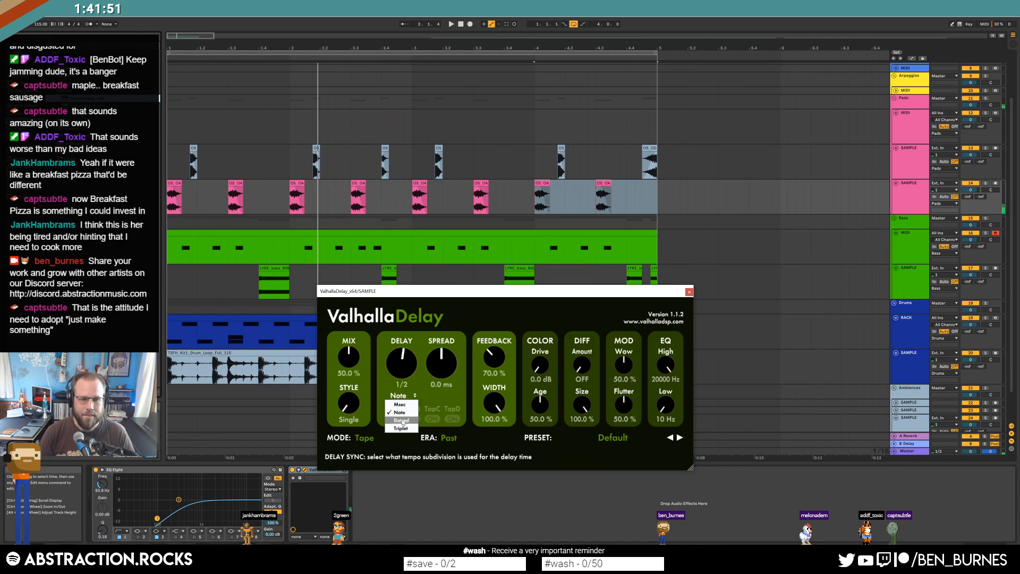
click(402, 421)
key(space)
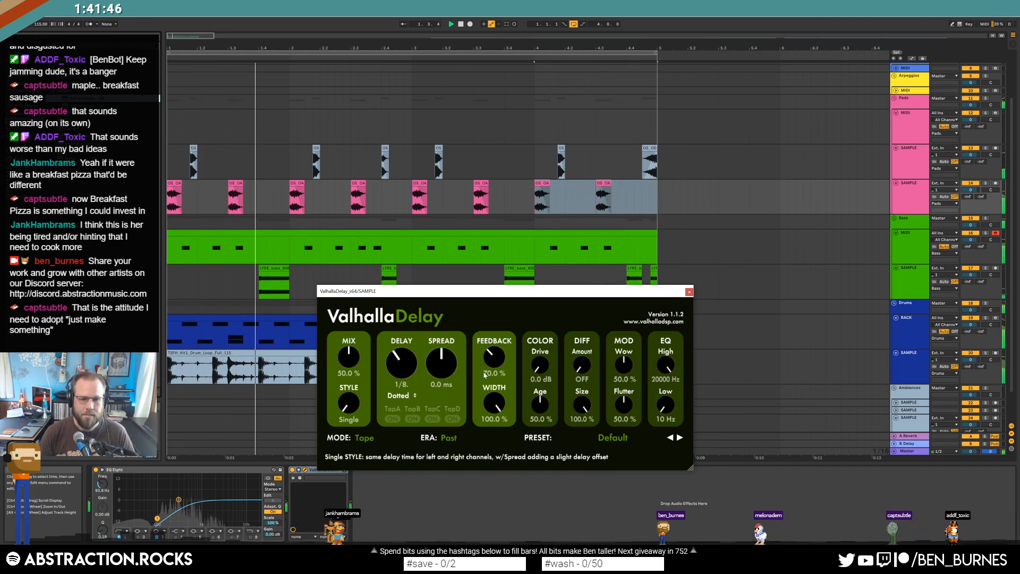
Close the delay window, trim the first Exhale Pad clip to a quarter beat with a curved fade-out, and audition it.
click(175, 184)
mouse_move(179, 36)
mouse_down()
mouse_move(175, 47)
mouse_move(167, 38)
mouse_up()
key(space)
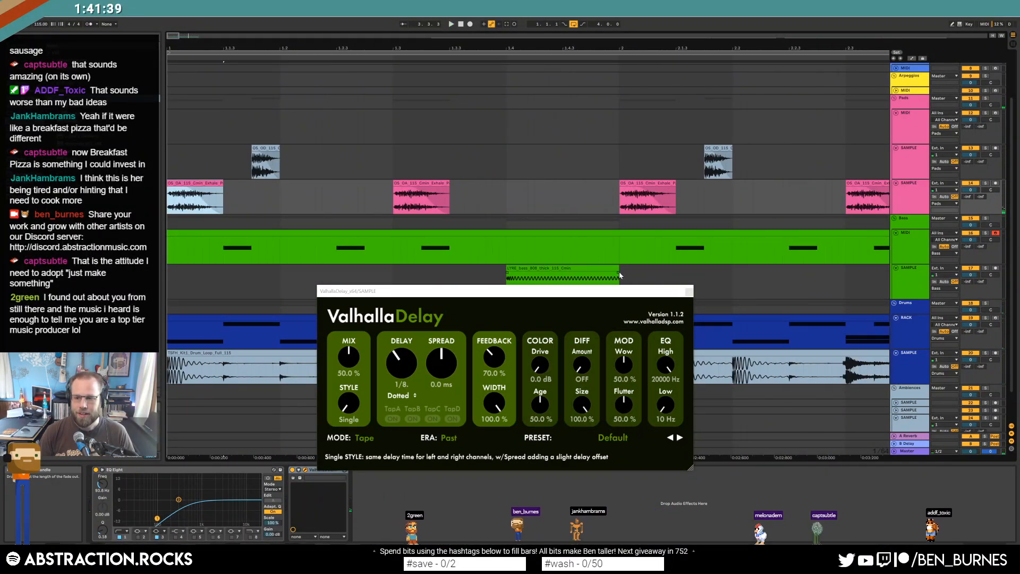
click(689, 292)
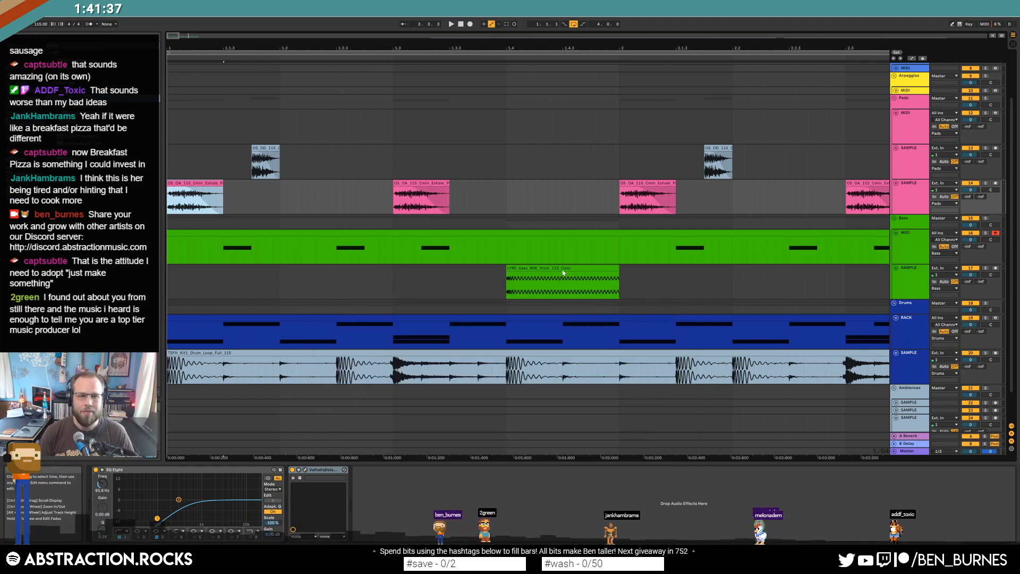
click(216, 199)
mouse_move(190, 192)
mouse_down()
mouse_move(218, 194)
mouse_move(192, 192)
mouse_up()
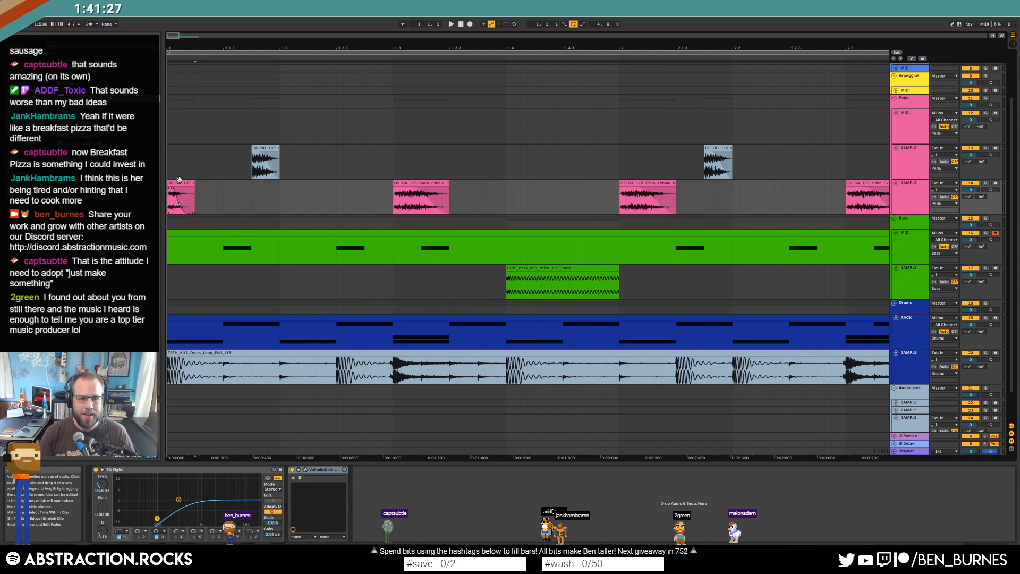
click(181, 186)
key(space)
click(181, 202)
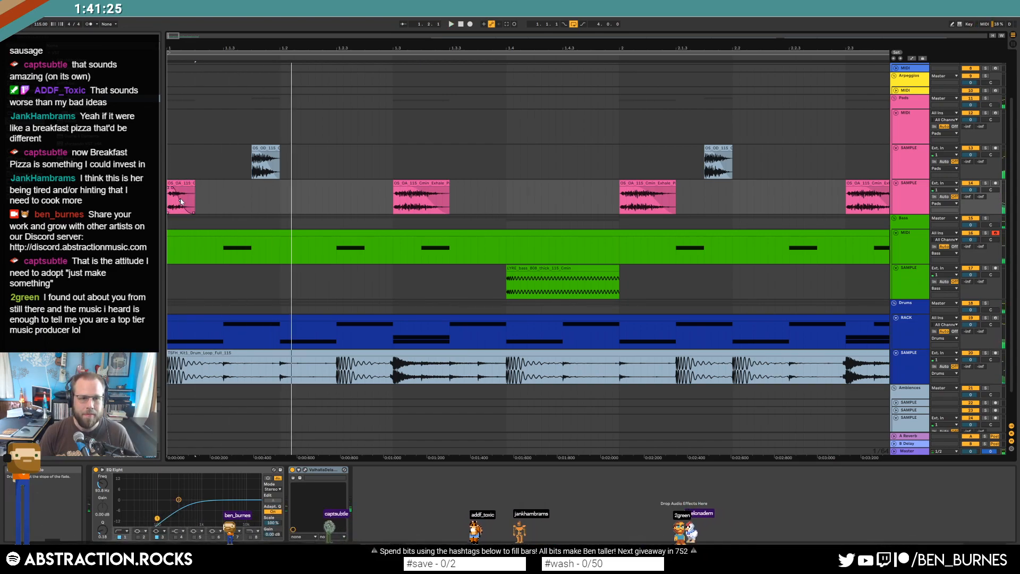
Copy the quarter-beat Exhale Pad clip to beat 3 of bar 1 and delete the leftover of the longer clip there.
click(190, 183)
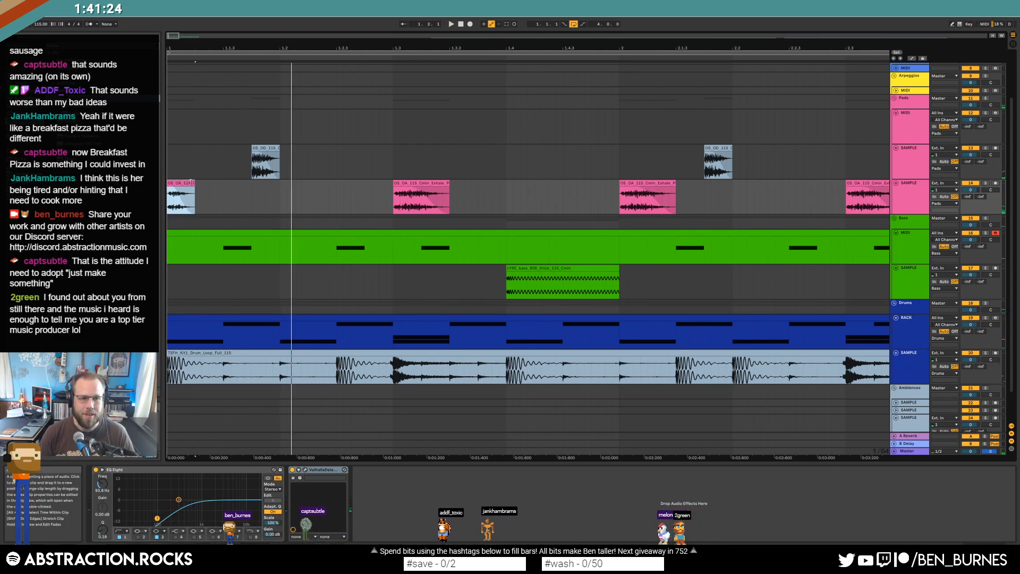
click(391, 199)
key(ctrl+v)
click(435, 184)
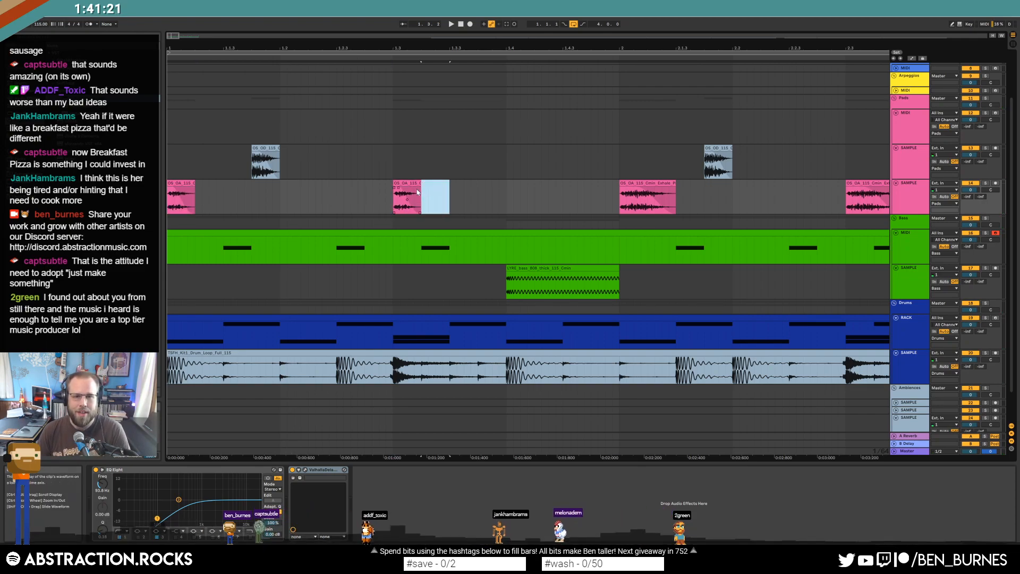
key(Delete)
click(412, 184)
Replace the longer Exhale Pad clips in bars 2 to 4 with duplicates of bar 1's two quarter-beat clips.
scroll(614, 197, down, 5)
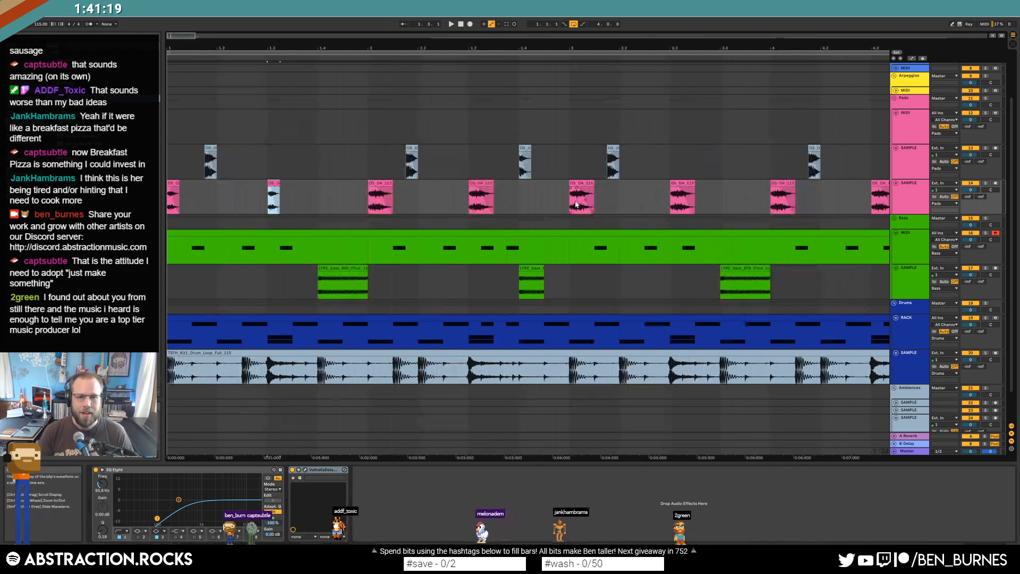
click(261, 185)
shift+click(481, 186)
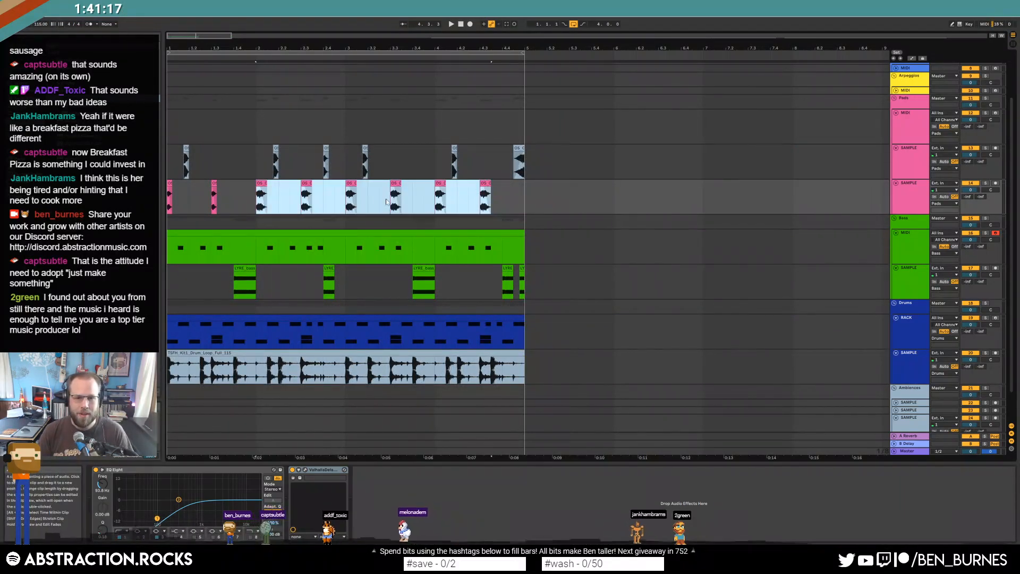
key(Delete)
drag(256, 201, 171, 202)
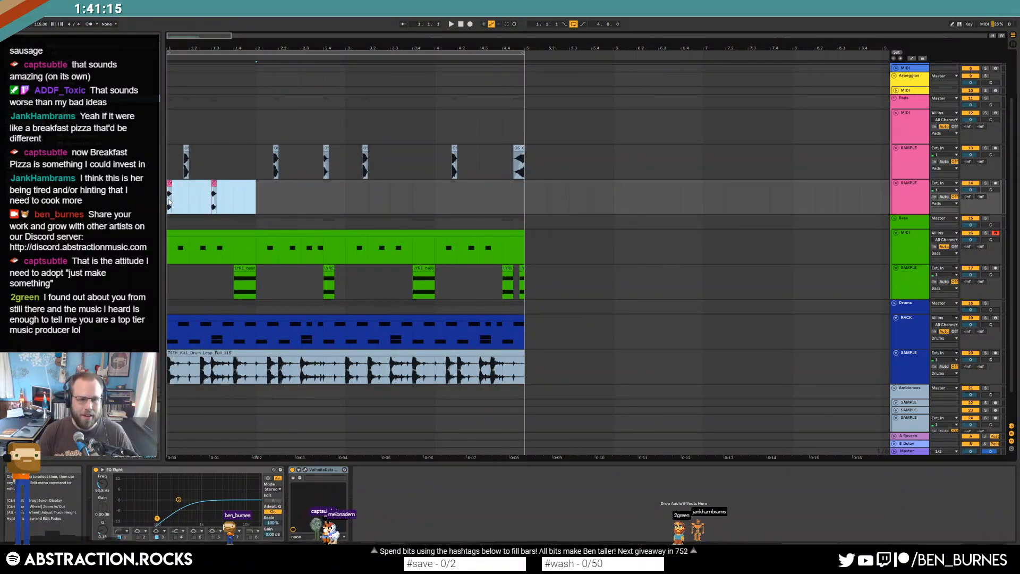
key(ctrl+d)
key(ctrl+d)
key(ctrl+d)
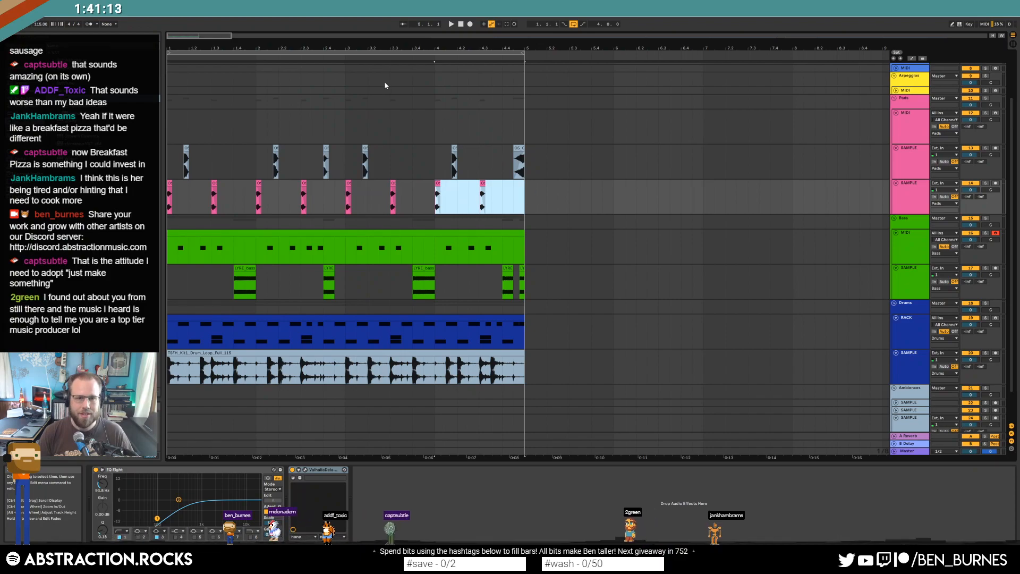
Play the loop from the start to check the quarter-beat Exhale Pad stabs with the delay.
click(460, 25)
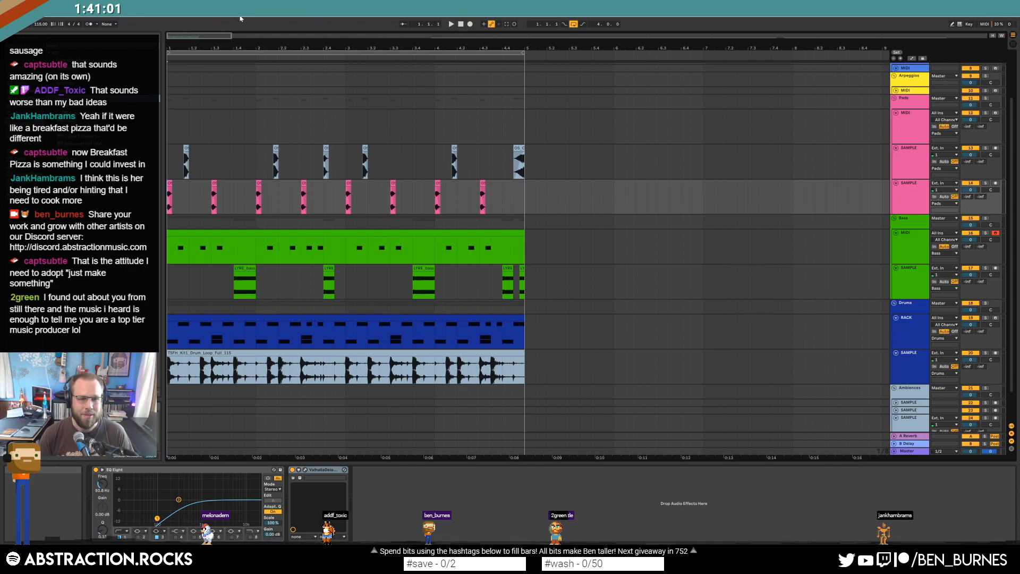
key(space)
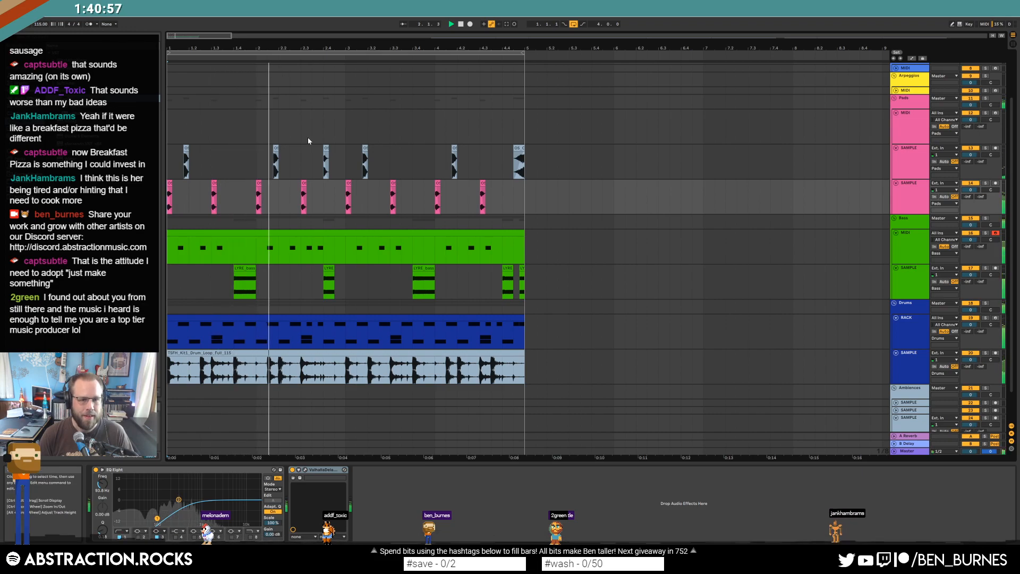
click(905, 197)
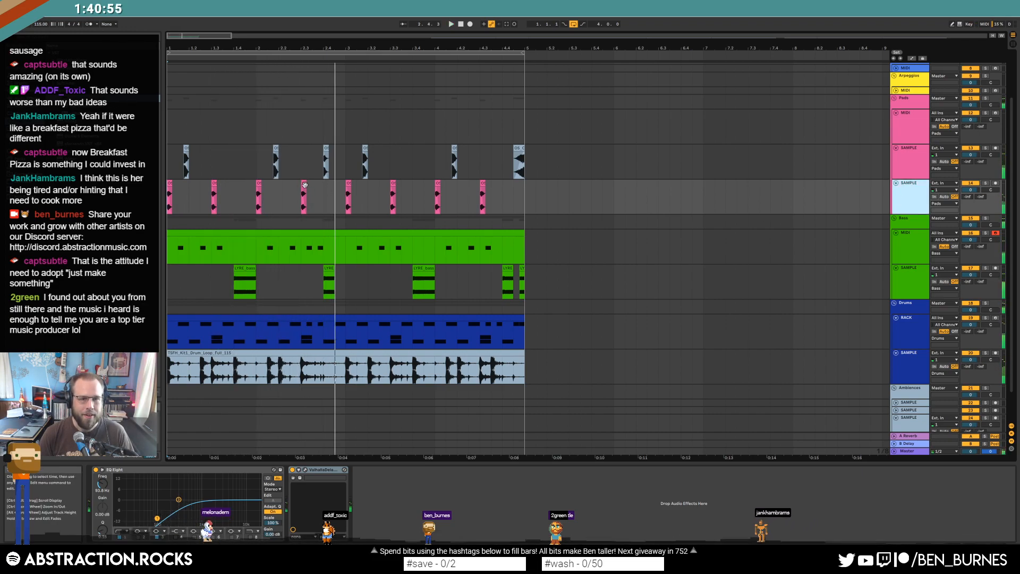
key(space)
Solo the Exhale Pad track, raise the last clip's Complex Pro Formants to about 75, and lower its Envelope.
double_click(304, 197)
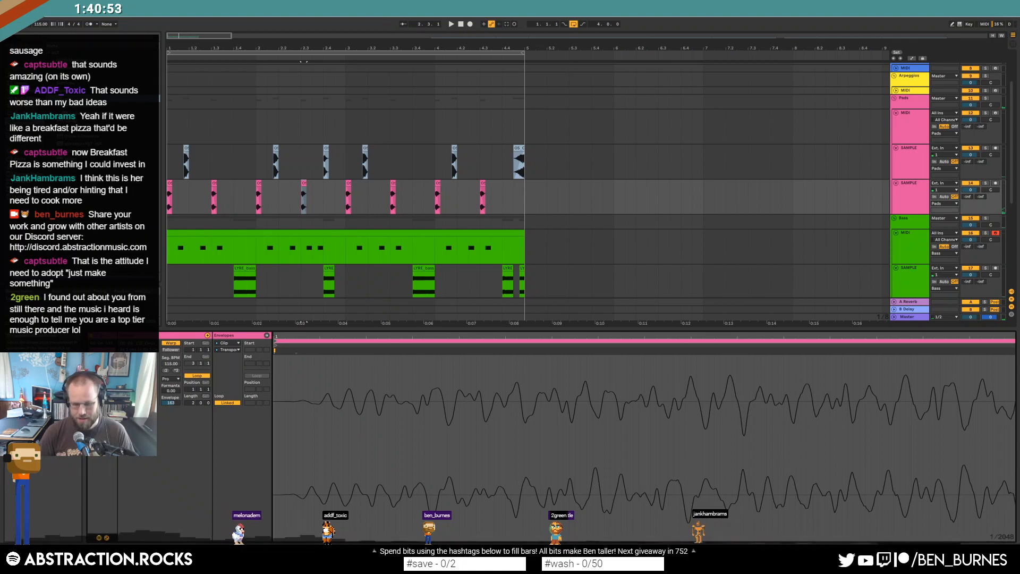
key(space)
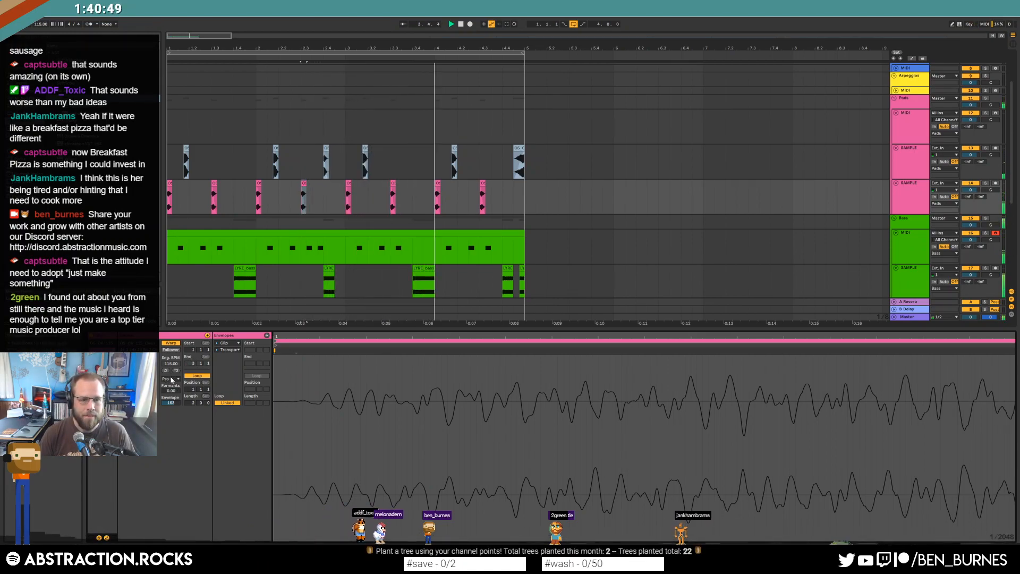
key(space)
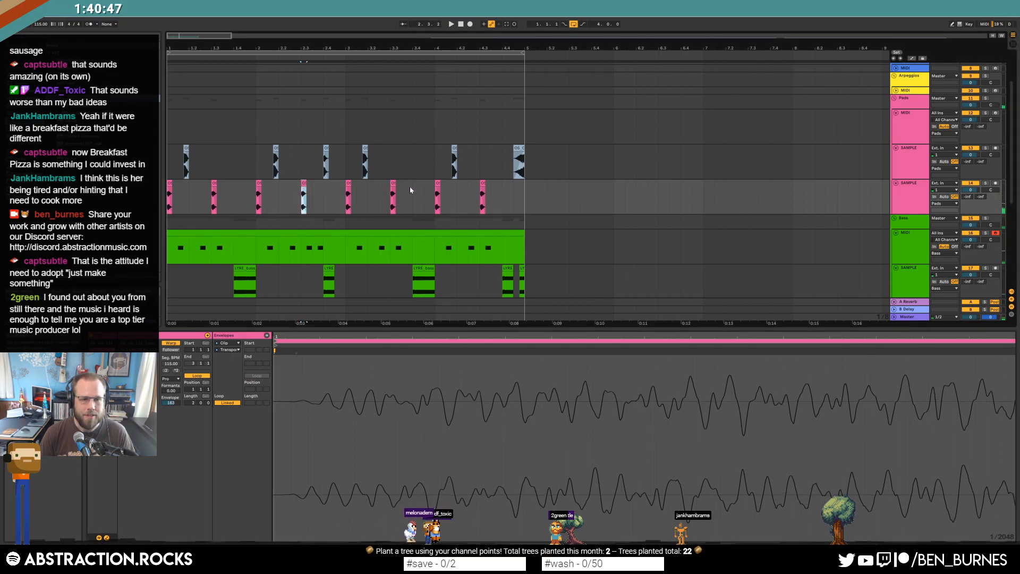
click(986, 183)
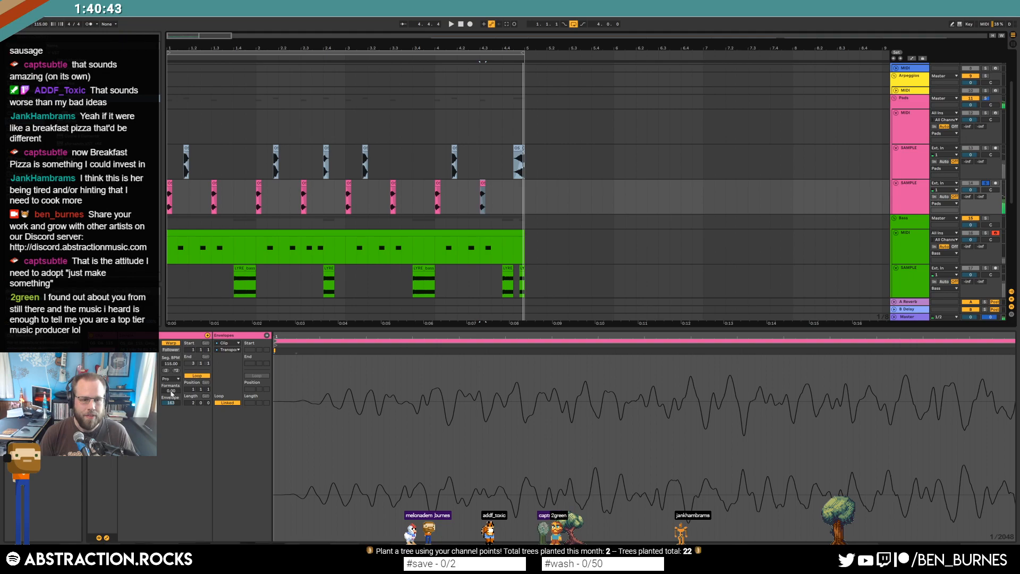
drag(170, 390, 171, 338)
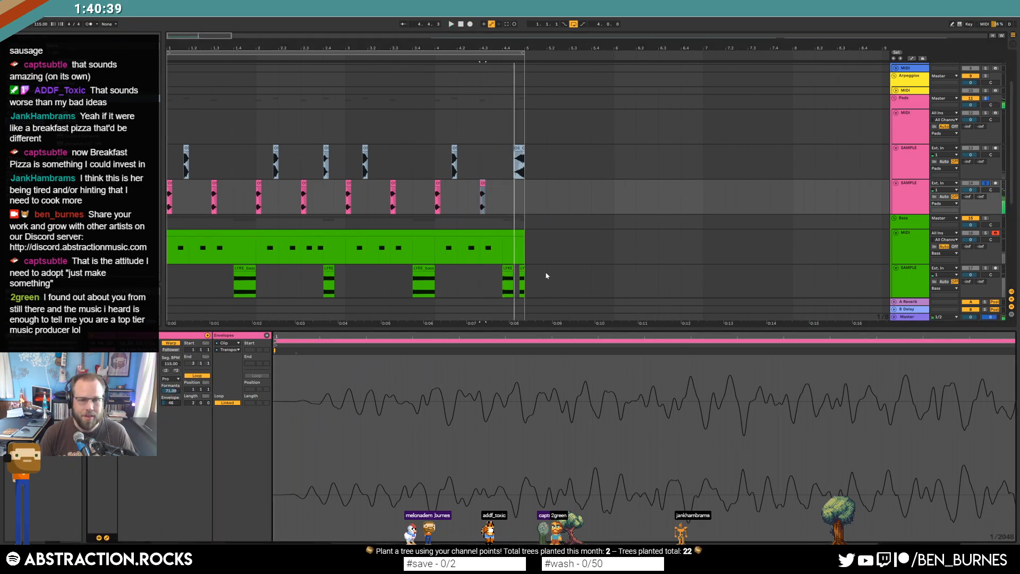
Stop playback, turn off the solo on the Exhale Pad track, and return to the start of the arrangement.
key(space)
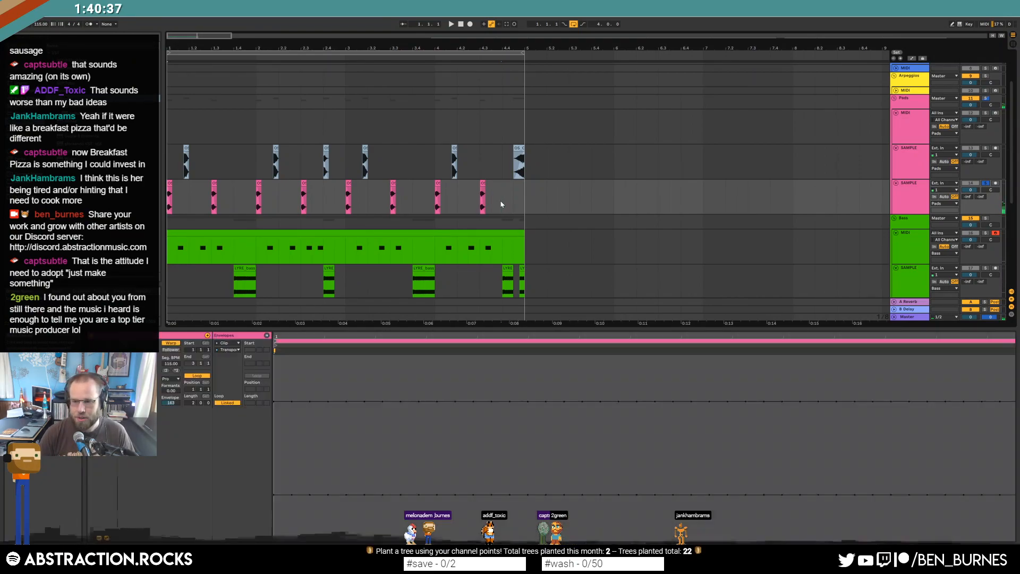
key(shift+Tab)
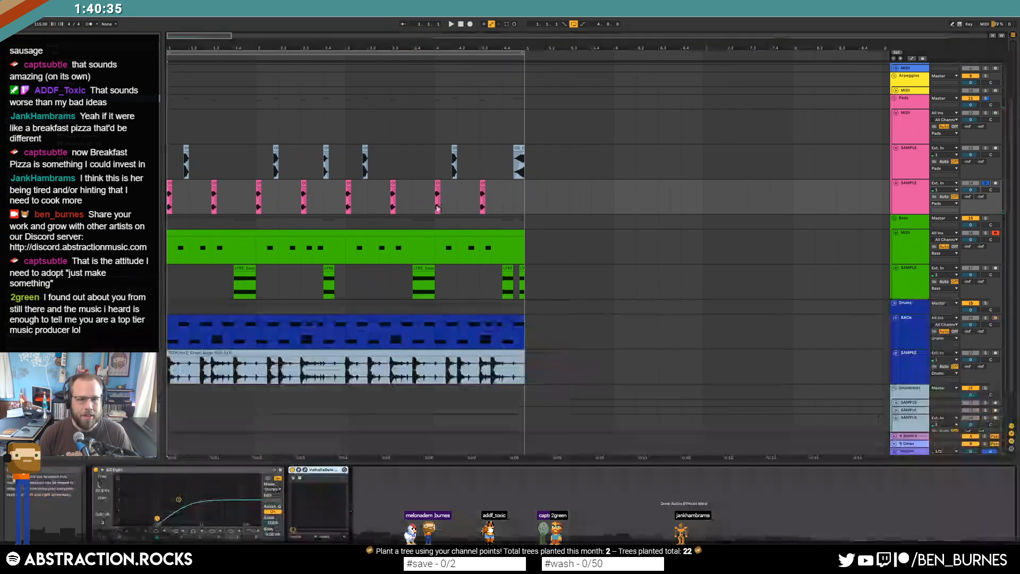
click(482, 181)
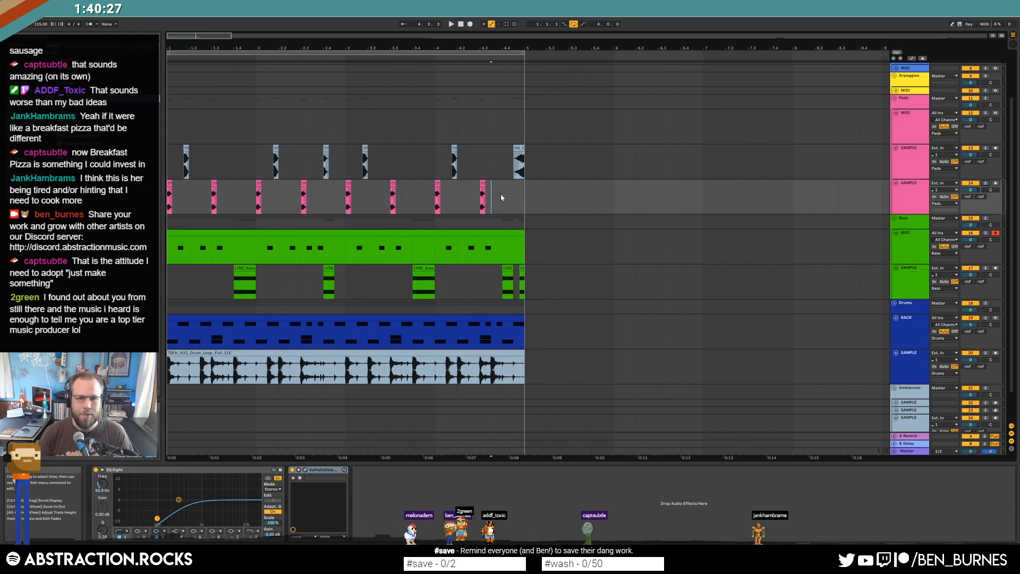
click(499, 199)
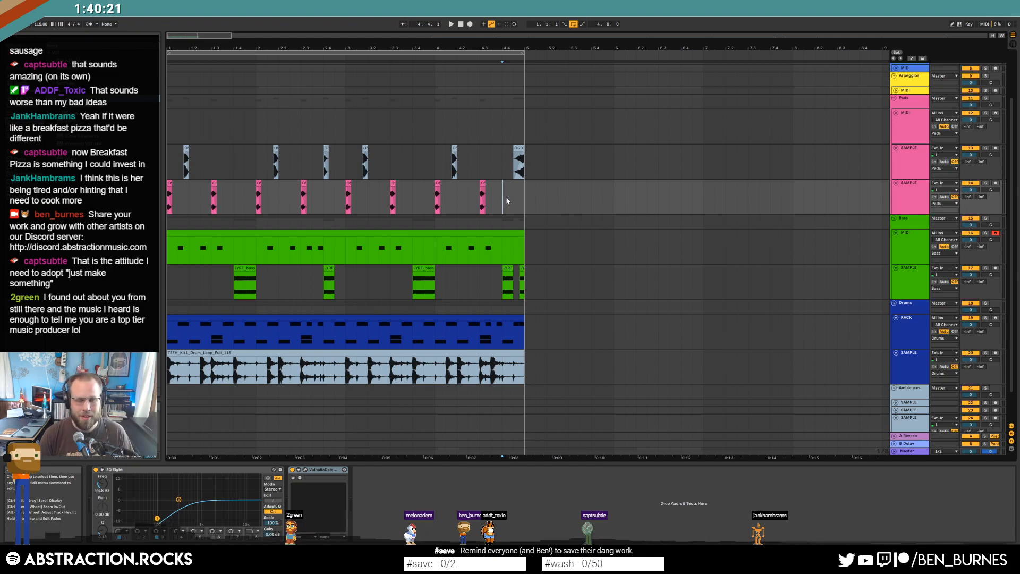
key(Home)
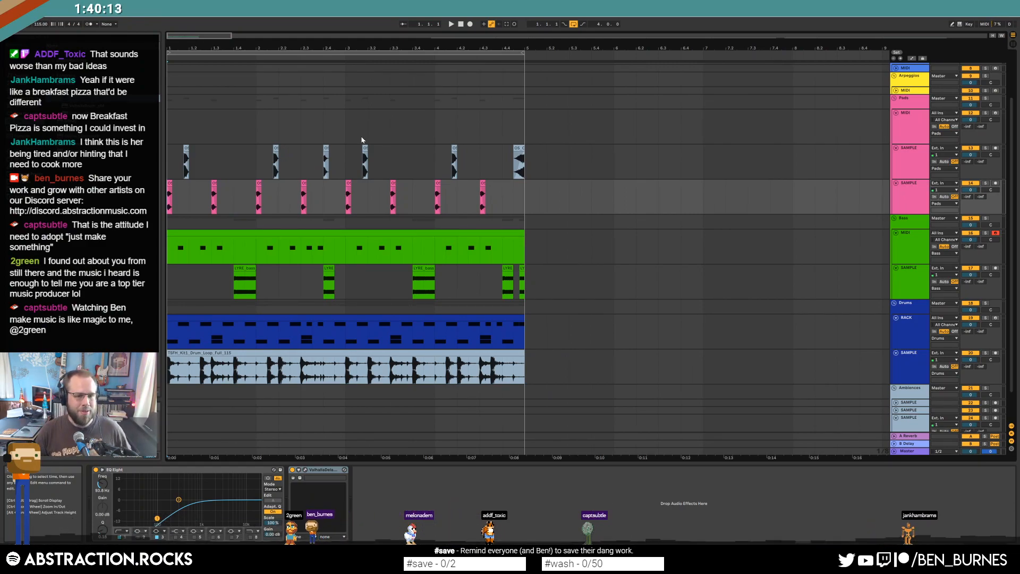
Assign the pink track color to all clips on the upper SAMPLE track in the Pads group.
right_click(903, 164)
click(934, 299)
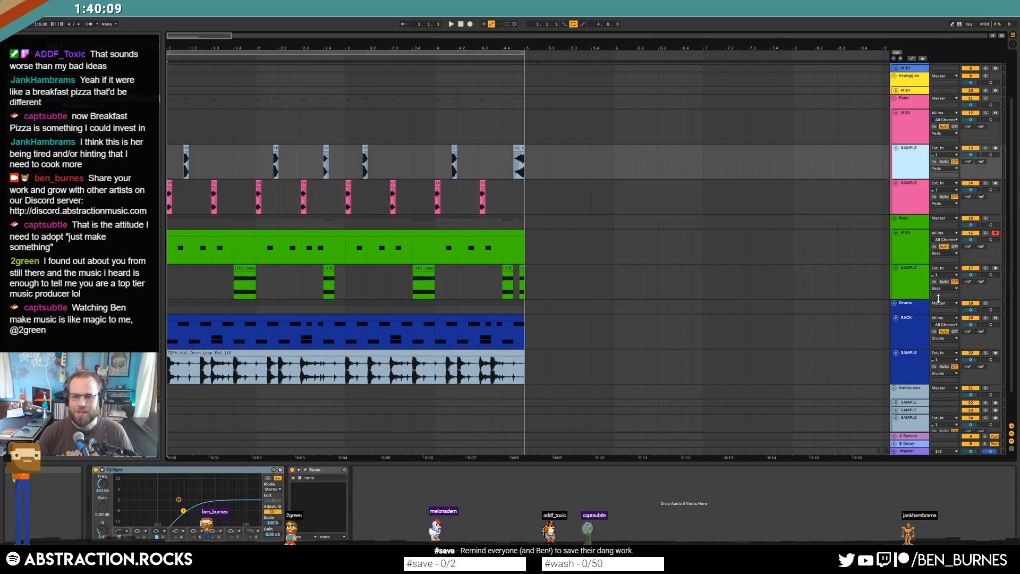
click(540, 210)
key(Home)
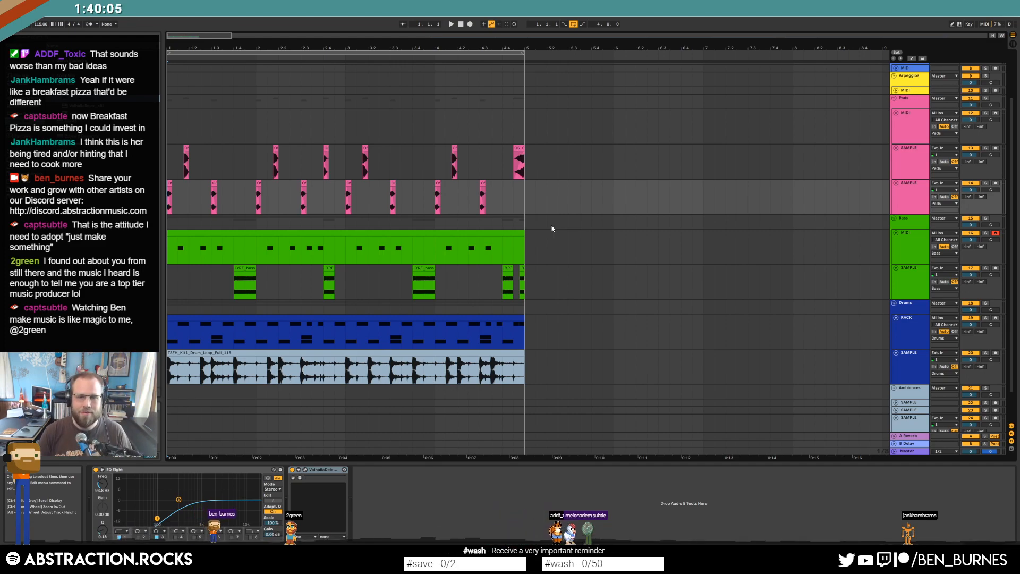
Delete the empty MIDI track in the Pads group and assign the Drums SAMPLE track's color to its drum loop clip.
click(895, 132)
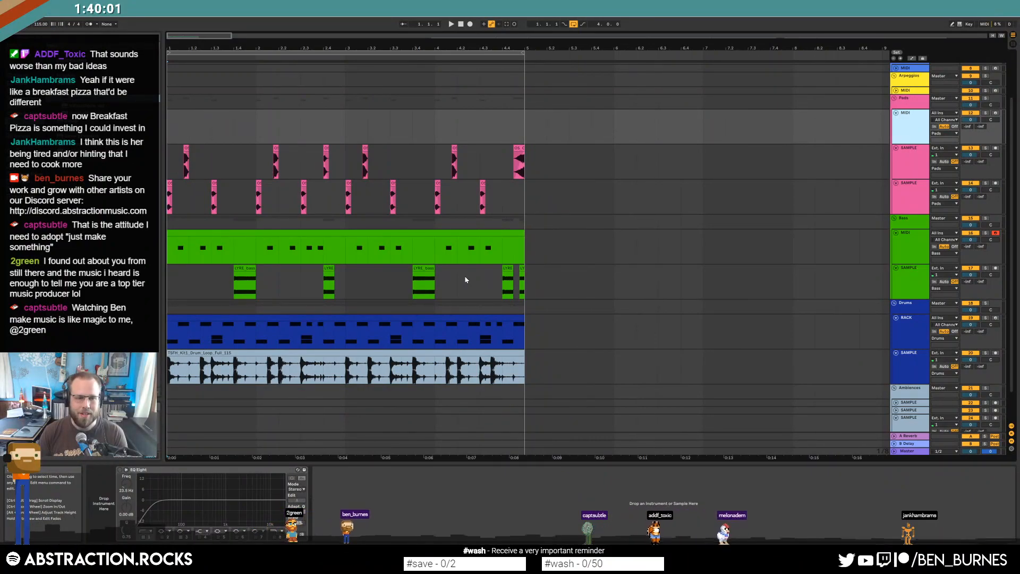
key(Delete)
scroll(335, 159, up, 2)
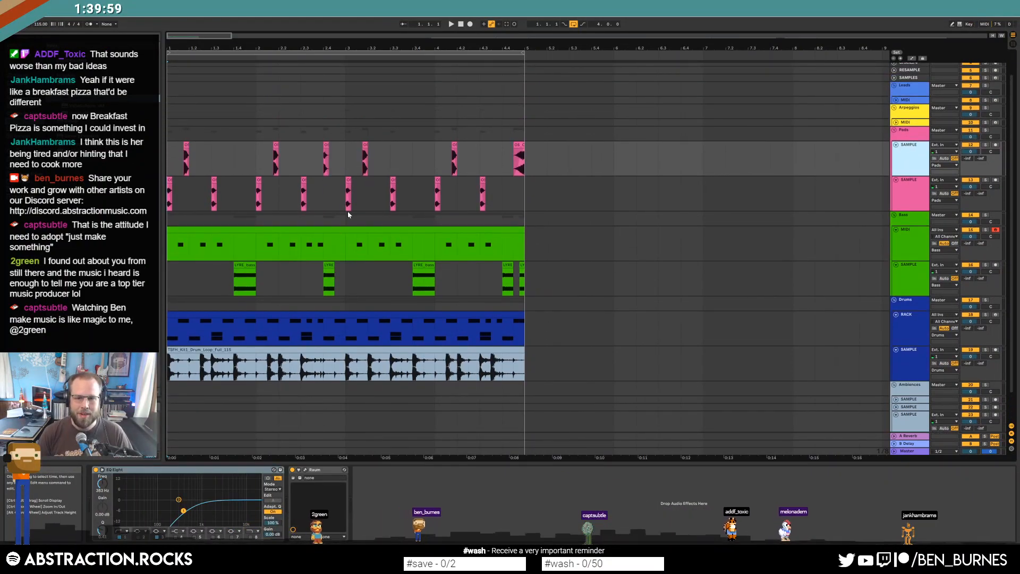
right_click(906, 365)
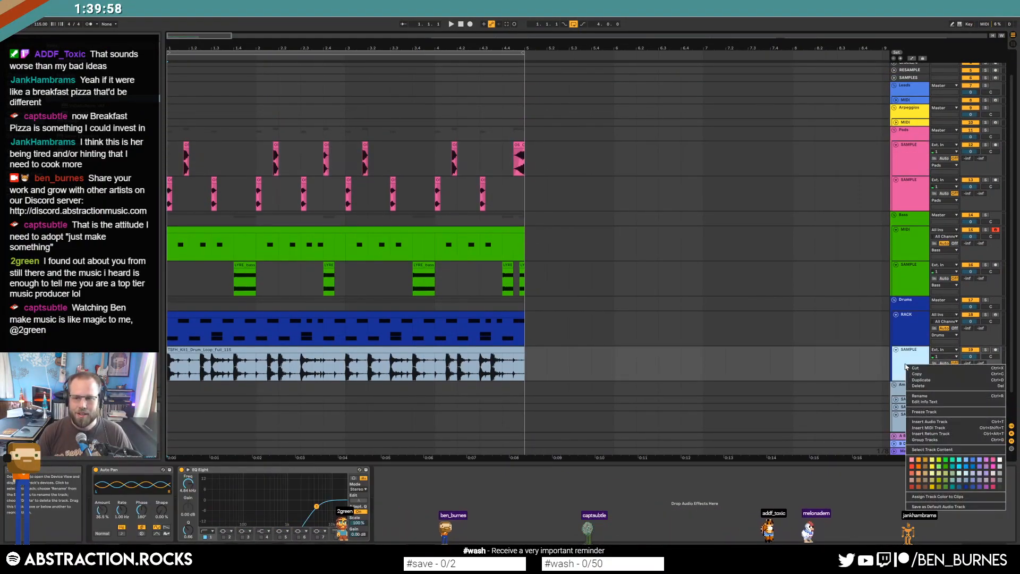
click(951, 497)
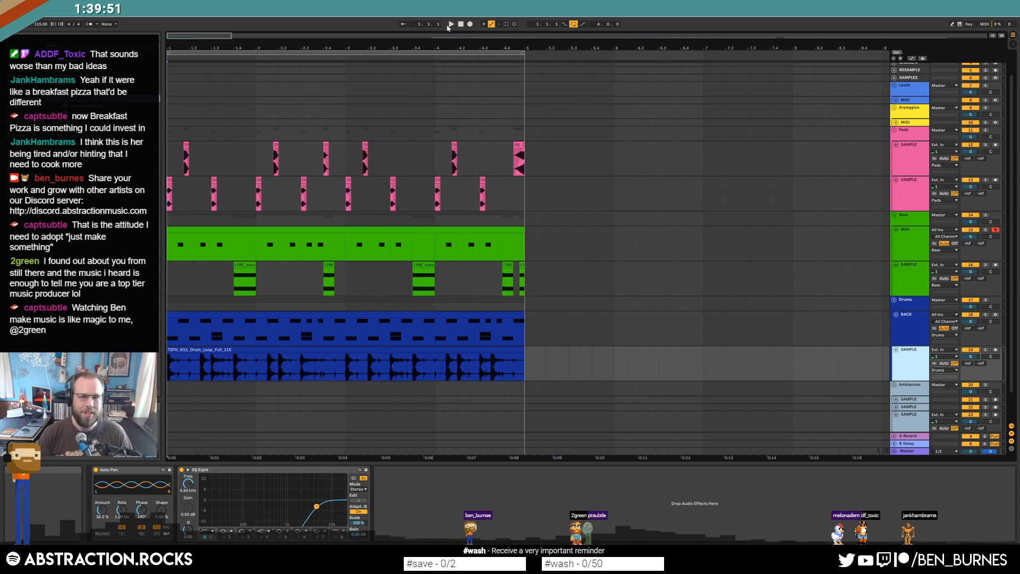
Play the full loop from the start to check the pads, bass and drums together.
click(450, 25)
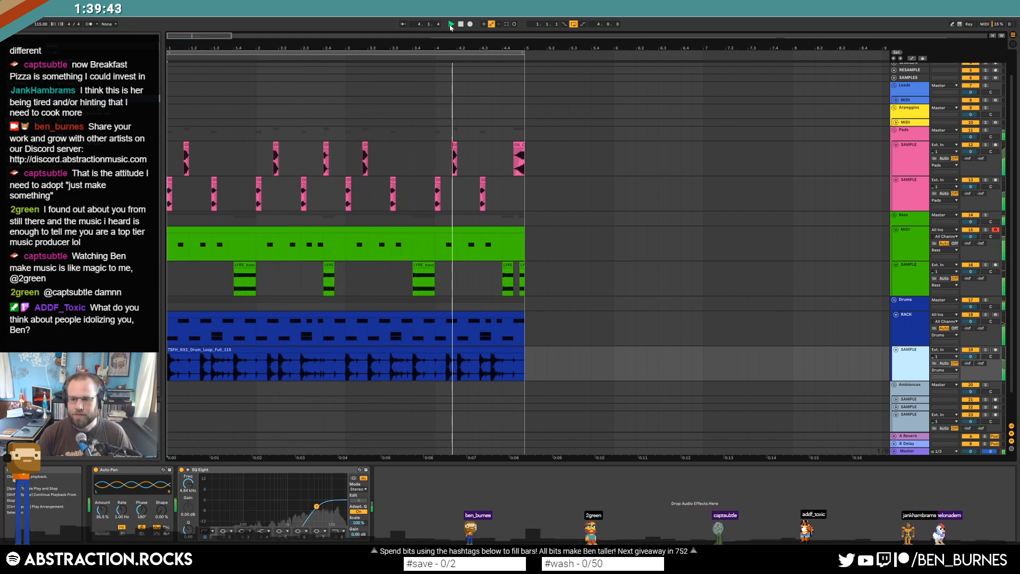
click(462, 25)
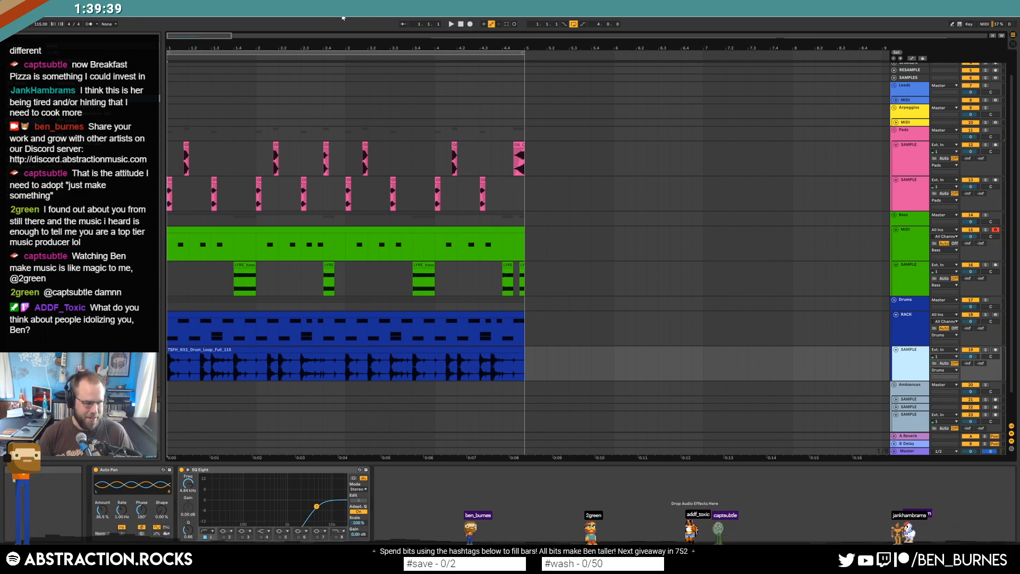
click(452, 26)
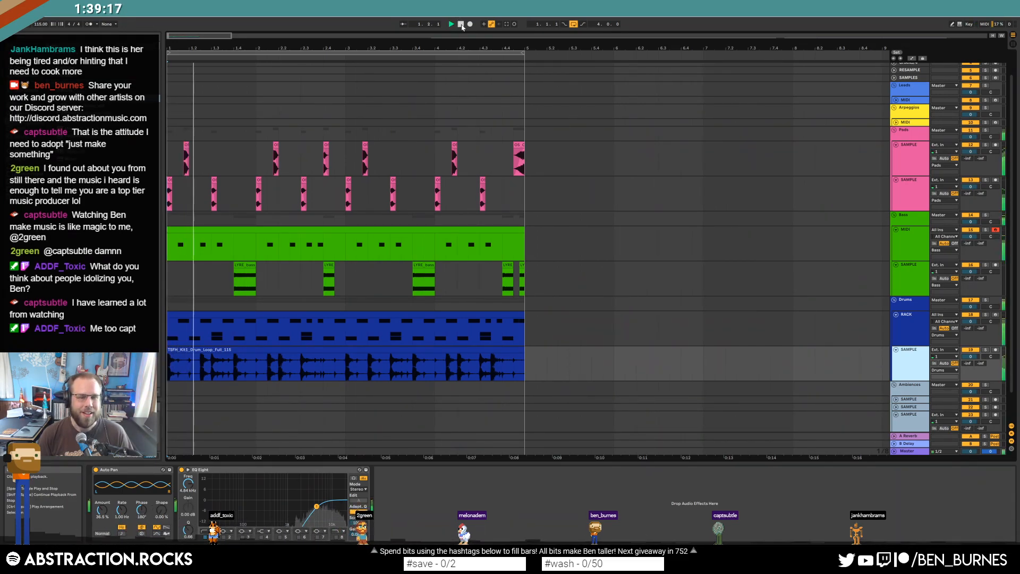
Move the birds FX loop clip on the Ambiences SAMPLE track earlier, to bar 27.
scroll(402, 195, down, 5)
scroll(614, 321, down, 2)
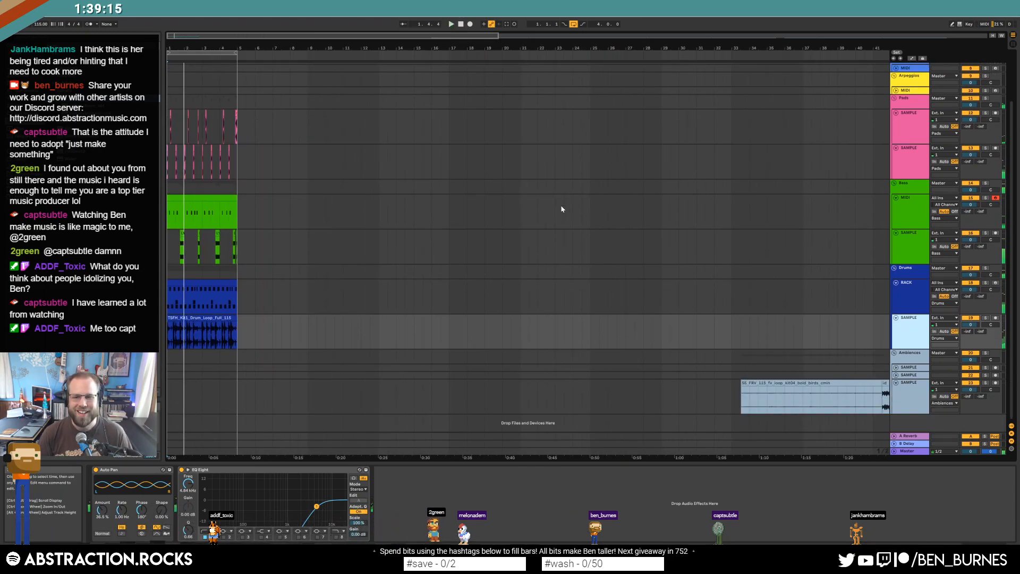
scroll(606, 381, right, 6)
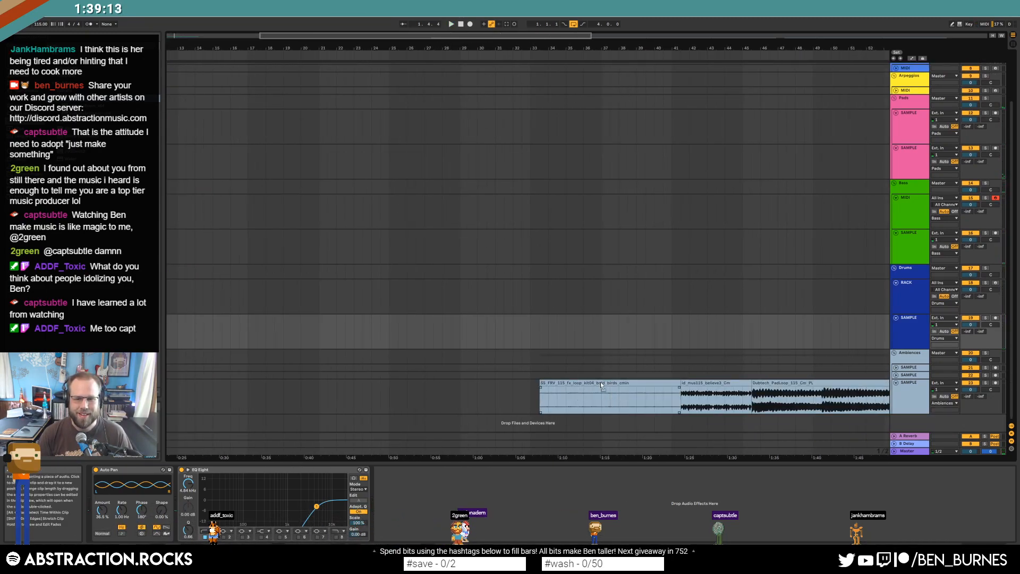
drag(605, 382, 491, 382)
Copy the first four bars of the birds FX loop to bar 1 on the same track and play the loop.
drag(426, 402, 495, 393)
drag(172, 36, 154, 39)
key(ctrl+c)
click(169, 396)
key(ctrl+v)
key(space)
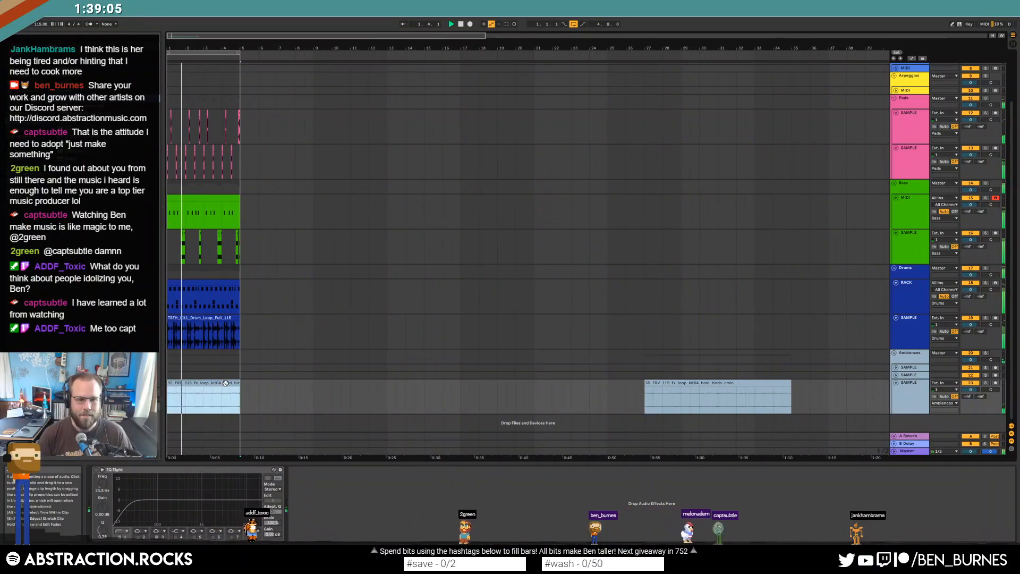
Turn on Warp for the copied birds FX clip and loop its first two bars.
double_click(226, 383)
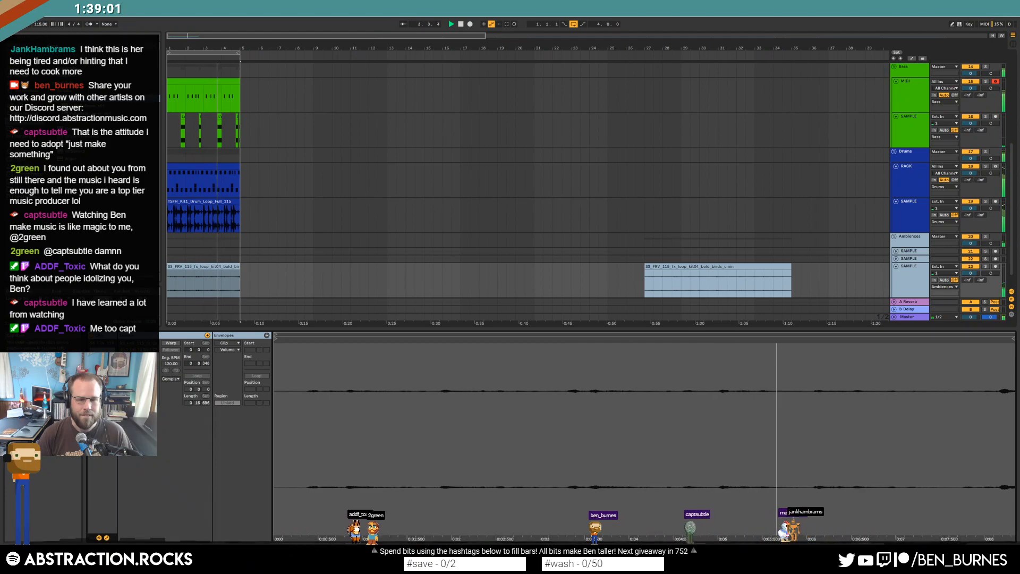
drag(203, 289, 167, 289)
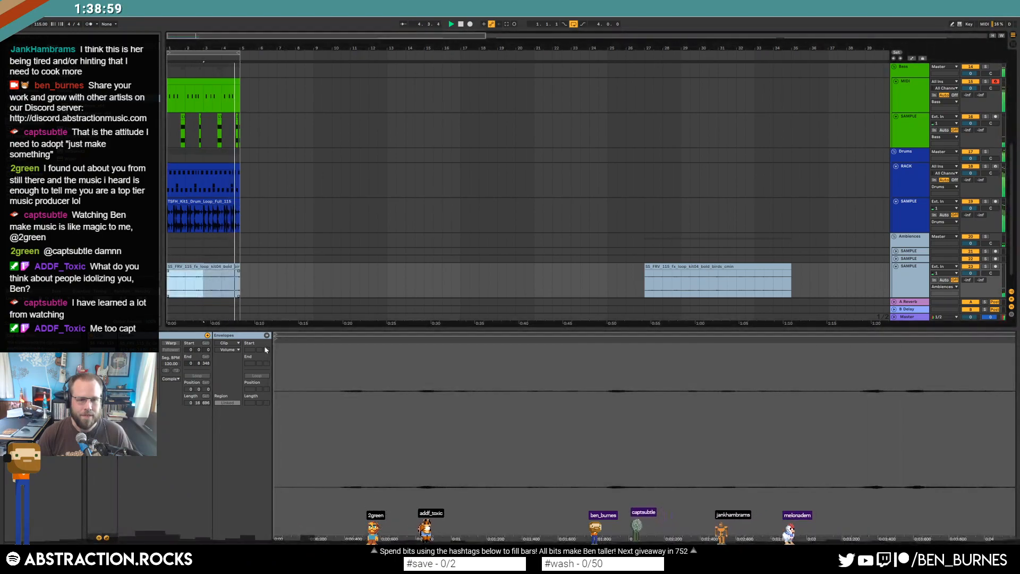
click(171, 343)
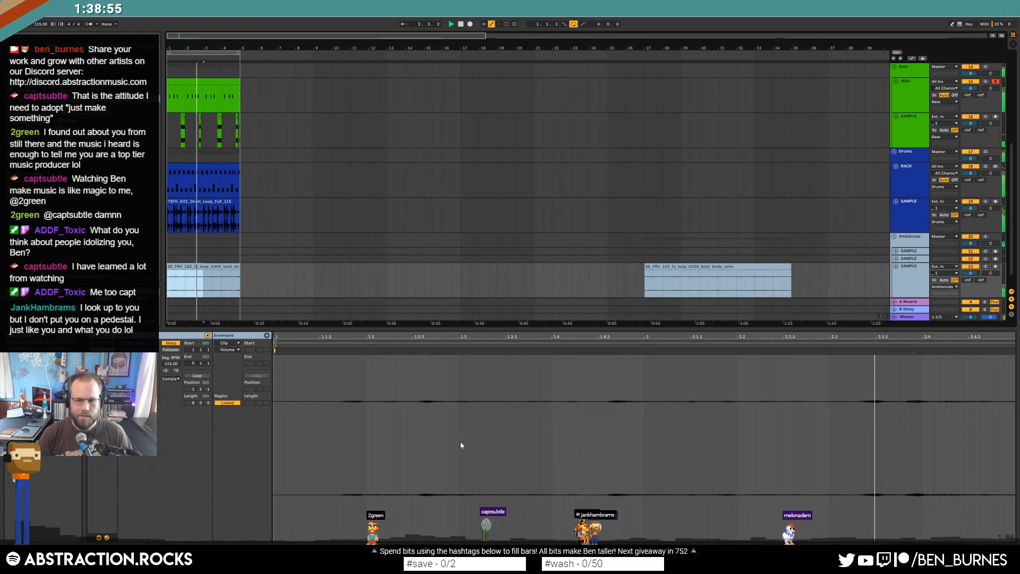
scroll(462, 446, down, 3)
drag(603, 414, 276, 415)
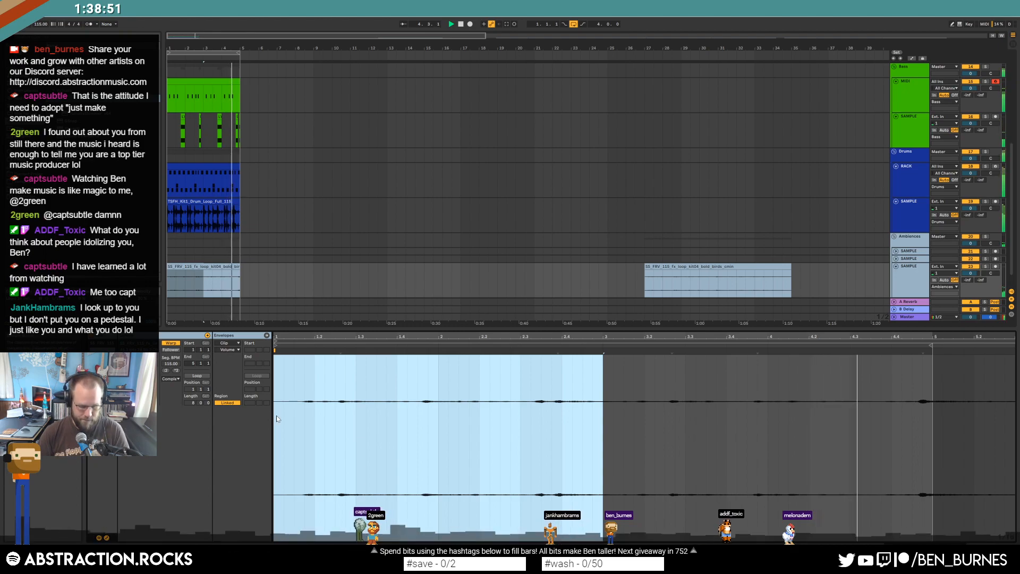
key(ctrl+l)
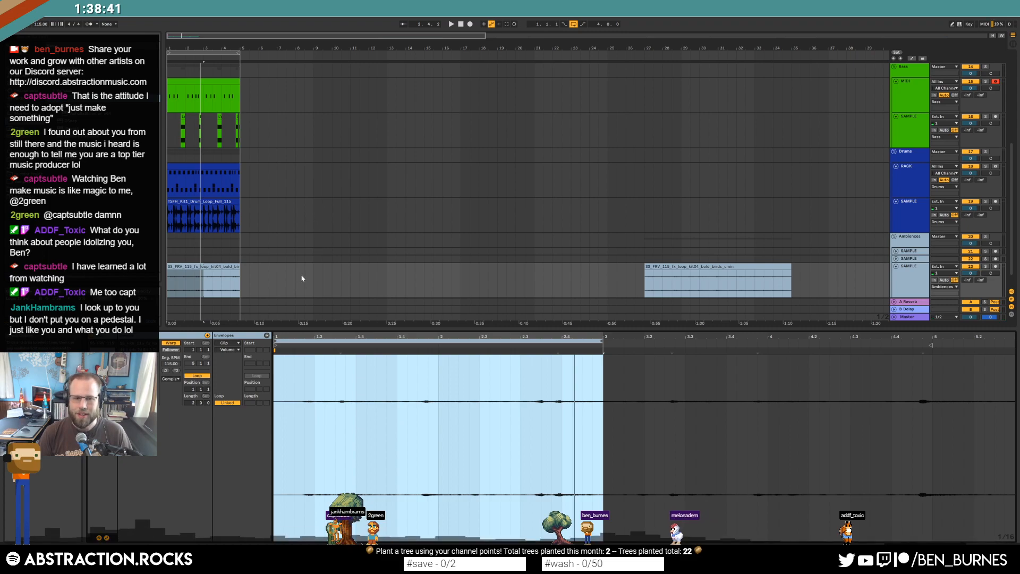
Delete the original birds FX loop clip at bar 27.
click(208, 265)
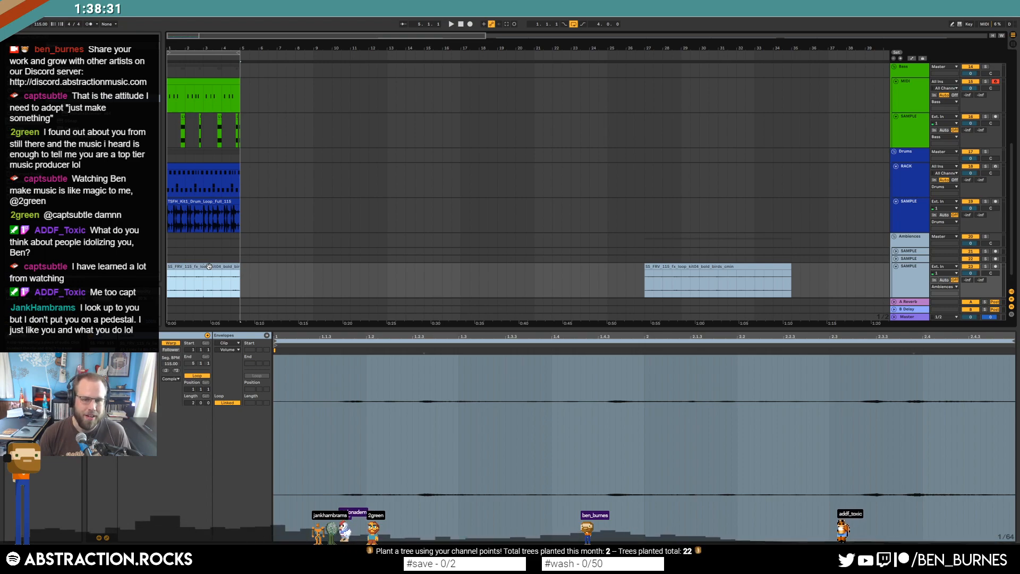
click(731, 266)
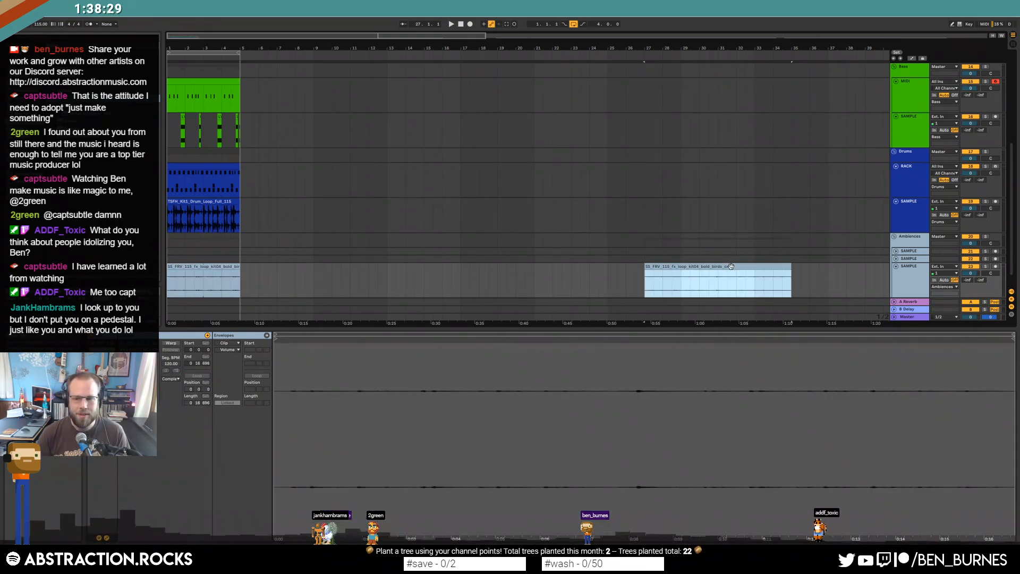
key(Delete)
Move the believe3_Cm clip to bar 27 on the Ambiences SAMPLE track and audition it from its start.
drag(620, 48, 620, 35)
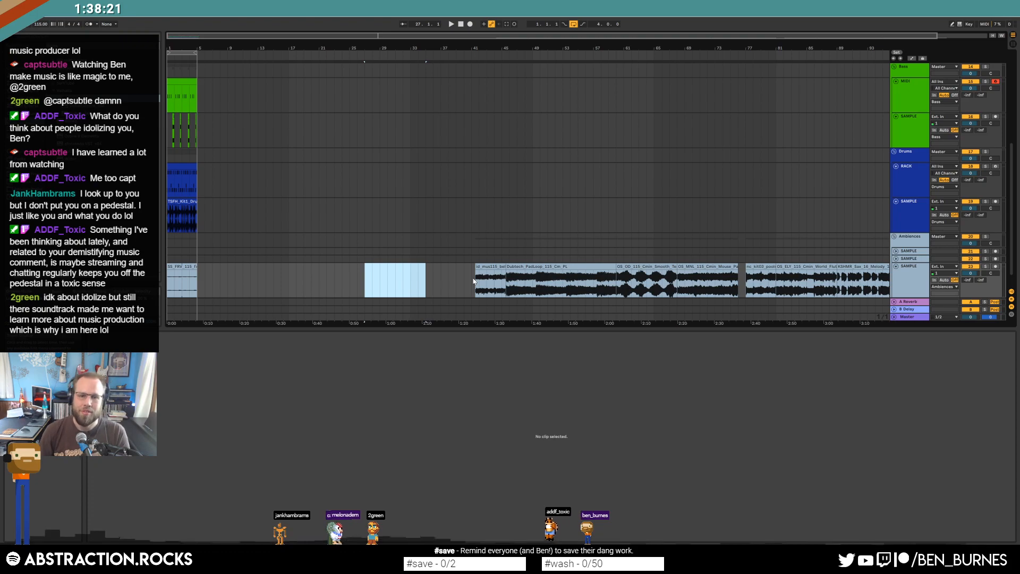
drag(488, 266, 378, 266)
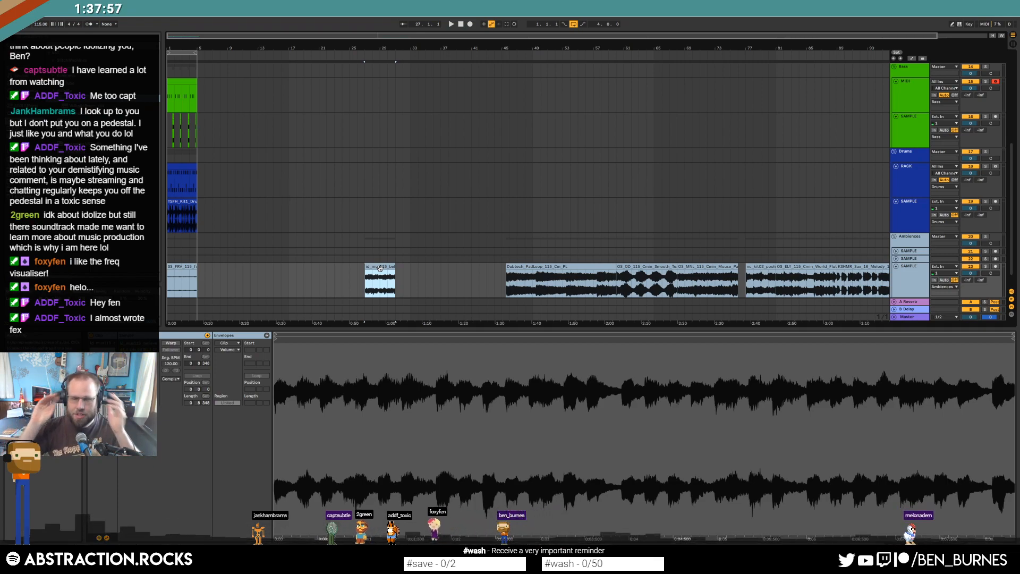
click(375, 283)
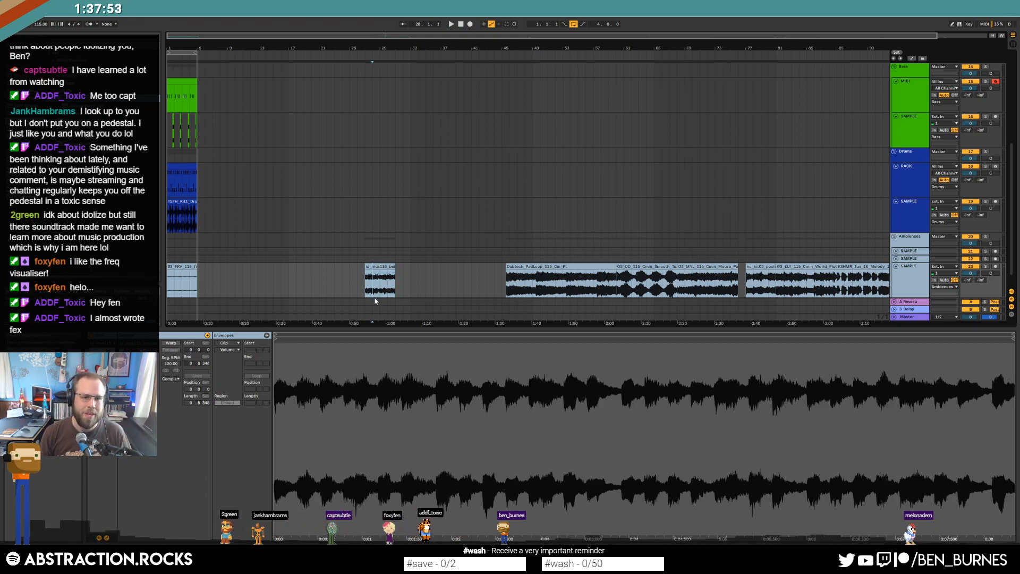
key(space)
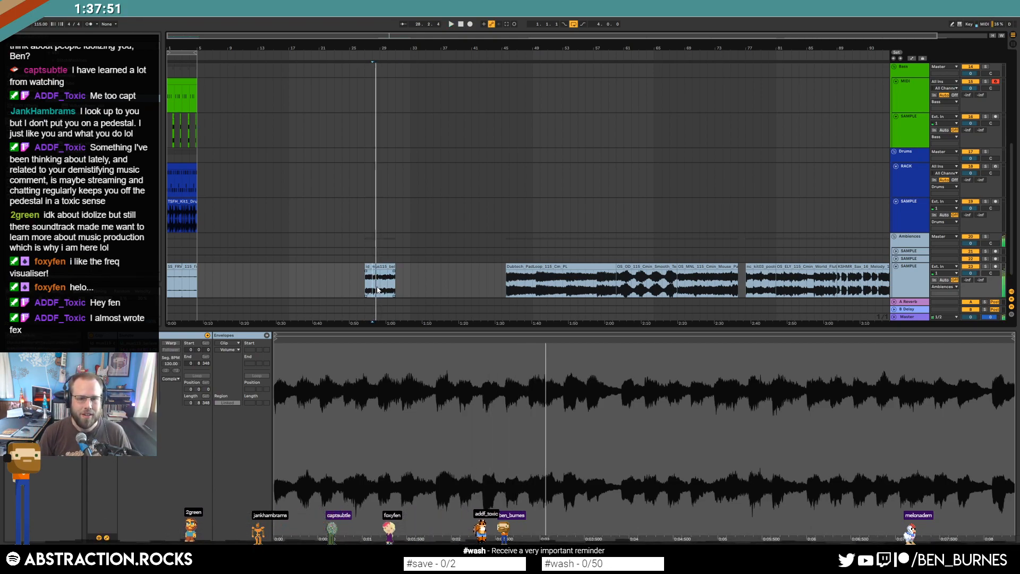
scroll(378, 290, up, 5)
scroll(378, 289, up, 3)
click(208, 283)
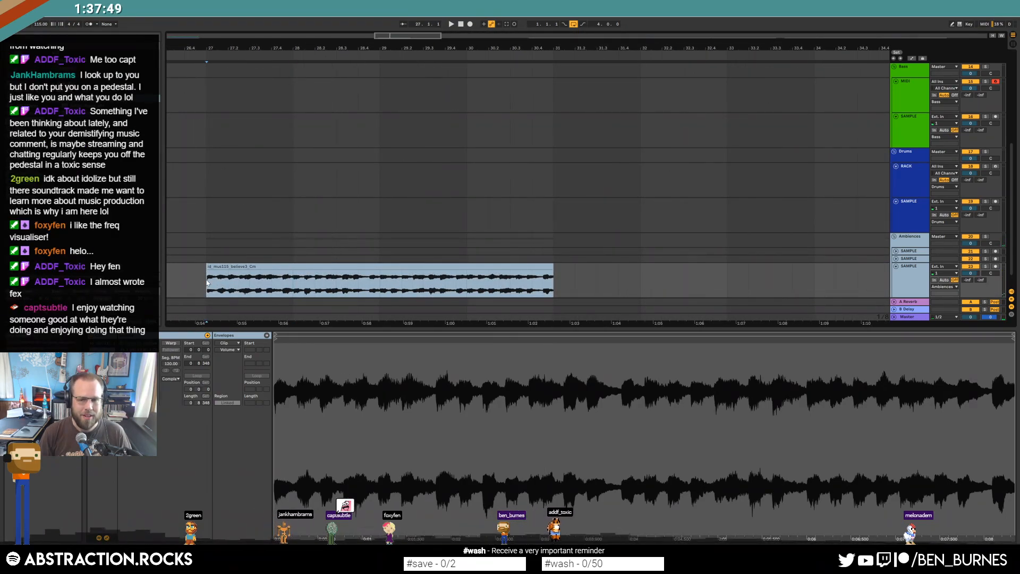
key(space)
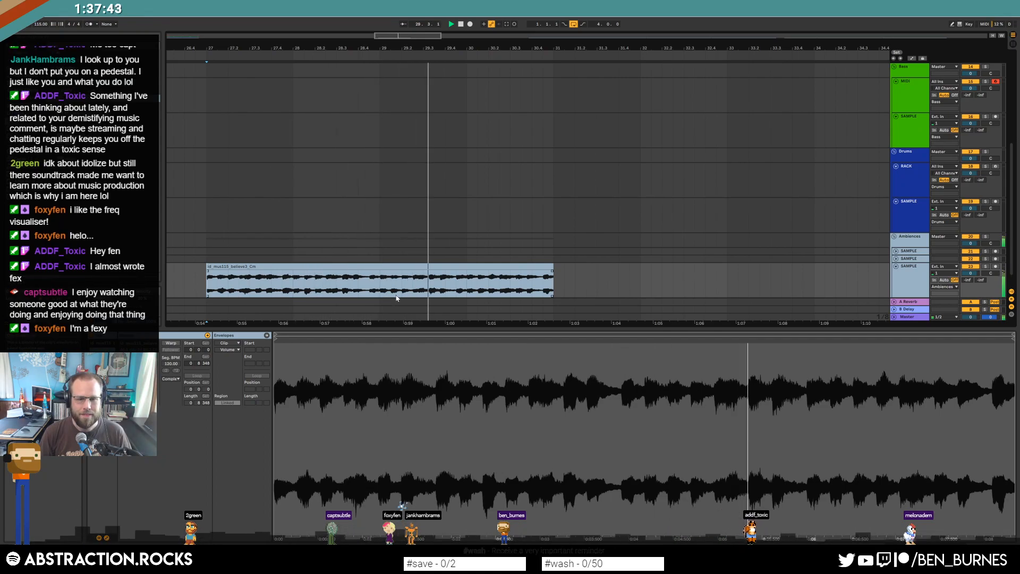
Take an eighth-note slice at bar 29 of the believe3_Cm clip and clear the clip from the Ambiences track.
drag(385, 290, 388, 289)
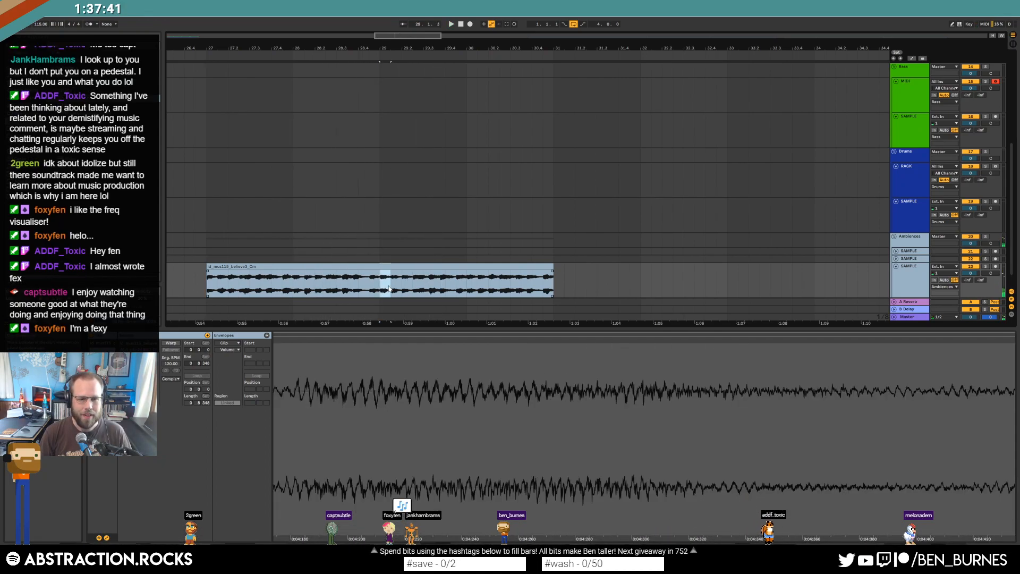
key(Delete)
scroll(388, 287, down, 8)
click(318, 277)
shift+click(390, 276)
scroll(285, 222, up, 5)
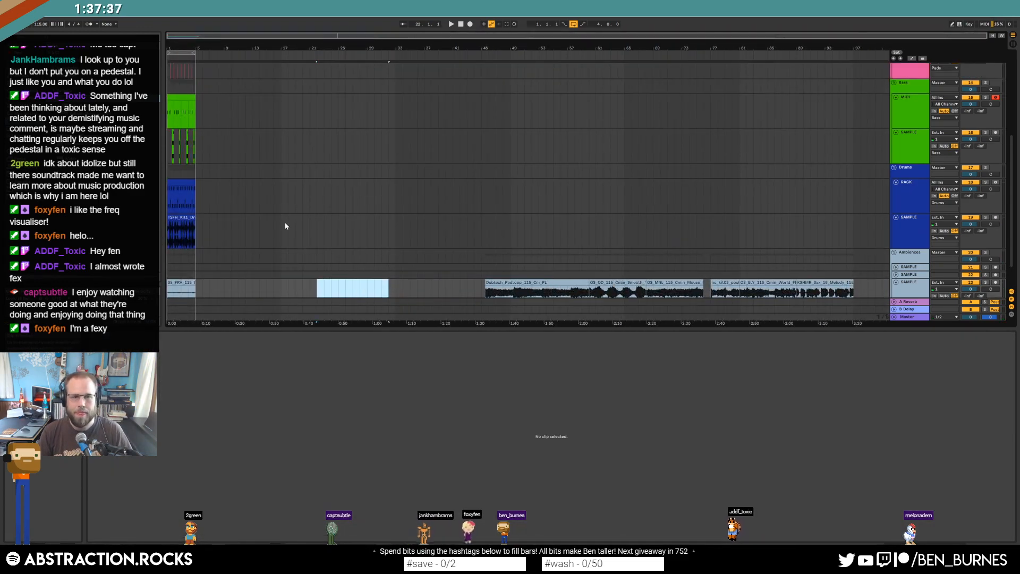
Insert an audio track in the Leads group and paste the eighth-note believe3_Cm slice at bar 22.
scroll(359, 176, up, 3)
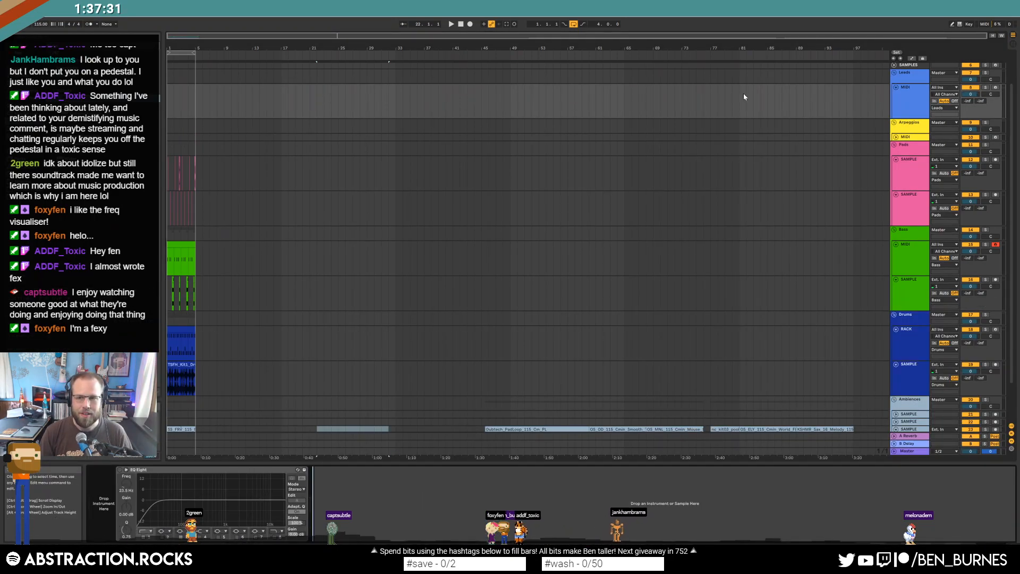
key(ctrl+t)
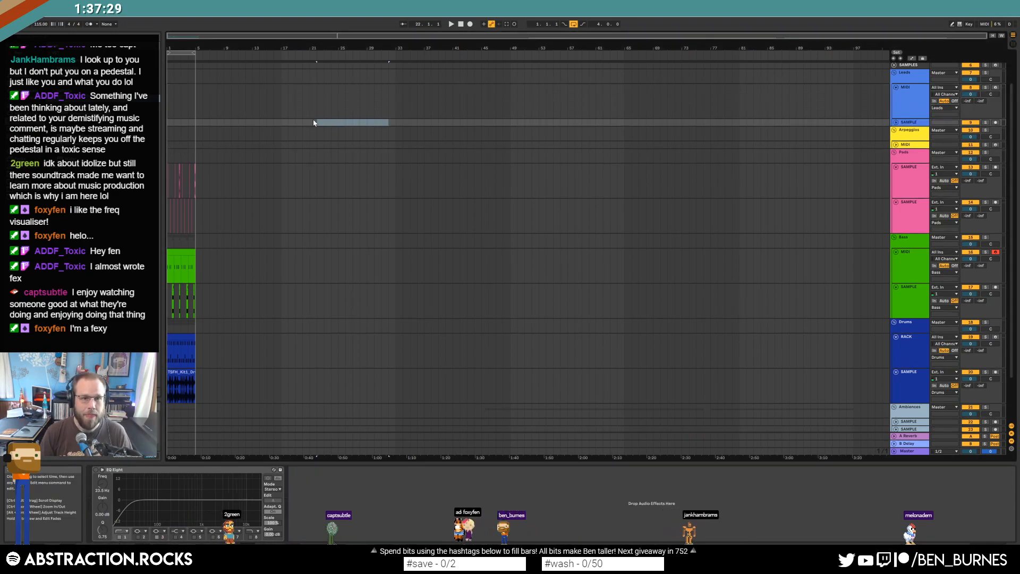
key(ctrl+v)
scroll(319, 123, up, 12)
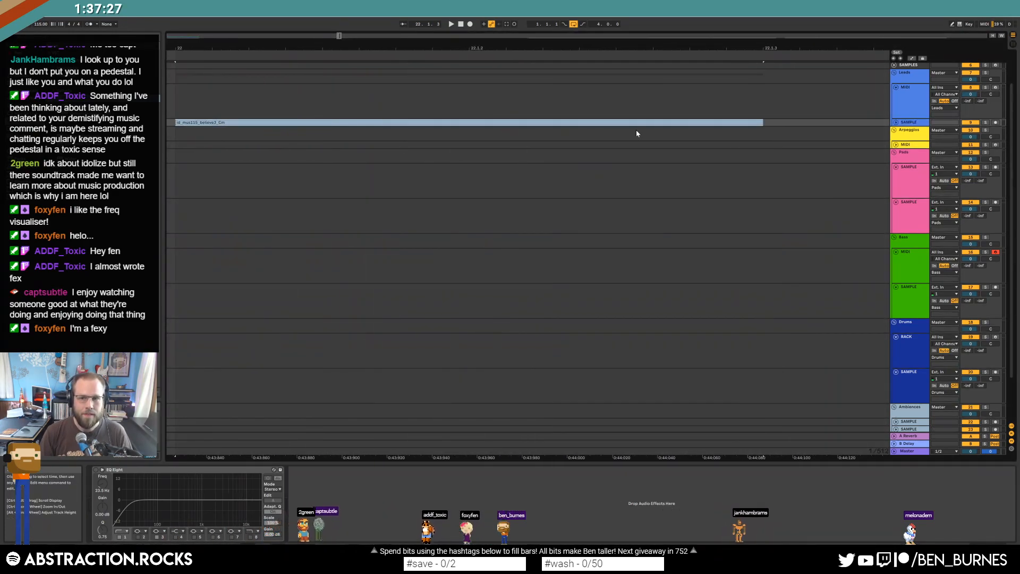
Unfold the Leads SAMPLE track and consolidate the eighth-note believe3_Cm slice at bar 22 into its own sample.
scroll(248, 130, down, 5)
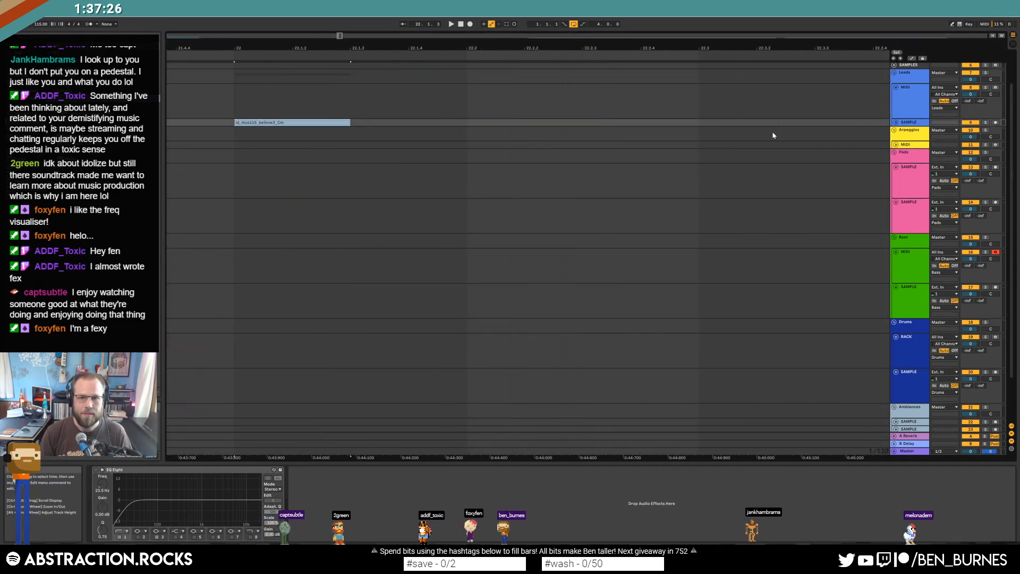
click(896, 122)
click(910, 116)
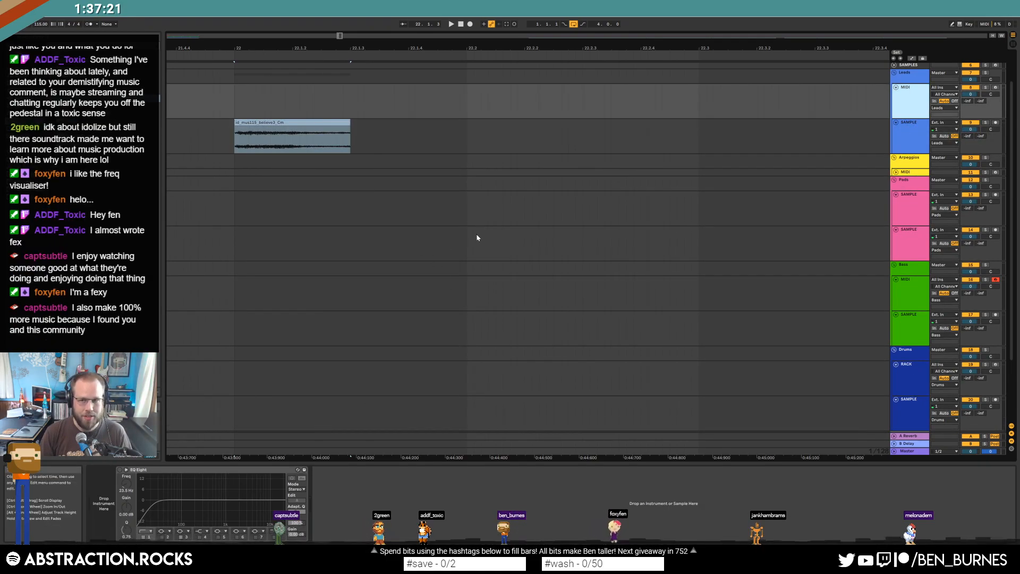
click(326, 123)
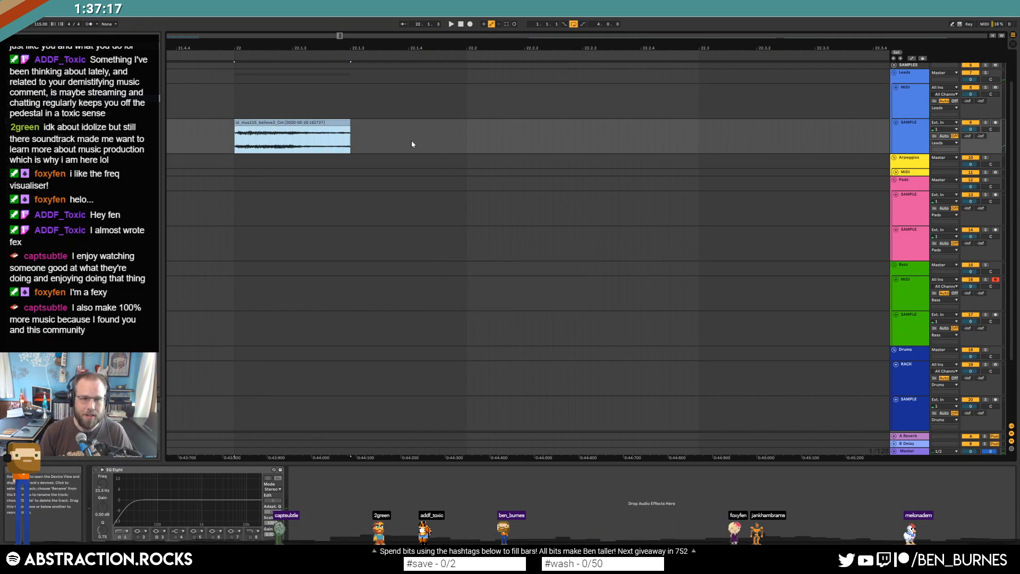
Load the consolidated believe3_Cm slice into Simpler on the Leads MIDI track and delete its clip from the SAMPLE track.
click(879, 113)
click(310, 123)
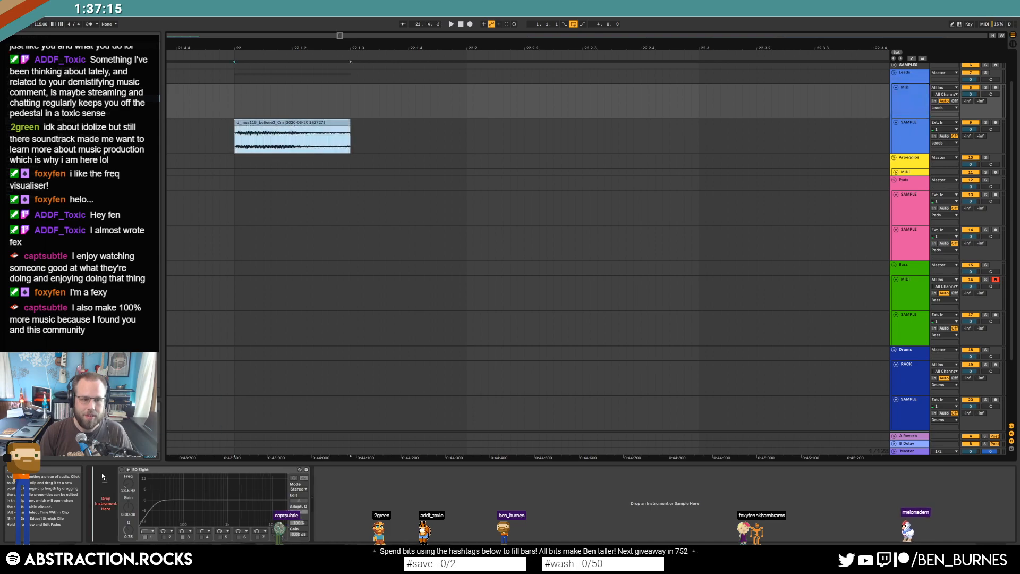
double_click(288, 128)
key(Delete)
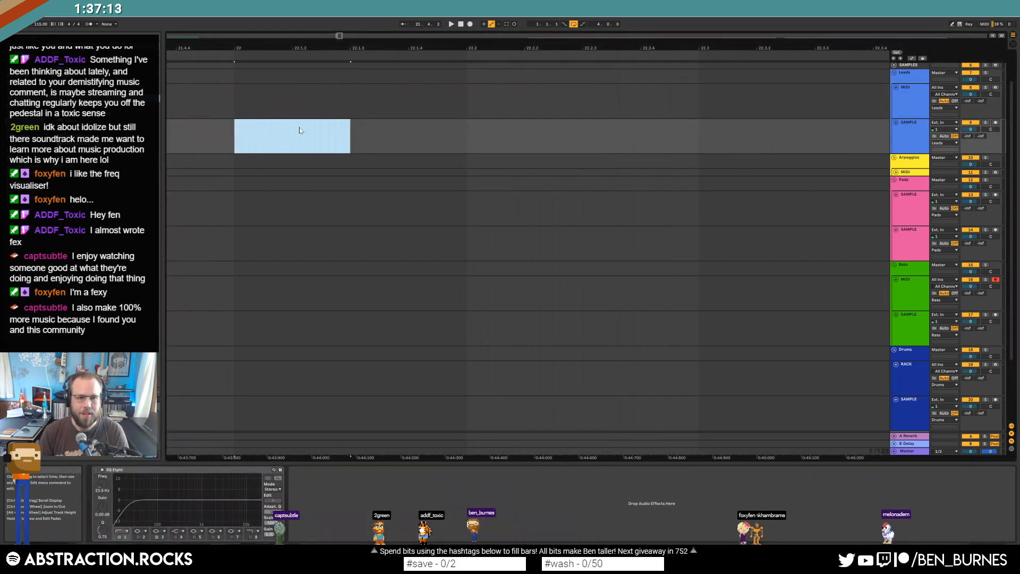
Return to the song start, arm the Leads MIDI track to try out the sliced sample, and remove Simpler from the track.
drag(169, 39, 168, 20)
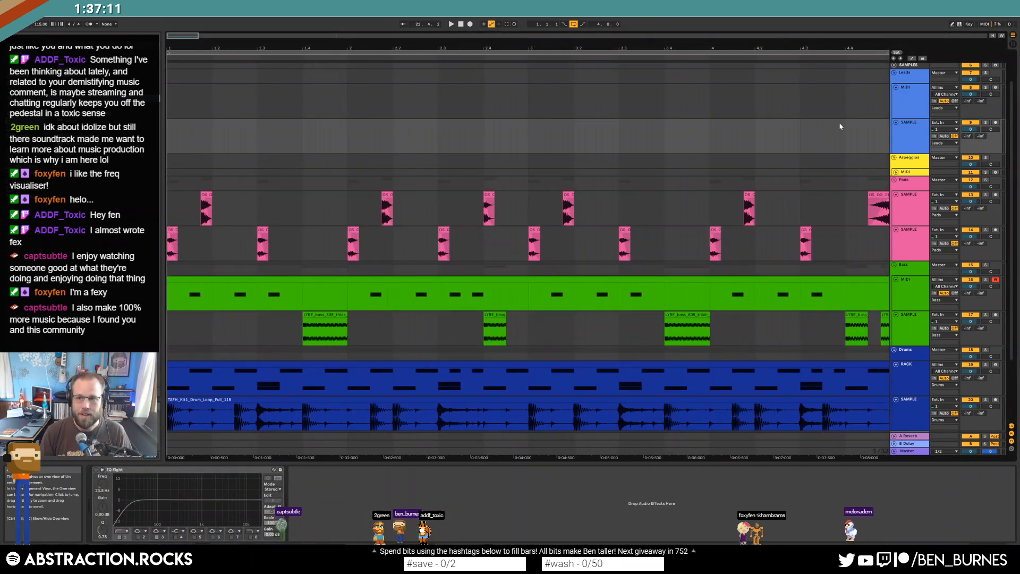
click(995, 88)
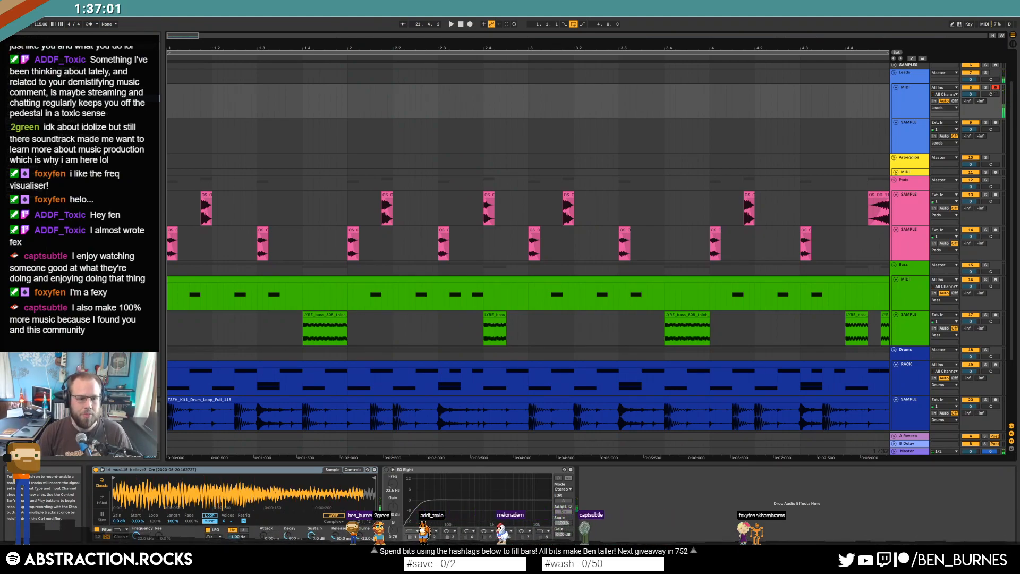
click(493, 165)
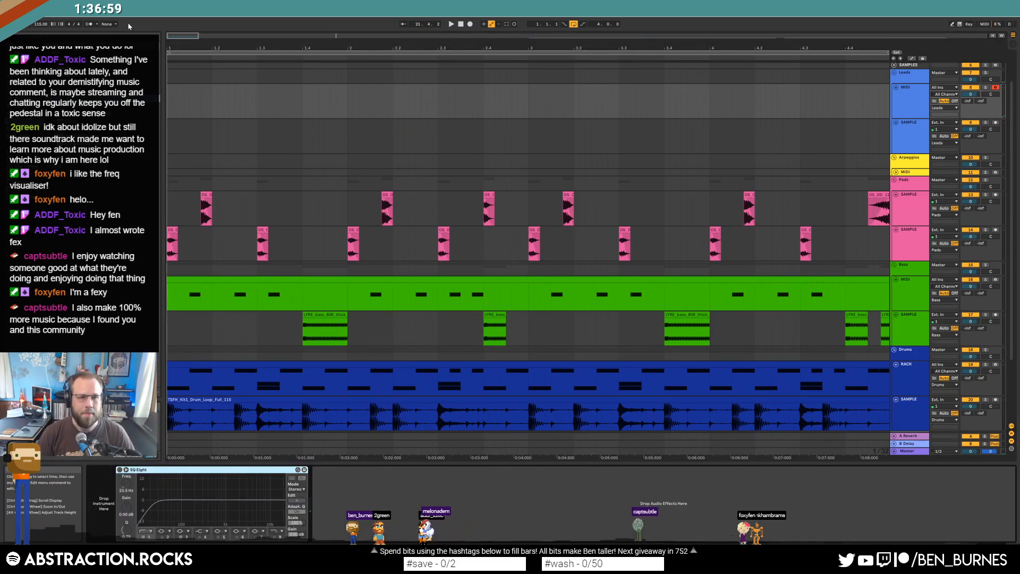
Audition the Dubtech pad clip around bar 47 on the lowest Ambiences sample track and delete it.
drag(184, 36, 184, 12)
scroll(424, 312, down, 3)
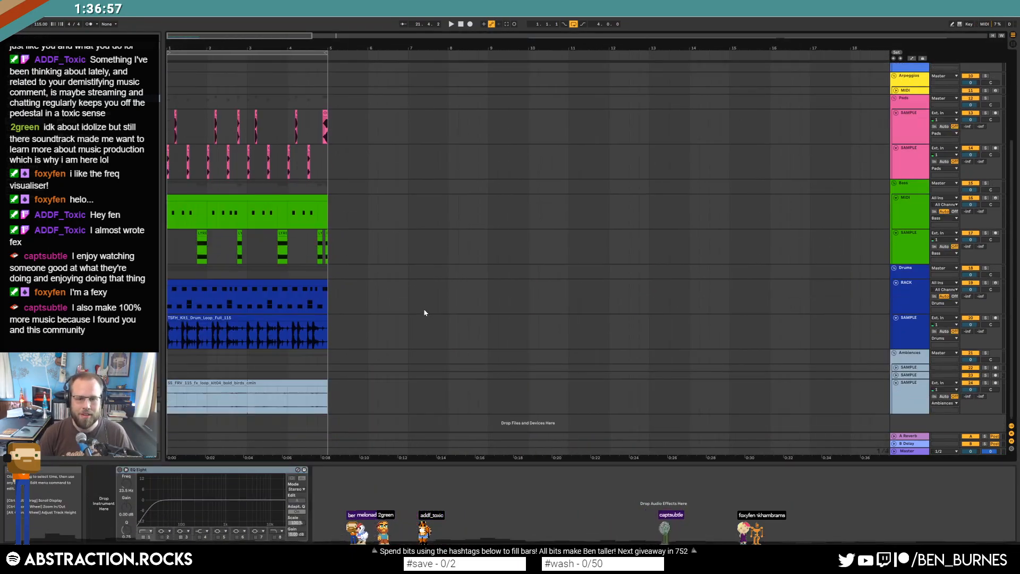
click(545, 37)
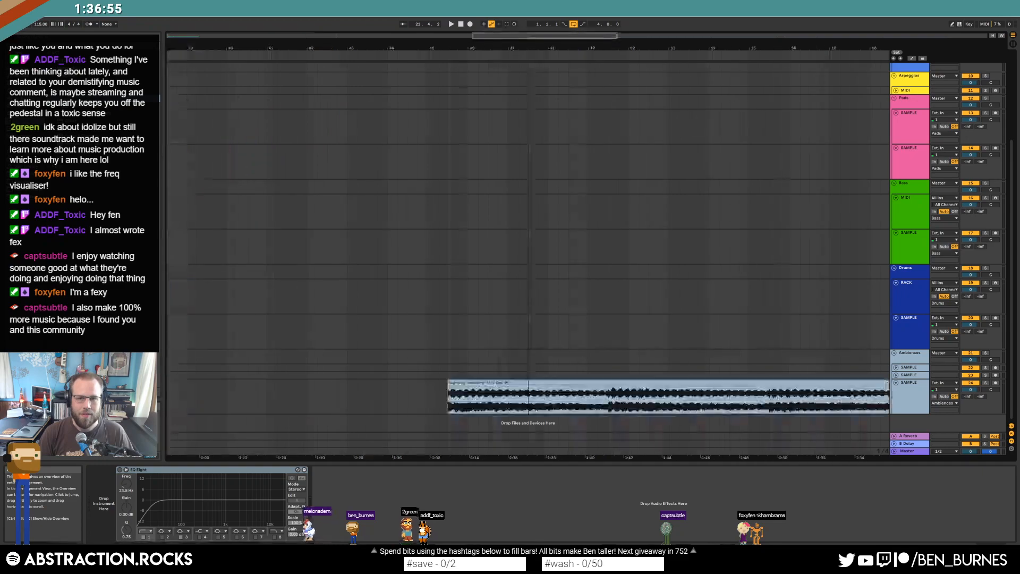
click(520, 391)
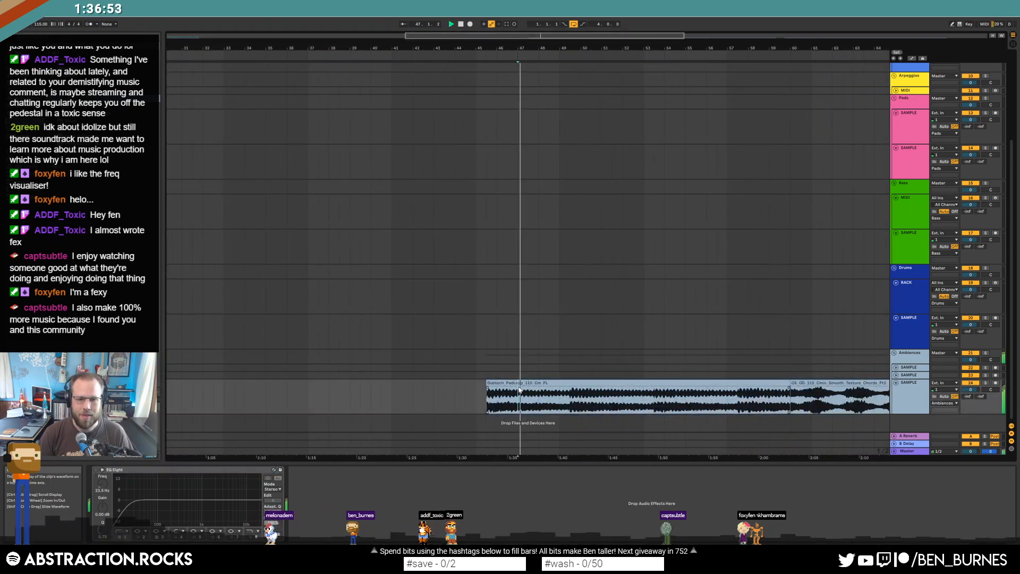
key(space)
drag(765, 40, 777, 37)
click(334, 381)
key(Delete)
Audition the Smooth Texture Chords clip, move it earlier on its track and deactivate it.
click(394, 398)
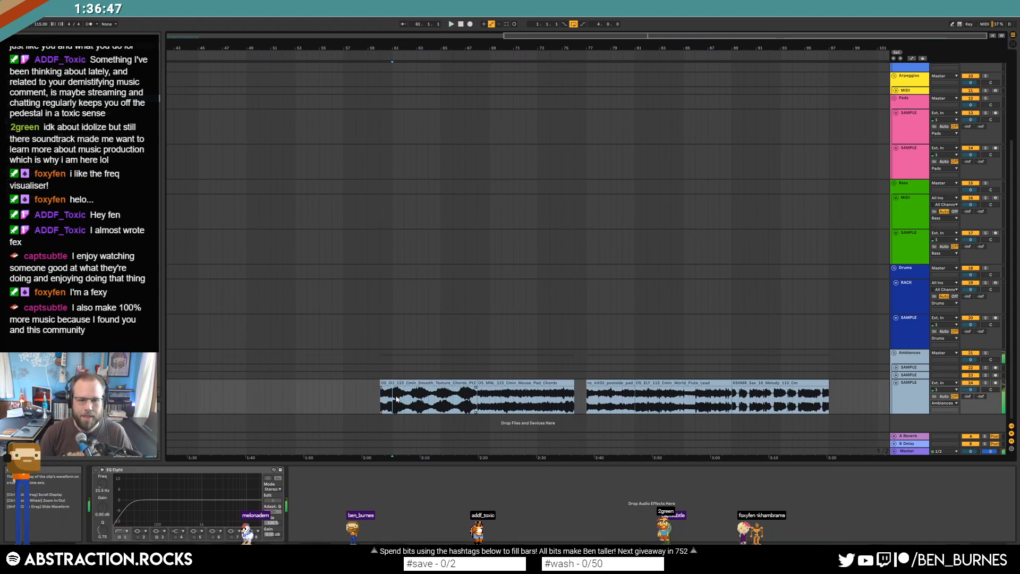
click(449, 386)
drag(412, 384, 272, 387)
key(0)
Audition the Mouse Pad Chords clip and move it to start at bar 61 on the same track.
click(495, 398)
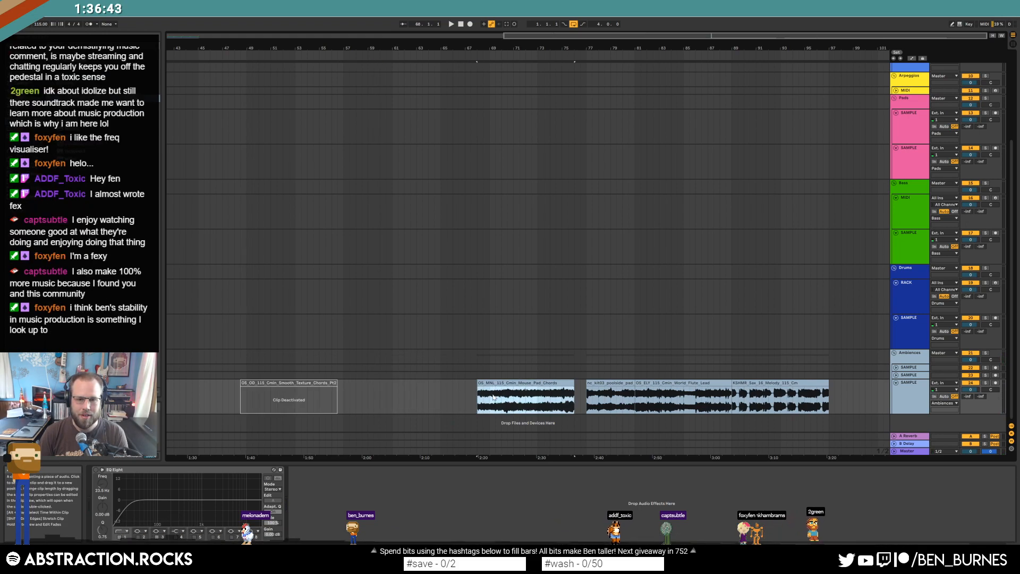
key(space)
click(534, 402)
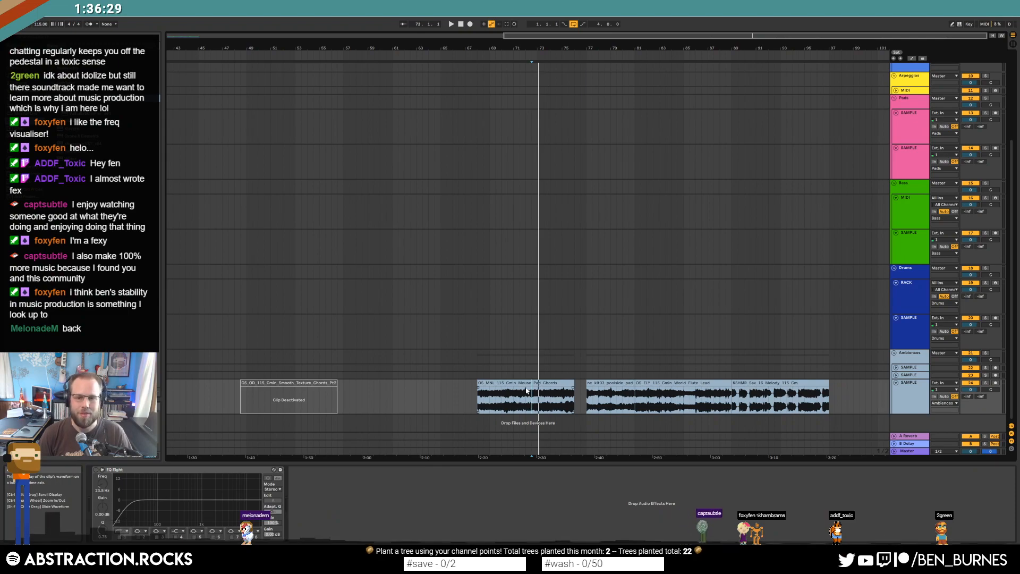
drag(523, 384, 439, 383)
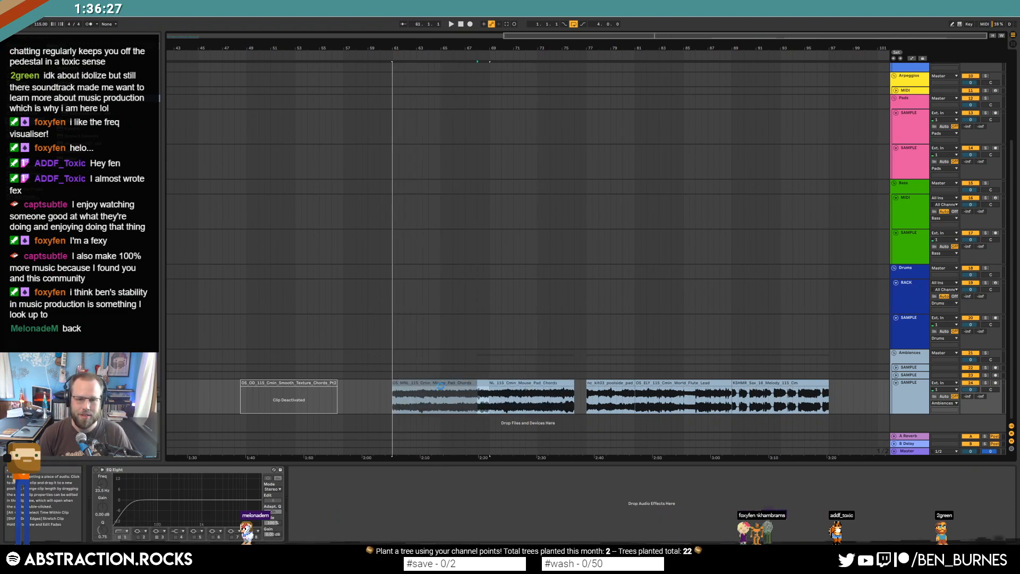
Move the poolside pad clip to start at bar 72 and audition several spots in it.
drag(608, 384, 563, 384)
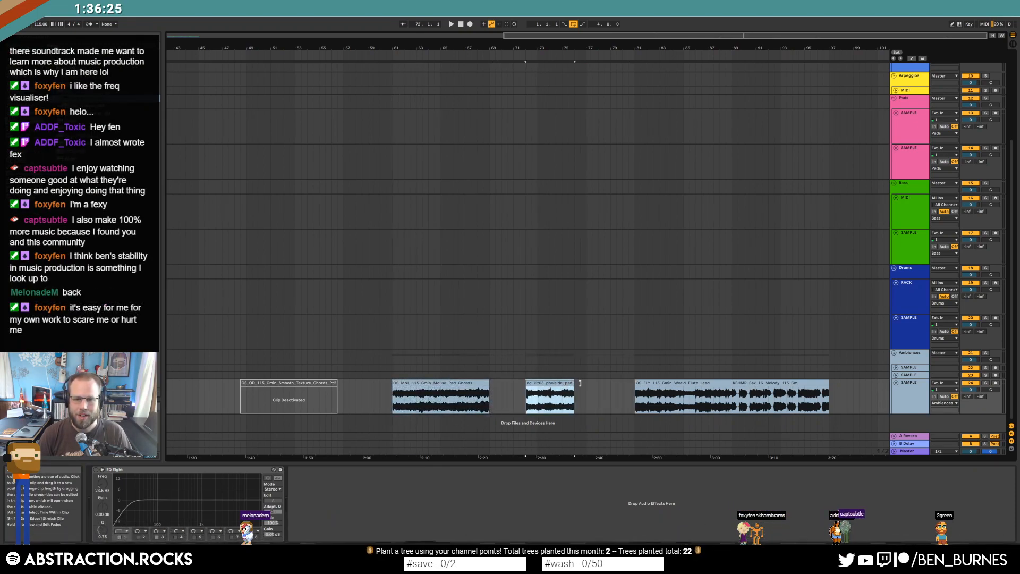
click(539, 402)
key(space)
key(space)
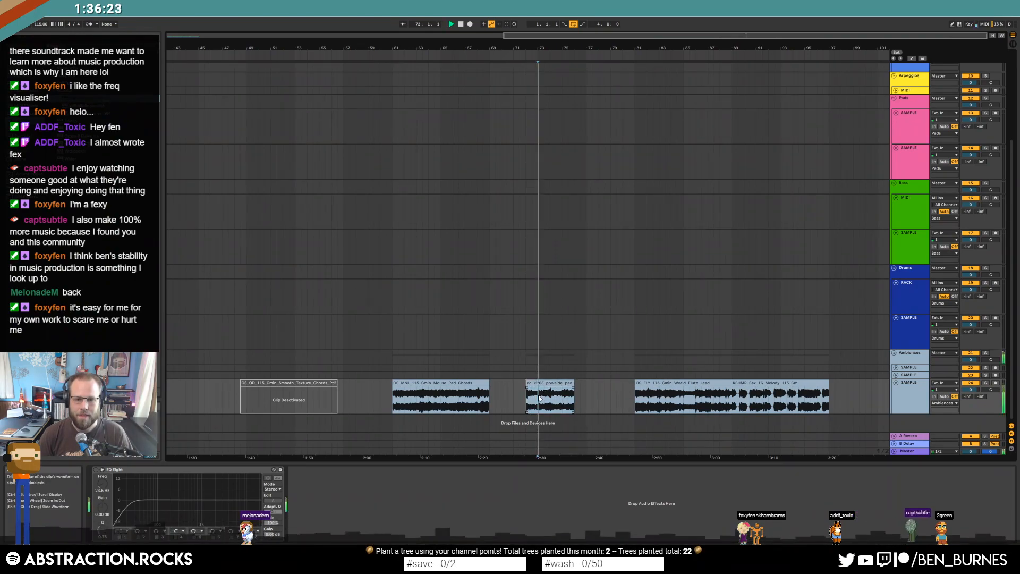
click(548, 402)
key(space)
key(space)
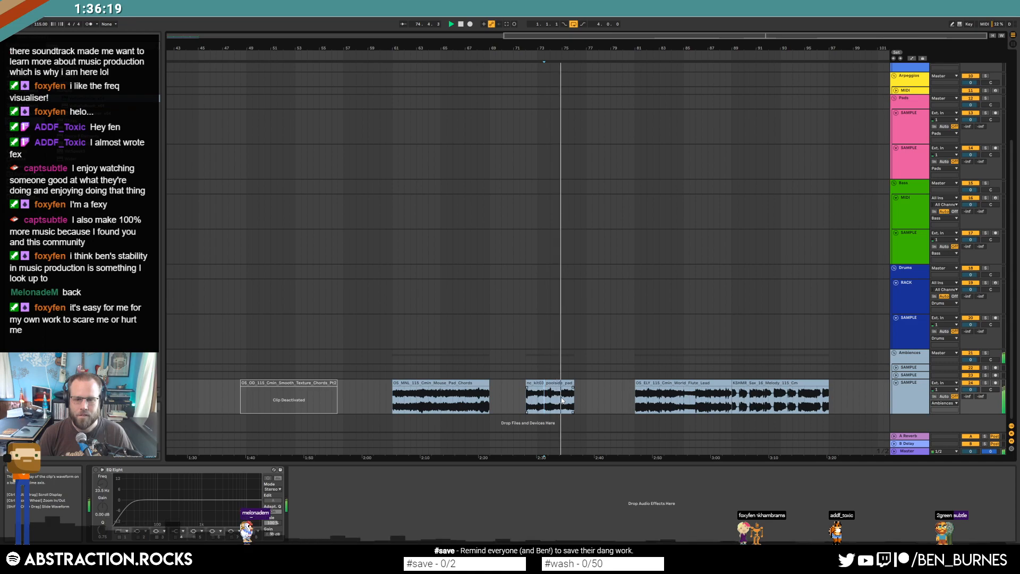
key(space)
Move the poolside pad clip to the sample track above, aligned with the Mouse Pad Chords clip at bar 61.
click(549, 384)
drag(549, 383, 422, 375)
key(space)
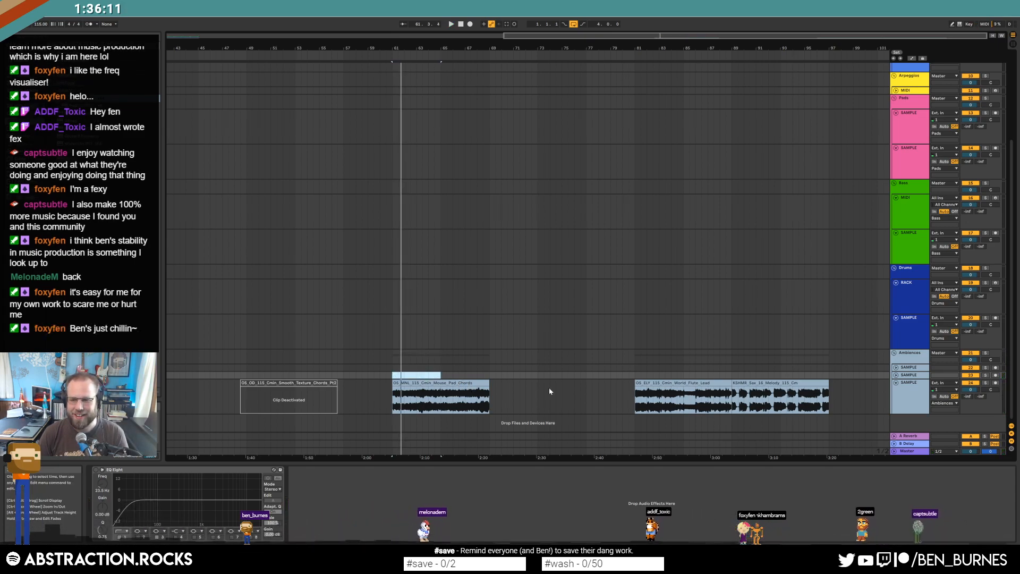
Move the World Flute Lead clip to bar 70, audition it and lower its clip gain.
drag(660, 384, 524, 388)
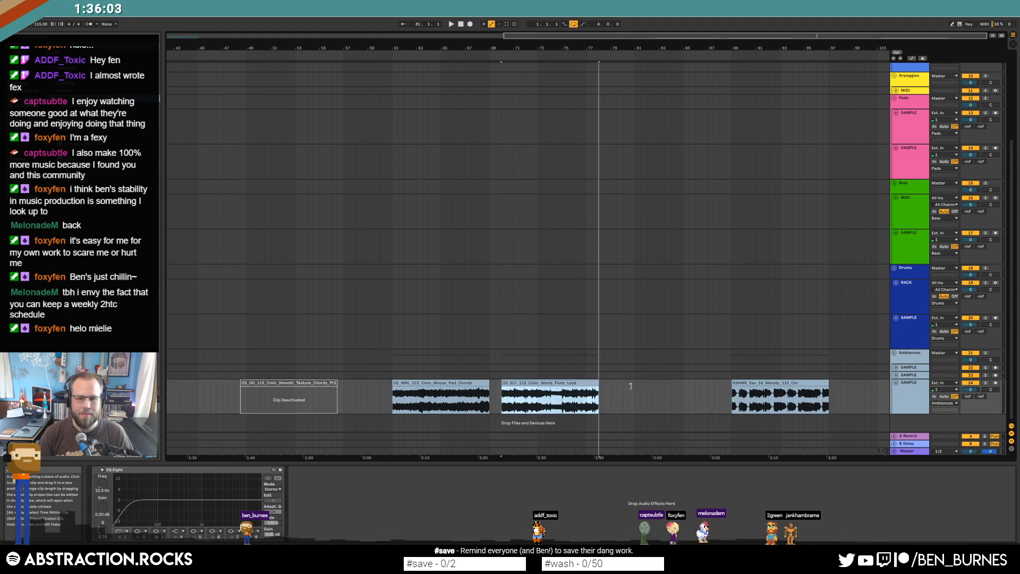
key(space)
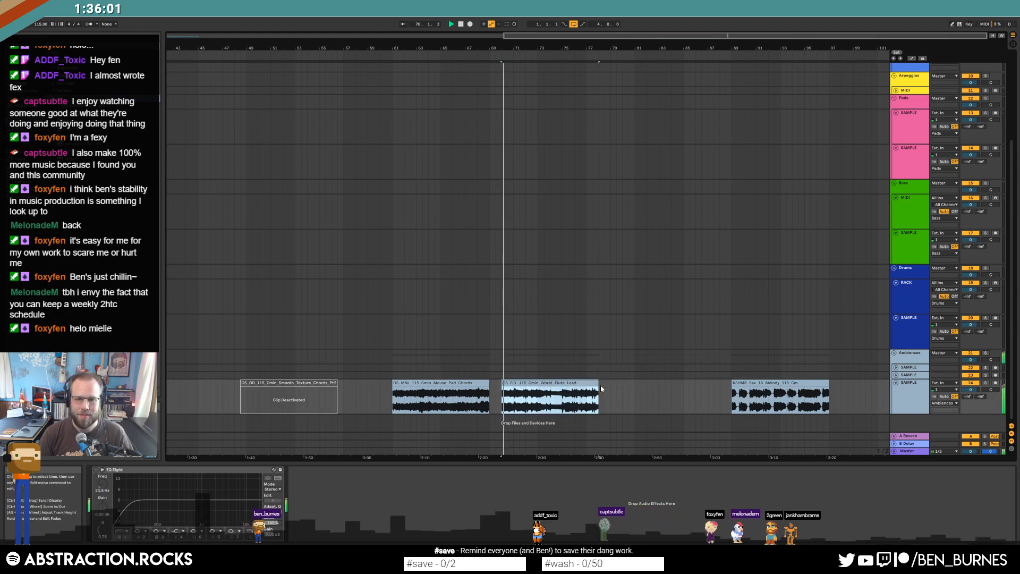
double_click(547, 383)
drag(150, 380, 151, 394)
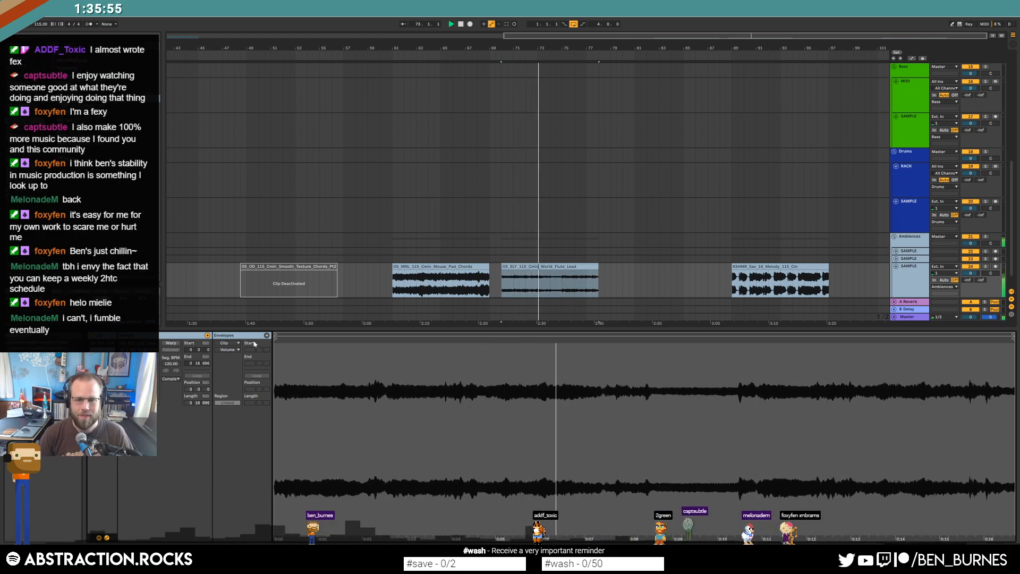
key(space)
Move the KSHMR sax melody clip to start at bar 79, just after the flute clip.
drag(745, 266, 601, 279)
key(space)
key(space)
Cut the World Flute Lead clip from the Ambiences track and paste it at bar 1 of the Leads SAMPLE track.
click(583, 266)
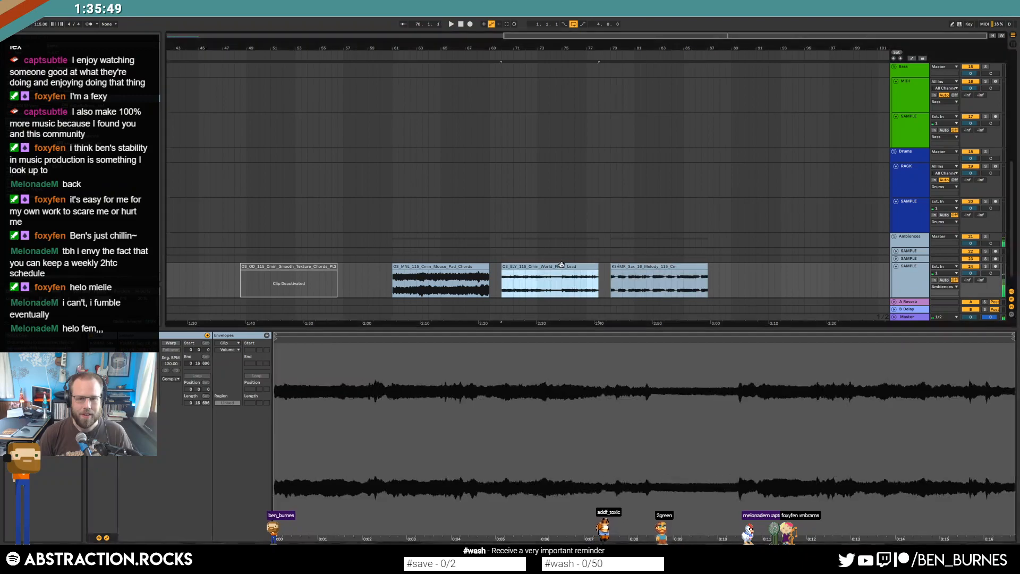
key(Delete)
drag(217, 43, 719, 18)
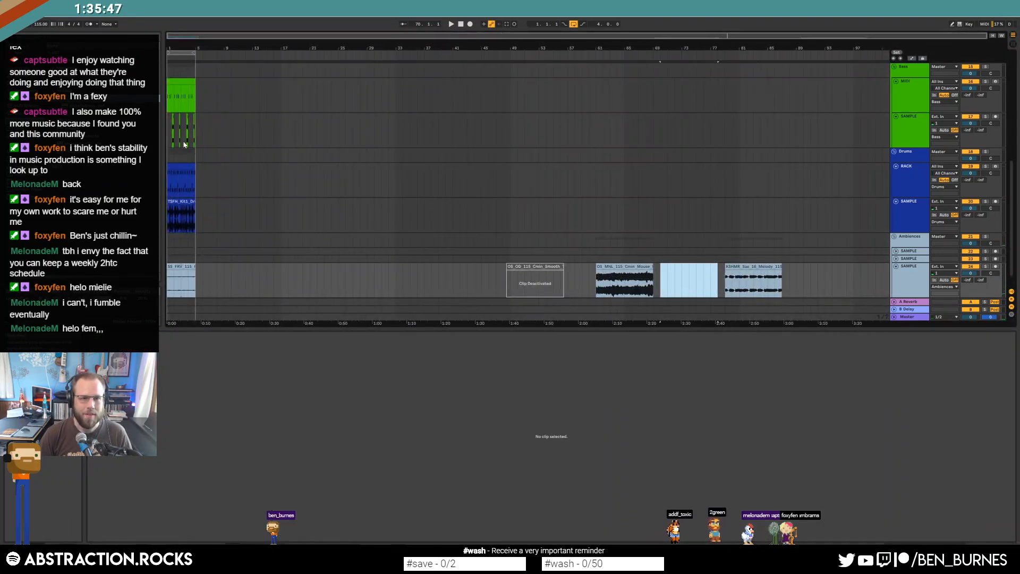
scroll(217, 178, up, 5)
scroll(229, 171, up, 3)
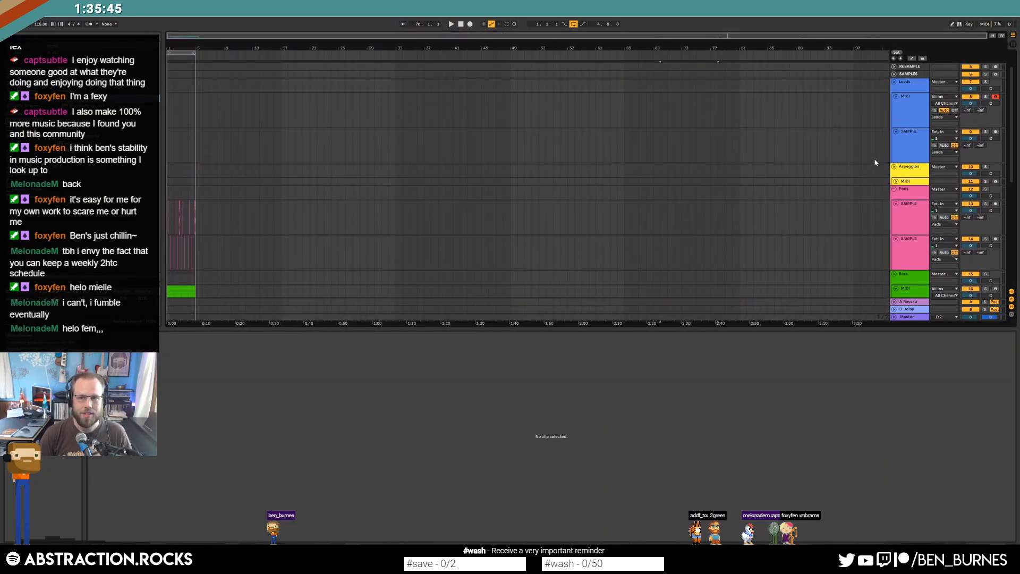
click(701, 155)
click(169, 143)
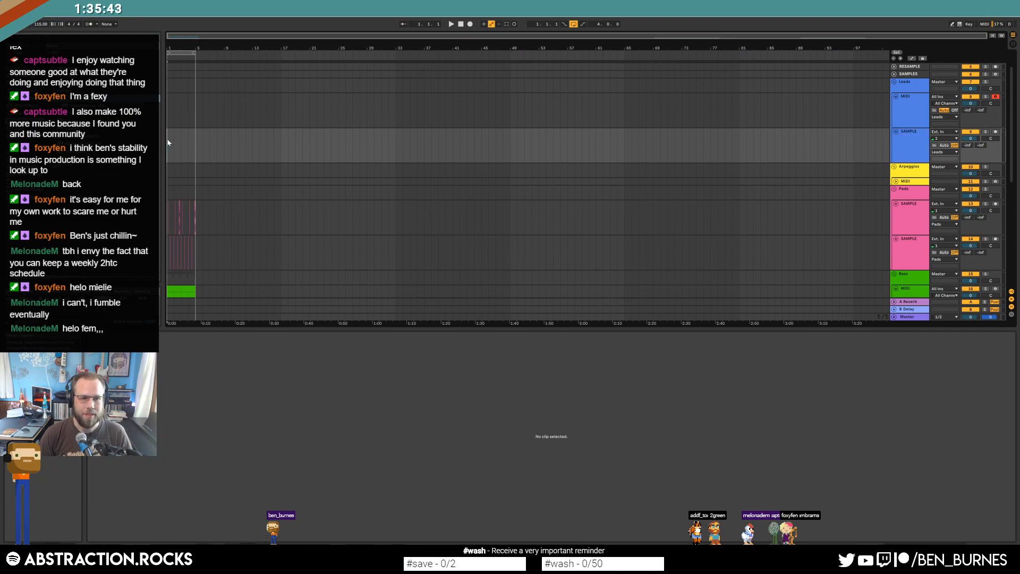
key(ctrl+v)
click(219, 145)
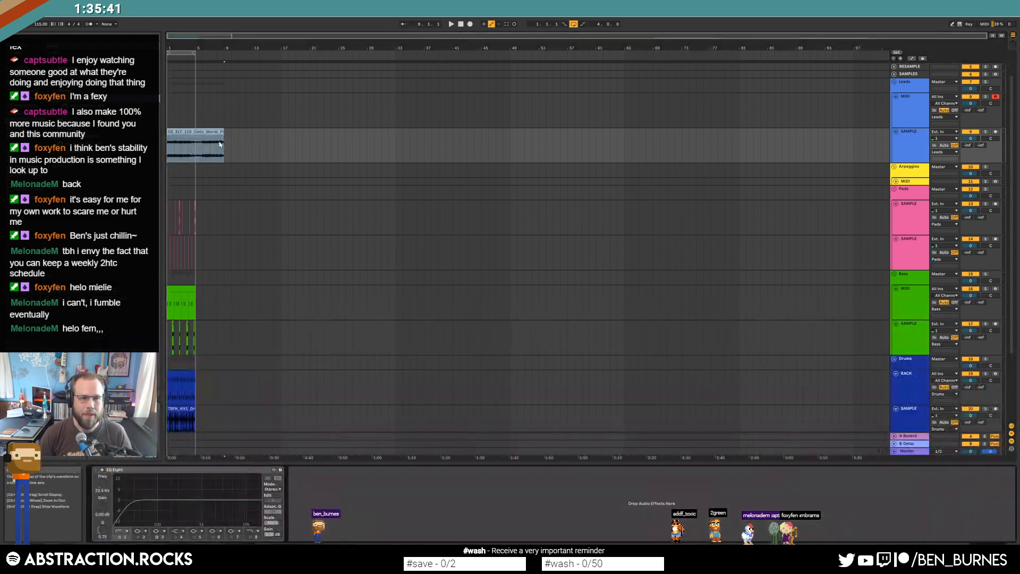
click(223, 135)
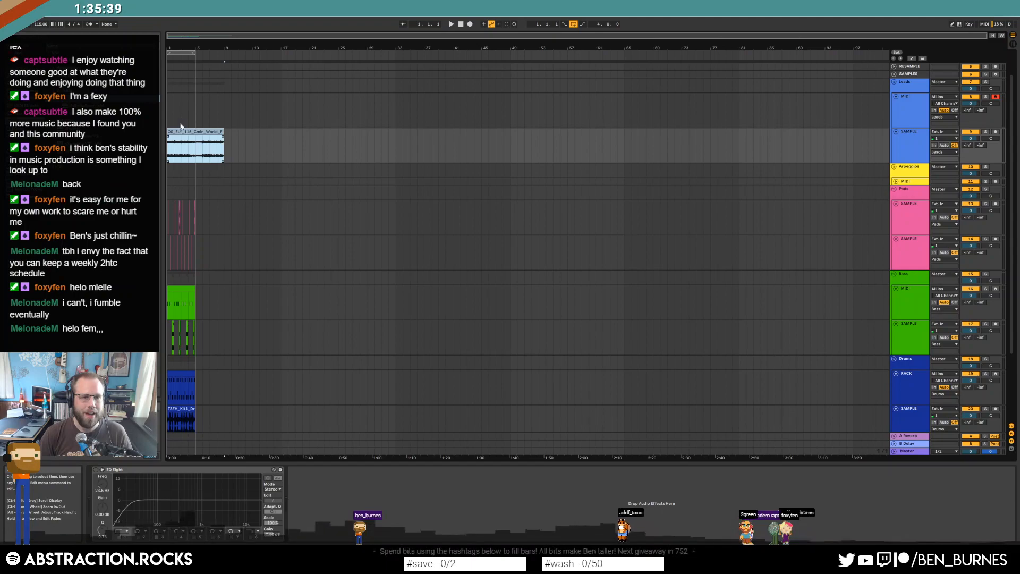
Fold the tracks inside the Pads, Bass, Drums and Ambiences groups to compact the arrangement.
scroll(171, 154, down, 2)
ctrl+scroll(172, 155, up, 5)
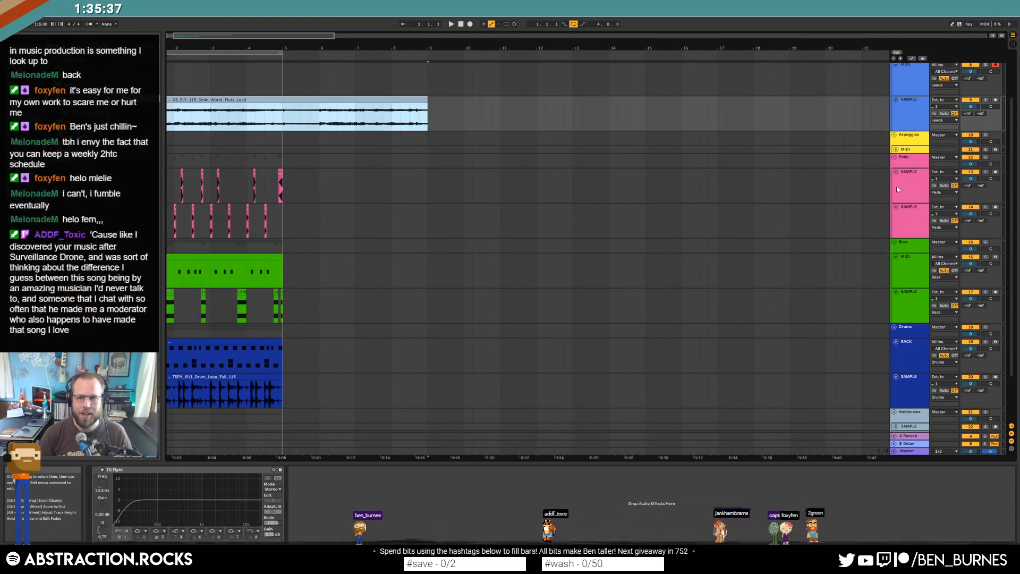
click(898, 189)
click(896, 206)
click(896, 173)
drag(908, 219, 901, 268)
click(896, 238)
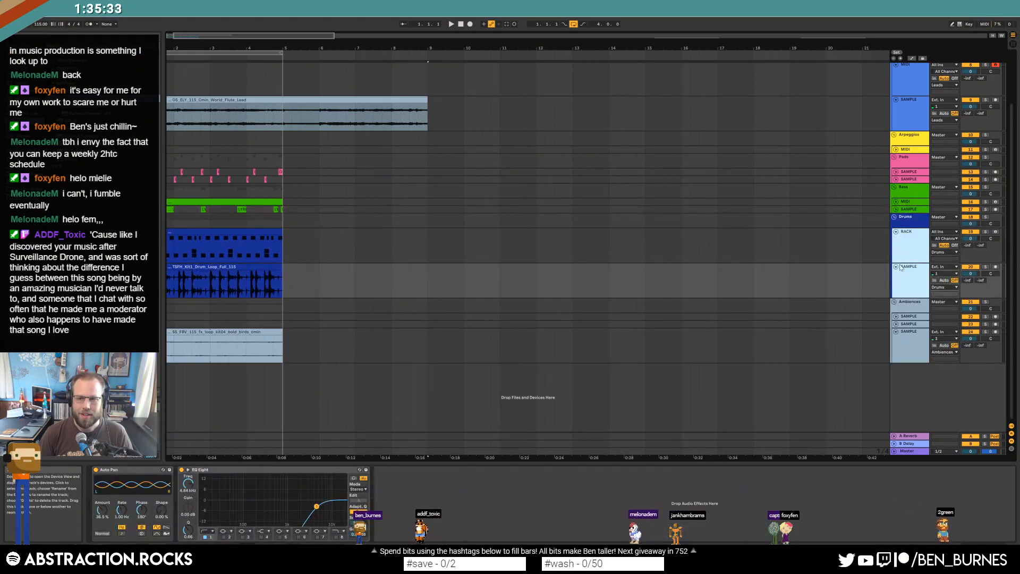
click(896, 267)
click(895, 339)
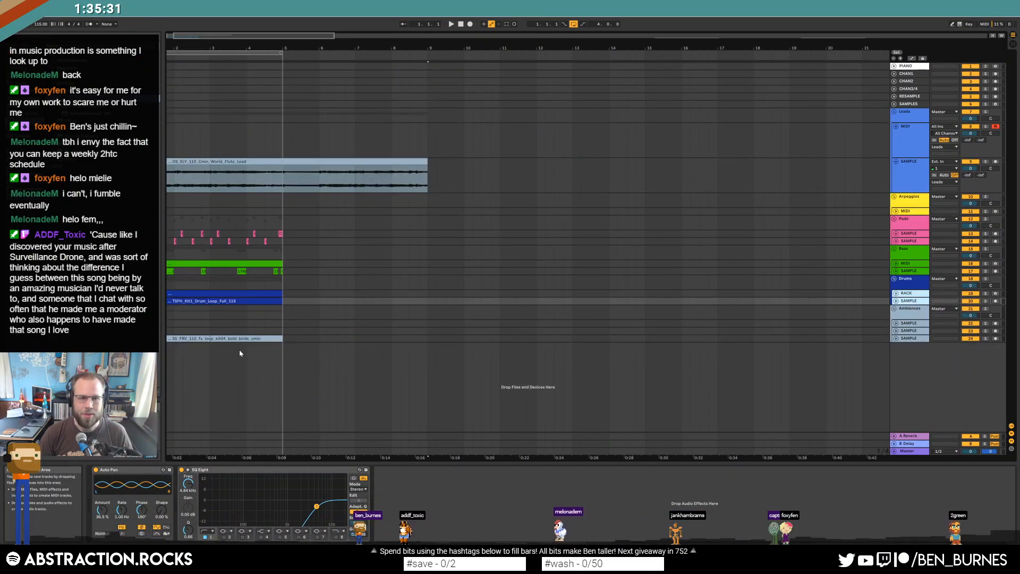
drag(284, 242, 163, 235)
key(ctrl+d)
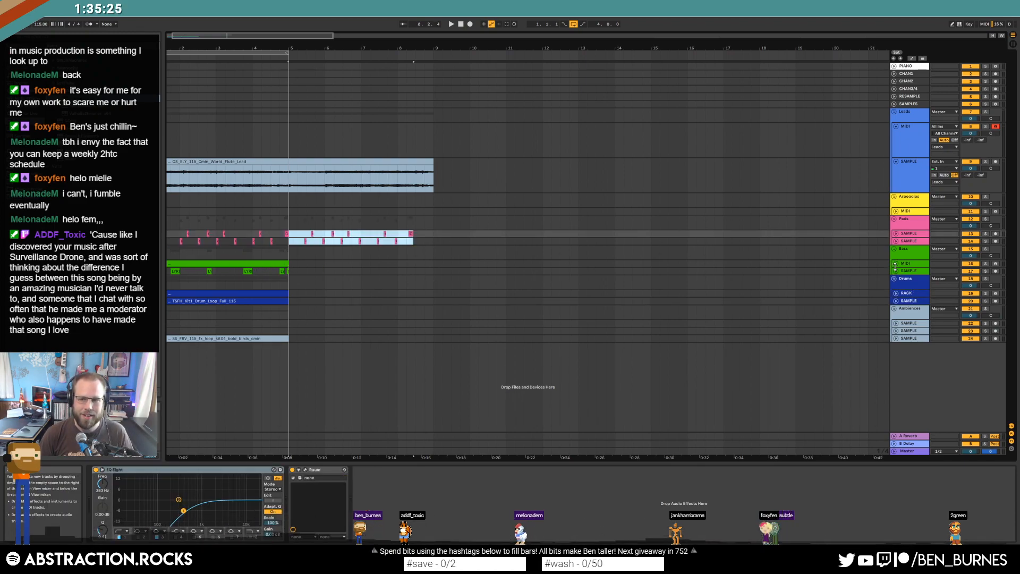
click(896, 265)
click(264, 266)
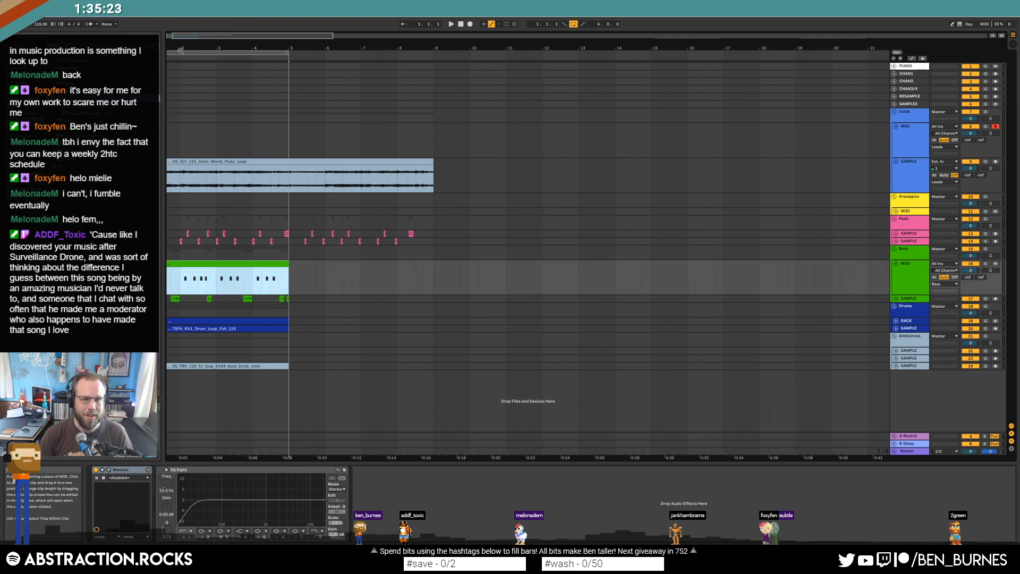
drag(189, 37, 184, 39)
drag(461, 234, 167, 234)
key(Delete)
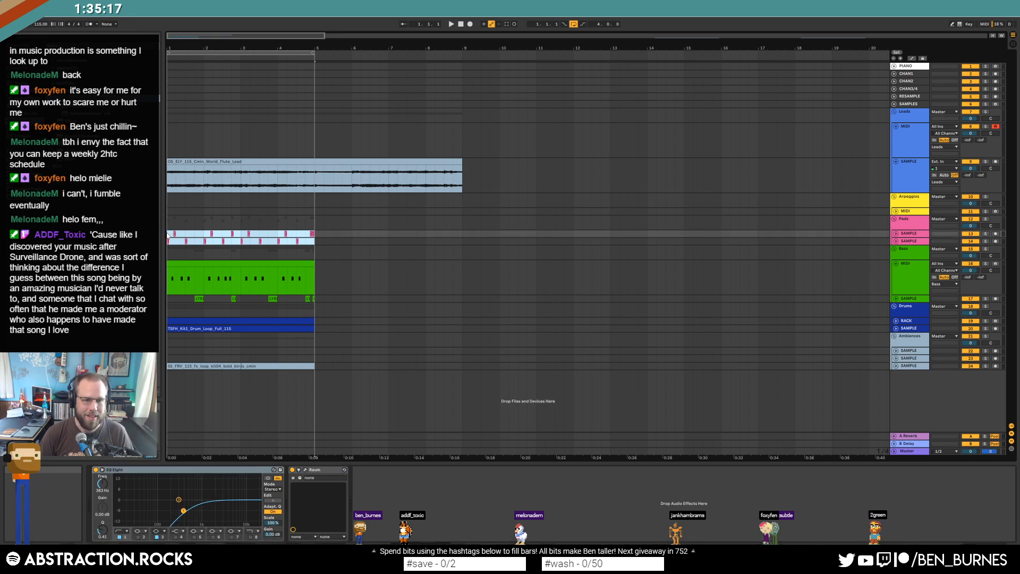
Duplicate the pads, bass and drum clips of bars 1 to 5 so they repeat up to bar 9.
click(168, 236)
drag(213, 295, 315, 328)
key(ctrl+d)
Extend the Ambiences birds loop to bar 9, set the arrangement loop to the first eight bars and start playback.
drag(314, 366, 460, 363)
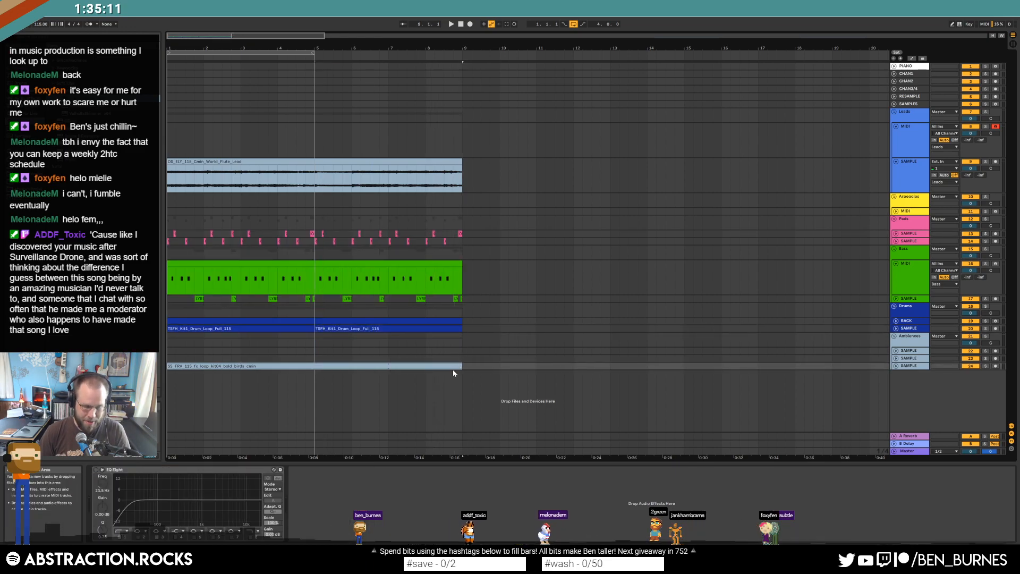
key(ctrl+l)
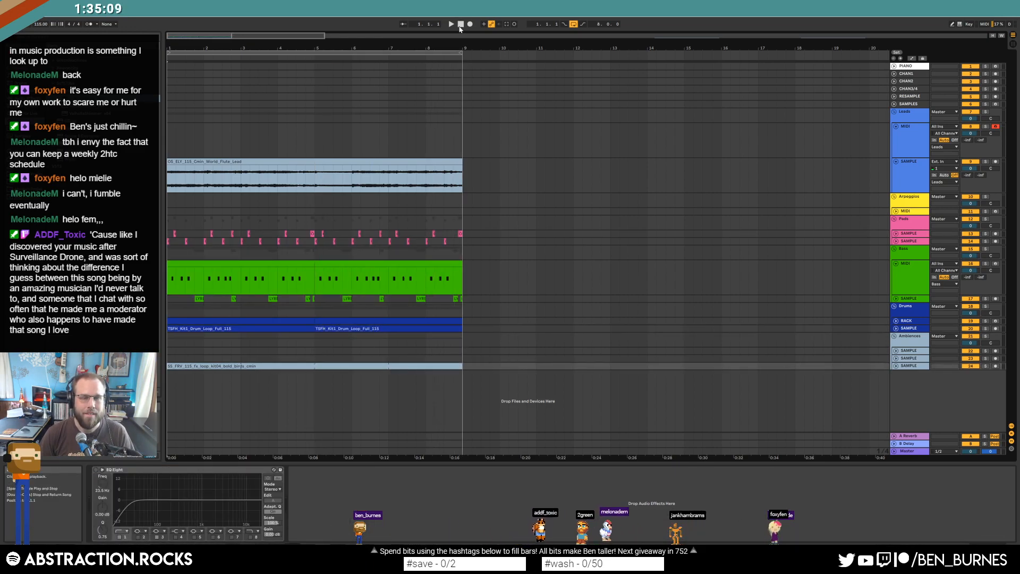
key(space)
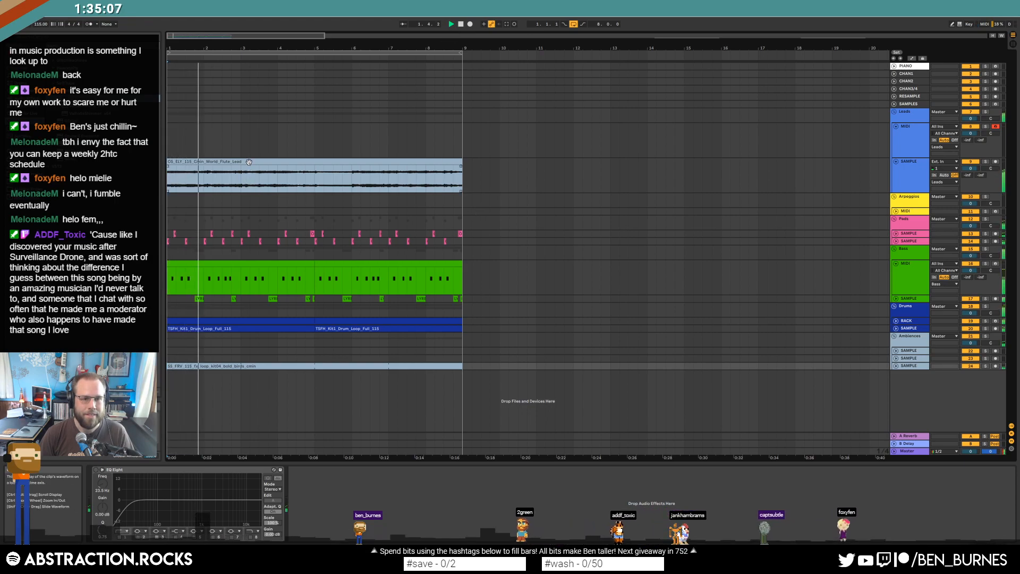
Turn on the Leads SAMPLE track's EQ Eight and narrow the flute's range with a high cut at 1.44 kHz.
click(249, 162)
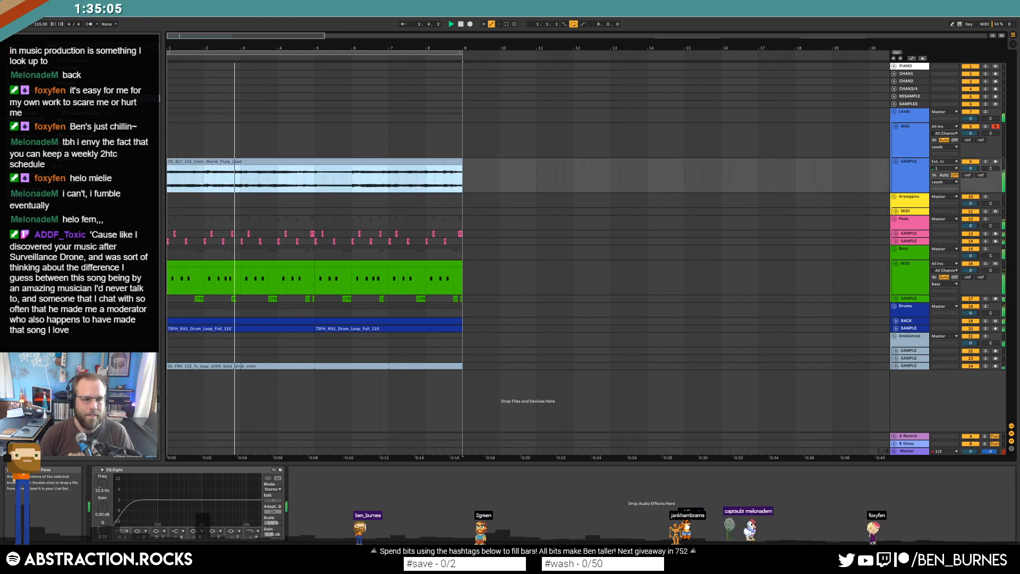
click(96, 470)
click(252, 537)
drag(256, 505, 208, 508)
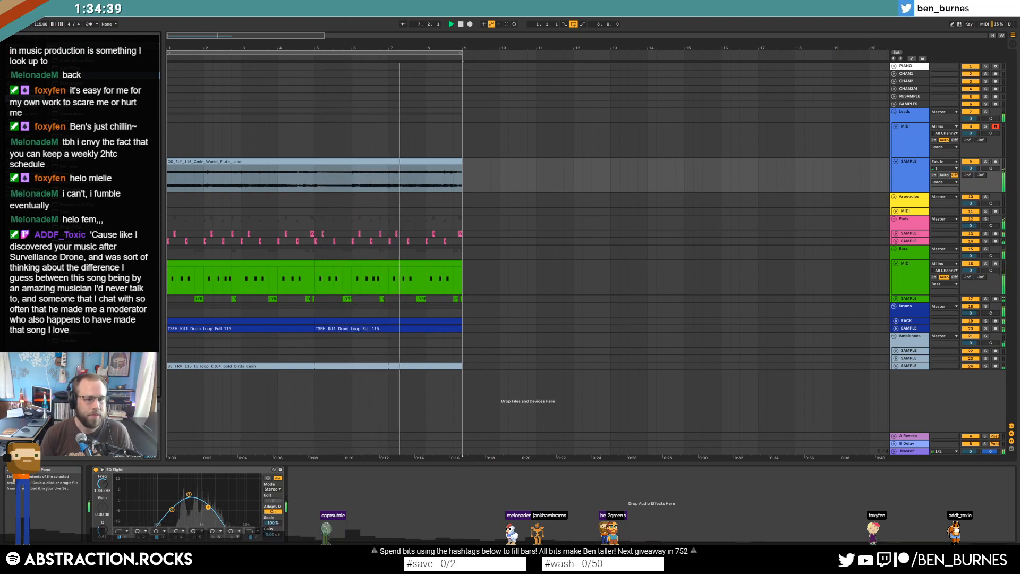
Add a Compressor before the EQ Eight on the Leads SAMPLE track and reveal its sidechain settings.
drag(72, 113, 114, 481)
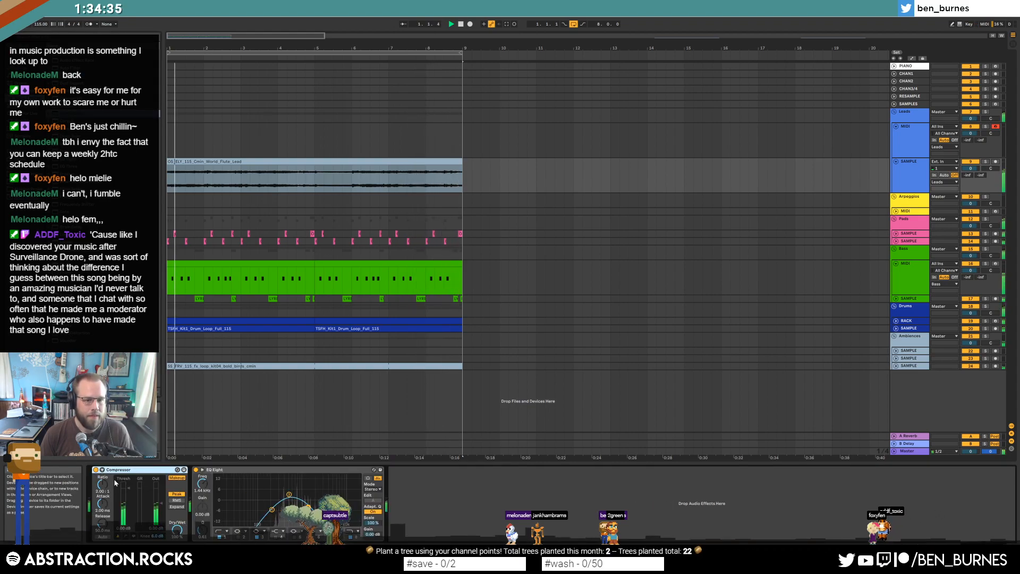
click(102, 470)
click(108, 477)
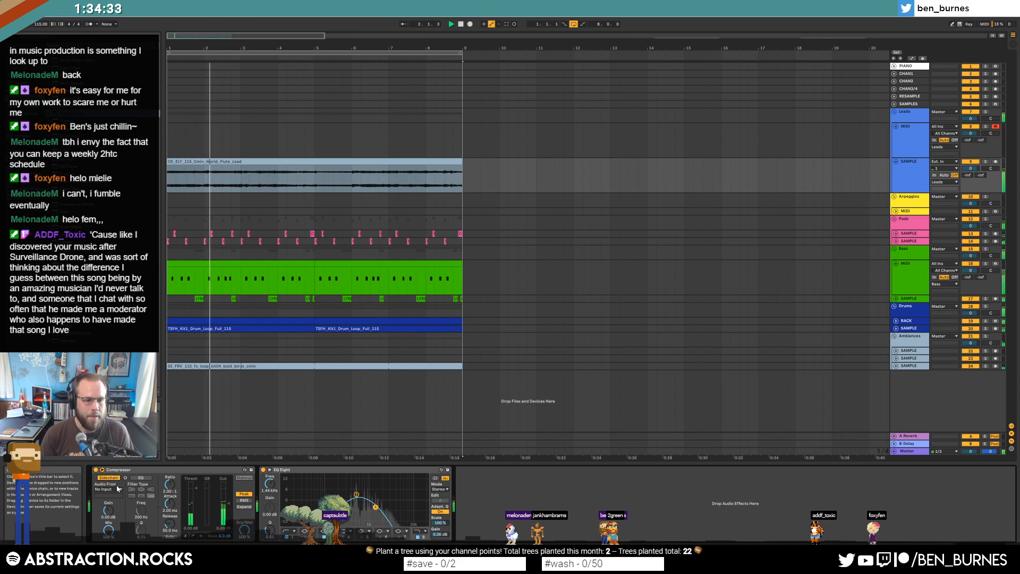
Set the Compressor's sidechain source to the drum RACK, Post FX, and lower its threshold.
click(118, 488)
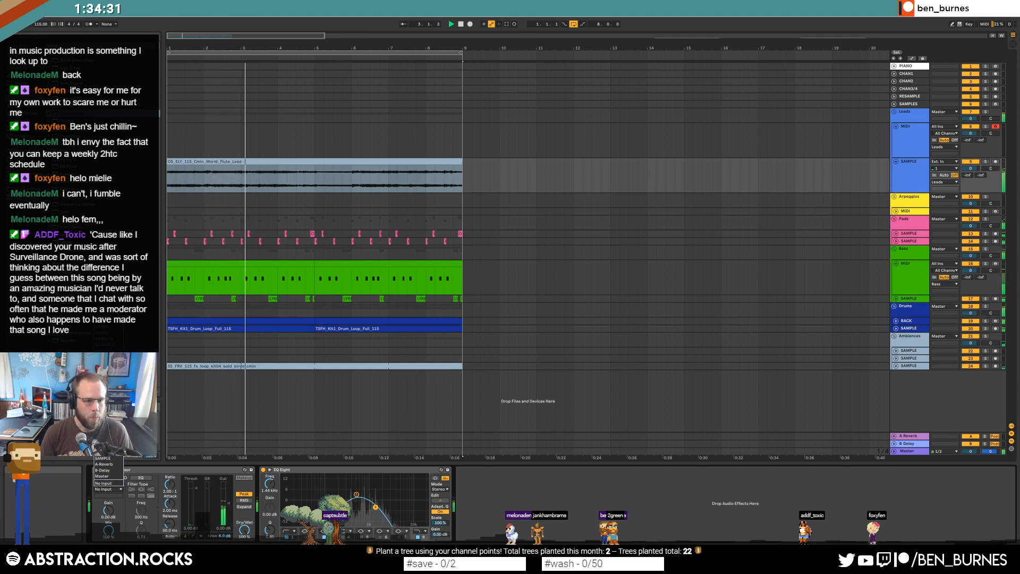
click(106, 429)
click(109, 495)
click(114, 429)
drag(197, 489, 192, 522)
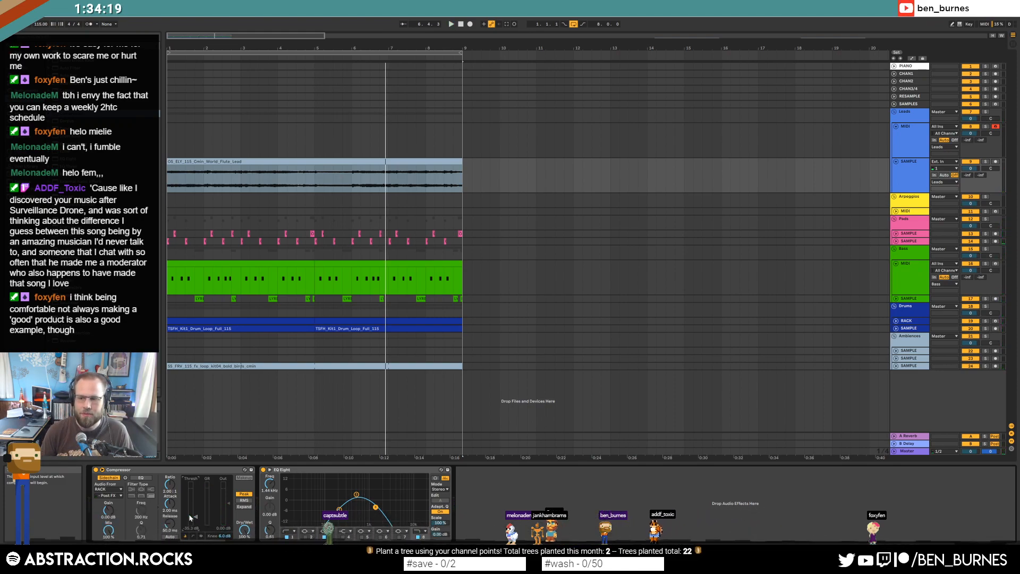
Widen the flute's range in the Leads SAMPLE track's EQ Eight by raising the high cut and readjusting the low cut.
click(241, 177)
click(243, 186)
key(space)
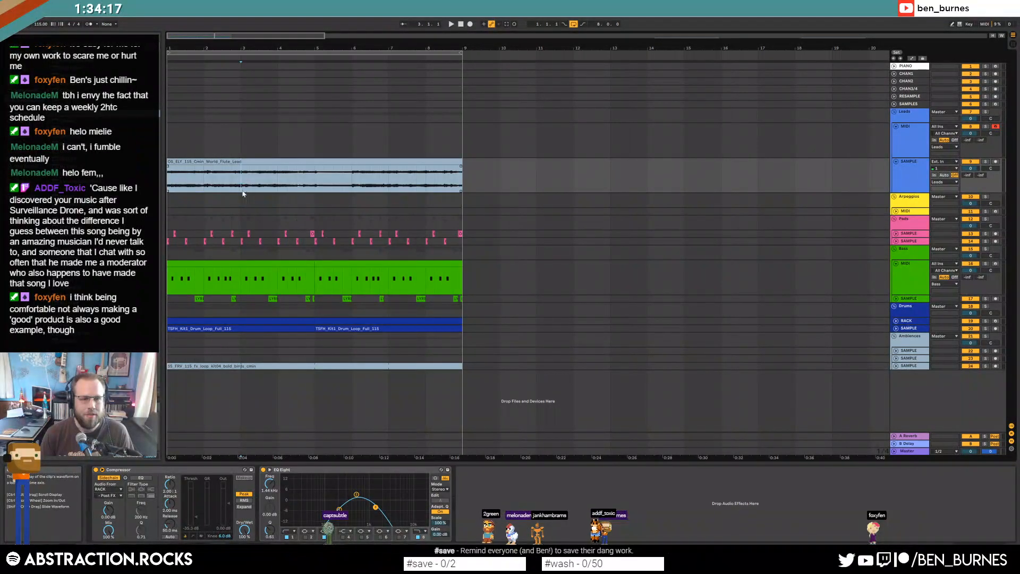
click(196, 517)
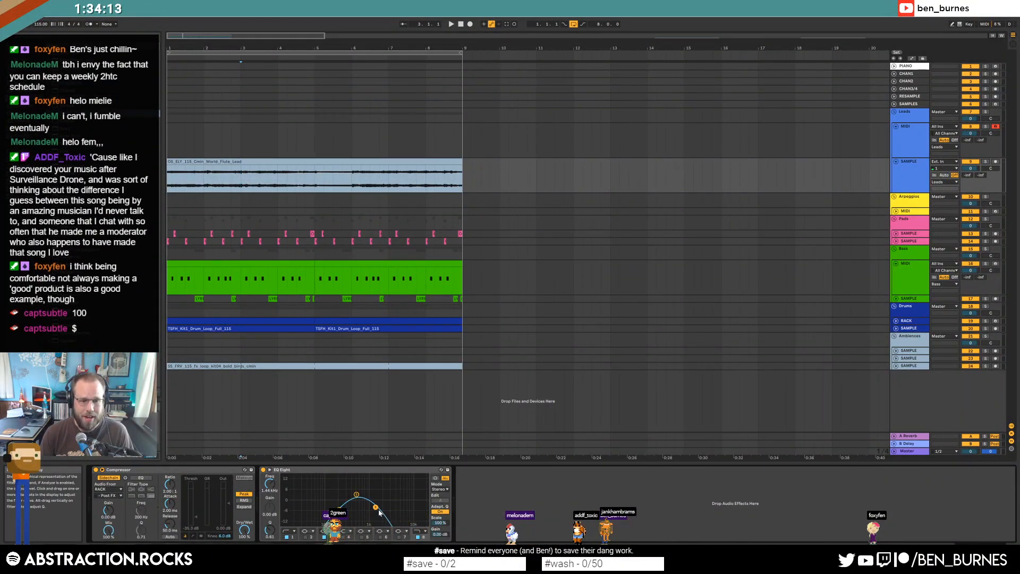
drag(376, 507, 391, 507)
click(355, 533)
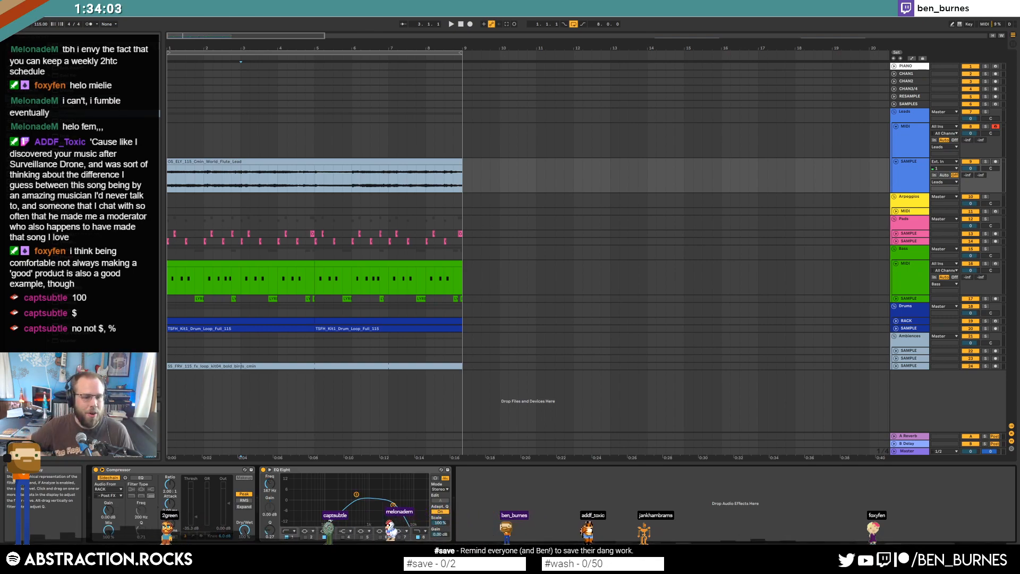
Play the arrangement from bar 1 to audition the flute with its EQ and sidechain compression.
click(168, 182)
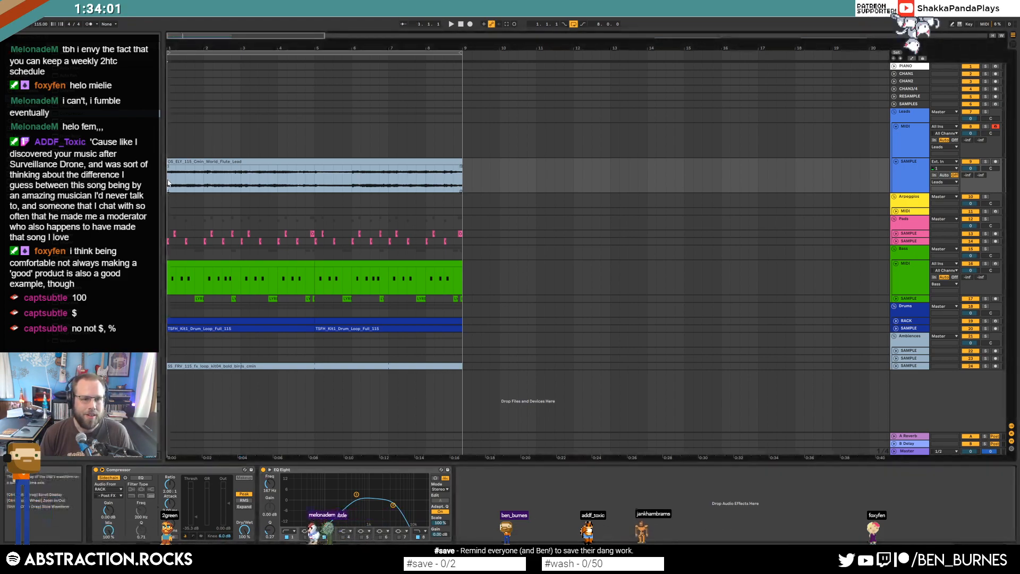
click(172, 184)
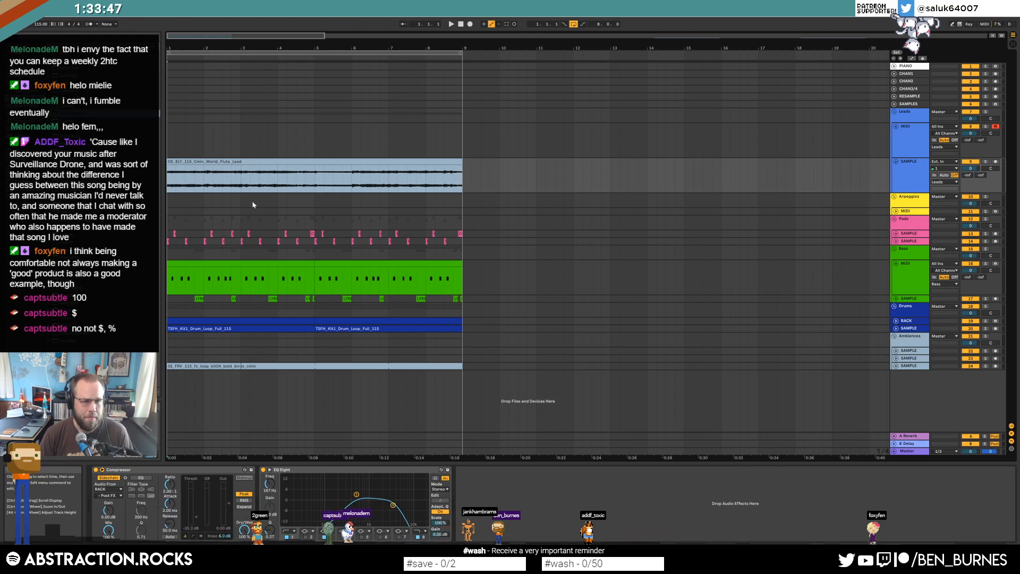
click(286, 164)
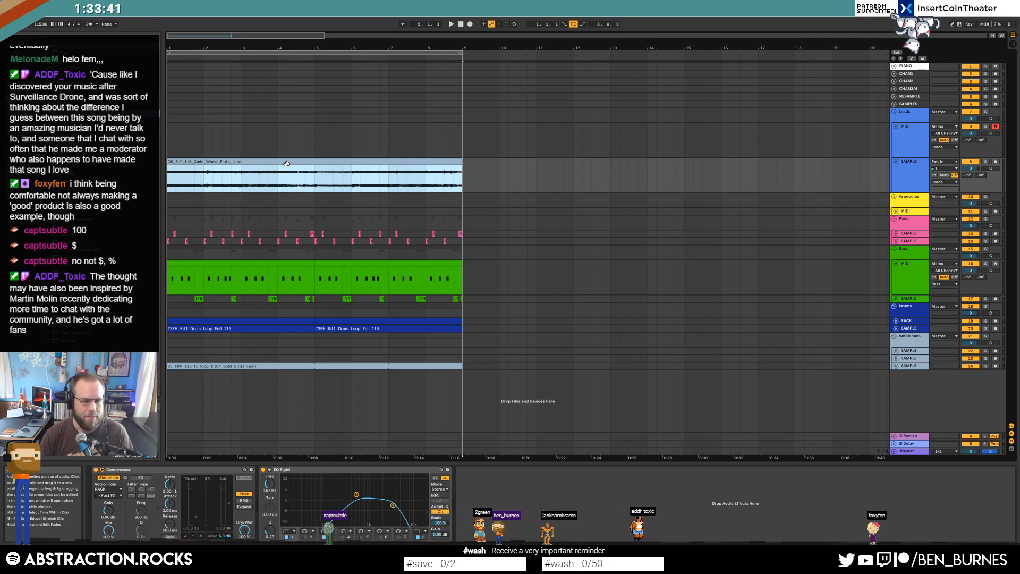
click(170, 183)
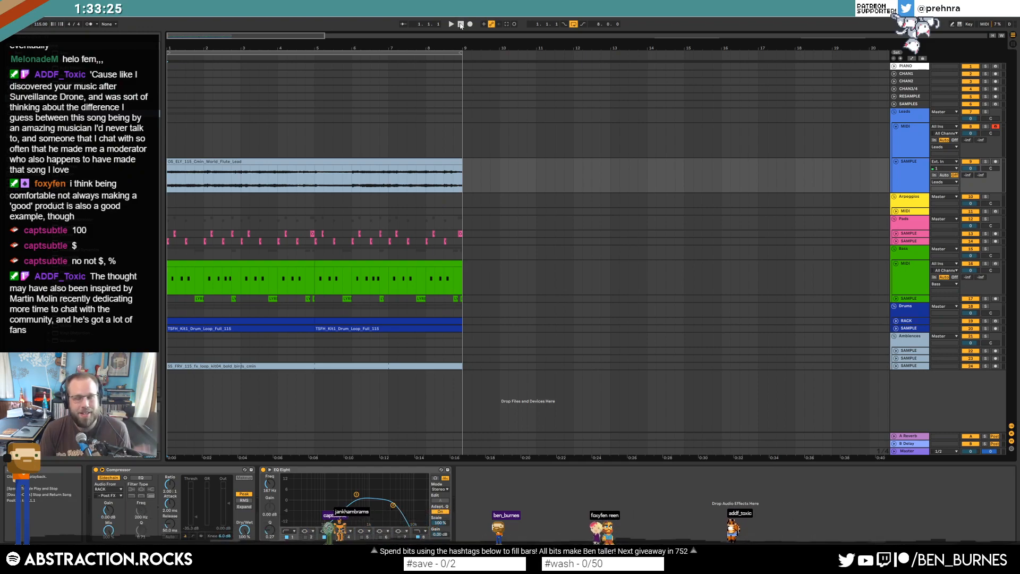
key(space)
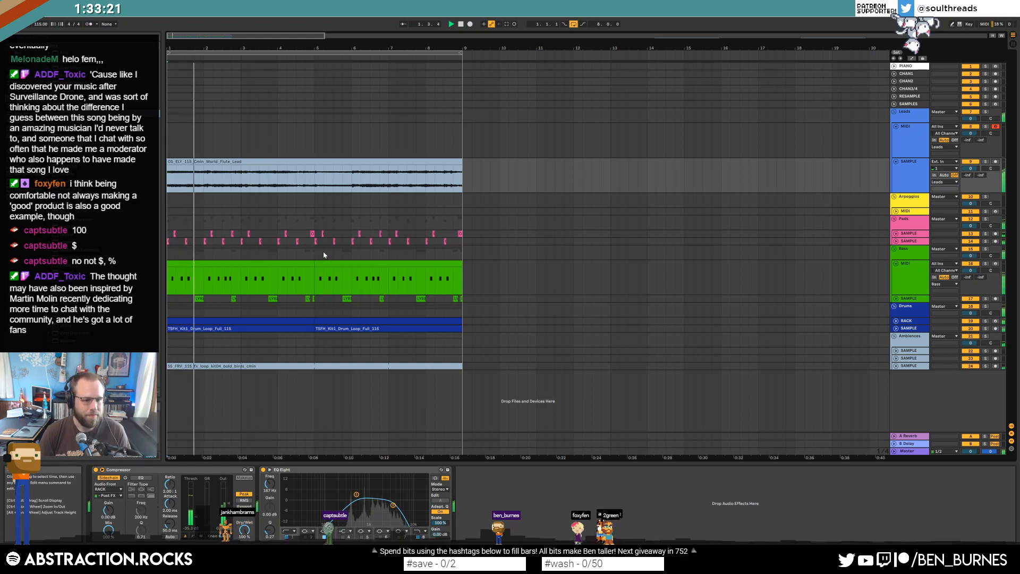
click(242, 385)
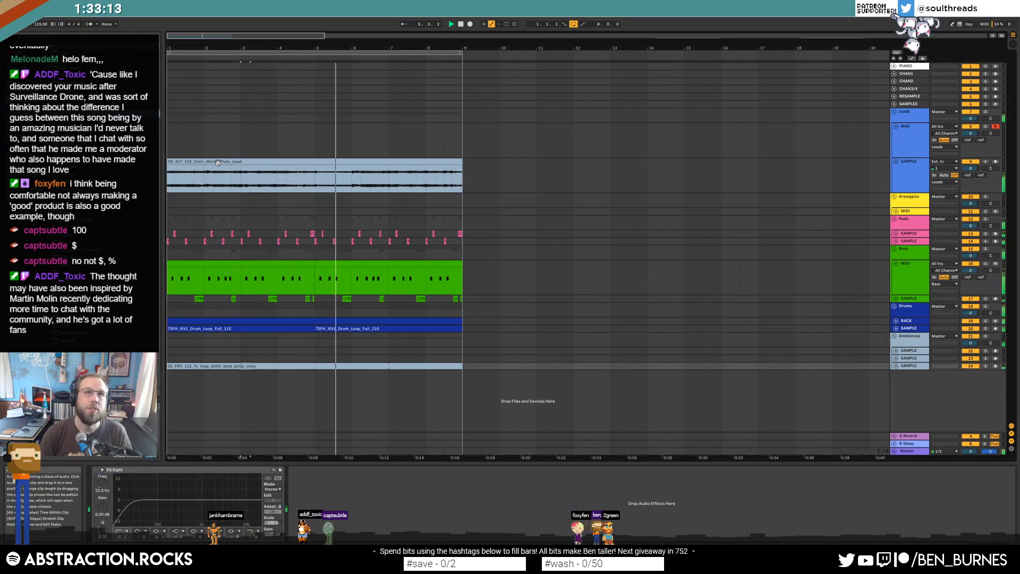
Set the release of the Compressor on the Leads SAMPLE track to 522 ms.
click(236, 165)
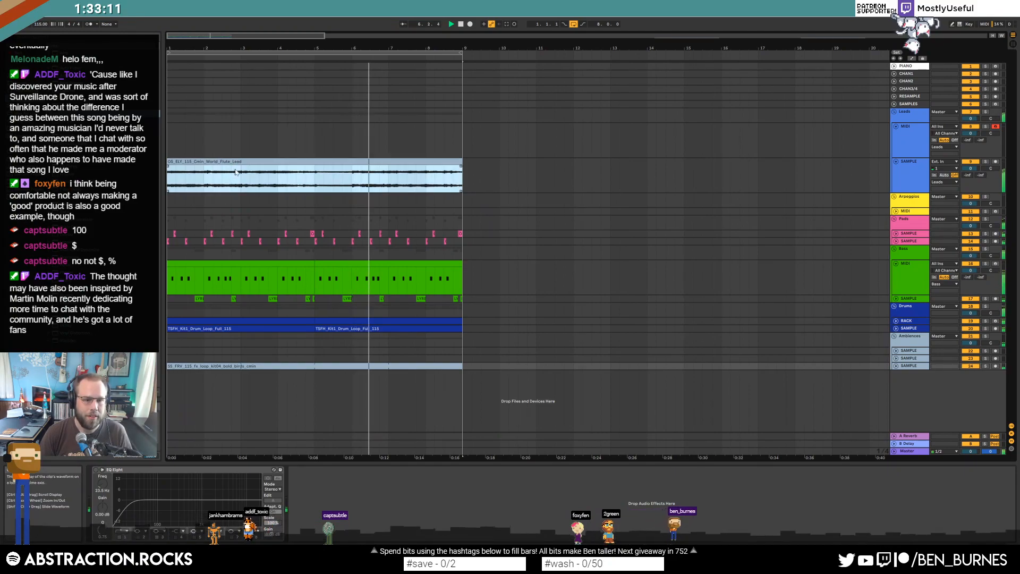
click(170, 524)
text(522)
key(Return)
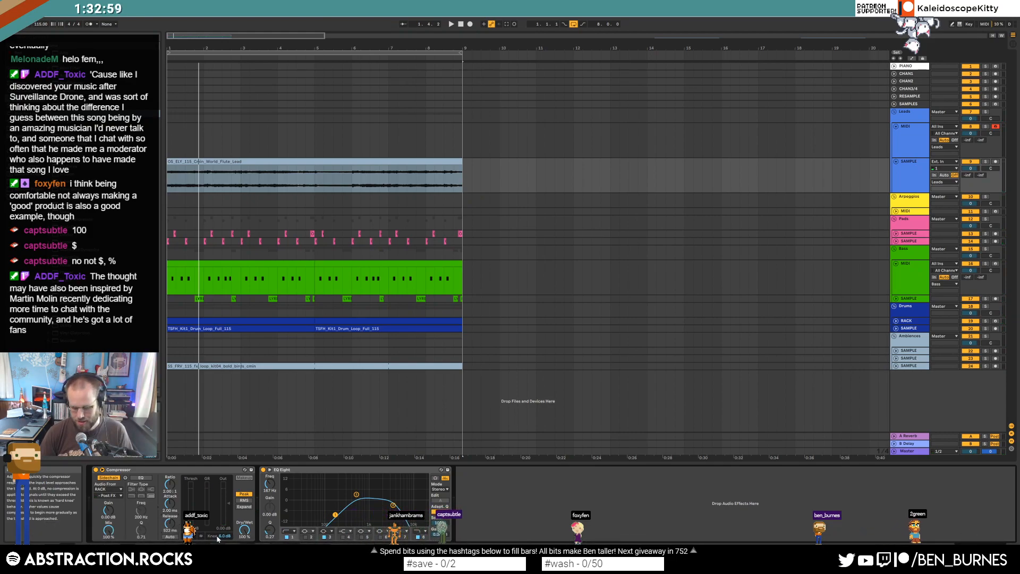
click(174, 535)
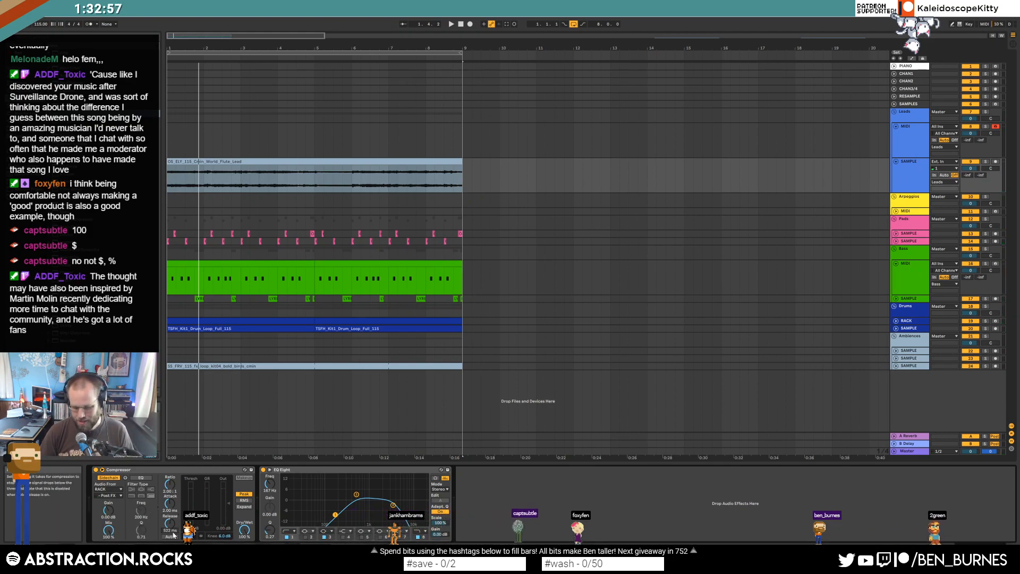
Shift the flute's EQ Eight middle band to about 409 Hz and move the low cut further down to keep more low end.
key(space)
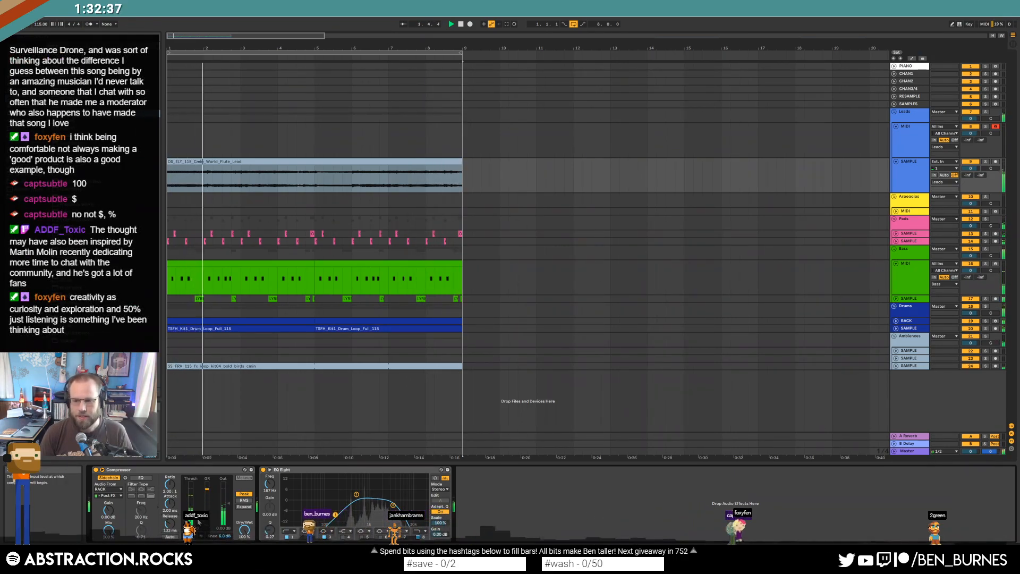
click(269, 161)
drag(332, 517, 330, 511)
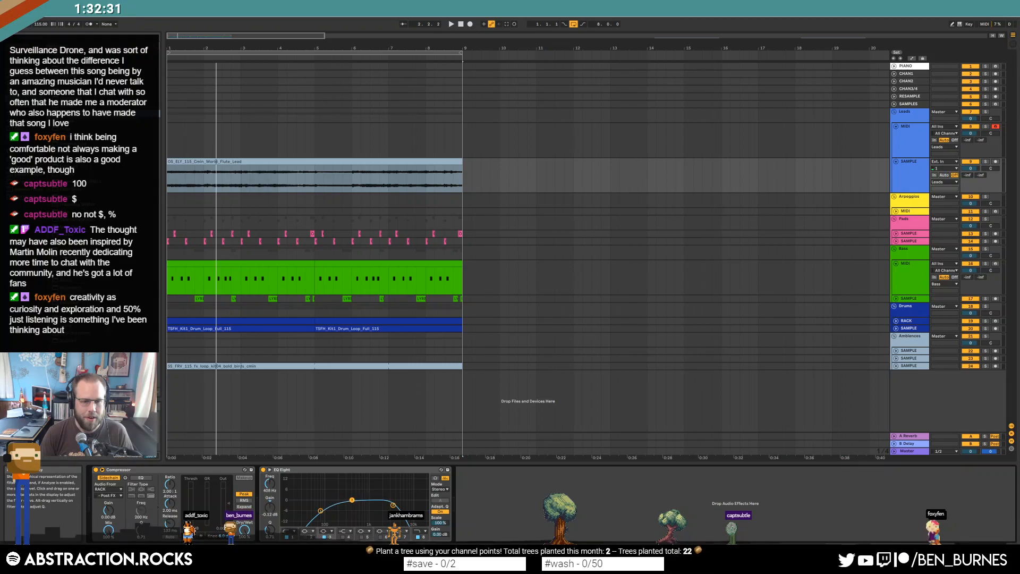
drag(321, 512, 318, 509)
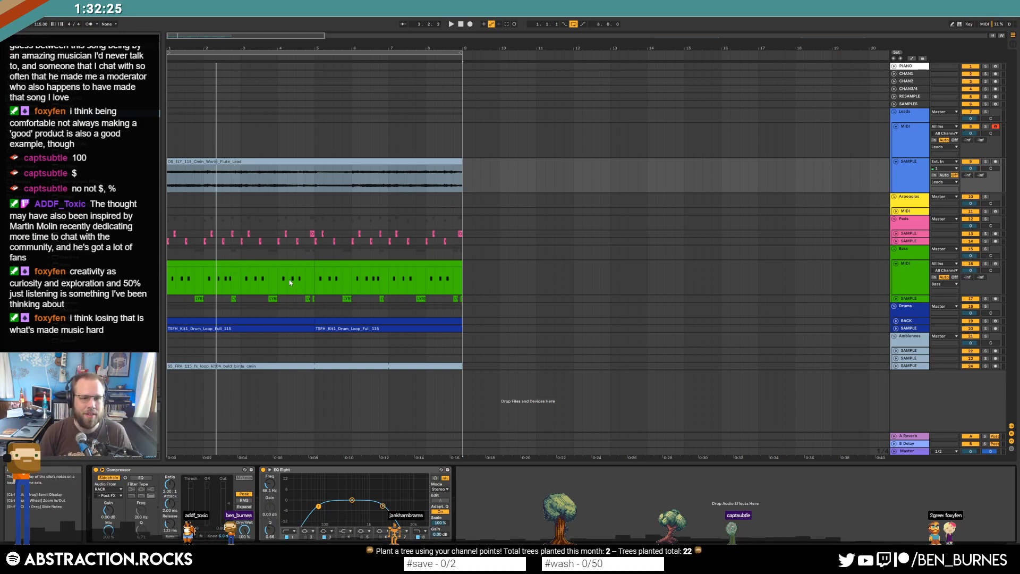
Turn on looping for the first Bass MIDI clip and extend it to bar 9, replacing the second copy.
click(310, 263)
key(shift+Tab)
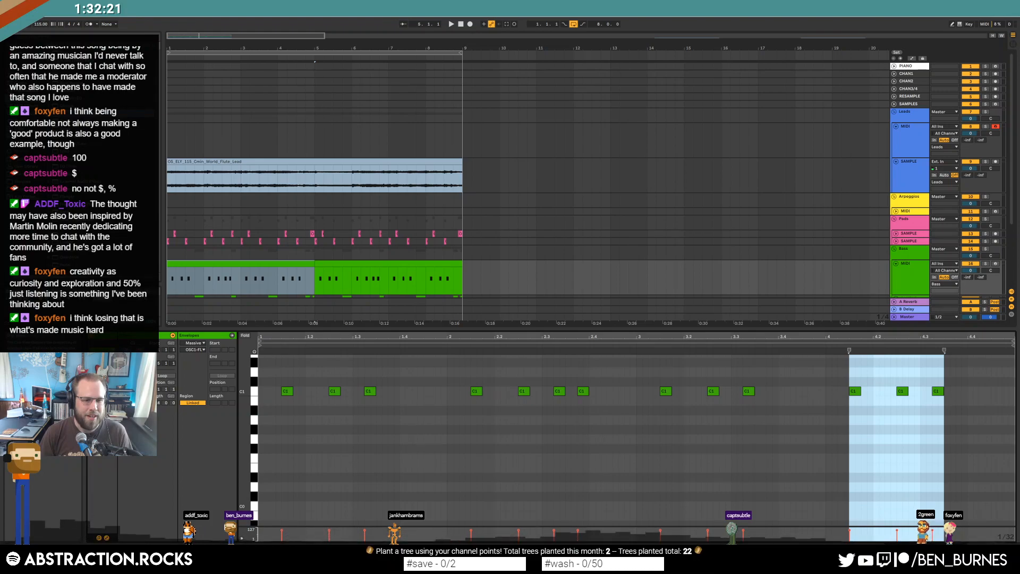
click(163, 376)
drag(311, 265, 463, 264)
key(shift+Tab)
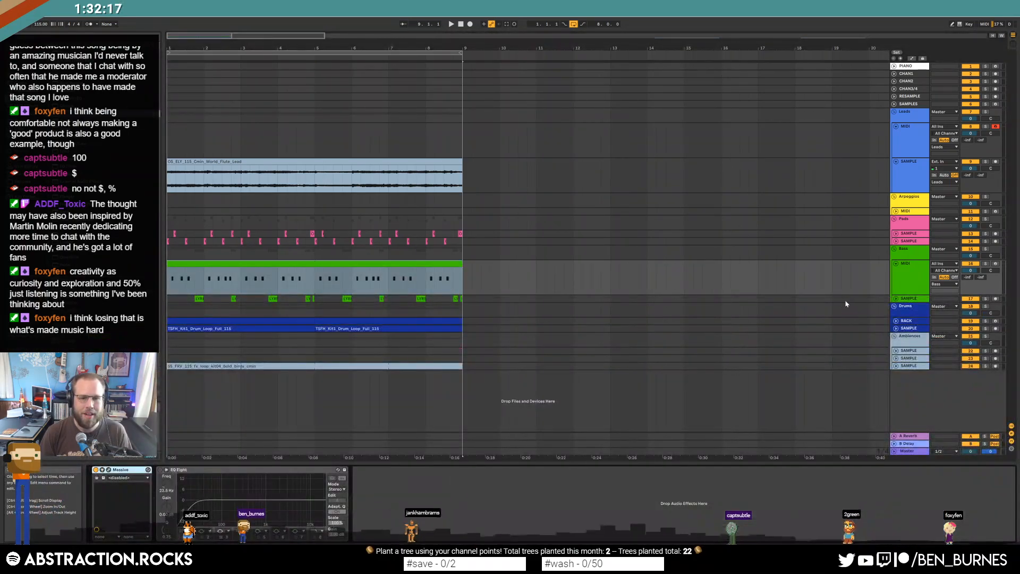
Unfold the Drums RACK track, turn on looping for its first clip and extend that clip to bar 9.
click(896, 321)
double_click(310, 321)
click(159, 375)
drag(312, 267, 461, 268)
key(shift+Tab)
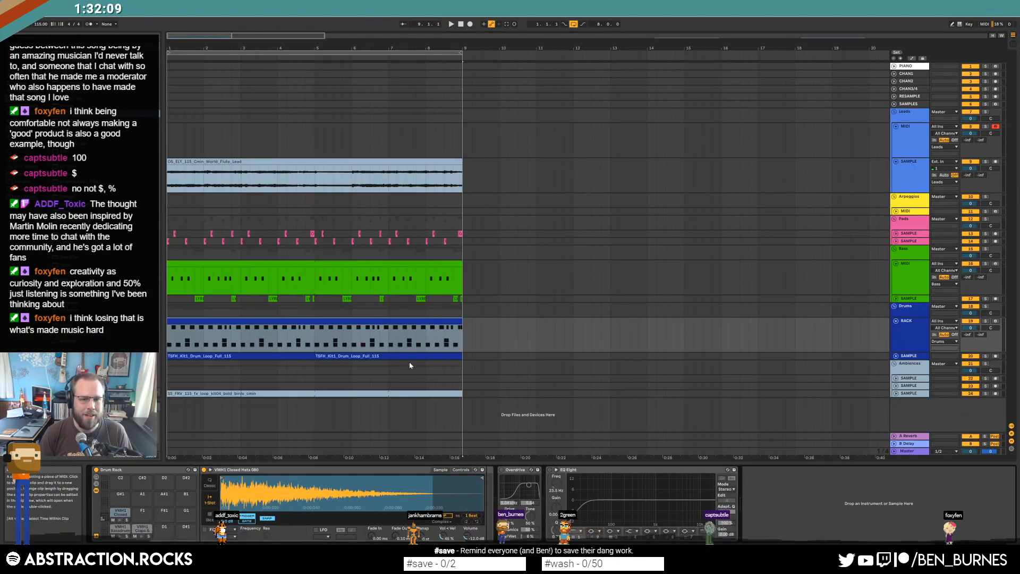
Warp and loop the first drum loop clip on the unfolded Drums SAMPLE track, and extend it to bar 9.
click(313, 355)
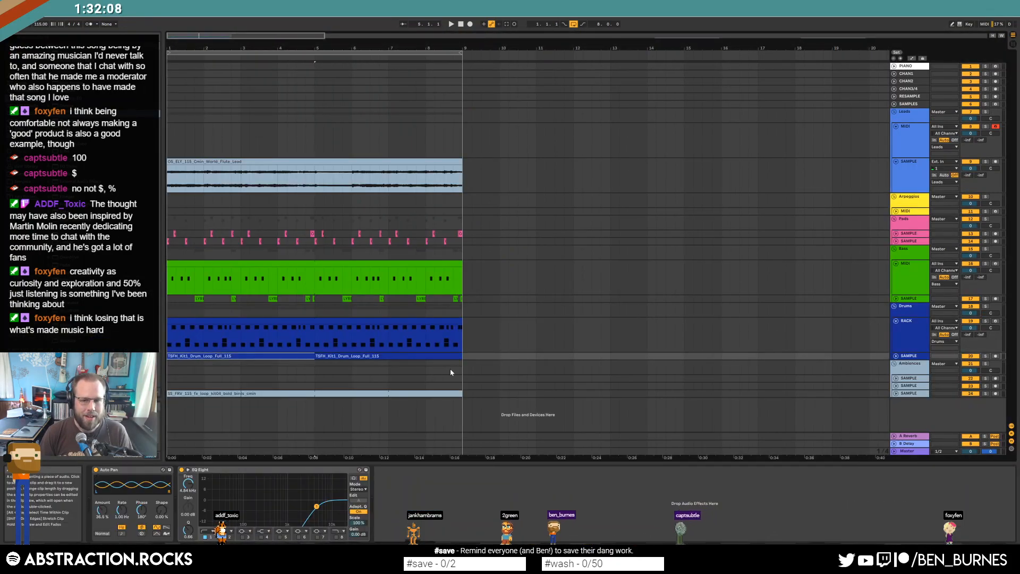
click(896, 356)
double_click(300, 354)
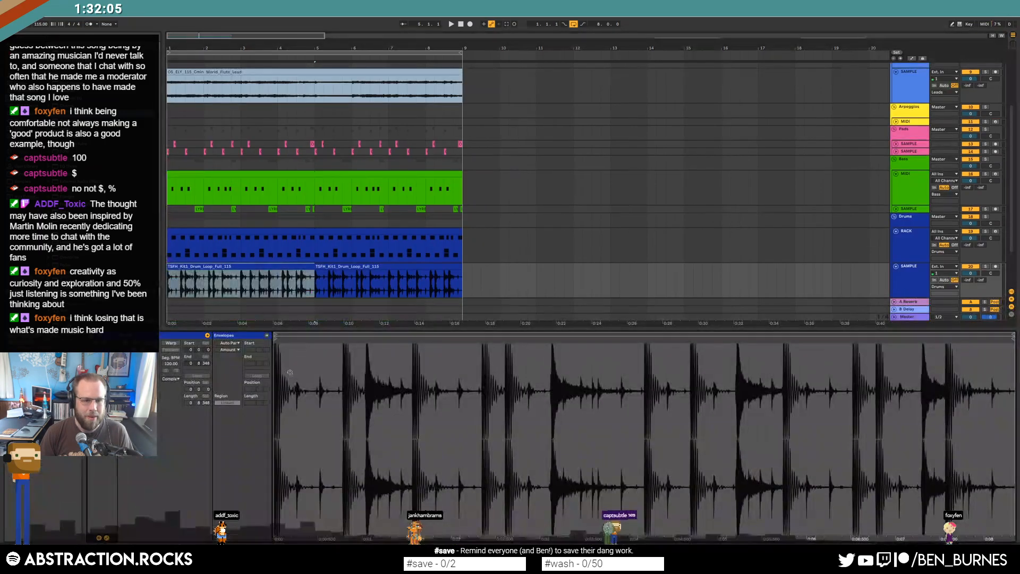
click(171, 344)
drag(276, 404, 1010, 441)
key(ctrl+l)
drag(379, 278, 459, 287)
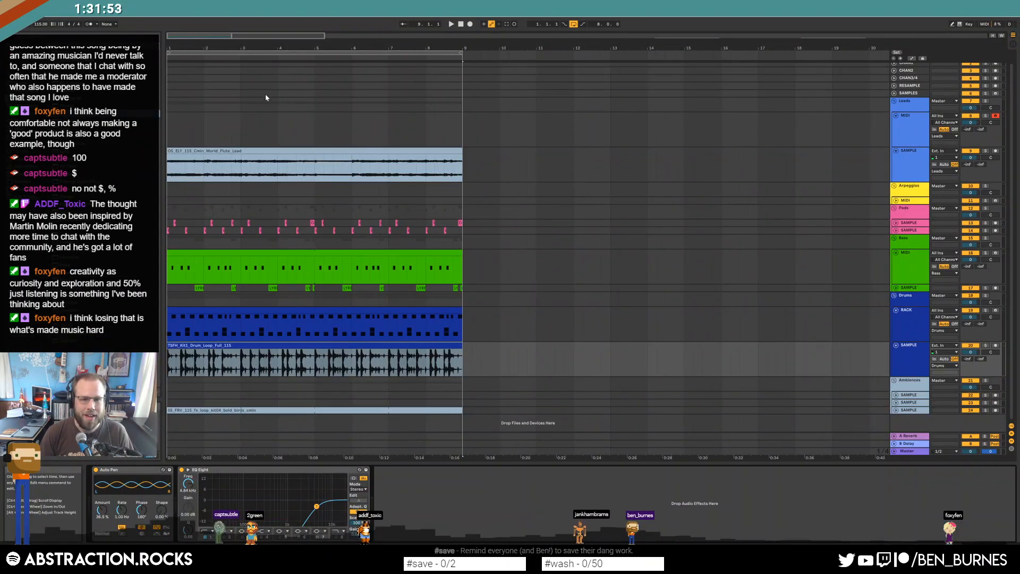
Audition from the start and move the flute phrase near bar 5 half a beat earlier on the Leads SAMPLE track.
click(460, 25)
key(space)
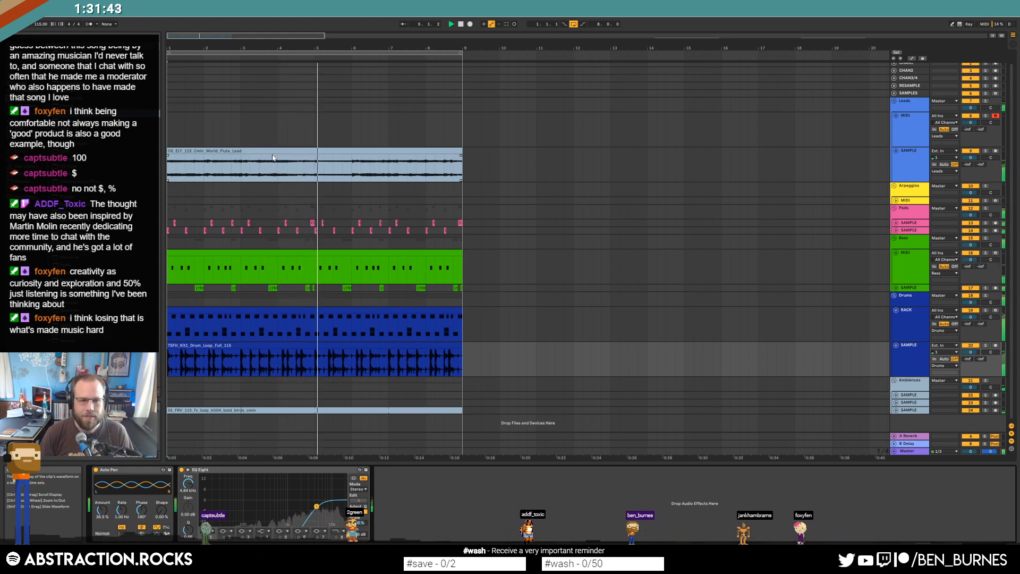
key(space)
scroll(310, 164, up, 5)
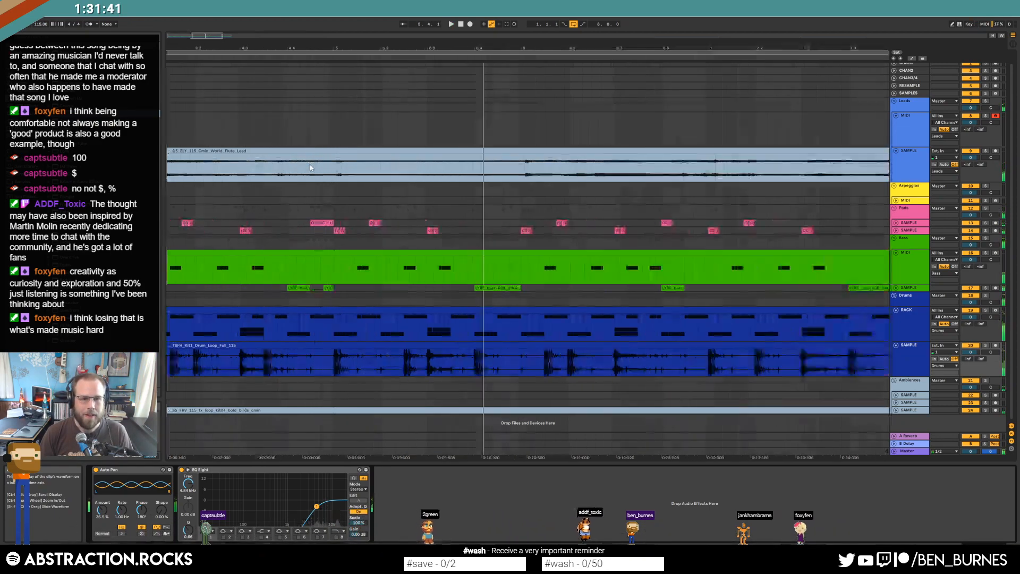
mouse_move(333, 163)
mouse_down()
mouse_move(452, 167)
mouse_move(432, 151)
mouse_up()
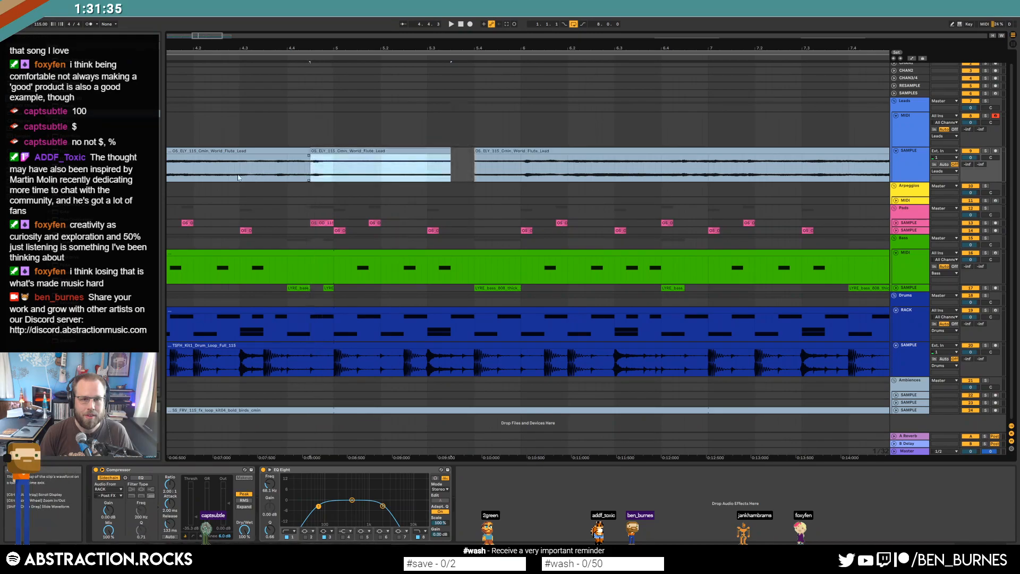
Audition the moved flute phrase and extend the following flute clip's start back to close the gap.
click(240, 177)
key(space)
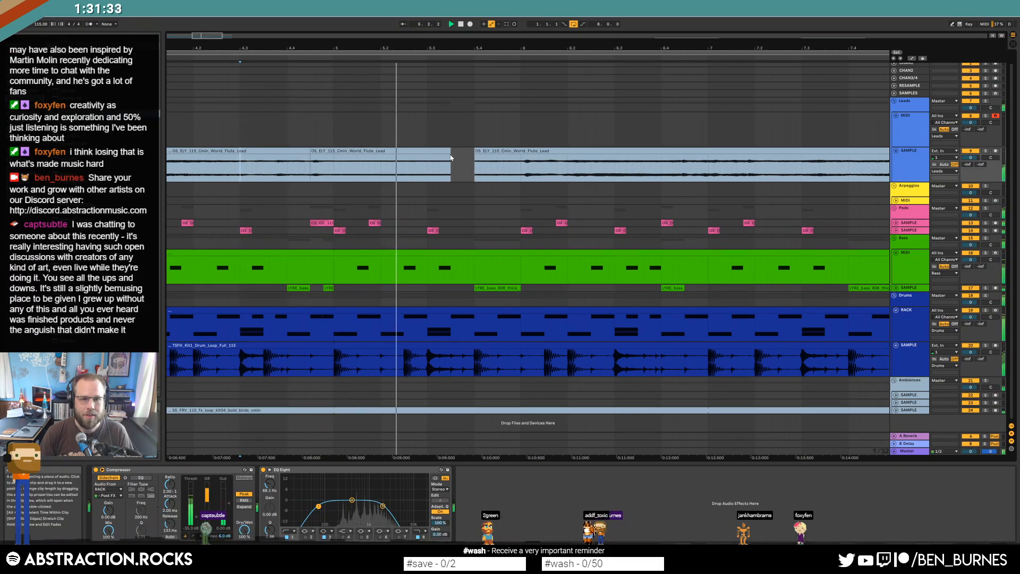
drag(427, 168, 457, 150)
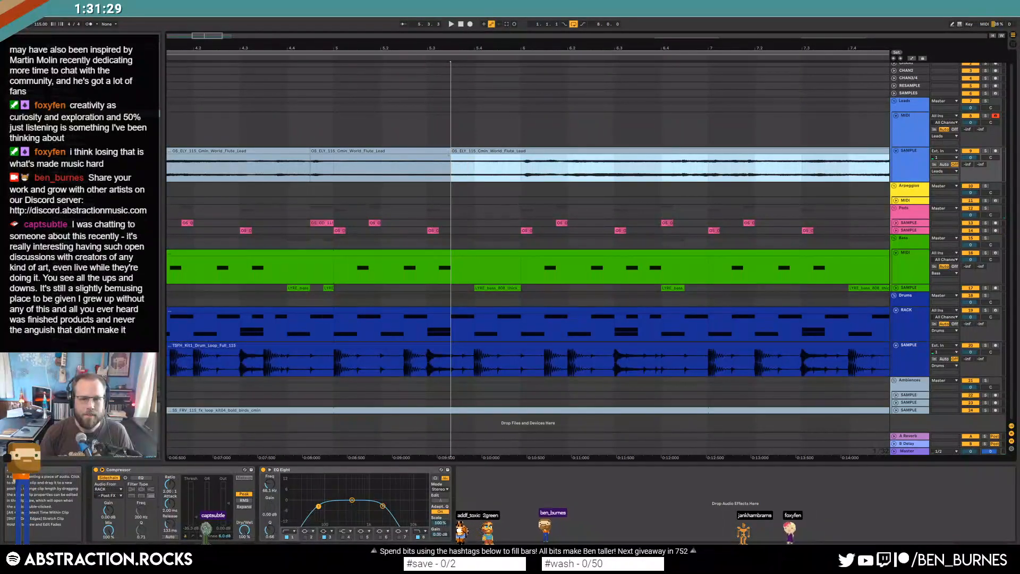
Play the edited flute passage from bar 4 to check its timing, with the whole eight-bar loop in view.
click(175, 171)
key(space)
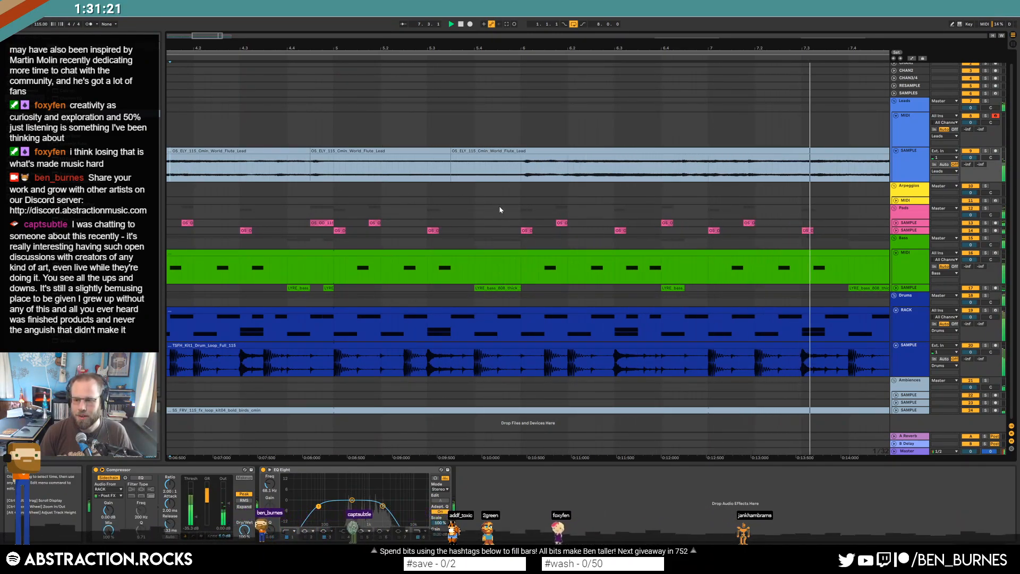
scroll(499, 210, down, 3)
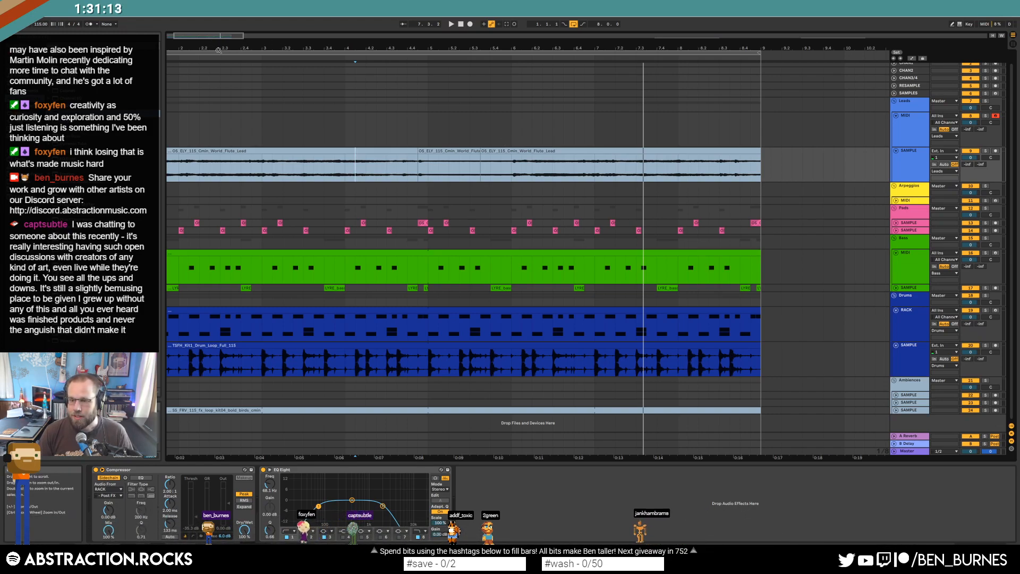
mouse_move(189, 37)
mouse_down()
mouse_move(218, 47)
mouse_move(209, 35)
mouse_up()
click(481, 170)
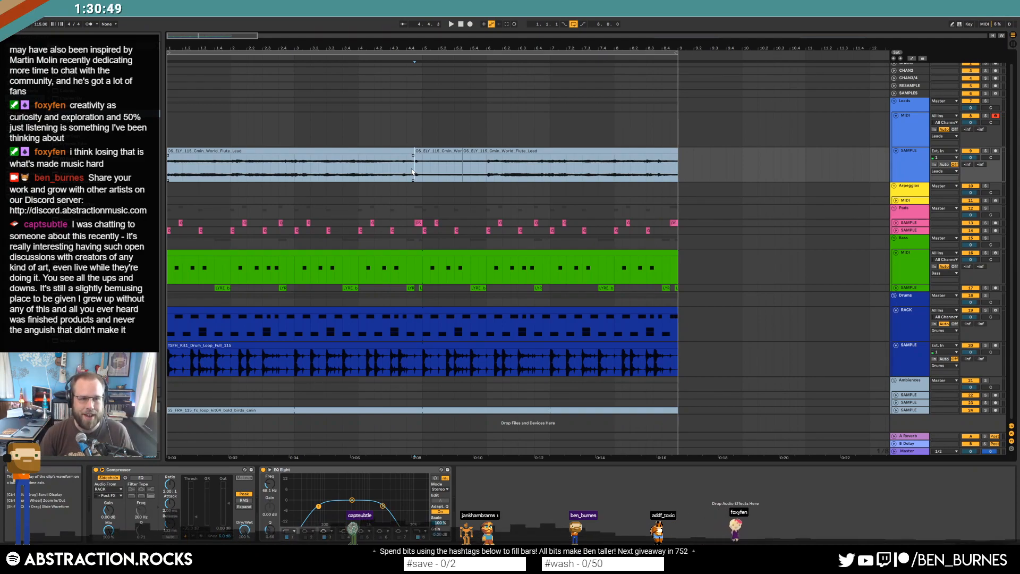
Assign the Leads SAMPLE track's blue colour to all of its flute clips.
right_click(913, 167)
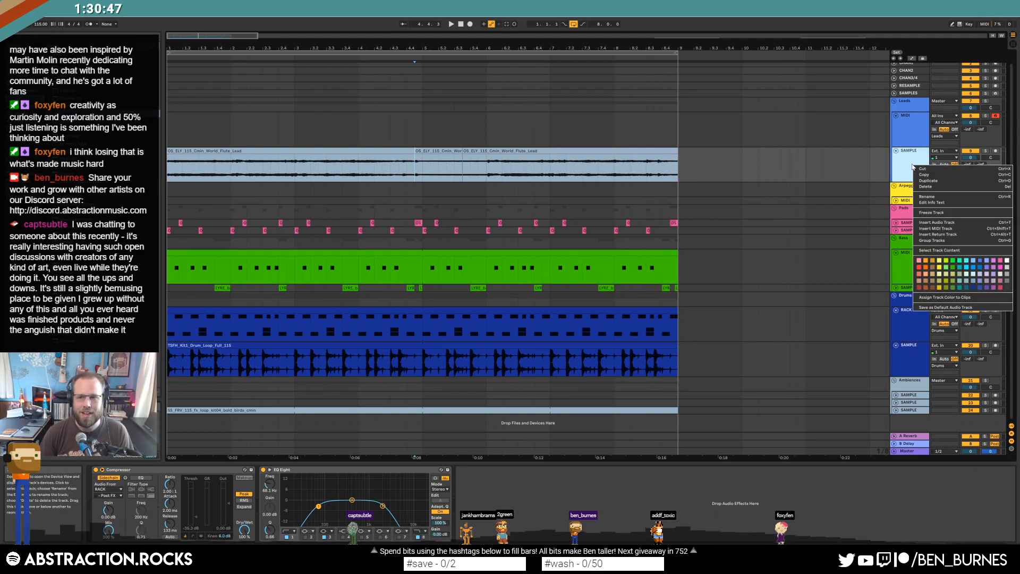
click(932, 286)
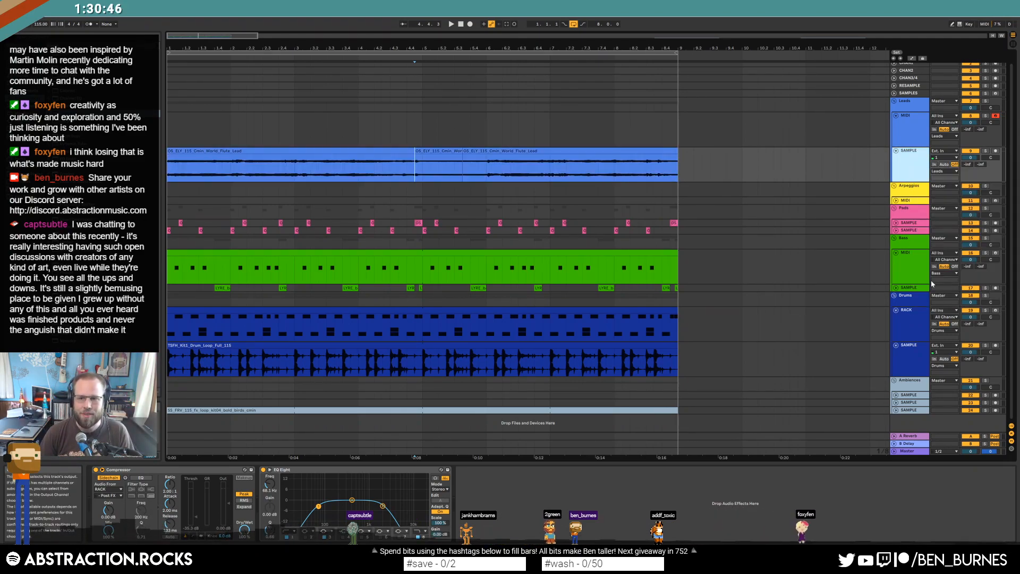
Return to the start of the arrangement and unfold the MIDI track in the Arpeggios group.
click(905, 132)
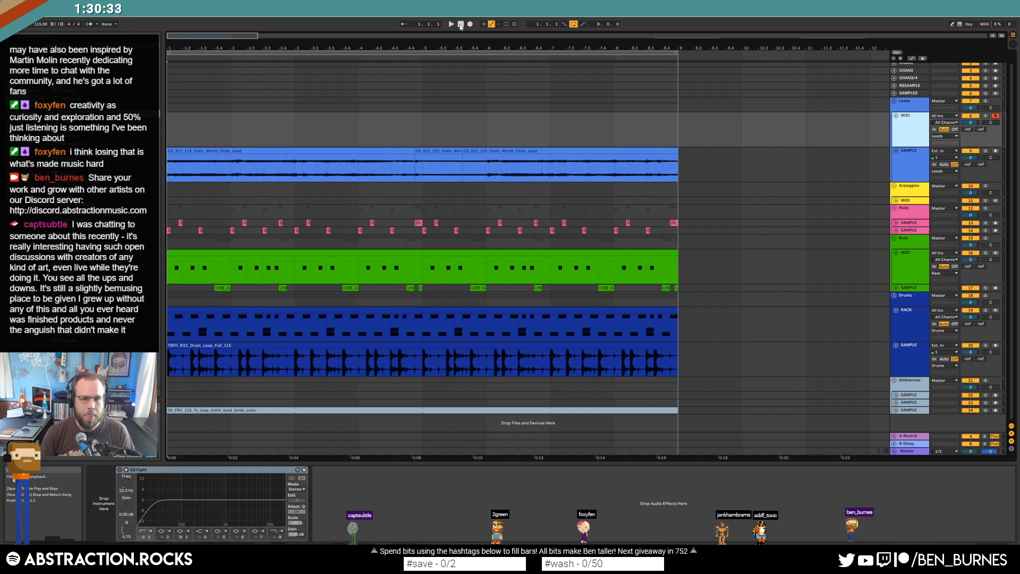
click(417, 126)
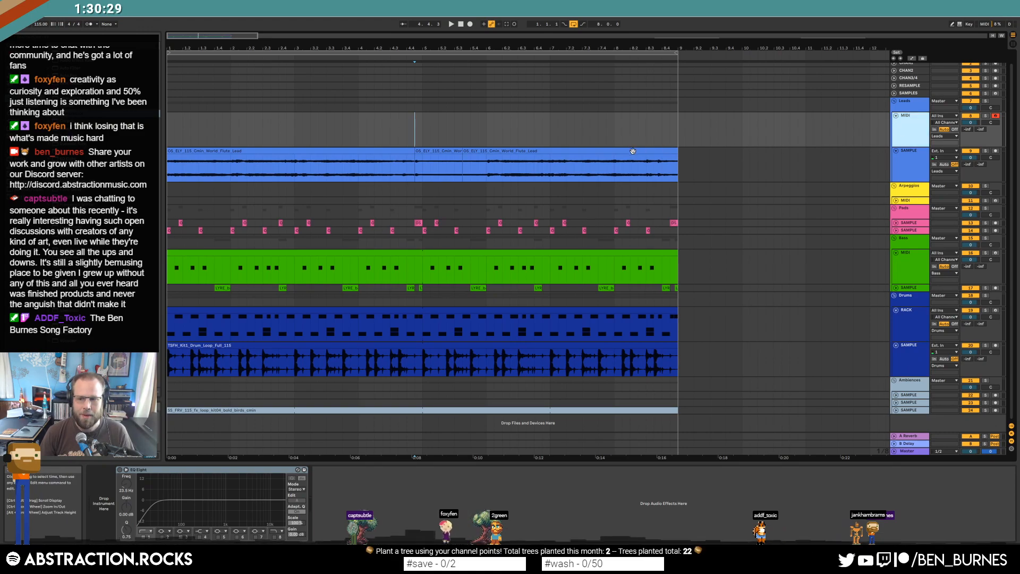
click(167, 131)
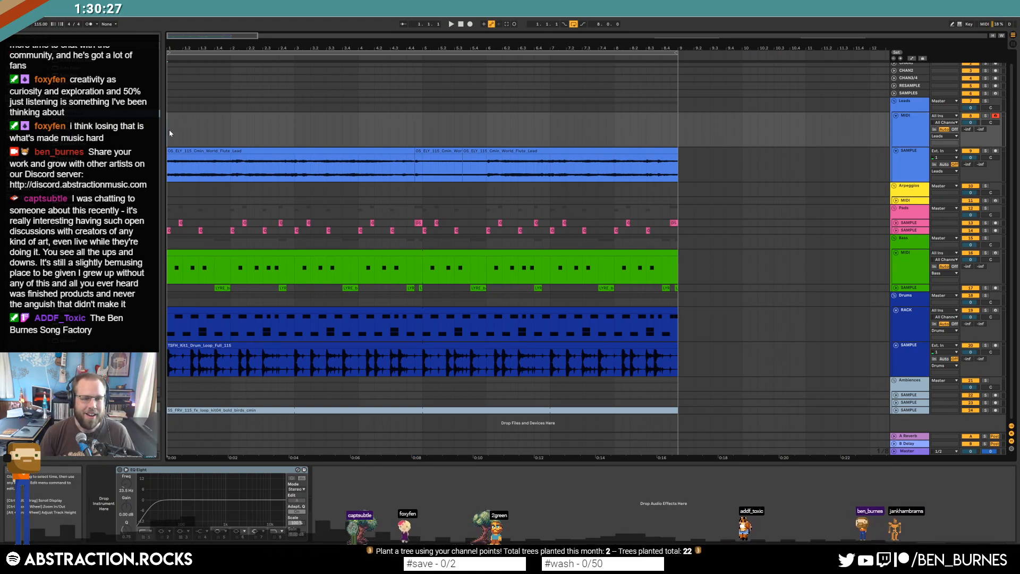
click(896, 200)
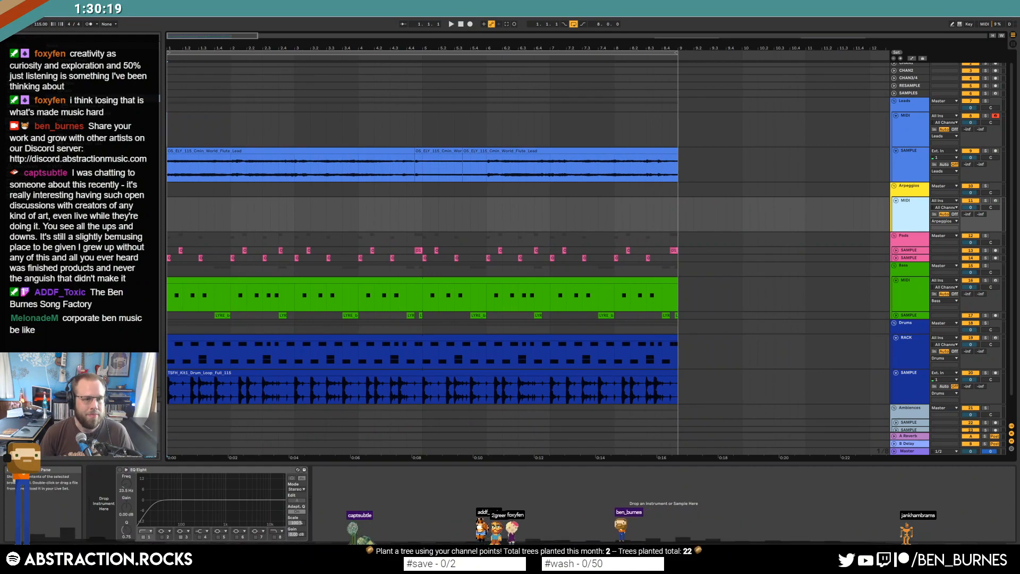
Load Operator on the Arpeggios MIDI track, pick an oscillator waveform and lower the filter frequency.
click(107, 91)
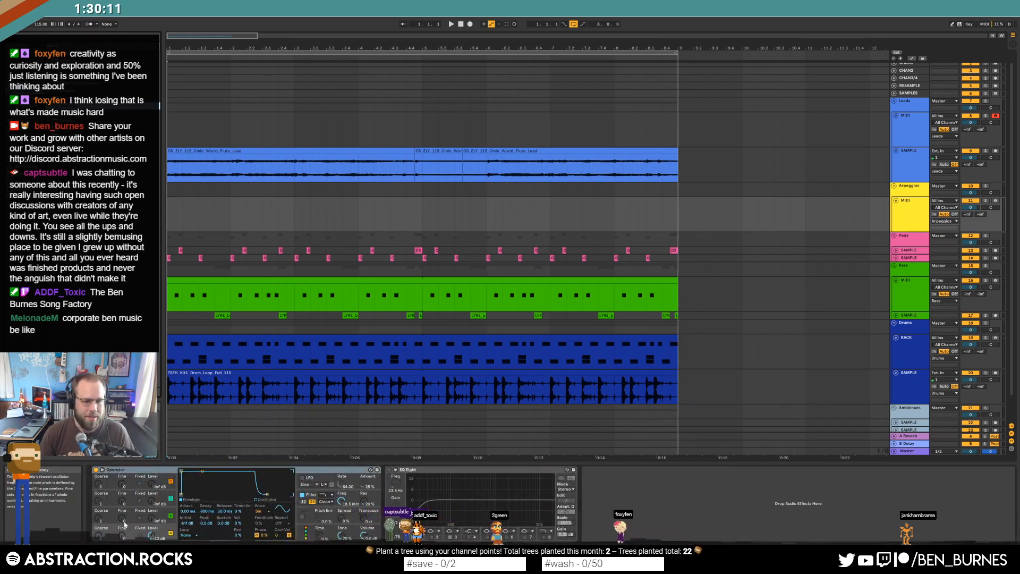
click(261, 510)
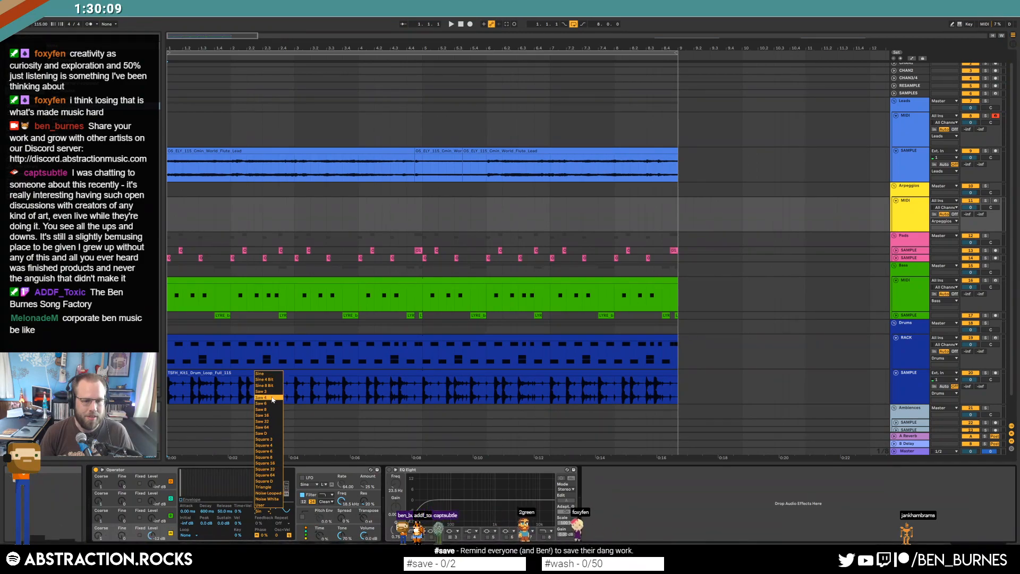
click(264, 512)
click(265, 513)
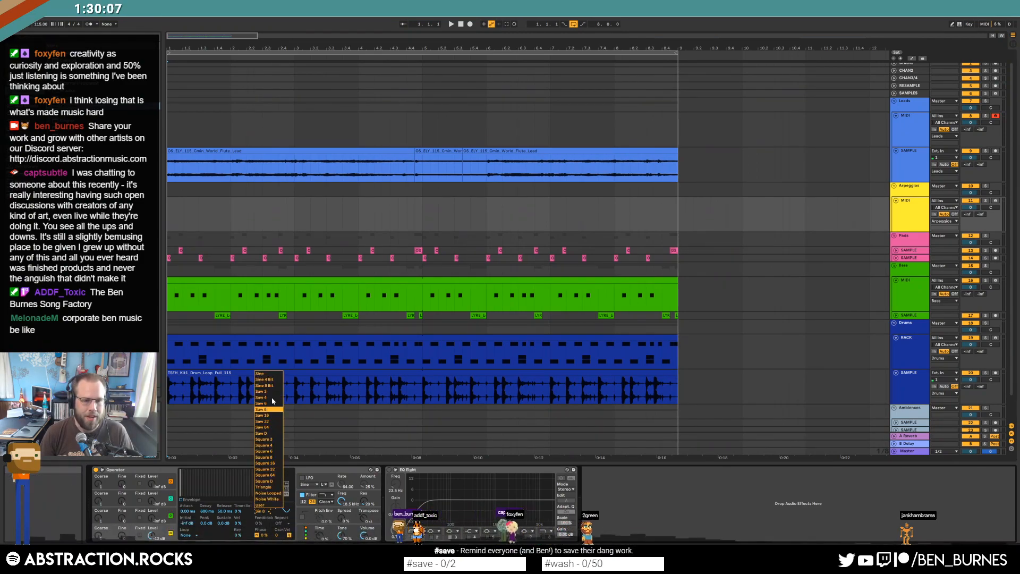
click(282, 447)
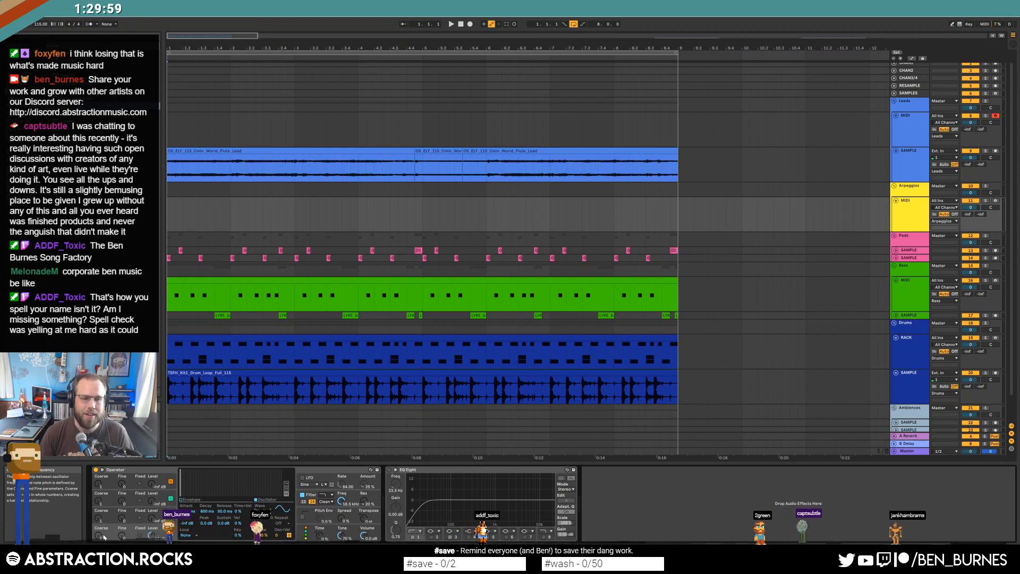
drag(341, 501, 342, 542)
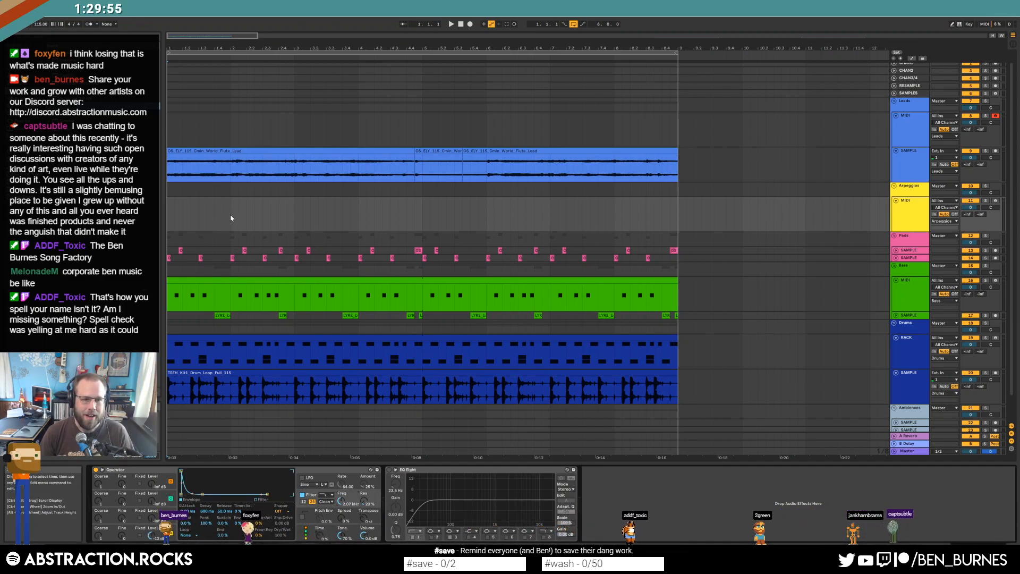
Create a one-bar MIDI clip at bar 1 of the Arpeggios MIDI track and draw a sixteenth-note C3 on beat 2.
drag(231, 217, 167, 218)
key(ctrl+shift+m)
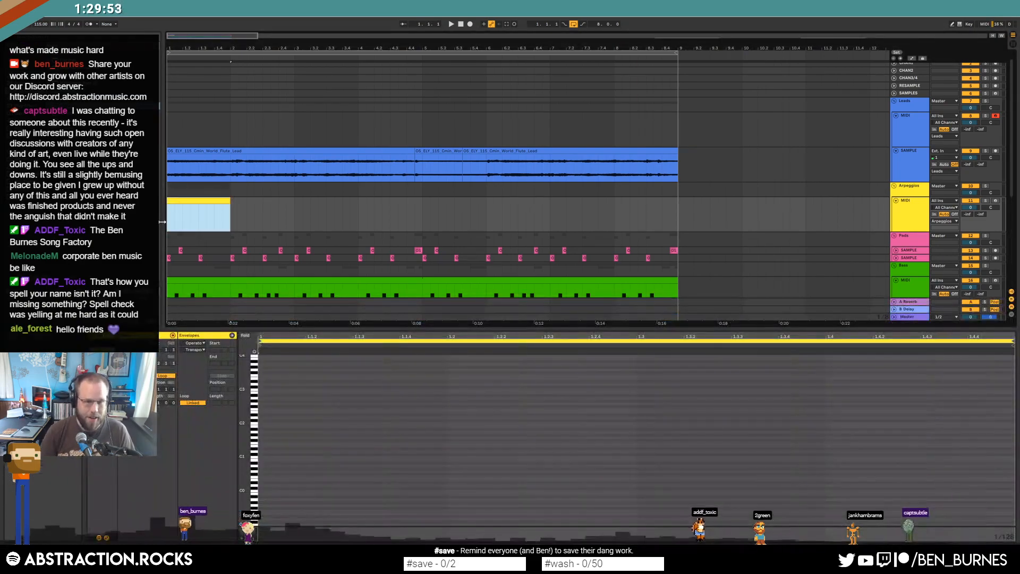
double_click(450, 390)
drag(478, 391, 495, 391)
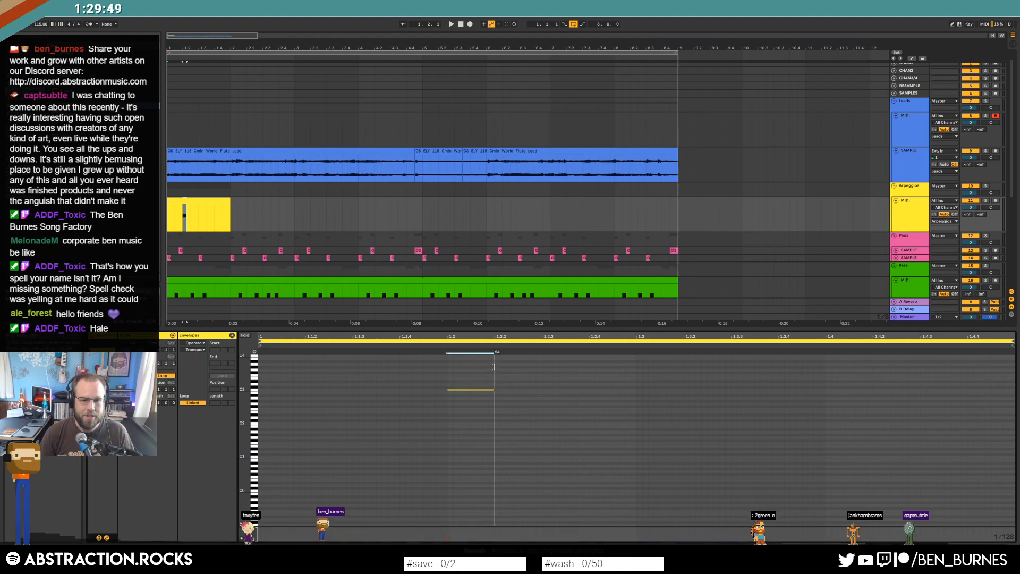
Duplicate the clip's first two beats into its second half, repeat the clip through bar 8 and play it back.
drag(637, 377, 258, 449)
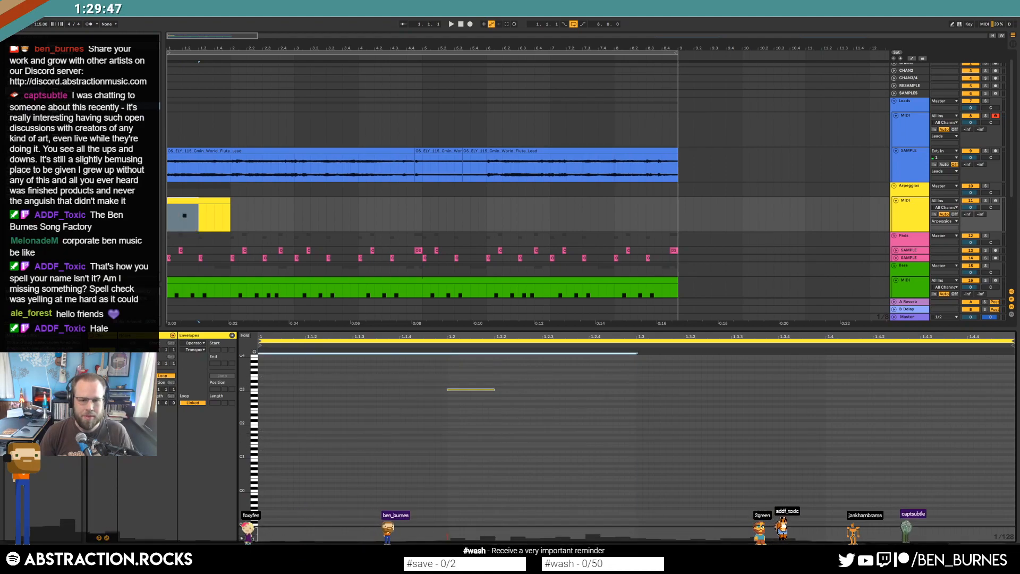
key(ctrl+d)
click(199, 201)
drag(231, 215, 678, 215)
key(space)
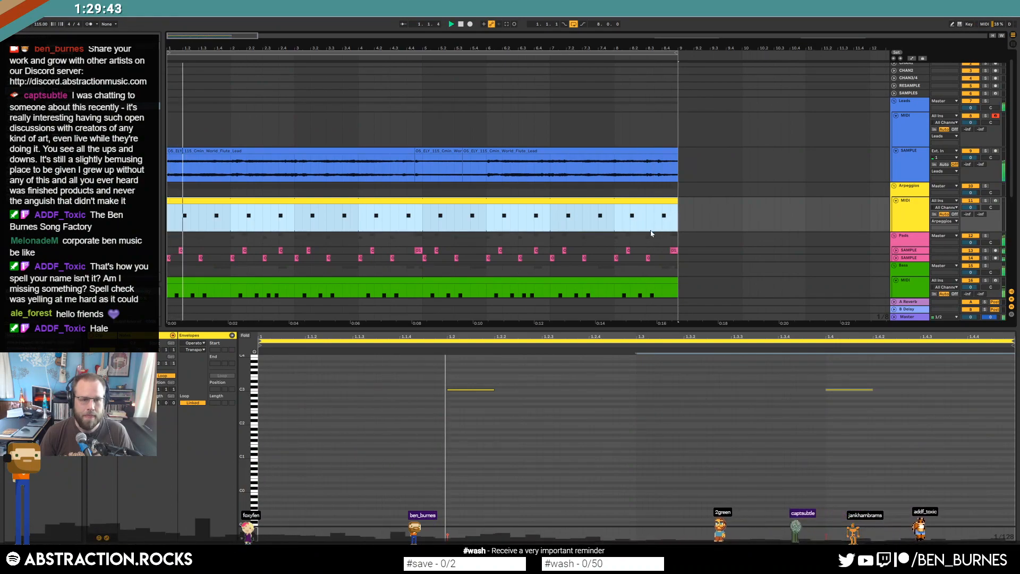
Move the clip's second note slightly earlier, transpose both notes up an octave and return to the track's devices.
key(space)
drag(842, 372, 858, 423)
key(Left)
key(Left)
key(Left)
key(Left)
key(Left)
drag(453, 374, 935, 501)
key(shift+Up)
key(shift+Tab)
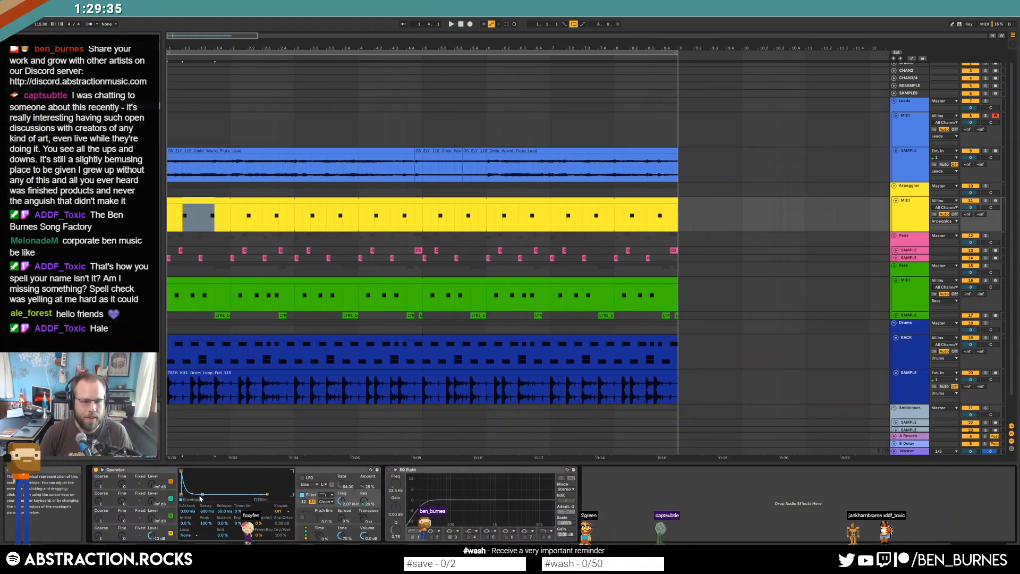
Shorten Operator's filter envelope decay to about 22 ms while auditioning the loop.
drag(202, 494, 195, 494)
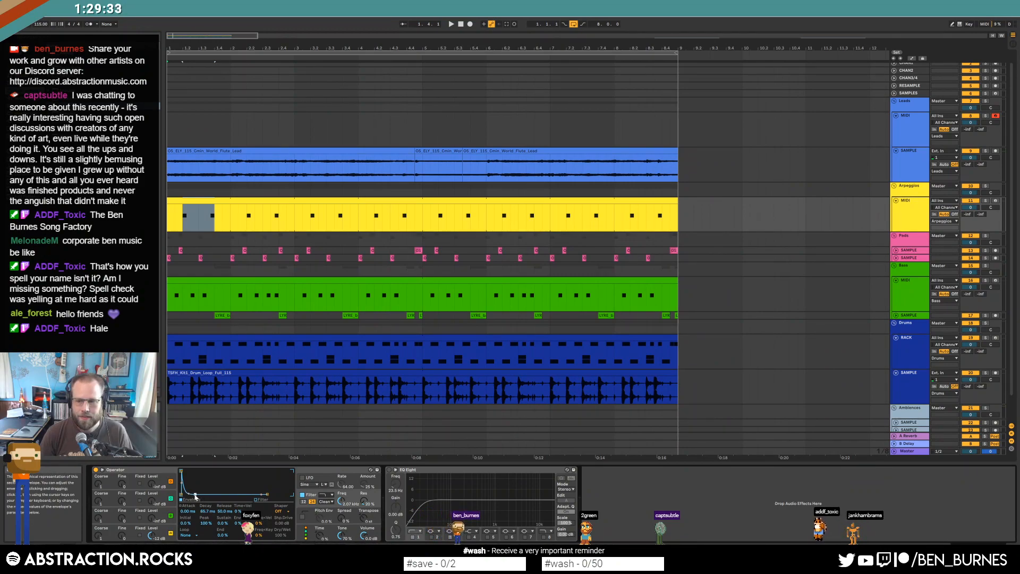
key(space)
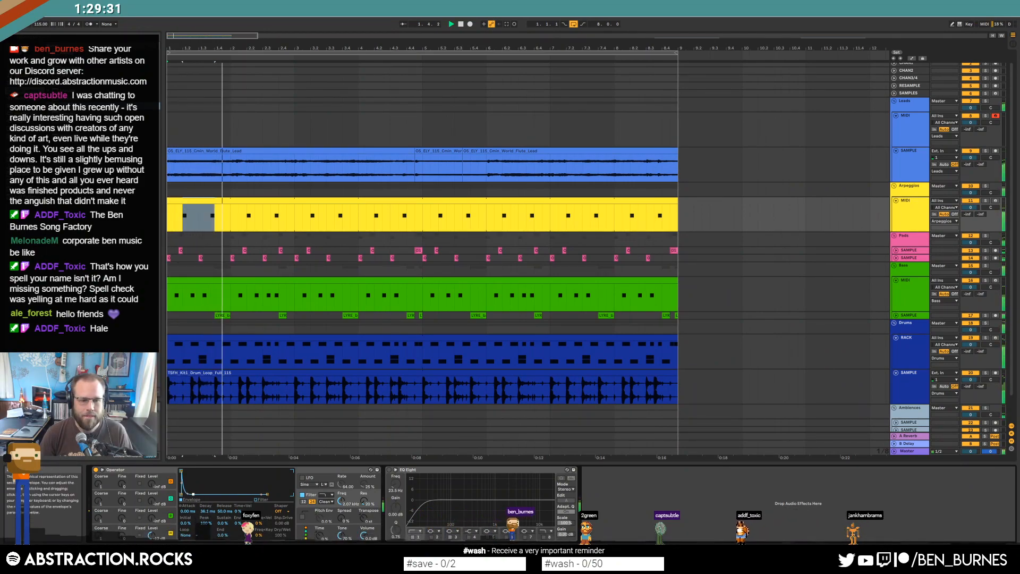
drag(197, 494, 192, 494)
click(147, 470)
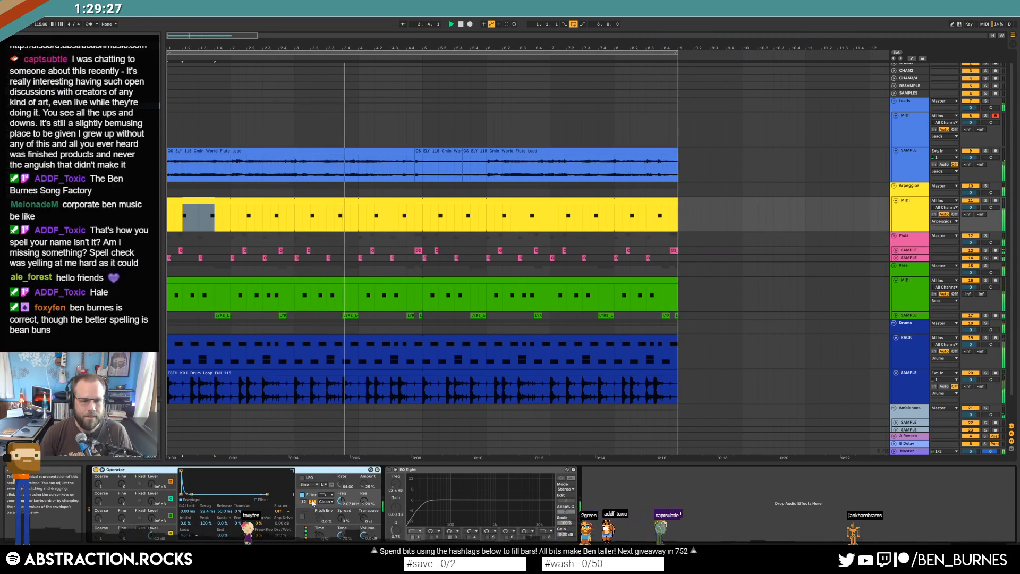
Shape the oscillator's volume envelope with a decay of about 446 ms and no sustain, then stop playback.
click(122, 530)
click(193, 500)
drag(213, 472, 202, 495)
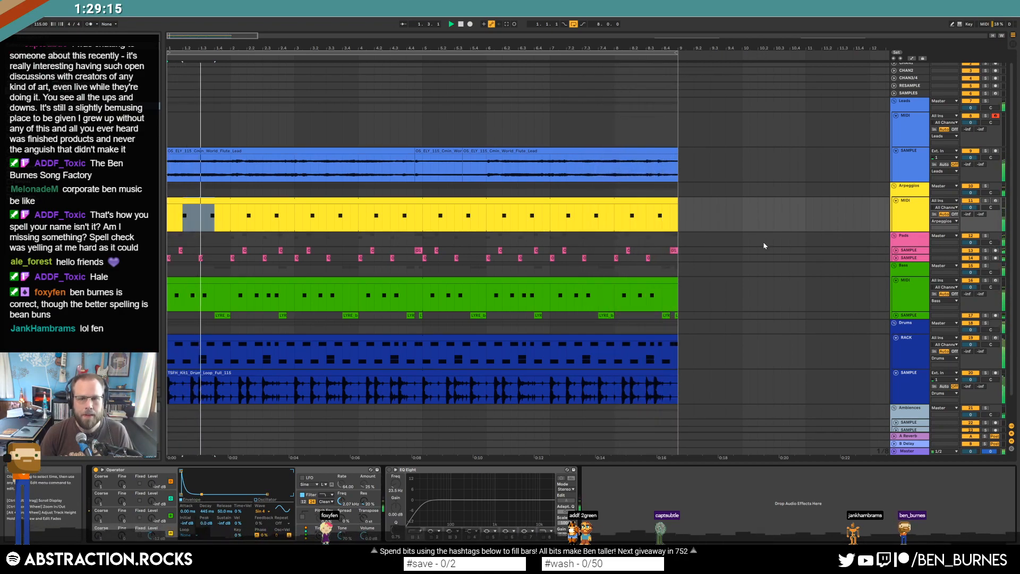
key(space)
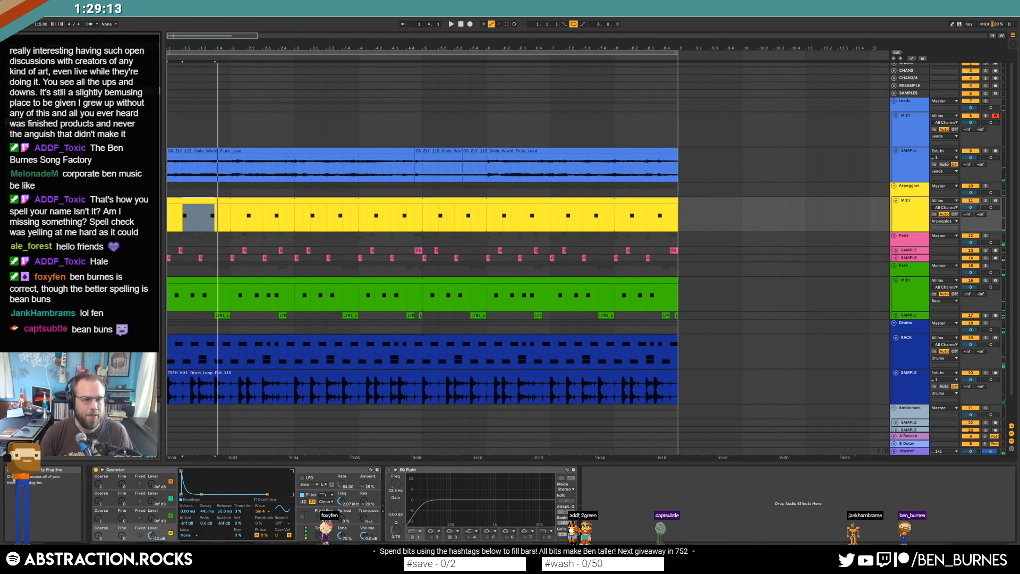
Insert ValhallaDelay after Operator, sync its delay time to dotted notes and set the mix to about 35.6%.
drag(114, 98, 384, 473)
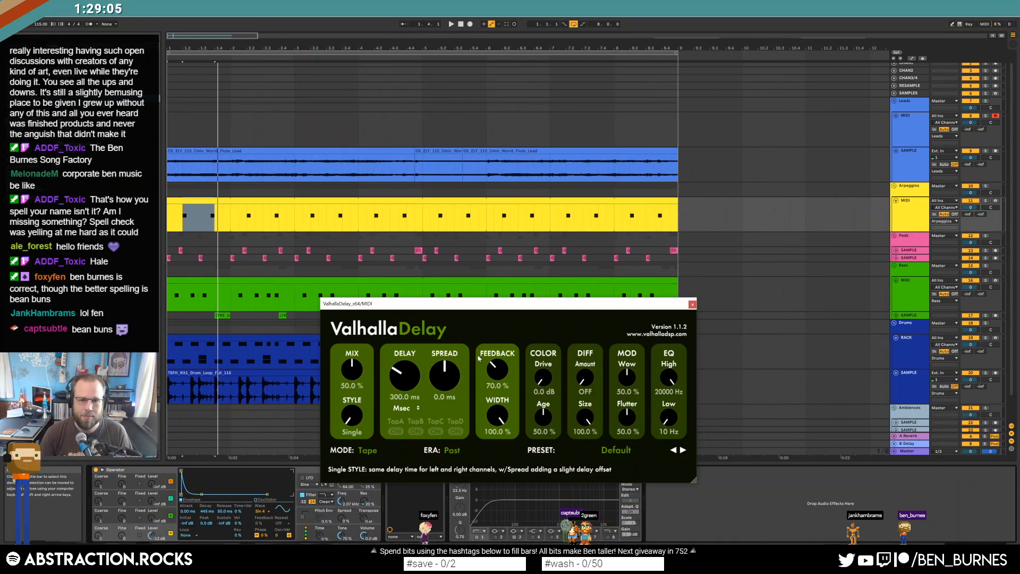
drag(472, 313, 442, 272)
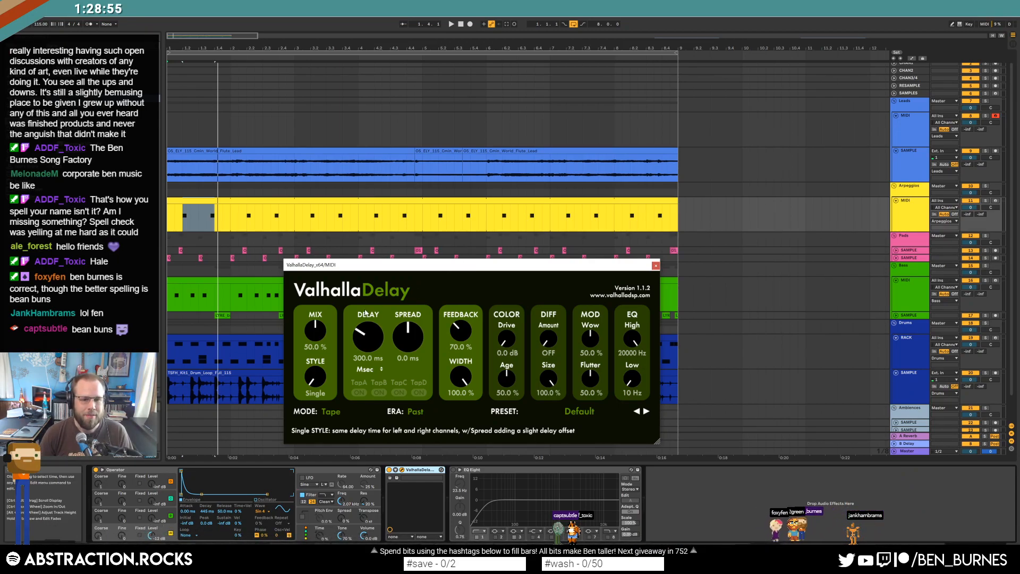
click(366, 370)
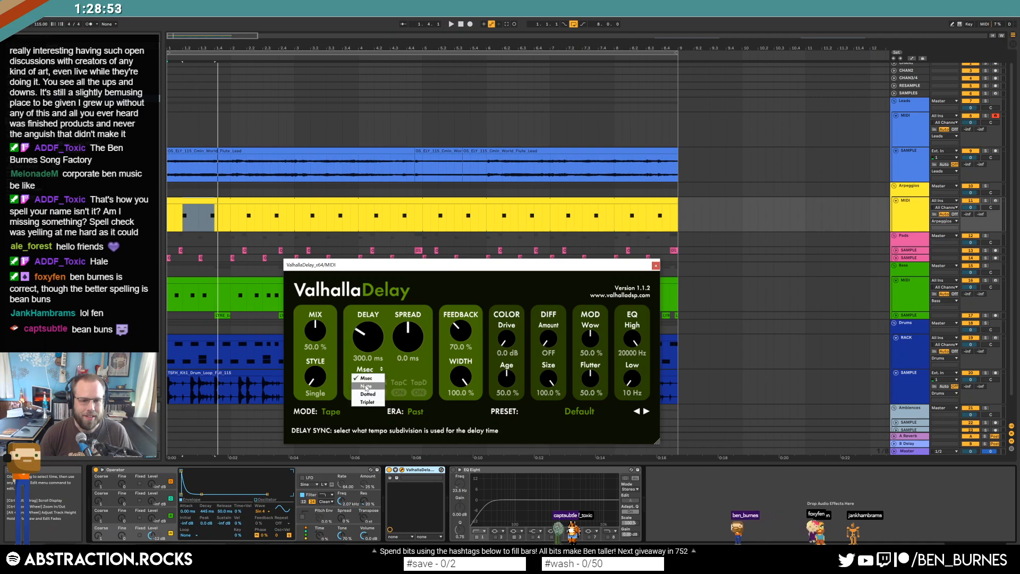
click(366, 387)
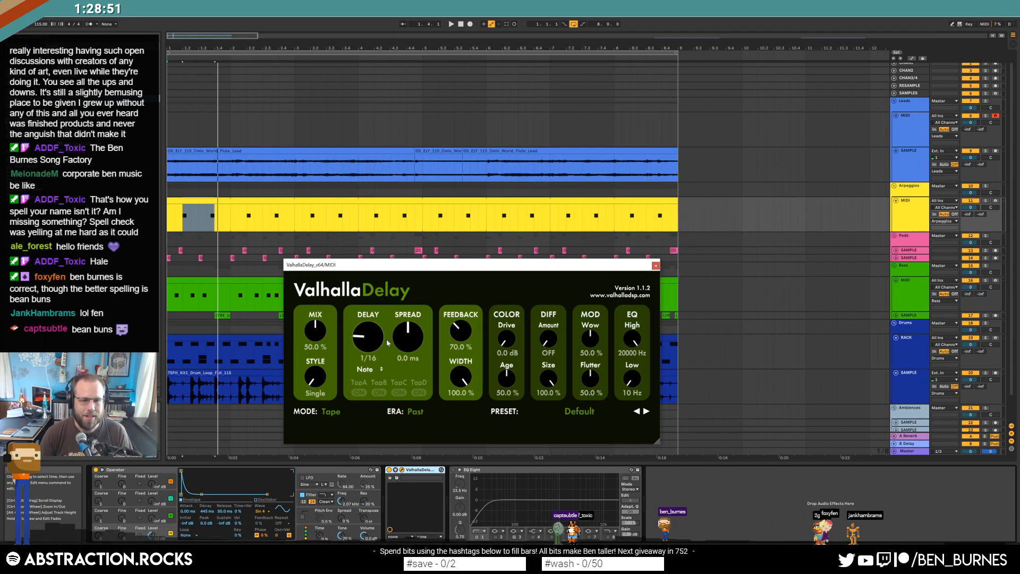
click(366, 368)
click(366, 394)
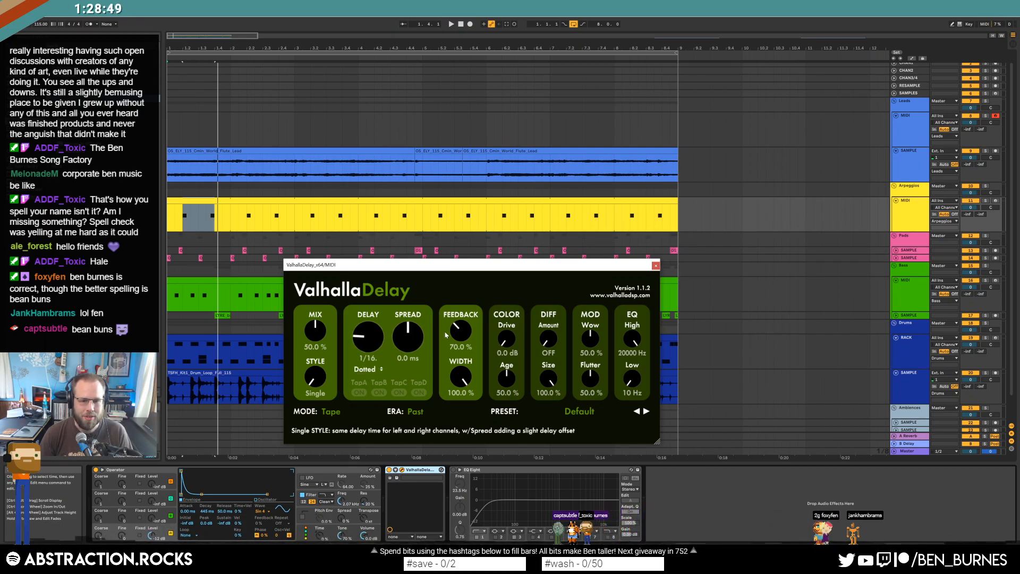
drag(322, 330, 328, 341)
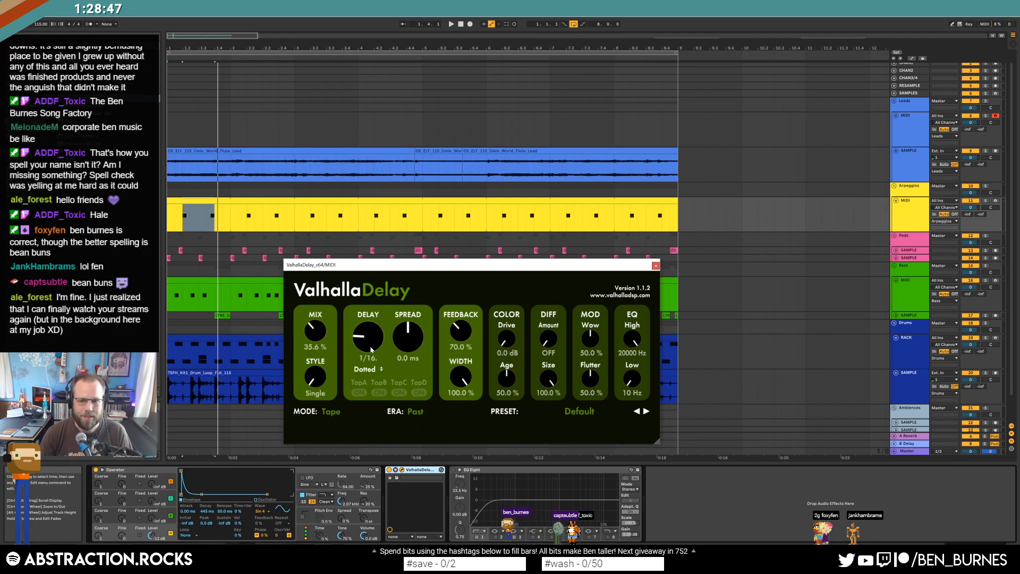
With the loop playing, set the delay to a dotted 1/8, spread to about 2.1 ms and feedback to about 74.8%.
key(space)
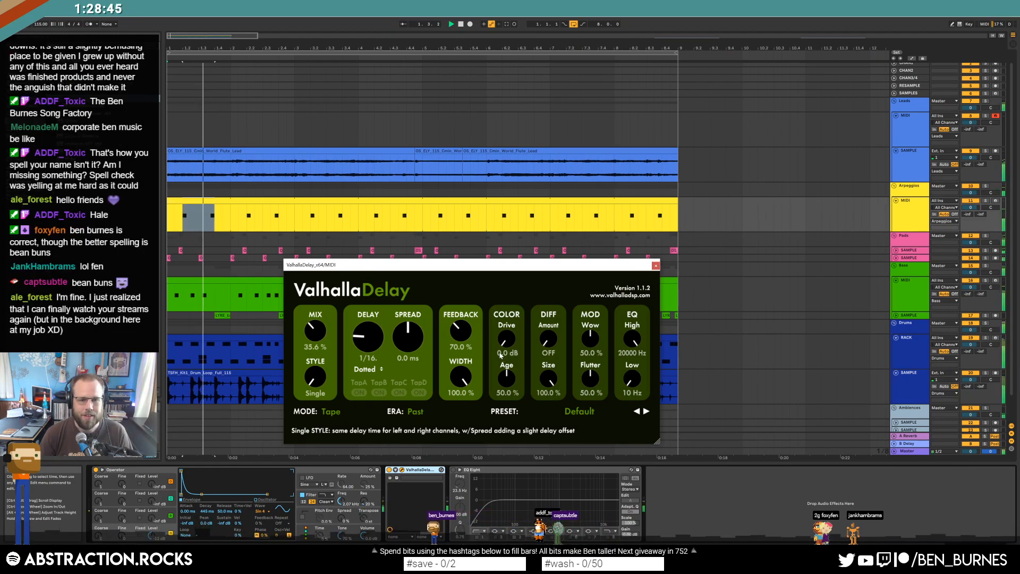
drag(368, 341, 369, 330)
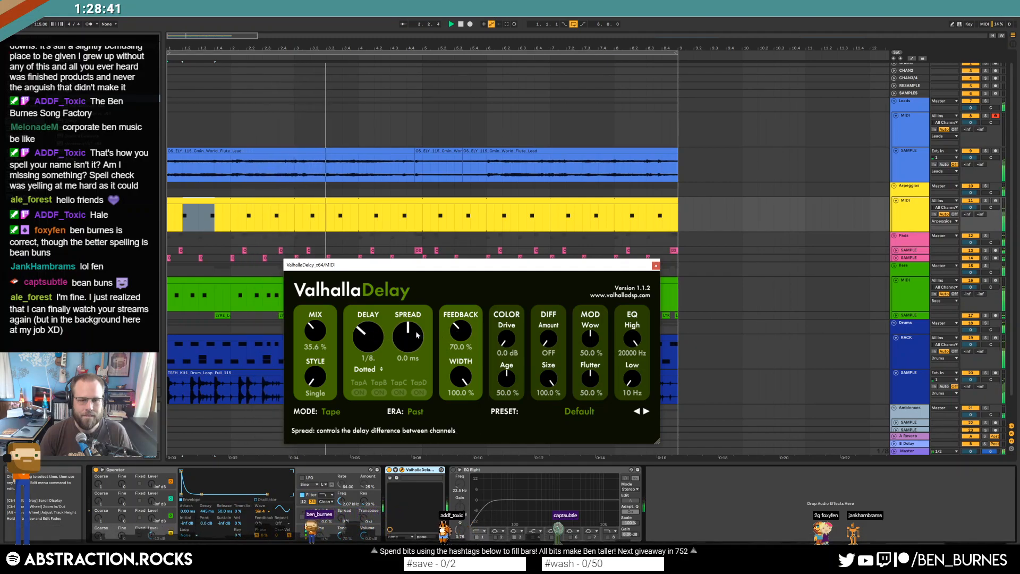
drag(409, 340, 409, 334)
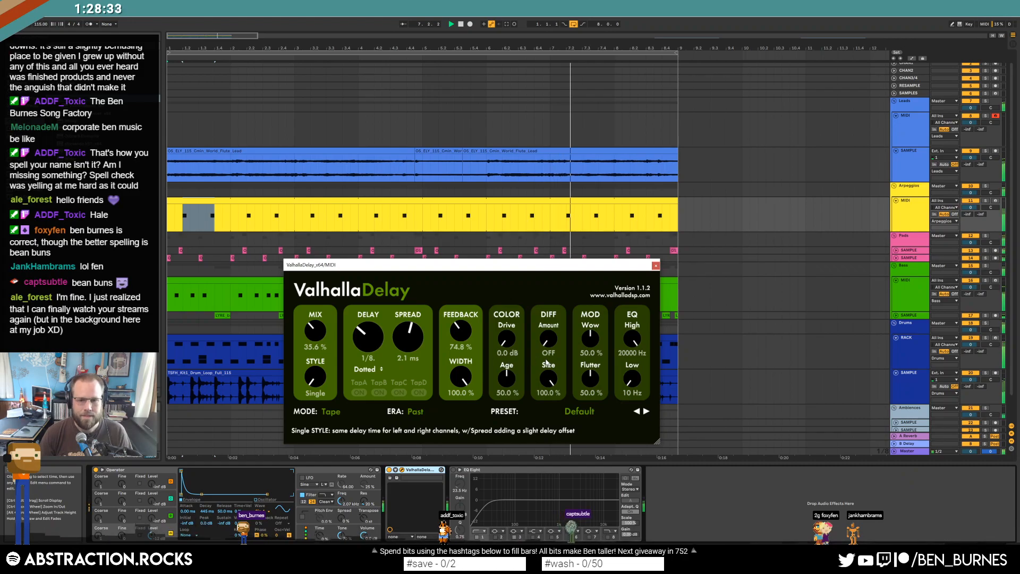
Switch the delay to HiFi mode with drive about 8.1 dB, modulation rate about 1.91 Hz and depth about 38%.
click(355, 422)
click(345, 419)
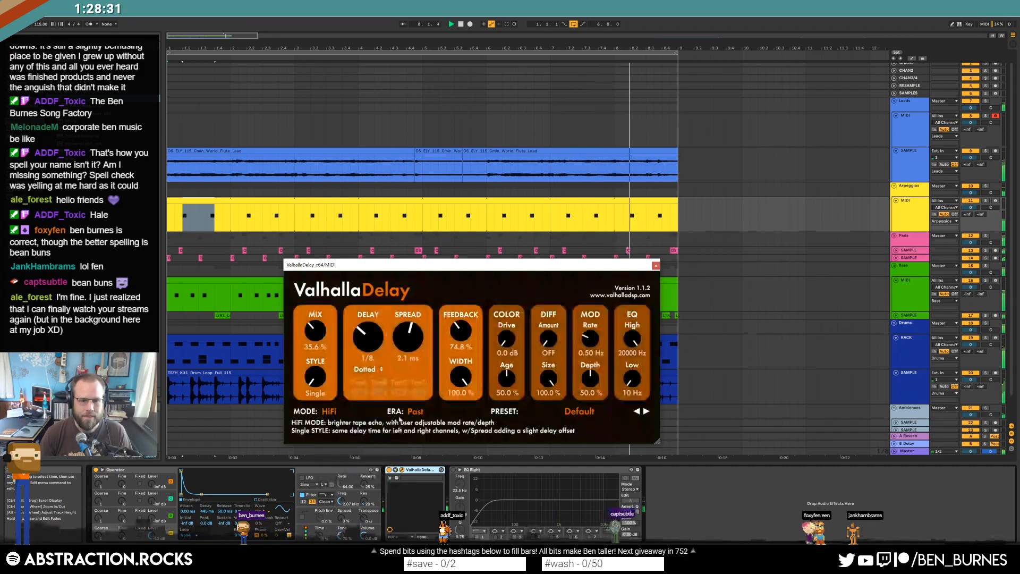
drag(510, 338, 509, 273)
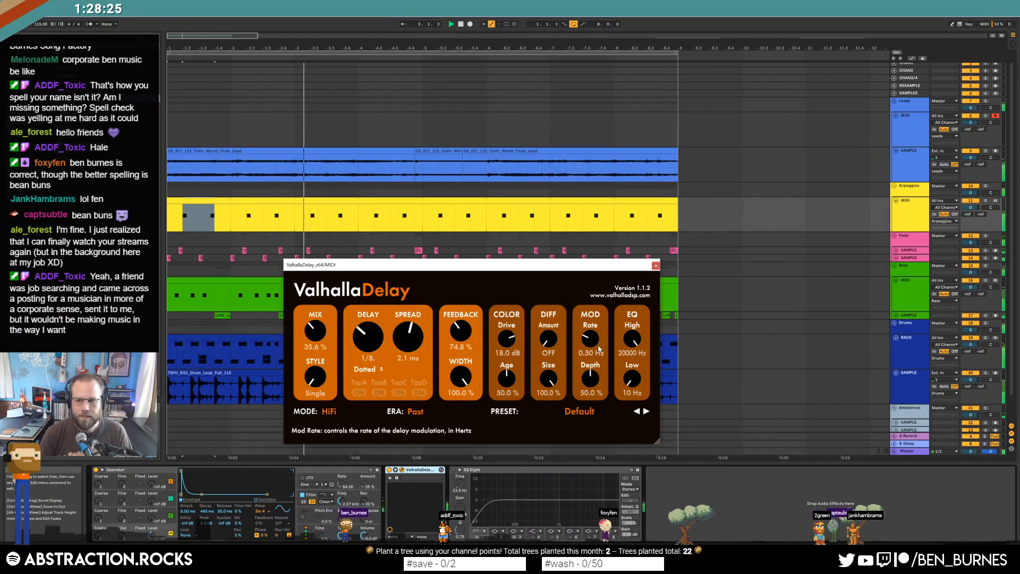
drag(524, 355, 528, 385)
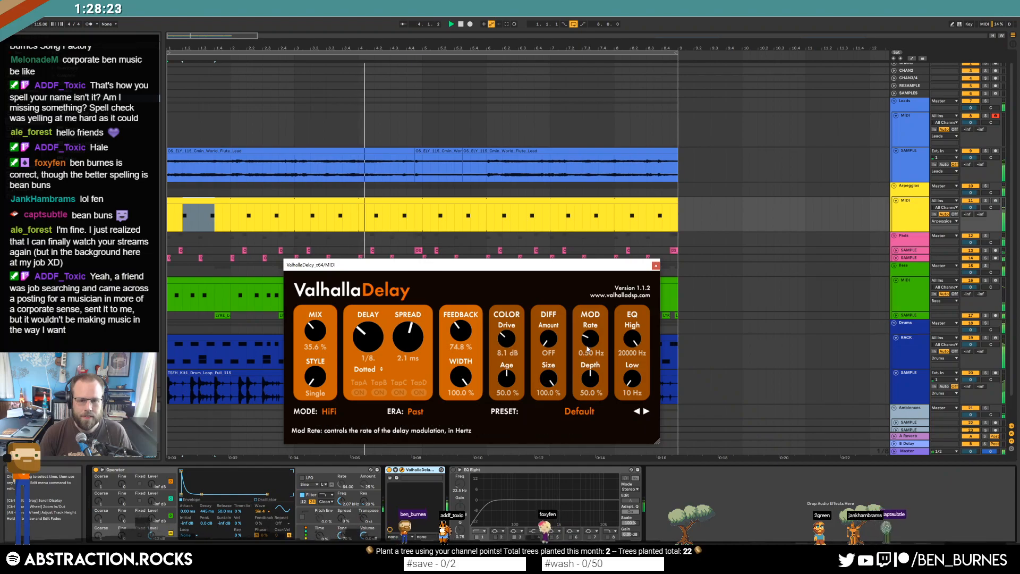
drag(590, 378, 593, 395)
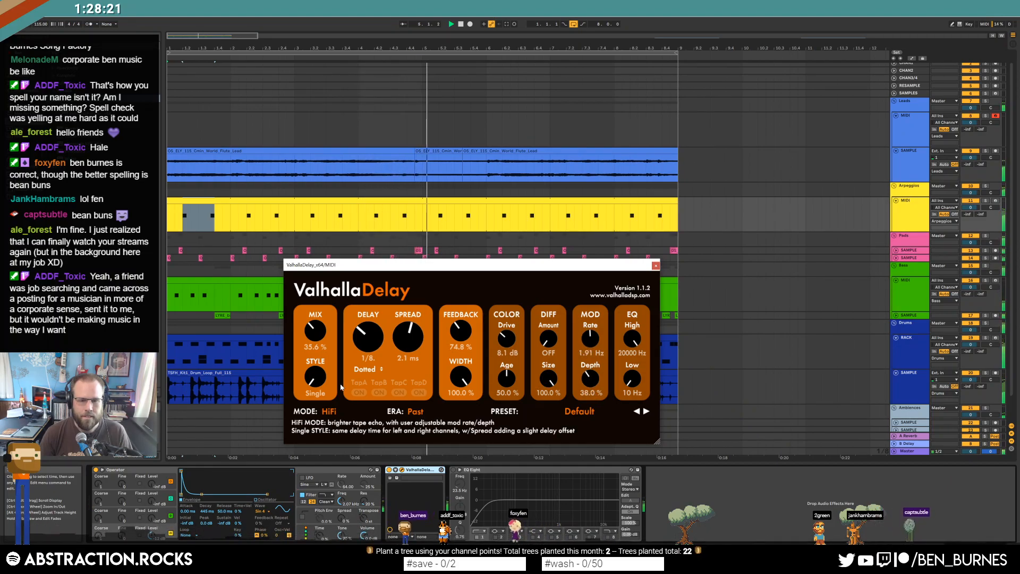
Change the delay style to PingPong and sync the right channel's delay to a dotted 1/8.
drag(317, 381, 327, 321)
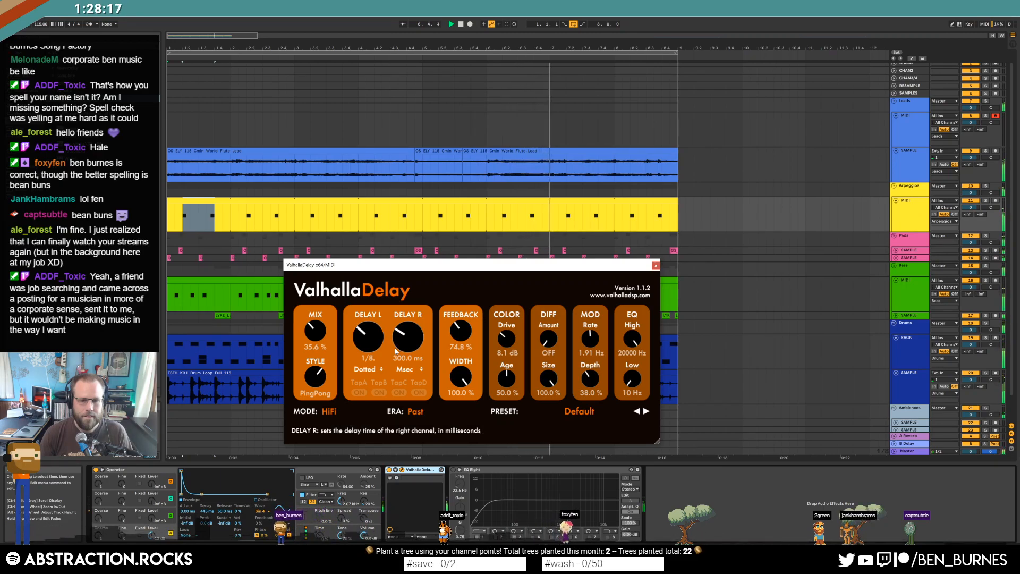
click(408, 369)
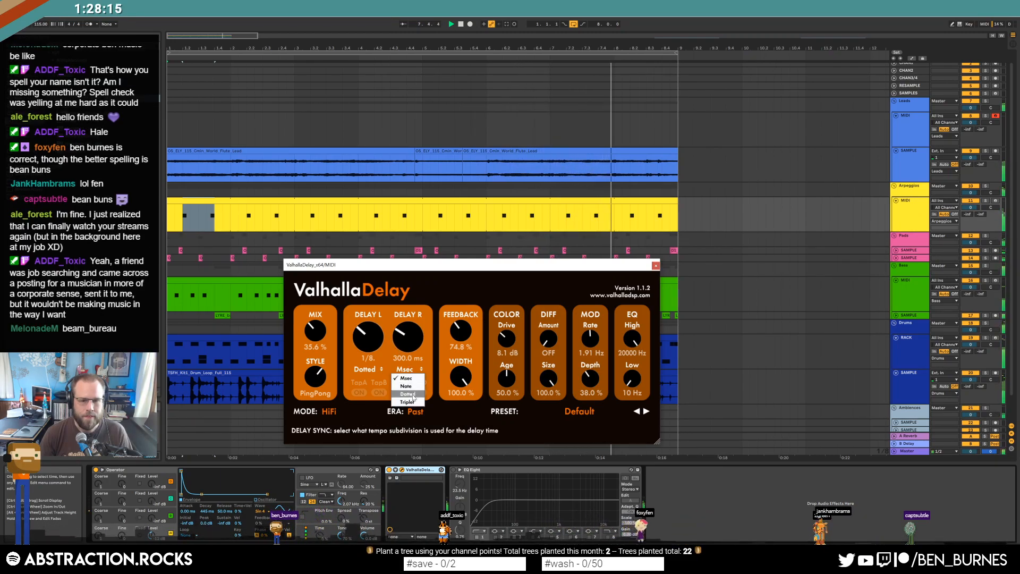
click(414, 395)
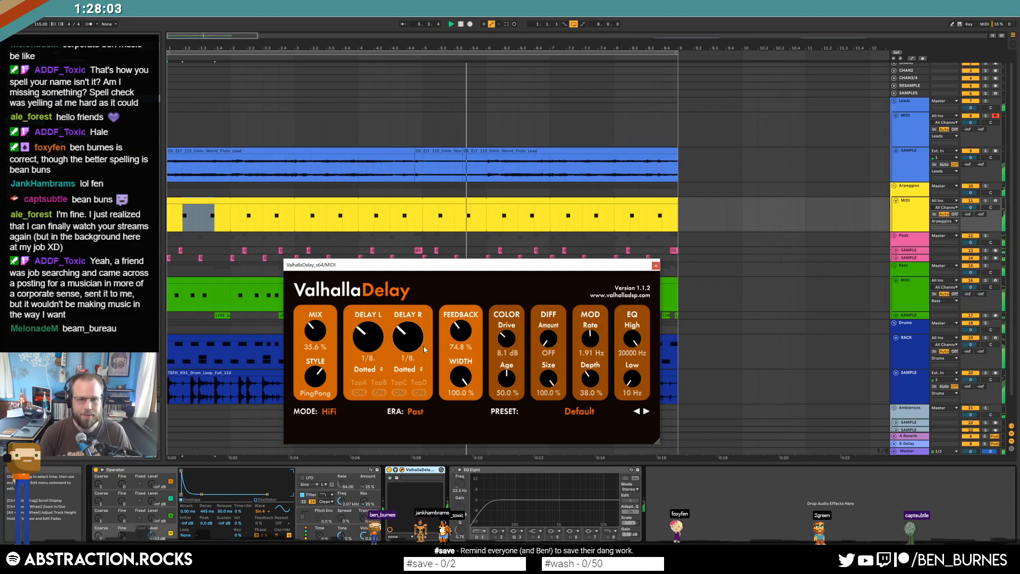
Load Kontakt on the Leads MIDI track and open the instrument list of the Scarbee Vintage Keys library.
click(478, 150)
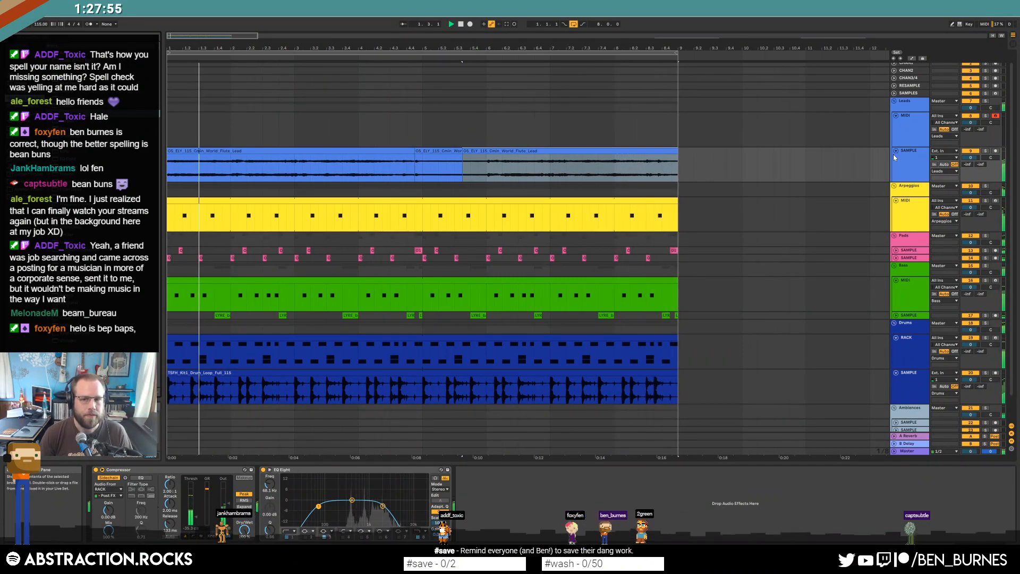
click(912, 137)
click(24, 122)
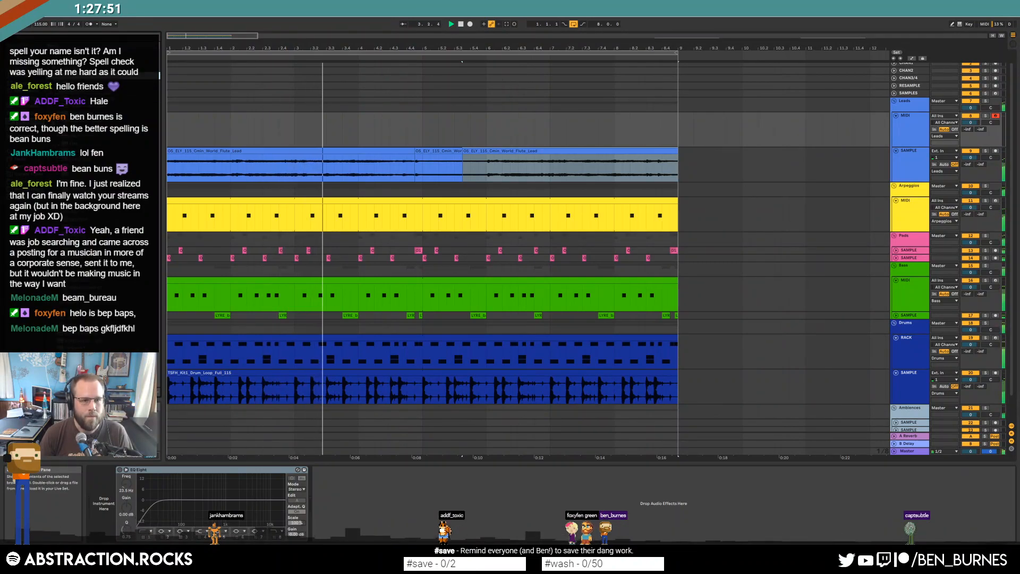
drag(93, 167, 112, 485)
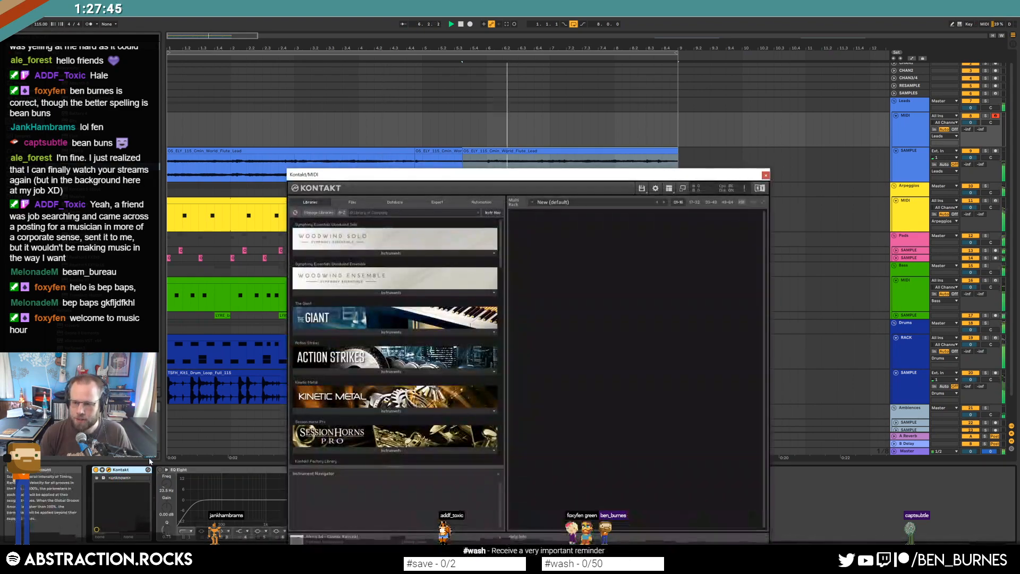
drag(500, 250, 510, 311)
click(420, 344)
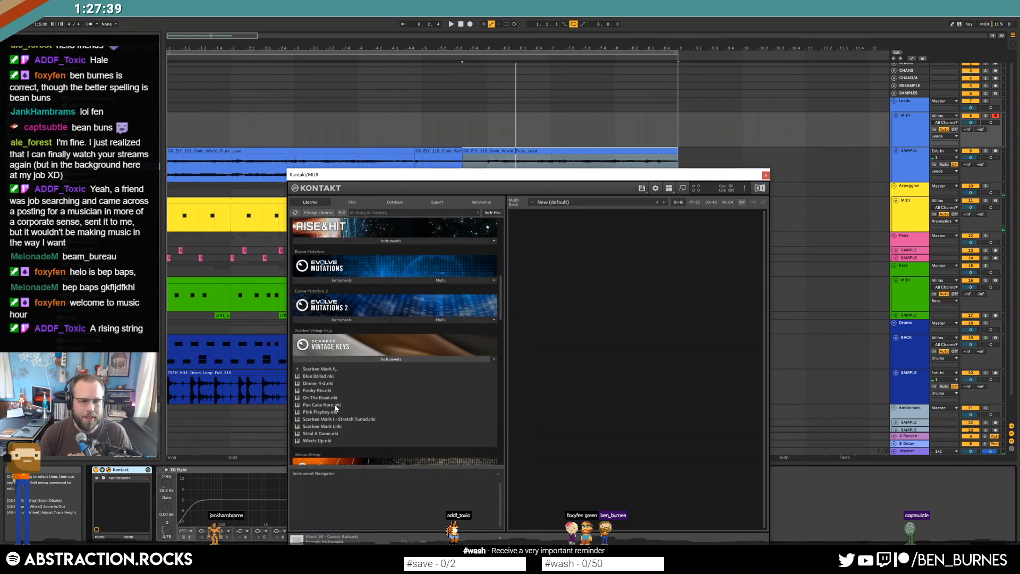
Try the Steal A Dame instrument from Scarbee Vintage Keys, remove it and load Dinner 4-2 instead.
double_click(335, 434)
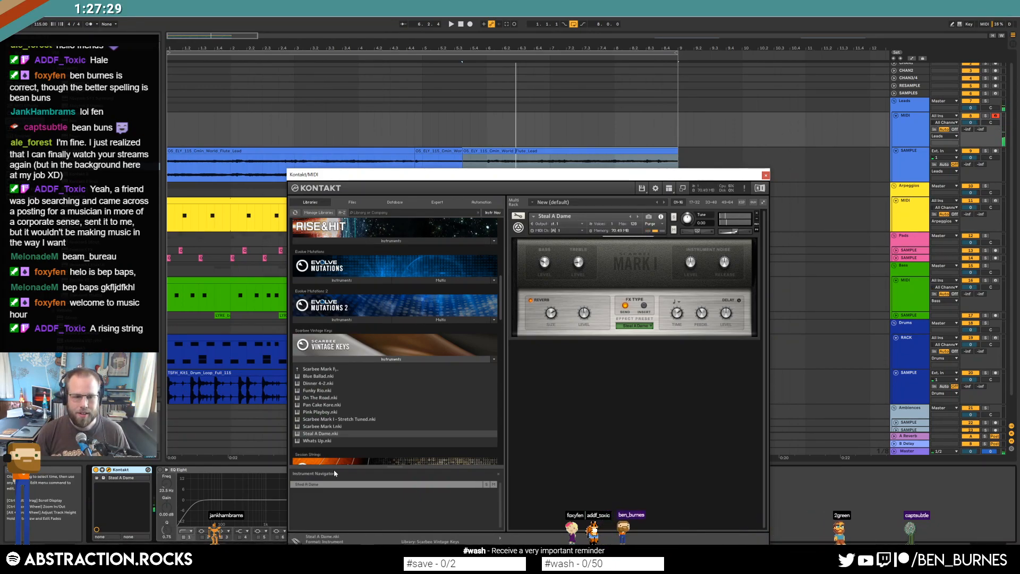
click(756, 214)
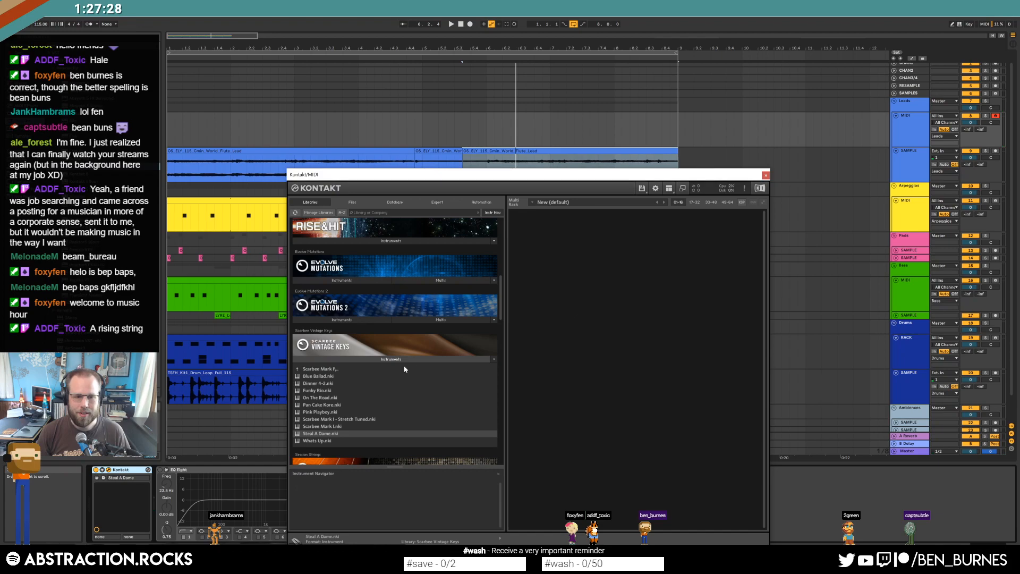
double_click(321, 384)
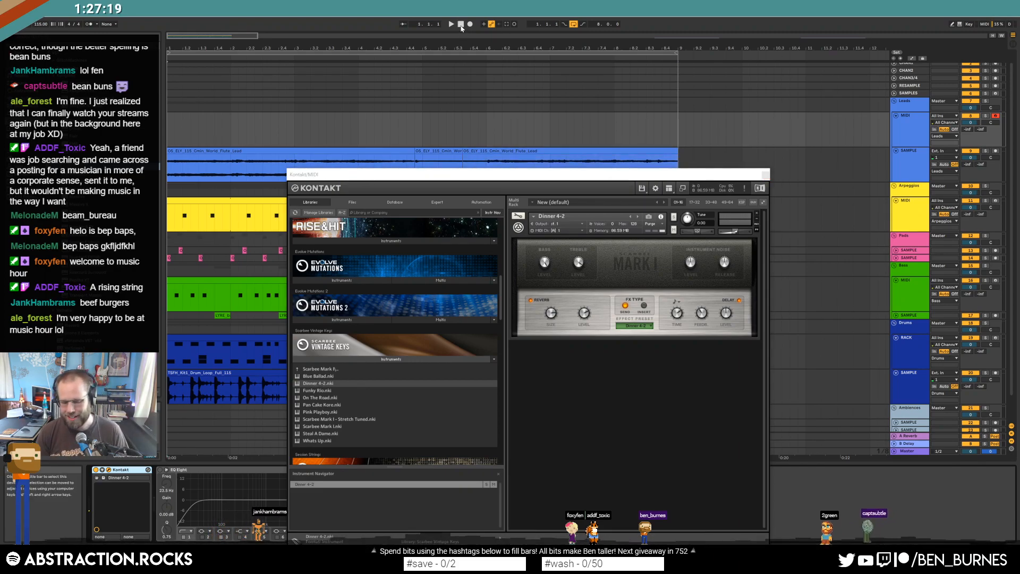
Rehearse with the loop, and record a sustained chord part over the eight bars on the Leads MIDI track.
key(space)
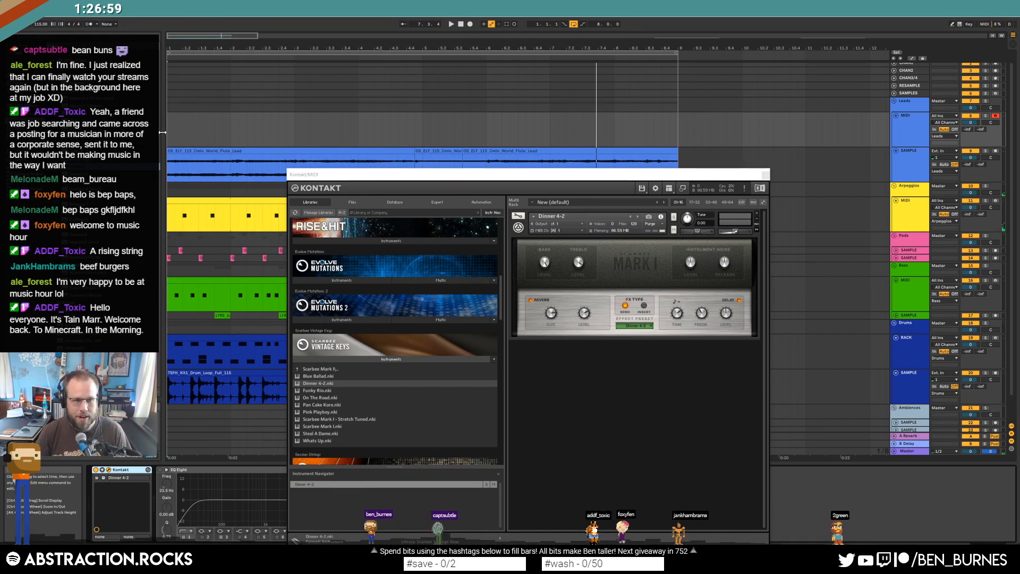
key(space)
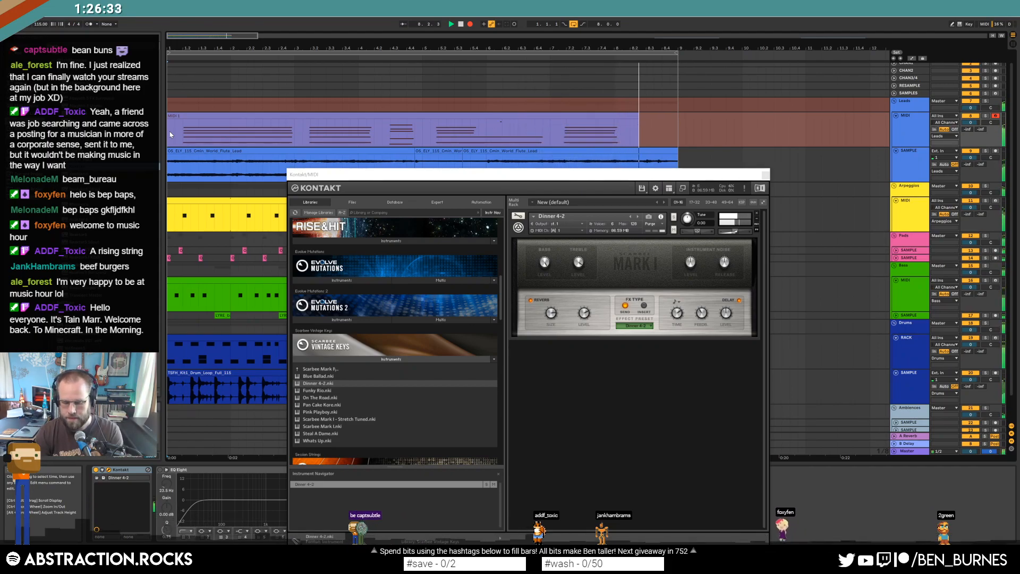
key(space)
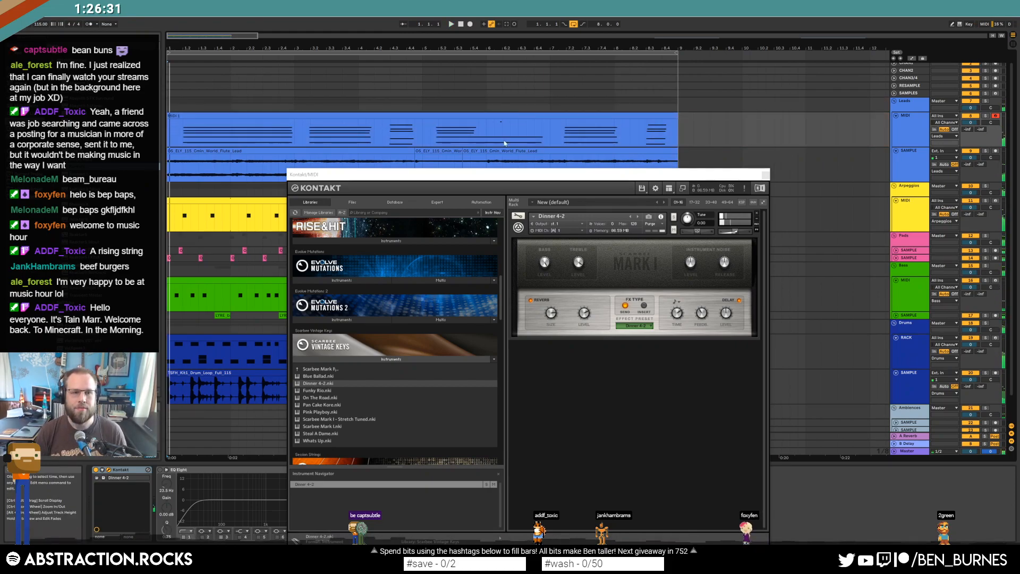
Shorten the recorded chord clip to its first four bars and duplicate it across bars 5 to 8.
drag(679, 118, 424, 138)
key(ctrl+d)
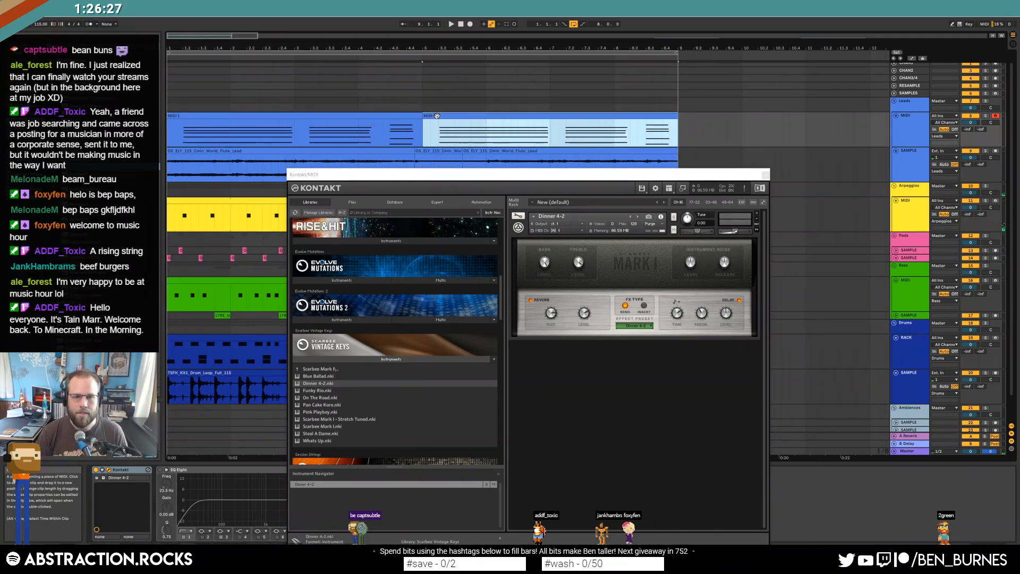
Open the first four-bar Leads MIDI clip with the Kontakt window closed, and quantize its three chords.
double_click(292, 124)
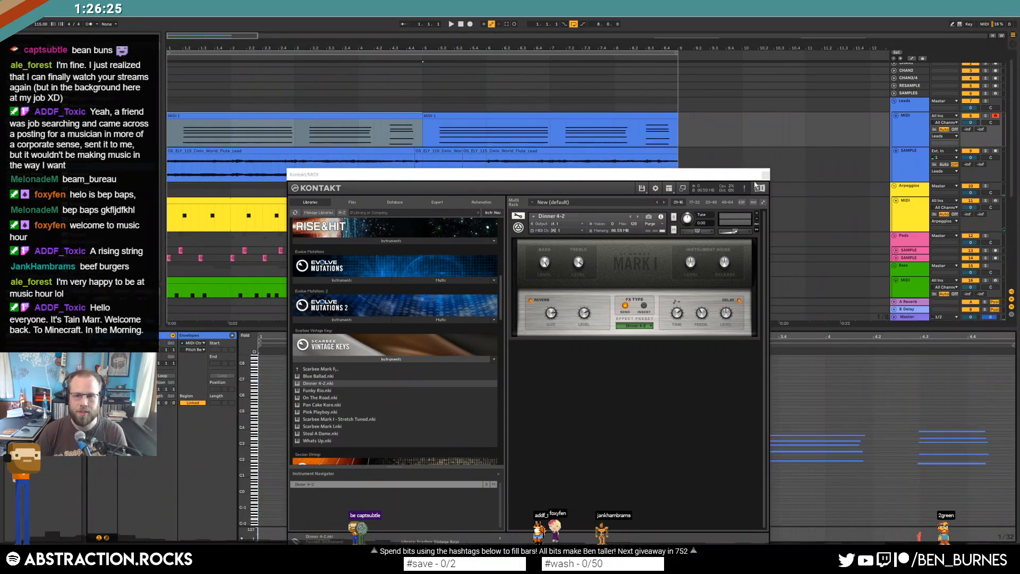
drag(691, 174, 721, 77)
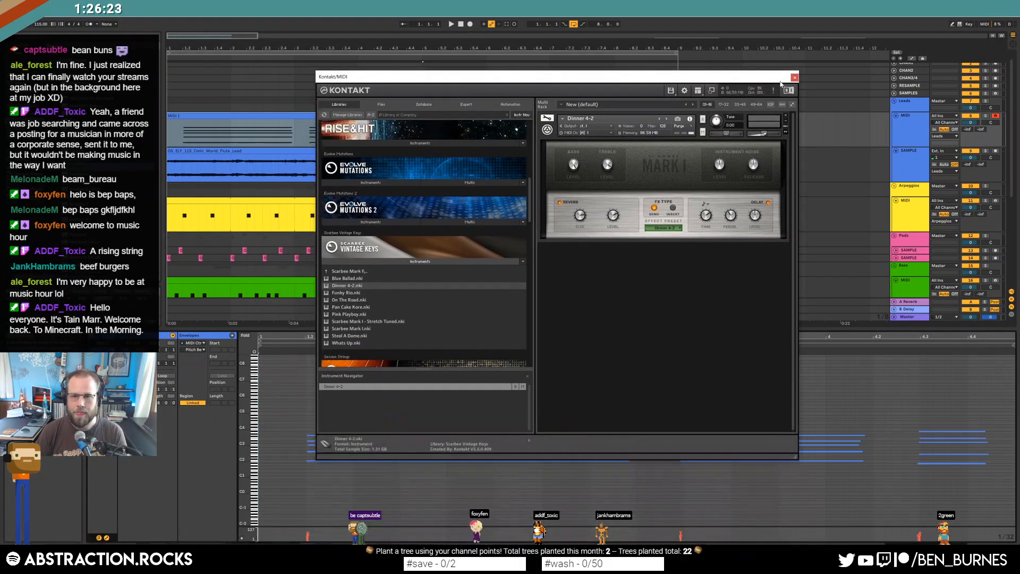
click(794, 76)
drag(410, 436, 411, 494)
key(ctrl+u)
drag(690, 411, 781, 506)
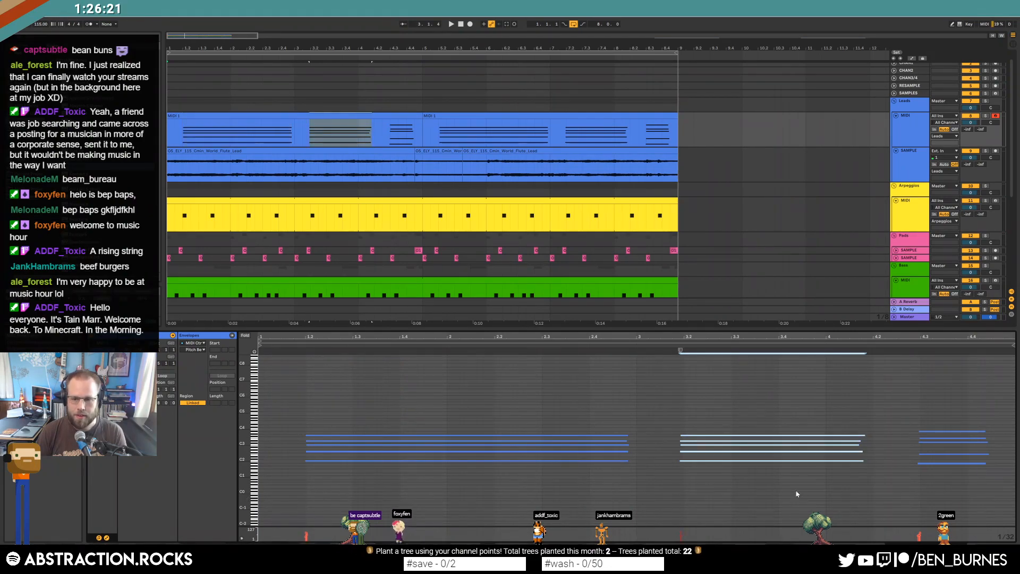
drag(945, 425, 939, 486)
key(ctrl+u)
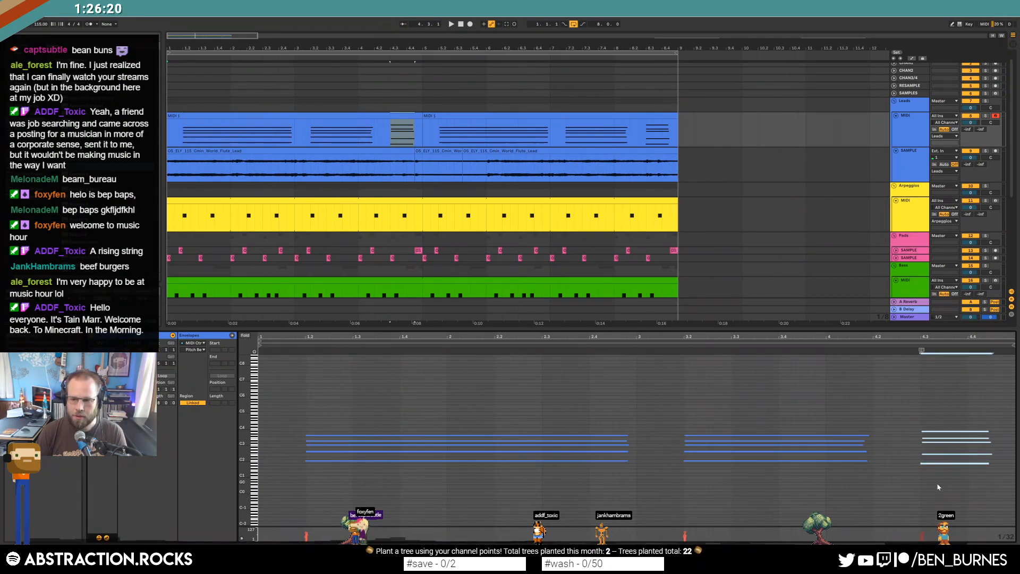
Replace the unquantized chord clip in bars 5 to 8 with a duplicate of the quantized first clip.
click(464, 124)
key(Delete)
click(415, 117)
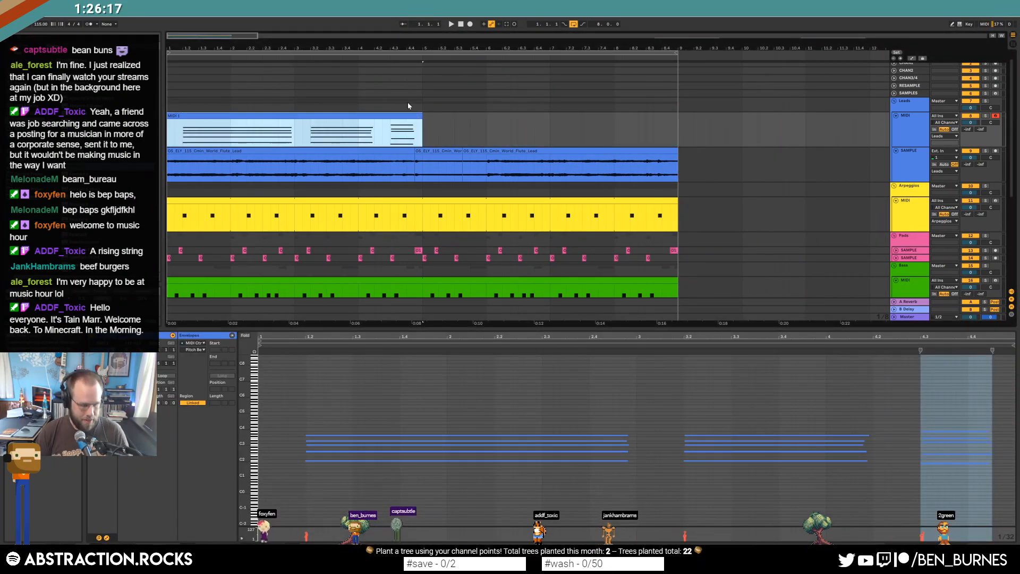
key(ctrl+d)
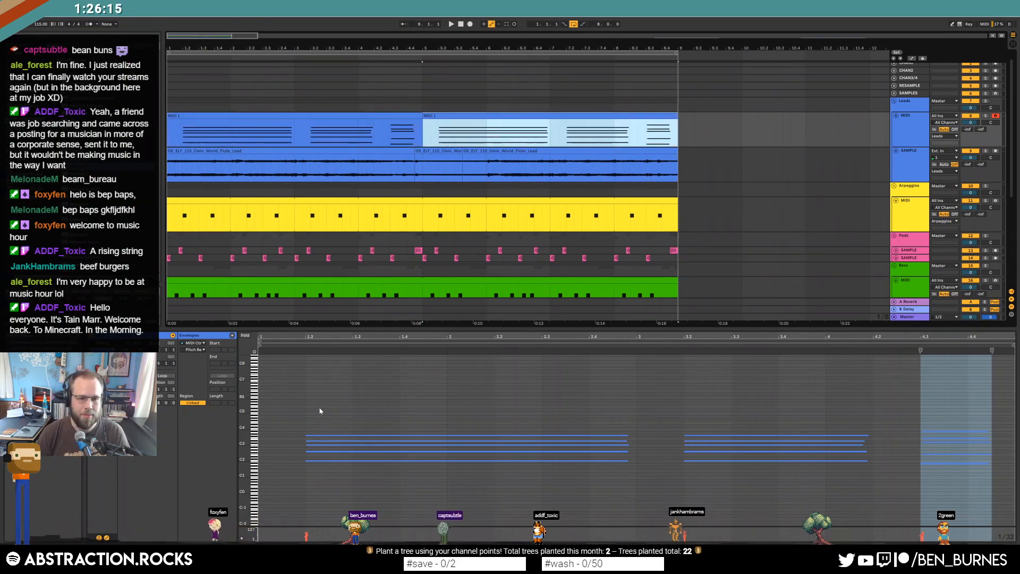
Turn on MIDI arrangement overdub and record a melody over the chords from bar 5 to bar 8.
click(476, 69)
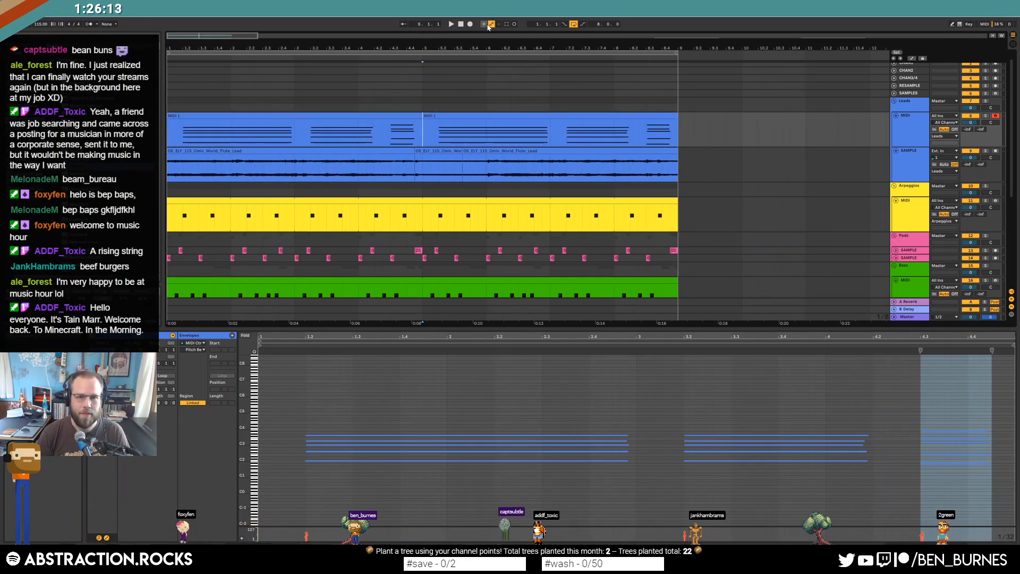
click(470, 24)
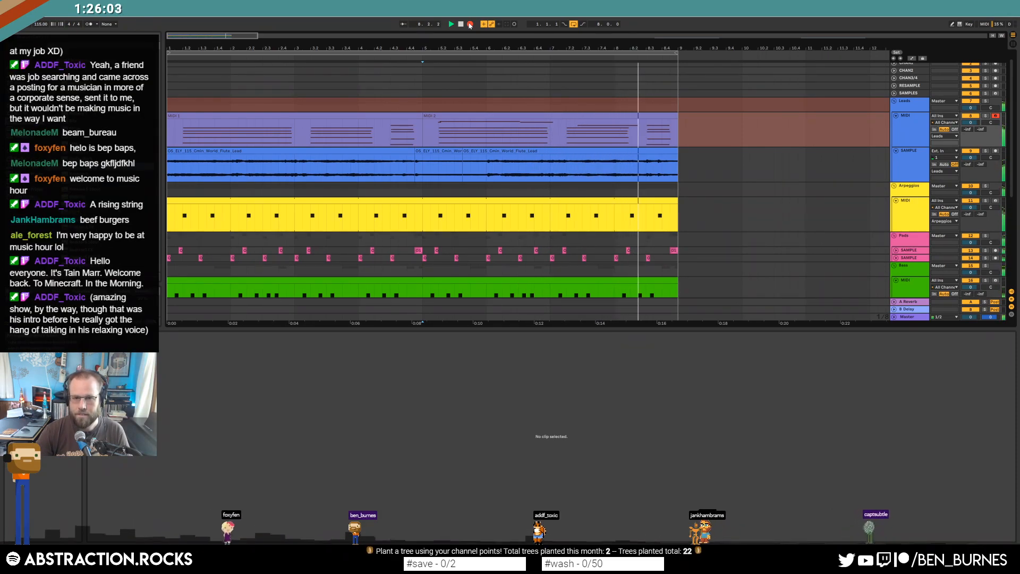
click(469, 25)
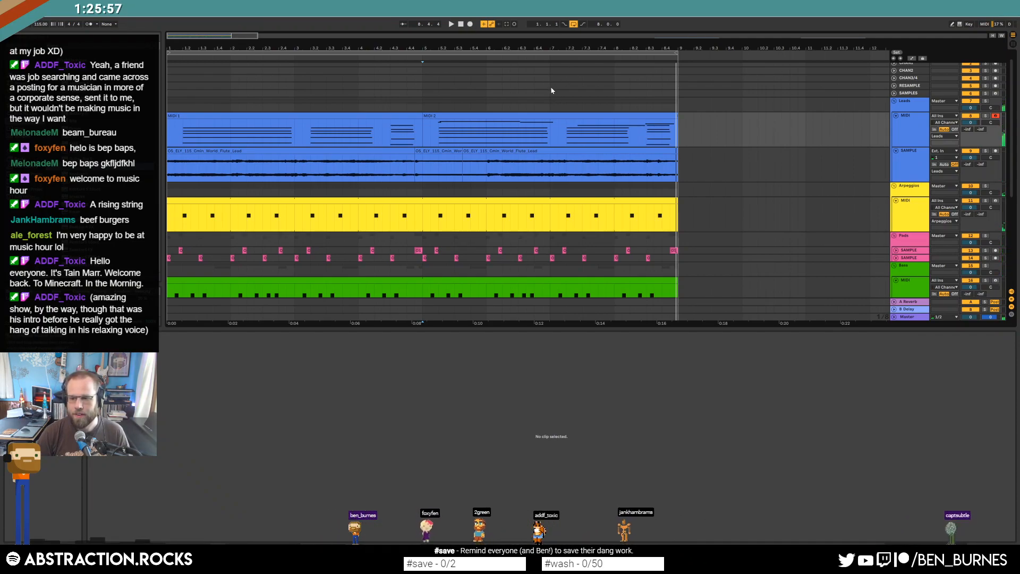
Open the second Leads MIDI clip and nudge the second long melody note over the first chord slightly earlier.
click(542, 116)
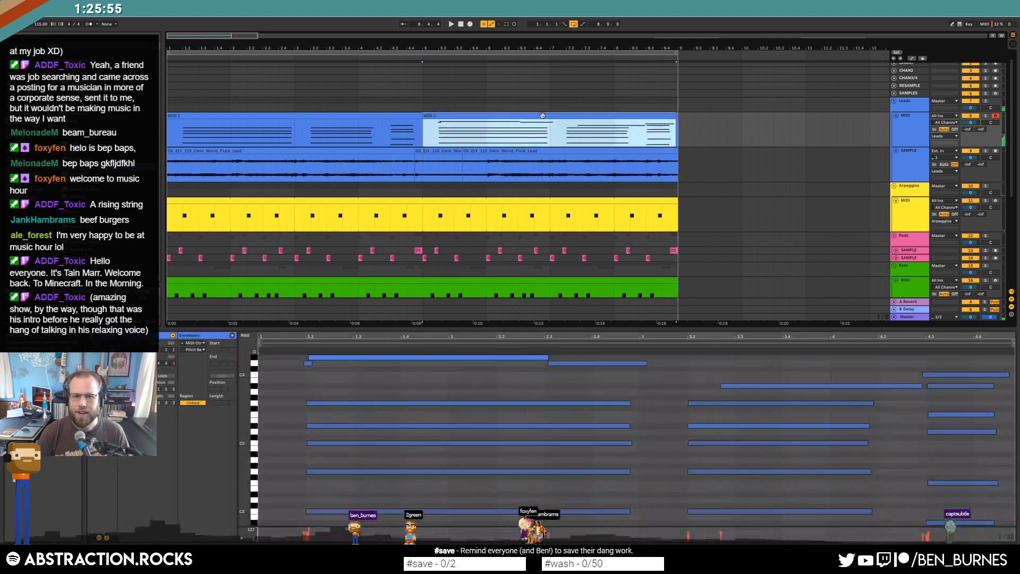
click(343, 359)
drag(343, 358, 343, 386)
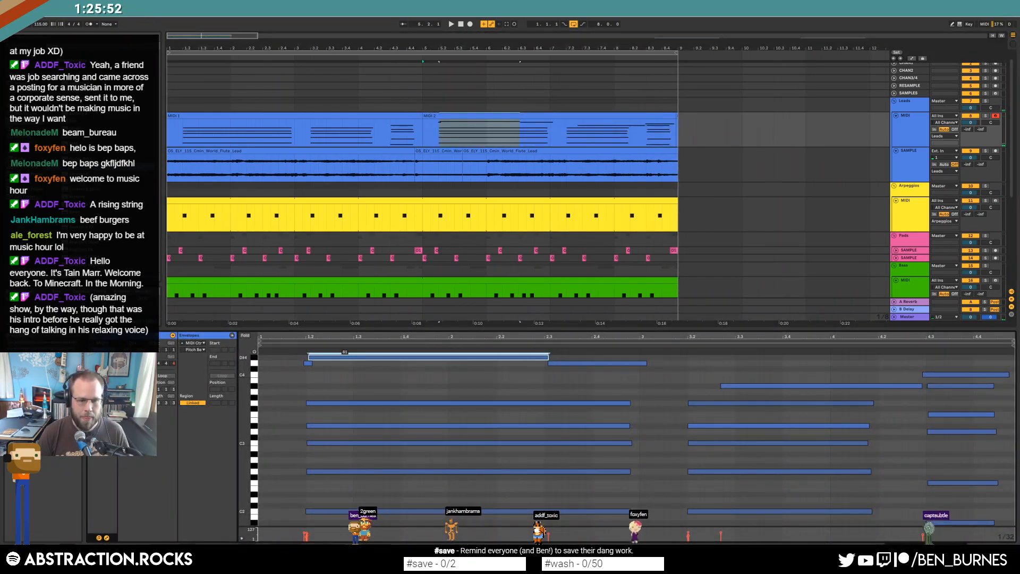
click(531, 390)
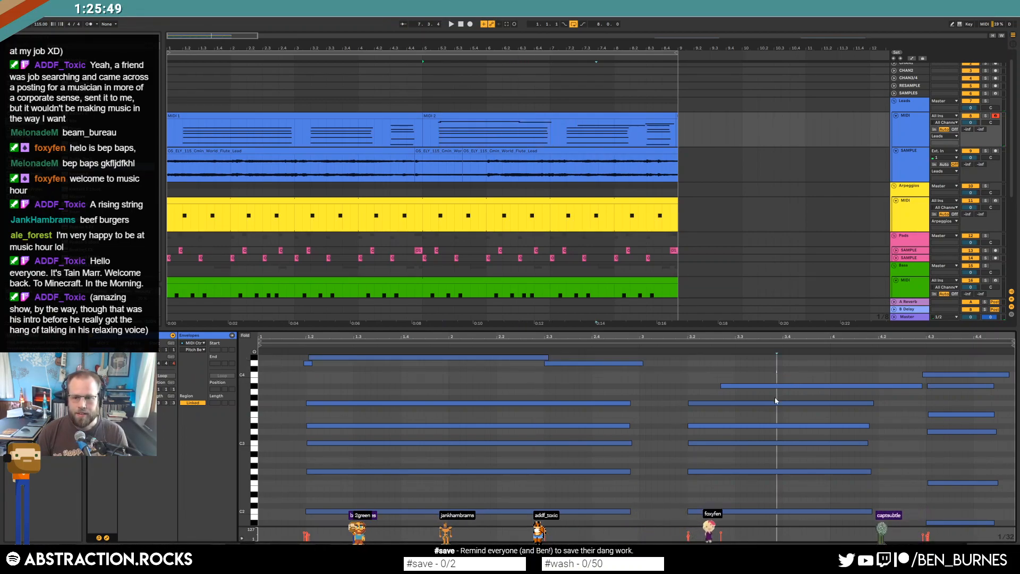
Move the melody note over the second chord earlier, end it with that chord, and align the last melody note to the final chord.
drag(786, 384, 780, 384)
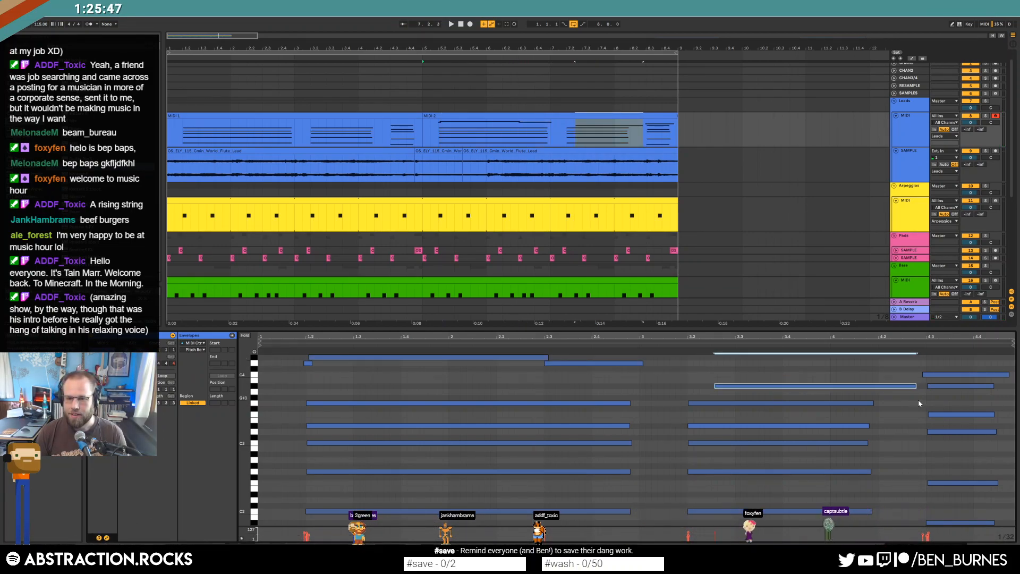
drag(914, 388, 887, 389)
click(894, 392)
click(938, 374)
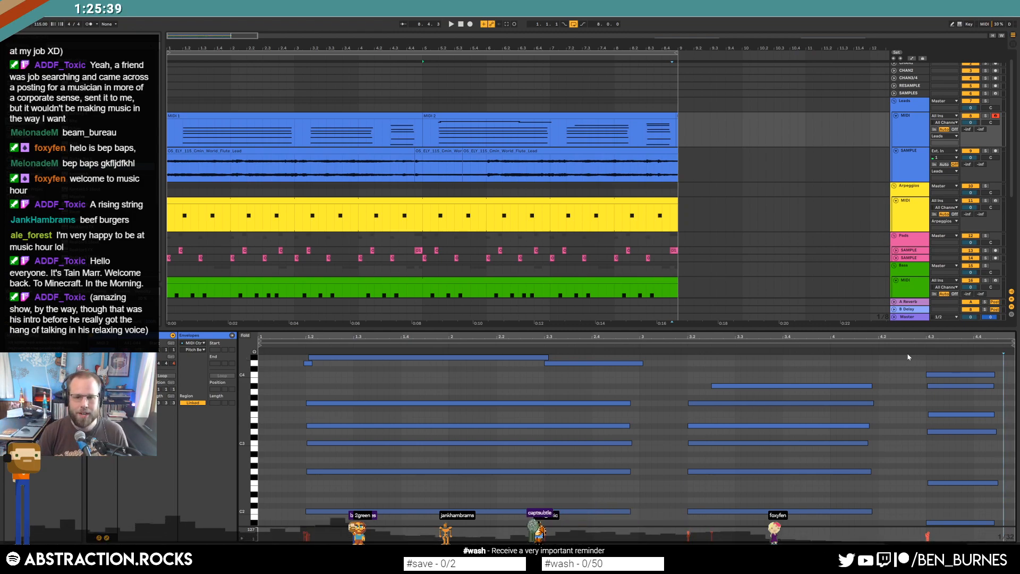
Consolidate the two Leads MIDI clips into a single clip that fills the full eight-bar loop.
click(461, 115)
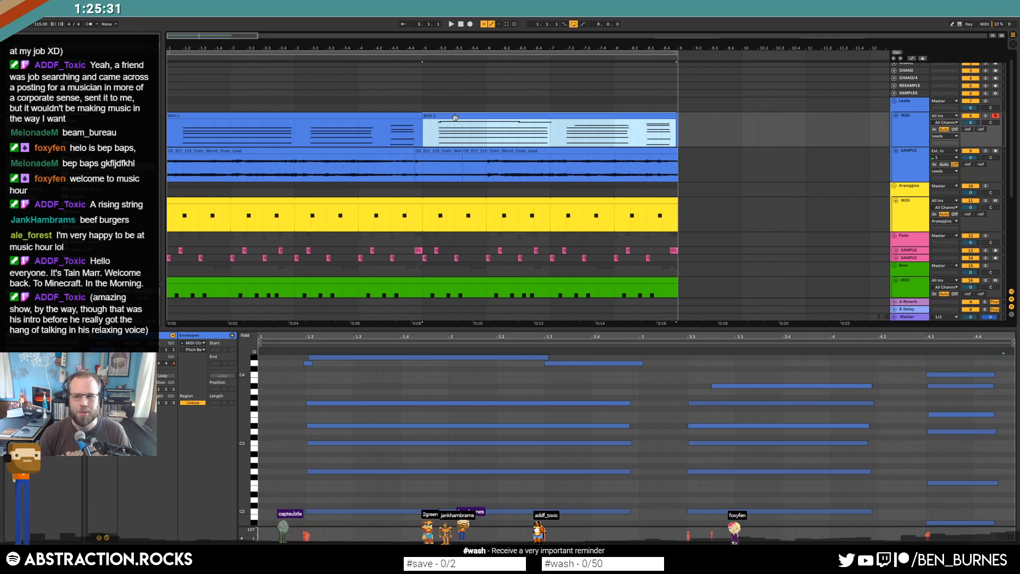
click(274, 113)
key(shift+Tab)
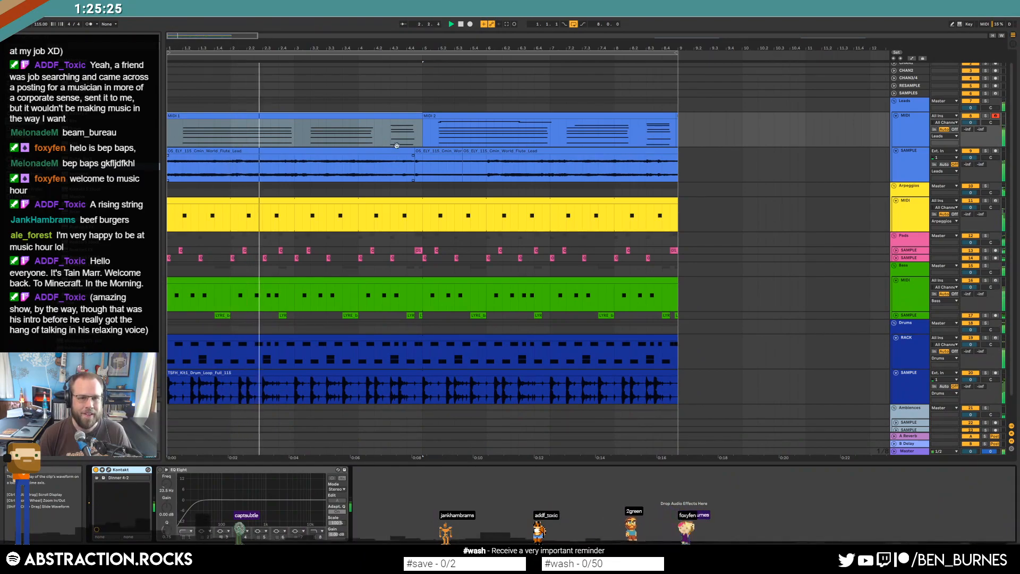
click(423, 116)
shift+click(415, 116)
key(ctrl+j)
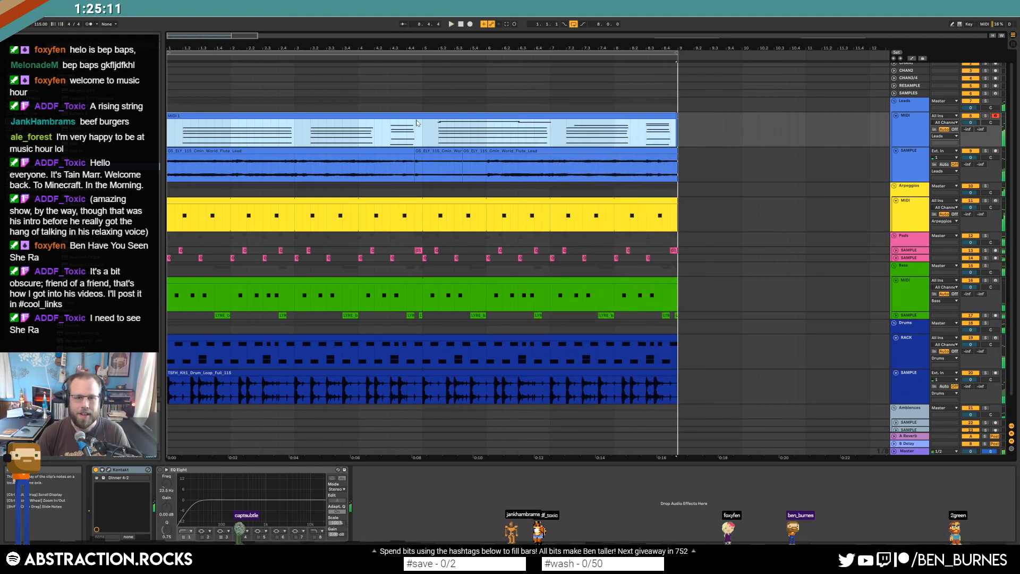
click(679, 117)
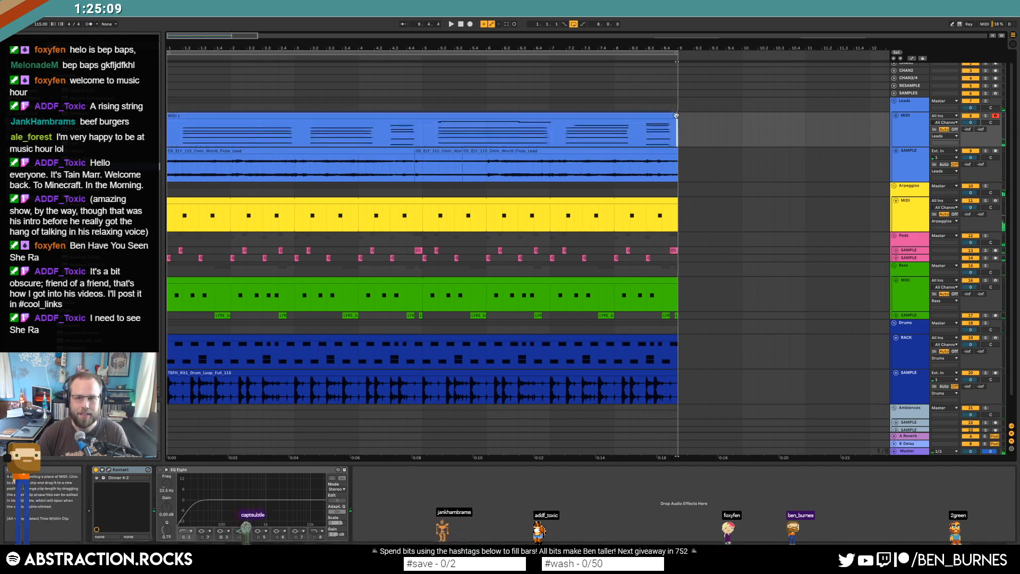
shift+click(674, 114)
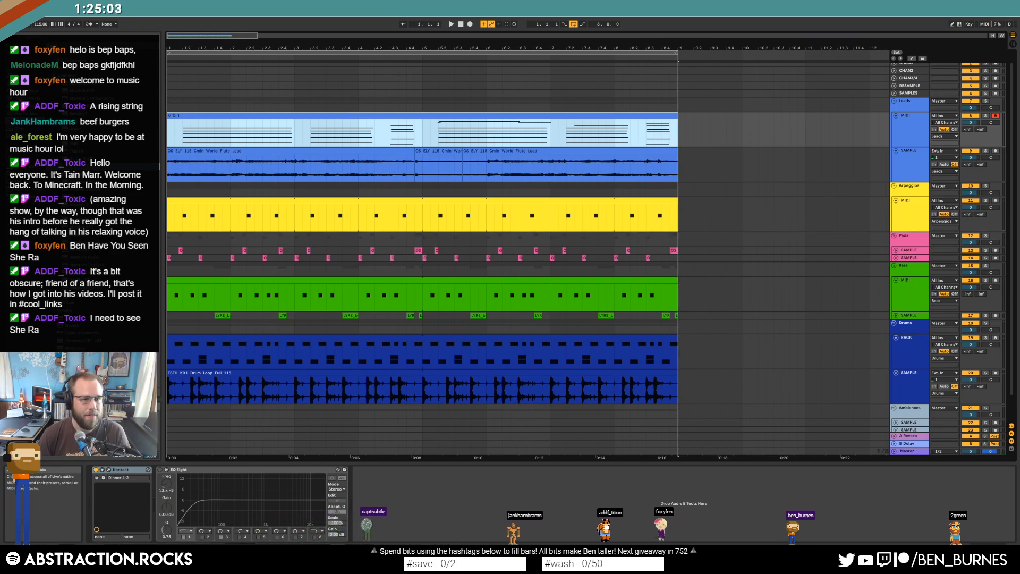
Insert a Phaser before the EQ Eight on the Leads MIDI track and tune its frequency and feedback in Space mode with the track soloed.
click(24, 98)
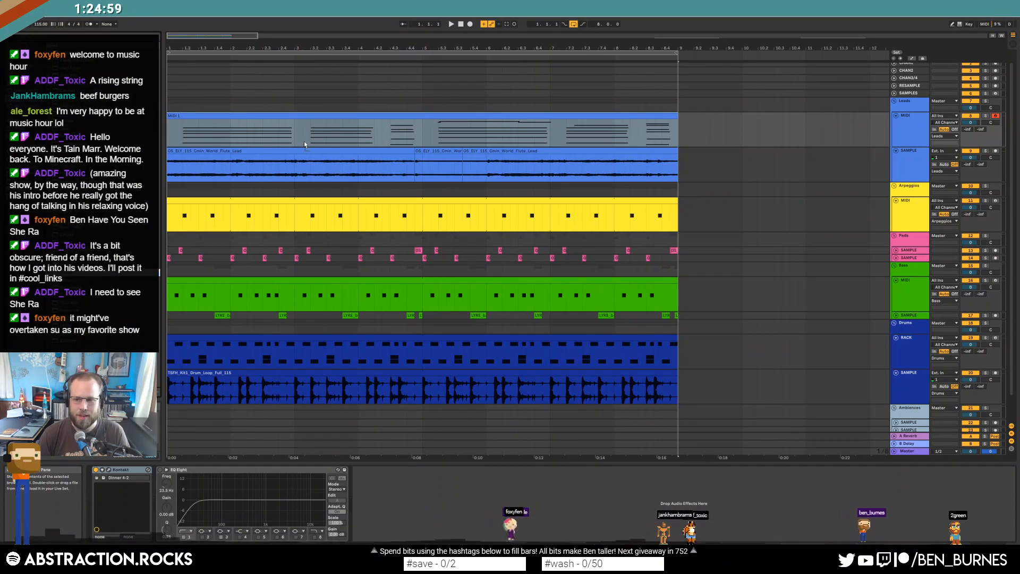
drag(304, 142, 167, 480)
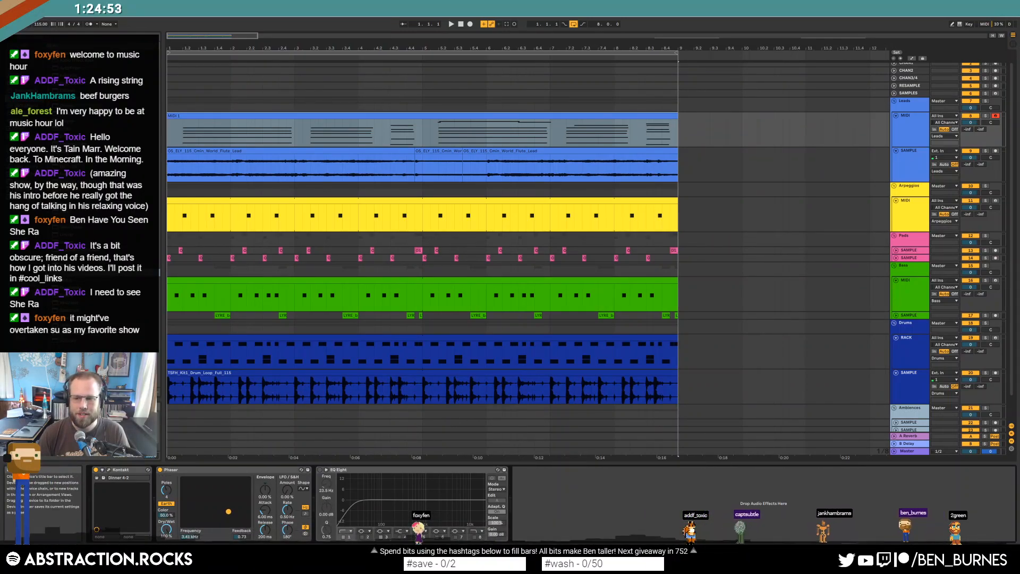
click(985, 116)
key(space)
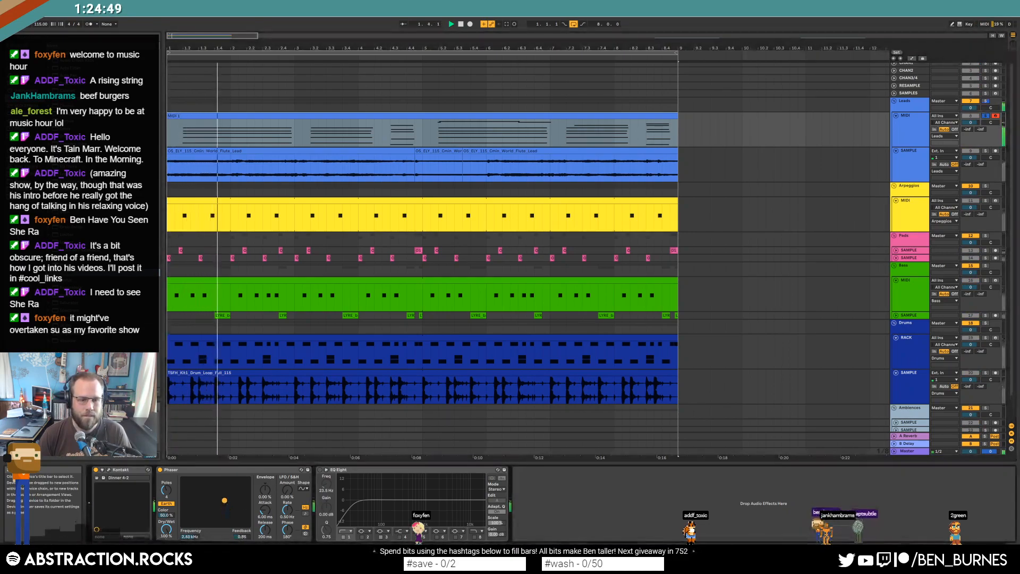
click(167, 504)
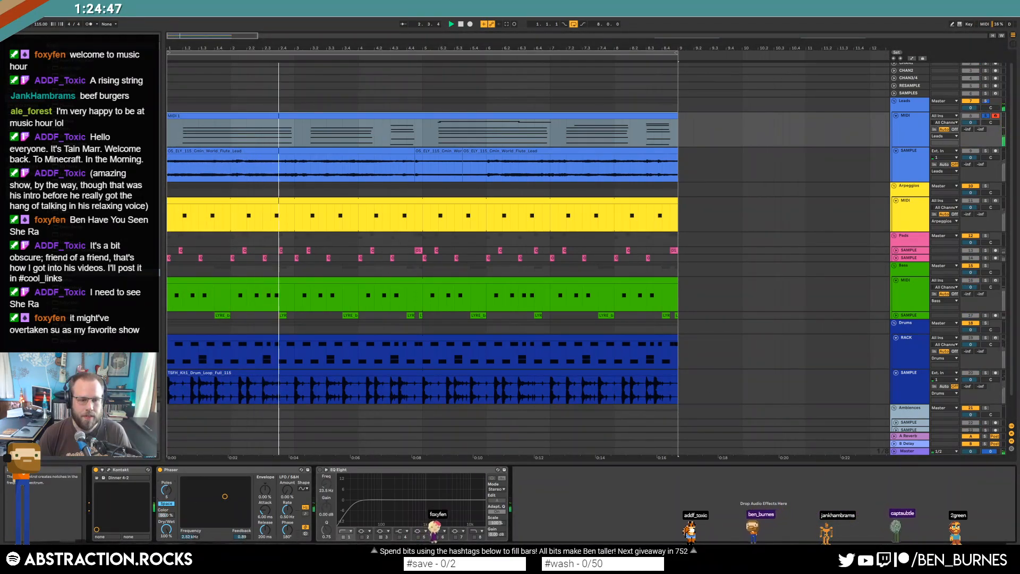
drag(224, 496, 226, 498)
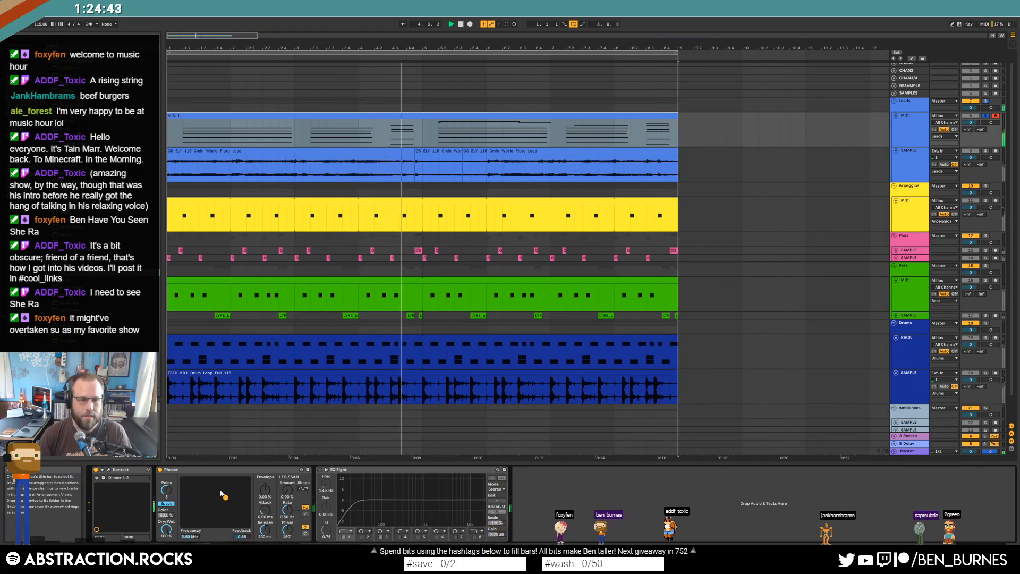
Add a Compressor with a lowered threshold after the Phaser and move the EQ Eight ahead of the Phaser, raising its low cut.
drag(70, 113, 352, 513)
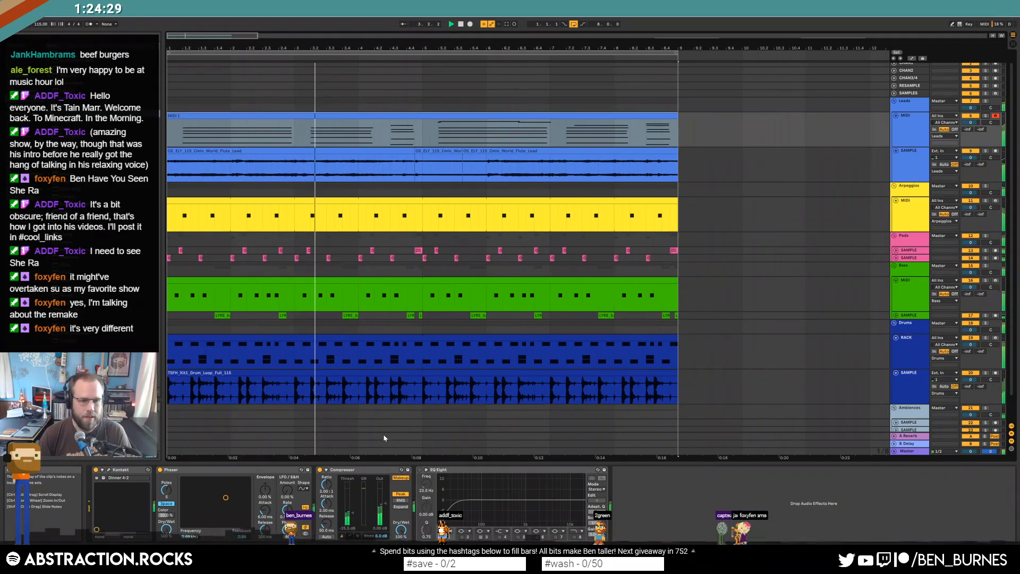
drag(440, 470, 227, 503)
drag(549, 511, 549, 519)
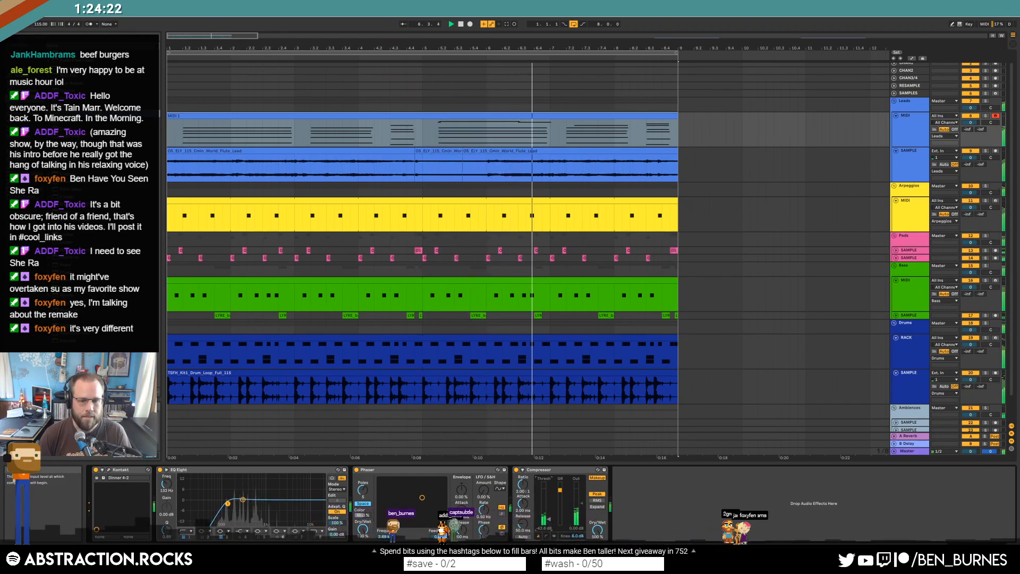
Remove the EQ Eight from the Leads MIDI track's device chain.
click(268, 489)
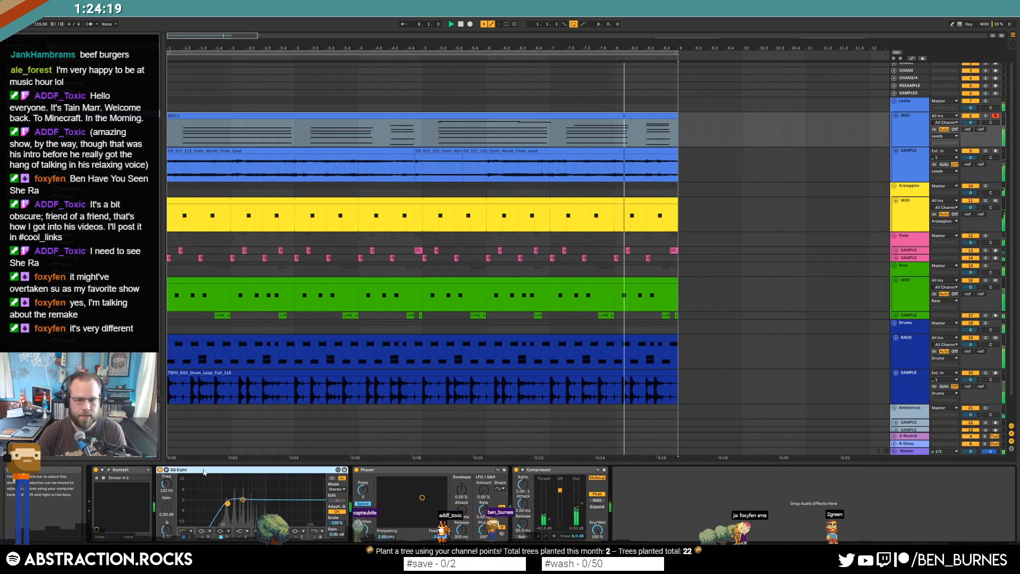
key(Delete)
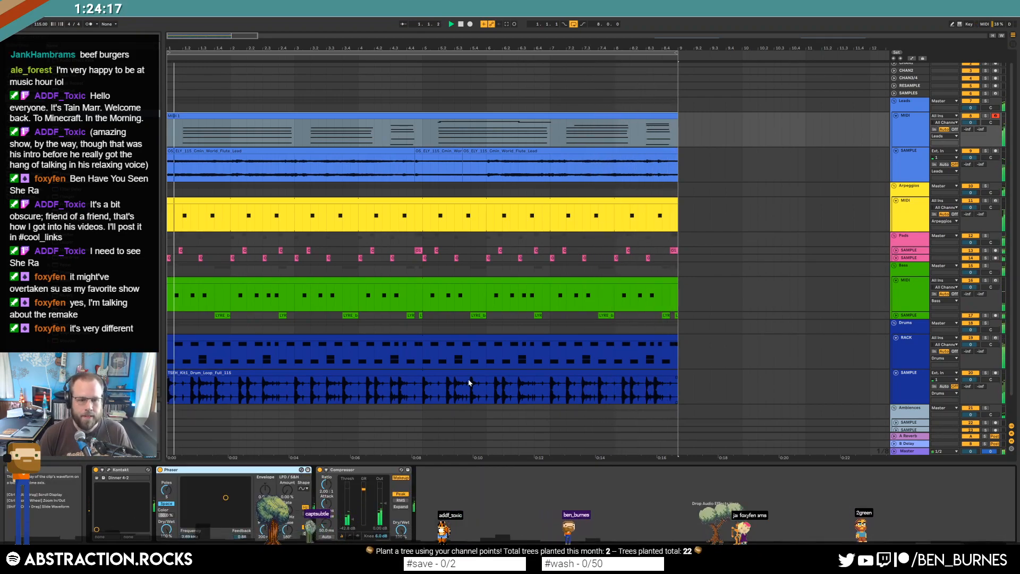
Select all Claps & Snares notes in the drum rack clip, check them against playback, and save the set.
double_click(447, 351)
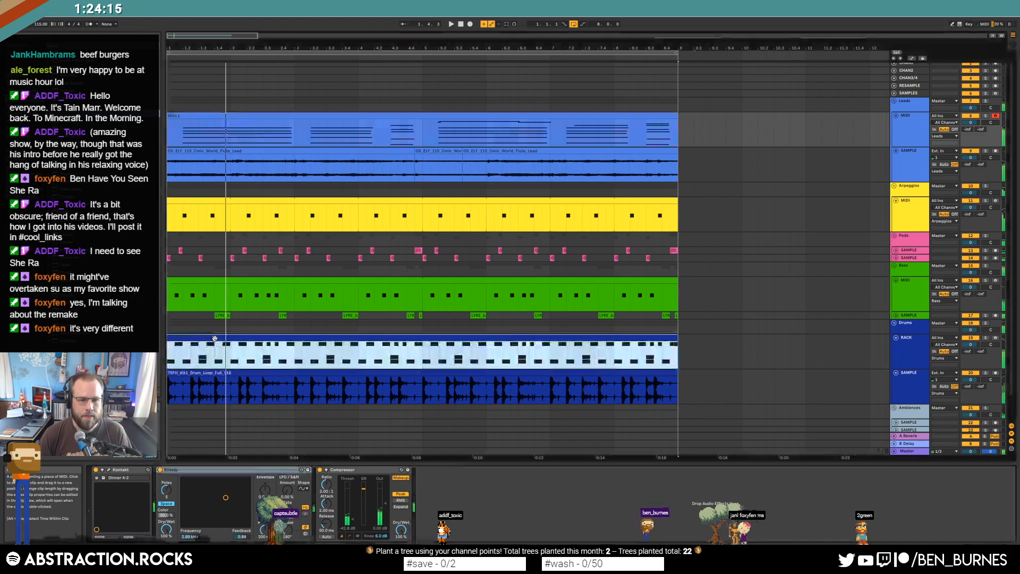
click(293, 369)
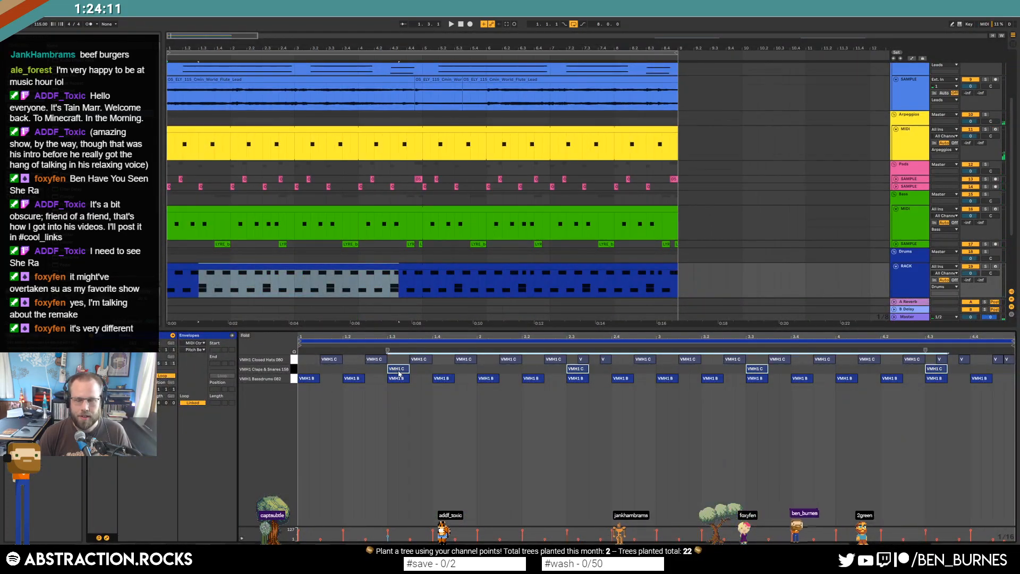
key(shift+Tab)
key(space)
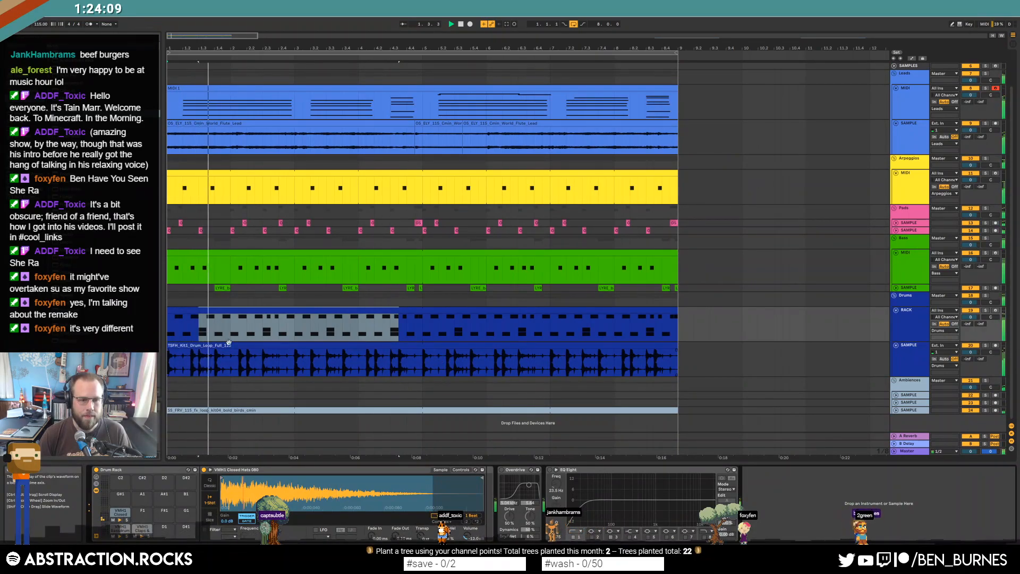
double_click(224, 315)
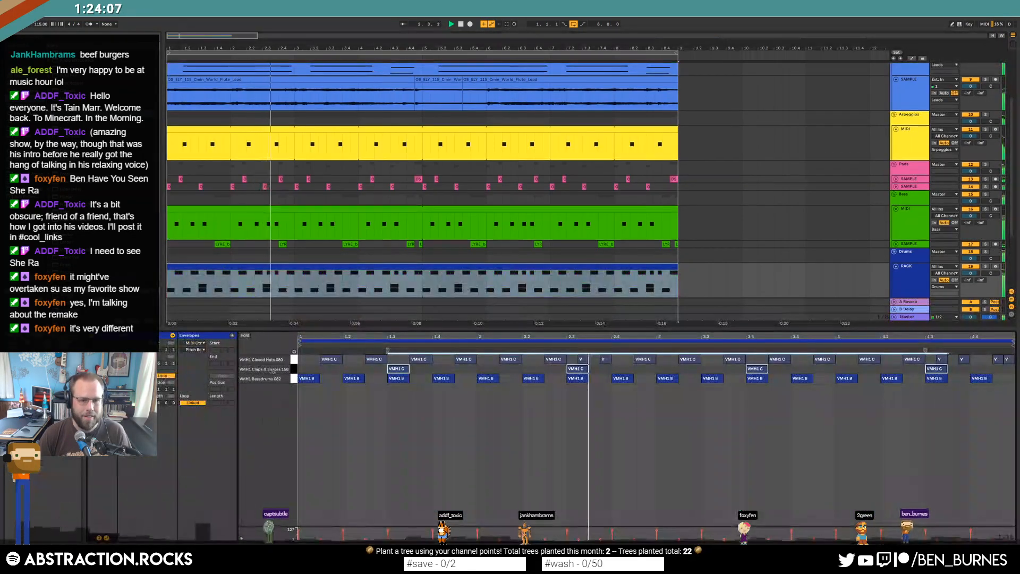
drag(398, 369, 398, 365)
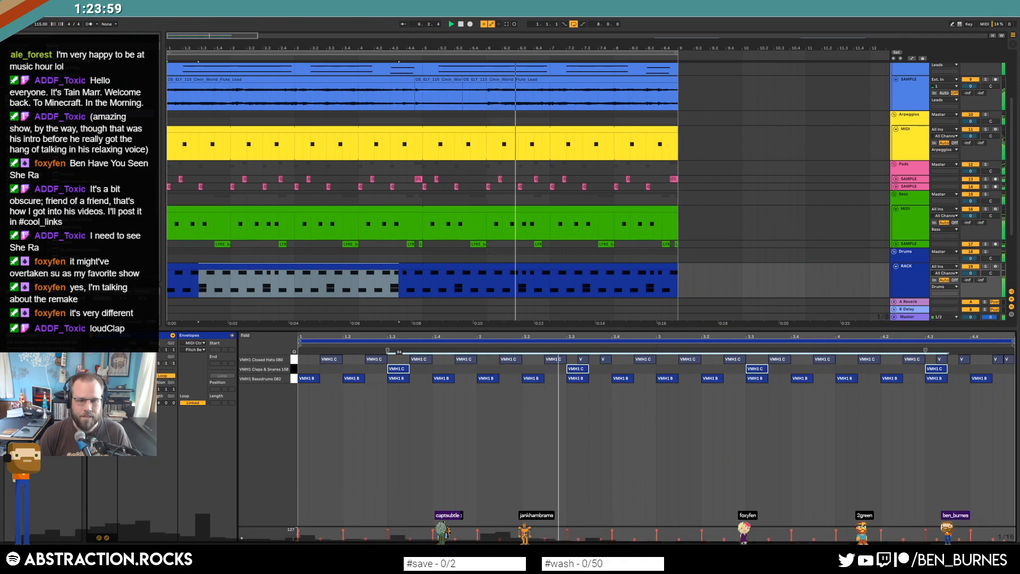
key(ctrl+s)
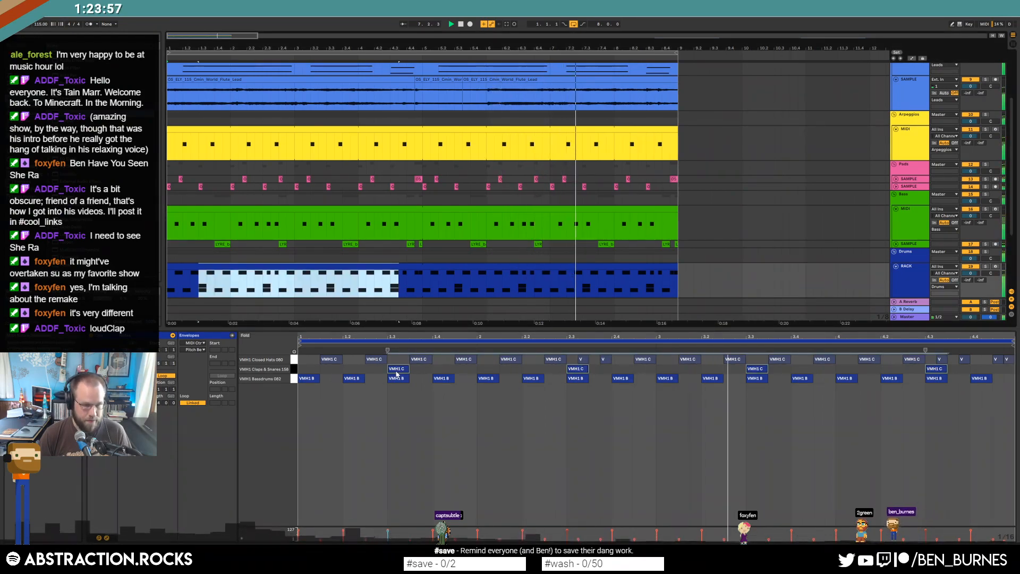
Solo the Drums SAMPLE track and play its drum loop from beat 3 of bar 1.
key(shift+Tab)
click(203, 370)
key(space)
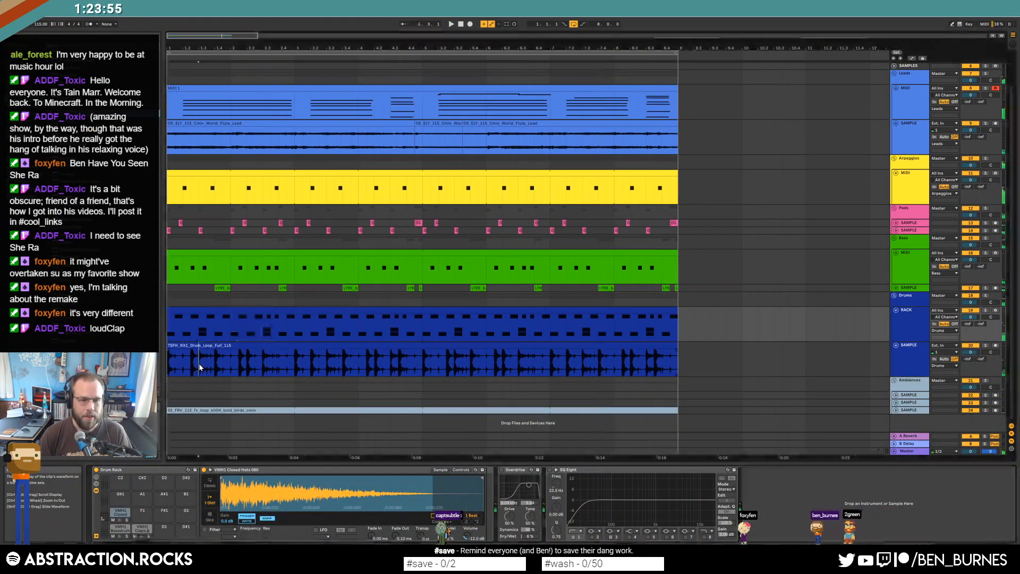
click(986, 347)
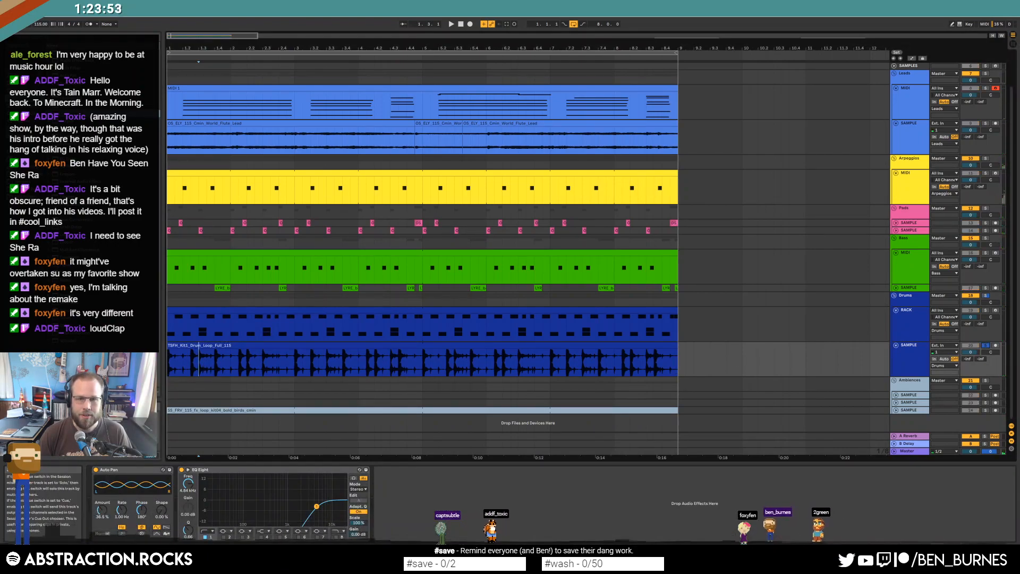
drag(176, 48, 160, 211)
key(space)
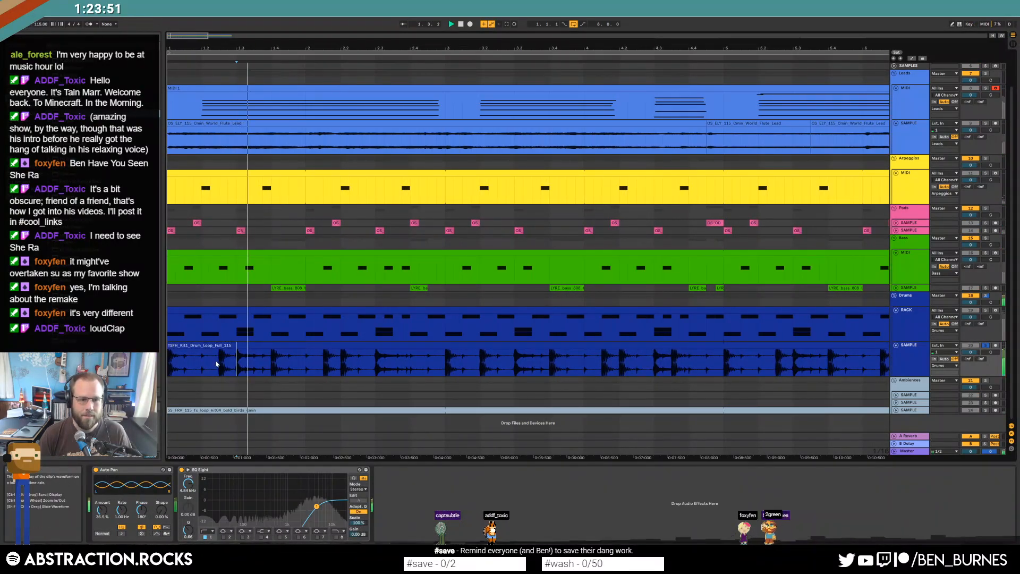
Delete a sixteenth-note slice midway through beat 3 in each of bars 1 to 4 of the drum loop sample.
drag(246, 365, 254, 364)
key(Delete)
click(201, 361)
key(space)
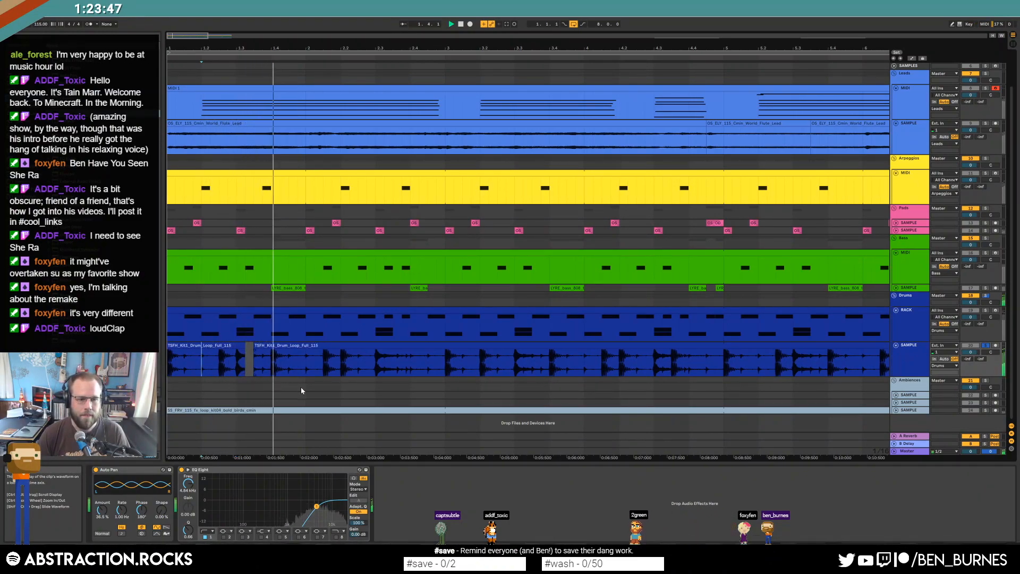
key(space)
drag(385, 363, 393, 362)
key(Delete)
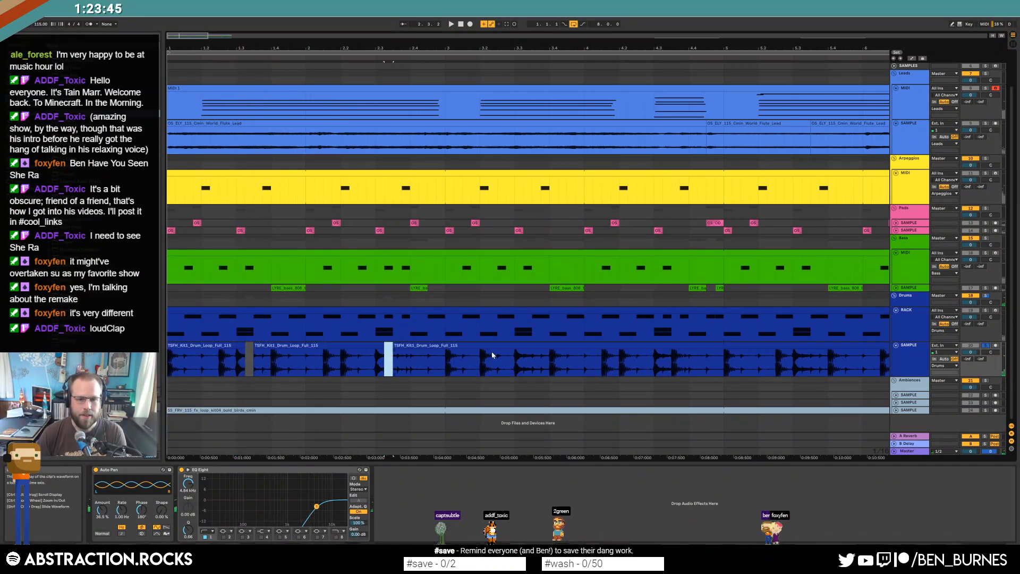
drag(522, 365, 532, 366)
key(Delete)
drag(663, 364, 671, 364)
key(Delete)
Delete the matching sixteenth-note slice midway through beat 3 in each of bars 5 to 8 of the drum loop sample.
drag(183, 36, 206, 36)
click(424, 360)
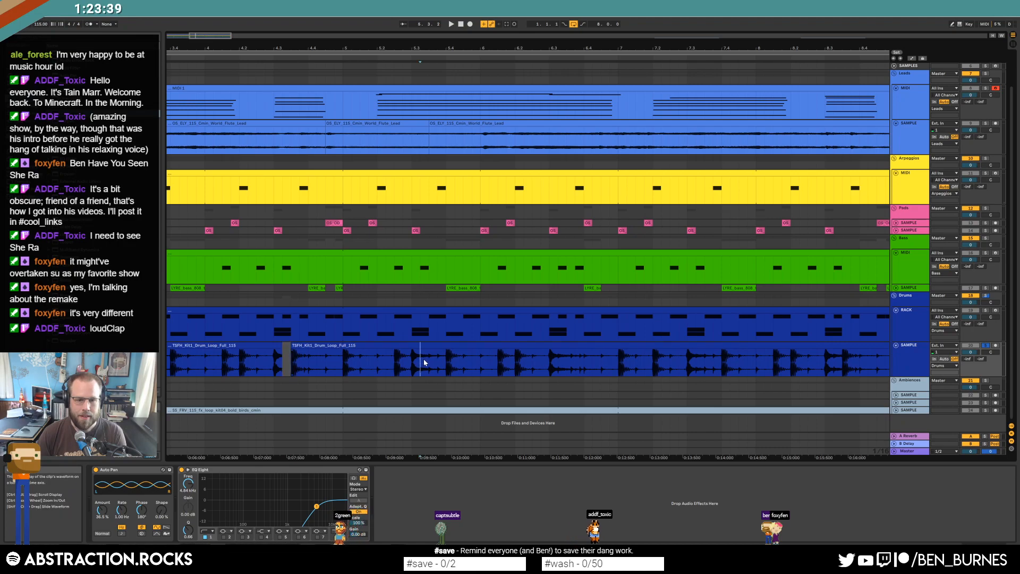
key(Delete)
drag(558, 361, 567, 361)
key(Delete)
drag(697, 368, 706, 367)
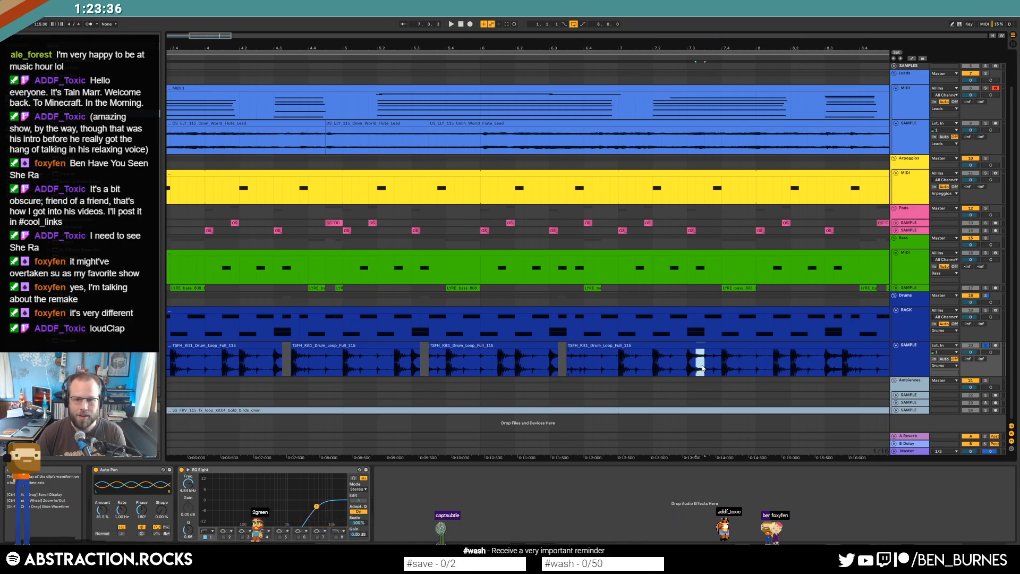
key(Delete)
click(833, 363)
drag(840, 362, 844, 362)
key(Delete)
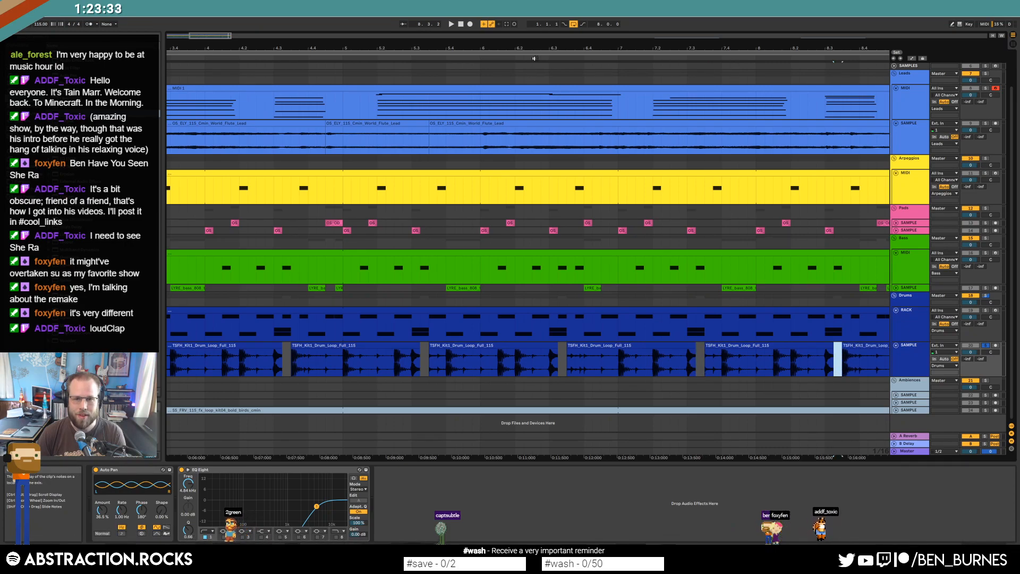
Solo and play the whole Drums group, and show the Closed Hats and Claps & Snares pads of its Drum Rack.
drag(222, 36, 234, 34)
click(985, 296)
key(space)
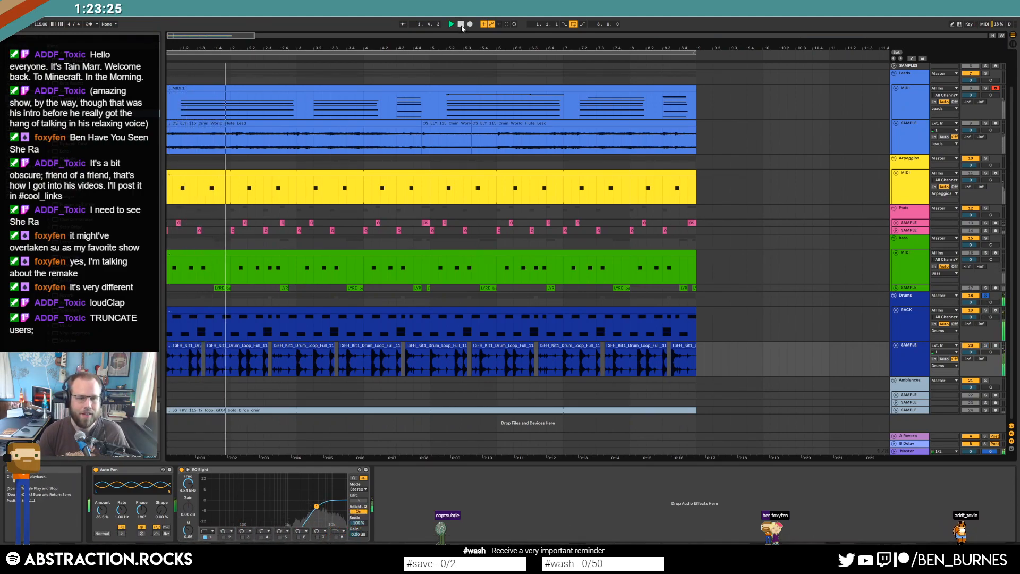
click(255, 316)
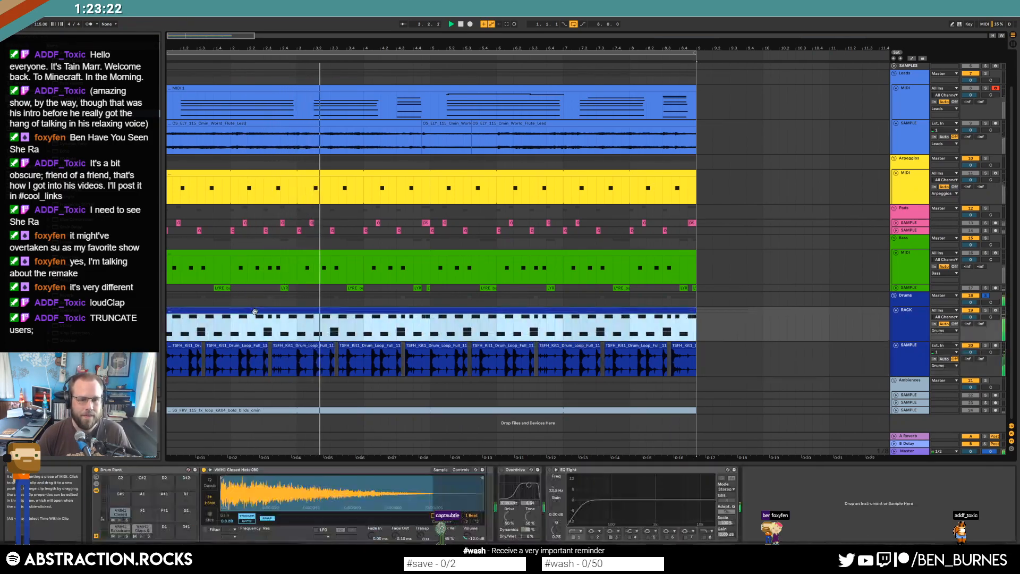
click(118, 524)
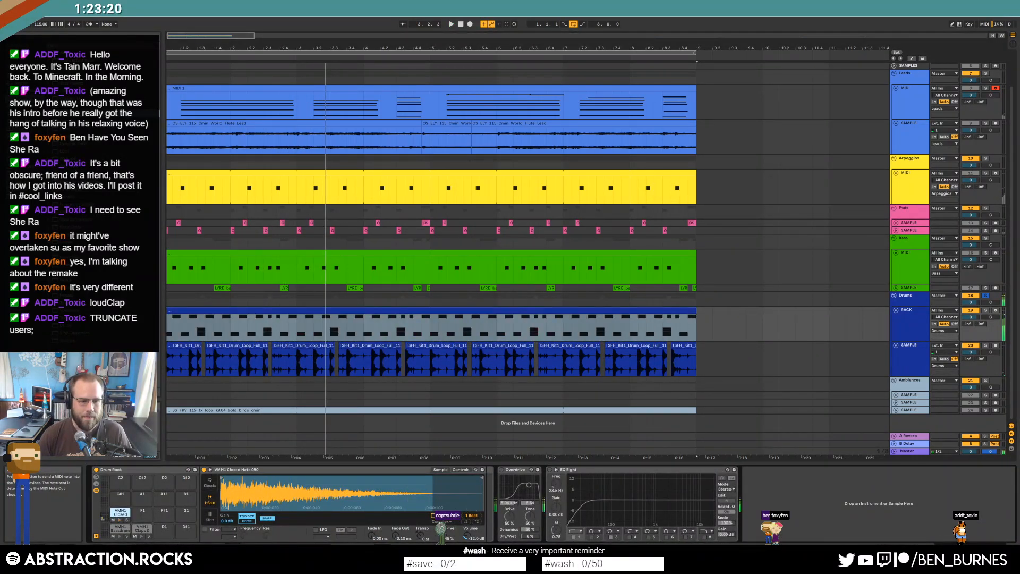
click(142, 528)
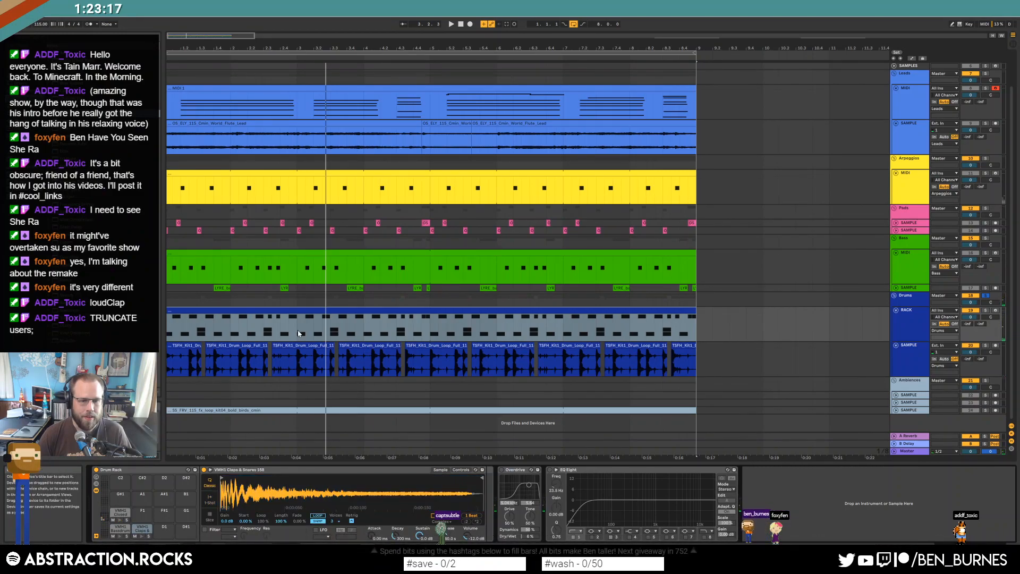
Shorten all Claps & Snares notes in the drum rack clip to a sixteenth note.
double_click(377, 309)
click(285, 370)
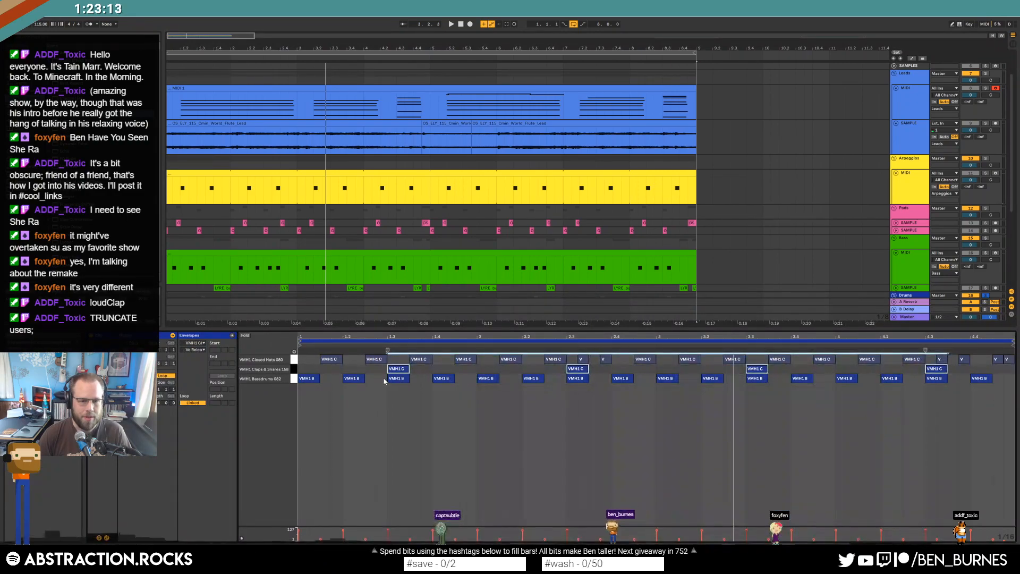
drag(408, 369, 400, 368)
key(space)
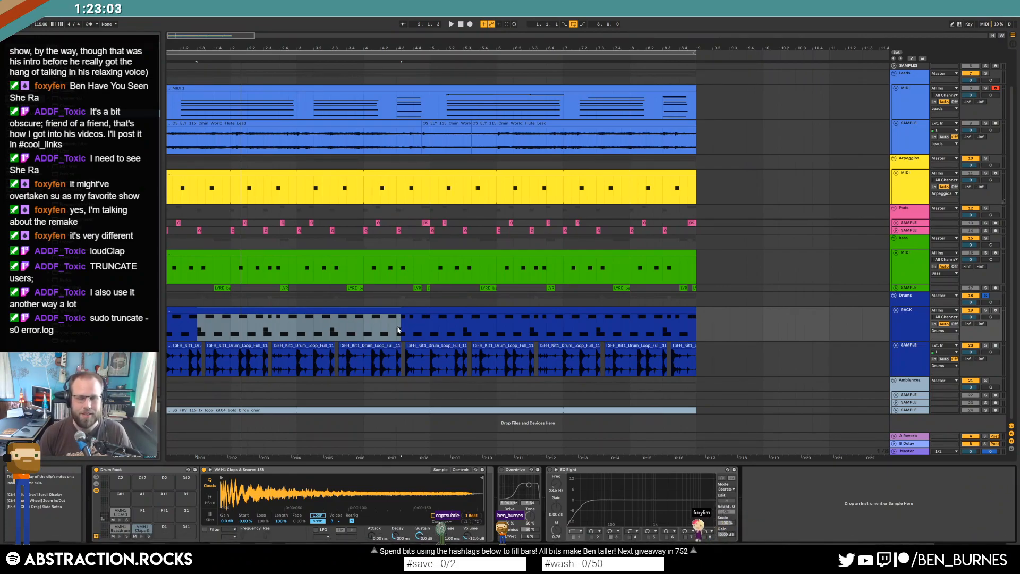
Turn off MIDI arrangement overdub and unsolo the Drums group.
click(169, 332)
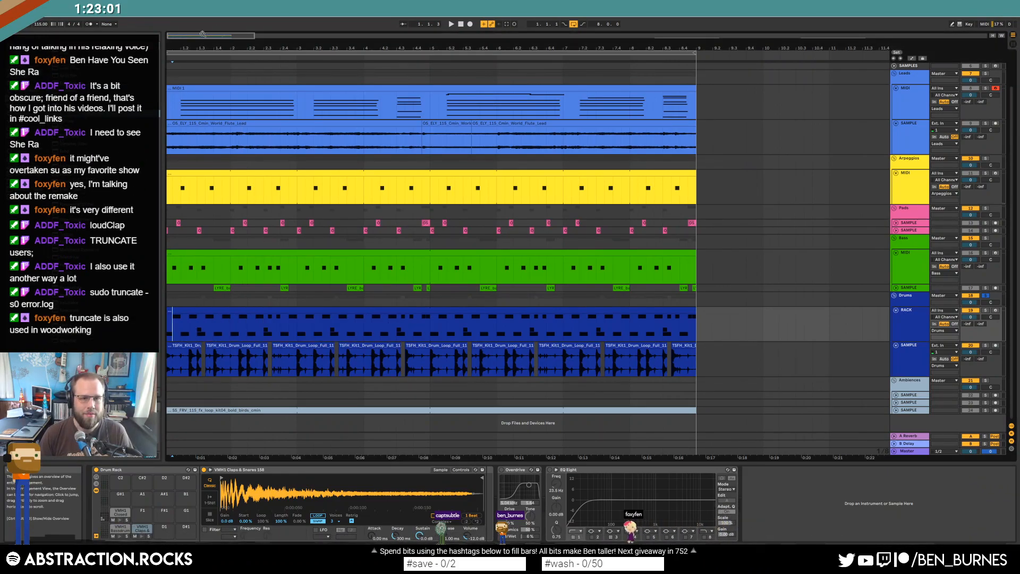
scroll(423, 90, down, 1)
click(483, 25)
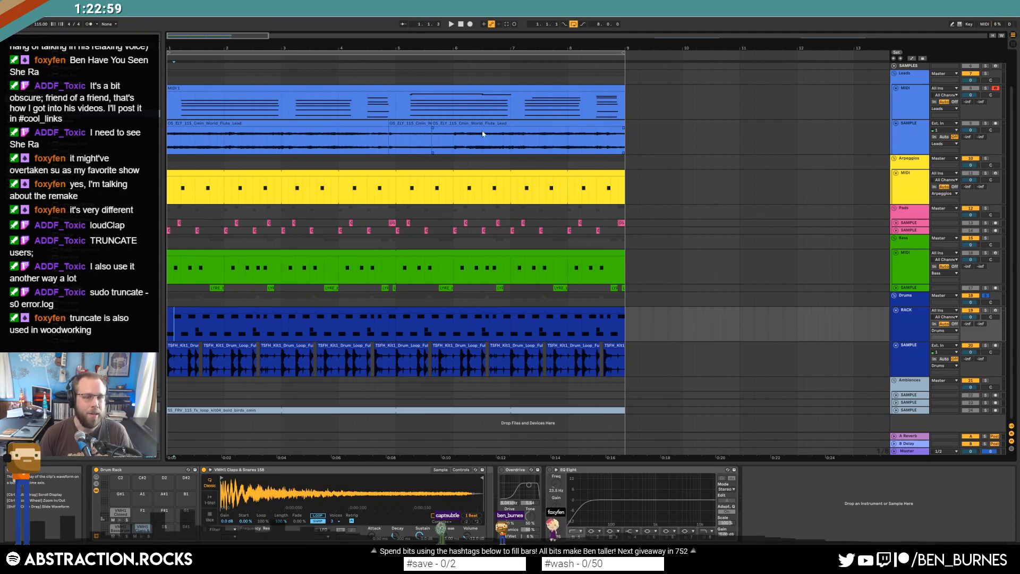
click(987, 296)
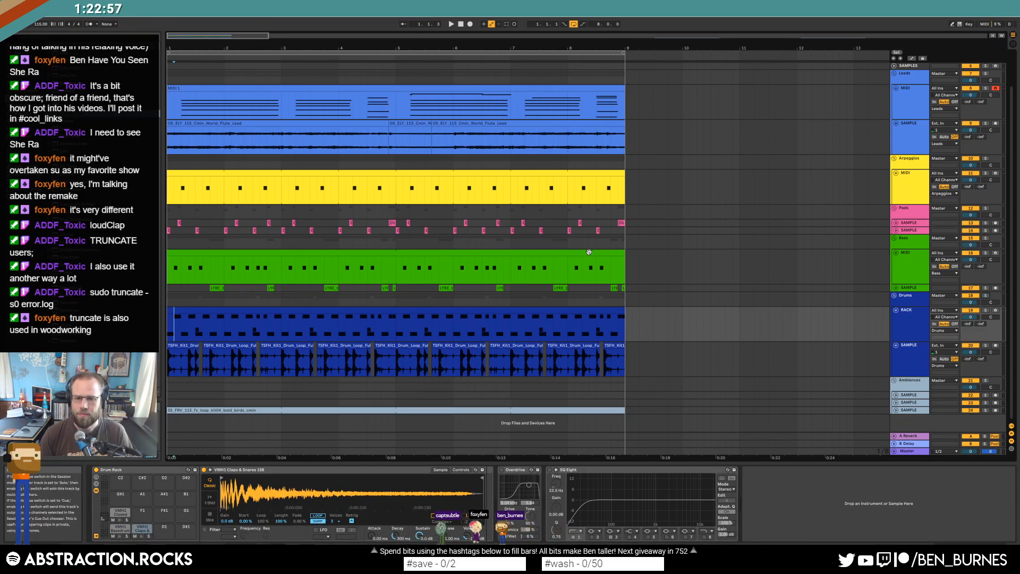
Show the devices of the Bass and Arpeggios MIDI tracks, close the ValhallaDelay window, and play the full loop.
click(906, 264)
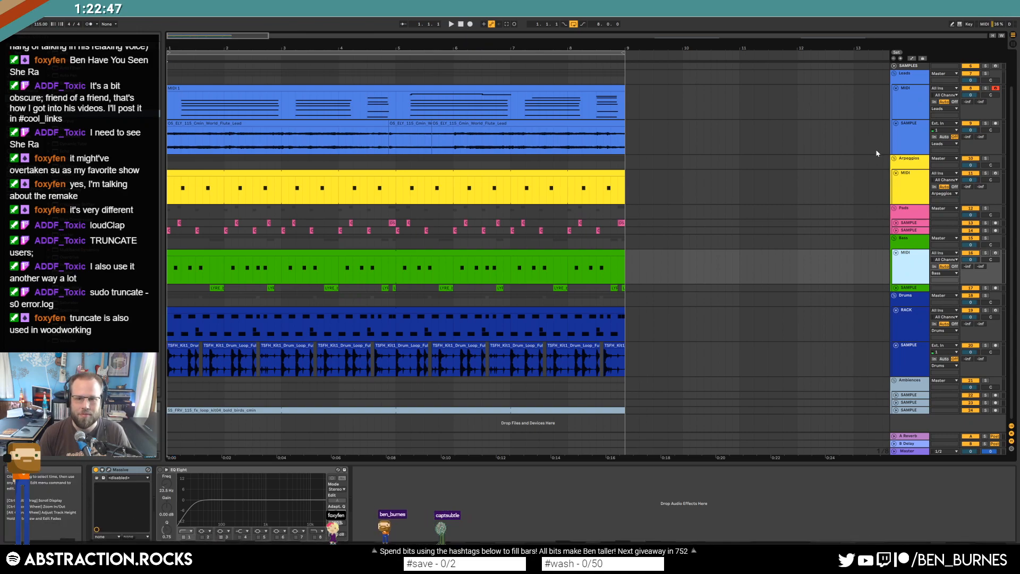
click(900, 183)
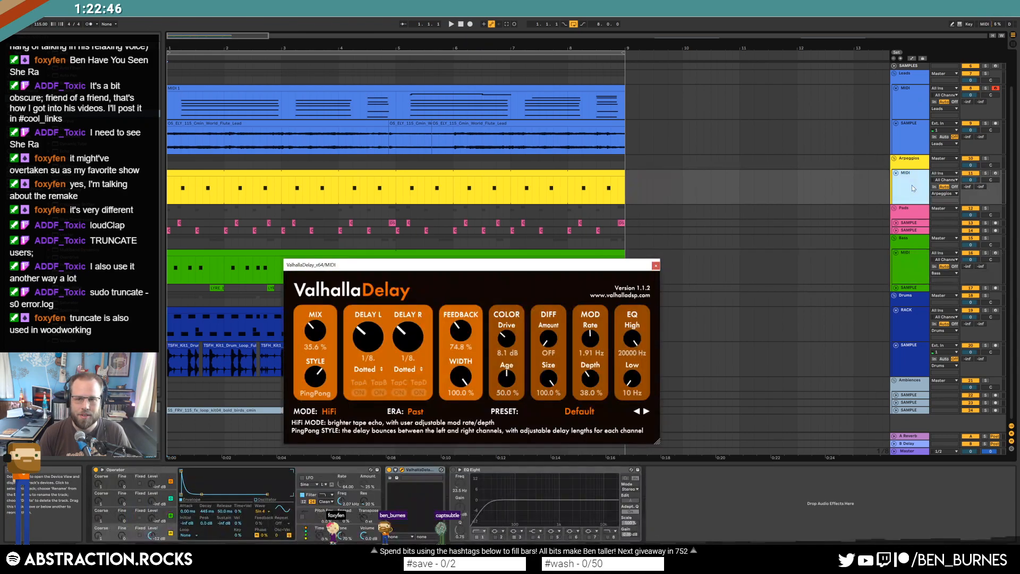
click(656, 265)
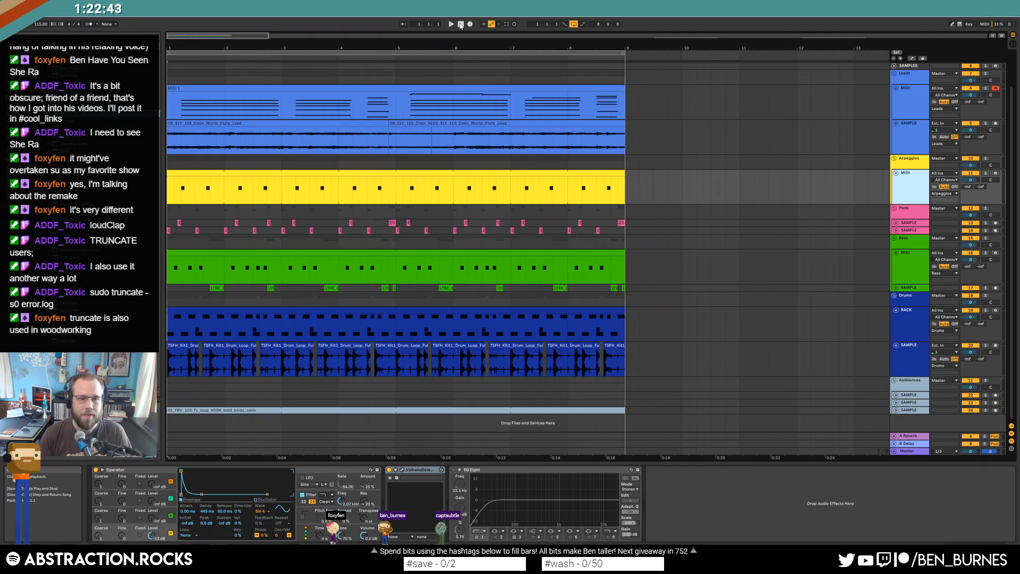
click(452, 24)
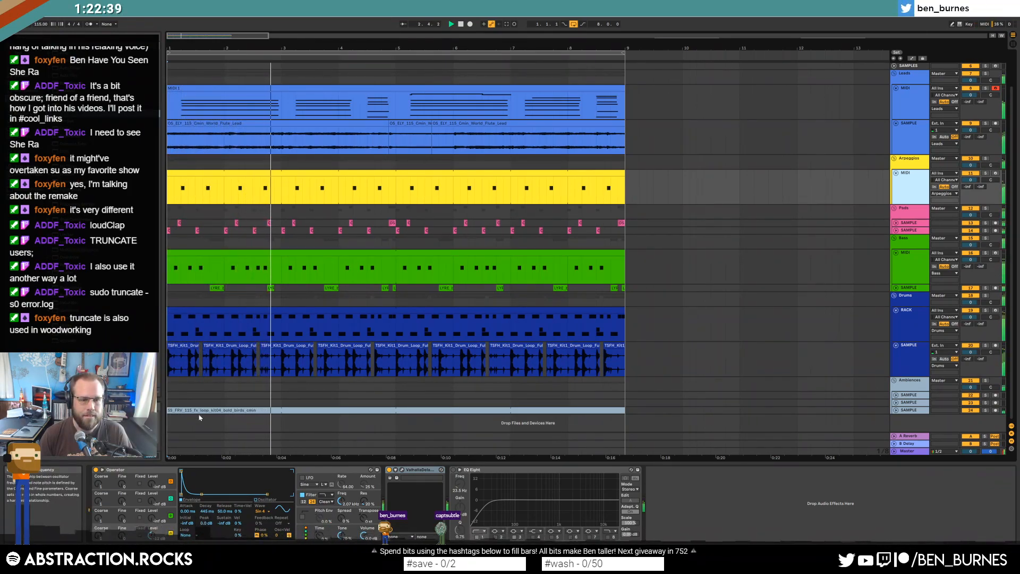
Review the Claps & Snares notes in the drum rack clip and replay the full loop from the start.
click(245, 331)
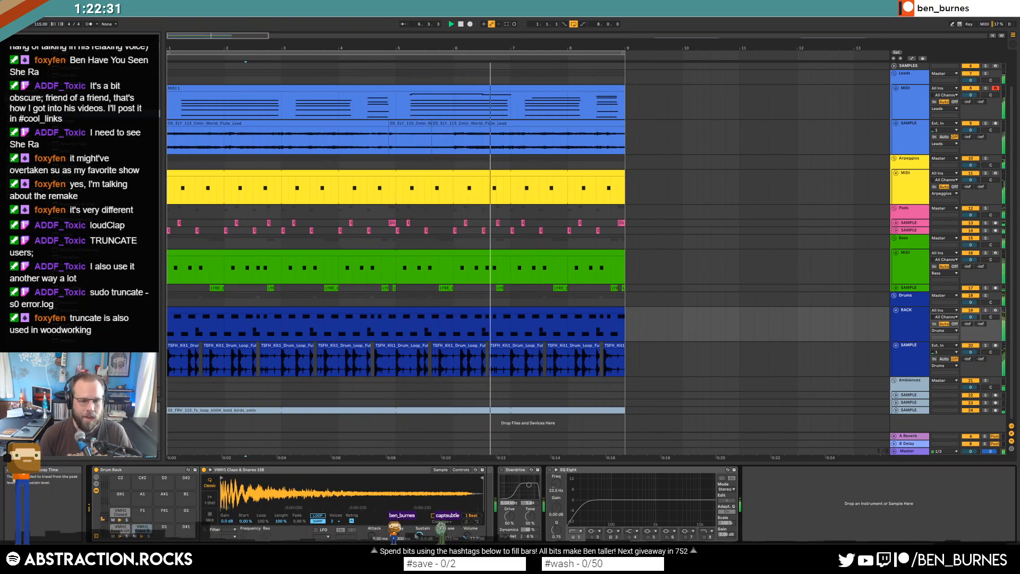
double_click(317, 310)
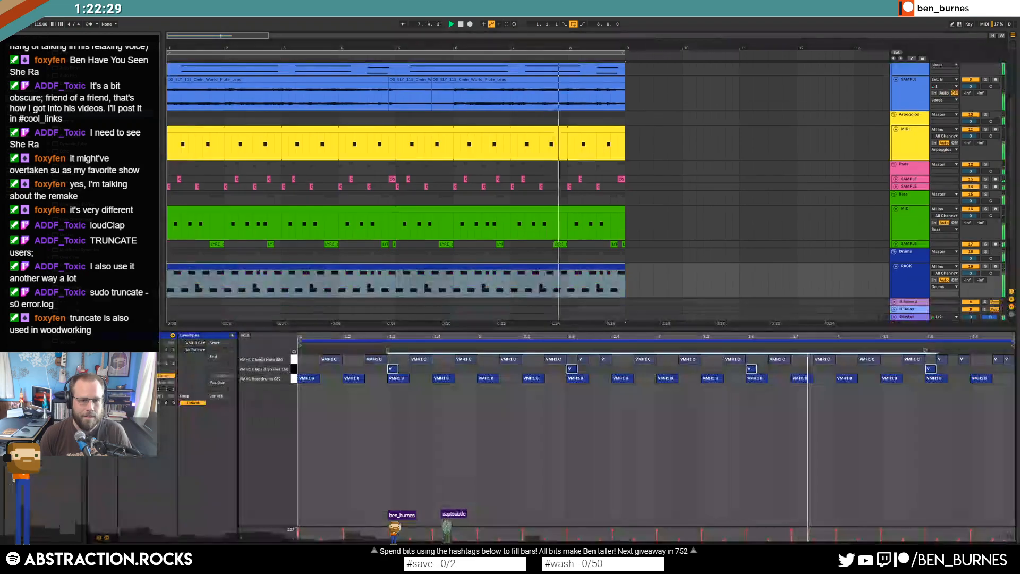
click(390, 369)
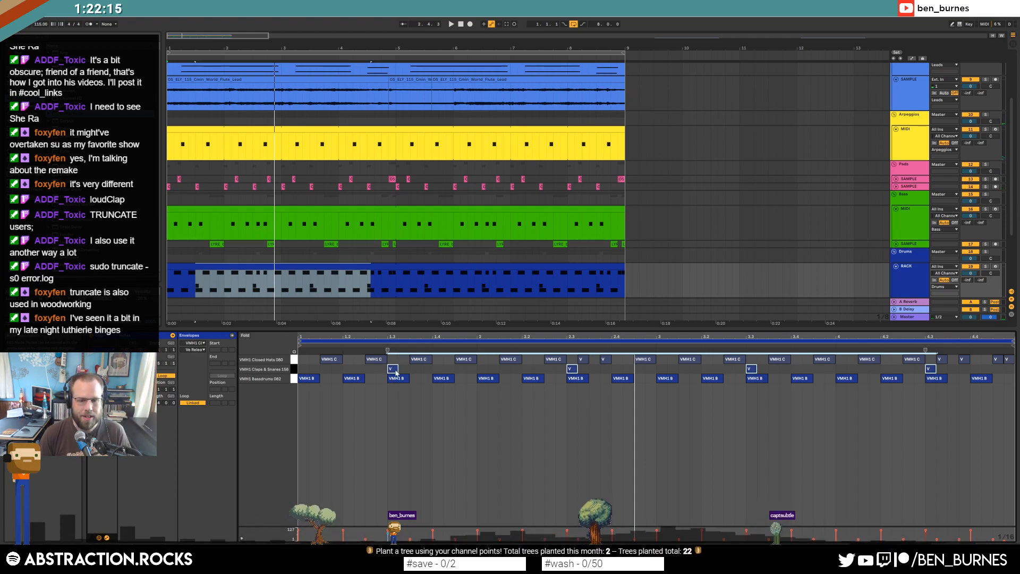
key(shift+Tab)
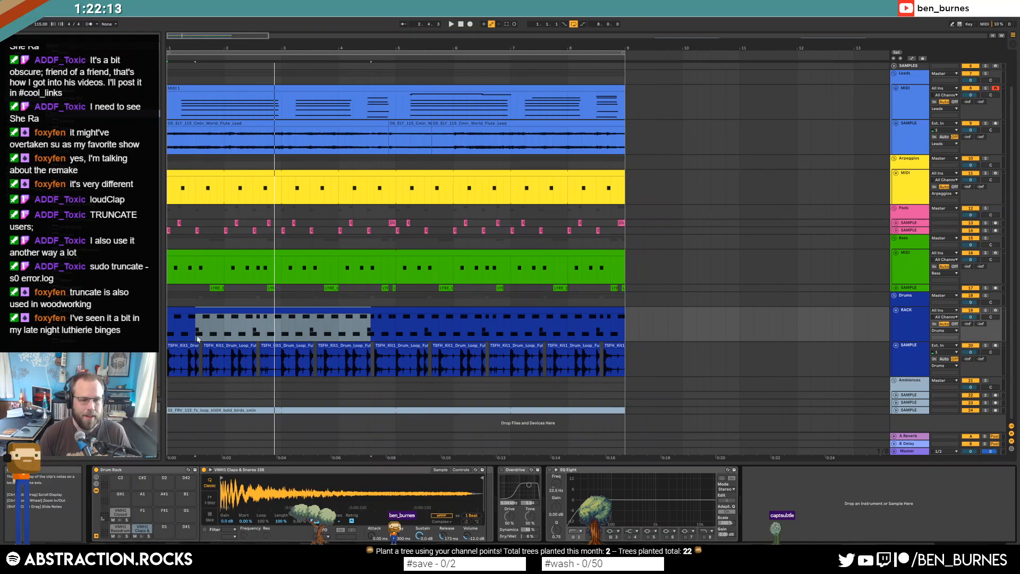
click(170, 329)
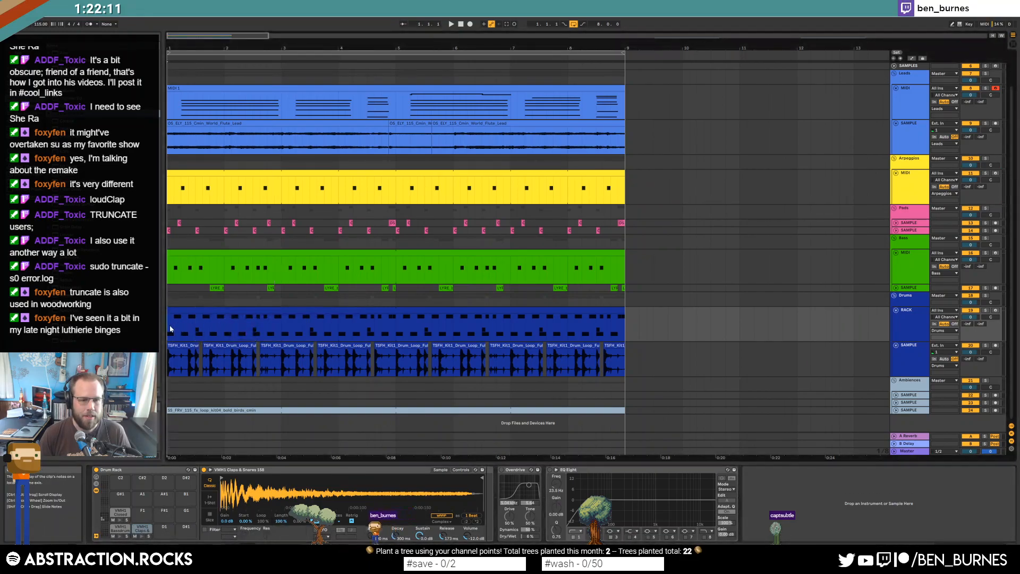
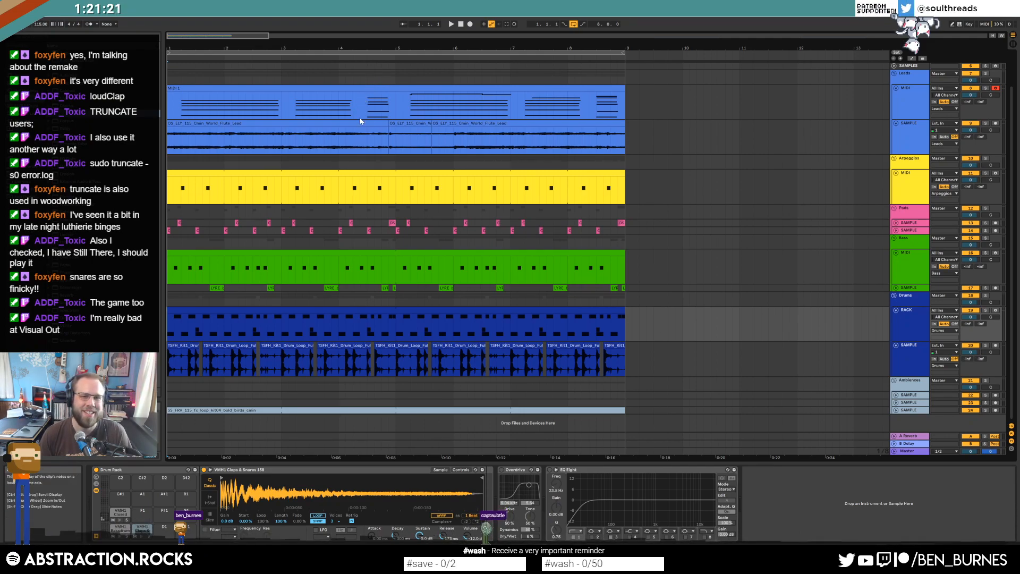
click(452, 24)
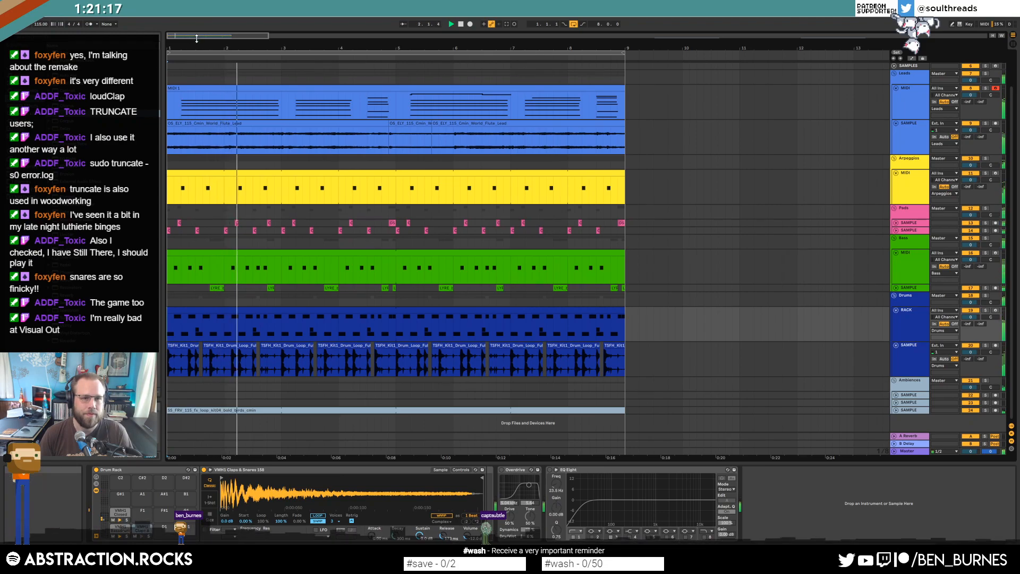
drag(195, 35, 195, 24)
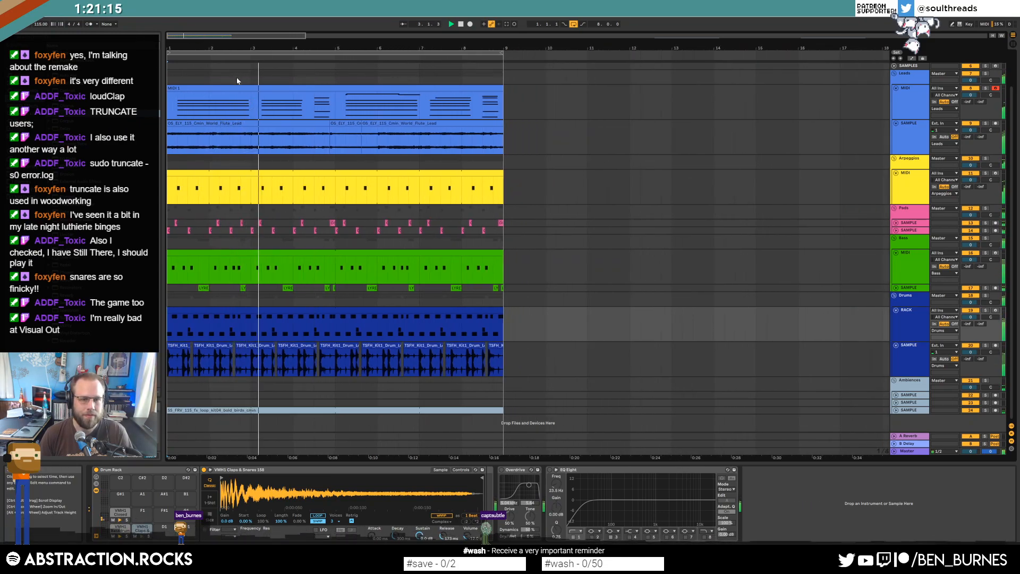
Stop playback and move all the clips of the eight-bar loop so they start at bar 17.
click(274, 86)
key(space)
click(249, 313)
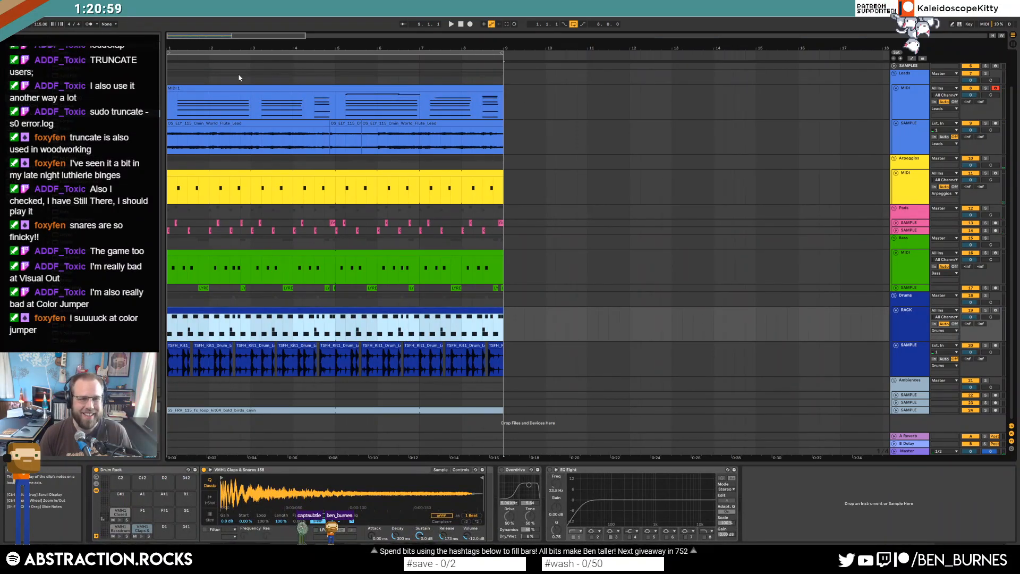
drag(224, 46, 224, 24)
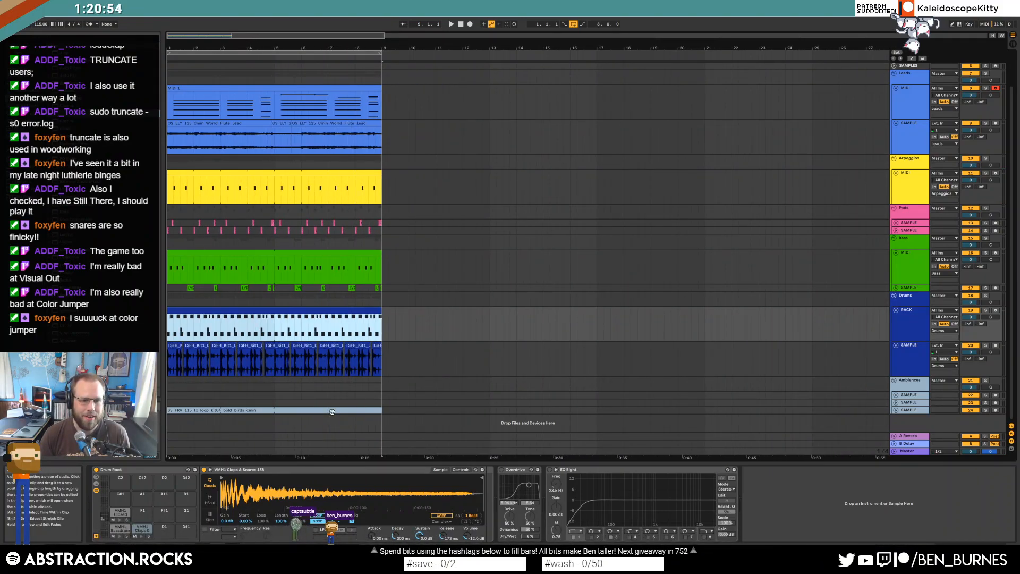
scroll(364, 403, down, 2)
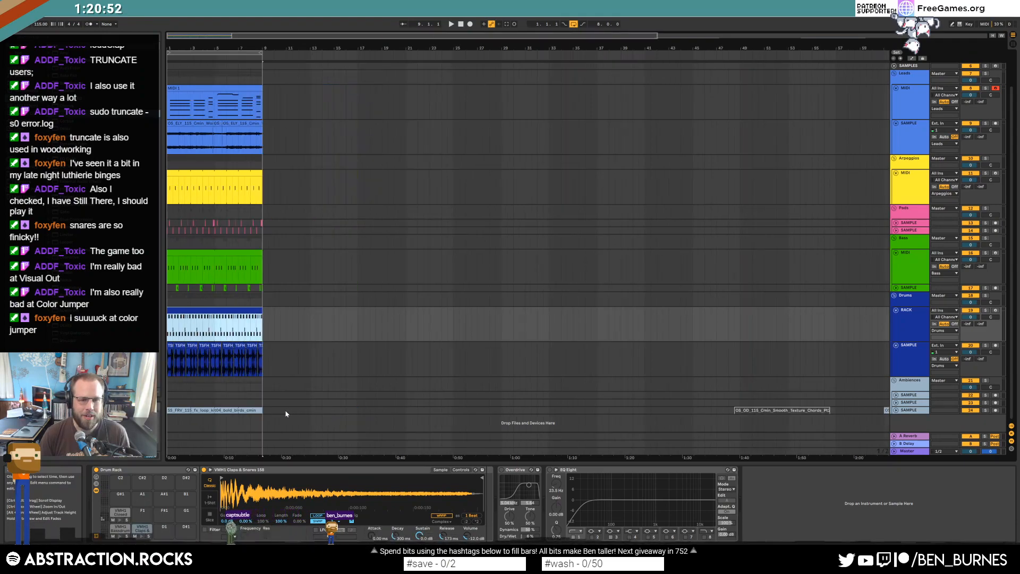
drag(266, 409, 381, 92)
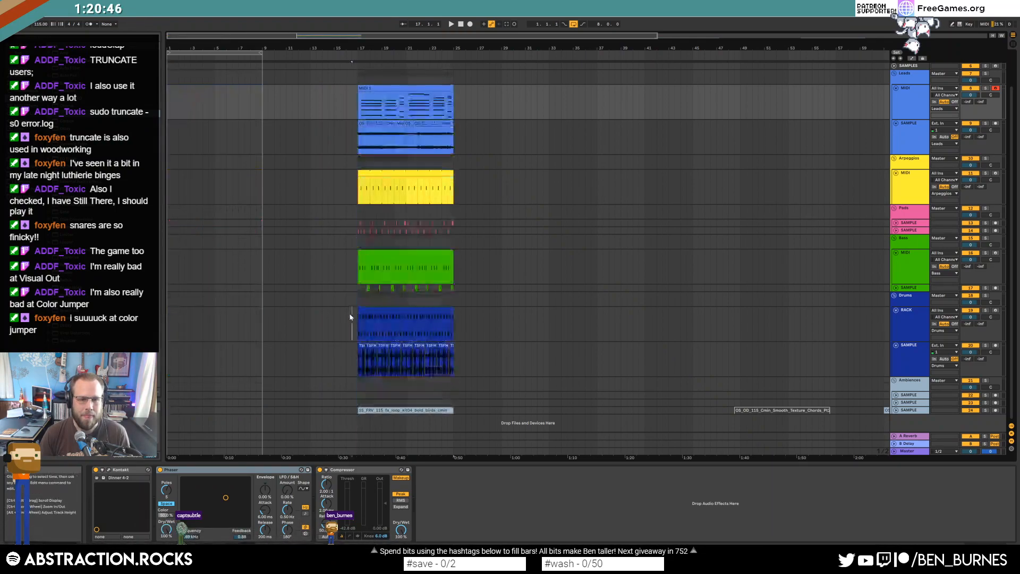
Copy the drum rack clip from bar 17 to bar 1 on the Drums RACK track.
click(373, 311)
click(167, 319)
key(ctrl+v)
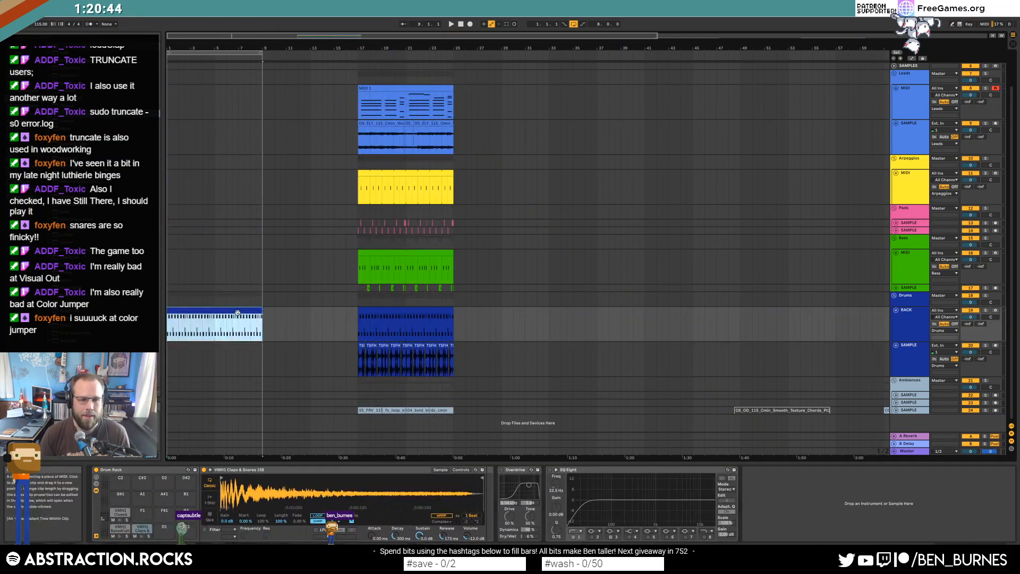
Move the full loop section to bar 21 and the copied drum rack clip to bar 5.
drag(359, 113, 455, 410)
drag(386, 88, 425, 90)
click(322, 287)
drag(237, 318, 283, 317)
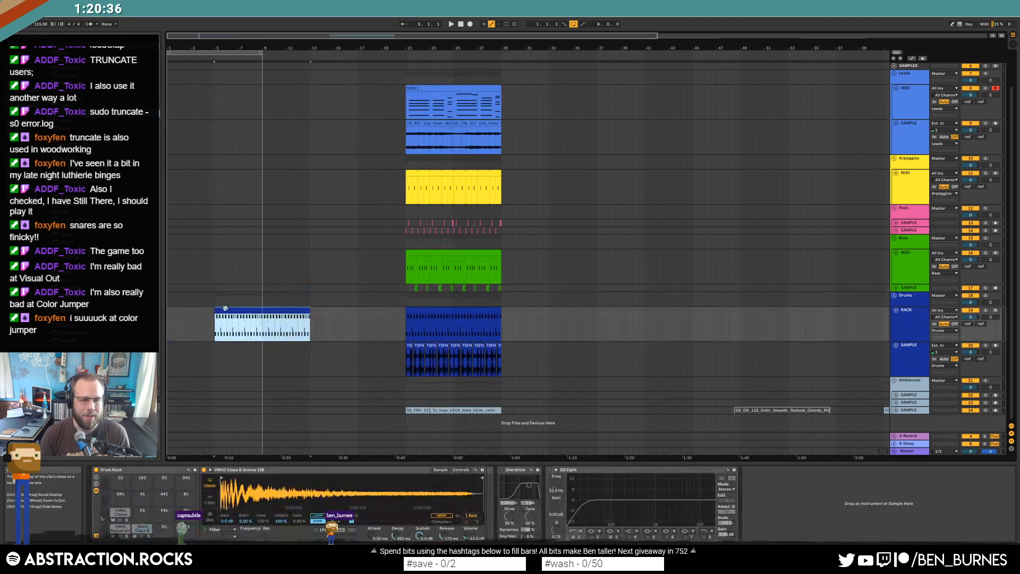
Fill bars 1 to 4 of the RACK track with a four-bar drum intro ahead of the drum rack clip.
drag(215, 310, 163, 312)
click(210, 331)
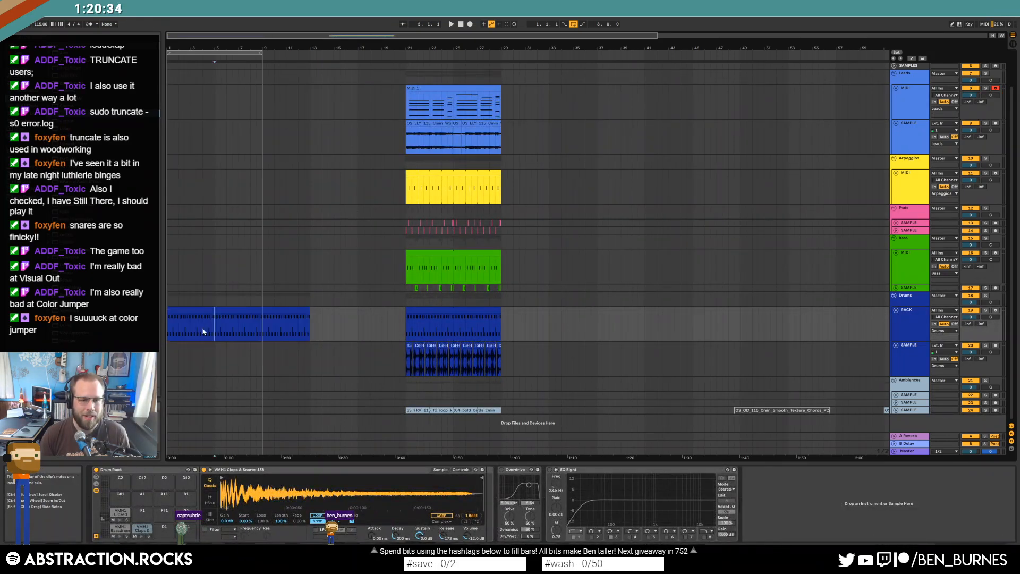
click(253, 312)
click(251, 311)
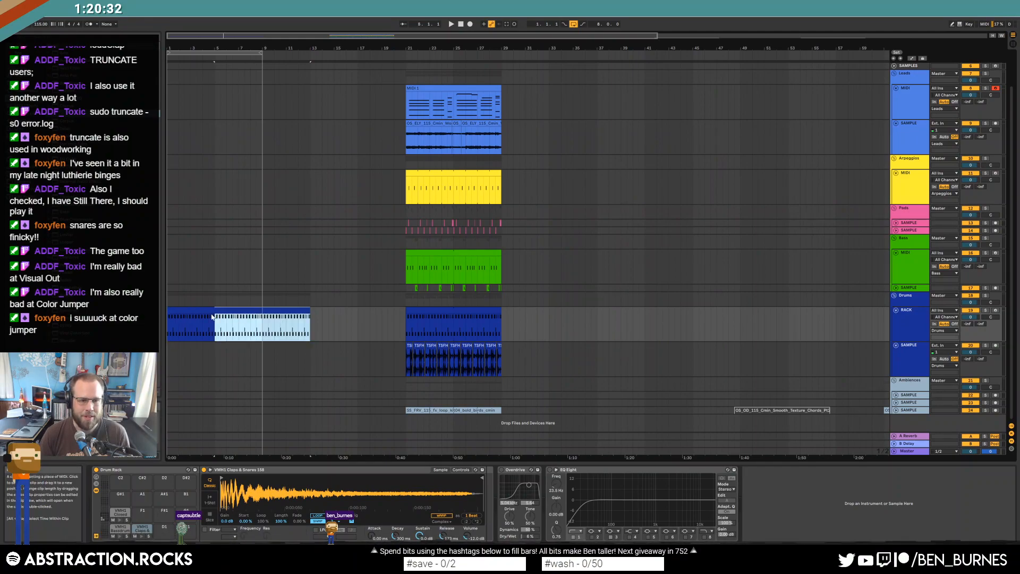
Deactivate the Closed Hats and Claps & Snares notes in the four-bar drum intro clip, except the snare at 4.3.
double_click(204, 316)
click(323, 462)
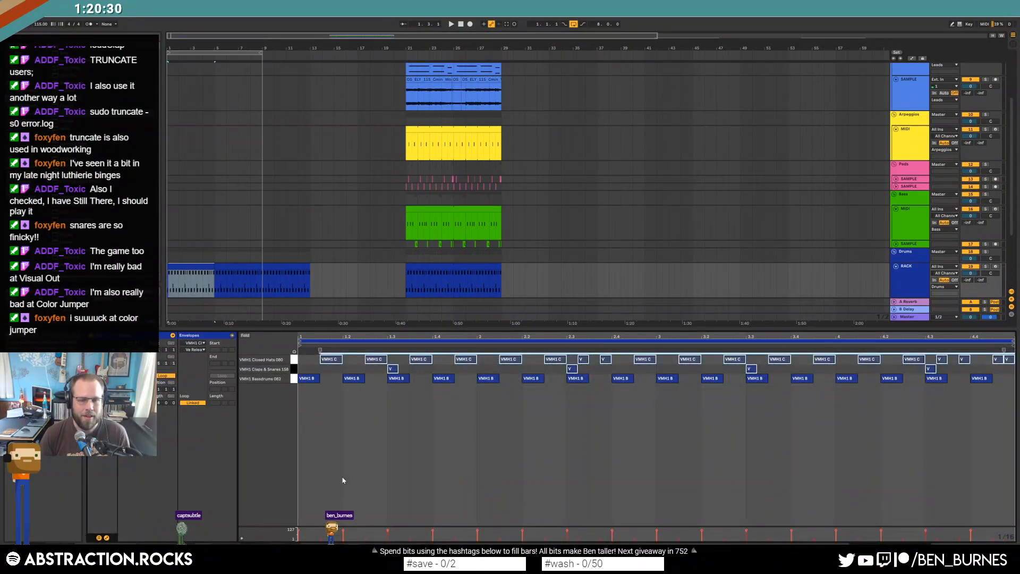
click(206, 269)
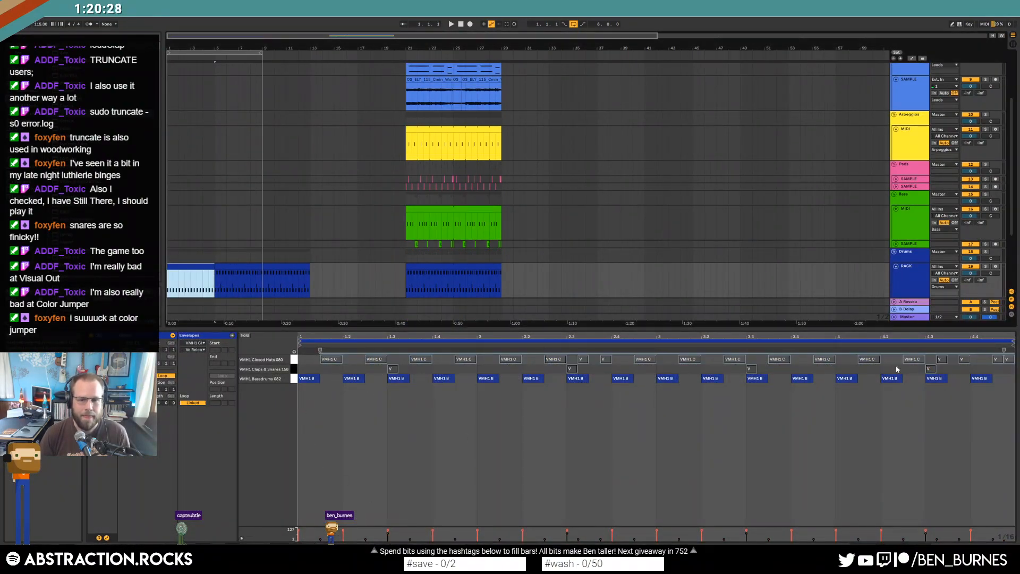
click(926, 368)
scroll(339, 267, down, 4)
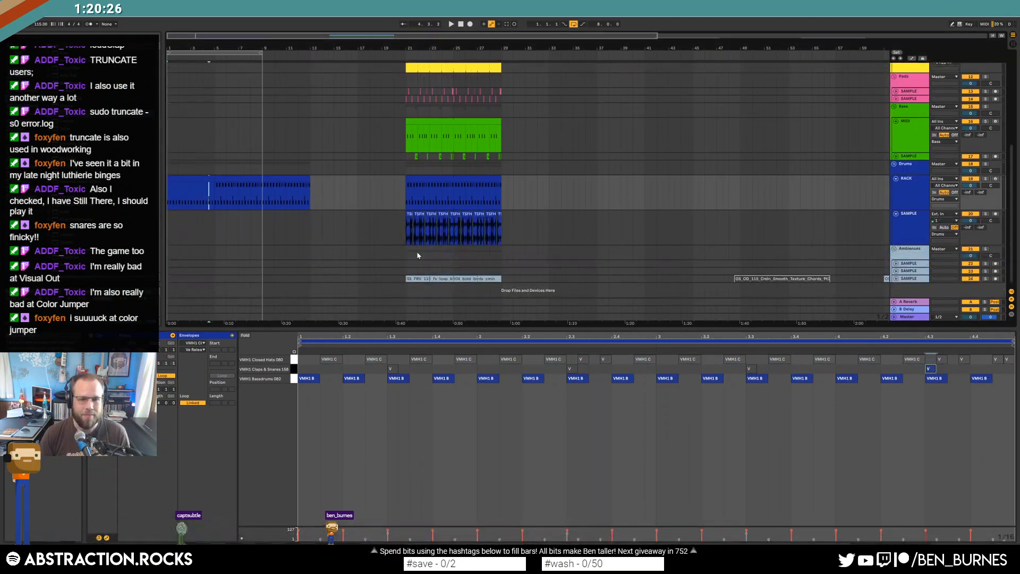
Copy the closing drum loop slices into bar 4 of the Drums SAMPLE track, fill that bar, and play the intro.
click(497, 216)
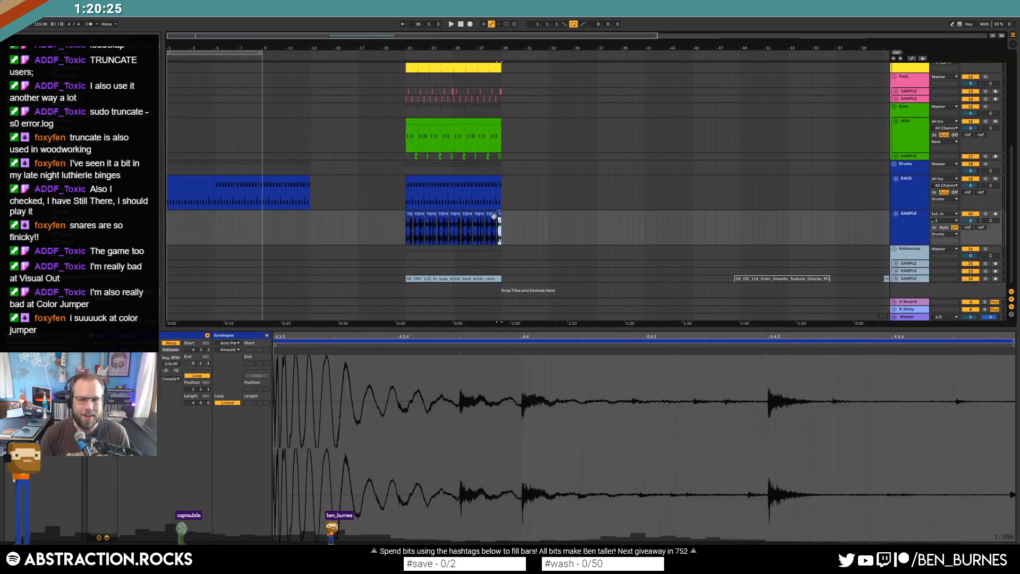
click(206, 228)
key(ctrl+v)
scroll(205, 216, up, 5)
mouse_move(220, 214)
mouse_down()
mouse_move(194, 221)
mouse_move(202, 216)
mouse_up()
click(174, 219)
scroll(201, 226, down, 3)
drag(194, 49, 191, 38)
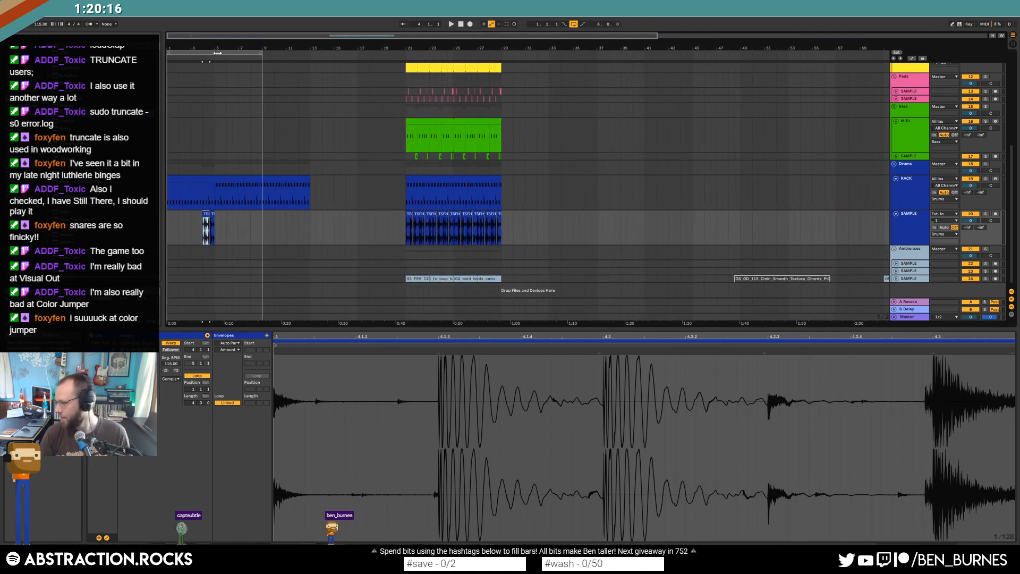
key(space)
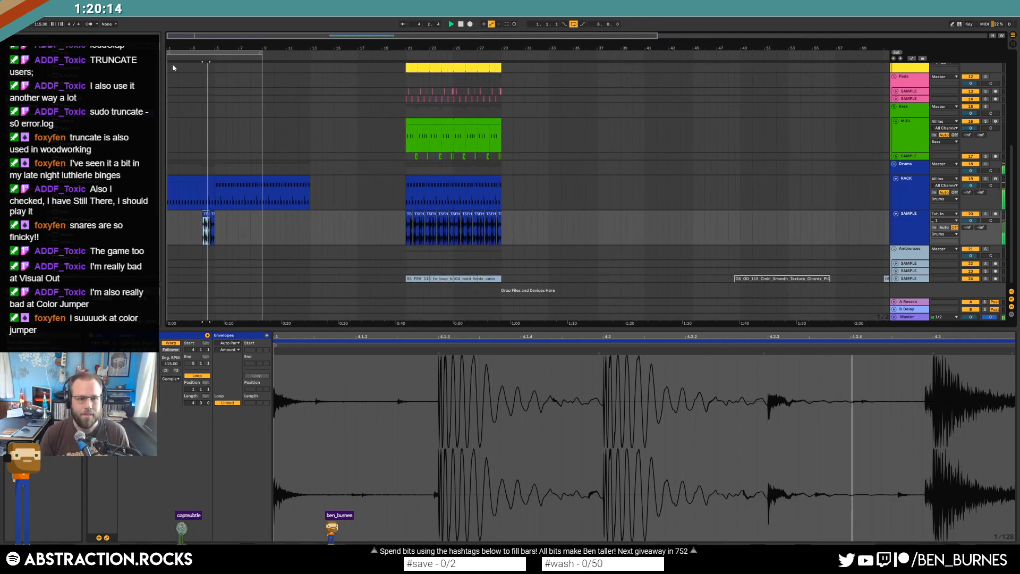
click(183, 181)
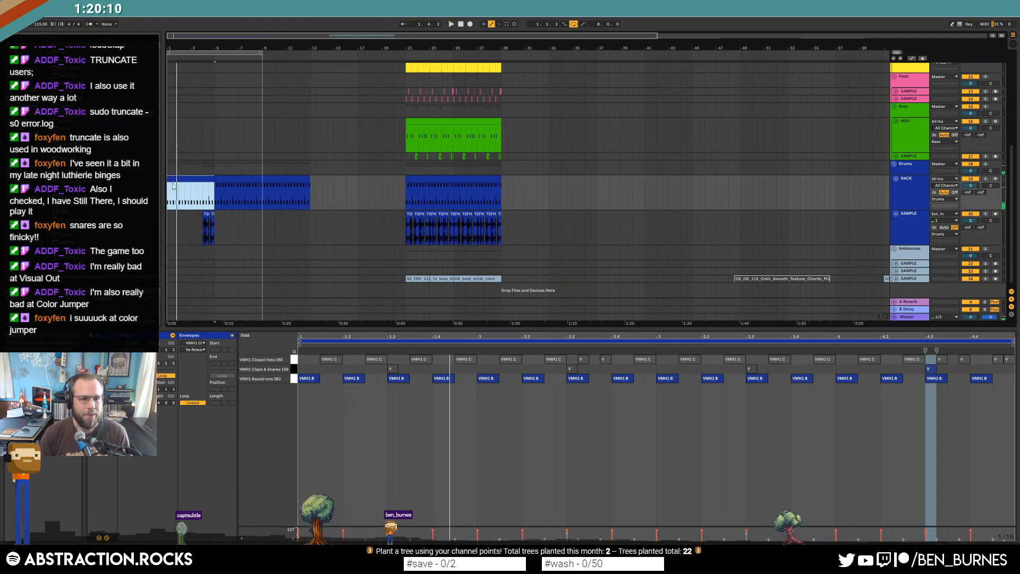
Delete the time of the first two bars of the arrangement and play from the start.
drag(191, 195, 137, 187)
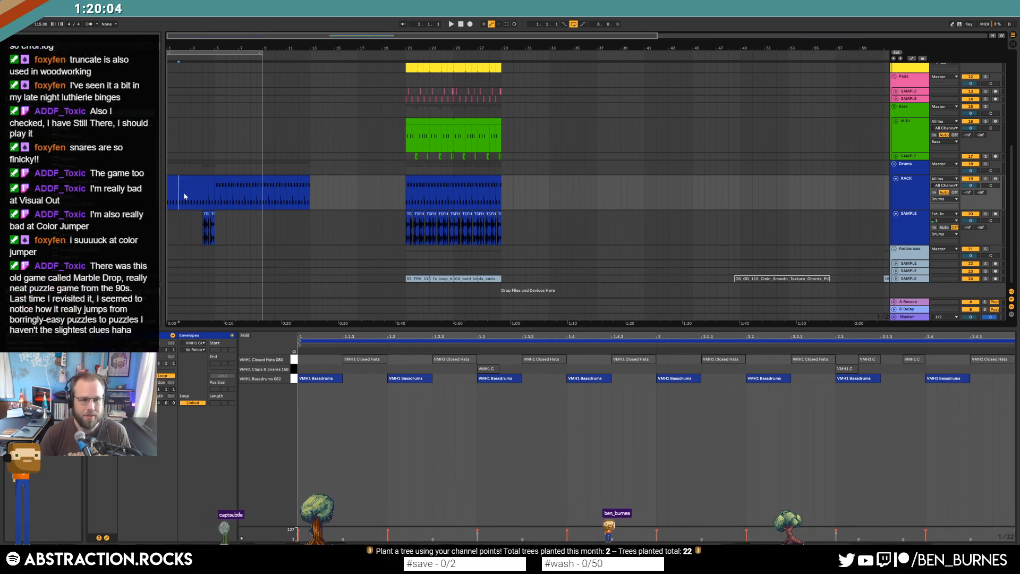
drag(183, 196, 164, 194)
key(ctrl+shift+Delete)
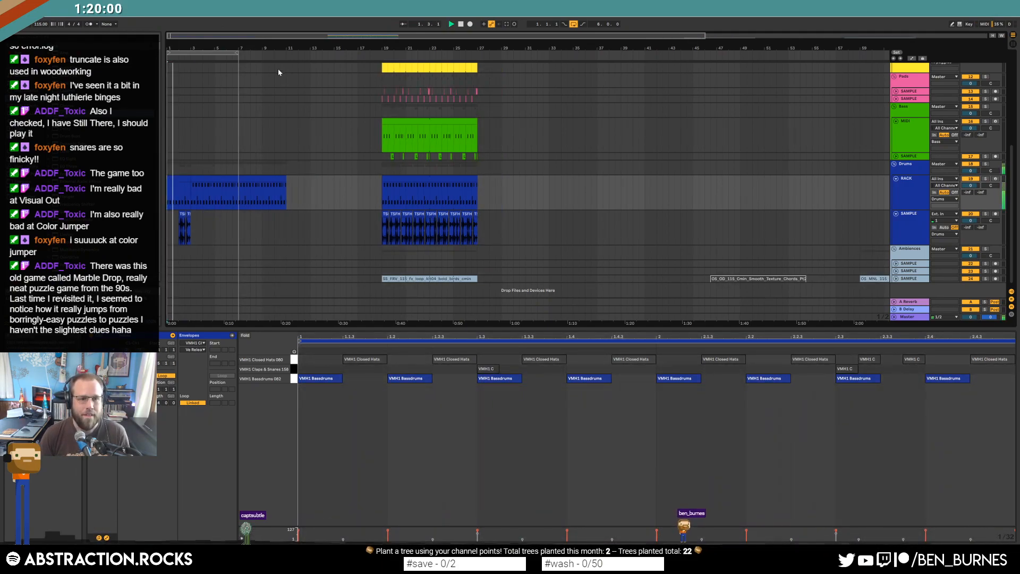
Extend the start of the intro's first drum loop slice back to beat 1.4.
scroll(177, 216, up, 3)
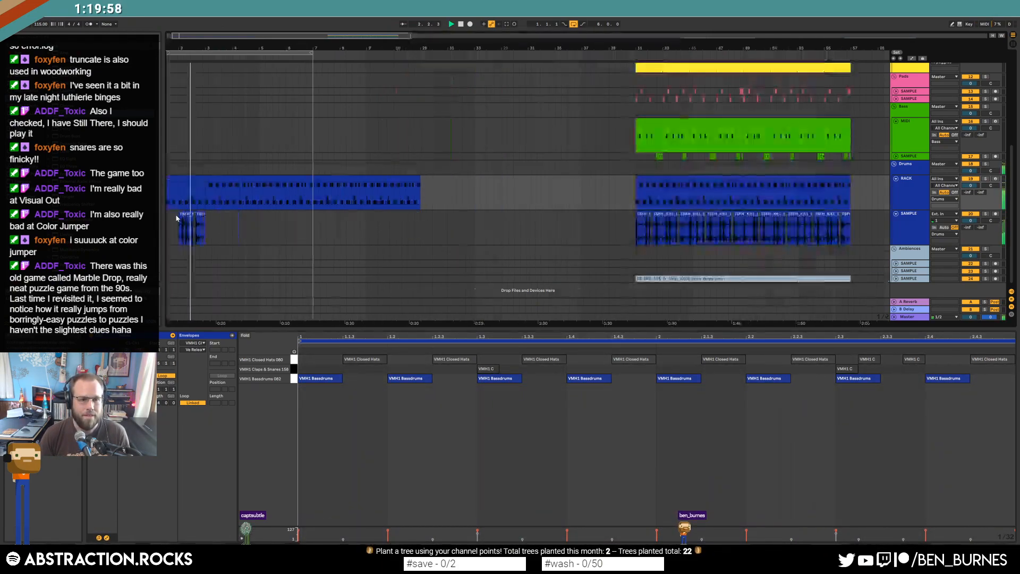
click(191, 229)
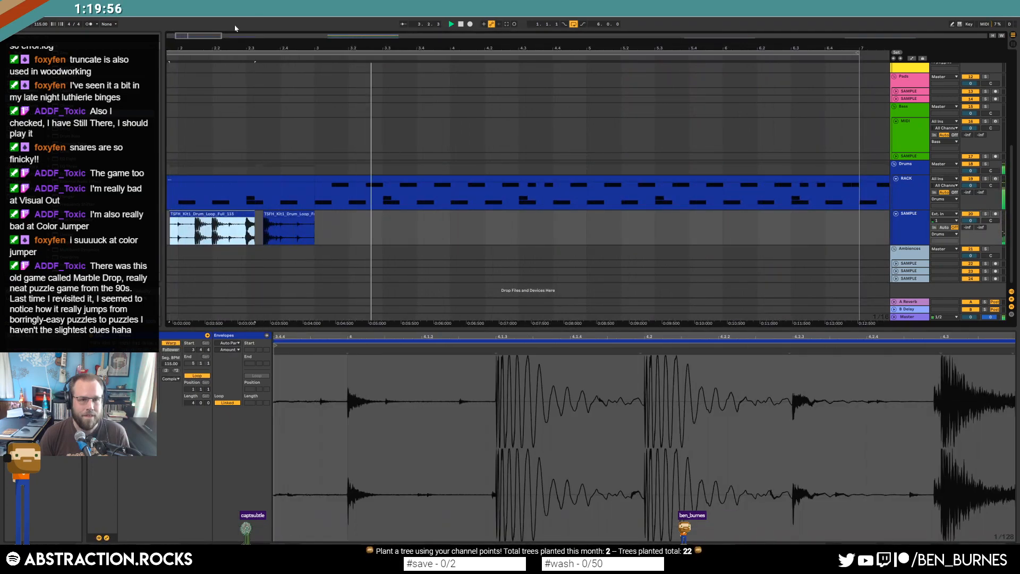
drag(205, 38, 197, 36)
key(space)
drag(279, 214, 256, 215)
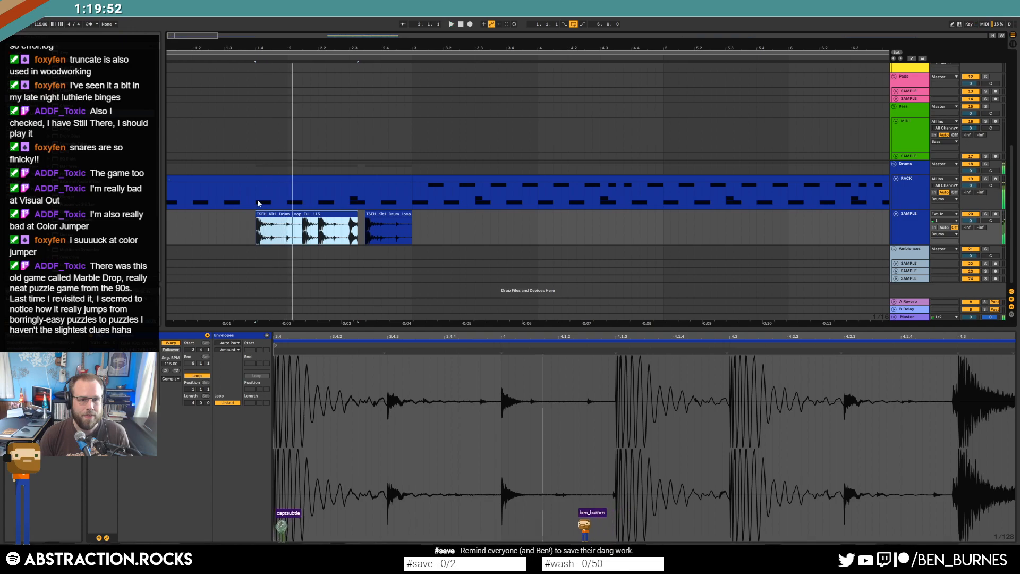
Delete the two-bar drum intro clip together with the drum loop slices beneath it.
key(w)
click(188, 207)
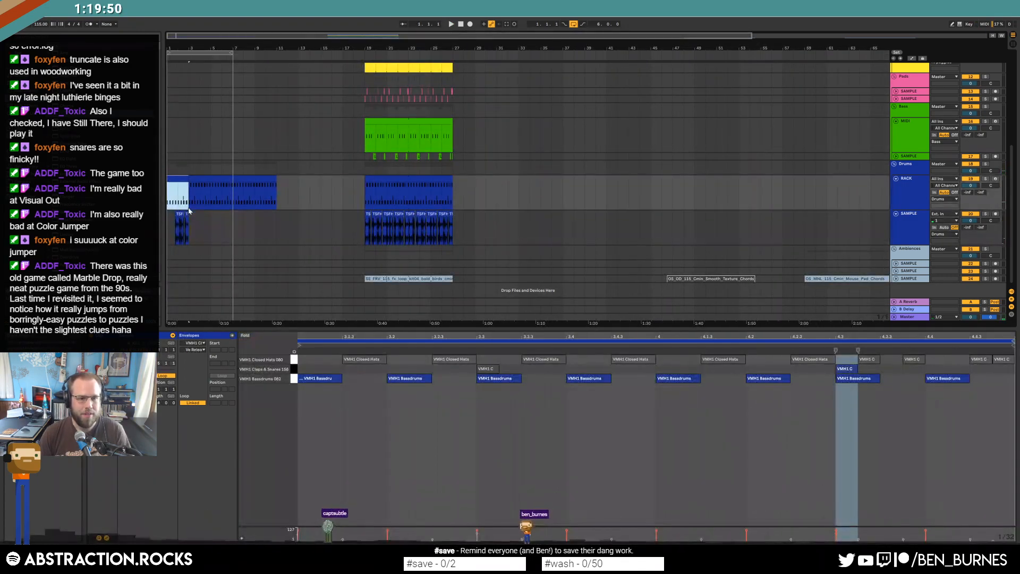
shift+click(190, 221)
key(Delete)
Copy the drum loop slices under the drum rack clip at bar 3, delete the two empty bars before them, and play.
click(343, 224)
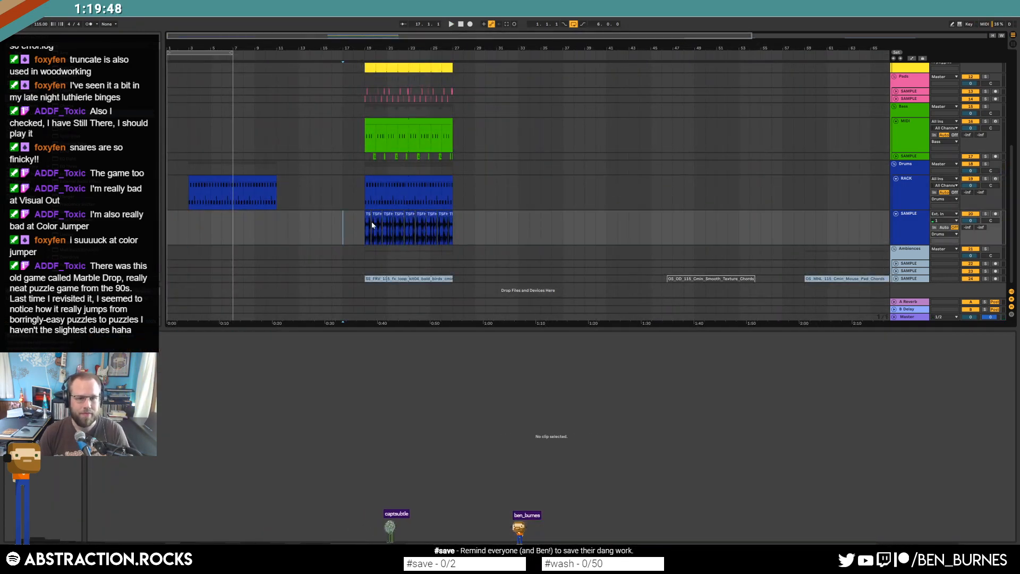
click(366, 216)
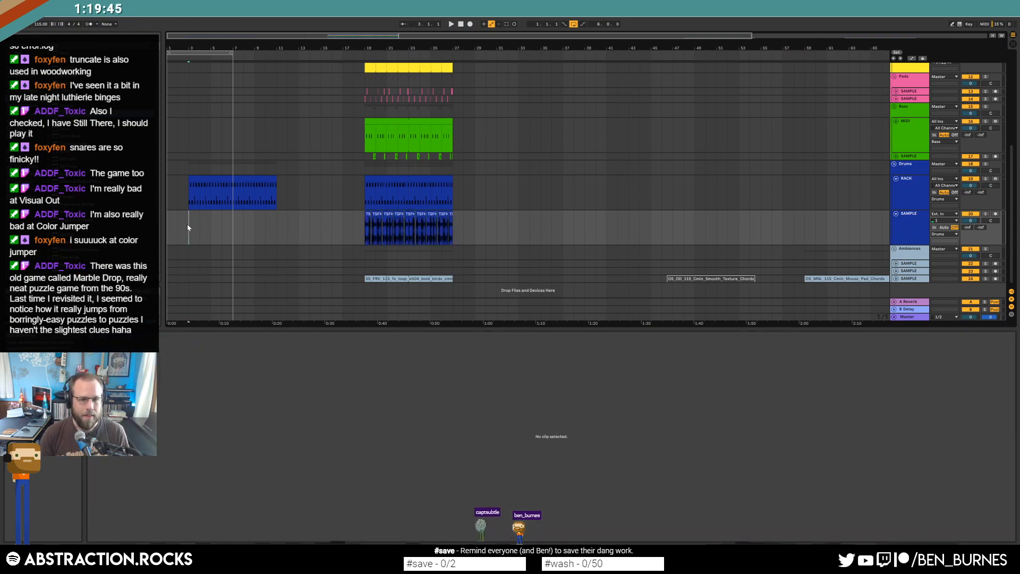
shift+click(187, 224)
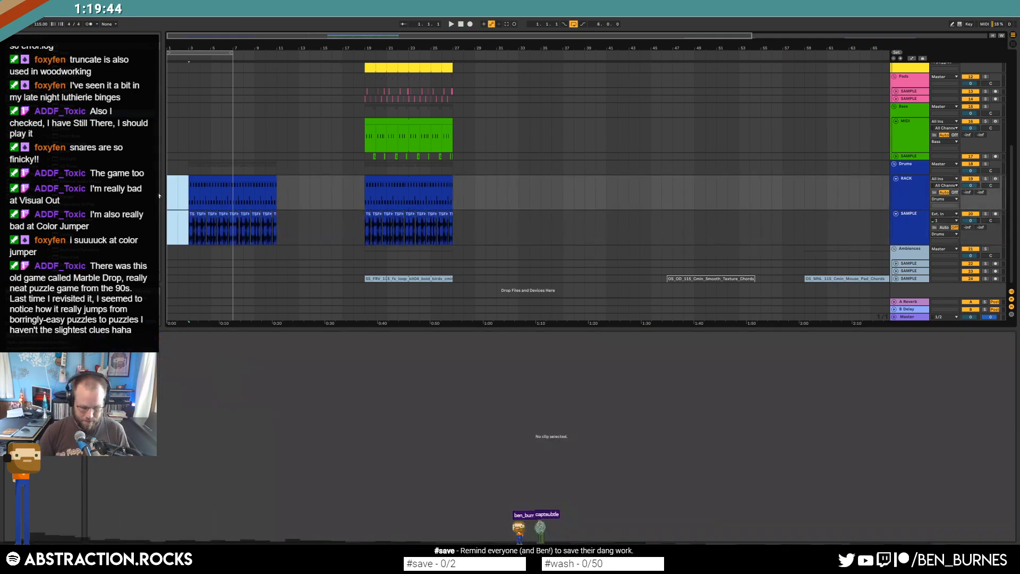
key(ctrl+shift+Delete)
key(space)
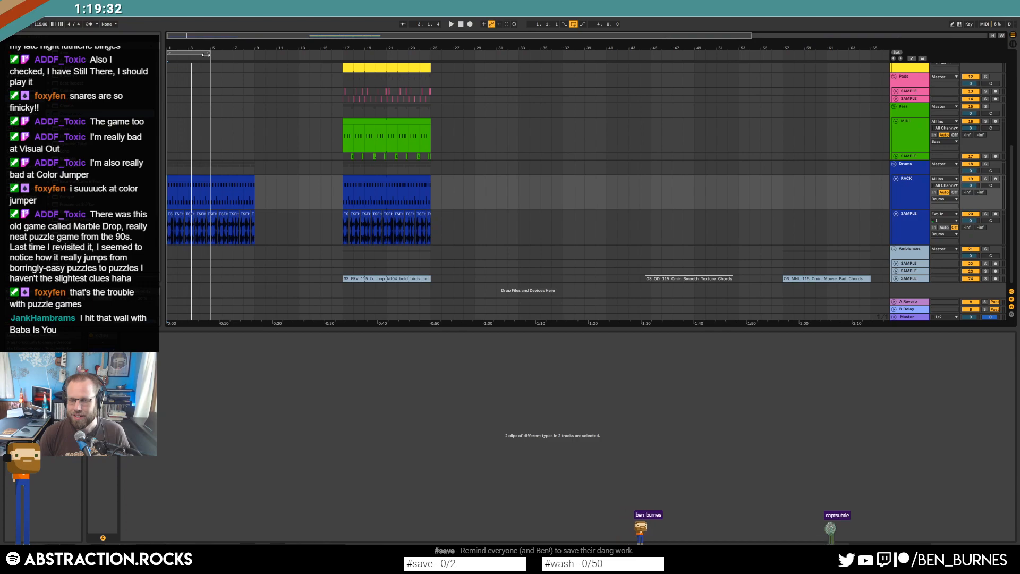
Move the four-bar loop brace to bar 9 and copy the Bass MIDI clip to bar 1.
drag(194, 51, 285, 55)
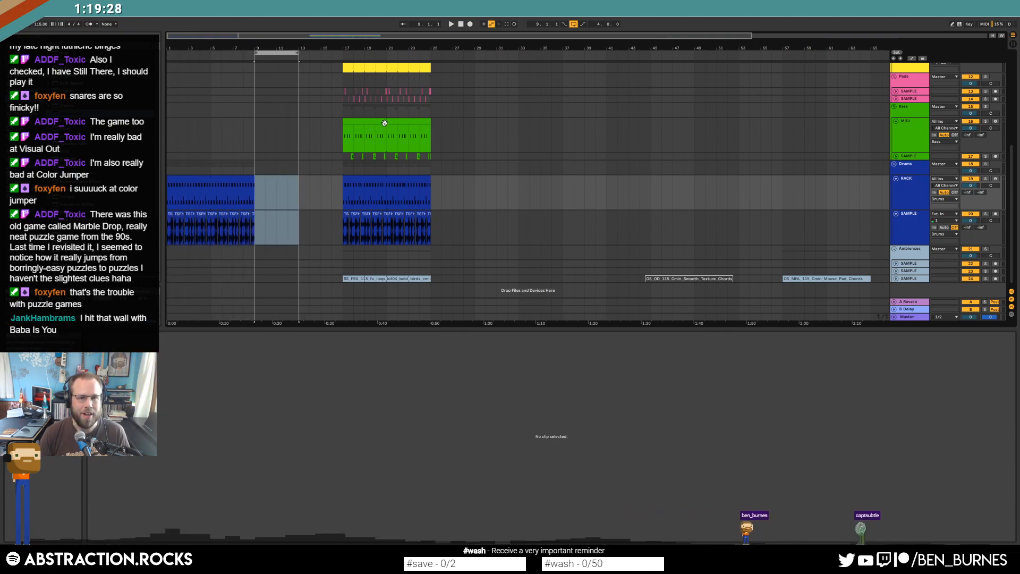
click(384, 123)
click(170, 130)
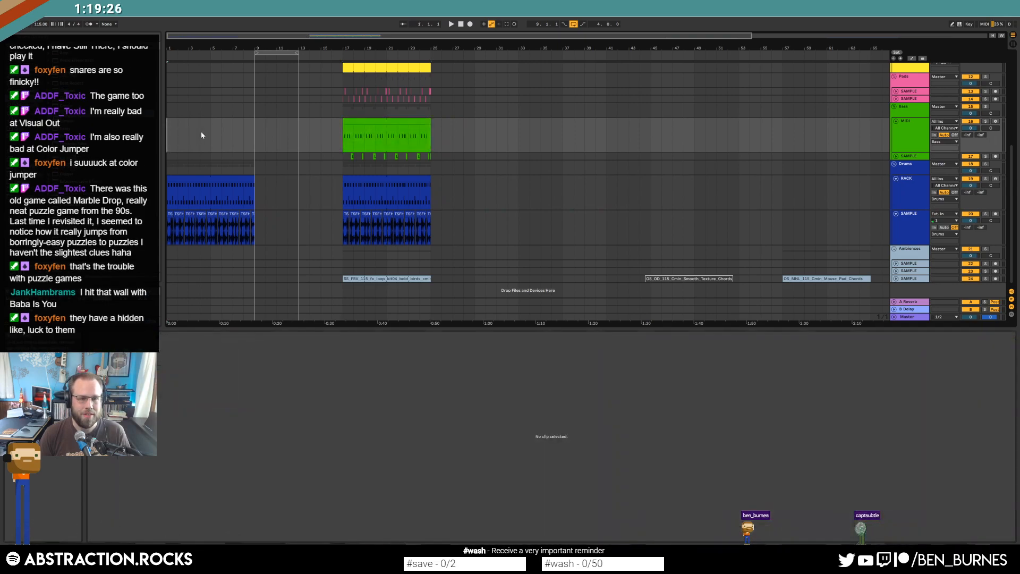
key(ctrl+v)
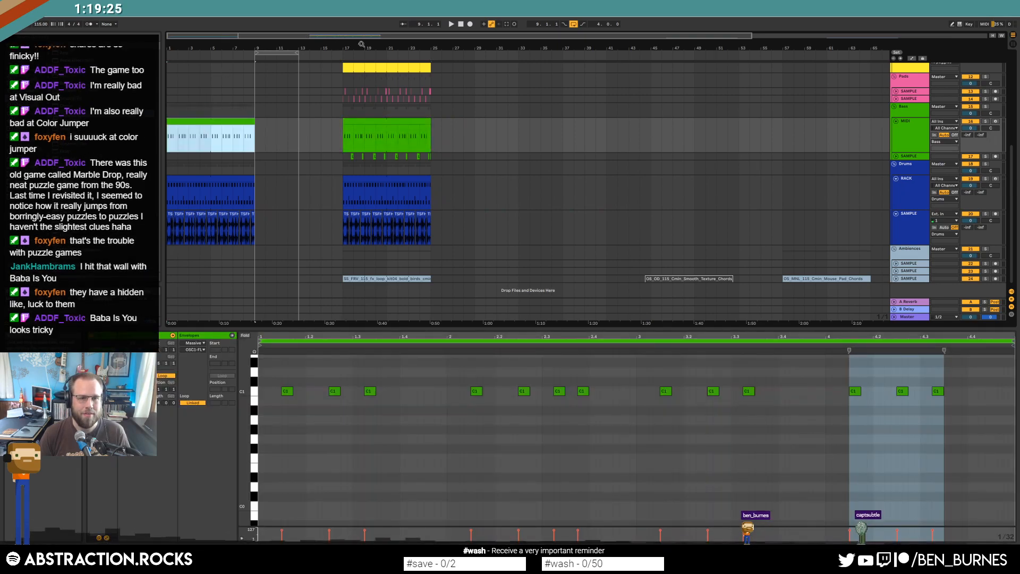
click(461, 26)
Copy the clips of the first Pads SAMPLE track from bar 17 to bar 1 and play from the start.
scroll(336, 139, up, 1)
click(372, 81)
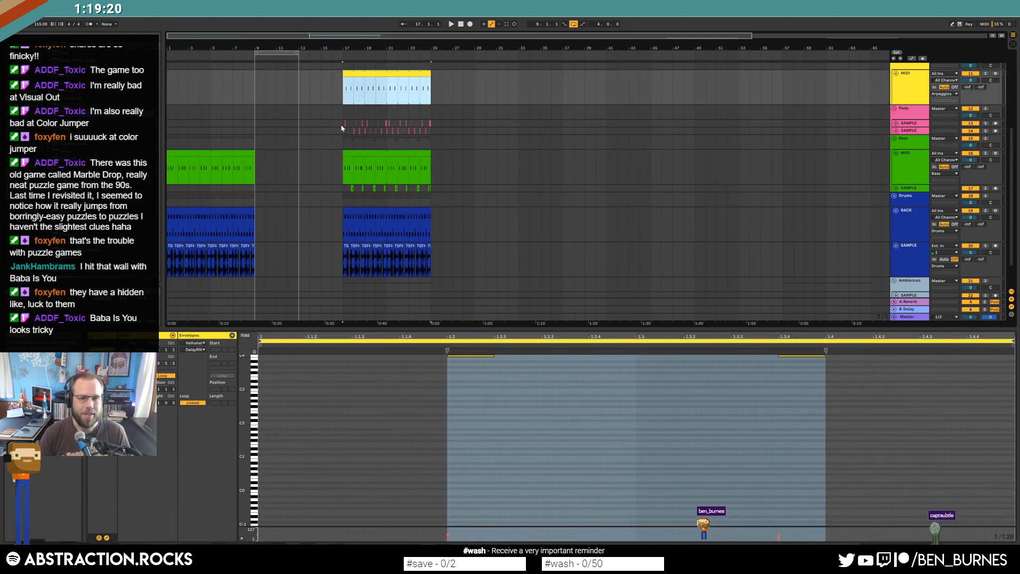
drag(343, 128, 383, 122)
key(ctrl+c)
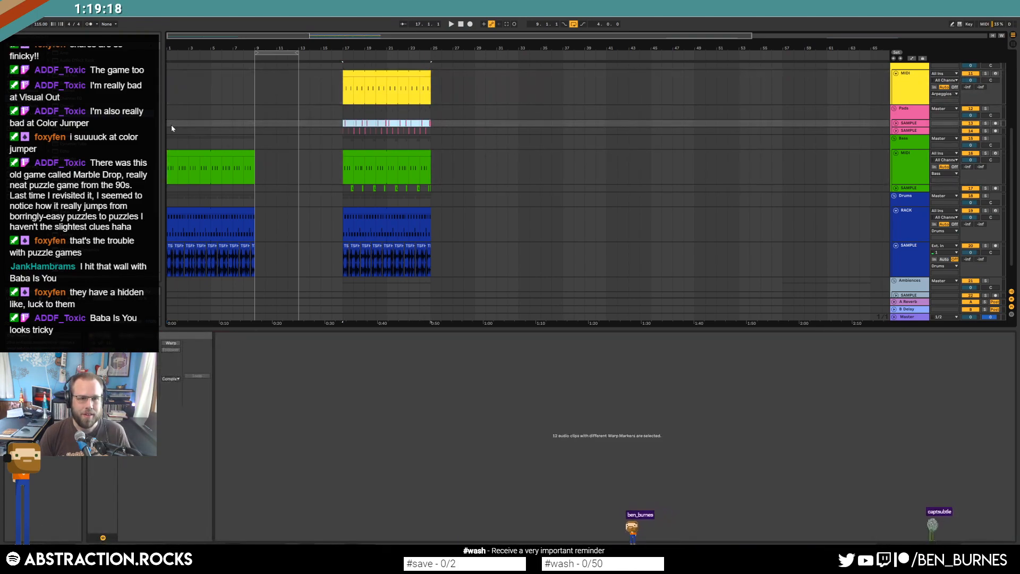
click(170, 125)
key(ctrl+v)
click(460, 26)
key(space)
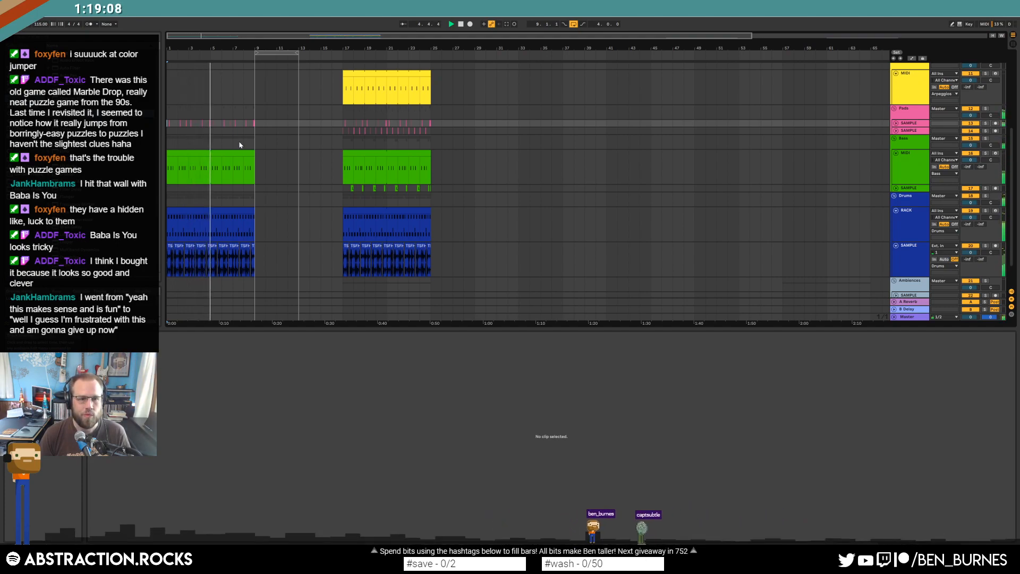
Copy two late bar 2 notes in the Bass clip to beat 4.4, transpose them down two semitones, and show the track's devices.
click(213, 151)
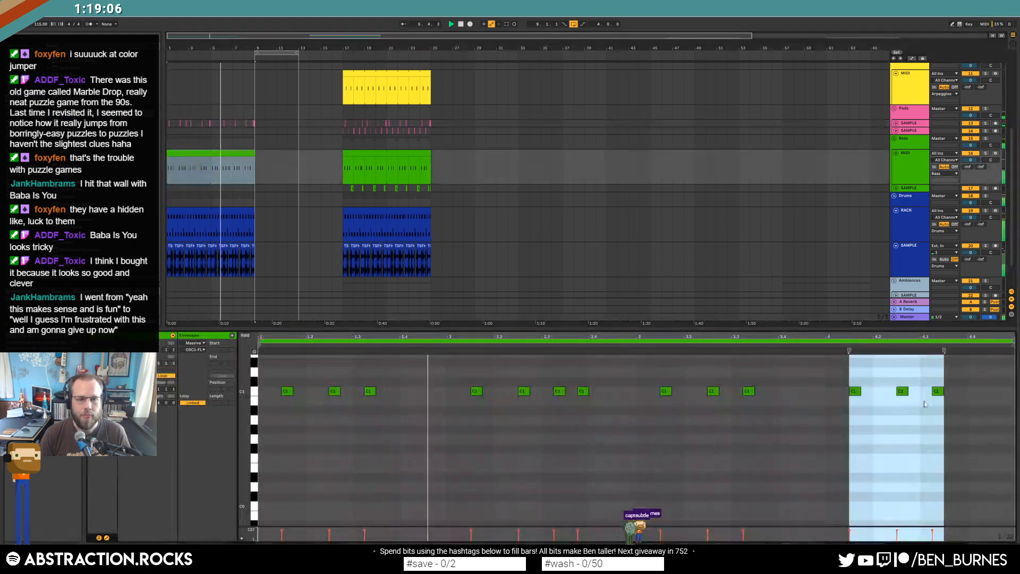
drag(557, 370, 591, 413)
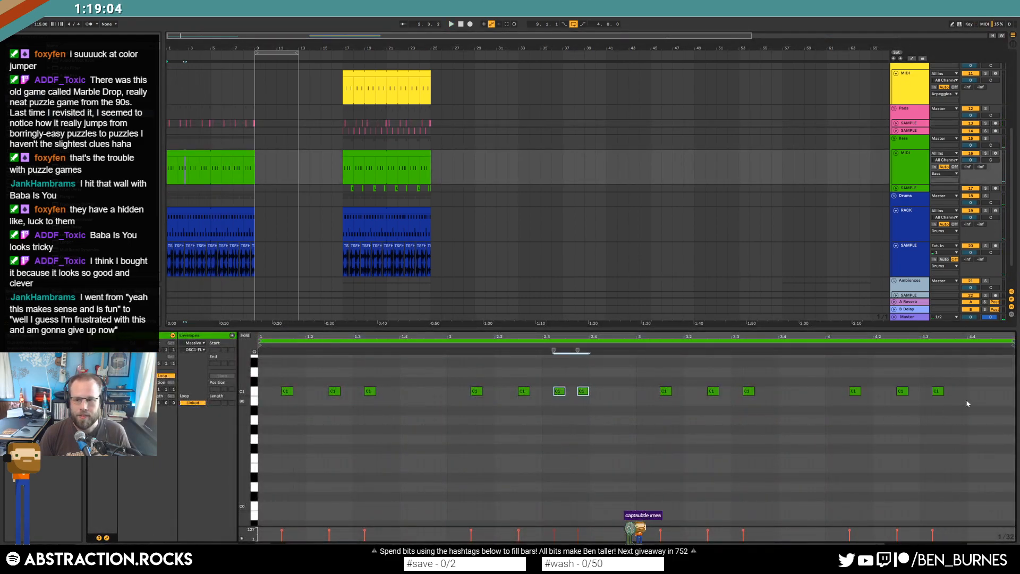
click(981, 404)
key(Down)
key(Down)
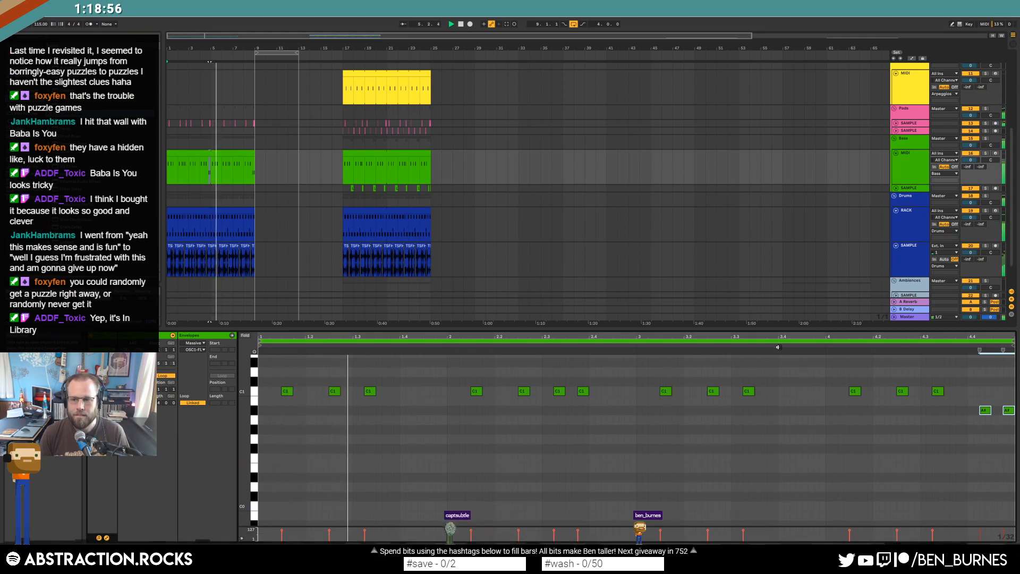
key(shift+Tab)
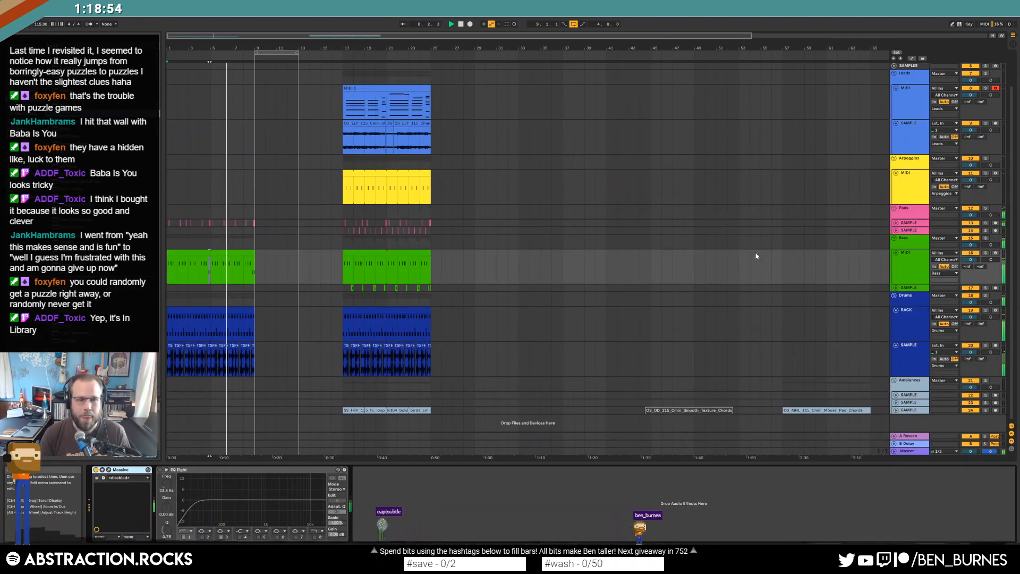
Set the loop brace to the first eight bars over the Bass MIDI clip and unfold the first Pads SAMPLE track.
click(240, 251)
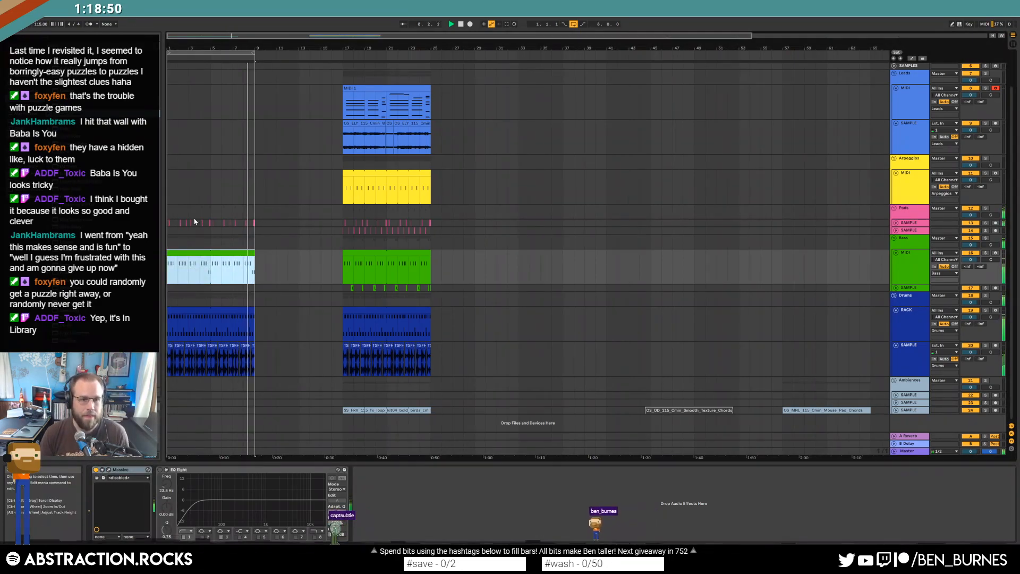
scroll(187, 221, up, 5)
scroll(186, 221, up, 3)
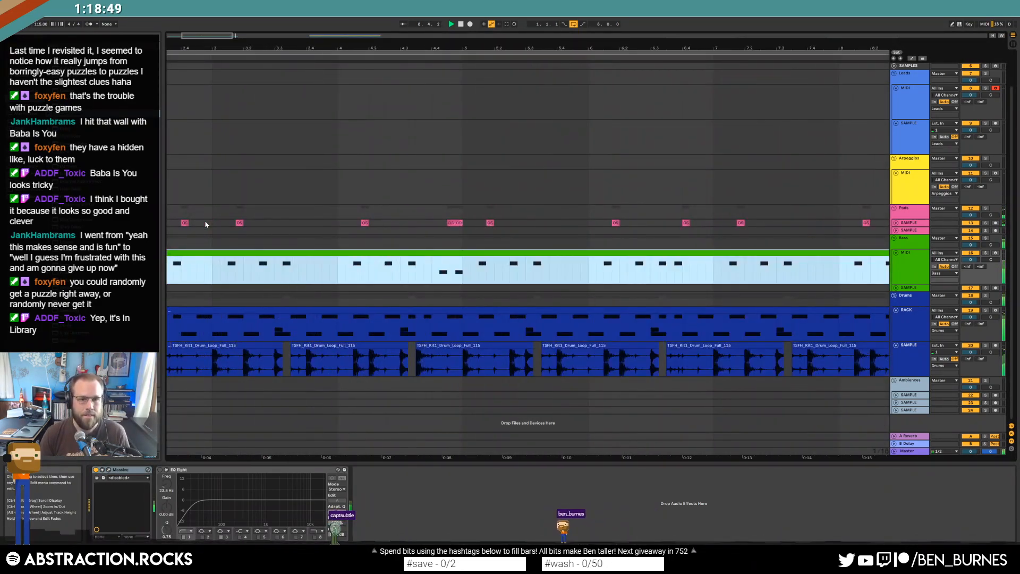
click(896, 223)
scroll(194, 238, down, 8)
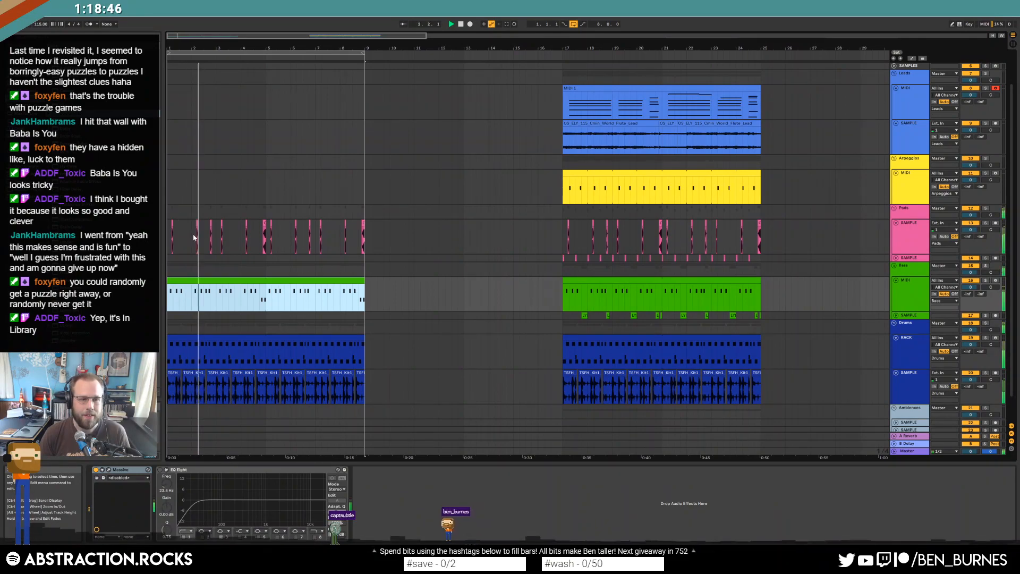
Automate the first Pads SAMPLE track's EQ Eight filter frequency to fall from bar 1 to 383 Hz at bar 9, and play.
scroll(194, 237, up, 4)
scroll(231, 77, up, 1)
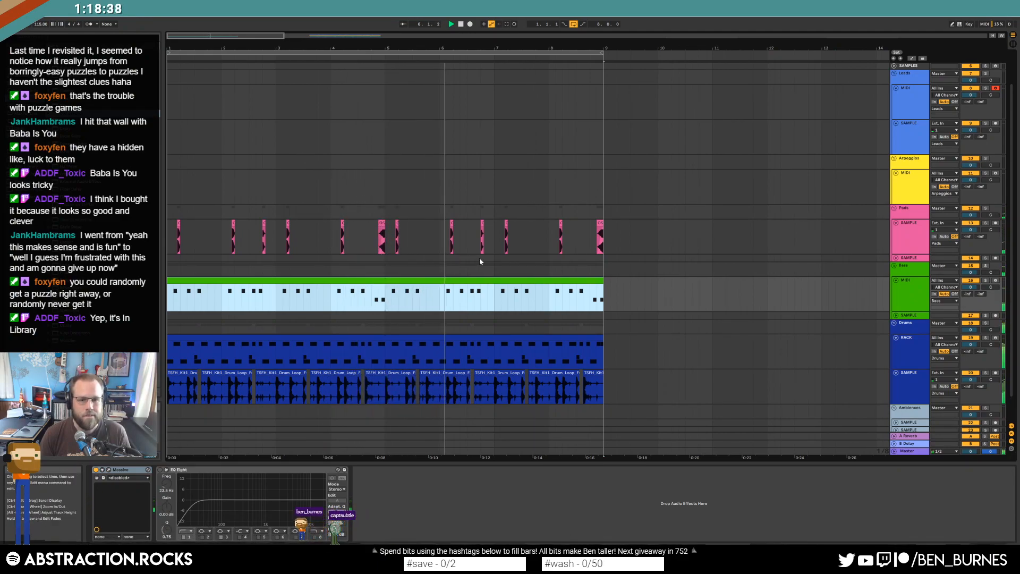
click(599, 245)
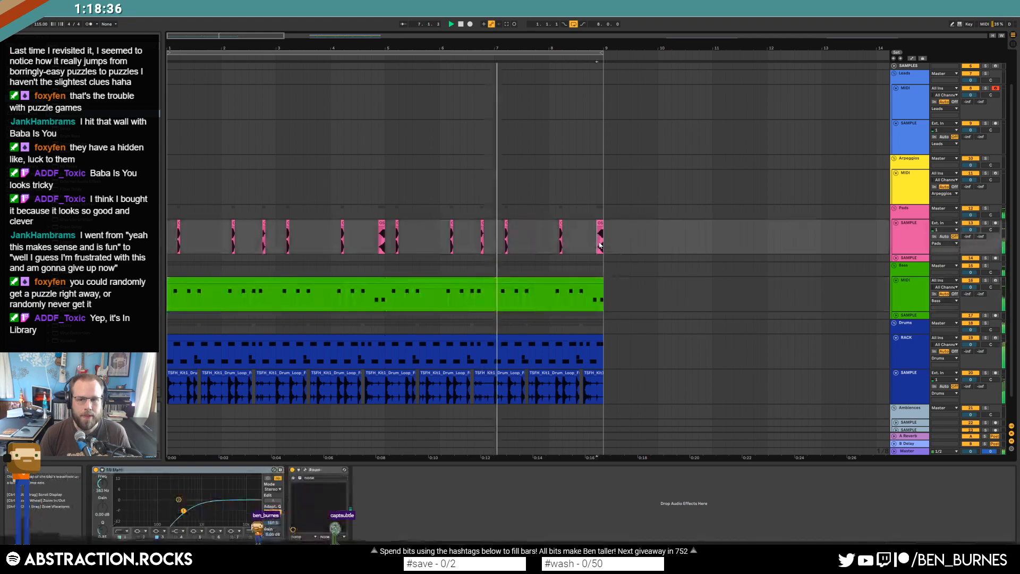
scroll(553, 237, down, 5)
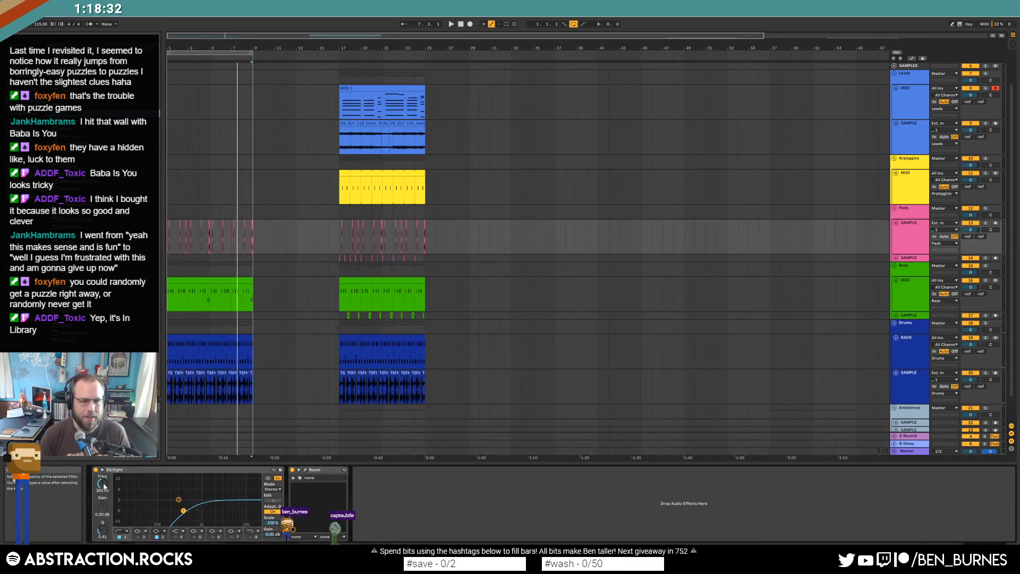
key(a)
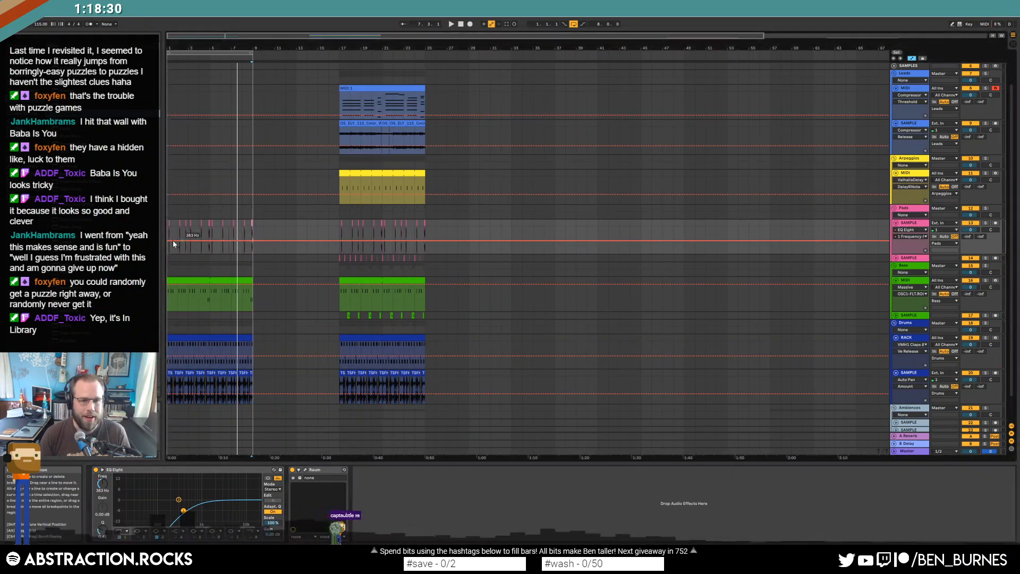
drag(176, 241, 176, 231)
key(space)
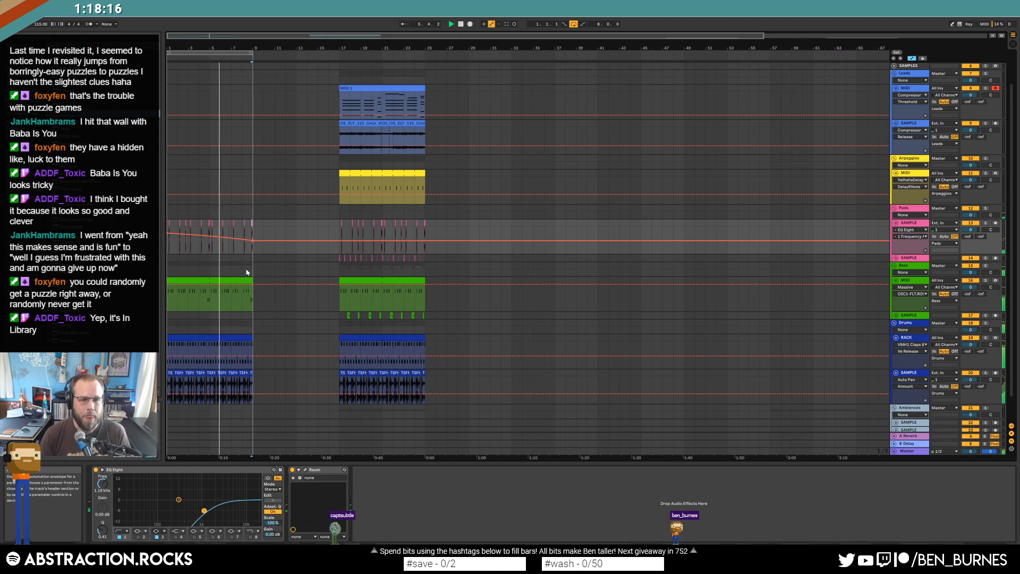
Copy the pads, bass and drums clips plus the Leads MIDI clip from bar 17 to bar 9, and turn off looping.
drag(338, 225, 424, 390)
key(ctrl+d)
key(ctrl+z)
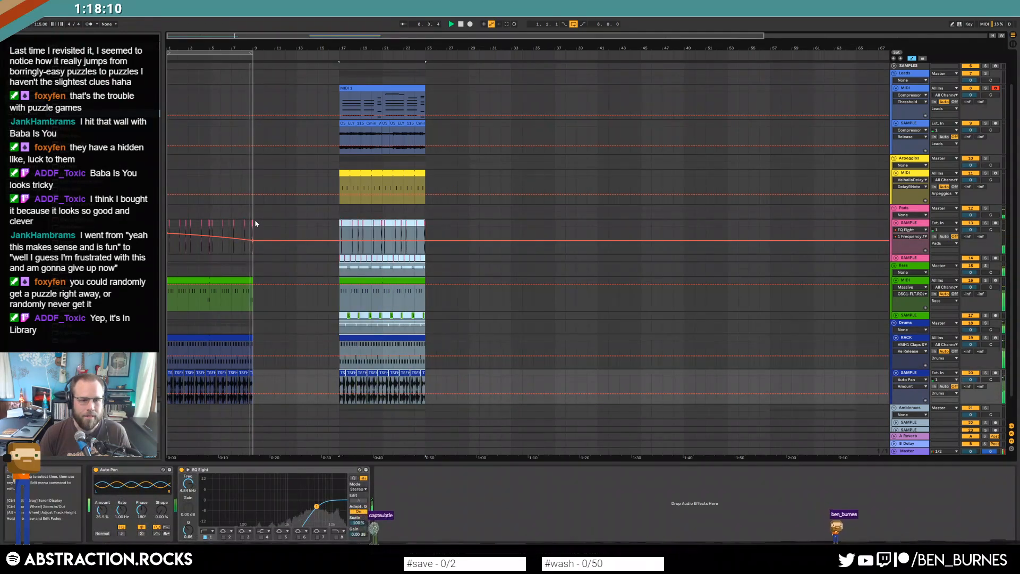
click(269, 227)
key(ctrl+v)
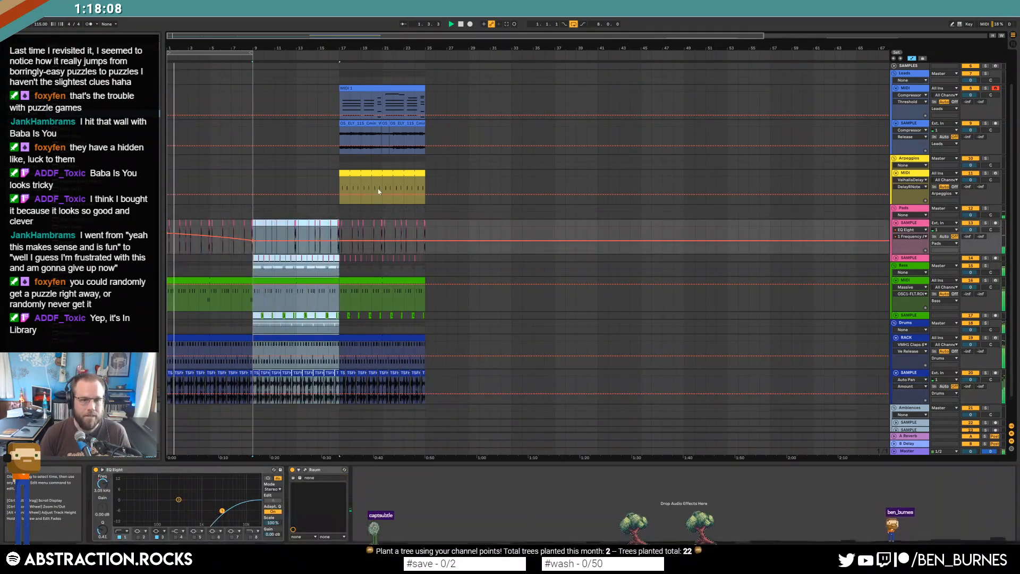
drag(356, 88, 279, 92)
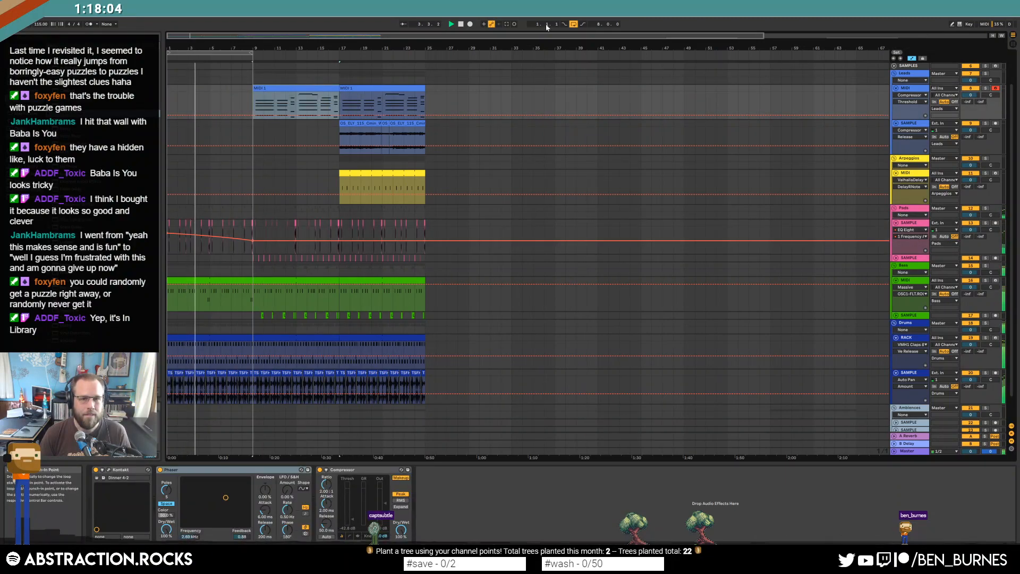
click(574, 24)
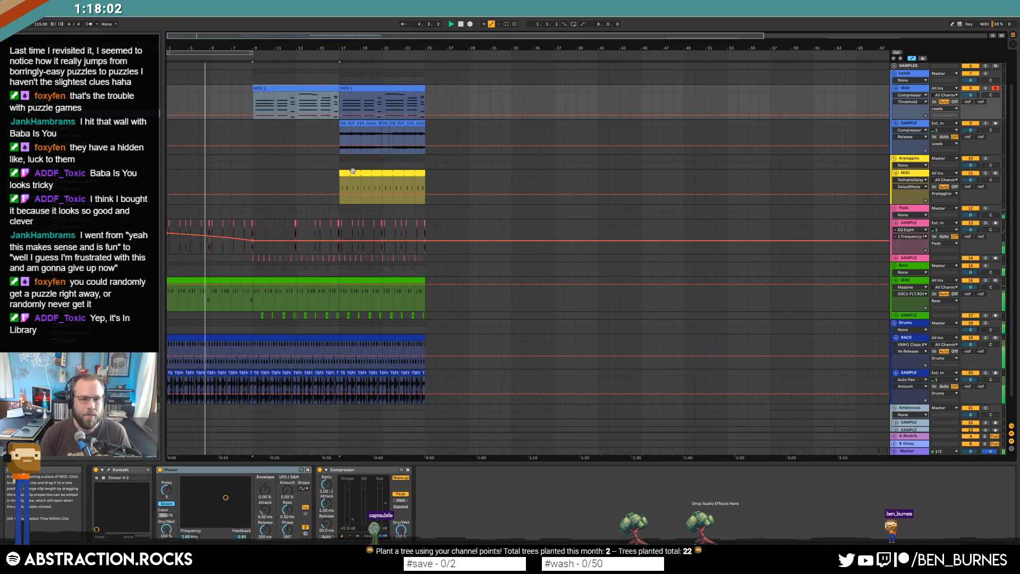
Move the full section's leads, arpeggio, pads, bass and drums clips from bar 17 to bar 25.
click(342, 103)
drag(342, 102, 424, 394)
drag(354, 90, 440, 95)
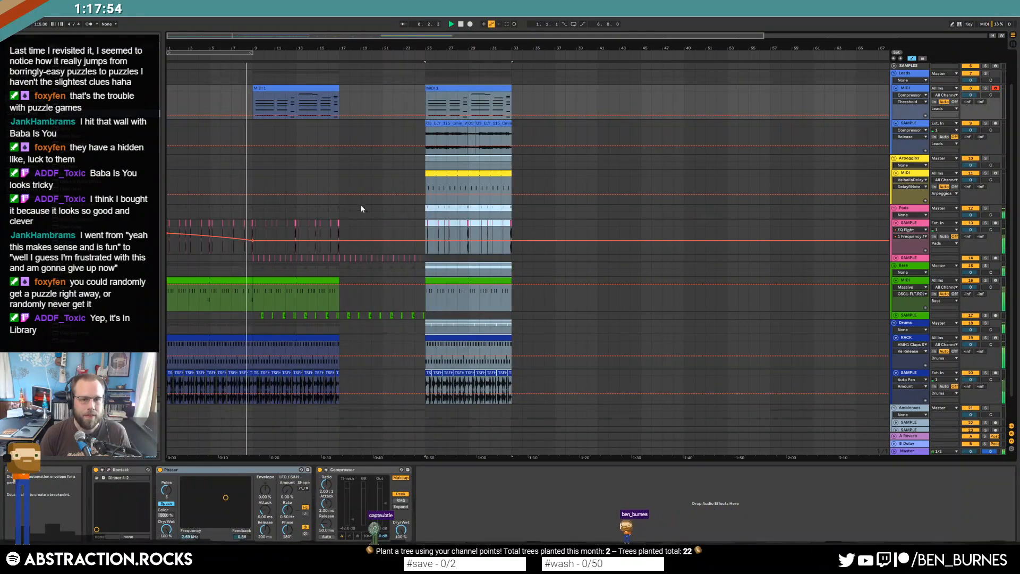
Move the clips left behind on the second Pads SAMPLE track from bar 17 to bar 25.
click(342, 258)
drag(352, 293, 405, 328)
click(405, 328)
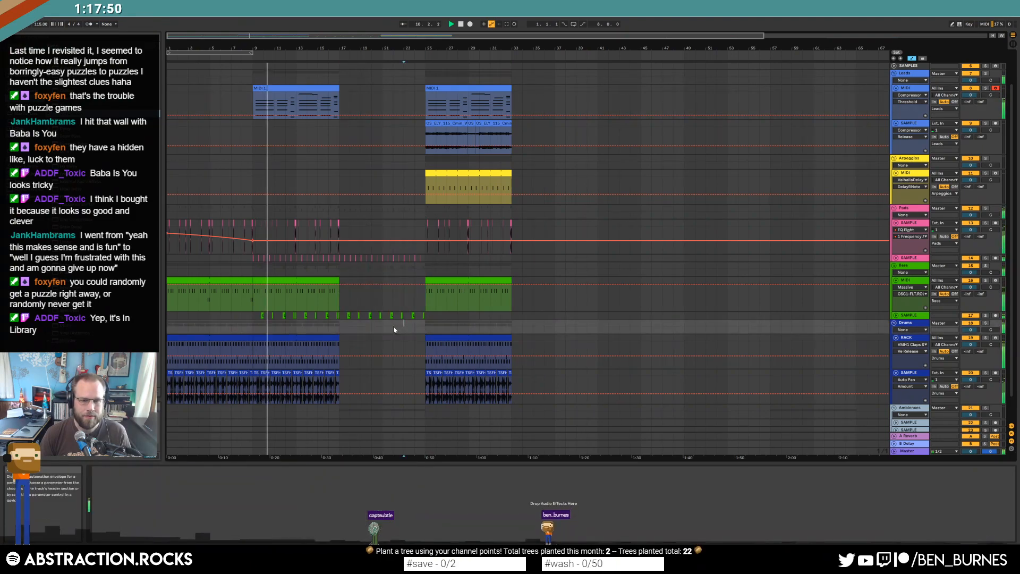
scroll(372, 323, up, 3)
drag(354, 257, 302, 259)
click(485, 263)
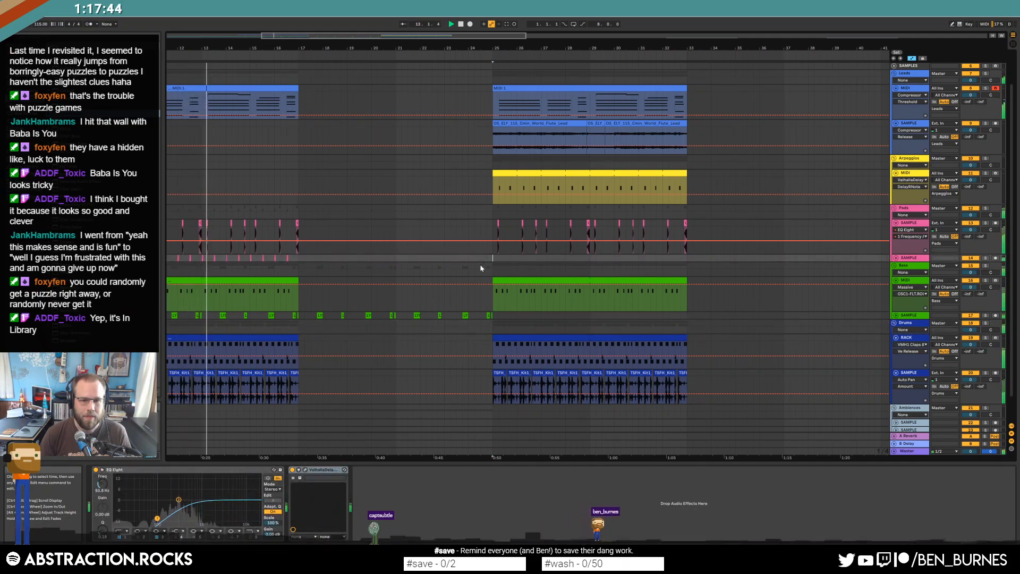
key(ctrl+v)
Move the Bass SAMPLE clips from bar 17 to bar 25.
drag(498, 317, 409, 317)
mouse_move(300, 317)
mouse_down()
mouse_move(494, 317)
mouse_move(300, 318)
mouse_up()
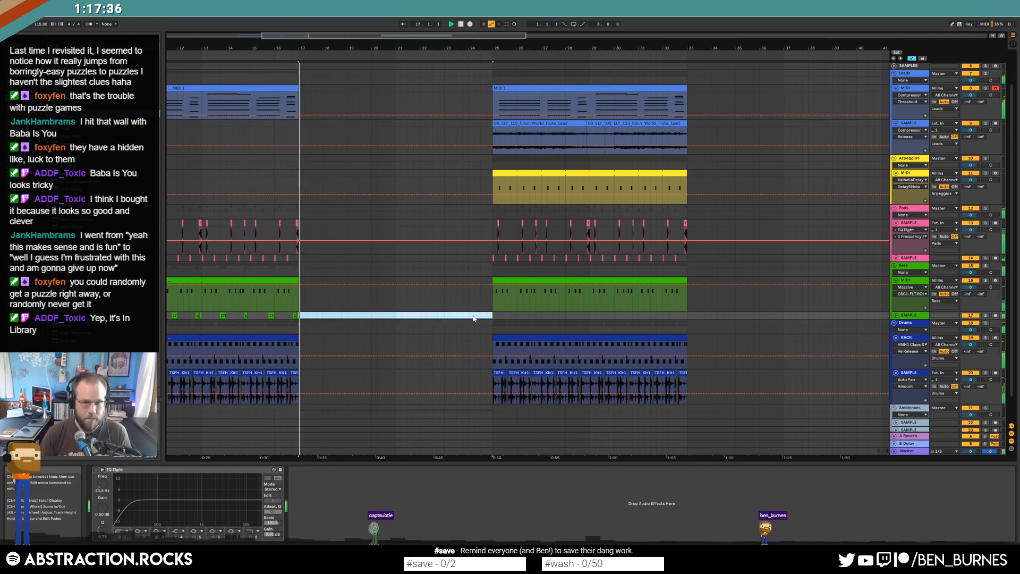
key(ctrl+d)
Extend the birds ambience loop that starts at bar 17 so that it ends at bar 33.
drag(347, 37, 274, 36)
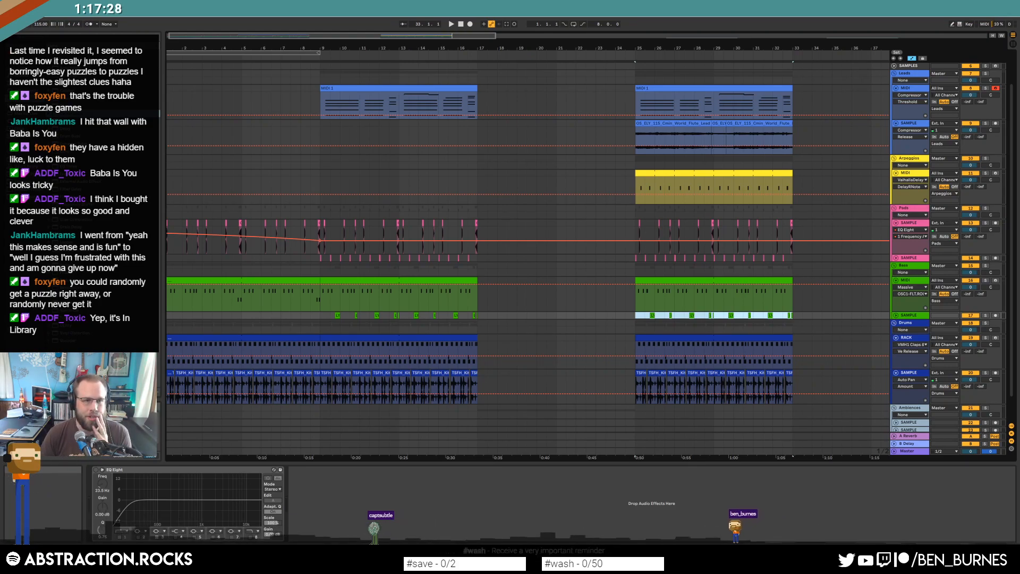
drag(292, 38, 469, 83)
click(561, 125)
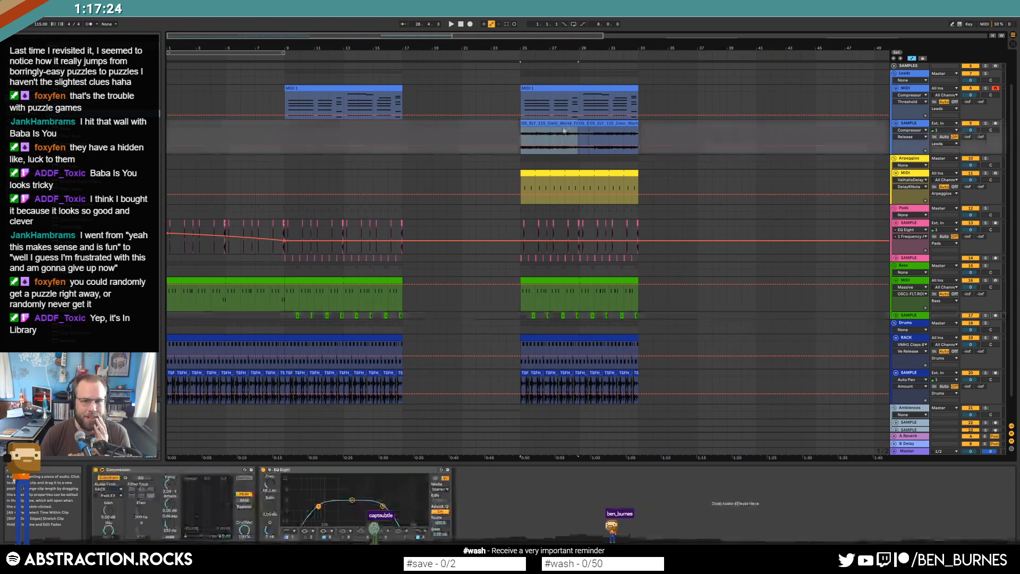
scroll(439, 215, down, 2)
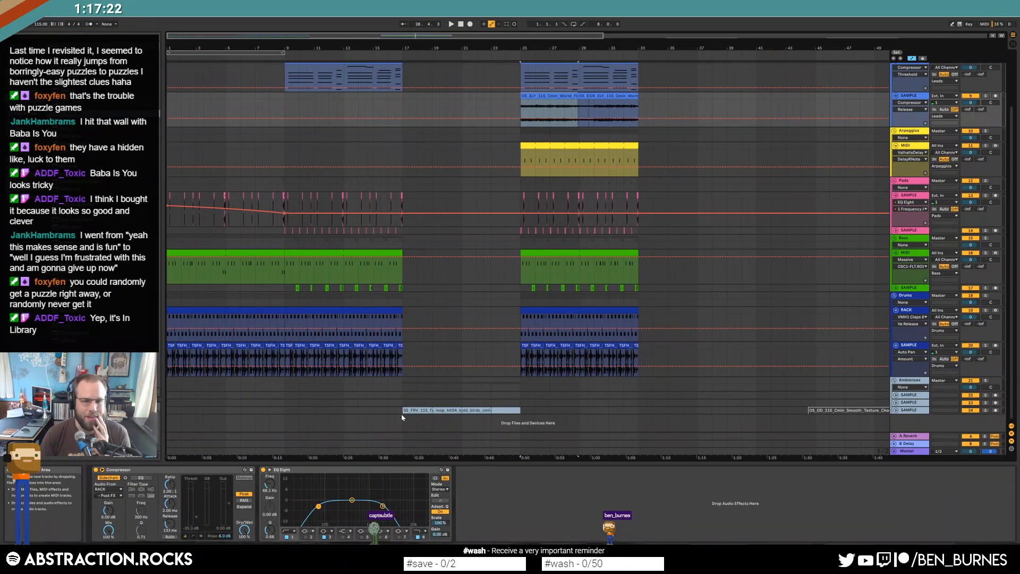
drag(521, 410, 639, 412)
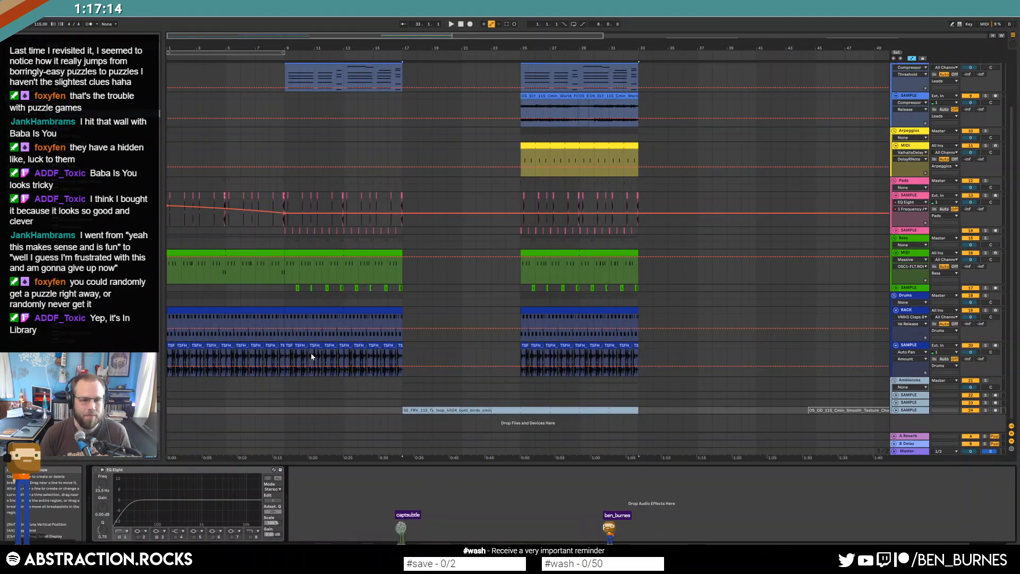
Show the EQ Eight frequency automation on the Drums SAMPLE track, raise it slightly at bar 1, and play from bar 11.
click(313, 359)
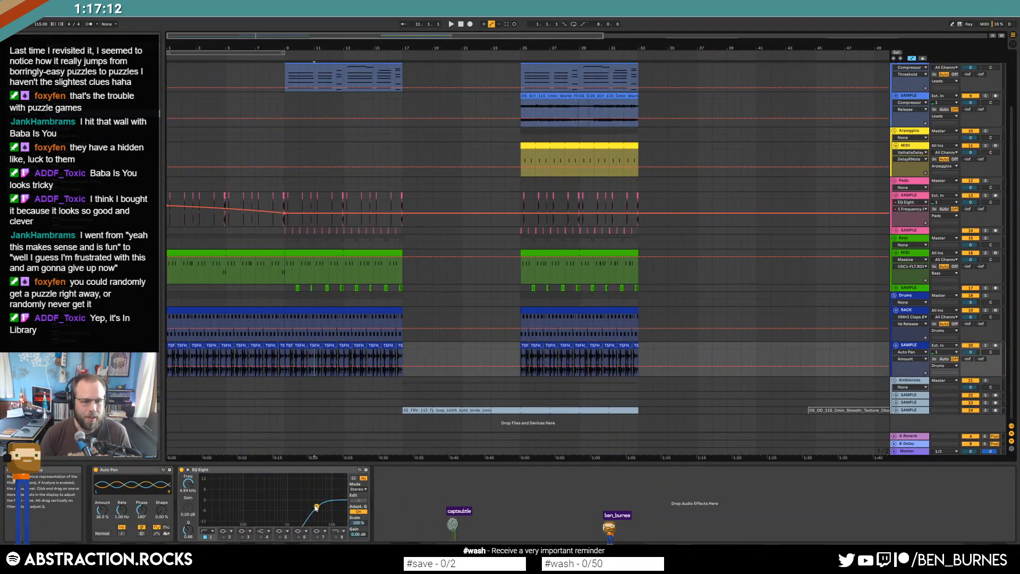
click(187, 484)
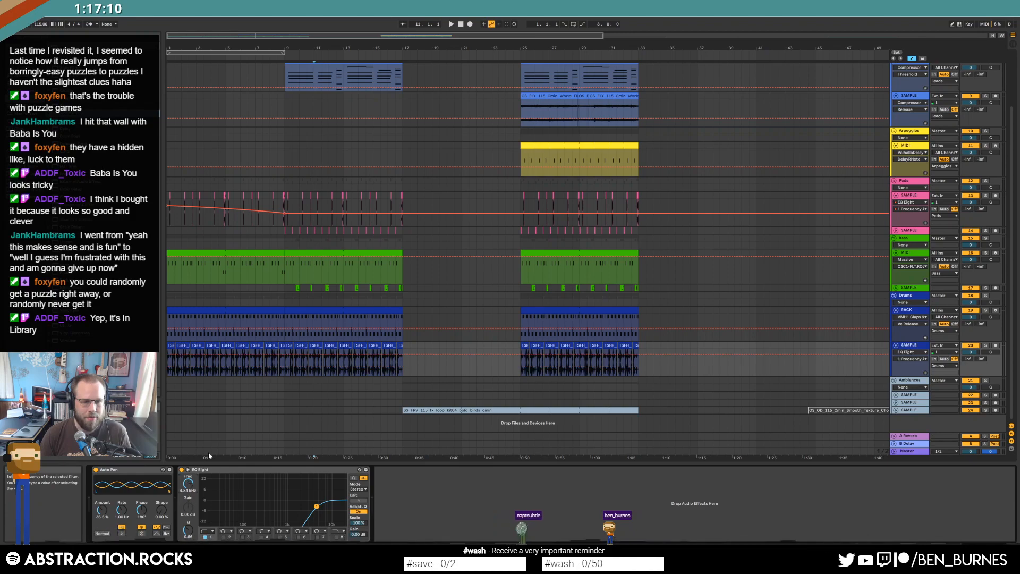
drag(338, 37, 338, 40)
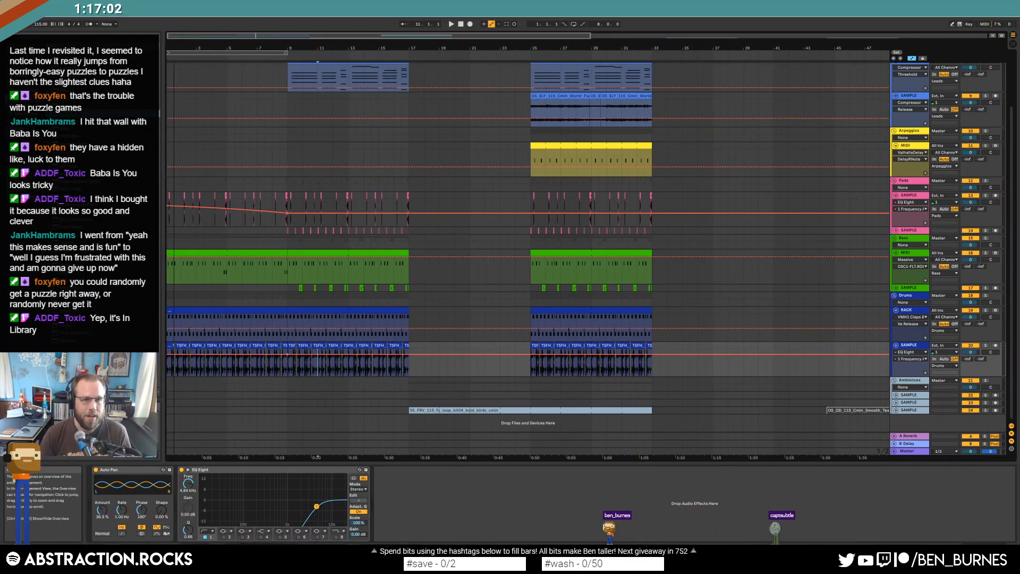
drag(173, 39, 171, 35)
drag(168, 355, 168, 353)
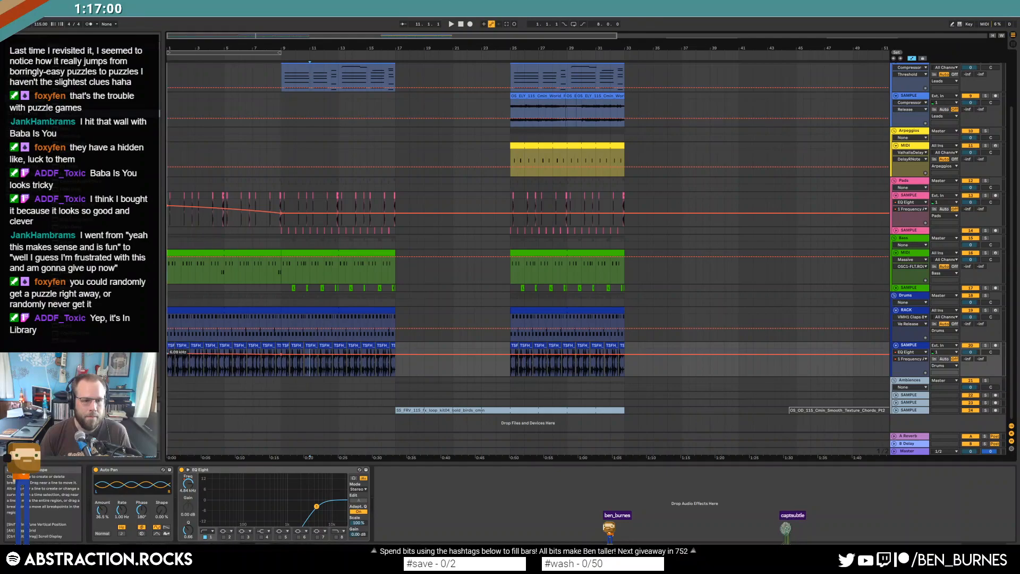
key(space)
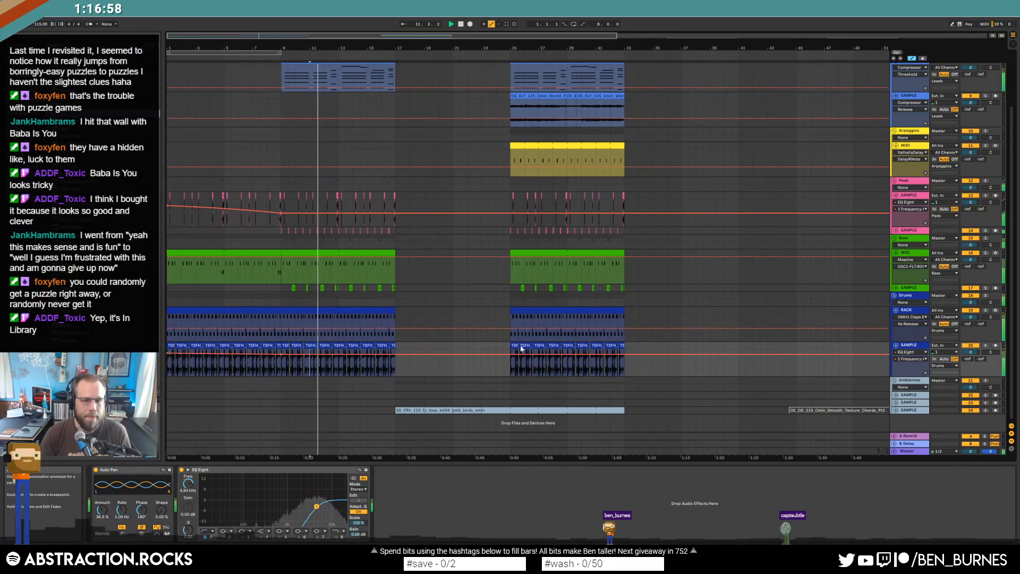
Copy the first four bars of the Leads MIDI clip at bar 9 and paste them twice to fill bars 17 to 25.
scroll(341, 196, up, 2)
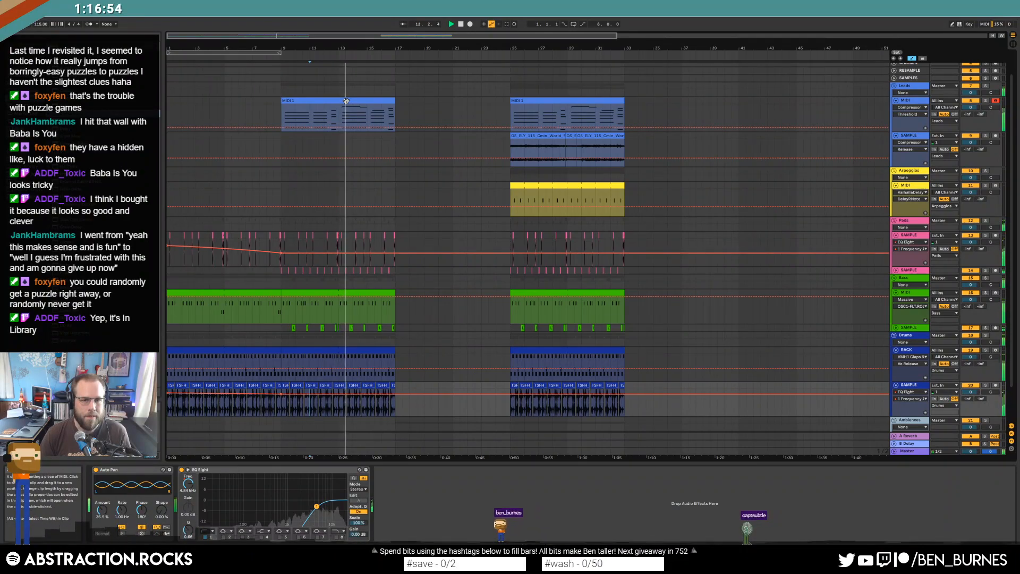
double_click(346, 102)
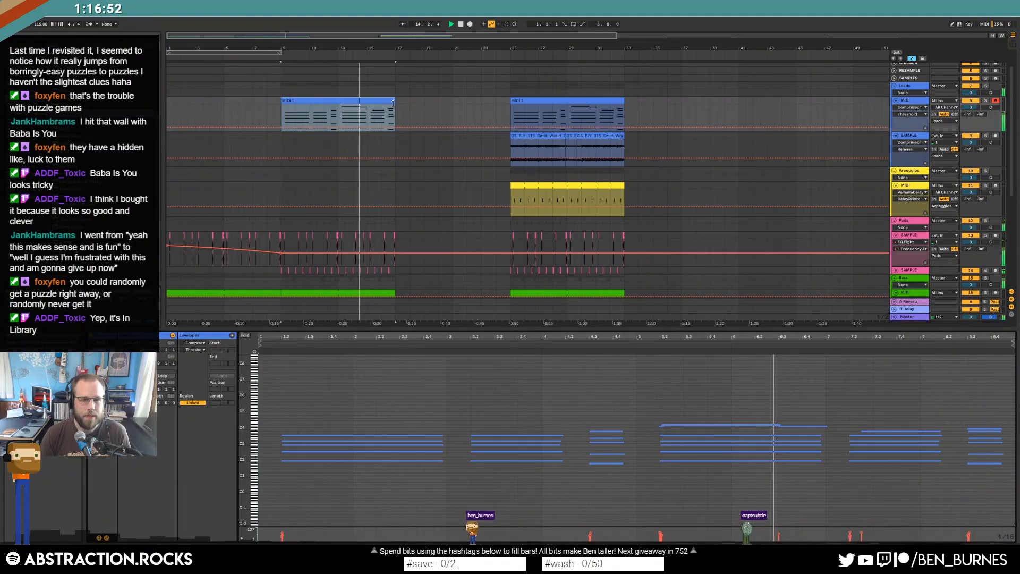
mouse_move(337, 118)
mouse_down()
mouse_move(283, 116)
mouse_move(339, 118)
mouse_up()
key(a)
key(ctrl+c)
click(398, 112)
key(space)
key(ctrl+v)
key(ctrl+v)
click(400, 105)
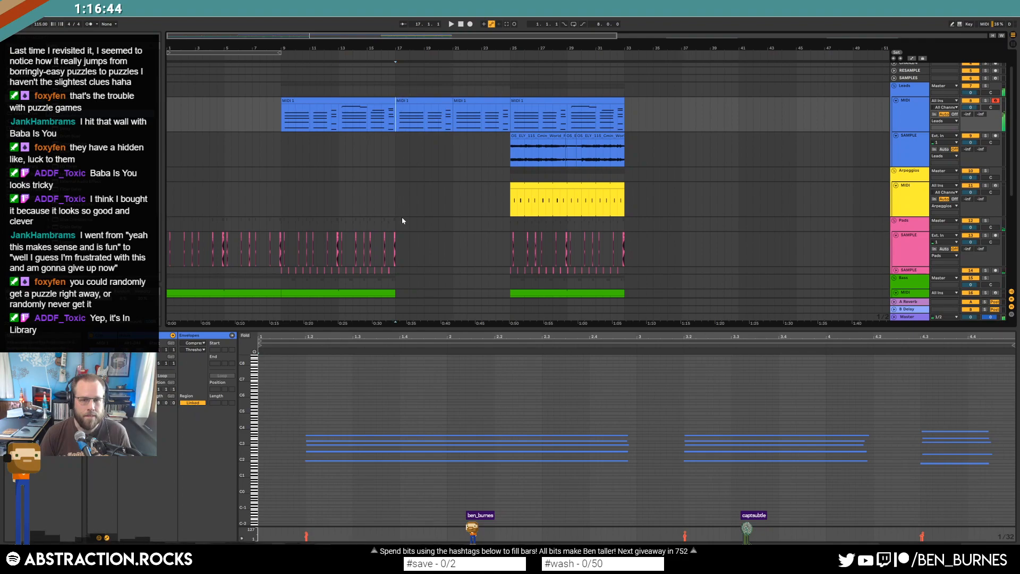
Copy the first Pads SAMPLE track's clips from bars 9 to 17 and paste them at bar 17.
scroll(403, 221, down, 3)
drag(396, 155, 278, 152)
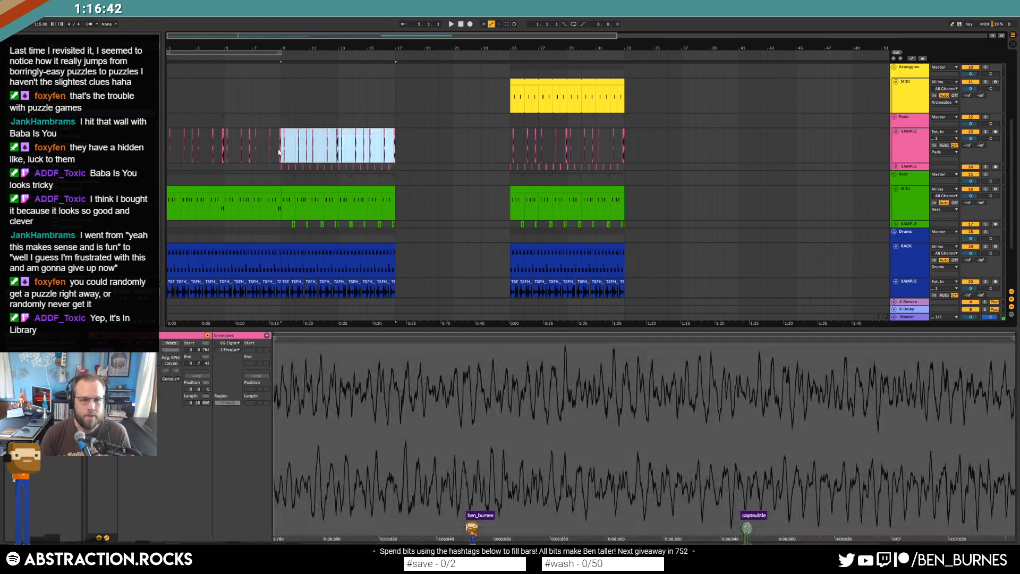
click(398, 148)
key(ctrl+v)
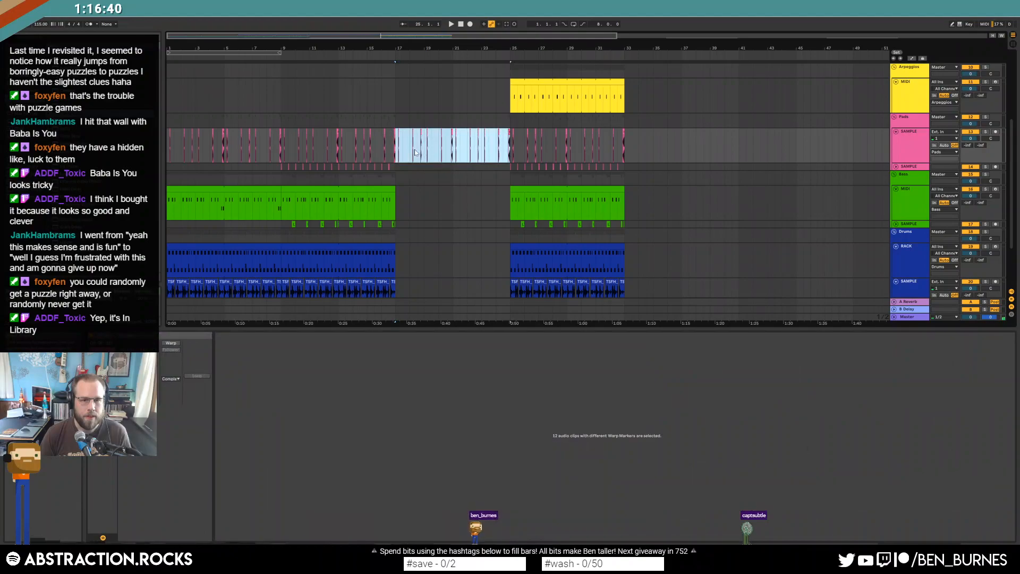
Delete the extra late pad hits in bars 18, 20 and 22 of the first Pads SAMPLE track.
scroll(415, 150, up, 4)
drag(440, 149, 459, 148)
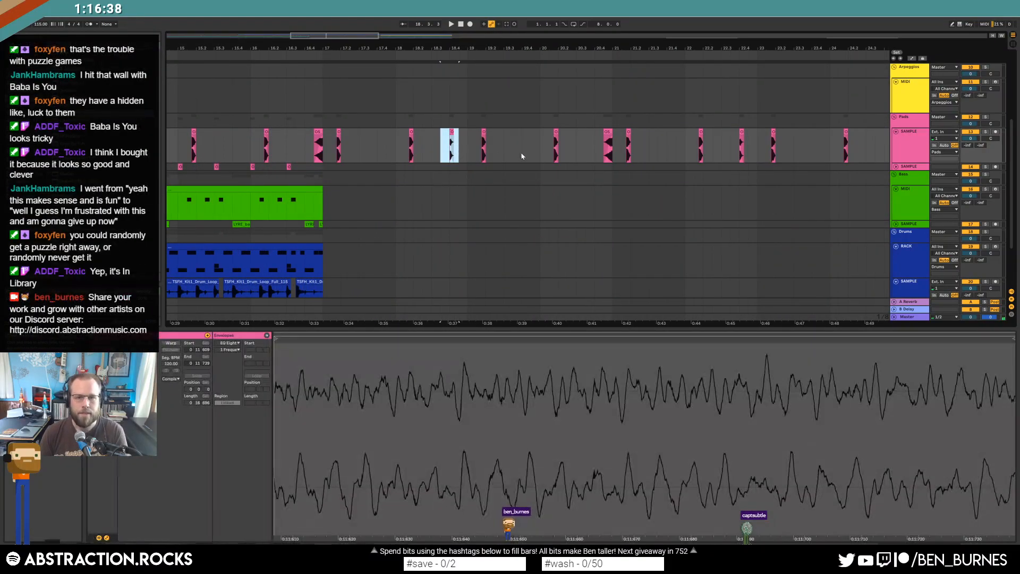
click(610, 131)
key(Delete)
drag(393, 37, 401, 43)
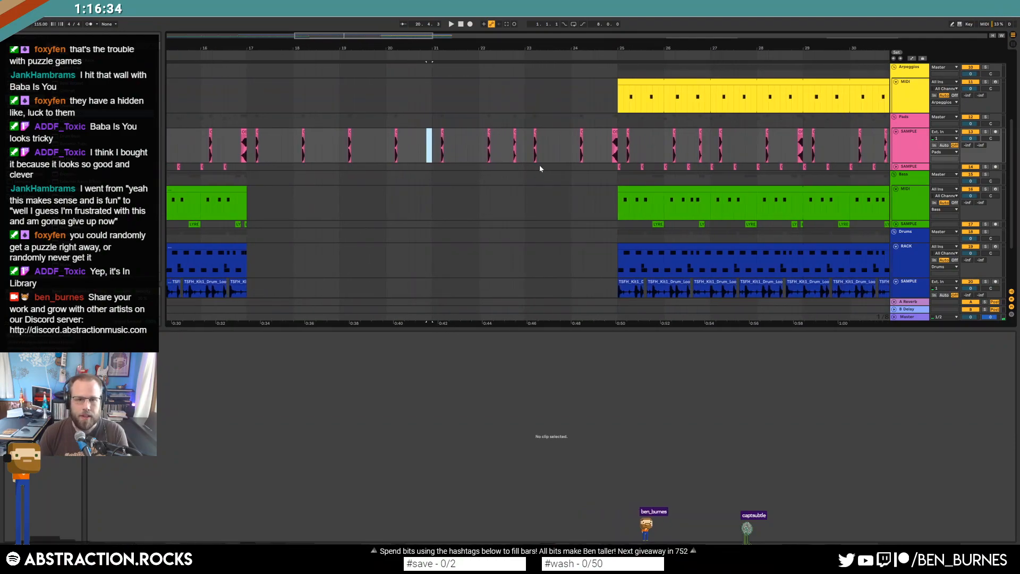
drag(508, 143, 520, 143)
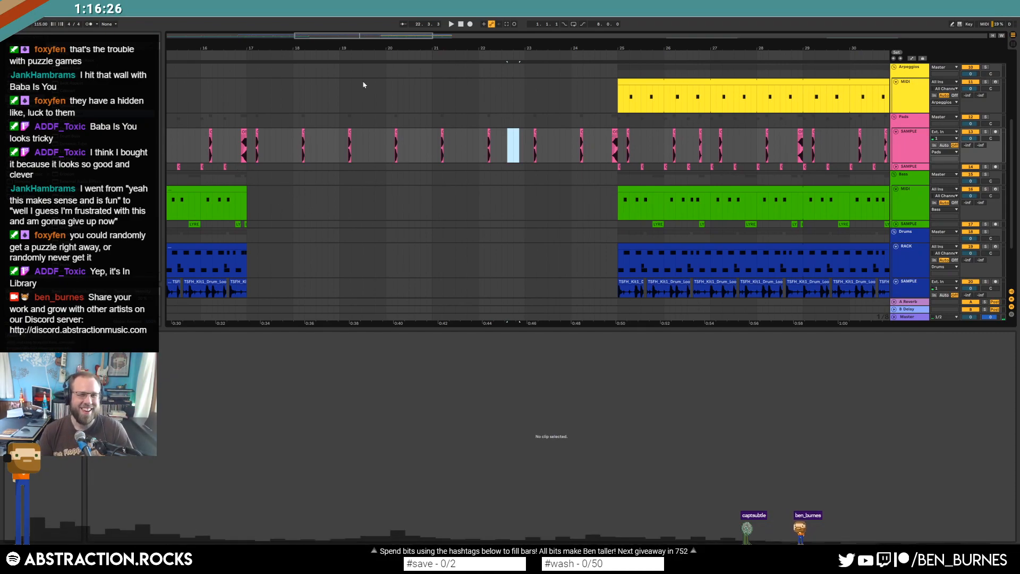
Copy a four-bar Drums RACK clip from the opening section to bar 17.
drag(341, 36, 364, 35)
scroll(408, 191, down, 1)
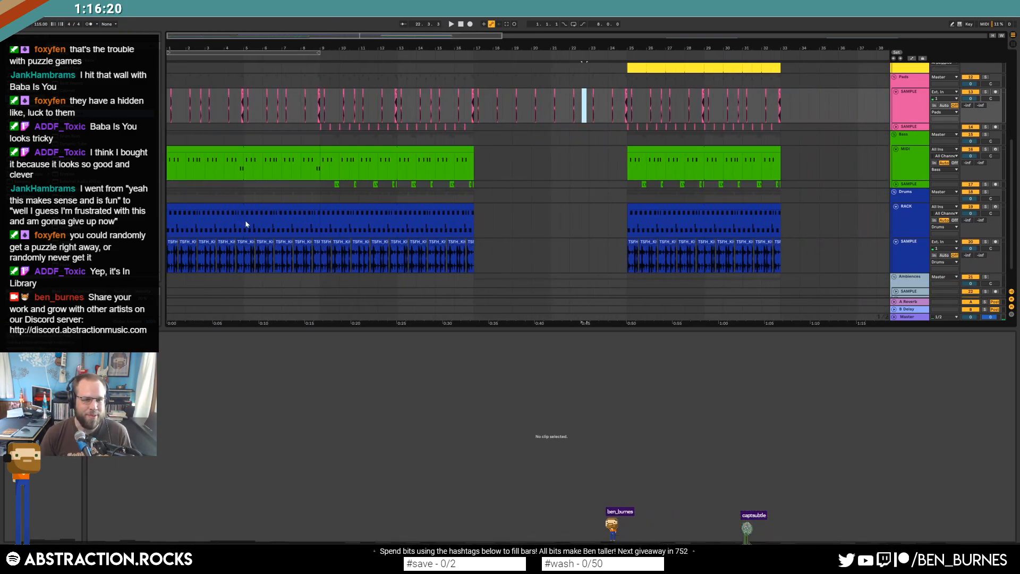
click(237, 215)
click(475, 215)
key(ctrl+v)
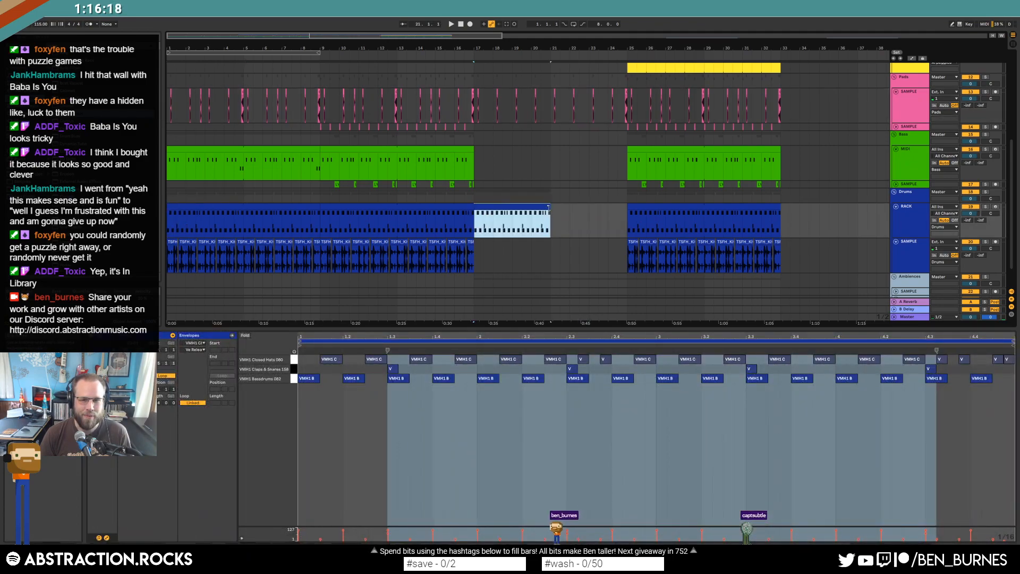
Paste the four-bar Drums RACK clip again at bar 21 and select the clap notes in the bar 17 clip.
key(ctrl+v)
click(303, 415)
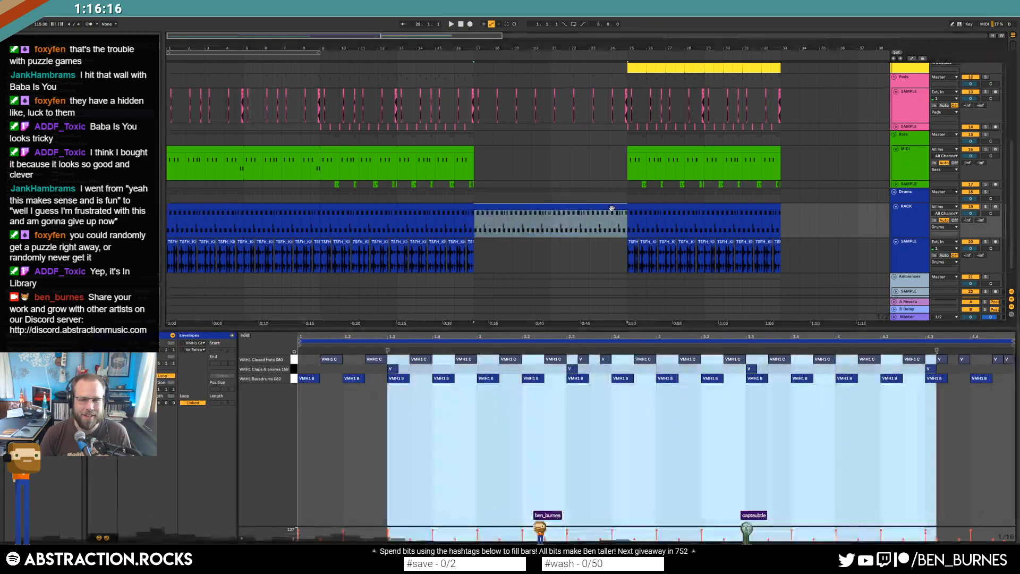
click(355, 404)
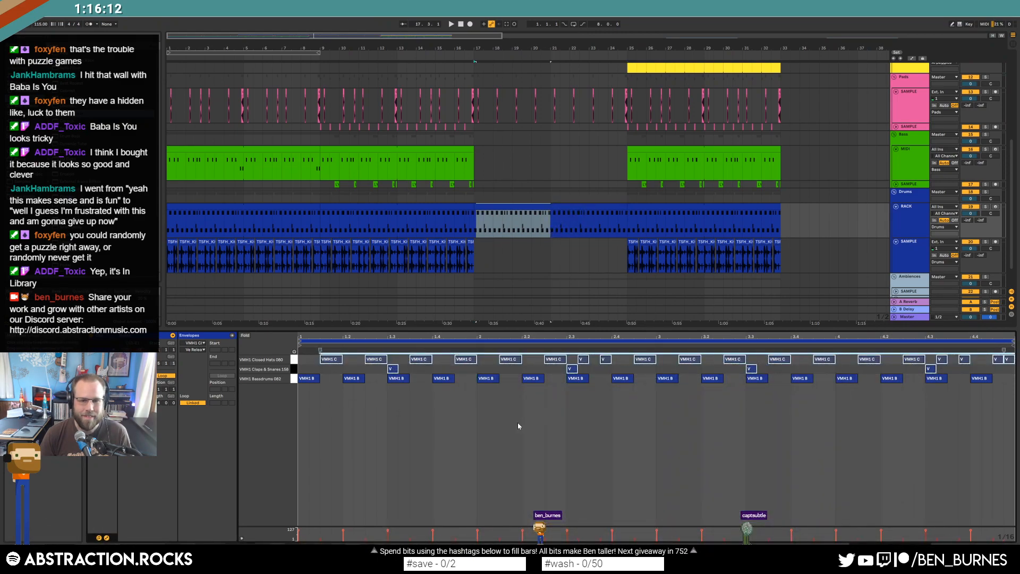
click(296, 371)
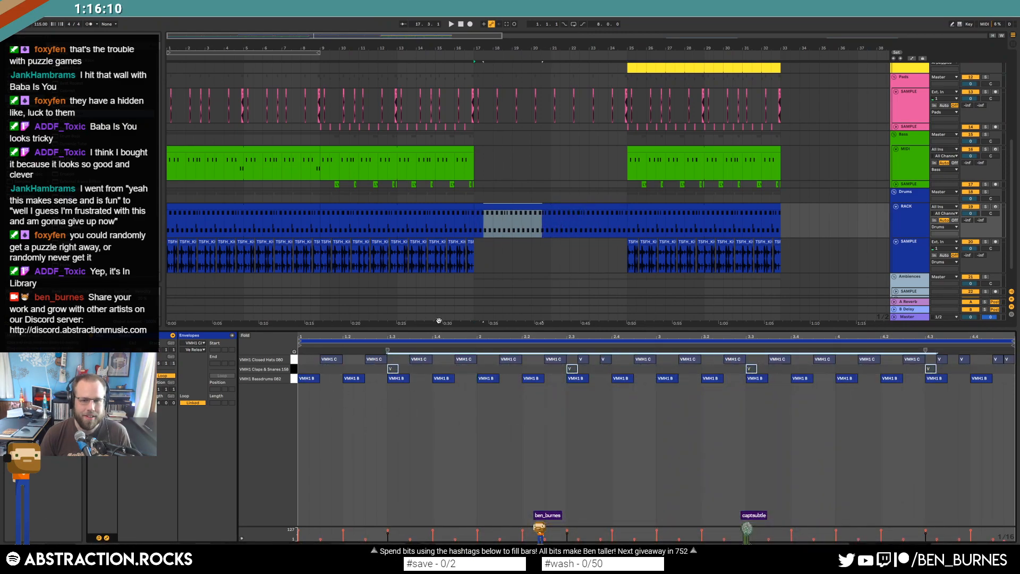
click(476, 256)
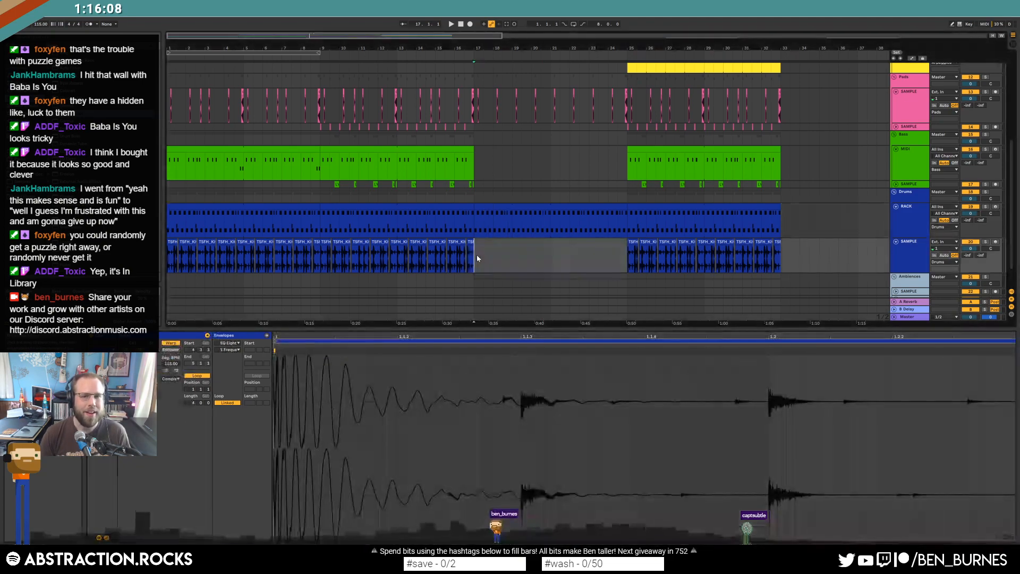
drag(477, 259, 320, 252)
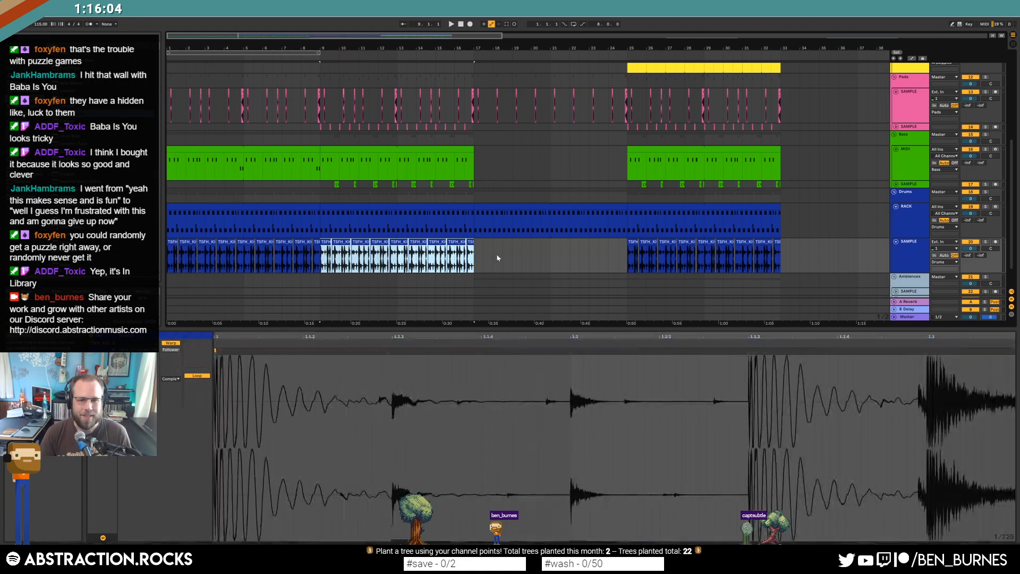
click(497, 259)
scroll(503, 259, down, 2)
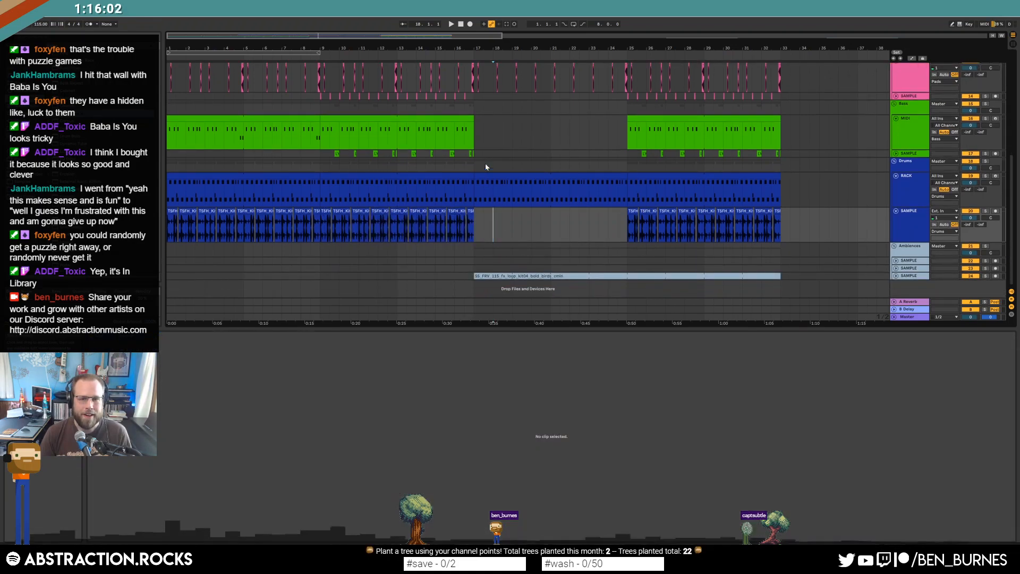
Extend the Arpeggios MIDI clip's start from bar 25 back to bar 17.
scroll(489, 175, up, 3)
drag(628, 118, 482, 118)
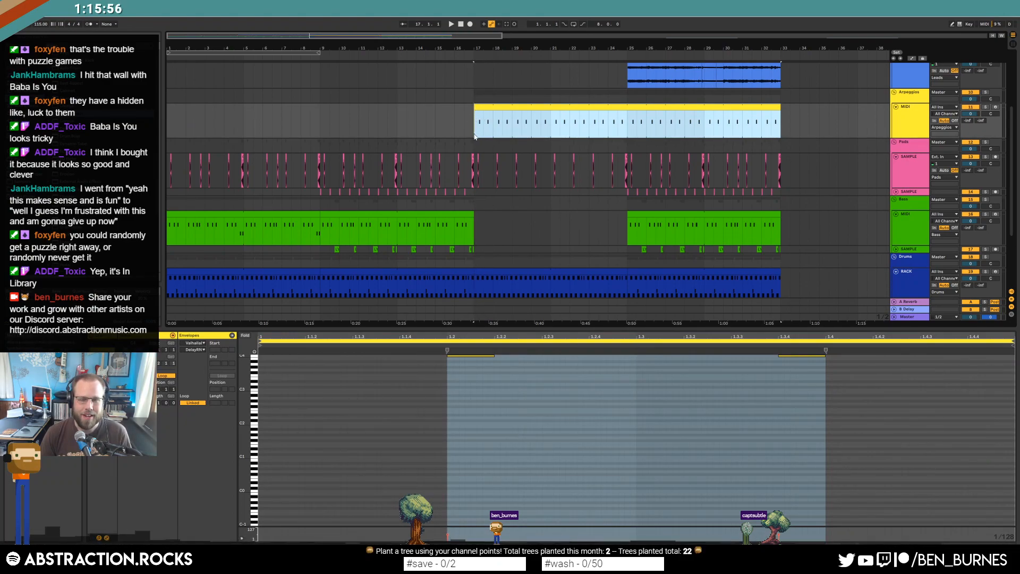
click(470, 134)
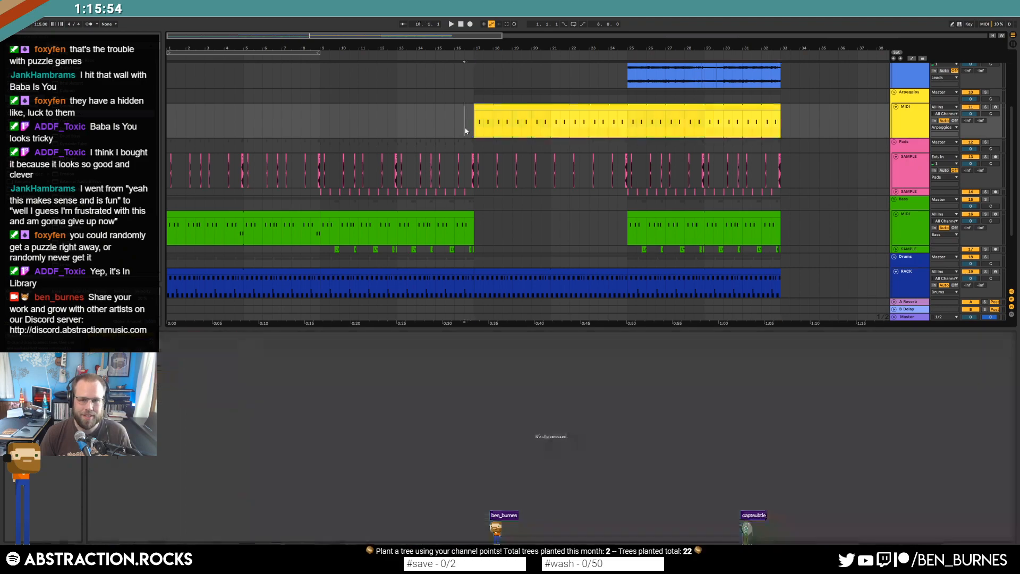
Copy the first eight-bar Bass MIDI clip from bar 1 and paste it at bar 17.
scroll(478, 152, up, 2)
scroll(461, 198, down, 4)
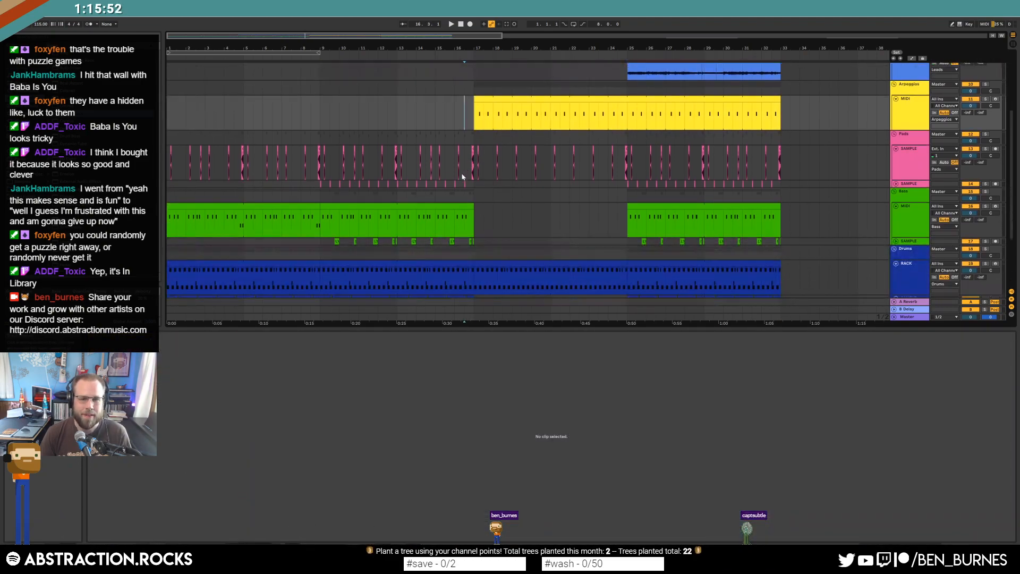
click(300, 194)
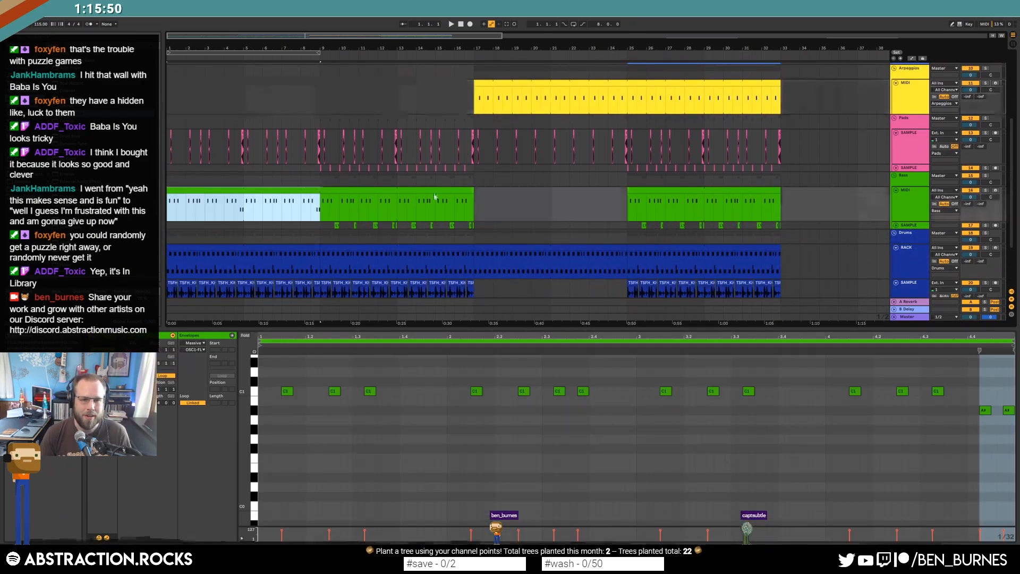
click(474, 206)
key(ctrl+v)
click(491, 197)
Move the second and third C1 notes of the bar 17 bass clip earlier and delete the notes after its first bar.
click(491, 190)
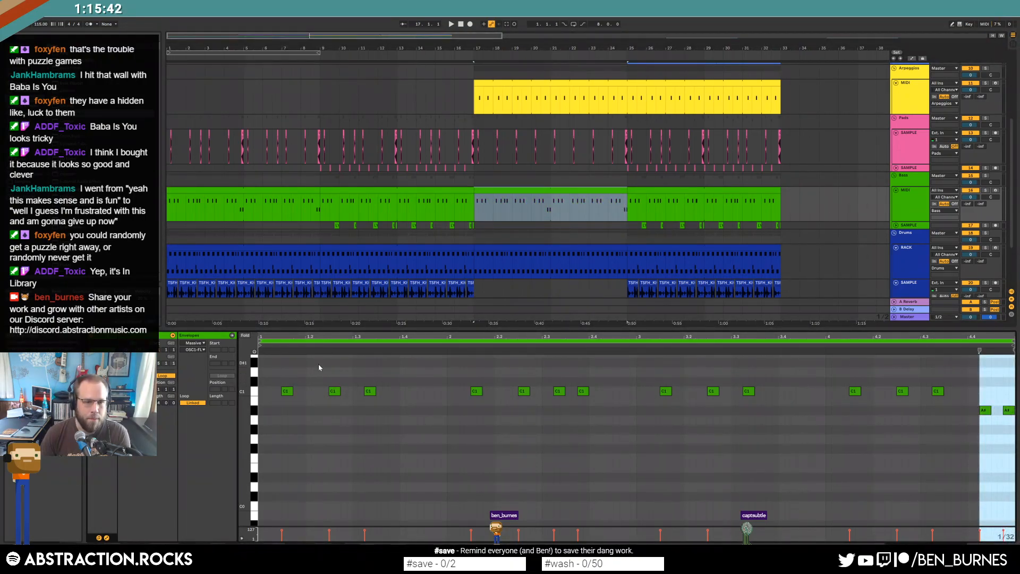
click(334, 391)
drag(369, 392, 358, 391)
drag(1013, 439, 181, 414)
key(Delete)
Play back the edited bass pattern and duplicate its first bar three times to fill the four-bar loop.
key(space)
key(space)
key(ctrl+d)
key(ctrl+d)
key(ctrl+d)
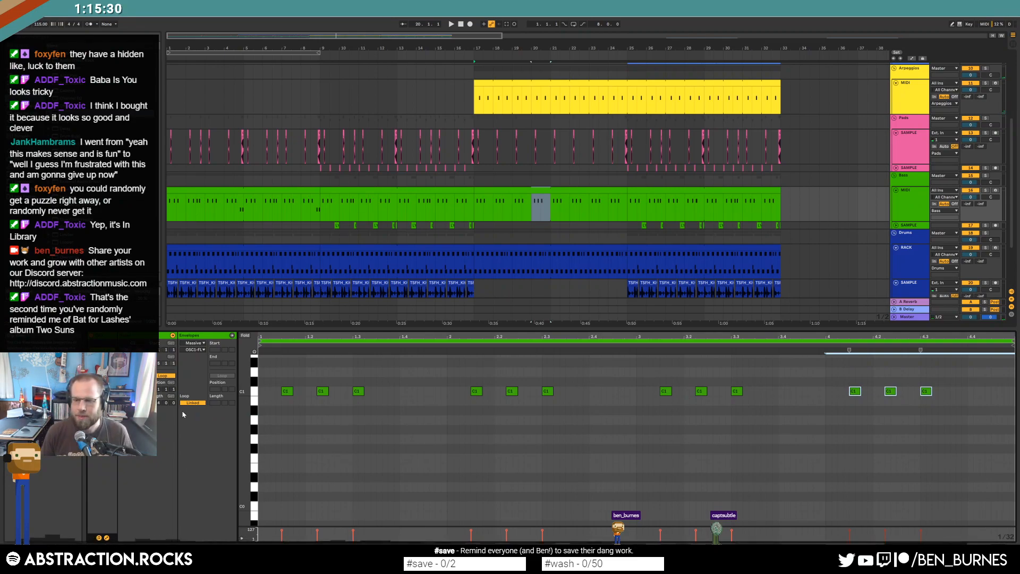
click(534, 181)
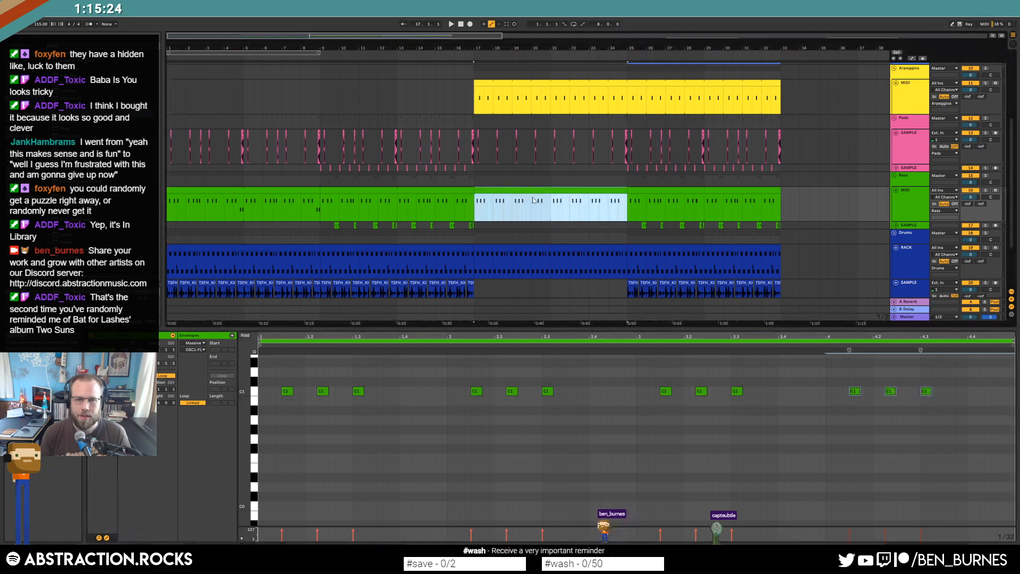
Enable MIDI arrangement overdub and record a melody over the Leads MIDI chords from bar 17 into bar 27.
scroll(533, 200, up, 3)
scroll(533, 199, up, 2)
click(510, 126)
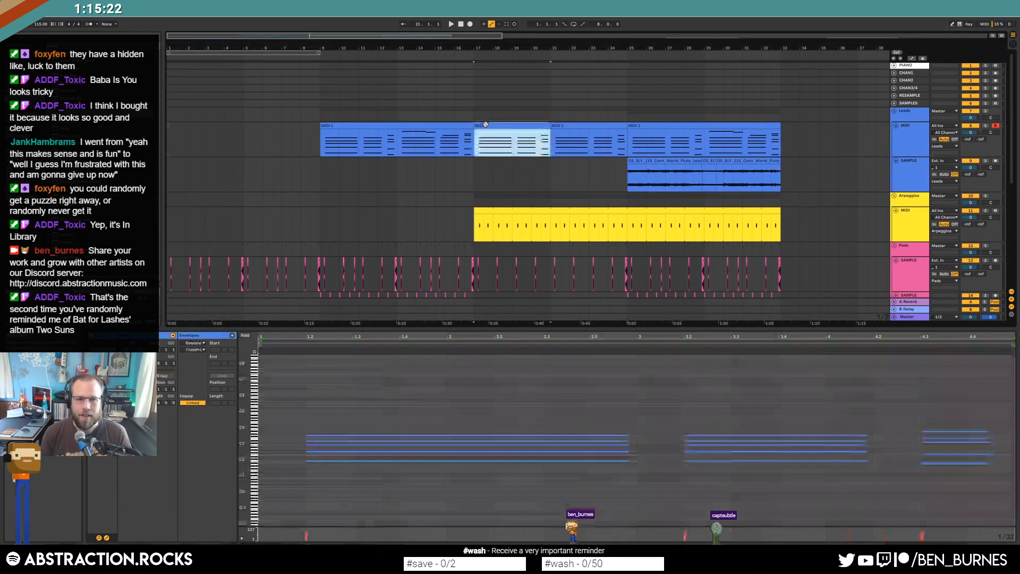
click(484, 24)
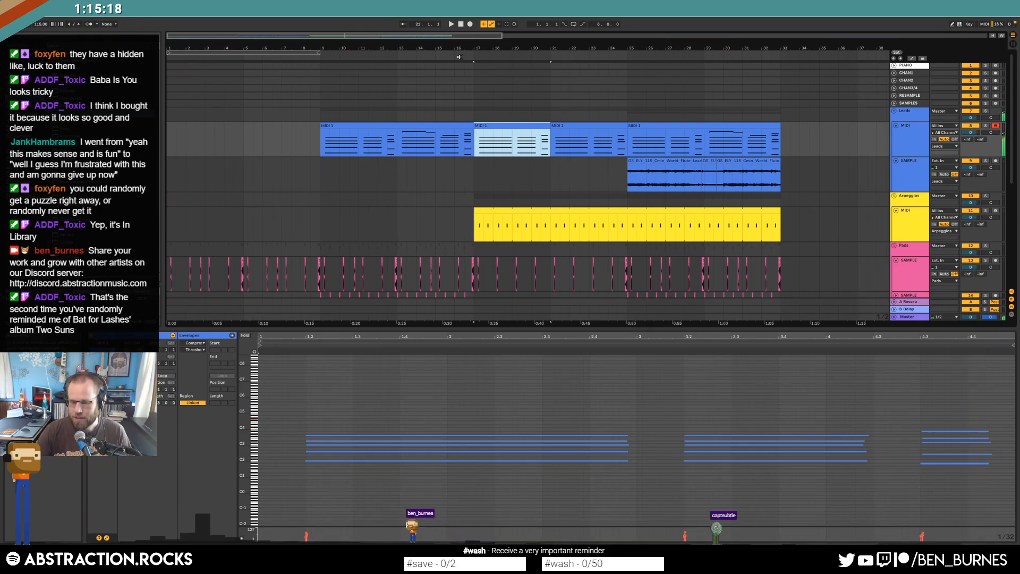
key(F9)
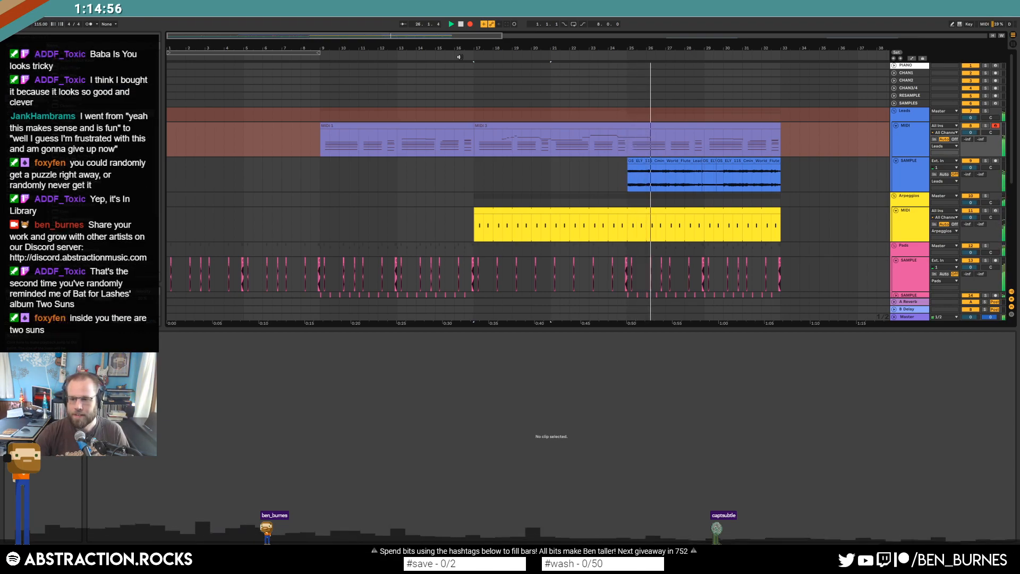
key(space)
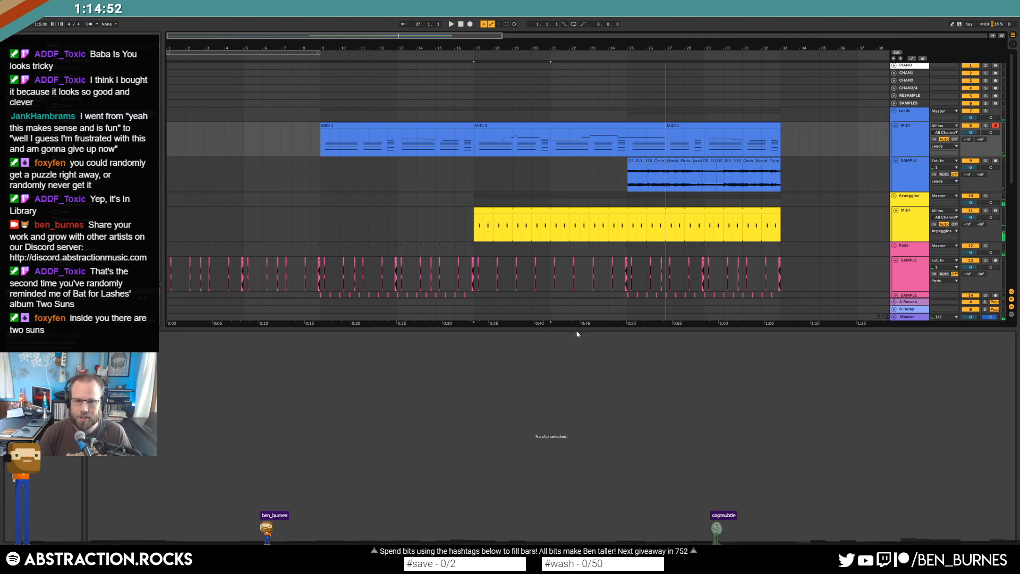
Clear about the last three and a half beats of the Drums RACK clip before bar 25.
click(619, 171)
scroll(616, 174, down, 2)
scroll(616, 175, down, 2)
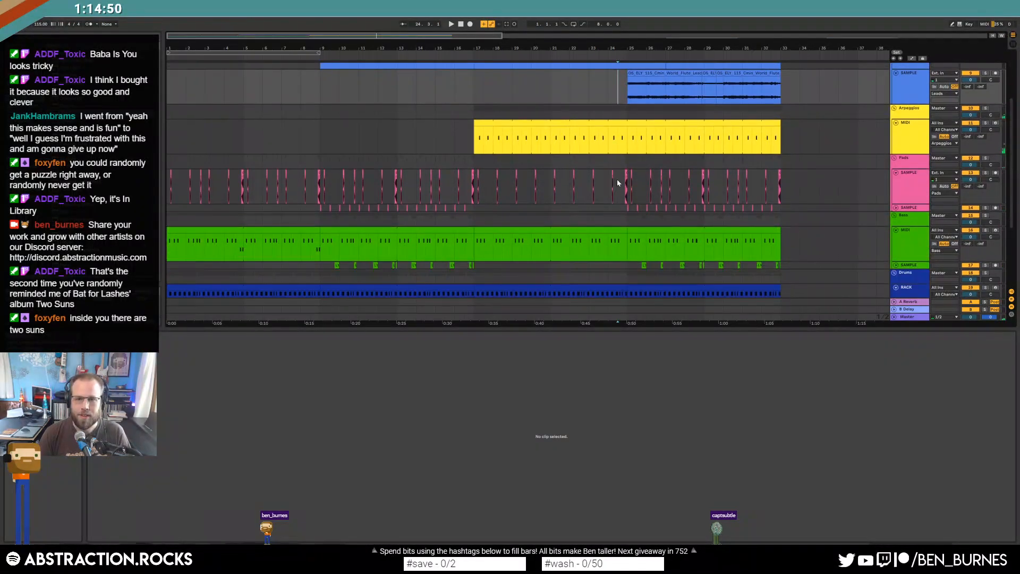
scroll(633, 175, down, 4)
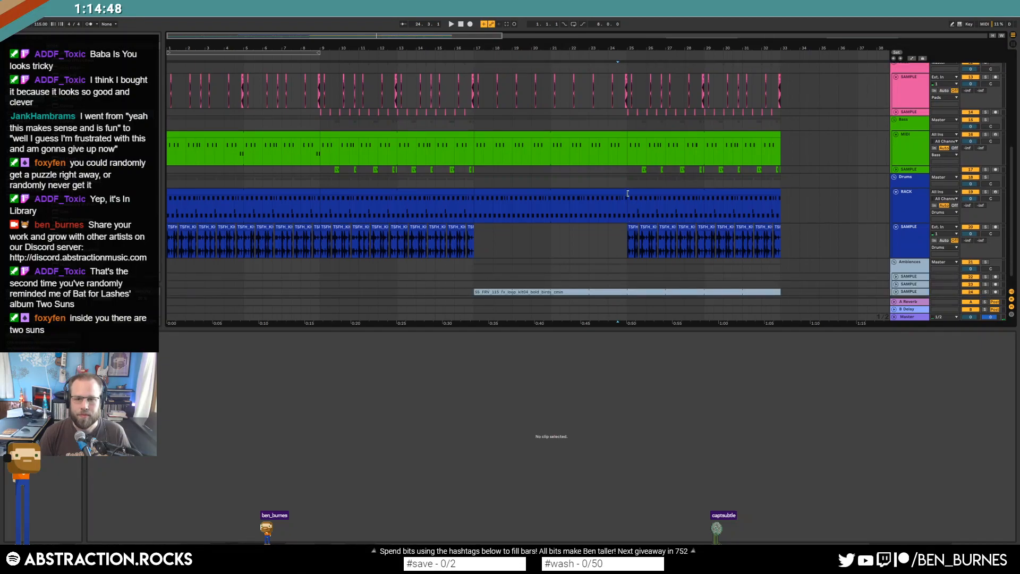
ctrl+scroll(626, 193, up, 5)
drag(626, 193, 543, 203)
click(573, 207)
ctrl+scroll(577, 205, down, 7)
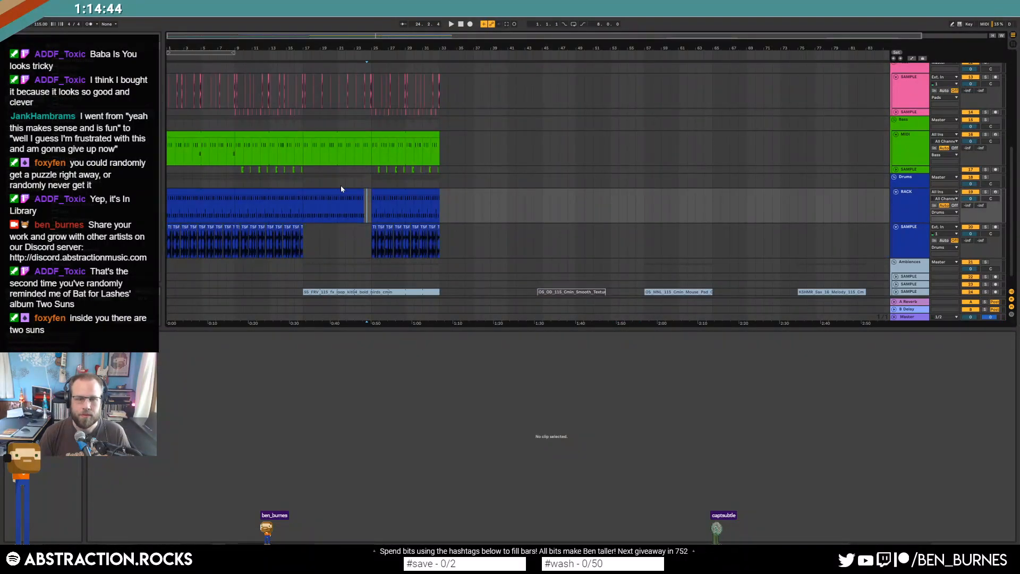
Insert a new audio track below the Drums SAMPLE track and place the VMH1 Crash 13 sample on it.
scroll(342, 192, down, 2)
key(shift+Tab)
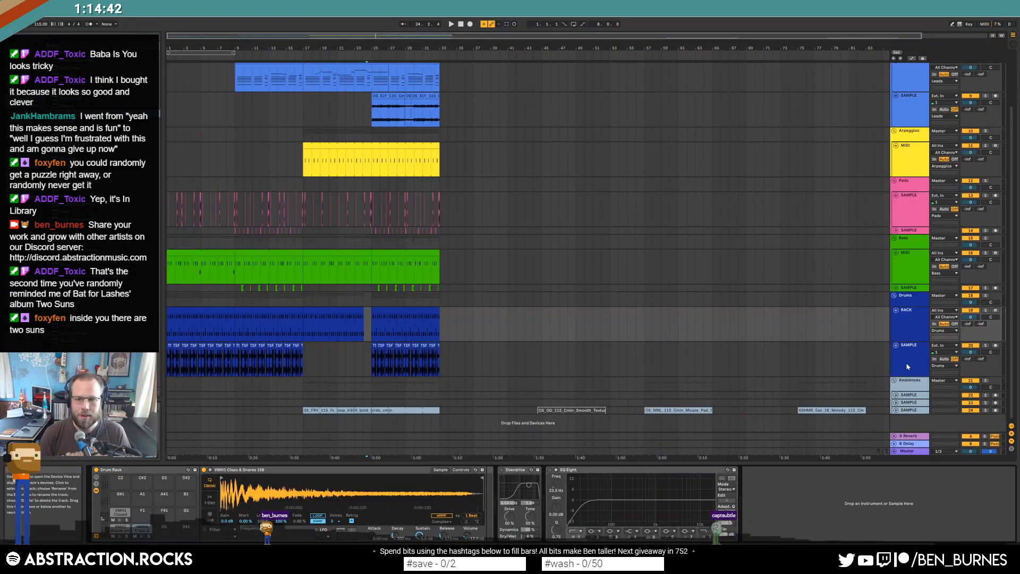
key(ctrl+t)
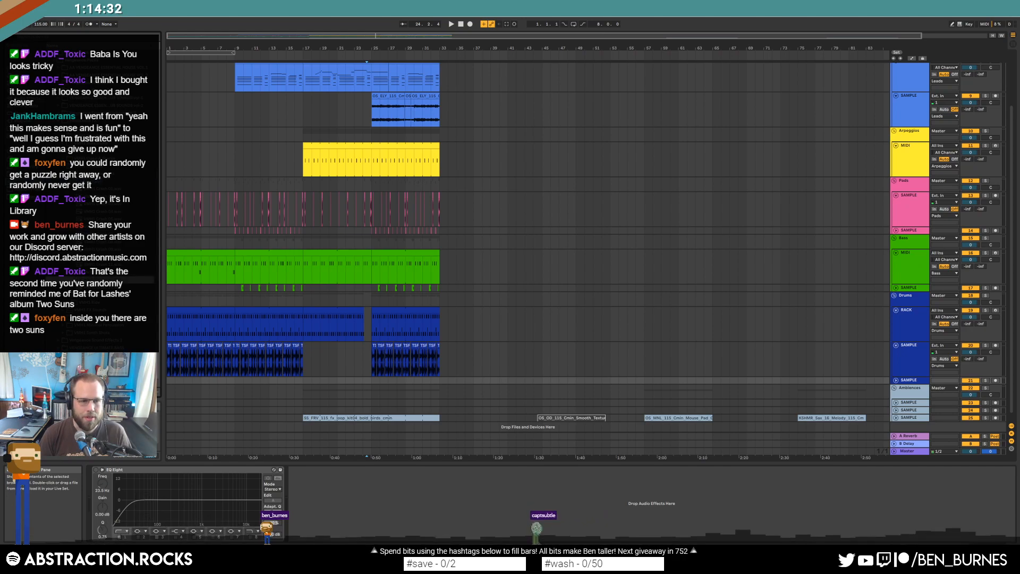
drag(459, 382, 464, 380)
click(896, 380)
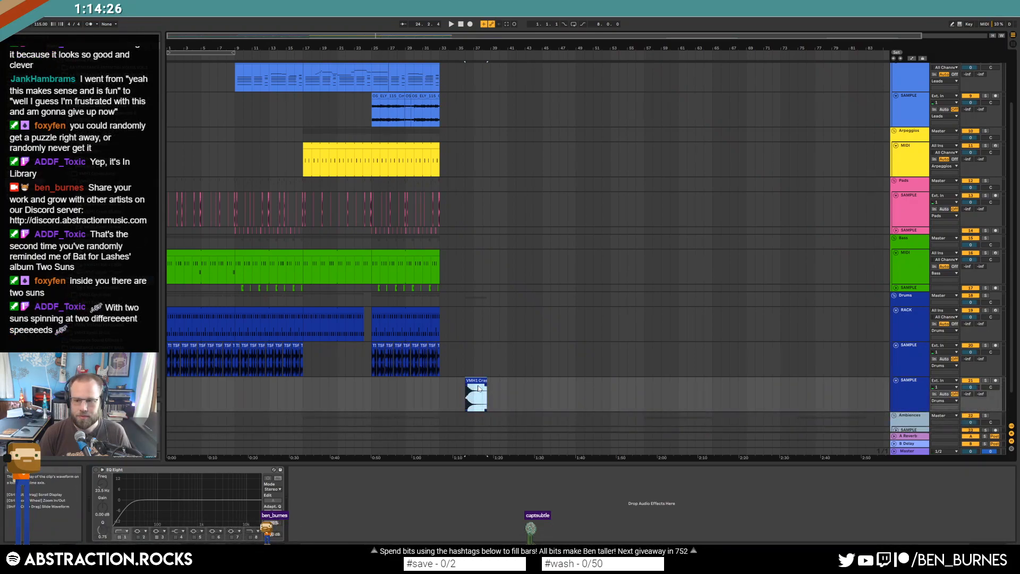
Move the VMH1 Crash 13 clip next to the bar 25 transition and reverse it.
drag(482, 382, 373, 387)
scroll(376, 385, up, 6)
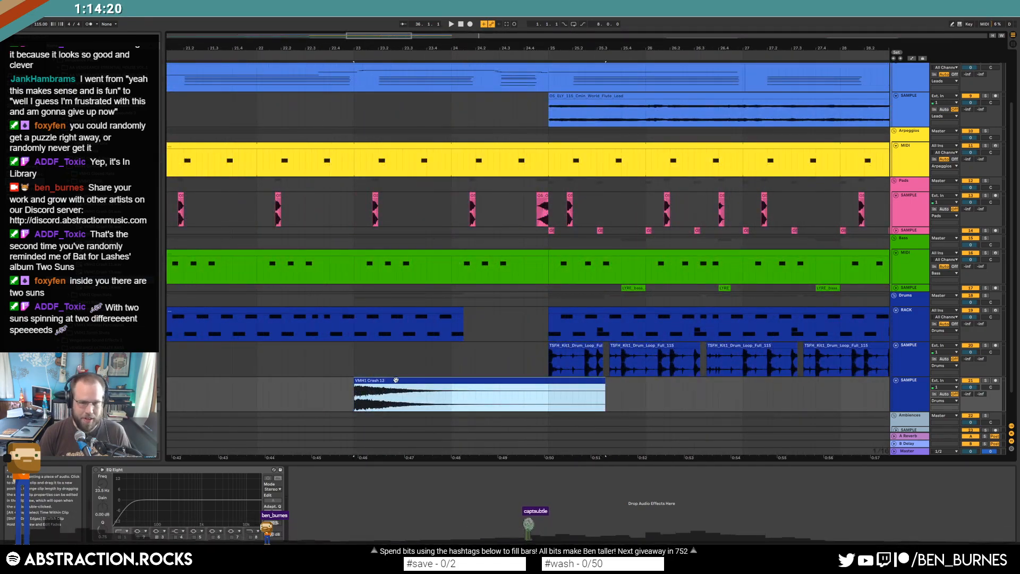
key(r)
Align the reversed crash to end just before bar 25 and trim its start to bar 23 with a fade-in.
drag(564, 378, 542, 380)
scroll(543, 380, up, 5)
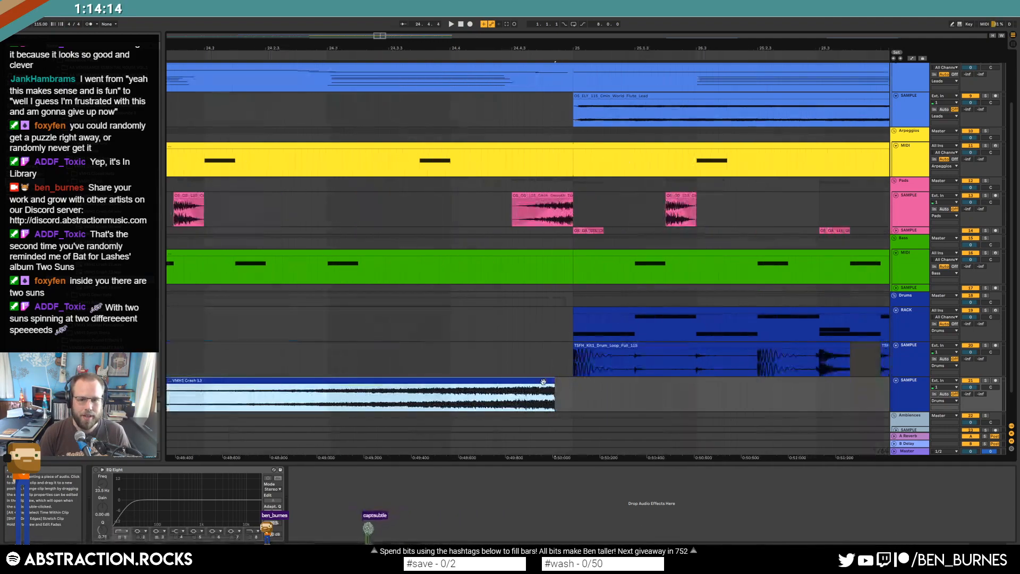
drag(549, 382, 544, 382)
scroll(394, 374, down, 5)
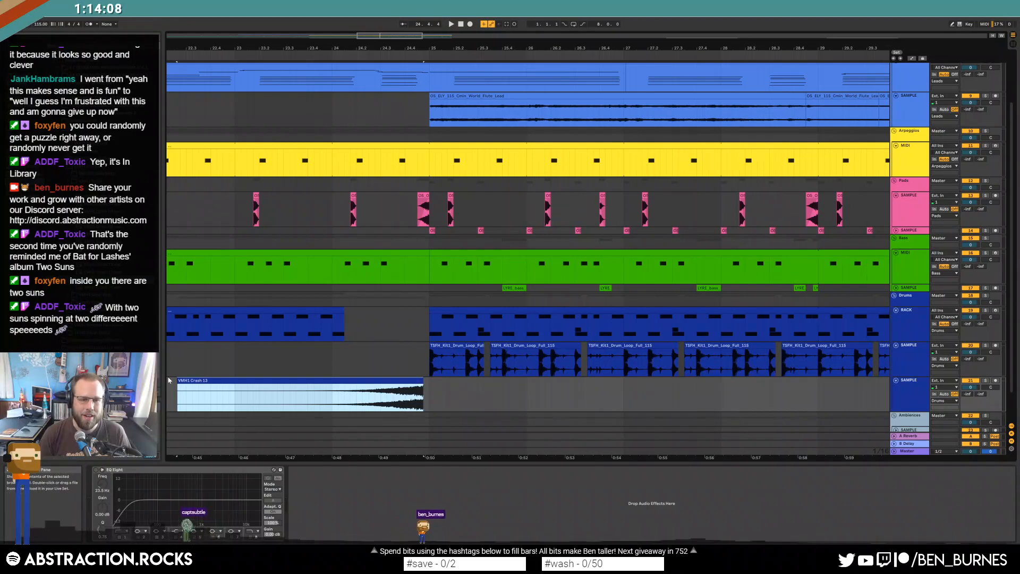
mouse_move(179, 381)
mouse_down()
mouse_move(315, 382)
mouse_move(234, 391)
mouse_up()
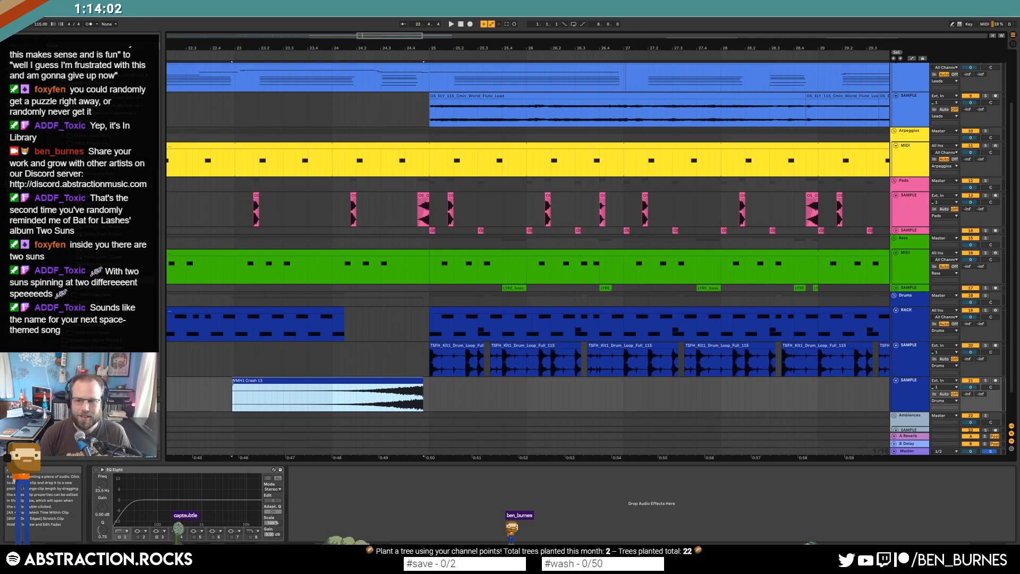
drag(232, 382, 365, 403)
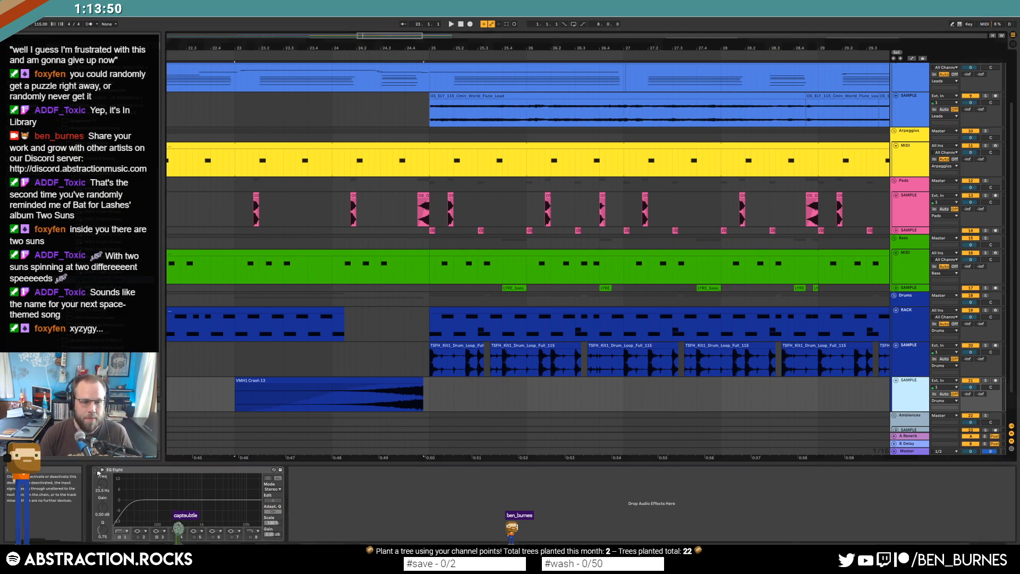
Set the crash track's EQ Eight high-pass filter to 4.35 kHz and automate its frequency downward across the crash.
click(132, 507)
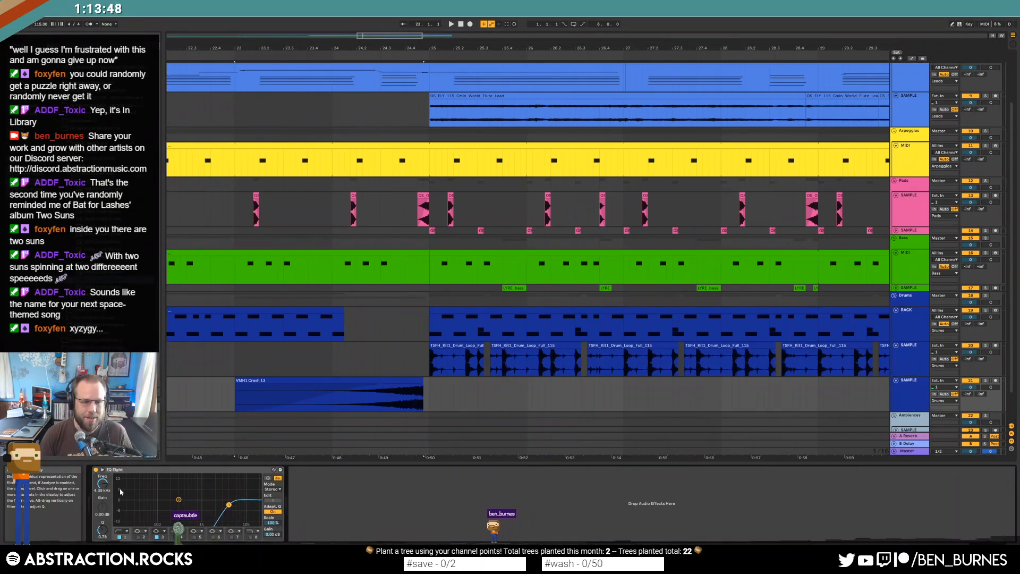
key(a)
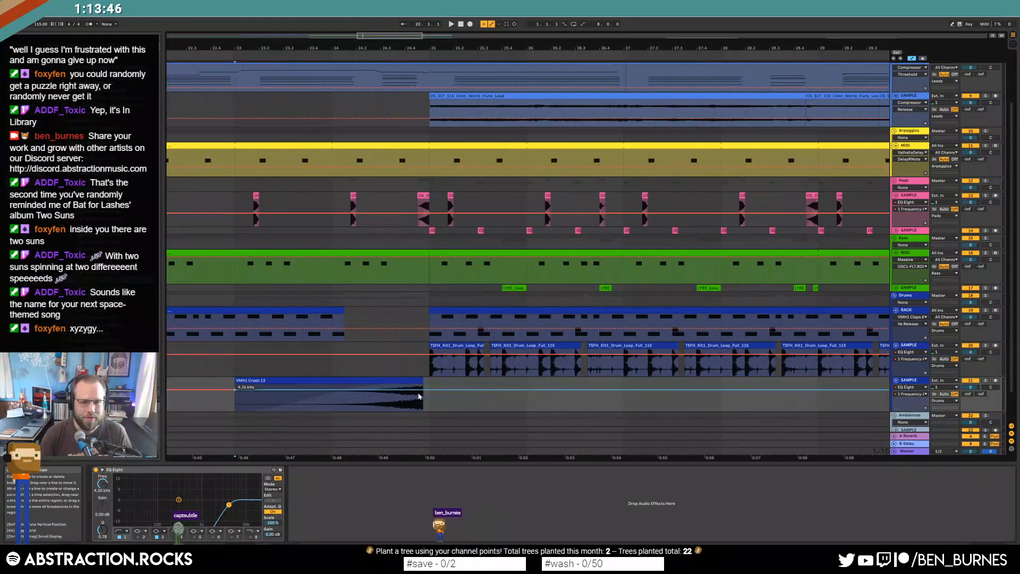
drag(424, 389, 424, 392)
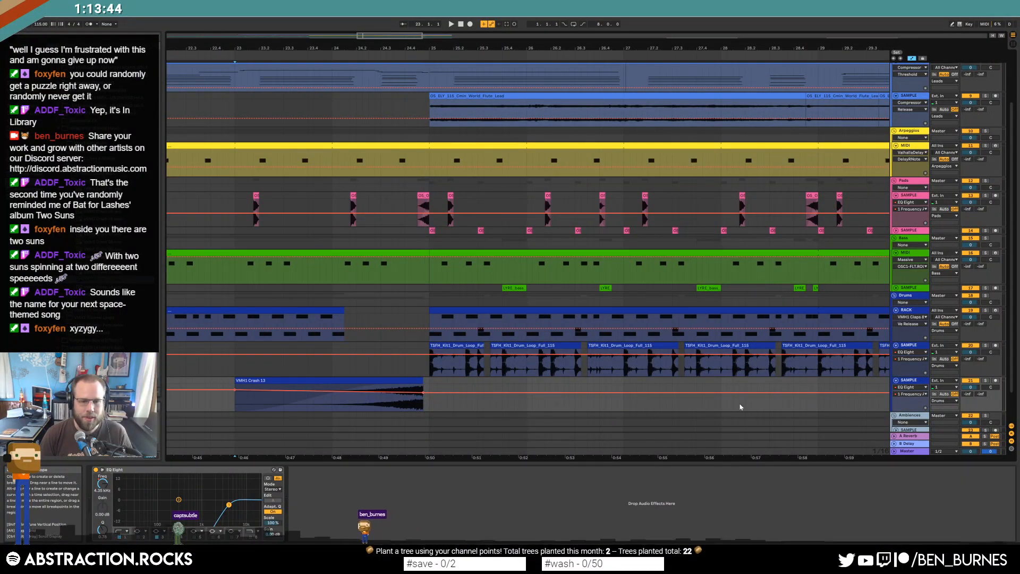
Lower the crash track's volume to about -4.8 dB and play the transition from just before bar 23.
click(971, 387)
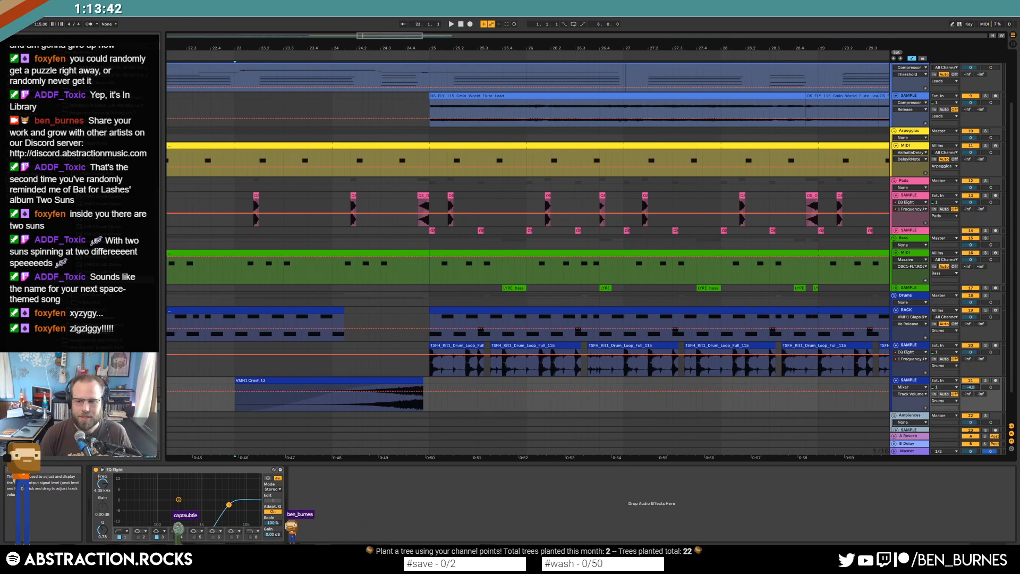
click(223, 410)
key(space)
key(a)
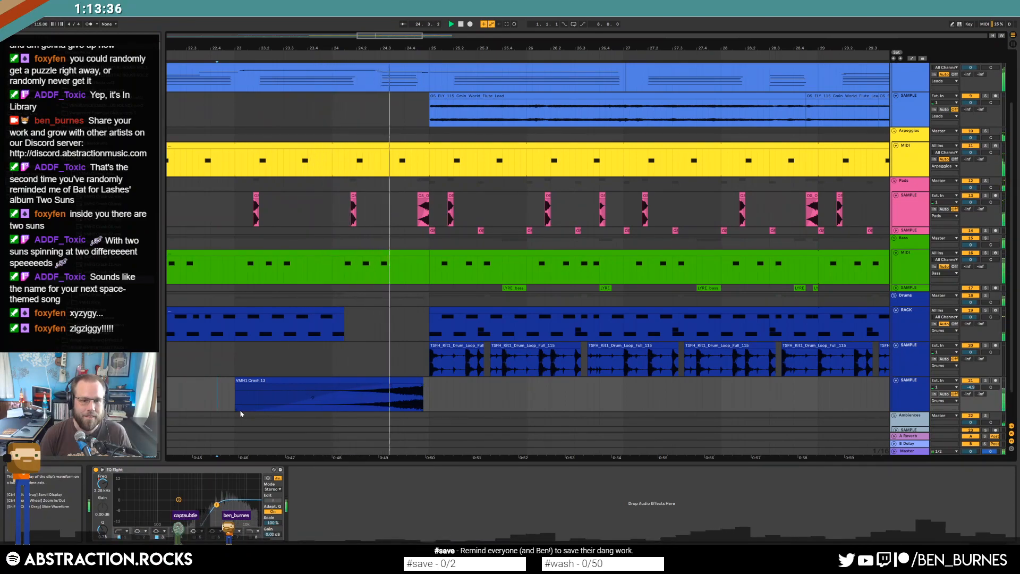
Shorten the reversed crash to end about one beat before bar 25, lower its track volume further and replay the section.
click(417, 383)
key(space)
click(417, 392)
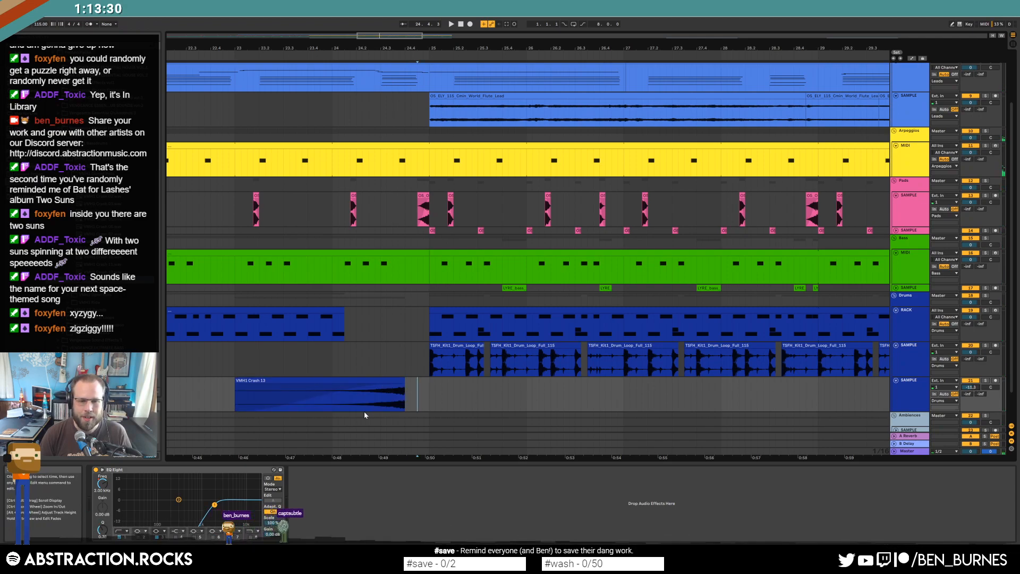
scroll(367, 412, down, 5)
scroll(381, 391, down, 2)
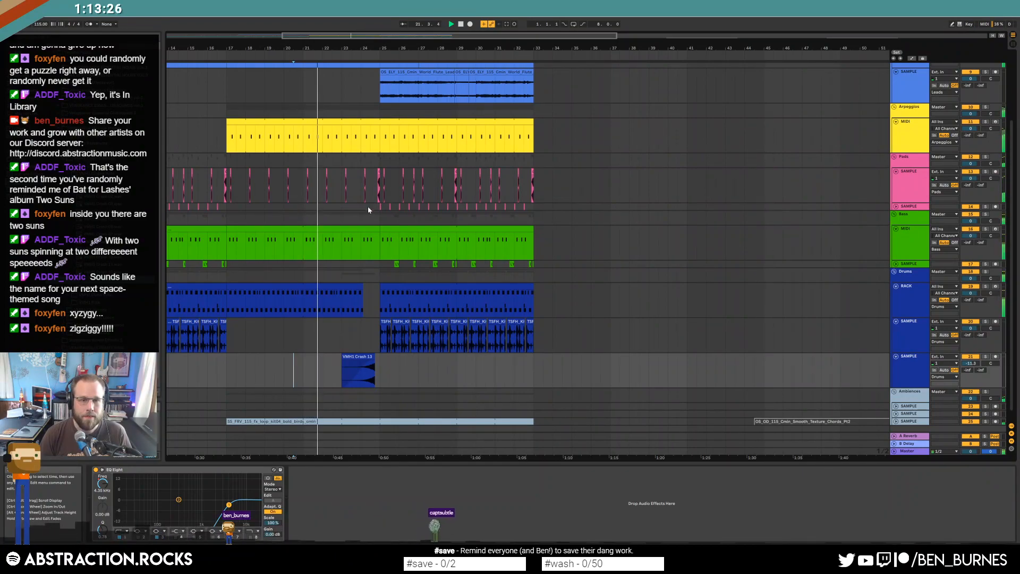
Remove the arpeggio's last half bar before bar 25 and loop the section from bar 25 to 33.
click(373, 137)
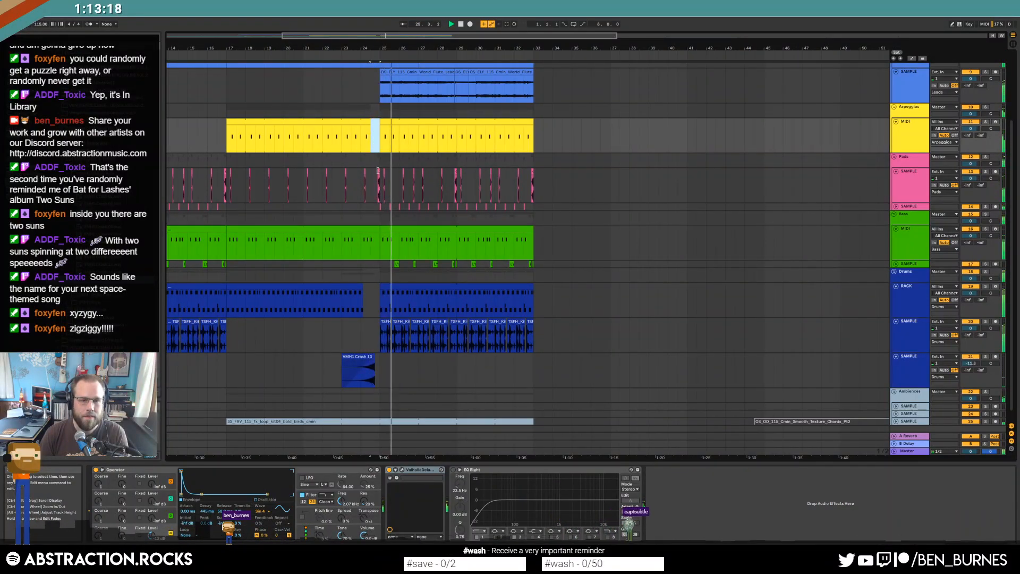
click(385, 226)
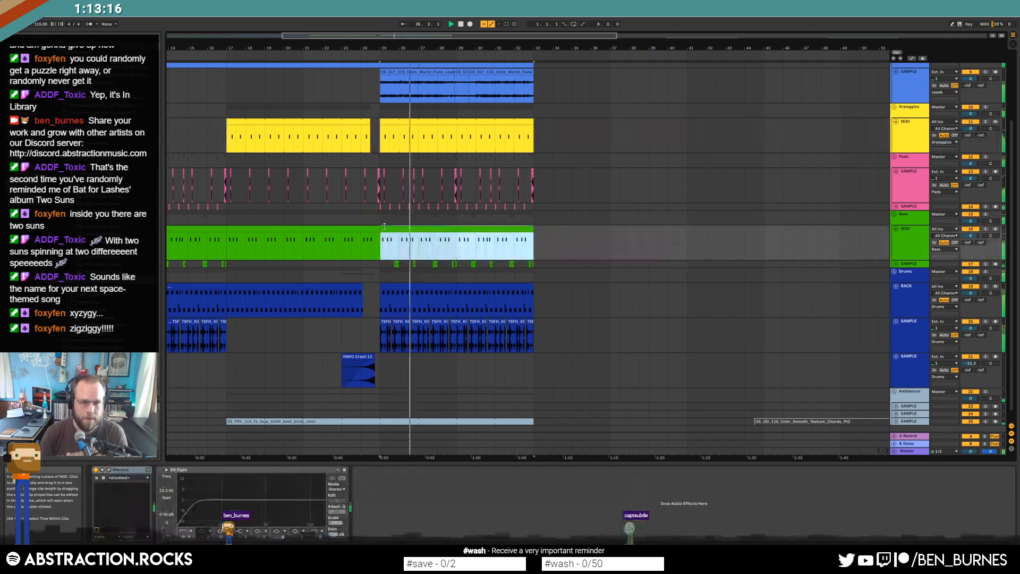
key(ctrl+l)
scroll(403, 241, up, 4)
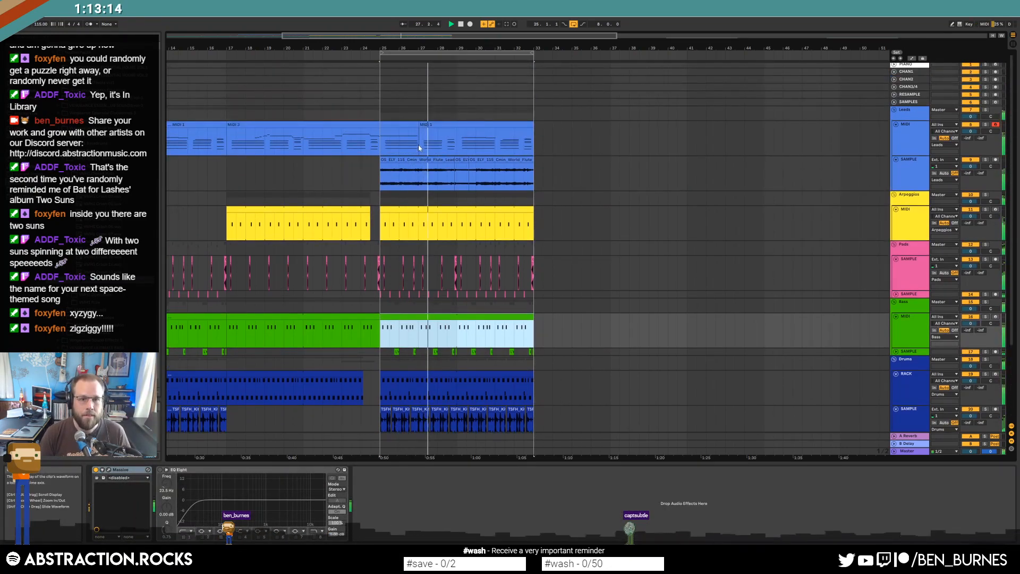
Delete the melody notes above the chords in the lead MIDI clip starting at bar 27.
click(421, 126)
mouse_move(421, 127)
mouse_down()
mouse_move(380, 129)
mouse_move(454, 132)
mouse_move(418, 130)
mouse_up()
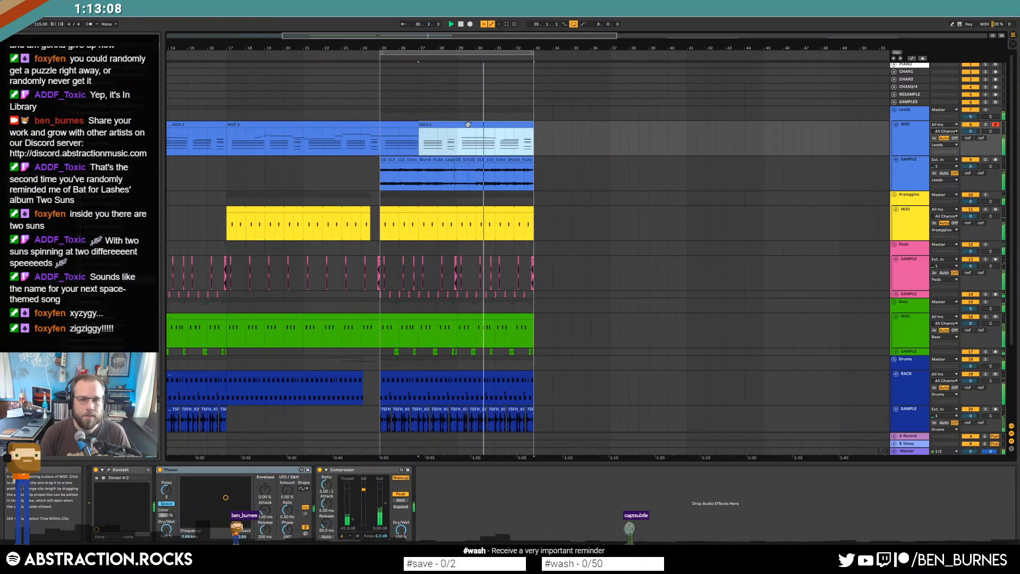
double_click(468, 124)
drag(518, 399, 721, 429)
key(Delete)
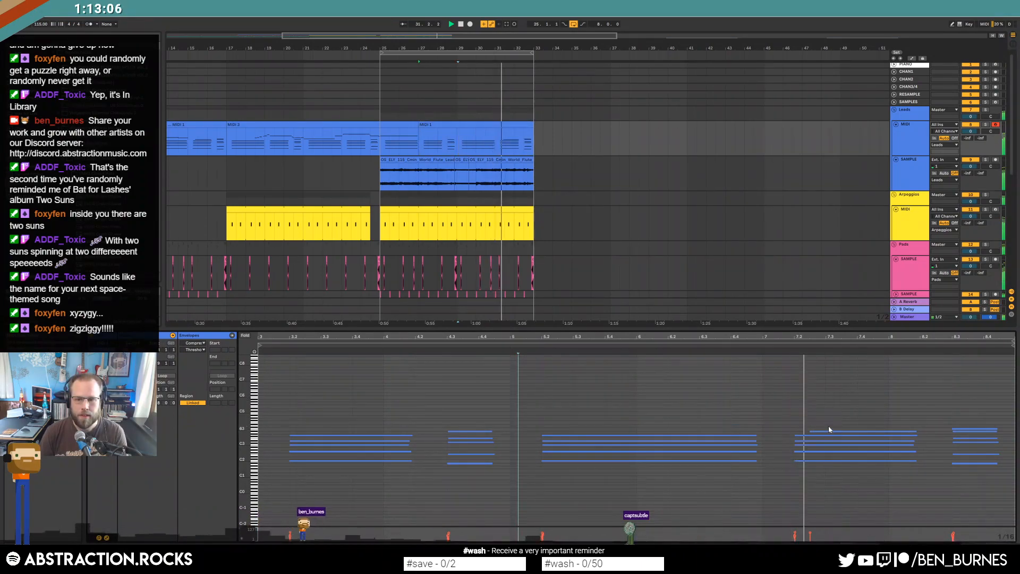
click(830, 430)
key(Delete)
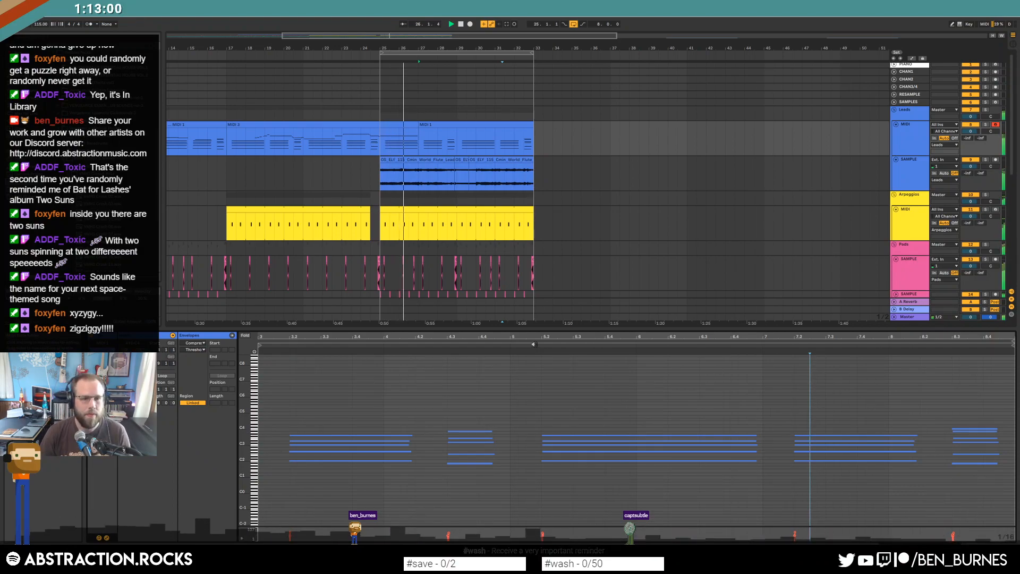
Play the arrangement from the opening bars and check the pad sample around bar 5.
key(shift+Tab)
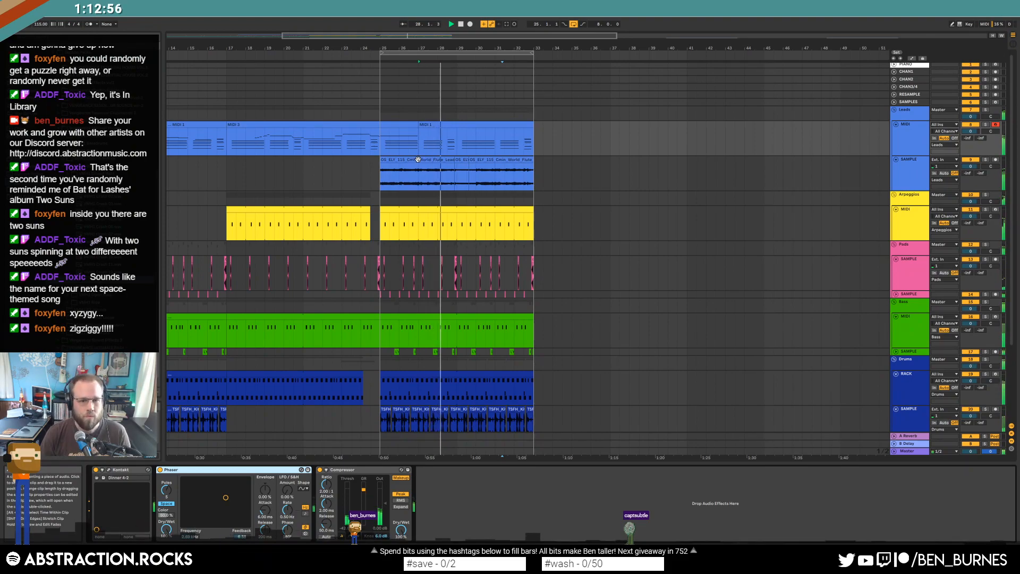
drag(349, 36, 535, 26)
scroll(382, 171, down, 3)
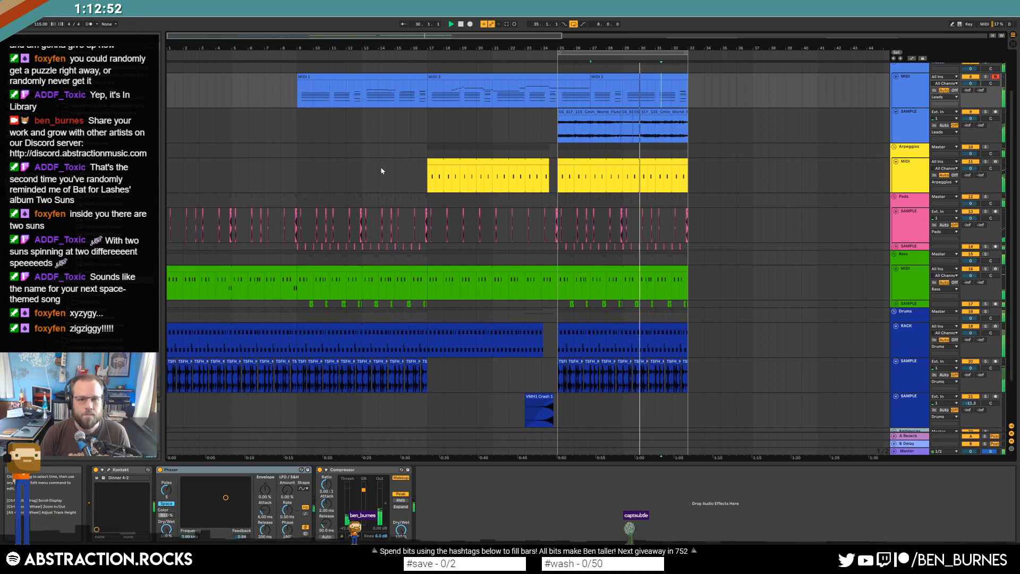
key(shift+Tab)
key(shift+Tab)
scroll(383, 175, down, 3)
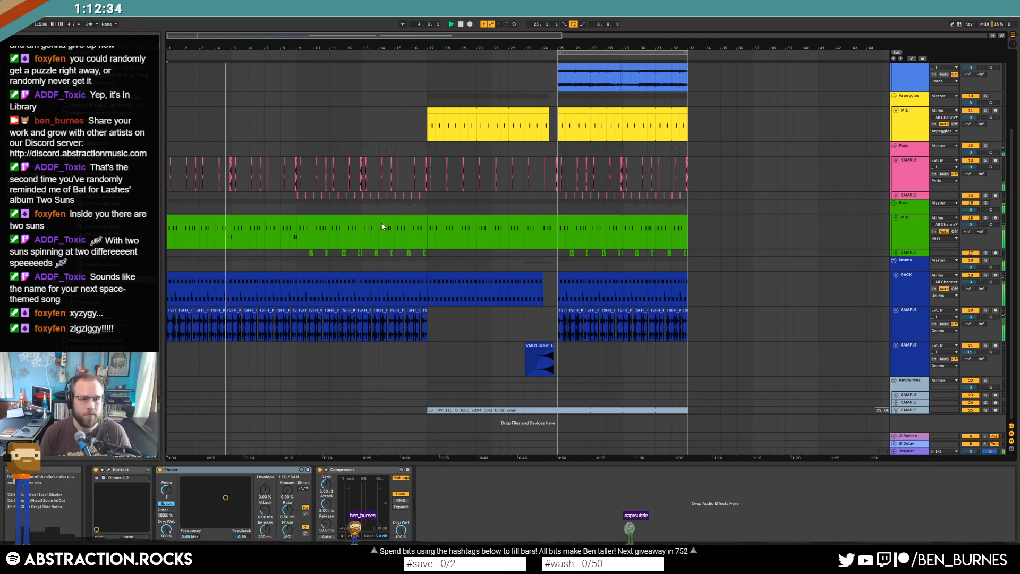
click(231, 161)
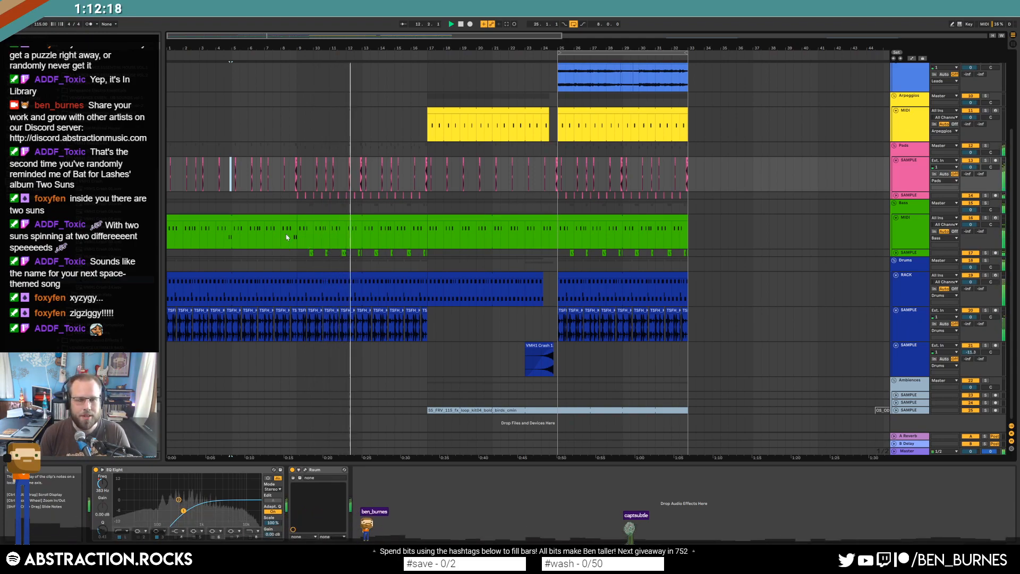
Open the lead clip at bar 9, select its short chord at 4.3 and show the MIDI Ctrl envelope for controller 64 (Hold).
scroll(334, 138, up, 3)
double_click(334, 137)
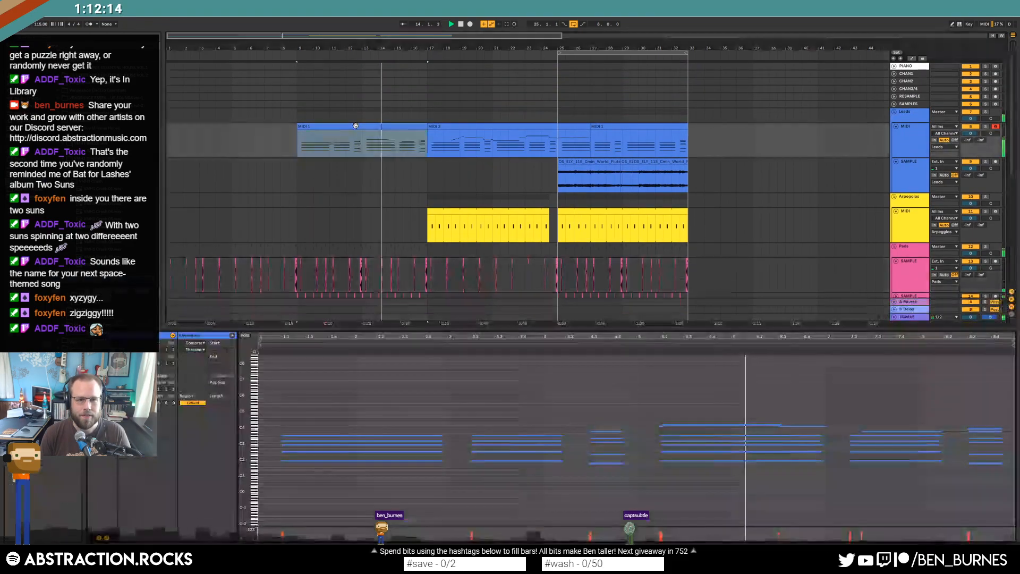
drag(607, 418, 616, 486)
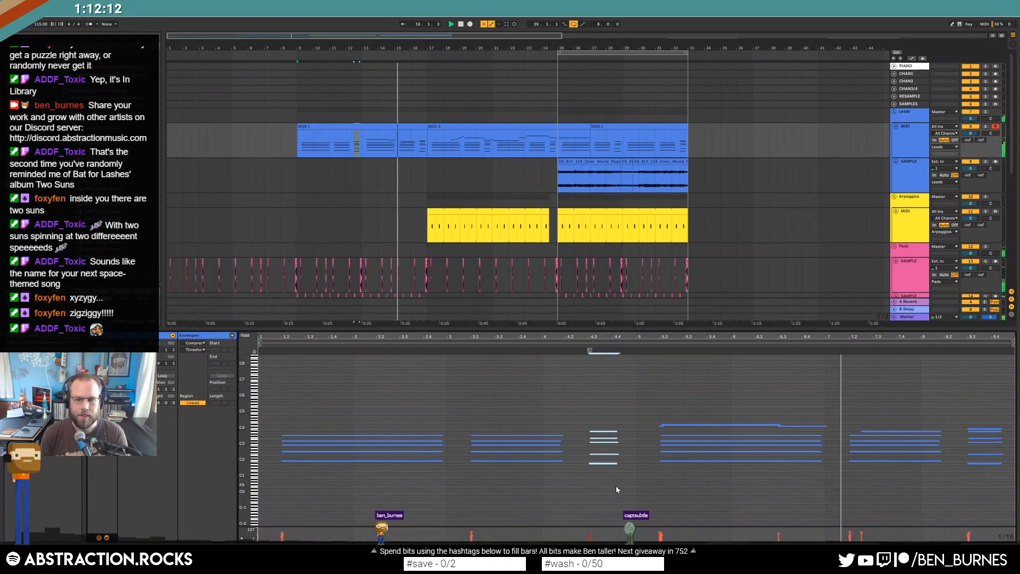
click(108, 537)
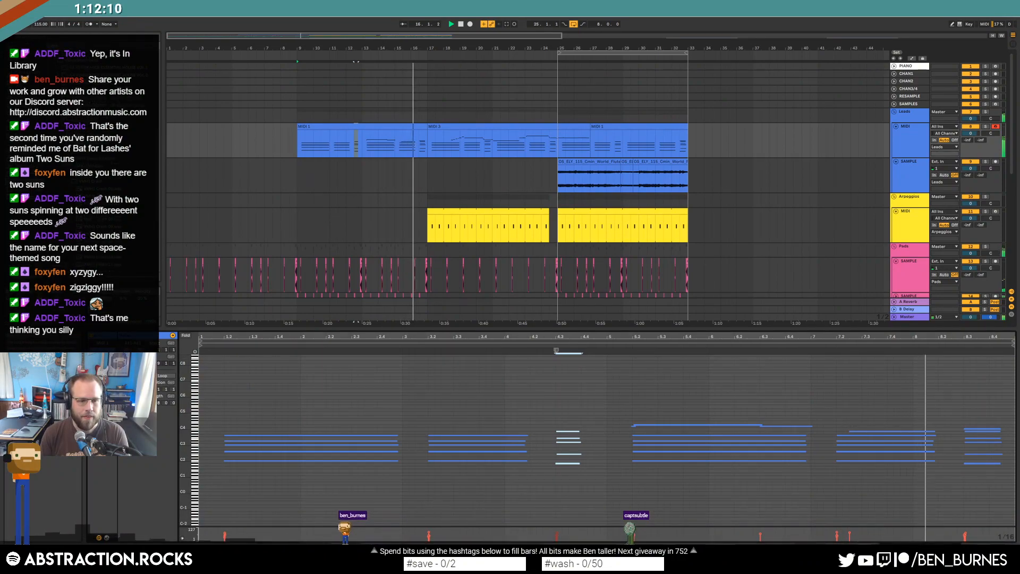
click(107, 538)
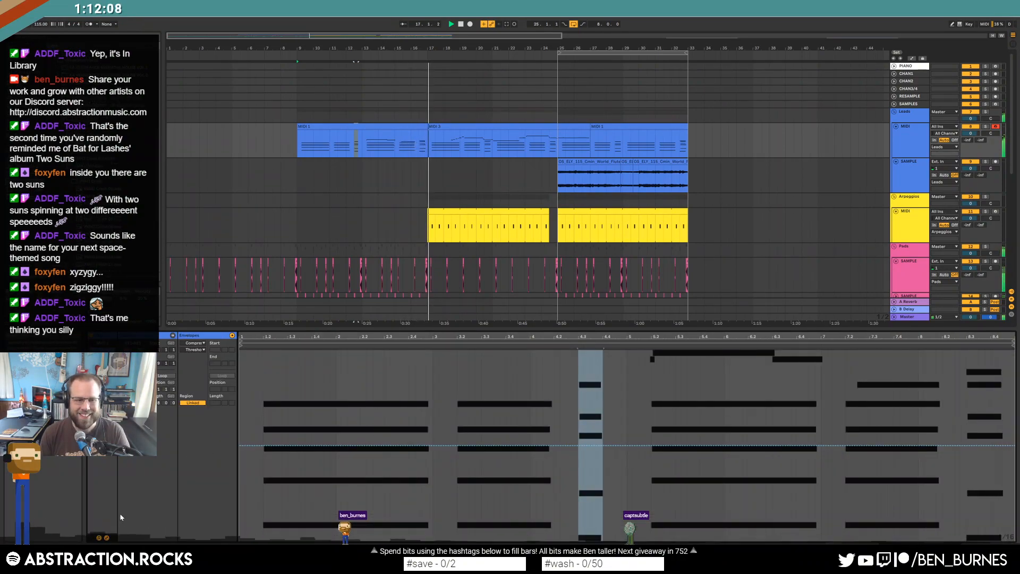
click(191, 343)
click(193, 350)
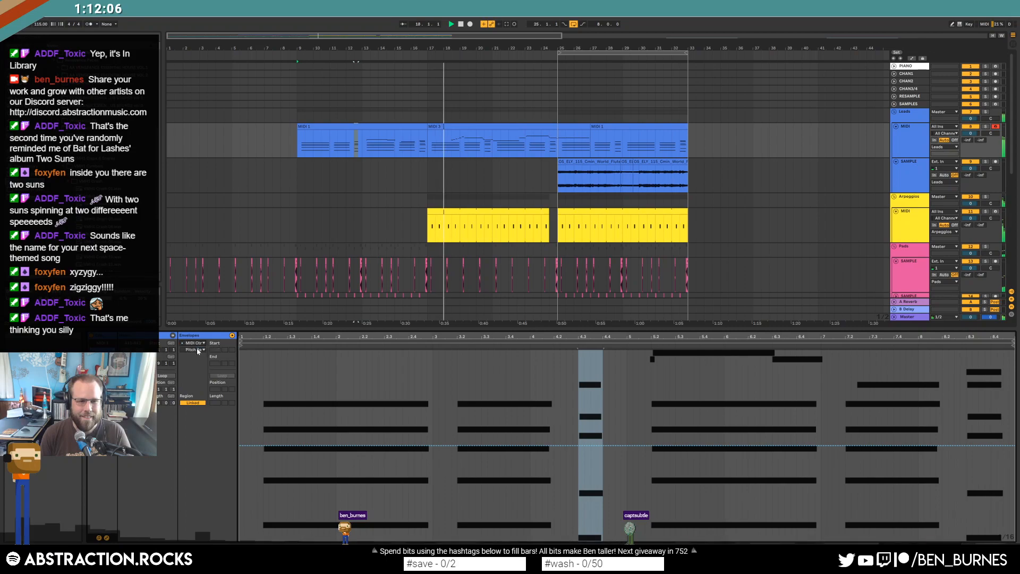
click(195, 350)
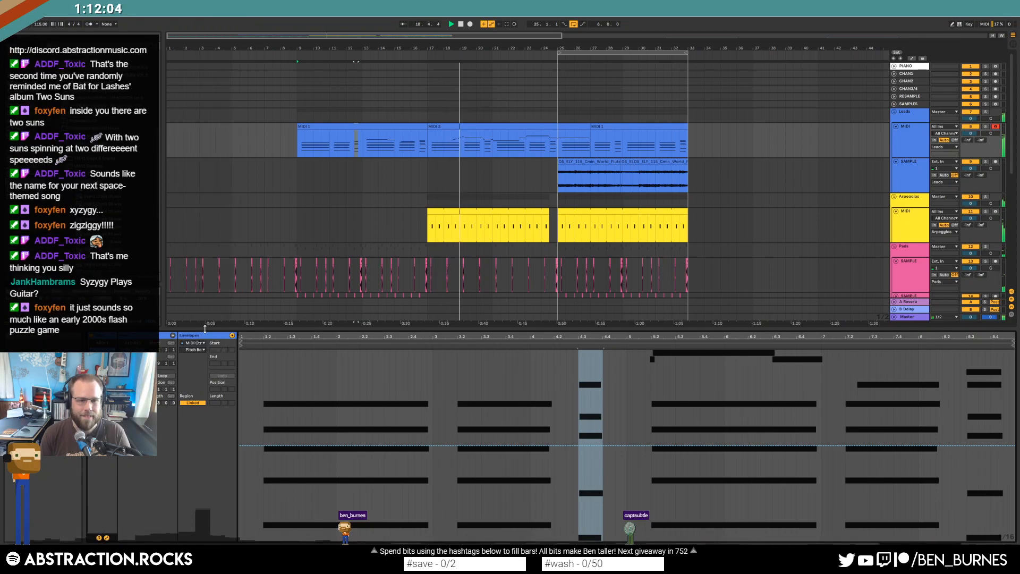
click(202, 335)
Erase the hold-pedal event that overlaps the end of the short chord at 4.3.
key(b)
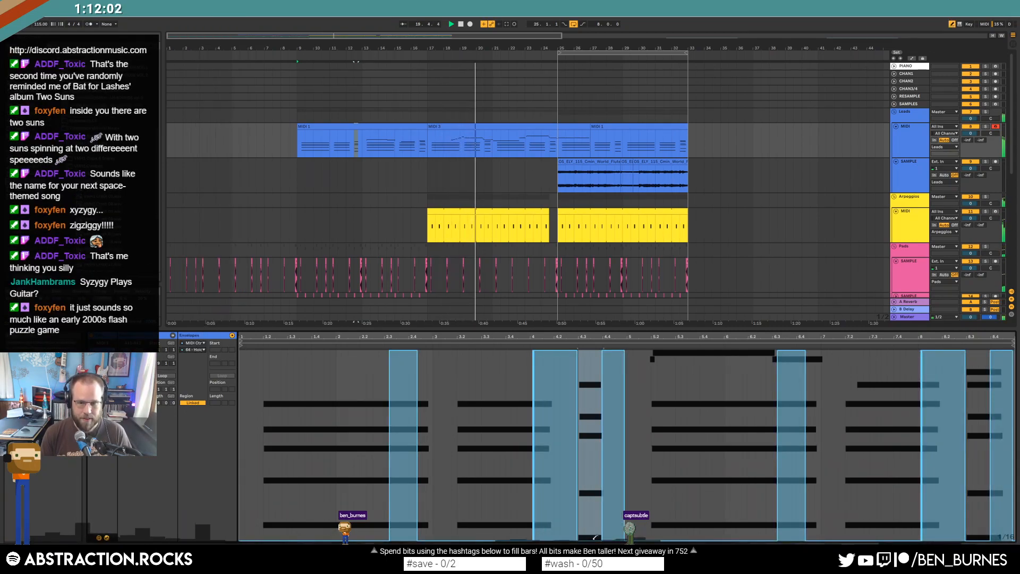
key(b)
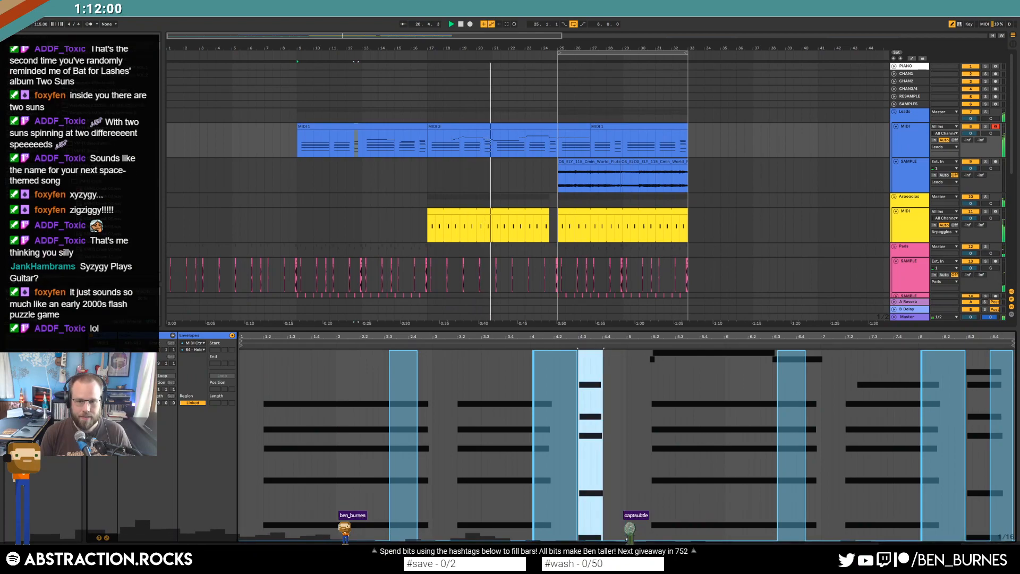
click(200, 462)
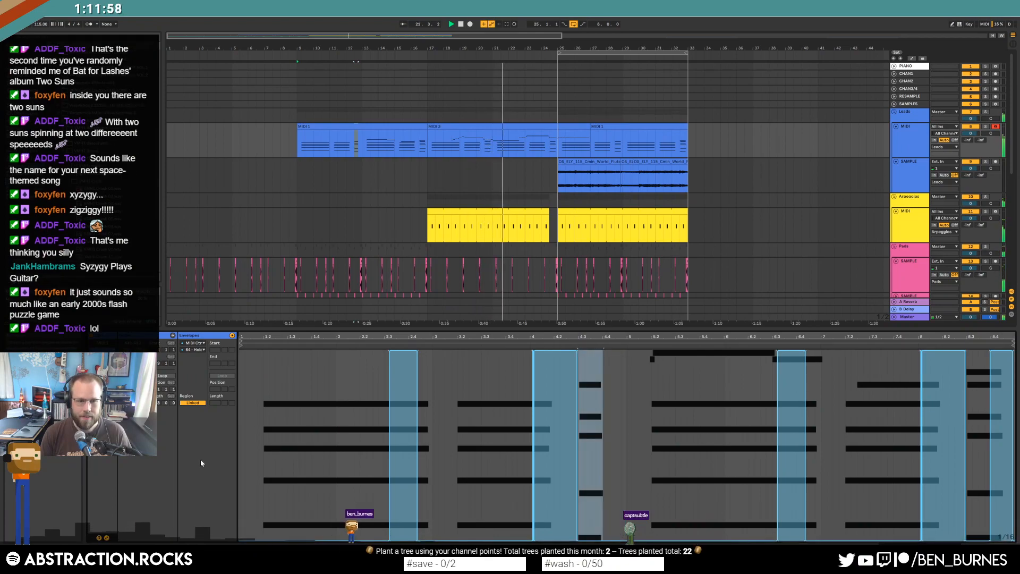
Hide the envelopes and lengthen the notes of the short chord at 4.3 by two grid steps.
click(106, 537)
drag(543, 417, 570, 504)
key(shift+Right)
key(shift+Right)
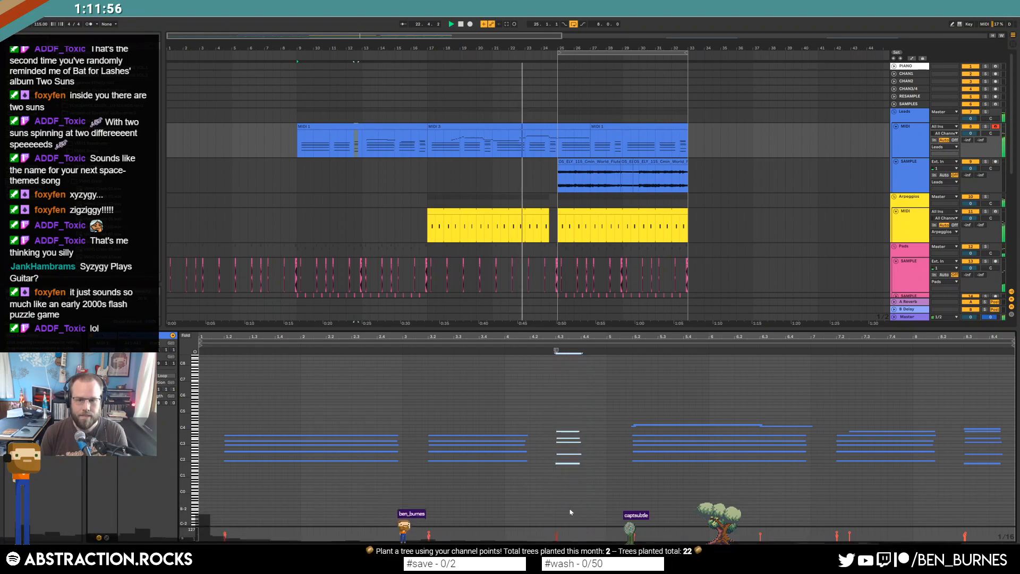
click(586, 401)
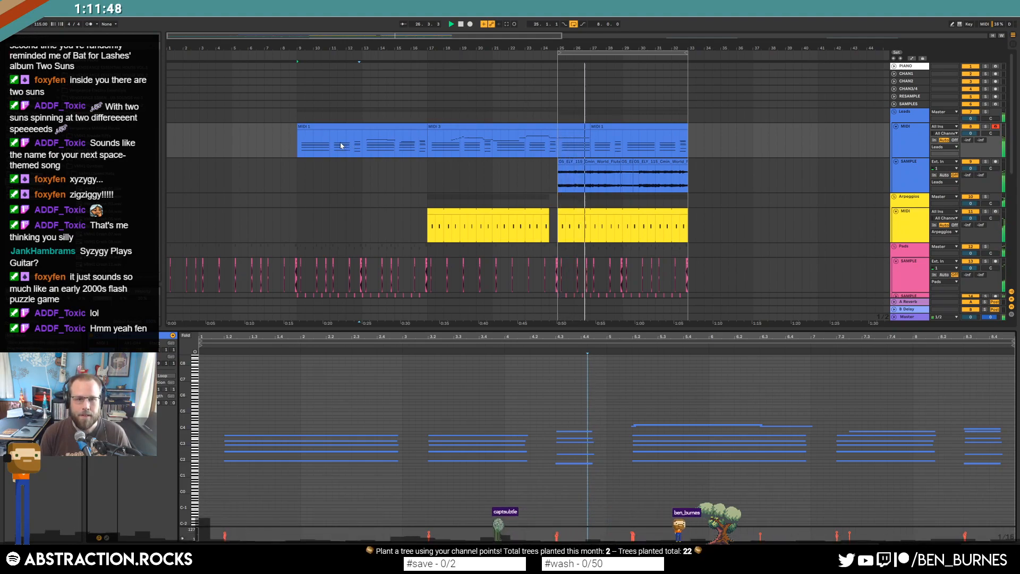
Copy bars 11 to 13 of the lead MIDI track and paste them at bar 27.
drag(336, 145, 361, 148)
key(ctrl+c)
click(592, 155)
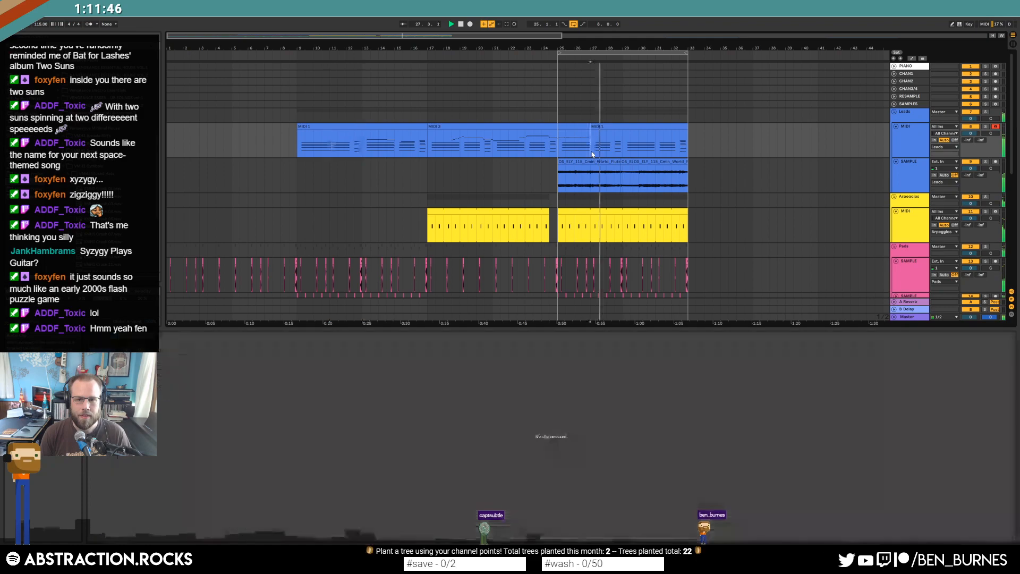
key(ctrl+v)
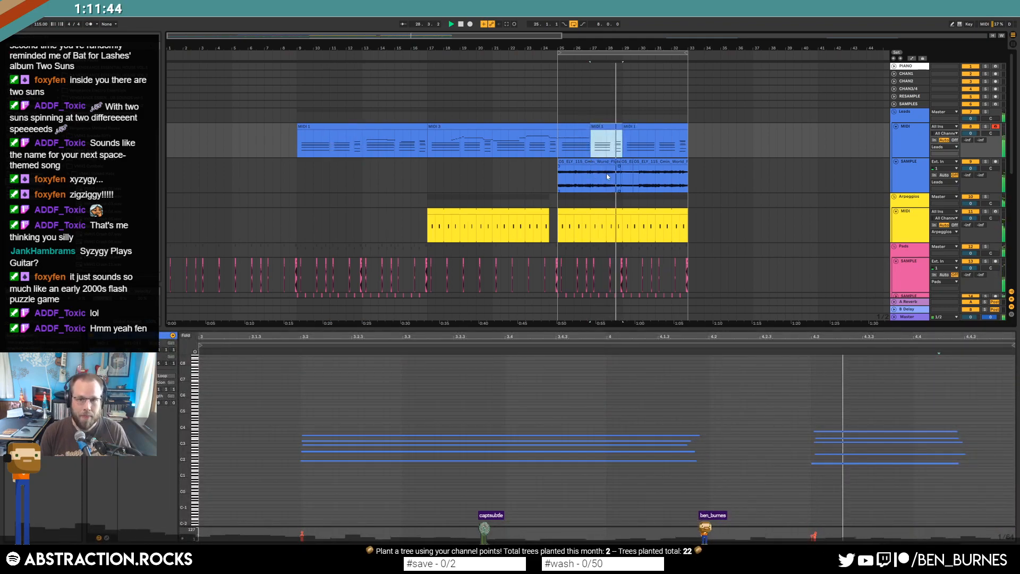
Stop playback and erase the last hold-pedal event under the final chord of the lead clip at bar 29.
click(655, 127)
key(space)
scroll(829, 420, down, 3)
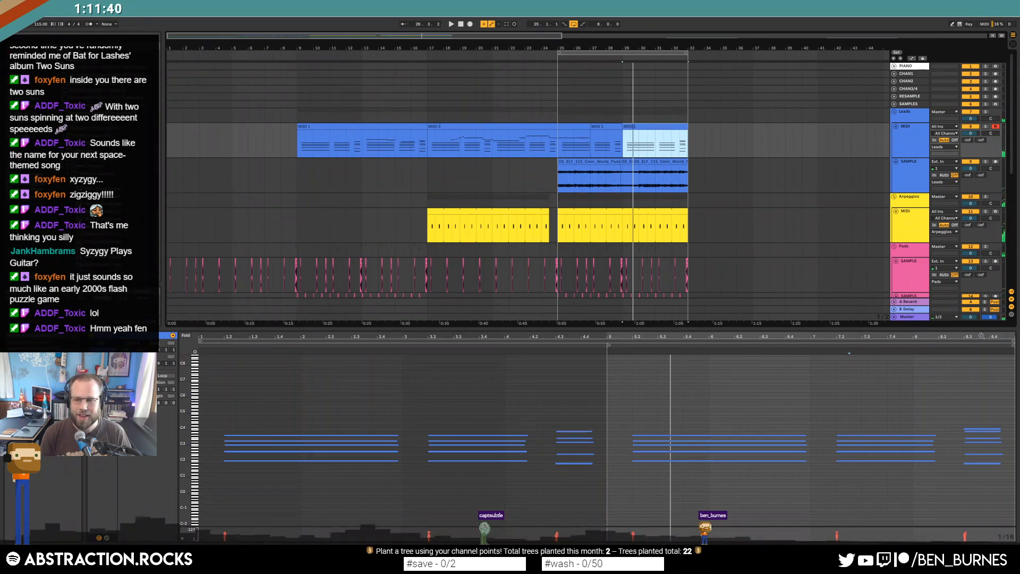
click(106, 538)
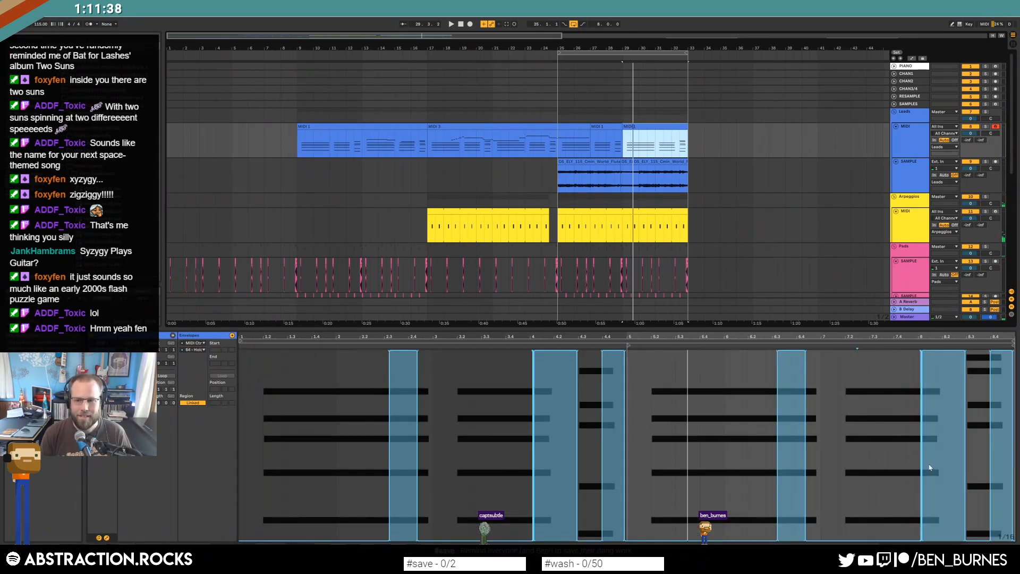
key(b)
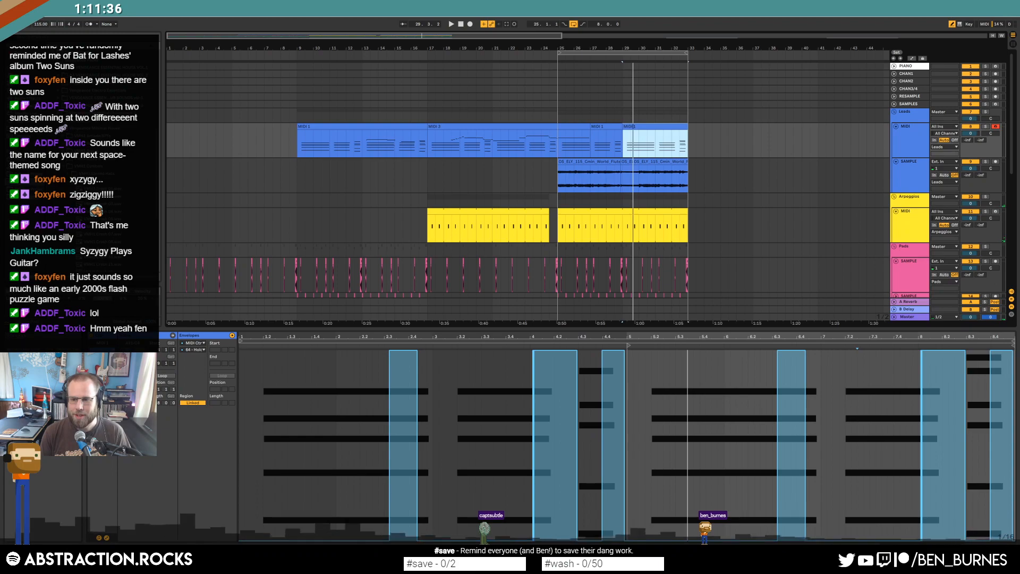
drag(988, 541, 1012, 541)
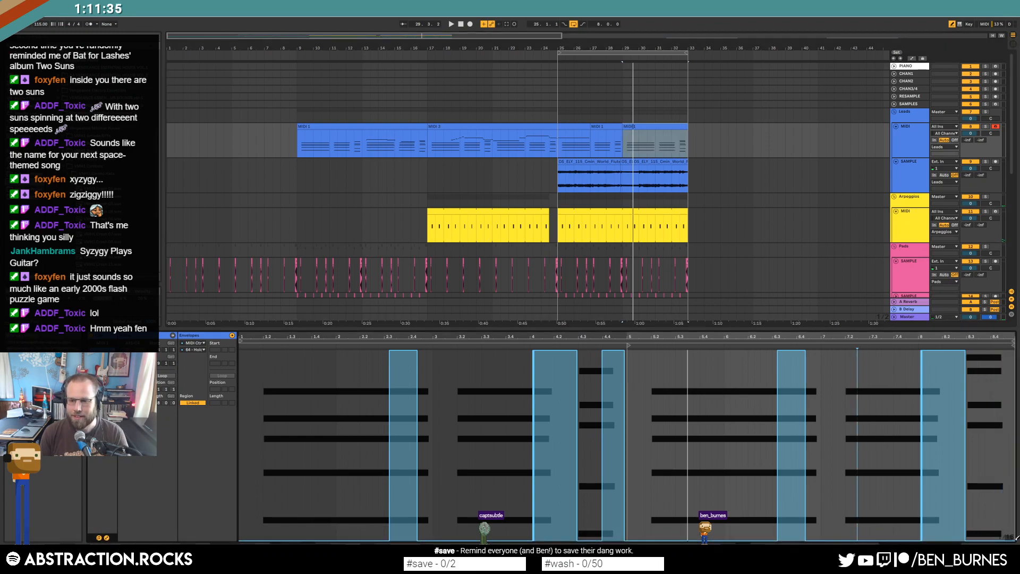
click(106, 538)
key(b)
click(703, 400)
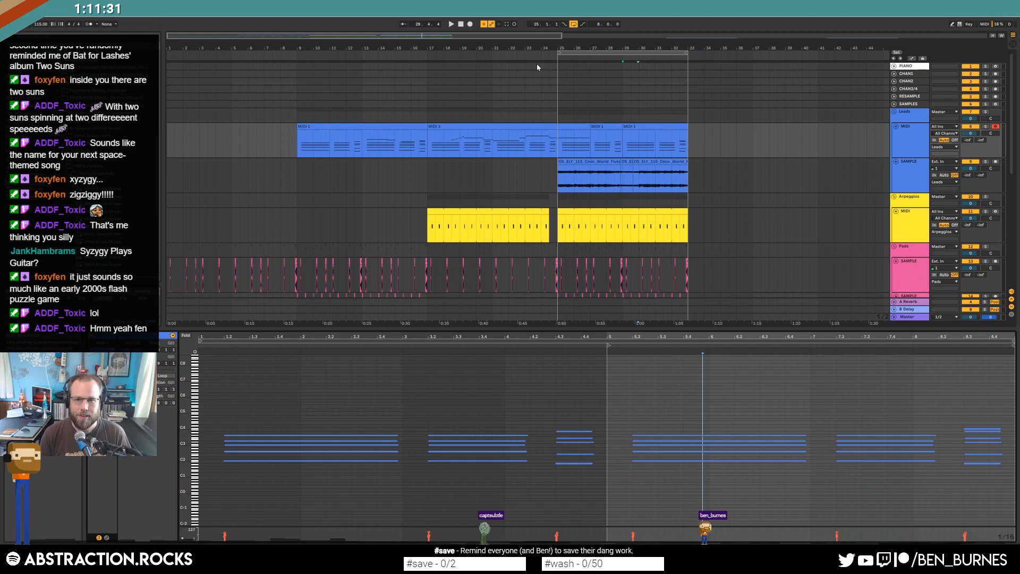
Play the arrangement from about bar 16 and select the lead clip at bar 29.
click(576, 128)
click(583, 152)
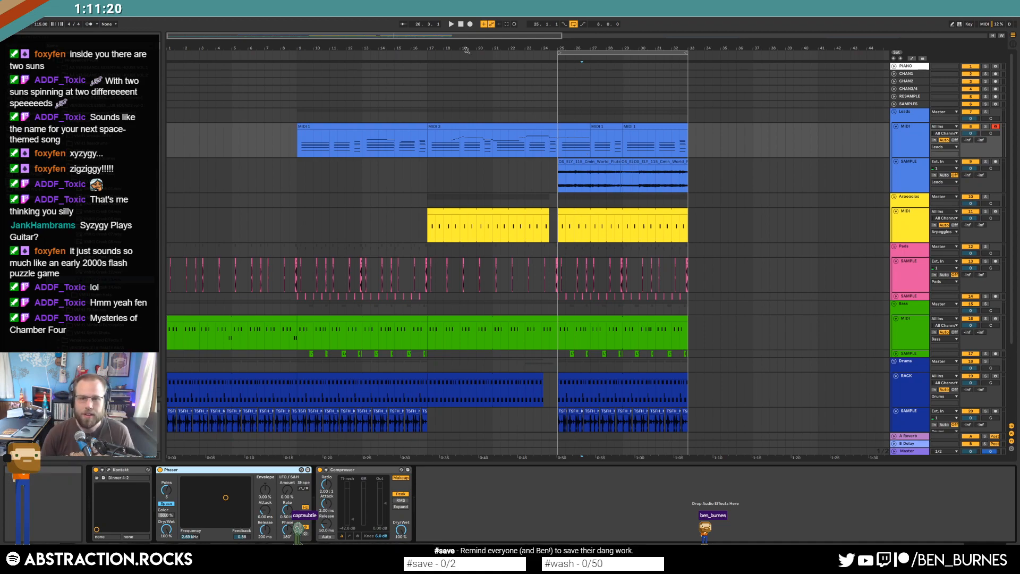
click(410, 54)
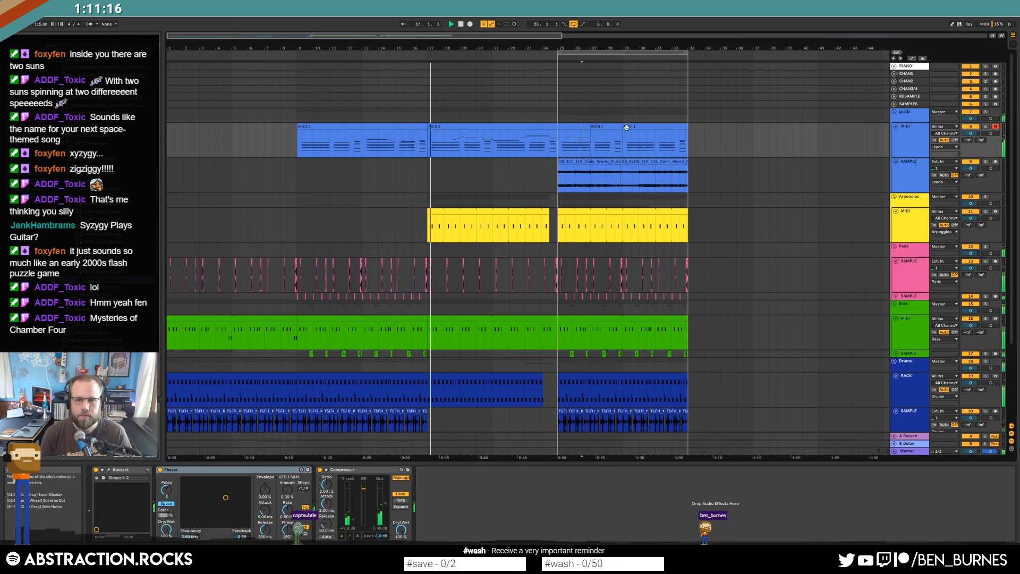
click(647, 126)
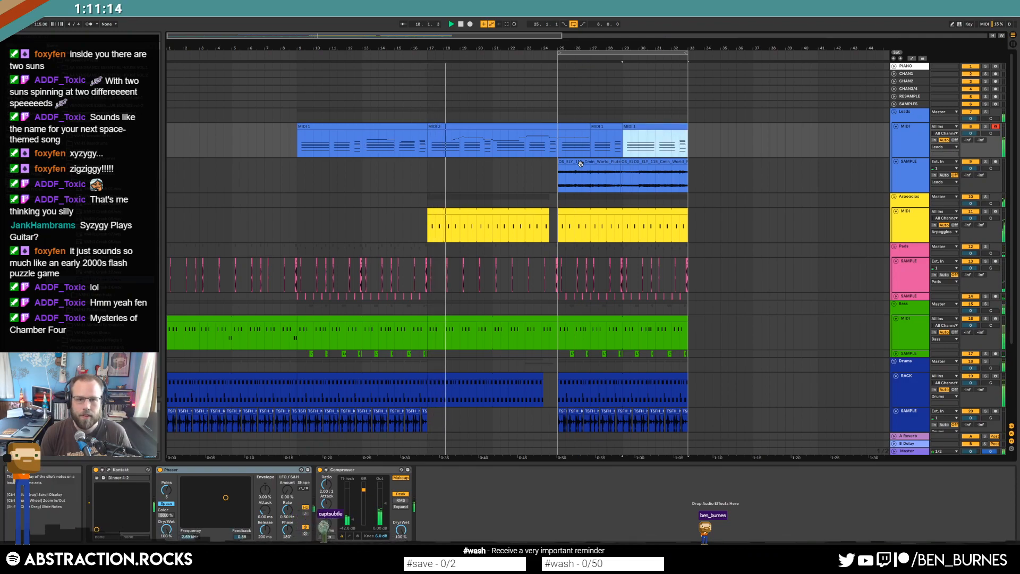
Select the final chord in the bar 9 lead clip and erase the hold-pedal event beneath it.
double_click(393, 127)
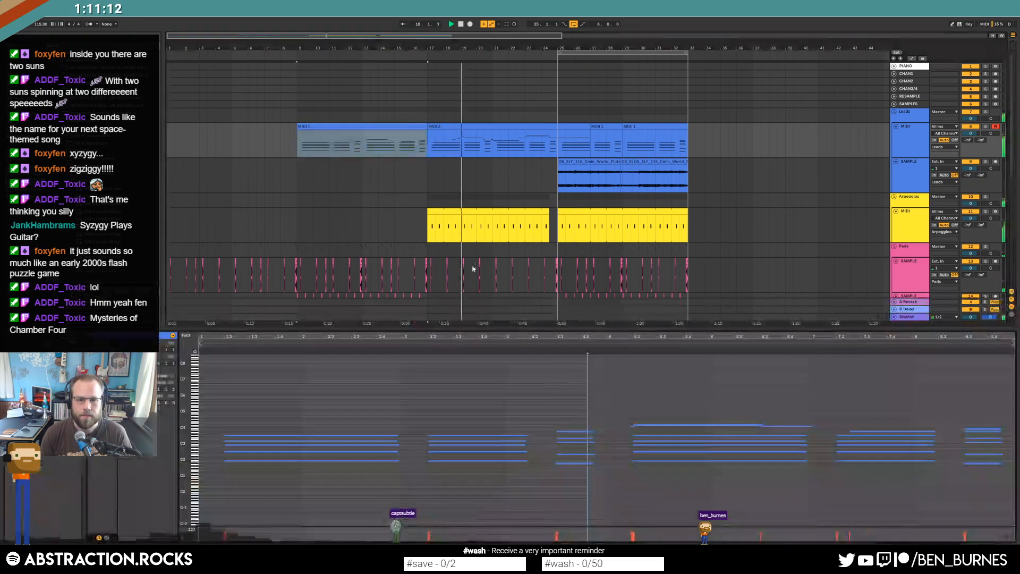
drag(971, 398, 983, 499)
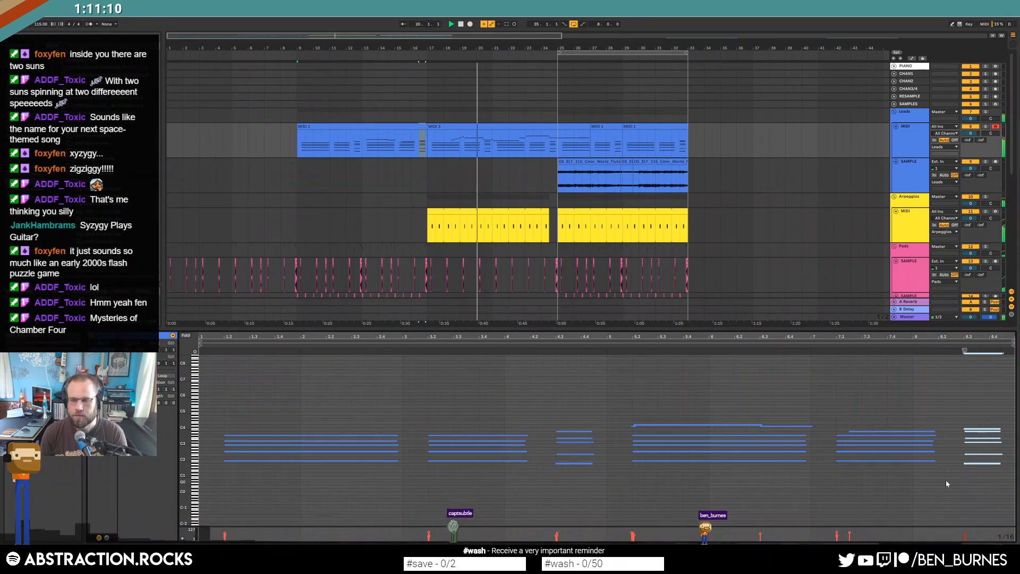
click(107, 538)
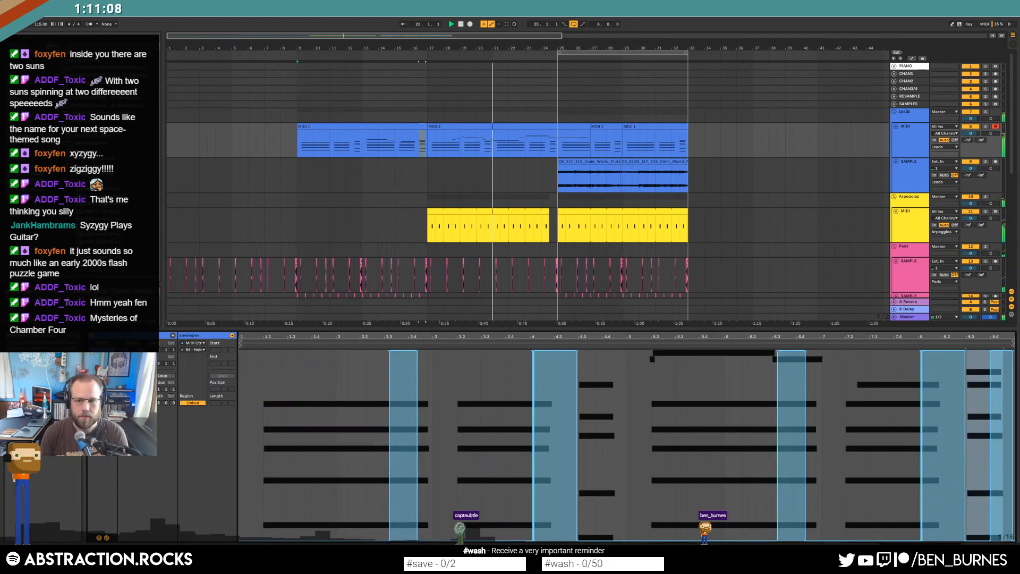
click(984, 532)
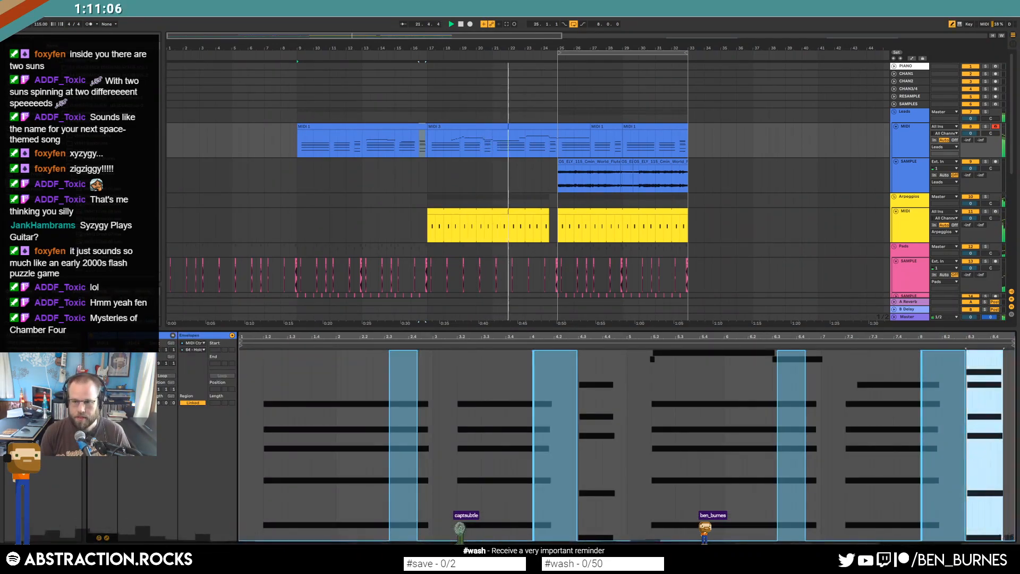
Insert Auto Pan between EQ Eight and Raum on the pad sample track and set its amount to about 57%.
key(shift+Tab)
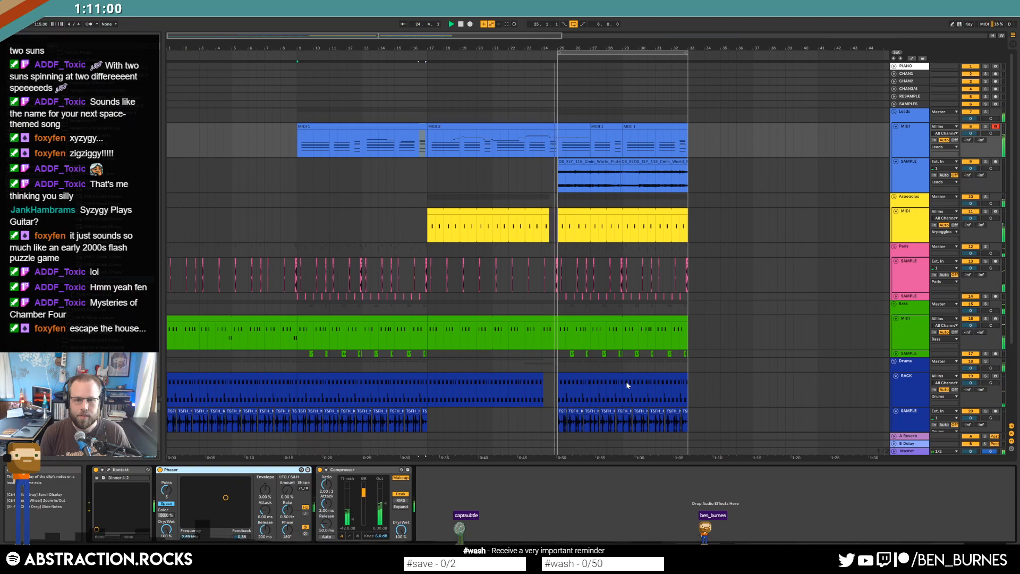
click(557, 263)
click(916, 272)
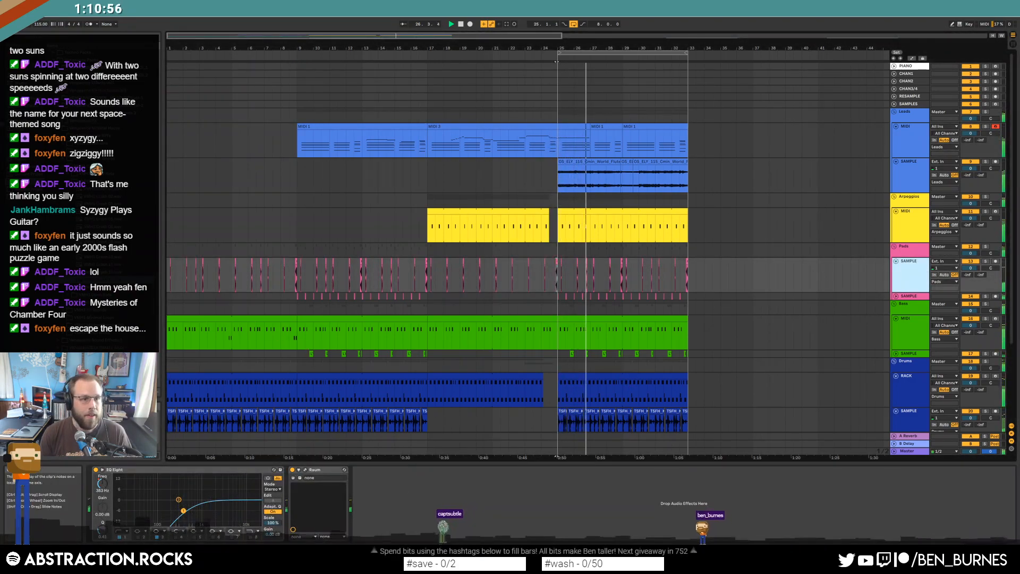
click(21, 89)
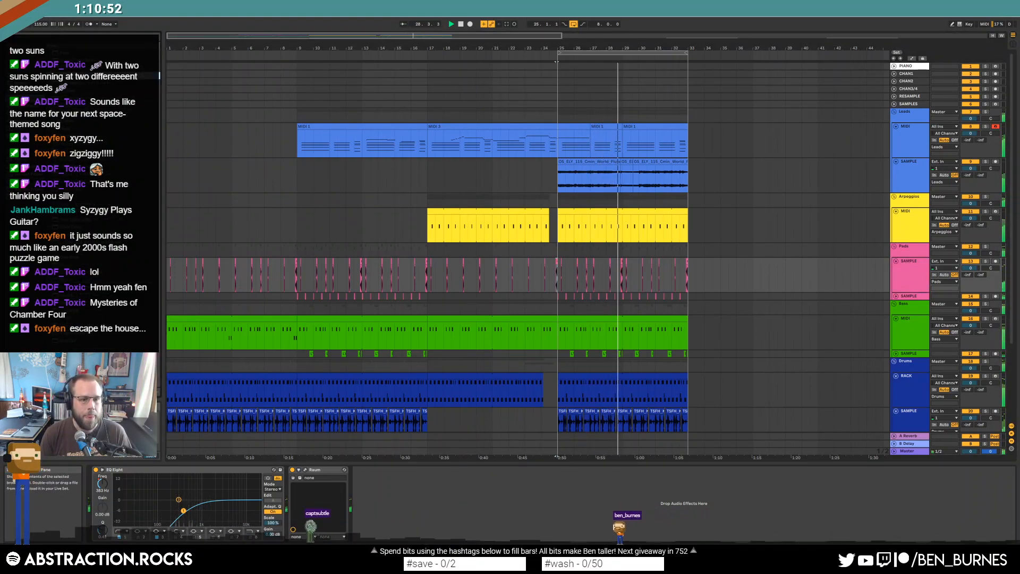
drag(299, 510, 299, 464)
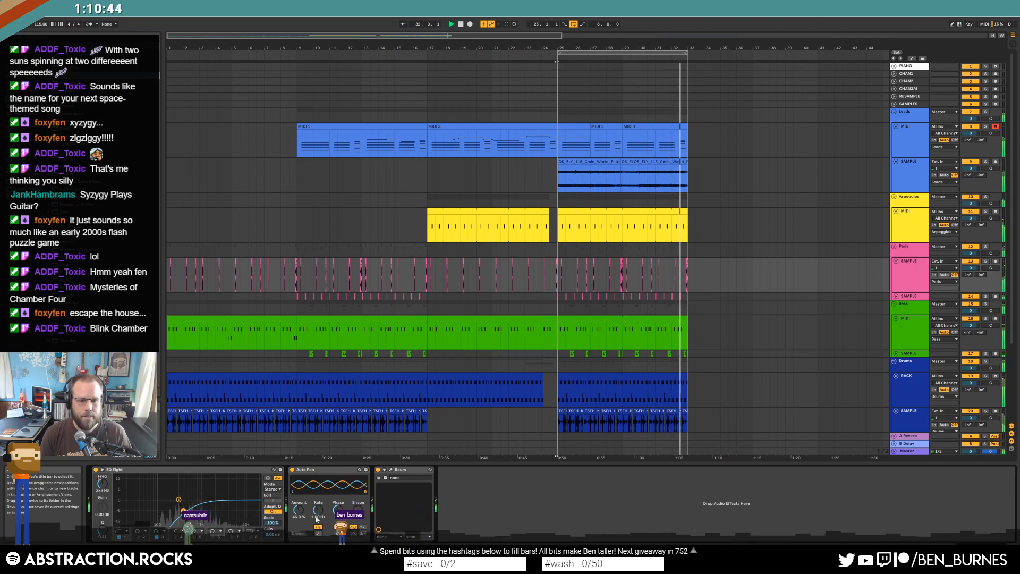
drag(299, 513, 299, 502)
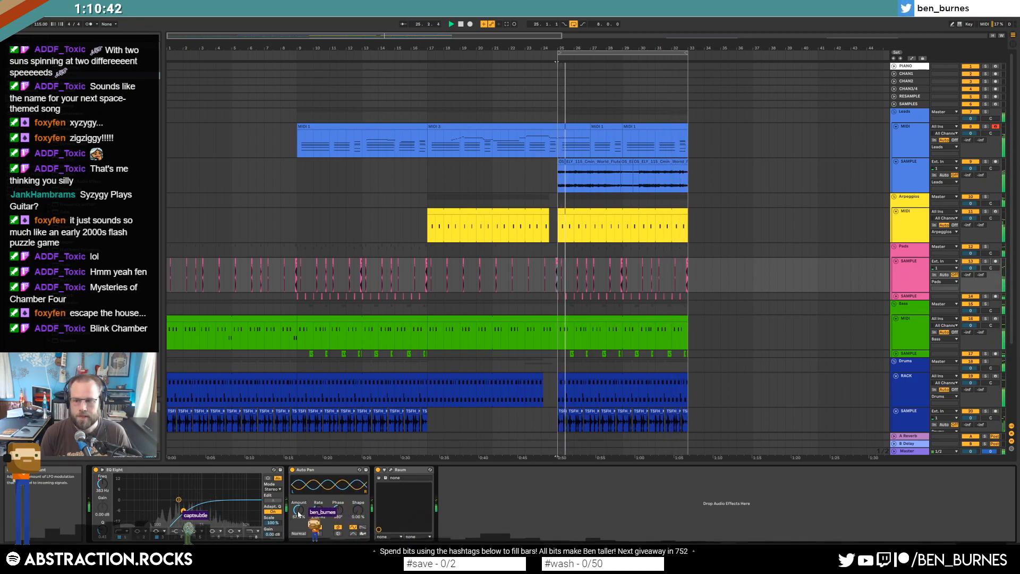
key(space)
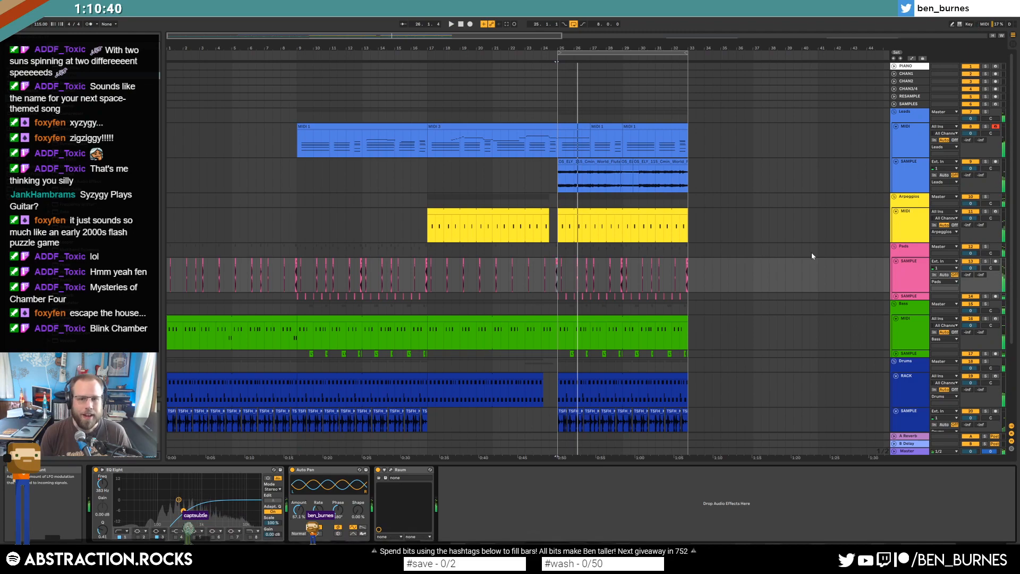
Unfold the lowest ambience sample track and leave its Smooth Texture Chords clip deactivated.
click(428, 175)
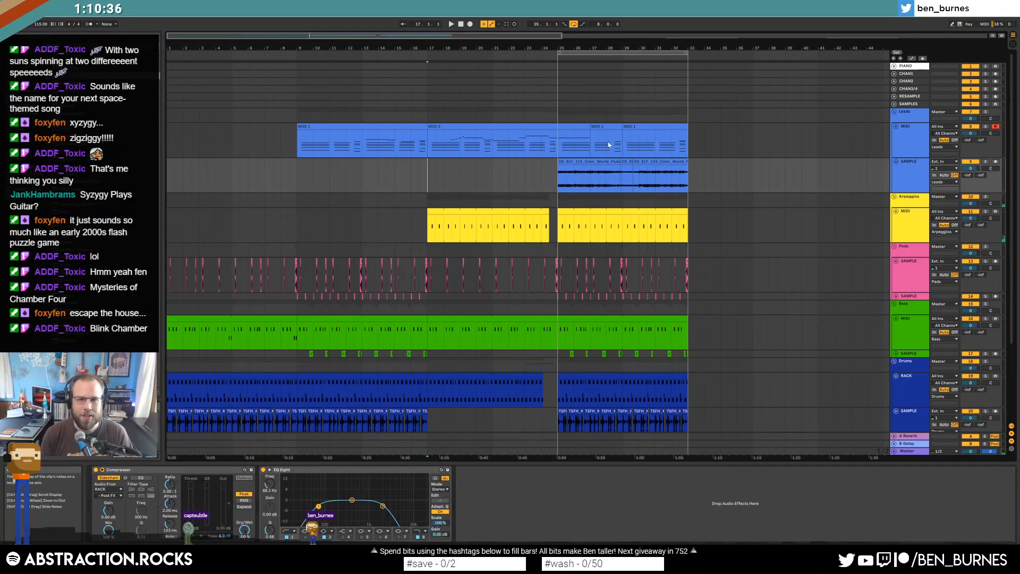
drag(379, 38, 379, 11)
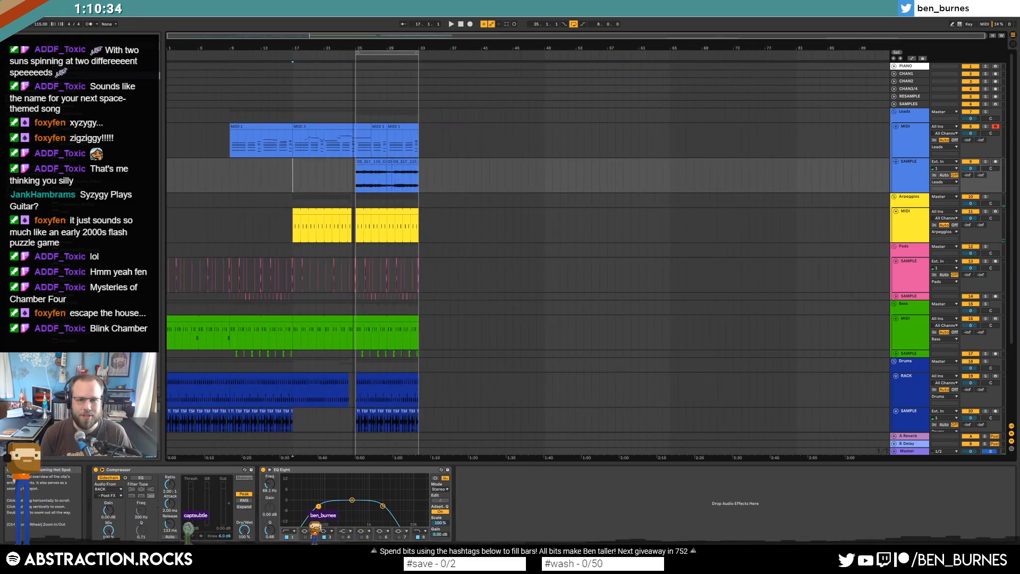
scroll(733, 293, down, 2)
scroll(736, 300, down, 2)
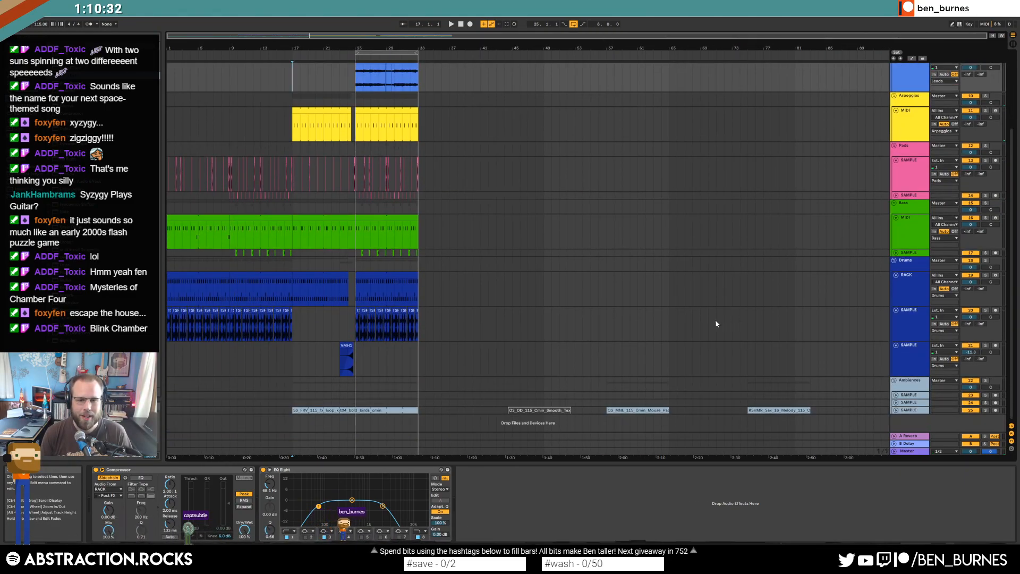
click(908, 410)
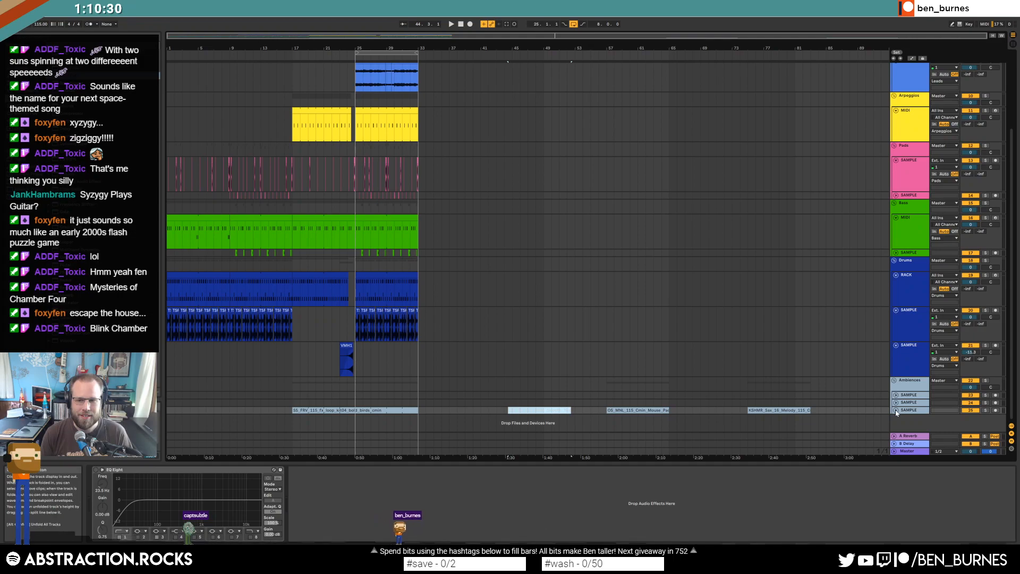
click(896, 411)
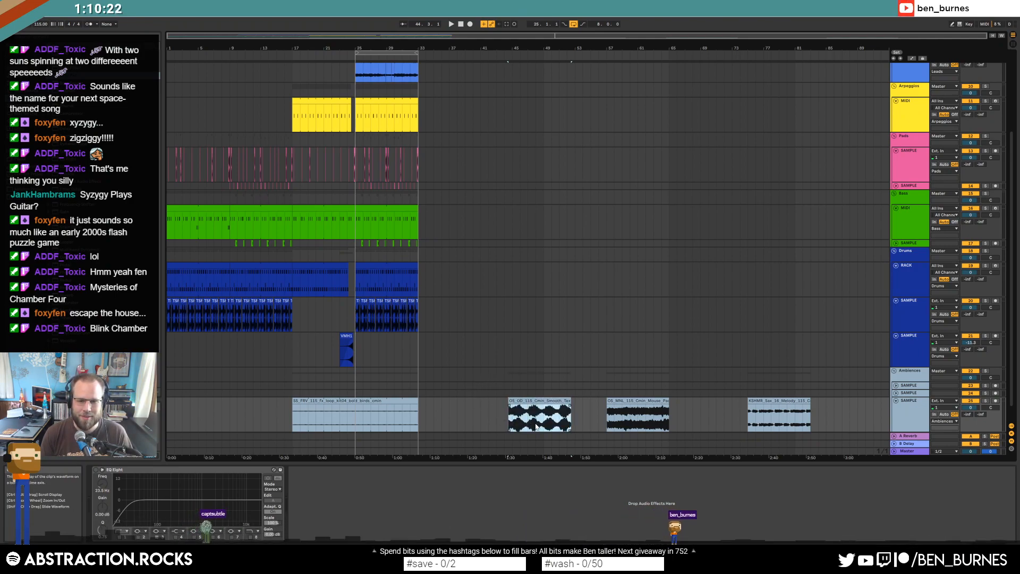
key(Delete)
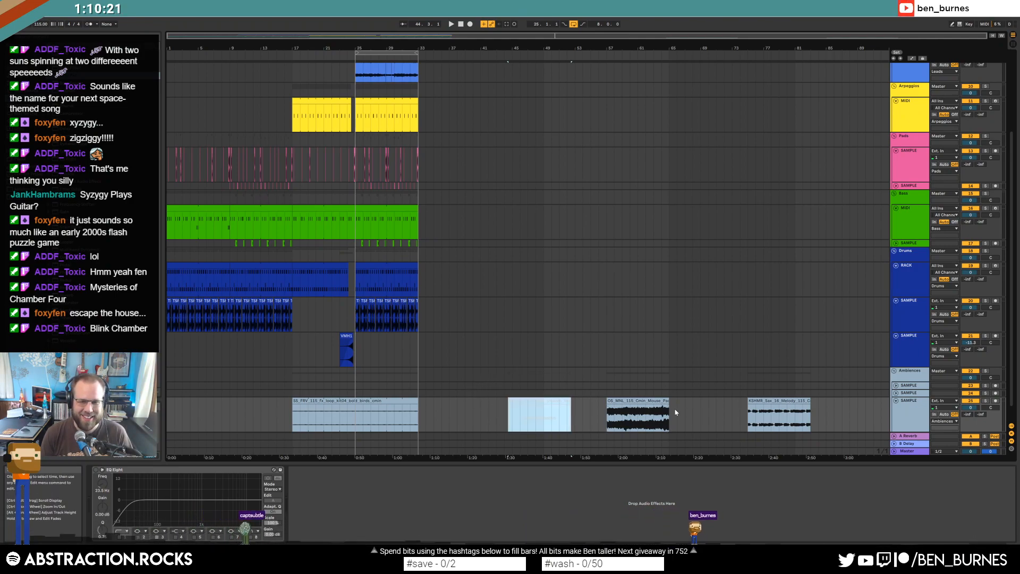
key(ctrl+z)
Audition the Mouse Pad Chords clip from about bar 63 and again from bar 58.
click(630, 410)
click(654, 409)
key(space)
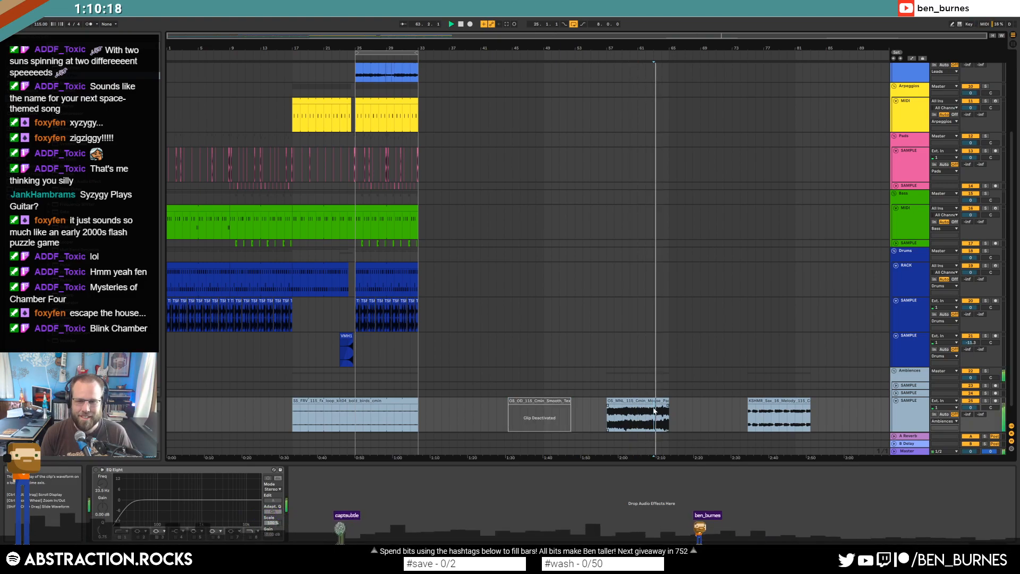
click(652, 401)
key(space)
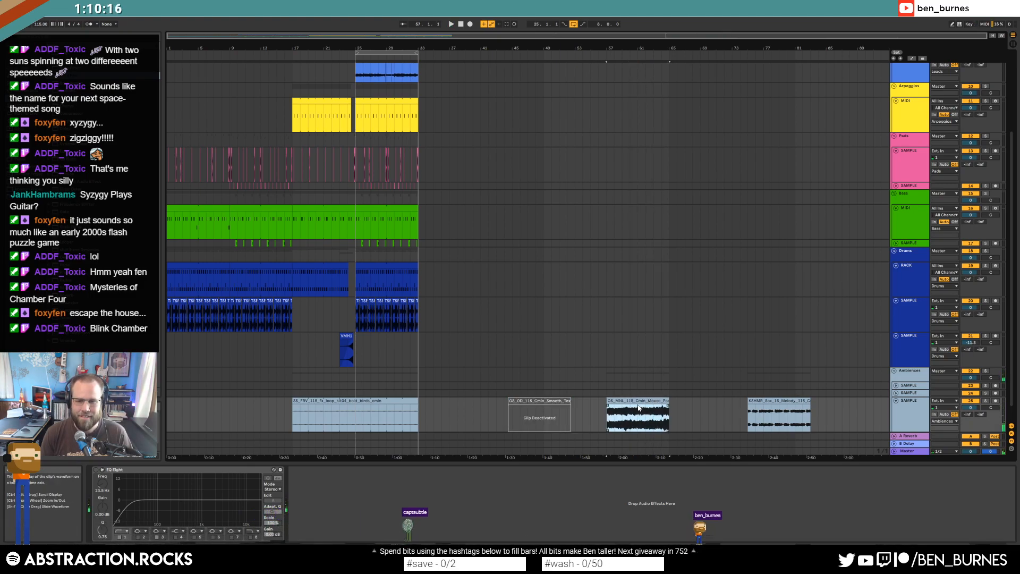
click(613, 416)
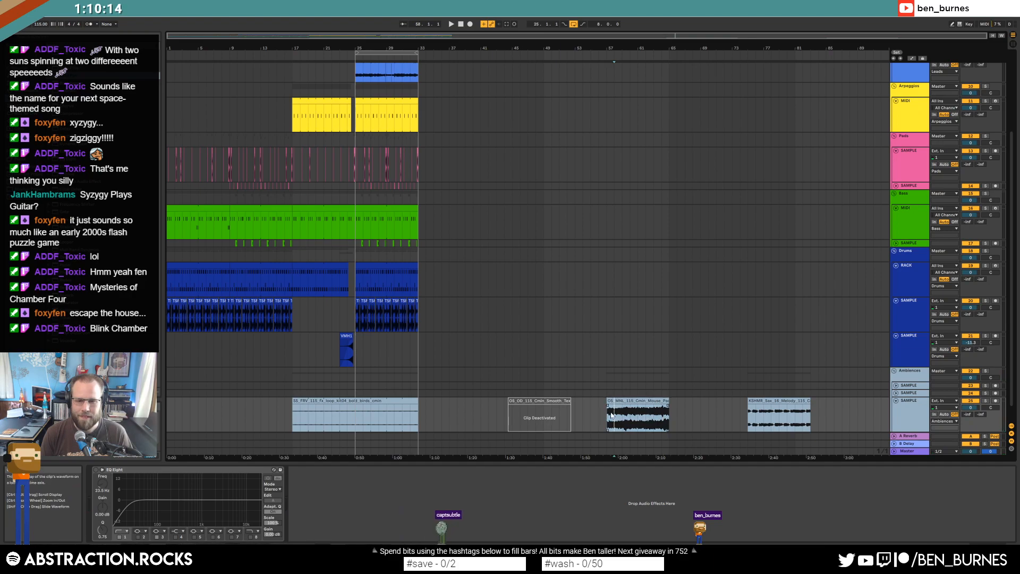
key(space)
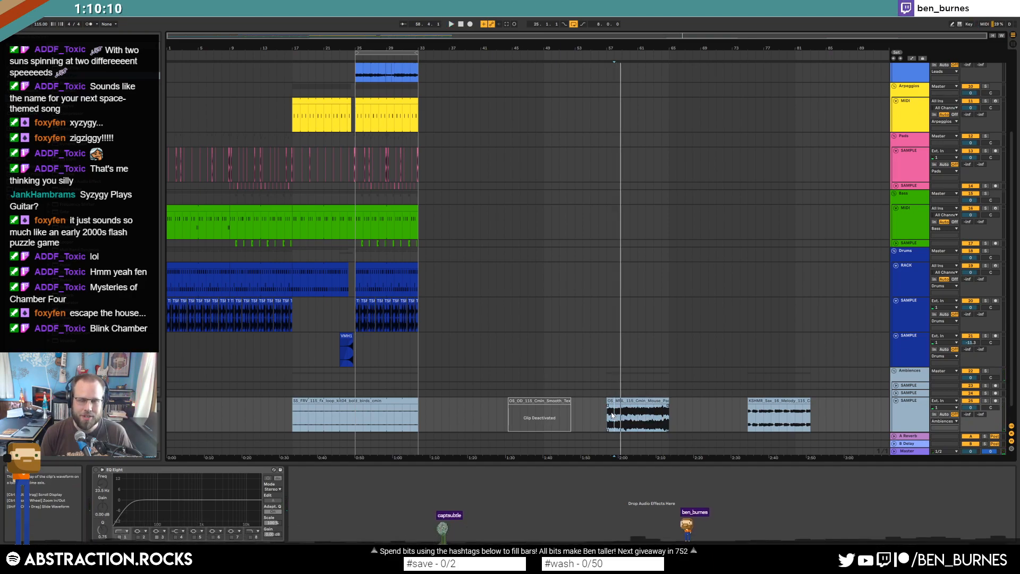
Listen to the Mouse Pad Chords clip from its start at bar 57 and from successive points up to bar 60.
ctrl+scroll(619, 421, up, 5)
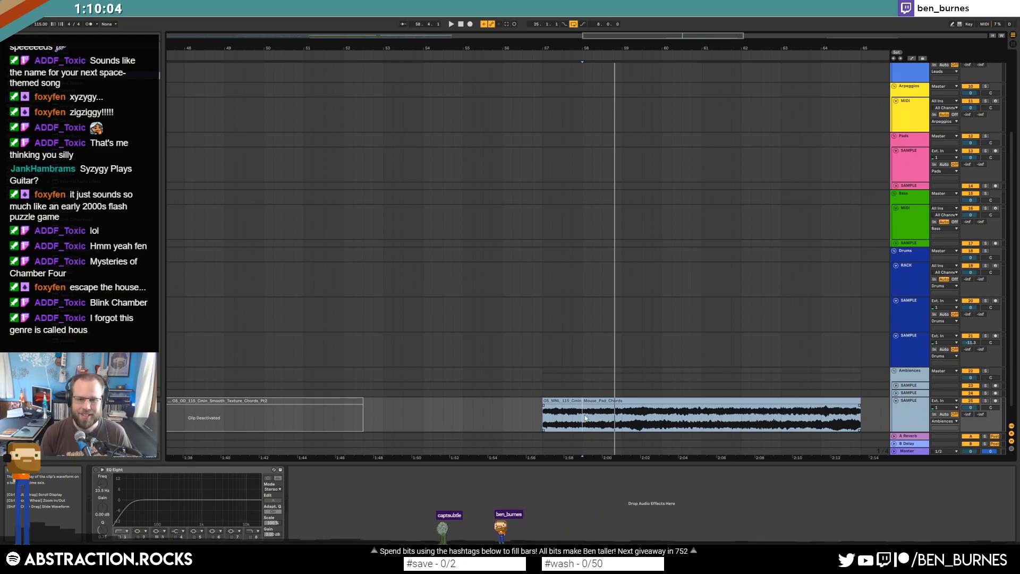
click(544, 418)
key(space)
click(604, 419)
key(space)
key(space)
click(626, 419)
key(space)
key(space)
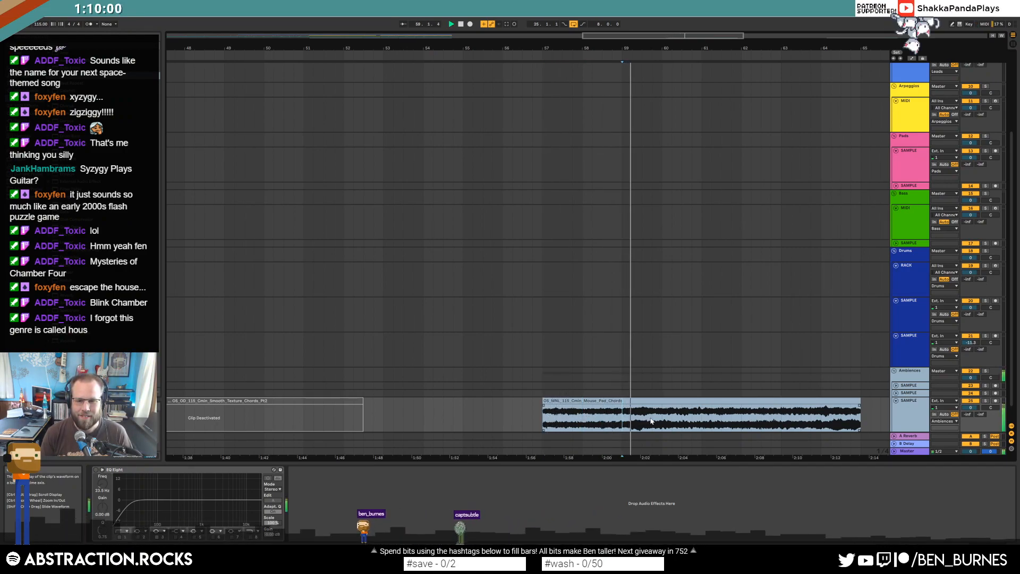
click(661, 420)
key(space)
key(space)
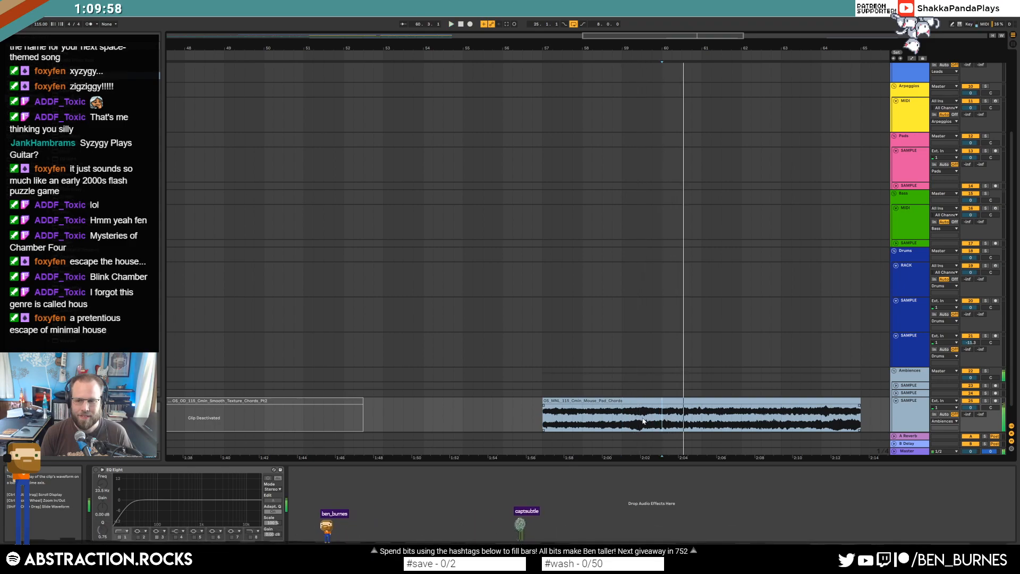
ctrl+scroll(643, 421, down, 5)
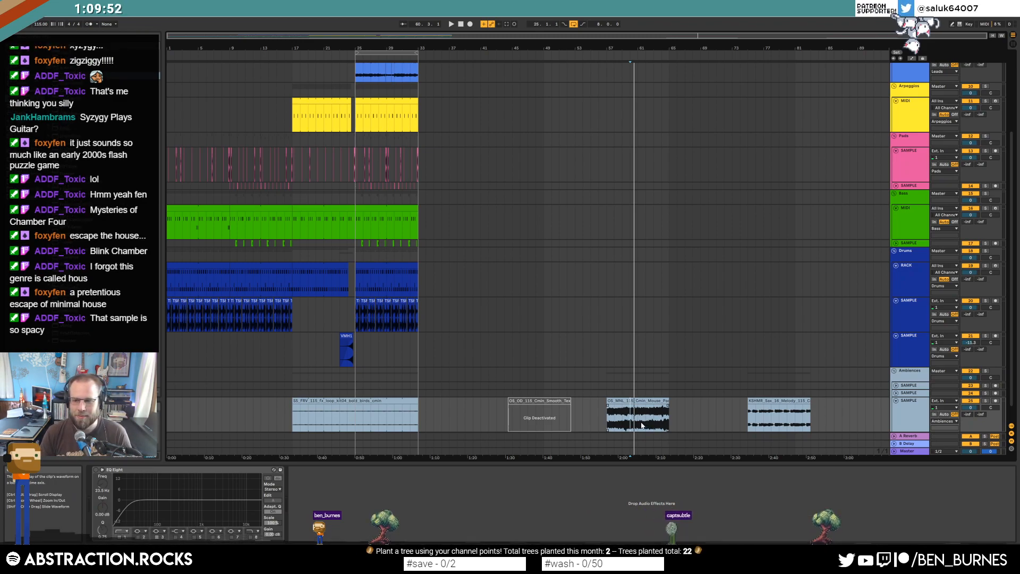
Move the Mouse Pad Chords clip to bar 65 on the ambience track.
click(636, 419)
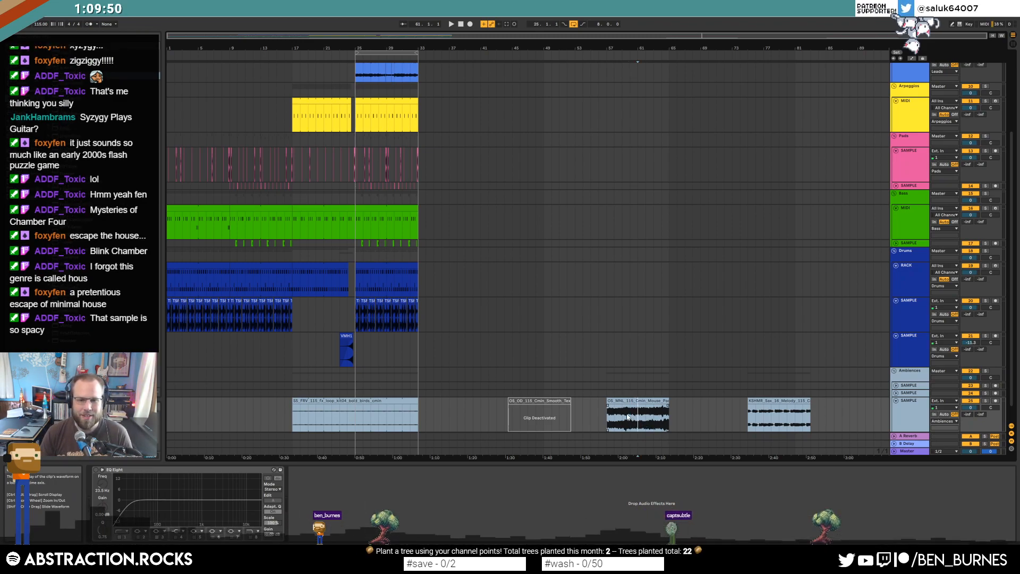
click(644, 400)
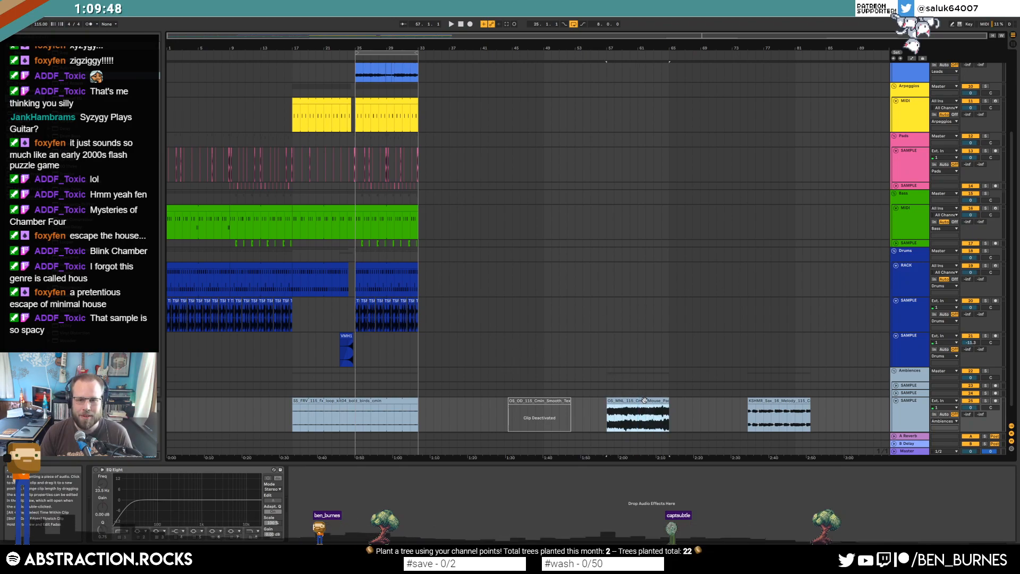
drag(636, 402, 699, 402)
Insert an audio track below the lead sample track and move the KSHMR sax melody clip onto it at bar 25.
click(778, 401)
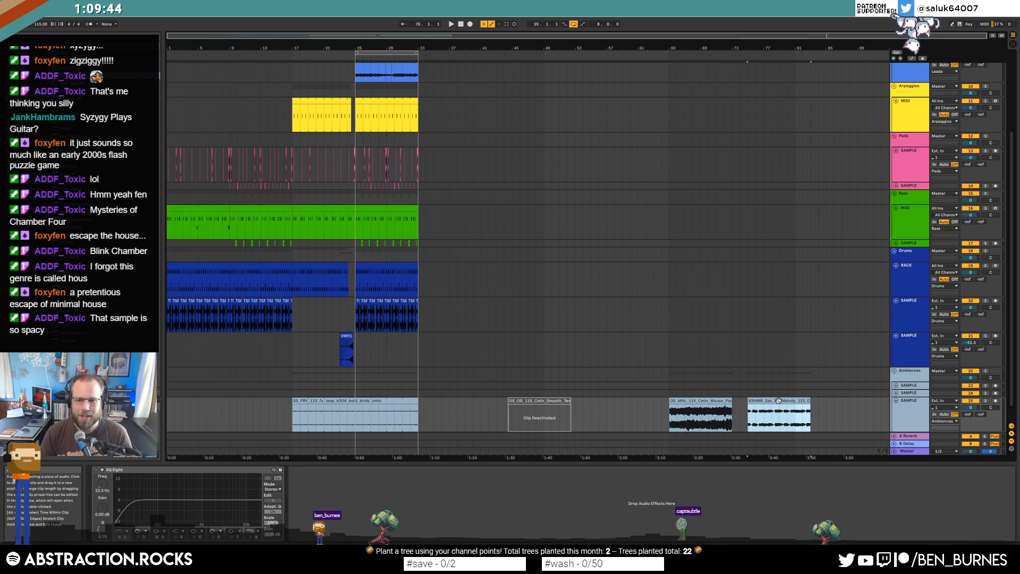
click(916, 72)
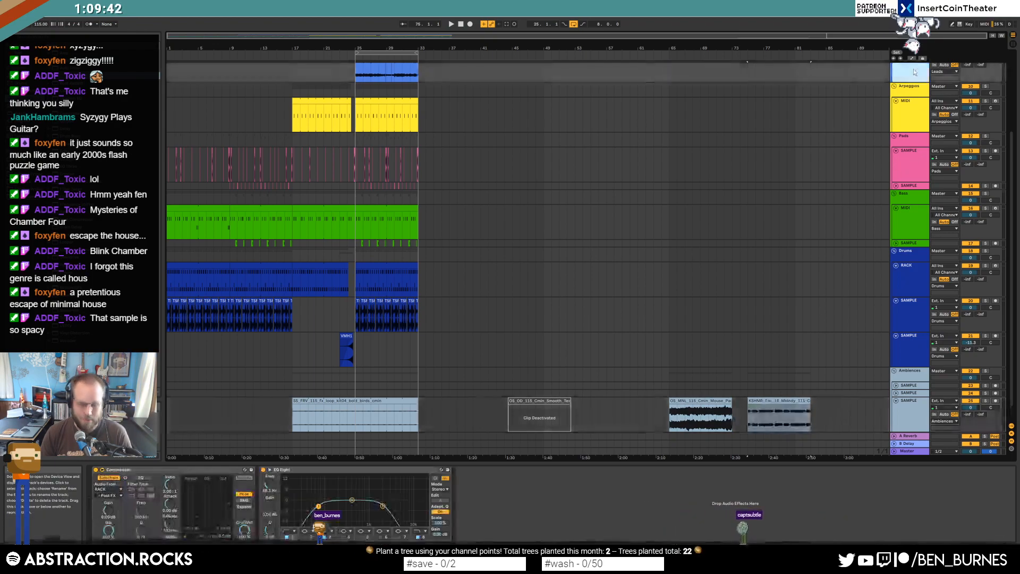
key(ctrl+t)
drag(768, 408, 372, 89)
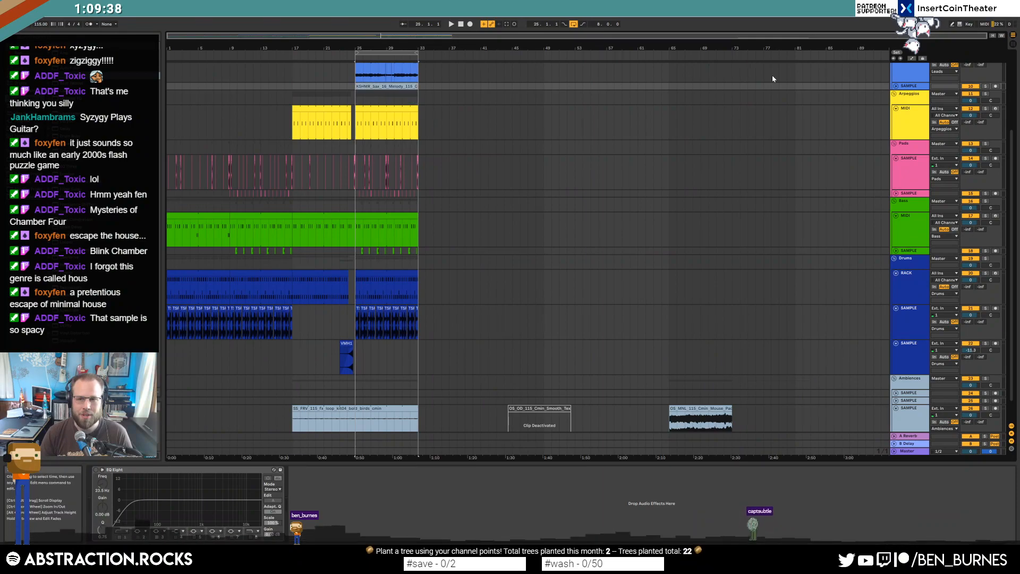
Play from bar 25 with the original lead sample track muted, and assign the new sax track's color to its clip.
scroll(369, 110, up, 3)
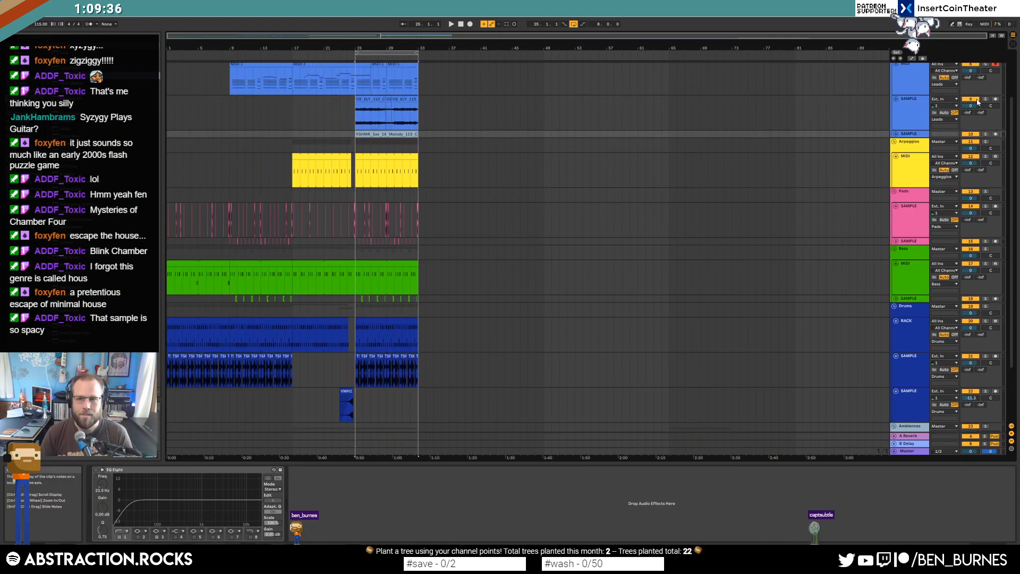
key(space)
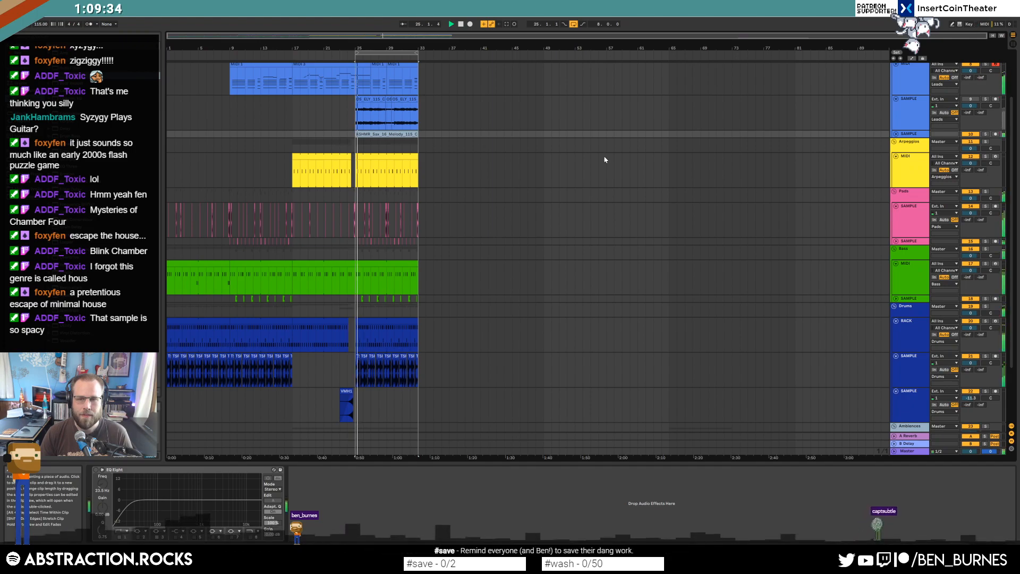
click(896, 134)
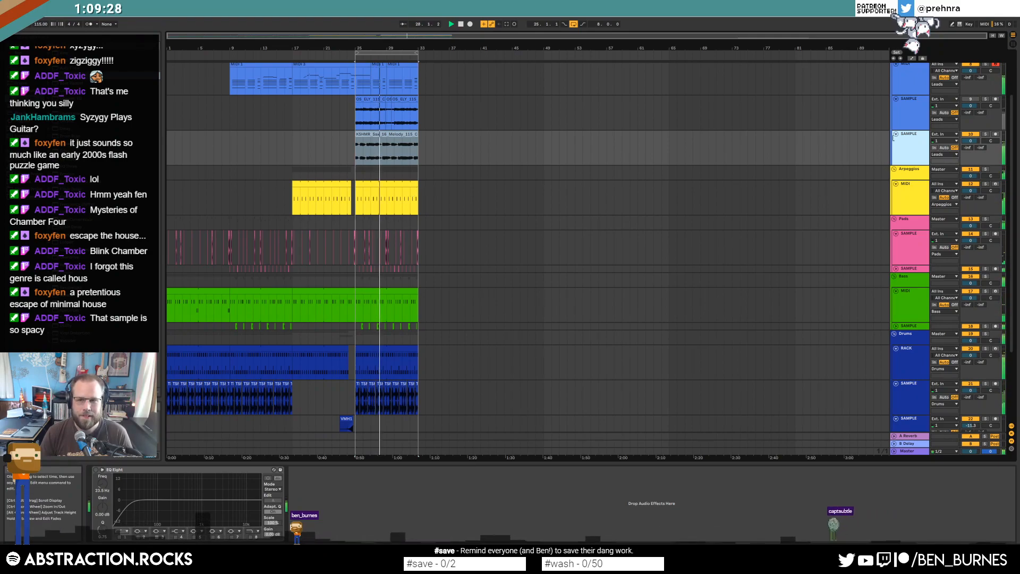
right_click(910, 145)
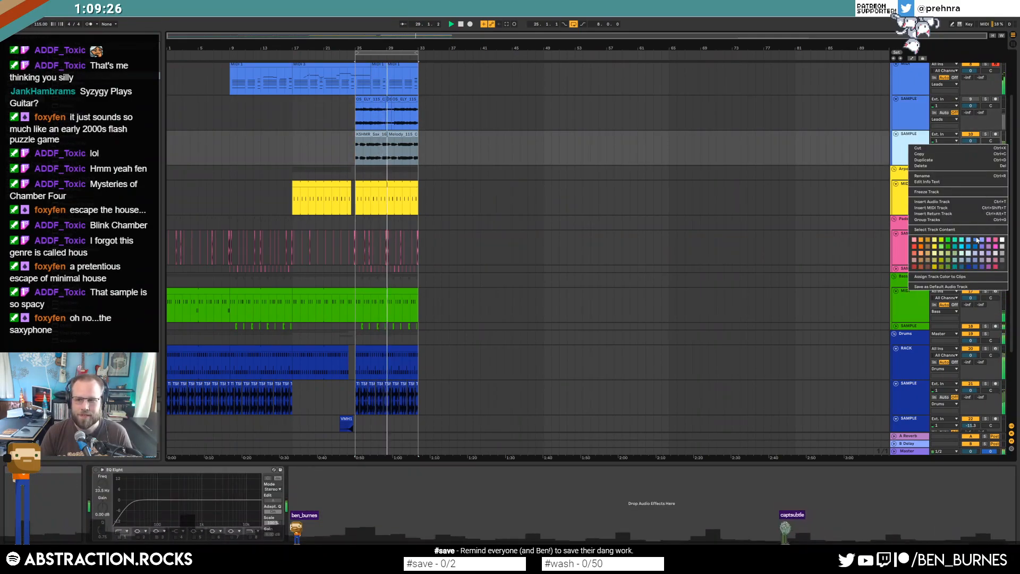
click(934, 277)
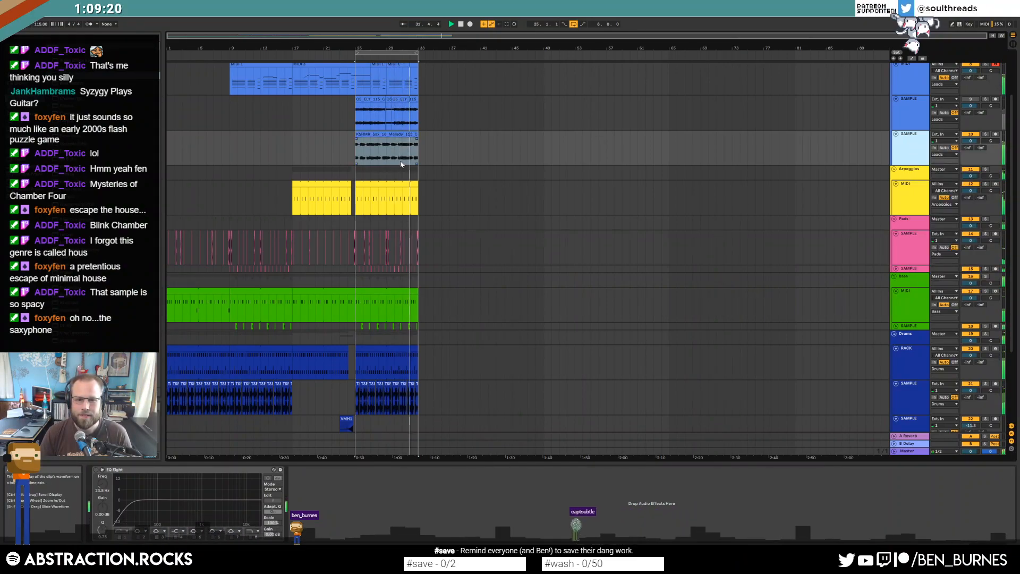
Stop playback and move the sax melody clip to bar 65, in line with the Mouse Pad Chords clip.
click(416, 135)
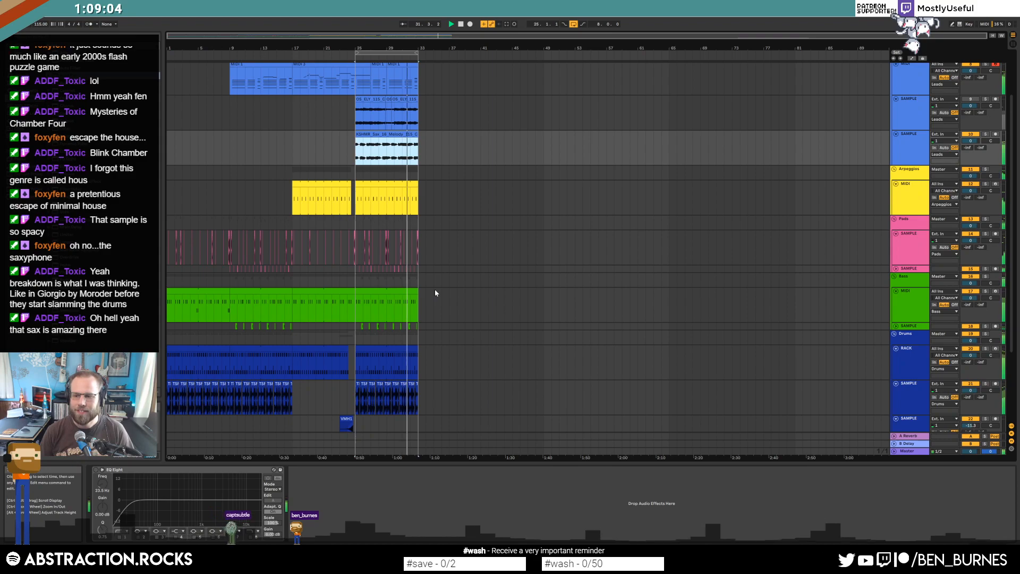
scroll(384, 135, down, 5)
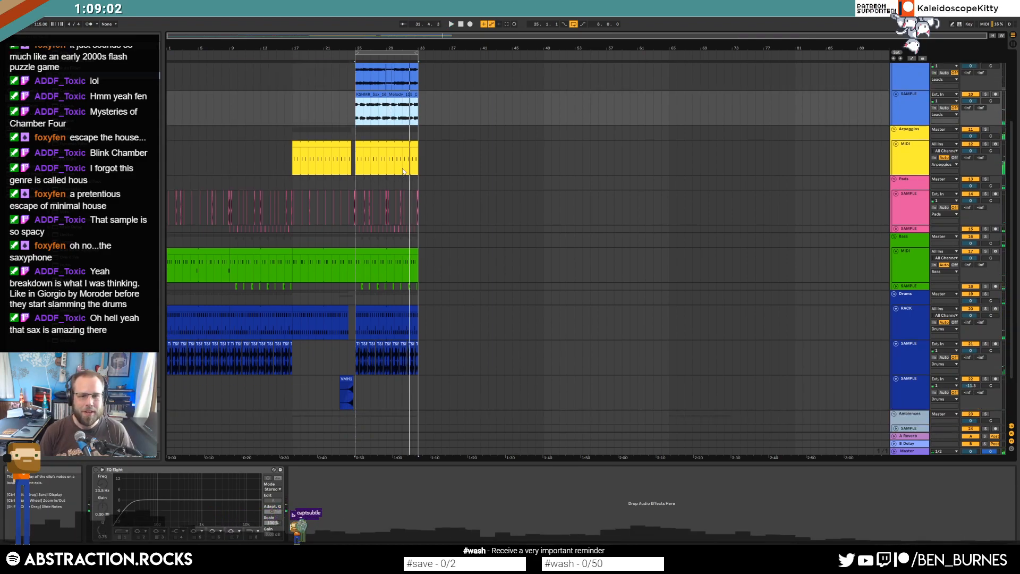
scroll(374, 77, up, 2)
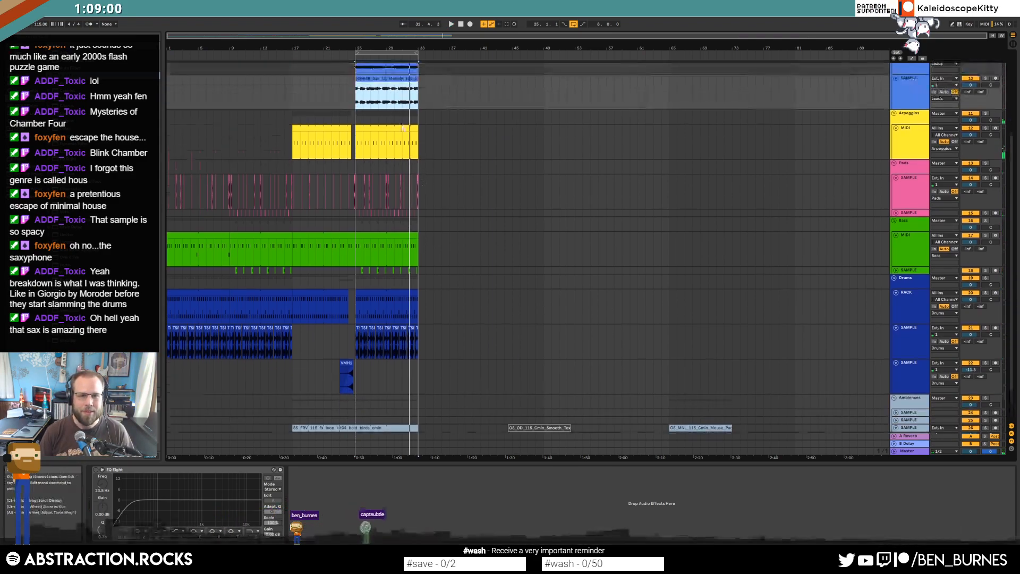
drag(395, 84, 687, 101)
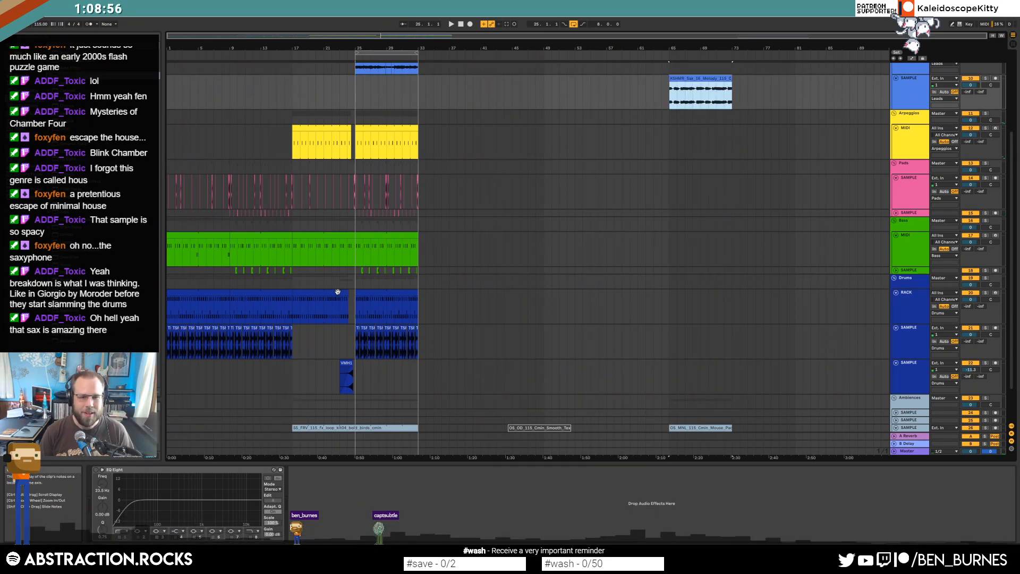
Copy the drum rack clip at bar 25 and paste it at bar 65.
click(284, 294)
click(362, 294)
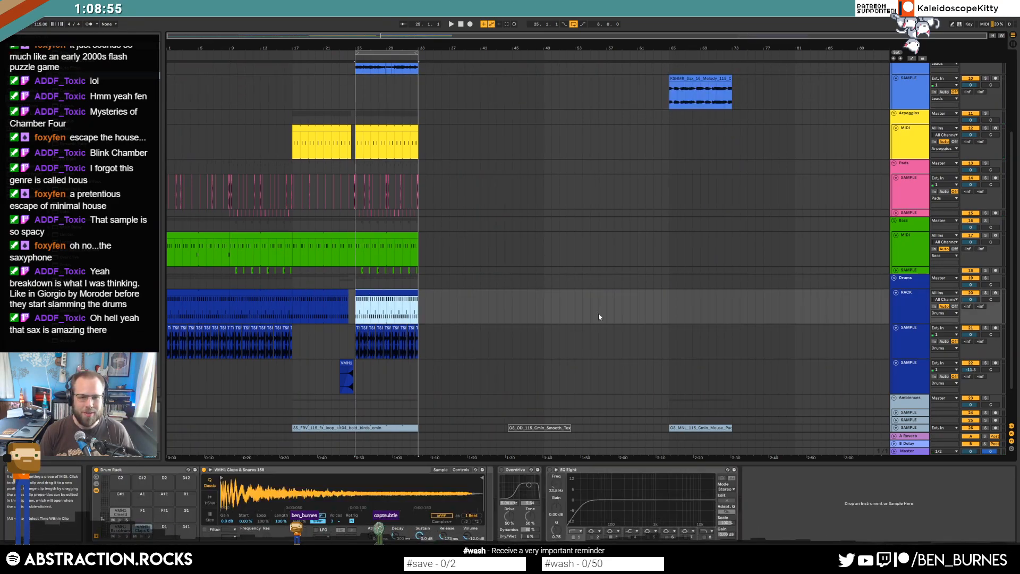
click(669, 306)
key(ctrl+v)
Copy the bass MIDI section at bar 25, paste it at bar 65 and play from there.
click(377, 239)
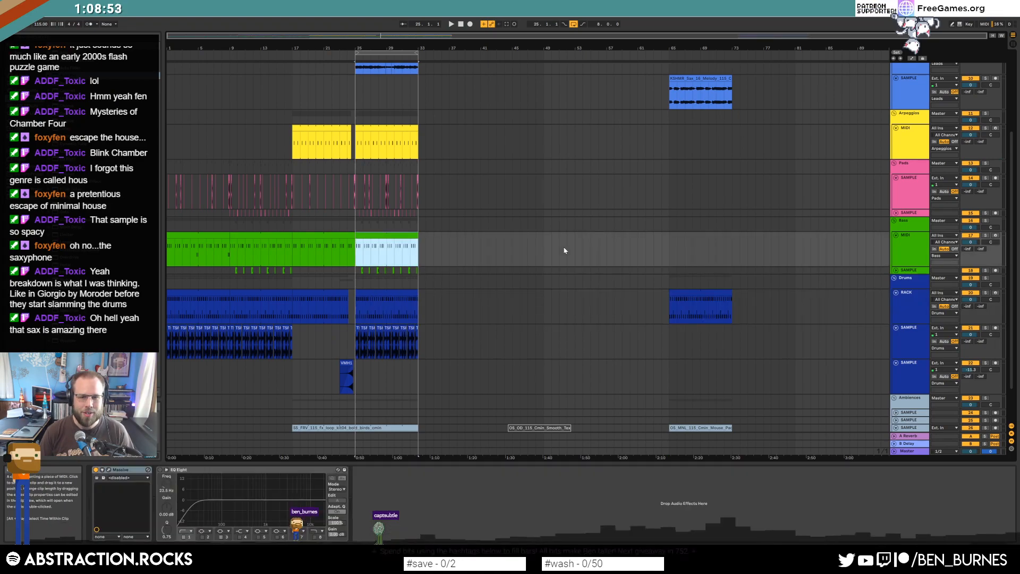
key(ctrl+c)
click(667, 247)
key(ctrl+v)
key(space)
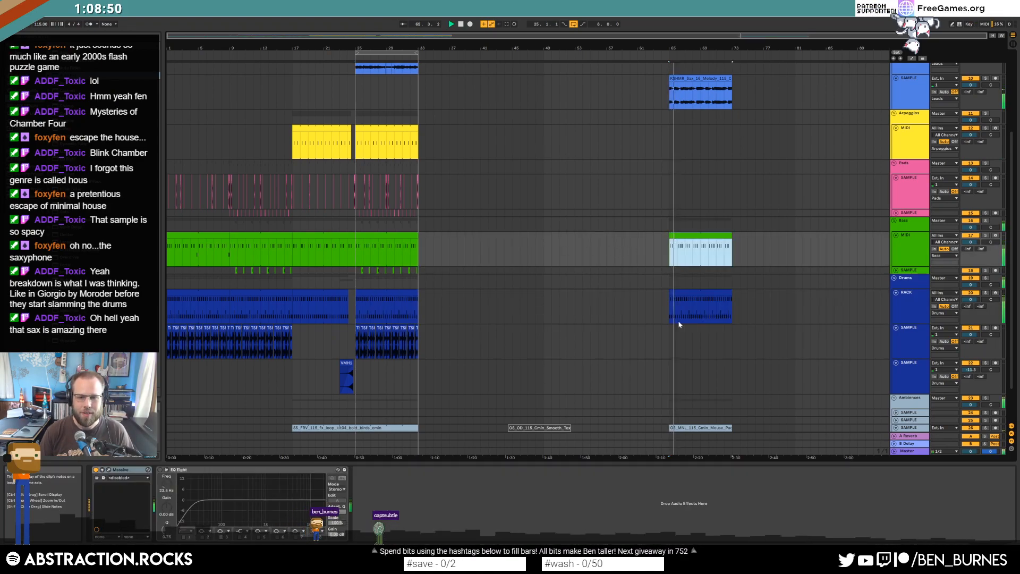
Enable EQ Eight on the Mouse Pad Chords track, shape a midrange dip and a high cut, and loop bars 65 to 73.
scroll(678, 340, down, 1)
click(896, 416)
click(691, 388)
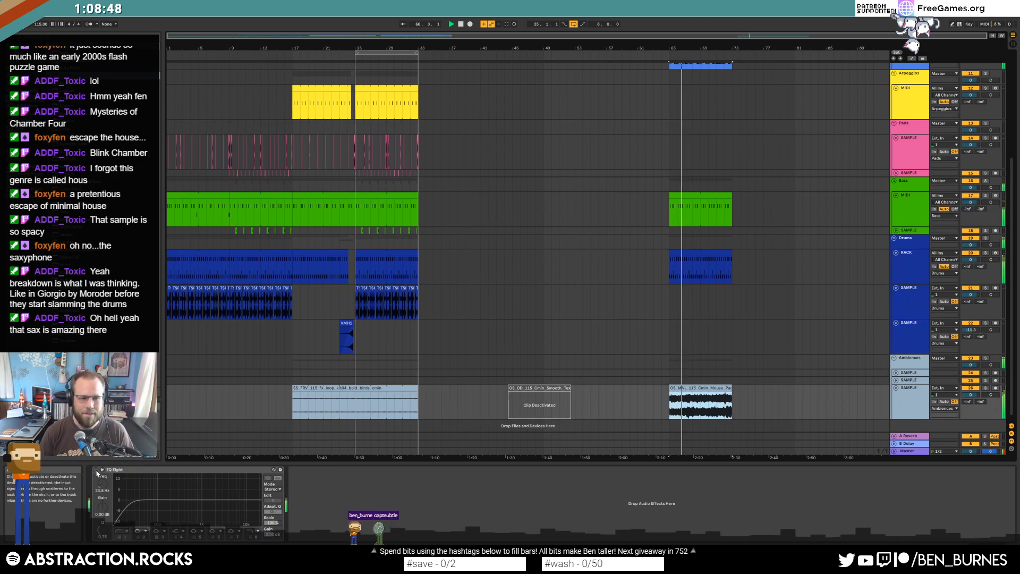
click(96, 470)
click(250, 537)
drag(248, 504, 215, 502)
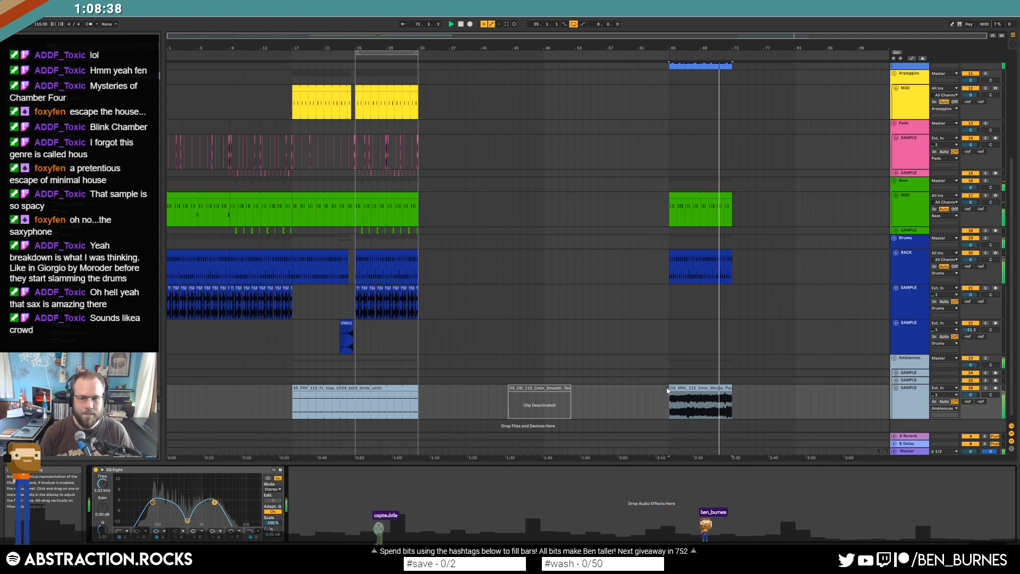
key(ctrl+l)
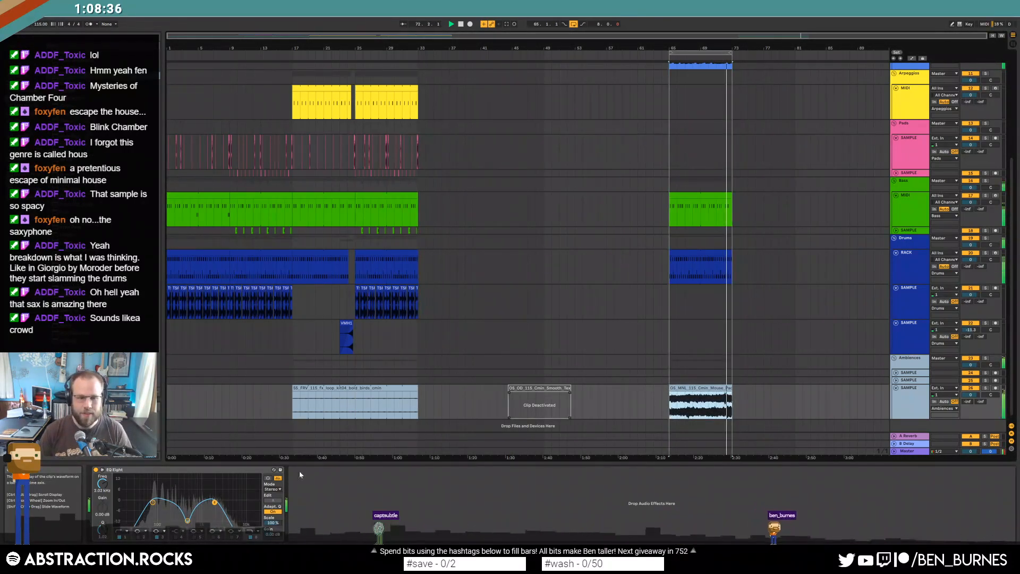
Reshape the pad chords' EQ Eight curve by shifting its outer bands to higher frequencies and reducing the band 3 cut to -3 dB.
drag(214, 502, 221, 501)
drag(152, 501, 195, 520)
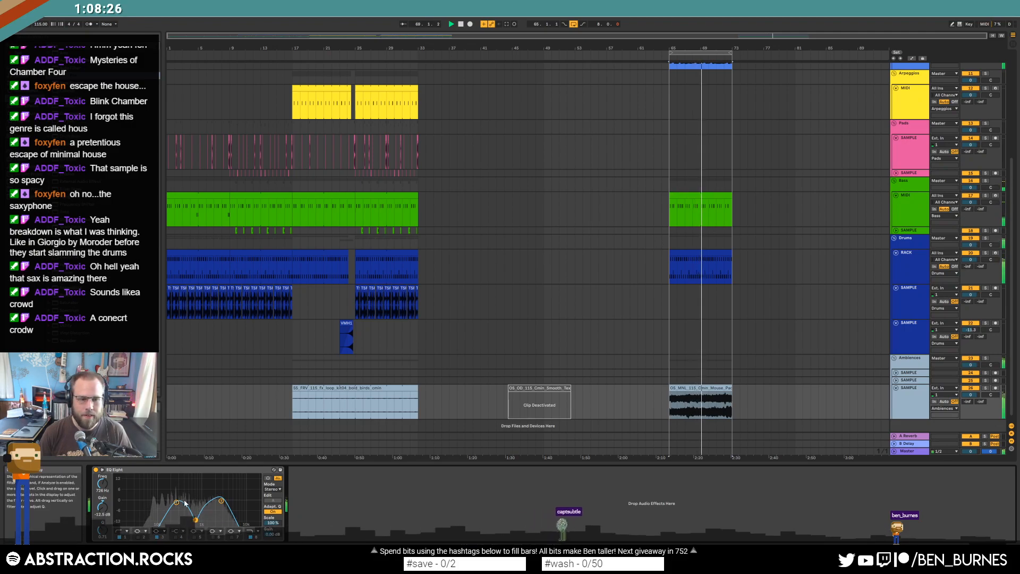
drag(176, 502, 210, 509)
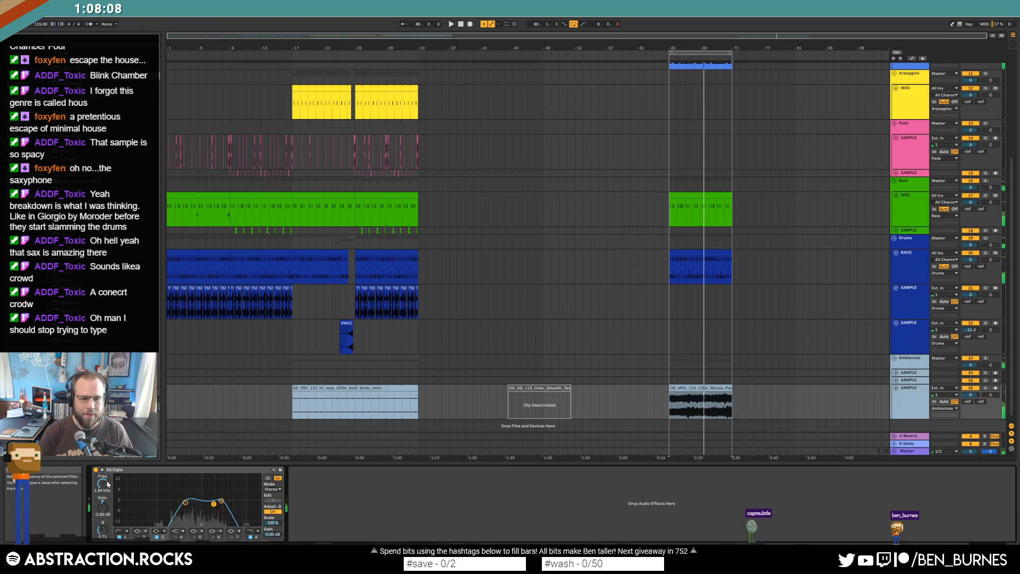
Show the automation lanes and set EQ Eight band 3's frequency to about 2.93 kHz on the pad chords track.
scroll(709, 425, up, 5)
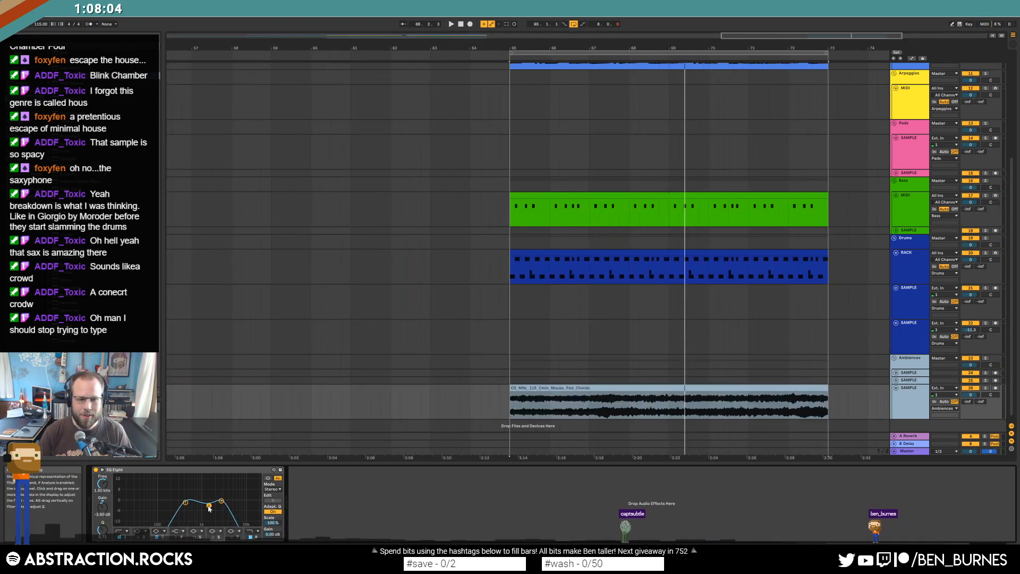
key(a)
drag(105, 487, 105, 498)
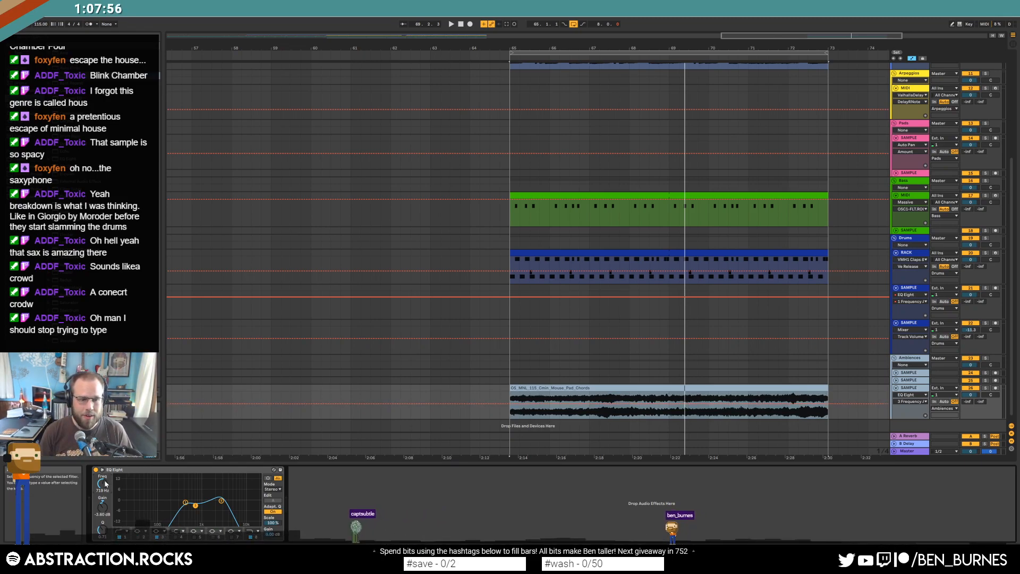
drag(102, 484, 102, 469)
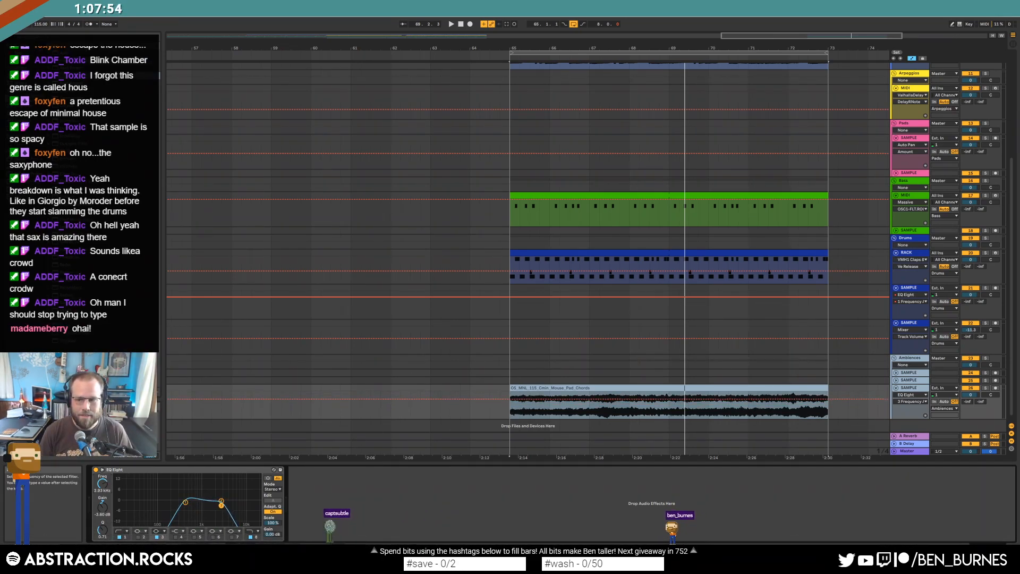
Draw a dip in the band 3 frequency automation just after bar 65, from 2.93 kHz to about 234 Hz and back.
click(514, 399)
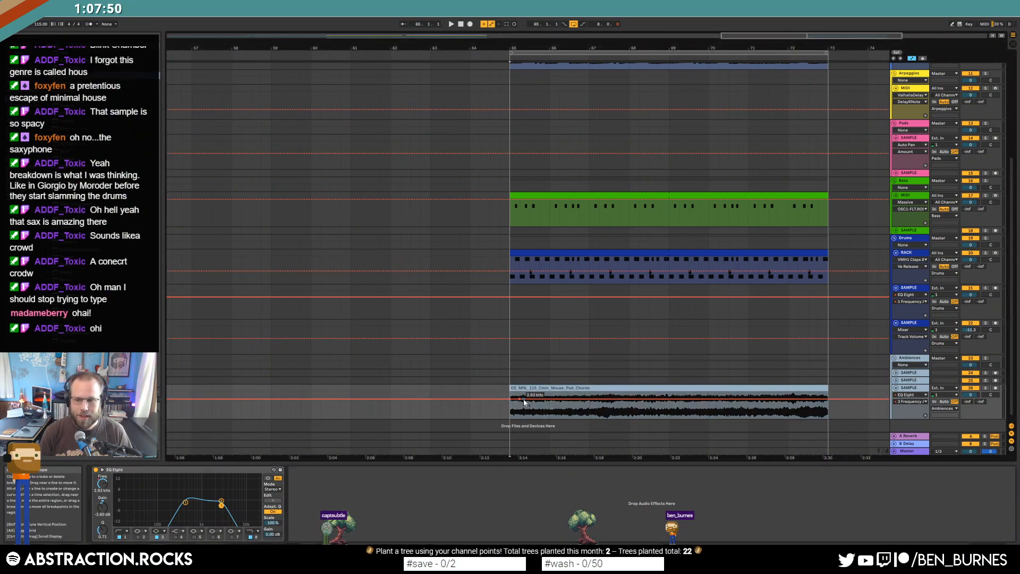
scroll(524, 403, up, 5)
drag(524, 400, 525, 407)
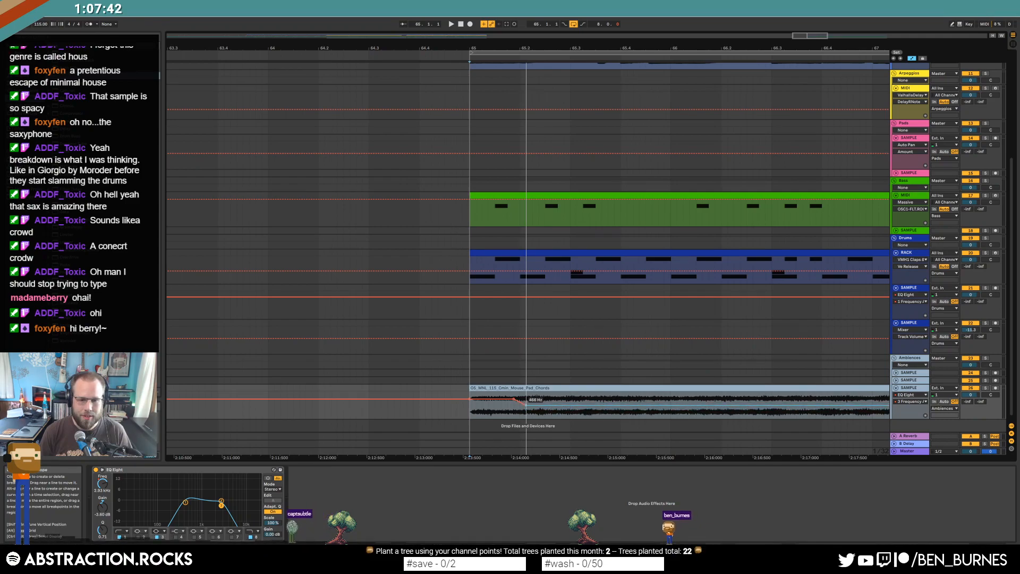
click(551, 404)
drag(526, 409, 526, 408)
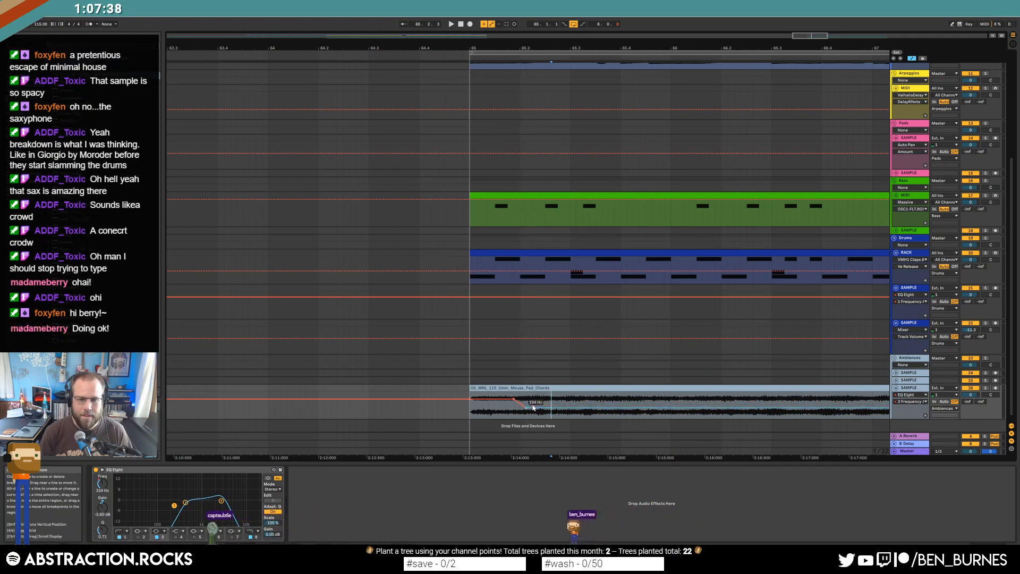
mouse_move(576, 408)
mouse_down()
mouse_move(577, 398)
mouse_move(583, 415)
mouse_up()
click(576, 402)
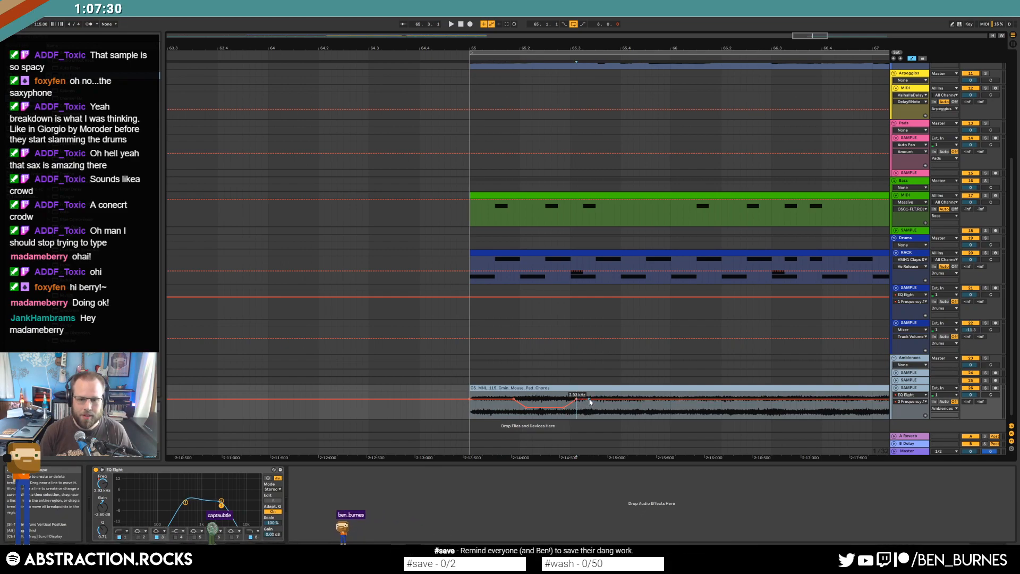
Duplicate the frequency dip repeatedly along the pad chords clip until the pattern extends just past bar 73.
drag(512, 417, 612, 412)
key(ctrl+d)
key(ctrl+d)
key(ctrl+d)
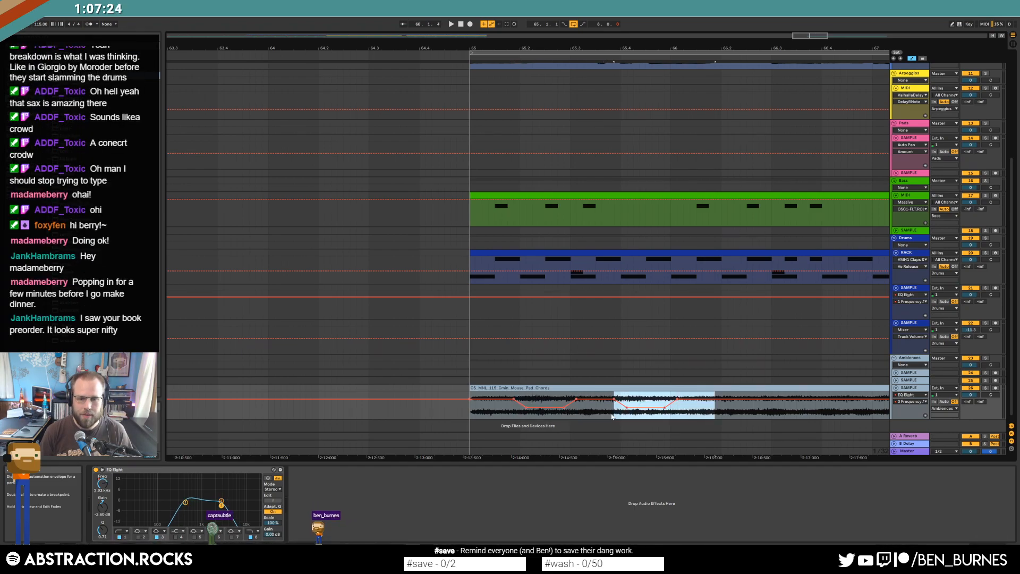
key(ctrl+d)
key(ctrl+d)
key(ctrl+d)
key(ctrl+d)
key(ctrl+d)
key(ctrl+d)
key(ctrl+d)
key(ctrl+d)
key(ctrl+d)
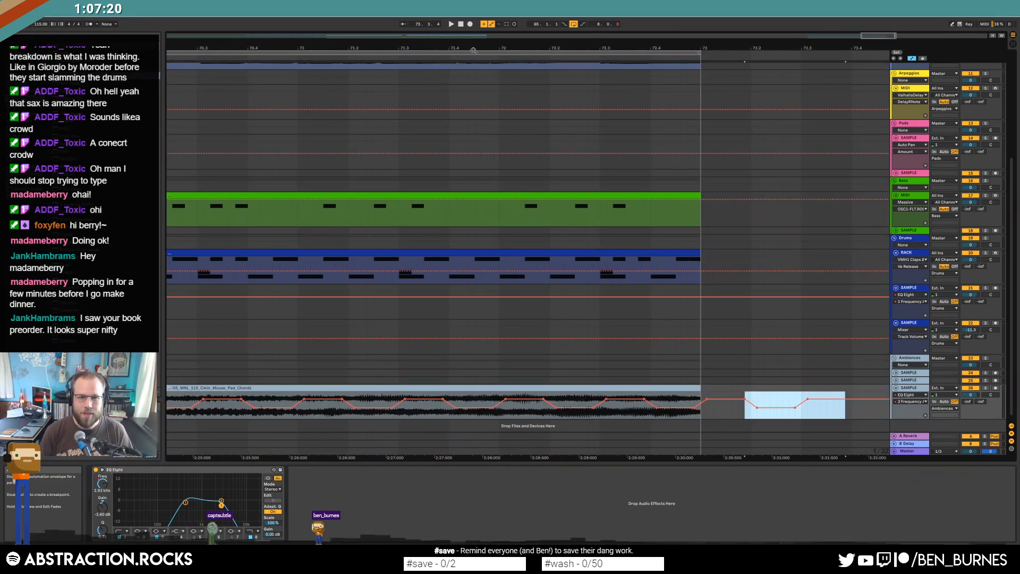
drag(845, 37, 845, 6)
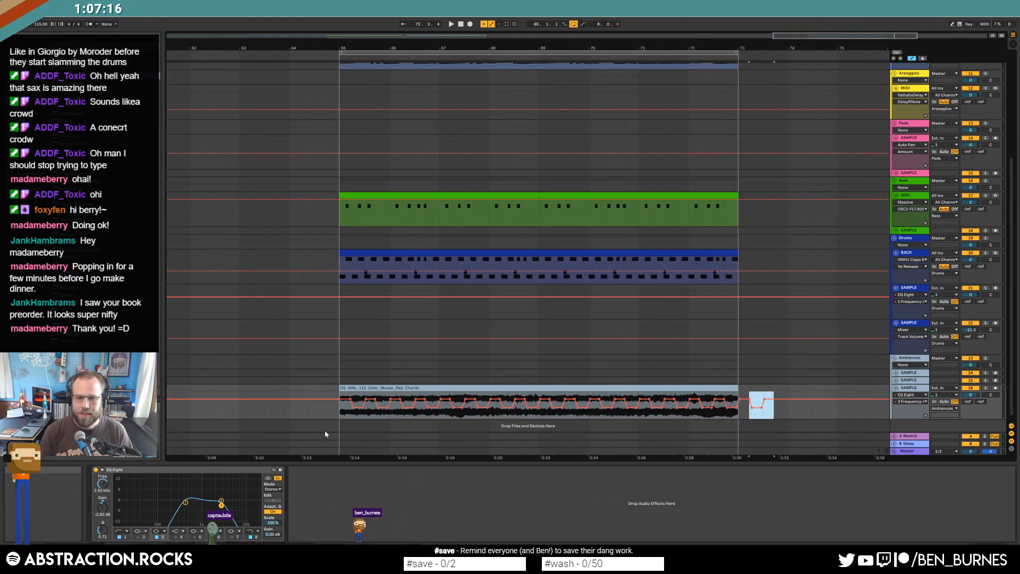
Play the section from bar 65 several times to audition the repeating EQ frequency sweep on the pad chords.
click(327, 416)
key(space)
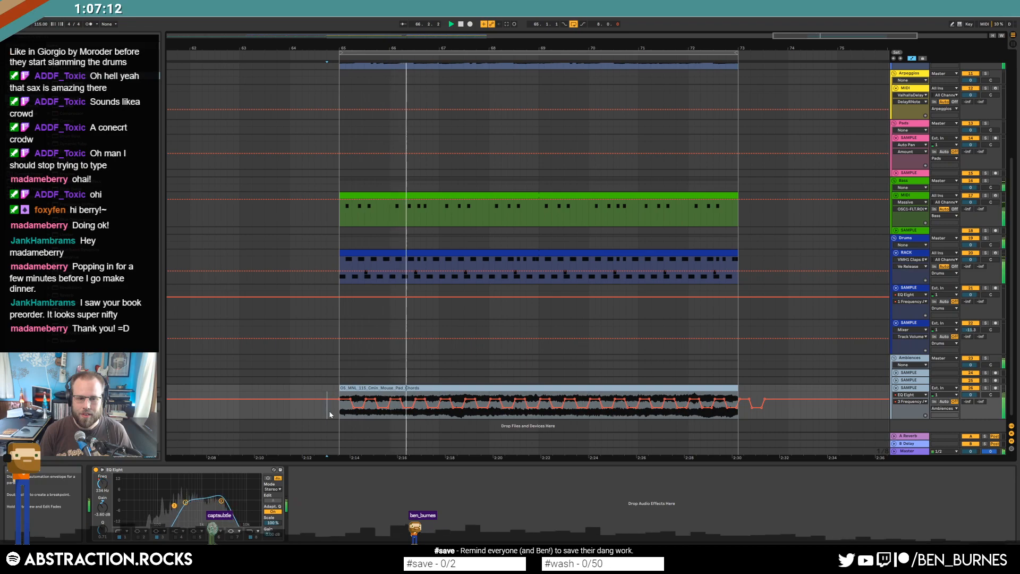
key(space)
scroll(340, 412, up, 4)
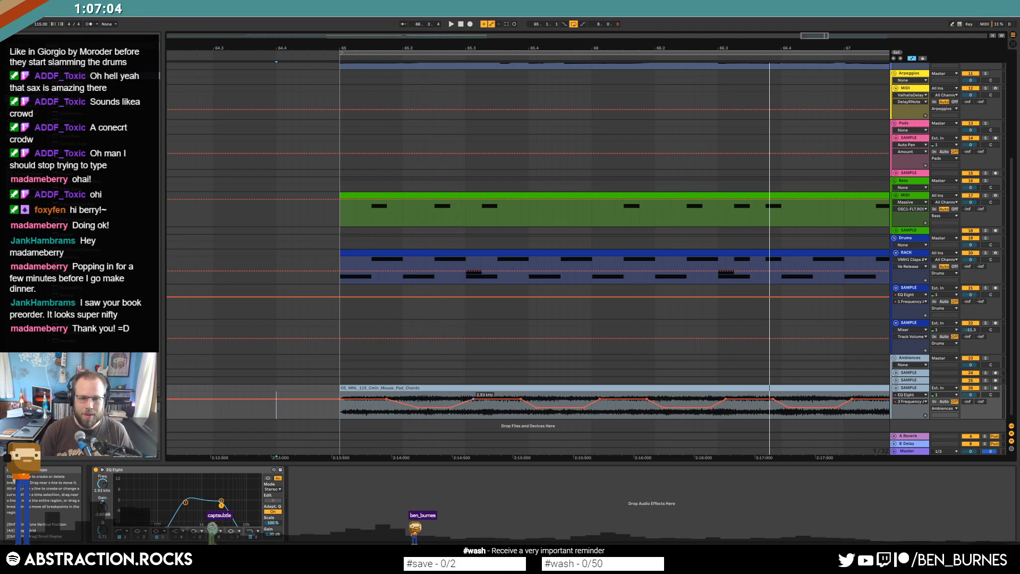
key(space)
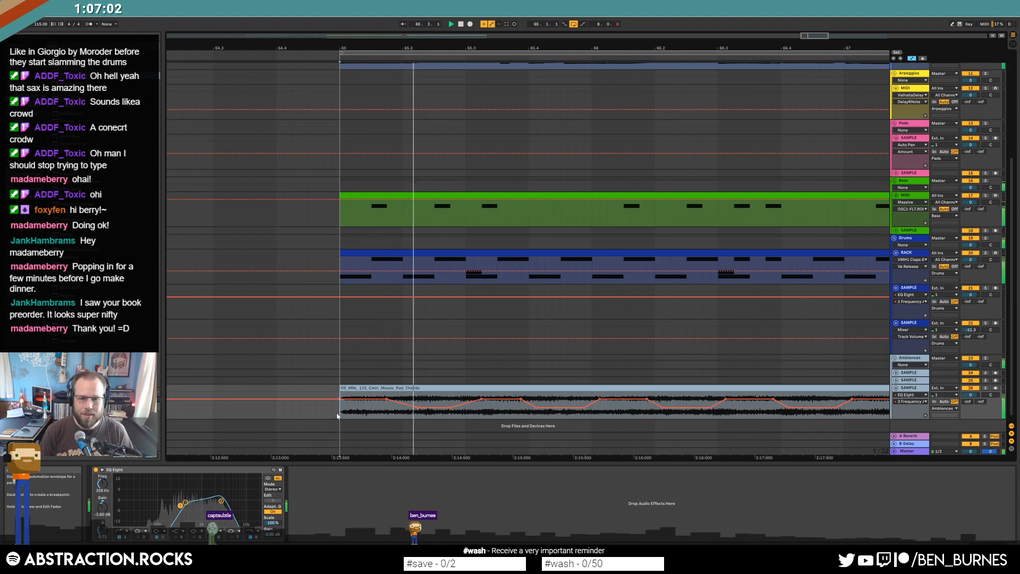
key(space)
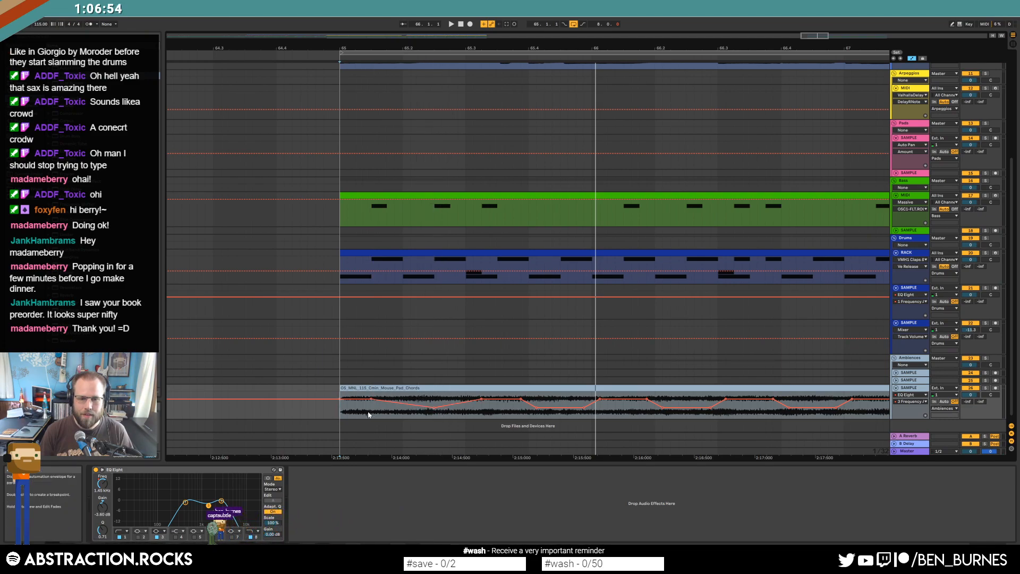
key(space)
key(space)
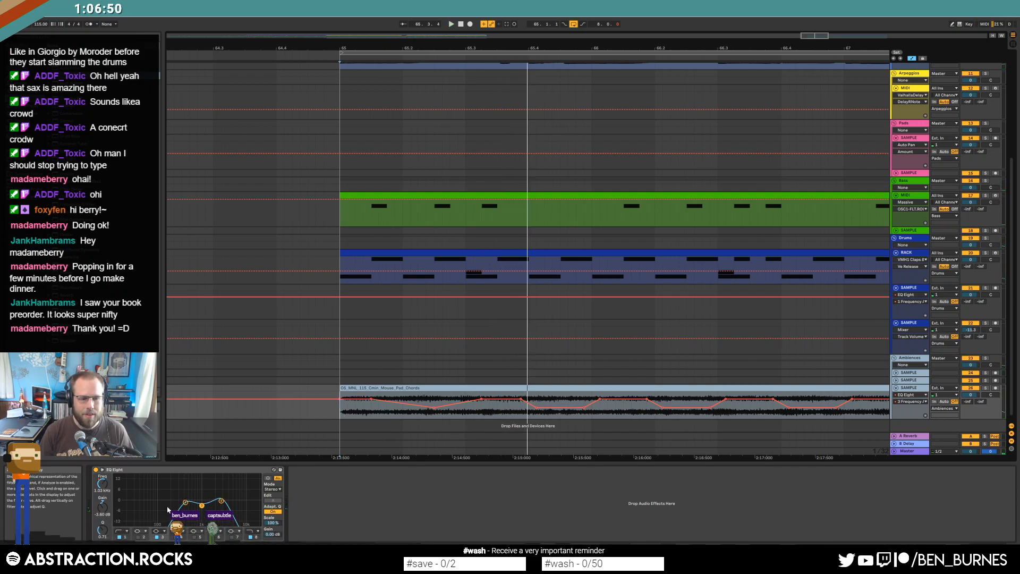
Audition a -15 dB cut on EQ Eight band 3 from bar 65, and set its gain to about -9.2 dB.
click(101, 511)
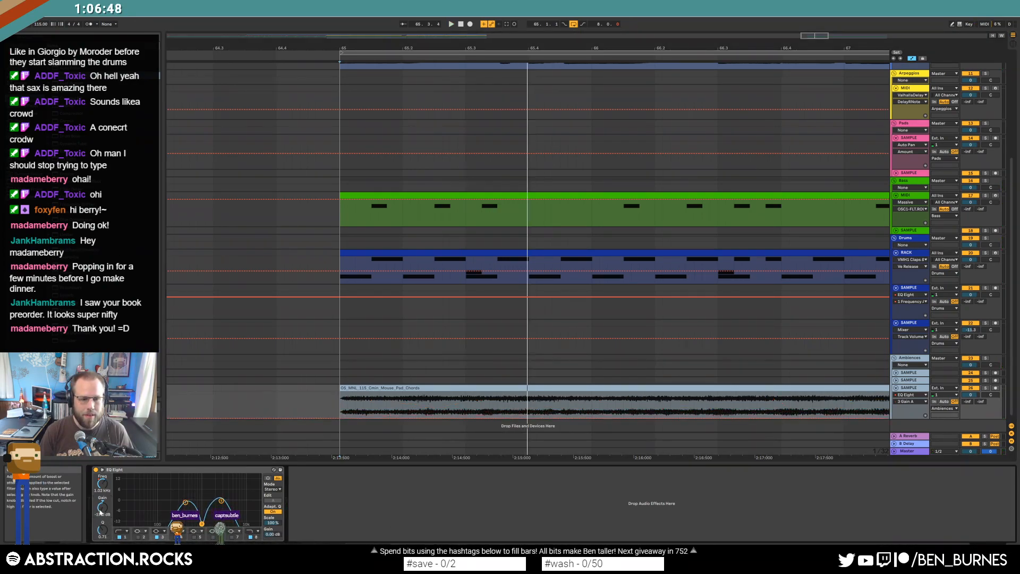
click(334, 410)
key(space)
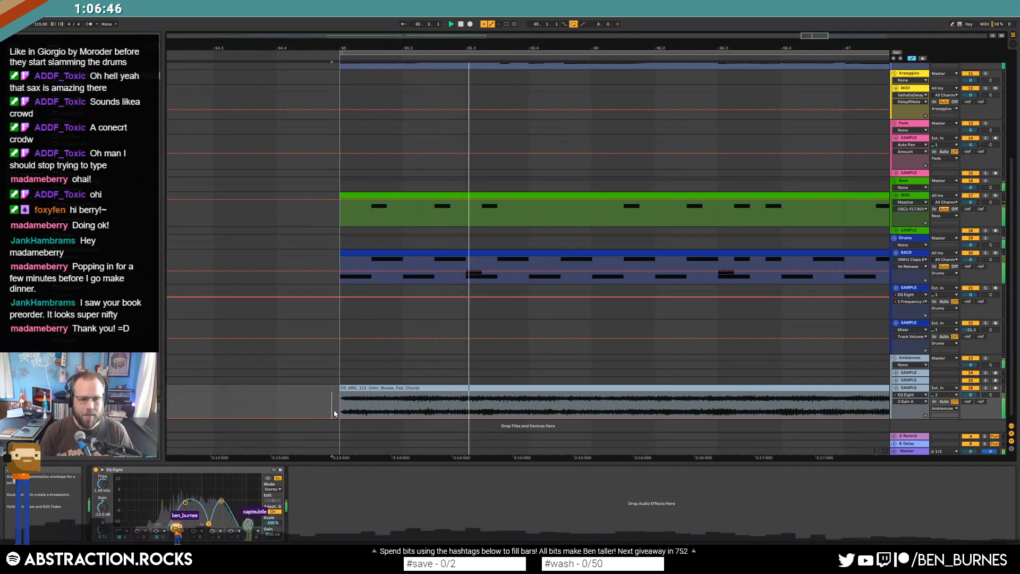
key(space)
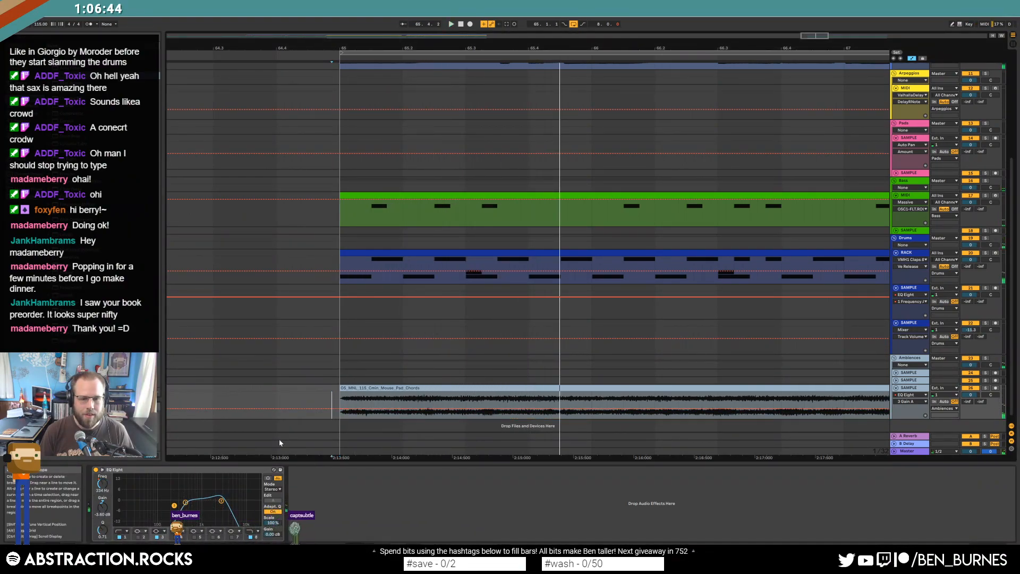
drag(102, 507, 102, 526)
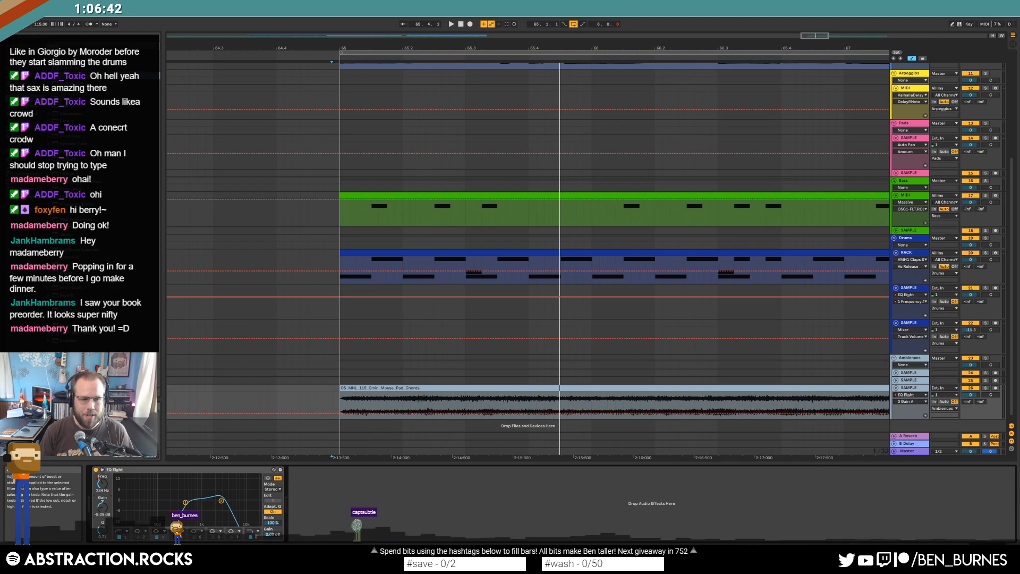
click(103, 484)
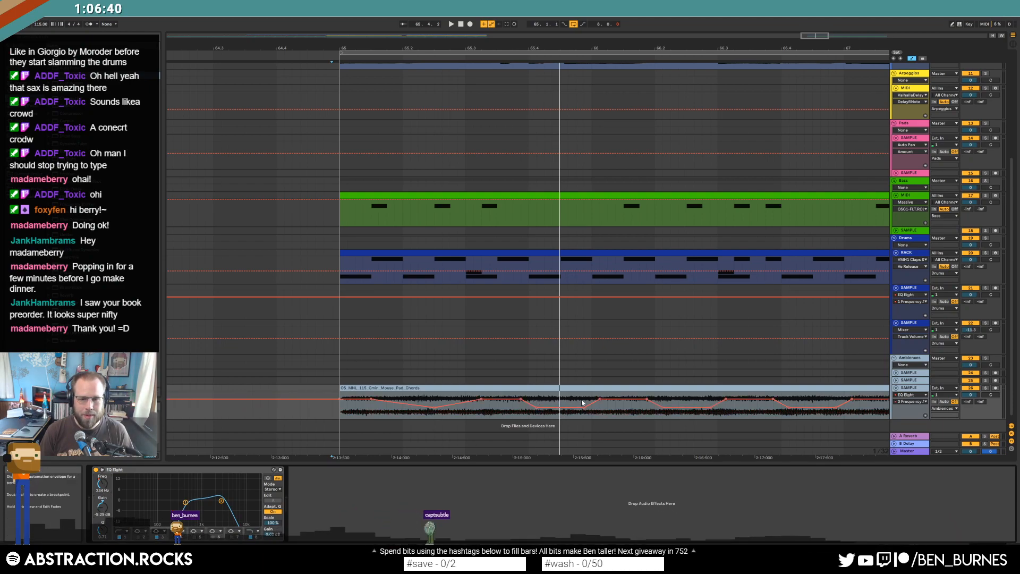
drag(584, 403, 663, 403)
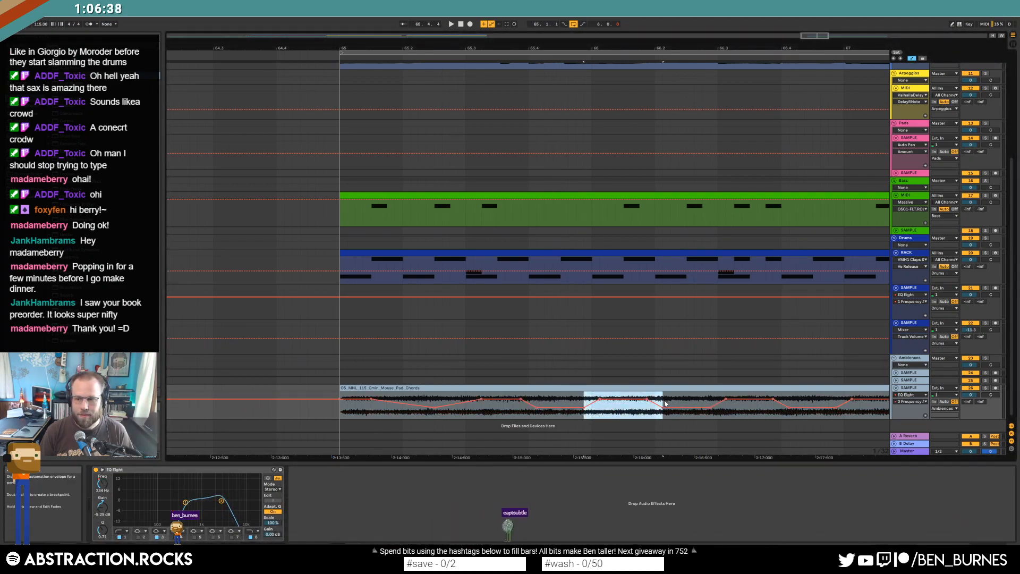
click(388, 416)
click(395, 416)
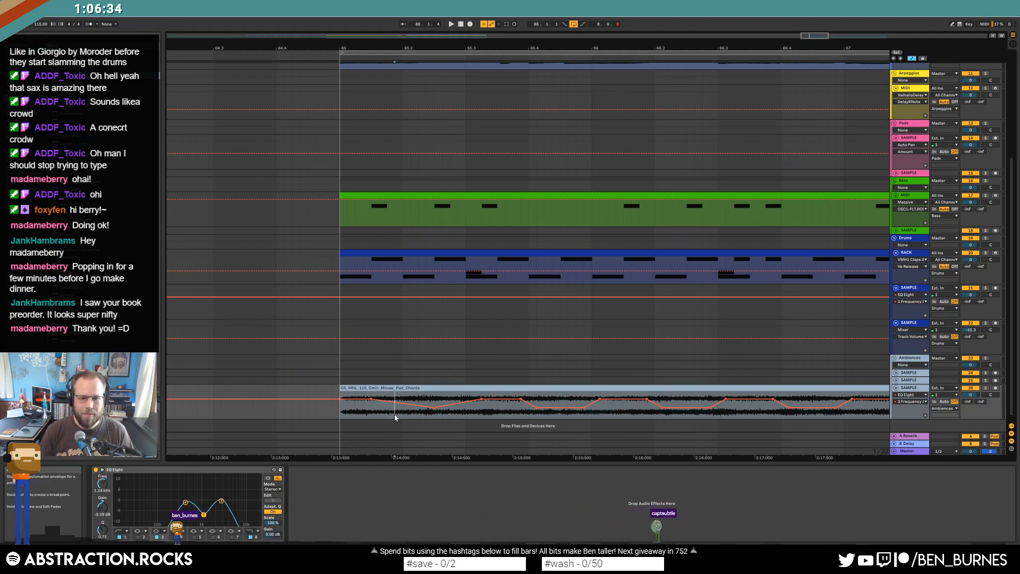
key(ctrl+v)
key(ctrl+v)
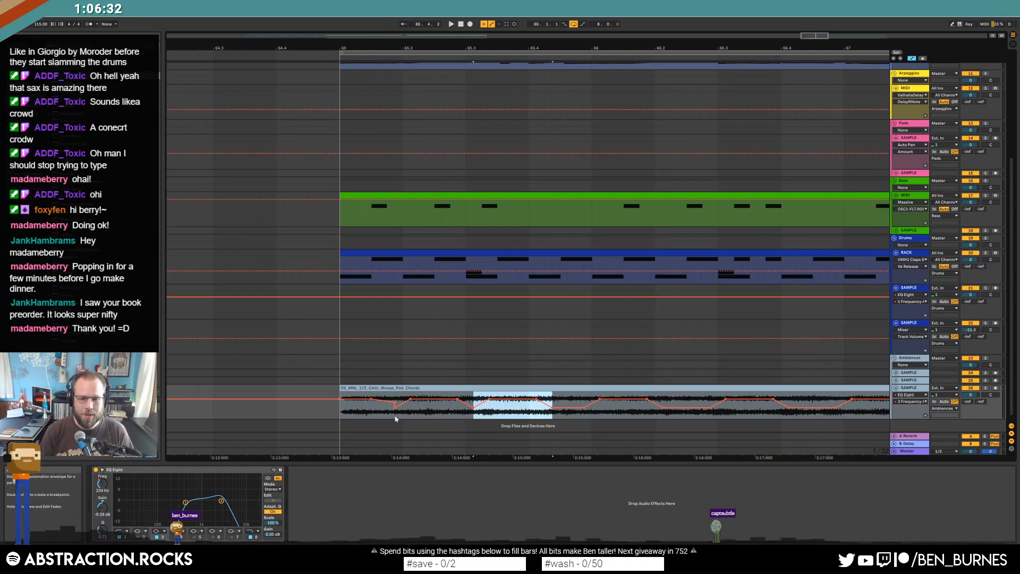
key(ctrl+z)
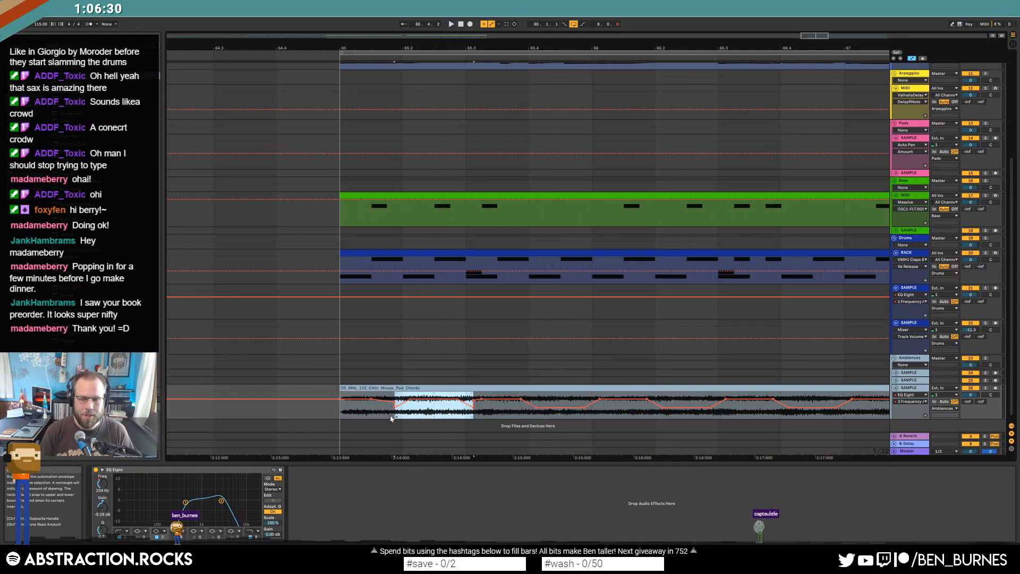
key(ctrl+z)
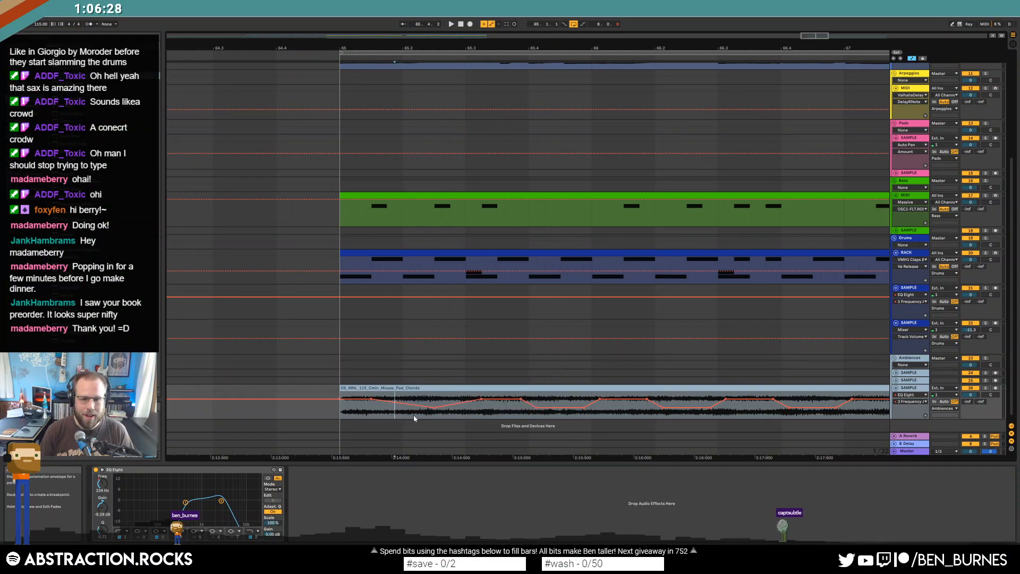
key(ctrl+v)
key(ctrl+z)
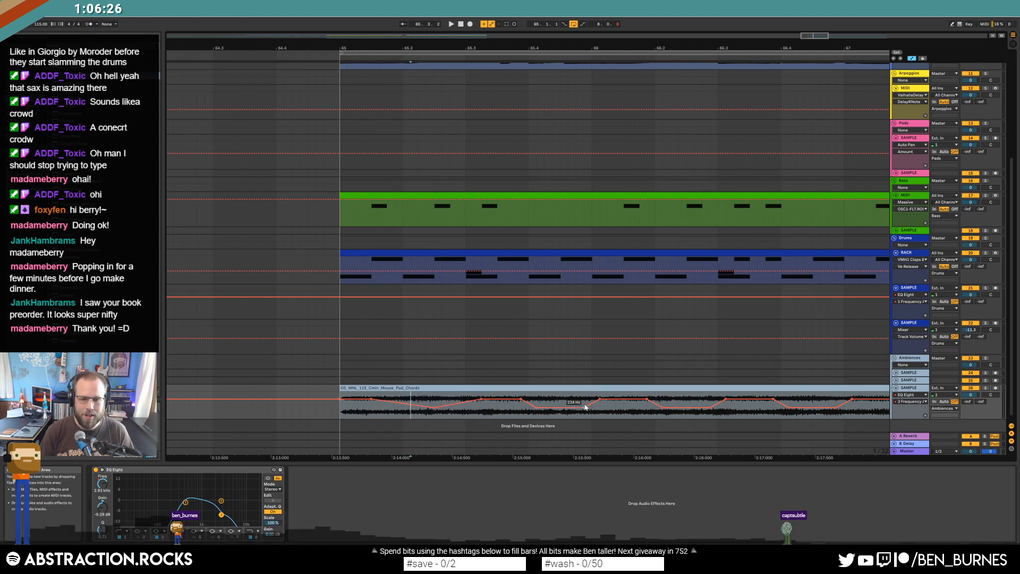
Copy one full frequency sweep cycle starting near bar 66 and paste it repeatedly from just before bar 65 through bar 70.
drag(638, 404, 713, 404)
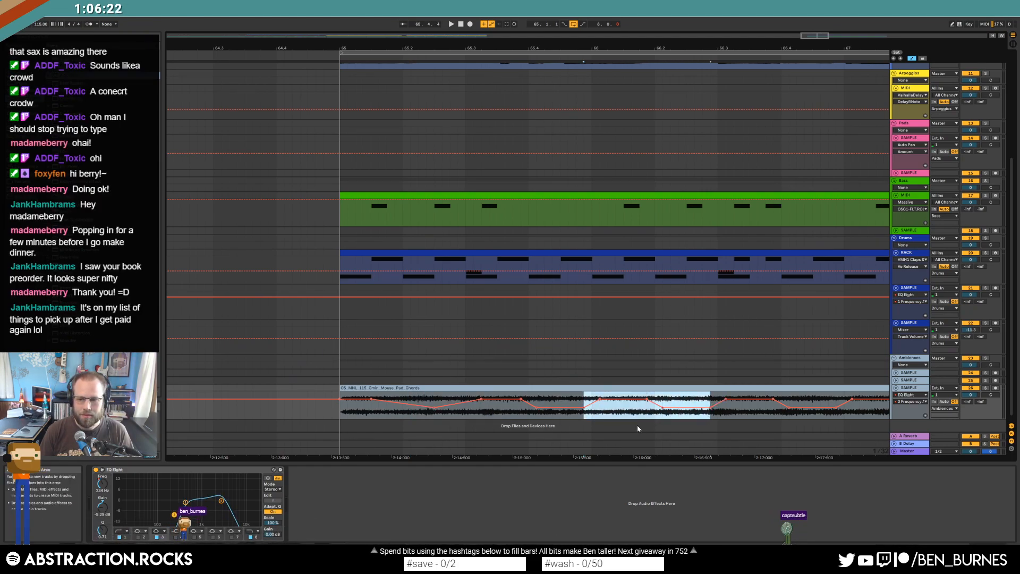
click(325, 410)
key(Right)
key(Right)
key(Right)
key(Right)
key(Right)
key(Right)
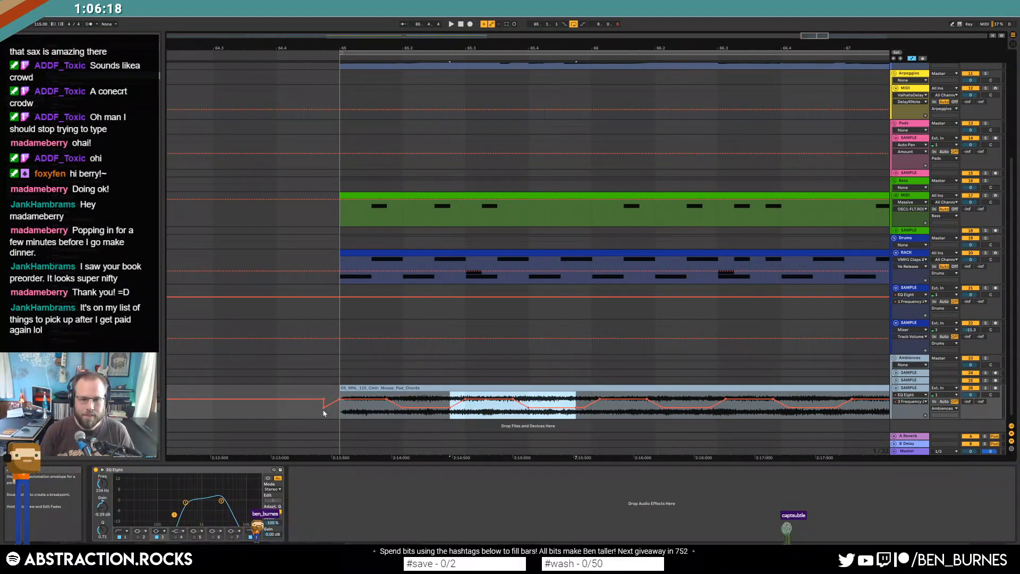
key(Right)
key(Right)
key(Right)
key(Right)
key(Right)
key(Right)
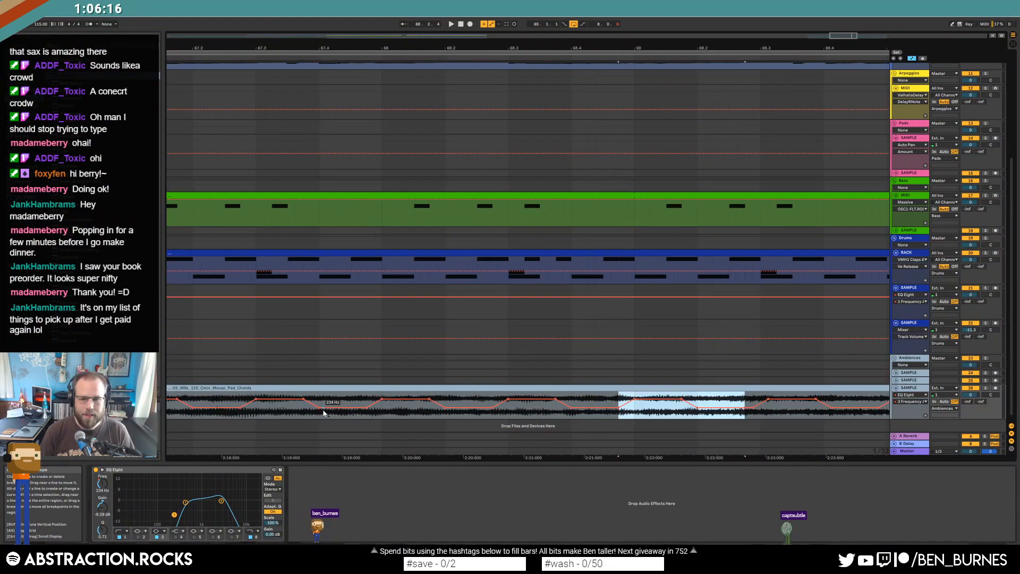
scroll(331, 411, down, 5)
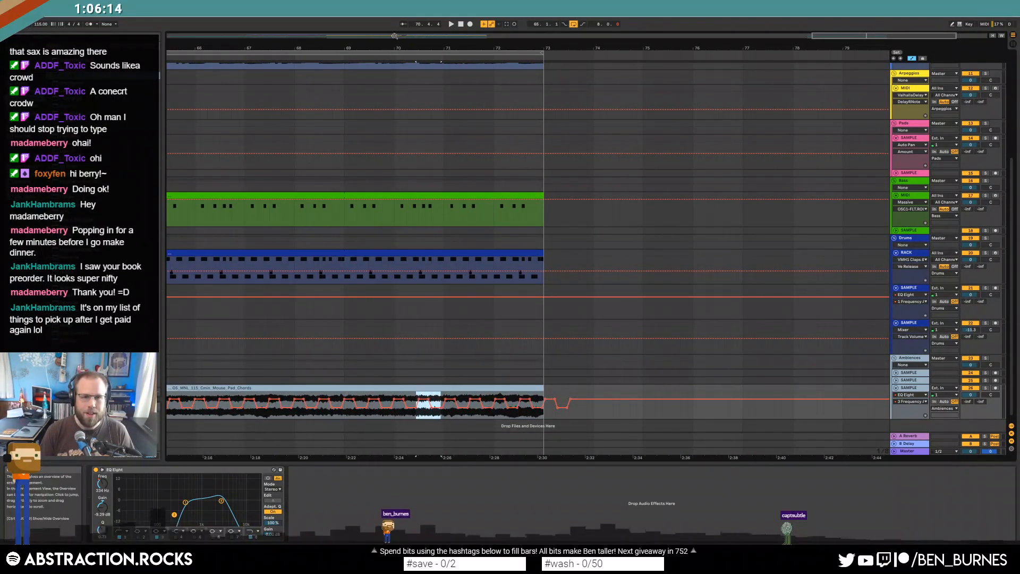
drag(866, 36, 840, 38)
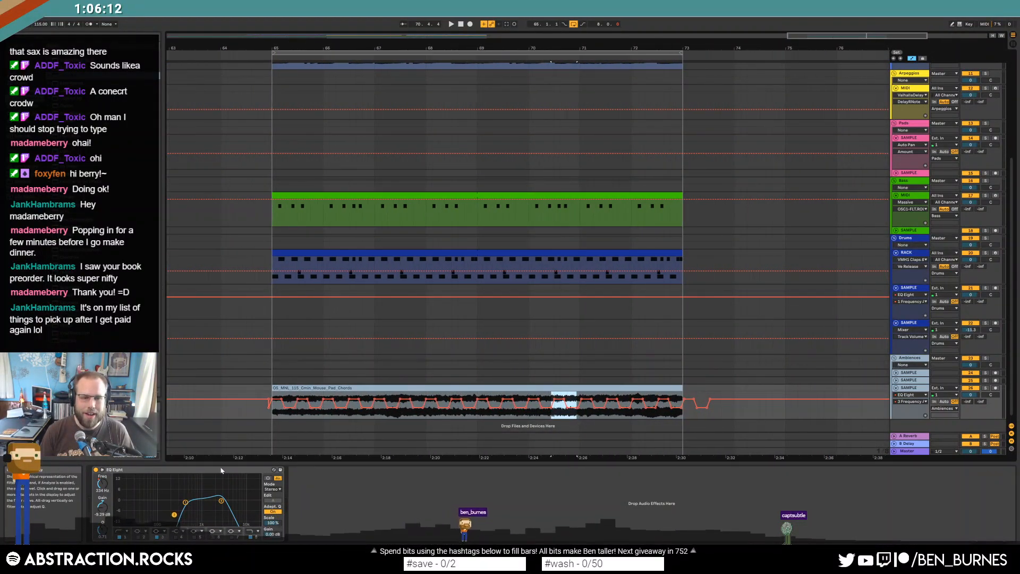
Delete the repeating EQ band 3 frequency automation from before bar 65 to past bar 73 and set the band's frequency to about 7.3 kHz.
click(263, 413)
key(space)
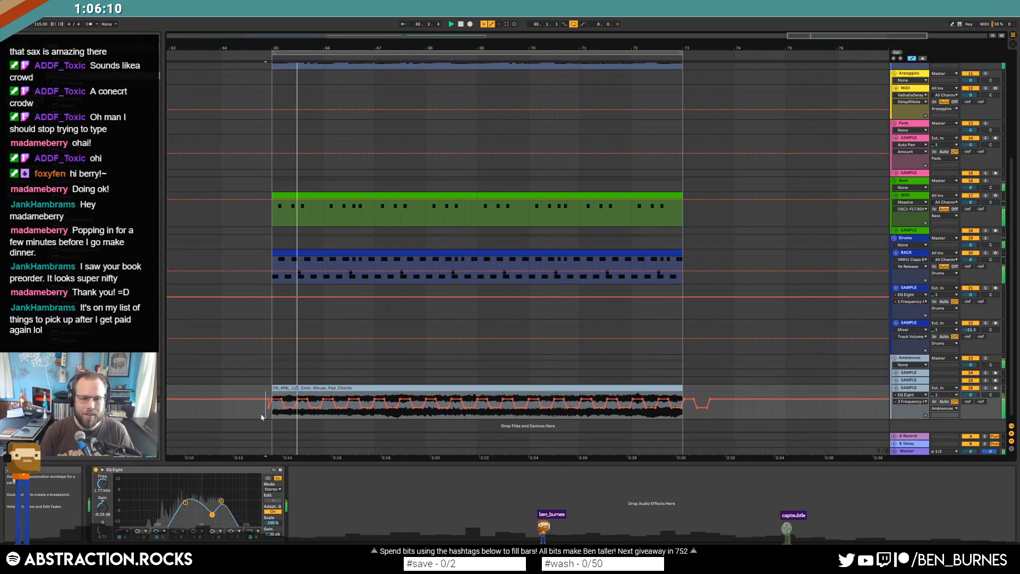
drag(260, 414, 719, 412)
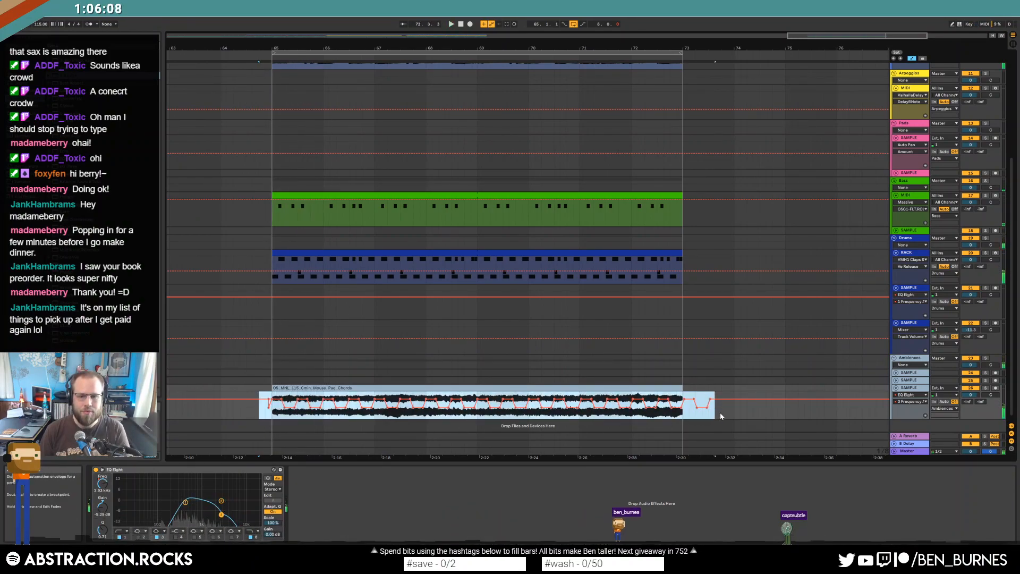
click(253, 416)
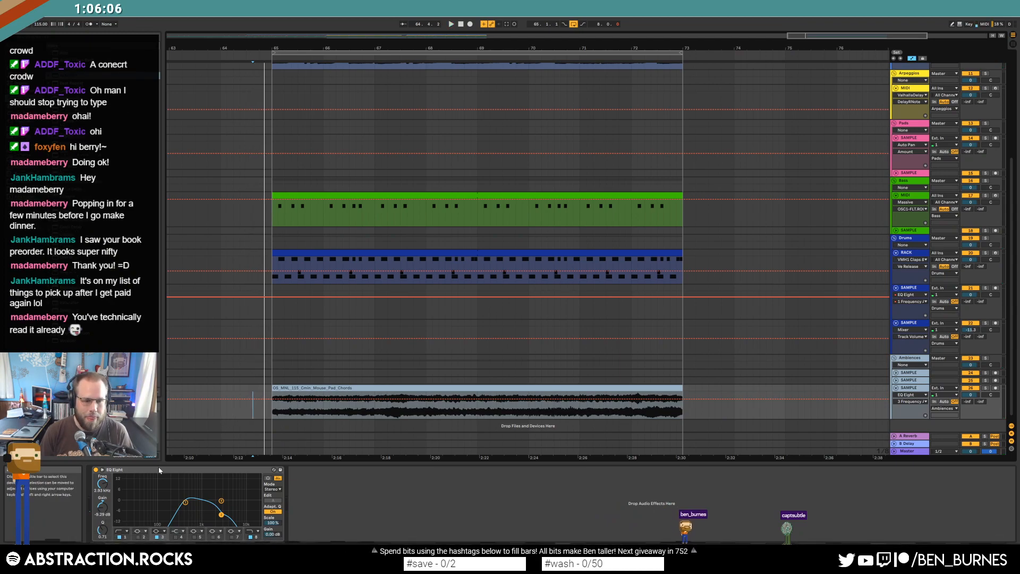
drag(102, 490, 102, 473)
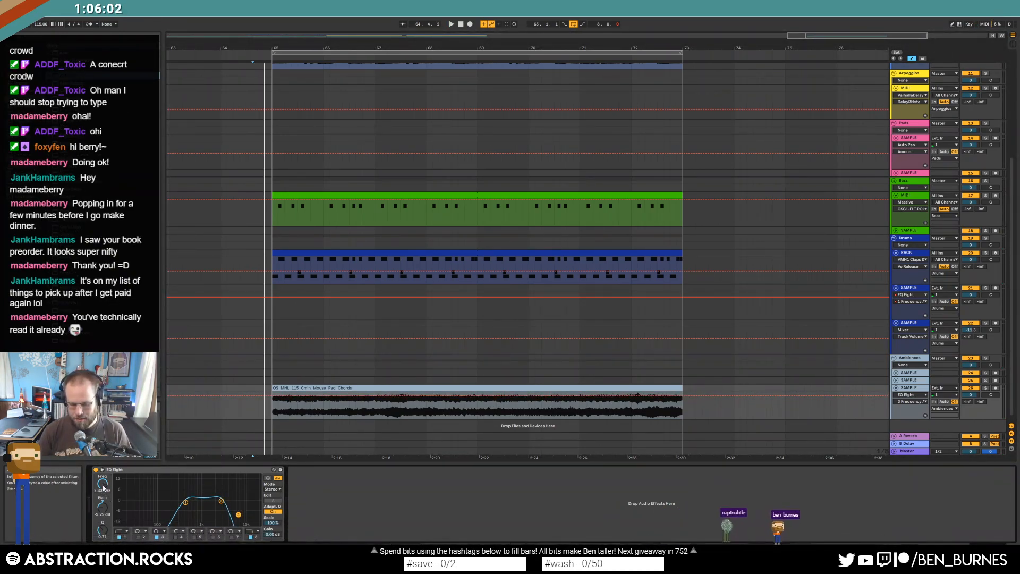
Try recording from just before bar 65, and remove the stray clip from the Leads MIDI track.
key(F9)
key(space)
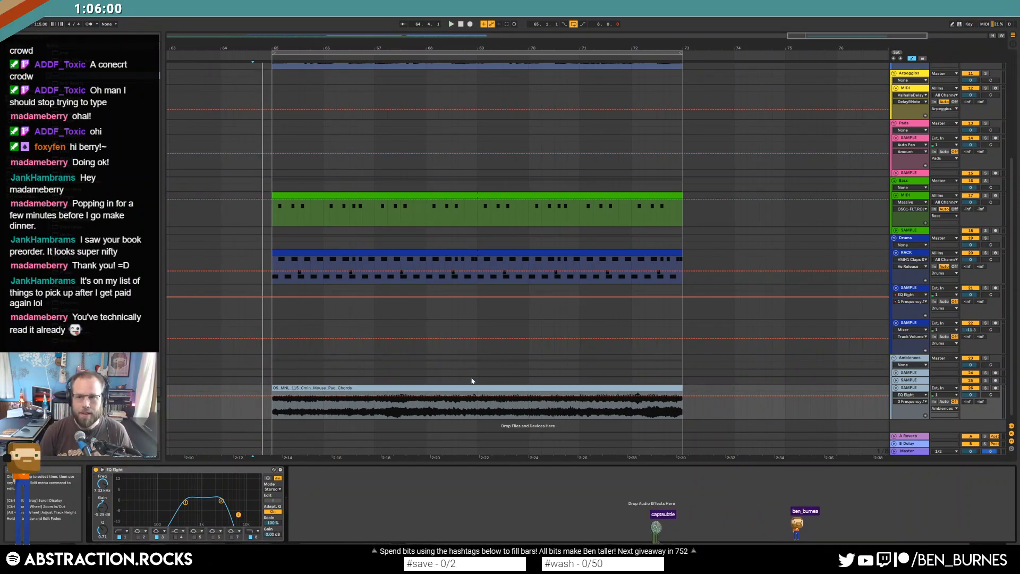
scroll(664, 222, up, 6)
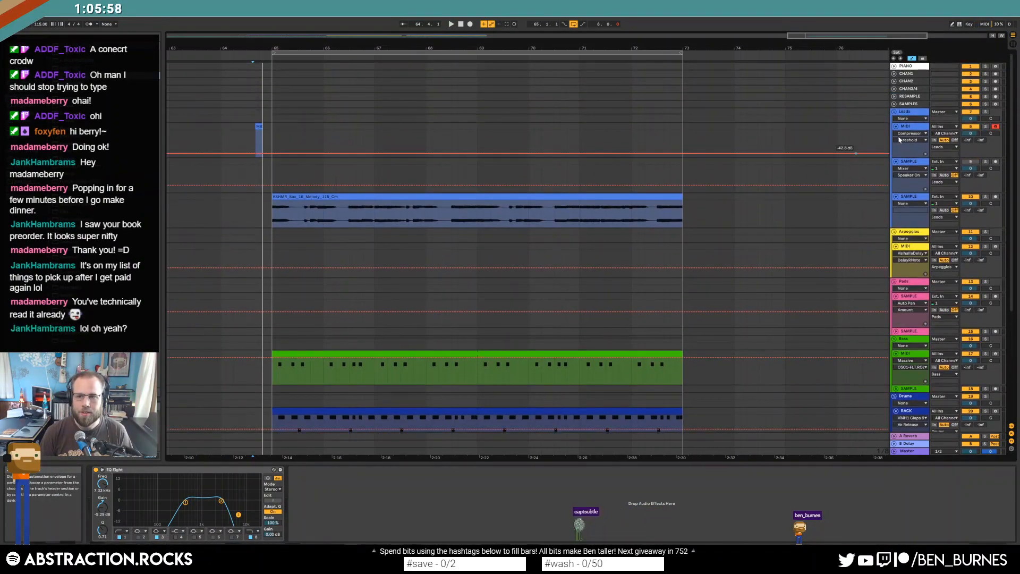
drag(316, 141, 286, 128)
scroll(365, 195, down, 4)
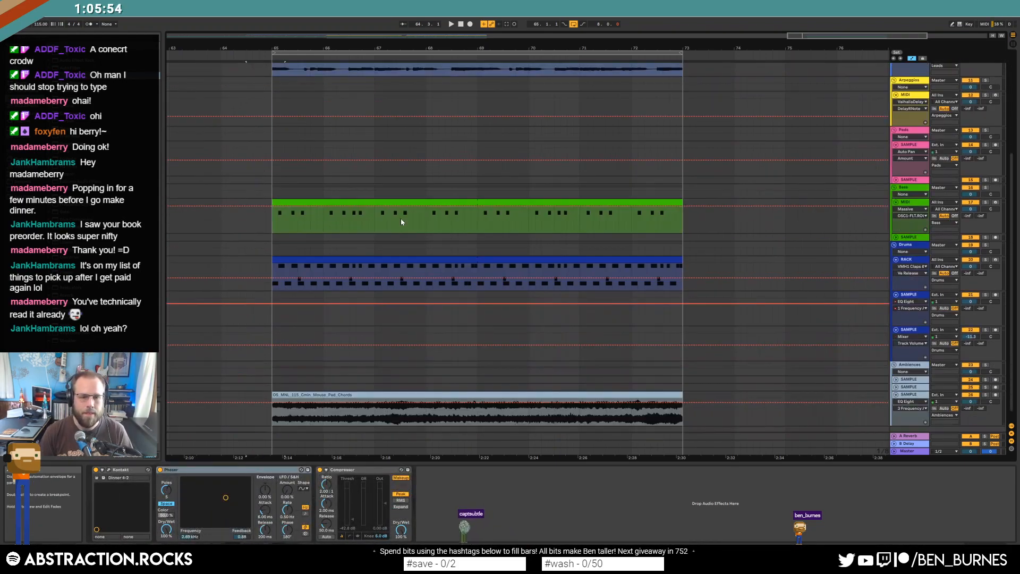
scroll(319, 308, down, 1)
Record live sweeps of EQ Eight band 3's frequency over the pad chords, starting just before bar 65 and running to bar 73.
click(257, 385)
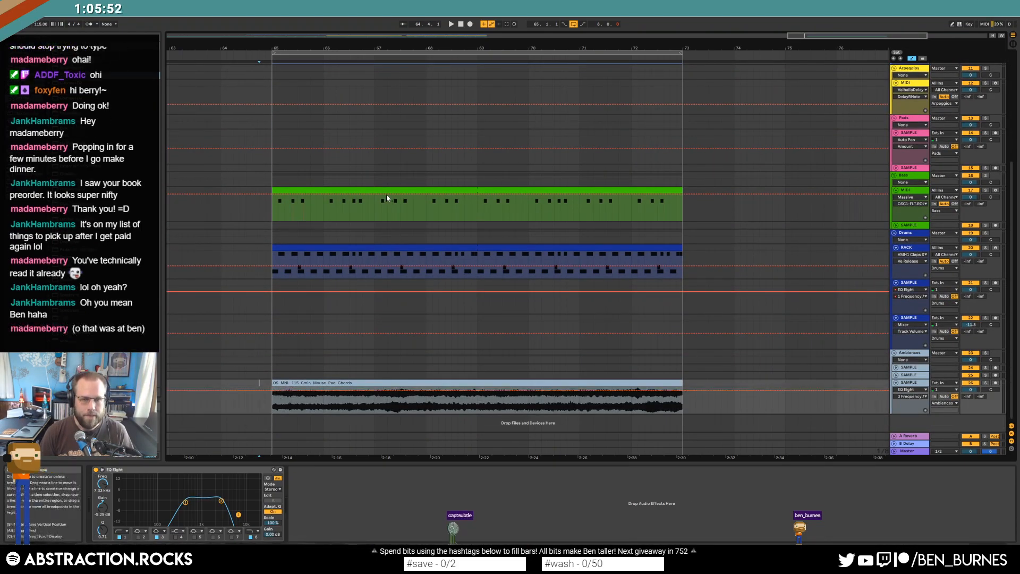
click(469, 25)
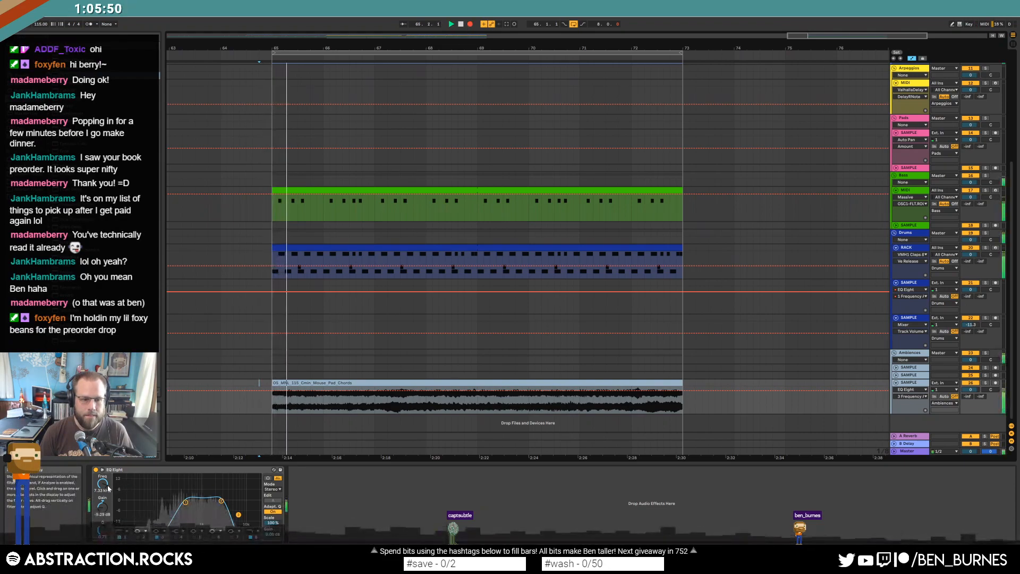
mouse_move(103, 485)
mouse_down()
mouse_move(102, 511)
mouse_move(103, 463)
mouse_move(103, 523)
mouse_up()
key(space)
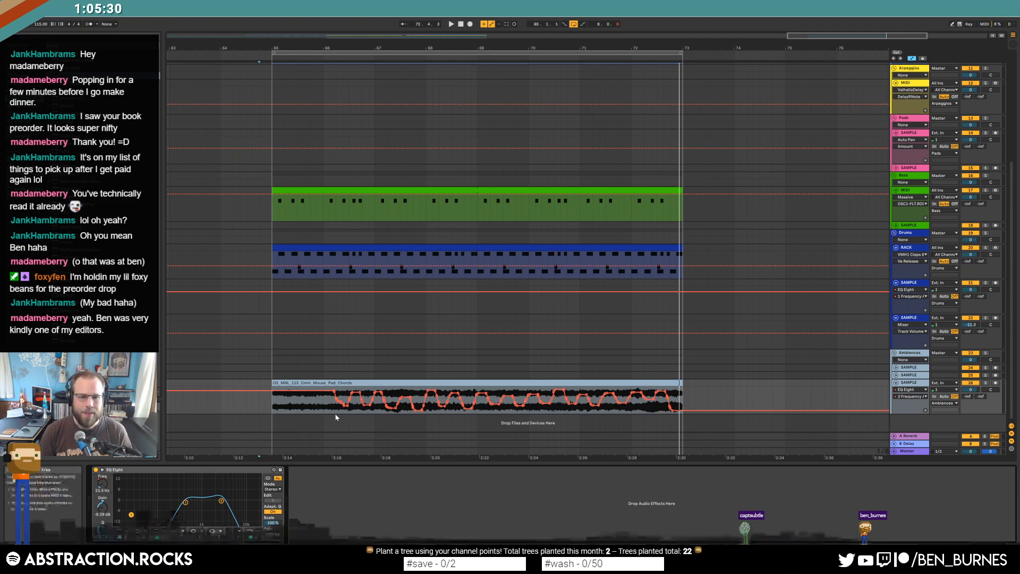
Fill the flat opening of the pad chords' frequency automation with a copied sweep up to about bar 66.5, and clear the part before bar 65.
drag(334, 409, 259, 411)
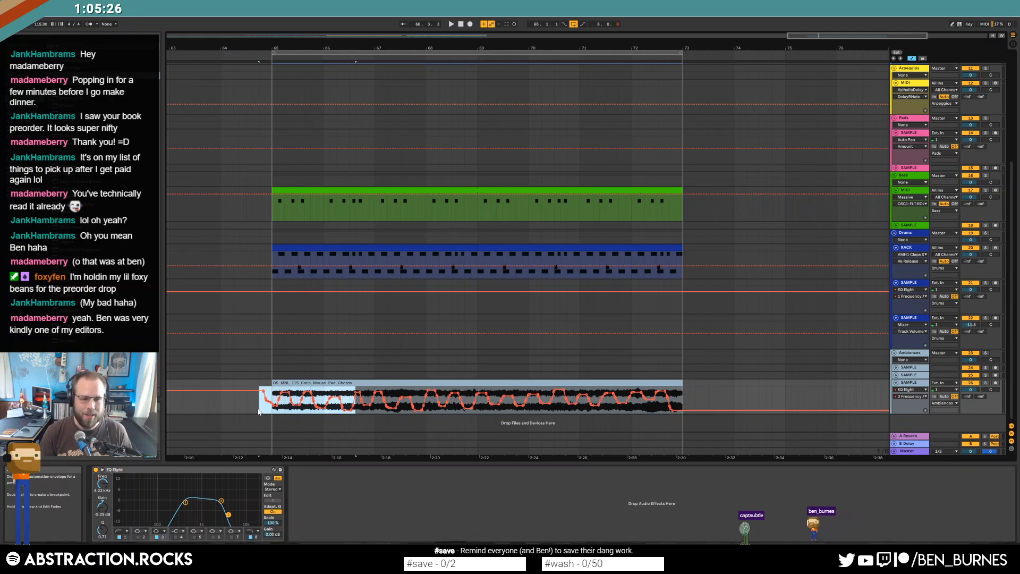
click(248, 405)
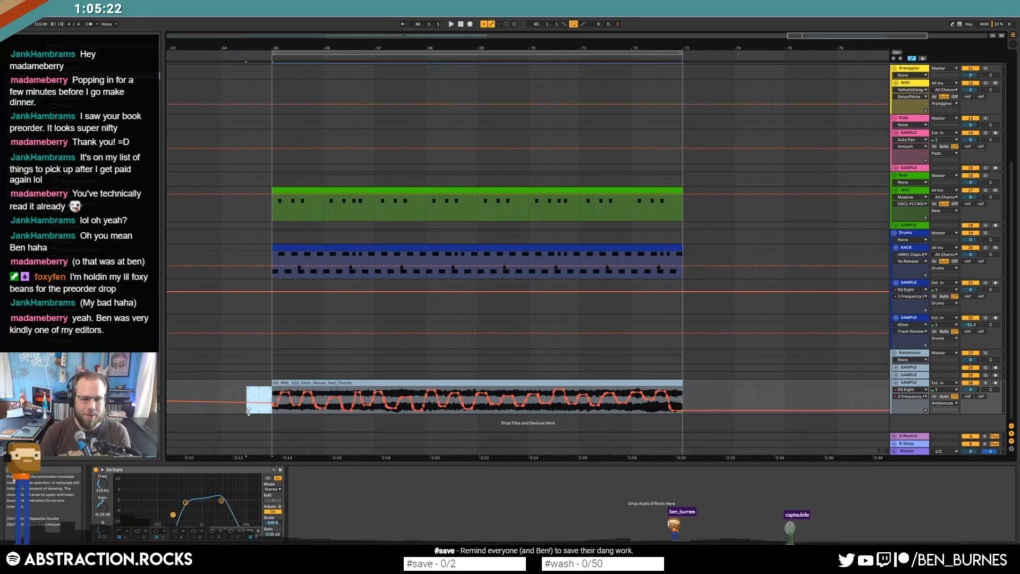
click(259, 399)
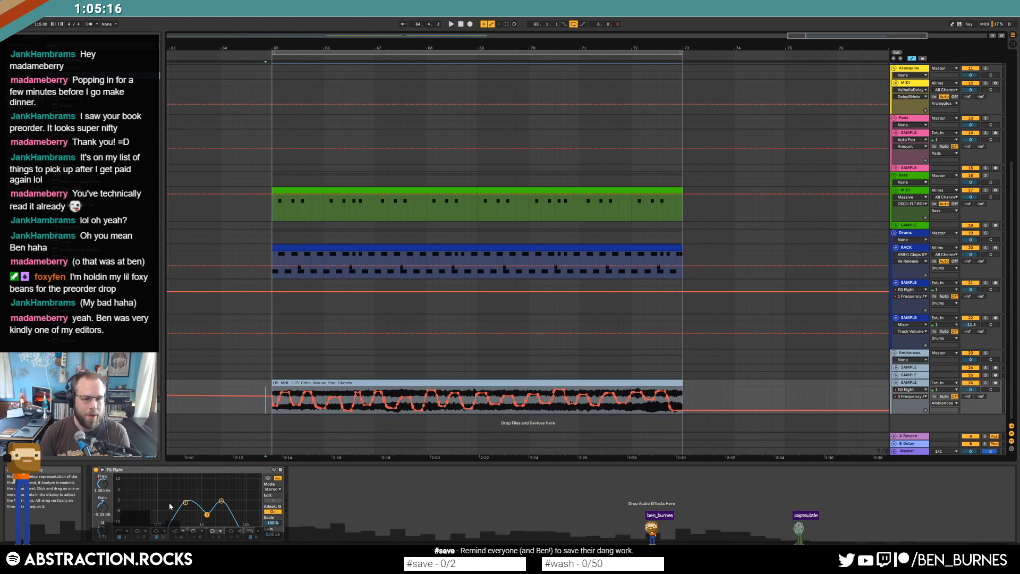
Show EQ band 1's frequency automation on the pad chords, and delete the Claps & Snares notes from the drum rack clip at bar 65.
click(102, 484)
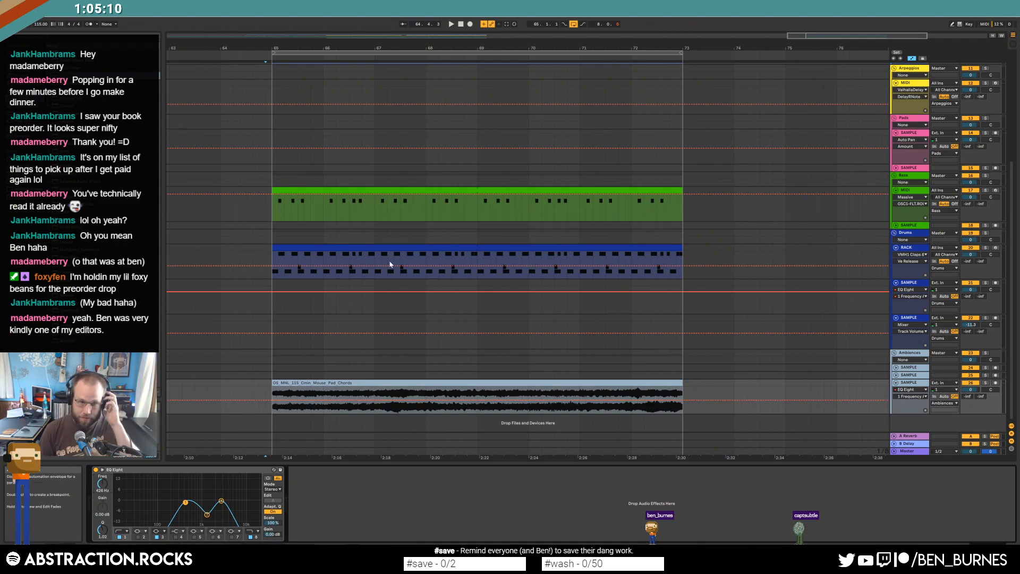
double_click(390, 269)
key(Delete)
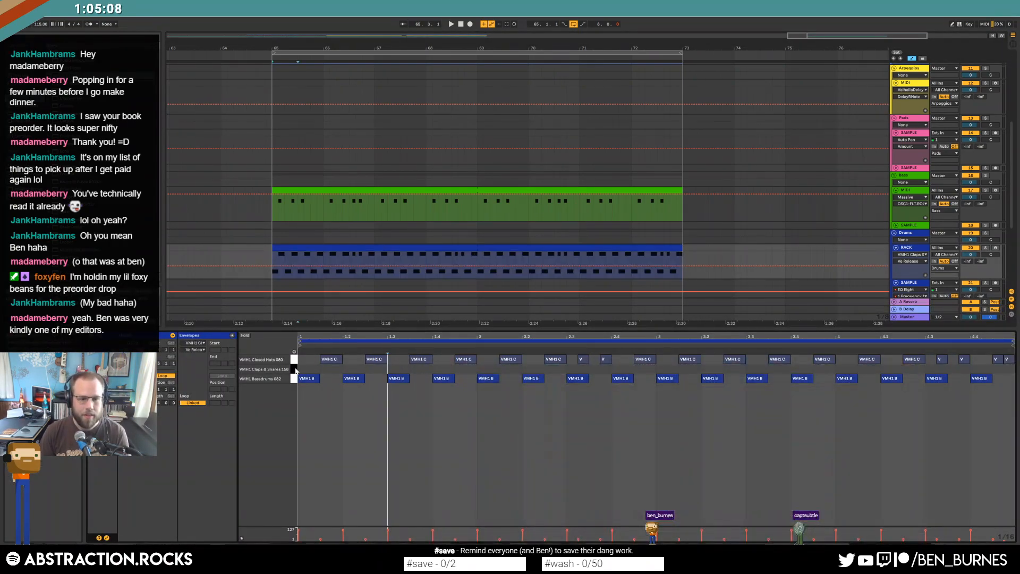
key(shift+Tab)
Try a falling EQ band 1 frequency ramp on the pad chords from bar 65 to about bar 71, audition it, and remove it.
click(272, 389)
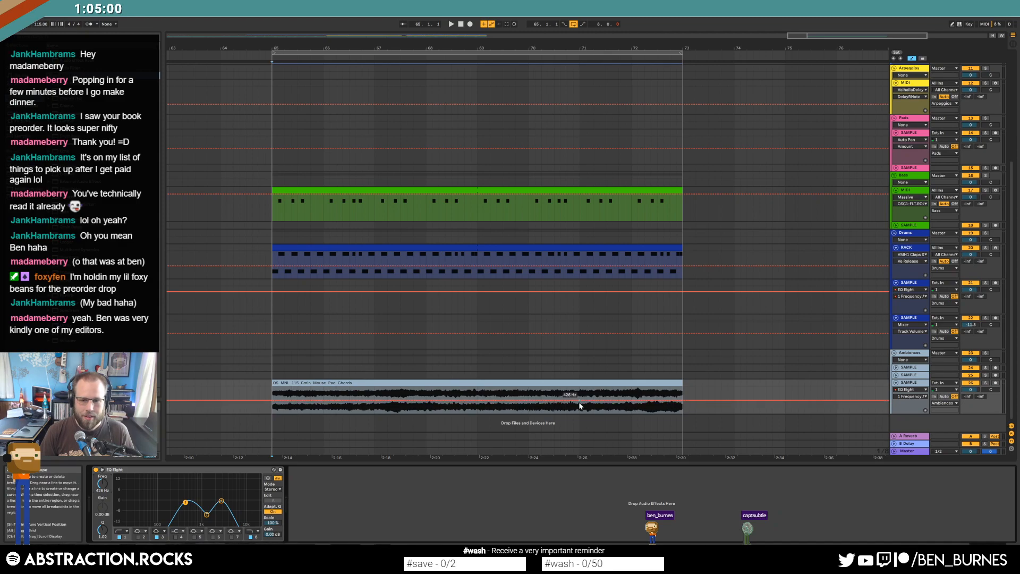
mouse_move(273, 399)
mouse_down()
mouse_move(273, 408)
mouse_move(273, 392)
mouse_up()
key(space)
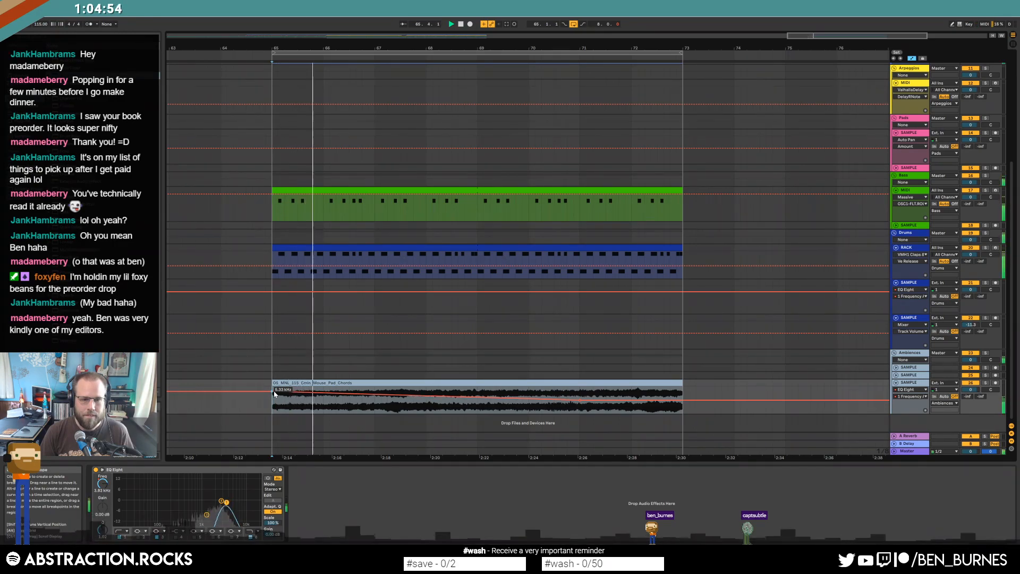
key(minus)
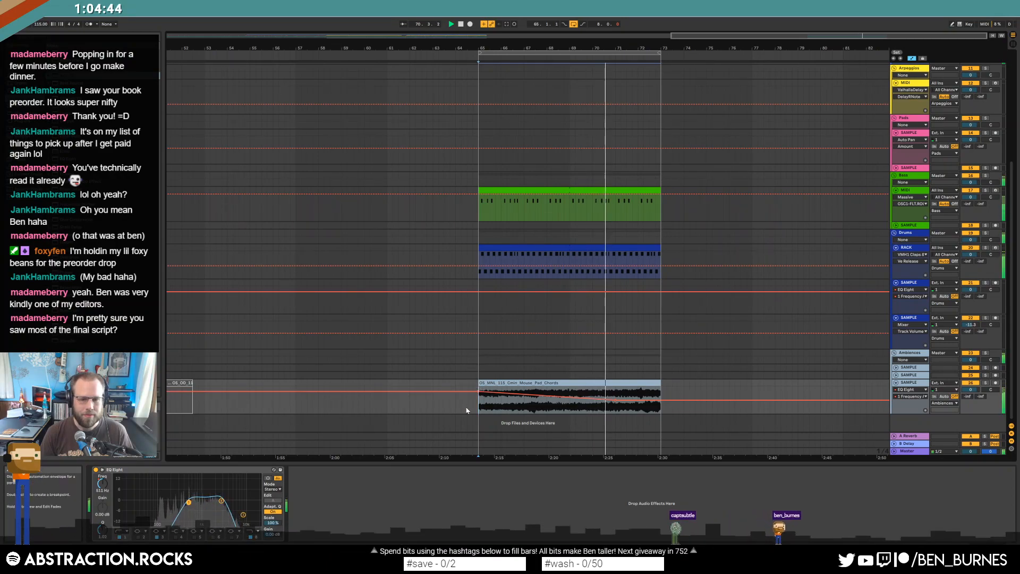
drag(467, 410, 689, 397)
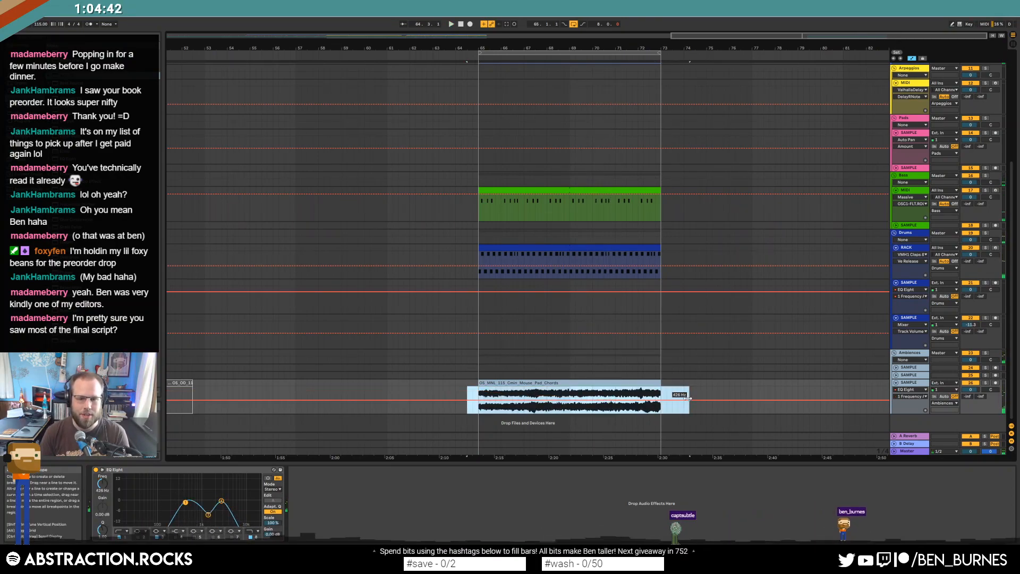
click(507, 399)
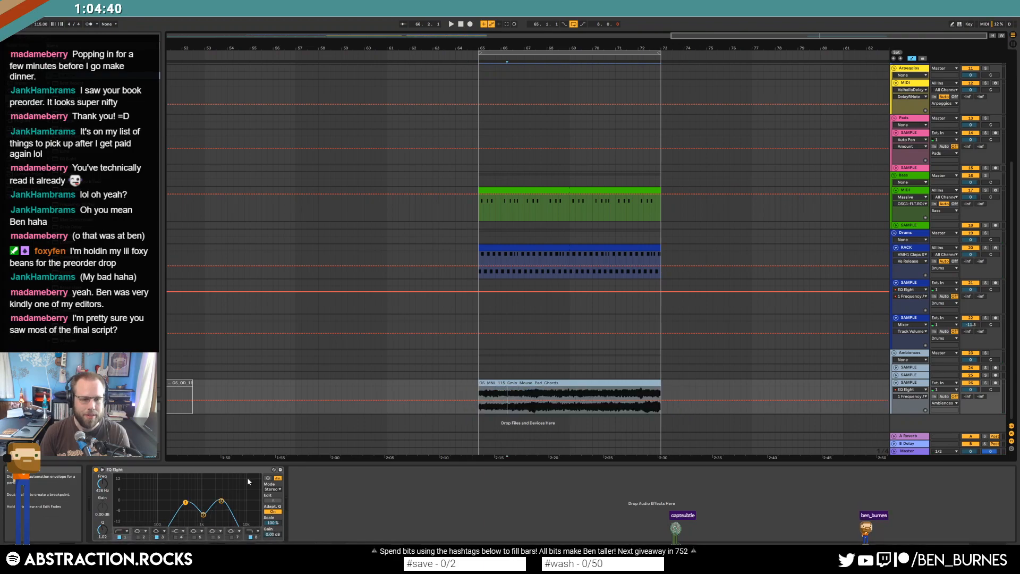
Bring back band 3's frequency automation, re-enable it, level the line leading into bar 65, and audition the recorded sweeps.
drag(203, 514, 205, 514)
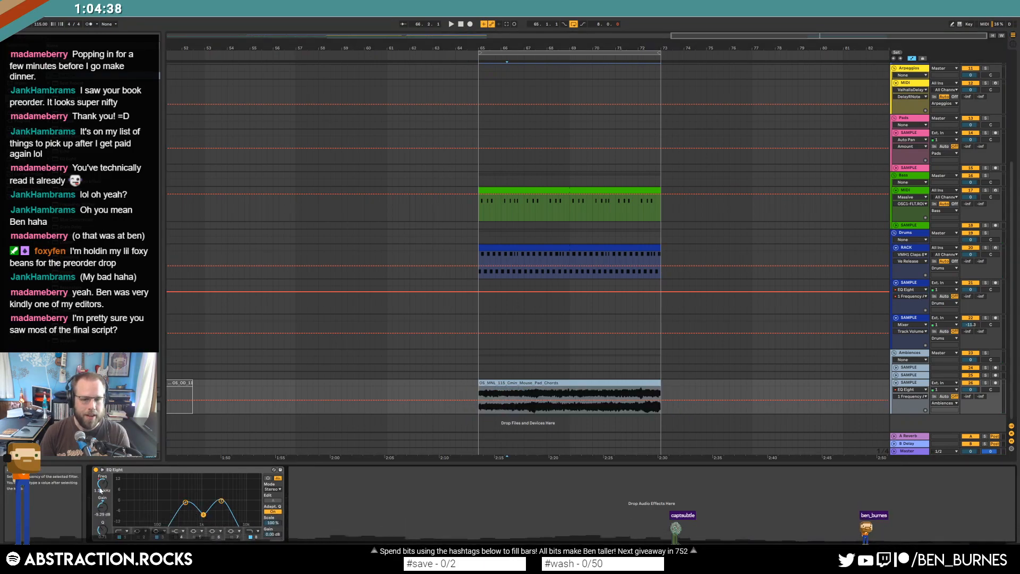
click(460, 404)
click(500, 24)
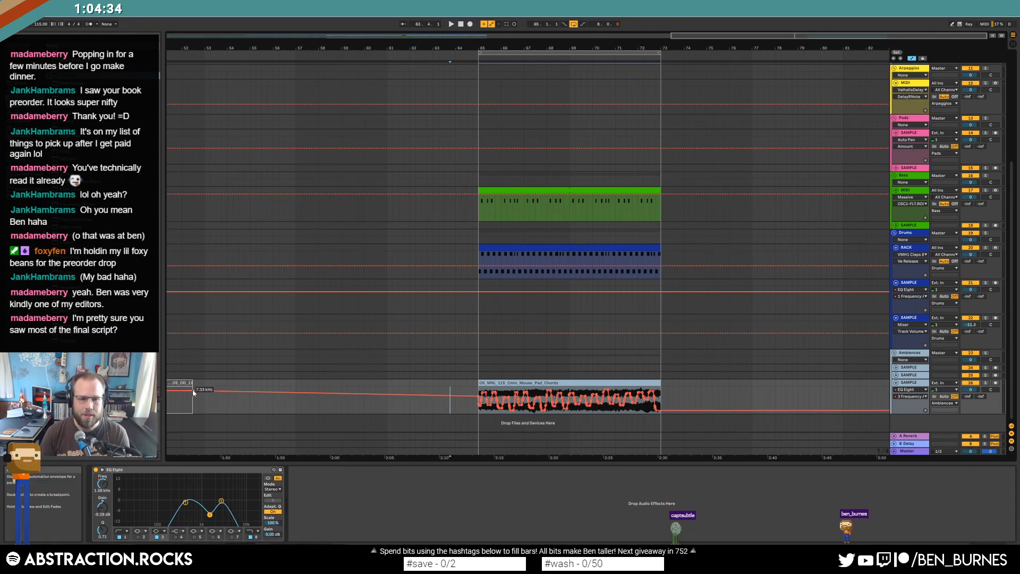
drag(479, 396, 479, 390)
key(space)
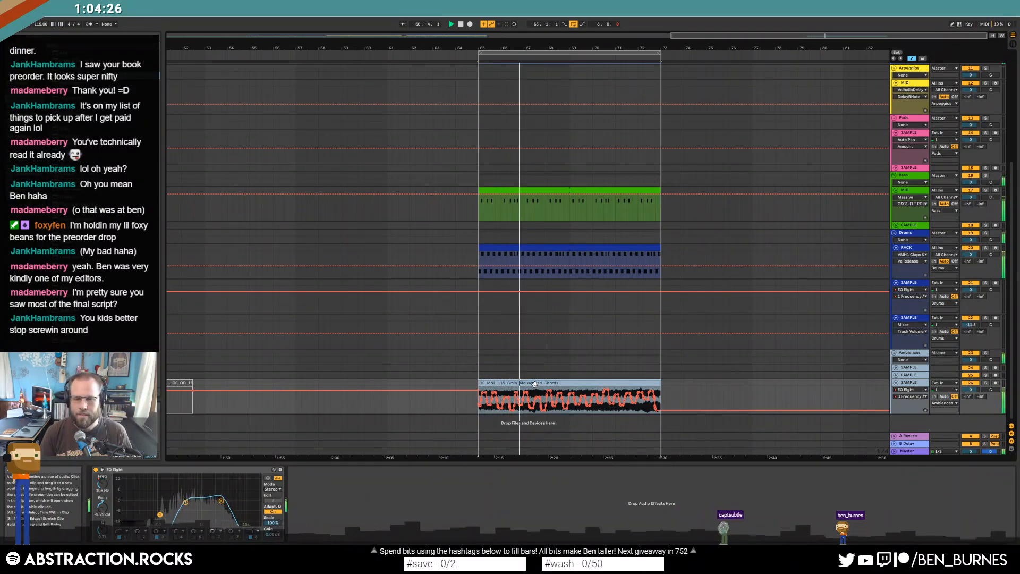
Stop playback and delete the recorded band 3 frequency sweeps across the whole pad chords clip.
key(space)
drag(439, 404, 679, 406)
click(710, 399)
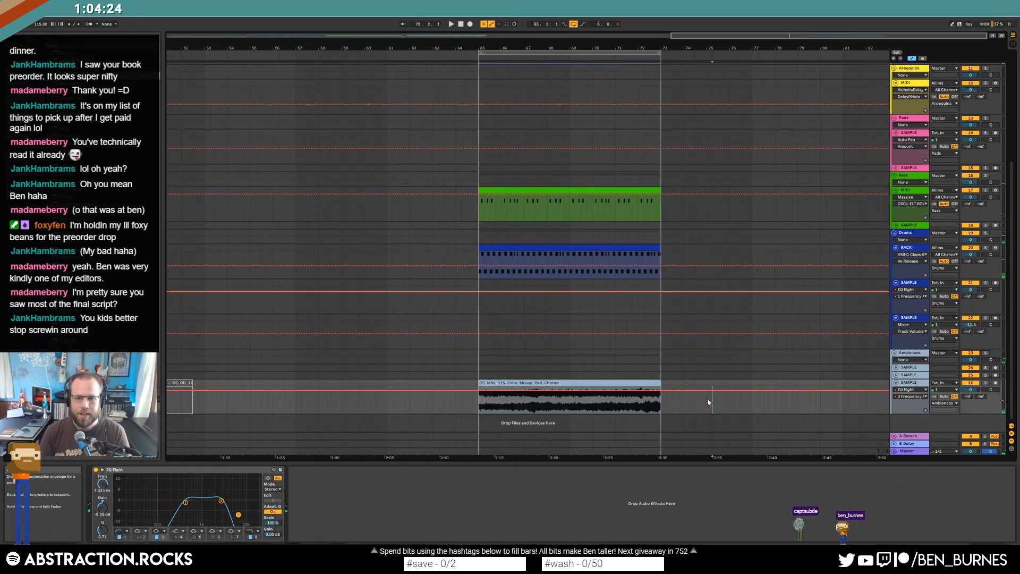
Show the whole arrangement, play from bar 65, and lower the pad chords EQ's high-cut frequency to about 1.07 kHz.
scroll(529, 232, up, 1)
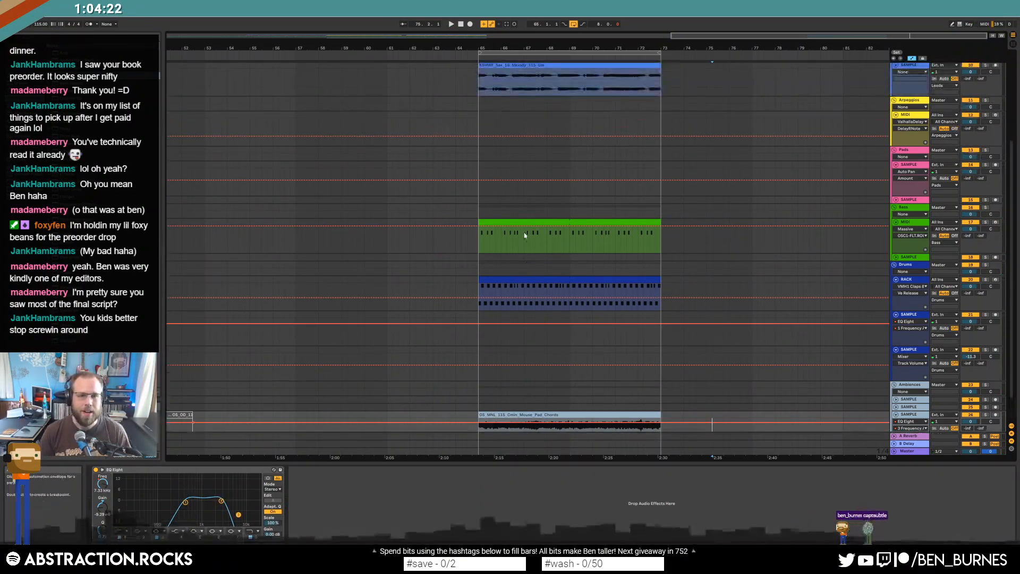
key(w)
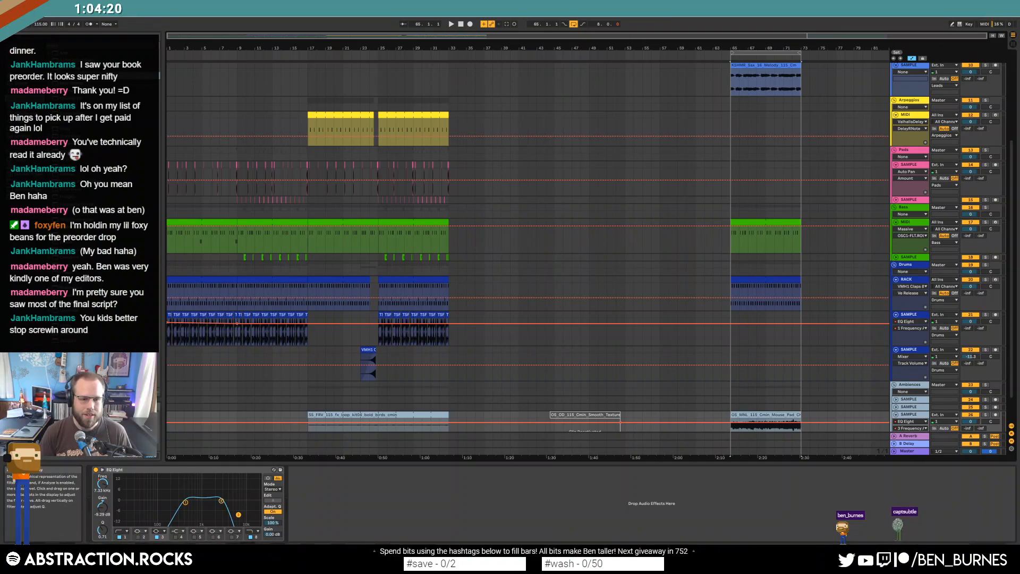
key(space)
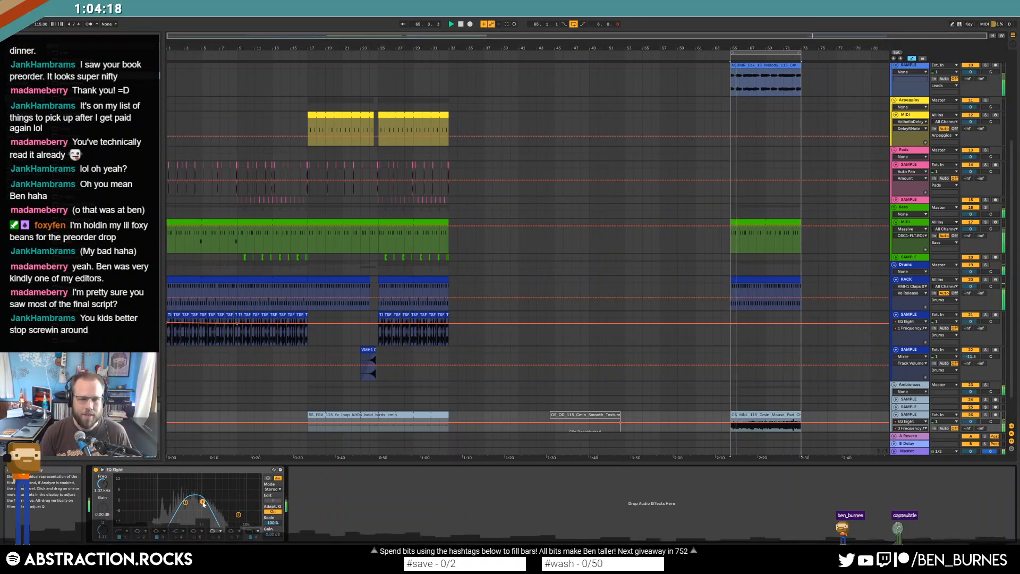
key(space)
Raise EQ band 3's gain on the pad chords to about 0 dB and re-enable the overridden automation.
click(760, 65)
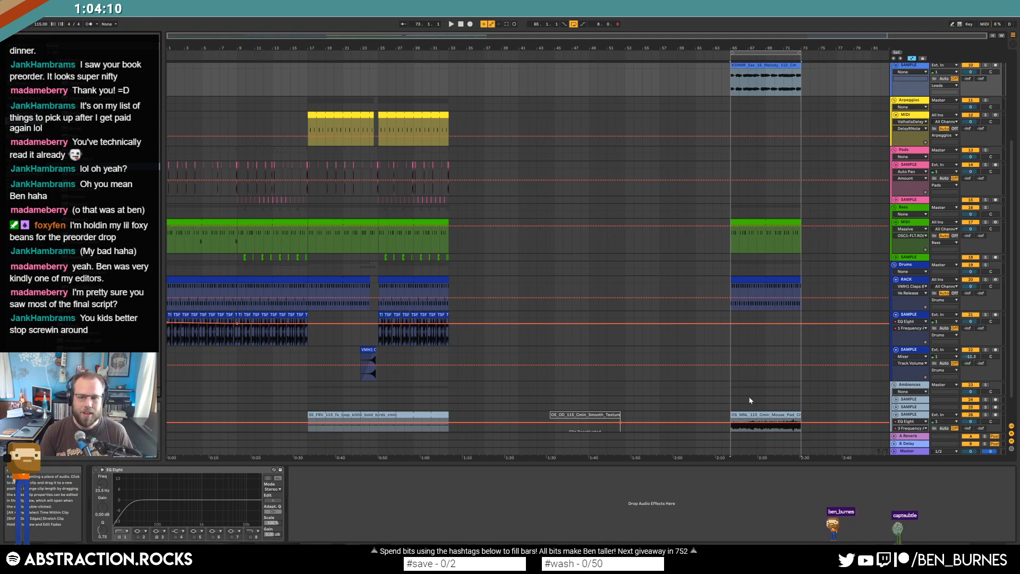
click(748, 415)
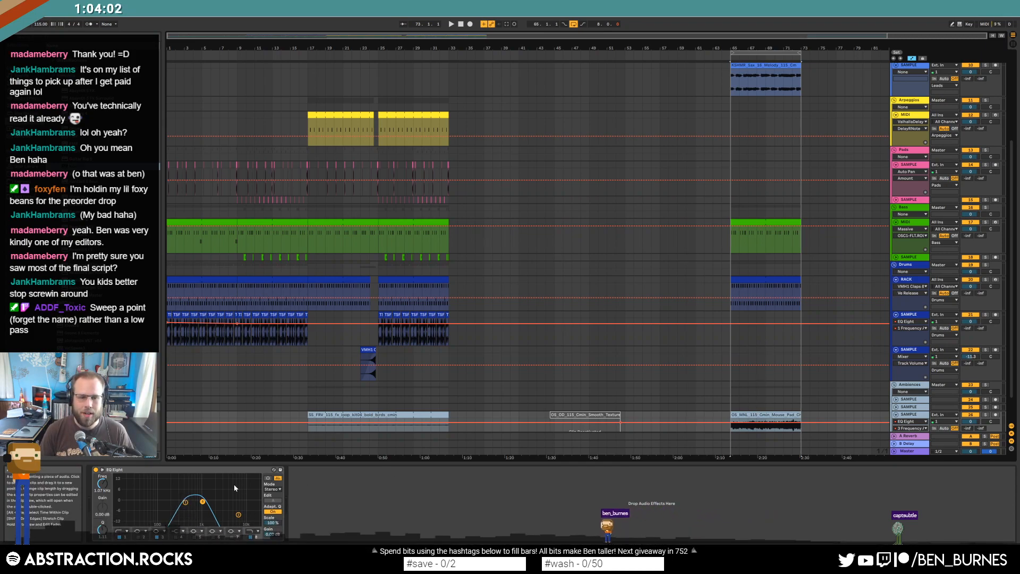
drag(239, 516, 191, 516)
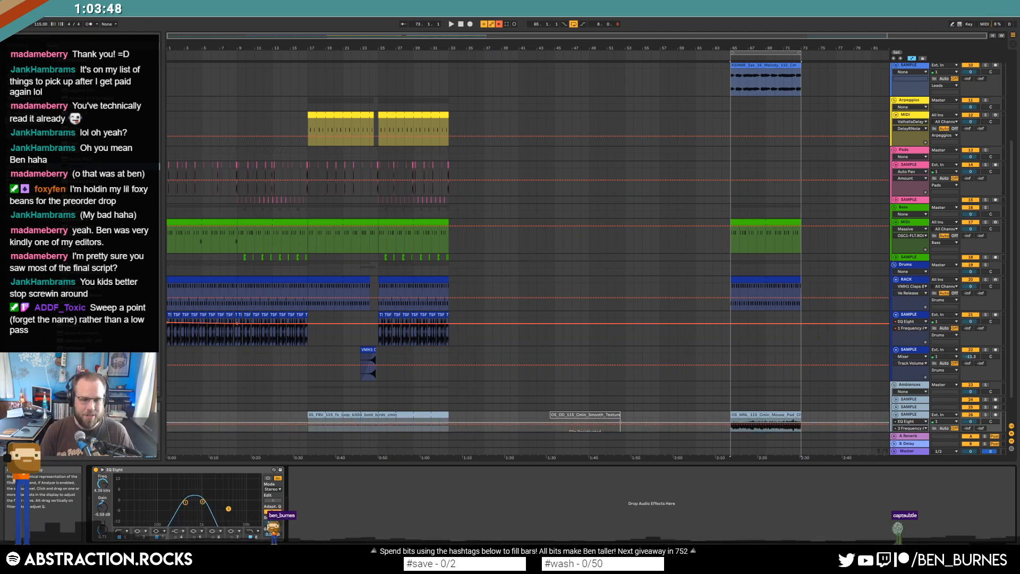
click(768, 65)
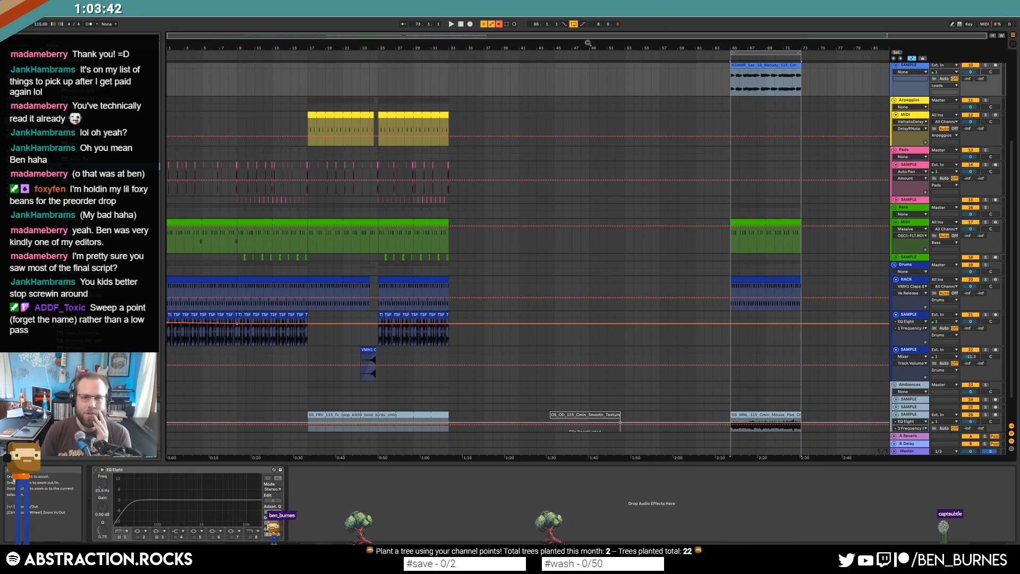
click(500, 24)
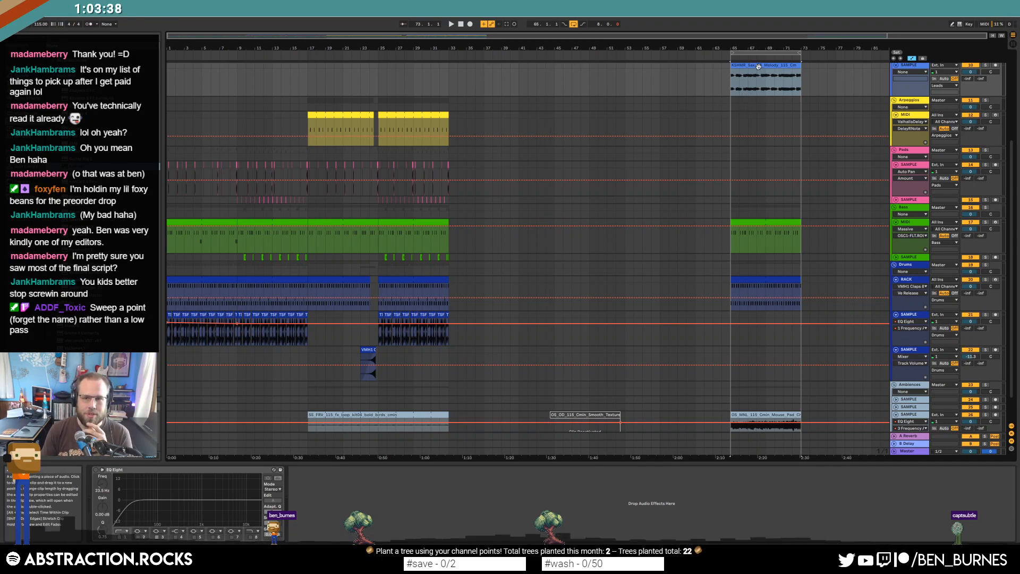
drag(312, 81, 448, 393)
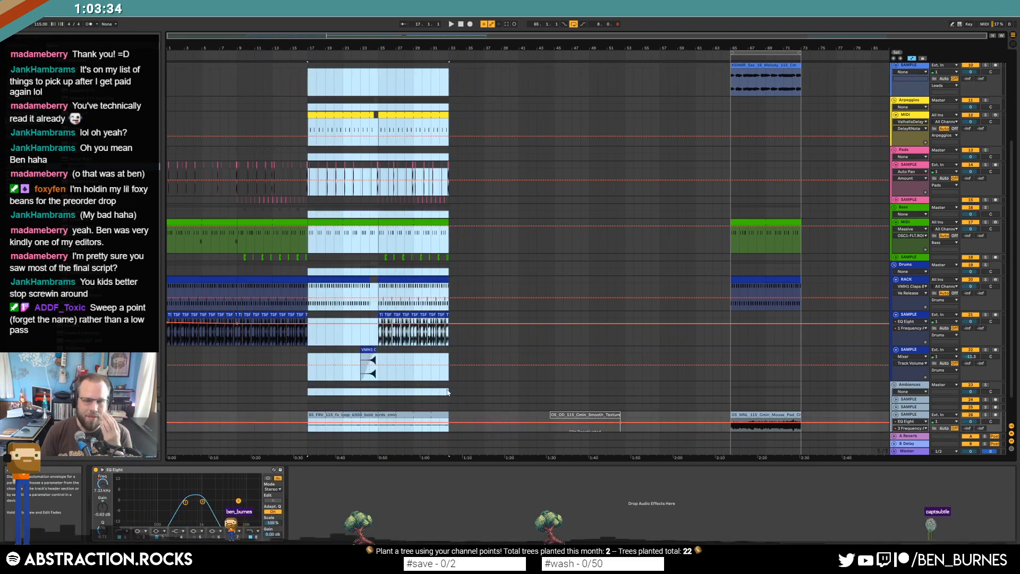
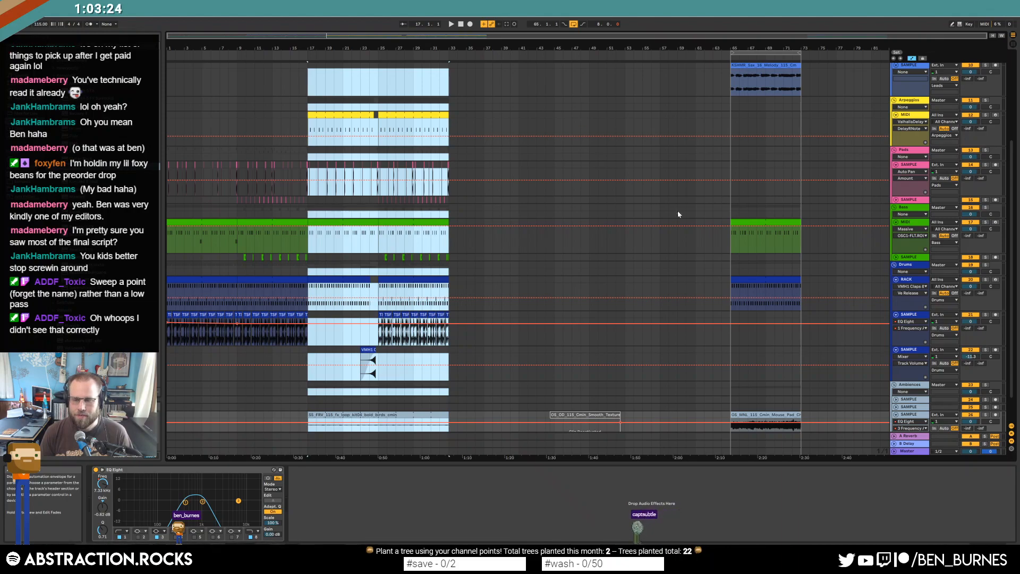
scroll(782, 191, up, 5)
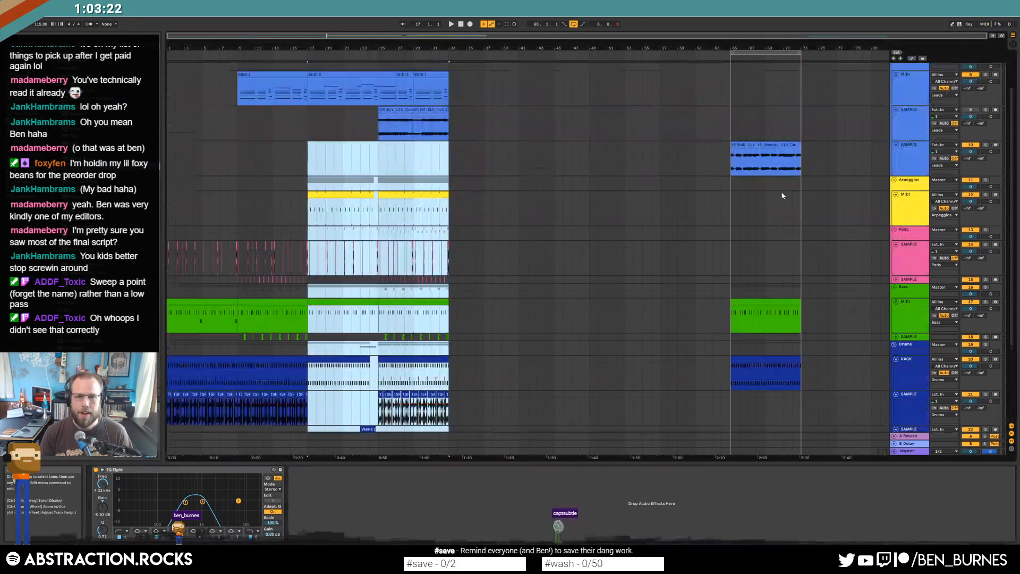
scroll(820, 304, down, 6)
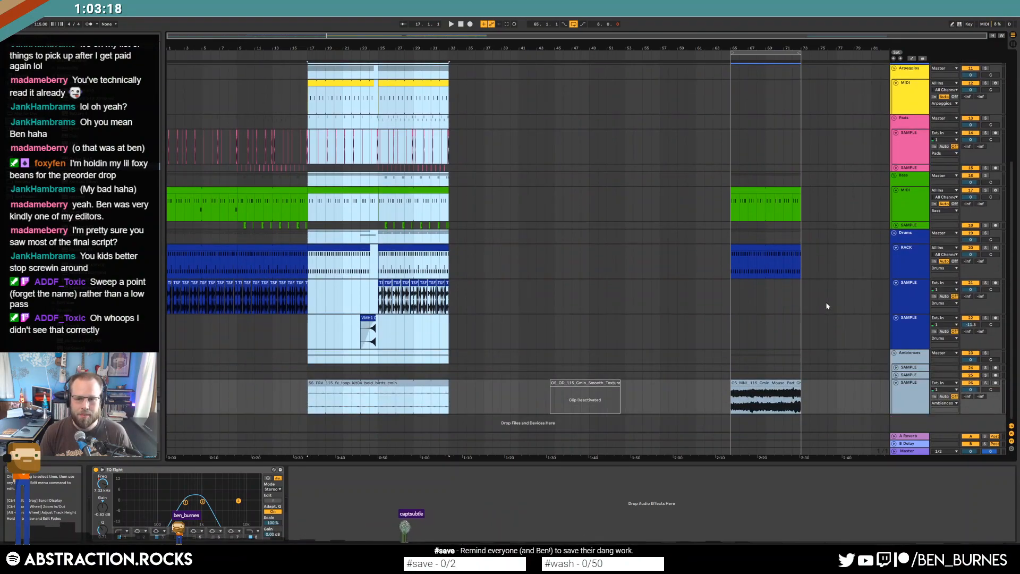
drag(664, 34, 694, 45)
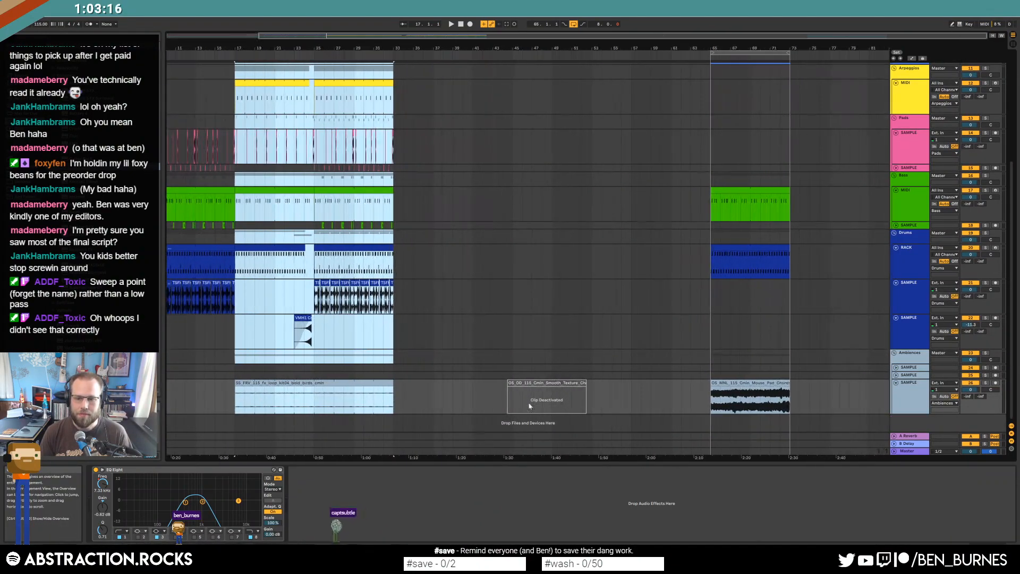
click(741, 396)
click(747, 385)
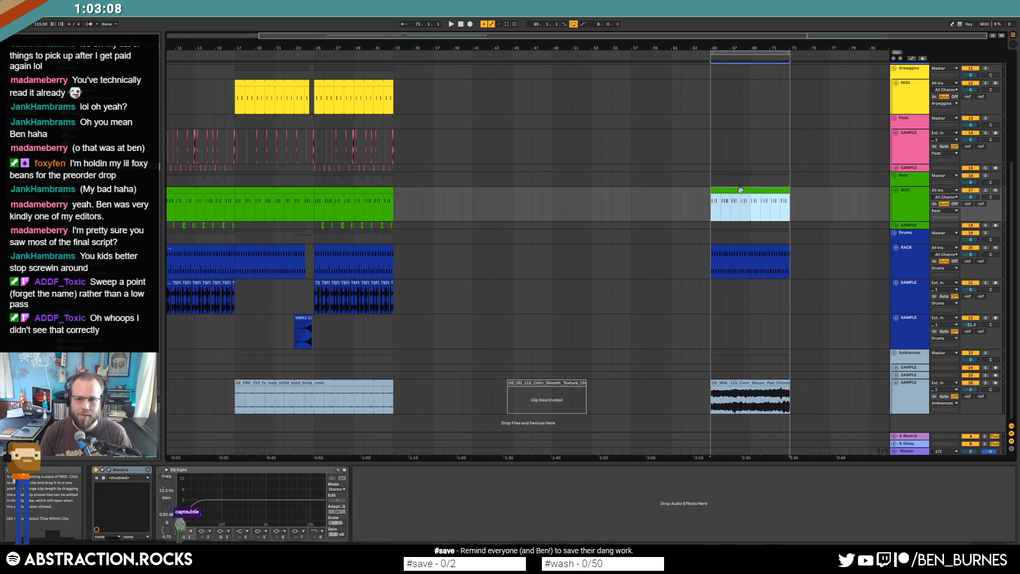
In the bar 65 bass clip, copy the second C1 note up an octave to C2, lengthened and slightly later, and audition it.
double_click(737, 200)
click(333, 391)
key(shift+Up)
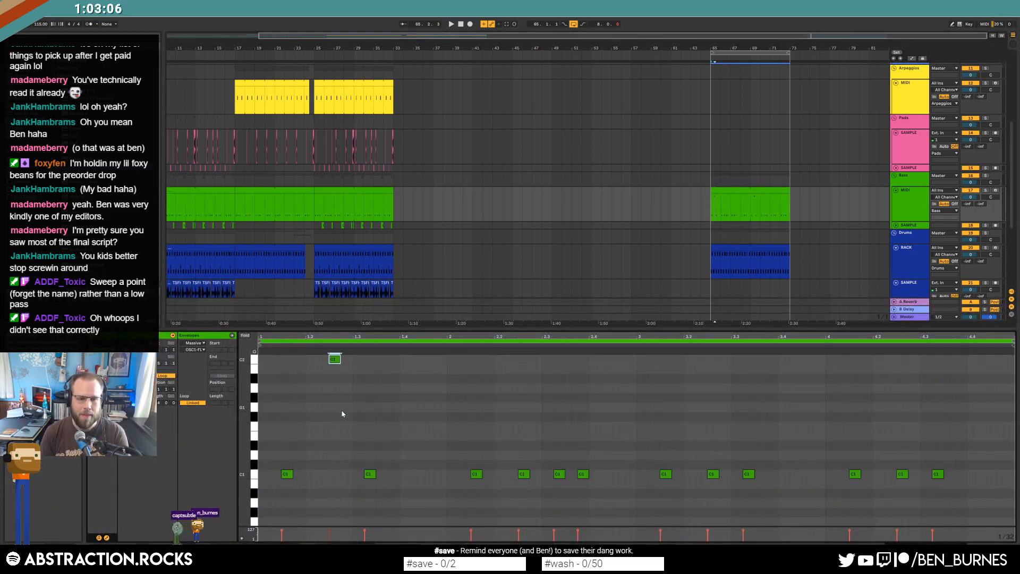
key(ctrl+d)
key(shift+Up)
key(shift+Right)
key(shift+Right)
key(space)
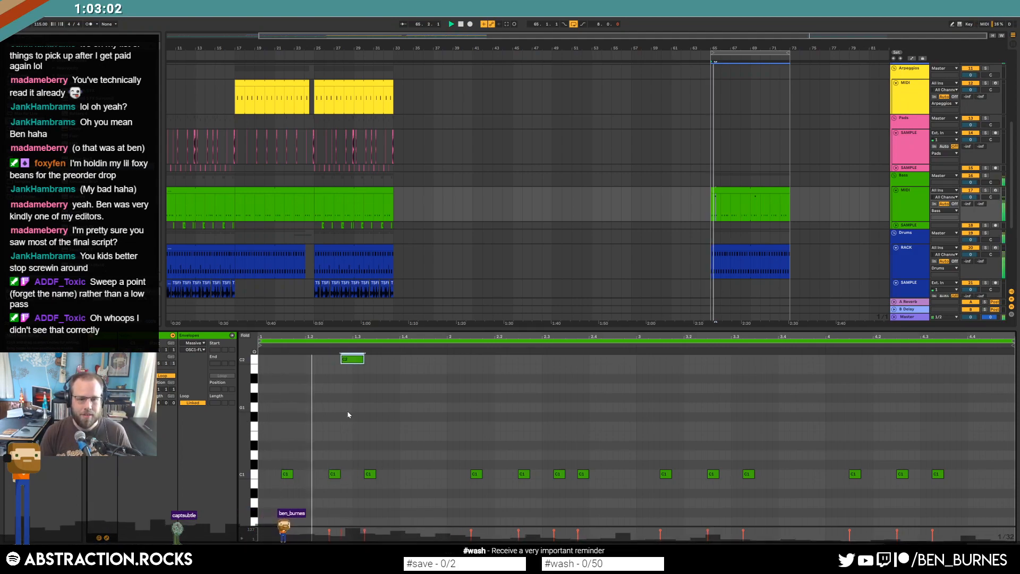
key(space)
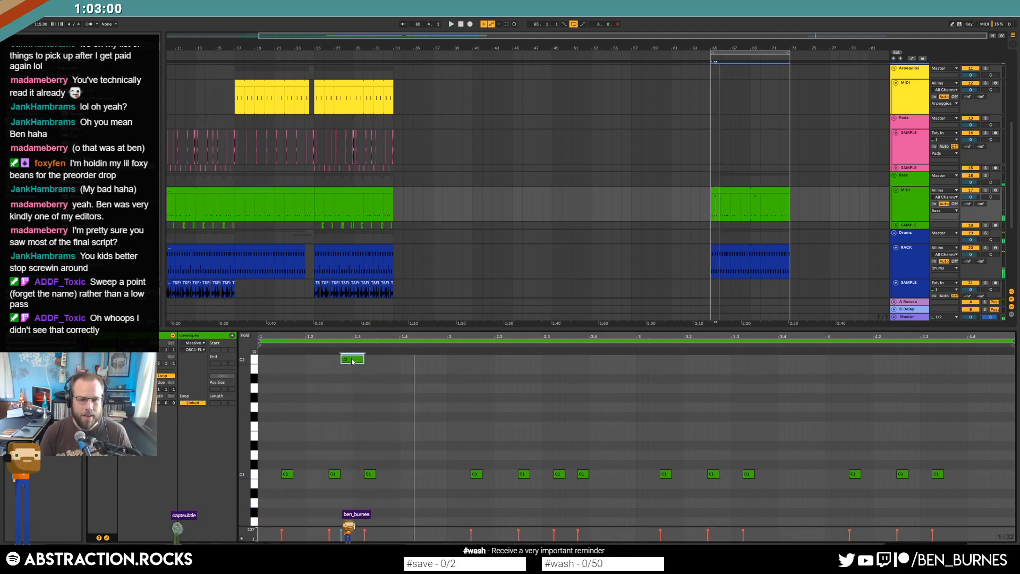
Shorten the second C1 bass note and shift it earlier, move the C2 note earlier to match, and audition the rhythm.
drag(340, 474, 320, 475)
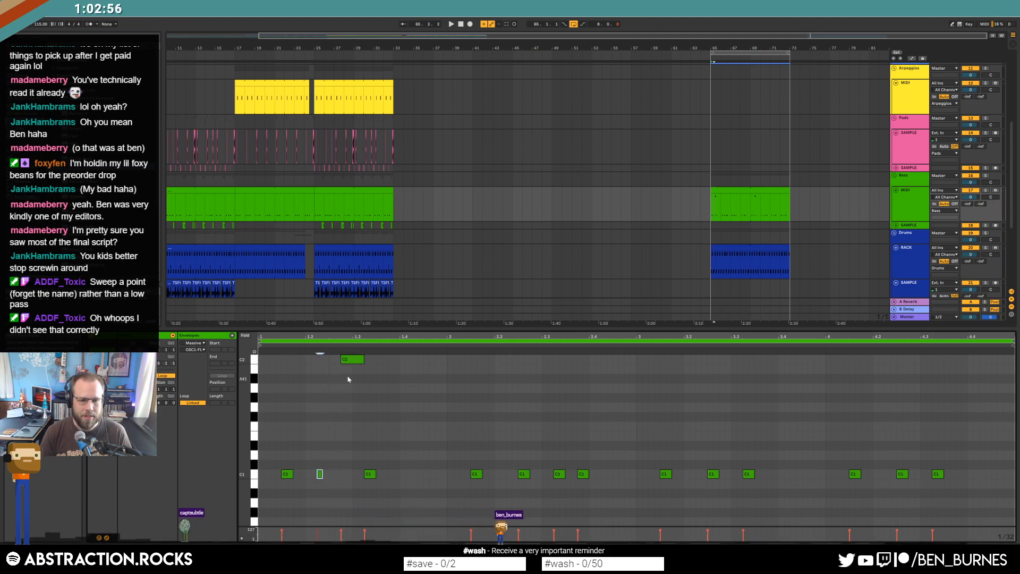
drag(355, 361, 342, 365)
key(space)
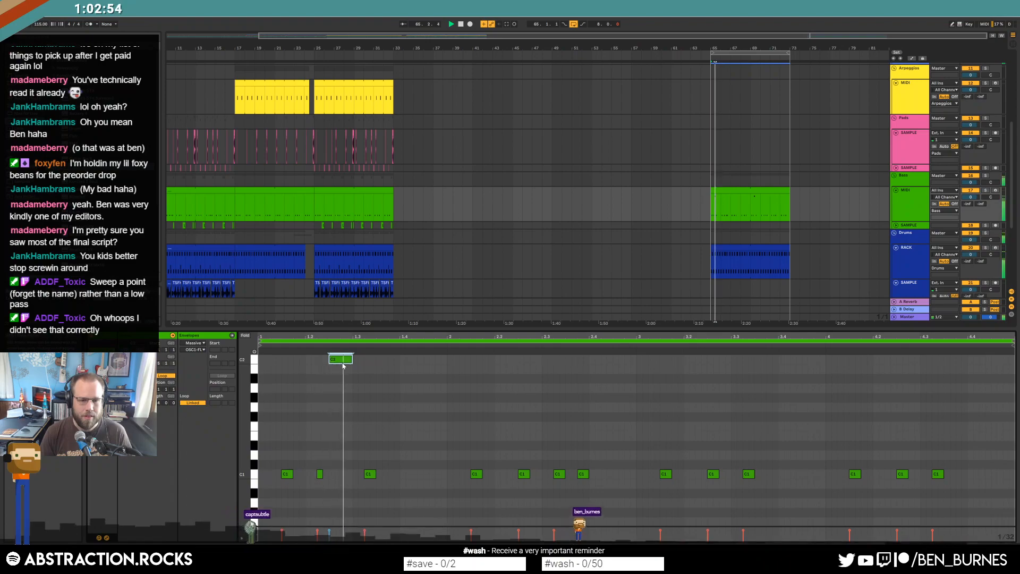
key(space)
Add a C1 note shortly before beat 1.4 in the bass clip and audition the line.
double_click(393, 474)
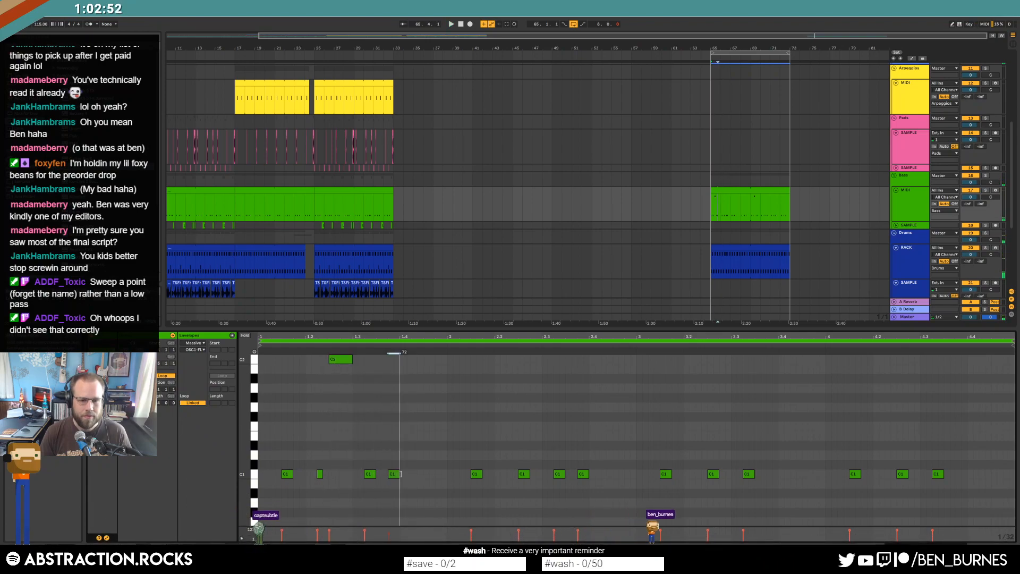
mouse_move(398, 475)
mouse_down()
mouse_move(410, 478)
mouse_move(397, 479)
mouse_up()
key(space)
key(space)
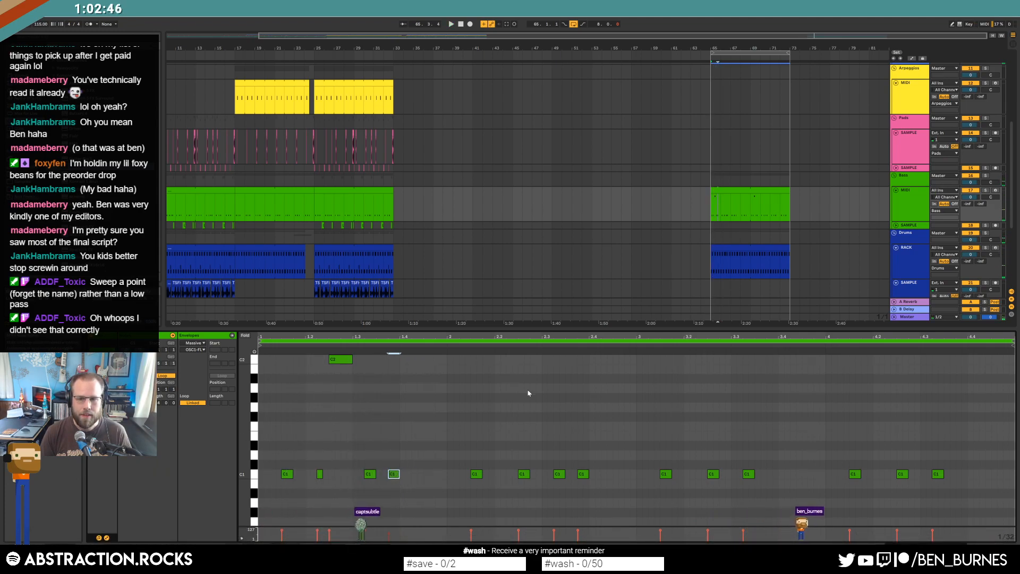
Add a G1 note after beat 1.4 in the bass clip, extend it to bar 2, and audition the phrase.
double_click(426, 407)
mouse_move(431, 411)
mouse_down()
mouse_move(419, 409)
mouse_move(439, 411)
mouse_up()
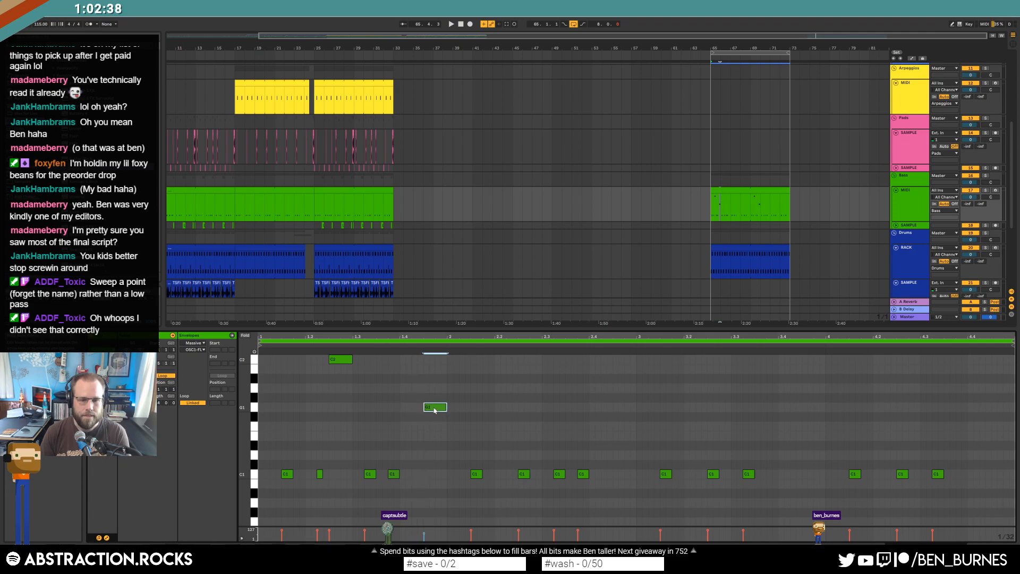
key(space)
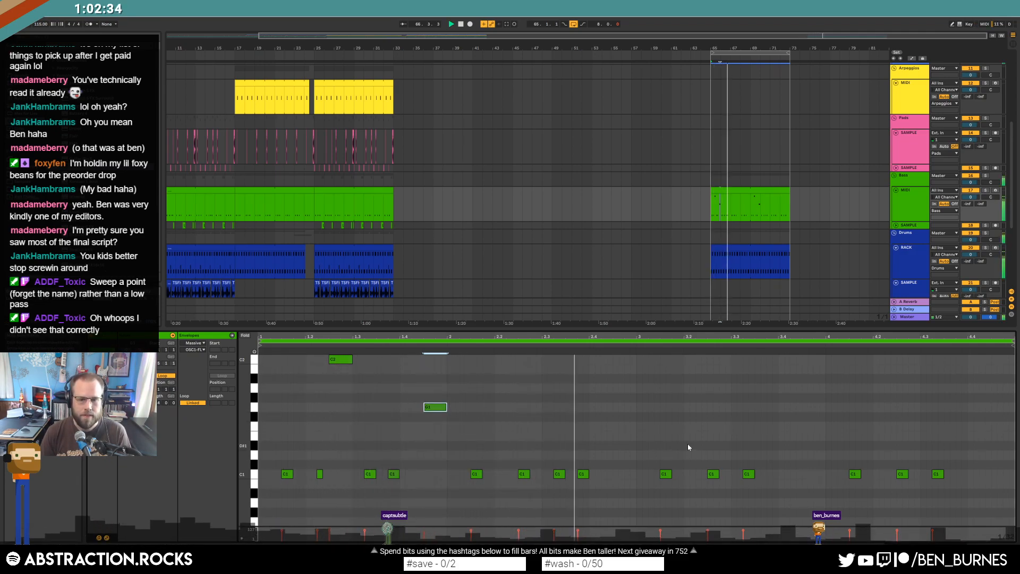
scroll(802, 244, down, 5)
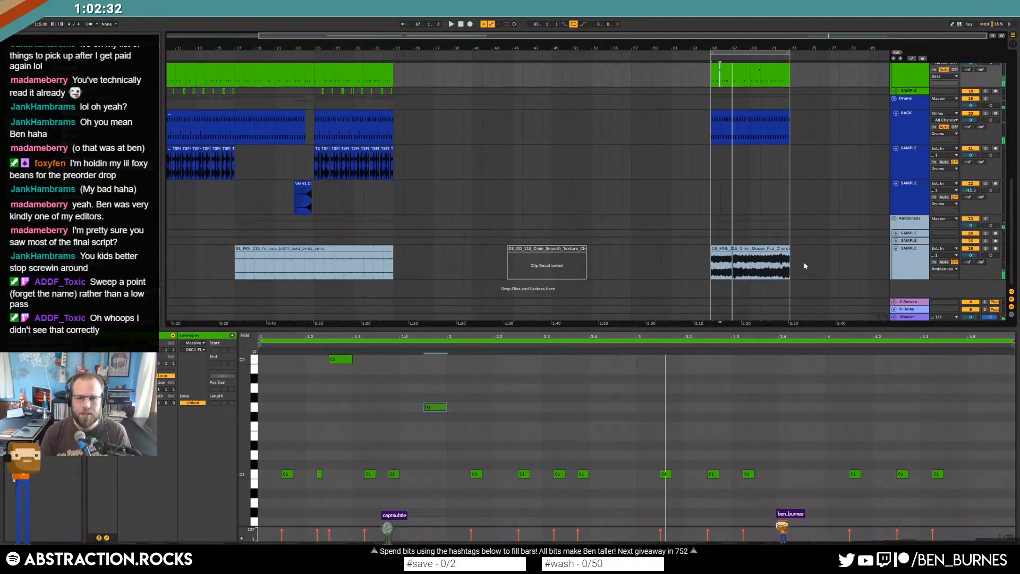
click(748, 245)
key(space)
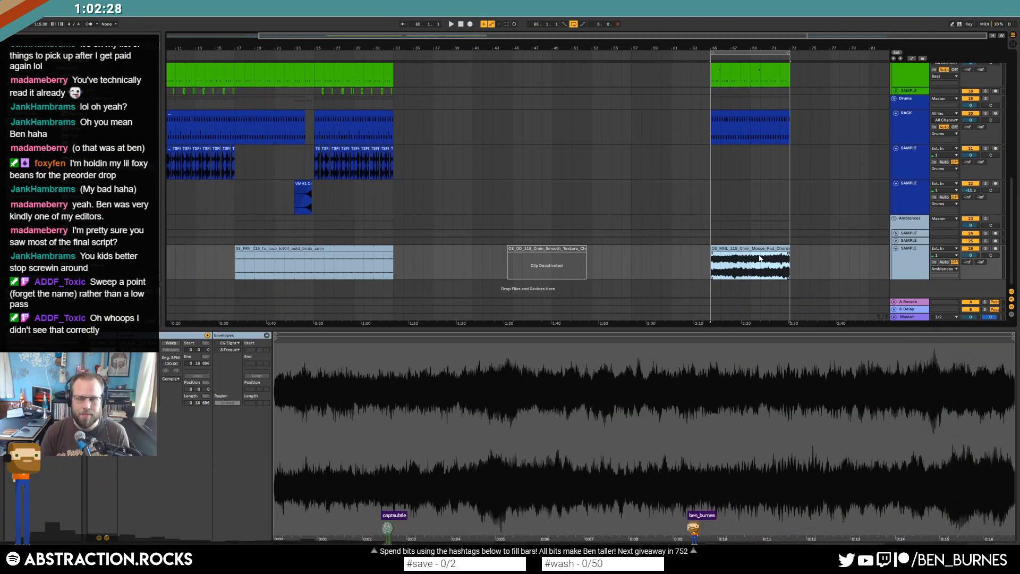
Add a new audio track to the Pads group and move the pad chords clip onto it at bar 65.
key(shift+Tab)
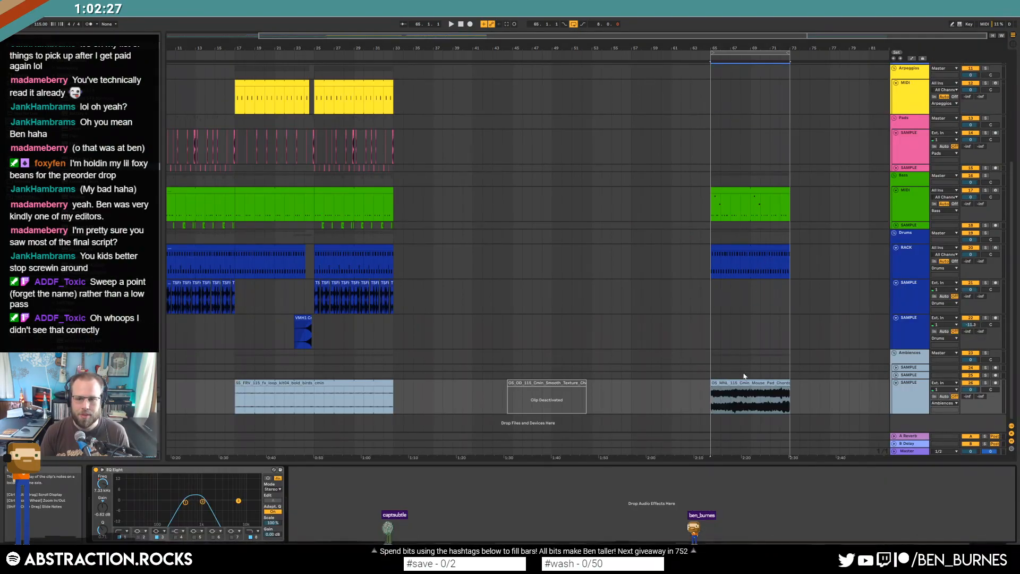
click(908, 168)
key(ctrl+t)
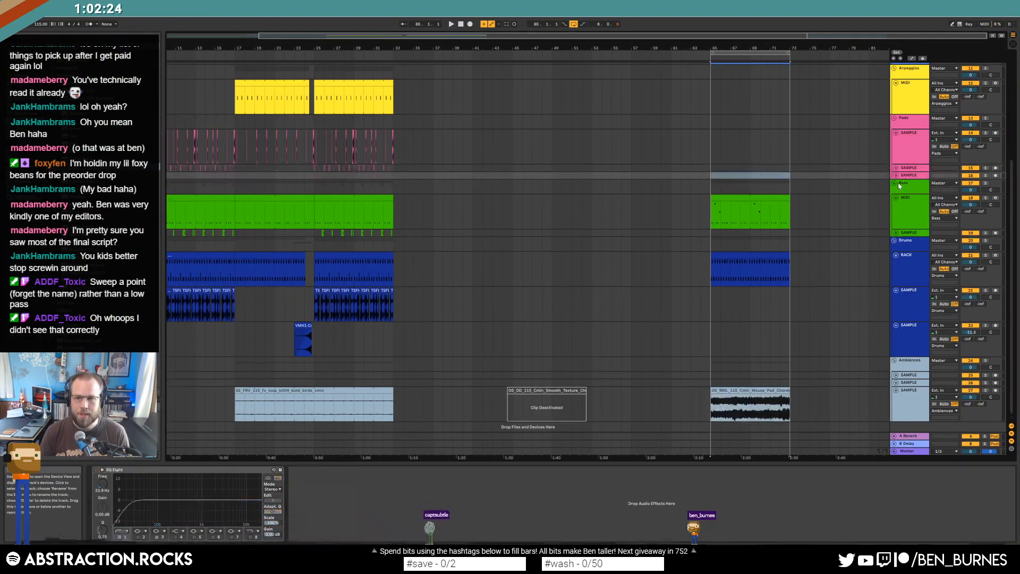
click(897, 176)
click(738, 416)
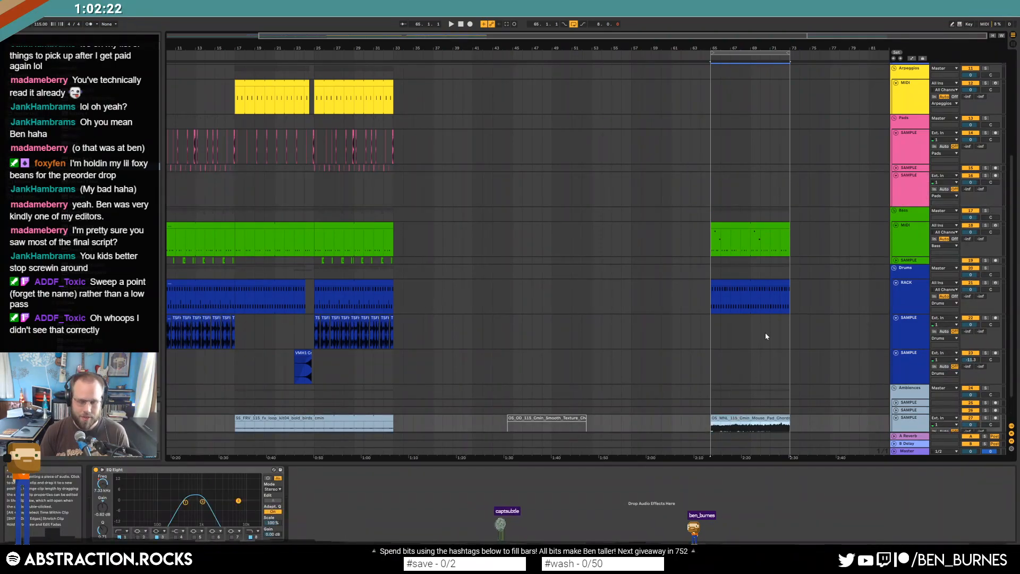
drag(786, 423, 789, 204)
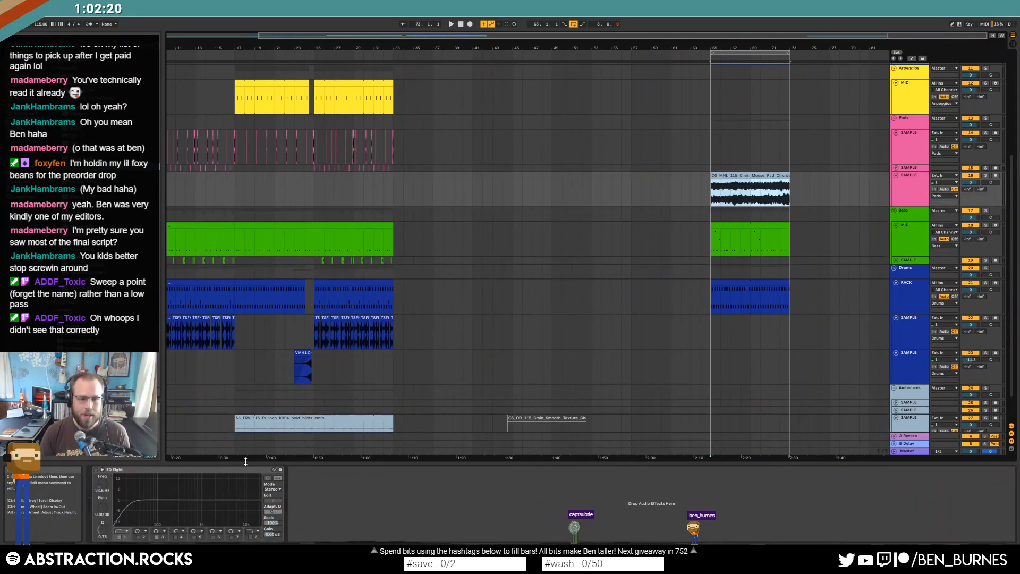
Move the filtering EQ Eight from the ambience sample track to the new pads track, replacing that track's default EQ Eight.
scroll(747, 333, down, 2)
click(711, 391)
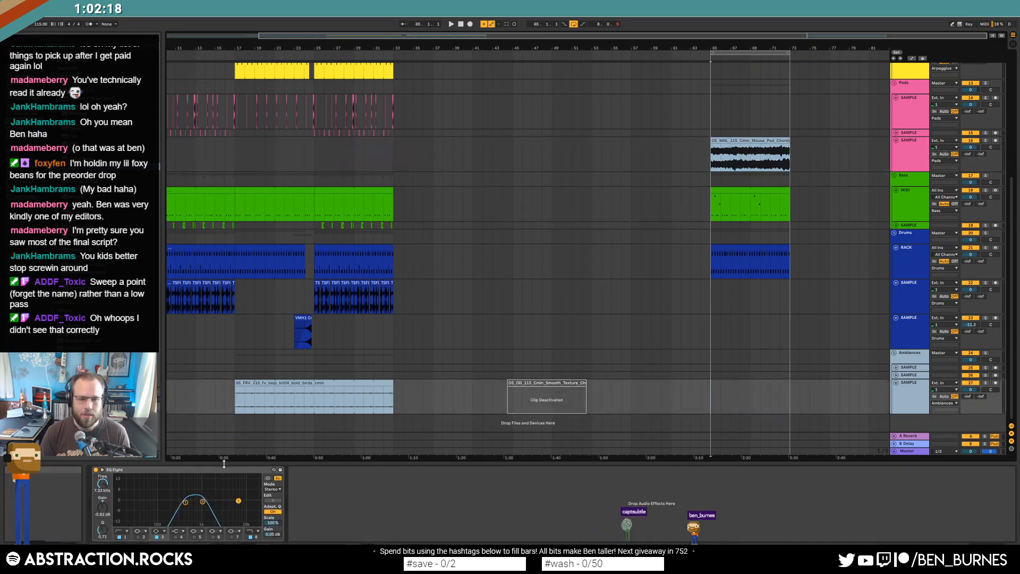
click(240, 470)
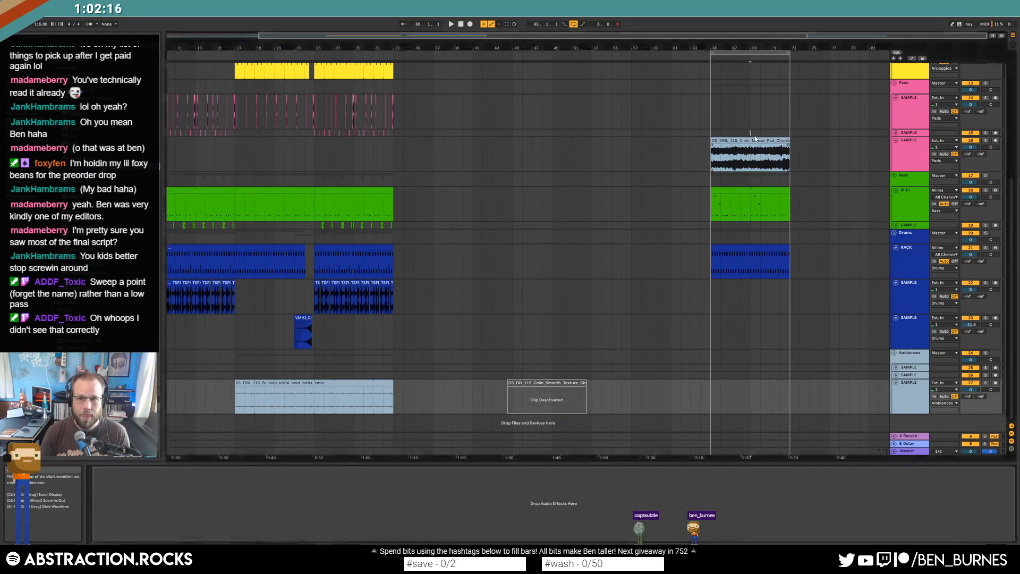
click(697, 169)
click(253, 471)
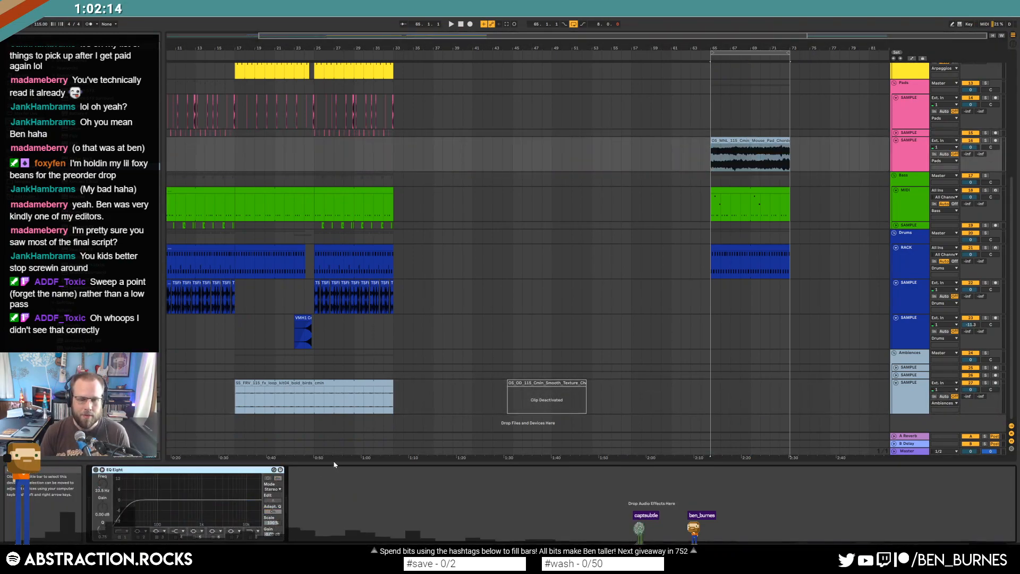
key(ctrl+v)
click(429, 471)
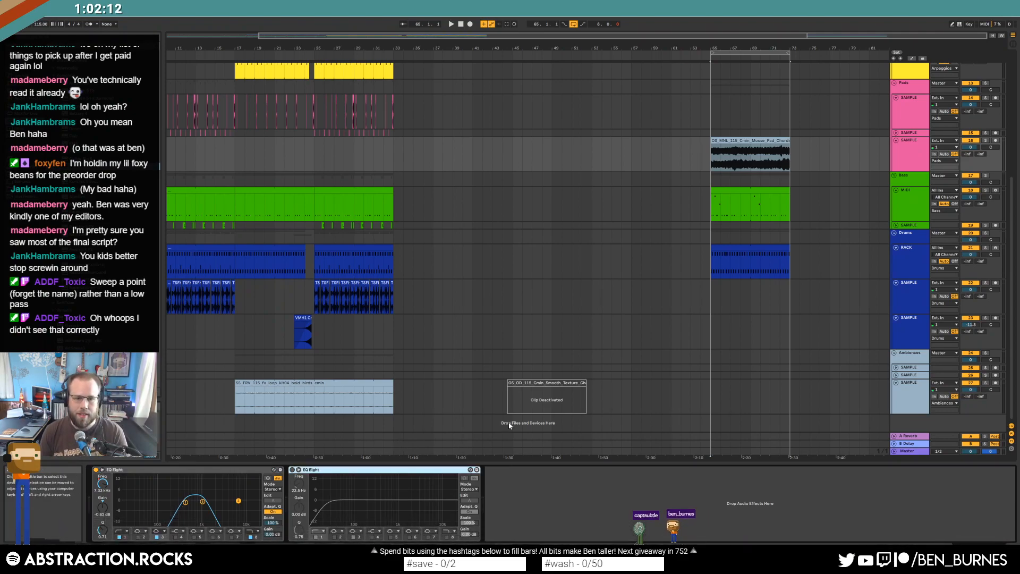
key(Delete)
Lower the new pads track's volume to about -8.5 dB and assign the track color to its clip.
drag(970, 147, 971, 165)
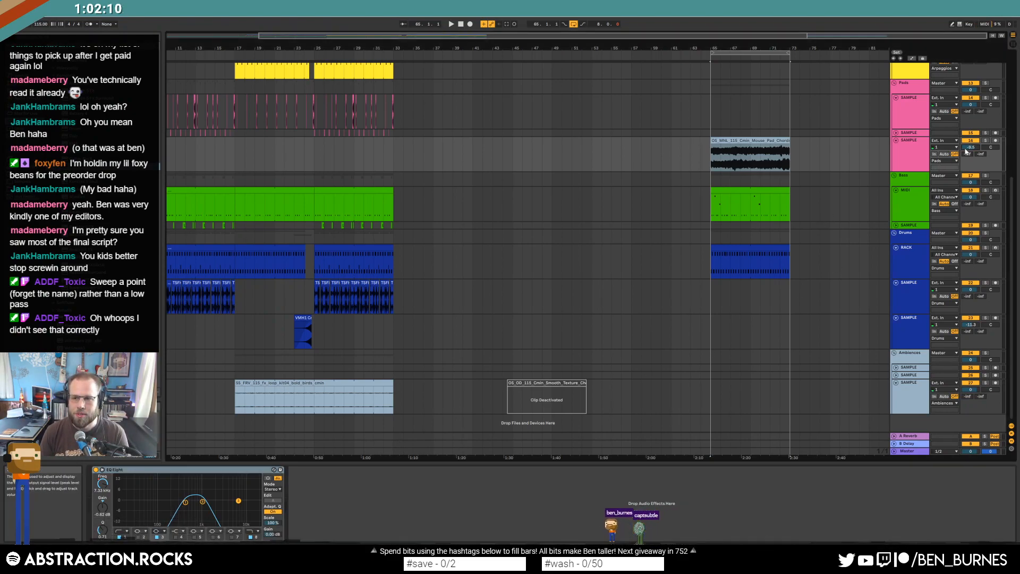
right_click(916, 155)
click(941, 290)
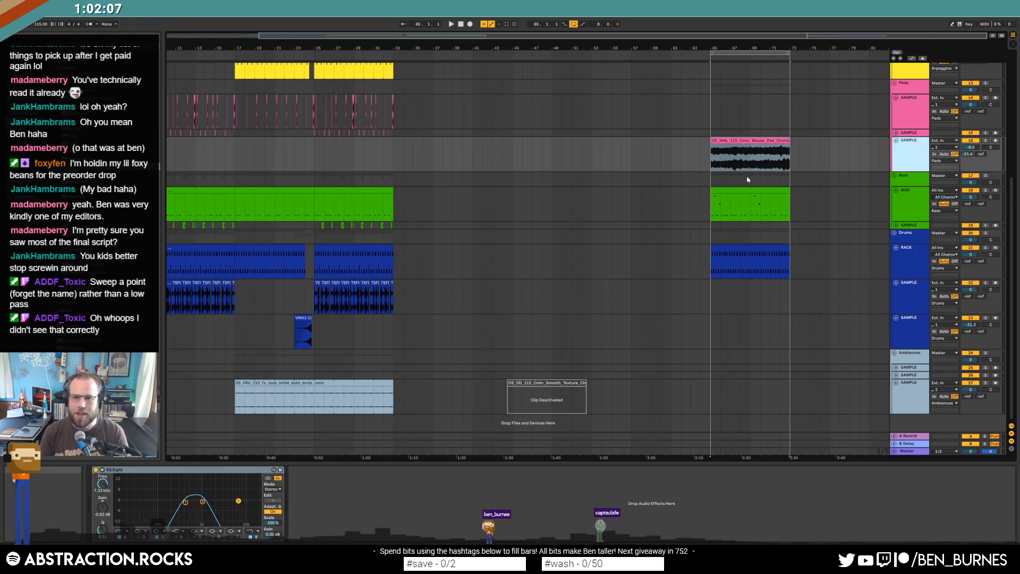
Play the section from bar 65 and fine-tune the pads track's volume to about -8.4 dB.
click(731, 151)
key(space)
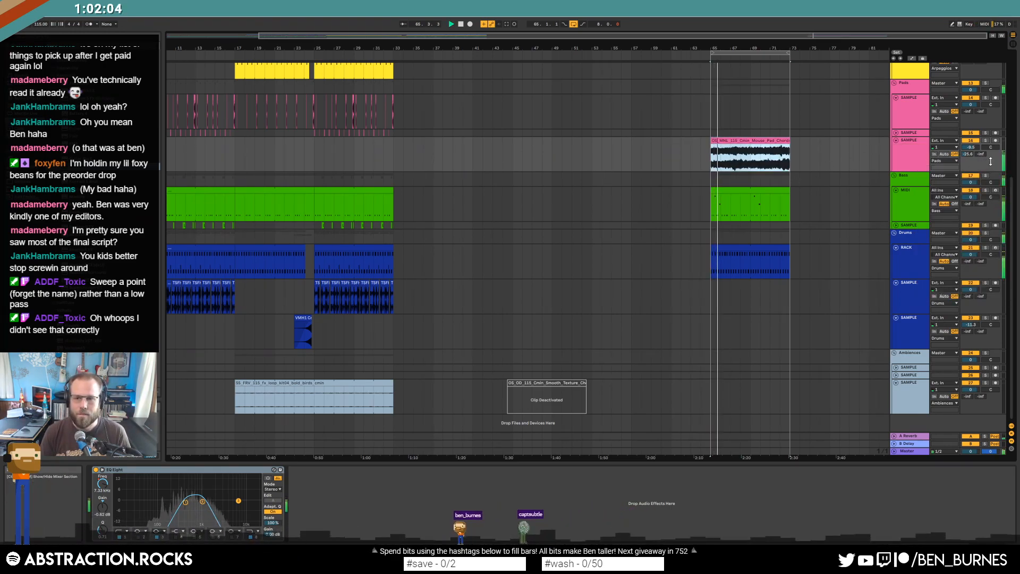
drag(972, 147, 971, 142)
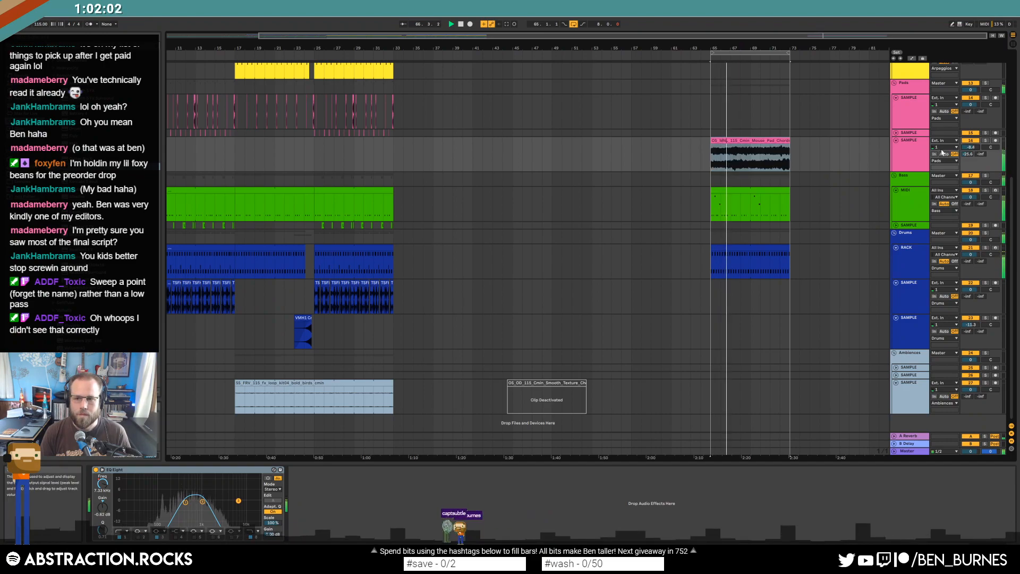
key(space)
Deactivate the sax melody clip at bars 65–73 on the Leads sample track.
scroll(760, 197, up, 1)
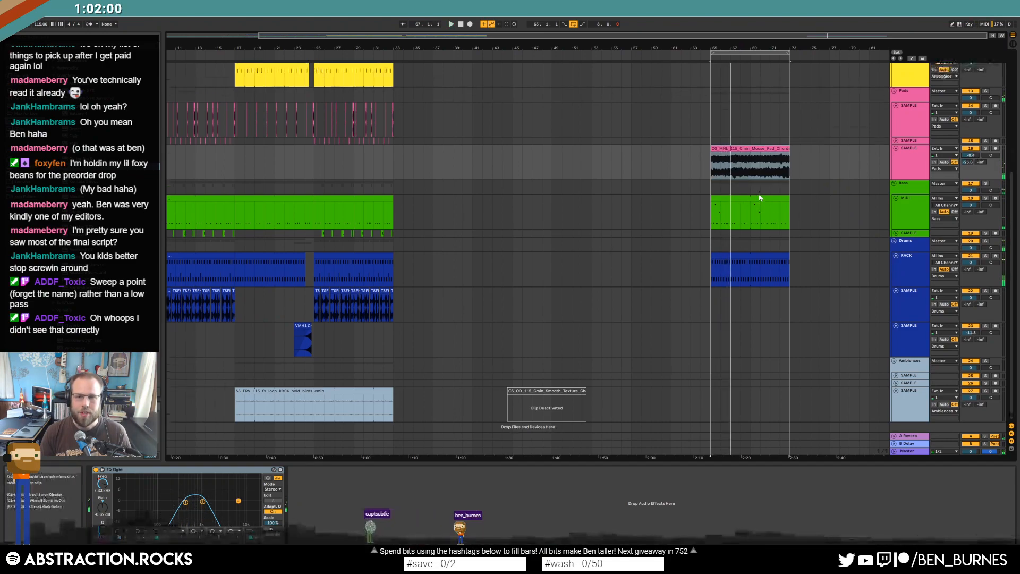
scroll(760, 197, up, 3)
click(755, 140)
key(0)
Reopen the bar 65 bass clip, audition it, and move the first C1 note after bar 2 back to the start of bar 2.
scroll(739, 284, down, 1)
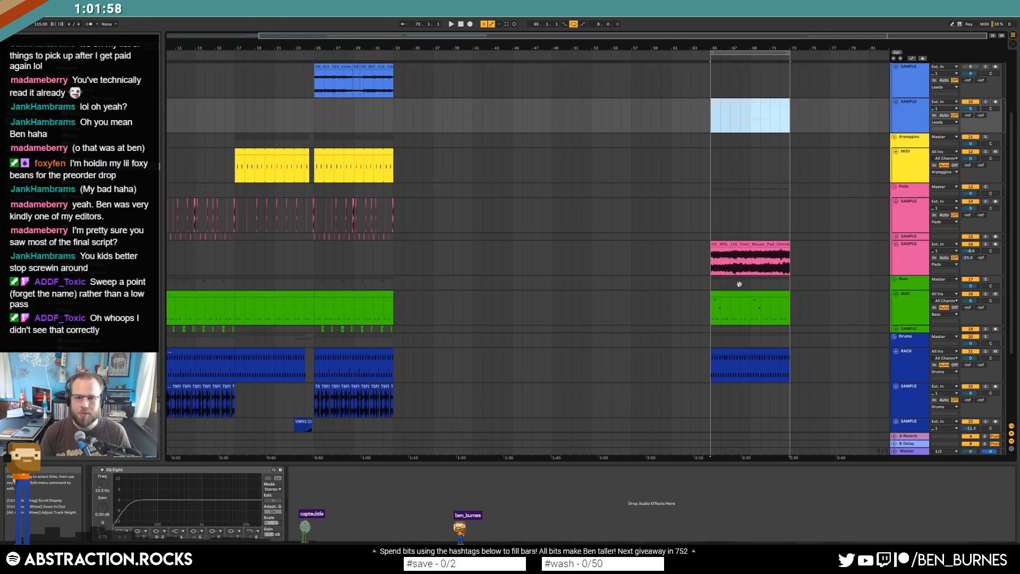
scroll(739, 284, down, 3)
double_click(748, 262)
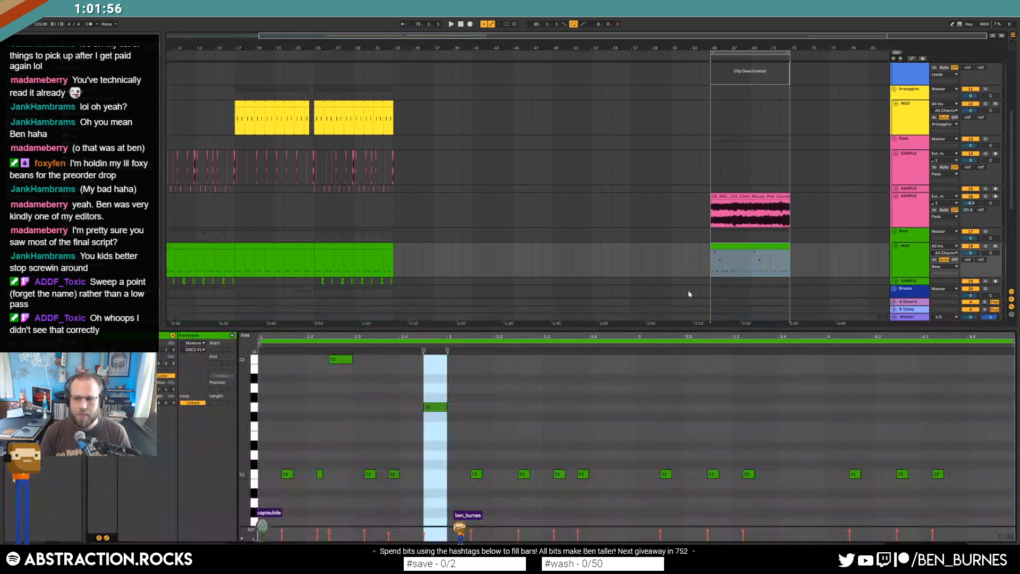
key(space)
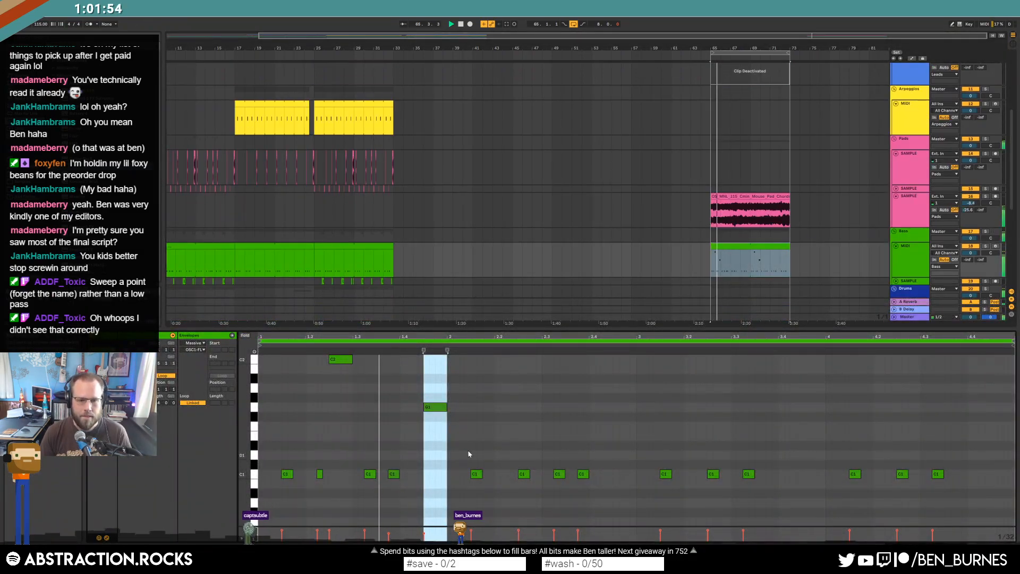
key(space)
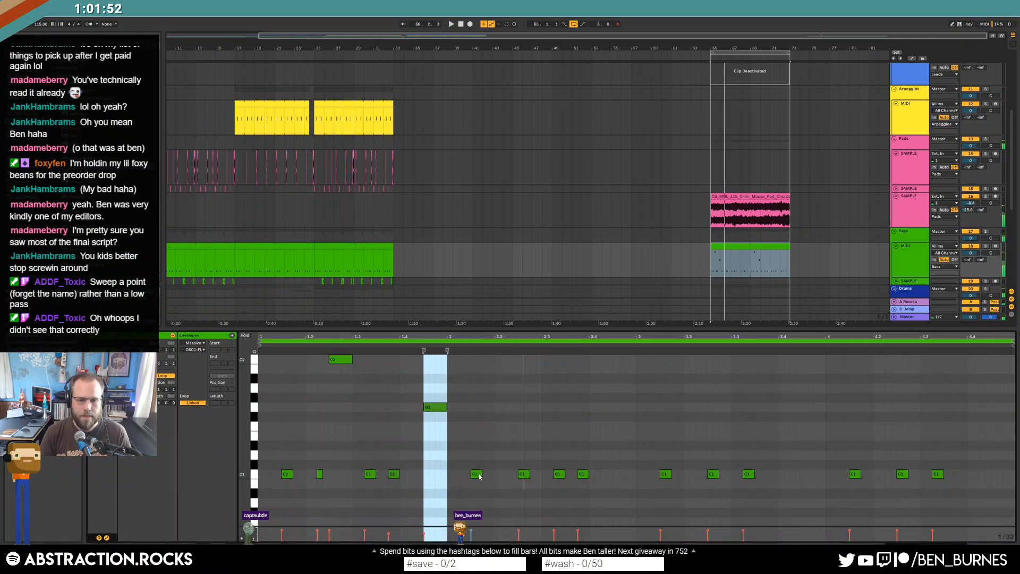
click(476, 474)
drag(478, 480, 464, 480)
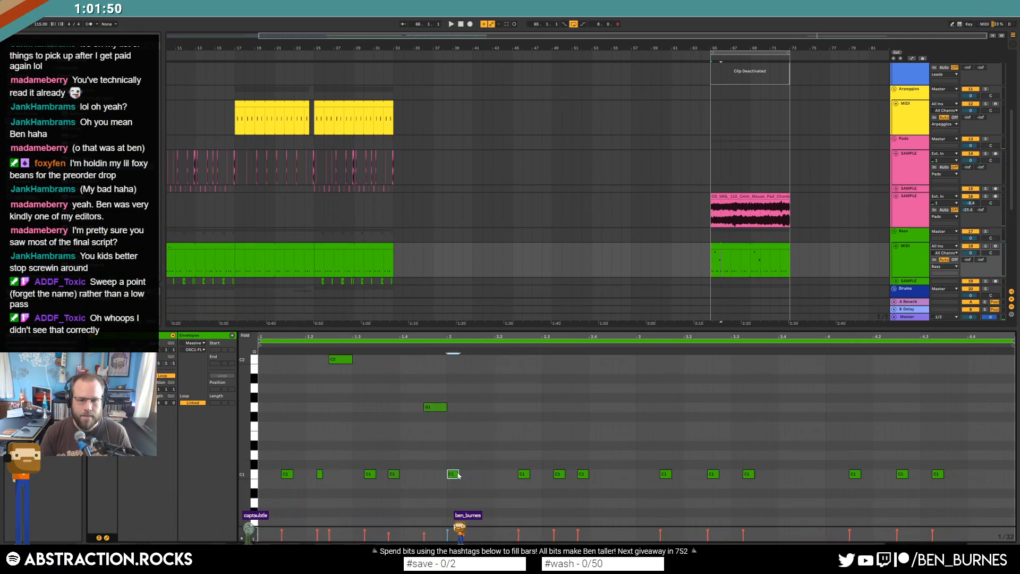
Audition the bass line and add a C1 note an eighth after the one at the start of bar 2.
key(space)
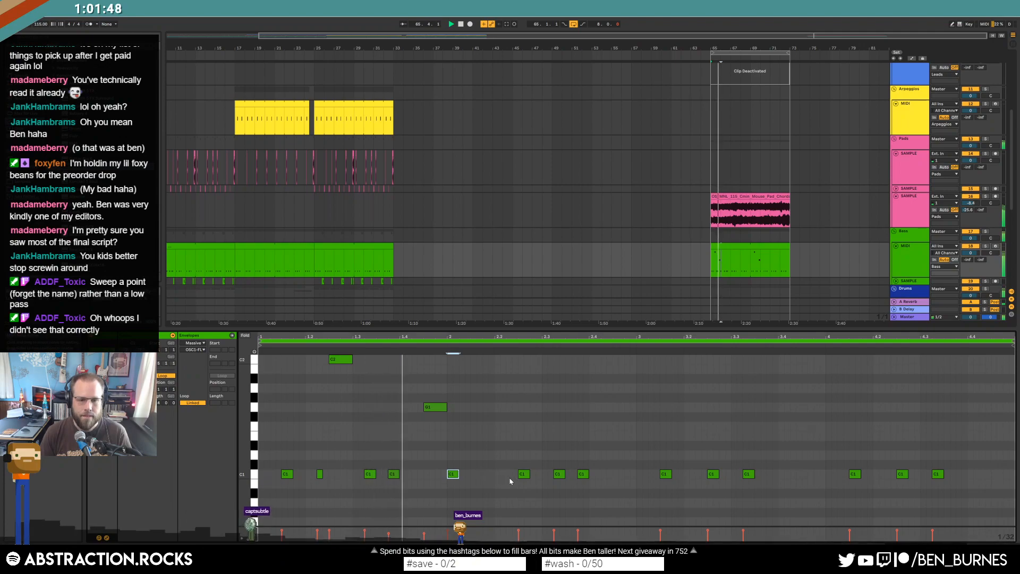
key(space)
click(488, 477)
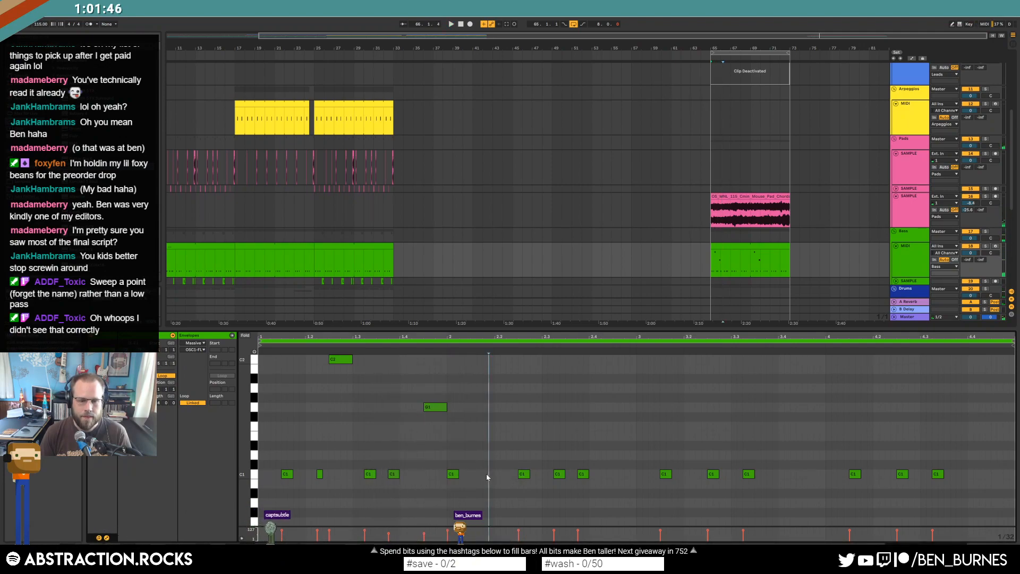
click(472, 476)
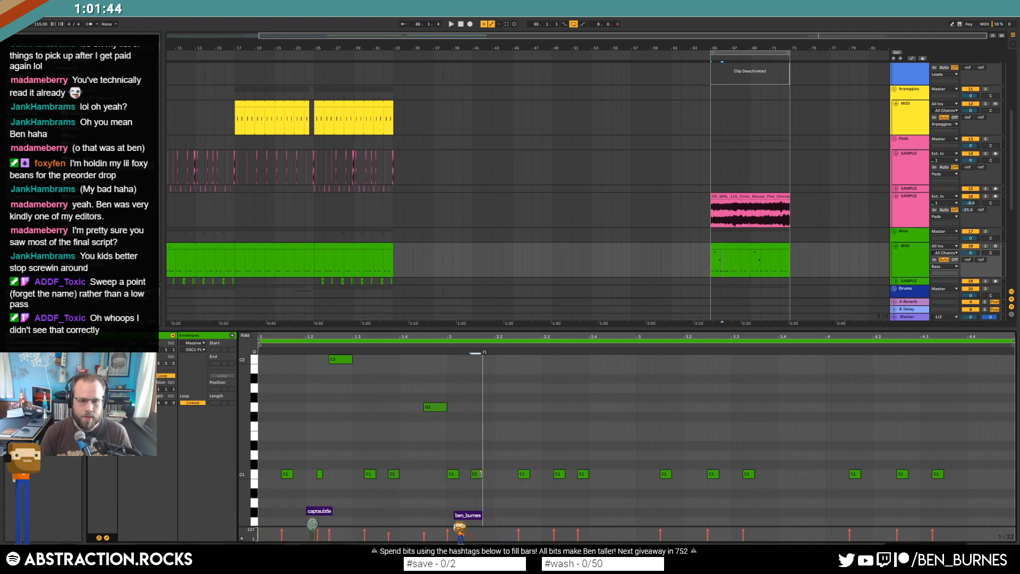
Build a descending run from the middle of bar 2 with a short C2 followed by A#1, G#1 and G1 notes.
key(shift+Up)
key(shift+Left)
double_click(522, 389)
drag(522, 389, 556, 400)
key(Up)
double_click(545, 399)
drag(560, 474, 574, 415)
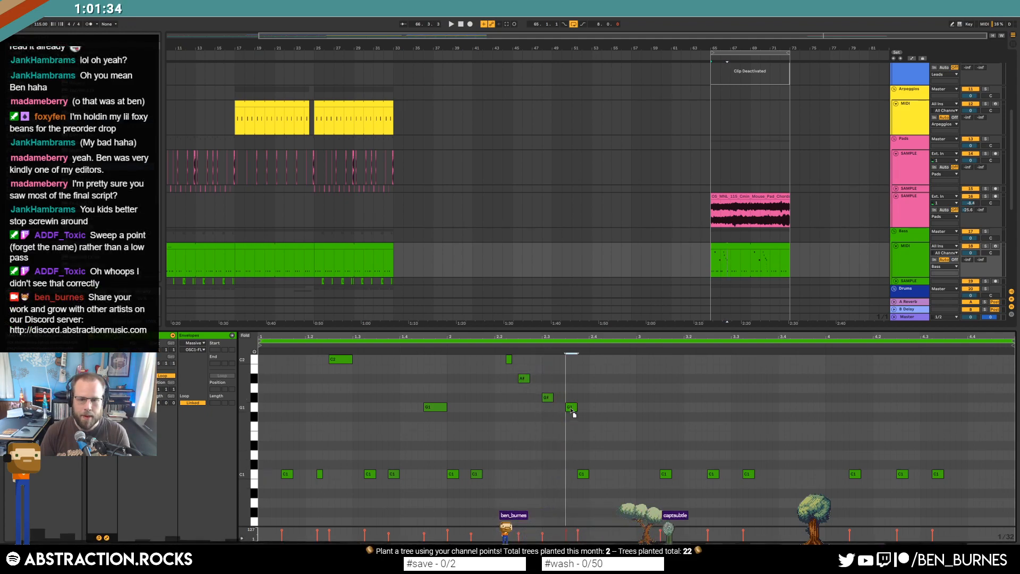
Move the next C1 note to C#1 near the end of bar 2, copy it an eighth later, and shorten the first of the pair.
drag(585, 474, 608, 469)
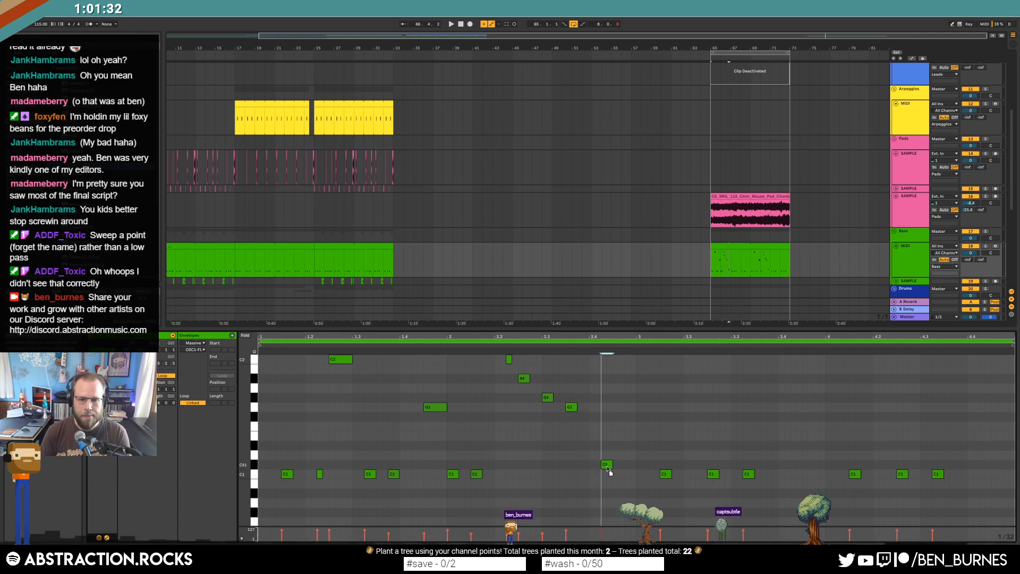
click(608, 468)
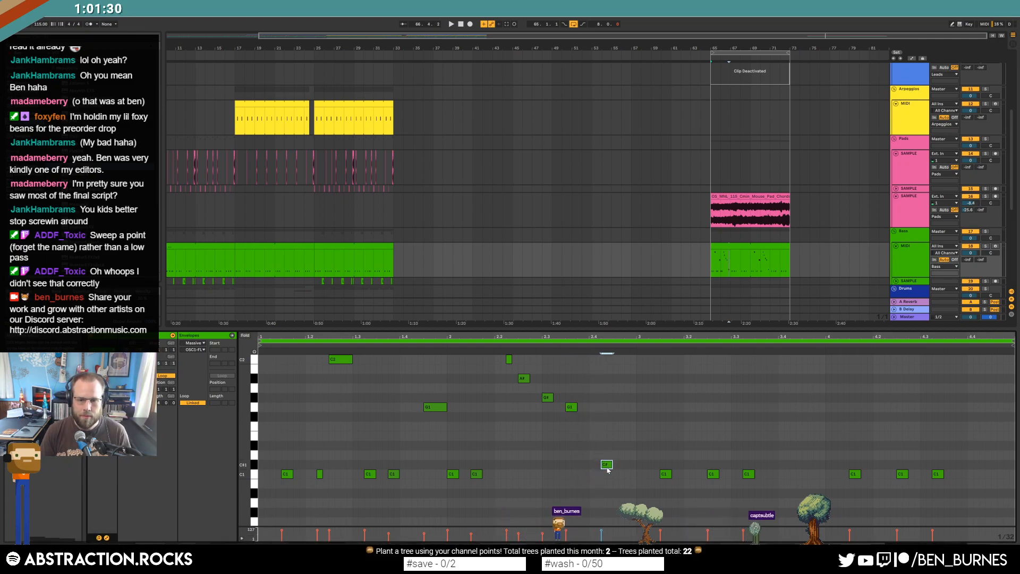
drag(608, 469, 631, 469)
key(space)
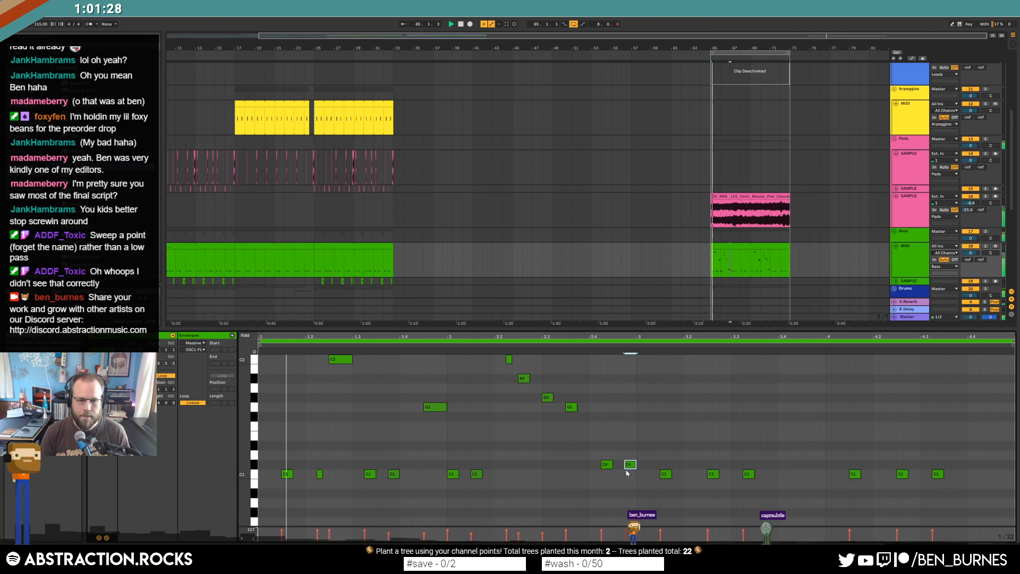
click(607, 466)
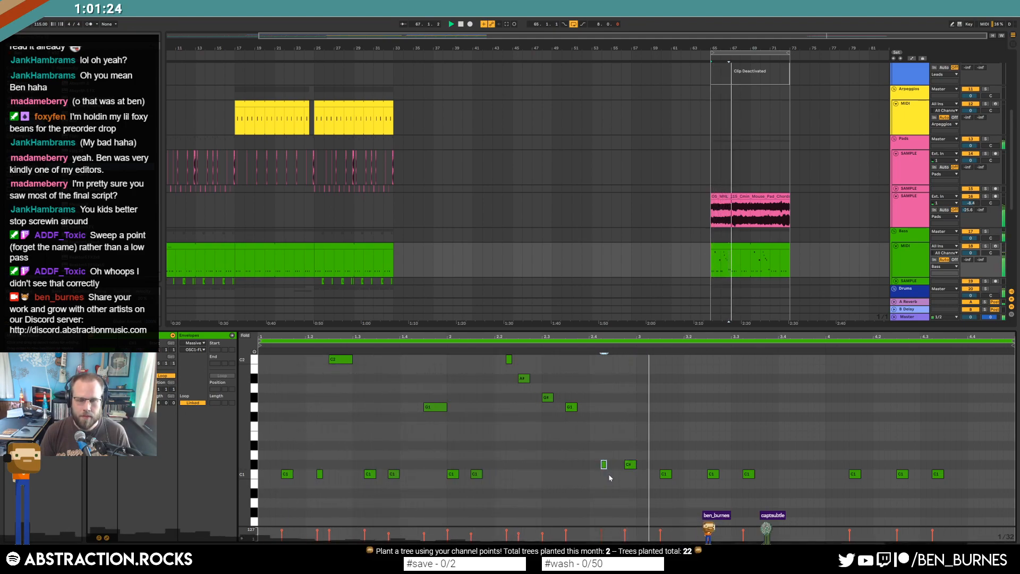
Stop playback and delete the old C1 bass notes in bars 3–4.
key(space)
drag(954, 463, 659, 492)
key(Delete)
Finish the bar 2 run with a short C#1 just before beat 4, followed by D1 and C#1 notes.
drag(591, 447, 607, 464)
click(612, 469)
click(608, 466)
key(Up)
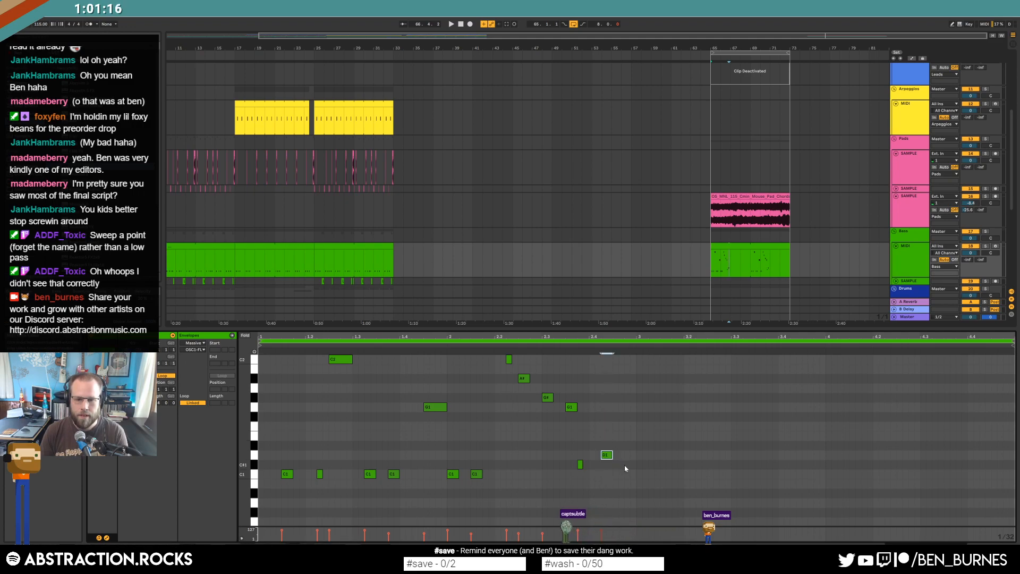
double_click(627, 469)
Raise the velocity of all bass notes in the clip and audition the new two-bar pattern.
key(ctrl+a)
drag(365, 530, 371, 476)
key(shift+Tab)
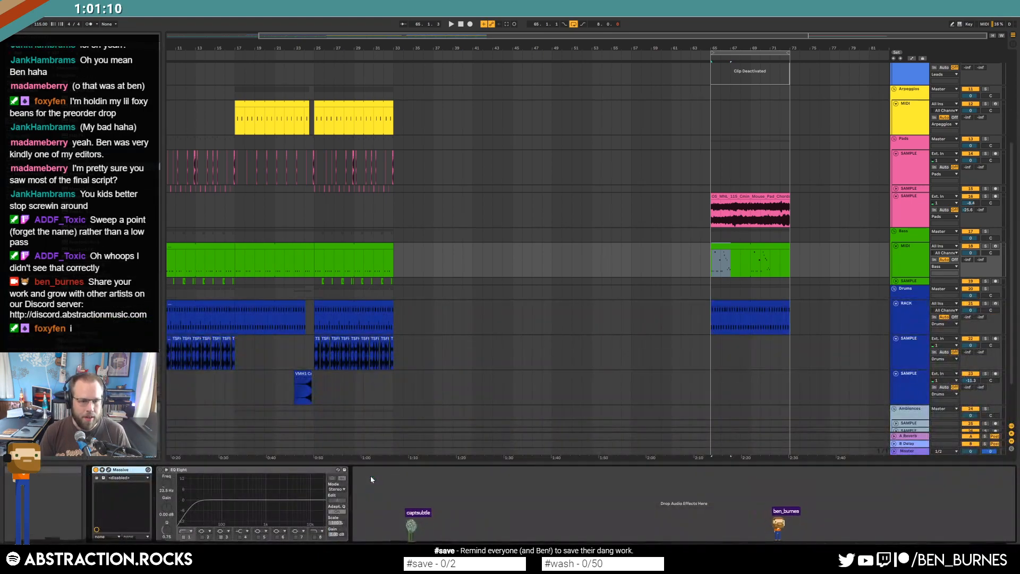
key(shift+Tab)
key(space)
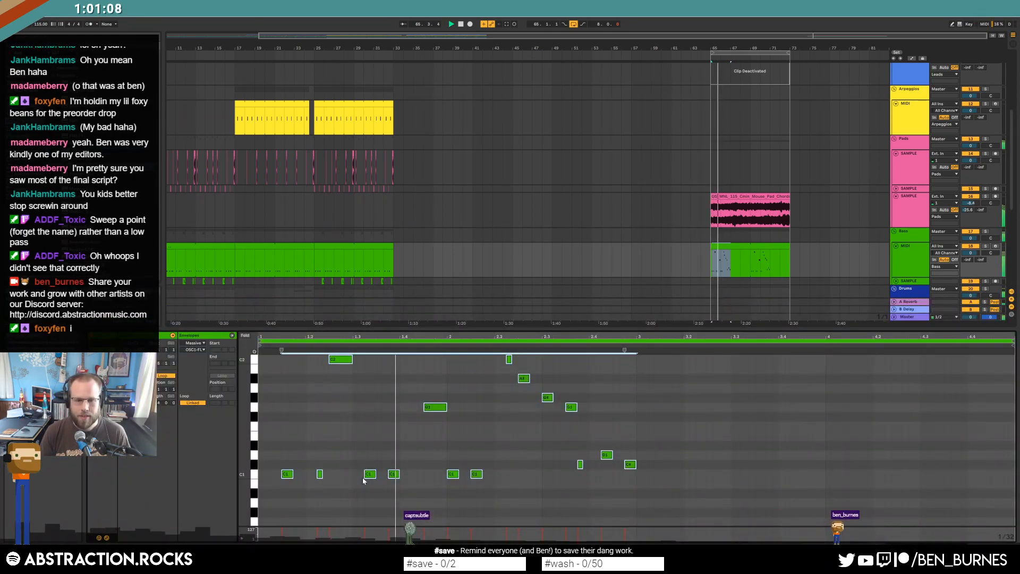
click(519, 482)
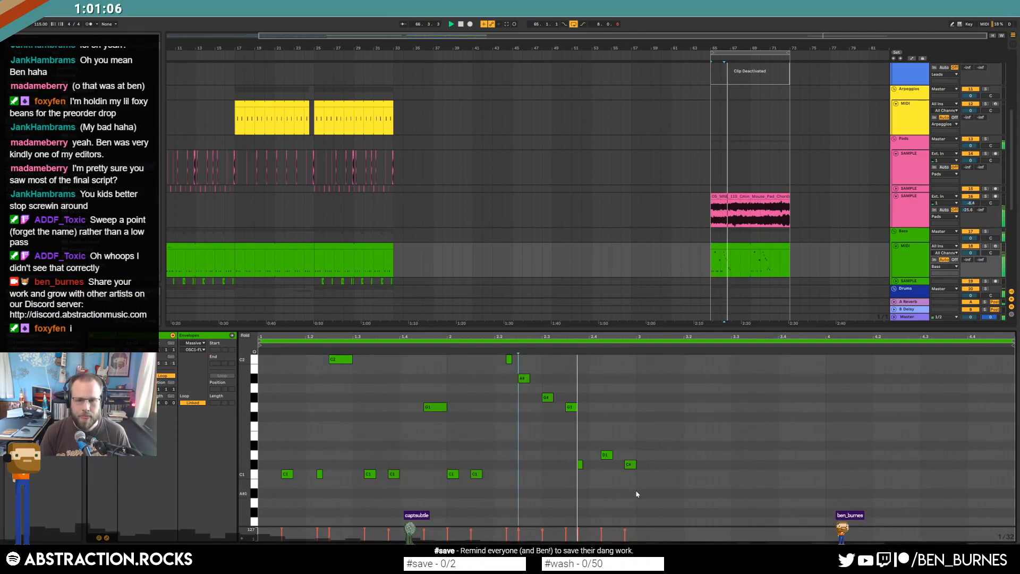
key(space)
Duplicate the two-bar bass pattern into bars 3–4 of the clip and play it.
key(ctrl+a)
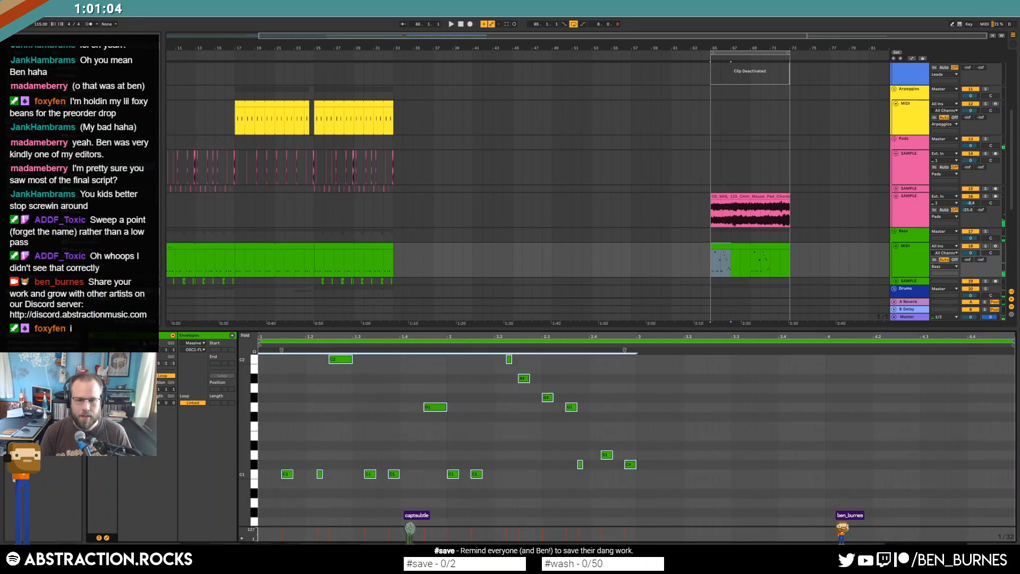
key(ctrl+d)
key(space)
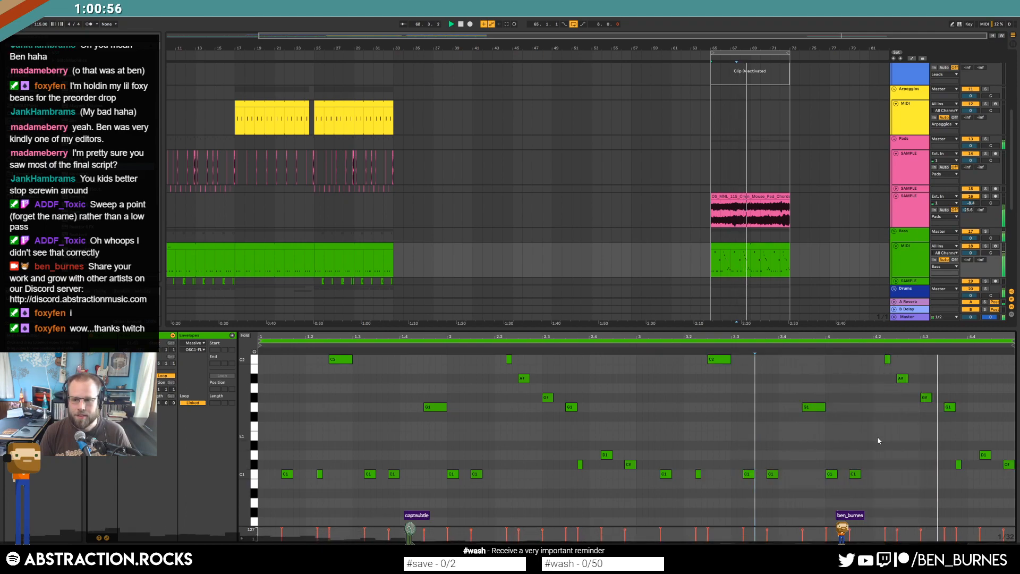
Vary bar 4 of the bass clip: raise the opening C1 pair to D#1, lower the G#1 and G1 to D1, and move the short C#1 to G1.
click(927, 397)
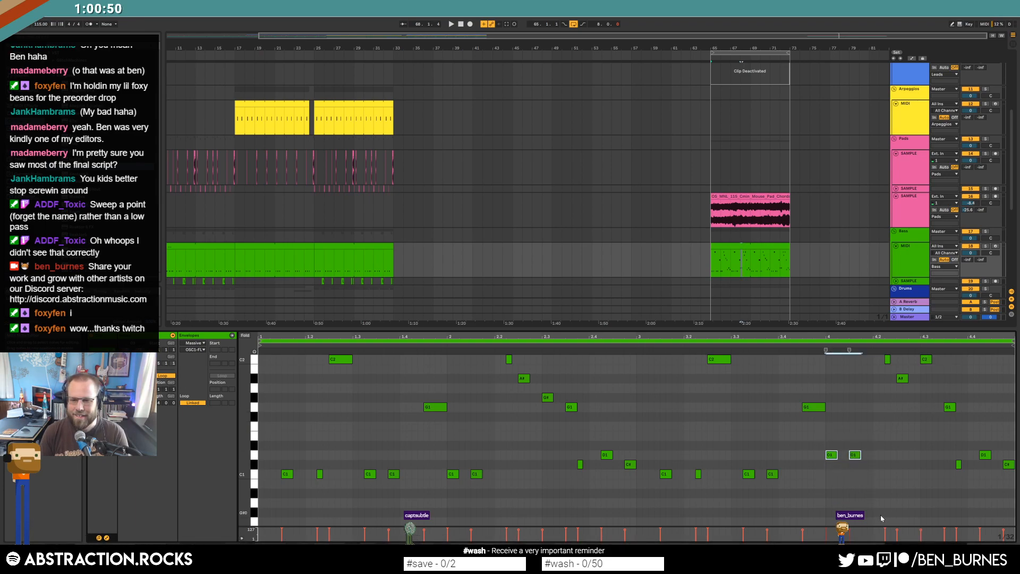
key(space)
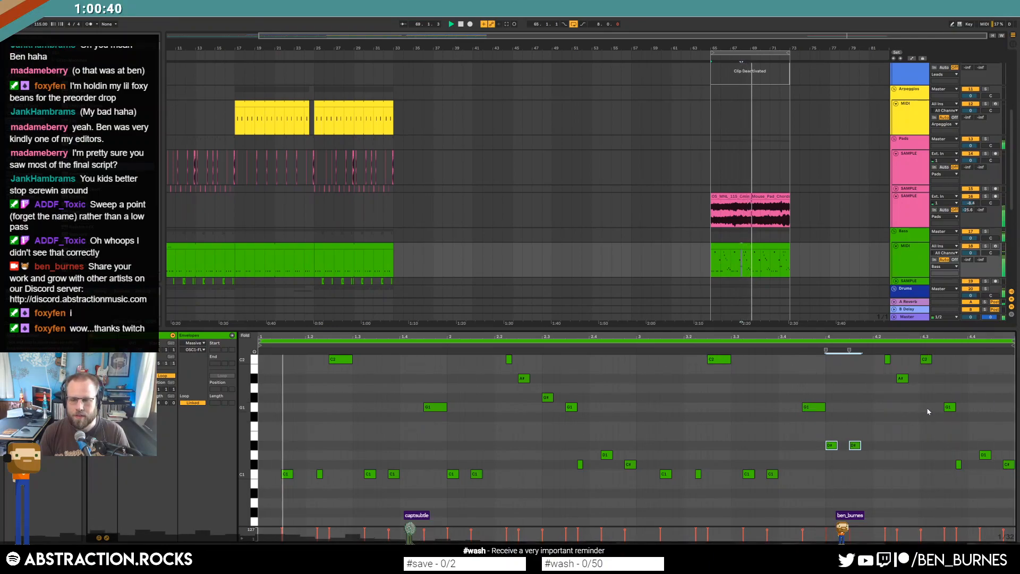
drag(928, 360, 928, 462)
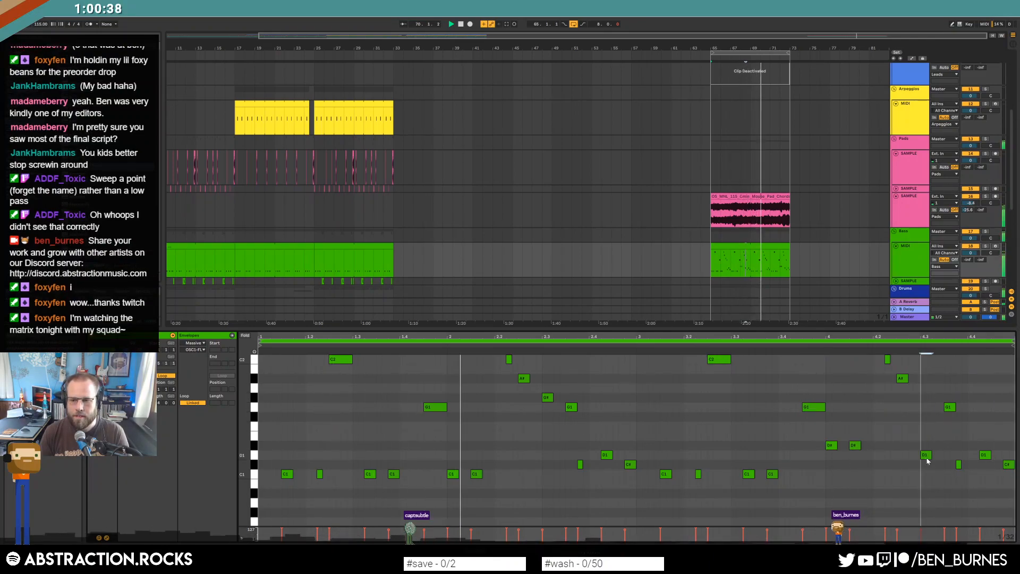
drag(952, 409, 958, 465)
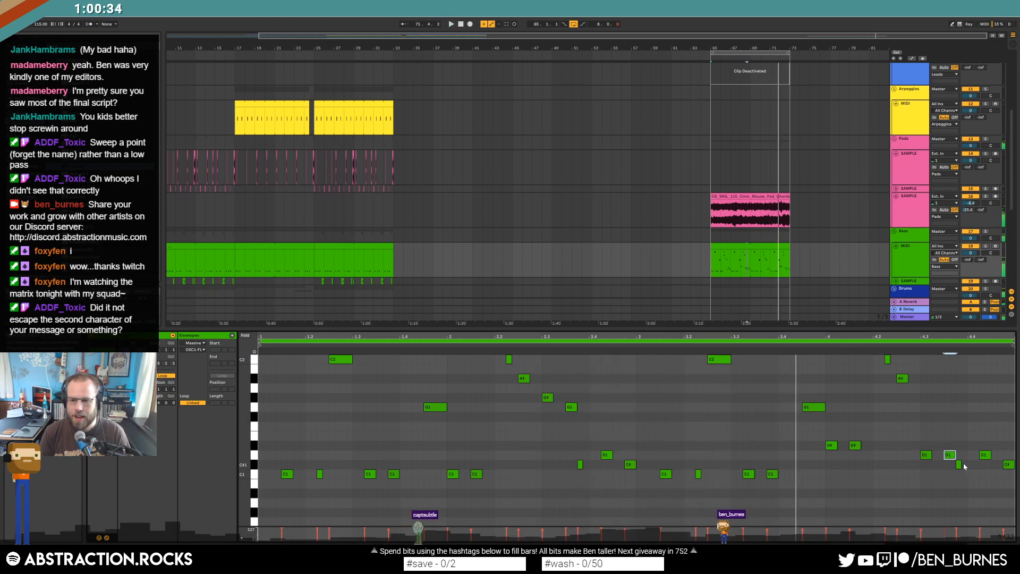
click(963, 425)
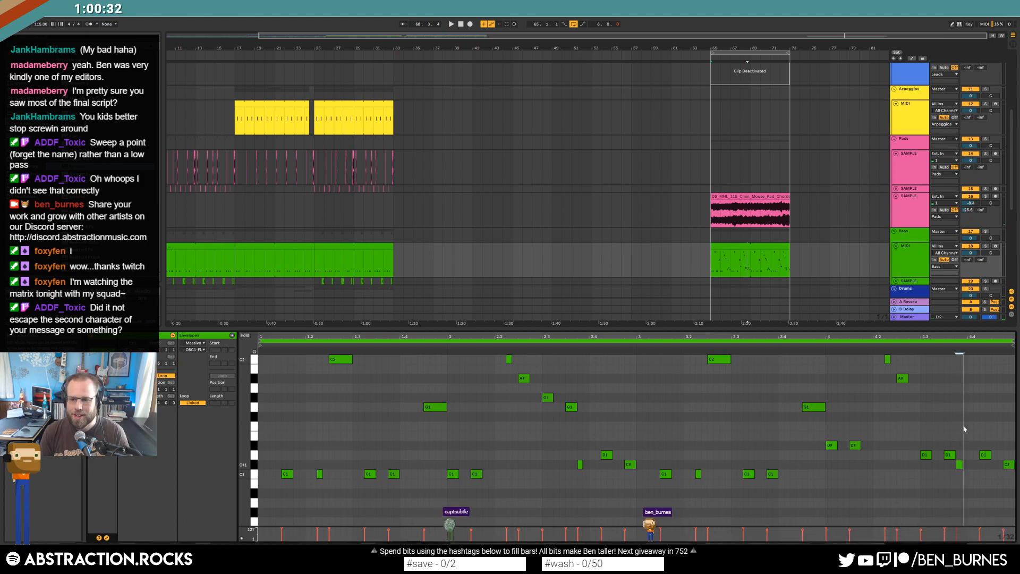
drag(962, 466, 962, 419)
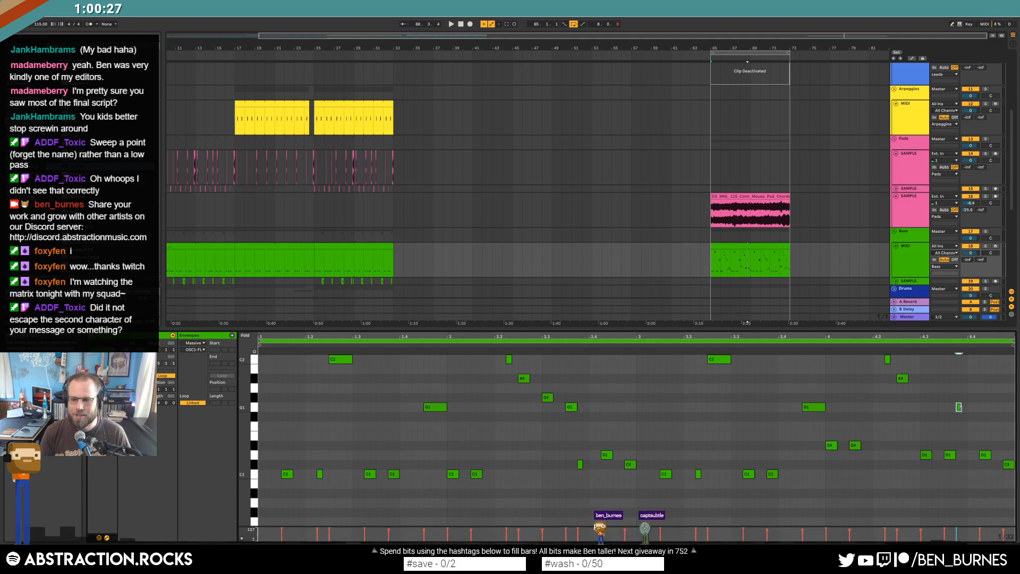
Open the pad chord clip at bar 65 and set its envelope to the clip's Volume.
key(shift+Tab)
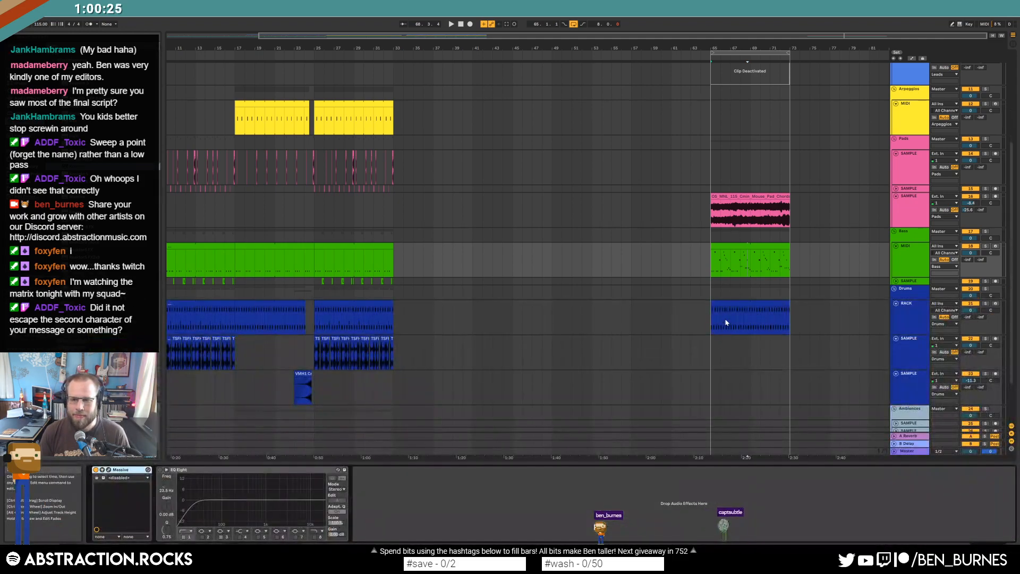
click(759, 198)
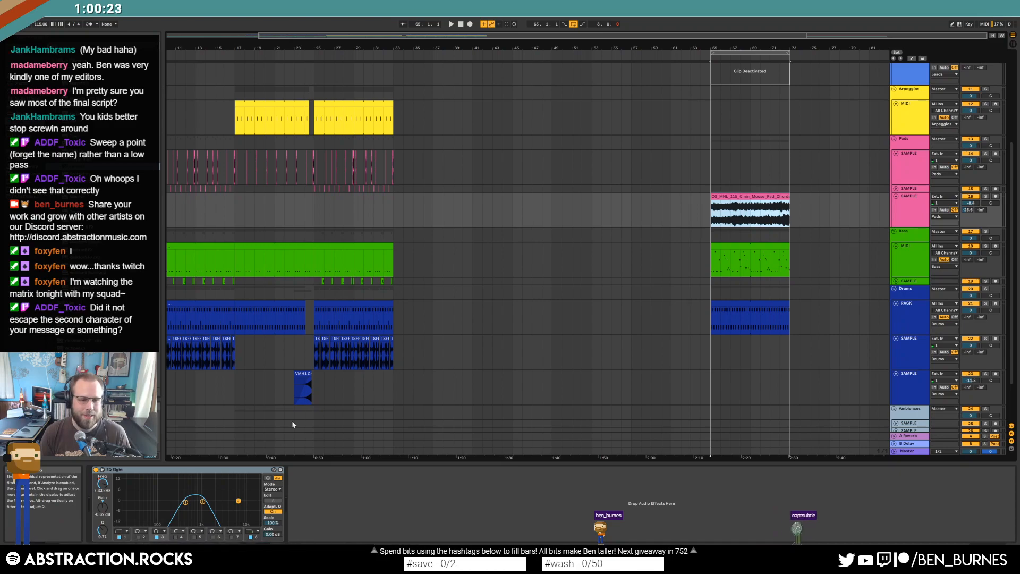
double_click(734, 222)
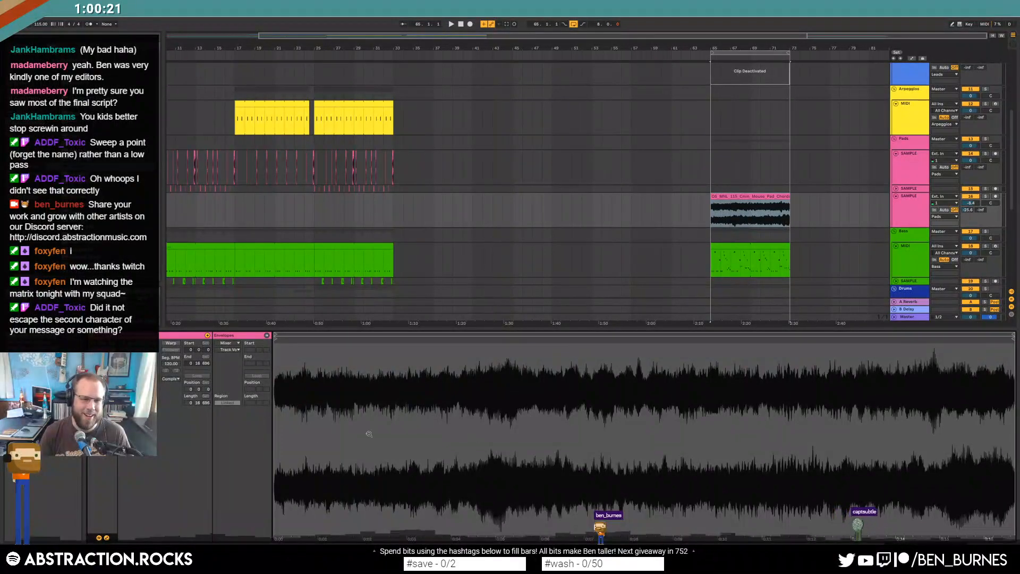
click(106, 538)
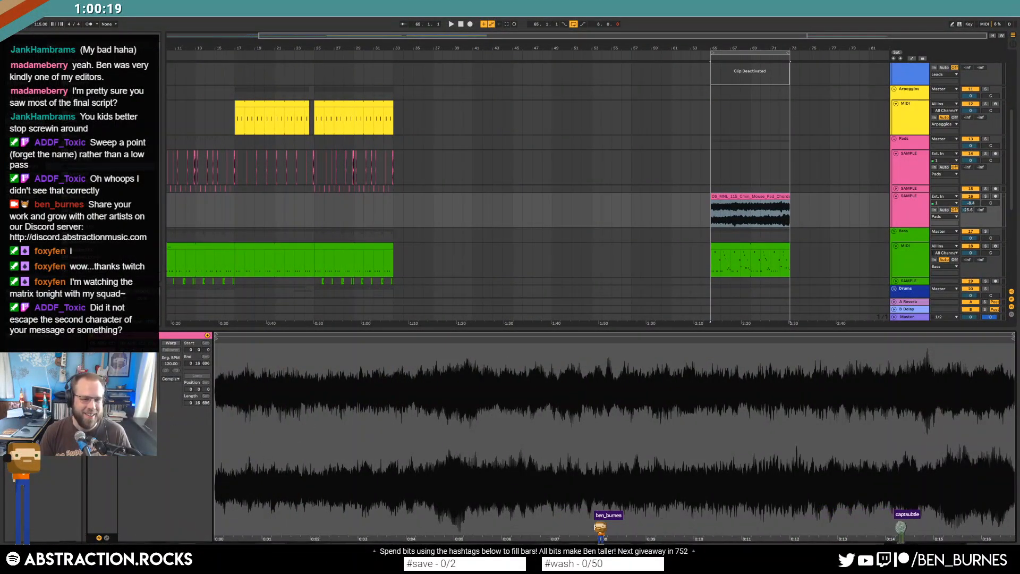
click(106, 538)
click(233, 343)
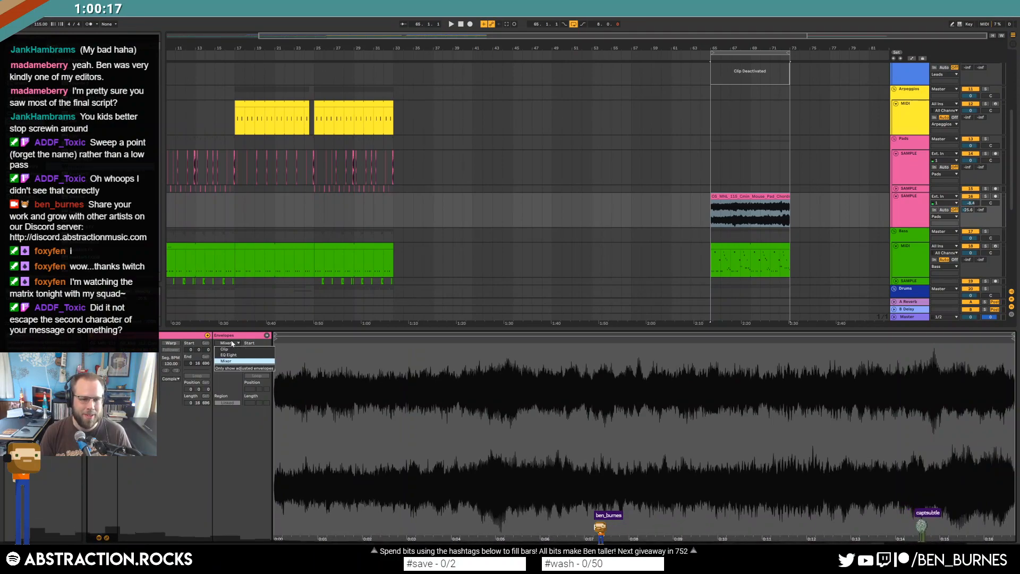
click(229, 349)
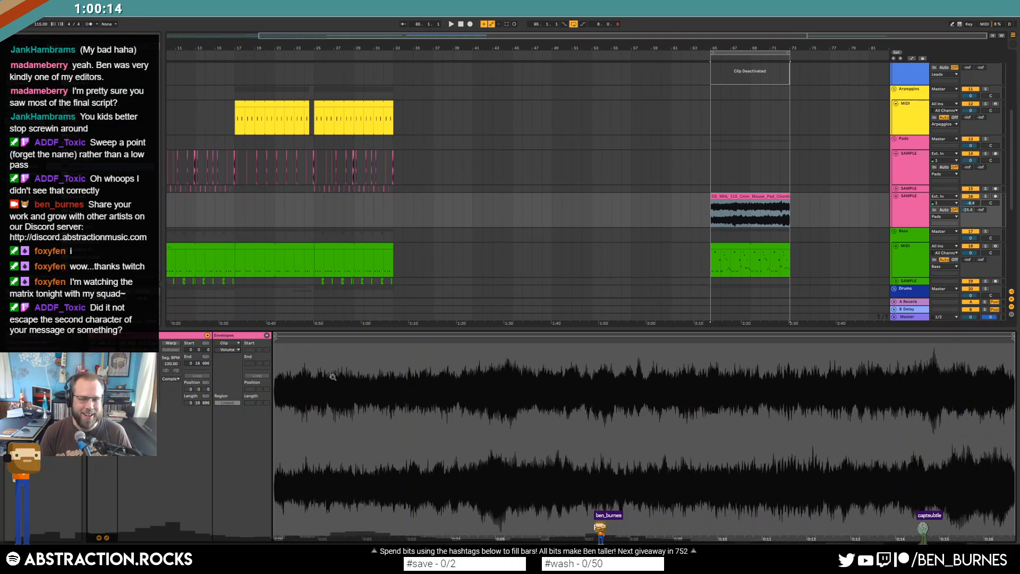
Turn on Warp for the pad clip, audition it, and display its volume envelope for editing.
click(170, 343)
key(space)
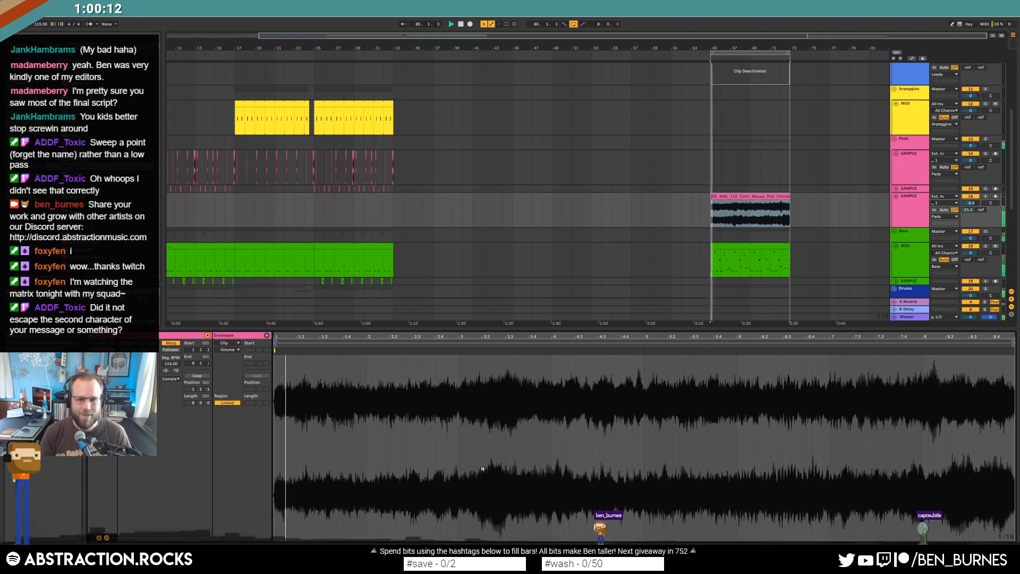
click(267, 335)
key(space)
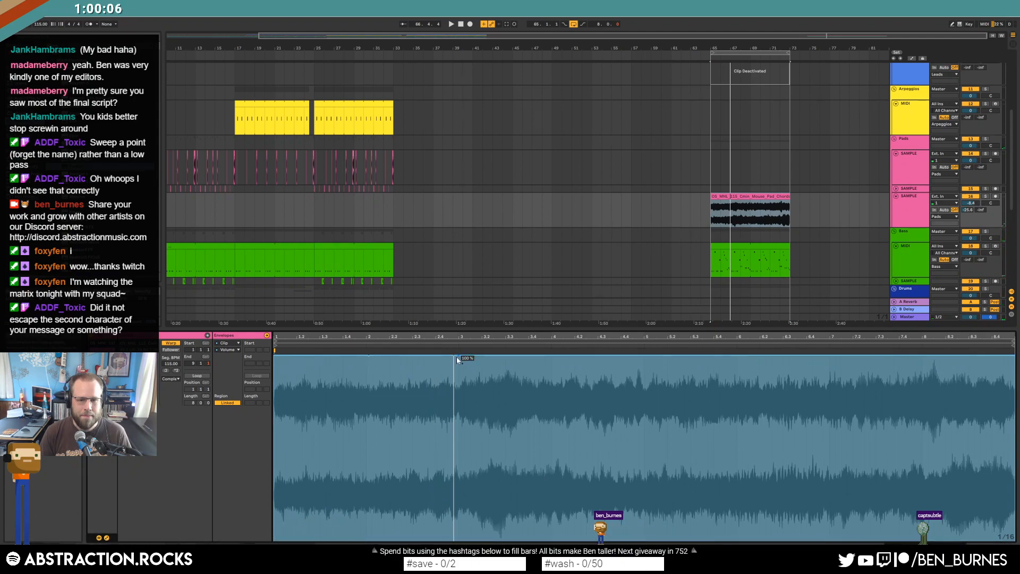
Shape a curved volume fade to zero over the pad clip's first two bars and duplicate it across the remaining six bars.
drag(457, 358, 456, 533)
drag(419, 461, 272, 407)
key(ctrl+d)
key(ctrl+d)
key(ctrl+d)
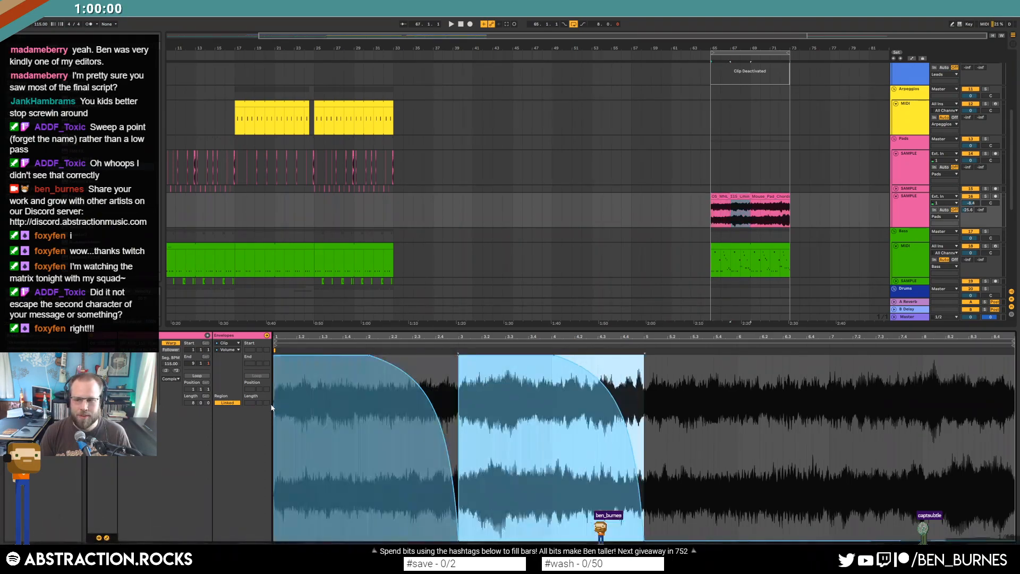
Audition the pads, start the first volume fade earlier, and add a short fade-in from 0% at the clip's start.
key(space)
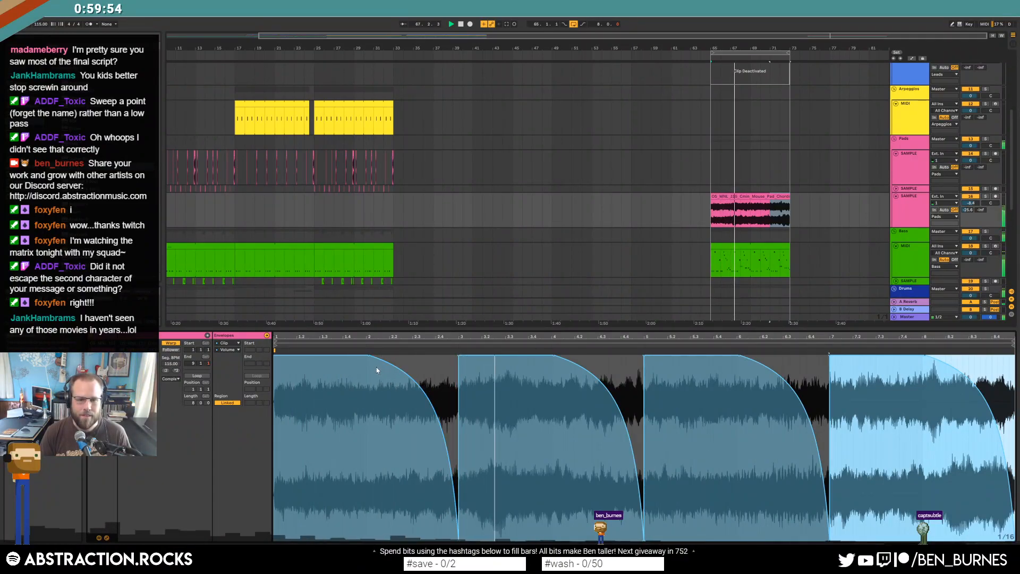
click(352, 365)
drag(369, 356, 320, 356)
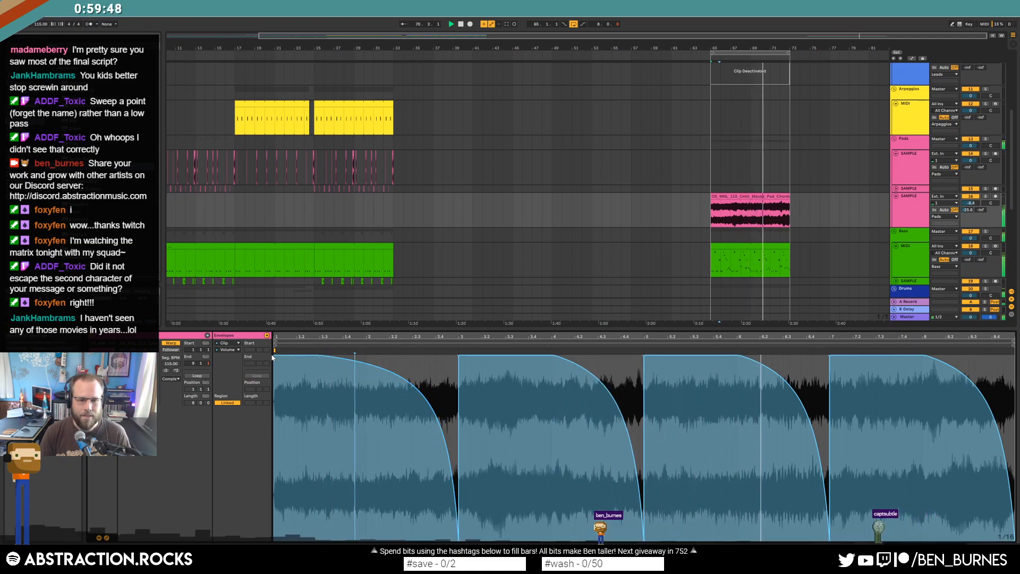
click(284, 355)
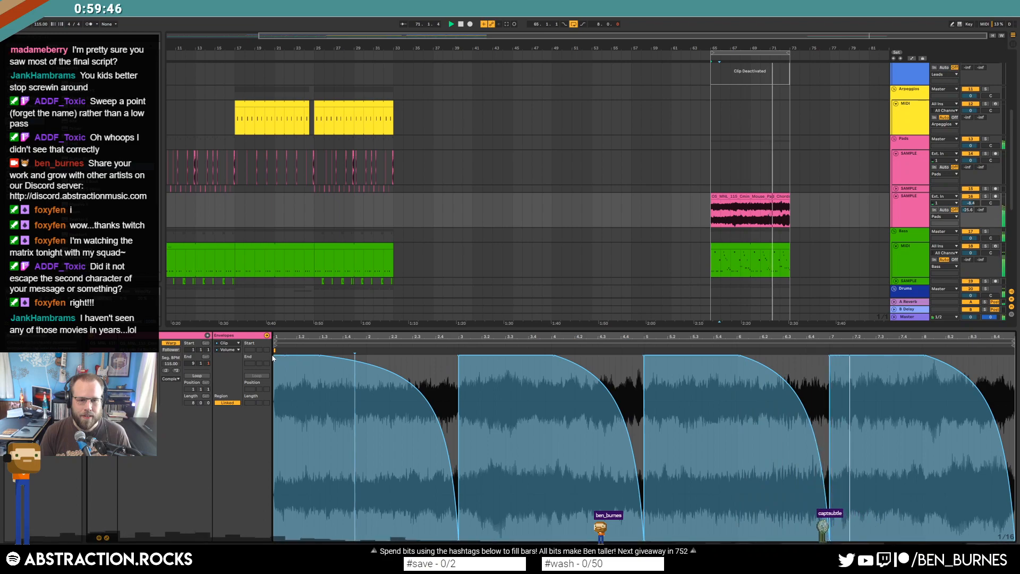
drag(275, 356, 275, 485)
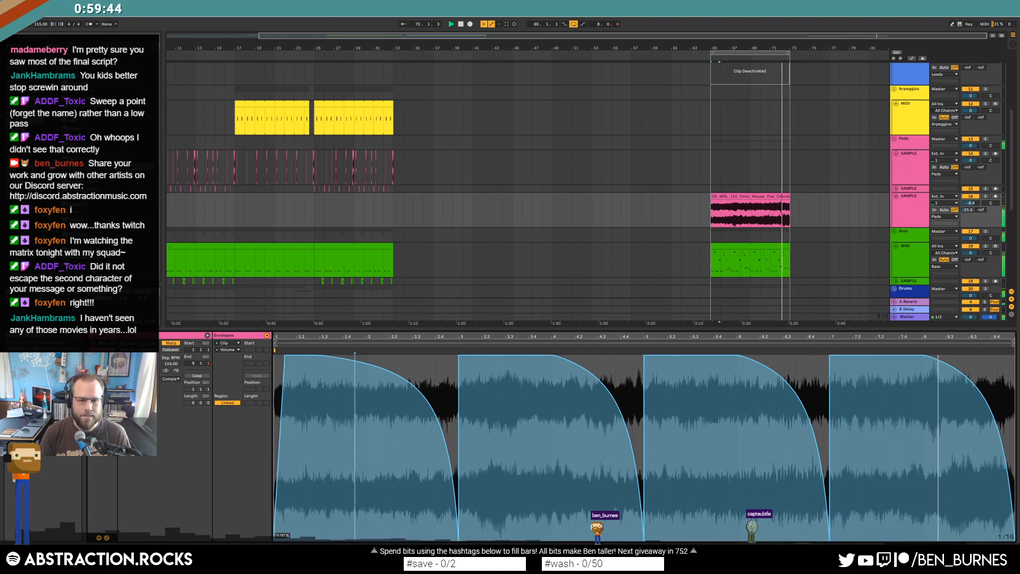
Duplicate the reshaped two-bar volume envelope across the rest of the pad clip and return to the track's devices.
drag(457, 373, 275, 377)
key(ctrl+d)
key(ctrl+d)
key(ctrl+d)
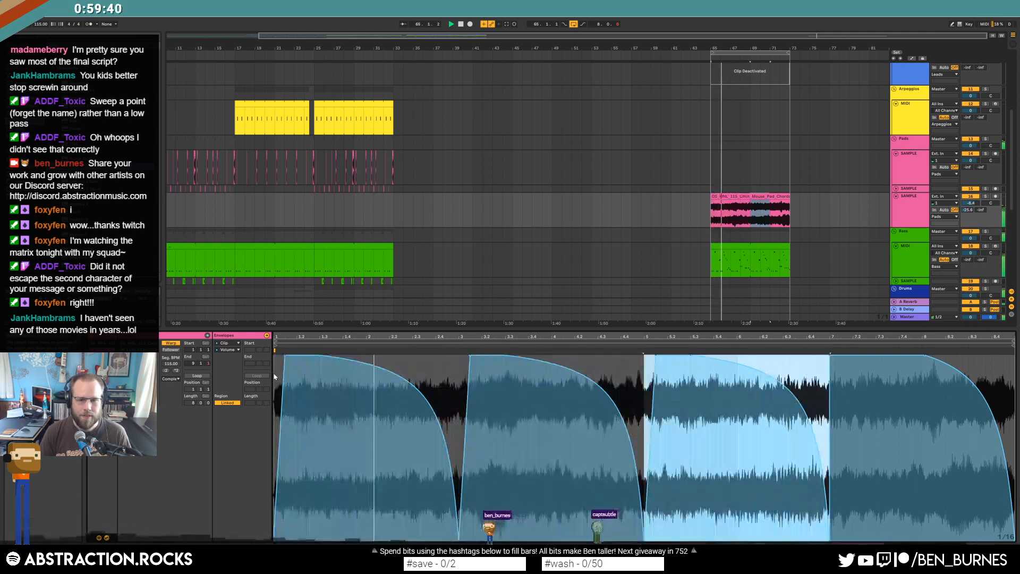
key(shift+Tab)
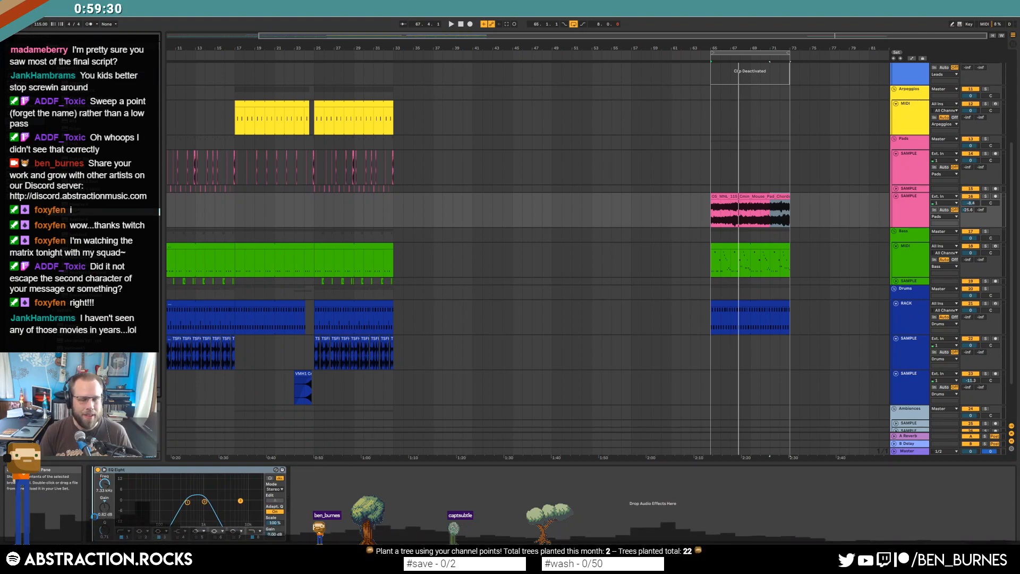
Add the Raum reverb ahead of EQ Eight on the pad track, audition it, and lower its mix slightly.
drag(411, 96, 520, 242)
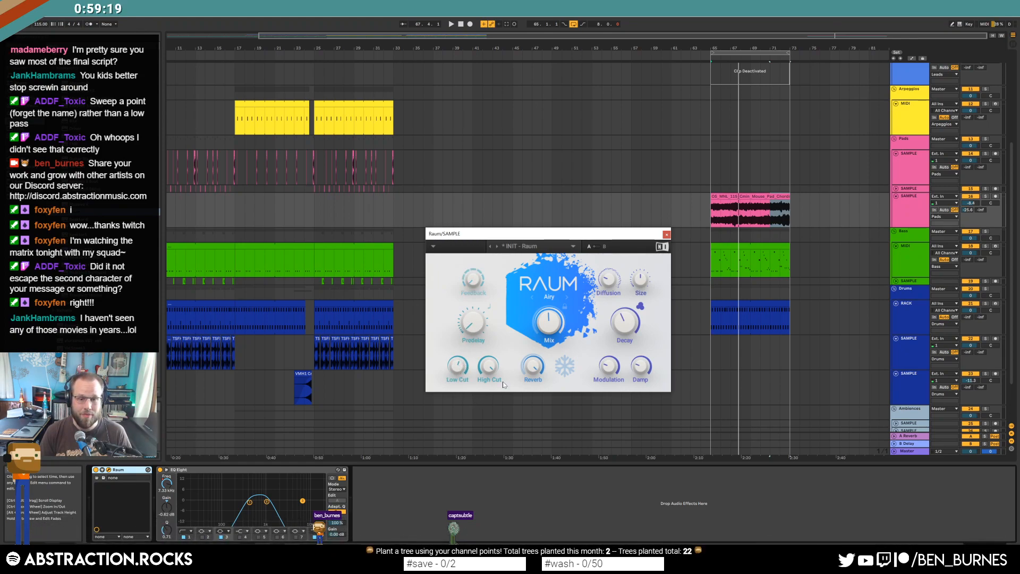
click(717, 198)
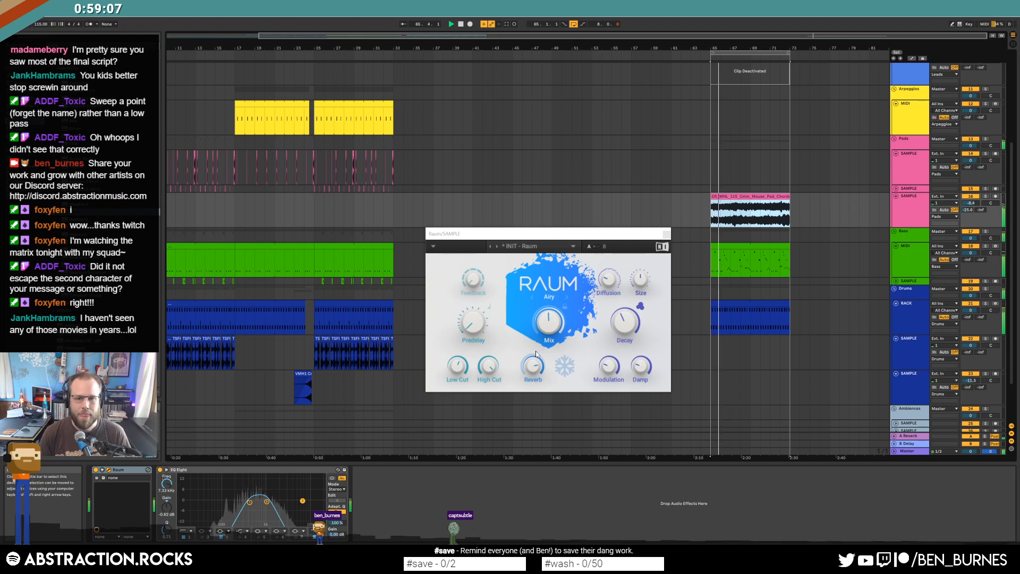
mouse_move(557, 319)
drag(557, 319, 556, 320)
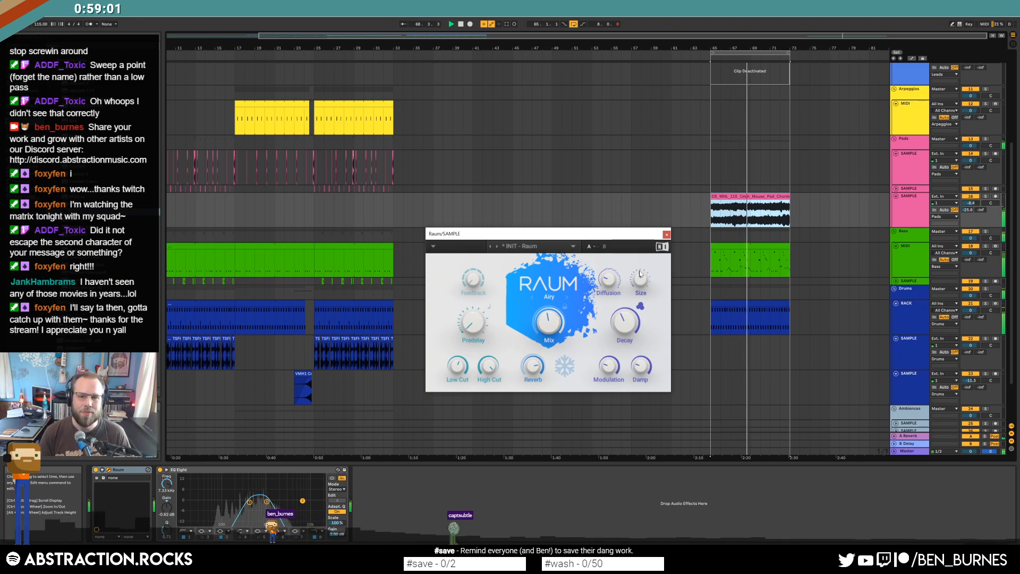
Show the pad clip's volume envelope again in place of the Raum mix envelope and close the reverb window.
double_click(755, 198)
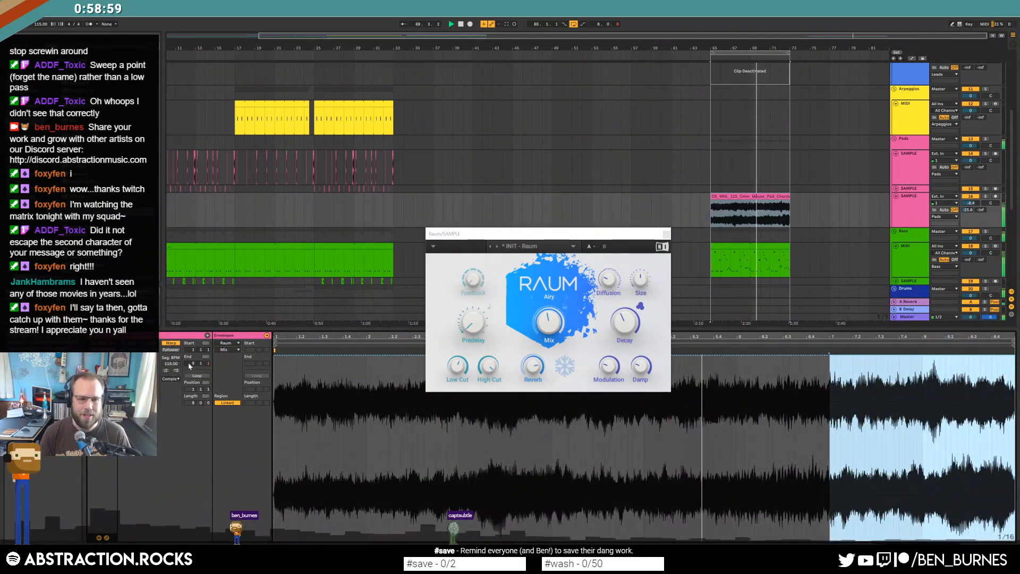
double_click(107, 538)
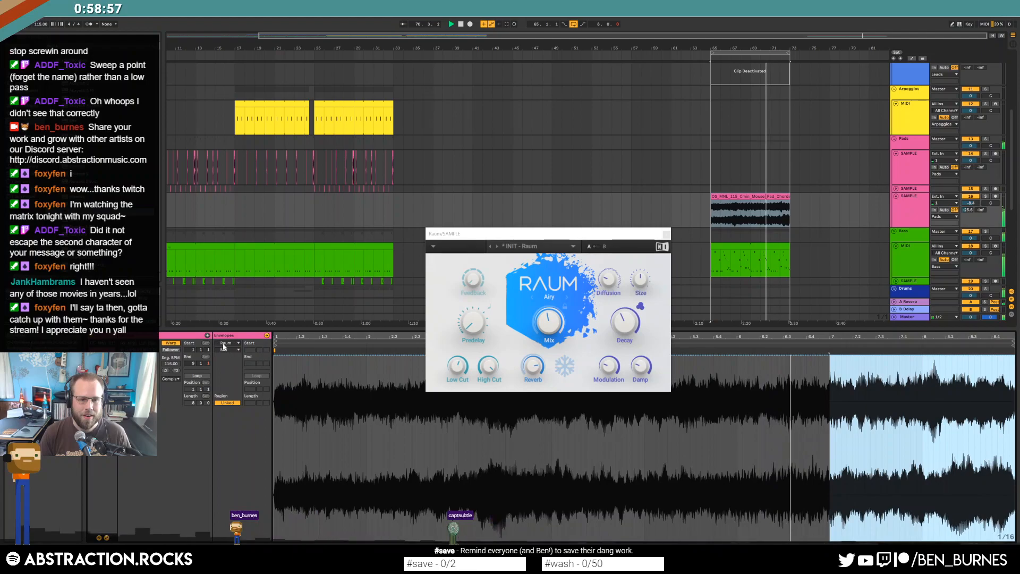
click(228, 343)
click(228, 348)
click(666, 234)
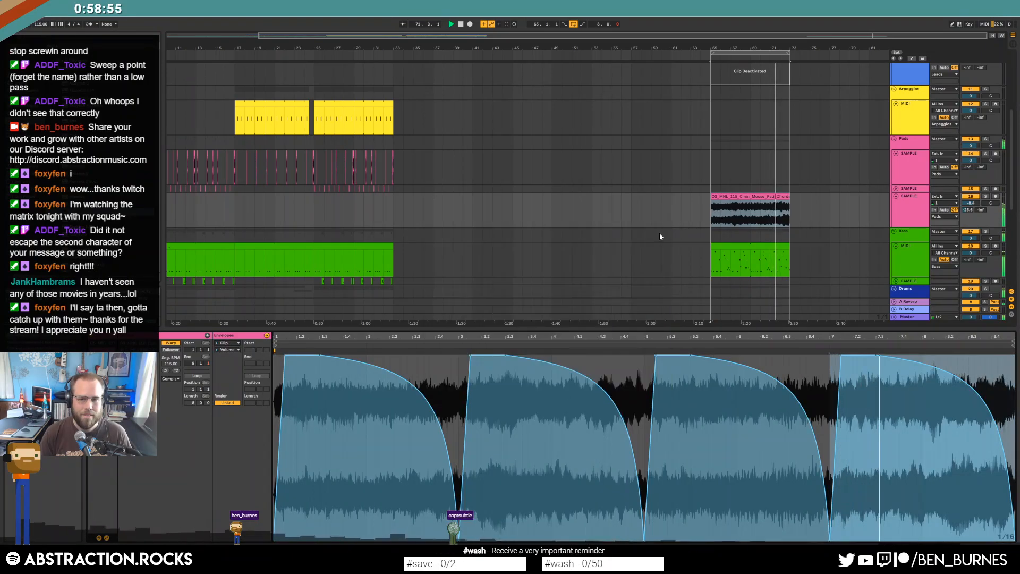
Lengthen all four volume fade-ins by moving each 100% peak slightly later in the pad clip's envelope.
click(279, 371)
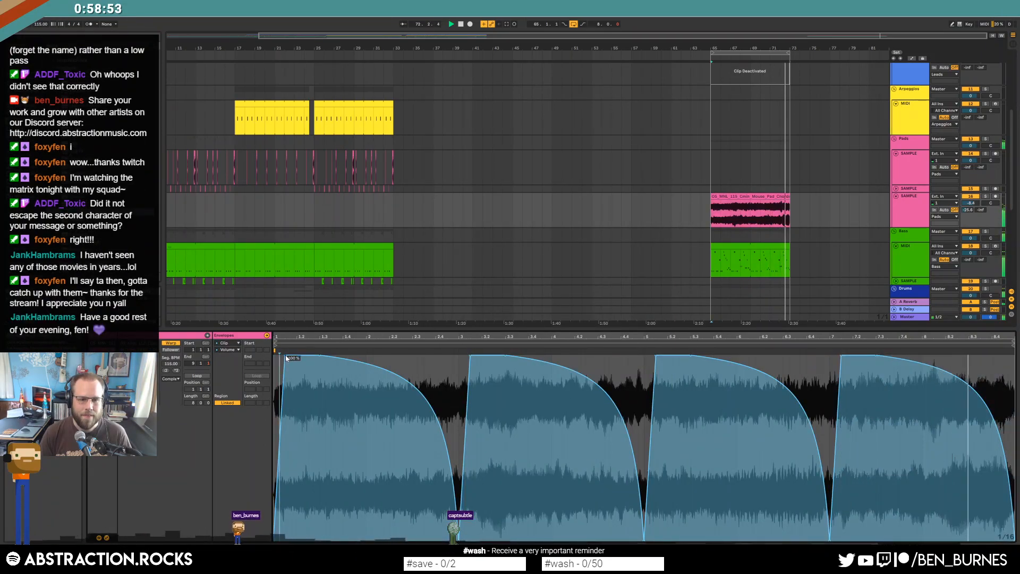
drag(285, 355, 296, 356)
mouse_move(471, 360)
mouse_down()
mouse_move(502, 359)
mouse_move(464, 359)
mouse_move(482, 356)
mouse_up()
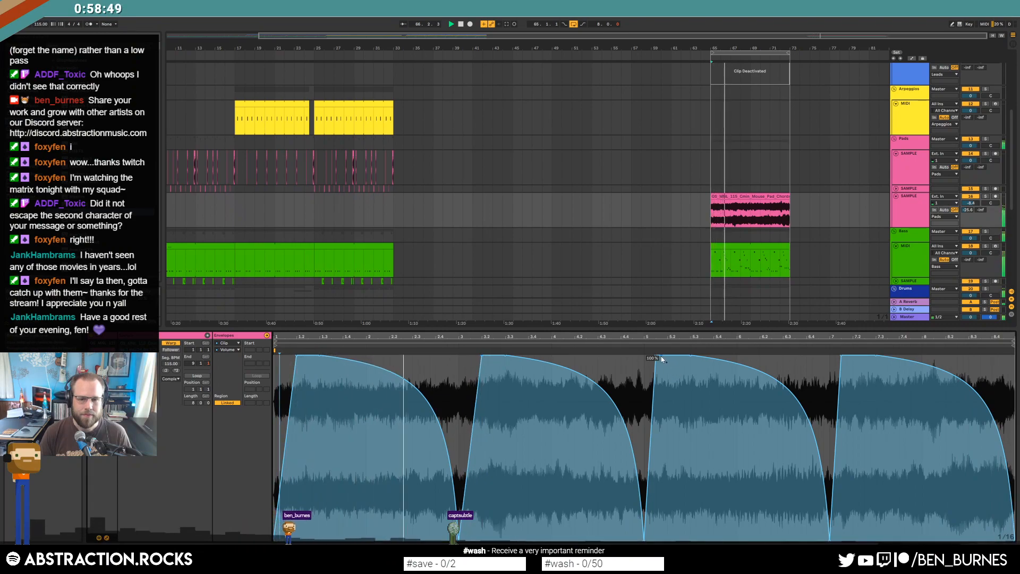
drag(655, 355, 667, 355)
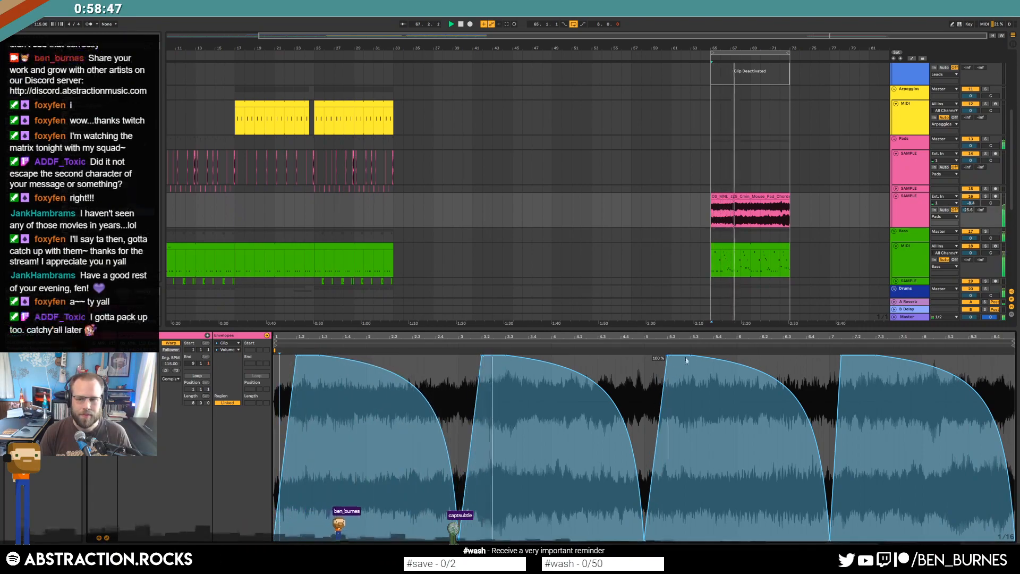
drag(842, 356, 853, 356)
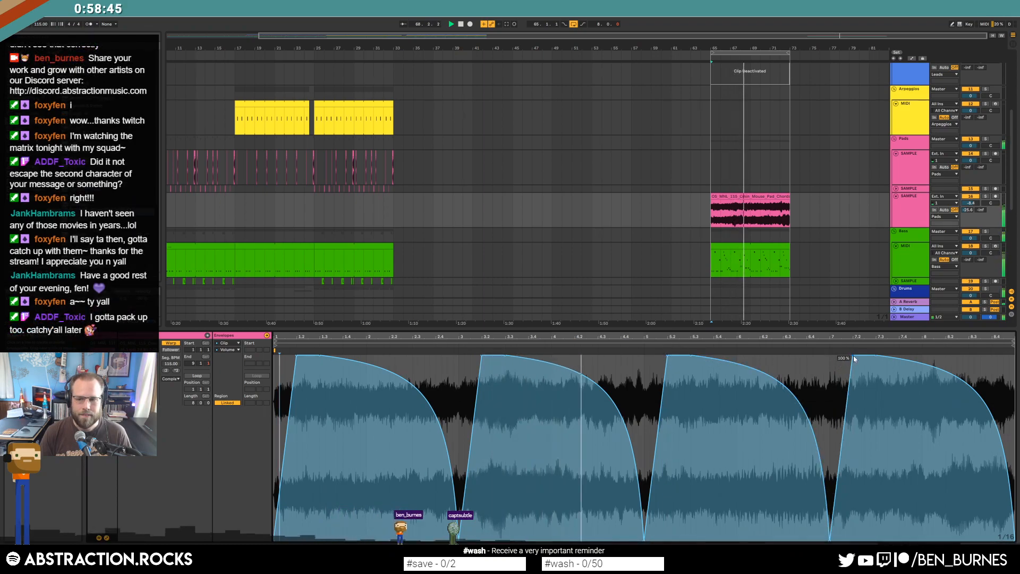
key(shift+Tab)
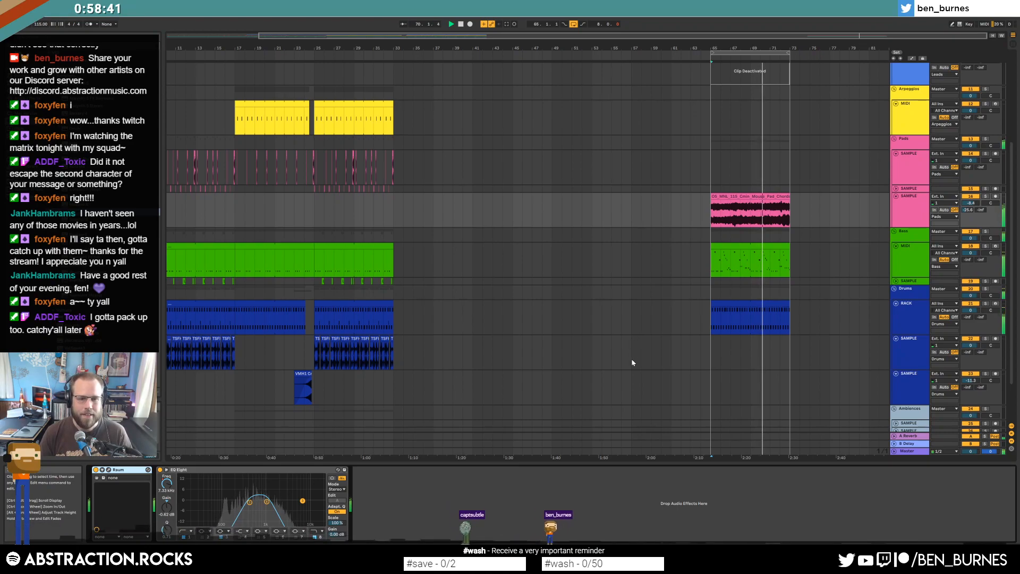
Raise the pad envelope's low point at bar 3 well above zero and duplicate the first two bars across the clip.
click(750, 197)
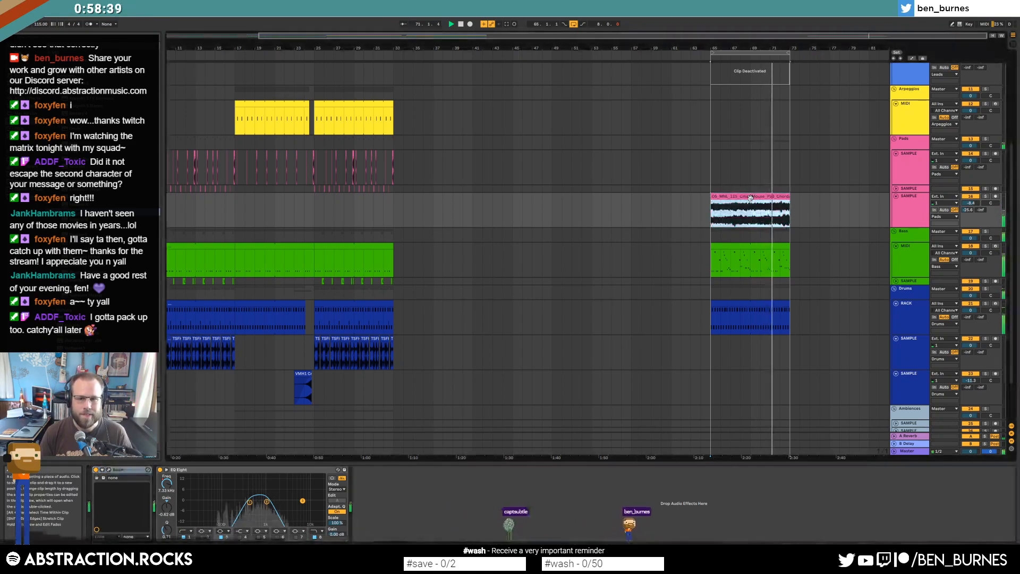
double_click(750, 197)
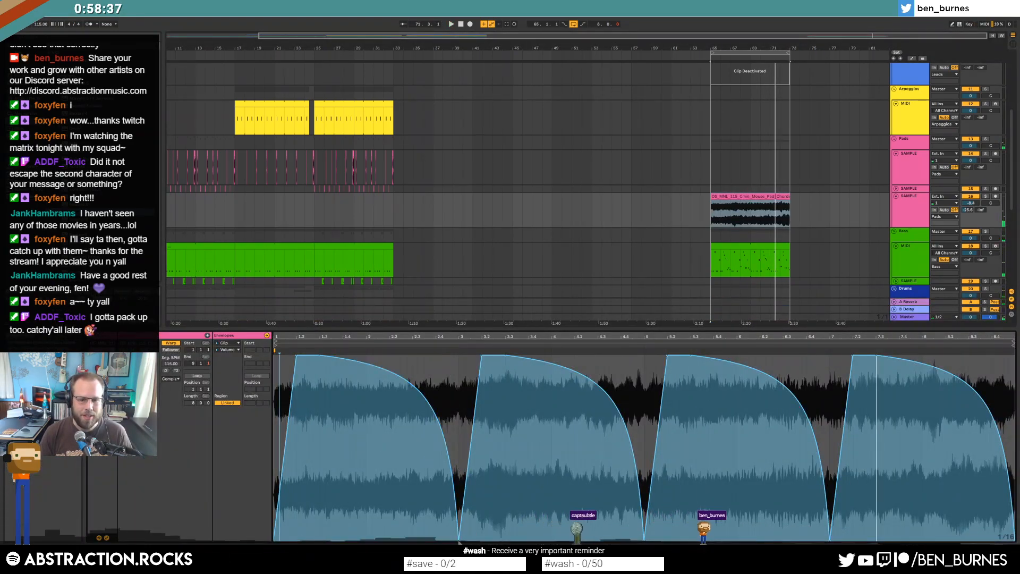
drag(459, 526, 459, 474)
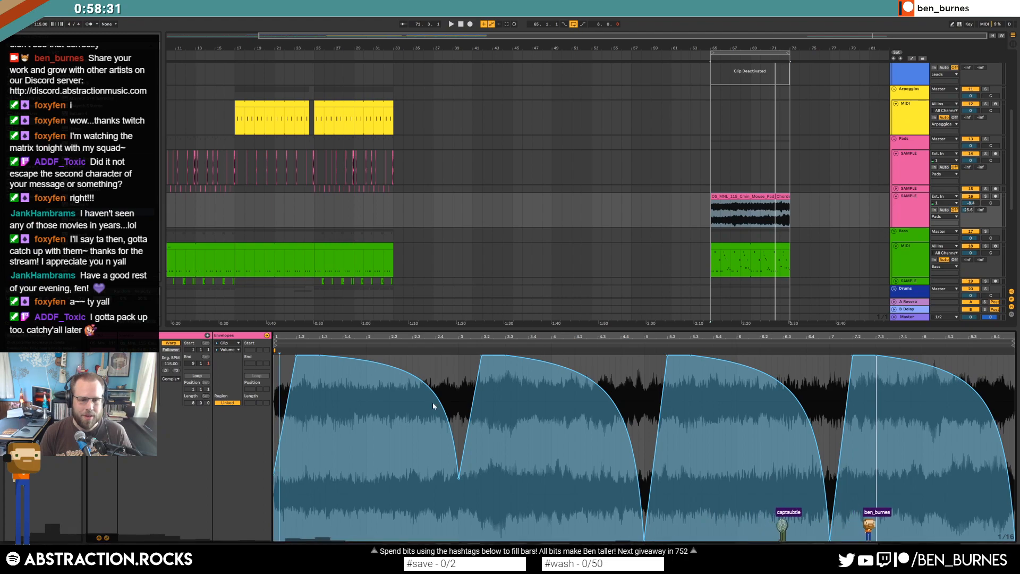
drag(458, 387, 267, 390)
key(ctrl+d)
key(ctrl+d)
key(ctrl+d)
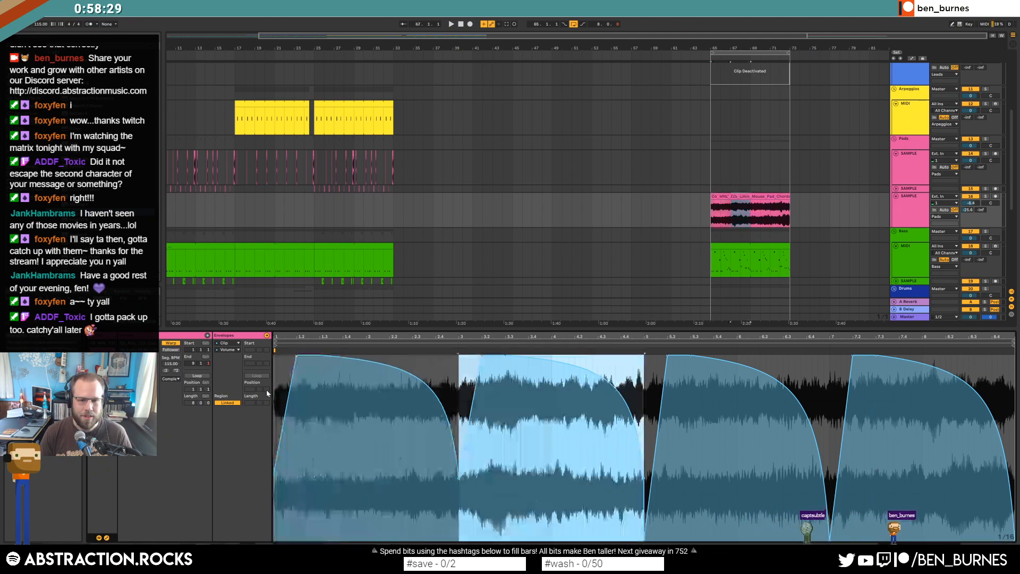
key(space)
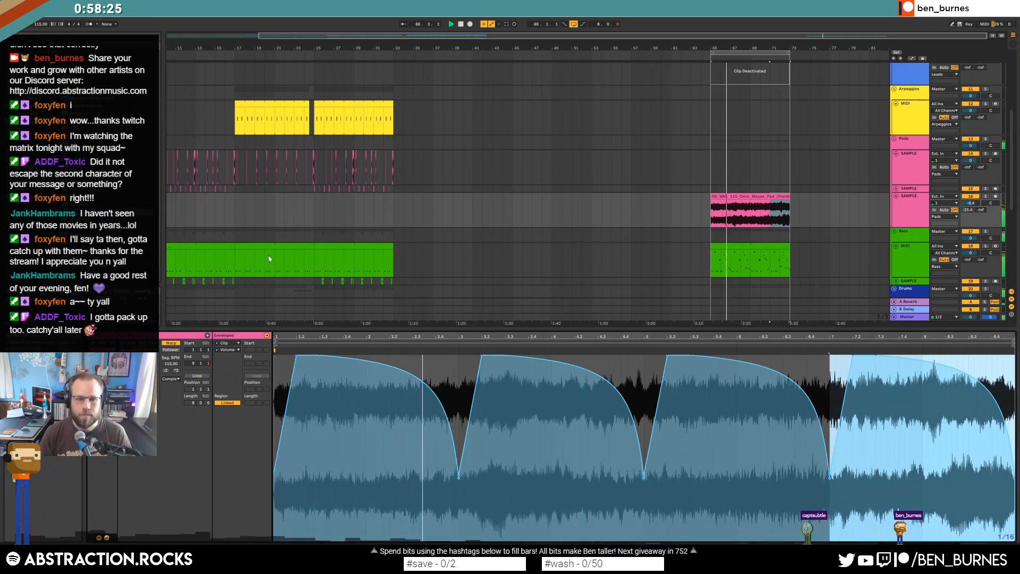
Transpose the short G1 note just after 4.3 in the bass clip up seven semitones to D2.
key(shift+Tab)
double_click(734, 246)
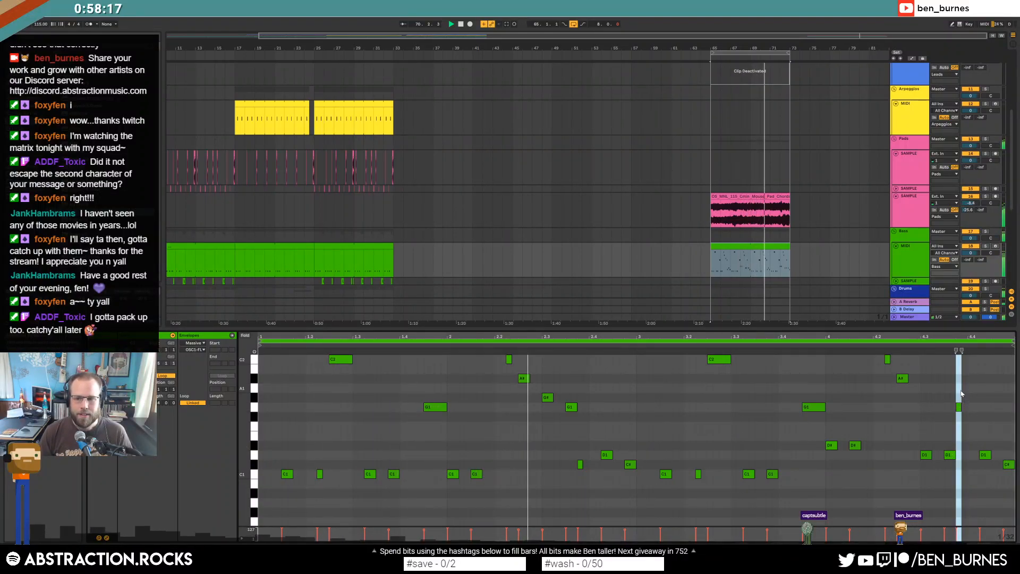
click(960, 408)
key(Up)
key(Up)
key(Up)
key(Up)
key(Up)
key(Up)
key(Up)
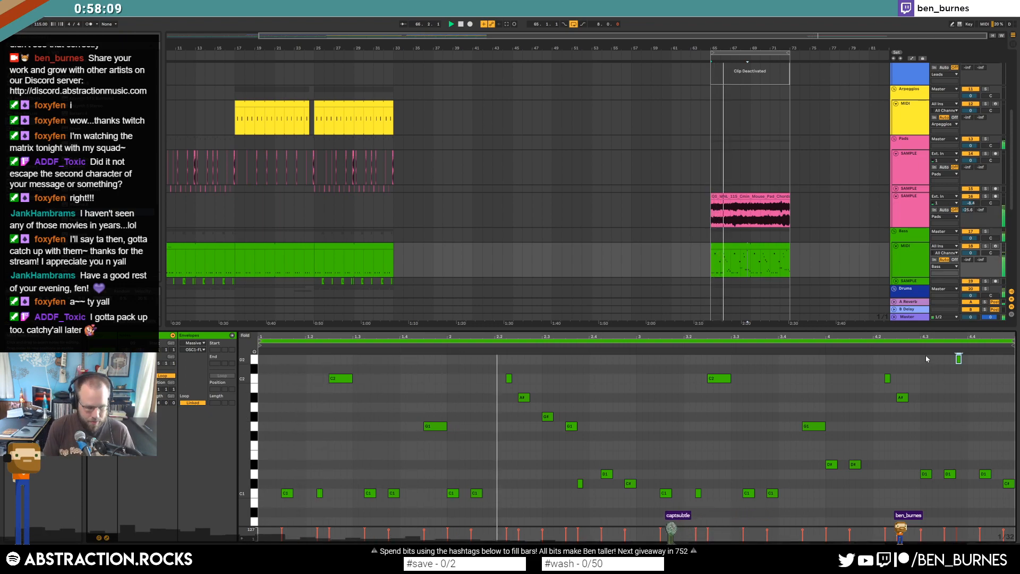
Reactivate the deactivated sax melody clip on the lead sample track at bar 65.
key(shift+Tab)
scroll(746, 88, up, 2)
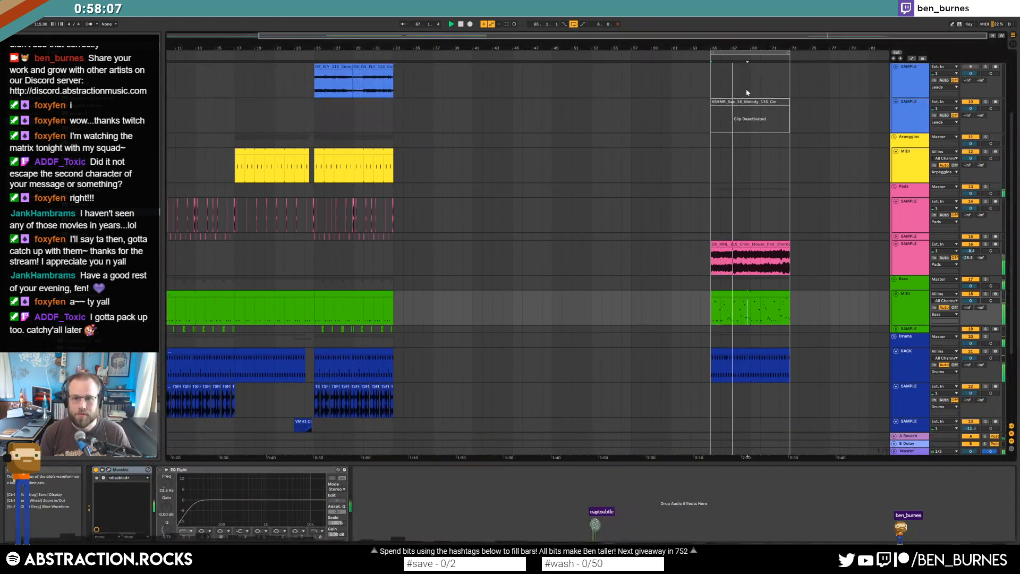
click(725, 117)
key(0)
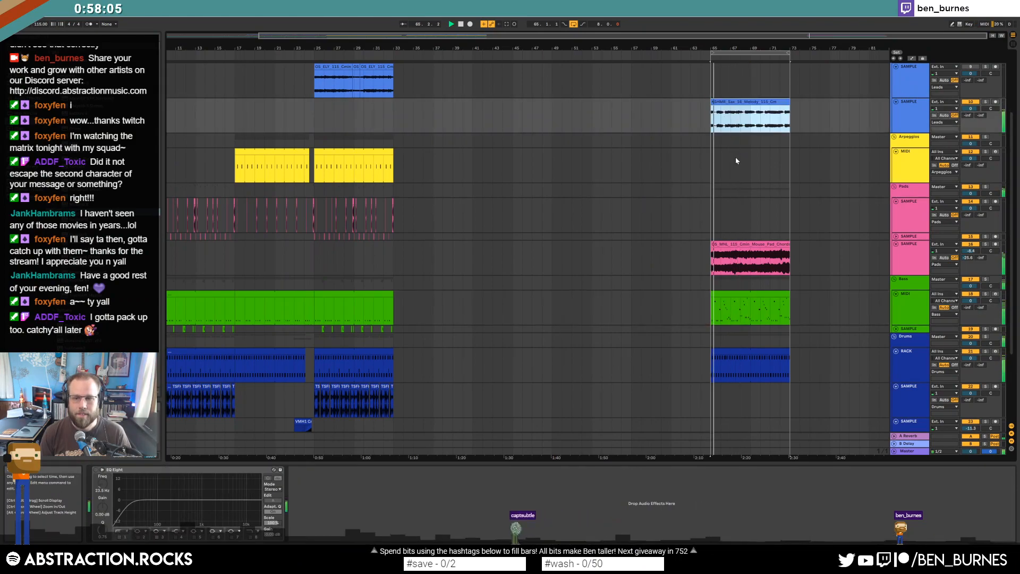
Enable EQ Eight on the sax lead, reduce its highs around 2 kHz, and roll off its low end.
click(96, 470)
drag(169, 502, 216, 514)
click(176, 537)
click(157, 537)
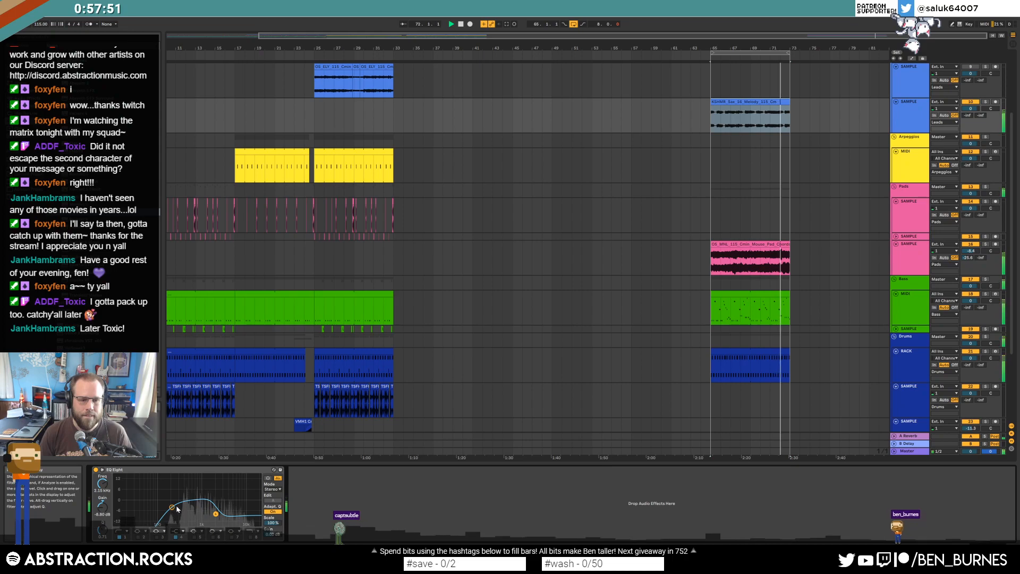
drag(172, 508, 174, 505)
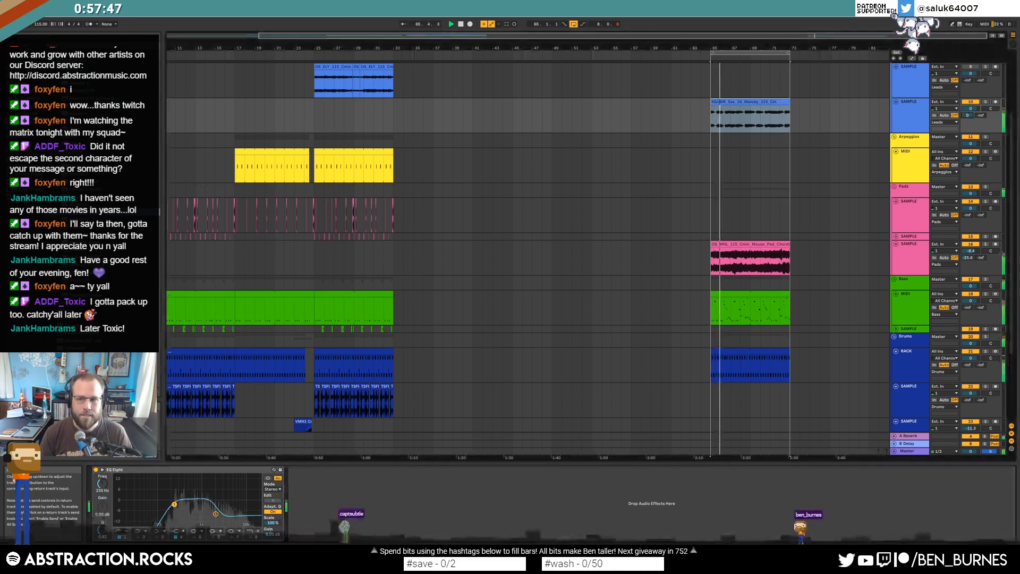
Copy Raum from the pad track to the sax lead track and place it before EQ Eight.
click(764, 250)
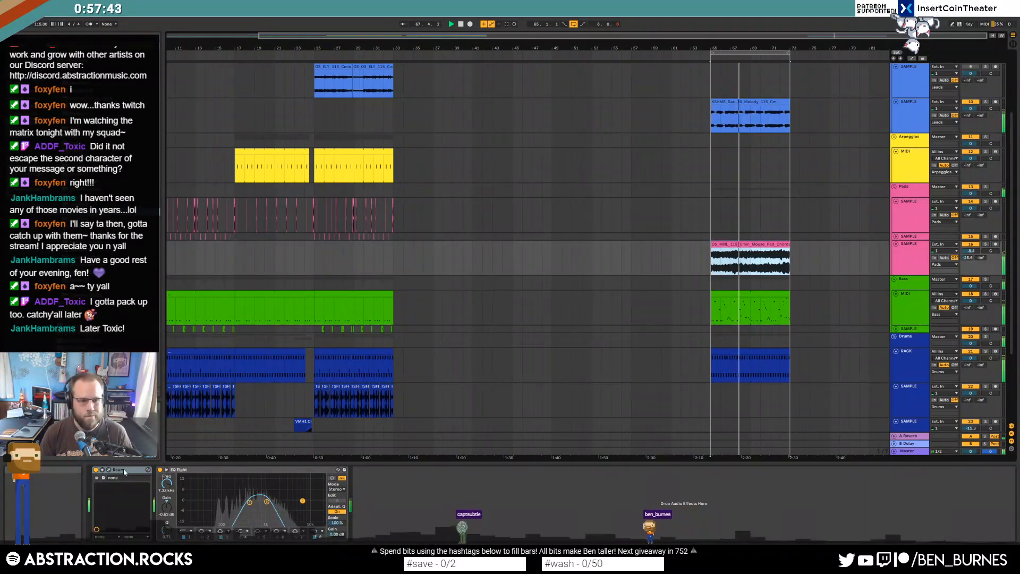
click(770, 119)
click(325, 513)
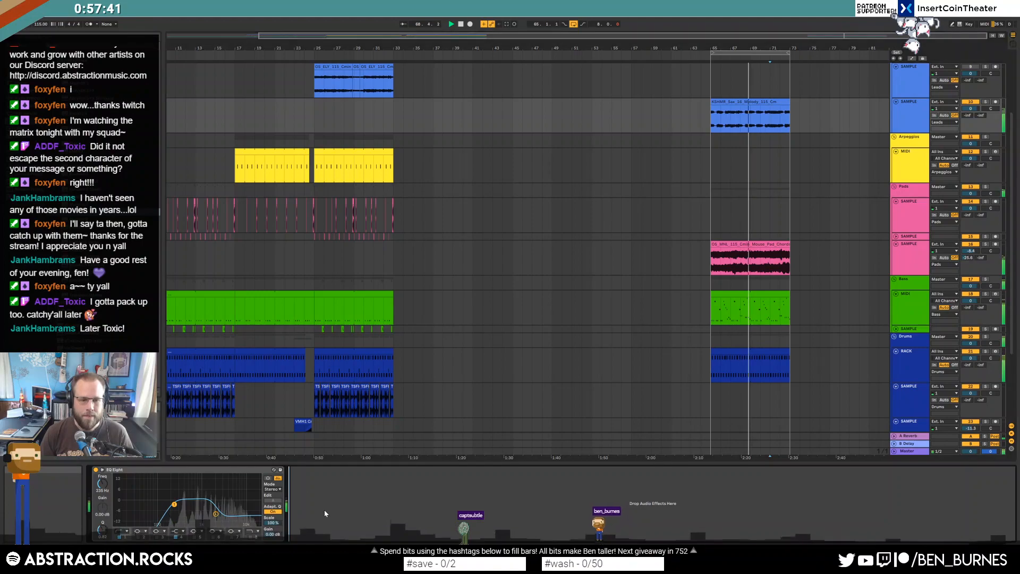
key(ctrl+v)
drag(323, 470, 132, 502)
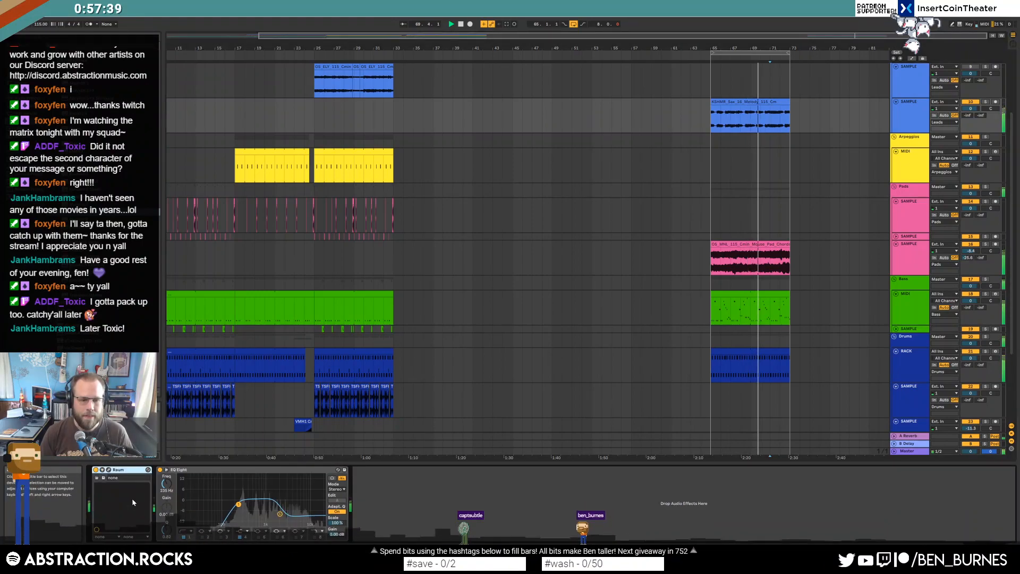
Shorten the decay and lower the mix of the sax lead's Raum reverb during playback, and close its window.
click(109, 470)
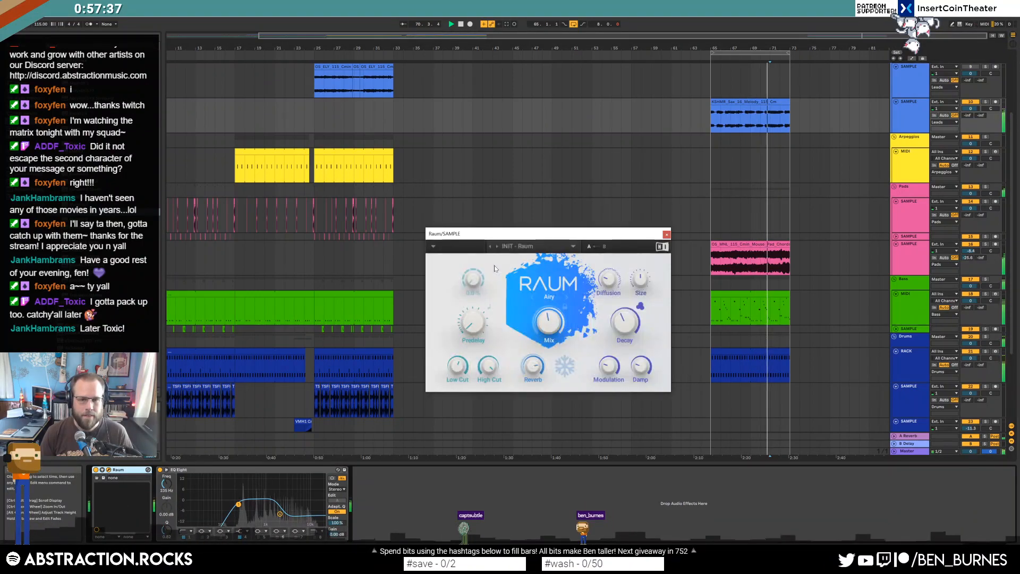
click(108, 470)
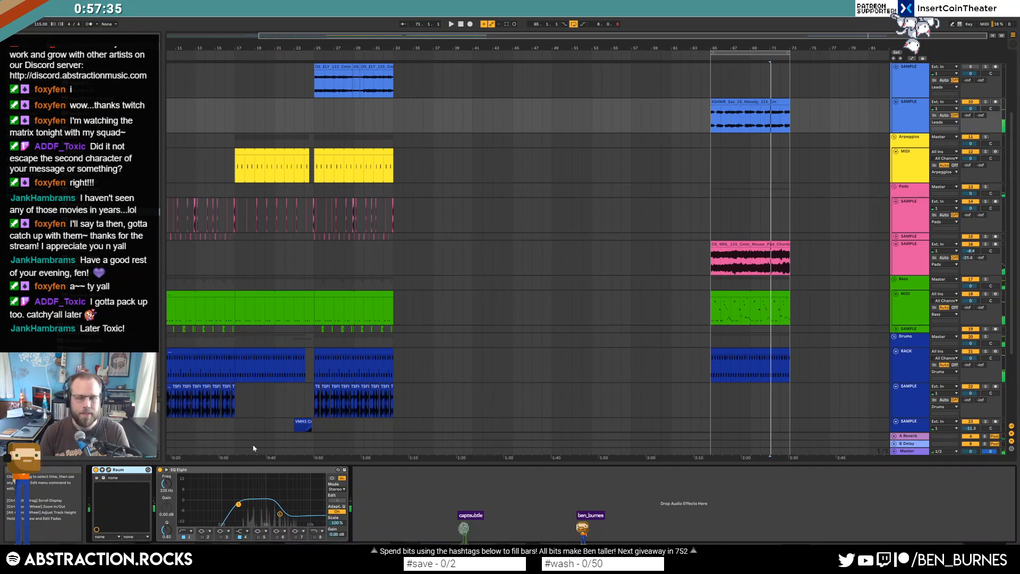
click(109, 470)
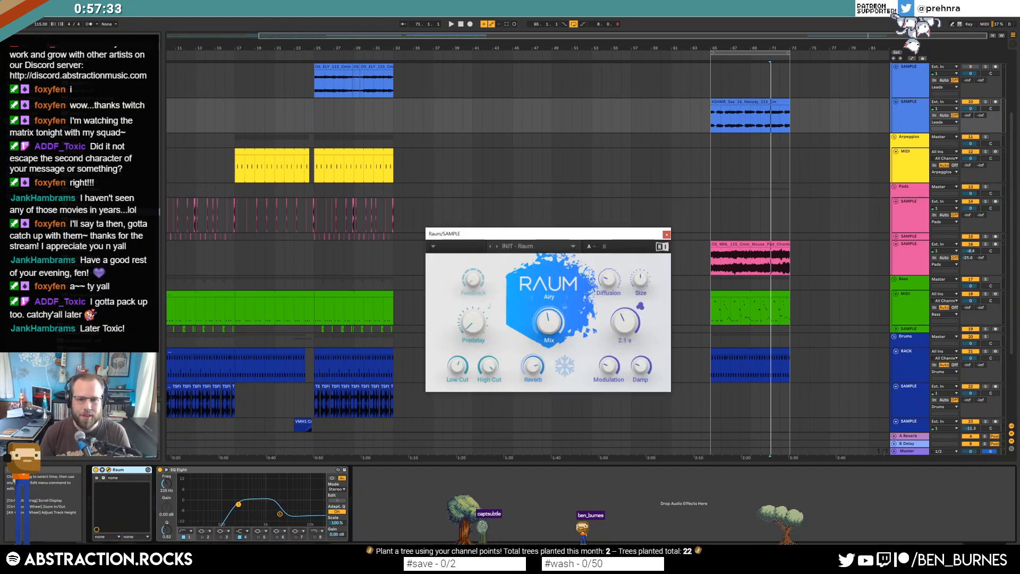
key(space)
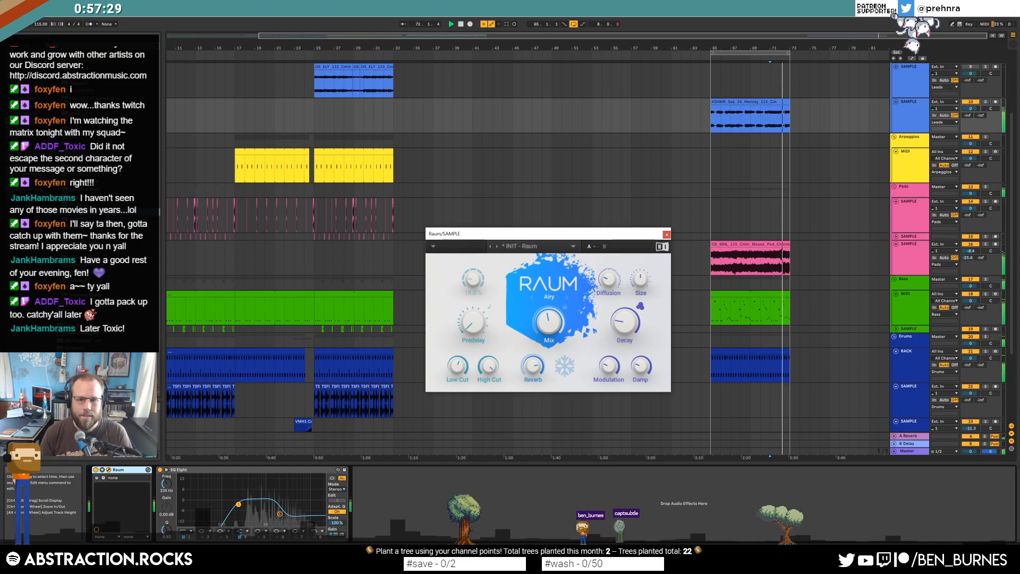
drag(469, 326, 469, 322)
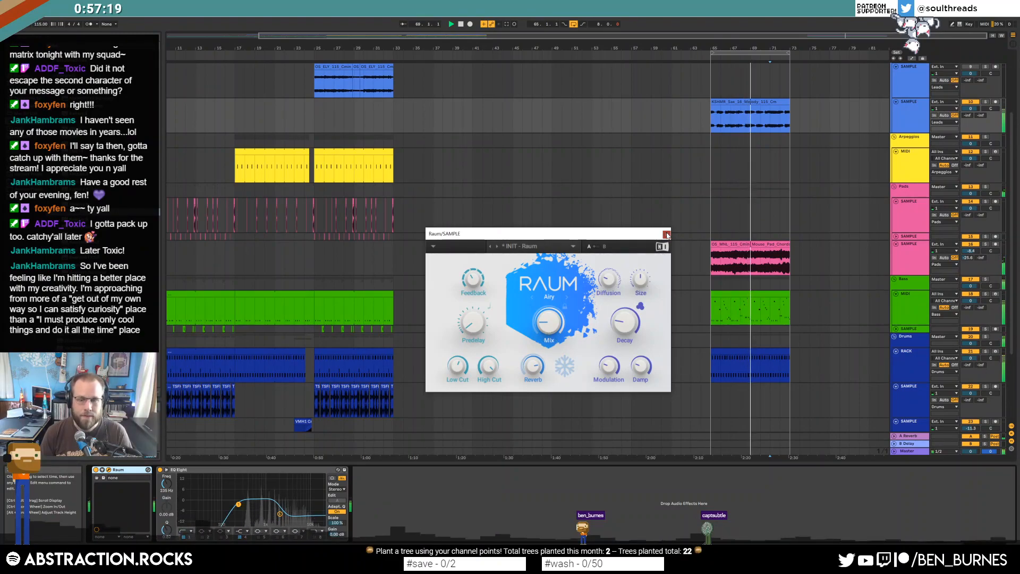
click(666, 234)
In the bar 65–73 drum clip, shift bar 1's second kick a sixteenth earlier and its third an eighth earlier.
click(751, 353)
double_click(751, 353)
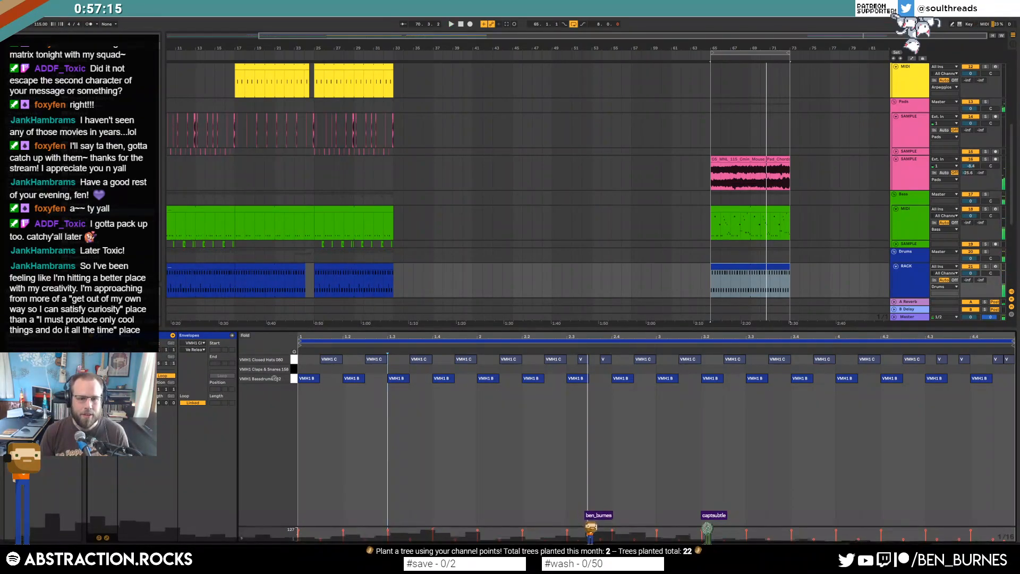
click(306, 378)
key(space)
key(space)
drag(351, 381, 343, 385)
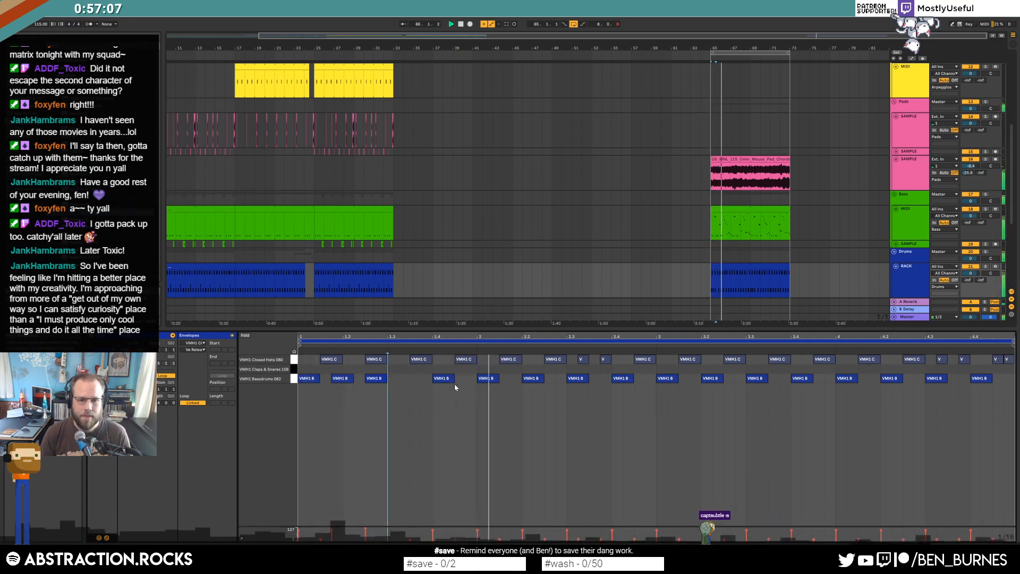
Replace bar 1's fourth kick with one an eighth later, and copy bar 1's kick pattern over bar 2's kicks.
double_click(440, 379)
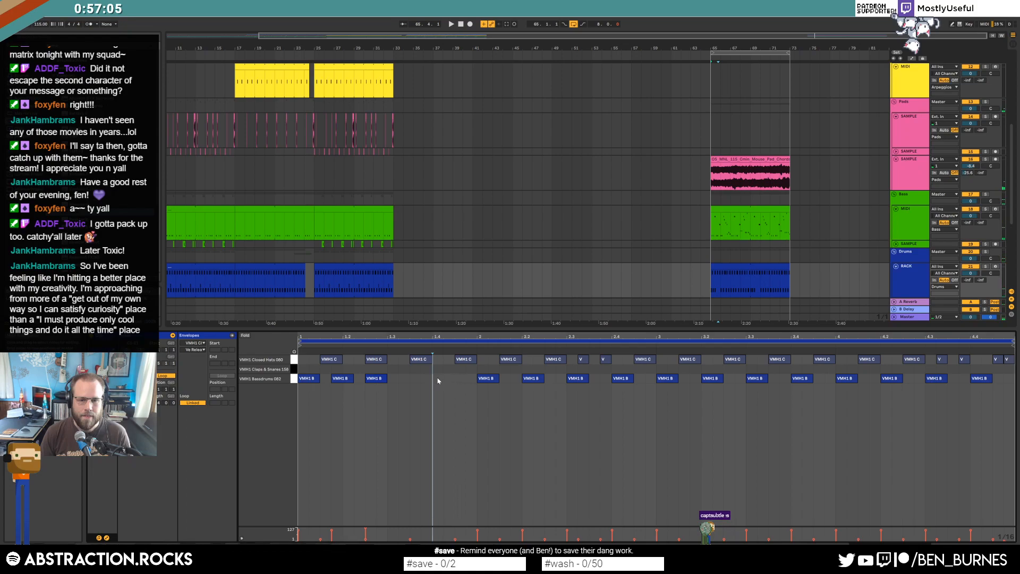
double_click(463, 378)
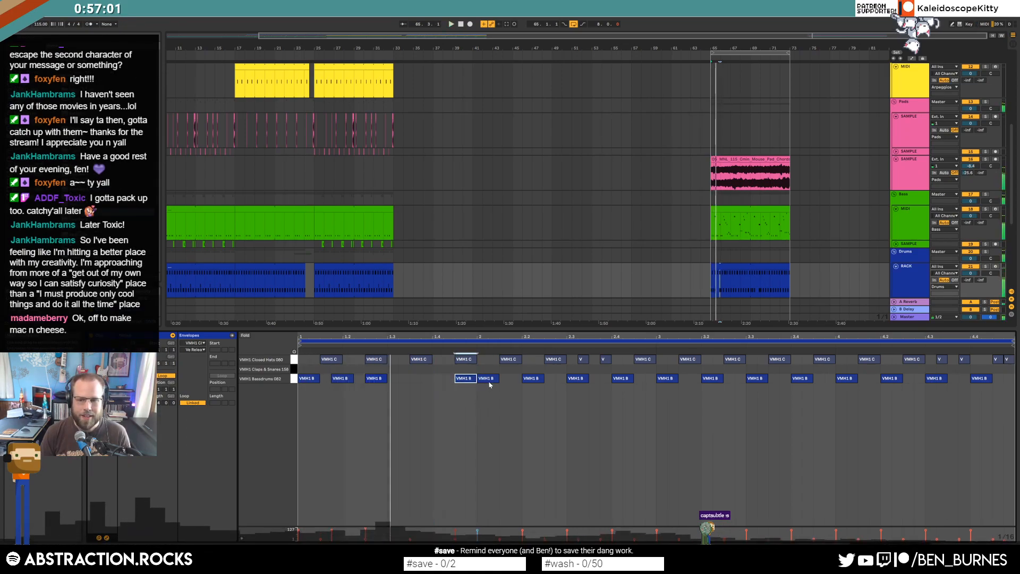
drag(478, 387, 645, 394)
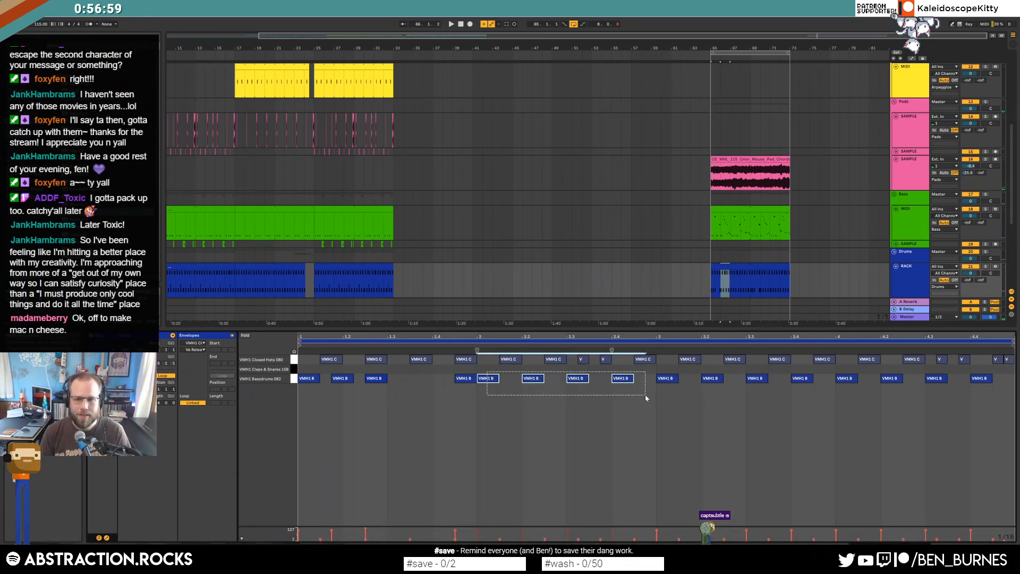
key(Delete)
drag(478, 398, 303, 393)
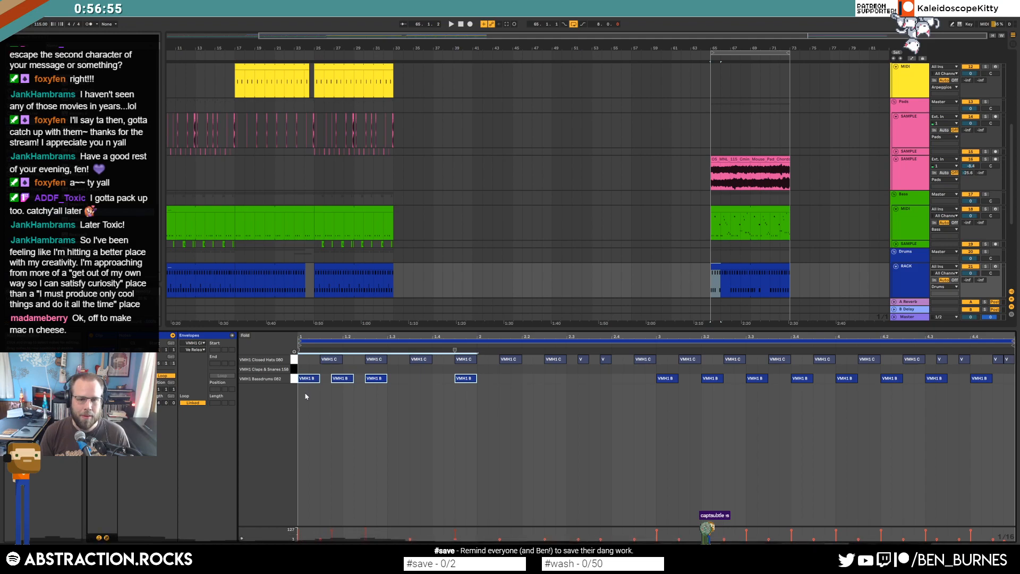
key(ctrl+d)
key(space)
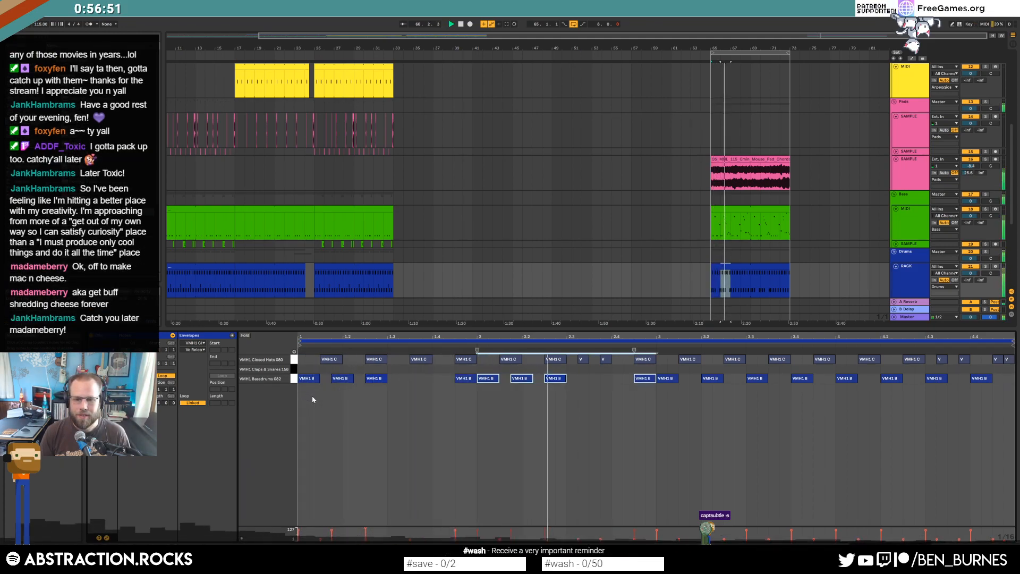
Duplicate bar 2's third kick twice at dotted-eighth spacing to fill the gap before its last kick.
click(580, 401)
key(space)
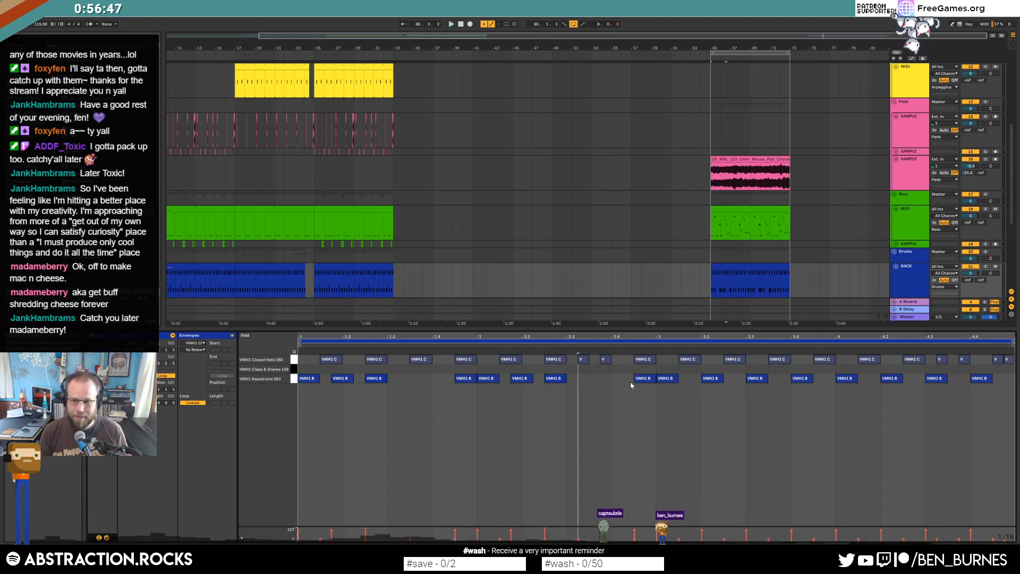
key(space)
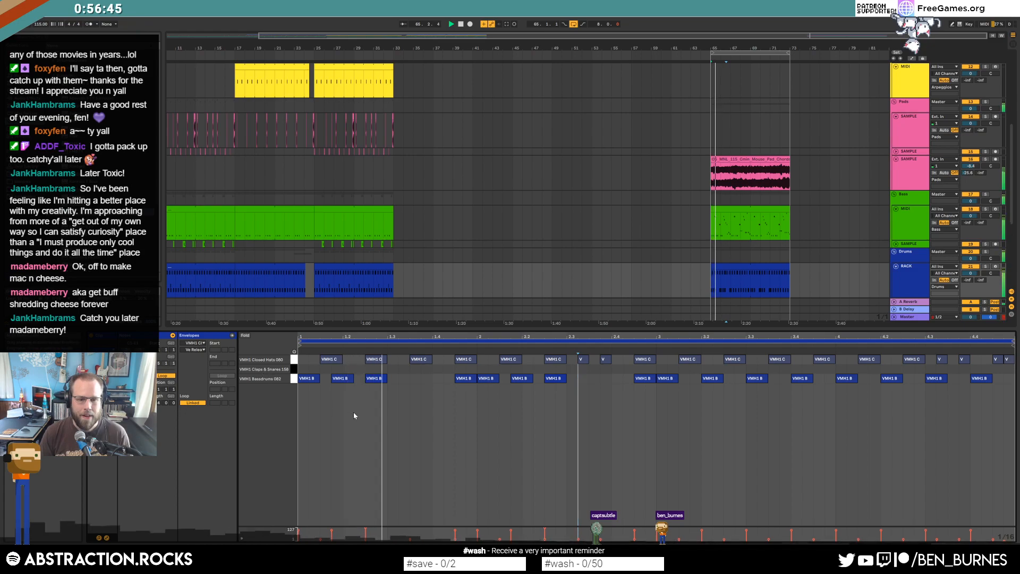
click(343, 378)
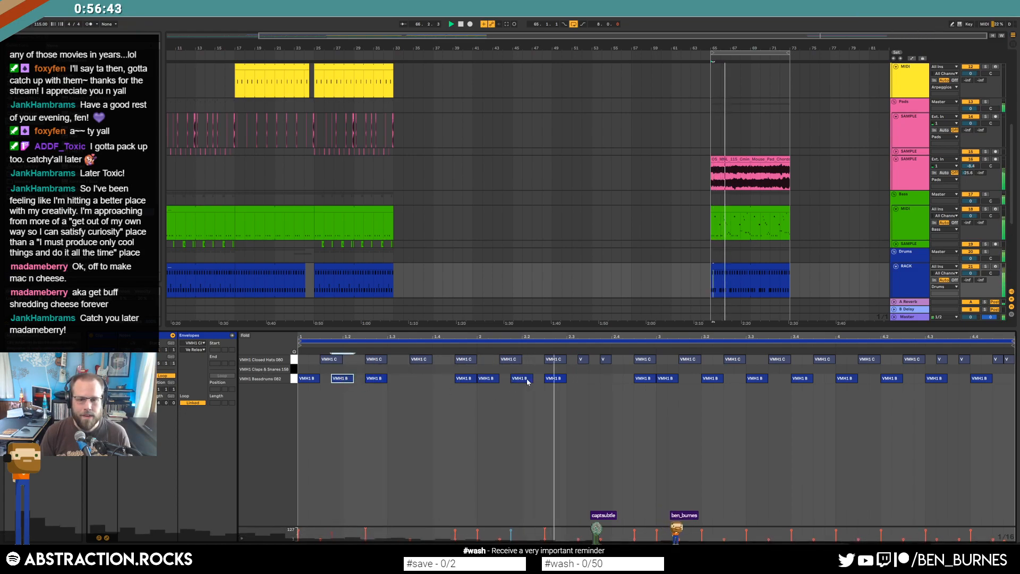
drag(542, 375, 553, 383)
key(ctrl+d)
key(ctrl+d)
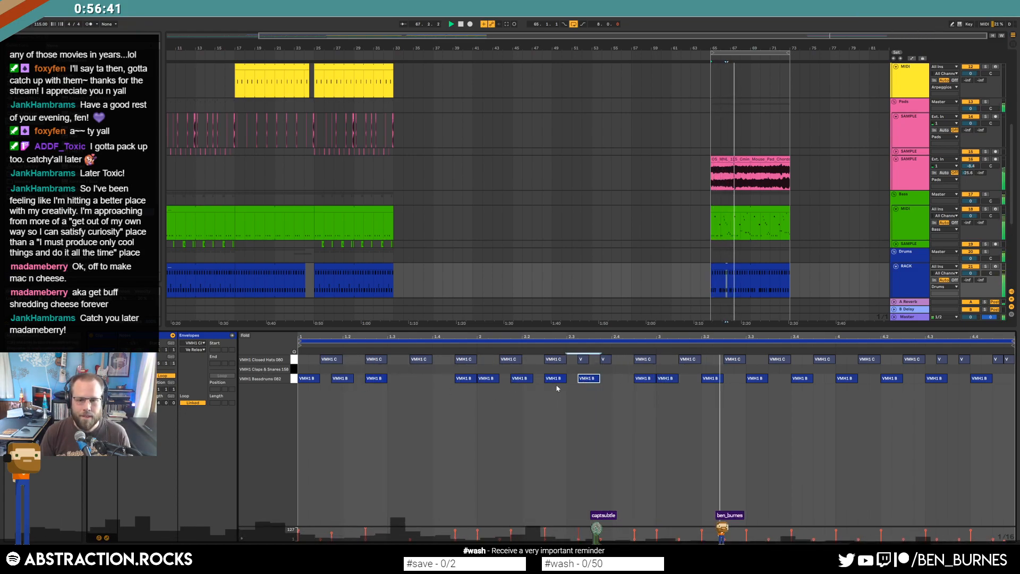
Replace the kicks in bars 3–4 of the drum clip with bars 1–2's kick pattern and play back the section.
drag(671, 370, 1007, 423)
key(Delete)
click(656, 371)
key(space)
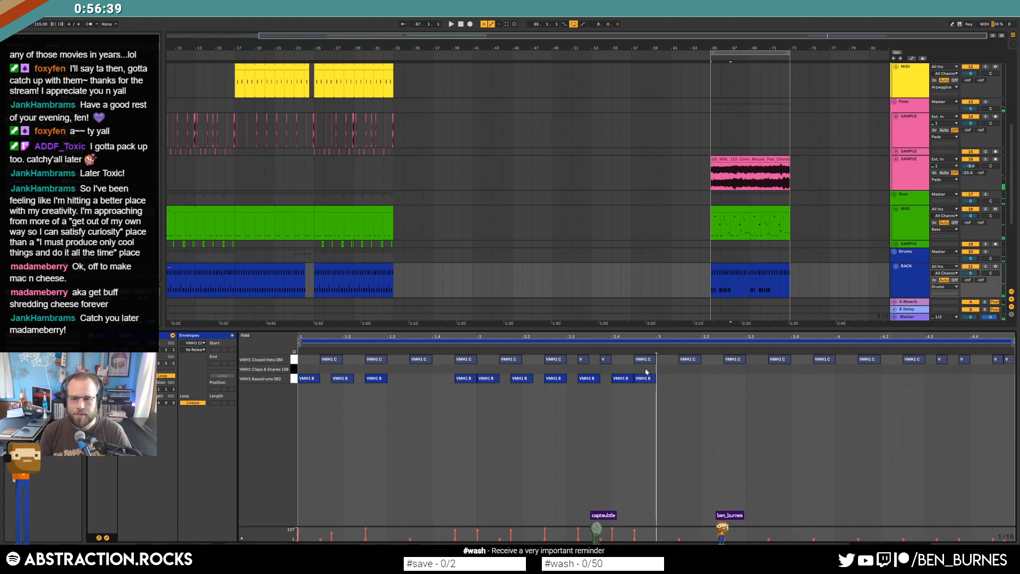
key(ctrl+z)
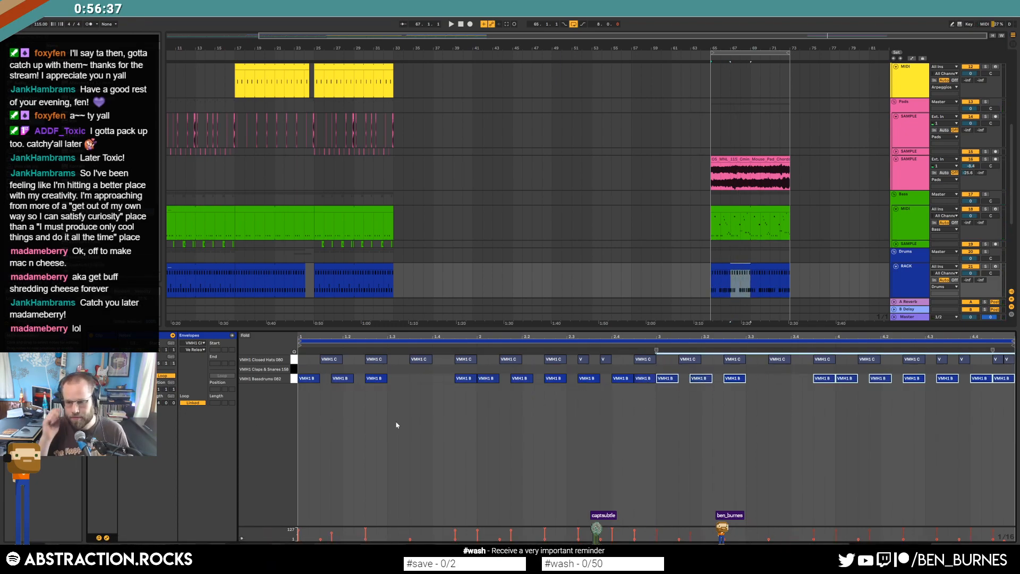
key(shift+Tab)
key(space)
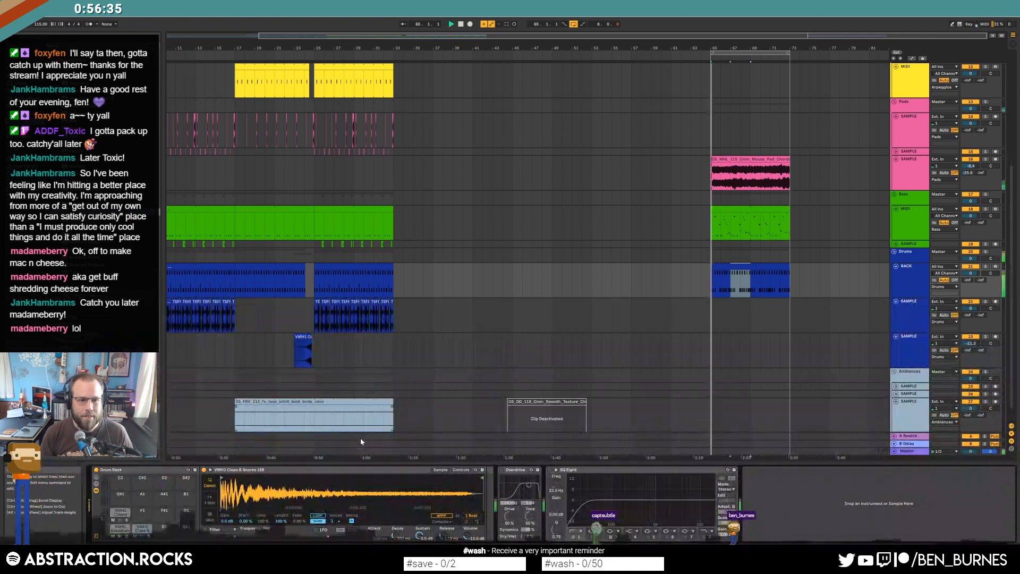
click(751, 271)
click(751, 266)
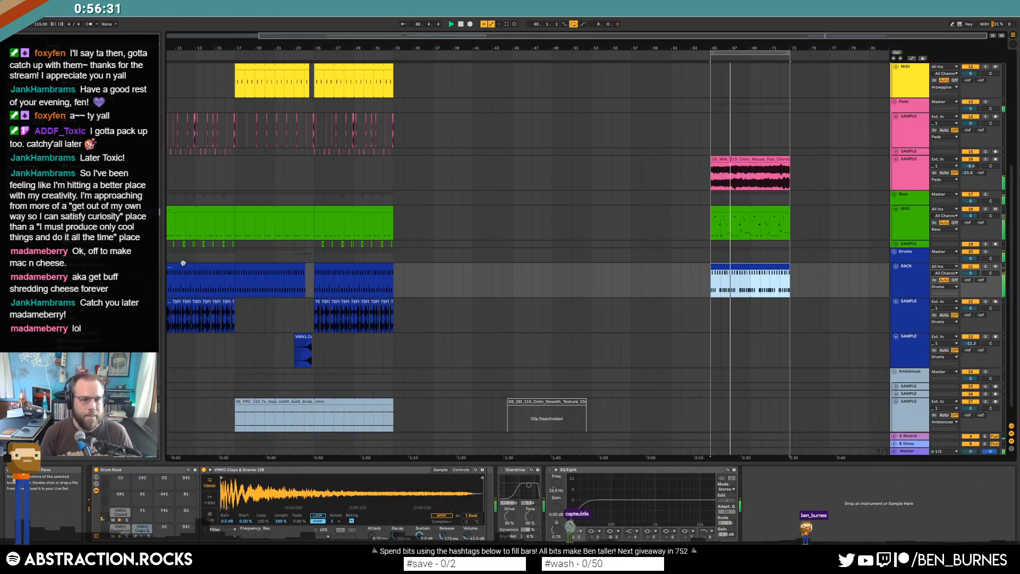
Copy the bird ambience loop from bar 17 to bar 65 on its track and trim its end to bar 73.
click(27, 182)
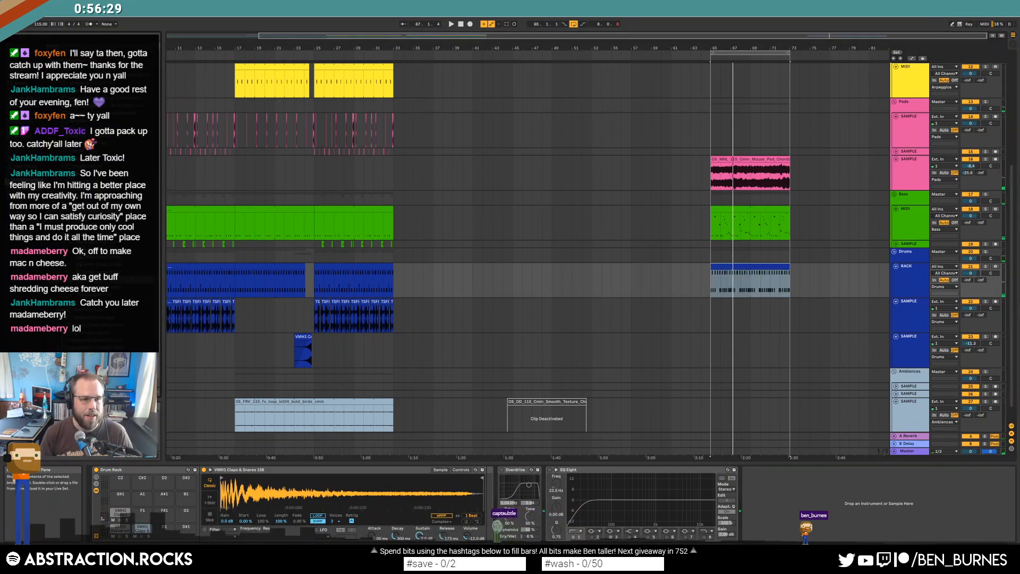
click(262, 403)
click(704, 406)
key(ctrl+v)
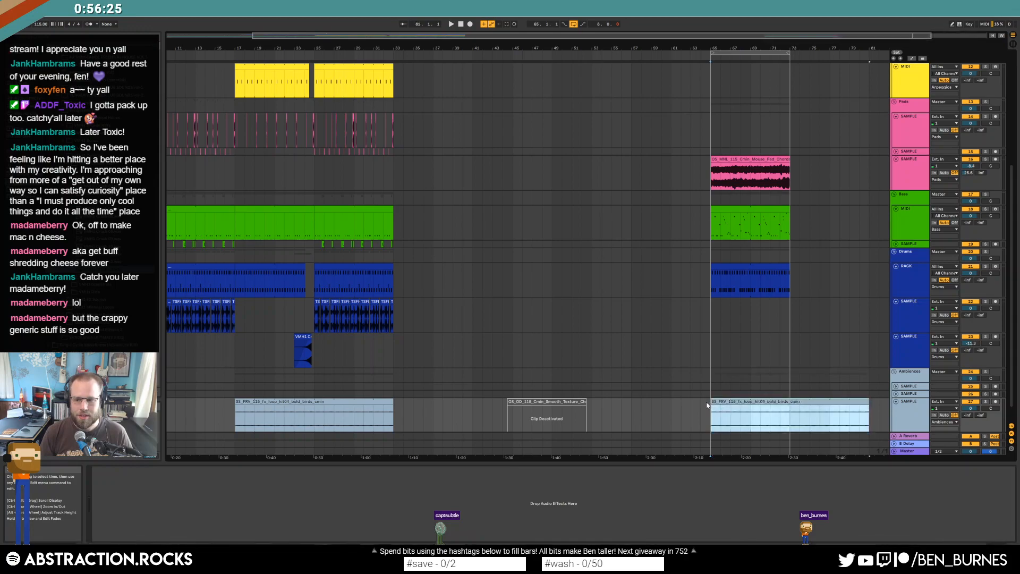
drag(866, 399, 791, 402)
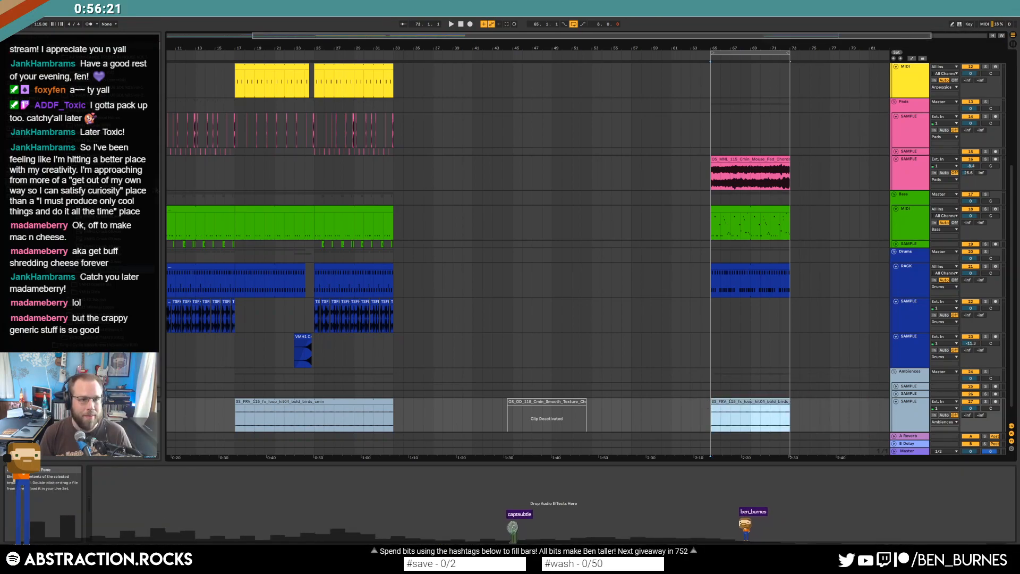
Browse the sample loops and place RK_BT1_HiHat_Loop_01_130bpm at bar 65 on the first SAMPLE track in the Drums group.
drag(158, 187, 163, 124)
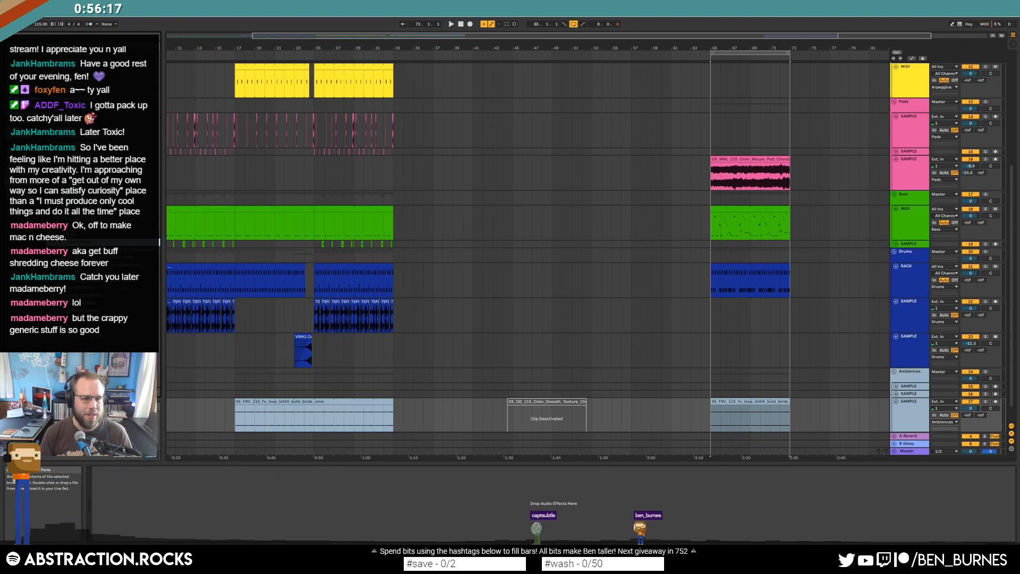
click(127, 265)
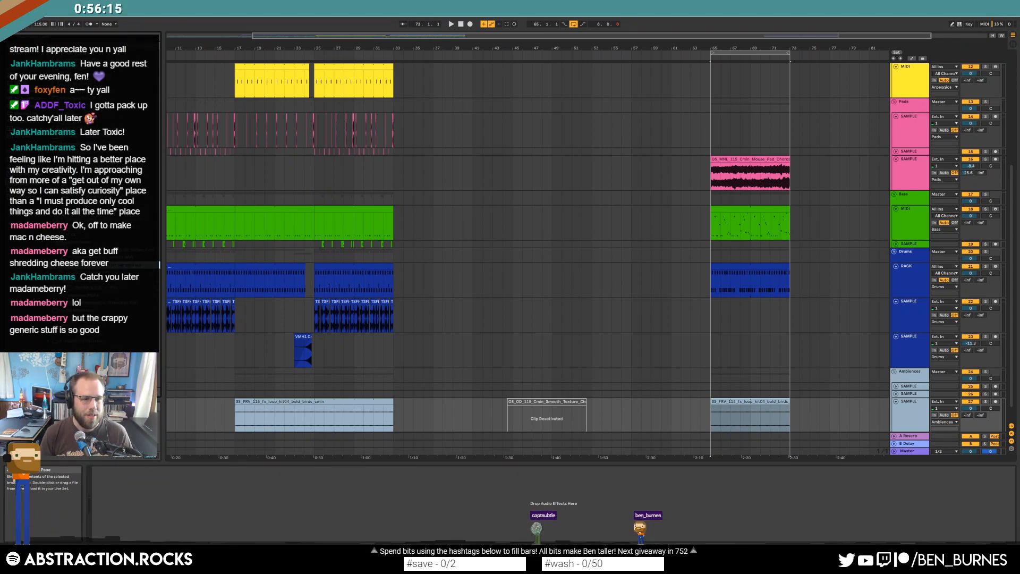
key(Down)
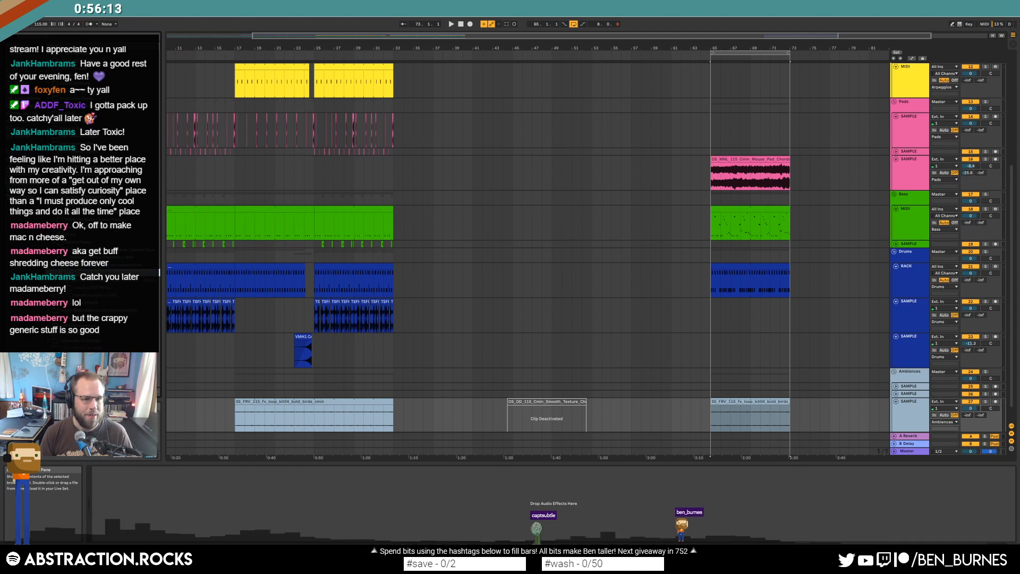
key(Down)
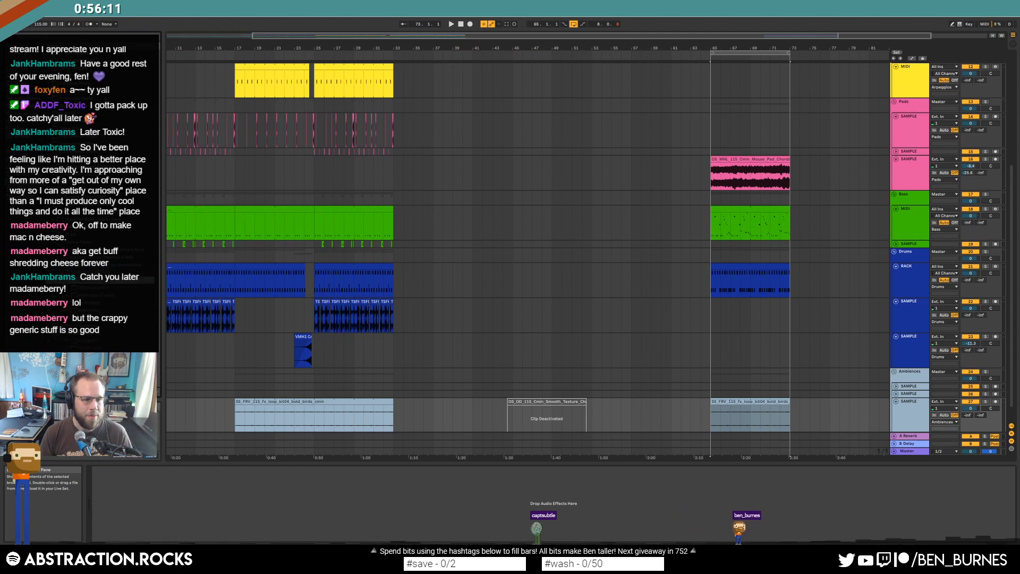
drag(159, 253, 159, 323)
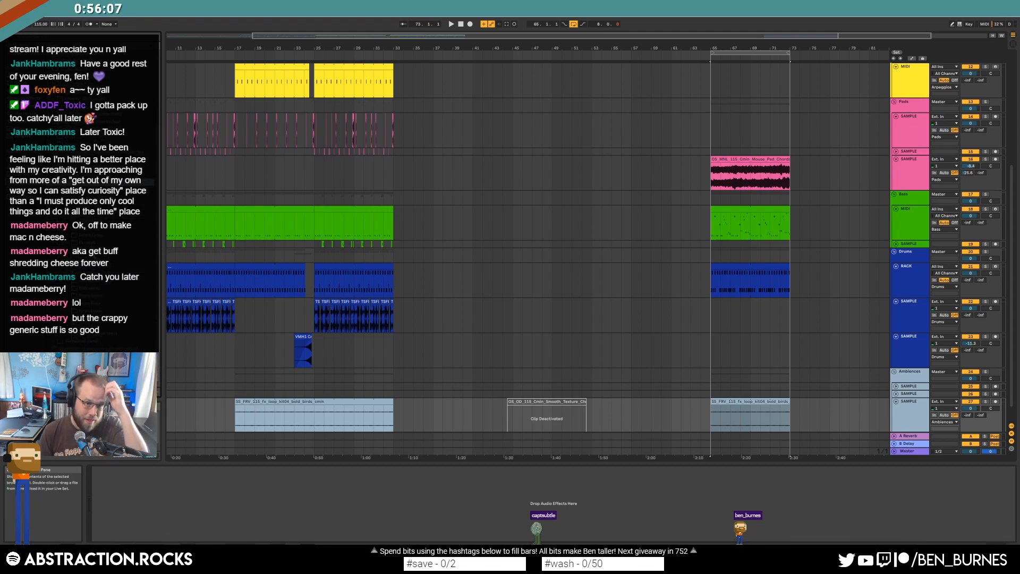
click(75, 251)
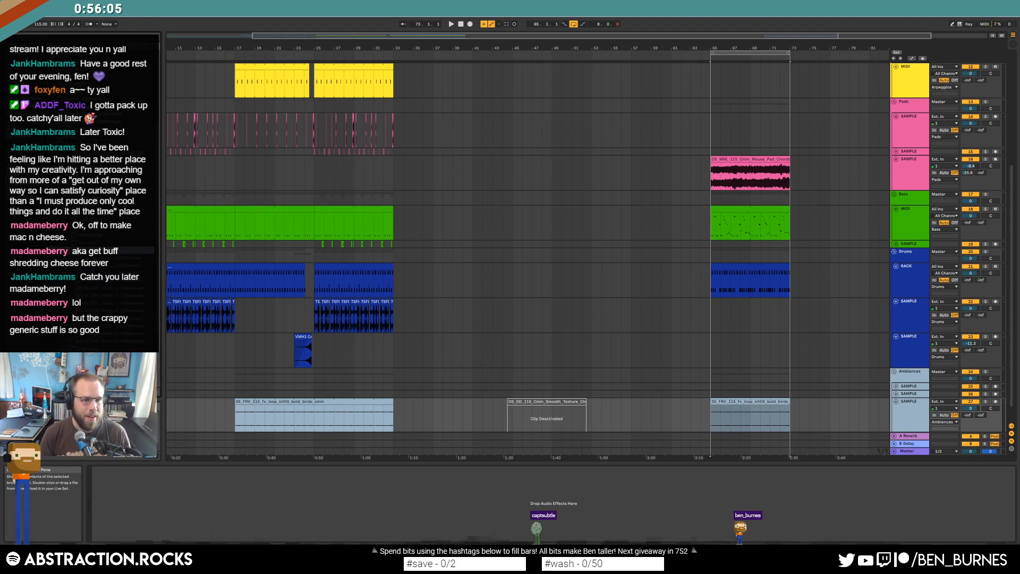
click(106, 273)
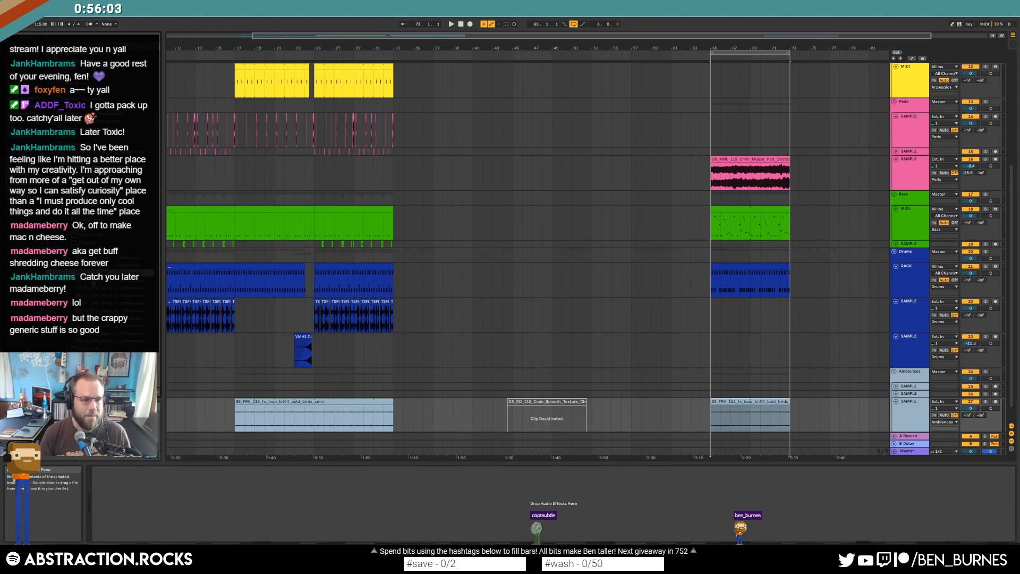
click(100, 290)
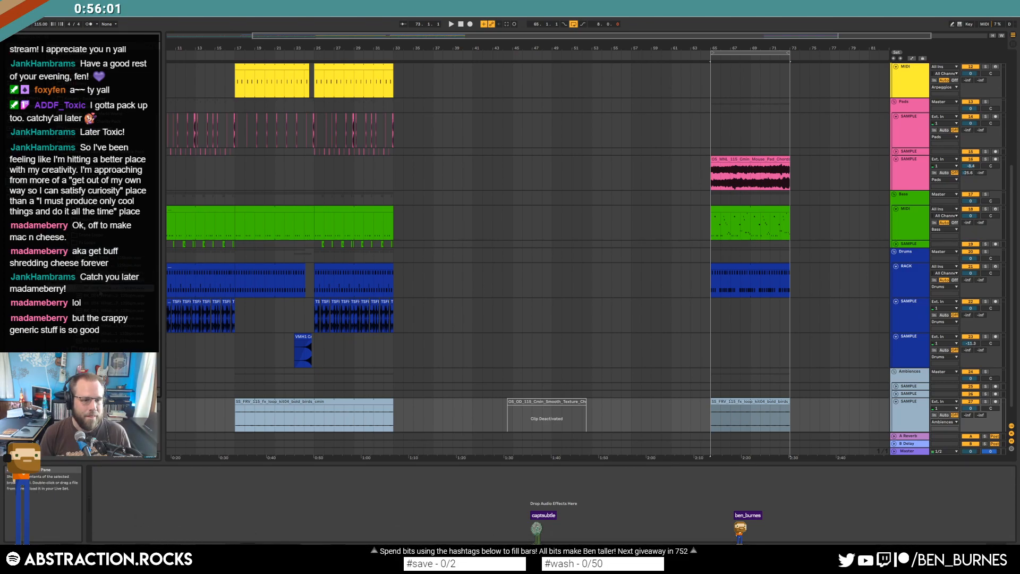
click(109, 266)
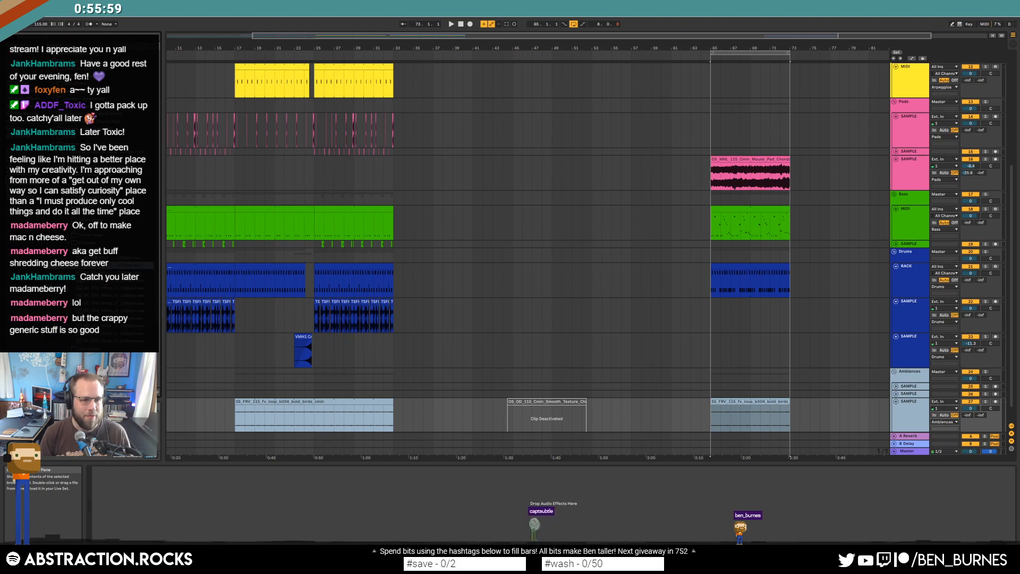
click(109, 258)
click(109, 325)
mouse_move(108, 326)
mouse_down()
mouse_move(658, 349)
mouse_move(722, 329)
mouse_move(714, 321)
mouse_up()
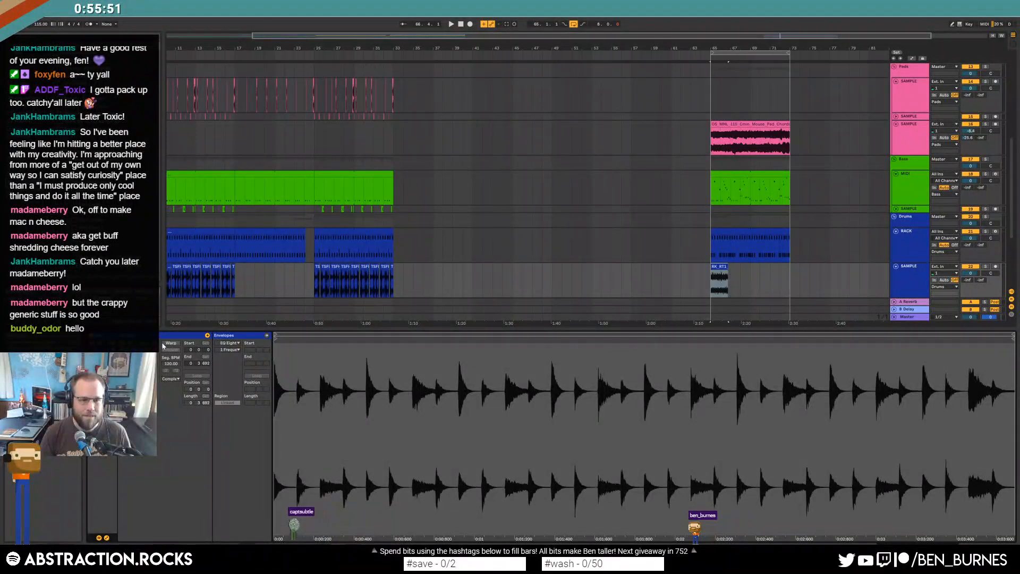
Enable warping on the hi-hat loop, set its segment tempo to 130 BPM, and play it in context.
click(166, 365)
text(130)
key(Return)
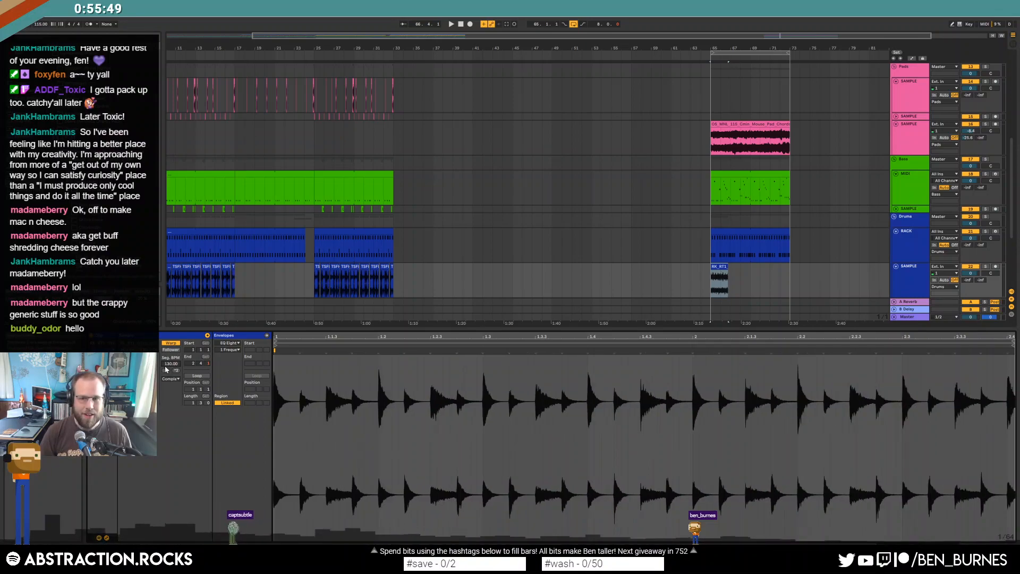
key(space)
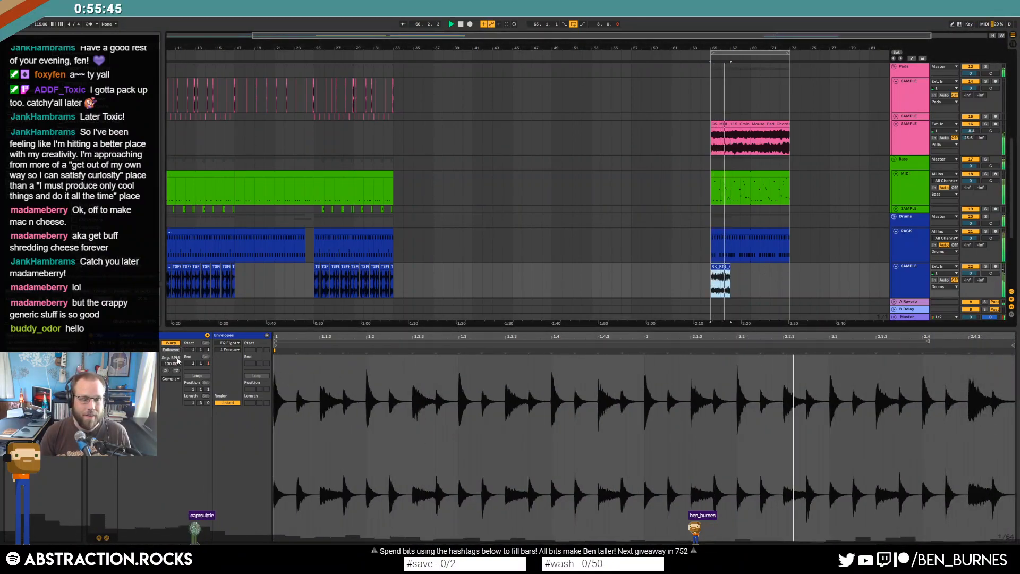
Enable looping on the hi-hat clip with a two-bar loop length, and extend the clip to bar 73.
click(197, 375)
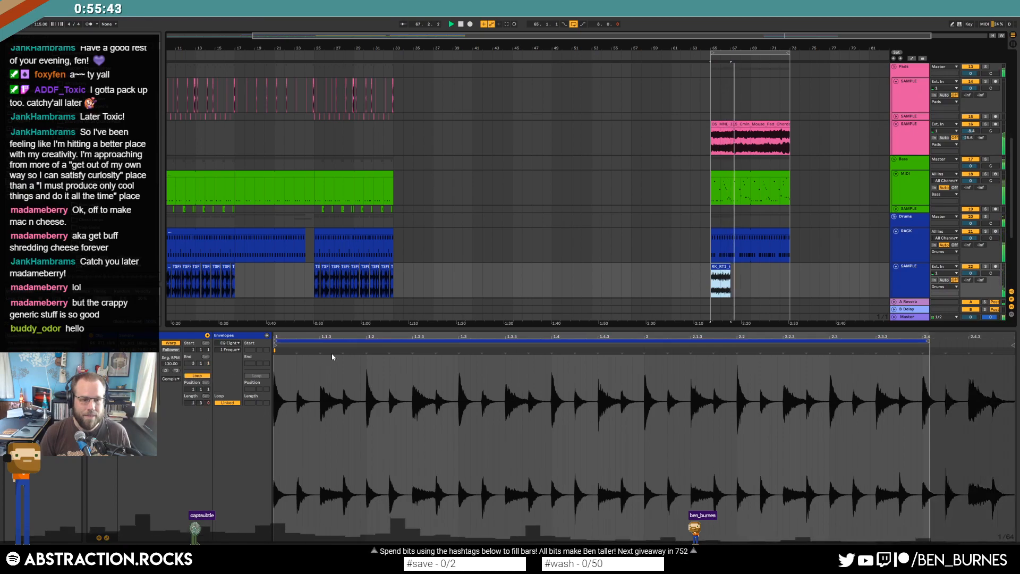
click(192, 403)
text(2)
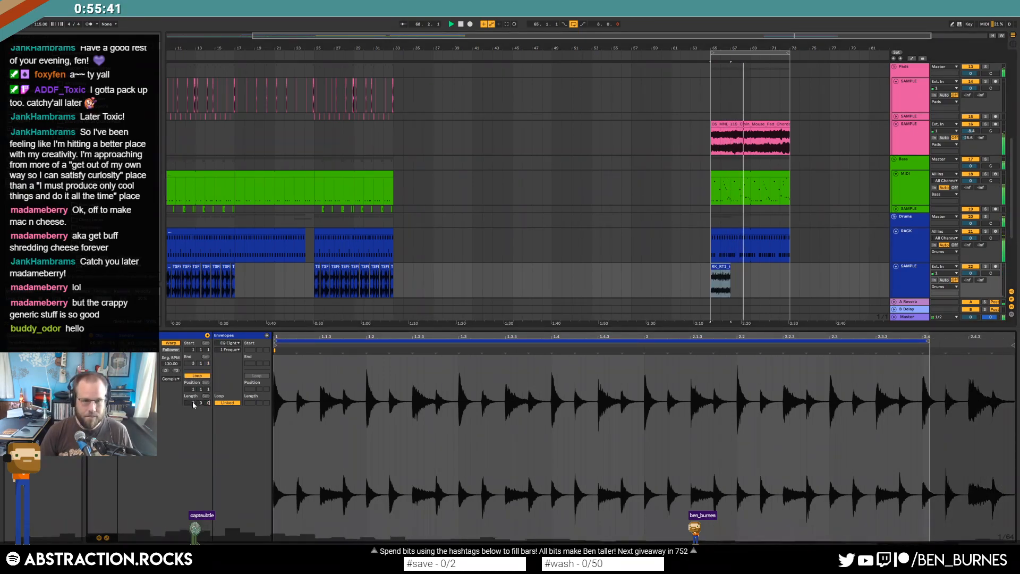
key(Return)
drag(730, 267, 789, 267)
Add an audio track at the end of the Drums group and move the hi-hat loop onto it at bar 65.
key(shift+Tab)
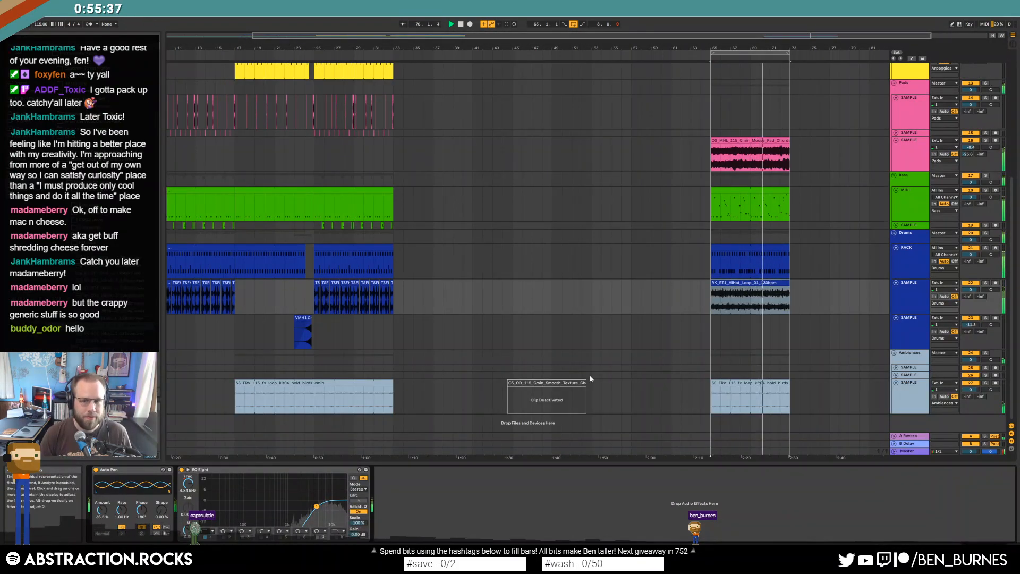
click(910, 335)
key(ctrl+t)
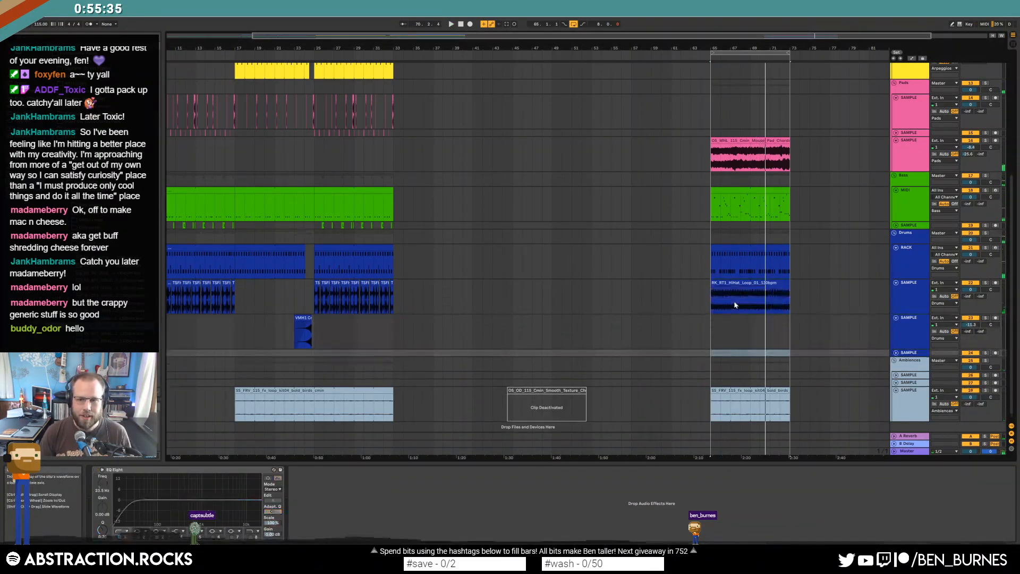
drag(737, 290, 736, 354)
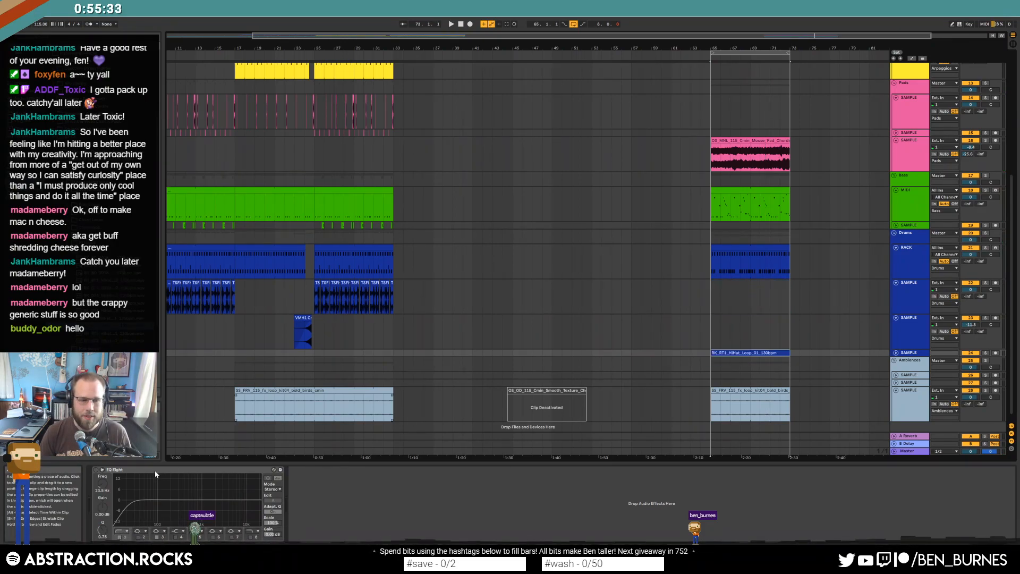
Enable EQ Eight on the hi-hat loop's track and shape its low cut and high roll-off during playback.
click(96, 470)
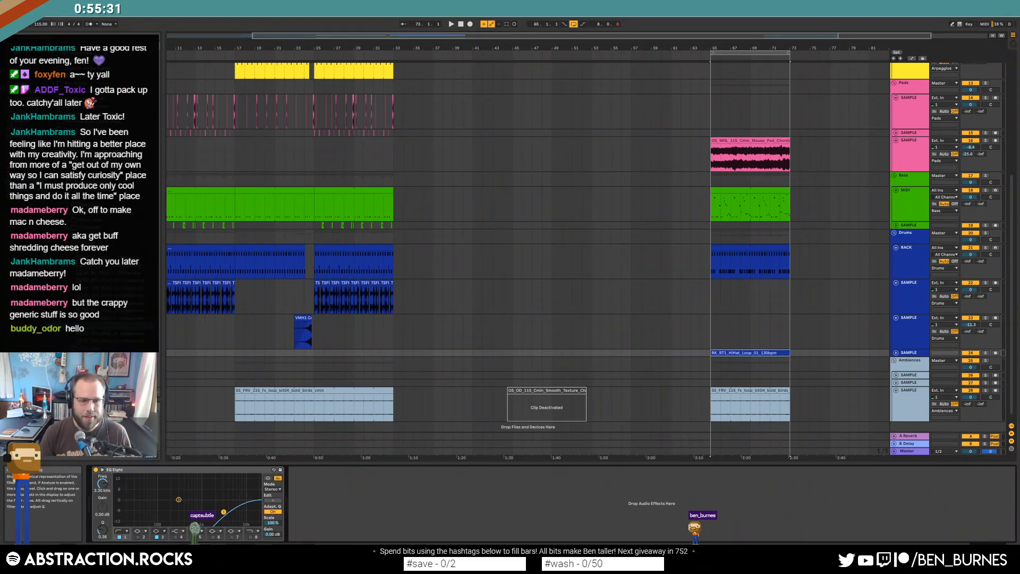
key(space)
drag(228, 506, 194, 518)
click(251, 536)
drag(257, 501, 198, 522)
click(241, 518)
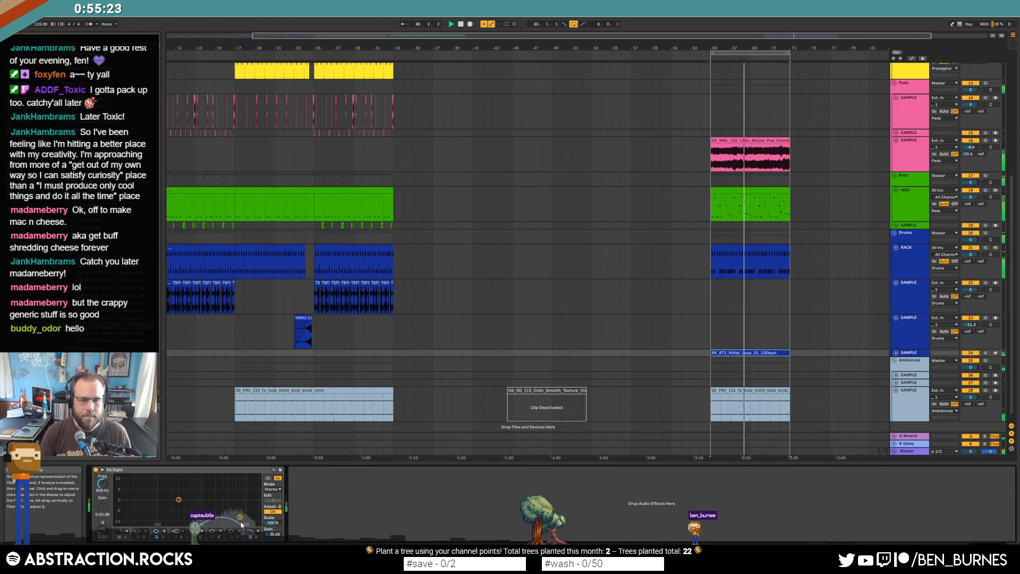
Add Auto Pan before EQ Eight on the hi-hat loop's track, set its amount to about 46% and rate to about 0.23 Hz, and play it.
key(space)
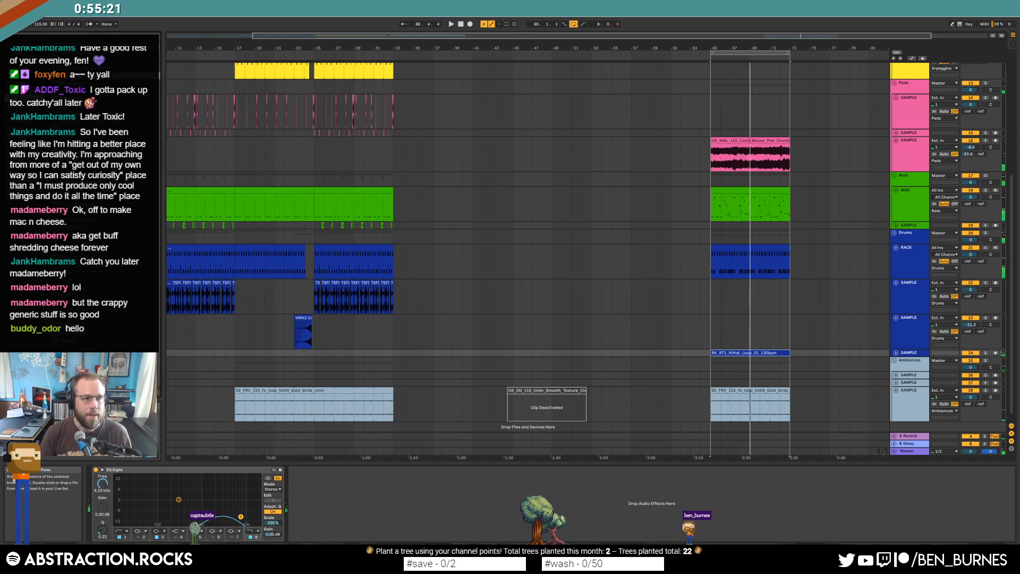
drag(106, 76, 146, 498)
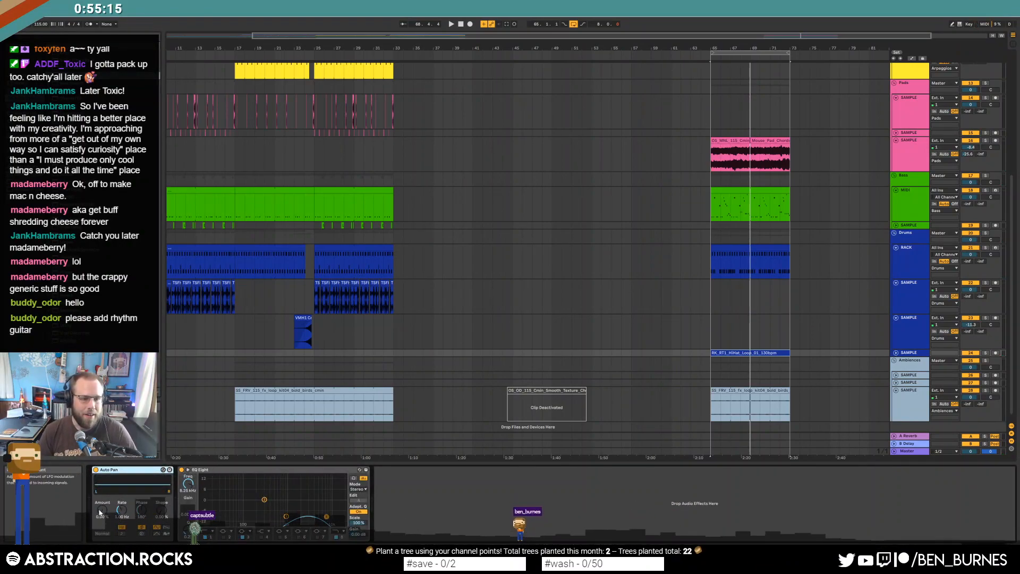
drag(103, 510, 102, 500)
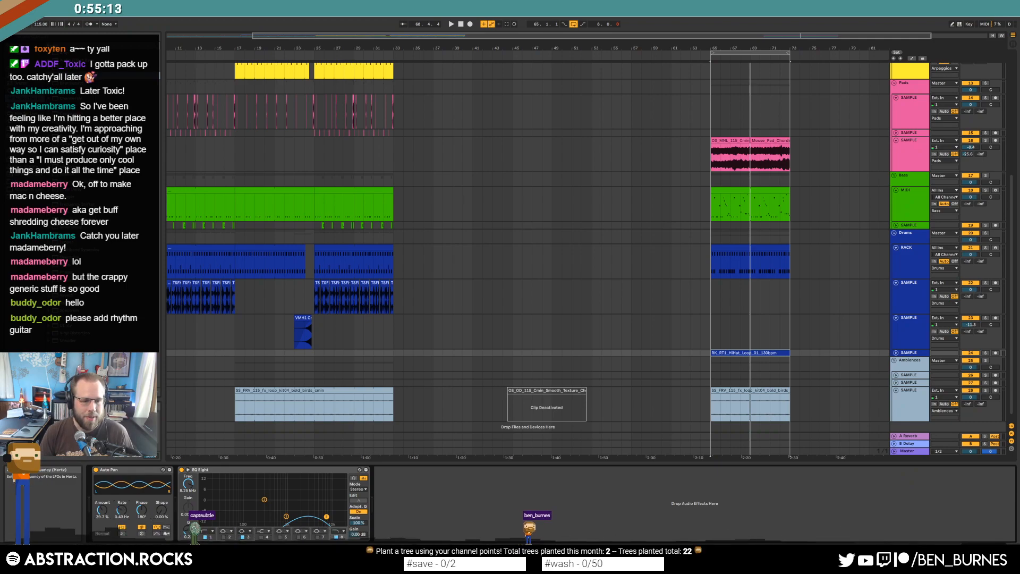
key(space)
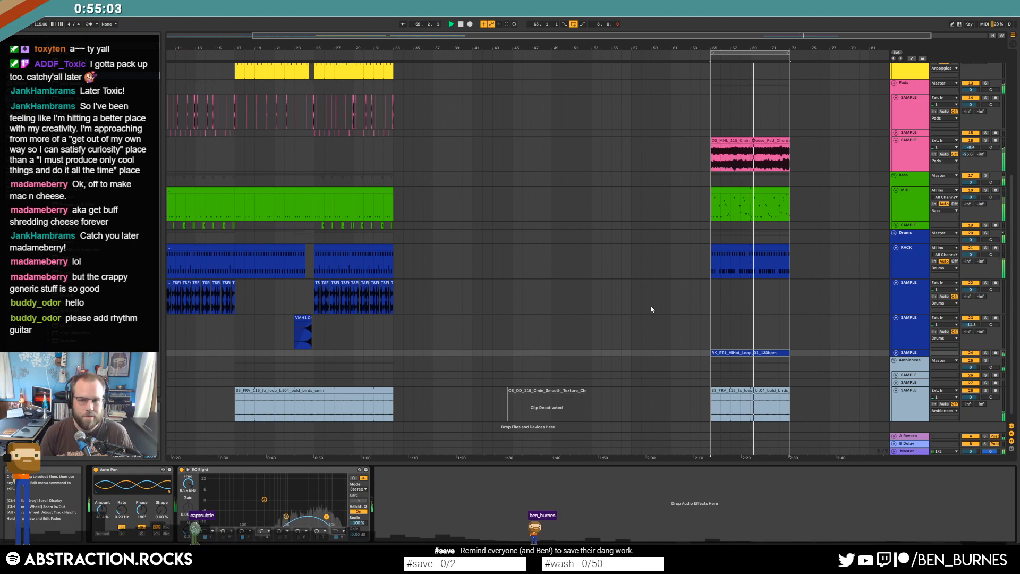
scroll(766, 314, up, 2)
scroll(770, 315, up, 4)
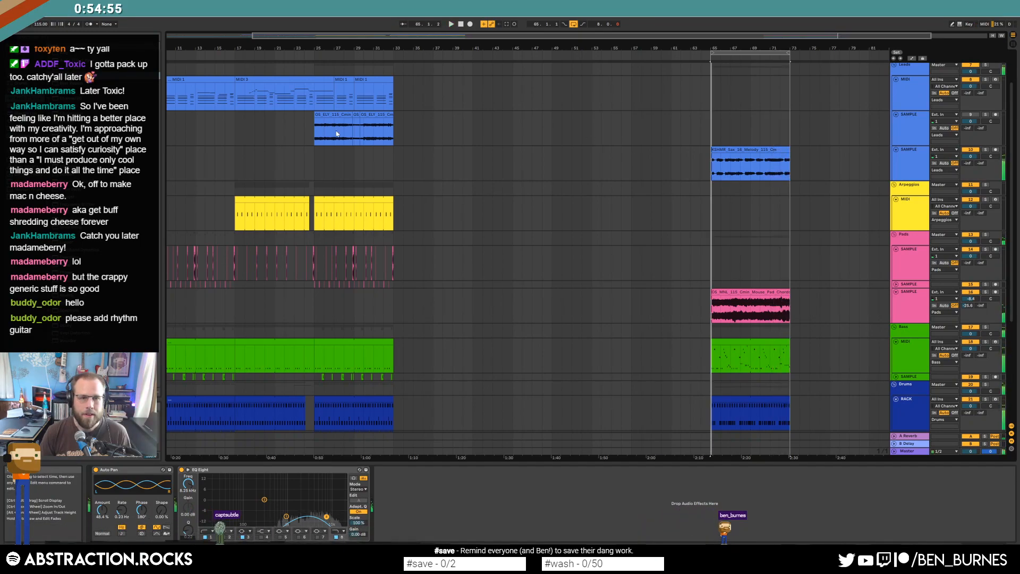
scroll(696, 242, down, 3)
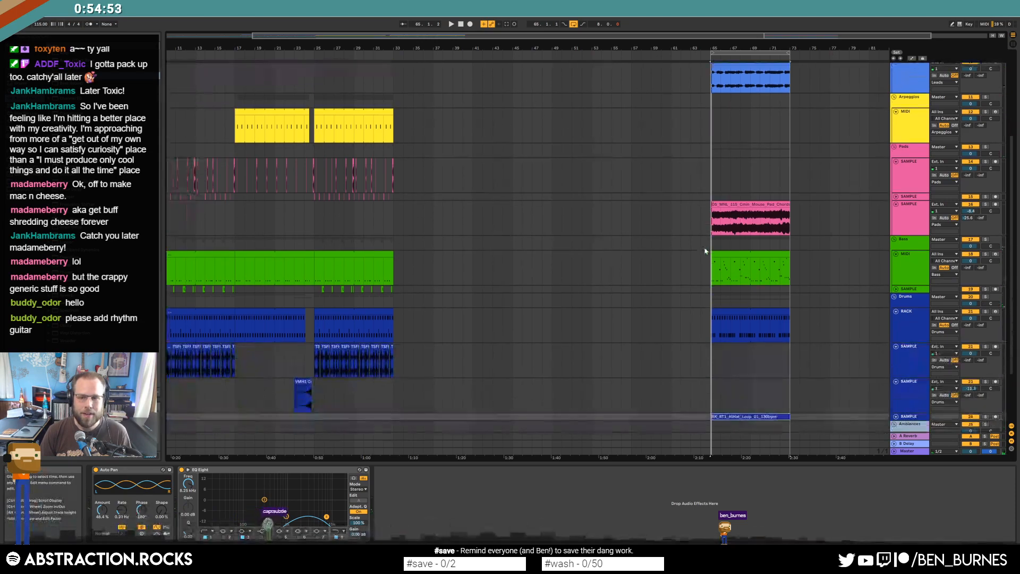
ctrl+scroll(742, 229, down, 1)
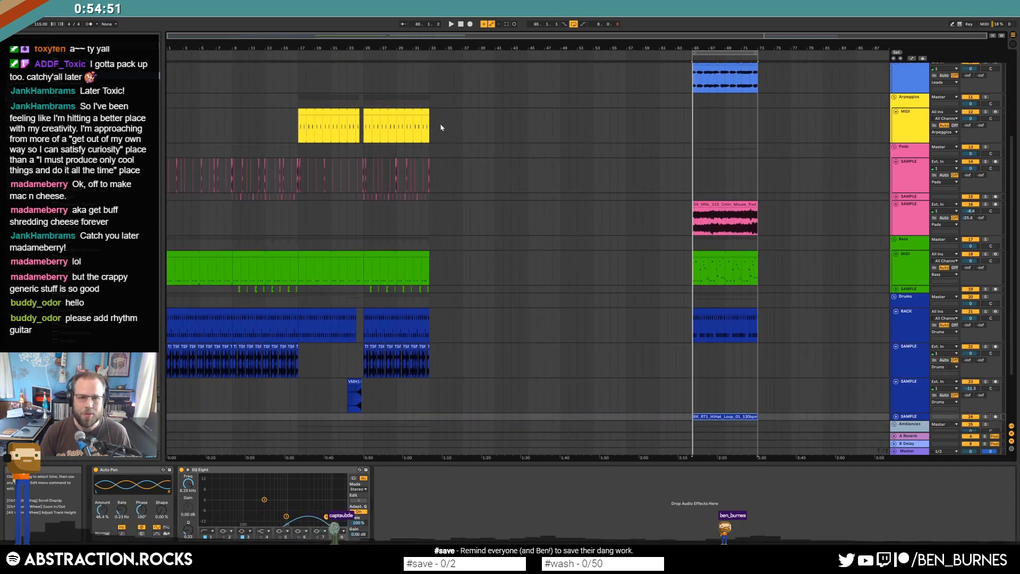
click(414, 112)
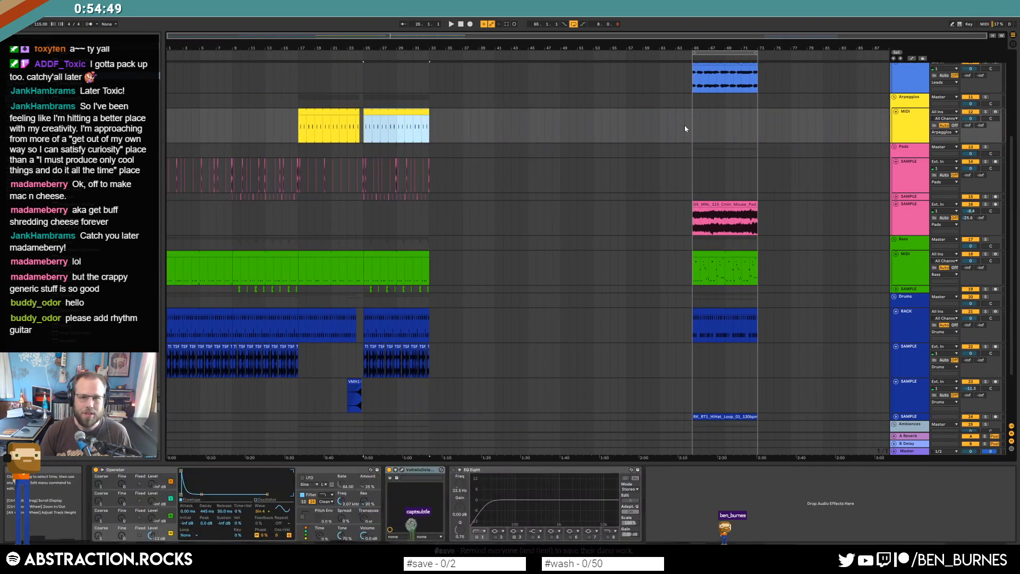
drag(685, 125, 773, 141)
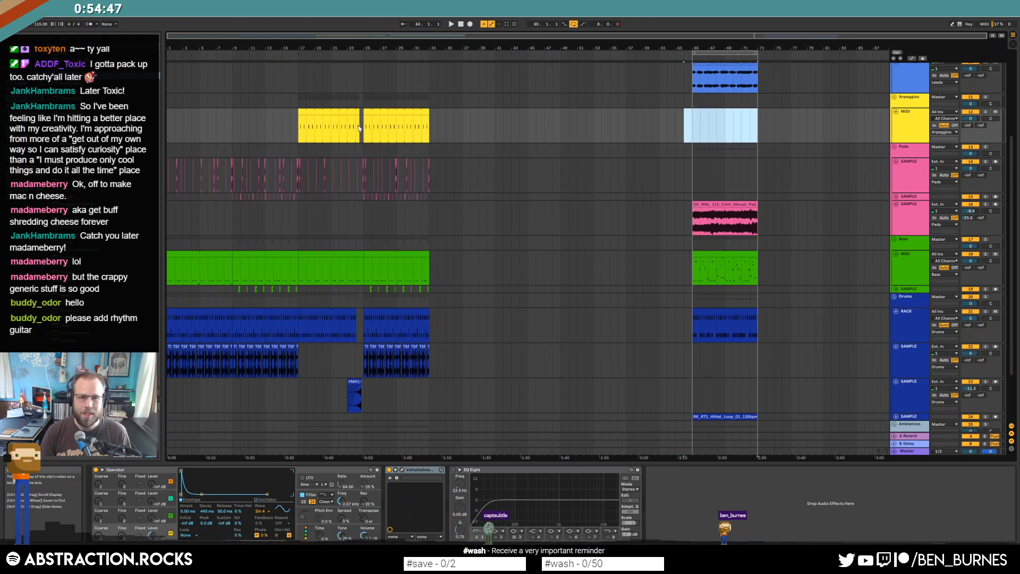
click(307, 99)
click(455, 139)
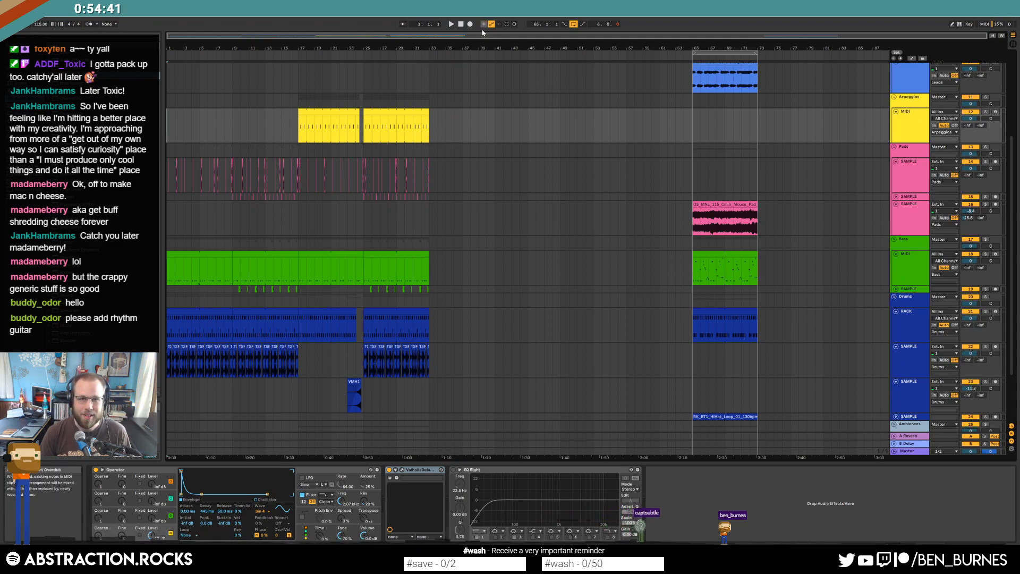
During playback from the start, extend the first bird ambience clip to bar 41 and delete the deactivated smooth texture clip.
key(space)
scroll(366, 360, down, 2)
scroll(366, 361, down, 1)
drag(429, 399, 495, 399)
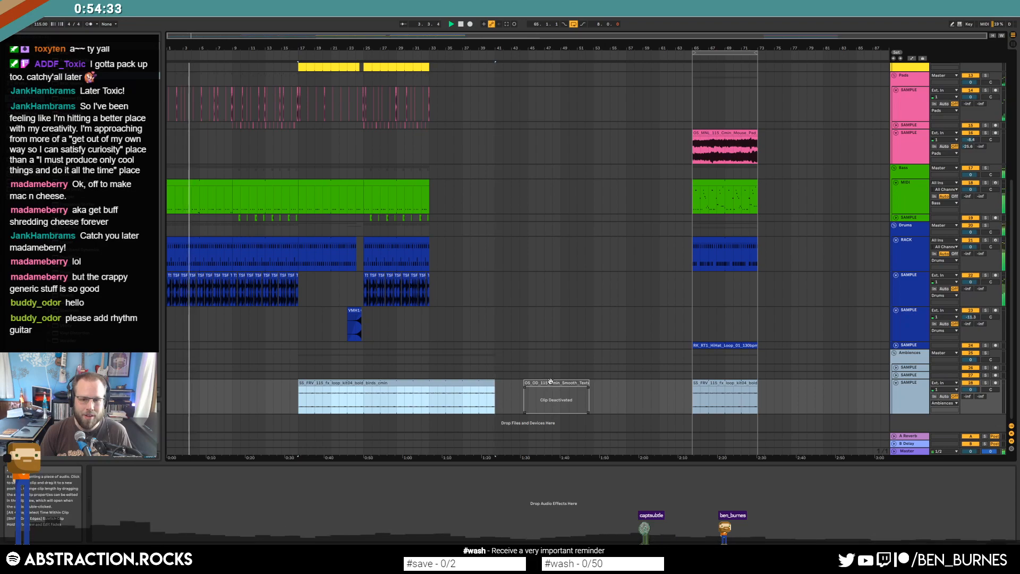
click(551, 381)
key(0)
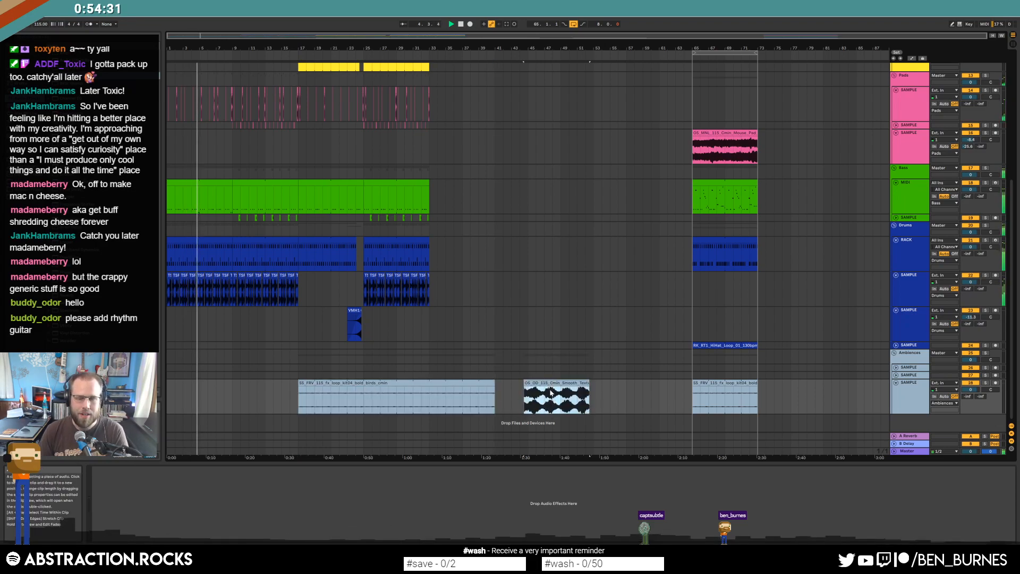
key(Delete)
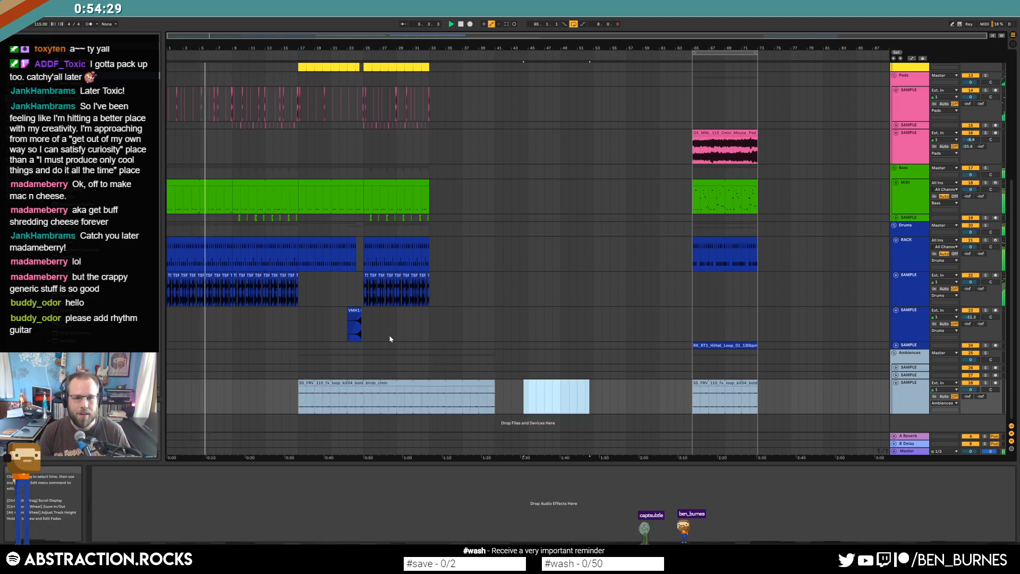
Duplicate the bar 25–33 material on all tracks above the Ambiences group so it fills bars 33–41.
drag(429, 321, 372, 68)
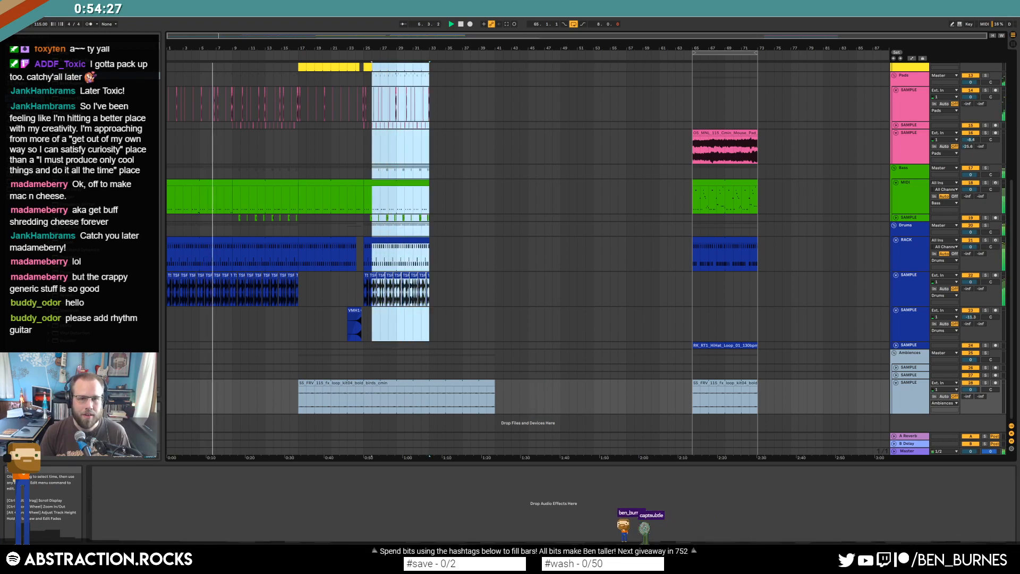
key(ctrl+d)
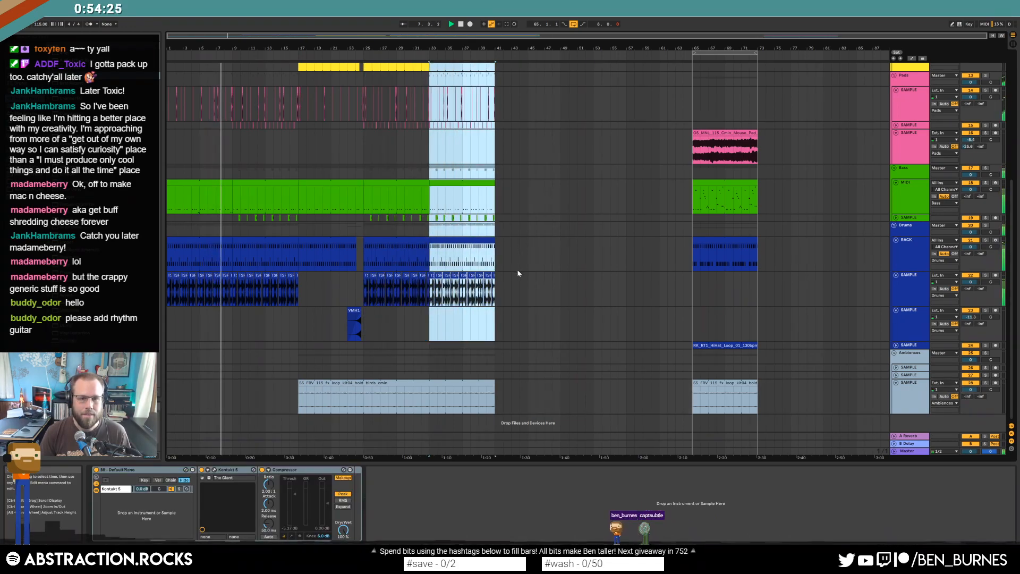
scroll(507, 283, up, 3)
key(shift+Tab)
key(shift+Tab)
scroll(506, 282, down, 3)
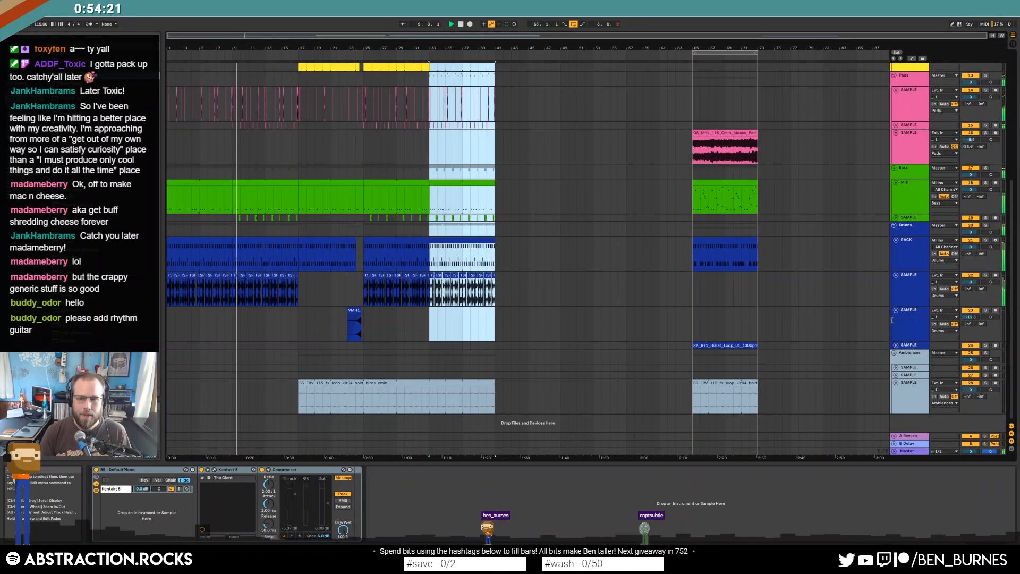
Collapse the expanded Drums sample tracks and the Bass MIDI track, and restart playback from bar 9.
click(896, 309)
click(896, 276)
click(896, 246)
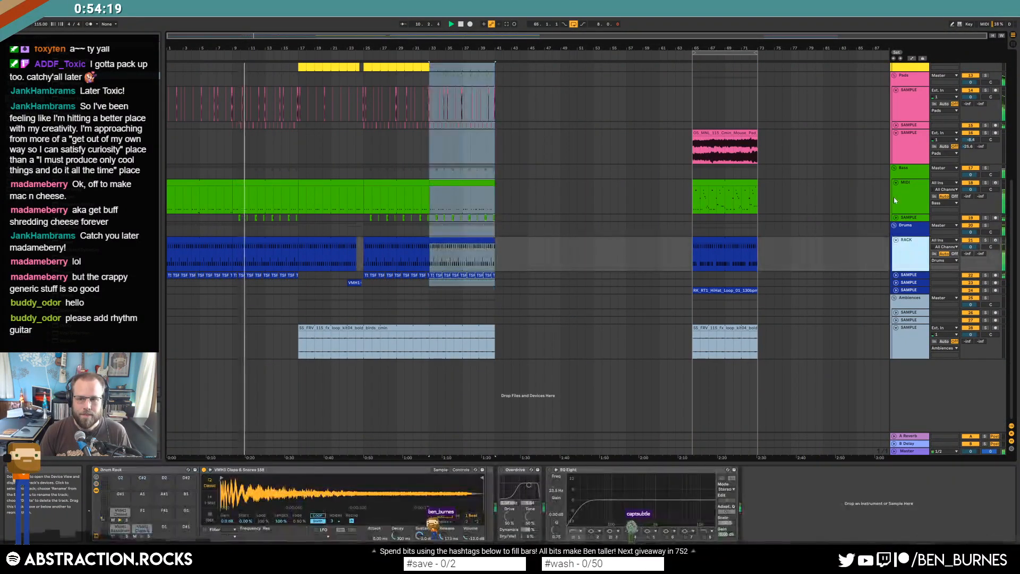
click(896, 182)
scroll(851, 193, up, 2)
key(space)
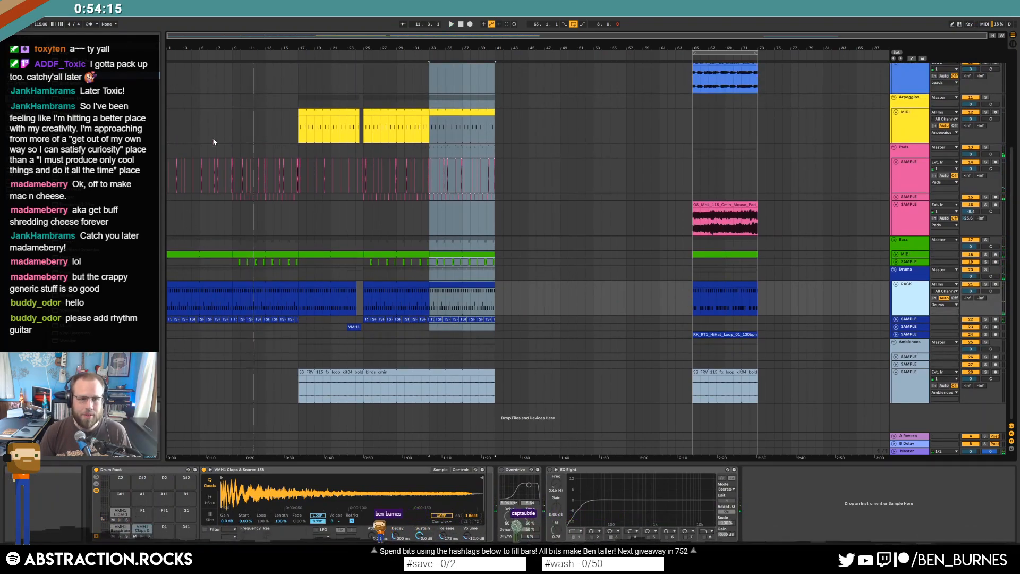
click(232, 127)
key(space)
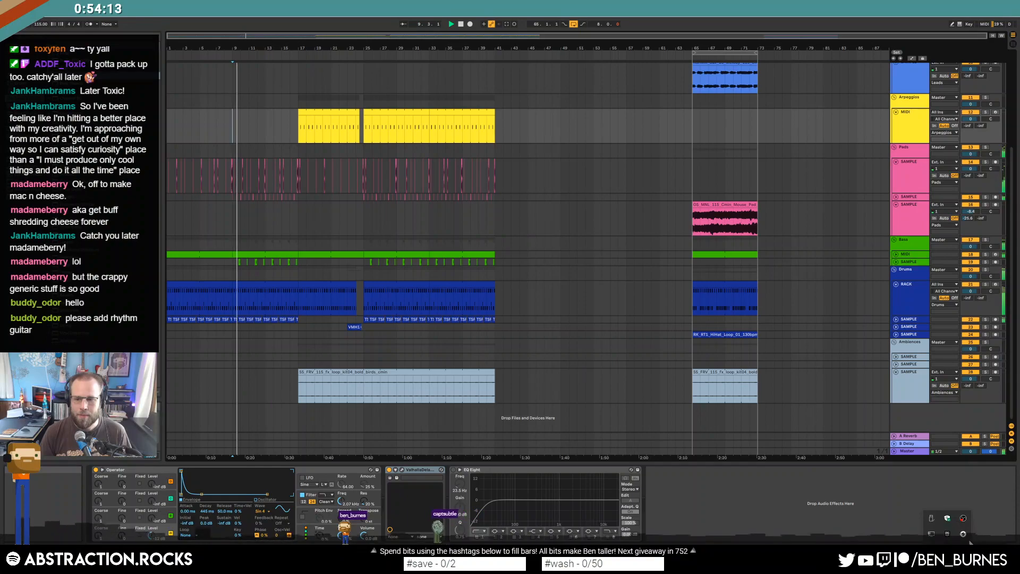
Switch to Splice and search for "guitar pluck" samples, filtered to C minor at 115 BPM.
click(964, 534)
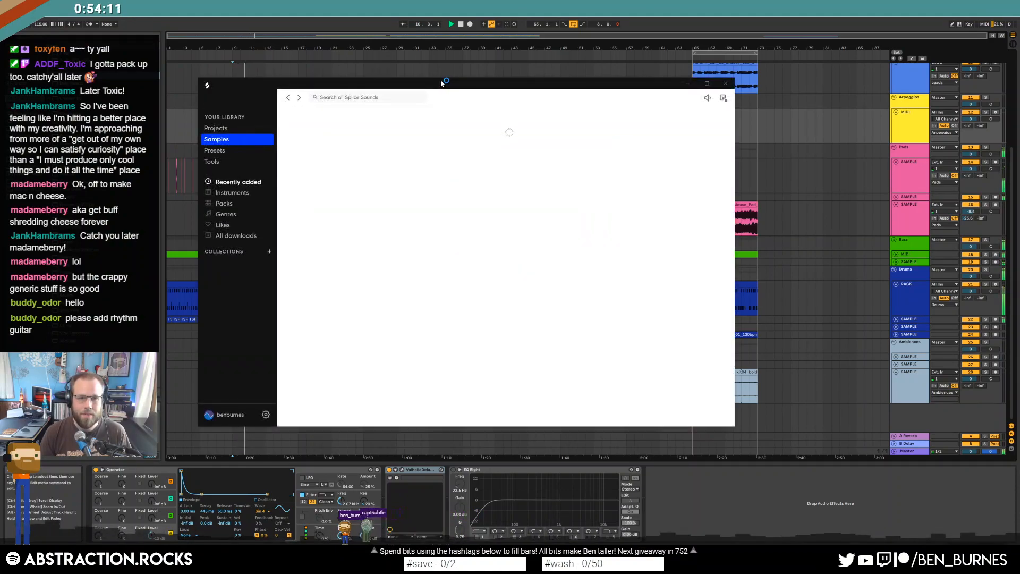
drag(441, 83, 656, 114)
text(guitar pluck)
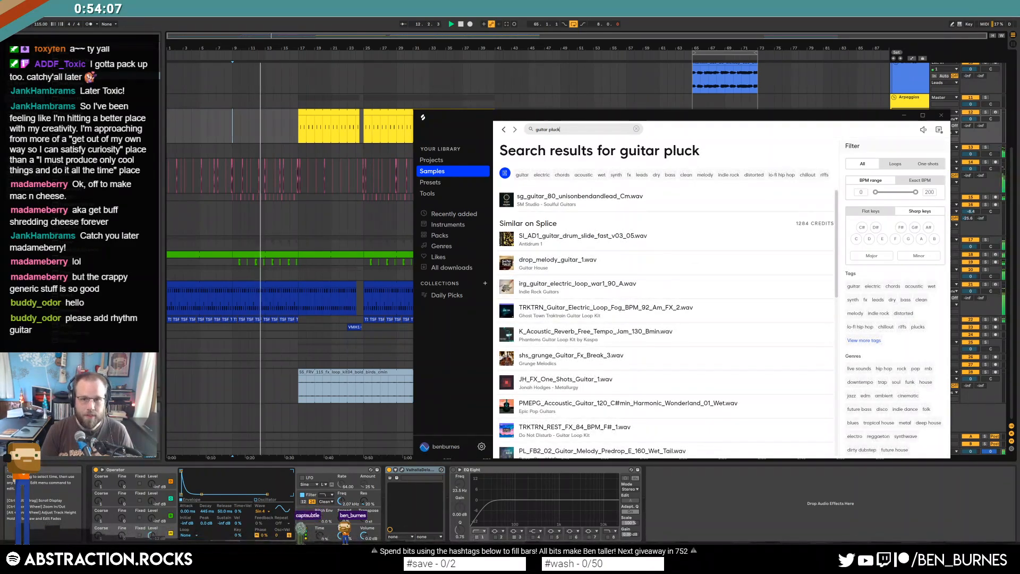
click(856, 239)
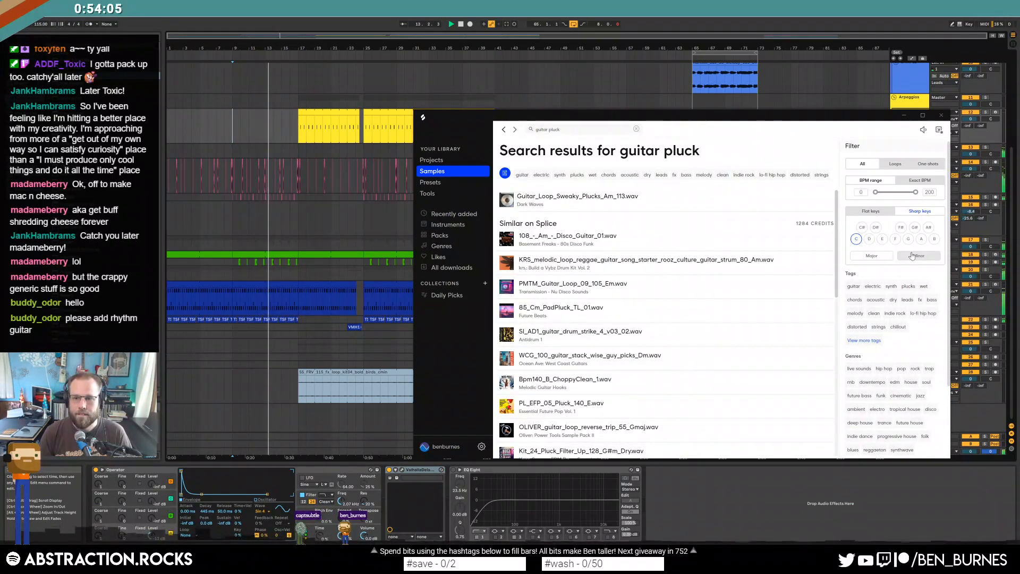
click(912, 256)
click(863, 194)
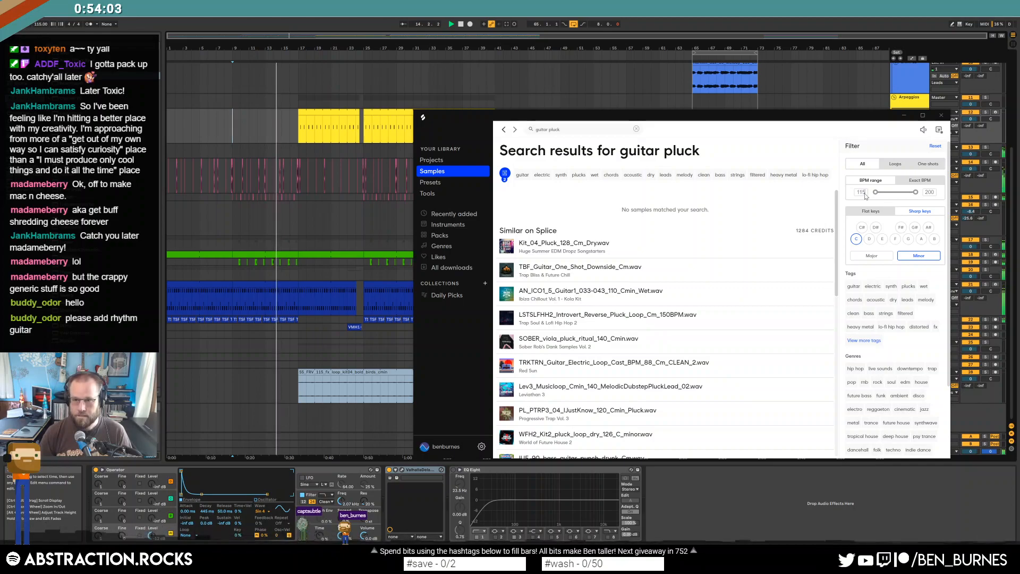
text(115)
double_click(928, 194)
text(115)
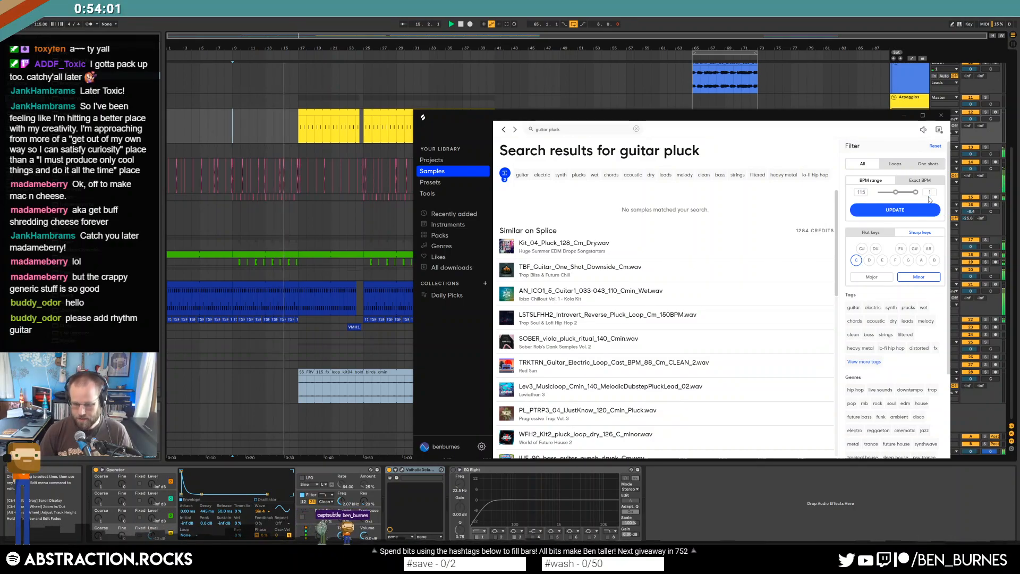
click(918, 209)
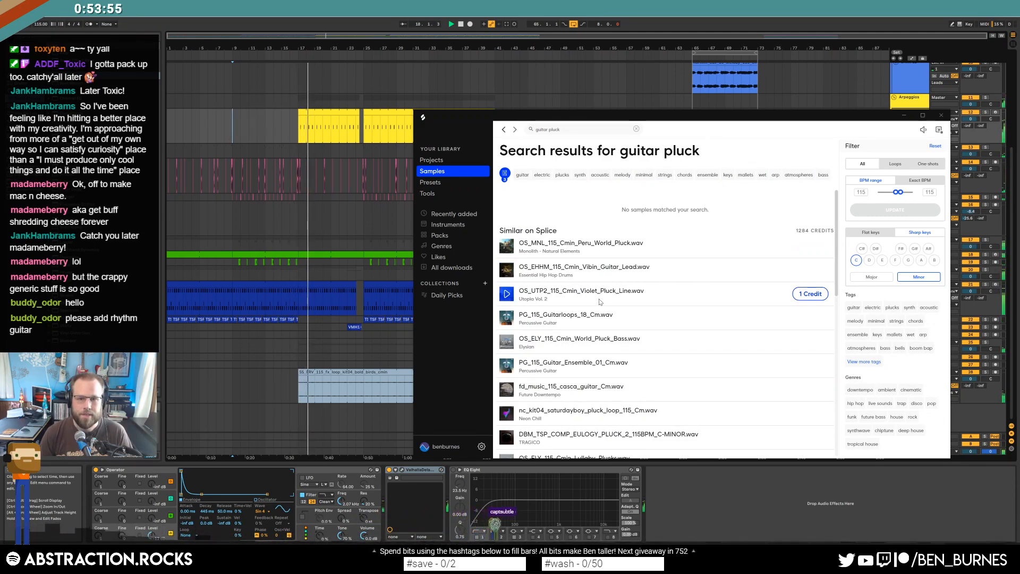
Audition the guitar loops and get fd_music_115_casca_guitar_Cm.wav for one credit.
click(861, 192)
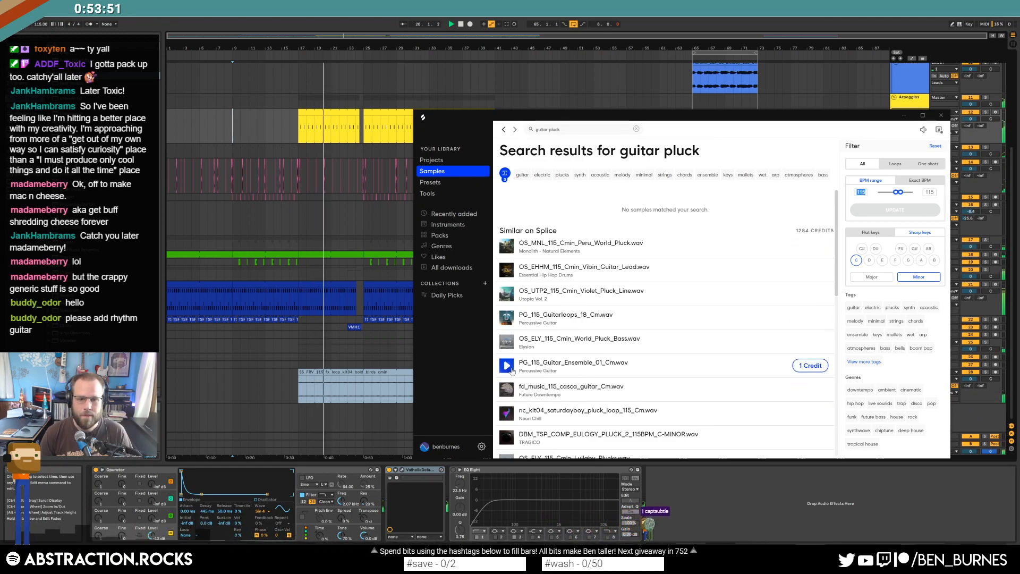
click(508, 389)
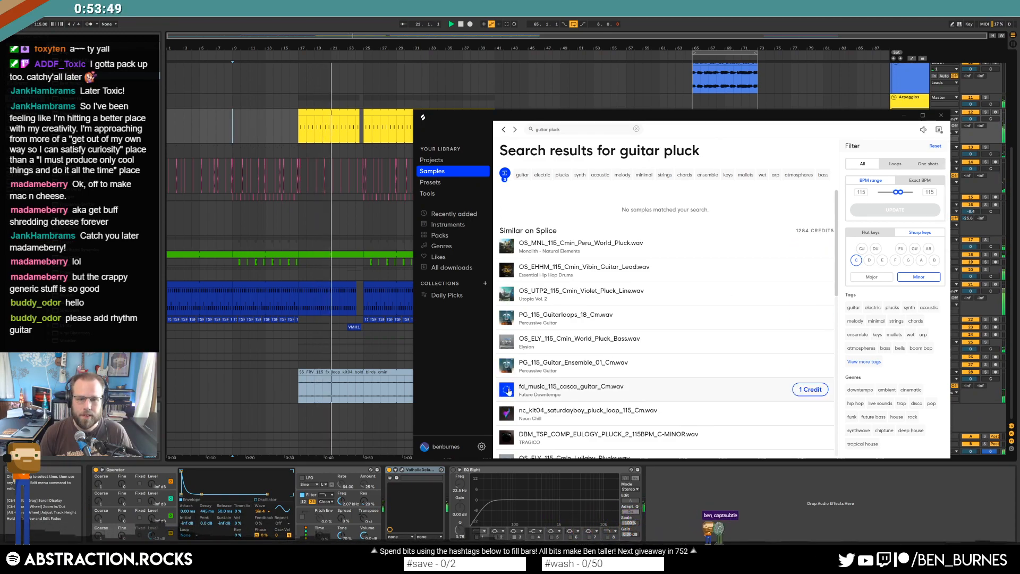
click(505, 417)
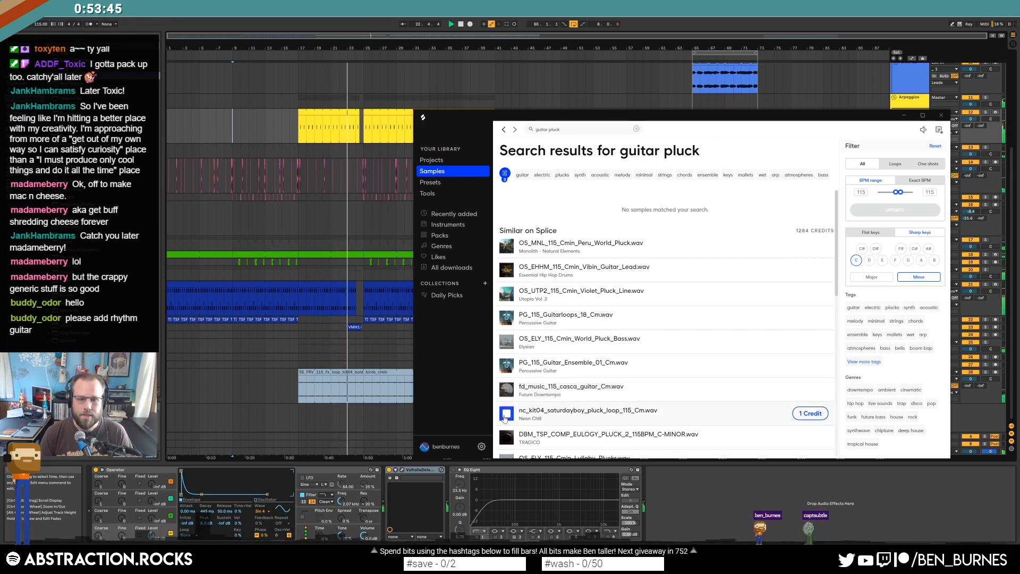
click(811, 413)
Move the Splice window aside, switch to Ableton Live, and add a collapsed audio track at the end of the Leads group.
drag(700, 122, 346, 127)
click(908, 85)
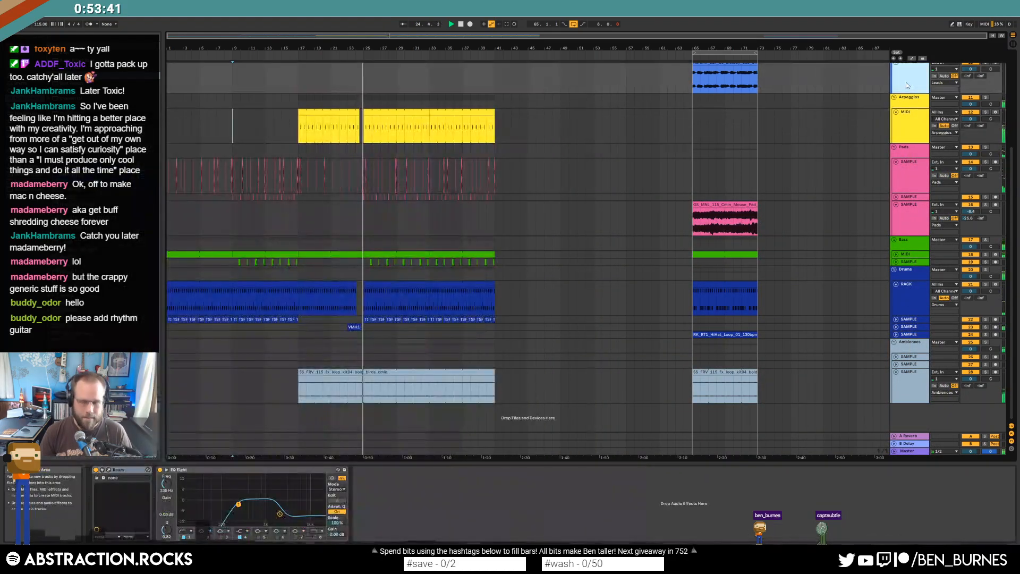
key(ctrl+t)
click(905, 124)
click(907, 97)
Place fd_music_115_casca_guitar_Cm.wav from Splice on the new Leads track at bar 65 and close the Splice window.
key(Tab)
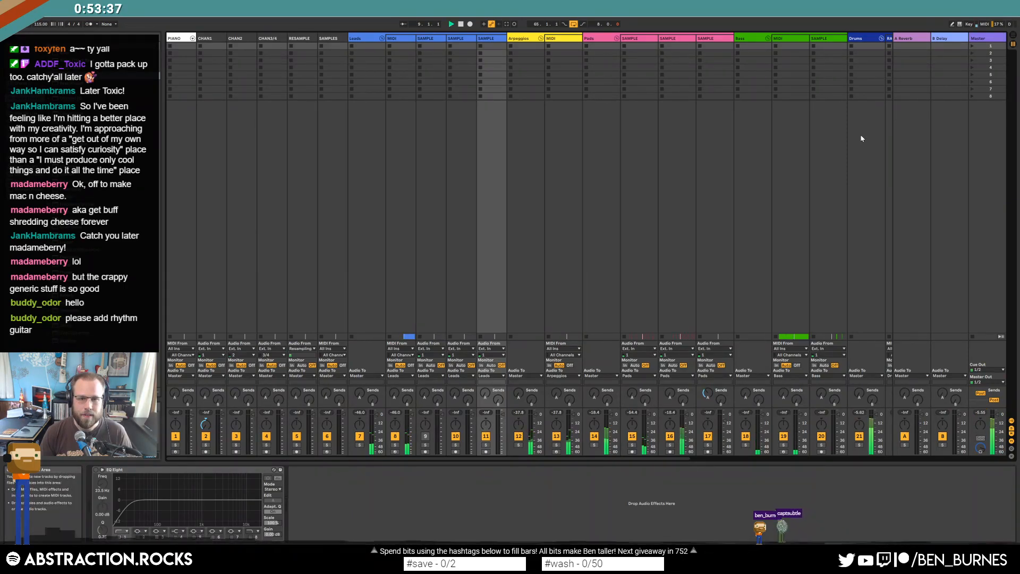
key(alt+Tab)
key(alt+Tab)
key(alt+Tab)
key(alt+Tab)
key(Tab)
key(alt+Tab)
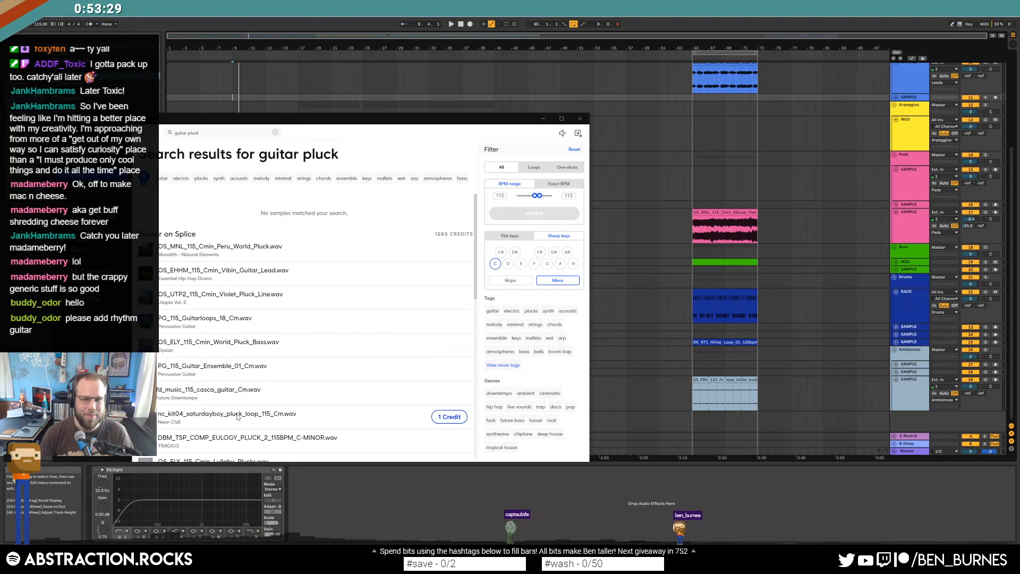
drag(200, 393, 694, 98)
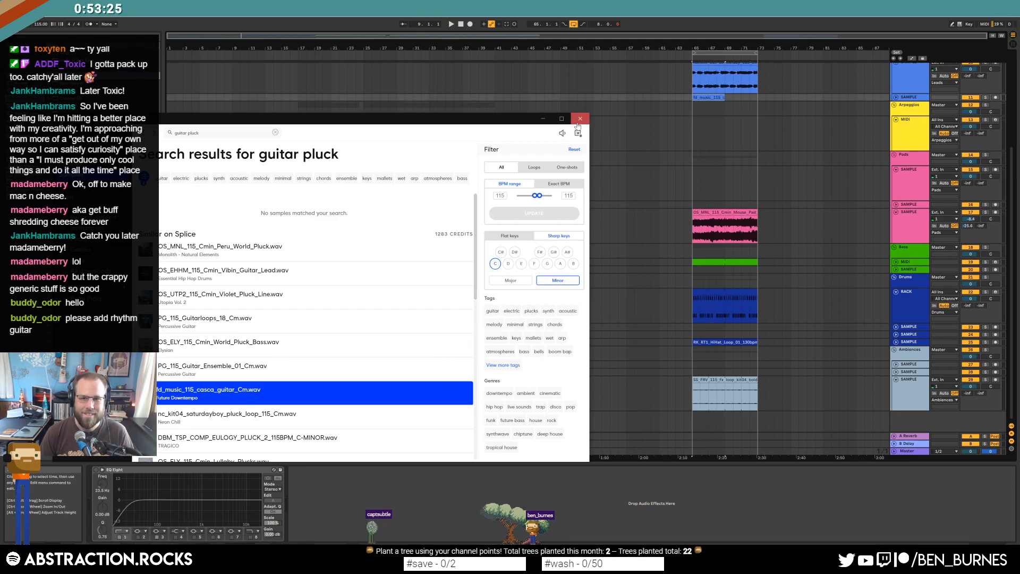
click(578, 122)
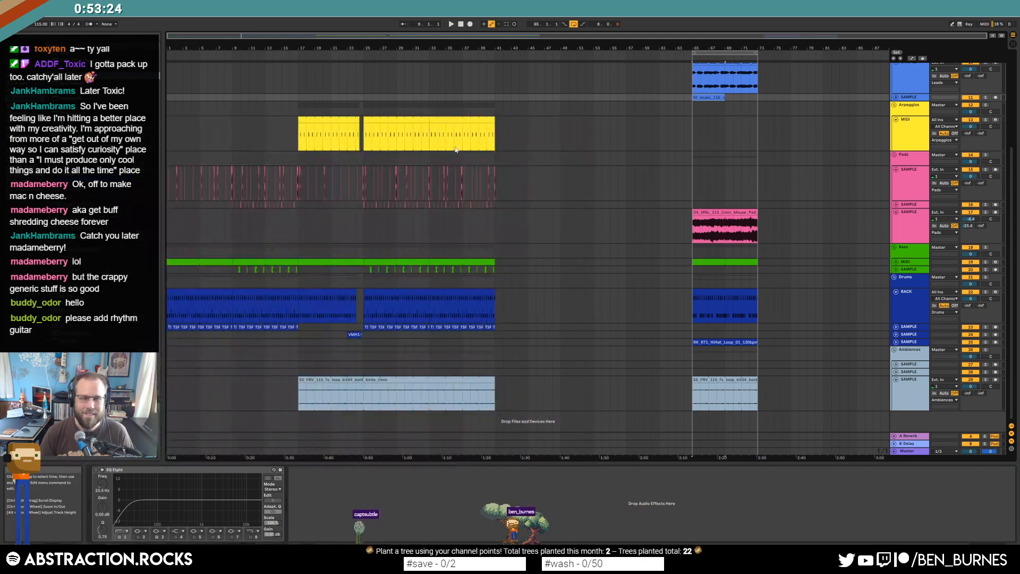
Play the arrangement from bar 25, then clear the arpeggio MIDI and first pad sample track for under half a bar at bar 28.
click(364, 143)
key(space)
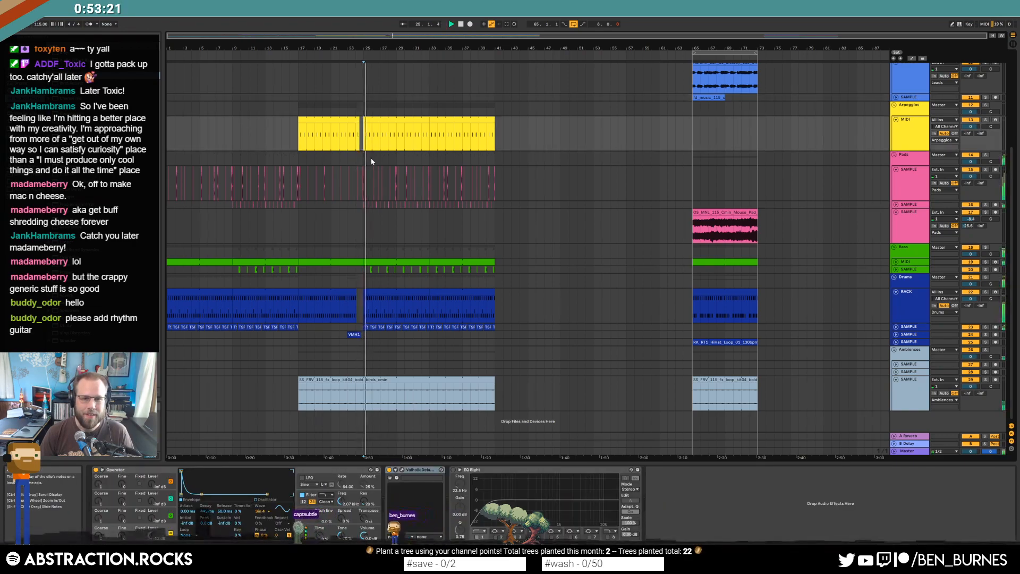
scroll(389, 202, up, 2)
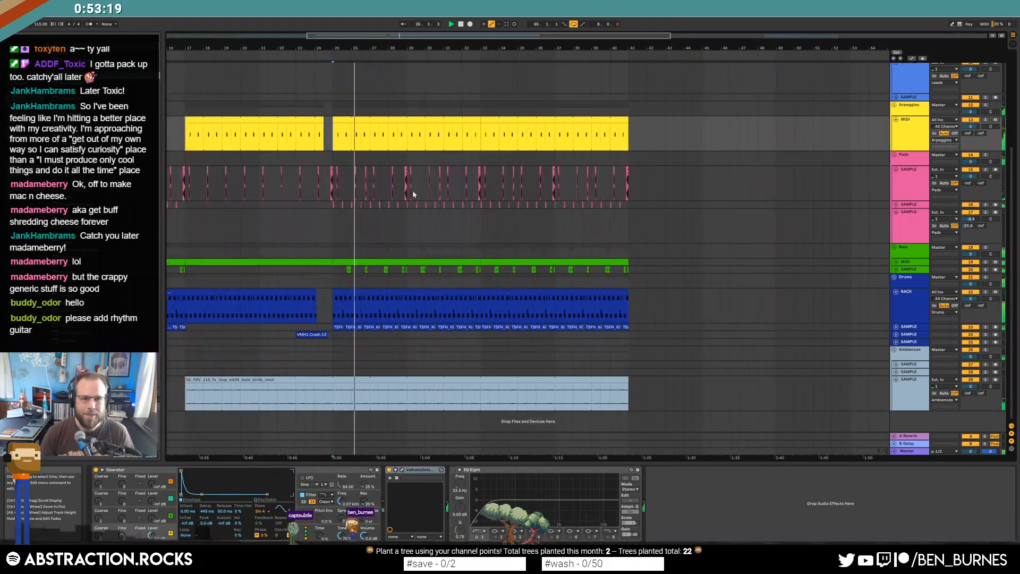
scroll(419, 196, up, 2)
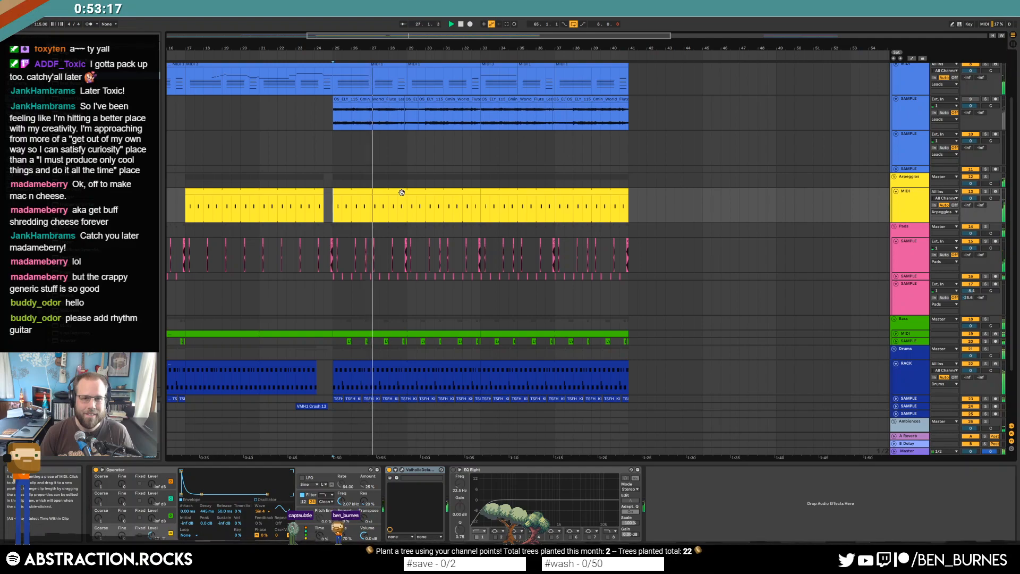
key(space)
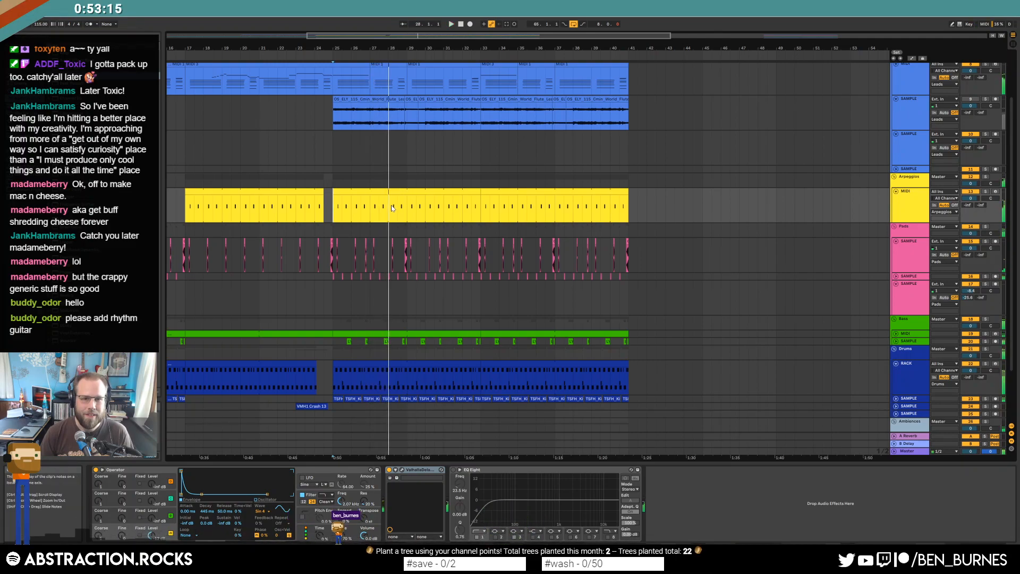
scroll(391, 215, up, 4)
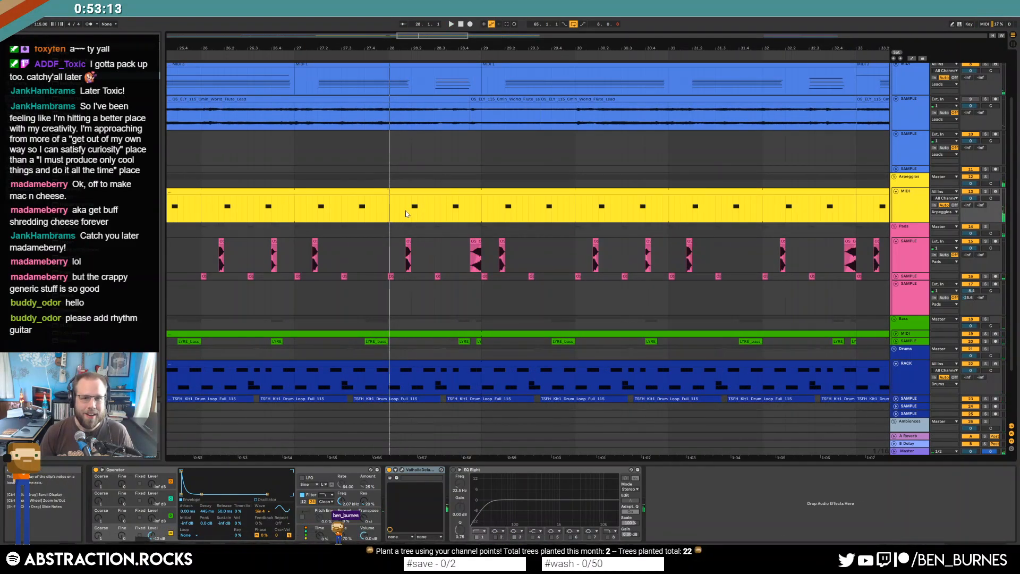
drag(394, 212, 427, 264)
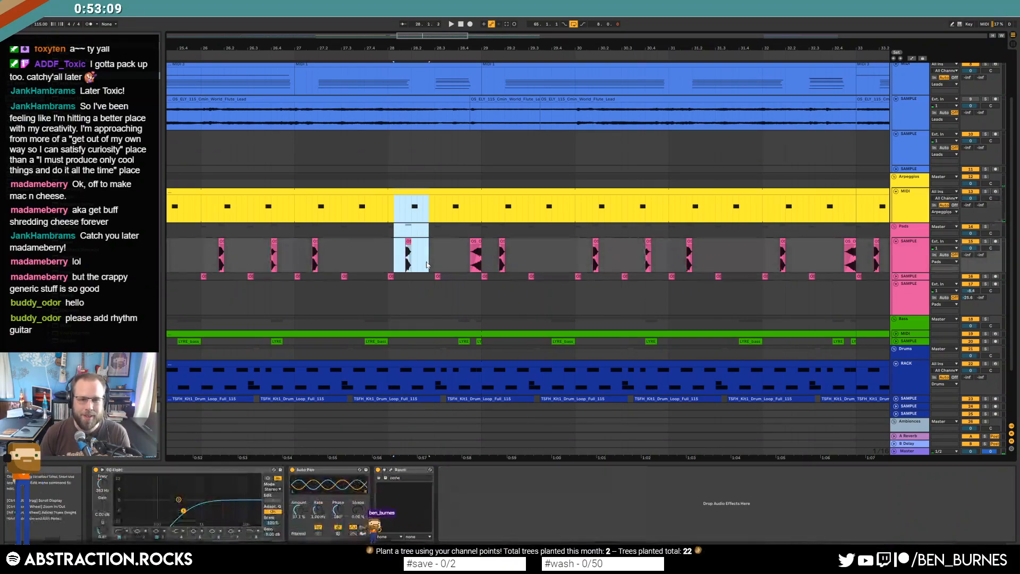
scroll(396, 314, down, 1)
click(896, 302)
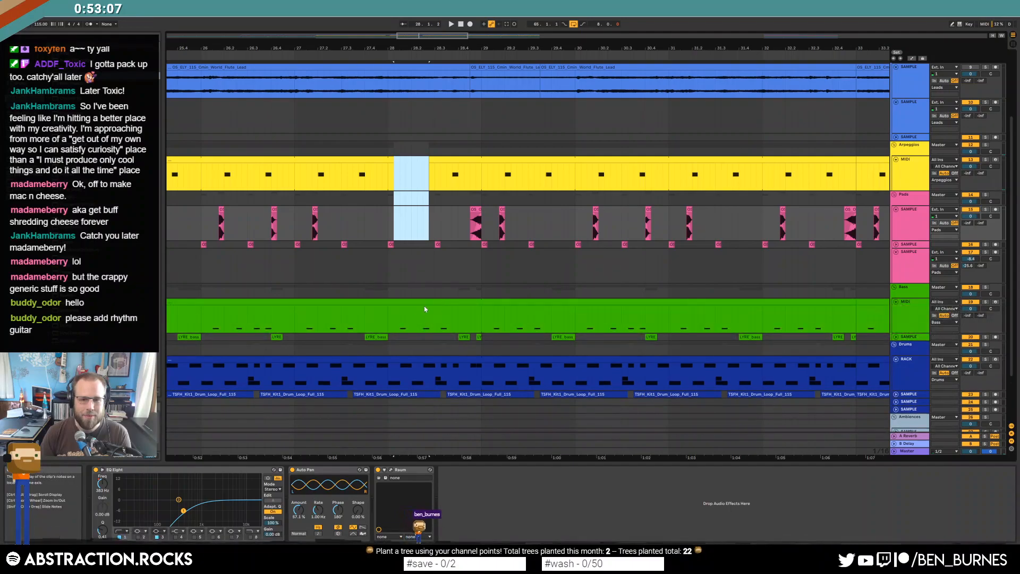
Clear the bass MIDI, drum rack and drum loop for about half a bar at the start of bar 28.
drag(396, 315, 451, 318)
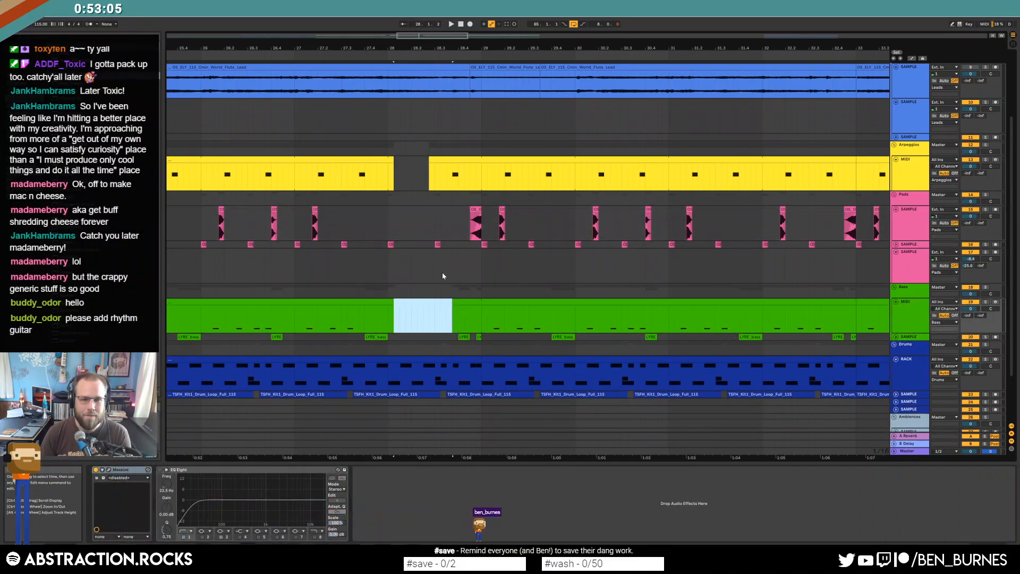
scroll(428, 249, up, 3)
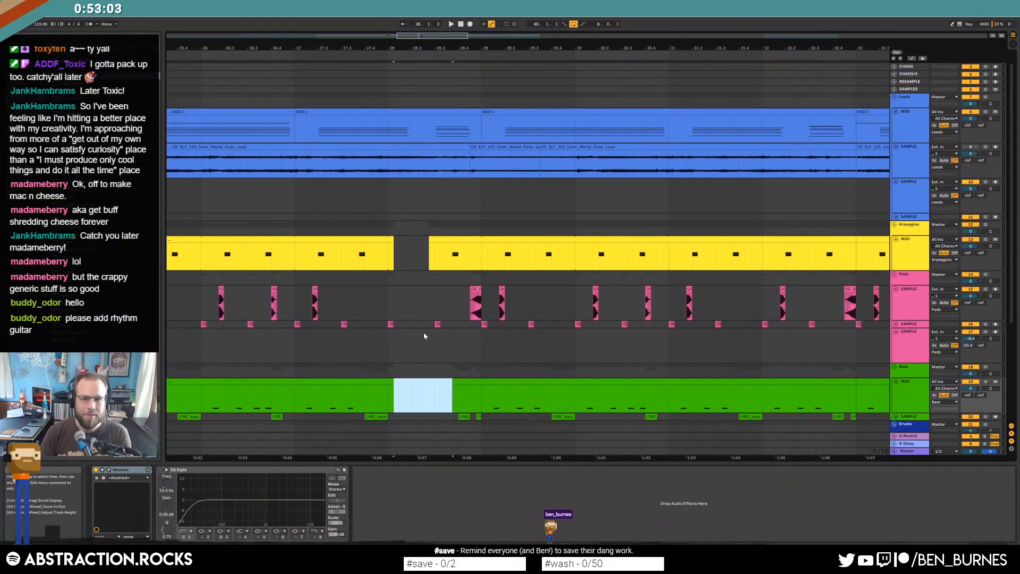
scroll(426, 363, down, 3)
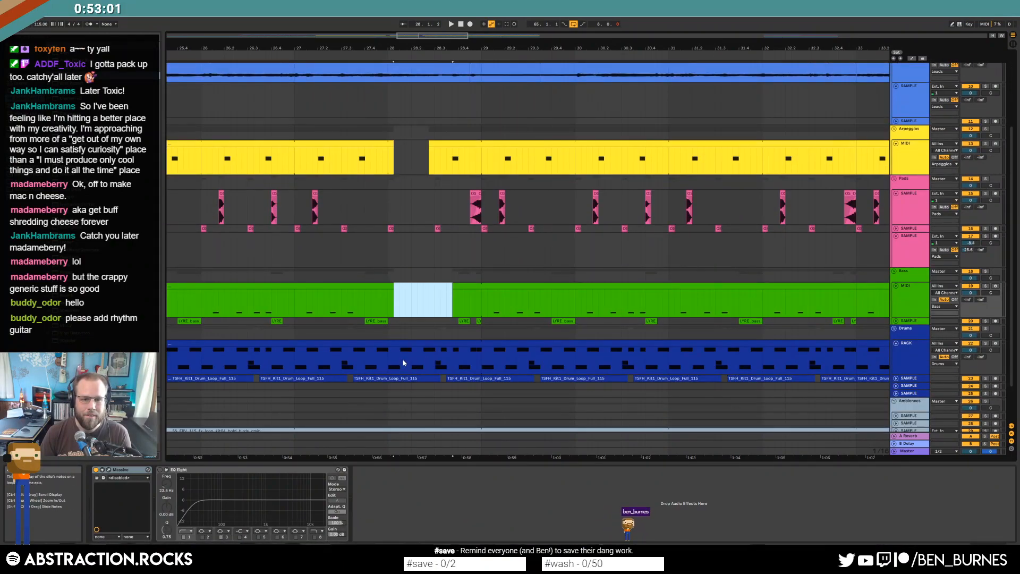
click(404, 363)
drag(450, 360, 402, 383)
key(Delete)
scroll(409, 383, down, 2)
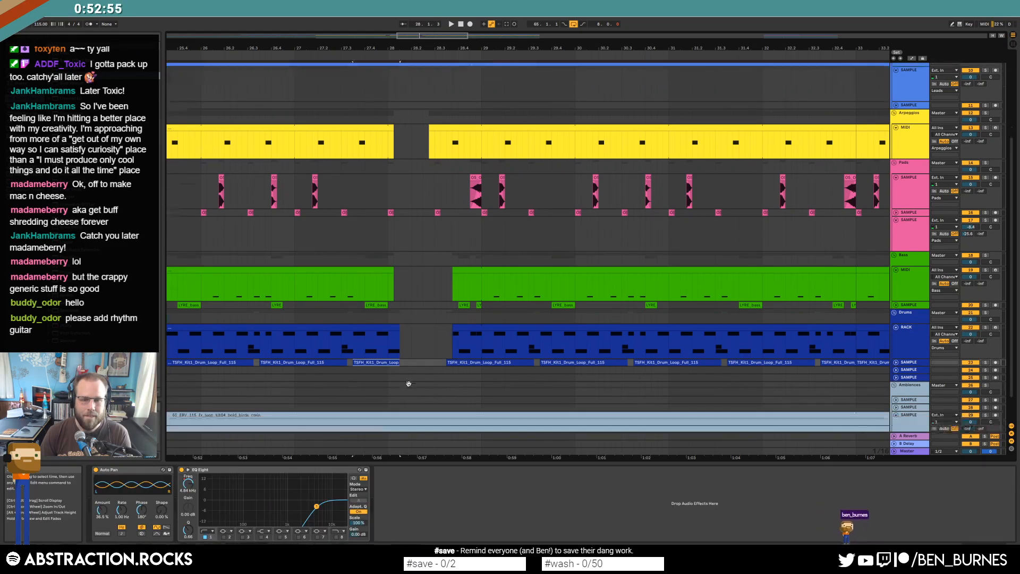
Play back from bar 26 to hear the break at bar 28 and the section that follows it.
click(221, 404)
key(space)
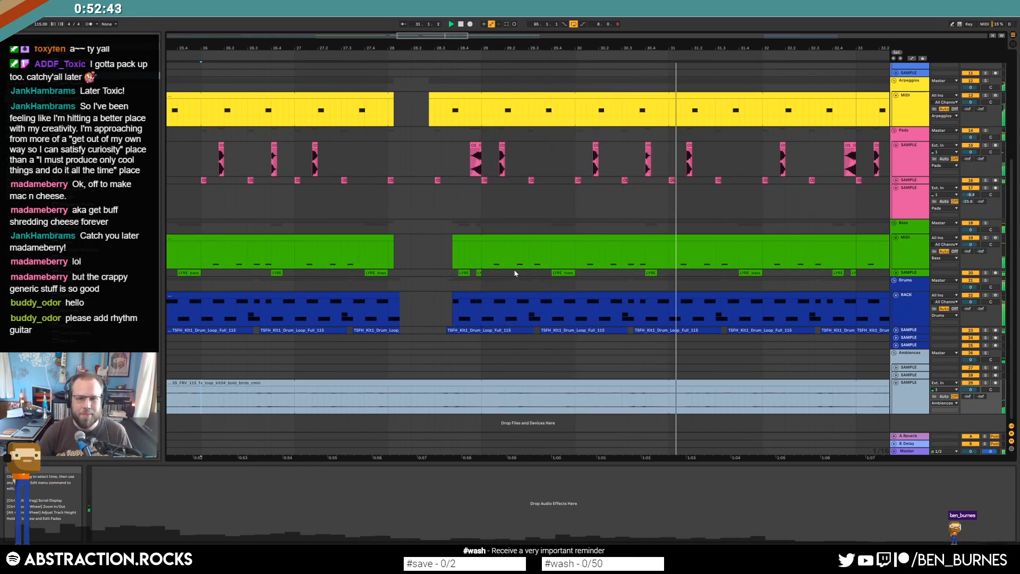
drag(466, 49, 298, 32)
key(shift+Tab)
key(shift+Tab)
scroll(622, 256, up, 8)
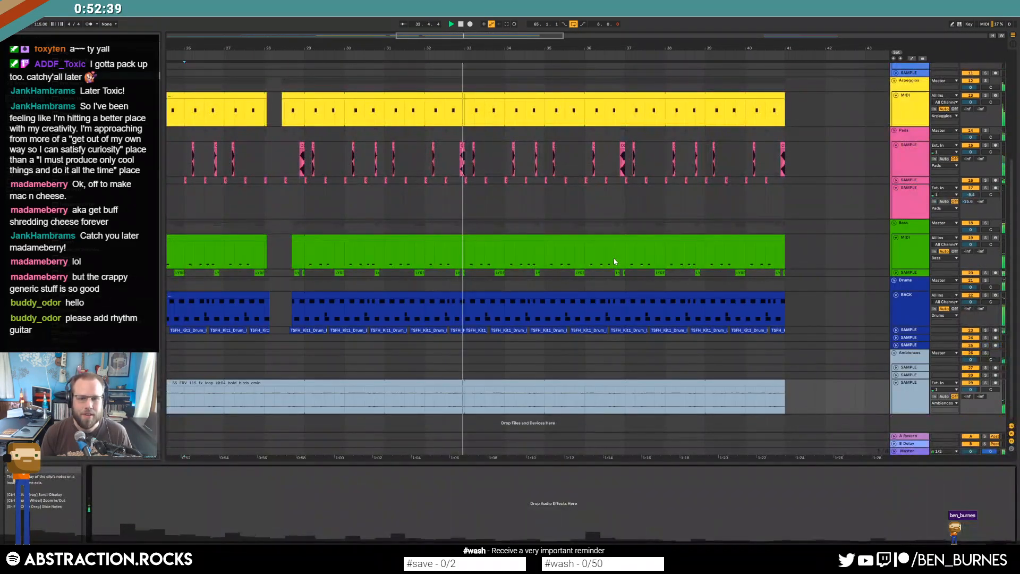
scroll(623, 275, up, 1)
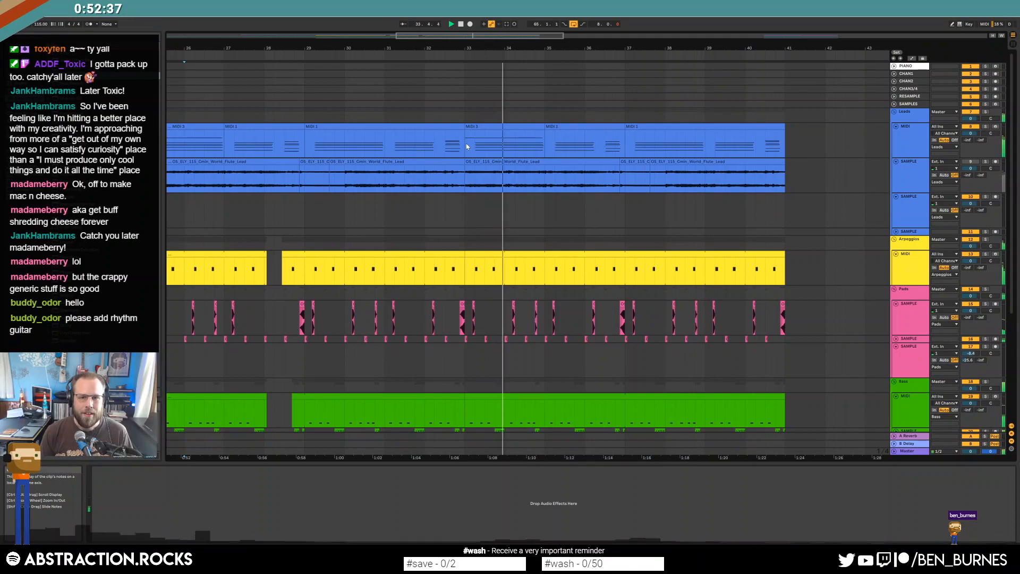
key(space)
Consolidate the Leads MIDI clips over bars 33–41 into one clip, and likewise those over bars 27–33.
double_click(494, 126)
shift+click(757, 126)
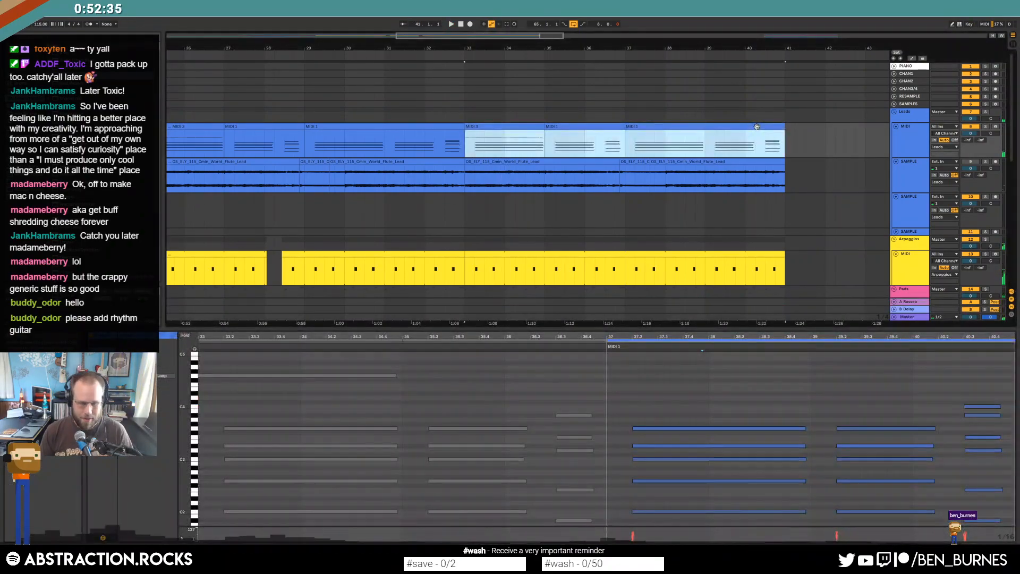
key(ctrl+j)
click(465, 142)
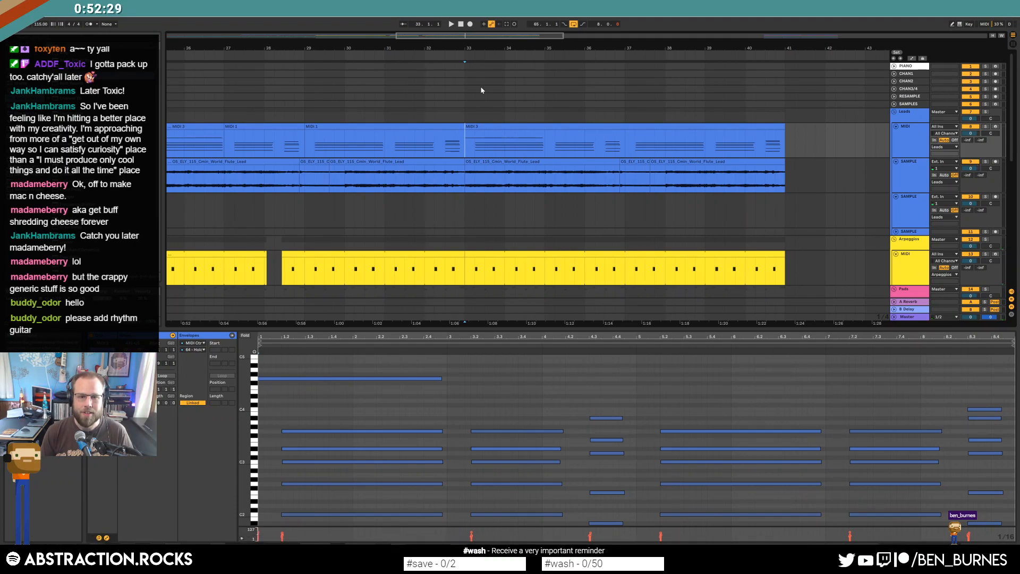
drag(513, 35, 521, 22)
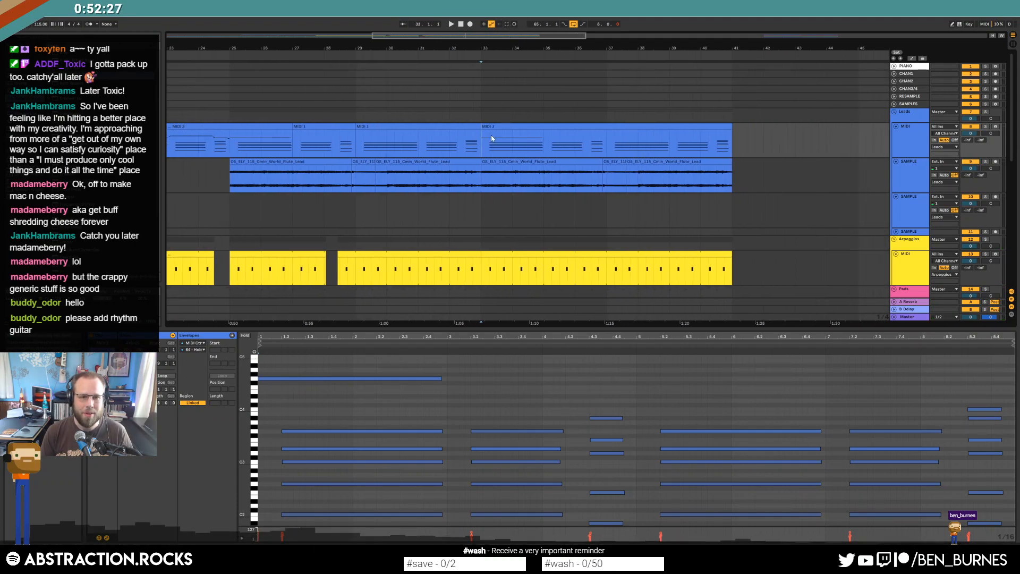
click(438, 125)
shift+click(332, 129)
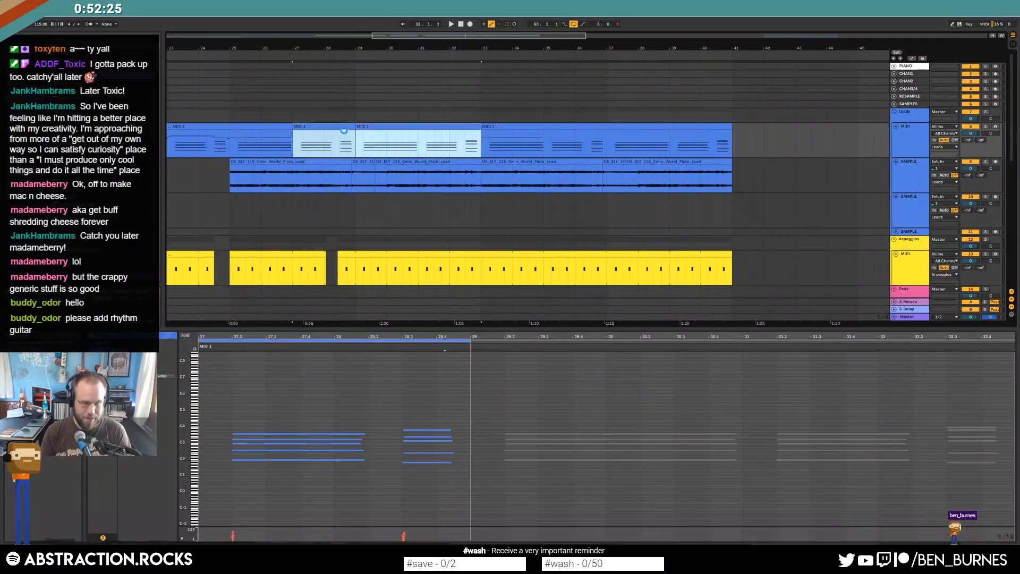
Delete the long high note opening the bar 33 Leads MIDI clip and overdub a new melody from bar 33 to bar 41.
click(482, 141)
click(361, 376)
key(Delete)
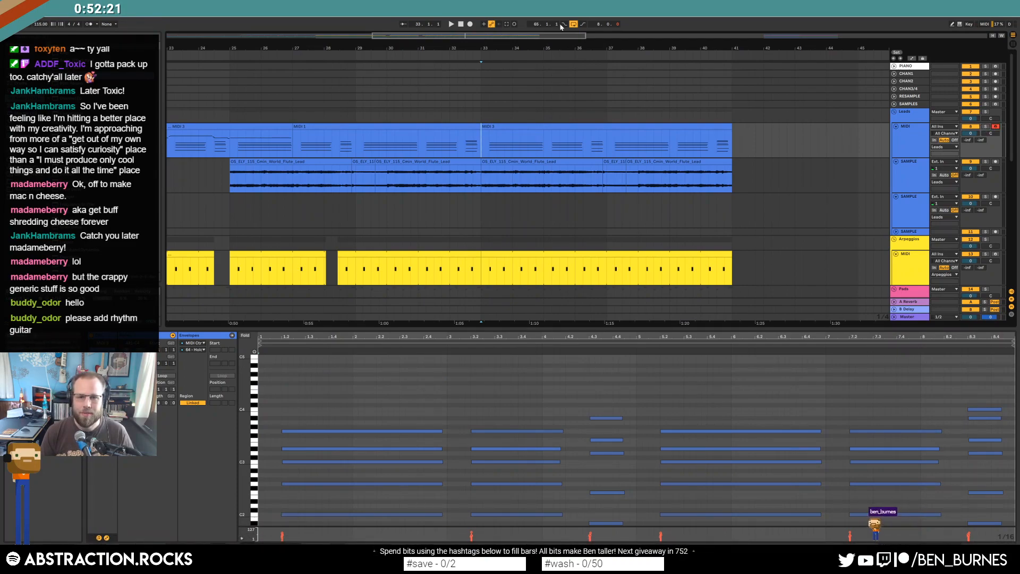
click(475, 113)
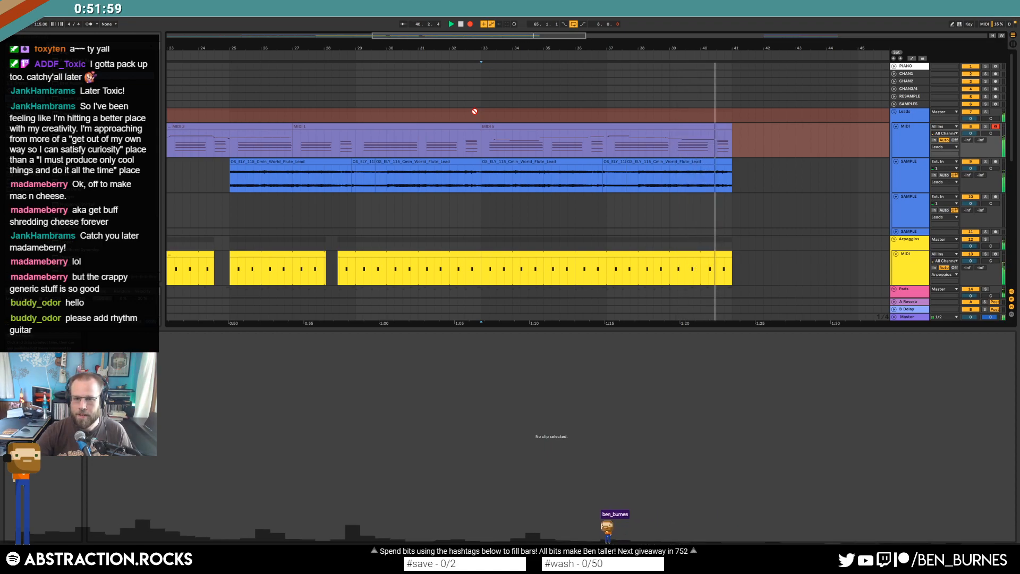
key(space)
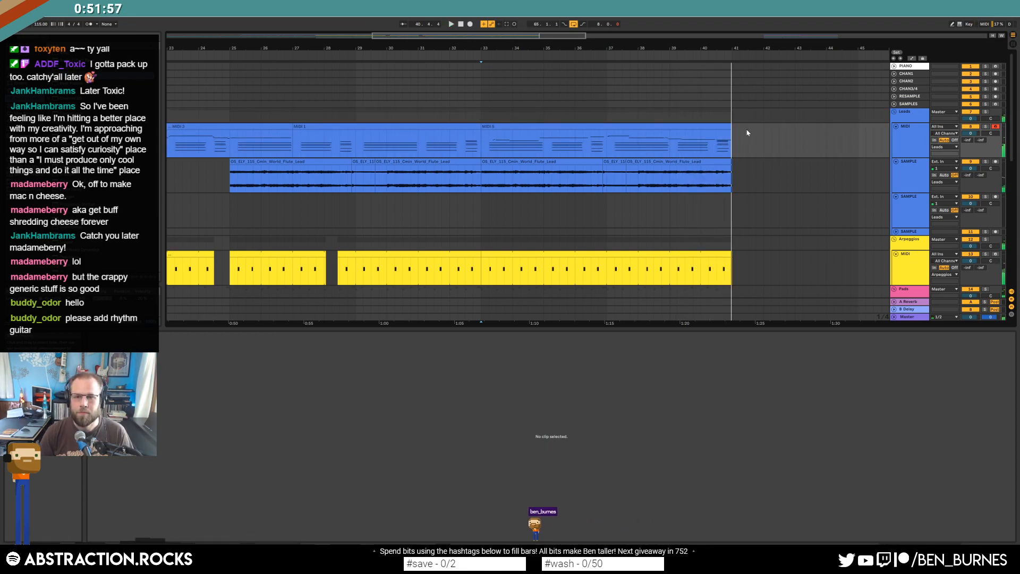
Clear the last half bar before bar 41 on the arpeggio MIDI and pad sample tracks.
click(730, 260)
scroll(733, 271, down, 3)
drag(732, 239, 719, 251)
key(Delete)
Shorten the bass MIDI clip to end at bar 40 and the drum rack clip to end about a beat after it.
scroll(763, 244, down, 2)
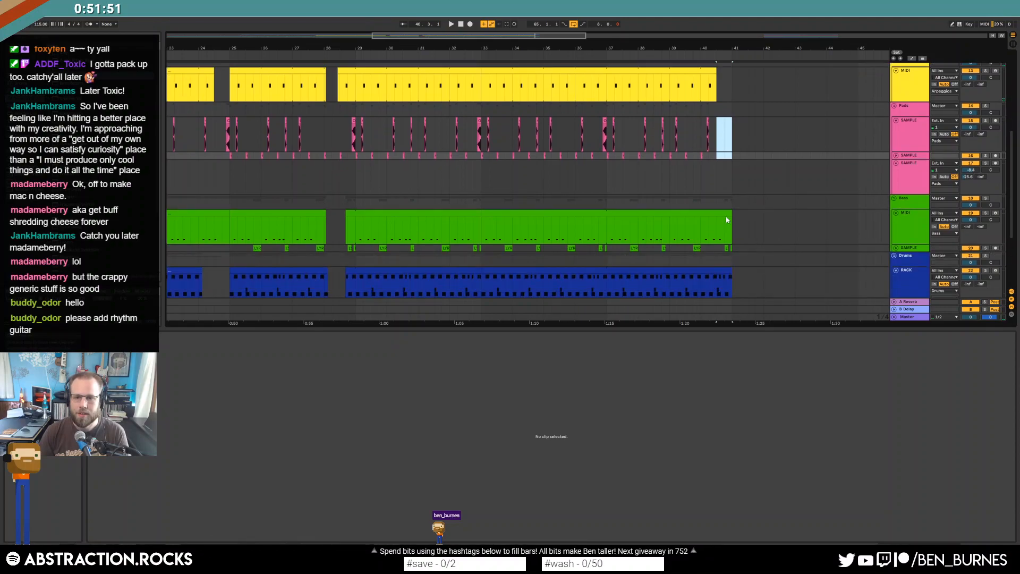
drag(729, 214, 705, 213)
drag(718, 247, 707, 266)
key(Delete)
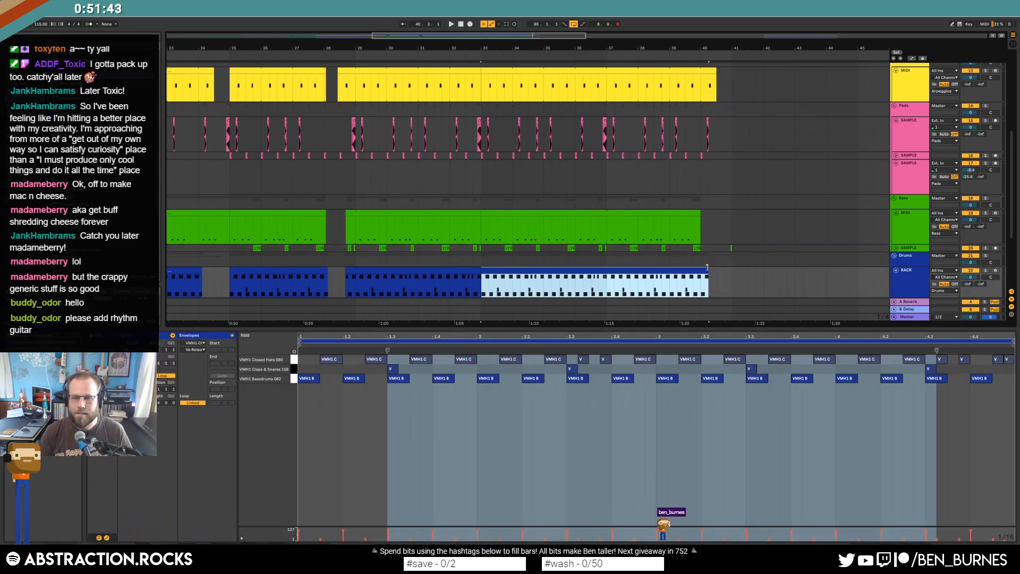
Duplicate bars 25–41 across all arrangement tracks so the copy fills bars 41–57.
scroll(706, 268, up, 4)
scroll(702, 272, down, 8)
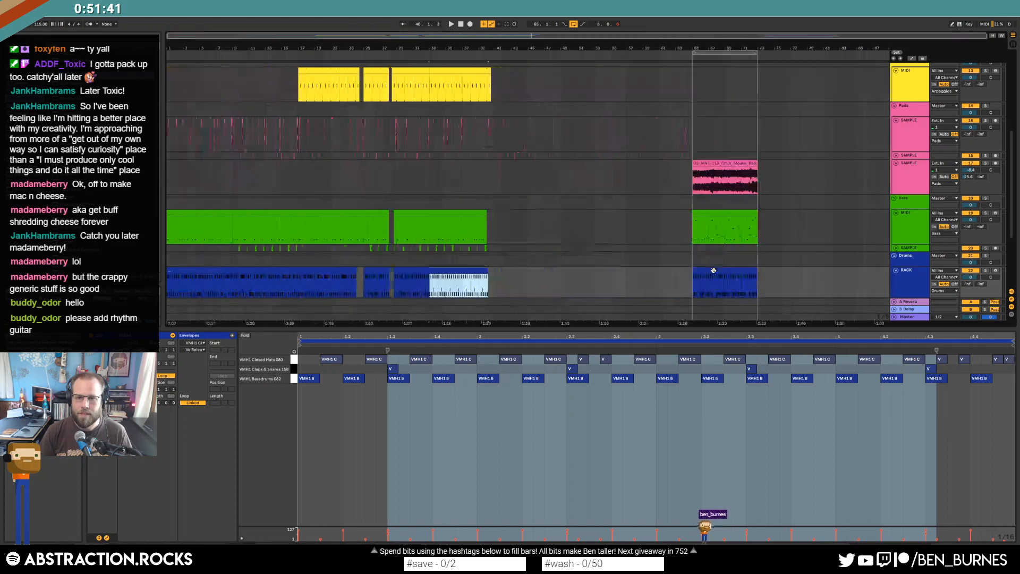
scroll(481, 261, down, 1)
key(shift+Tab)
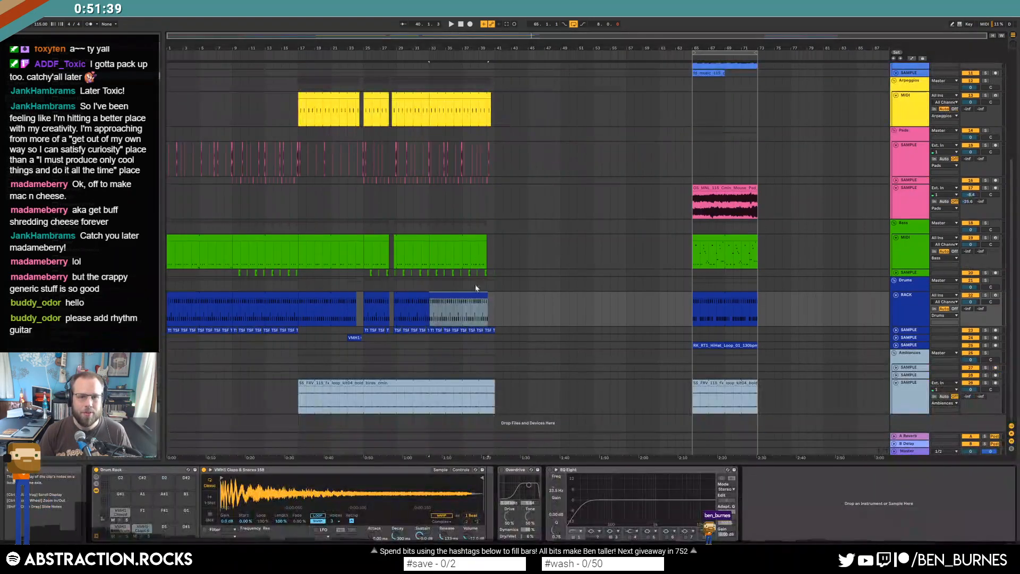
scroll(484, 319, up, 1)
scroll(490, 308, up, 5)
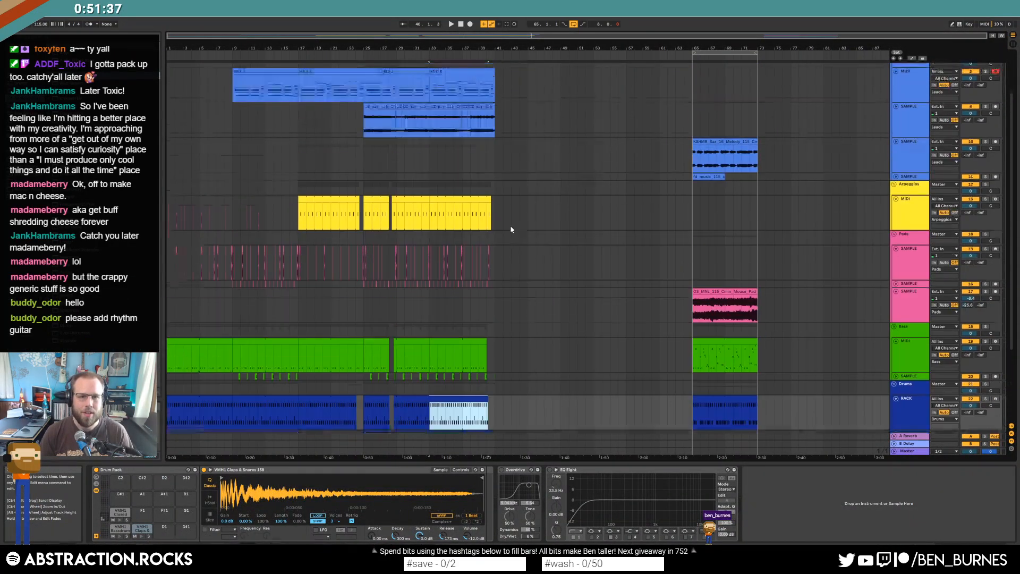
drag(365, 145, 499, 510)
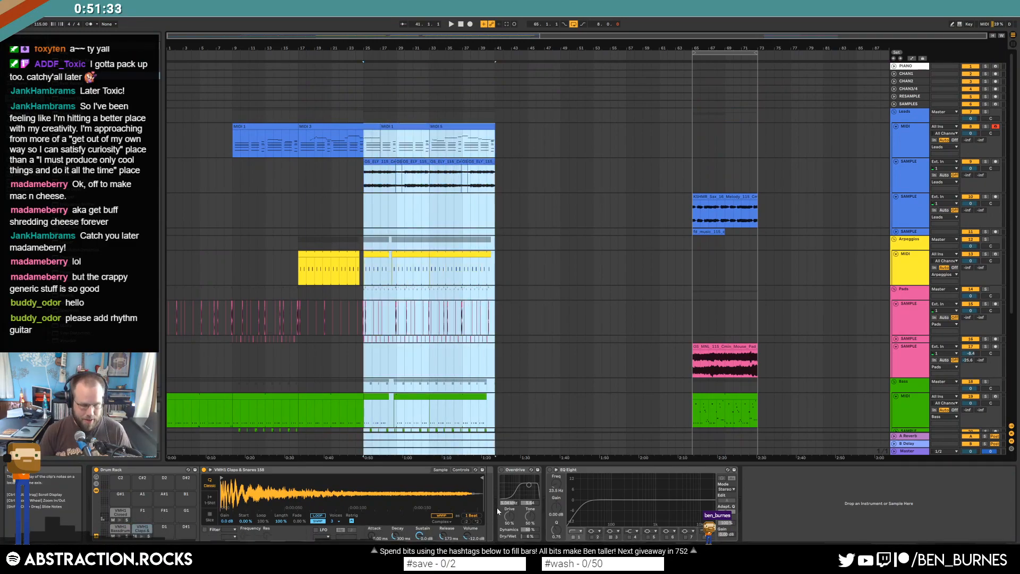
key(ctrl+d)
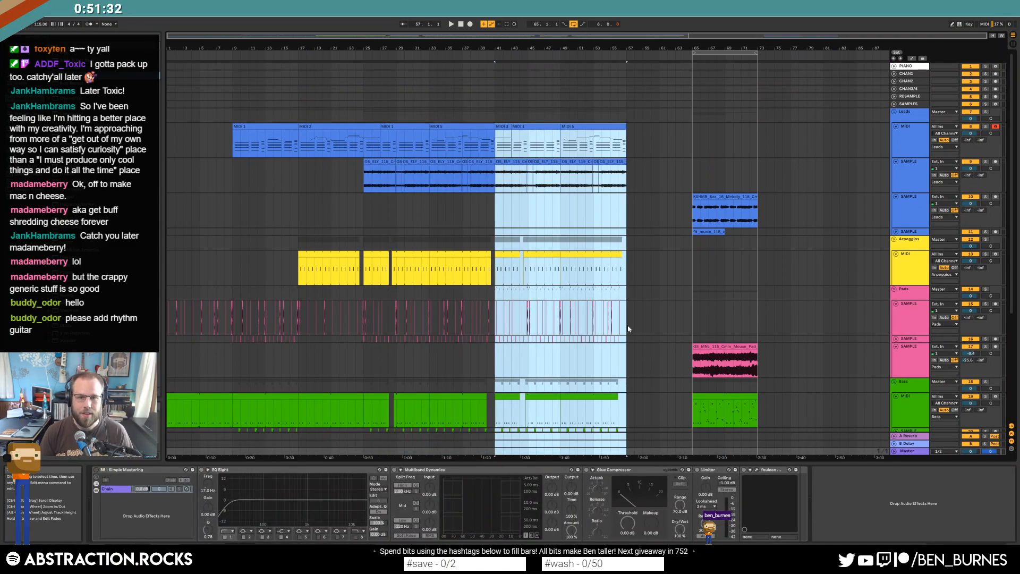
Consolidate the duplicated Leads MIDI clips over bars 41–57 into one clip.
click(629, 141)
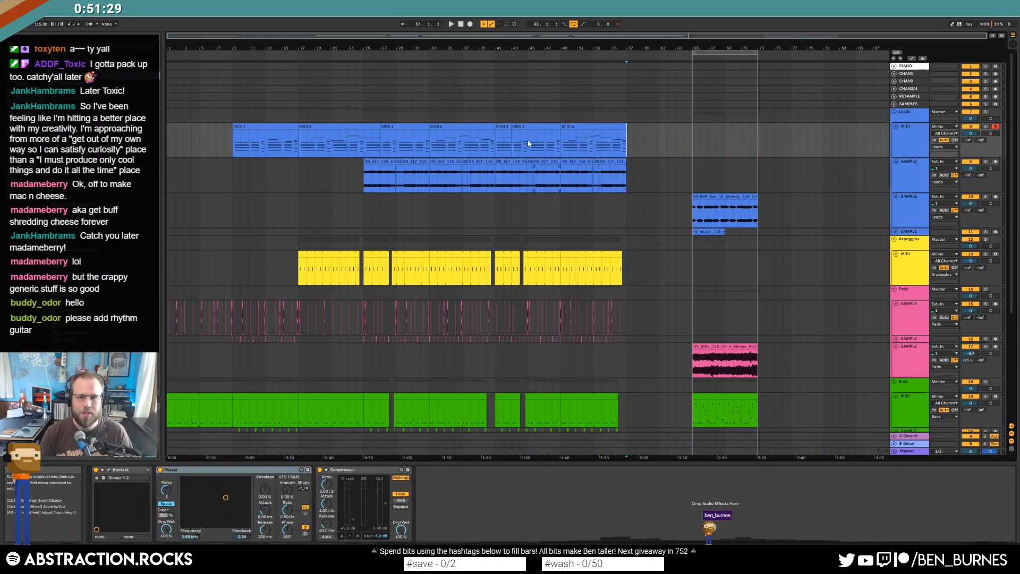
click(502, 127)
shift+click(563, 132)
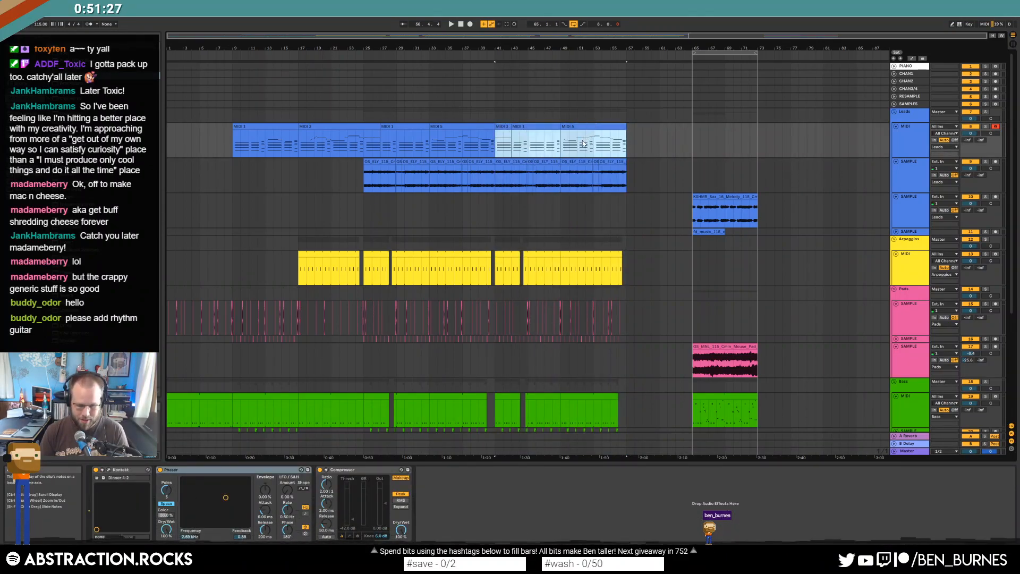
key(ctrl+j)
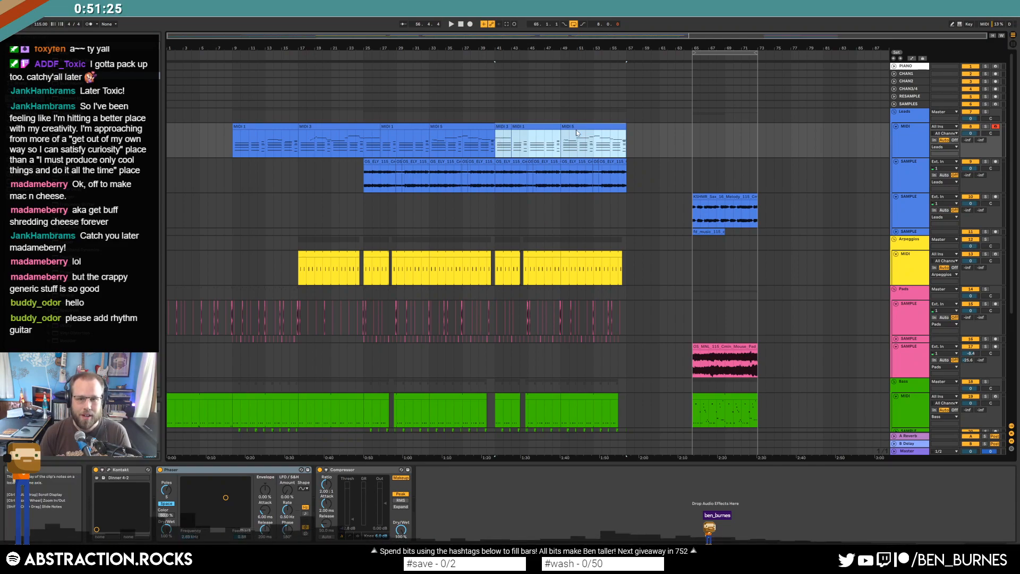
Transpose the two lowest chord voices in the bar 41–57 Leads MIDI clip down one octave.
double_click(564, 134)
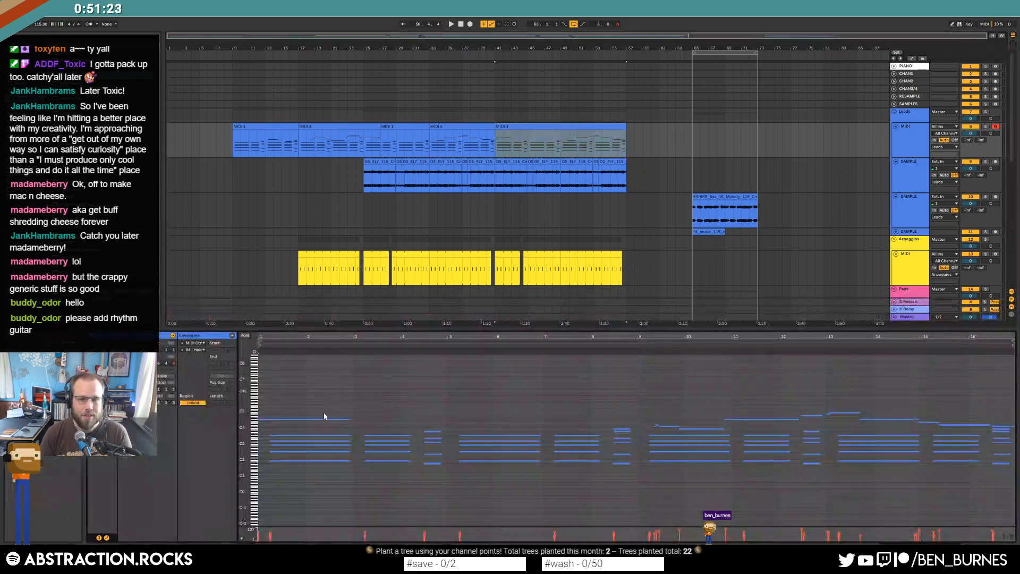
drag(270, 452, 1012, 483)
key(shift+Down)
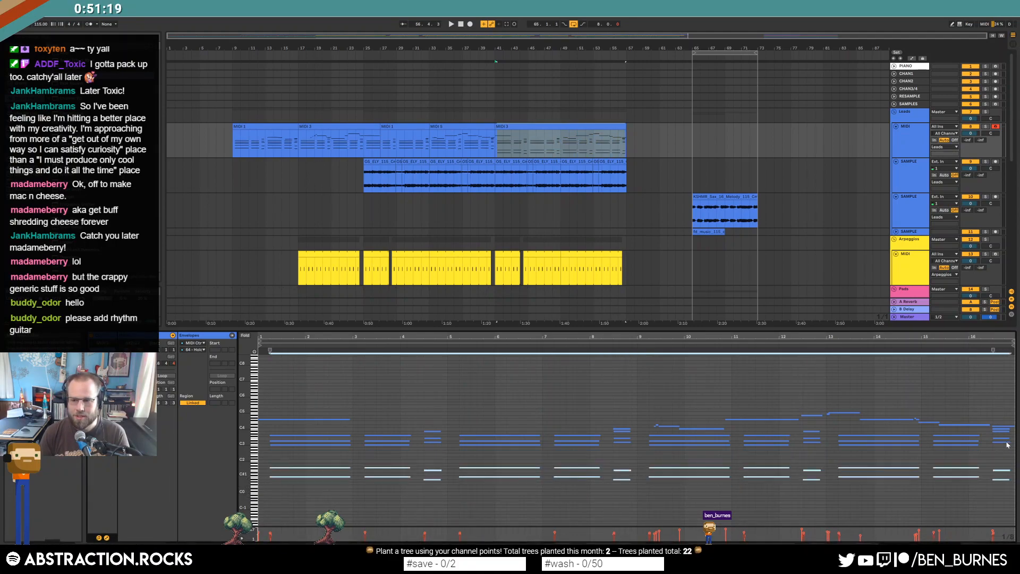
Delete the upper chord and melody notes from the bar 41–57 Leads clip and select all the low notes that remain.
drag(1006, 415, 316, 457)
key(Delete)
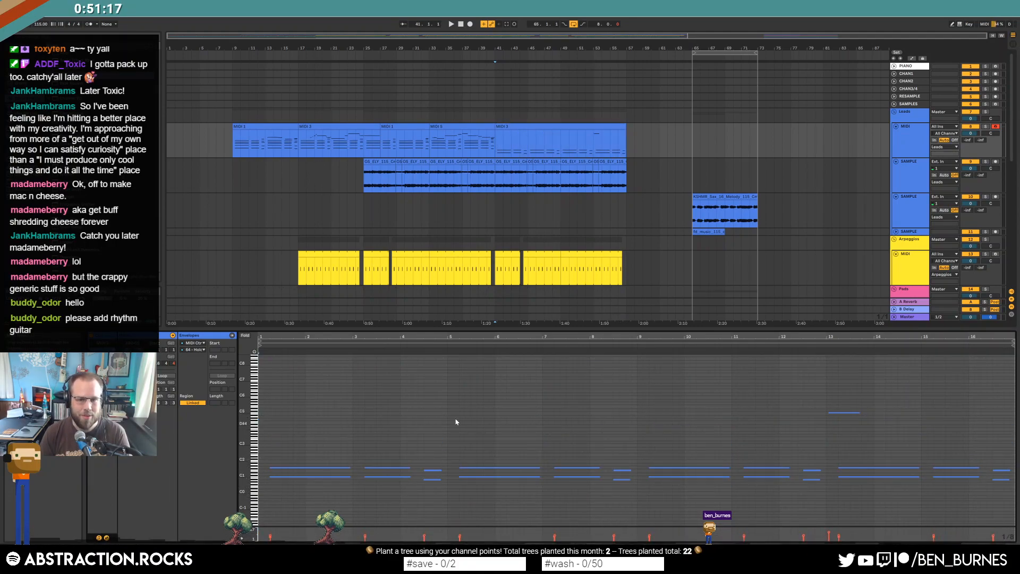
click(837, 413)
key(Delete)
key(ctrl+a)
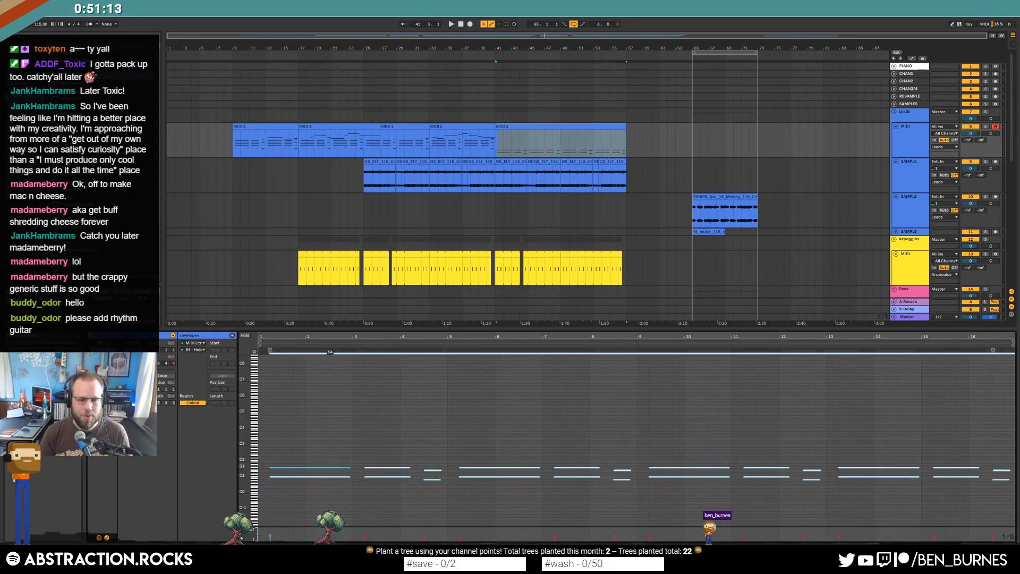
Transpose the selected low notes in the bar 41–57 Leads MIDI clip up two octaves, auditioning the section between changes.
key(space)
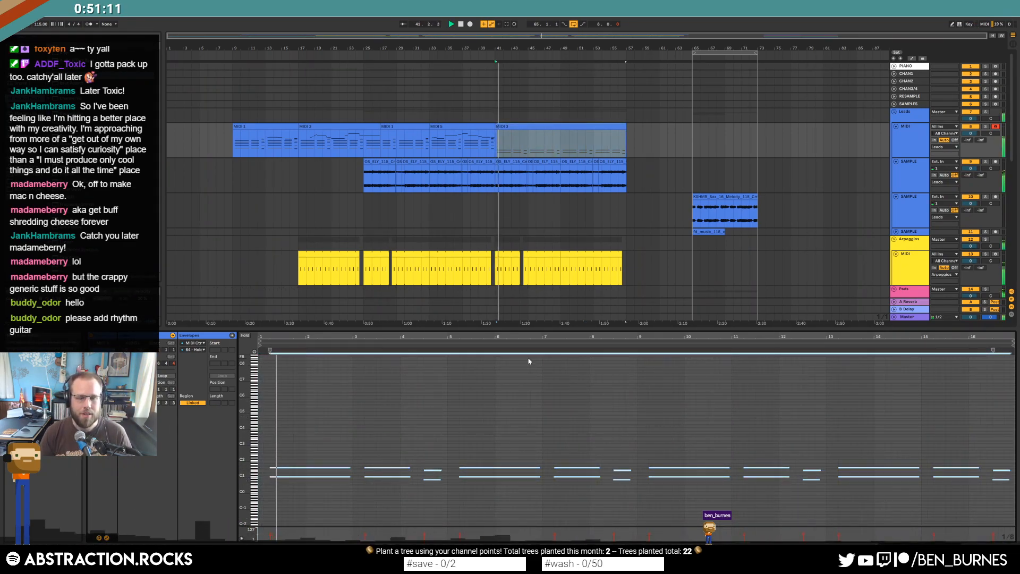
key(space)
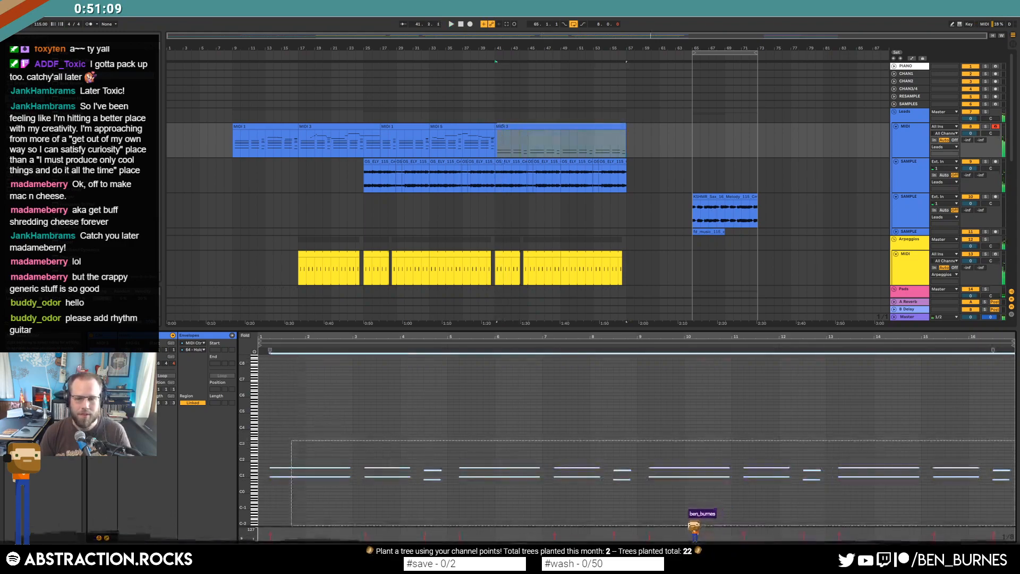
key(shift+Up)
key(space)
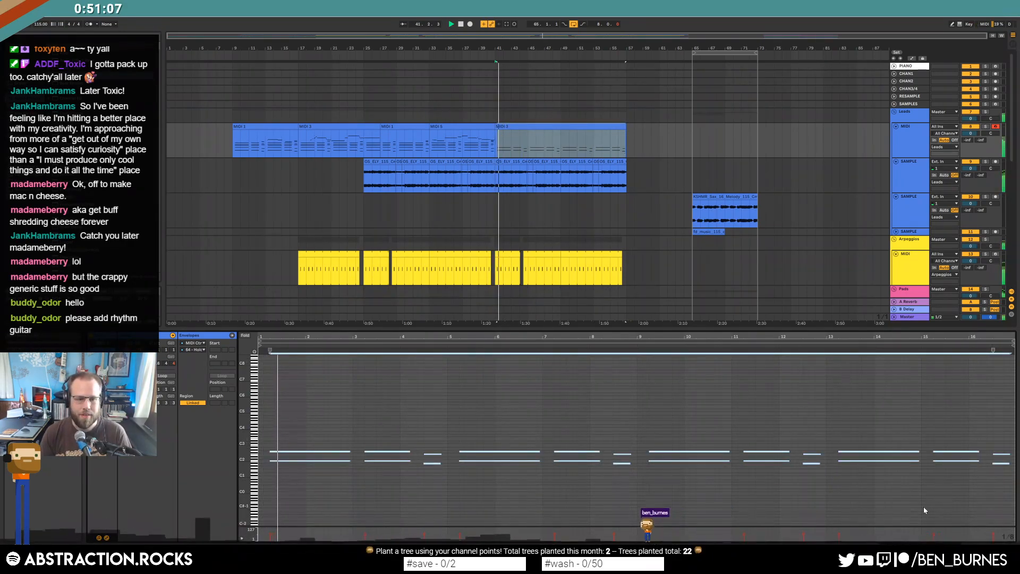
key(shift+Up)
key(space)
key(space)
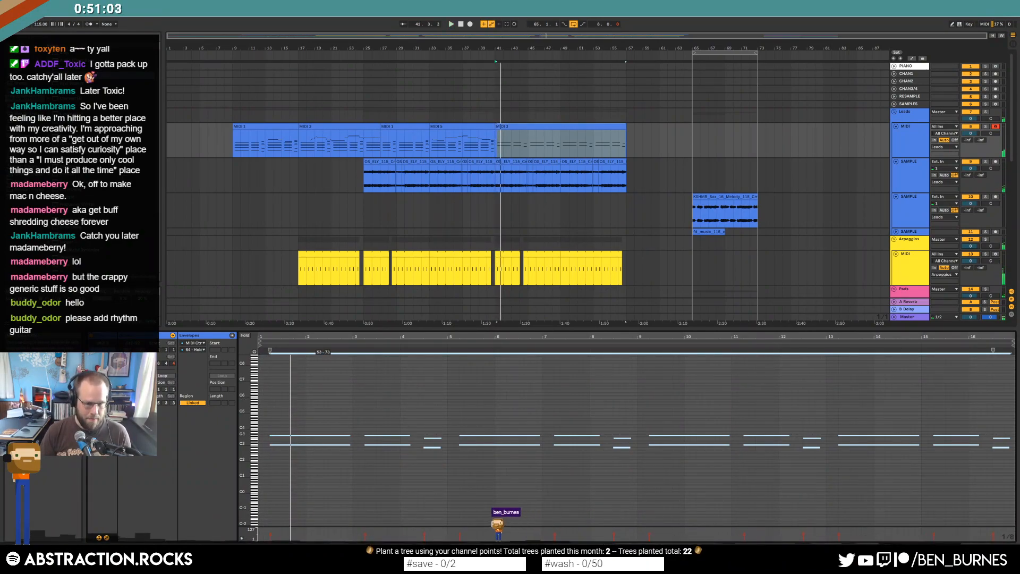
Insert a new audio track in the Leads group below the melody sample track, unfold it and arm it for recording.
key(shift+Tab)
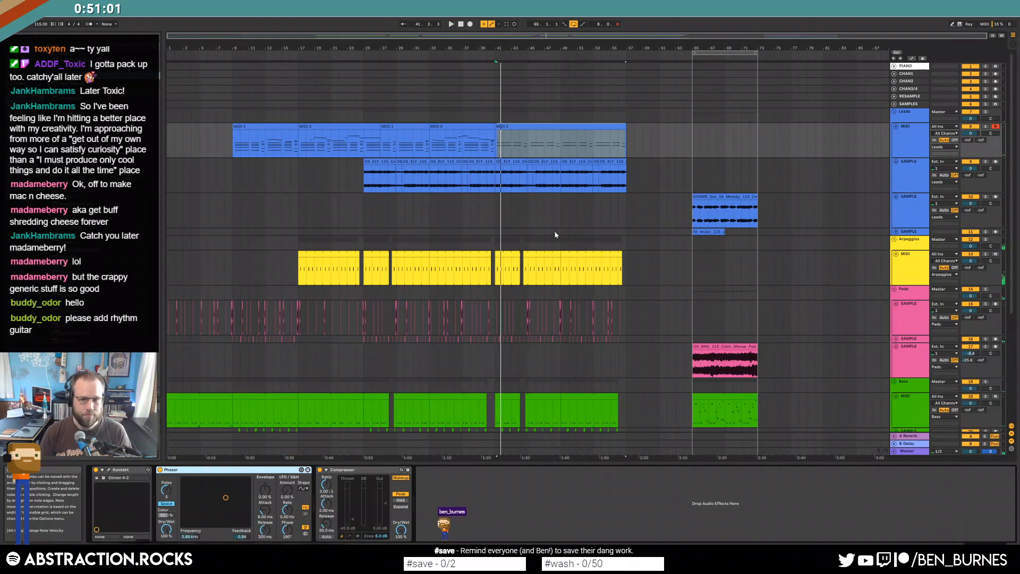
click(514, 256)
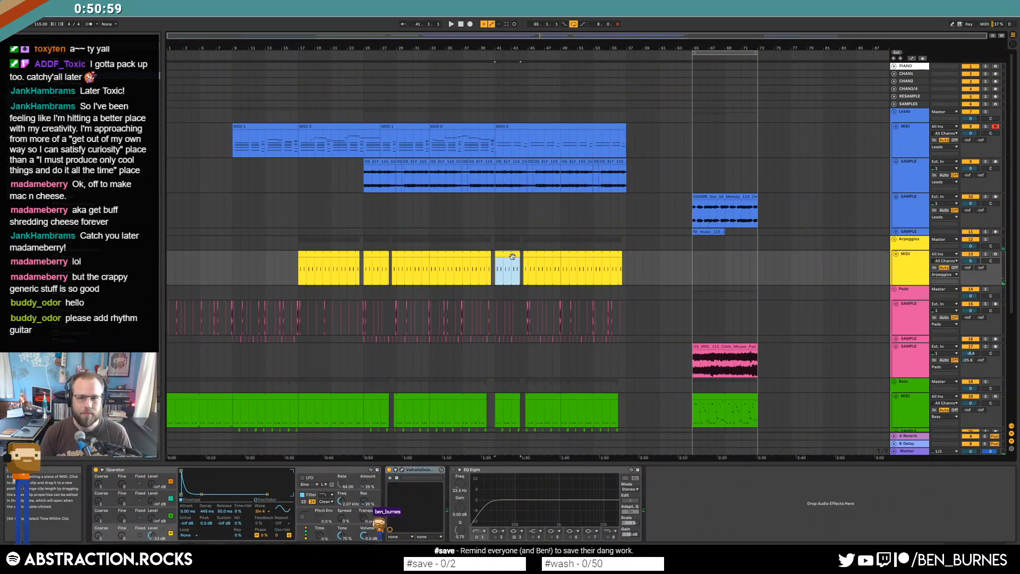
scroll(512, 270, down, 7)
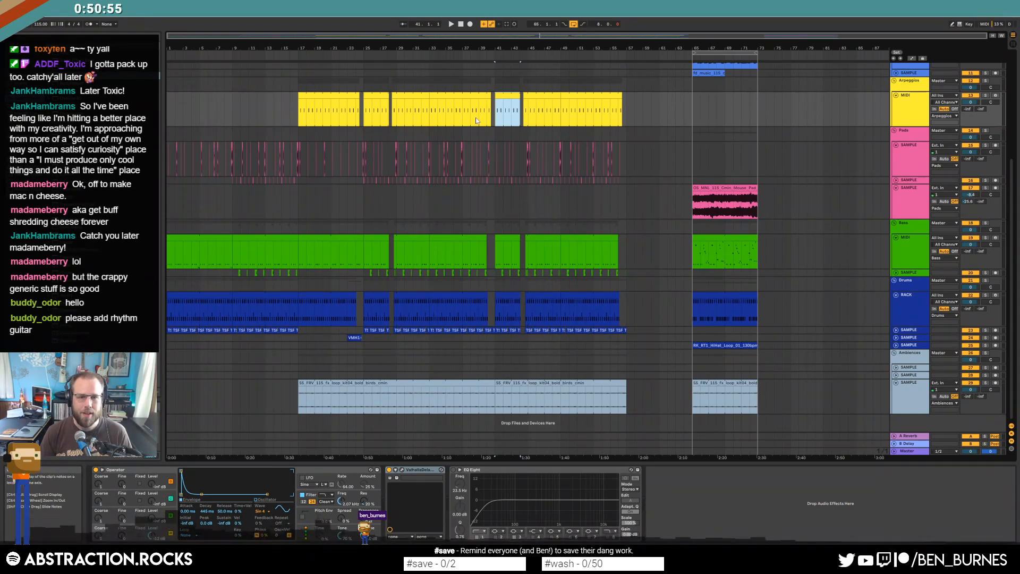
scroll(476, 117, up, 4)
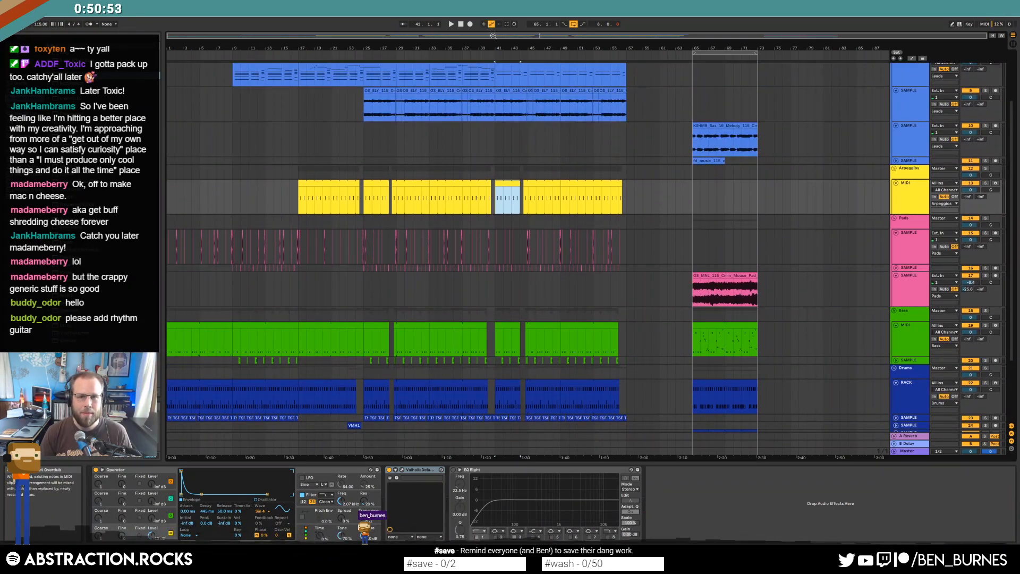
click(486, 152)
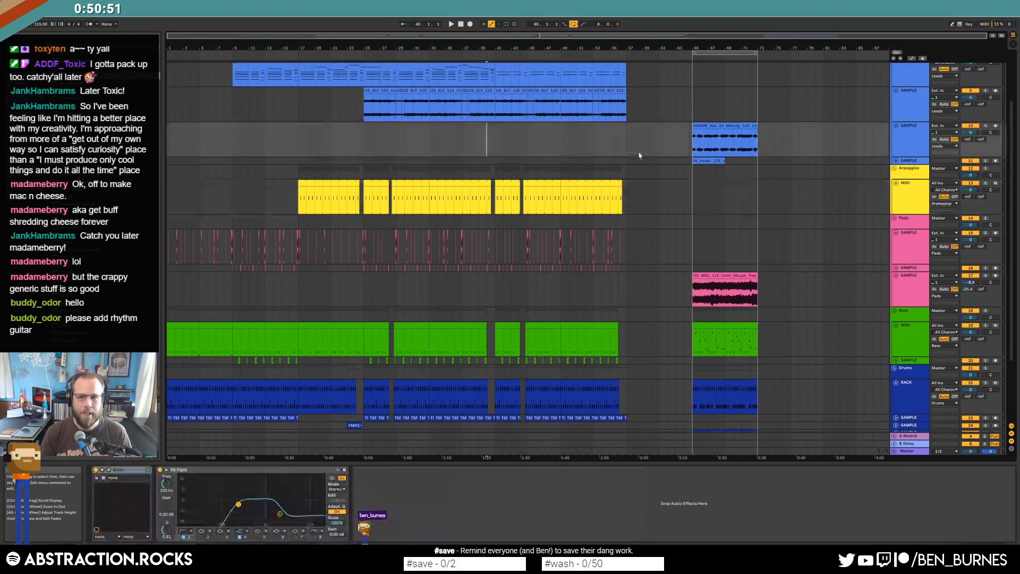
click(905, 146)
key(ctrl+t)
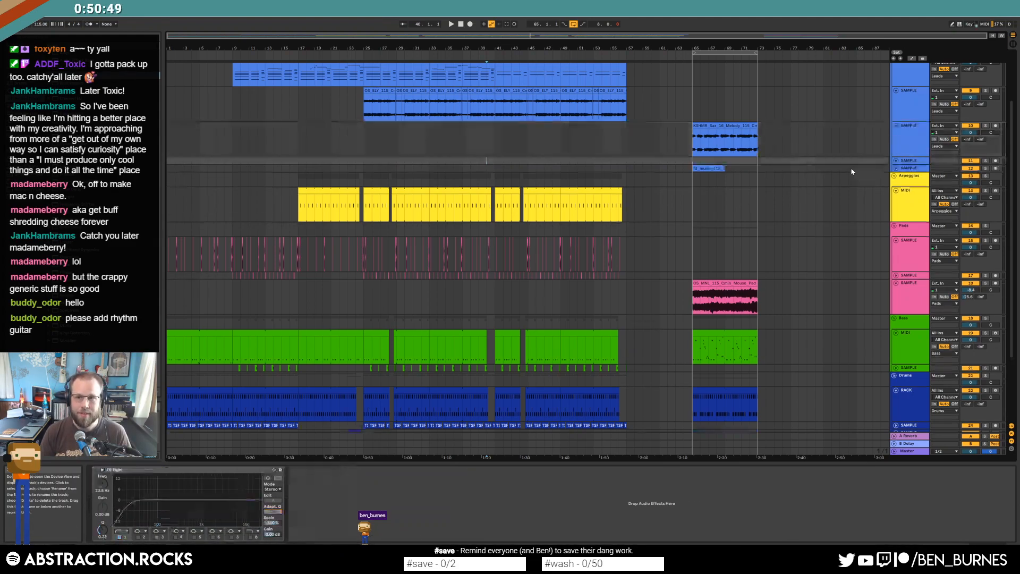
click(896, 161)
click(995, 161)
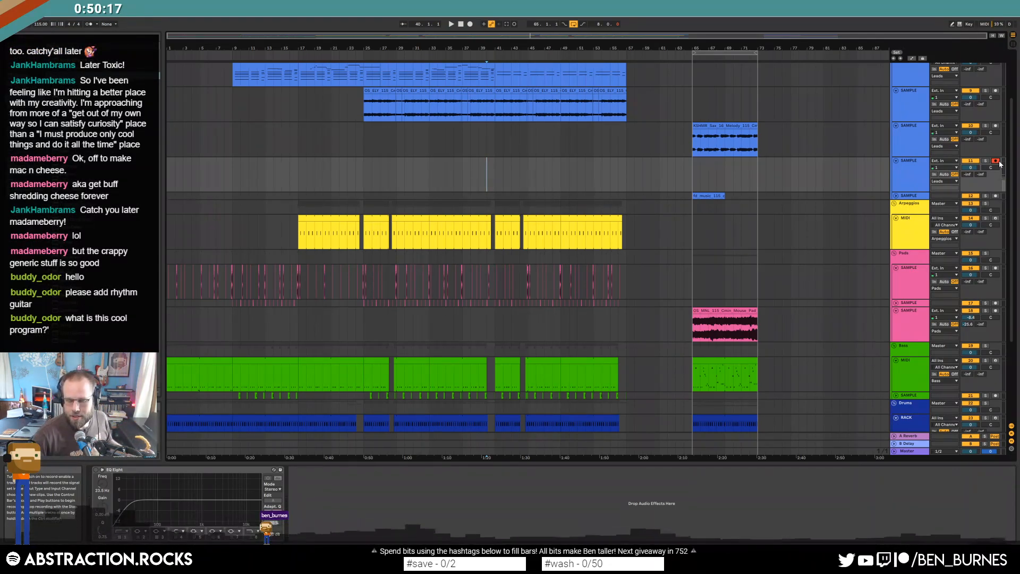
key(F9)
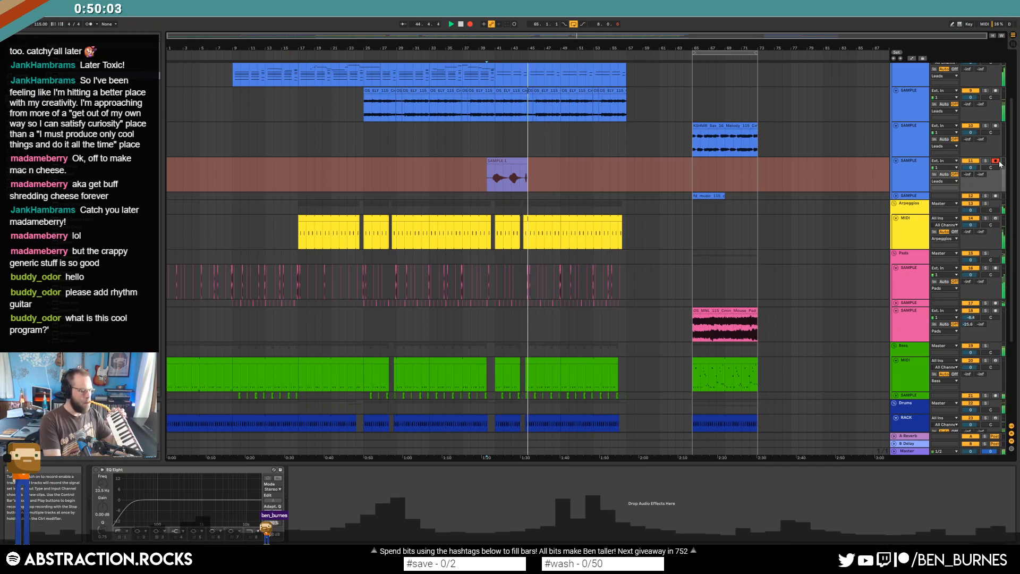
key(F9)
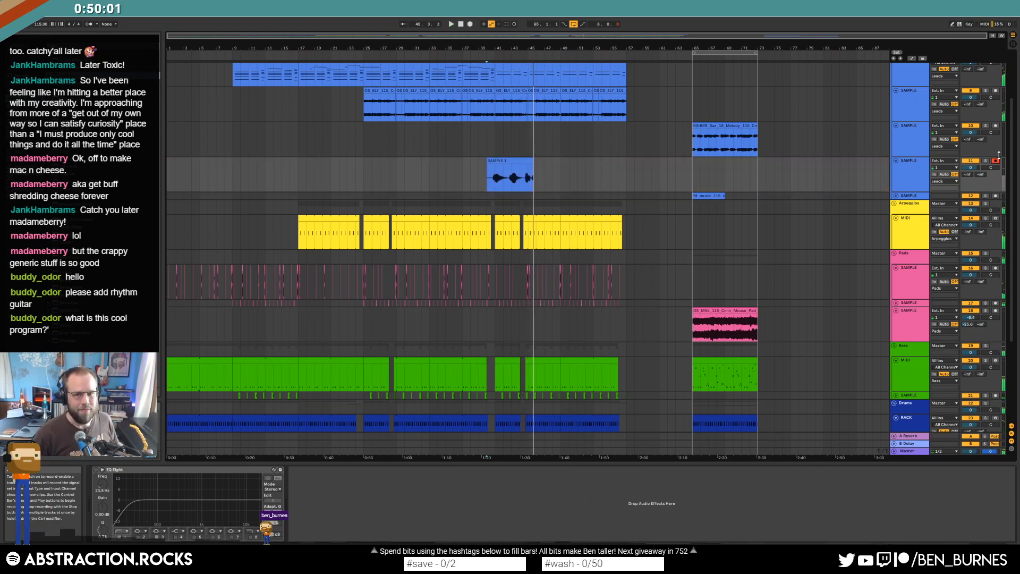
click(531, 167)
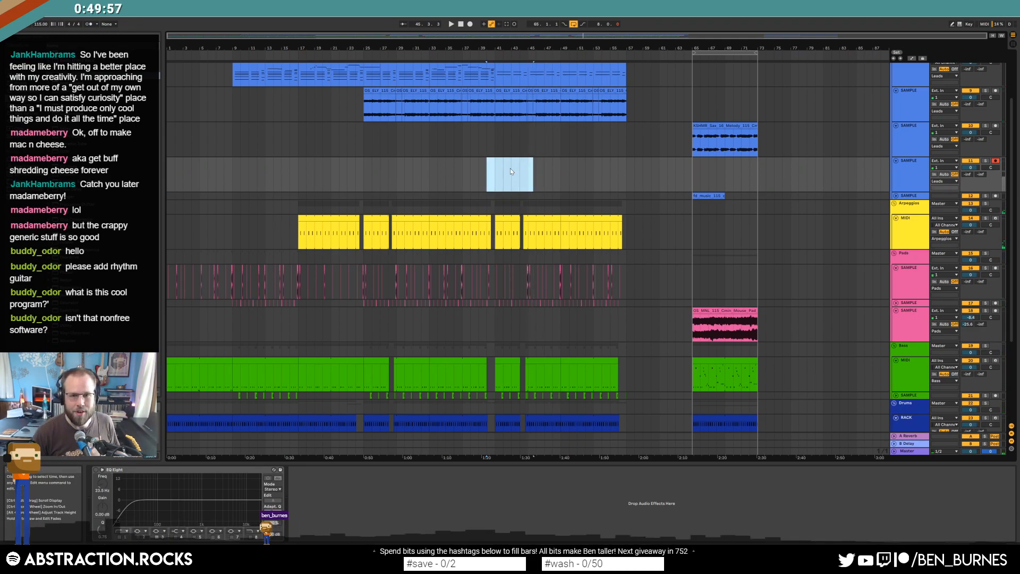
key(Delete)
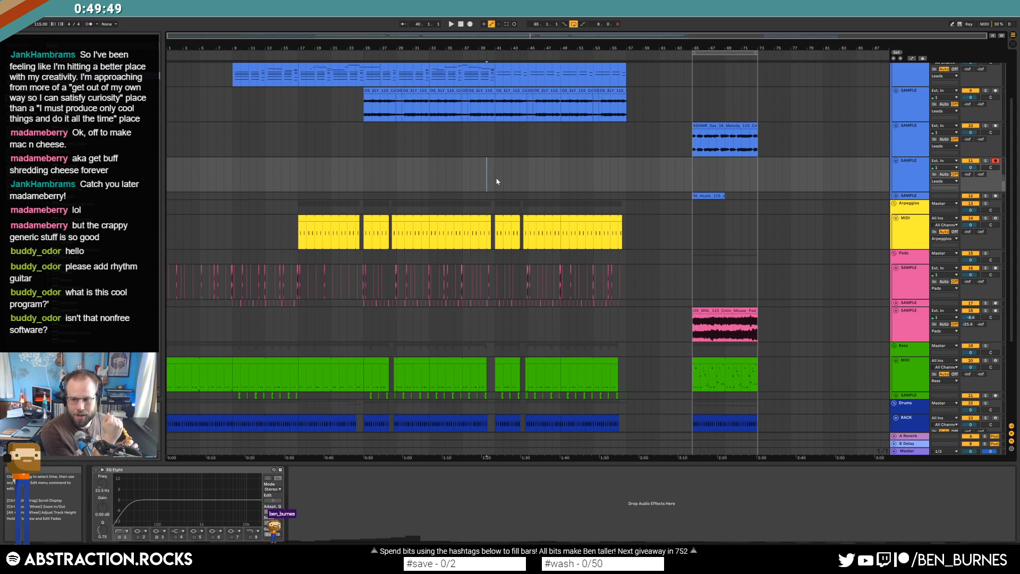
Record a live lead take on the armed track from bar 40 and trim the clip's end to bar 57.
key(F9)
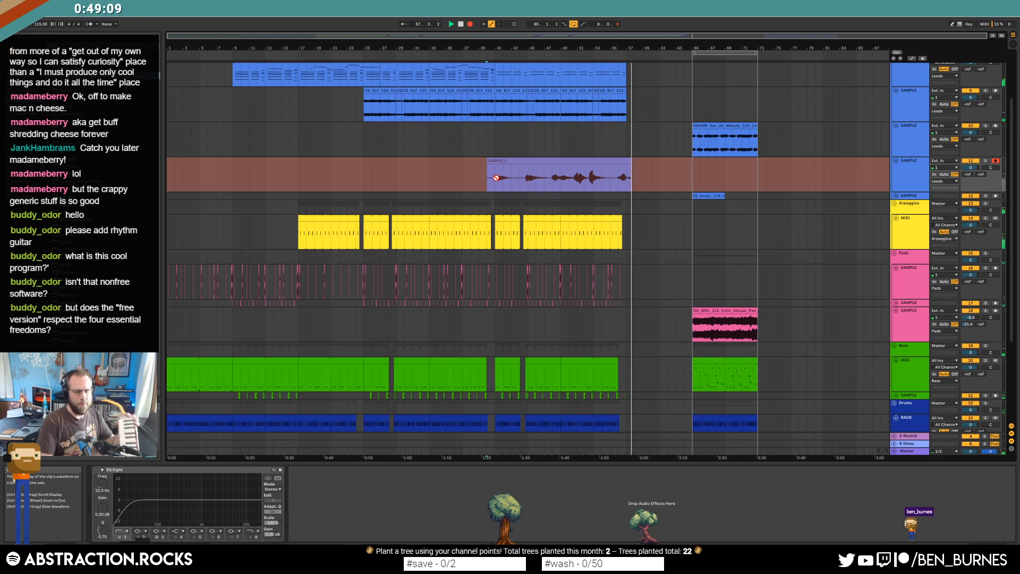
key(space)
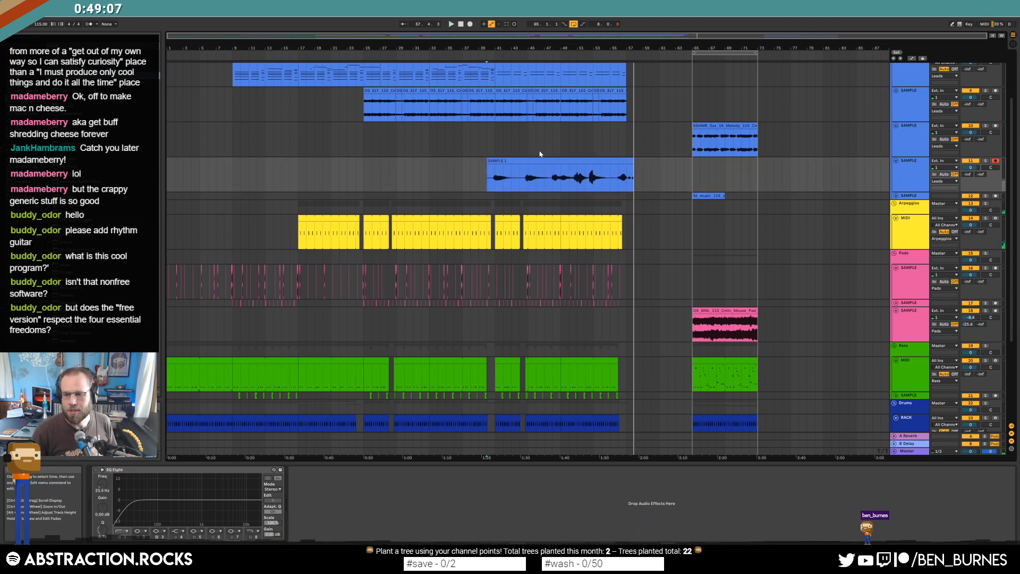
drag(632, 160, 628, 161)
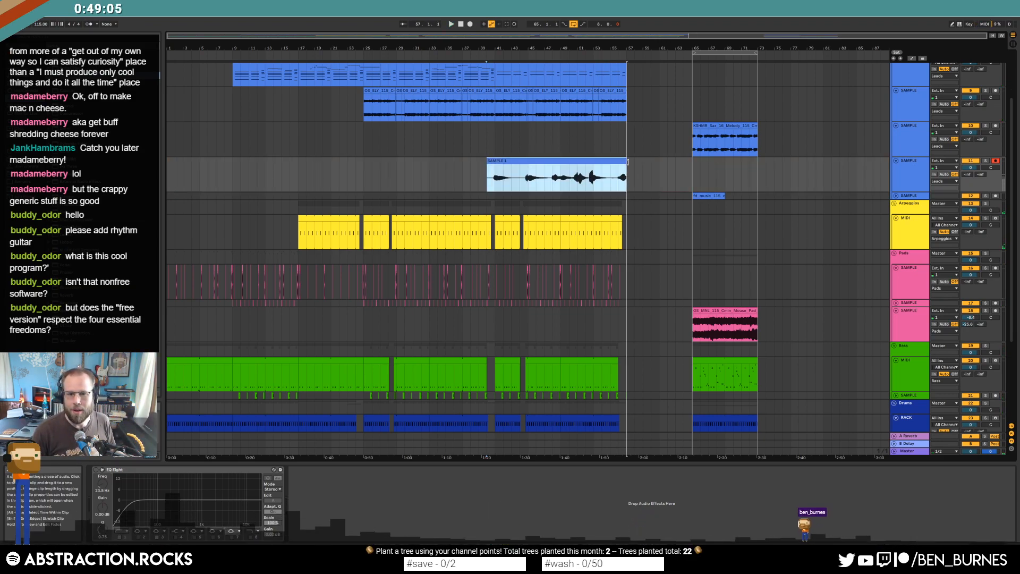
Record a closing lead phrase from bar 57 on the same track and trim the clip's end to shortly after bar 59.
click(631, 170)
key(F9)
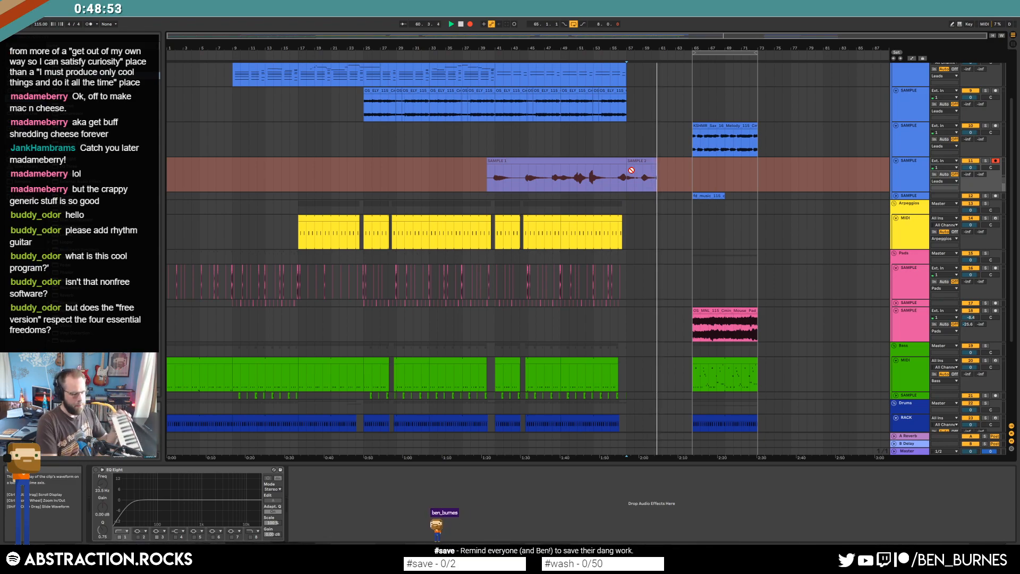
key(space)
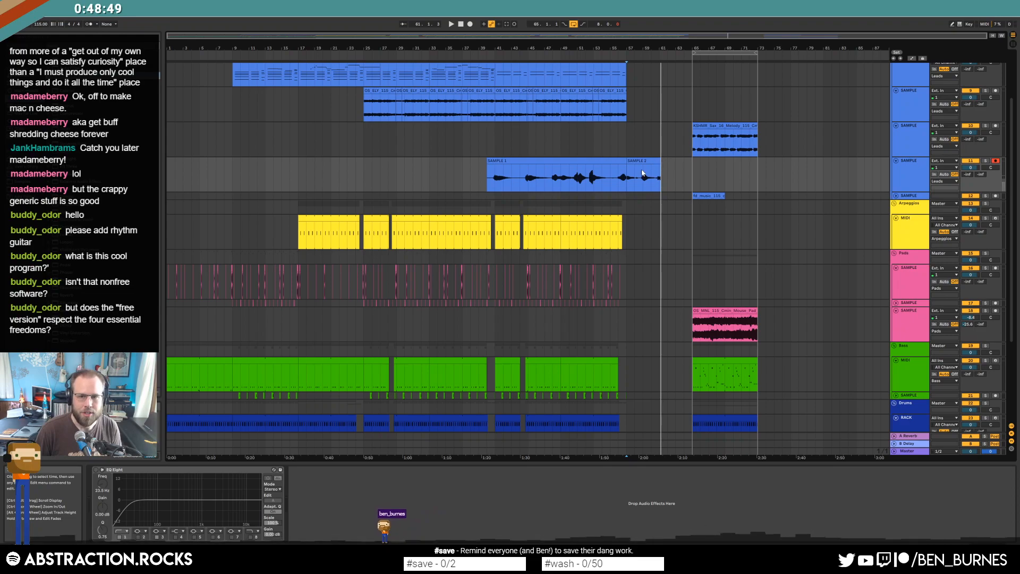
scroll(645, 173, up, 5)
drag(634, 178, 560, 180)
key(Delete)
drag(661, 160, 591, 177)
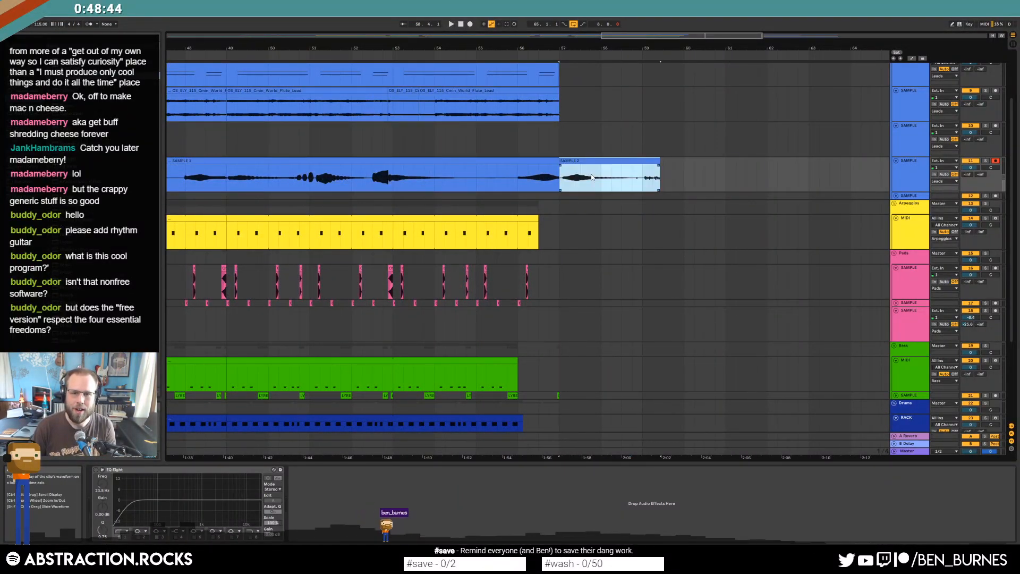
Adjust the join between the two recorded lead clips at bar 57 and blend them with a short crossfade.
click(558, 169)
click(557, 165)
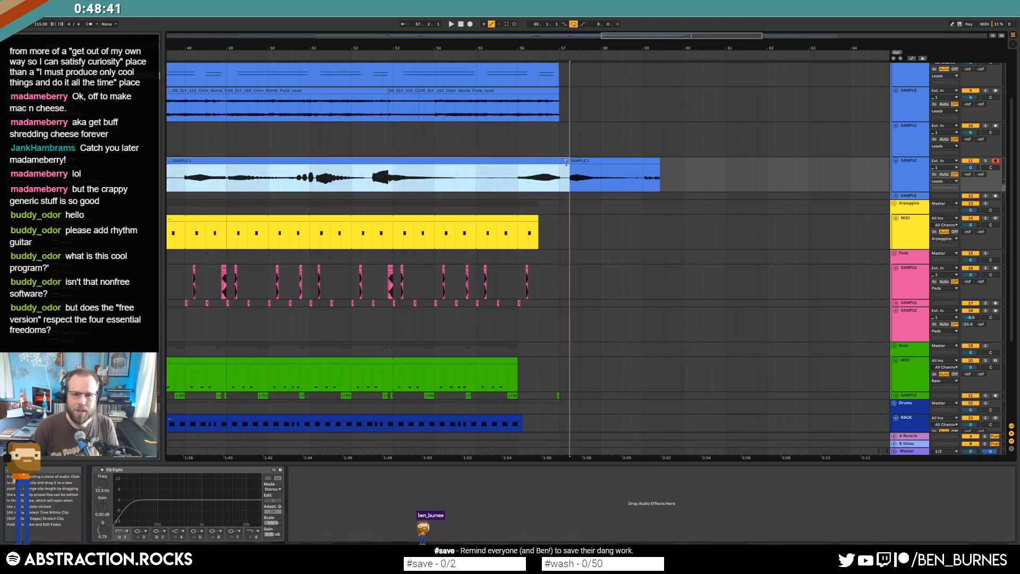
drag(558, 169, 569, 169)
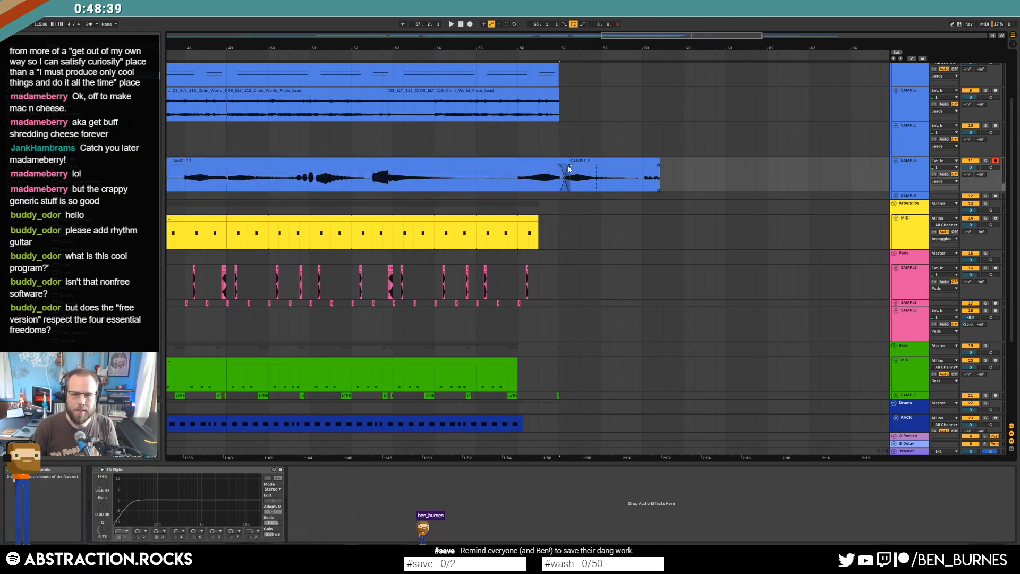
click(538, 175)
key(space)
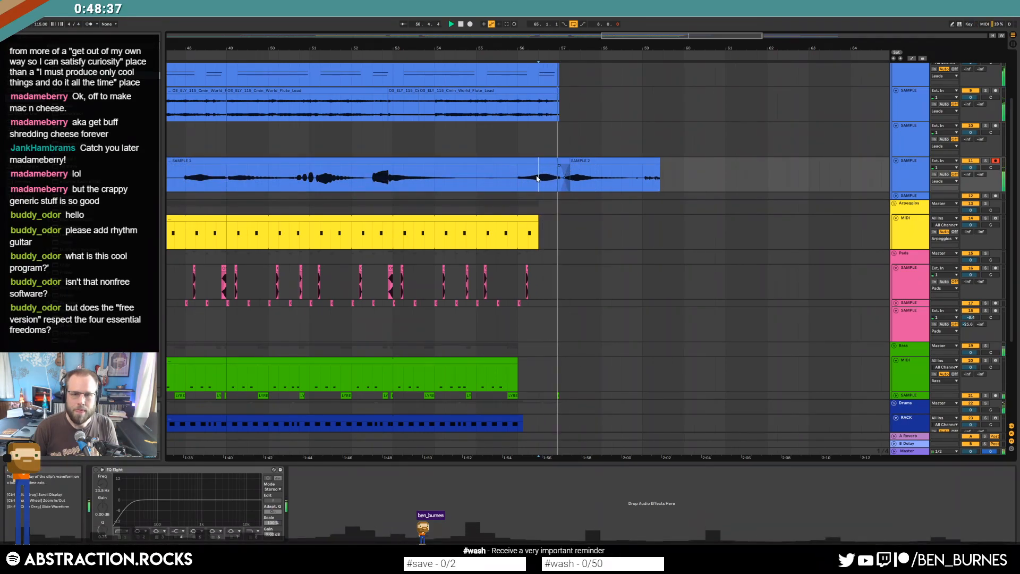
key(space)
scroll(571, 178, up, 5)
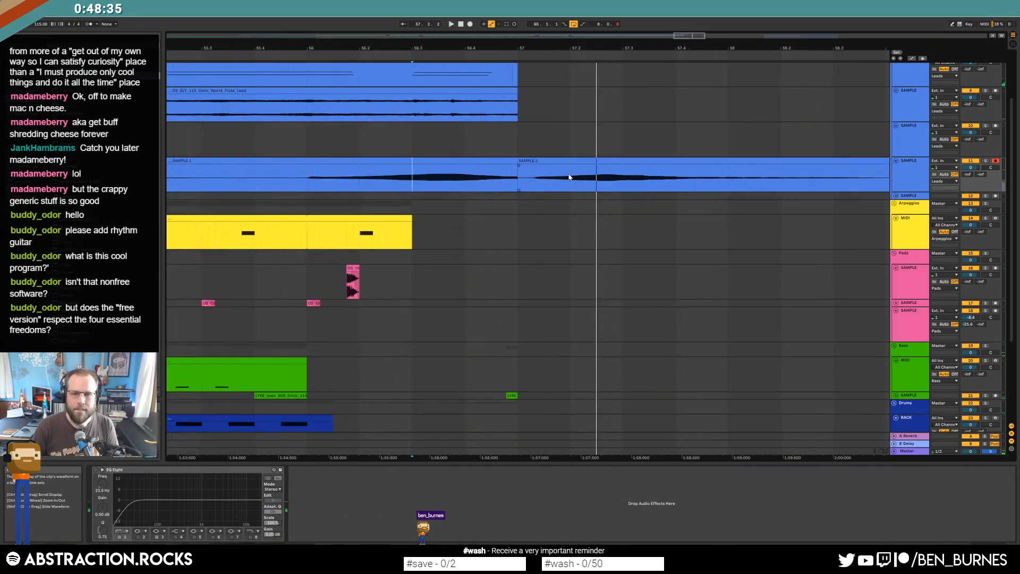
mouse_move(522, 163)
mouse_down()
mouse_move(540, 164)
mouse_move(524, 167)
mouse_move(532, 168)
mouse_up()
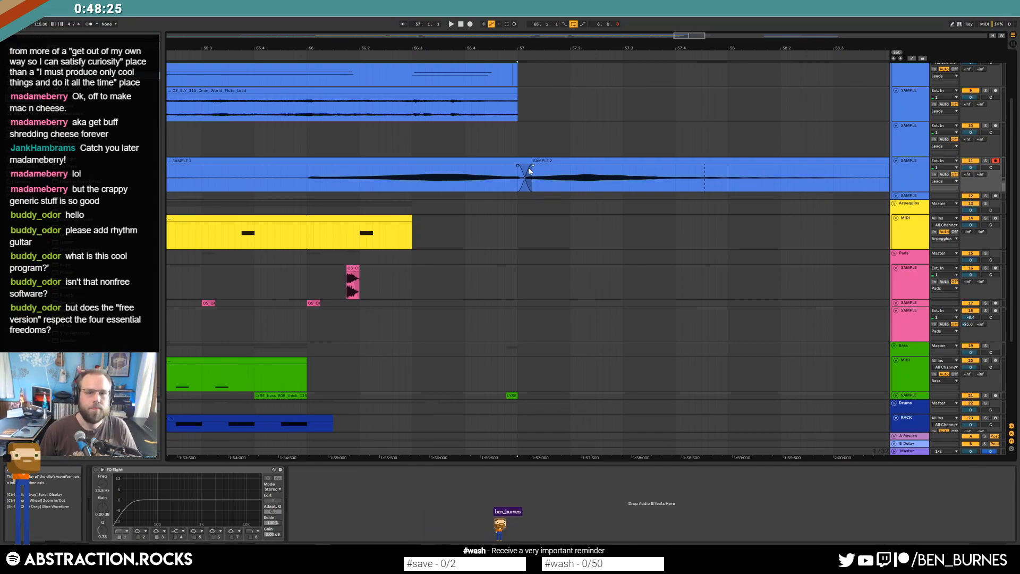
Trim the start of the first recorded lead clip to bar 40.4.
scroll(439, 143, down, 5)
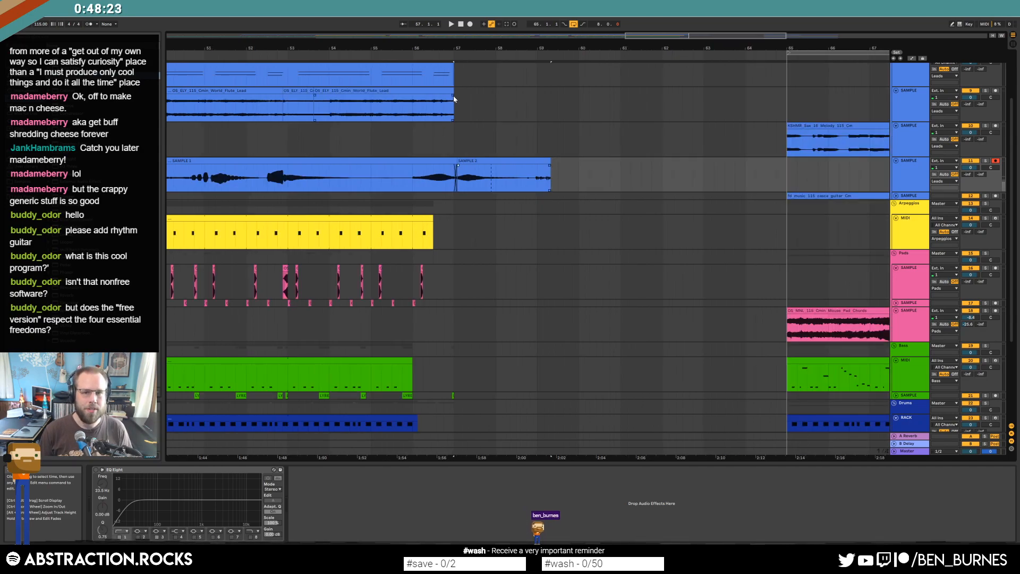
scroll(455, 99, up, 2)
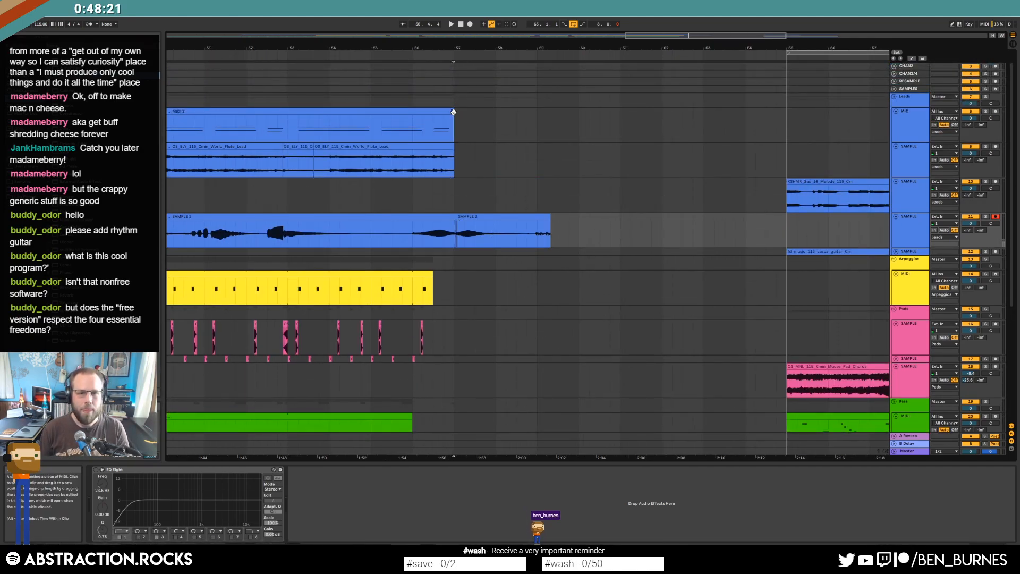
click(472, 133)
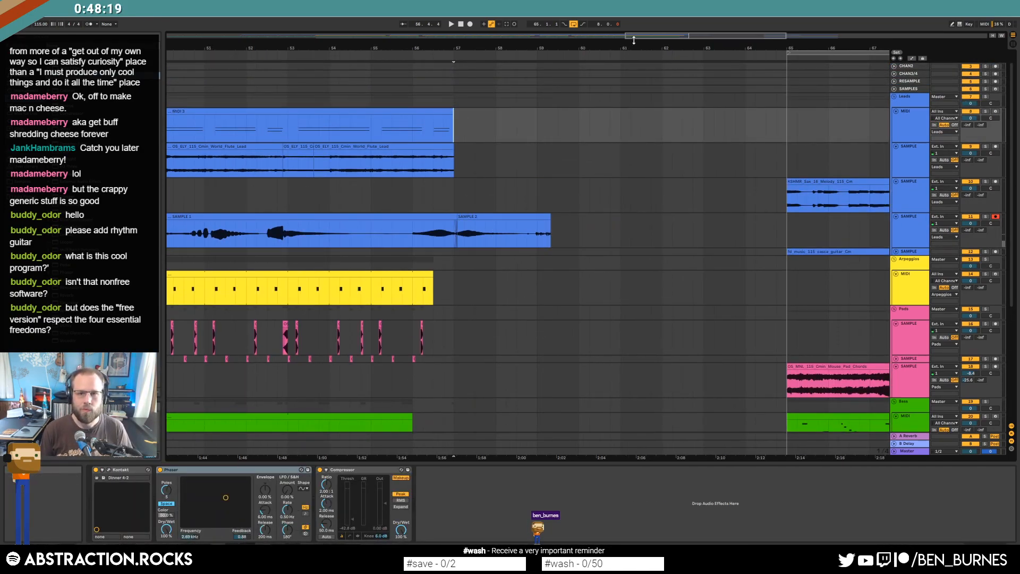
drag(636, 37, 524, 20)
drag(286, 218, 304, 218)
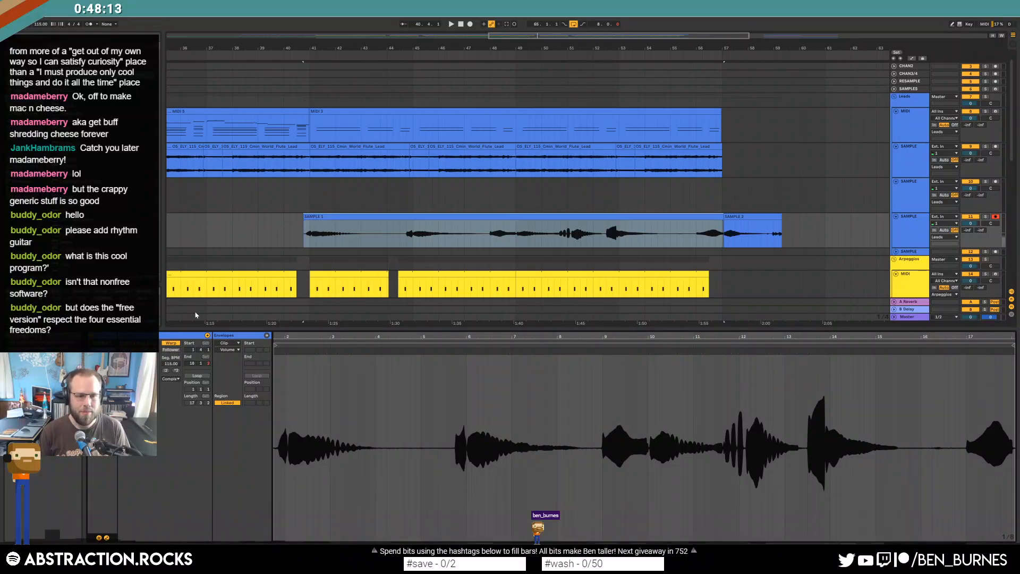
Raise the low-cut frequency in the recorded lead track's EQ Eight and disarm the track.
key(shift+Tab)
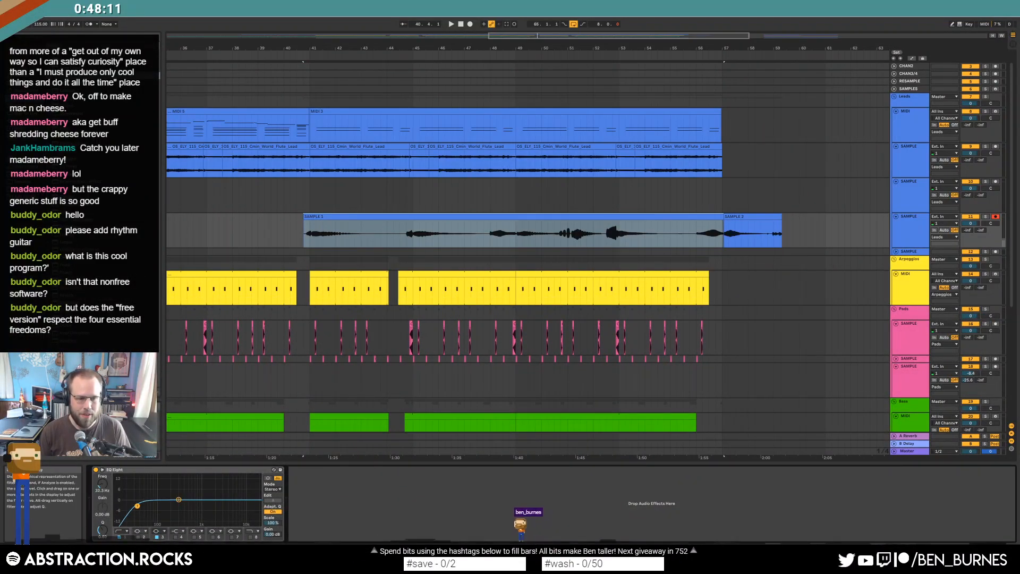
mouse_move(968, 231)
mouse_down()
mouse_move(968, 191)
mouse_move(967, 202)
mouse_up()
click(996, 217)
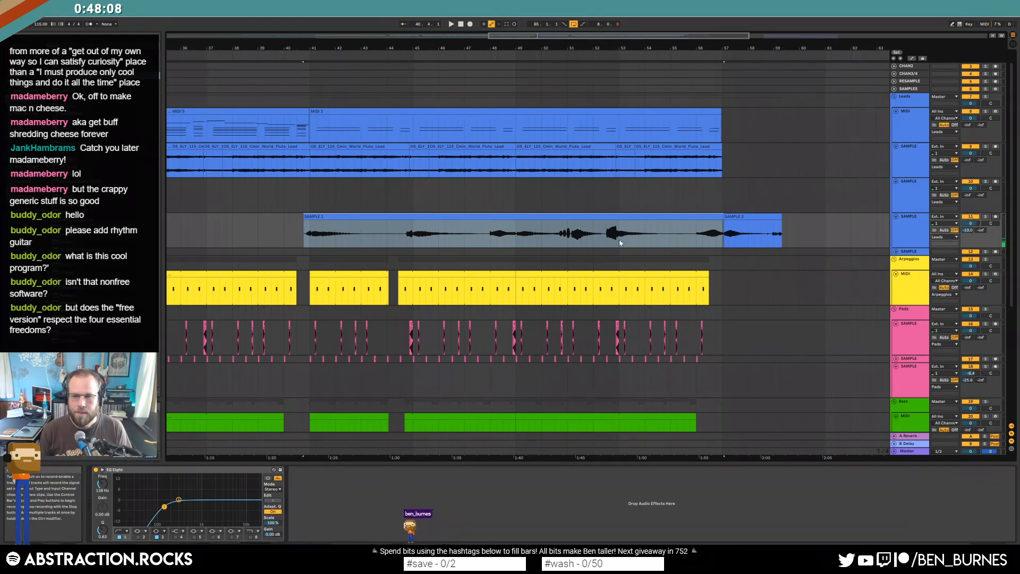
Audition the recorded lead, shape its EQ Eight with a 178 Hz low cut and a mid-range dip, and add a Compressor after it.
click(280, 230)
key(space)
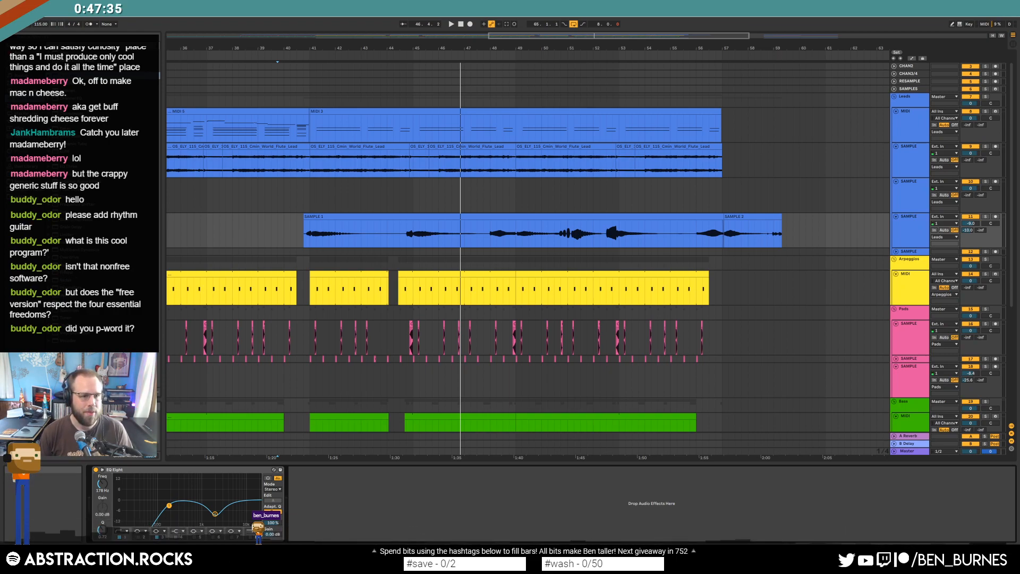
drag(72, 113, 325, 511)
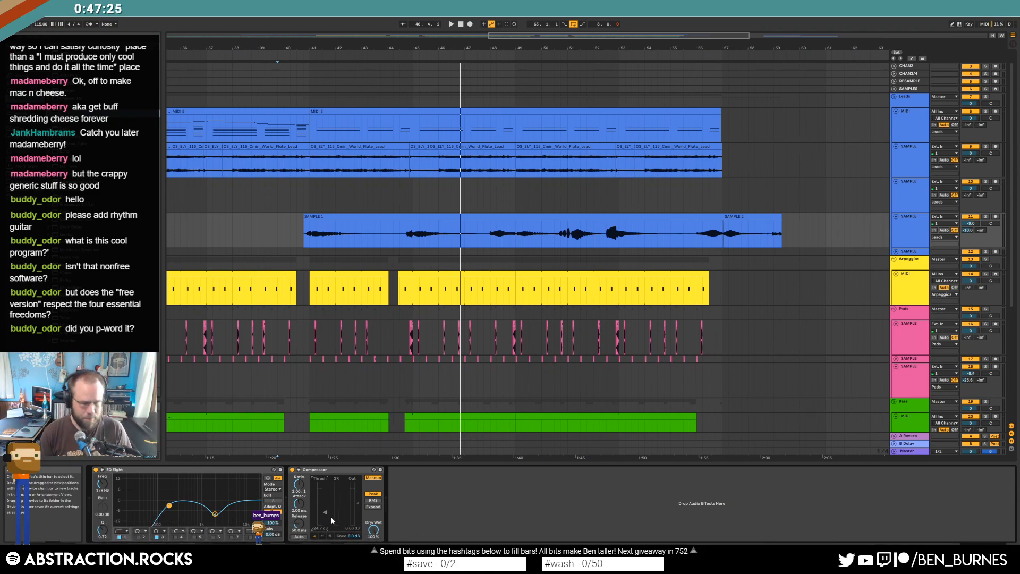
click(305, 234)
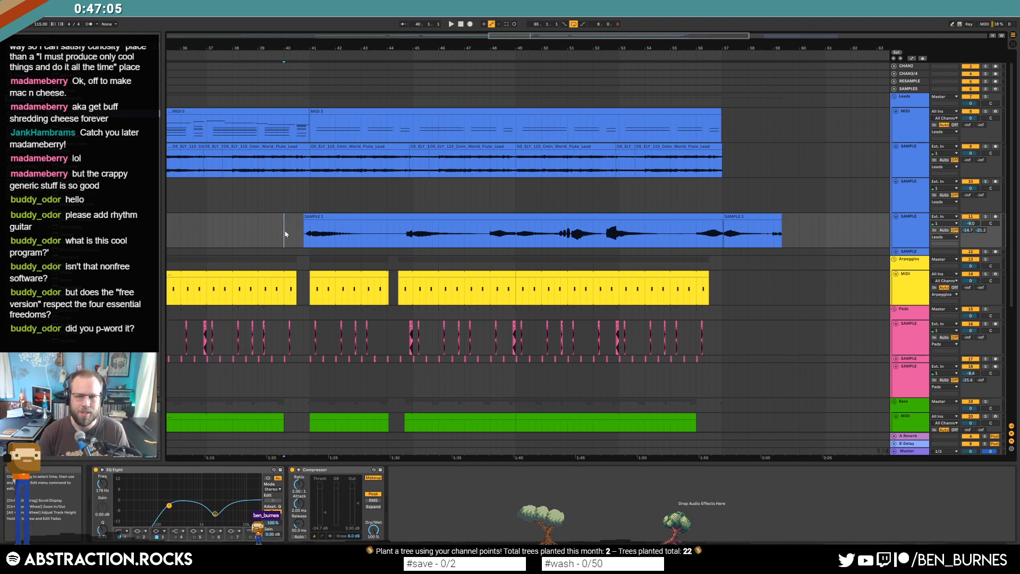
shift+click(311, 341)
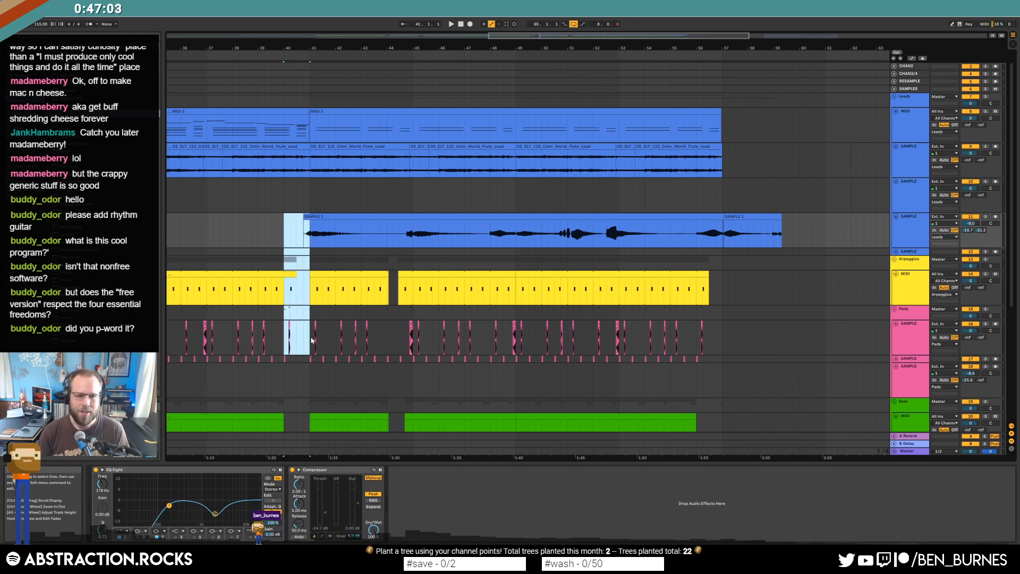
shift+click(311, 360)
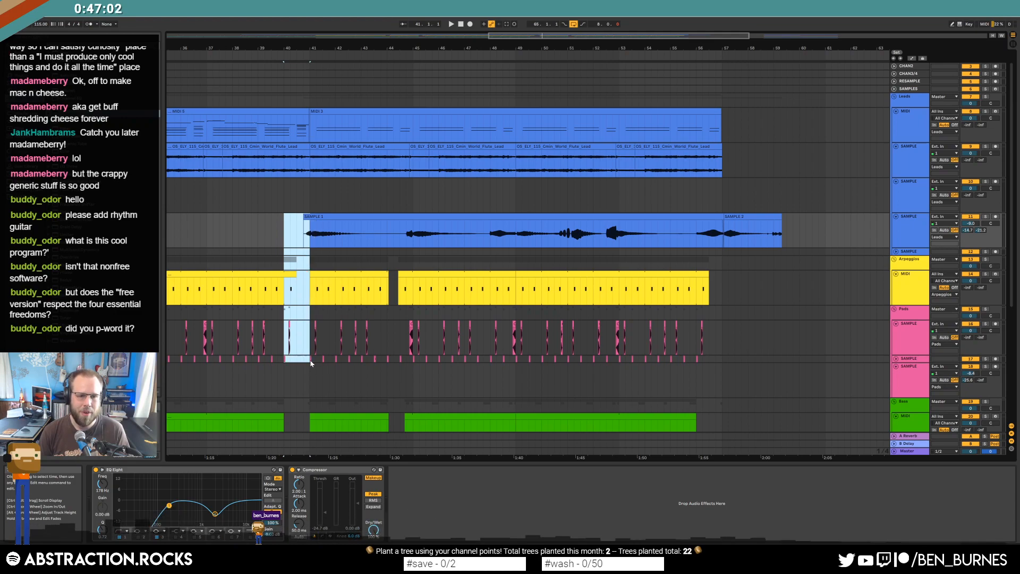
click(284, 238)
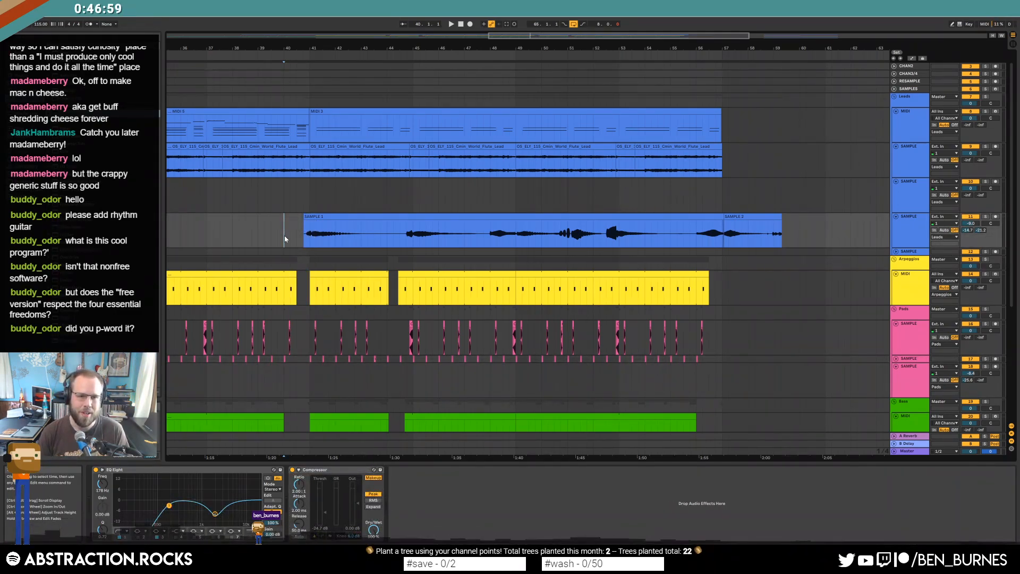
Raise the low cut in the recorded lead's EQ Eight to about 300 Hz.
click(929, 236)
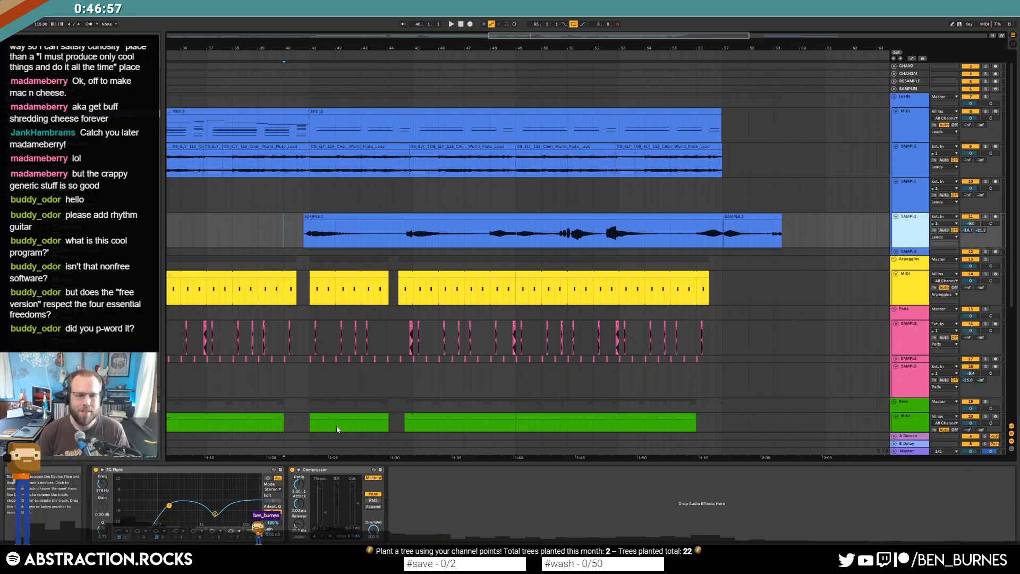
click(215, 514)
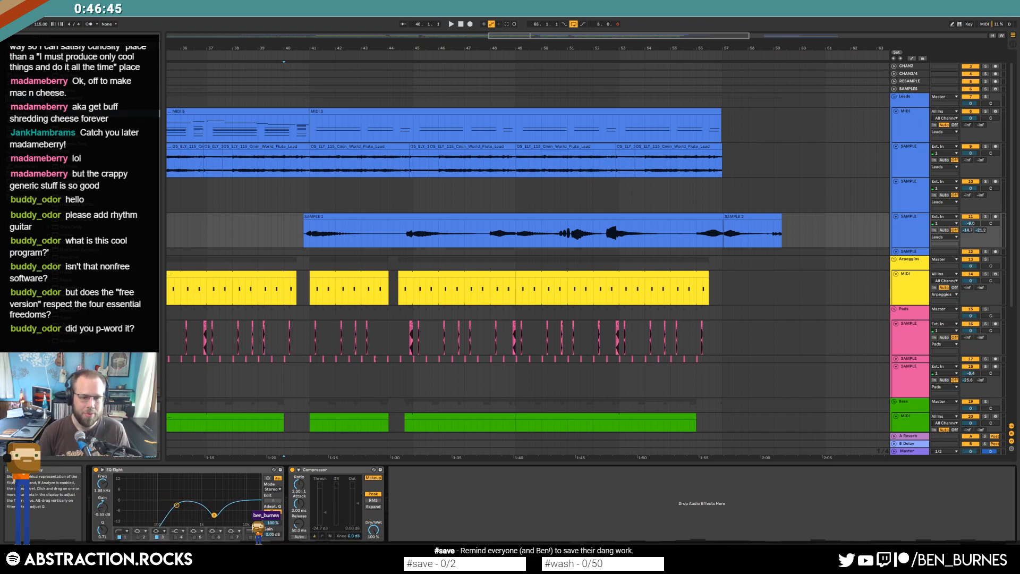
drag(215, 515, 215, 513)
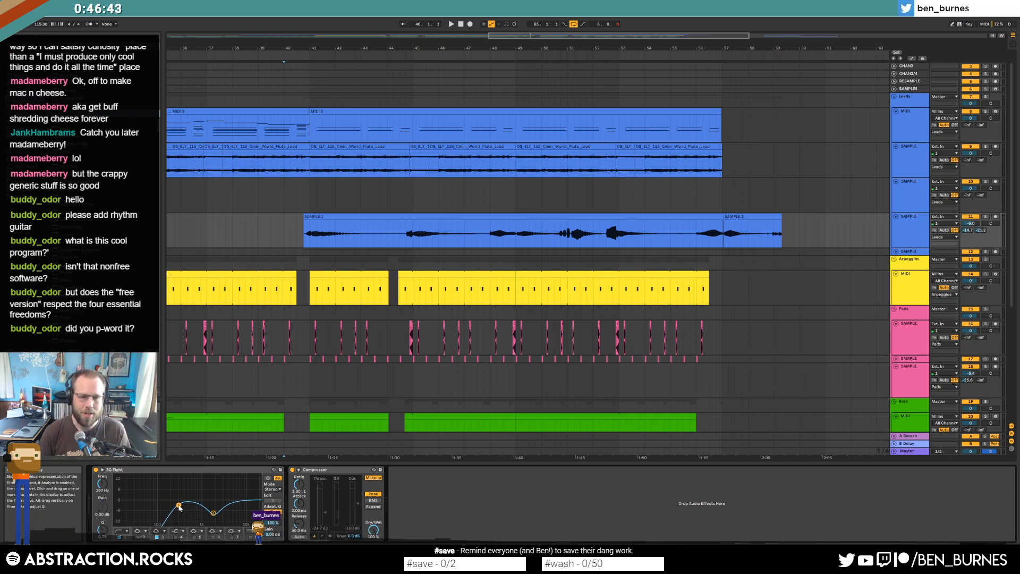
click(278, 229)
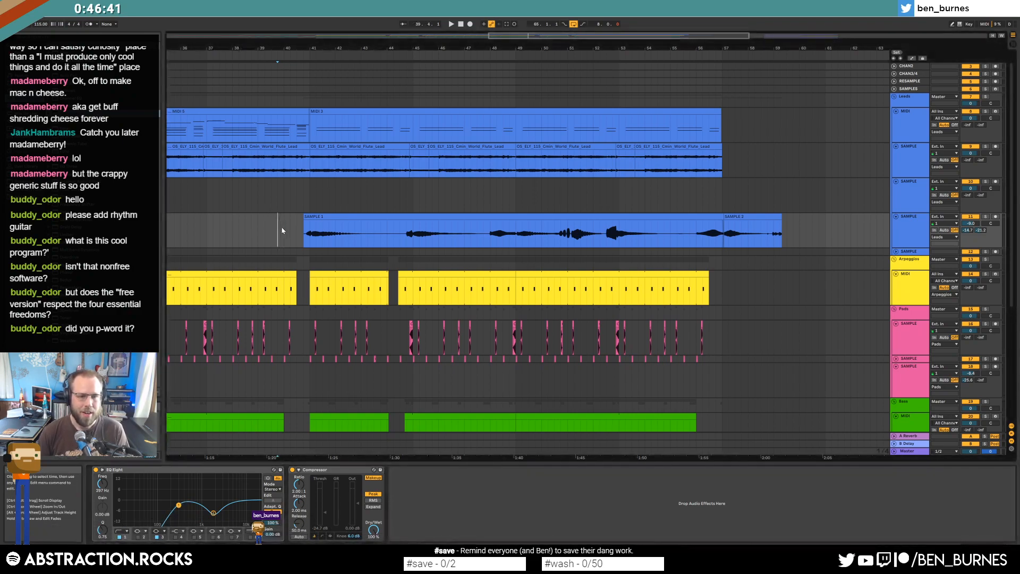
Audition the recorded lead while setting its EQ Eight dip to 2.00 kHz and lowering the Compressor threshold slightly.
key(space)
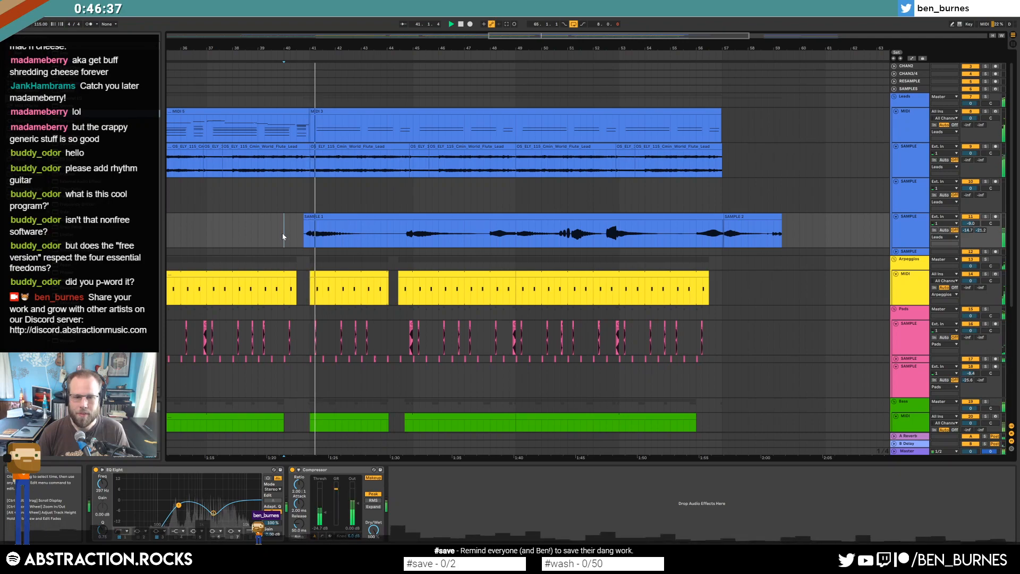
click(214, 514)
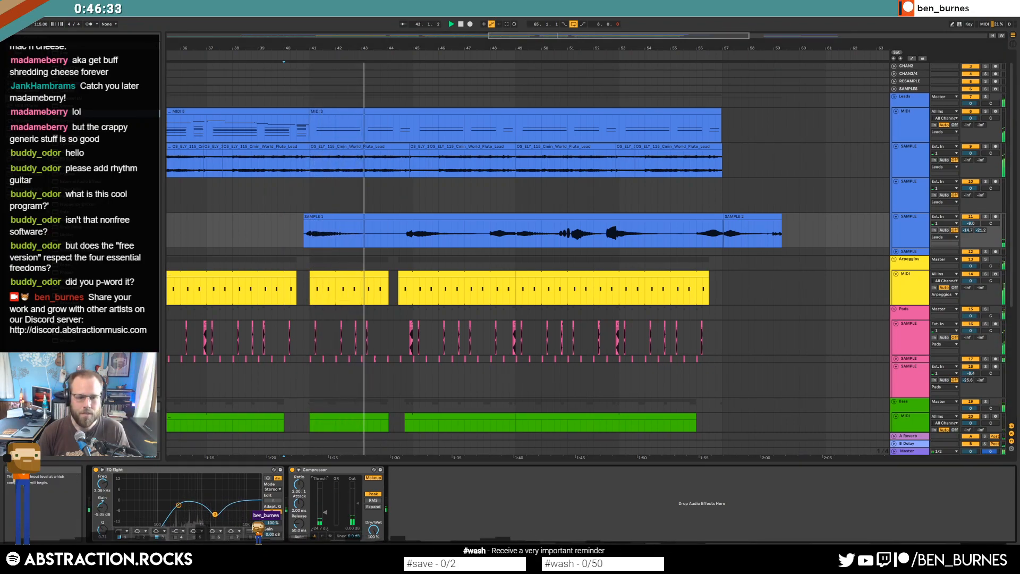
drag(324, 512, 325, 513)
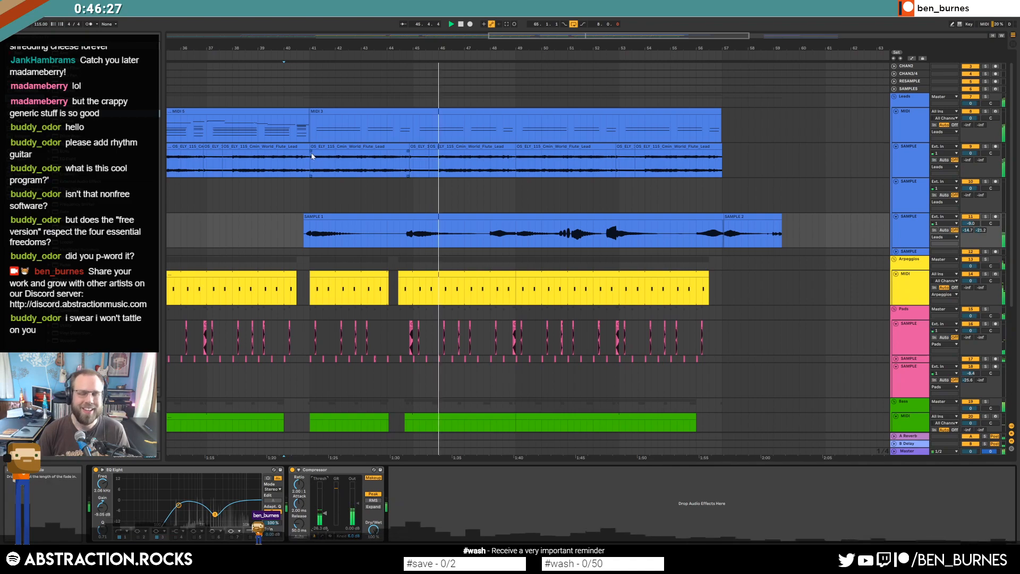
Trim the start of the flute lead clip at bar 41 to bar 41.3 and audition the new gap.
key(space)
drag(310, 147, 323, 147)
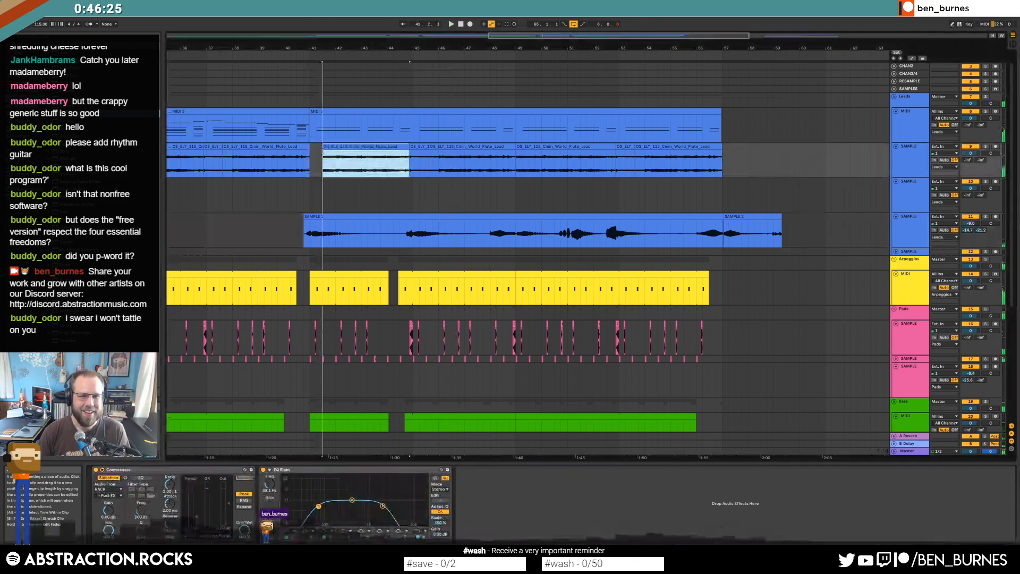
click(297, 168)
key(space)
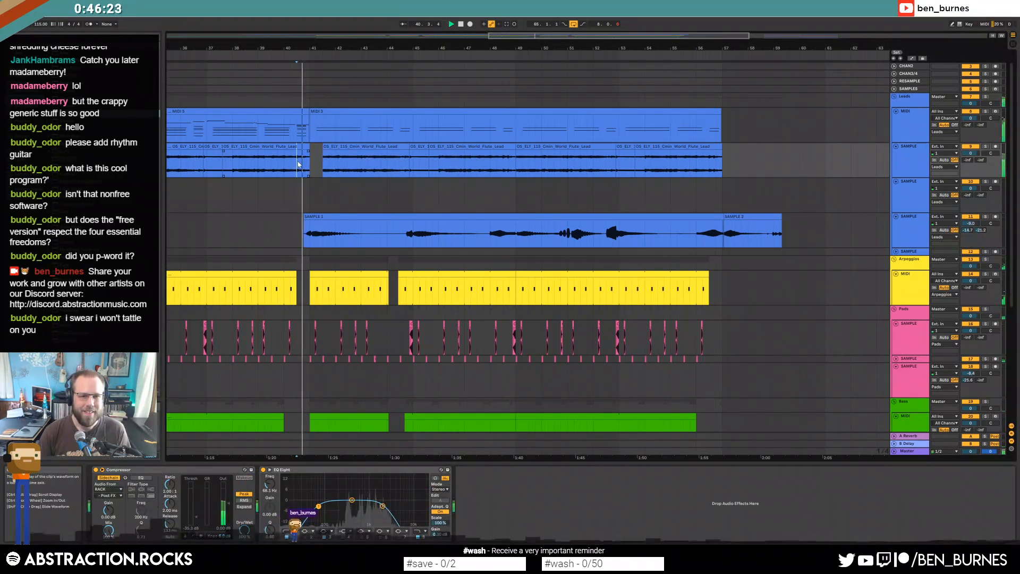
key(space)
ctrl+scroll(319, 165, up, 3)
click(321, 157)
key(space)
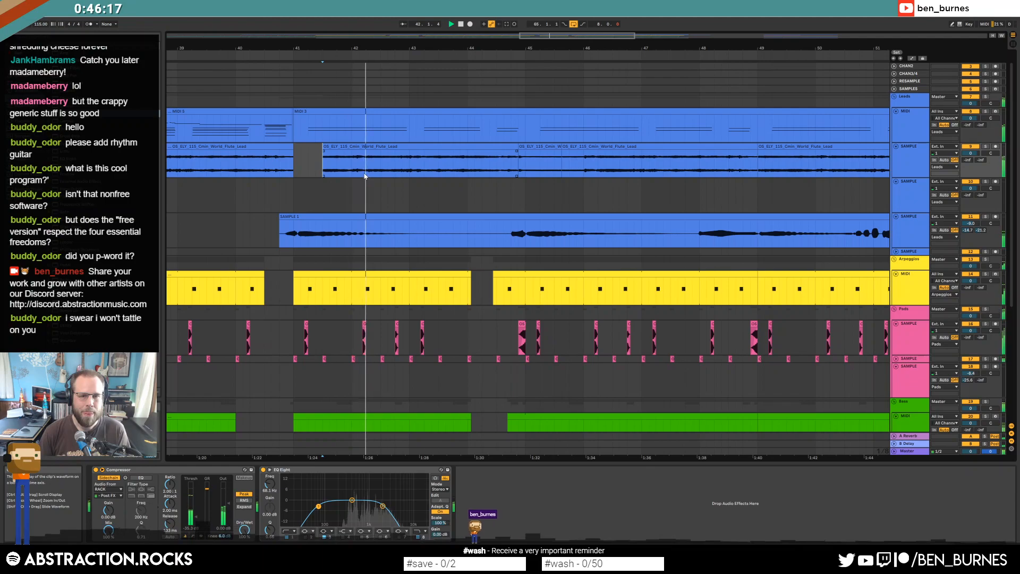
Cut the flute lead from bar 42.4 to bar 43 and fade out the clip before the gap.
key(space)
drag(409, 168, 393, 163)
click(391, 156)
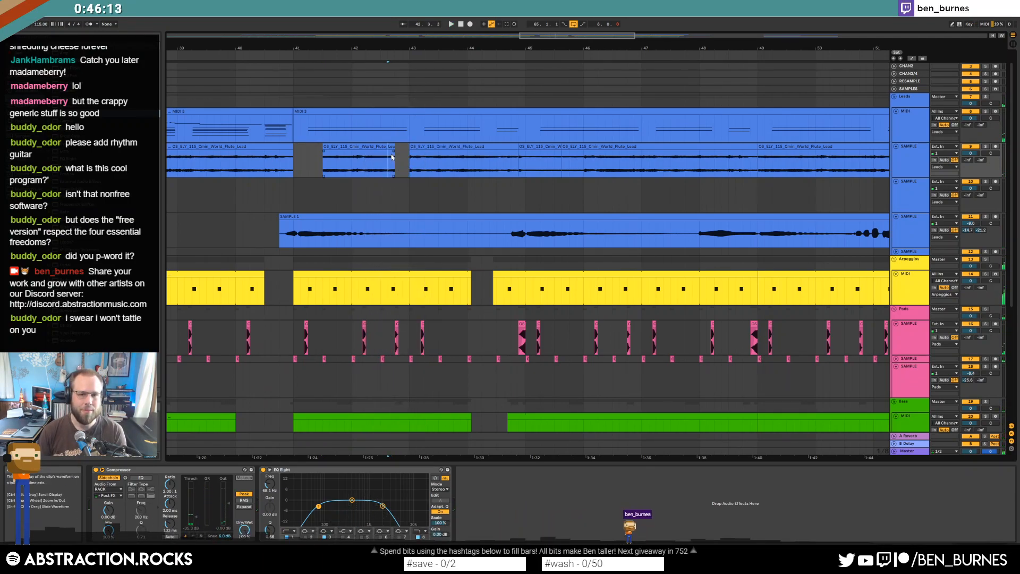
click(325, 147)
click(411, 146)
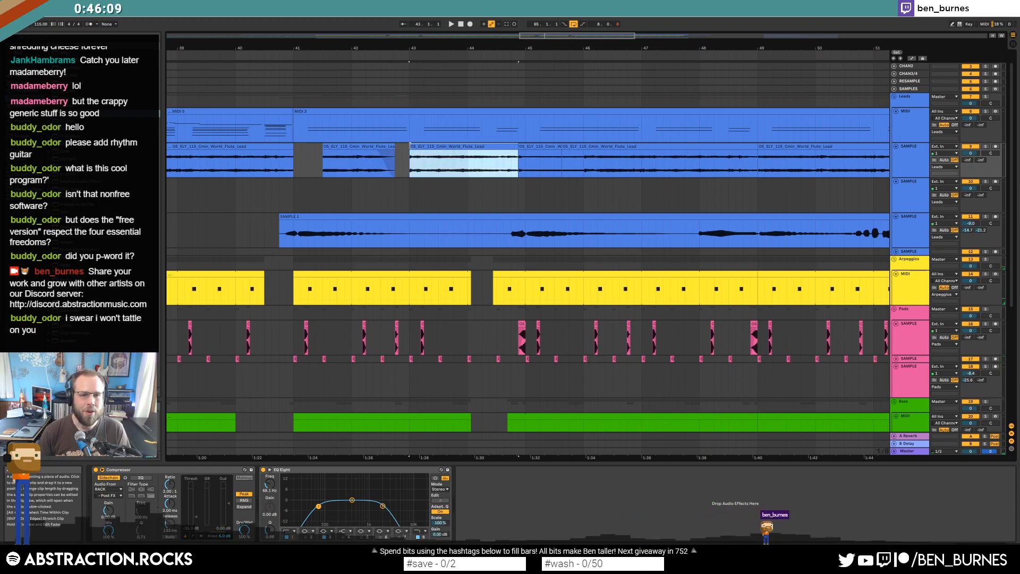
Try a short gap with a preceding fade-out in the flute lead around bar 44.2, audition it, and undo it.
drag(546, 41, 420, 27)
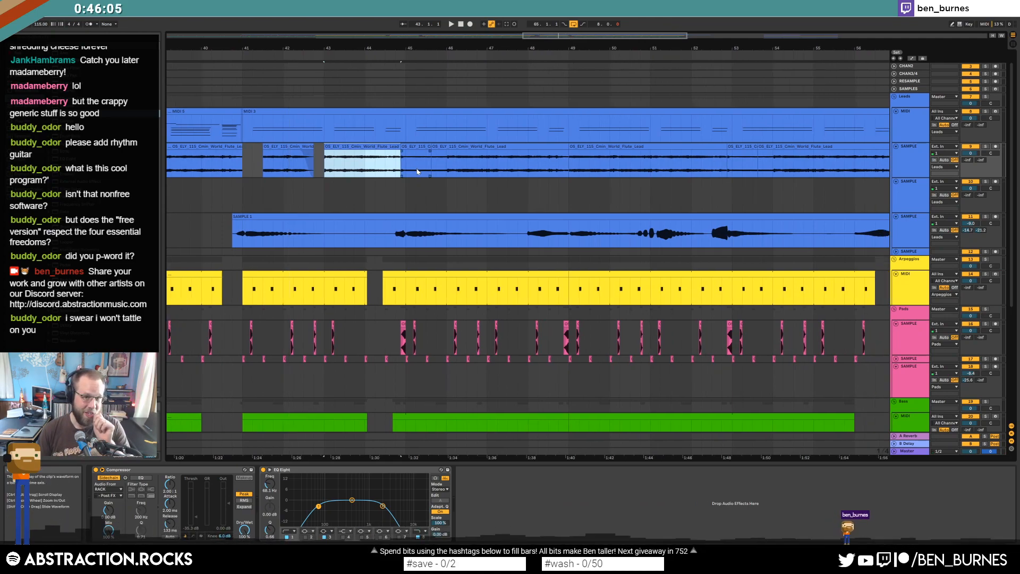
drag(397, 148, 367, 153)
click(385, 166)
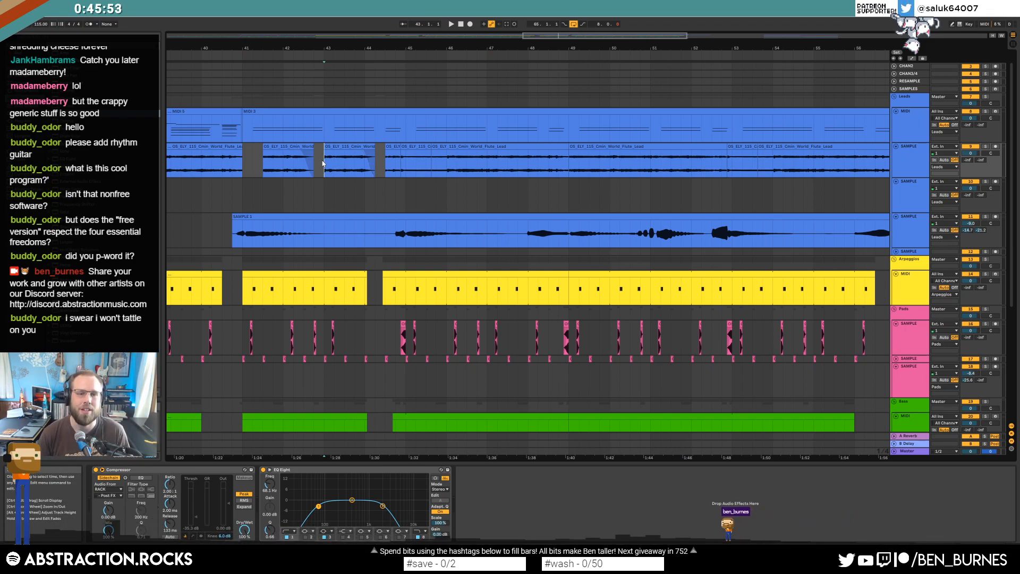
key(space)
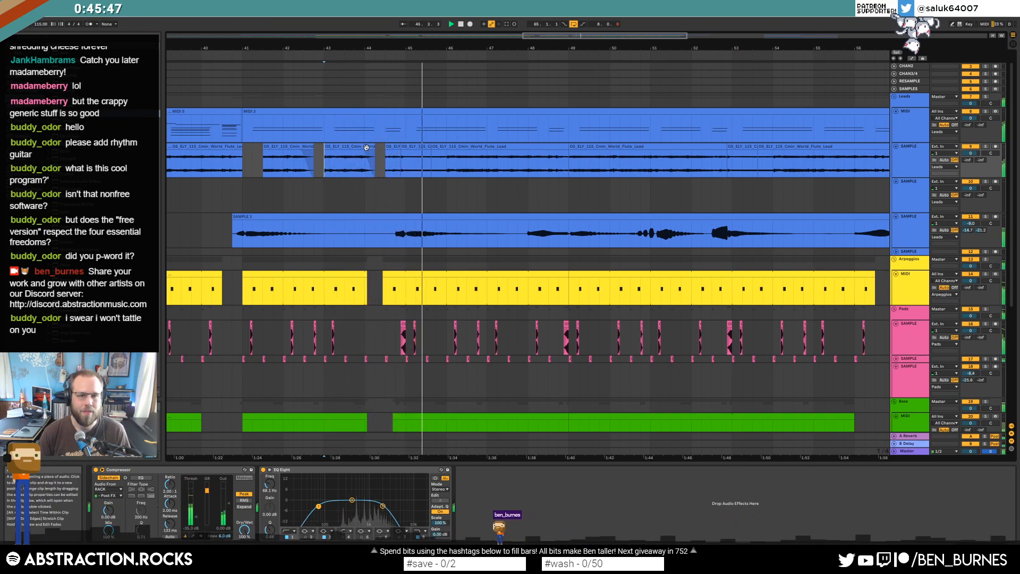
drag(388, 145, 326, 145)
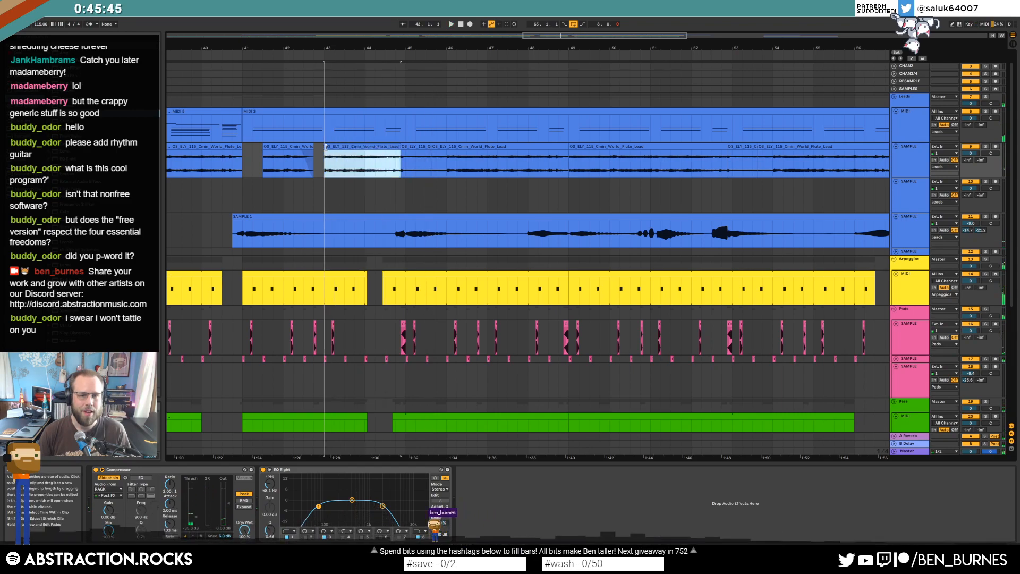
Audition from bar 44 and end the flute lead clip at bar 45 with a short fade-out.
click(364, 170)
key(space)
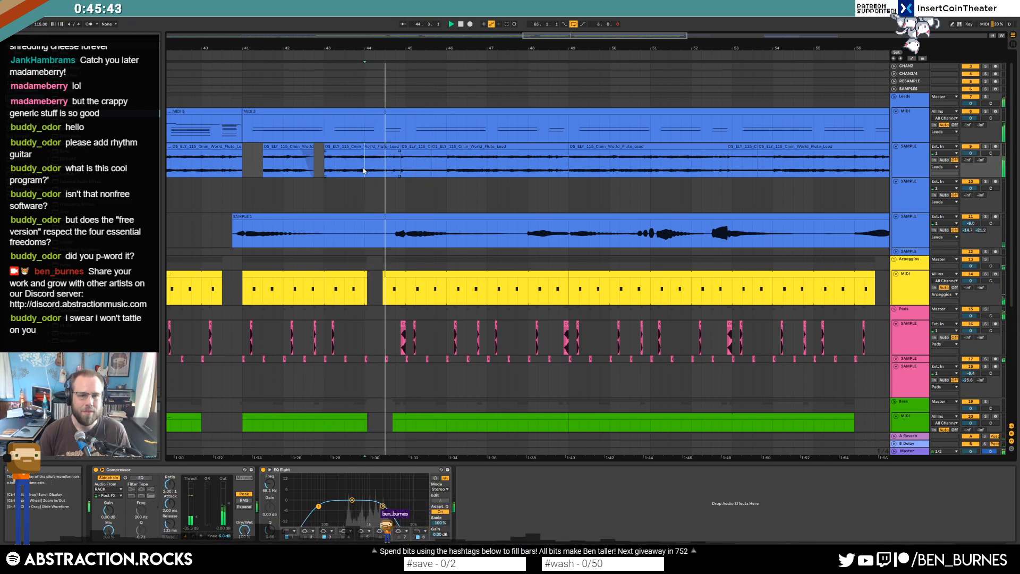
key(space)
drag(435, 148, 397, 152)
click(403, 147)
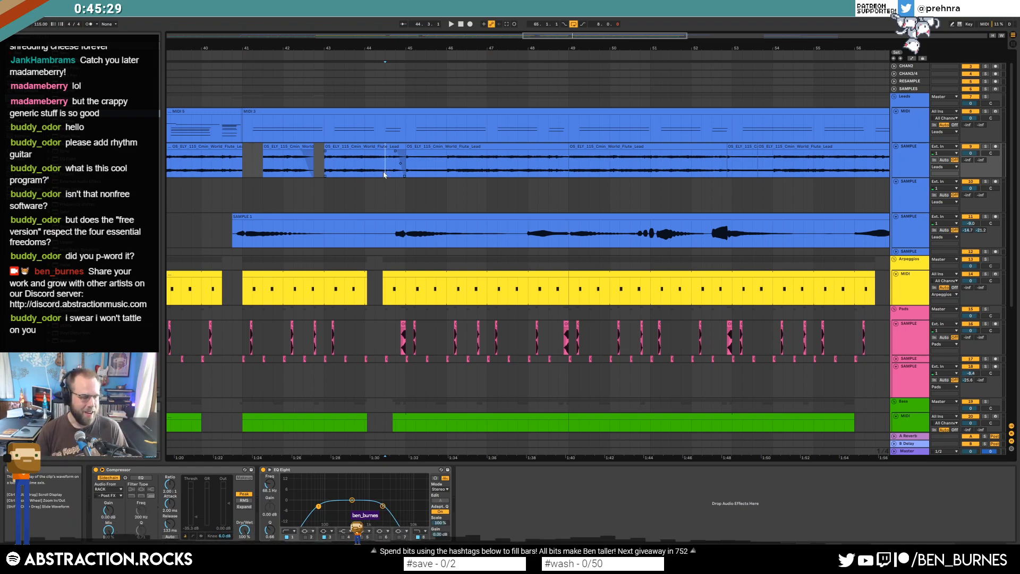
Remove the flute lead from bar 45 to bar 46 during playback.
shift+click(410, 162)
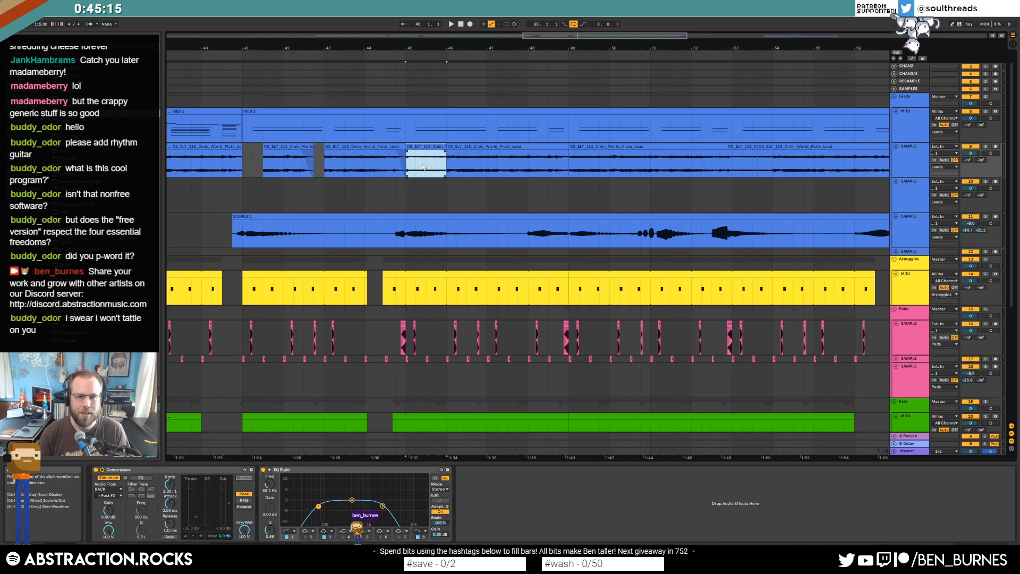
key(space)
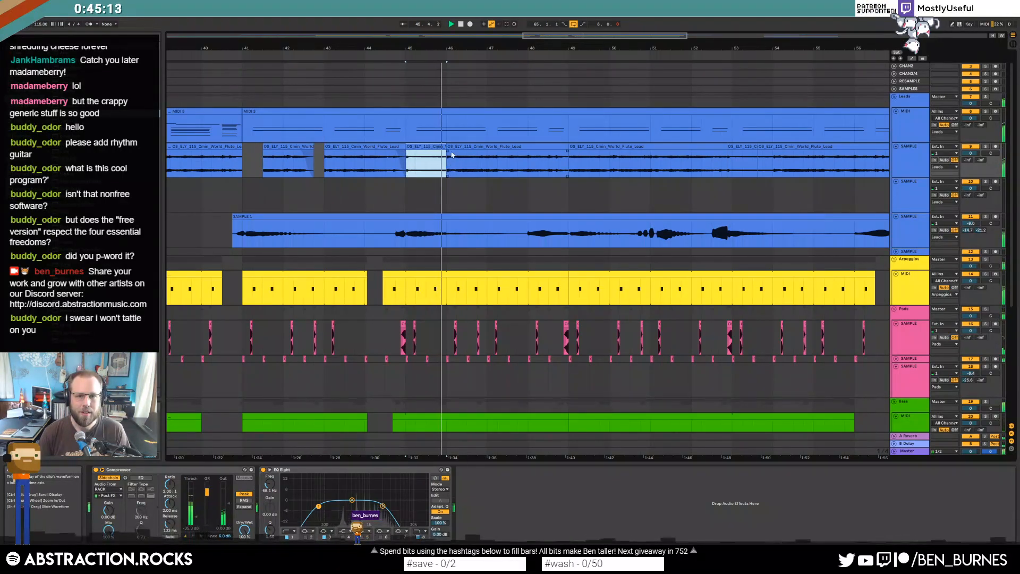
drag(443, 147, 415, 147)
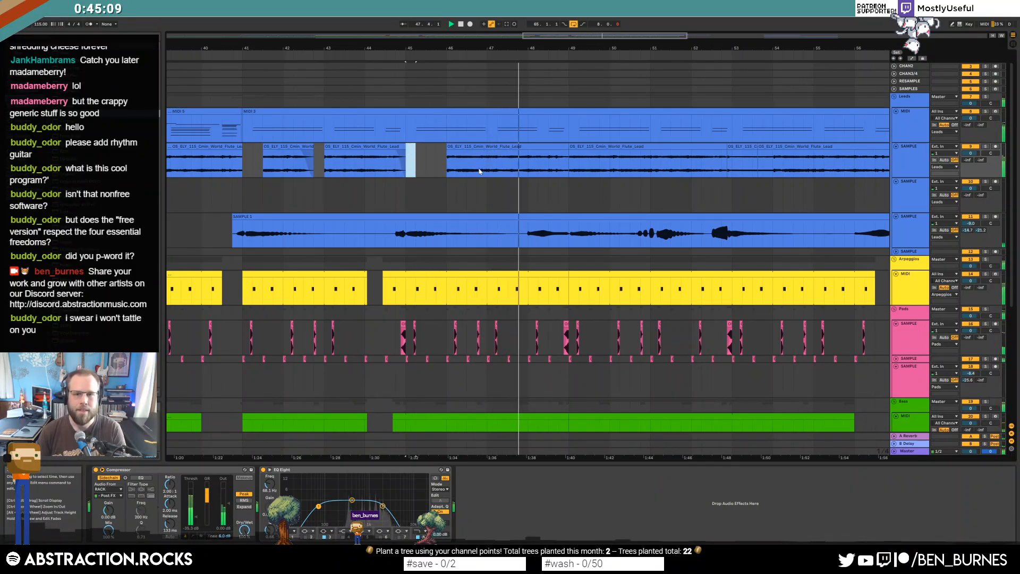
Cut a short gap in the flute lead just after bar 48.3, fade out the clip before it, and audition the passage.
click(550, 168)
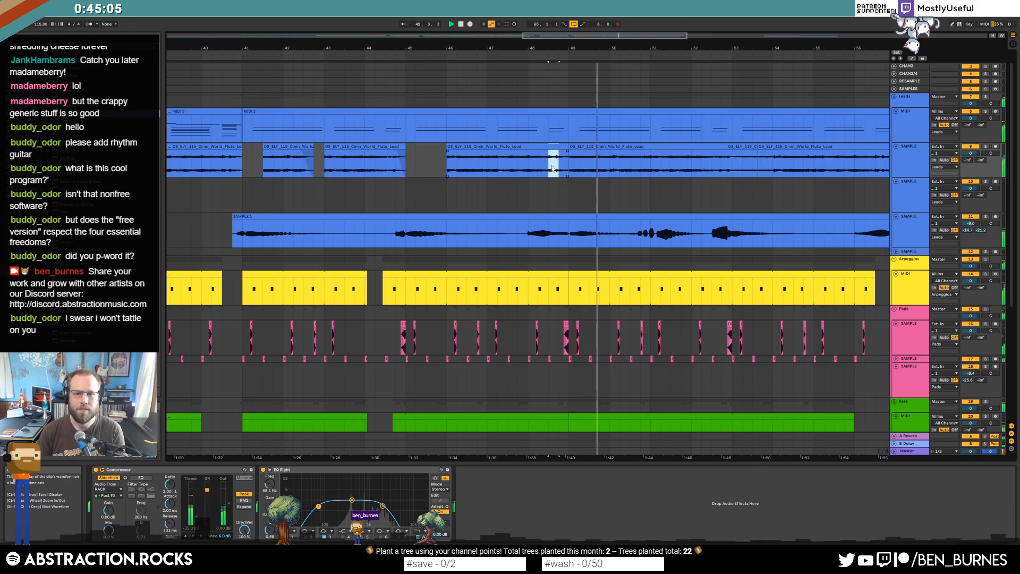
key(space)
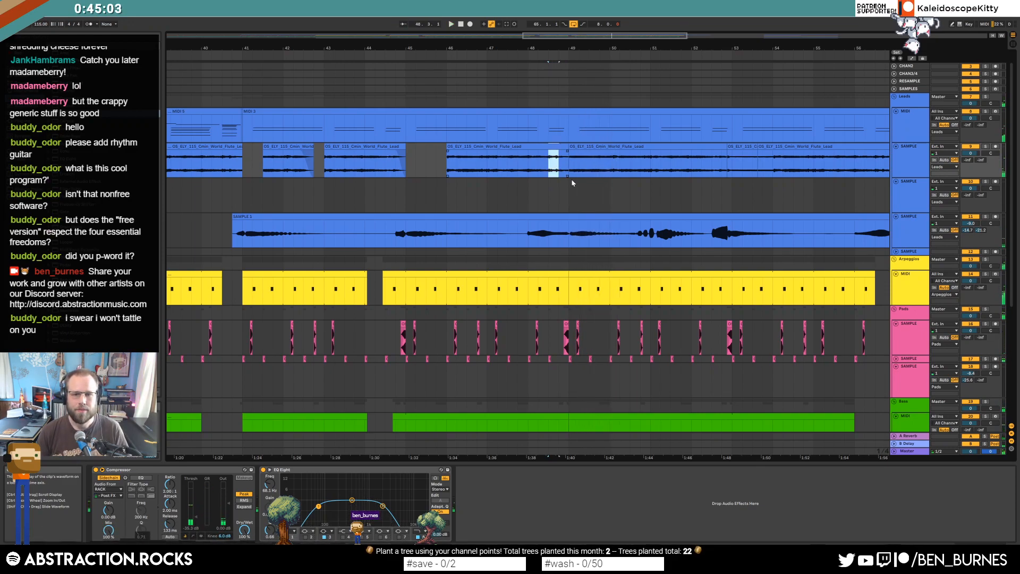
key(End)
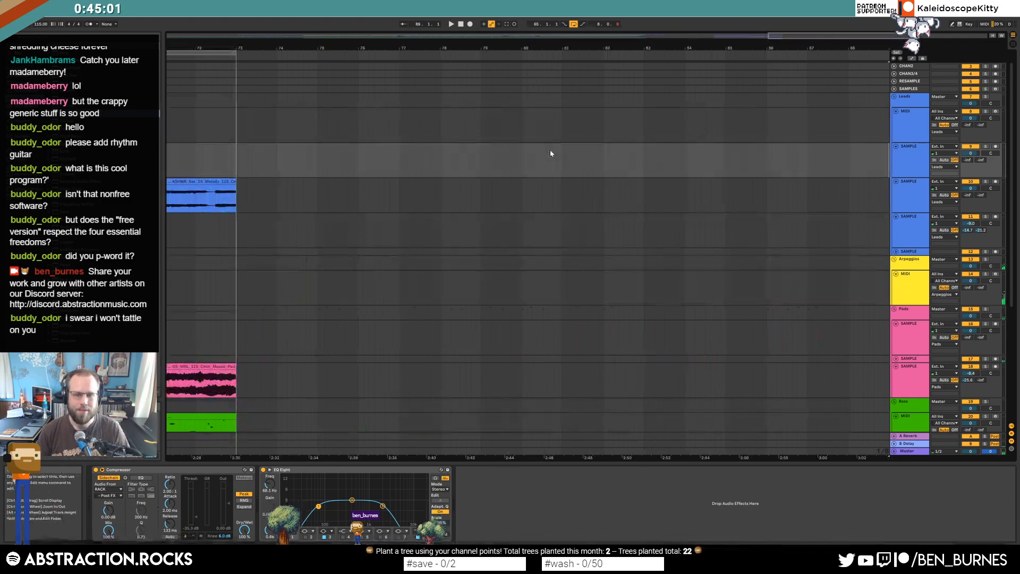
click(619, 36)
drag(620, 36, 550, 86)
drag(484, 163, 461, 154)
key(Delete)
click(425, 161)
key(space)
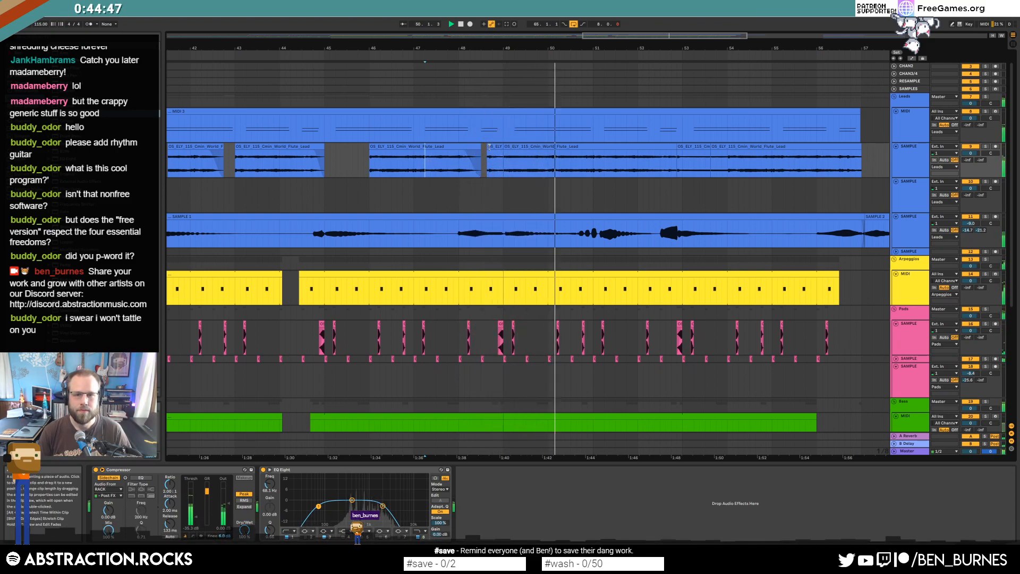
Split the flute lead into shorter clips across bars 54 to 56 and move the last join to bar 56.3.
drag(617, 35, 627, 34)
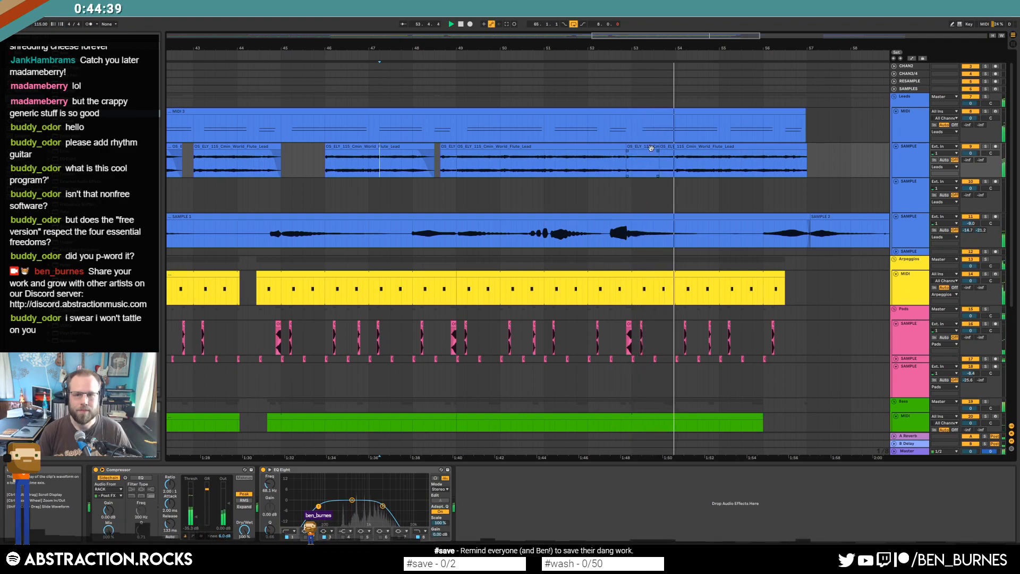
click(677, 164)
drag(679, 164, 775, 172)
key(ctrl+e)
key(ctrl+e)
click(746, 161)
key(ctrl+e)
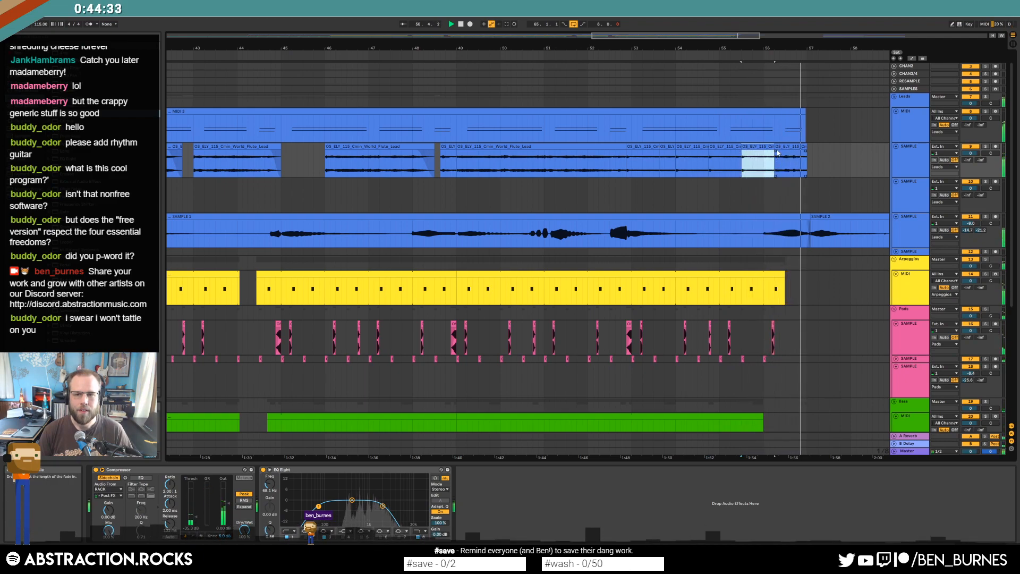
drag(774, 147, 786, 148)
Lower the recorded lead track to -10.0 dB and insert Auto Pan, with an amount of about 37%, between its EQ Eight and Compressor.
mouse_move(684, 36)
mouse_down()
mouse_move(645, 32)
mouse_move(684, 26)
mouse_up()
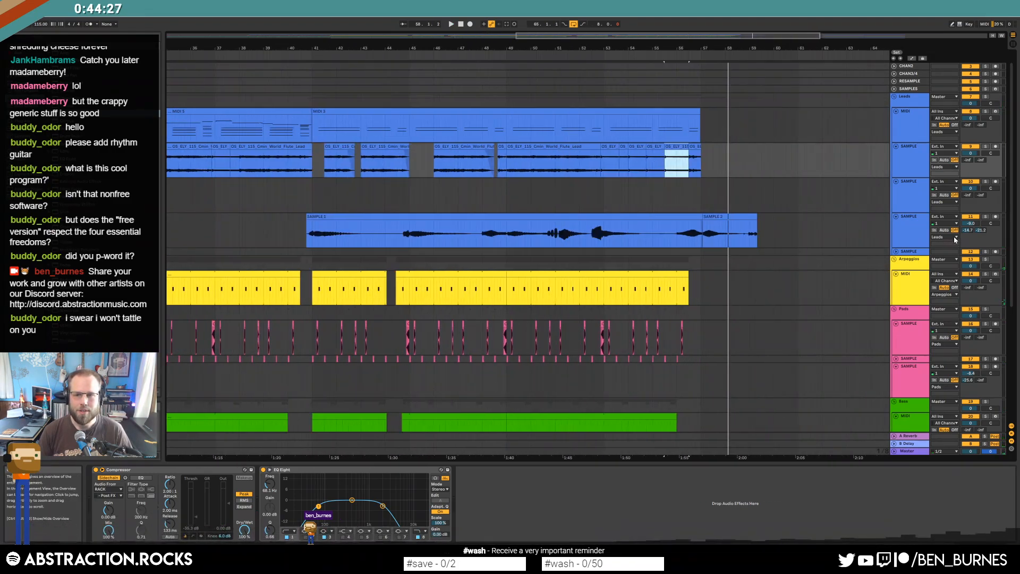
drag(972, 223, 972, 224)
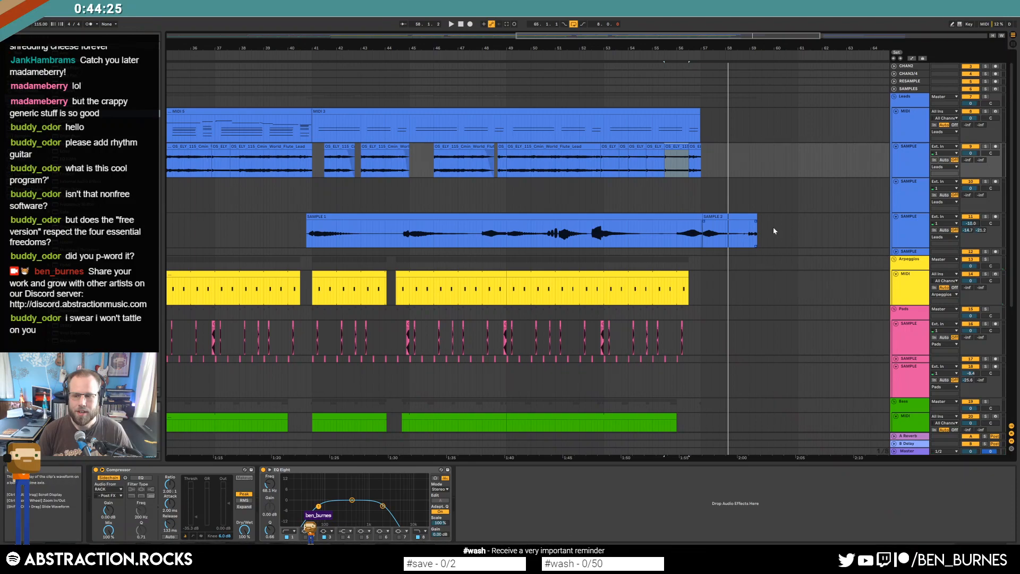
click(904, 237)
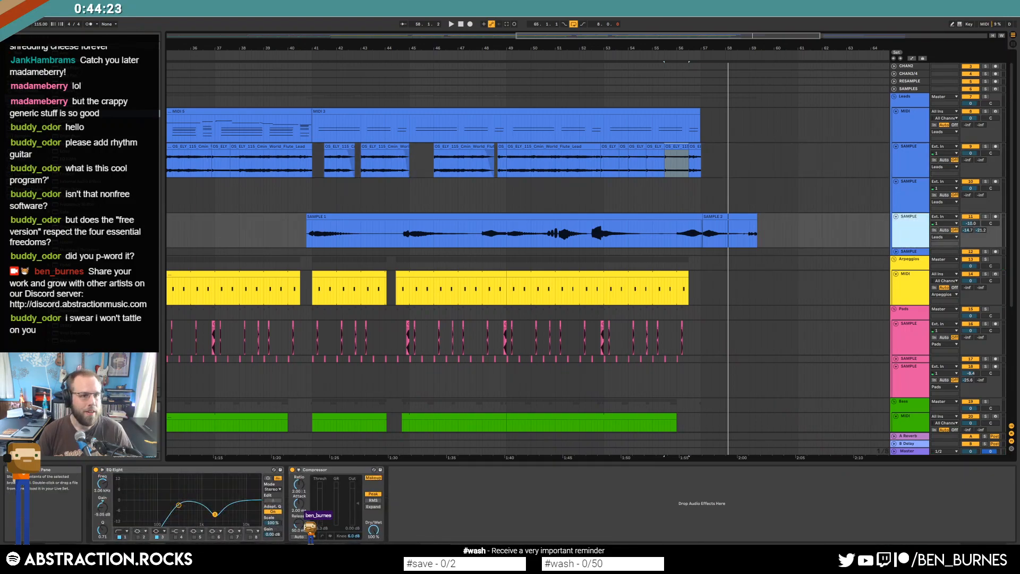
click(106, 75)
mouse_move(106, 75)
mouse_down()
mouse_move(295, 529)
mouse_move(298, 496)
mouse_up()
key(space)
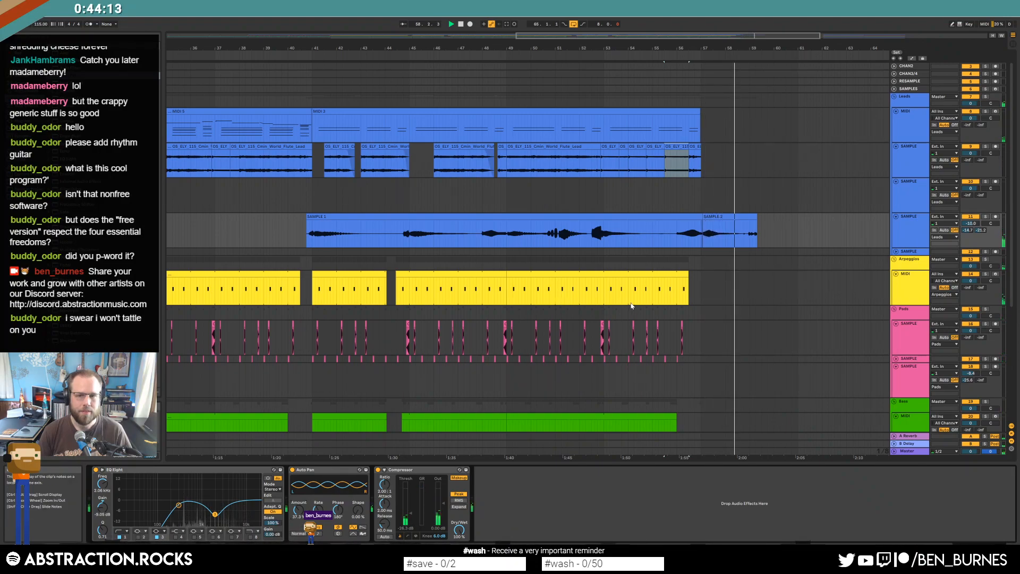
Trim the end of the second recorded lead clip to about bar 58.4 and stop playback.
drag(756, 234, 745, 234)
key(space)
click(715, 287)
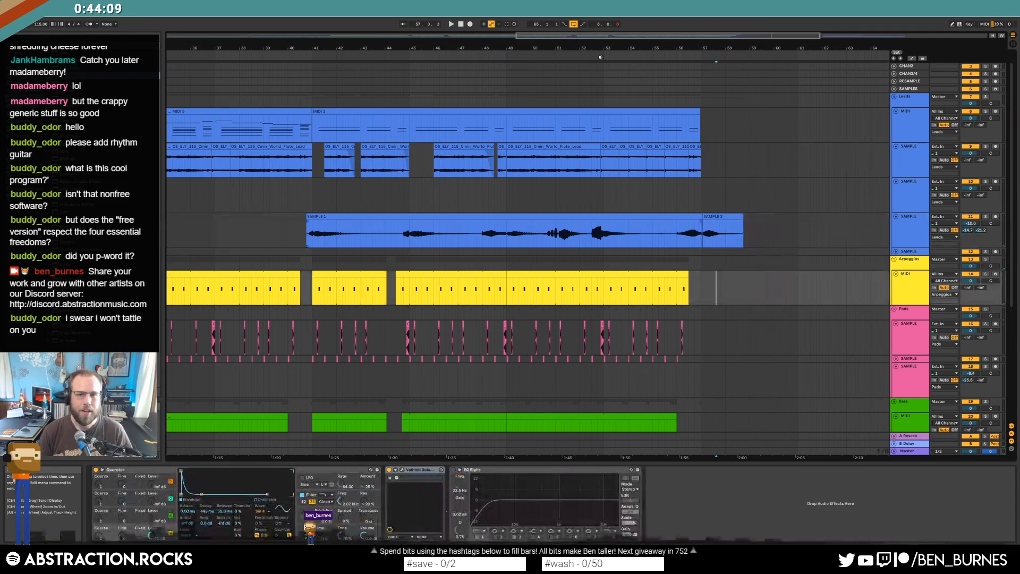
Briefly audition the arrangement from about bar 20 and stop playback.
drag(565, 42, 438, 43)
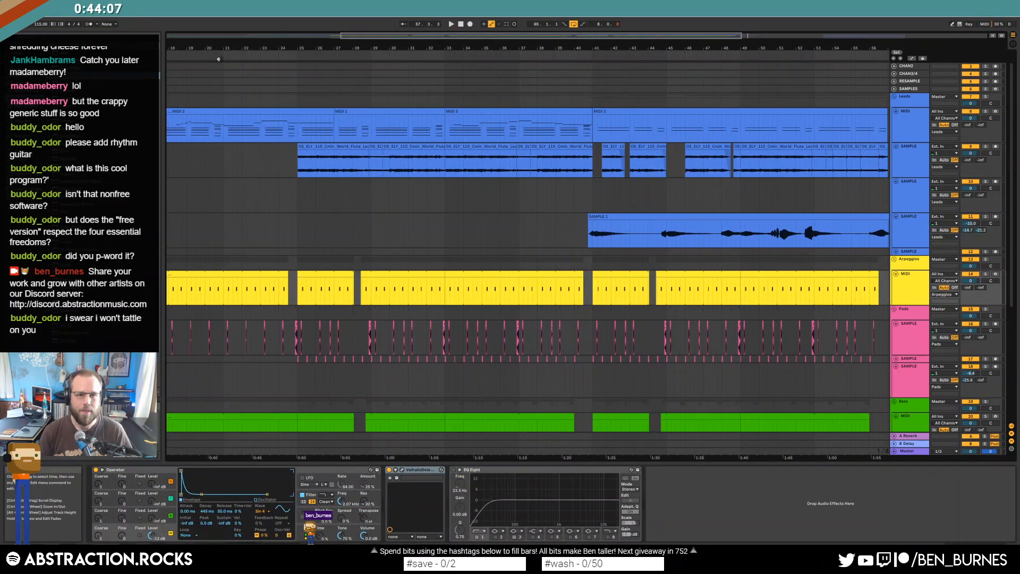
click(201, 57)
key(shift+Tab)
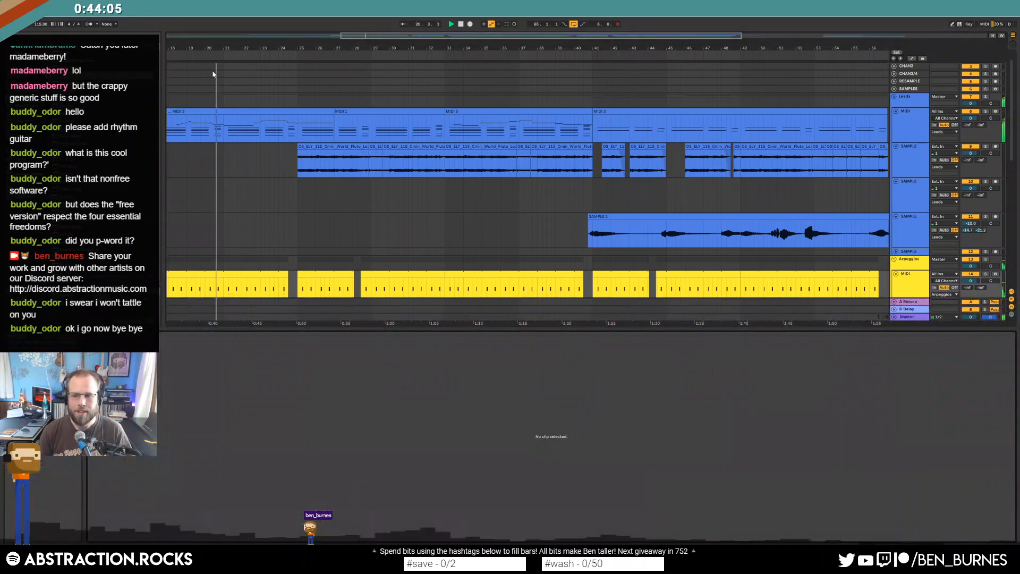
key(shift+Tab)
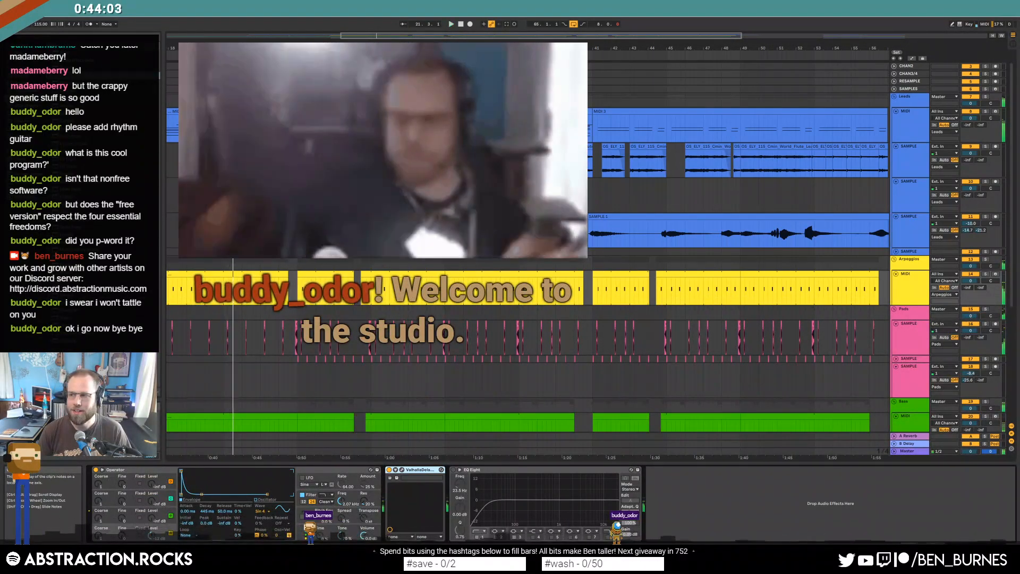
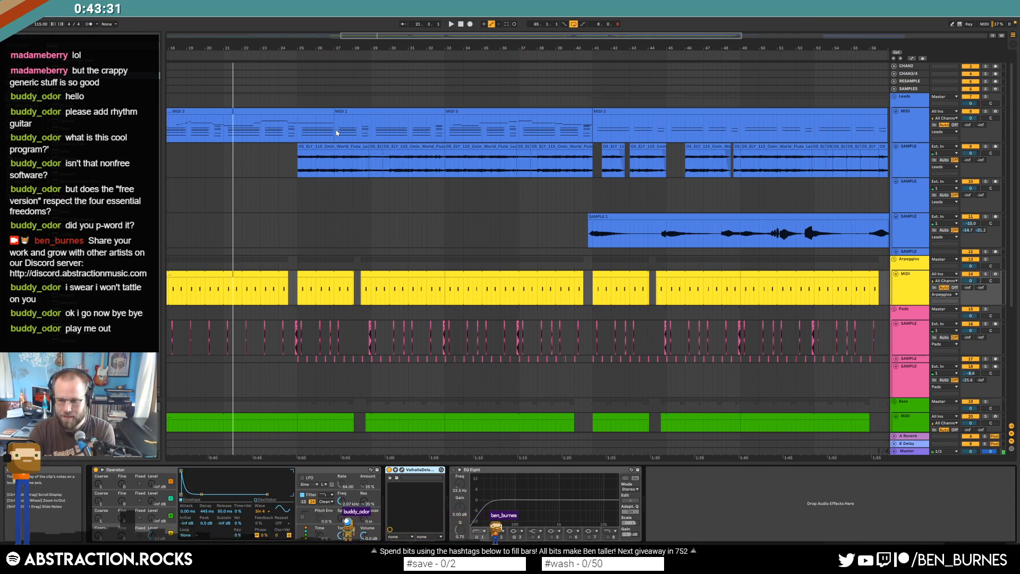
click(461, 24)
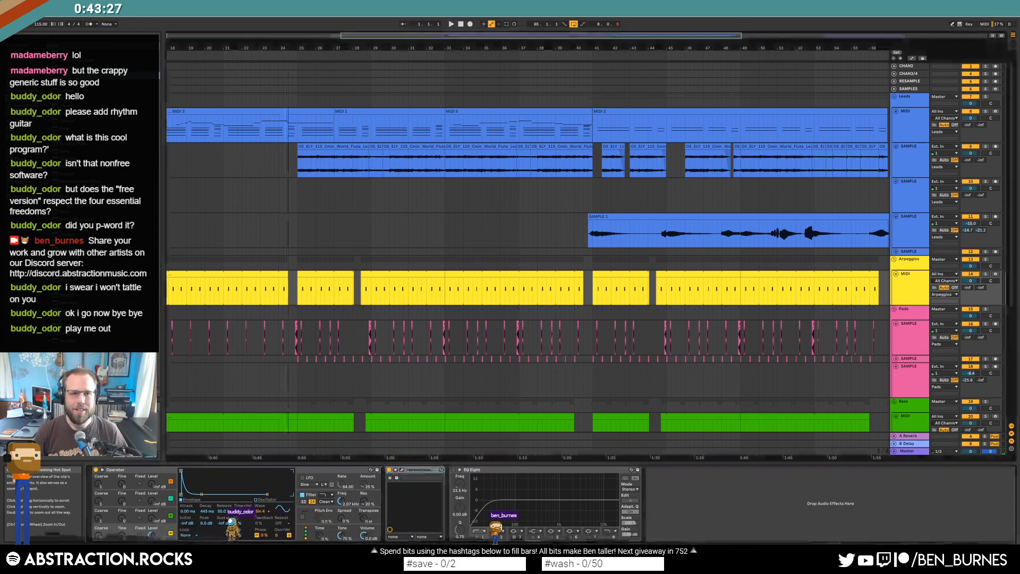
Play the whole arrangement from about bar 8 and review the lead, arpeggio, pad, bass and drum tracks.
double_click(306, 36)
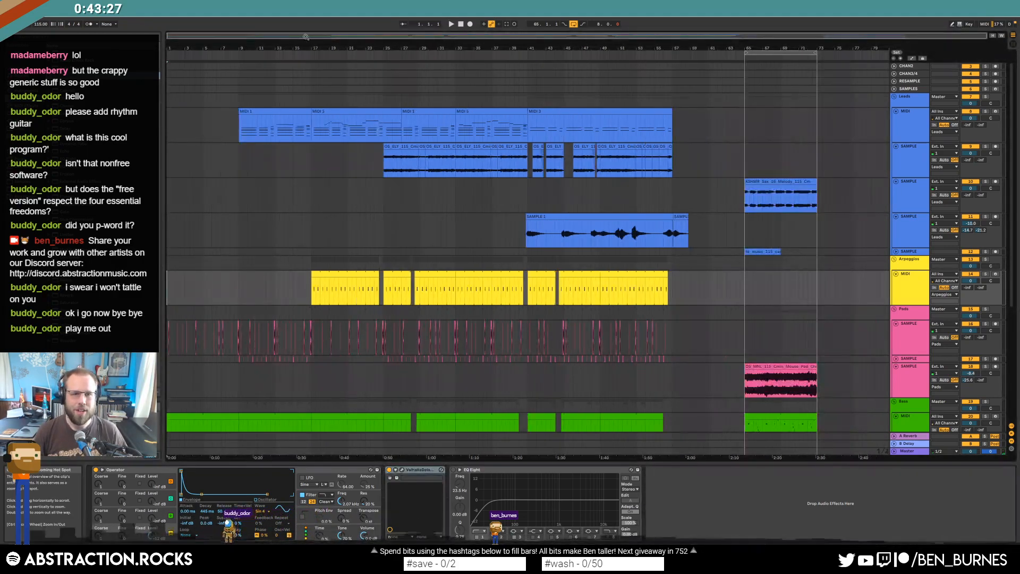
click(234, 57)
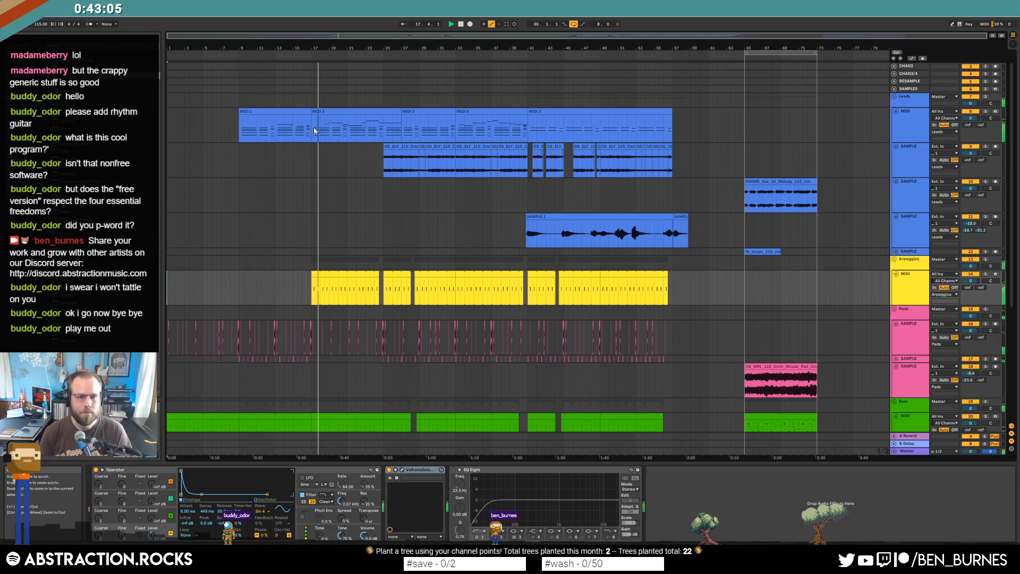
scroll(319, 238, down, 3)
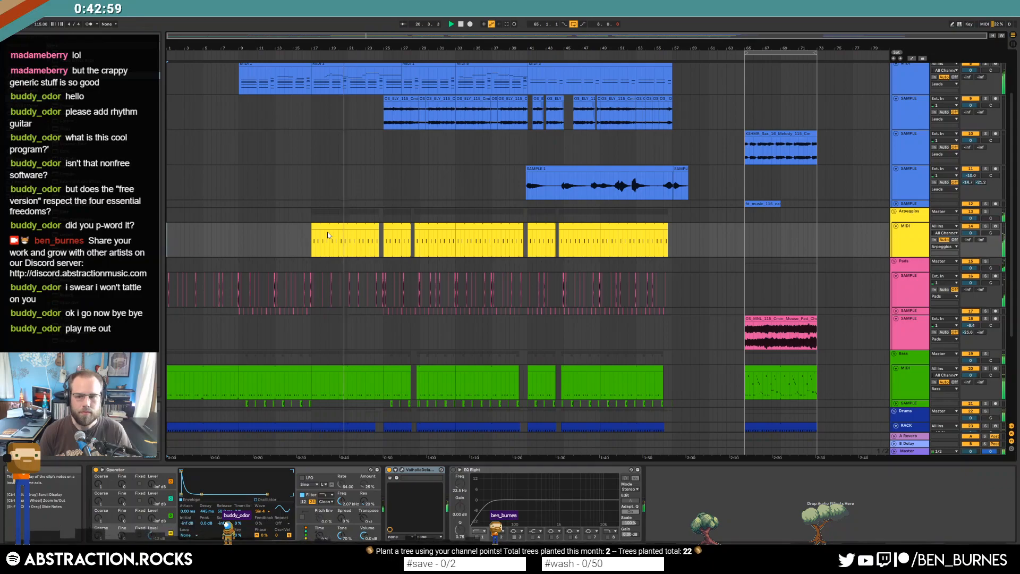
scroll(320, 256, down, 2)
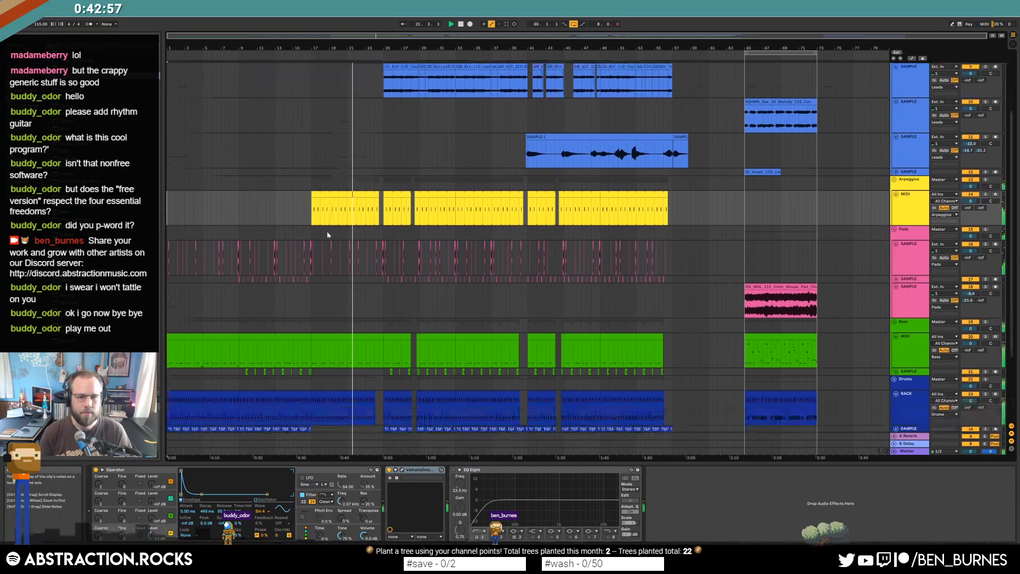
Insert Auto Filter between EQ Eight and Auto Pan on the first pad sample track and lower its cutoff to about 1.60 kHz.
click(314, 252)
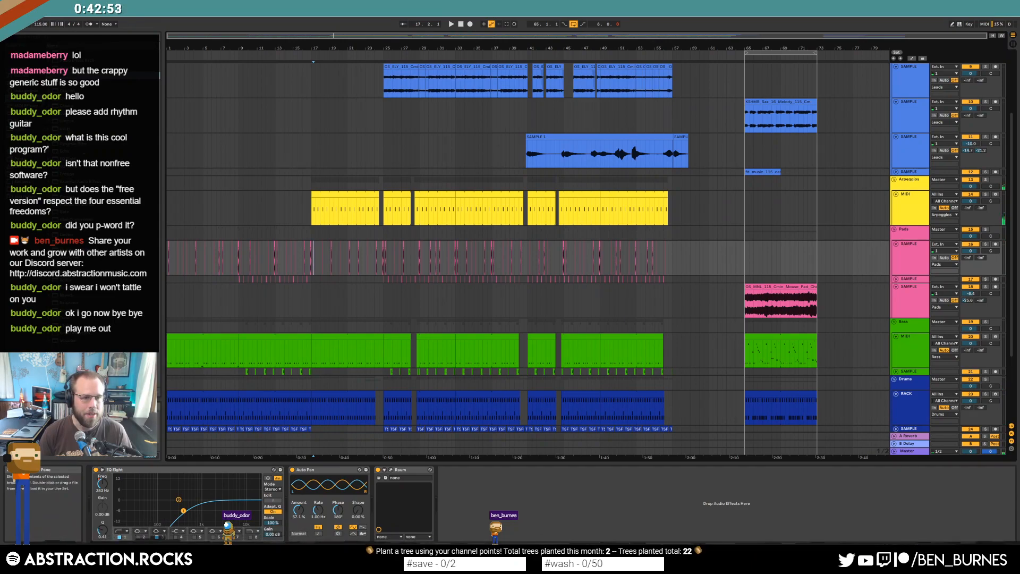
click(284, 483)
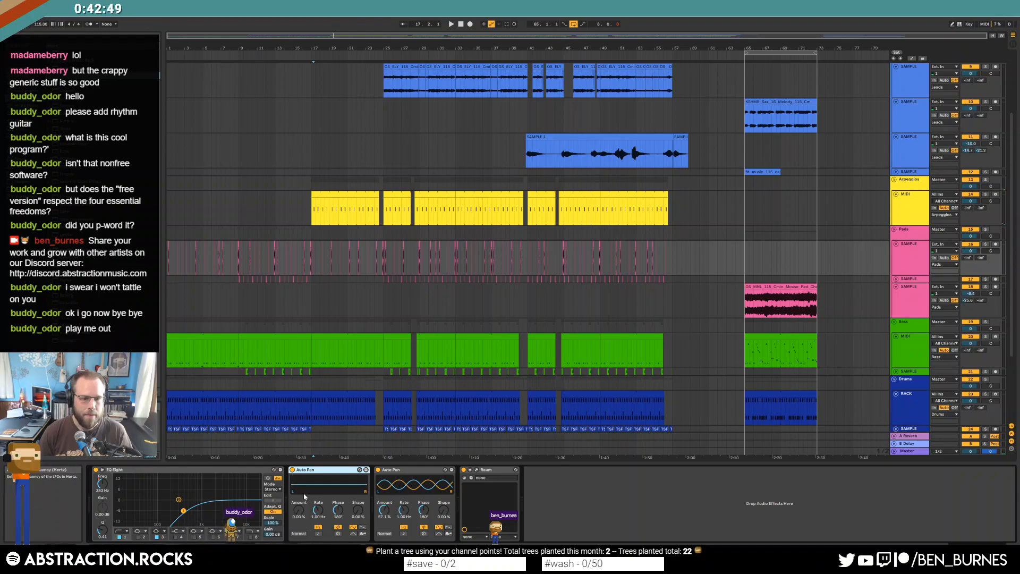
key(ctrl+z)
click(286, 499)
drag(143, 68, 297, 503)
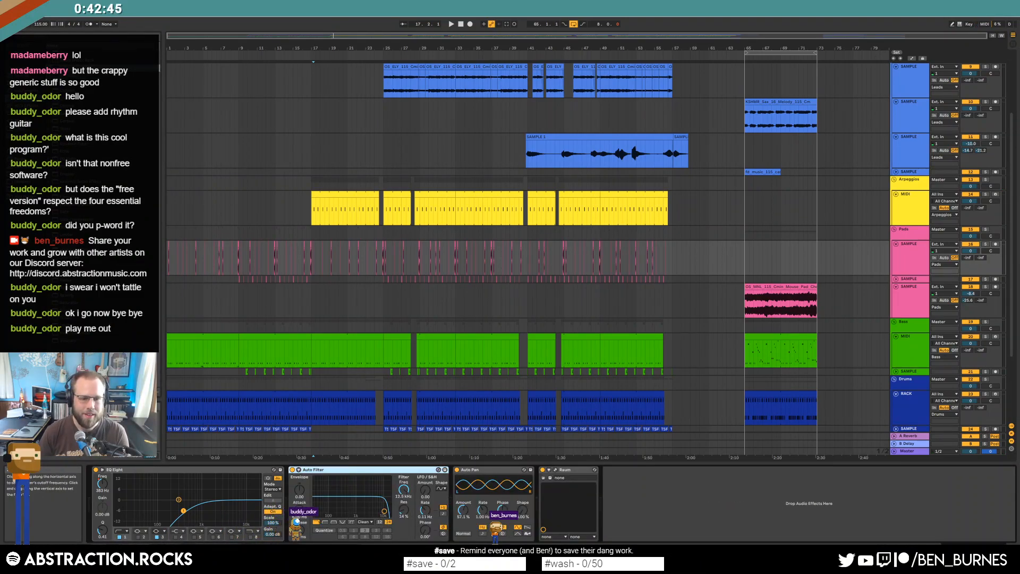
drag(384, 511, 362, 510)
Switch the pad's Auto Filter off, show its Device On automation, and select the range from bar 17 to 24.3.
click(294, 471)
key(a)
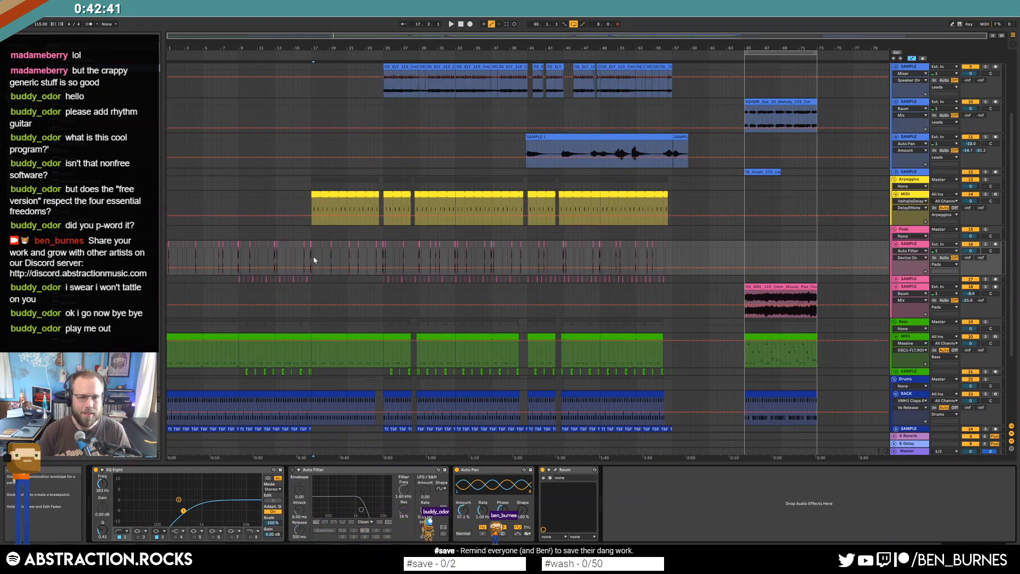
drag(314, 260, 379, 259)
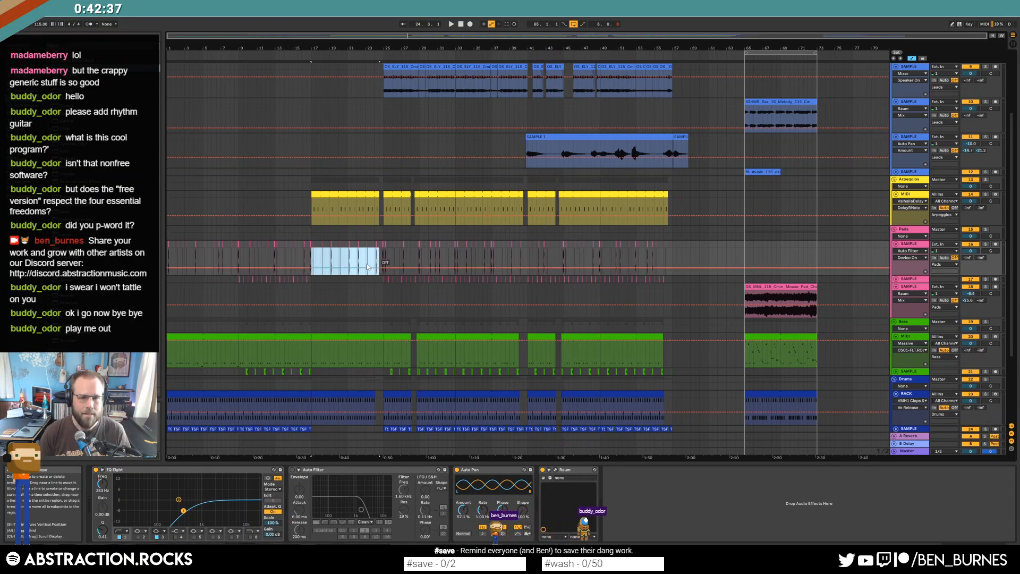
Play the song from about bar 17 and lower the pad sample's Auto Filter frequency to about 790 Hz.
click(307, 263)
key(space)
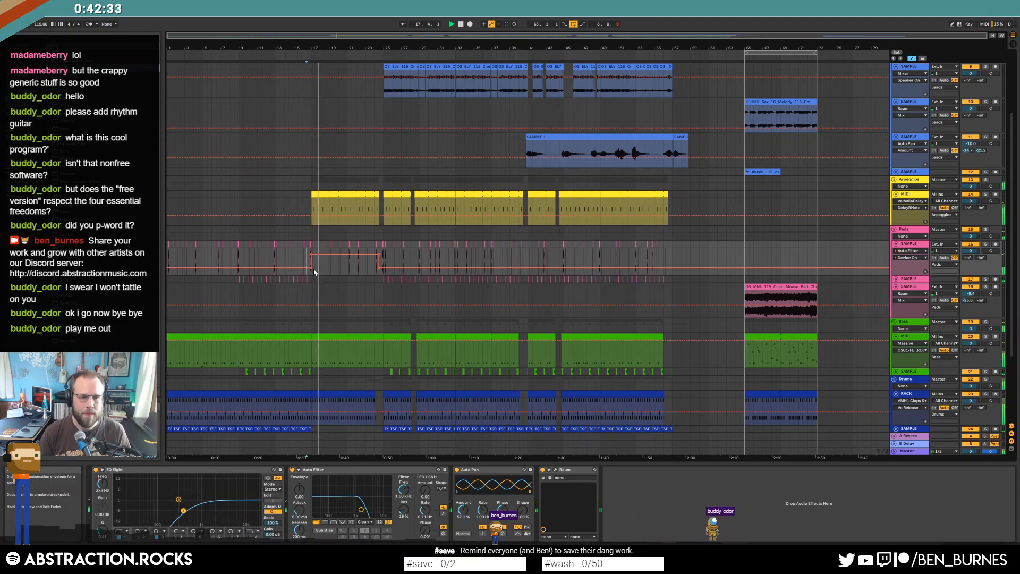
scroll(318, 271, up, 3)
drag(362, 509, 359, 510)
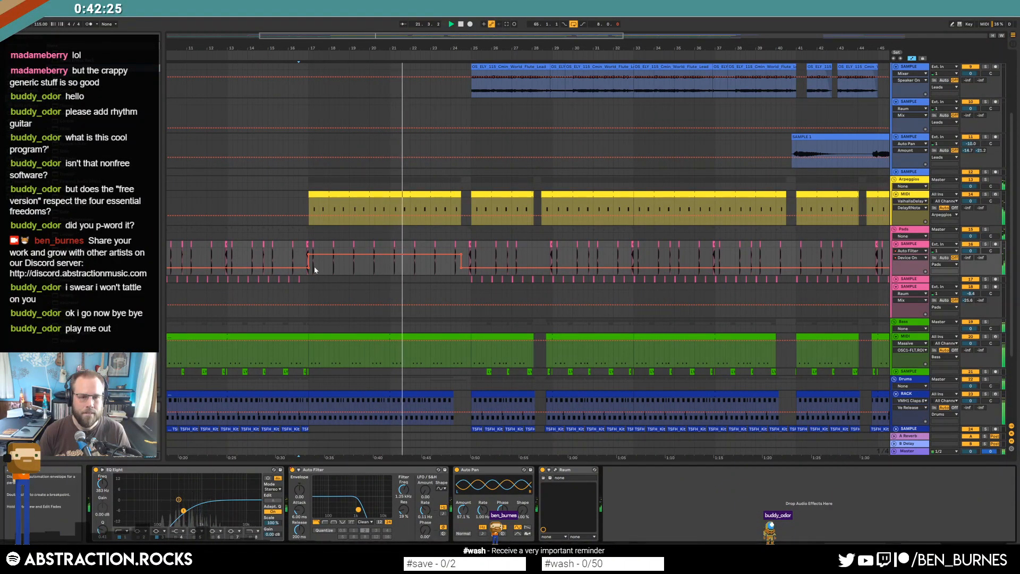
key(minus)
drag(359, 509, 353, 509)
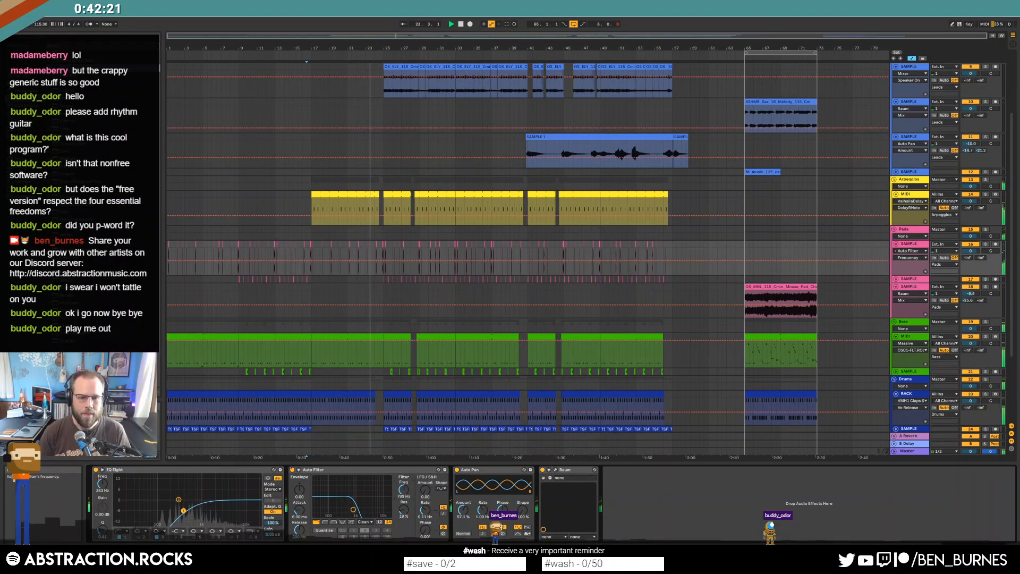
Automate the pad's Auto Filter frequency to ramp up to about 1.77 kHz between bar 17 and about bar 24.
click(312, 261)
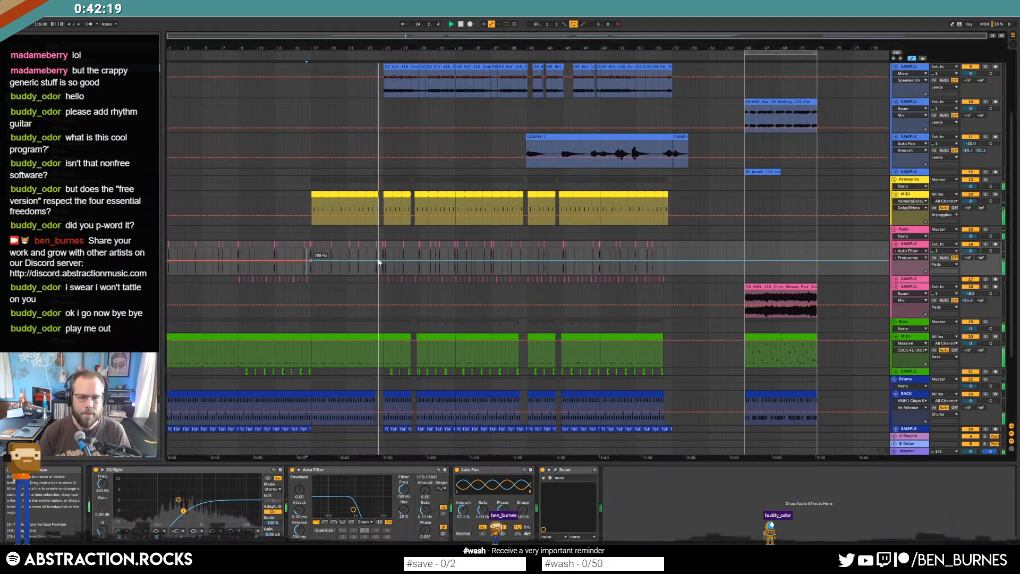
drag(379, 260, 380, 259)
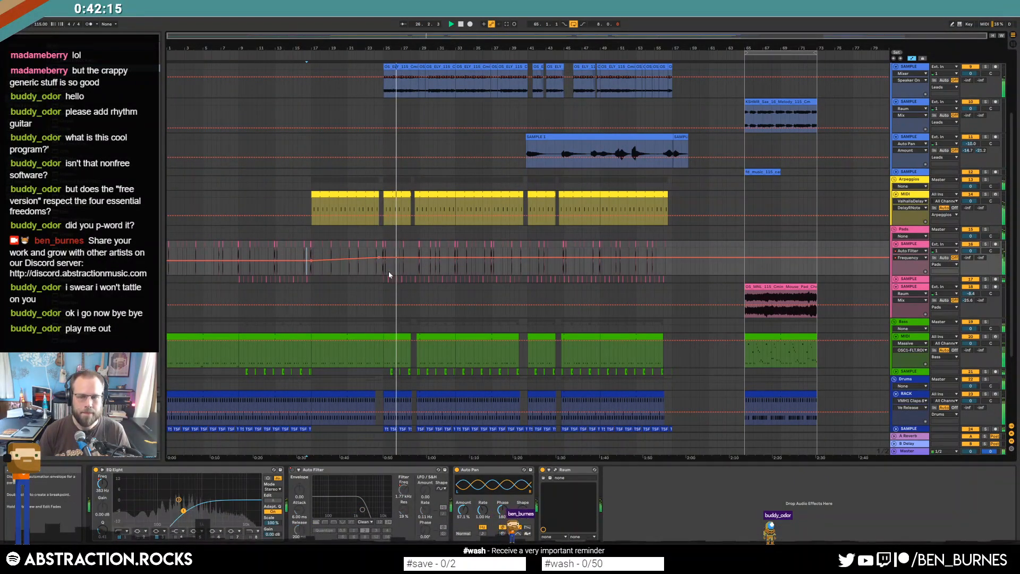
key(a)
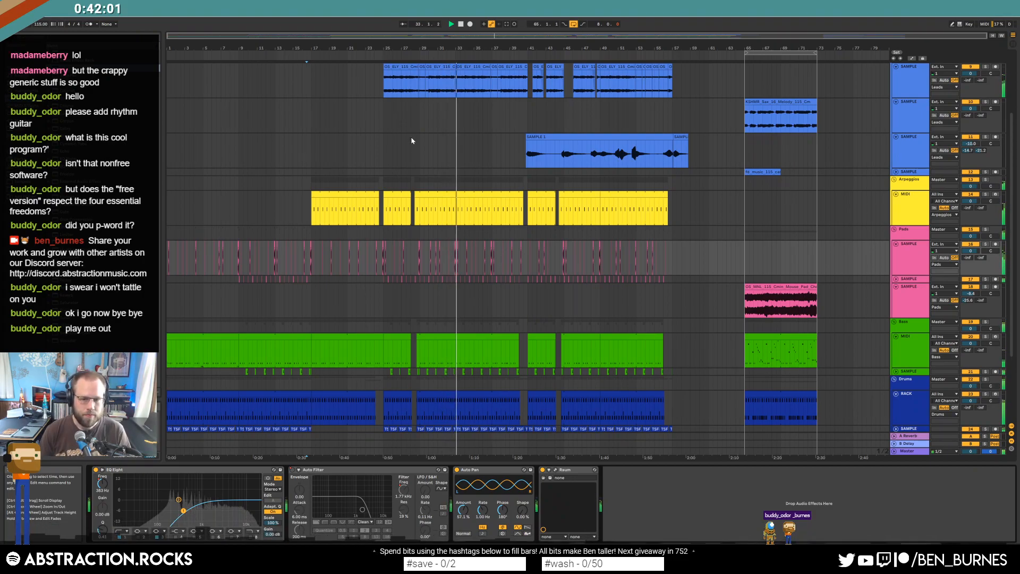
Open the Leads MIDI clip starting at bar 33 and check the pitches and velocities of its melody notes.
scroll(493, 148, up, 5)
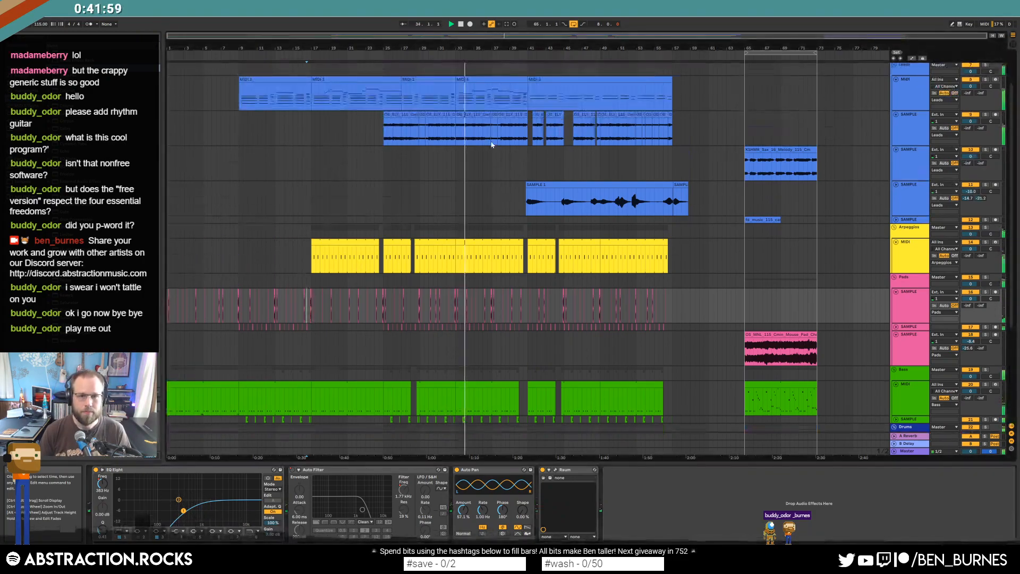
click(470, 126)
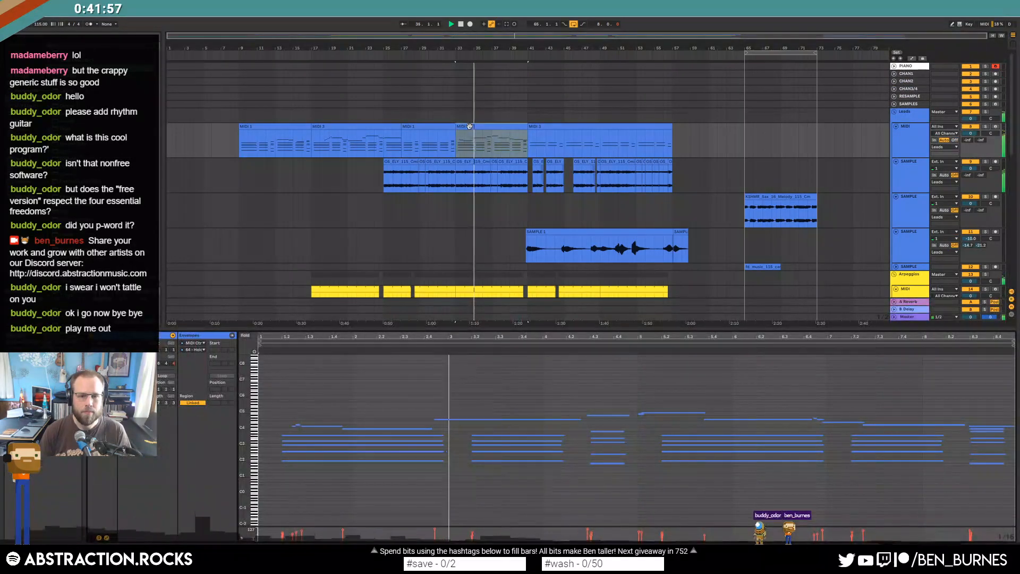
click(296, 427)
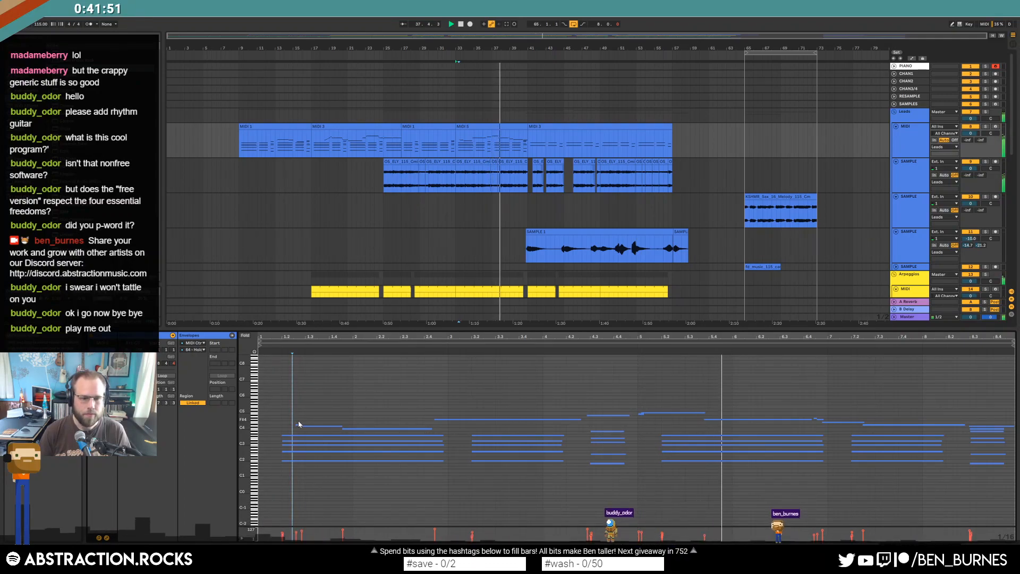
click(443, 419)
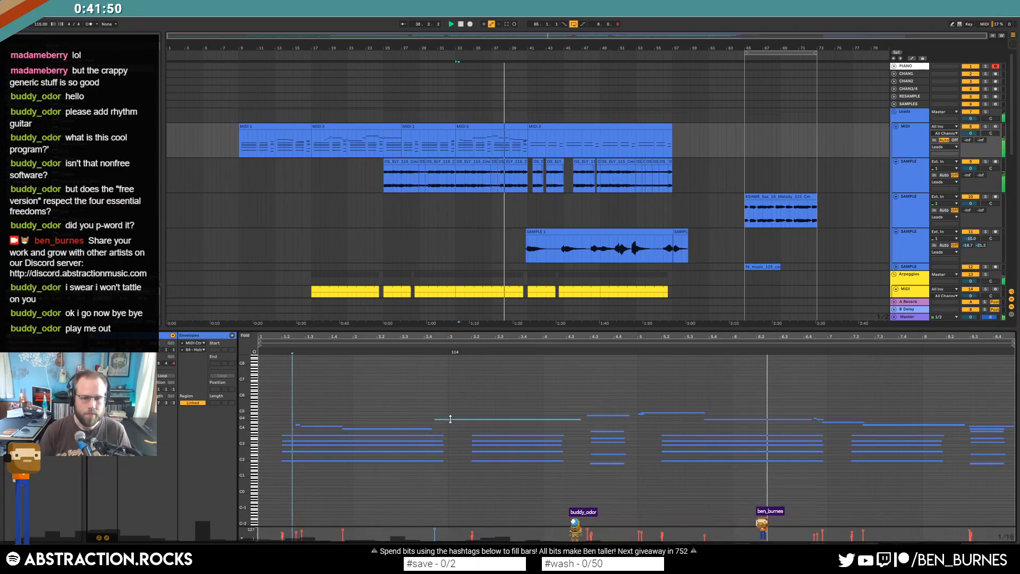
click(401, 428)
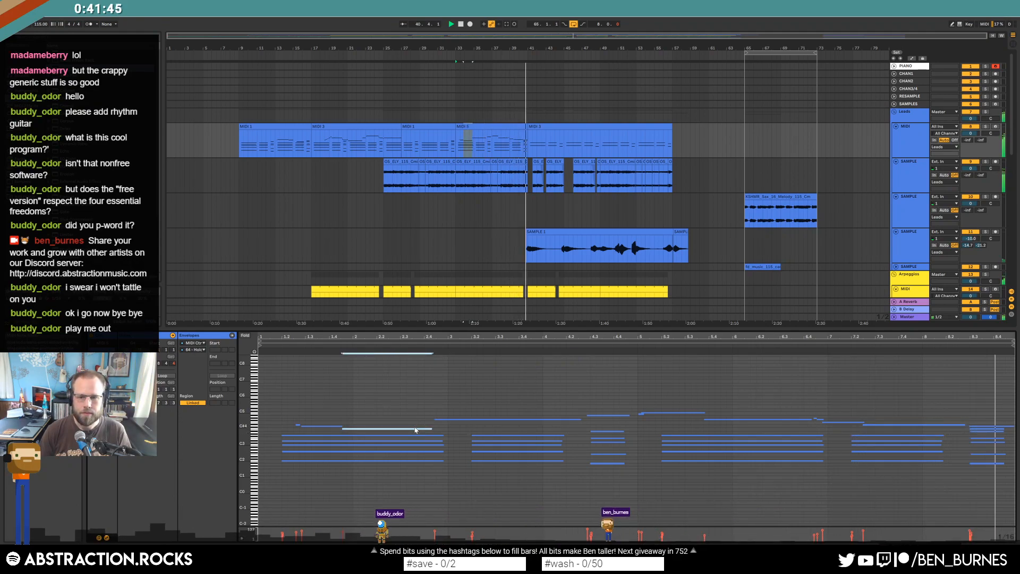
key(shift+Tab)
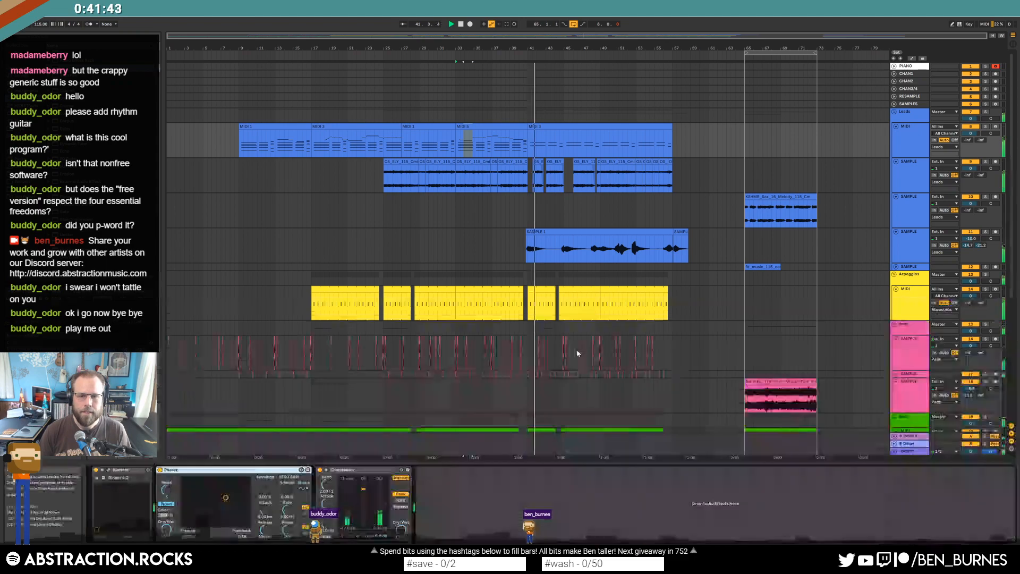
Stop playback at bar 41 and add the ride2_OH_PP_2 sample to the Drums rack.
scroll(576, 346, down, 3)
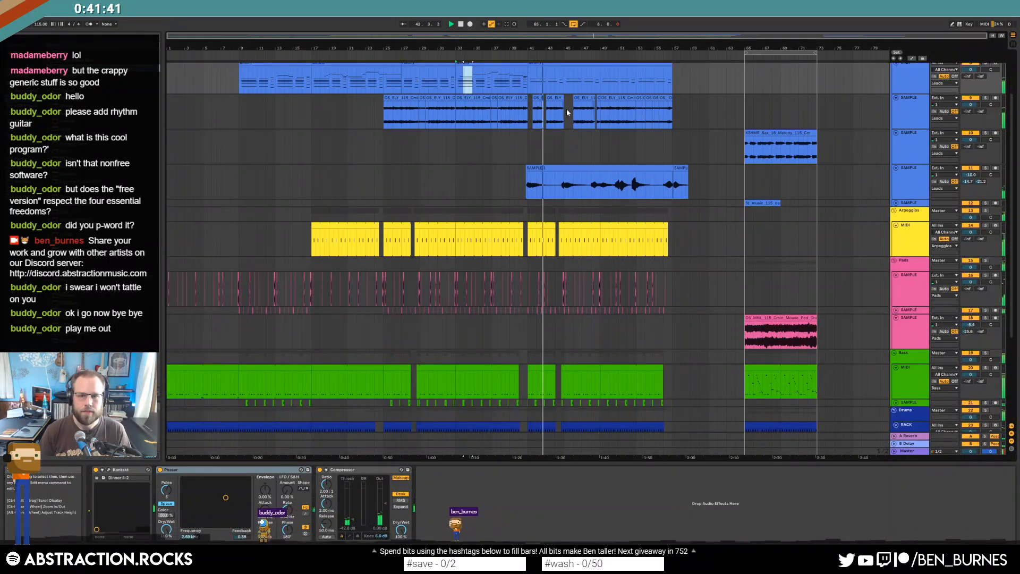
click(537, 98)
key(space)
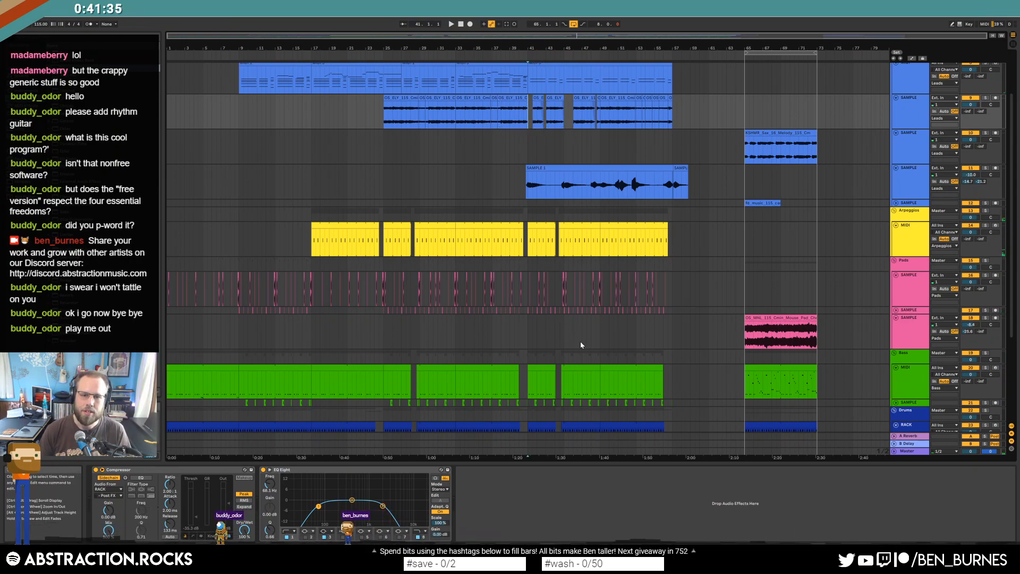
scroll(597, 346, down, 3)
scroll(610, 360, up, 4)
click(902, 333)
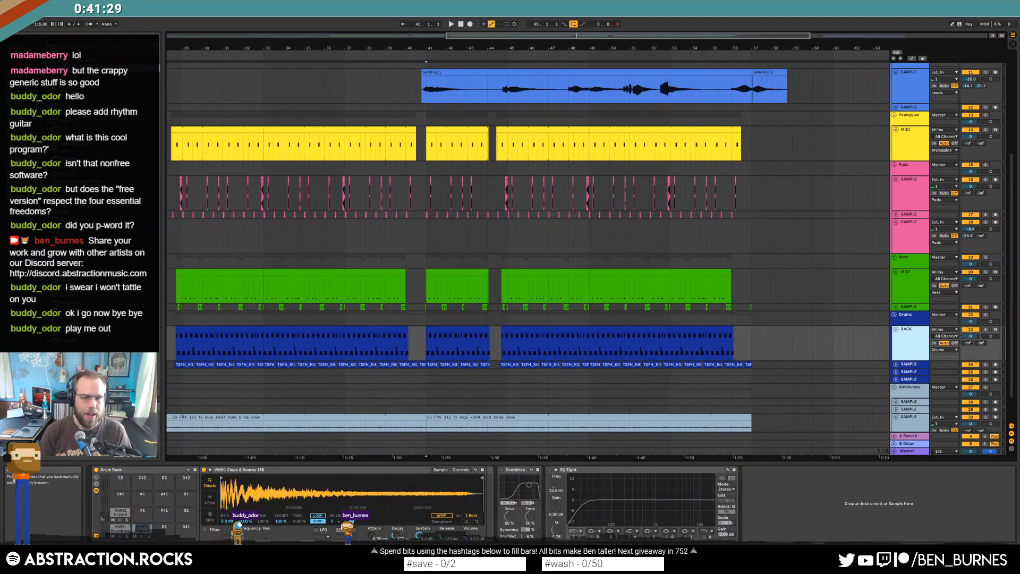
click(25, 182)
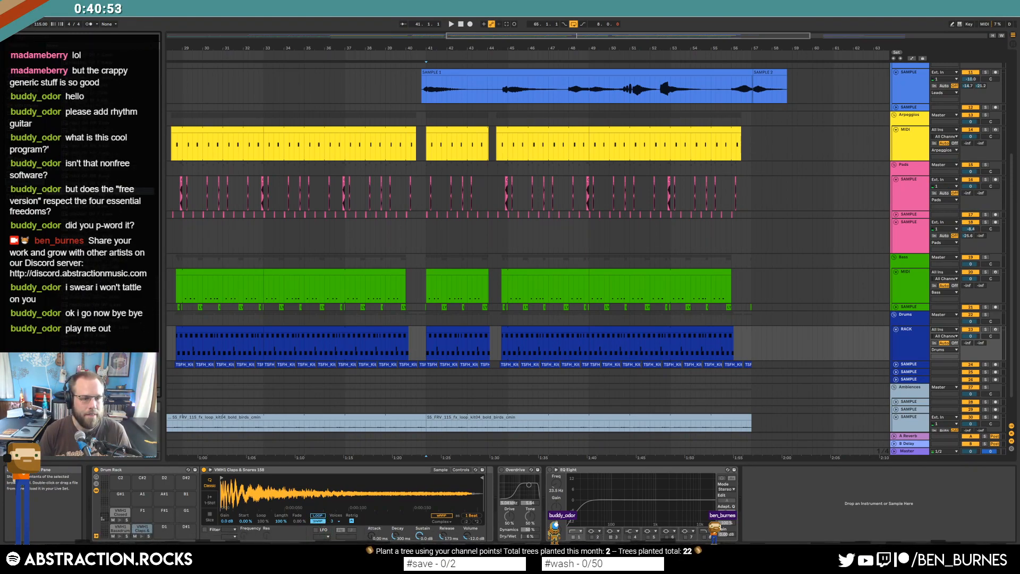
Add a ride hit at the start of the drum clip at bar 41 and duplicate it on successive beats through the clip.
double_click(458, 346)
click(301, 360)
drag(302, 360, 353, 396)
key(ctrl+d)
key(ctrl+d)
key(ctrl+d)
key(ctrl+d)
key(ctrl+d)
key(ctrl+d)
key(ctrl+d)
key(ctrl+d)
key(ctrl+d)
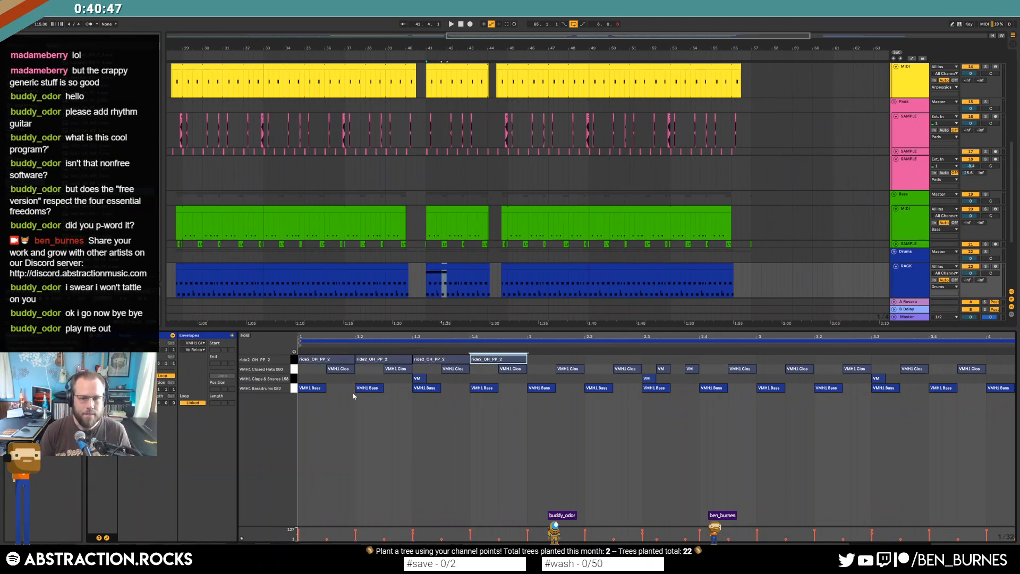
key(ctrl+d)
key(ctrl+d)
Audition the ride pattern and trim the silence before the hit from the start of the ride sample.
key(space)
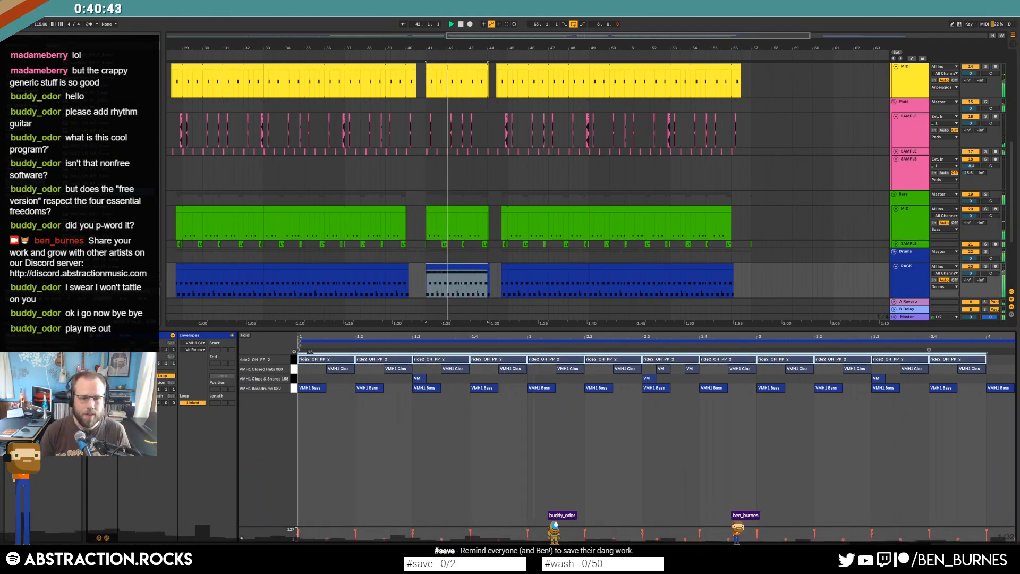
key(shift+Tab)
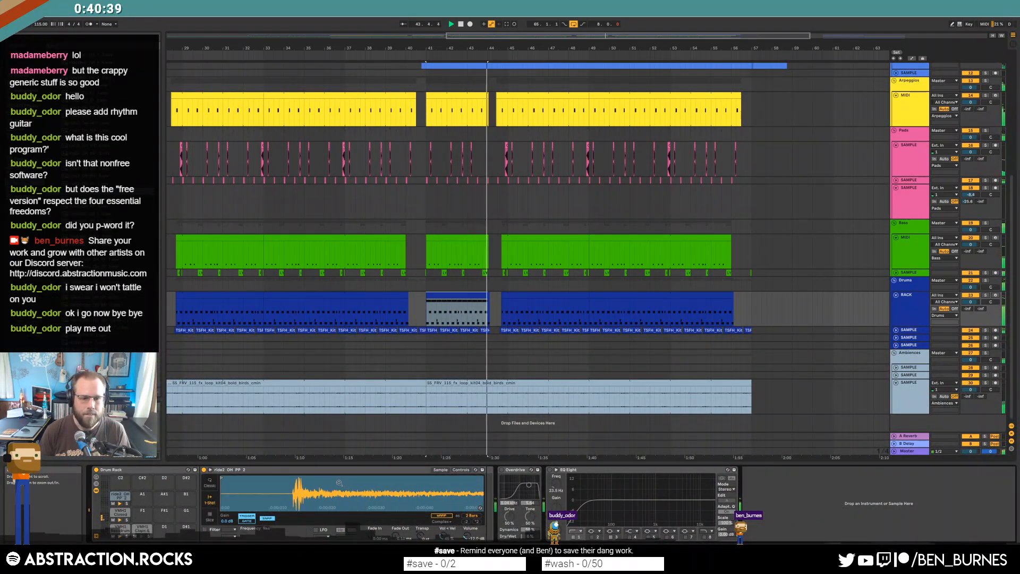
drag(222, 479, 283, 480)
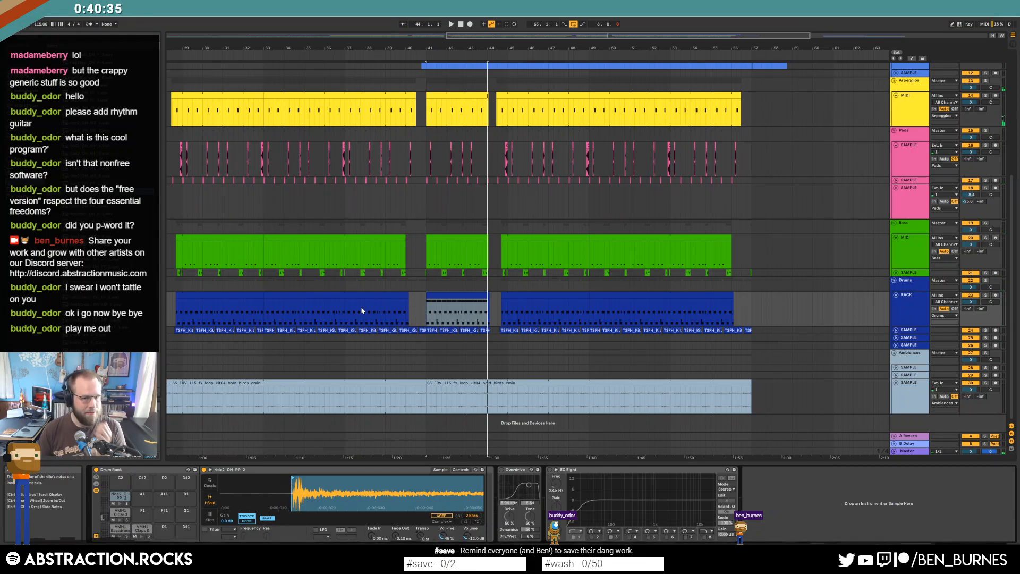
Duplicate the last ride hit to fill the remaining beat of the drum clip at bar 41.
double_click(460, 296)
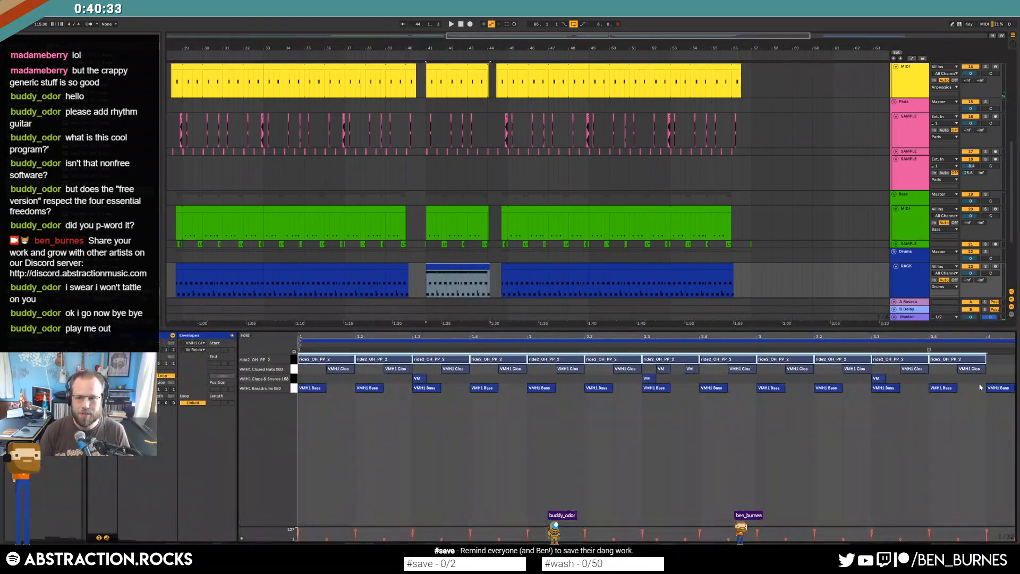
click(960, 361)
key(ctrl+d)
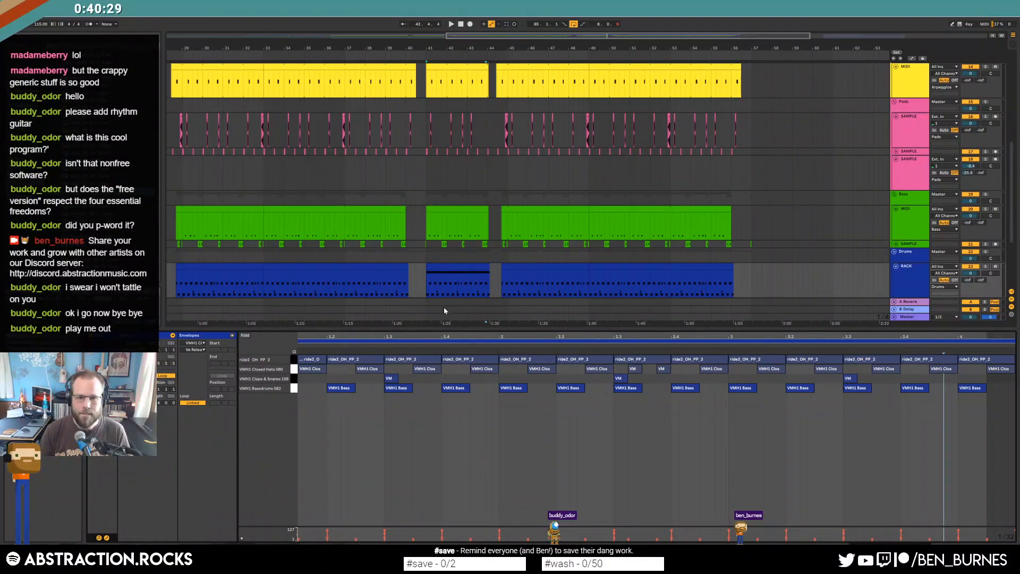
Copy the full ride pattern to the start of each of the two following drum clips.
click(295, 360)
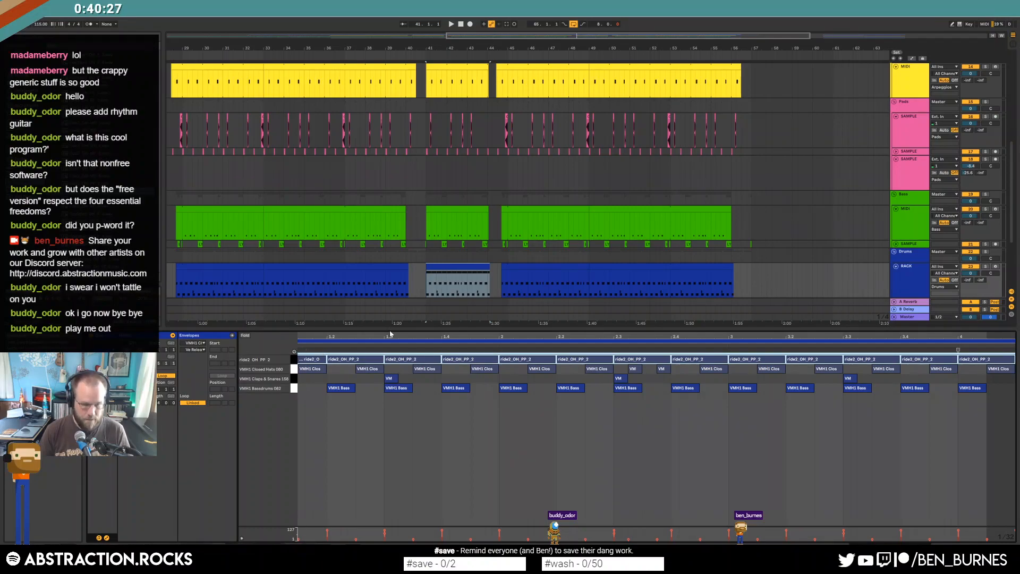
click(553, 264)
click(300, 360)
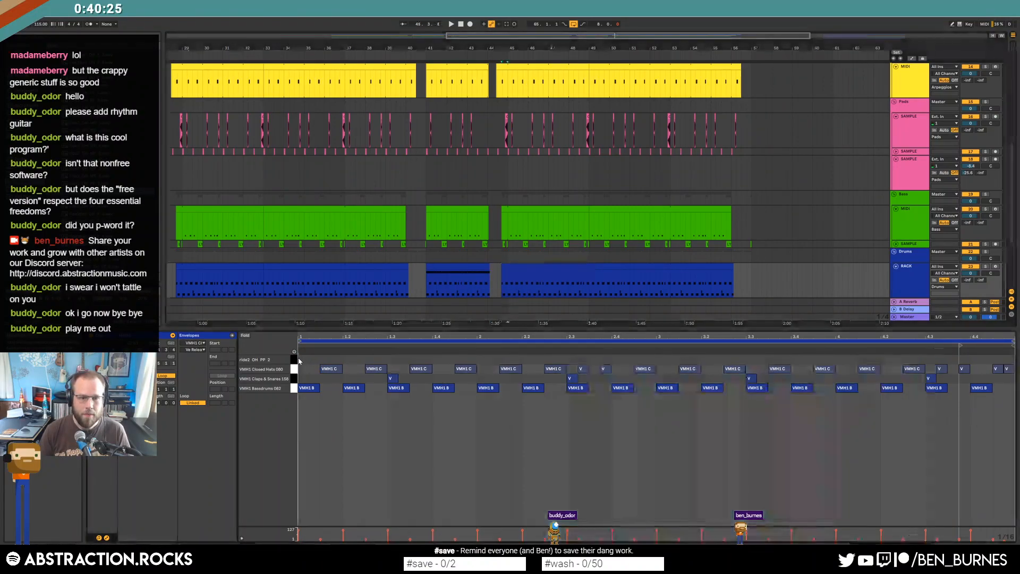
key(ctrl+v)
click(600, 265)
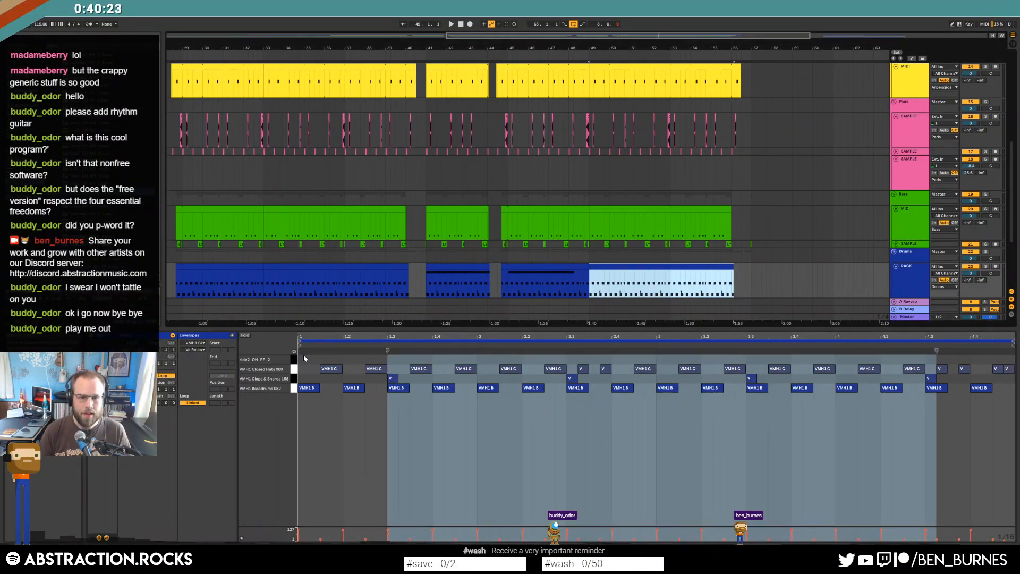
click(299, 361)
key(ctrl+v)
Extend the ride pattern to the end of the drum clip starting at bar 49 and delete the excess hits.
drag(885, 360, 698, 360)
key(ctrl+d)
click(895, 446)
drag(973, 366, 949, 359)
key(Delete)
Duplicate the final ride hits to fill the rest of the drum clip that ends at bar 49.
click(569, 285)
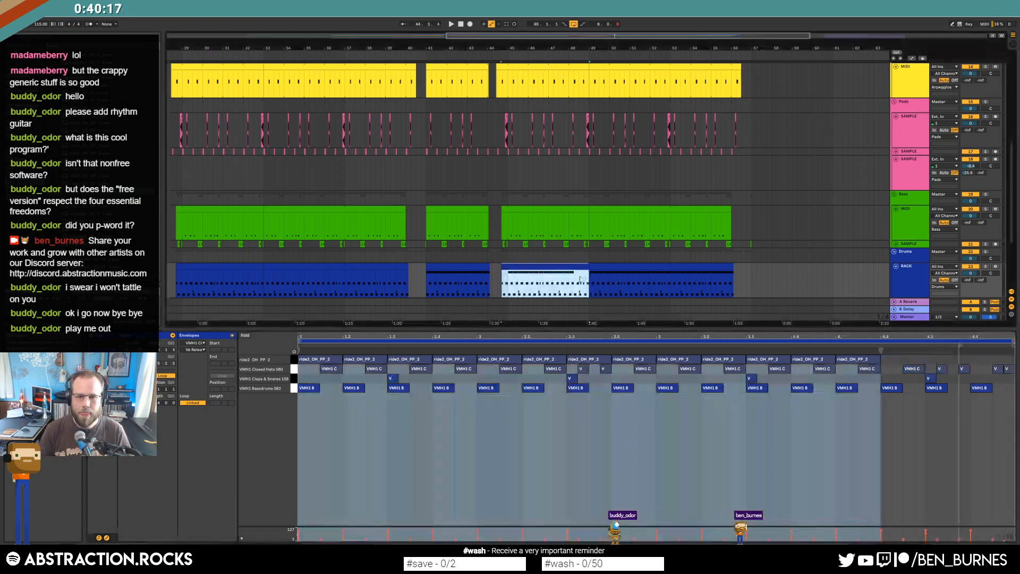
click(880, 359)
drag(883, 363, 765, 361)
key(ctrl+d)
click(769, 457)
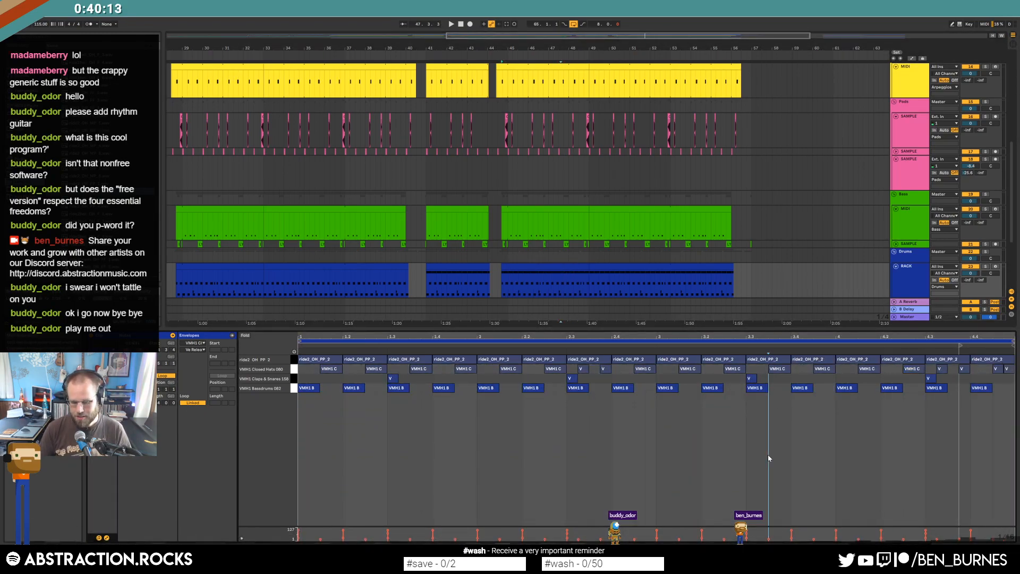
Play the transition from about bar 39 and select the low-cut band's frequency in the flute lead's EQ Eight.
click(388, 286)
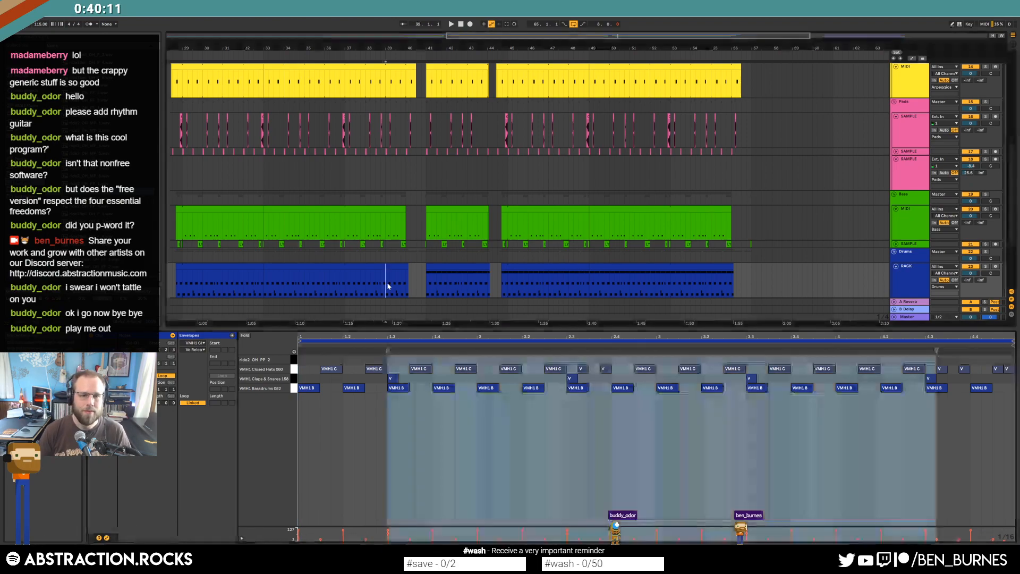
key(space)
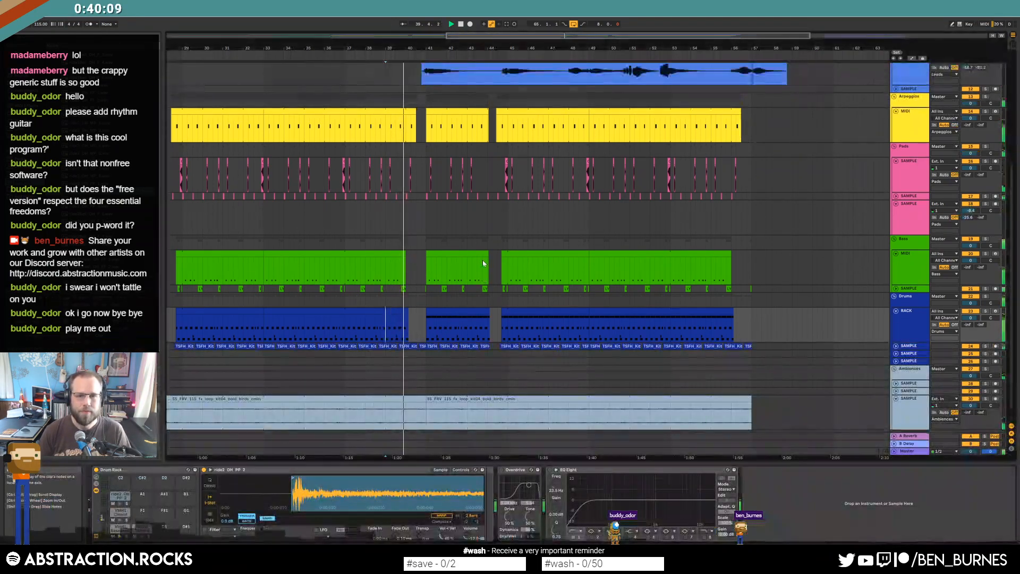
scroll(483, 263, up, 5)
click(449, 161)
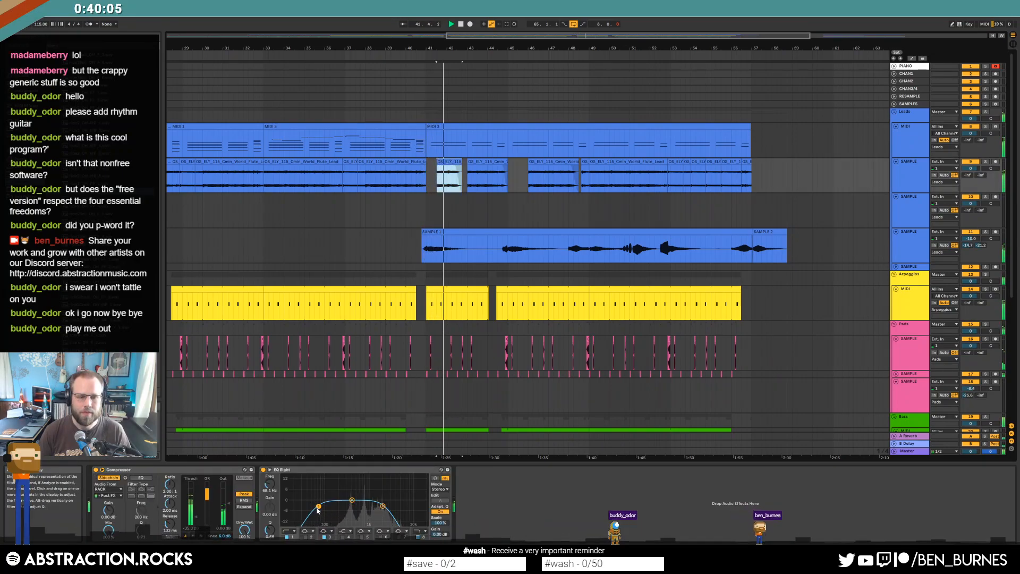
click(318, 508)
key(space)
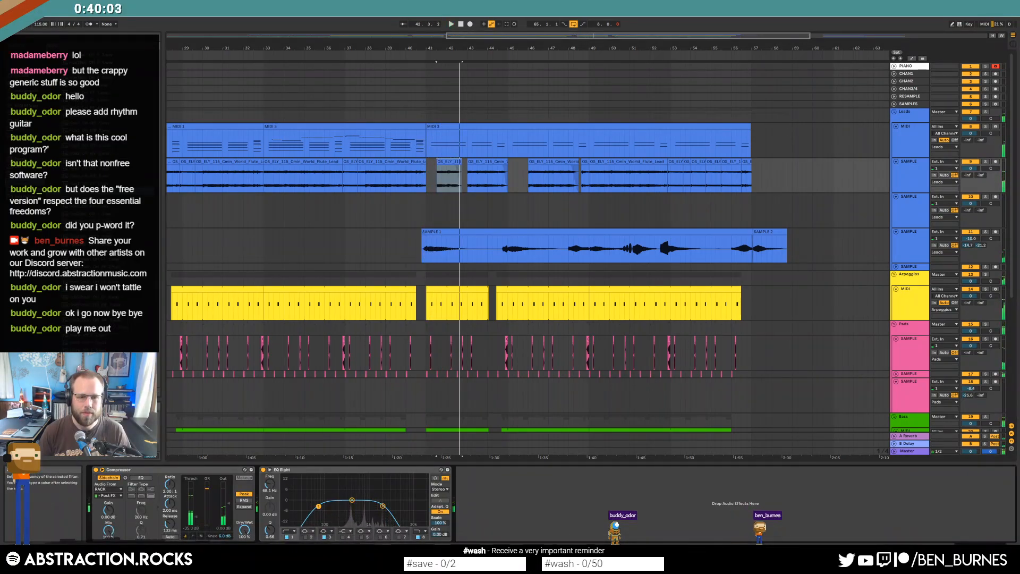
Automate the flute lead's EQ Eight low-cut frequency to jump to about 1.51 kHz at bar 41.
key(a)
click(427, 185)
drag(431, 185, 432, 175)
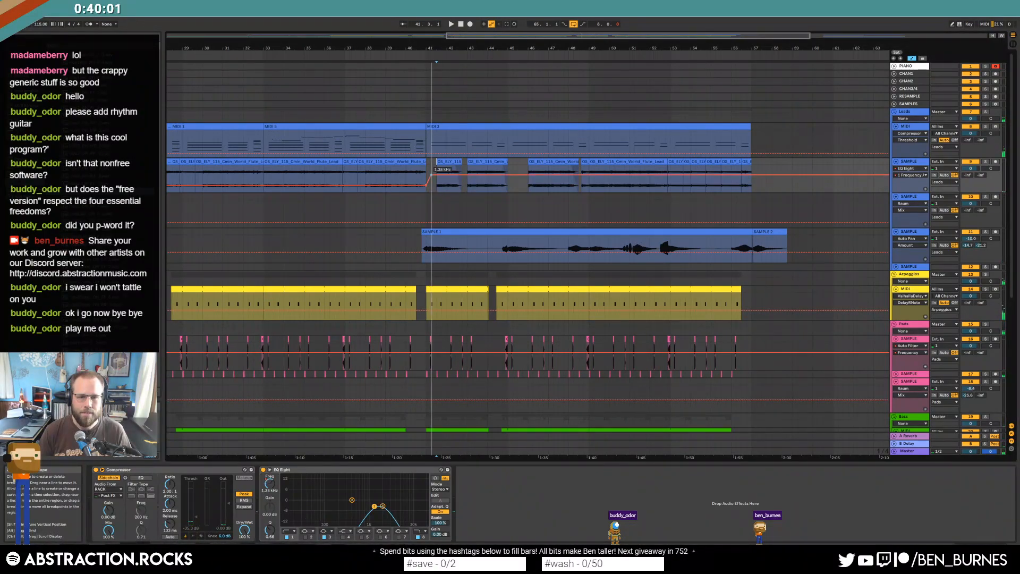
key(space)
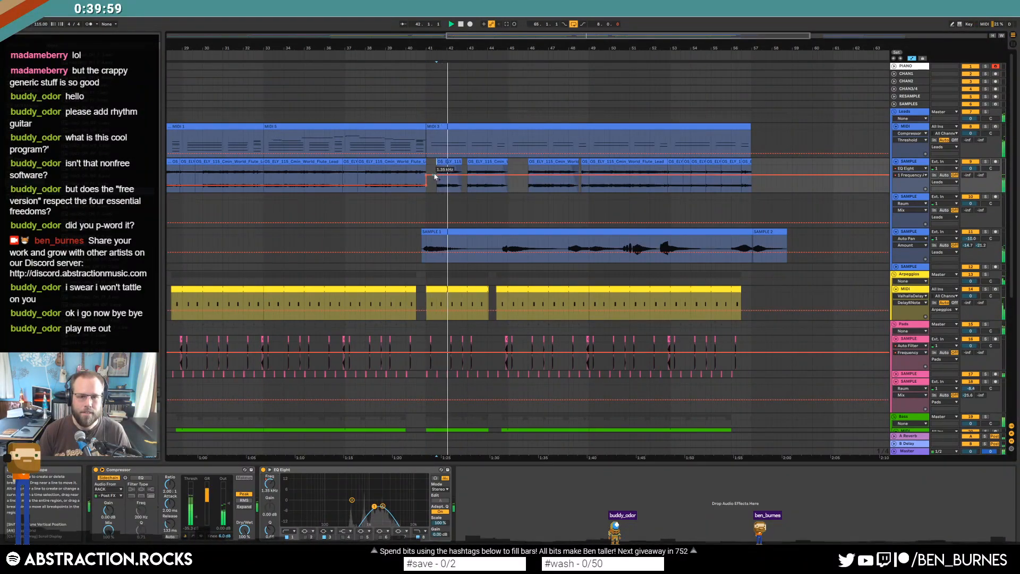
drag(433, 175, 433, 174)
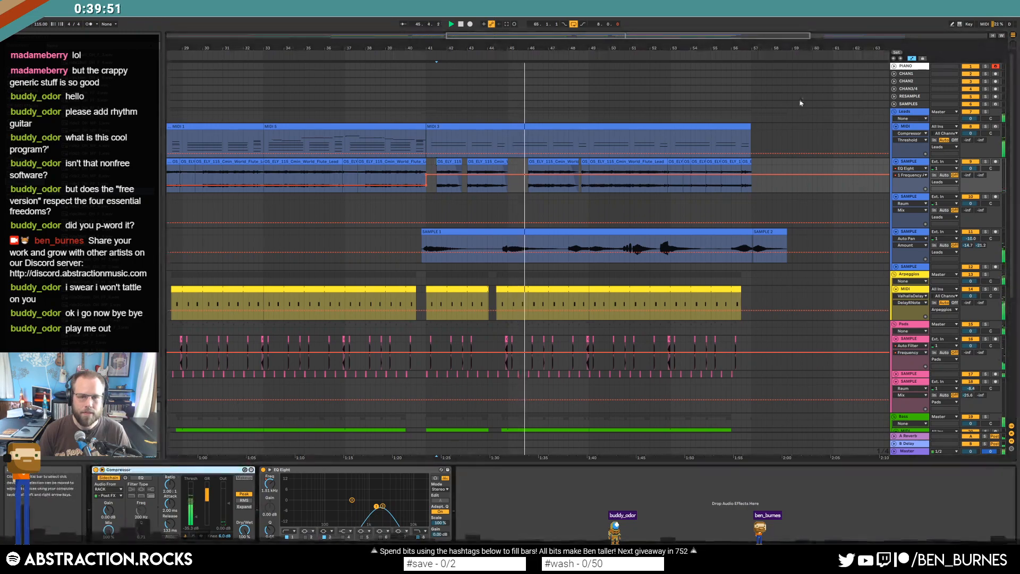
Move the sidechain Compressor from the flute lead track to the Leads group.
key(ctrl+x)
click(904, 112)
click(361, 512)
key(ctrl+v)
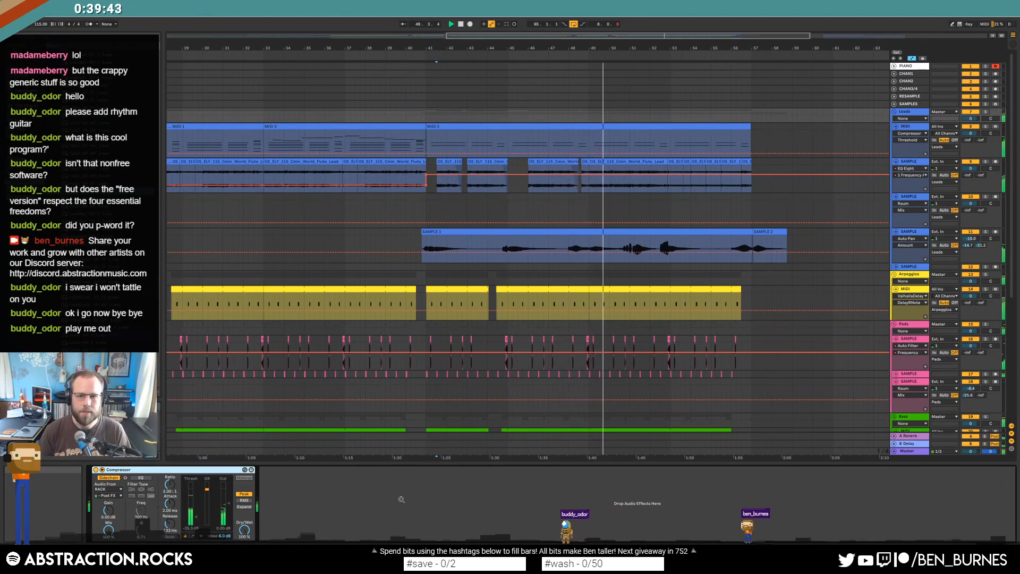
Add warp markers to the lead audio clip starting near bar 41, aligning its quick notes to the grid up to clip position 12.
key(shift+Tab)
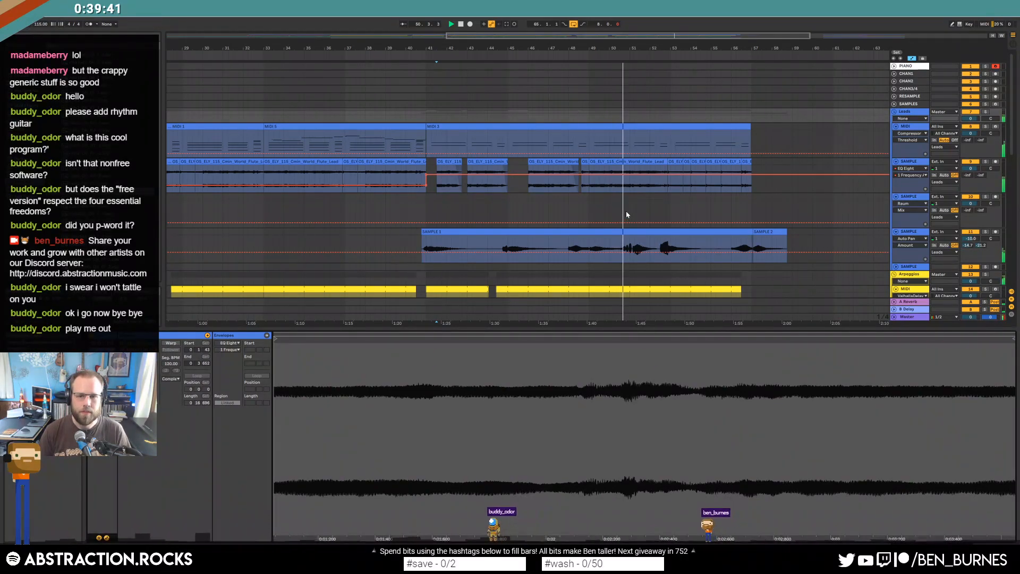
click(659, 245)
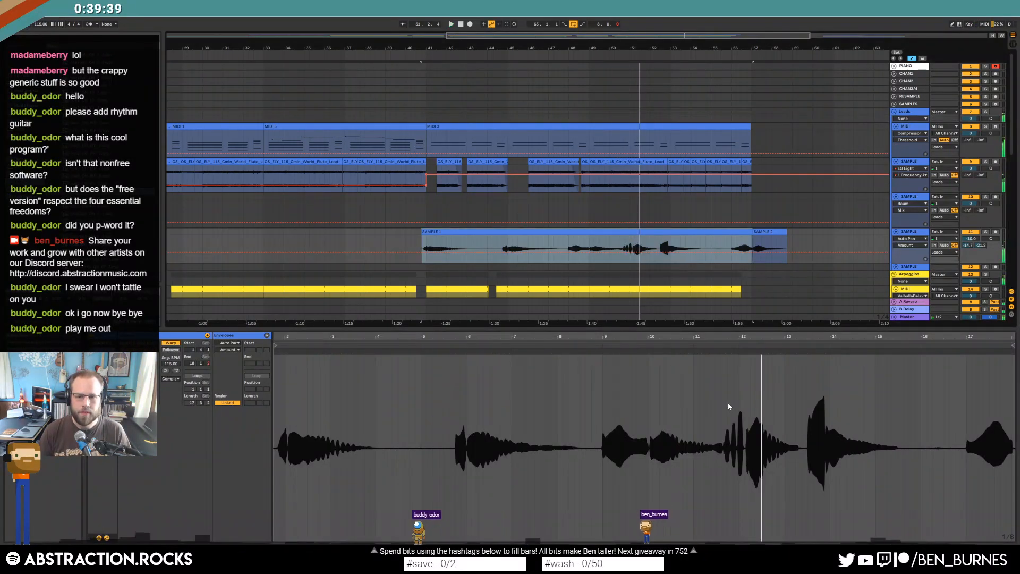
scroll(760, 404, up, 5)
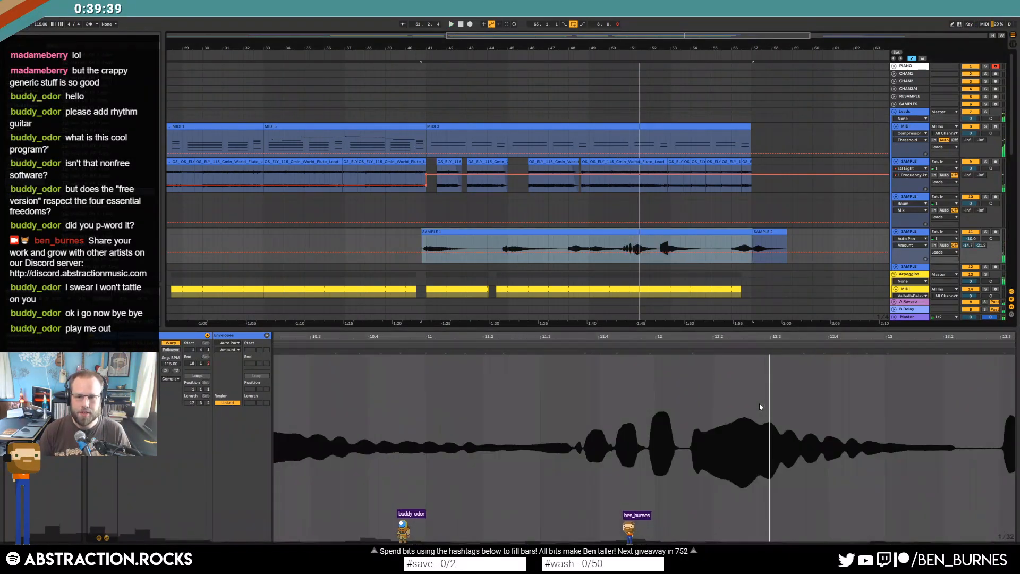
click(504, 352)
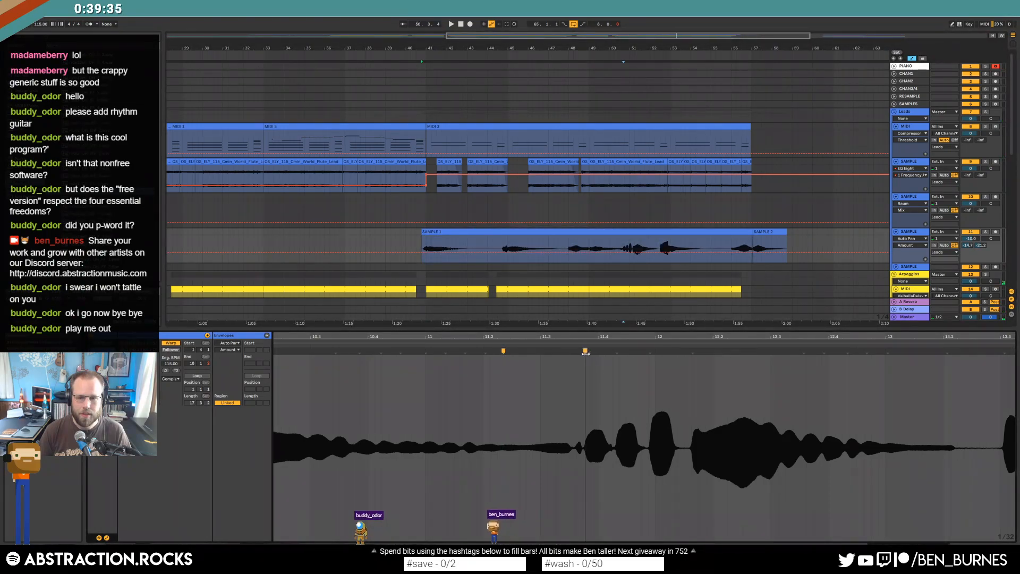
drag(585, 352, 572, 352)
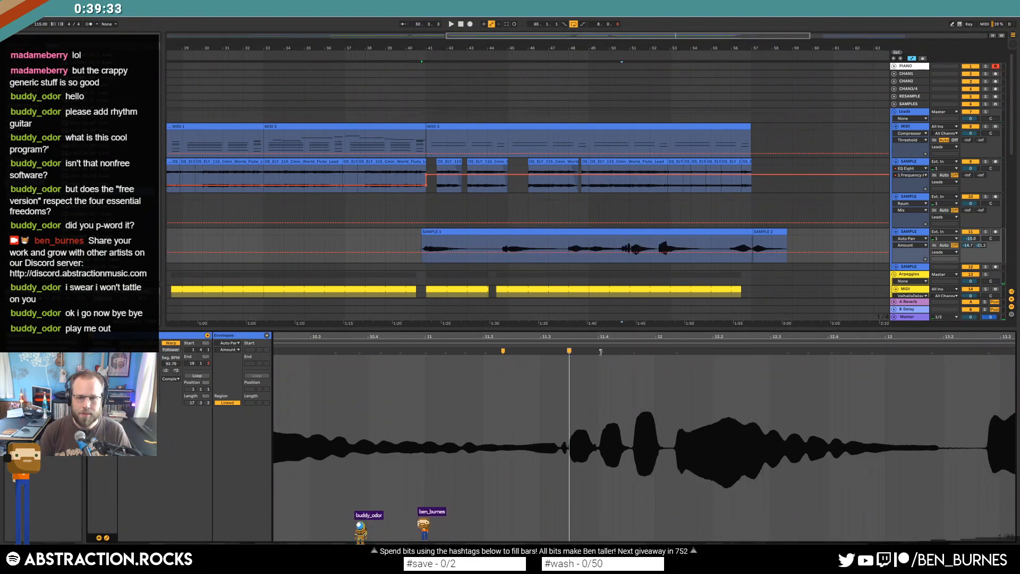
double_click(600, 352)
double_click(627, 352)
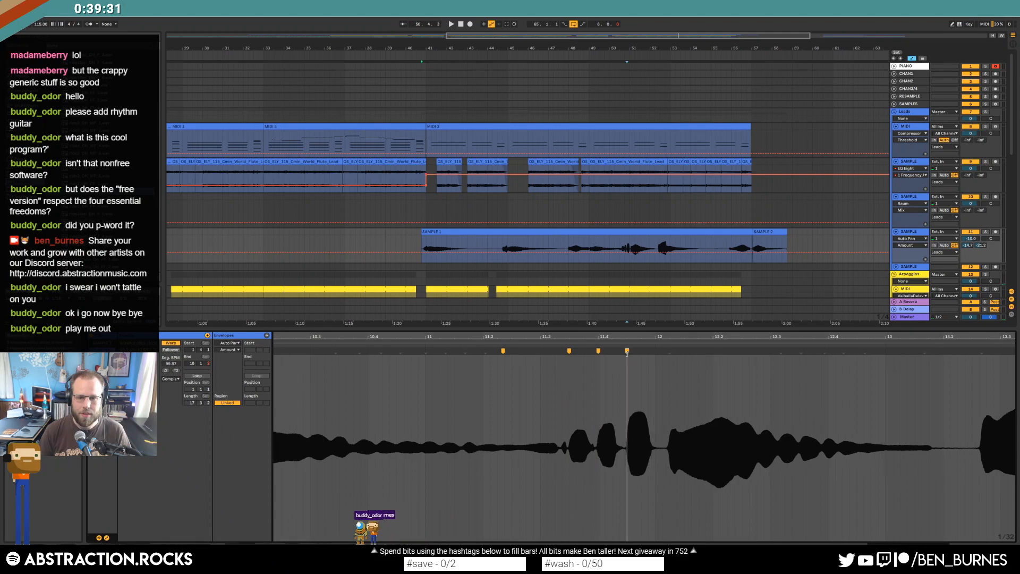
drag(669, 351, 652, 351)
Align the following note of the lead audio clip to position 13.3 and anchor the note just after 17 with another warp marker.
click(442, 348)
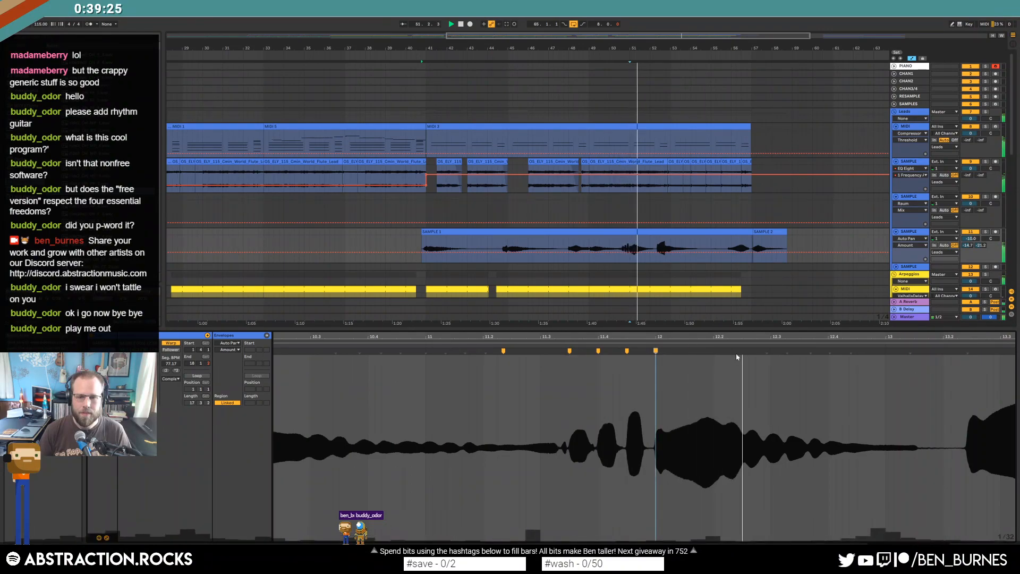
double_click(452, 353)
mouse_move(451, 351)
mouse_down()
mouse_move(471, 351)
mouse_move(496, 318)
mouse_up()
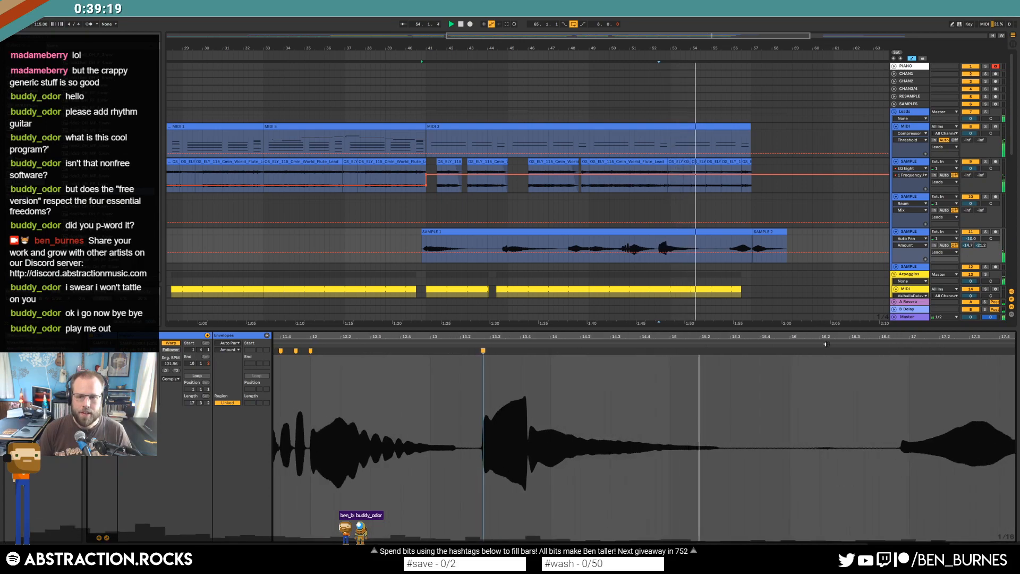
double_click(902, 351)
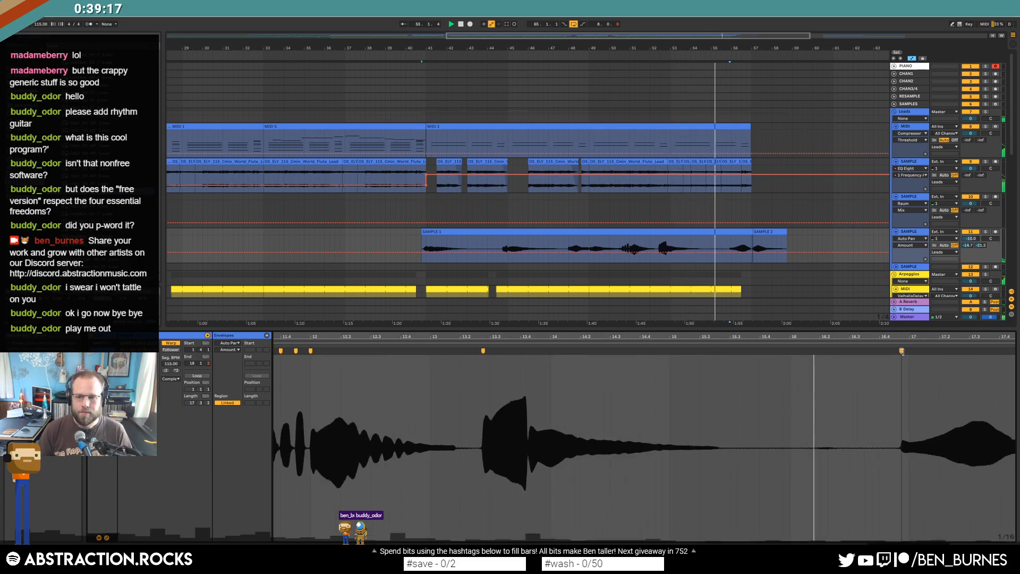
key(shift+Tab)
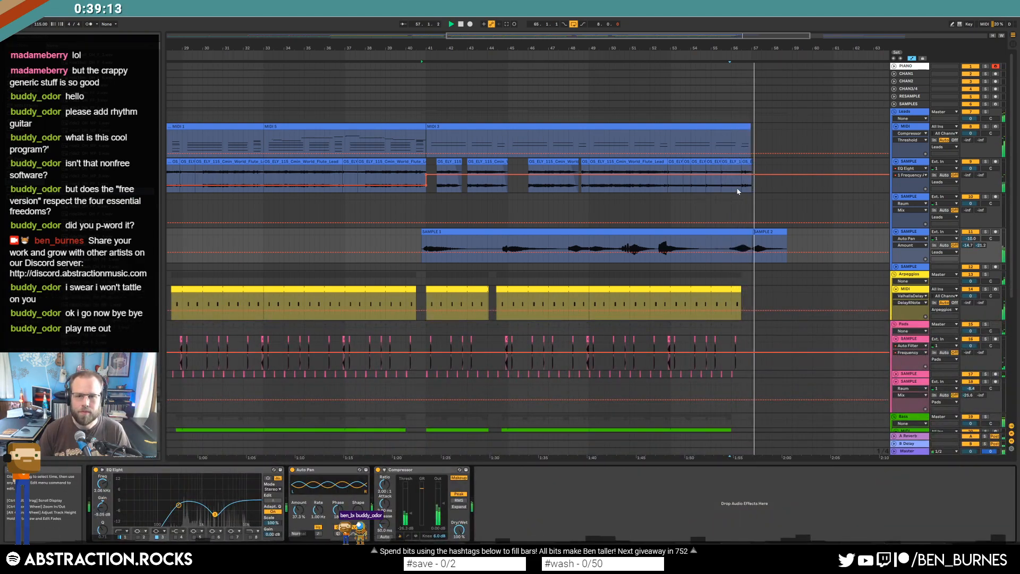
Automate the flute lead's EQ Eight low-cut frequency to drop to about 66 Hz at bar 57.
click(754, 178)
drag(754, 178, 754, 183)
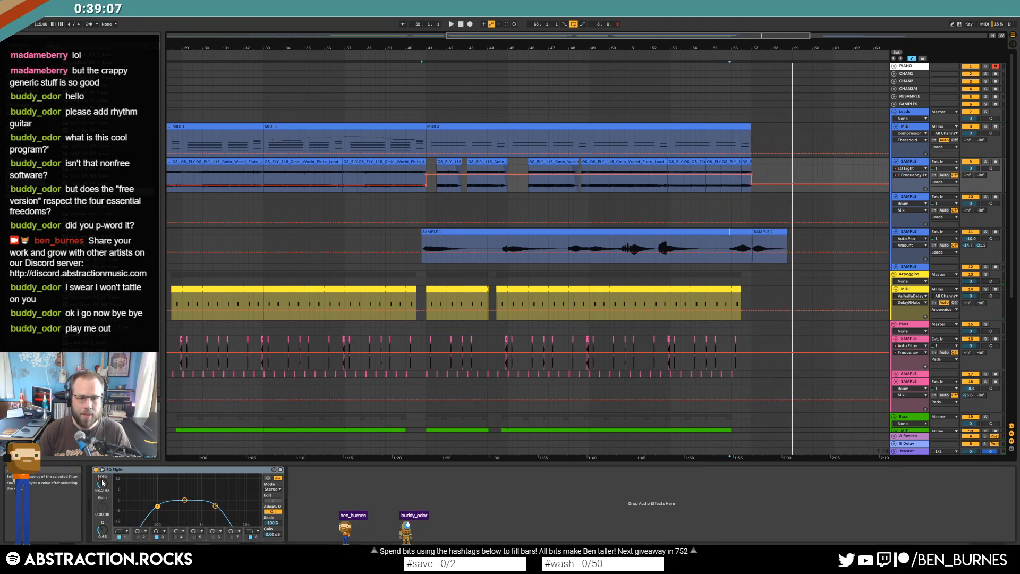
key(space)
drag(376, 175, 396, 177)
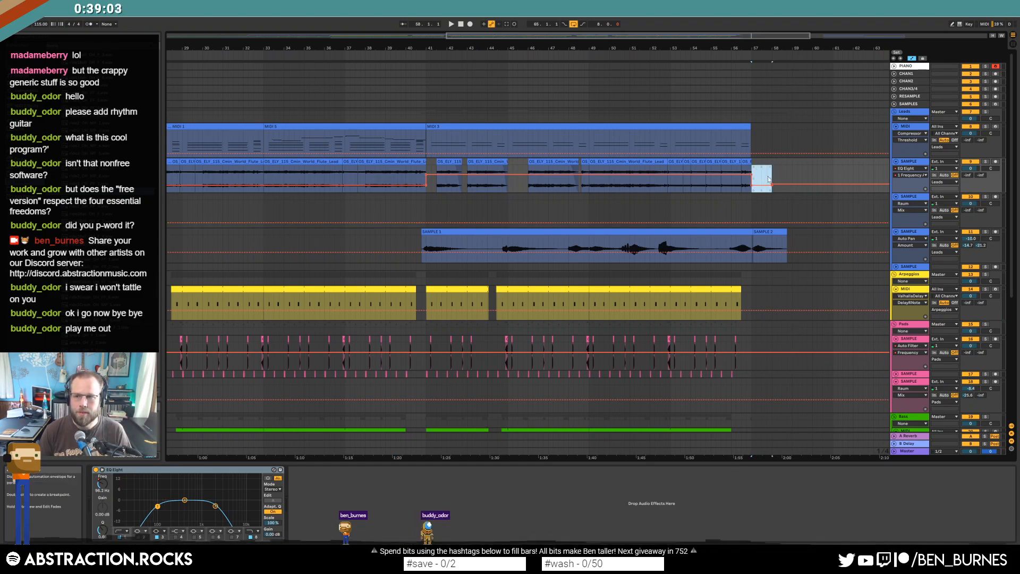
drag(773, 184, 772, 186)
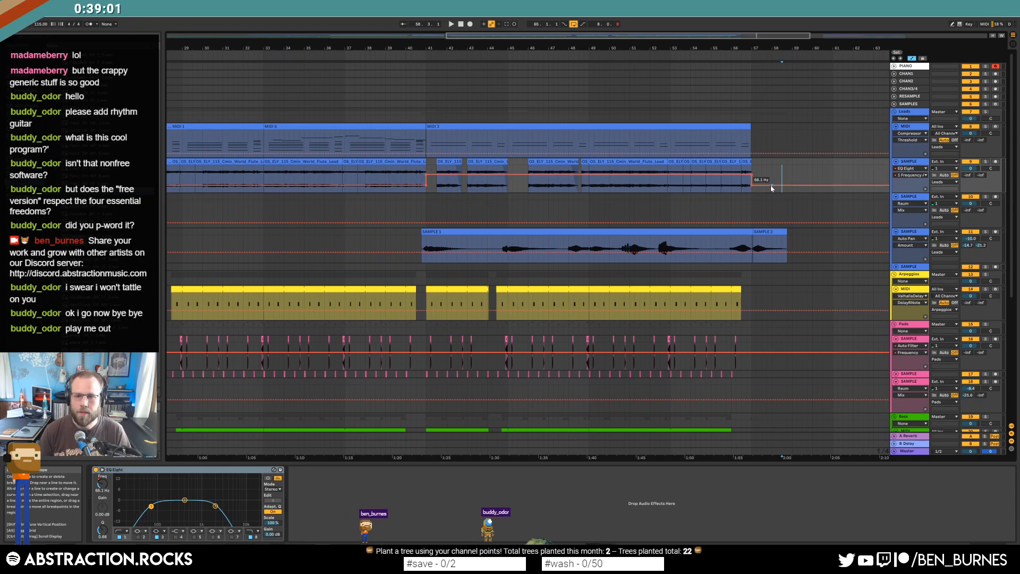
Move the drum rack clip and the HiHat loop from bar 65 to start at bar 57.
drag(775, 35, 927, 25)
scroll(762, 241, down, 2)
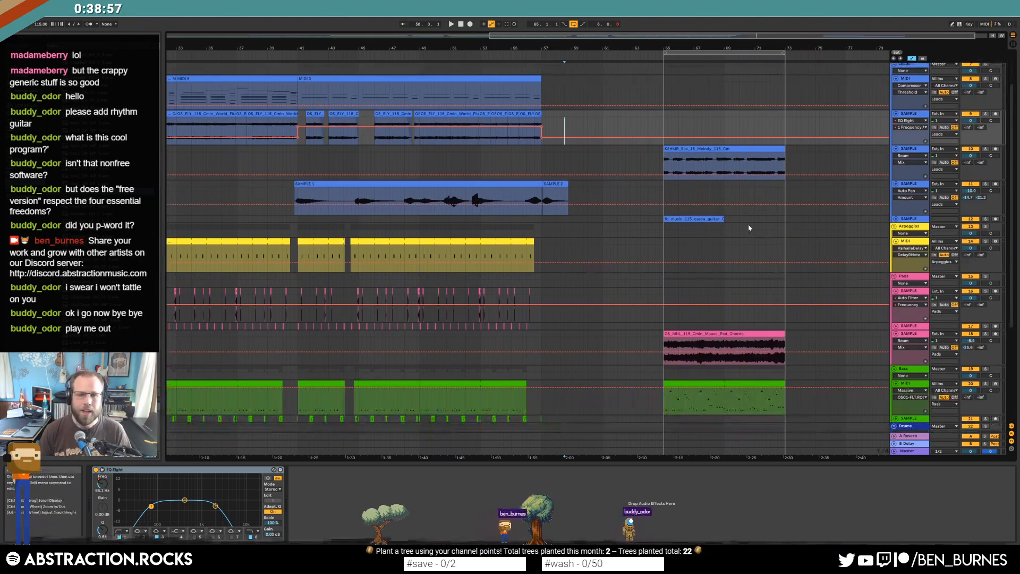
scroll(613, 215, down, 4)
drag(695, 347, 576, 357)
drag(672, 396, 550, 395)
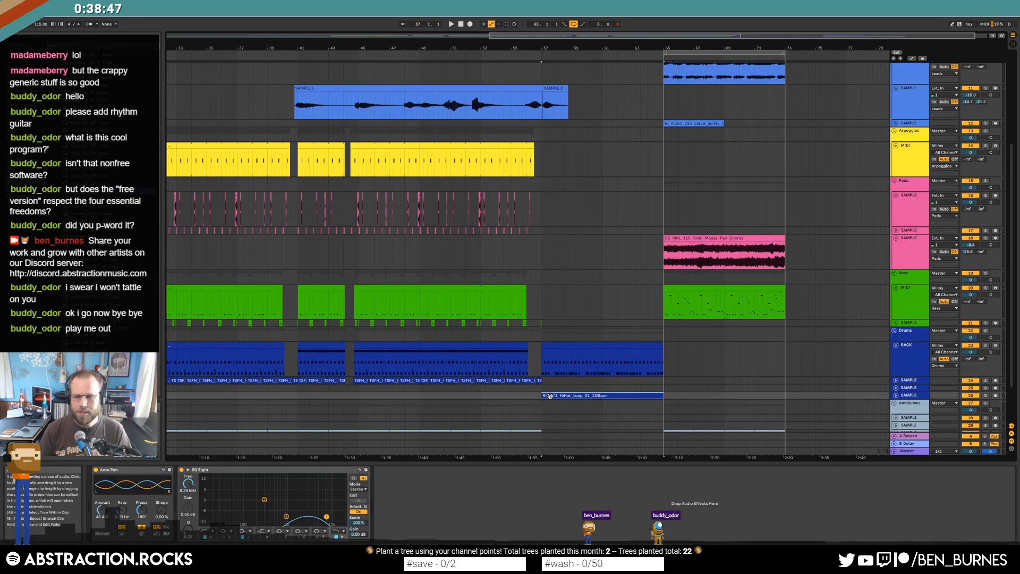
Select all the ride2_OH_PP_2 notes in turn in each of the three drum clips between bars 41 and 56.
double_click(514, 364)
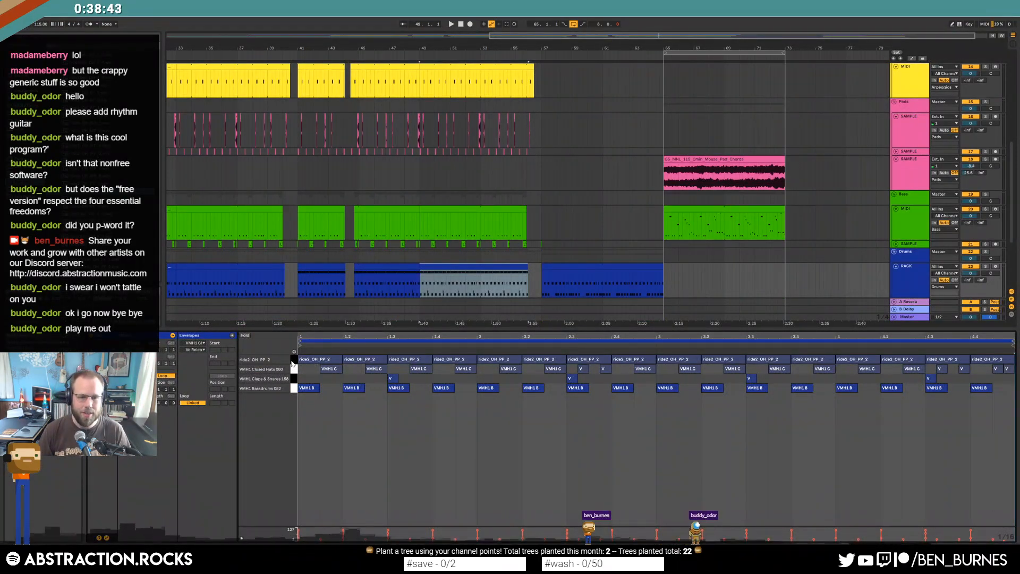
click(294, 359)
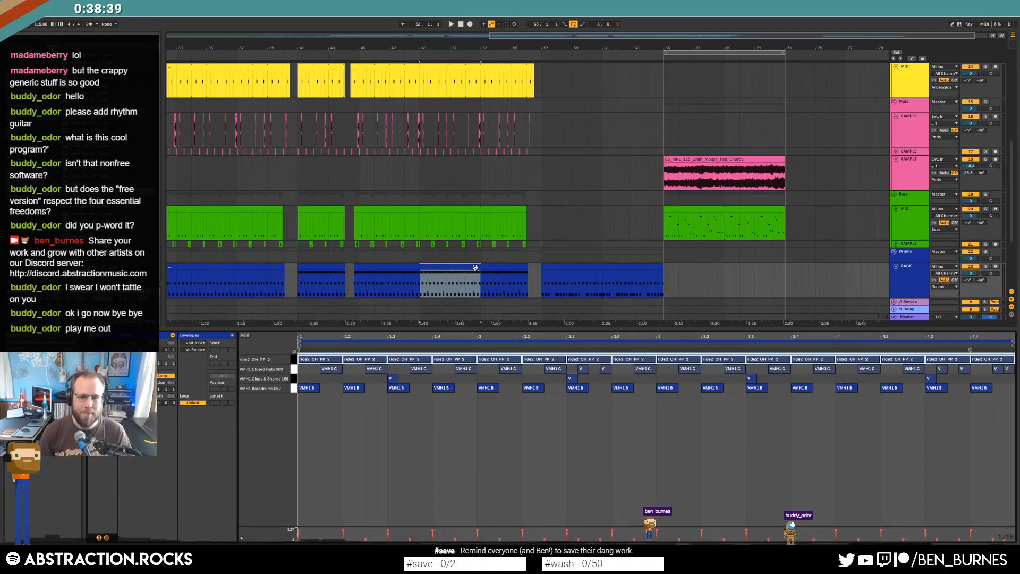
click(493, 267)
click(311, 360)
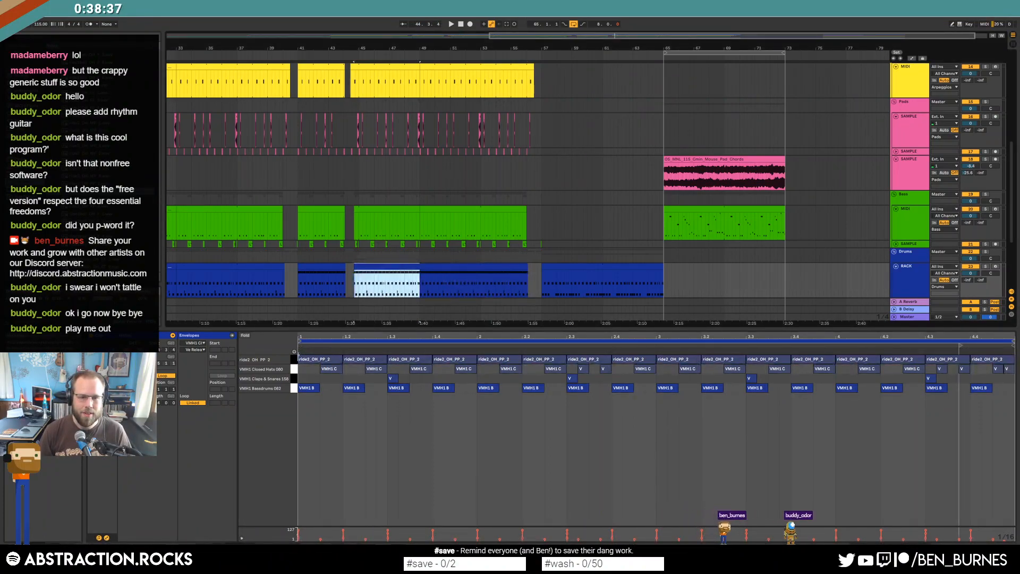
click(323, 267)
click(295, 361)
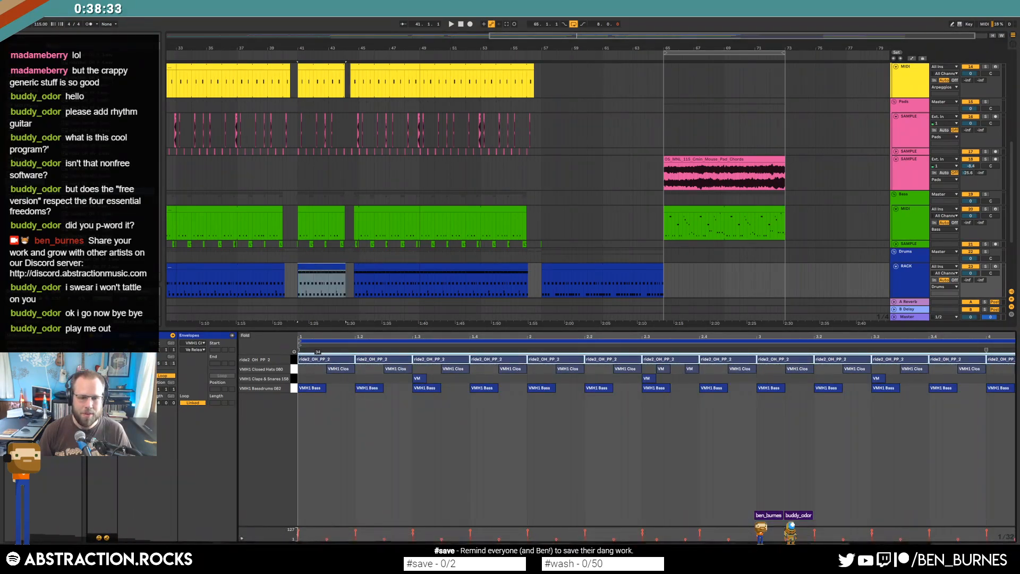
click(298, 277)
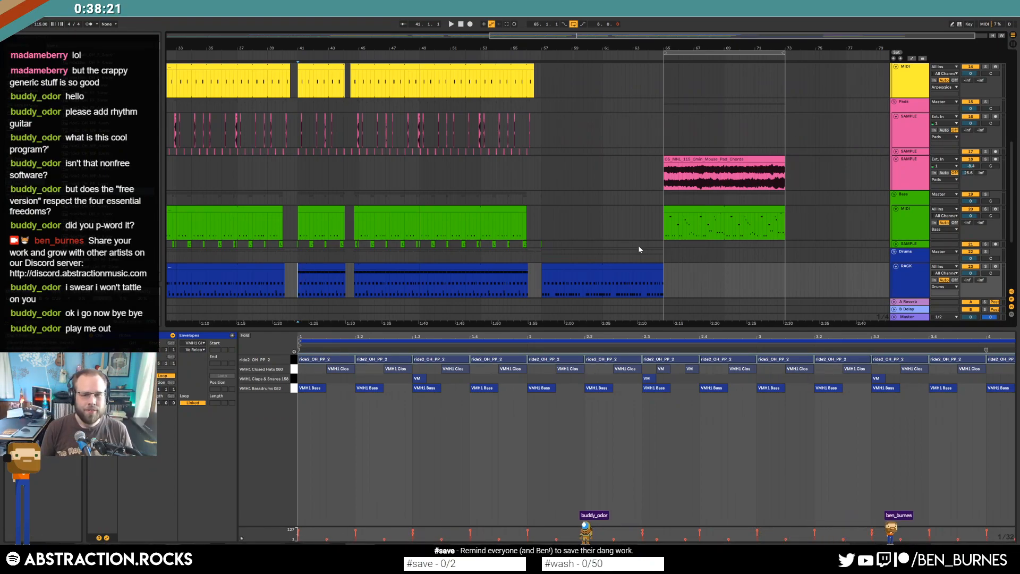
Delete the stray bass sample at bar 57 and extend the birds ambience loop from bar 57 to bar 65.
scroll(558, 281, down, 4)
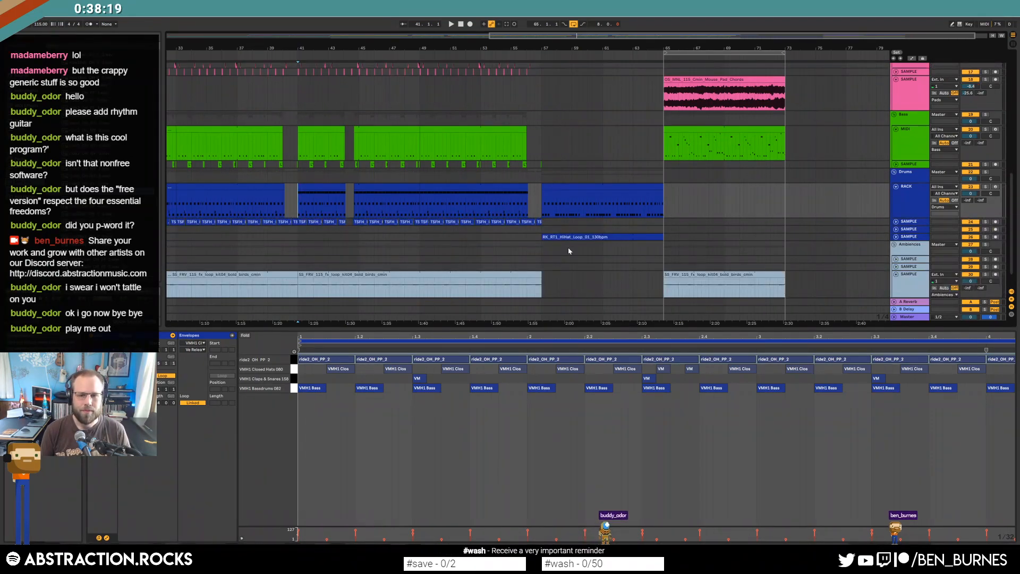
click(521, 202)
key(space)
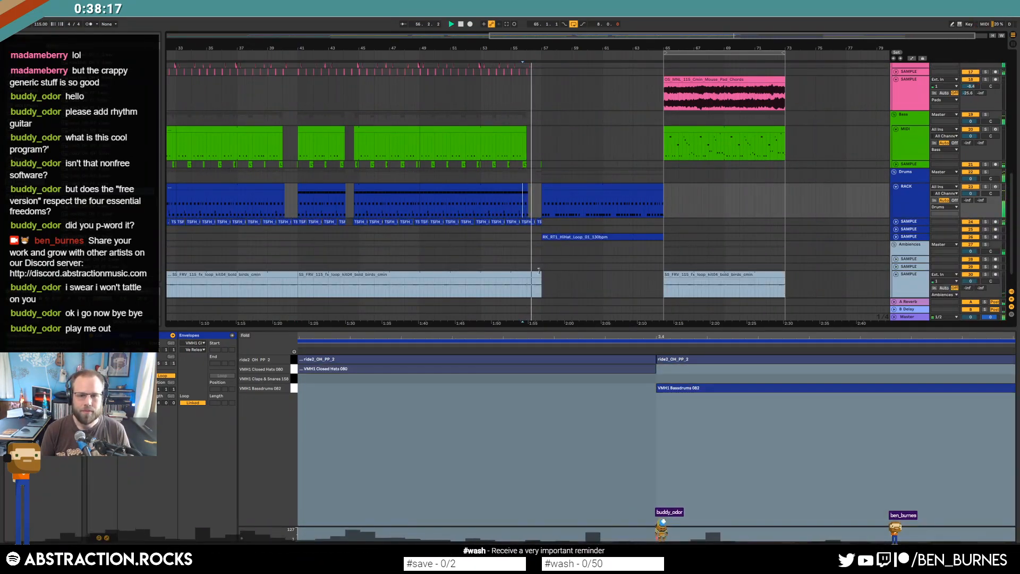
click(542, 165)
drag(543, 164, 544, 164)
key(Delete)
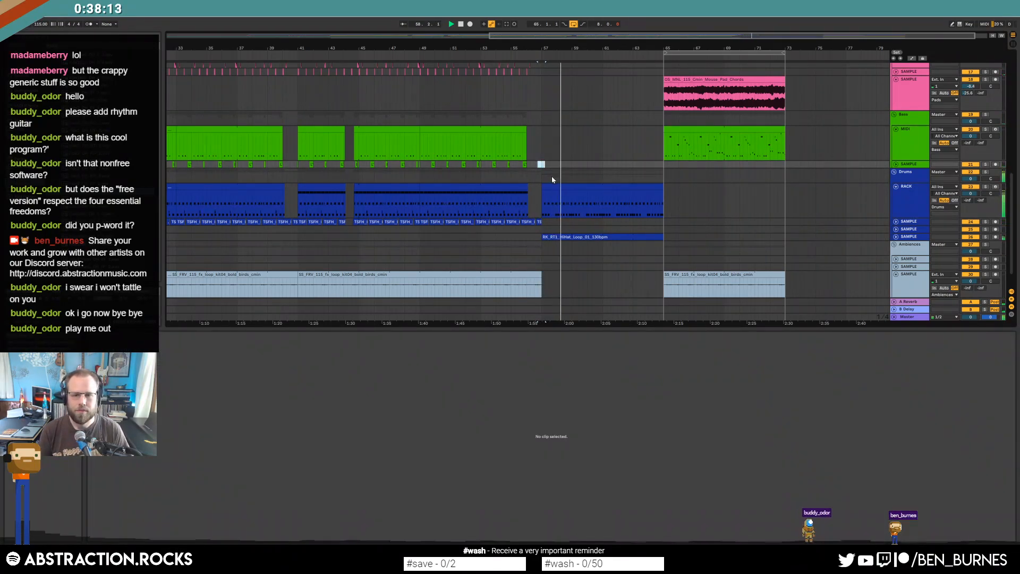
drag(541, 278, 664, 278)
Shorten the bass drum notes in the drum rack clip that starts at bar 57.
click(595, 191)
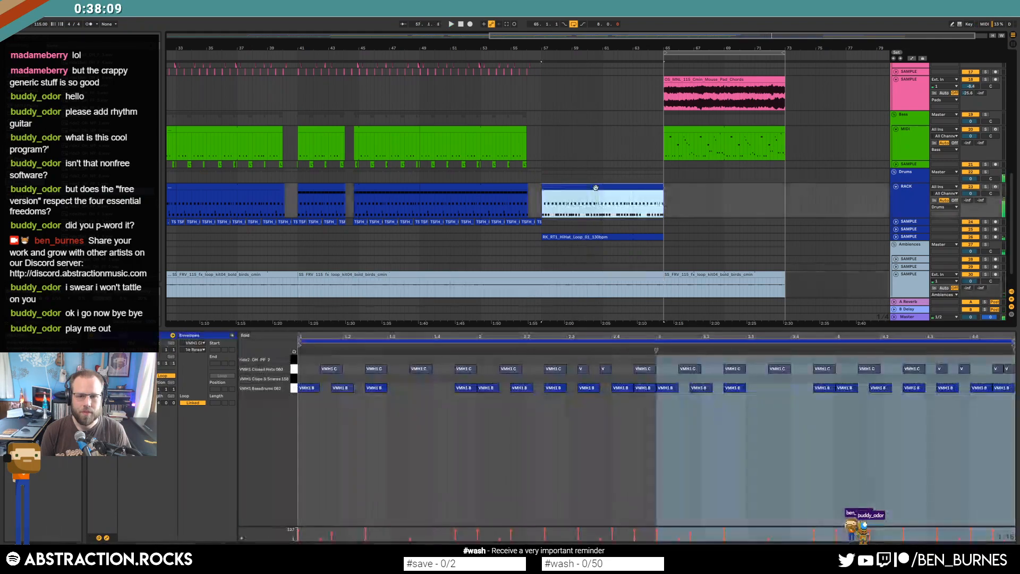
key(space)
mouse_move(309, 393)
mouse_down()
mouse_move(998, 393)
mouse_move(313, 392)
mouse_up()
click(992, 392)
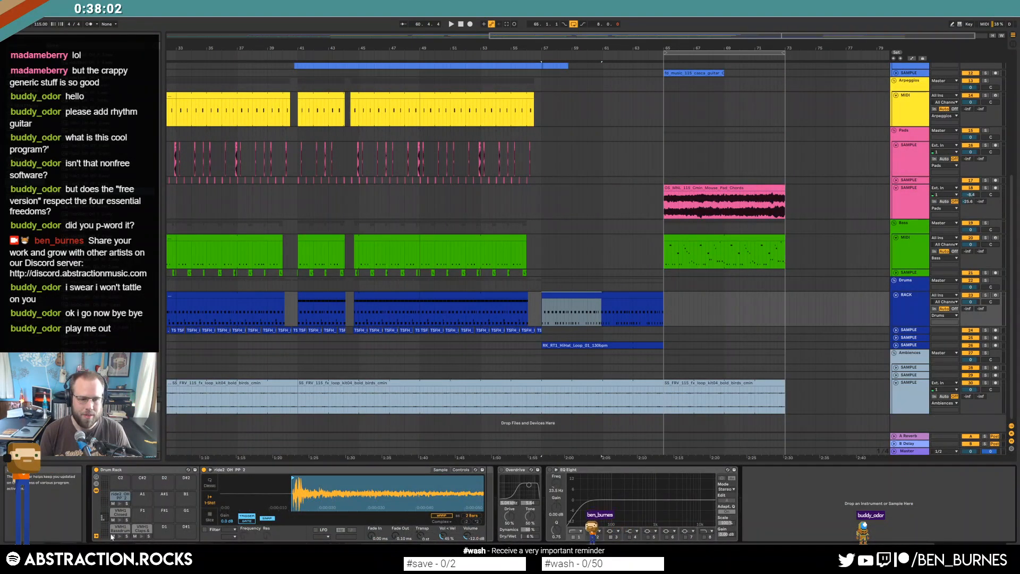
Switch the VMH1 Bassdrum 082 sample in the Drum Rack to Classic playback mode and audition it.
click(120, 529)
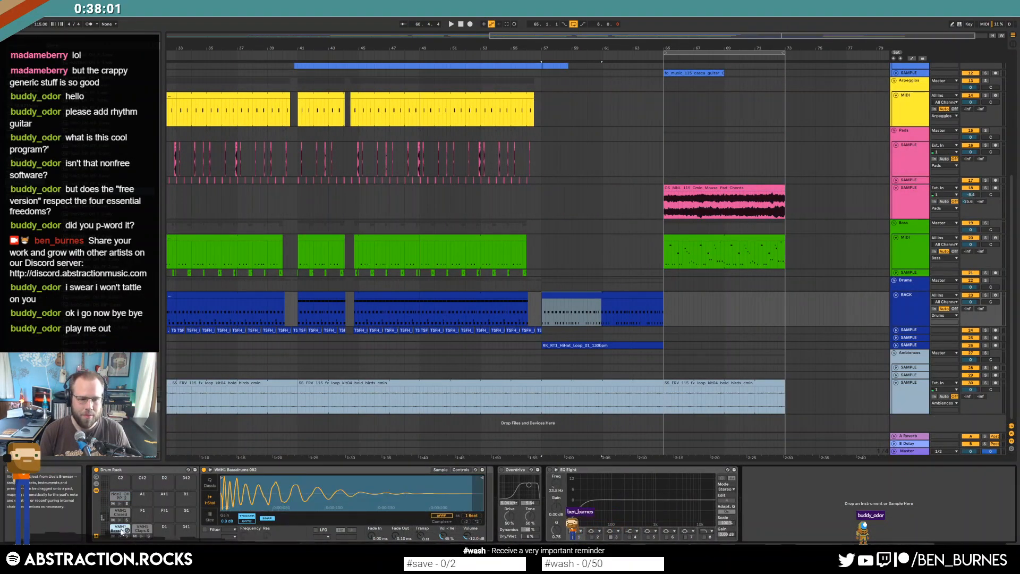
click(215, 482)
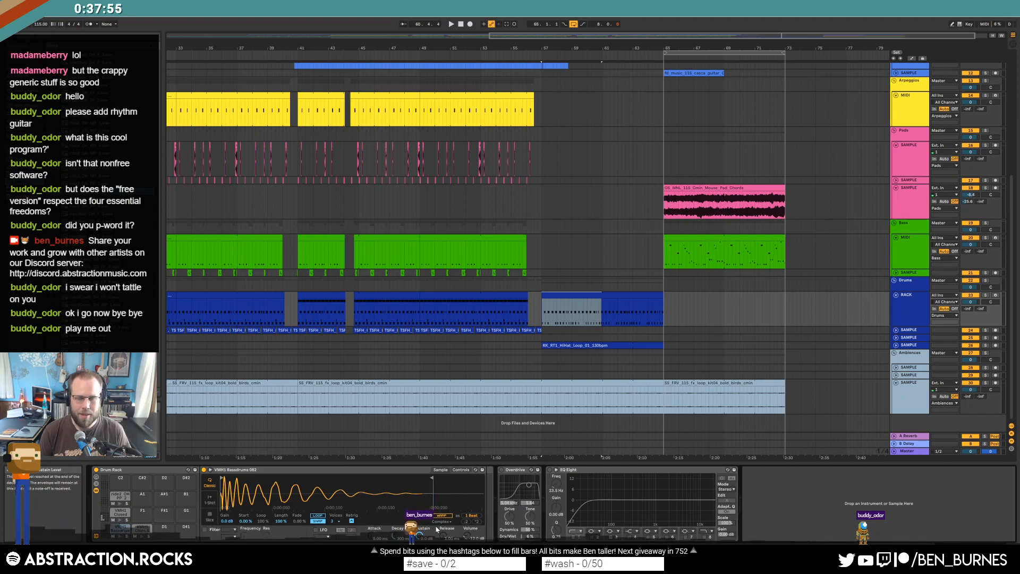
key(space)
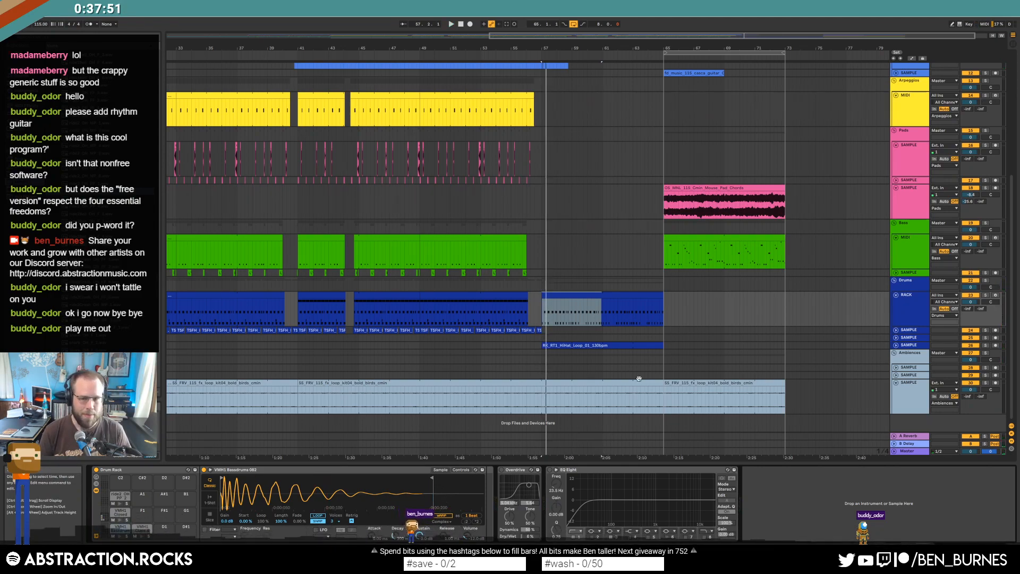
Play the section from bar 57 and inspect the HiHat loop clip alongside the drums.
click(576, 293)
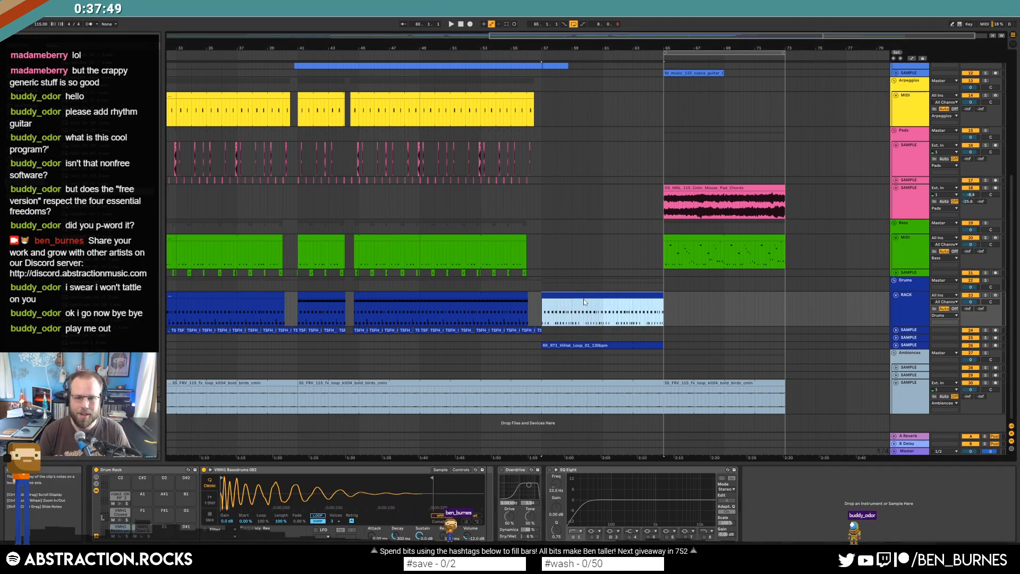
click(559, 345)
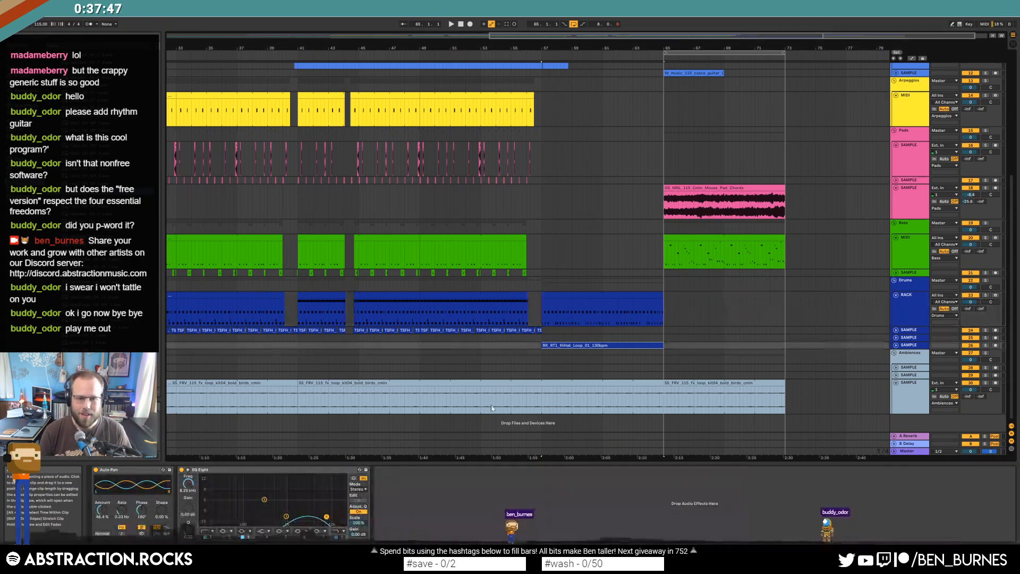
double_click(560, 345)
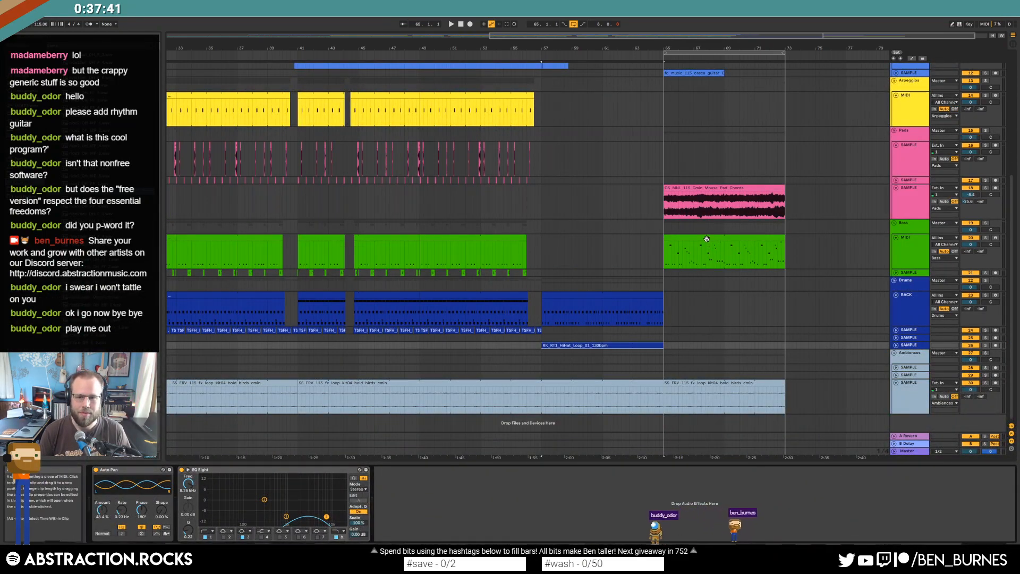
scroll(707, 238, up, 1)
key(space)
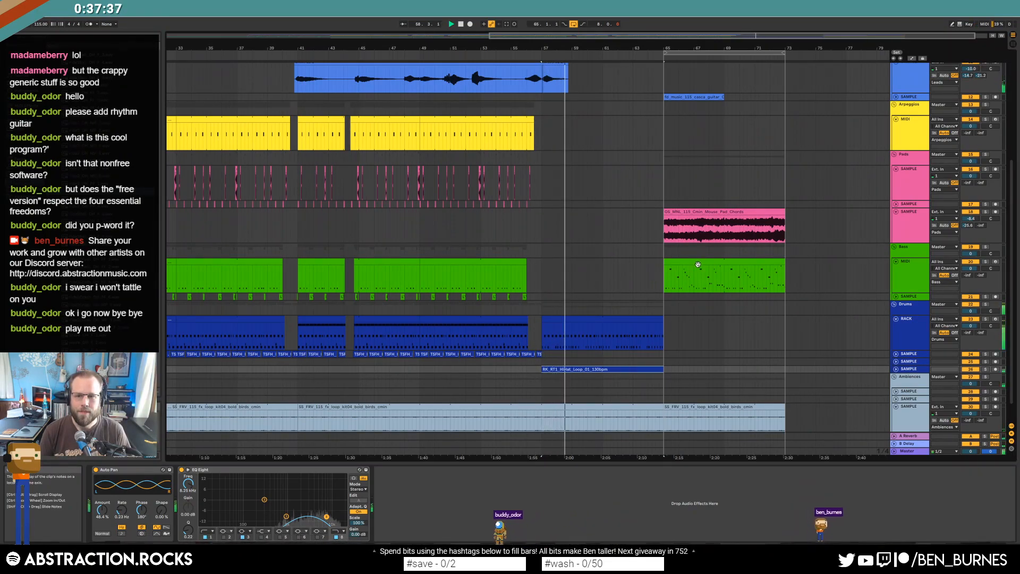
double_click(589, 369)
key(shift+Tab)
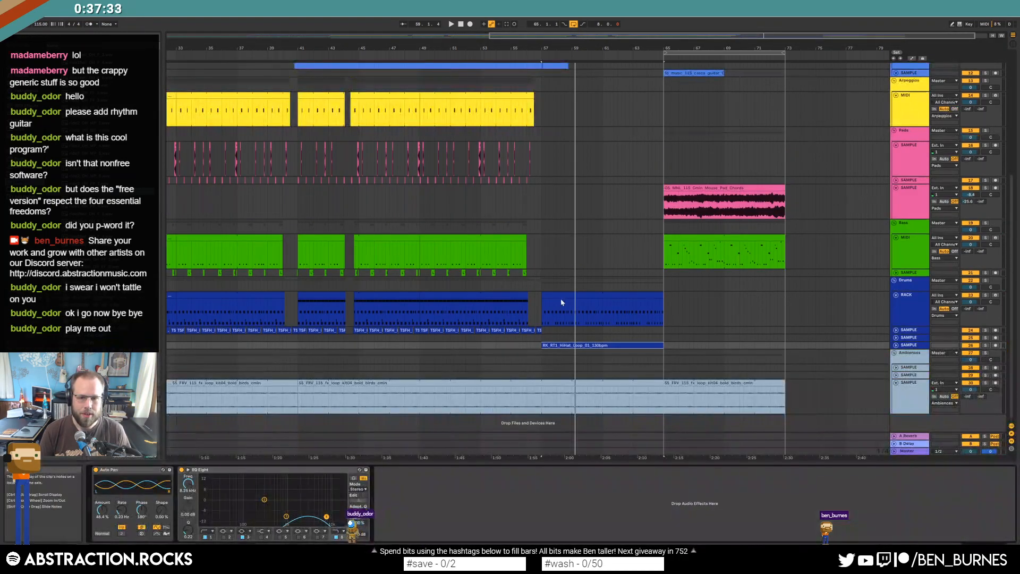
Select the second and third bass drum notes in the drum clip at bar 57 and play the pattern.
double_click(560, 304)
click(331, 398)
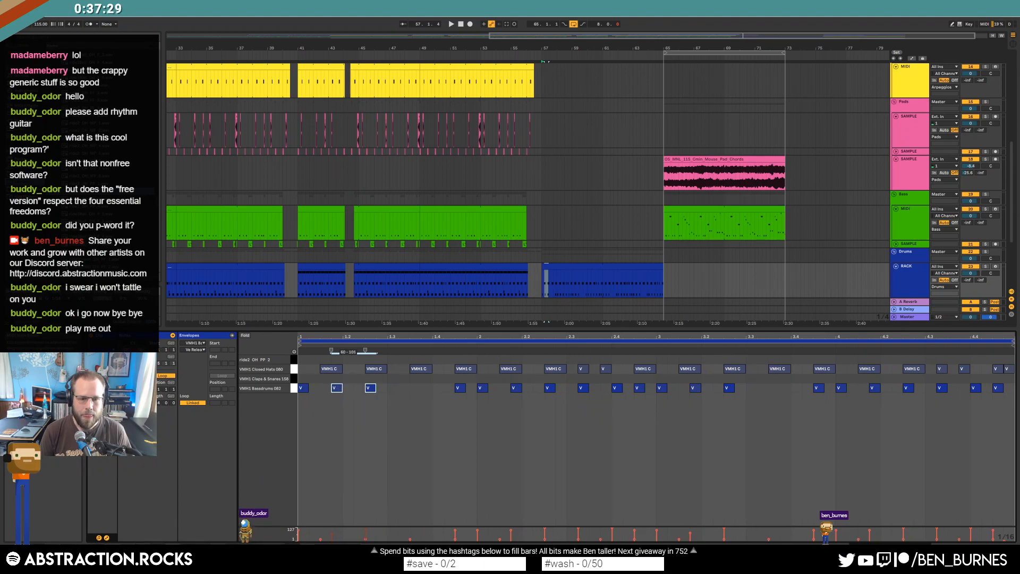
key(space)
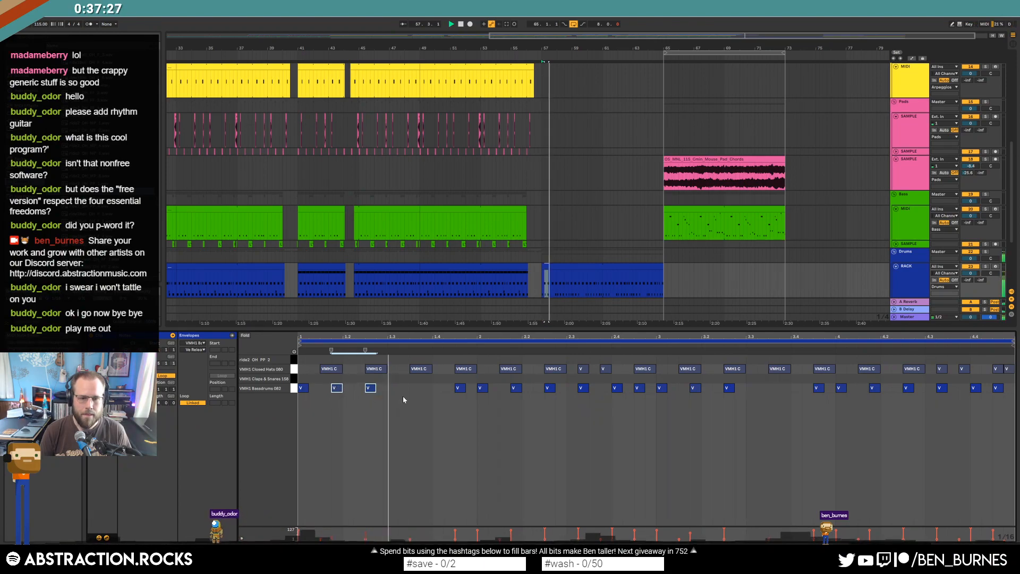
Replace the bass drum notes in bars 3–4 of the drum clip at bar 57 with a duplicate of bars 1–2, and play it.
click(461, 388)
key(space)
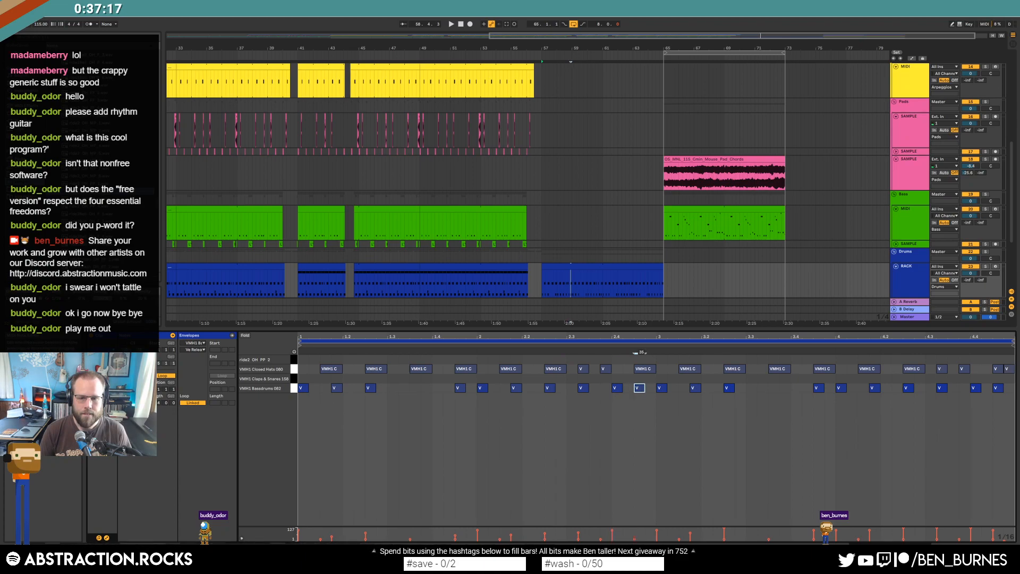
drag(656, 384, 1015, 435)
key(Delete)
click(656, 386)
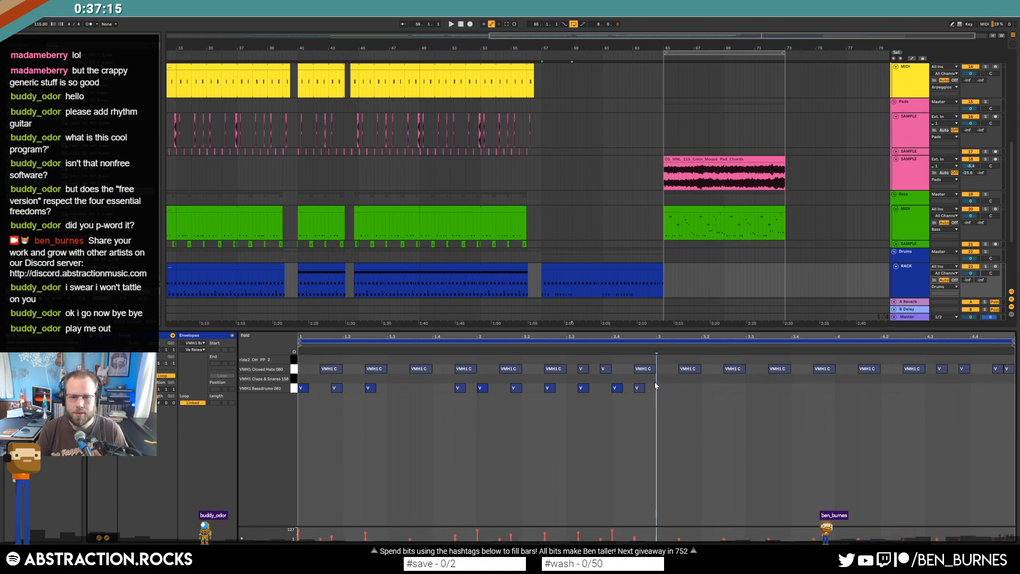
drag(656, 382, 298, 410)
key(ctrl+d)
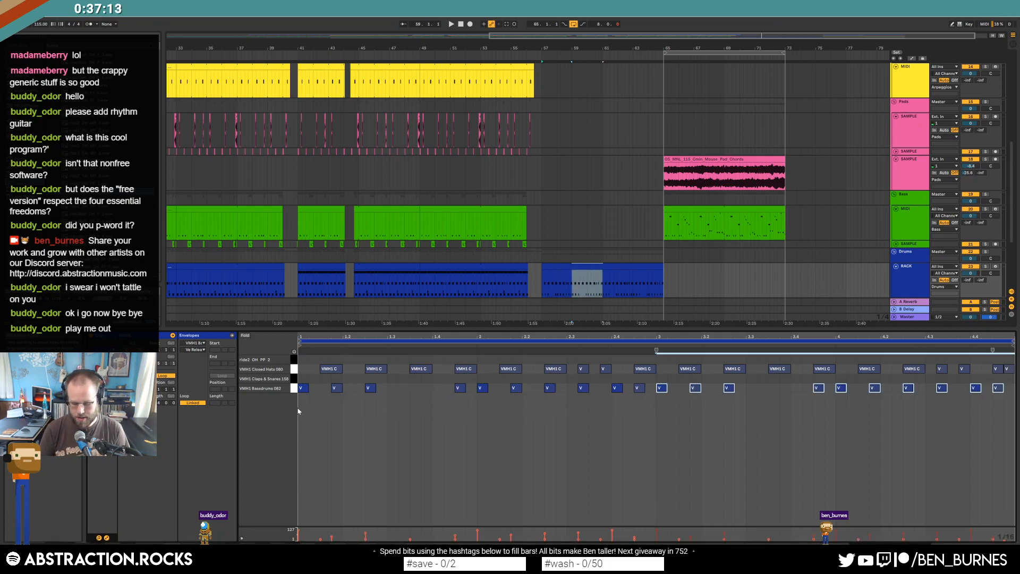
key(space)
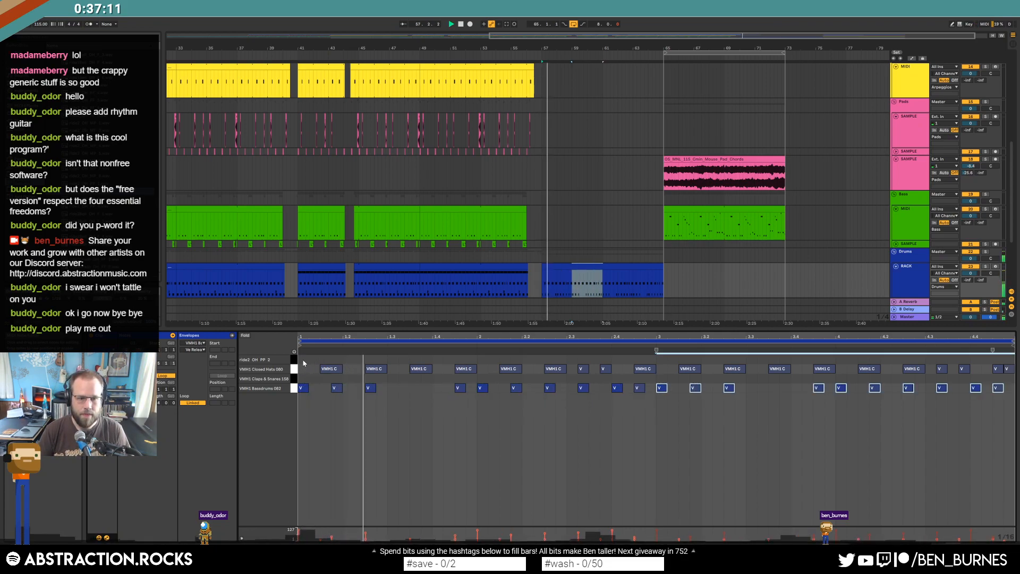
Add a long ride2_OH_PP_2 note at the start of bar 1 and another at the start of bar 3 in the drum clip.
double_click(303, 359)
drag(308, 360, 387, 358)
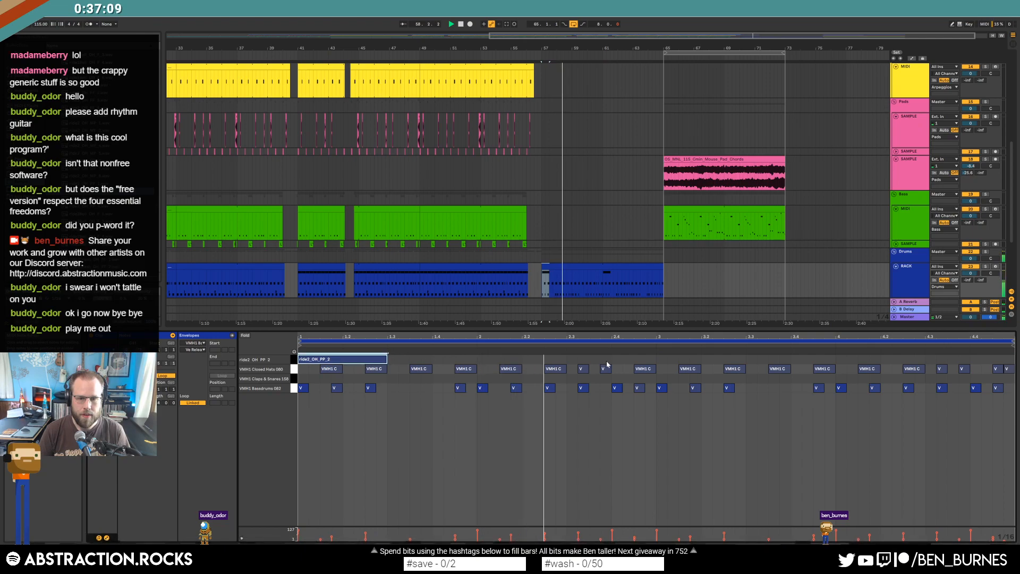
double_click(655, 359)
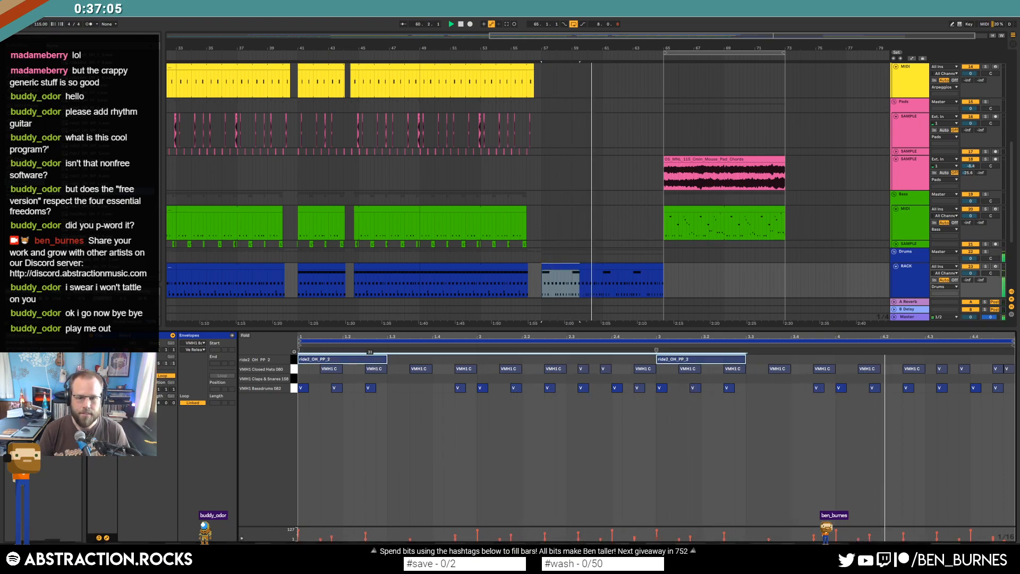
Set the arrangement loop to the length of the drum rack clip, from bar 57 to bar 65.
key(shift+Tab)
click(629, 303)
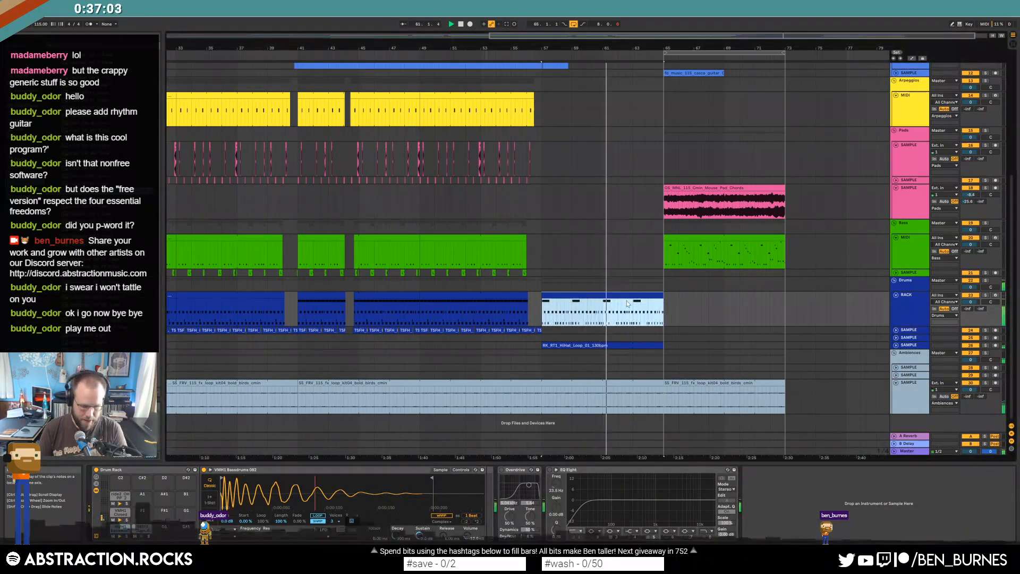
key(ctrl+l)
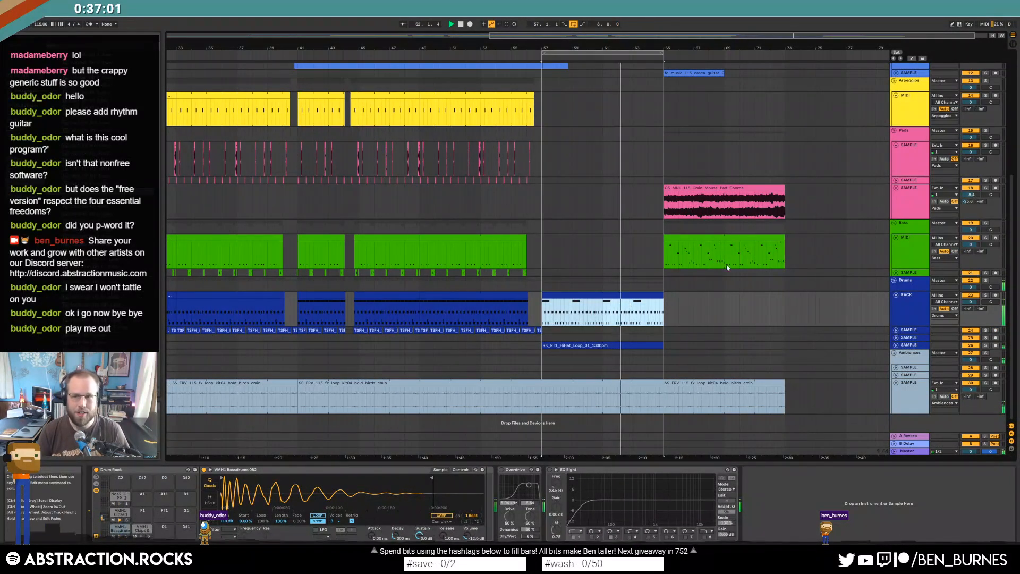
Create a one-bar looping MIDI clip on the Arpeggios MIDI track, filling bar 57 to bar 65.
click(864, 112)
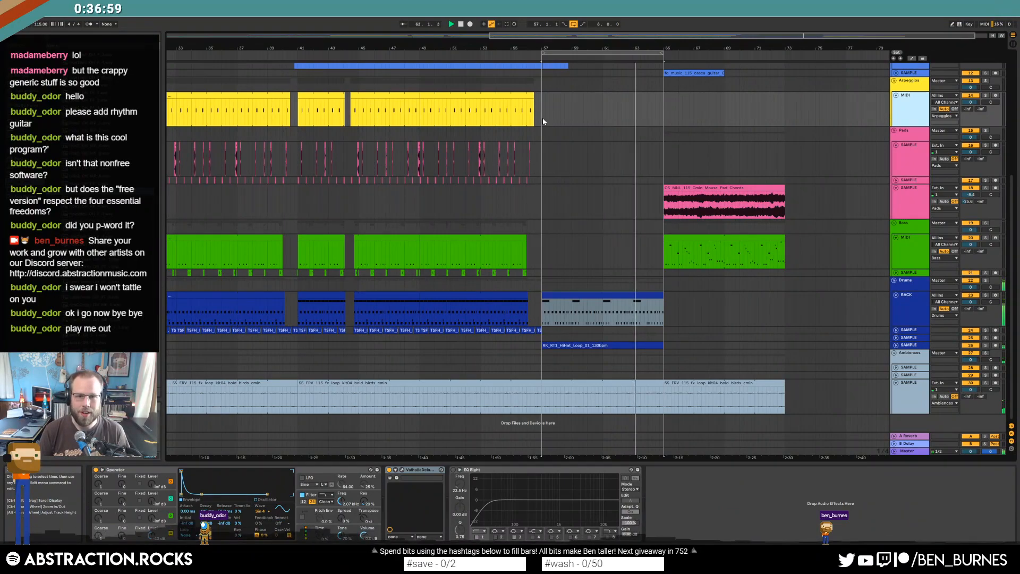
drag(542, 122, 664, 97)
key(ctrl+shift+m)
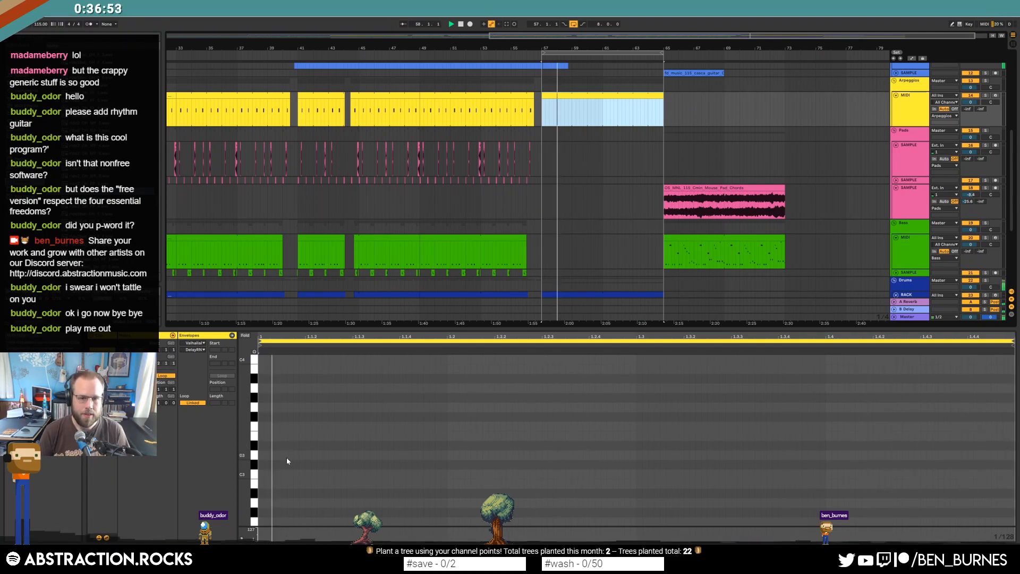
Add a short C3 note at the start of the new arpeggio clip and play the arrangement from bar 56.
mouse_move(260, 474)
mouse_down()
mouse_move(305, 472)
mouse_move(366, 447)
mouse_move(352, 450)
mouse_up()
mouse_move(354, 407)
mouse_down()
mouse_move(399, 407)
mouse_move(346, 461)
mouse_up()
key(space)
key(Delete)
click(524, 110)
key(space)
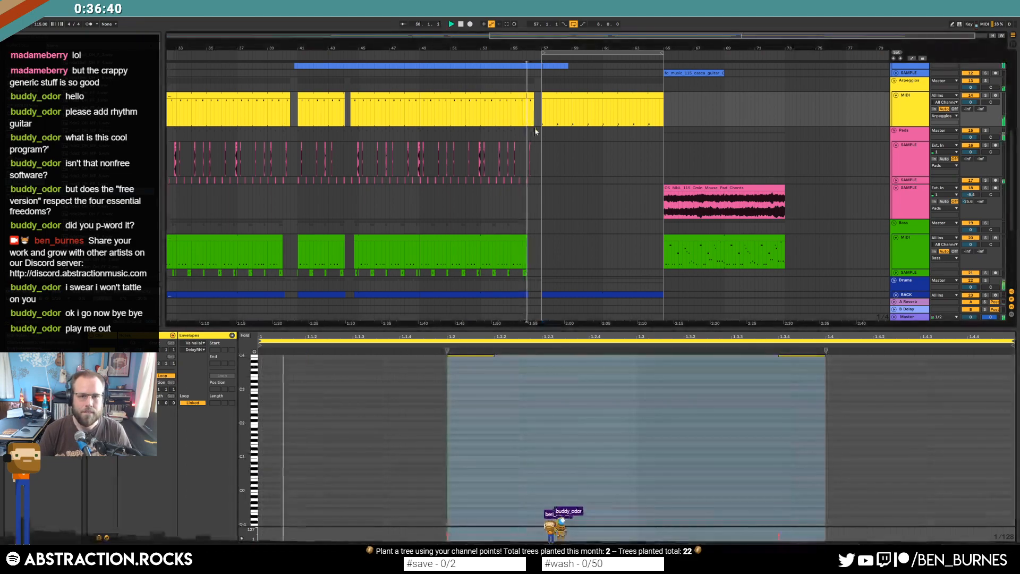
Add extra short closed hi-hat notes to bars 1–2 of the drum rack clip at bar 57.
click(567, 94)
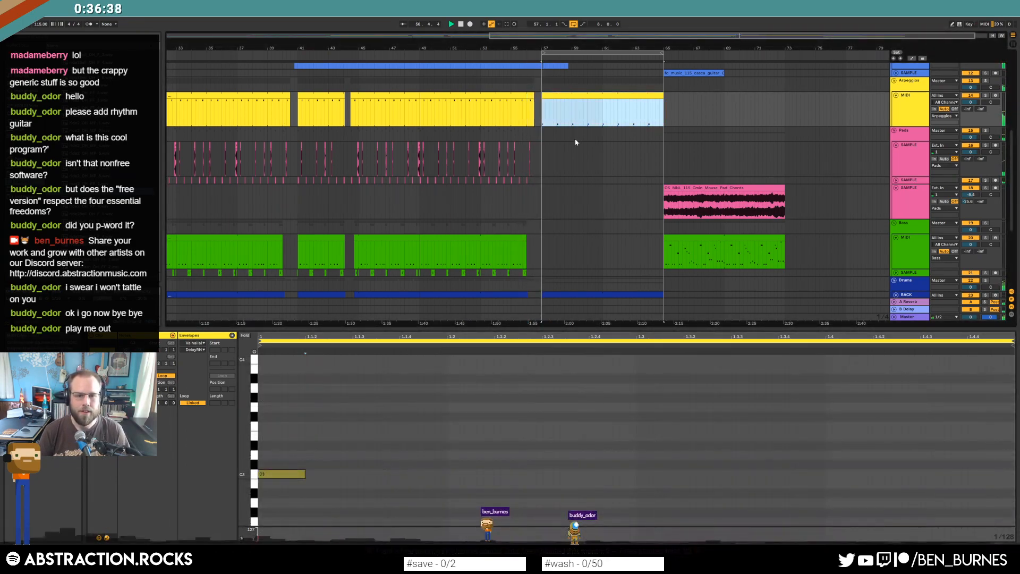
key(shift+Tab)
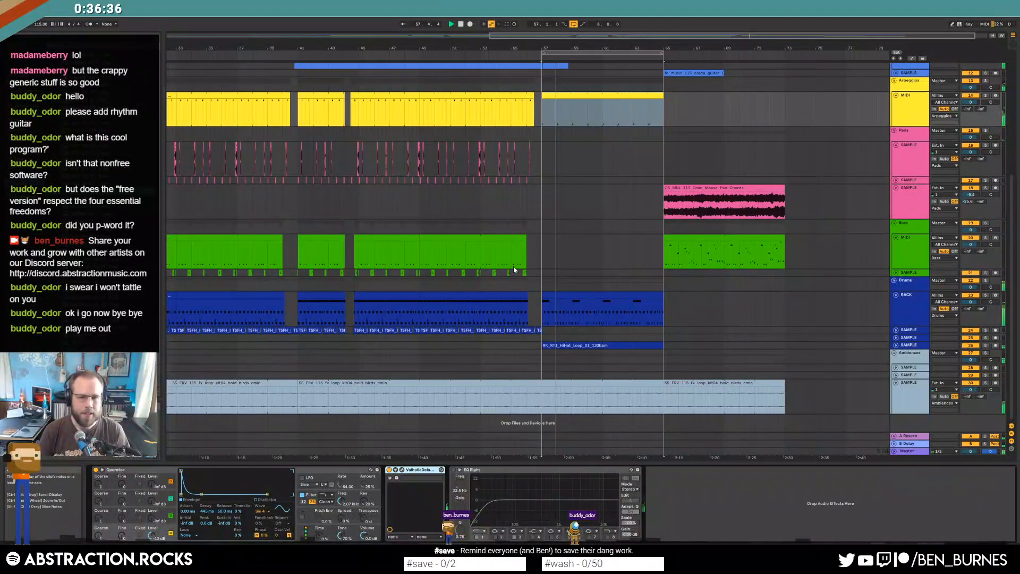
double_click(580, 291)
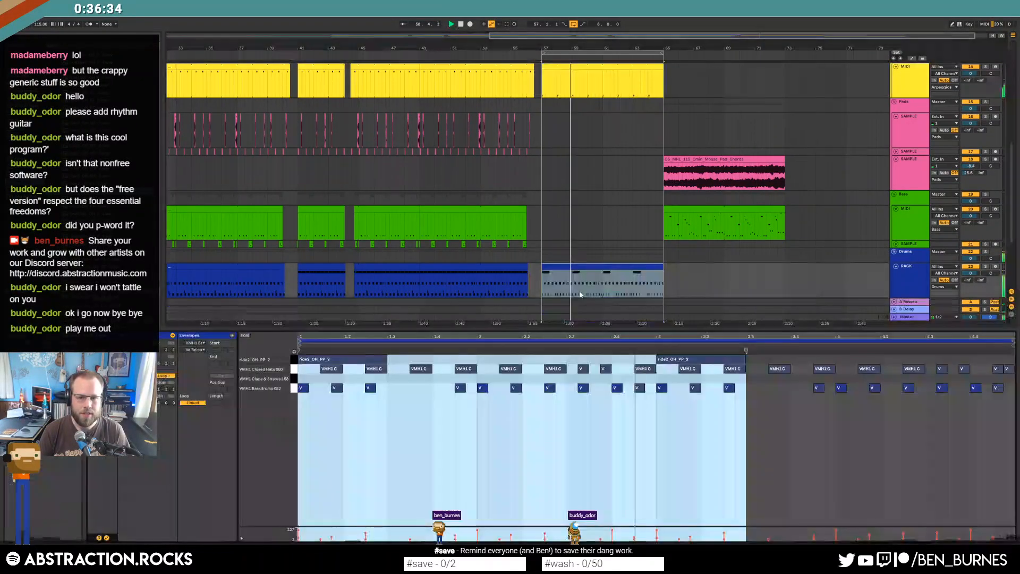
key(space)
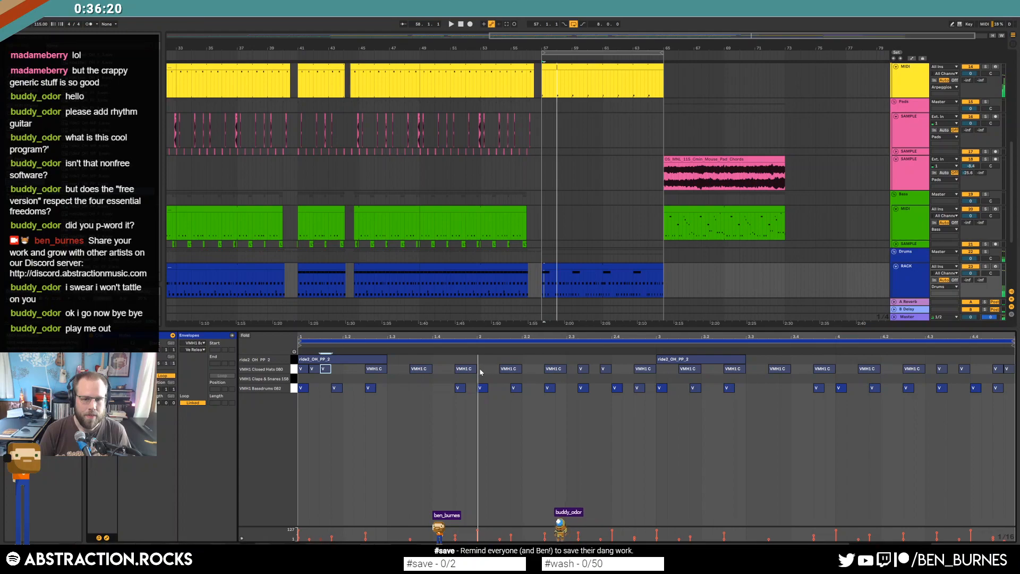
drag(480, 372, 282, 366)
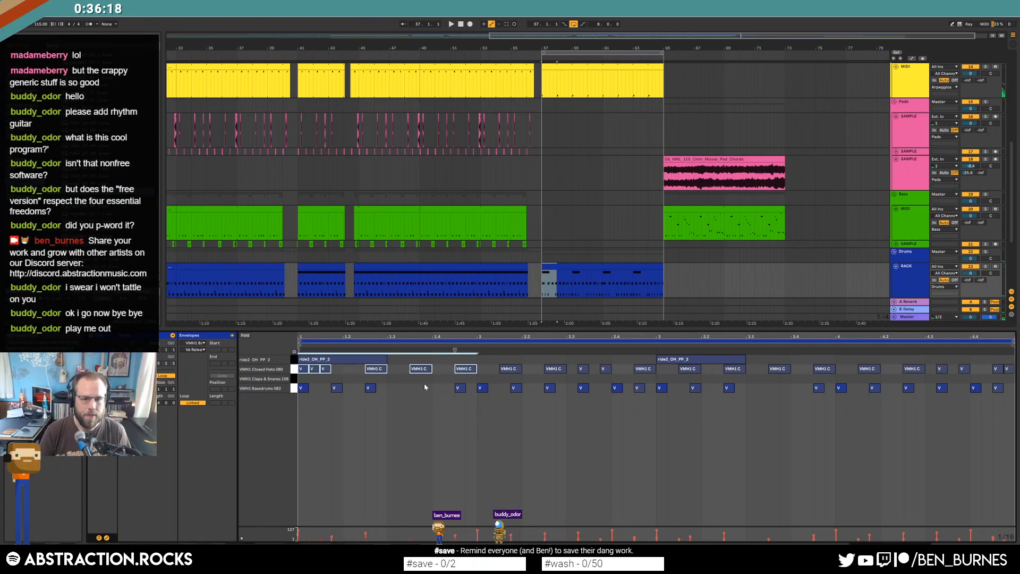
click(484, 372)
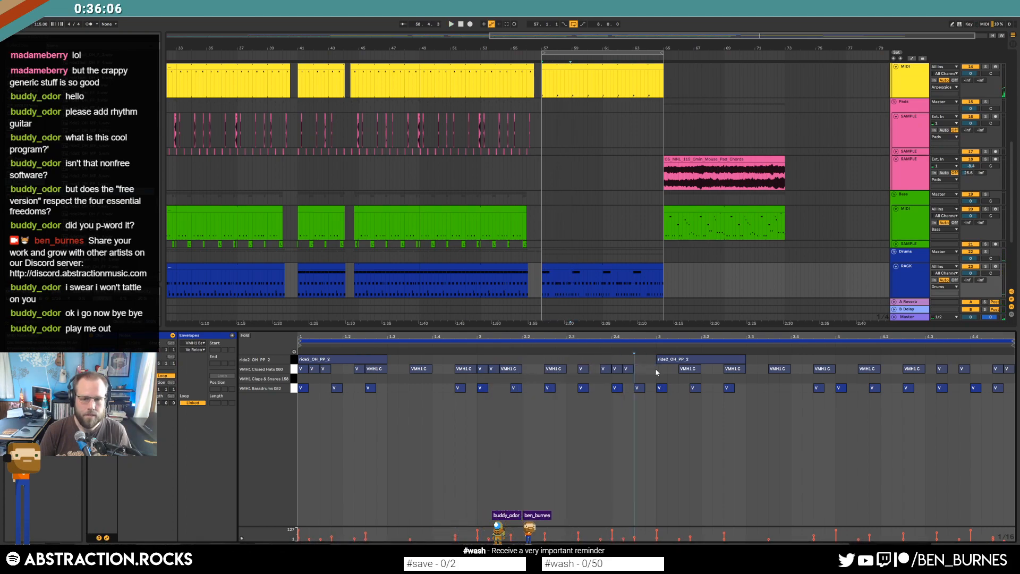
Replace the closed hi-hat notes in bars 3–4 of the drum clip with a duplicate of those in bars 1–2.
drag(691, 369, 1009, 369)
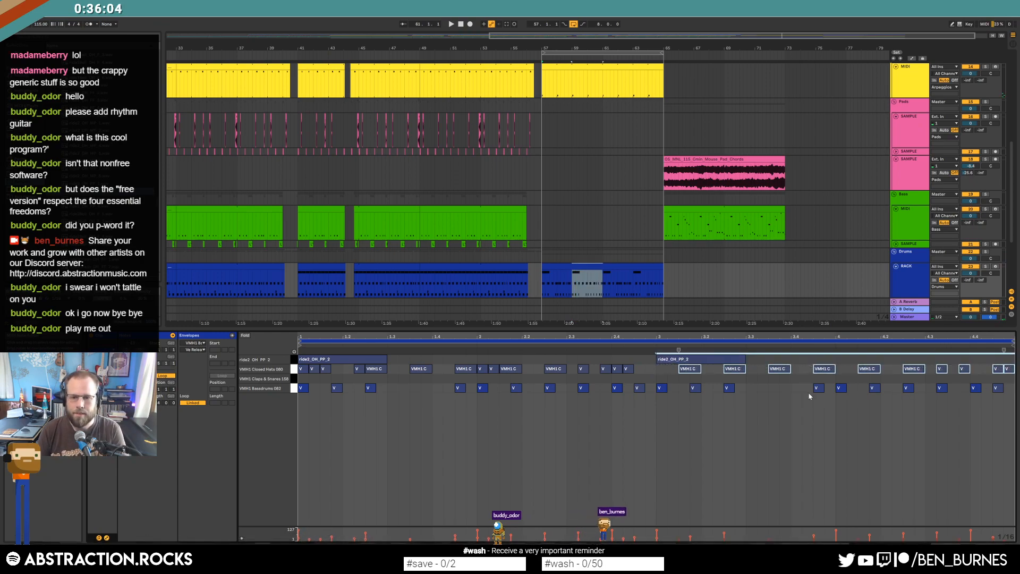
key(Delete)
drag(657, 372, 272, 370)
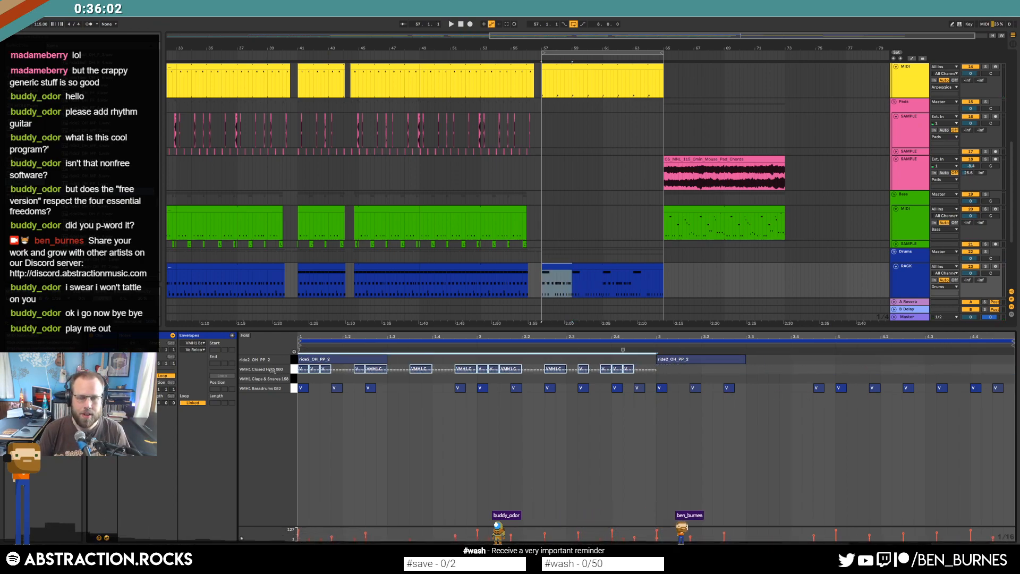
key(ctrl+d)
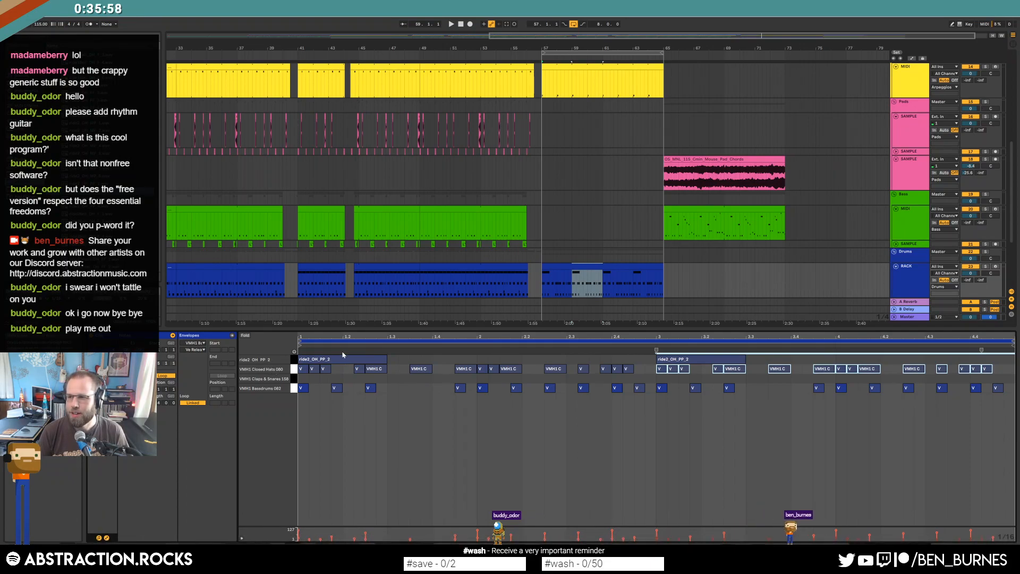
Play the drum clip from its start and check individual closed hi-hat notes in bars 1–2.
click(301, 405)
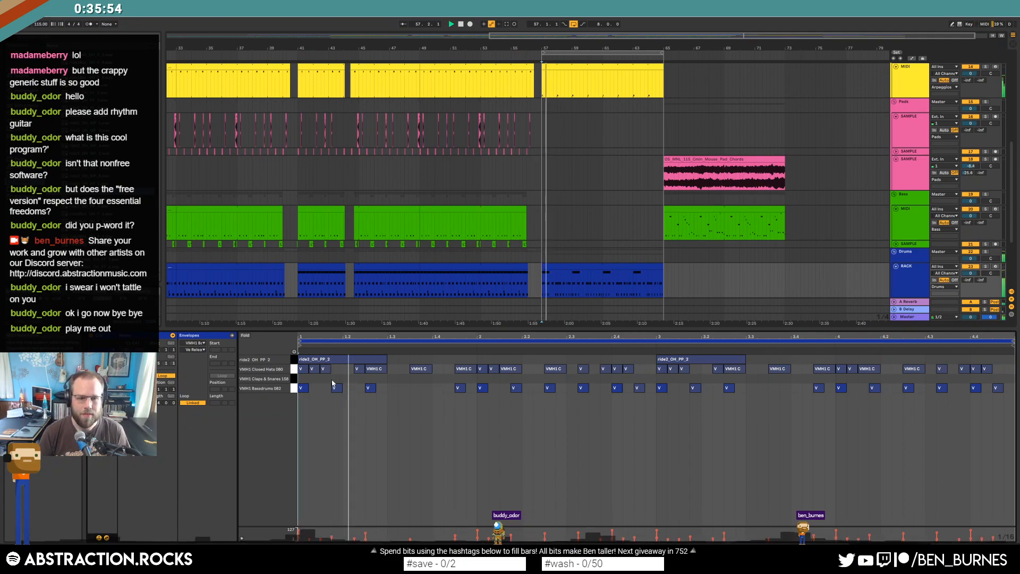
click(360, 376)
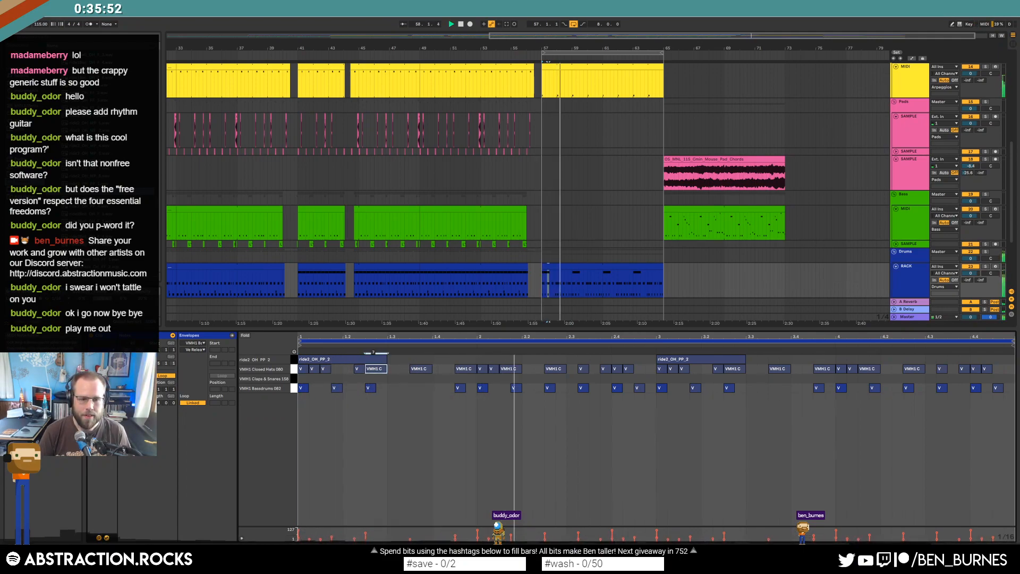
click(359, 368)
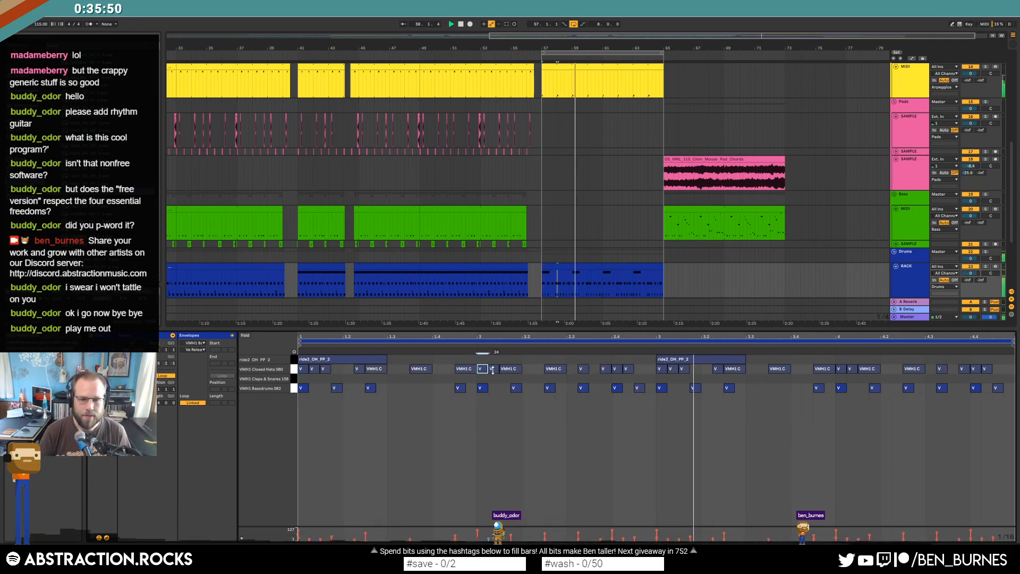
click(510, 368)
click(605, 369)
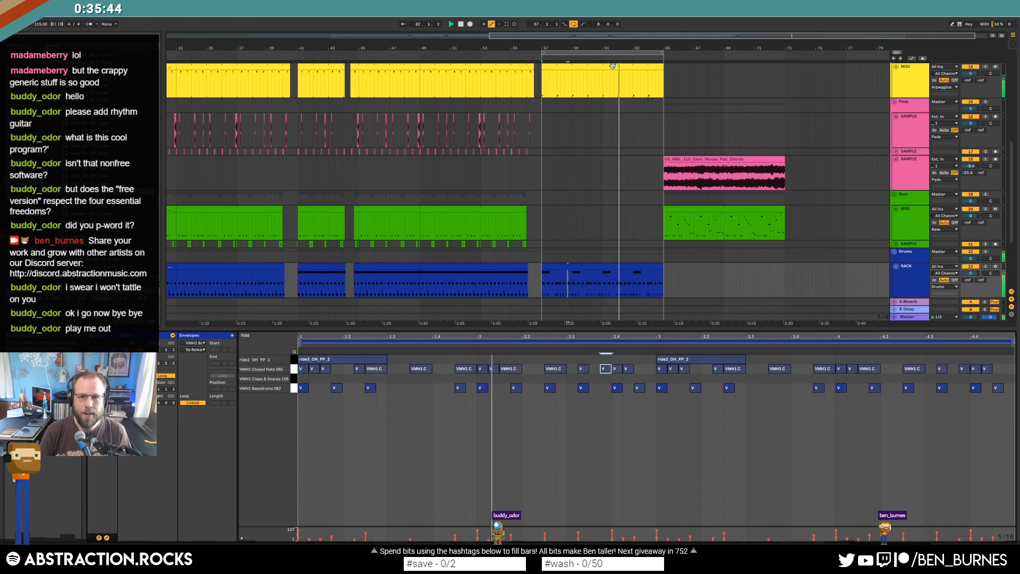
Add a short G3 note directly after the C3 note in the arpeggio part from bar 61 to bar 65.
drag(604, 81, 663, 85)
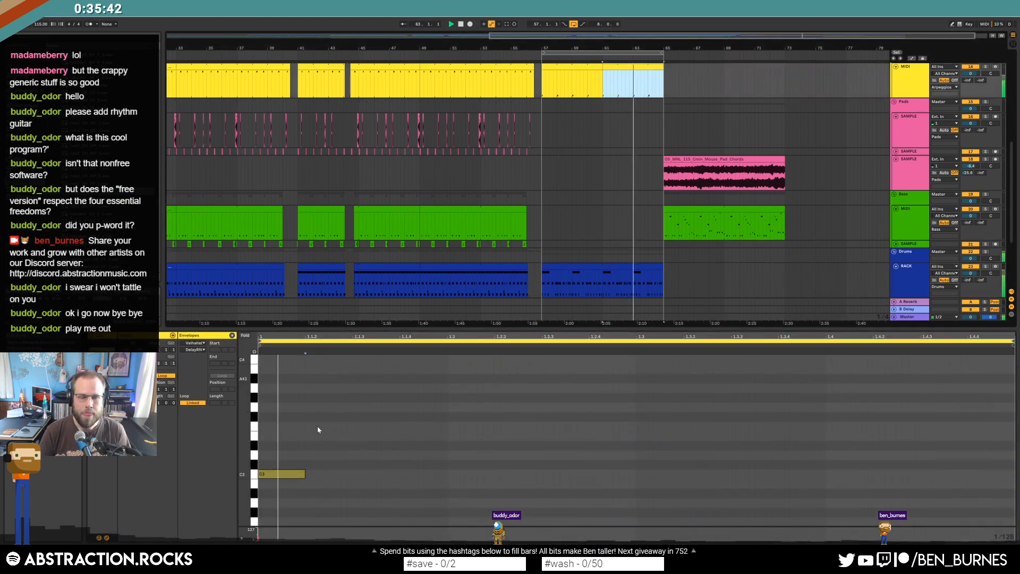
double_click(307, 457)
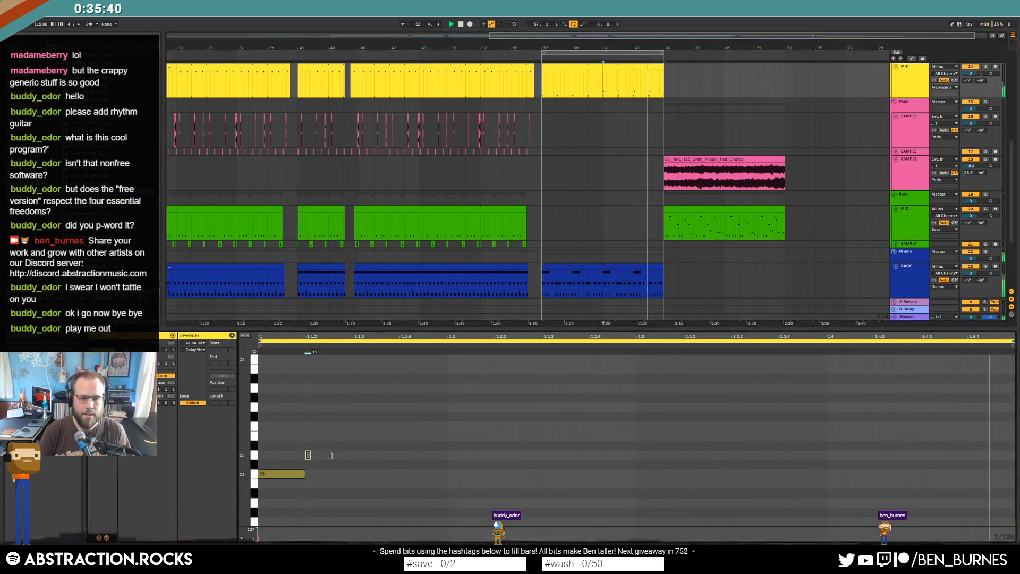
key(Up)
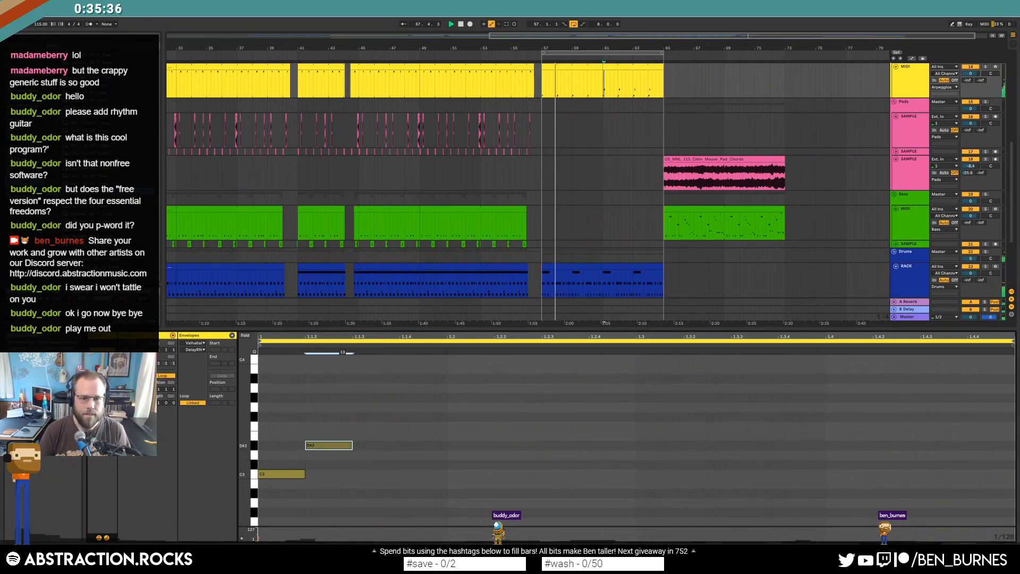
scroll(339, 433, up, 2)
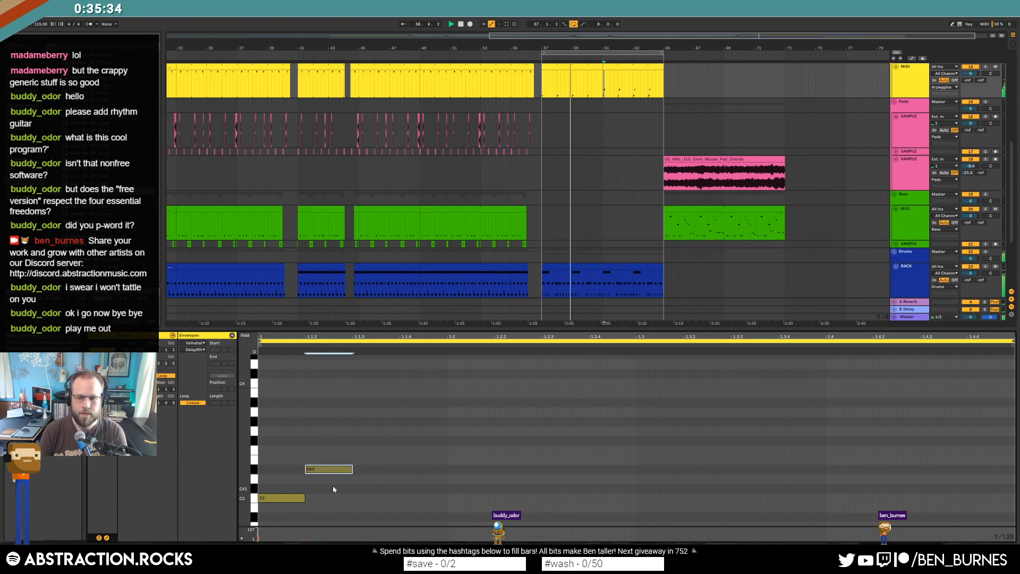
key(Up)
key(Up)
key(Up)
key(Up)
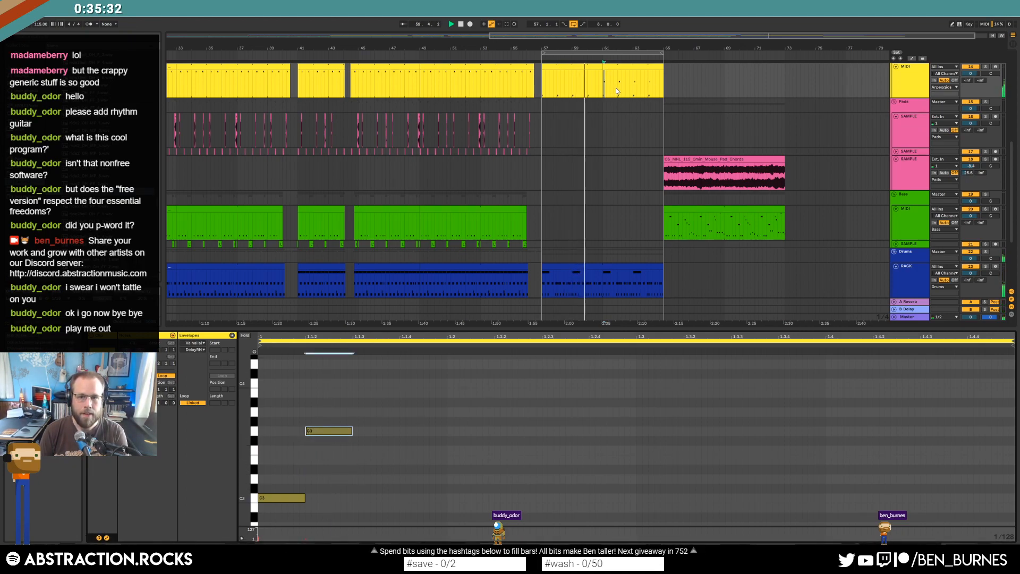
Add a short C4 note directly after the G3 note in the arpeggio part from bar 63 to bar 65.
mouse_move(634, 89)
mouse_down()
mouse_move(662, 88)
mouse_move(633, 89)
mouse_up()
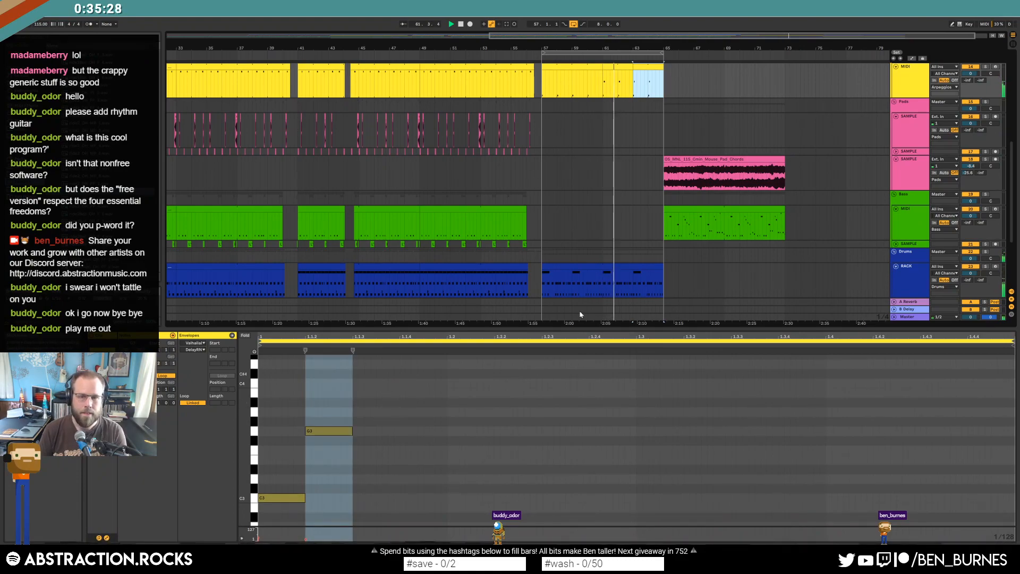
click(291, 499)
click(355, 494)
double_click(355, 494)
key(shift+Up)
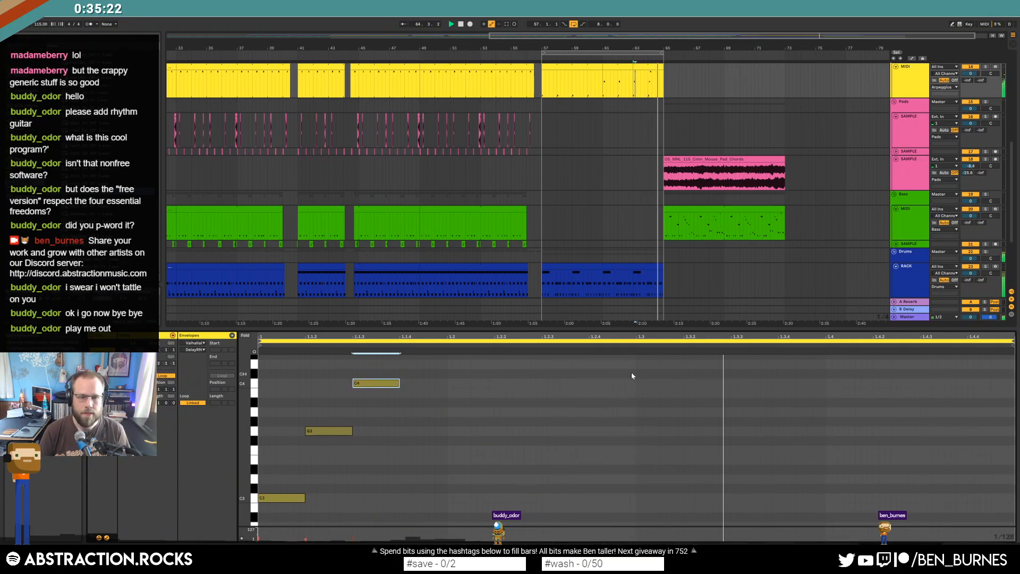
Consolidate the arpeggio part from bar 57 to bar 65 into one clip and select all of its notes.
key(shift+Tab)
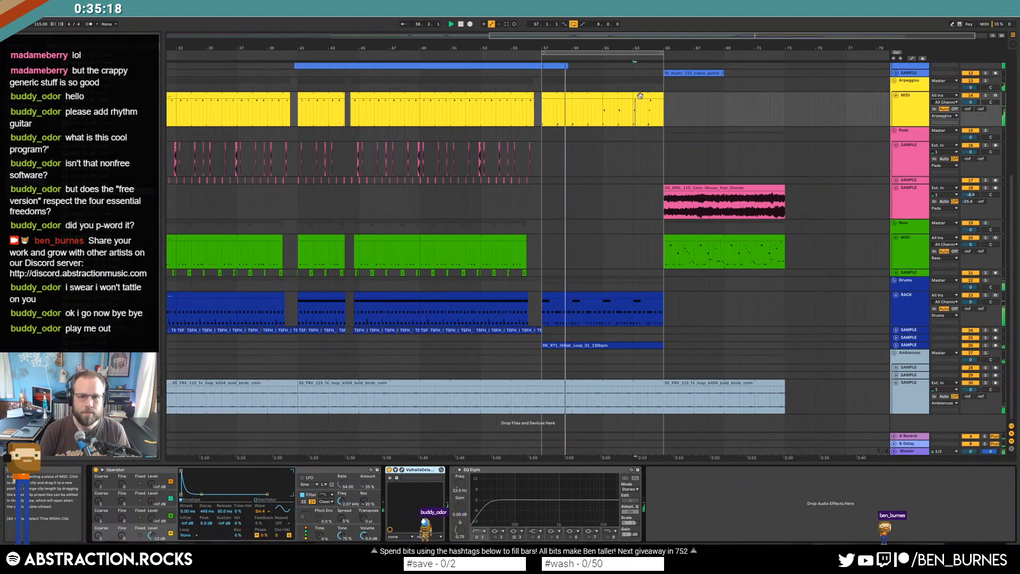
click(586, 94)
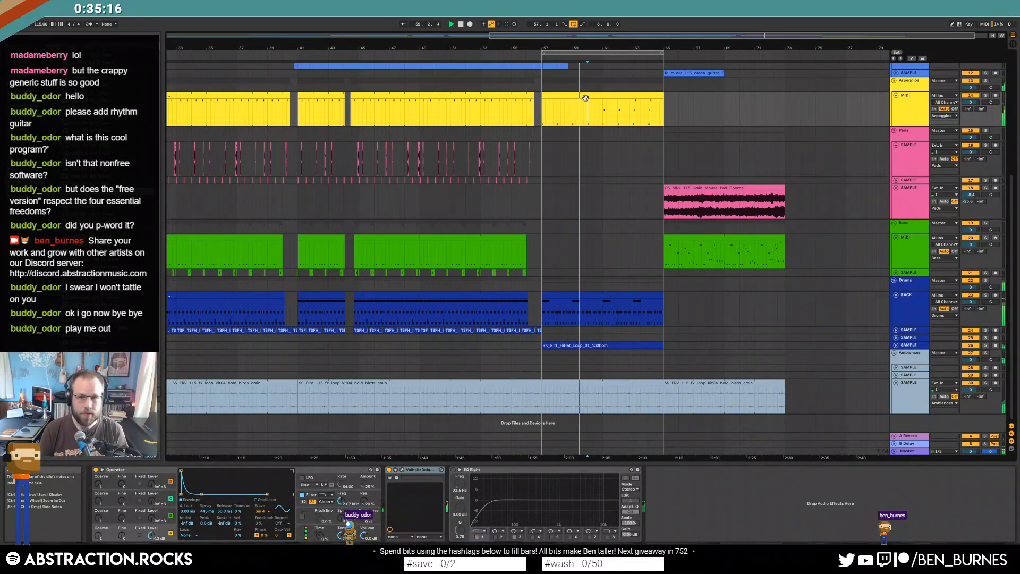
double_click(585, 101)
click(349, 440)
key(ctrl+a)
scroll(357, 394, up, 6)
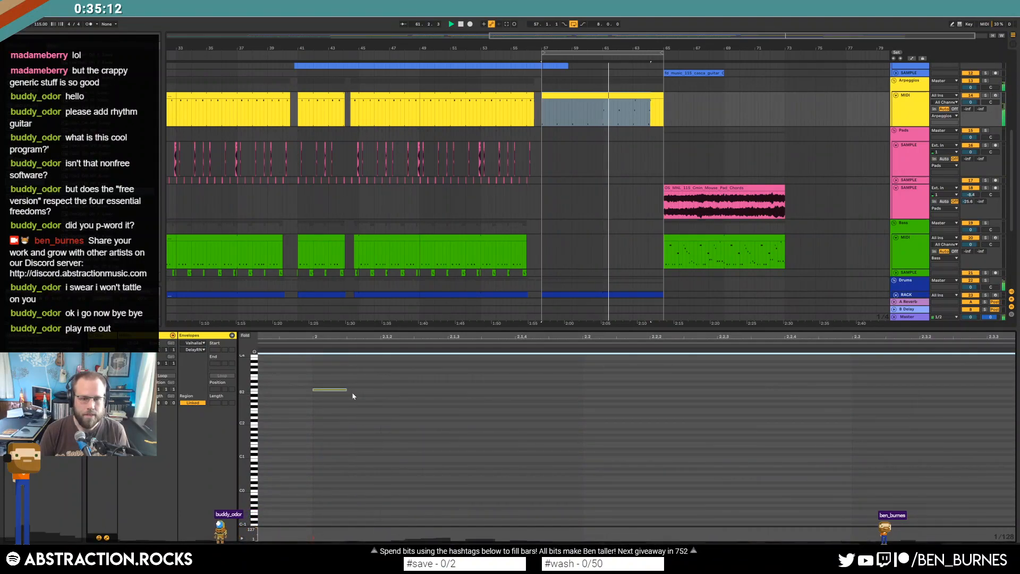
key(shift+Tab)
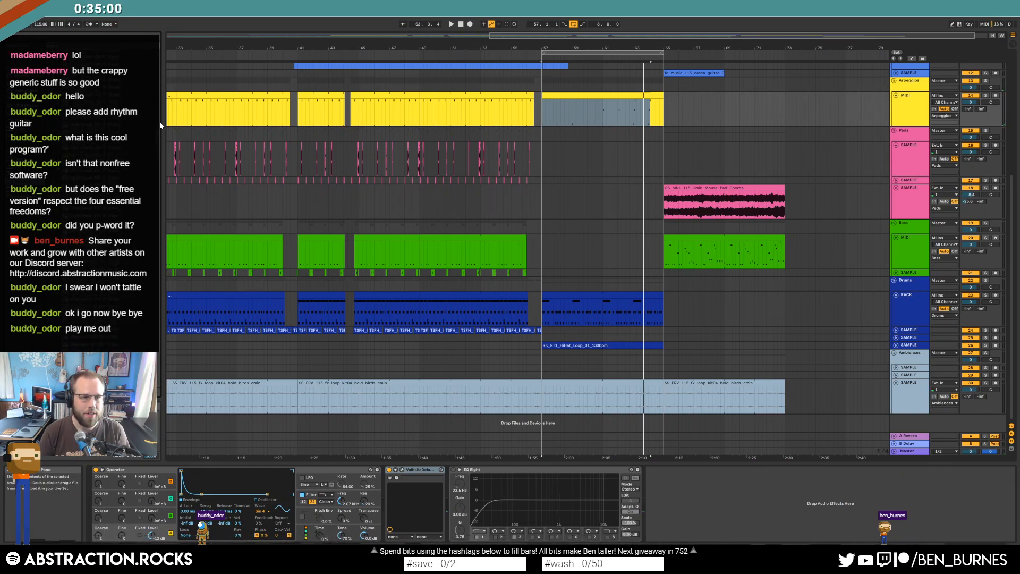
scroll(113, 127, down, 1)
click(112, 88)
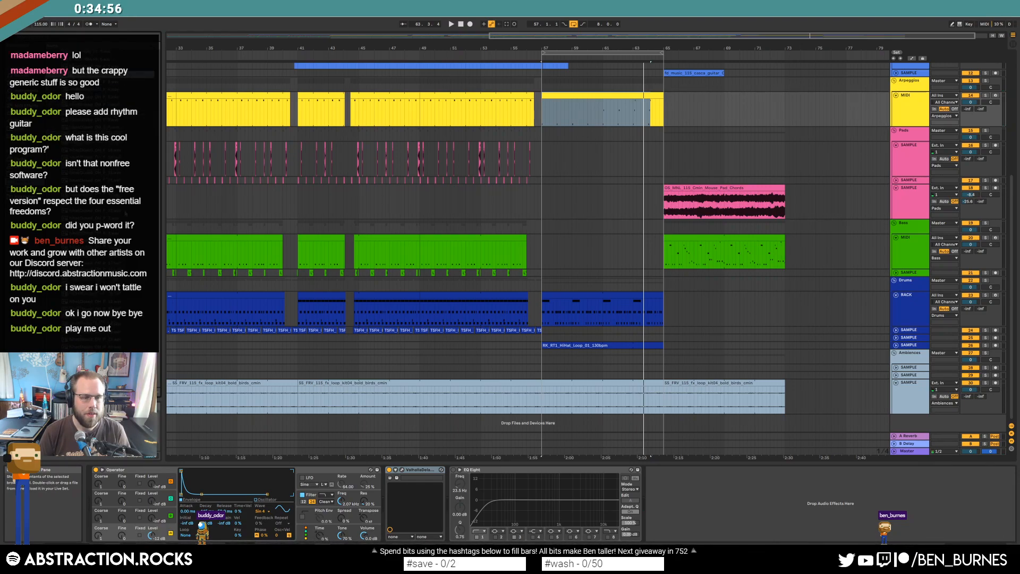
scroll(113, 107, up, 4)
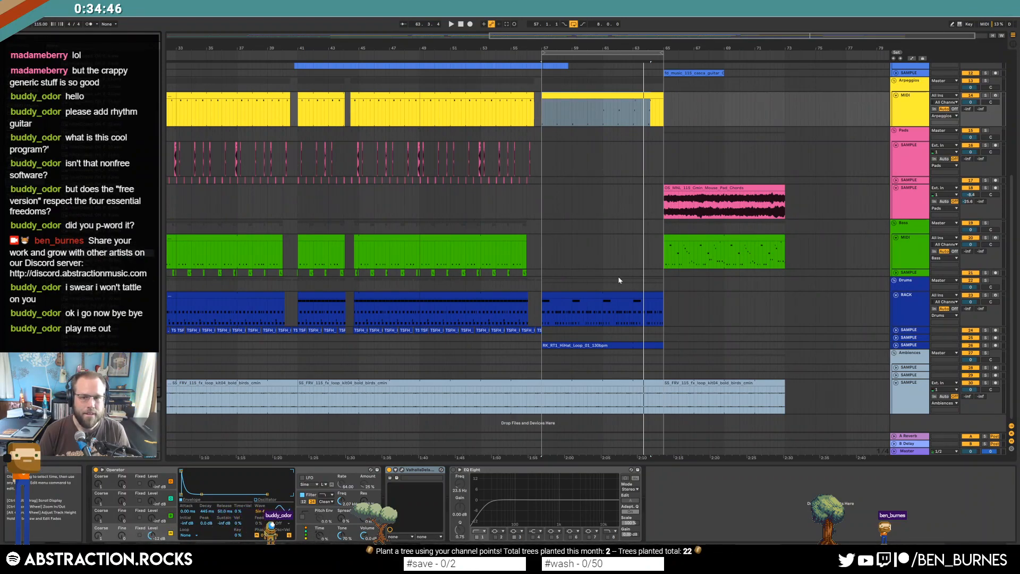
Open the drum clip at bar 57 and add three consecutive sixteenth hihatClosed notes from its start.
click(618, 309)
click(143, 513)
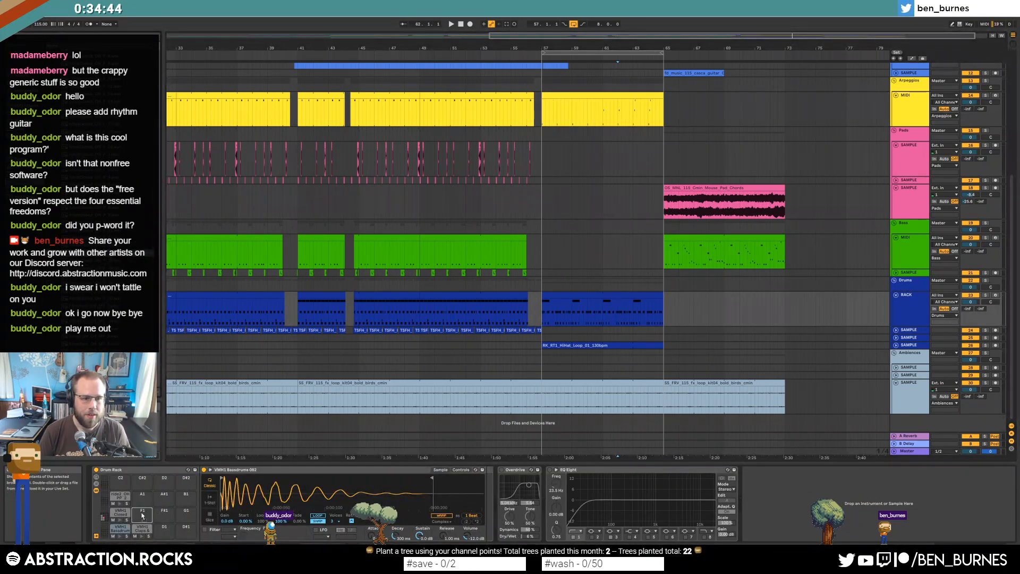
double_click(553, 314)
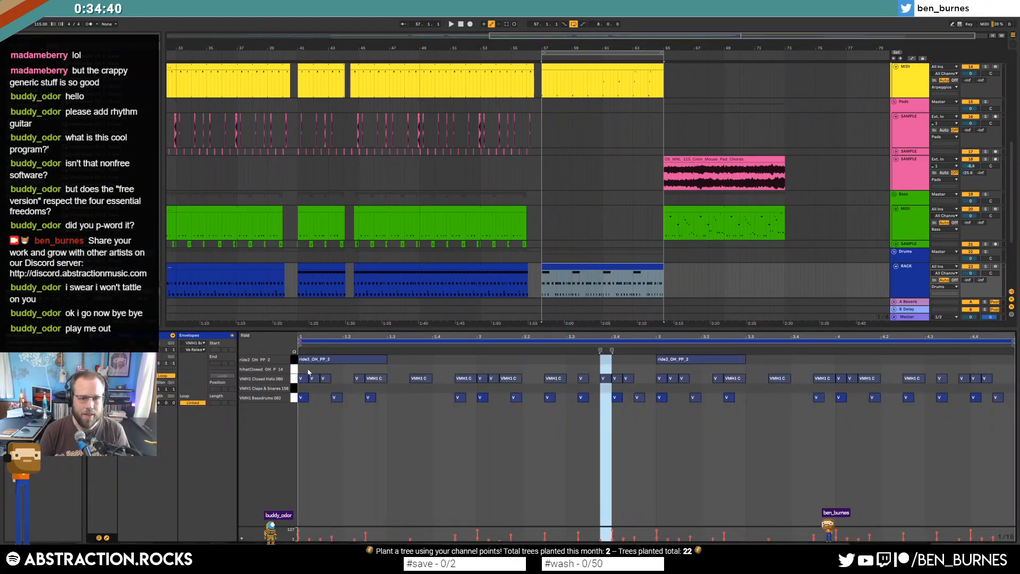
click(304, 370)
key(ctrl+d)
key(ctrl+d)
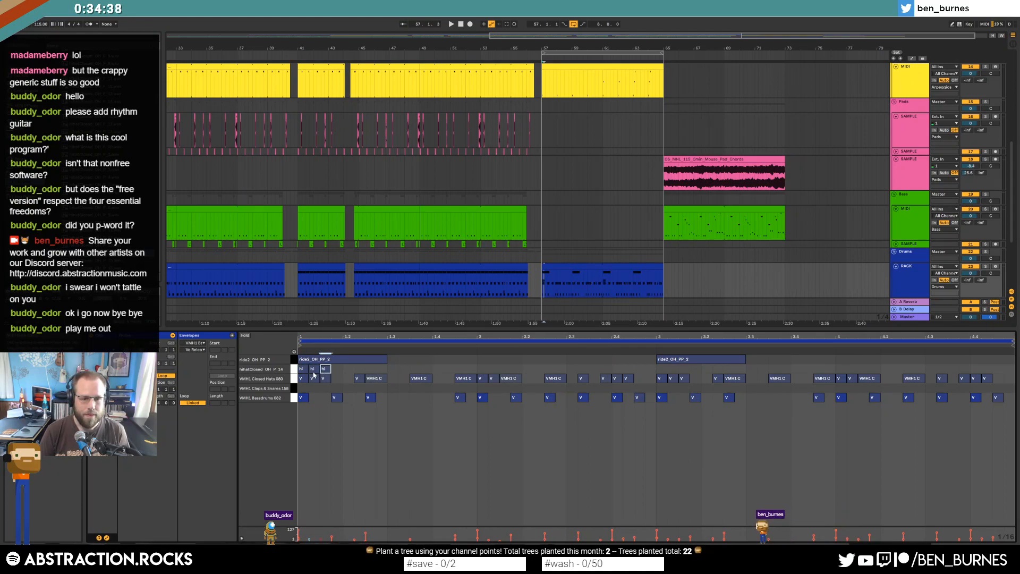
Duplicate the three hihatClosed notes repeatedly until sixteenths run almost to the end of bar 1, and start playback.
click(325, 369)
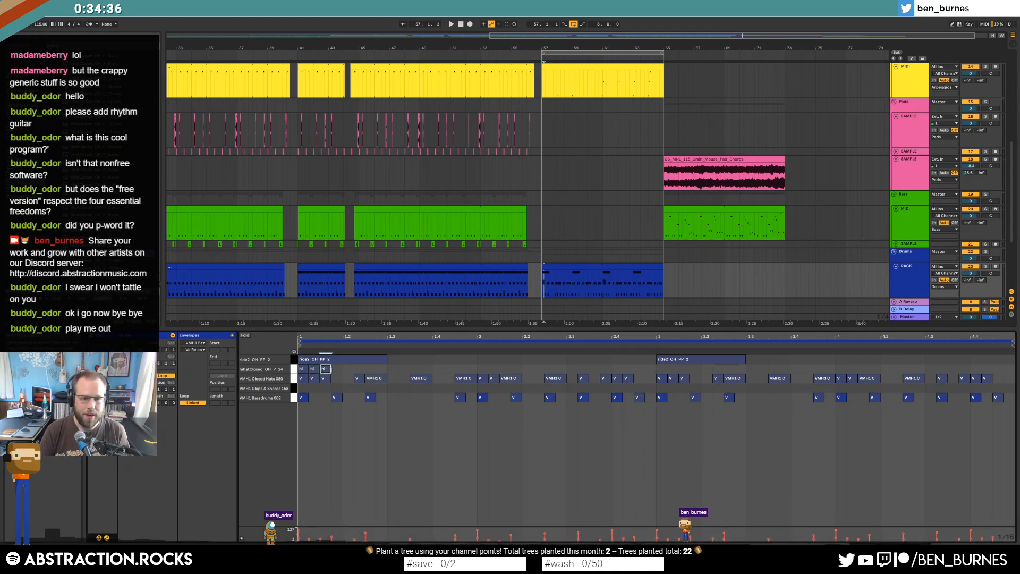
drag(334, 370, 299, 368)
key(ctrl+d)
key(ctrl+d)
key(ctrl+d)
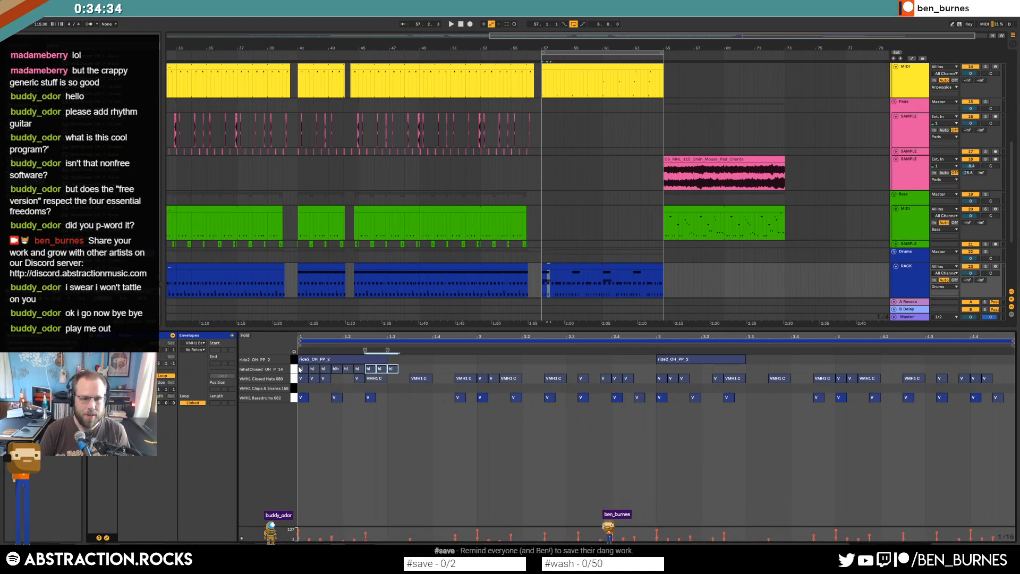
key(ctrl+d)
key(space)
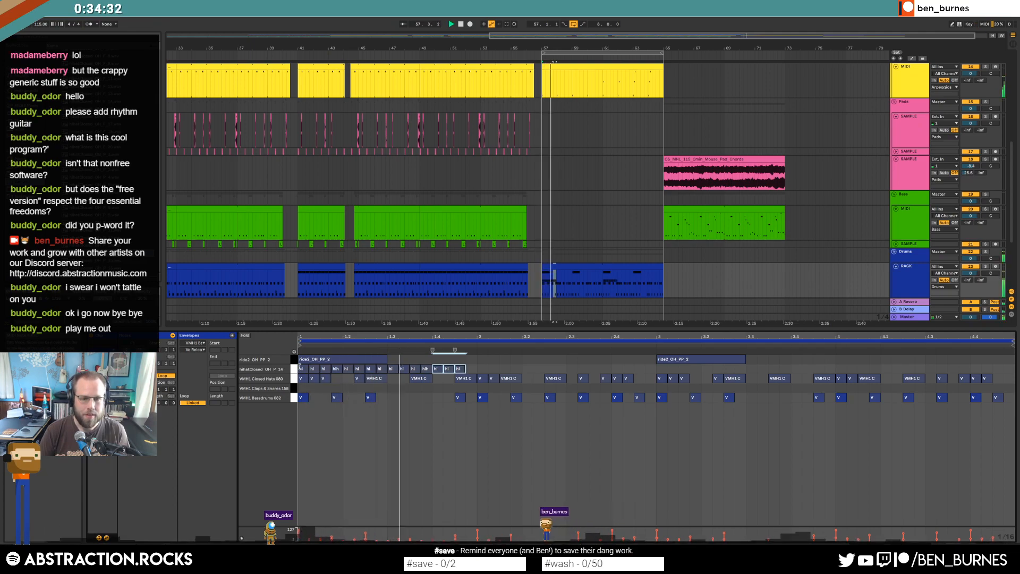
Finish bar 1 of the hihatClosed row with a short run of thirty-second notes and play the pattern.
click(469, 371)
key(space)
scroll(467, 372, up, 2)
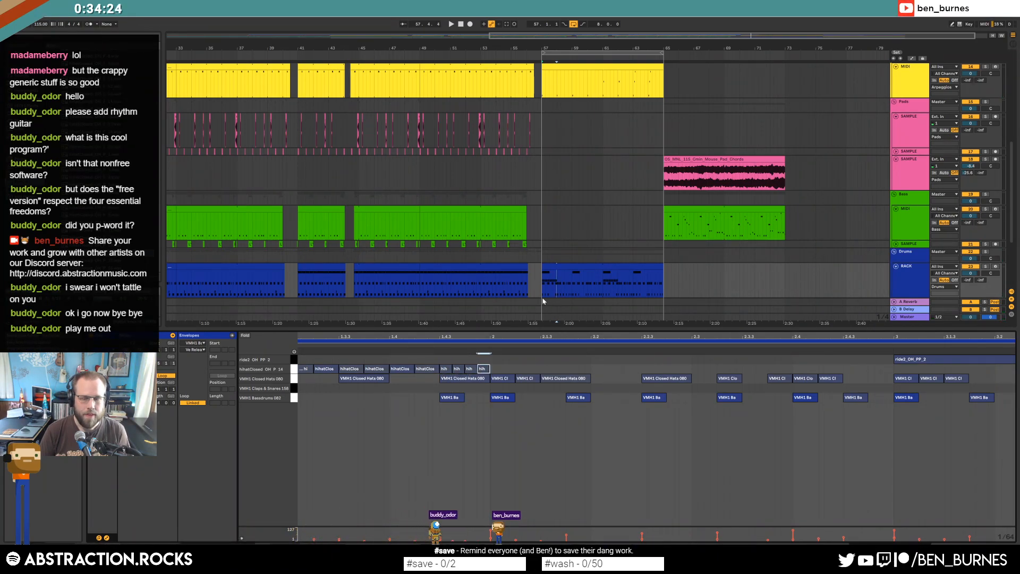
drag(481, 337, 567, 320)
drag(578, 371, 269, 370)
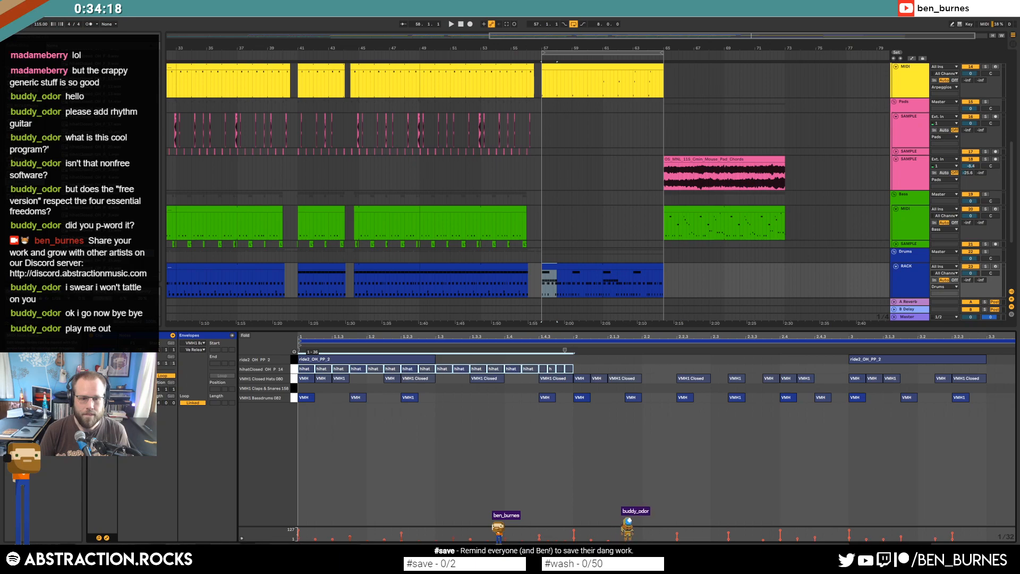
key(space)
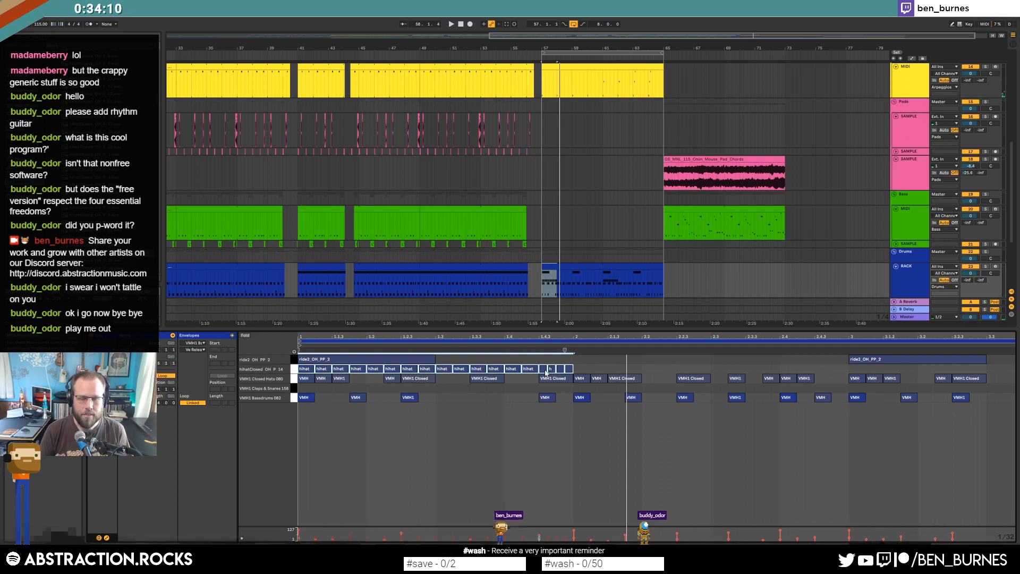
key(space)
Thin out the VMH1 Closed Hats notes in bars 1–2, lengthen the one at 1.1.3 to an eighth, and play the result.
click(303, 380)
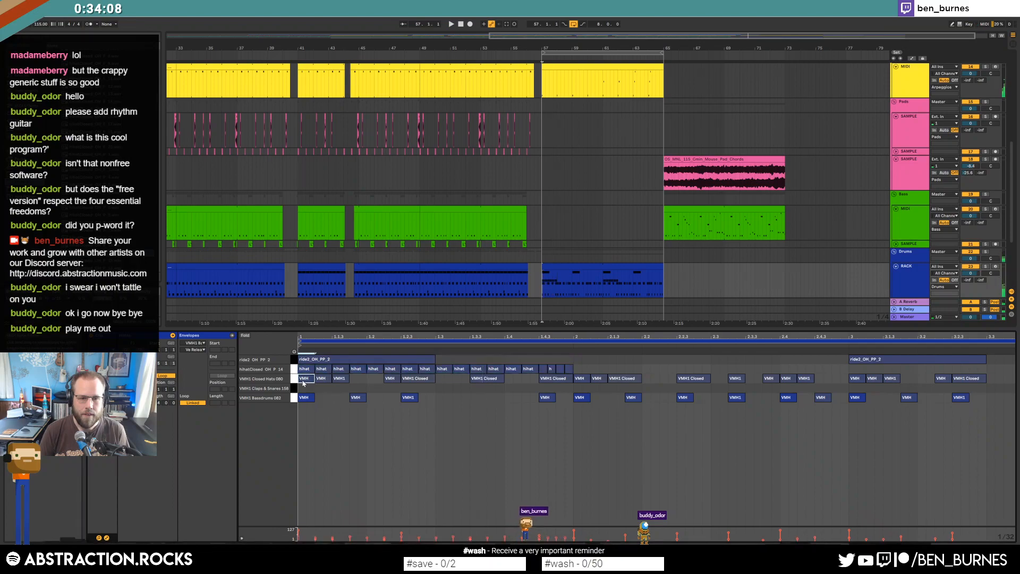
drag(349, 379, 367, 380)
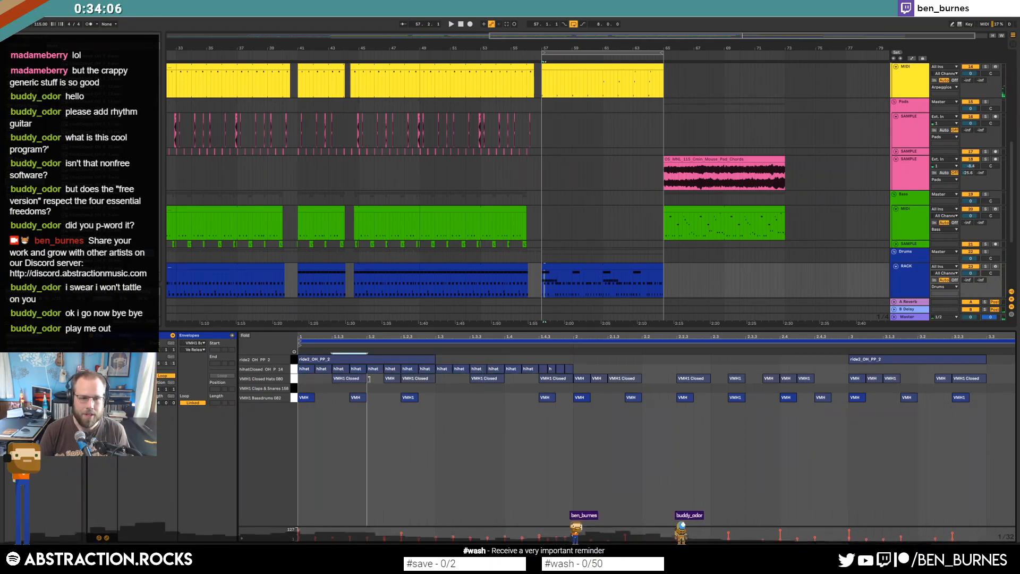
double_click(389, 378)
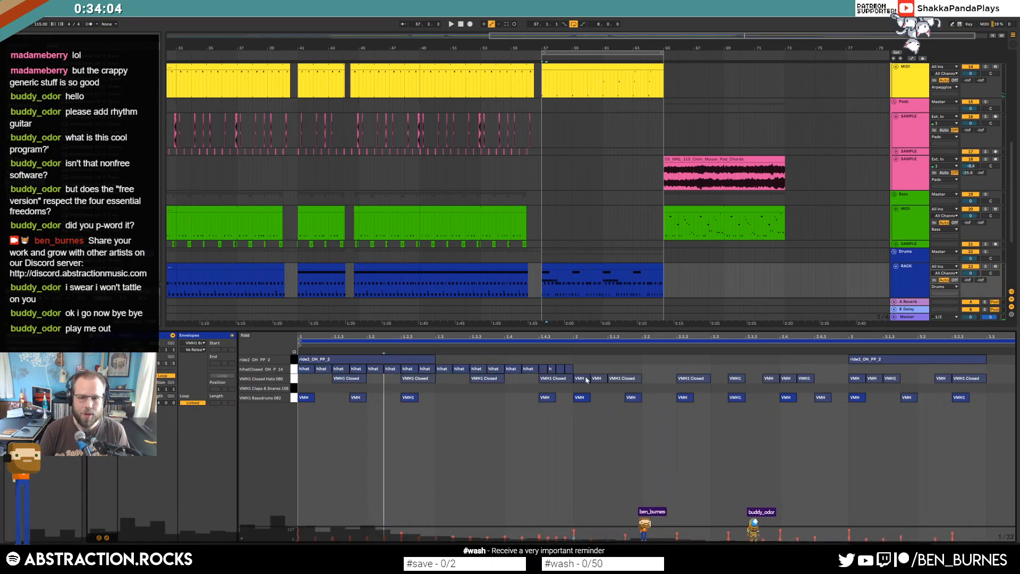
click(740, 379)
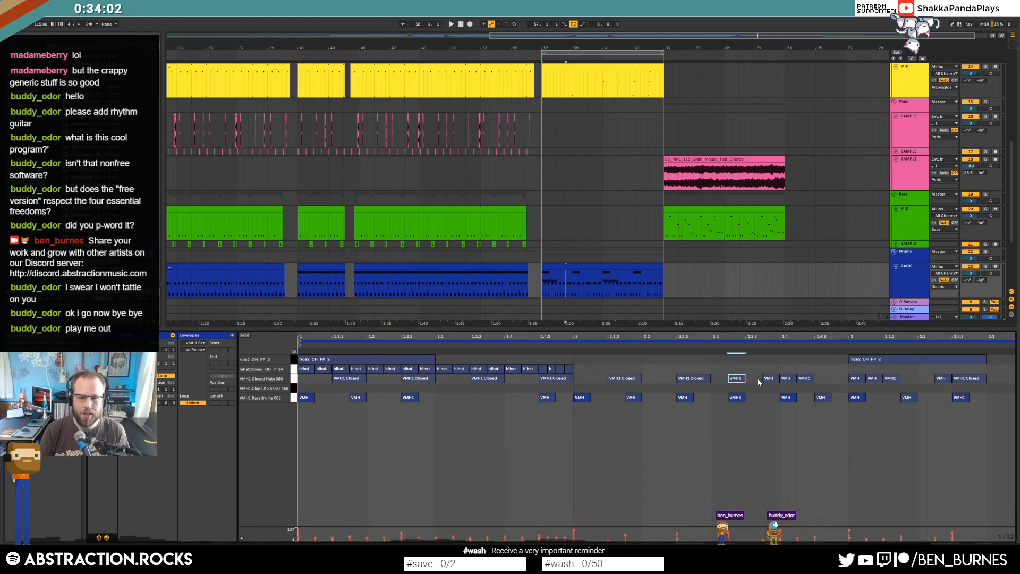
key(space)
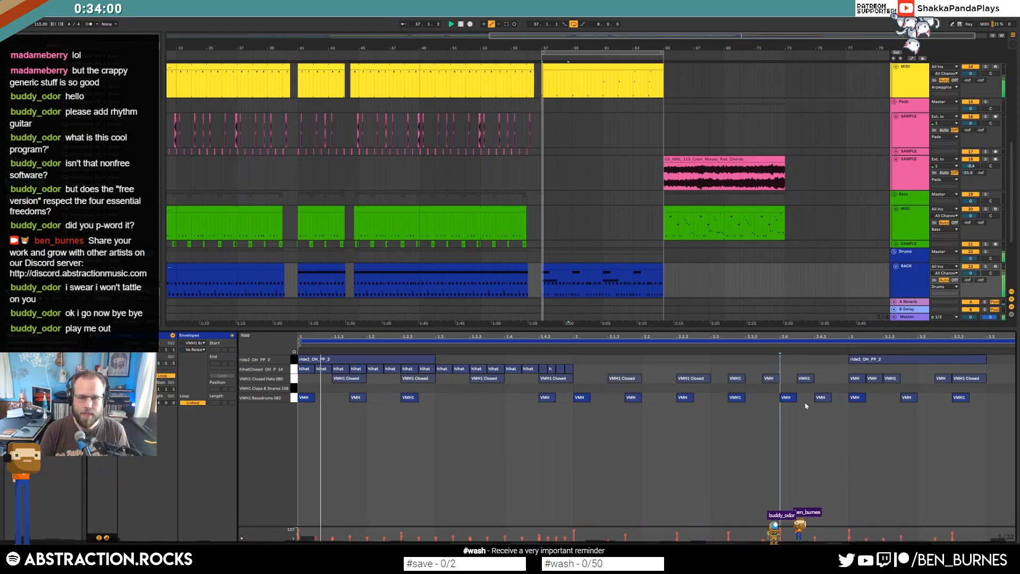
key(space)
Duplicate the hihatClosed pattern of bar 1 into bars 2, 3 and 4 and play the clip.
drag(575, 367, 285, 371)
key(ctrl+d)
key(ctrl+d)
key(ctrl+d)
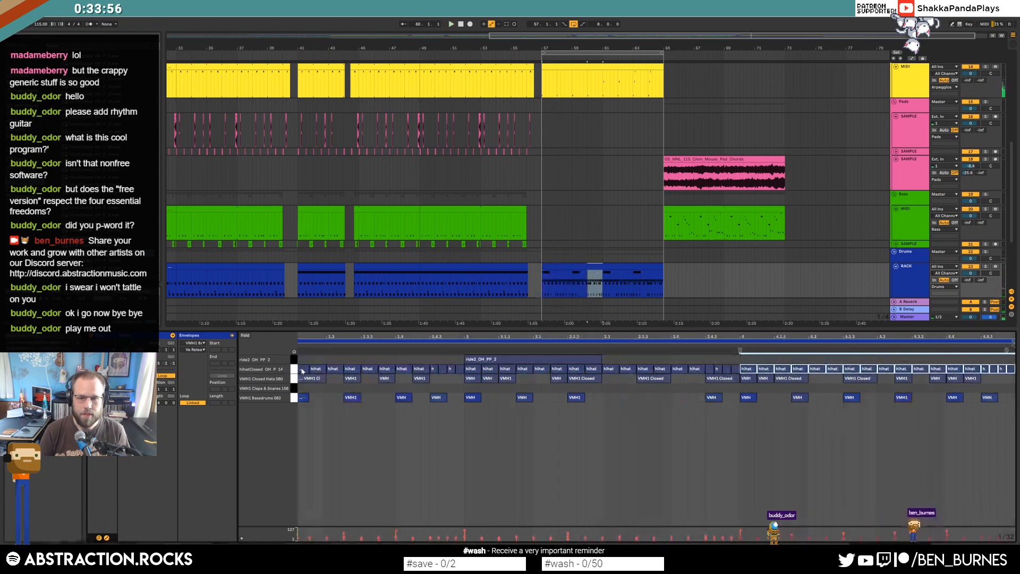
key(space)
scroll(709, 369, down, 3)
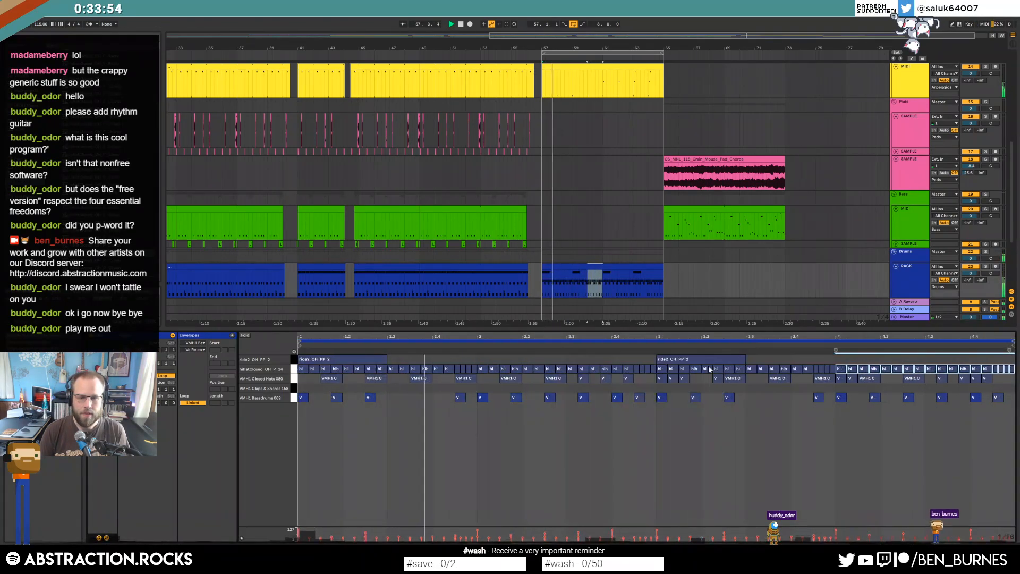
Replace the VMH1 Closed Hats notes in bars 3–4 with a copy of those from bars 1–2.
drag(656, 378, 1014, 380)
key(Delete)
mouse_move(662, 372)
mouse_down()
mouse_move(260, 372)
mouse_move(253, 384)
mouse_up()
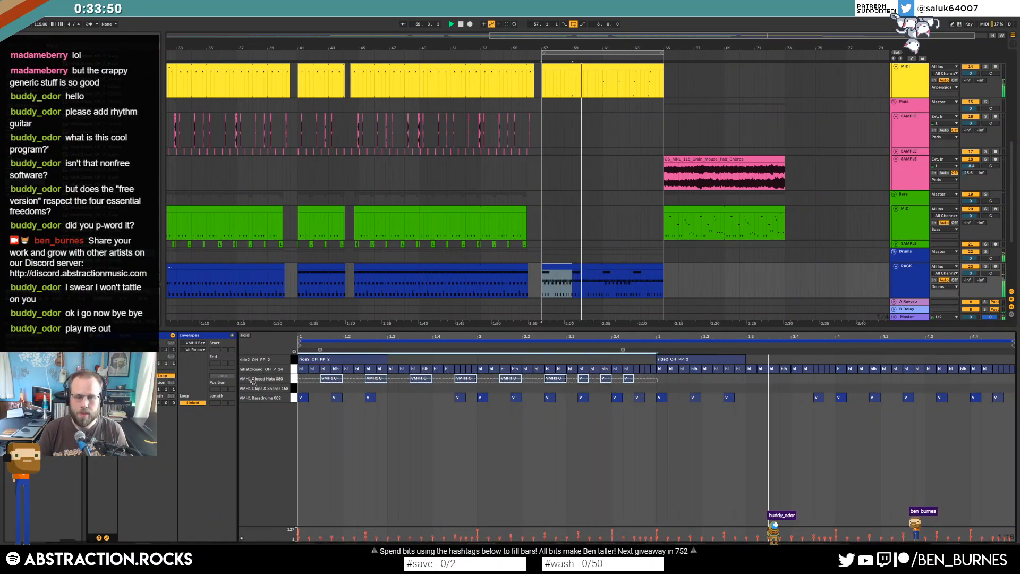
key(ctrl+d)
click(665, 478)
click(293, 380)
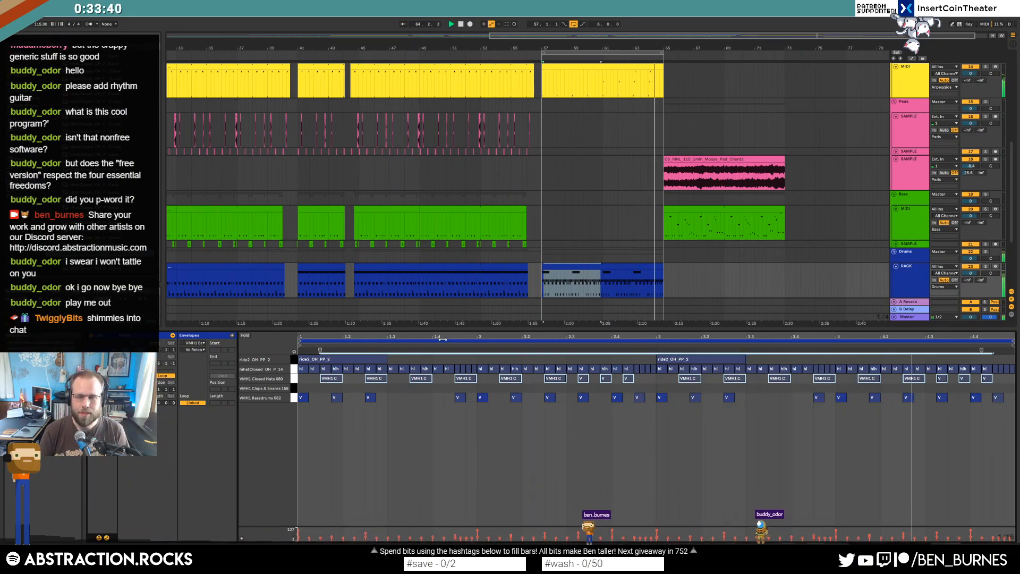
Close the drum note editor and extend the birds ambience loop starting at bar 41 to just past bar 73.
key(shift+Tab)
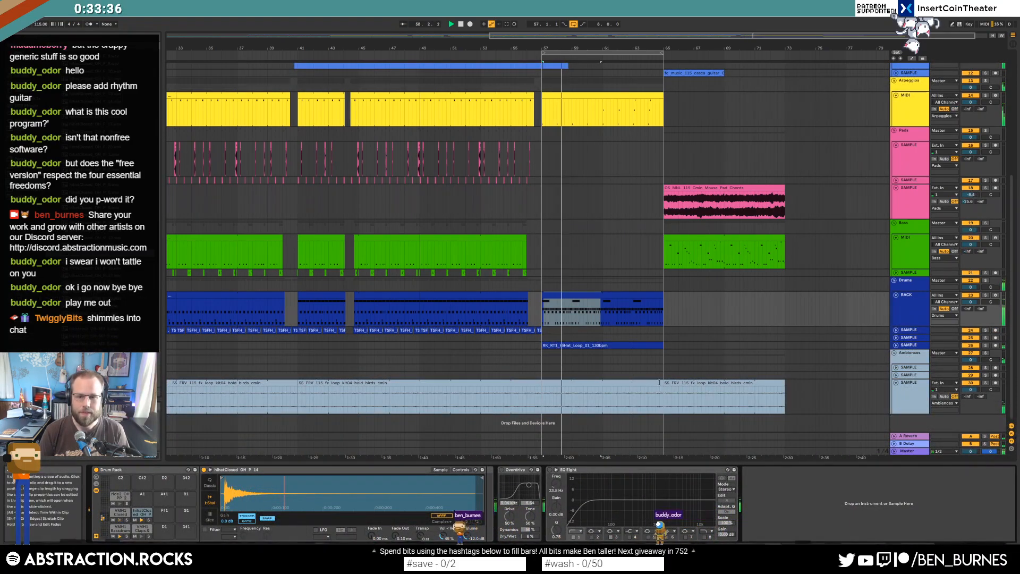
drag(660, 385, 775, 386)
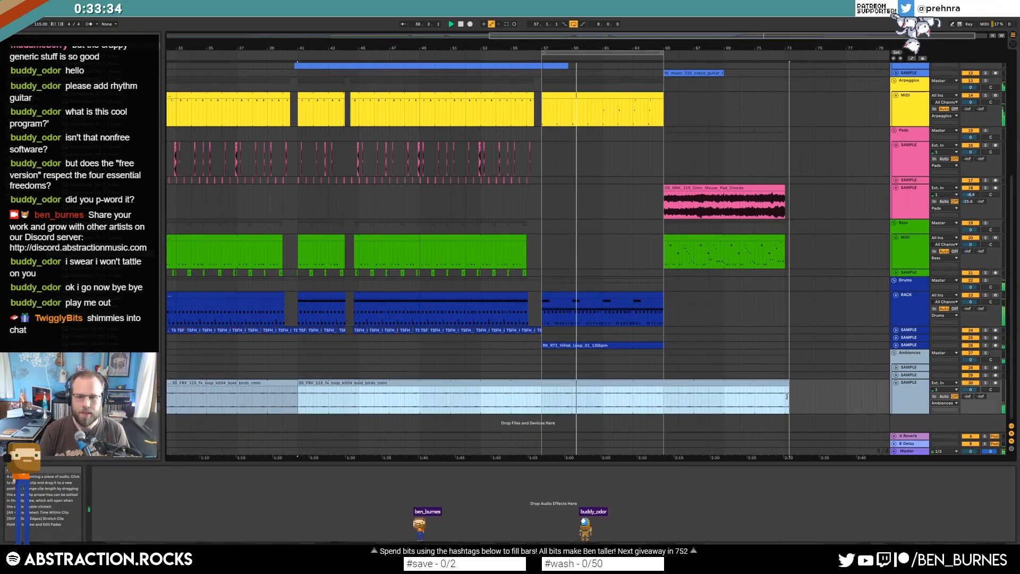
Move the KSHMR sax melody clip from bar 65 to bar 57 on its Leads track.
scroll(785, 396, up, 2)
scroll(786, 396, up, 2)
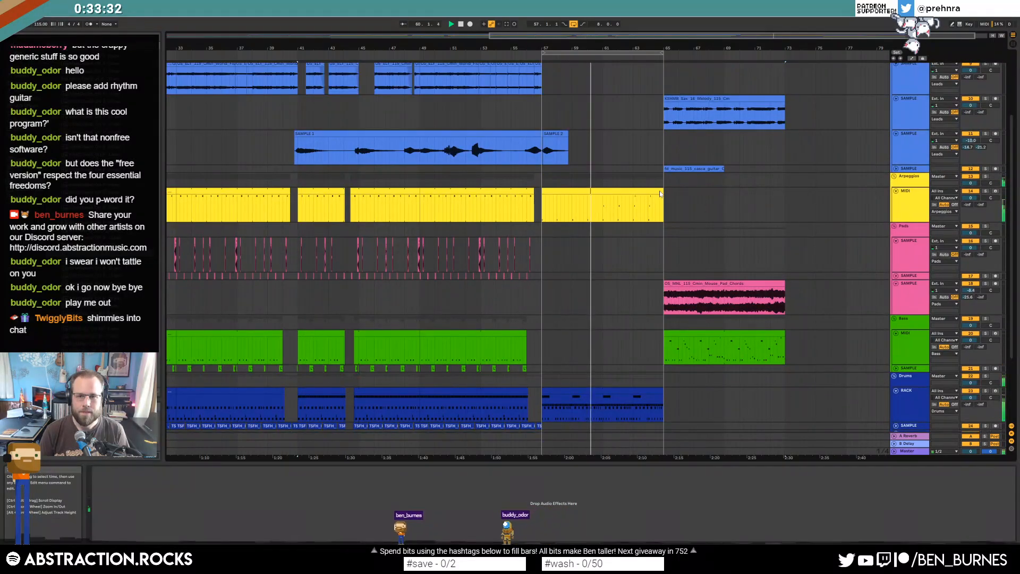
click(559, 100)
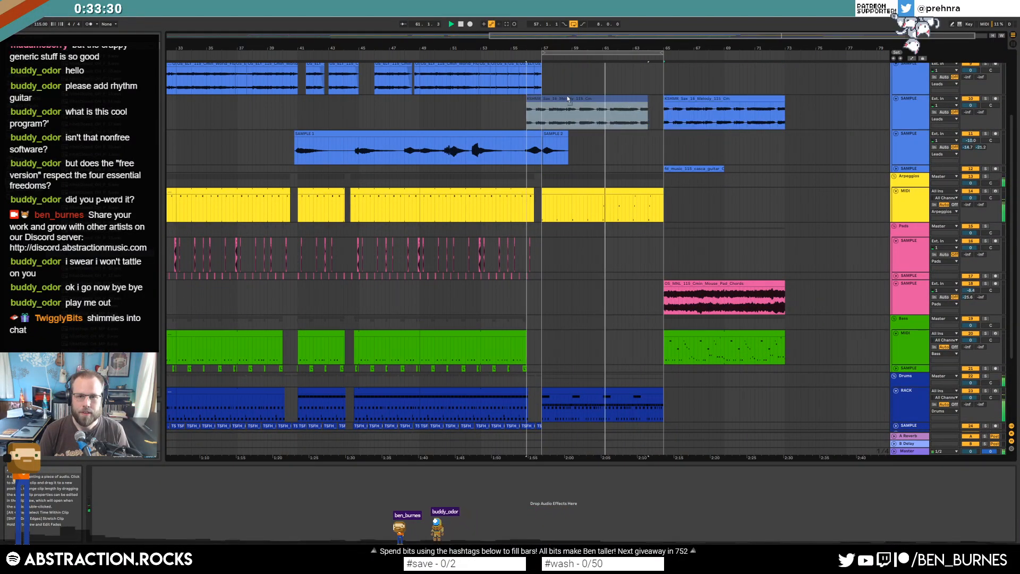
drag(578, 98, 578, 98)
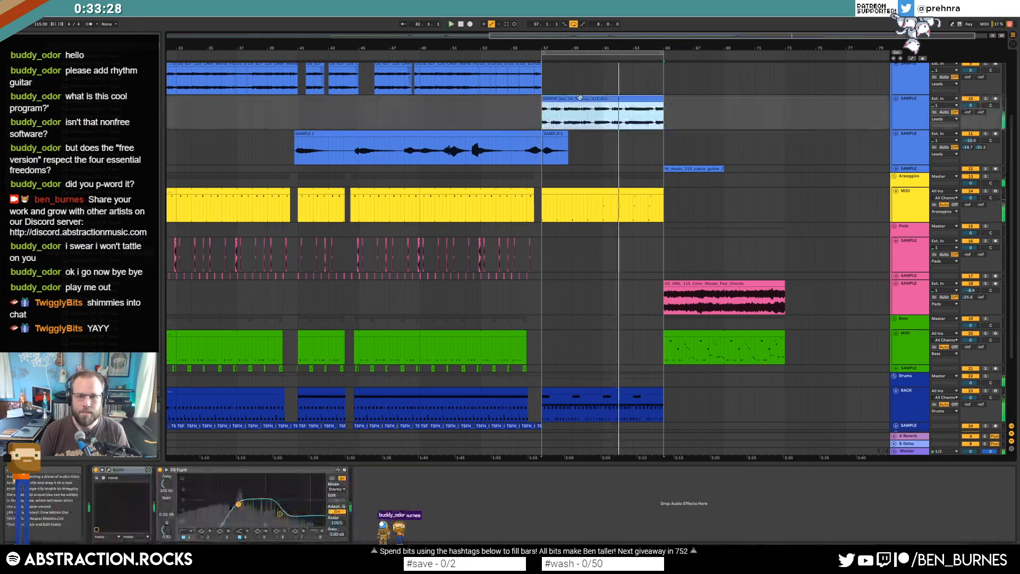
Show automation and lower EQ Eight band 4's frequency on the sax track, setting its gain to -13.0 dB and Q to 0.20.
click(278, 515)
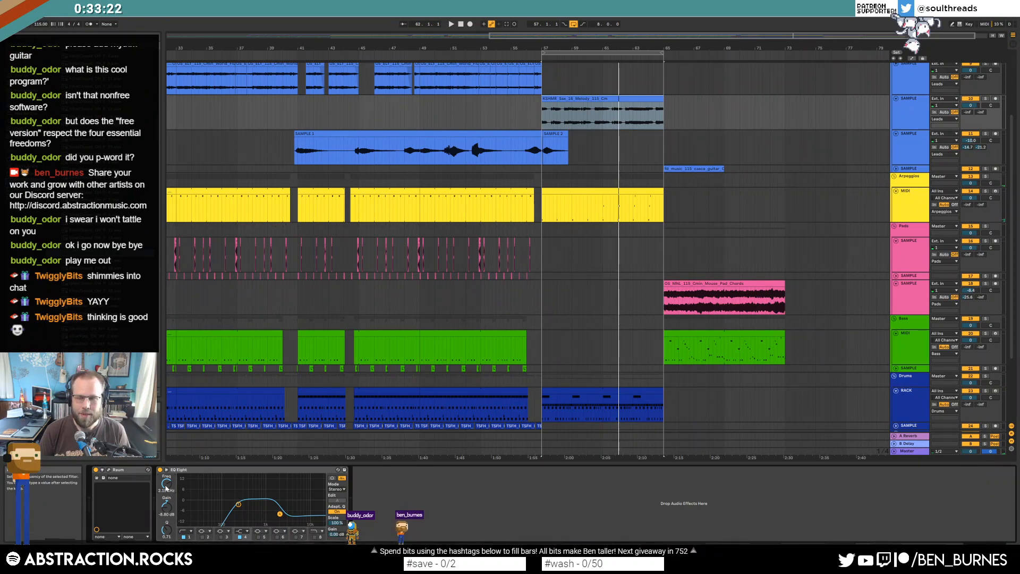
key(a)
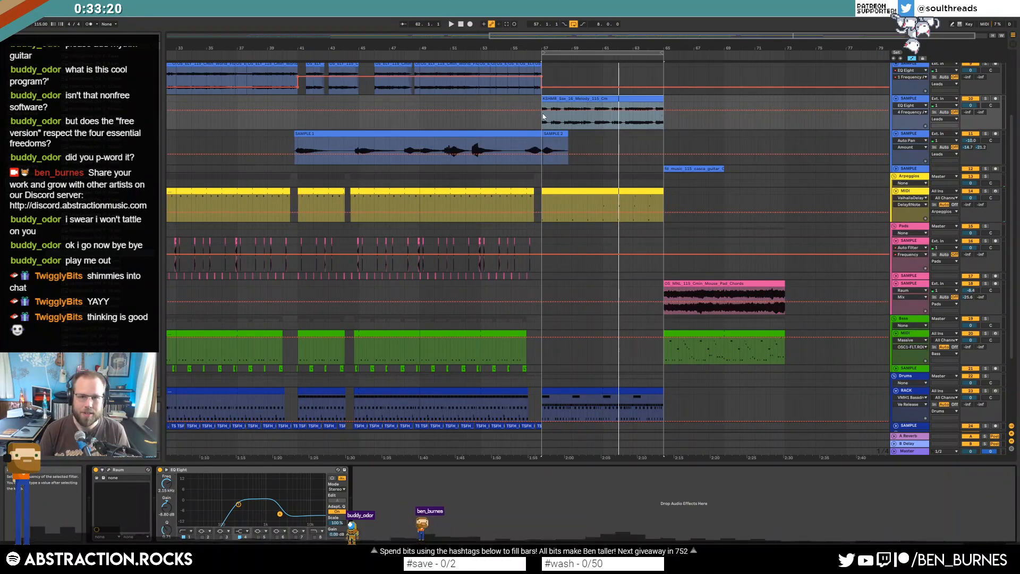
drag(542, 115, 542, 115)
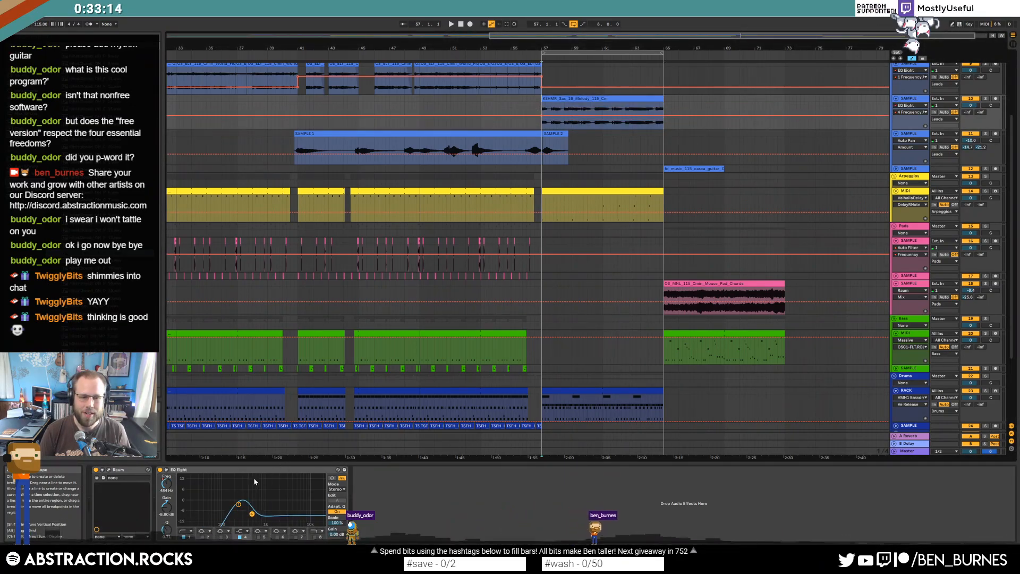
drag(170, 508, 166, 538)
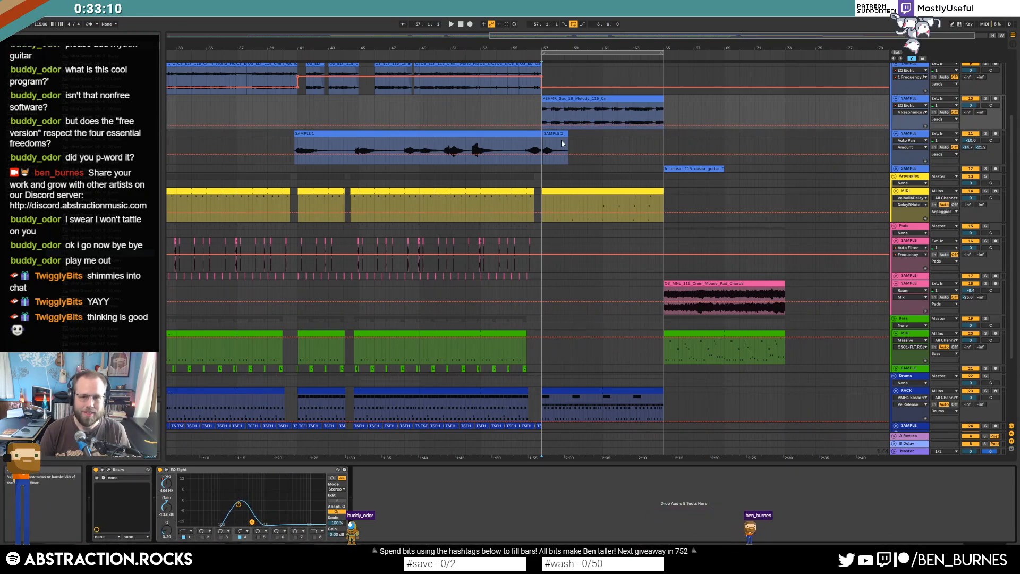
Automate EQ Eight's band 4 frequency to rise gradually across the sax melody clip from bar 57 to bar 65, and play it.
click(538, 115)
click(163, 482)
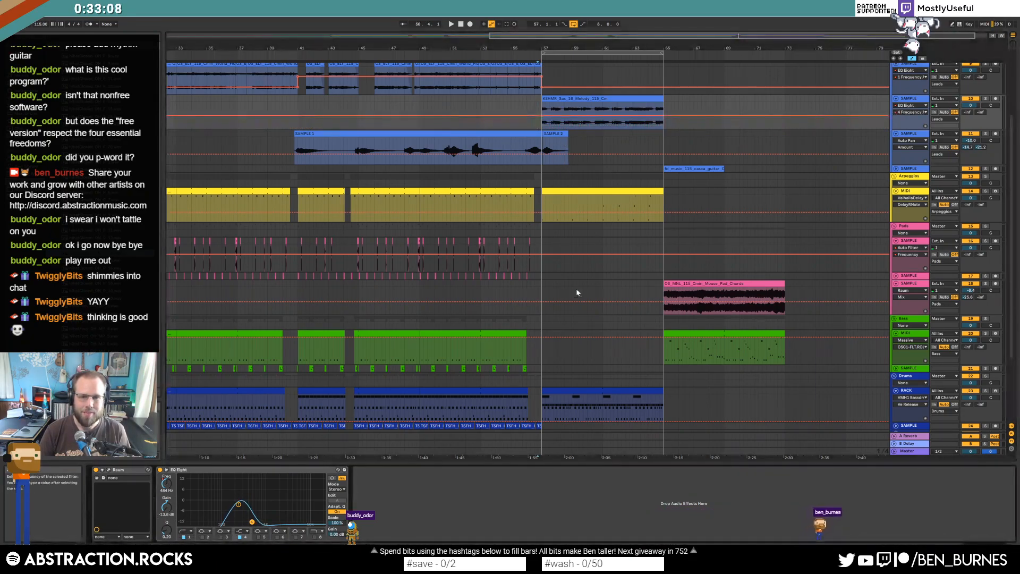
drag(655, 115, 656, 110)
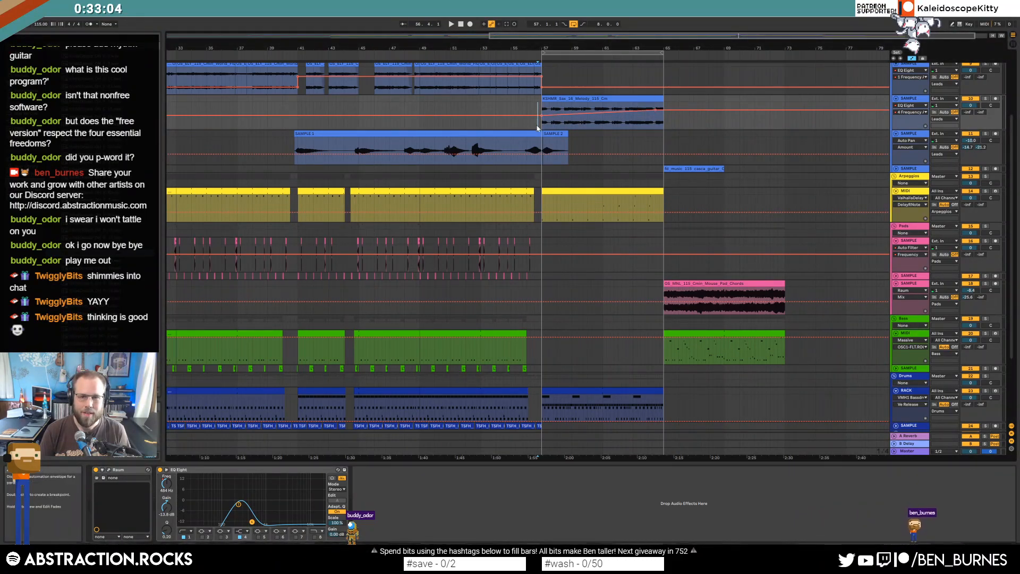
key(space)
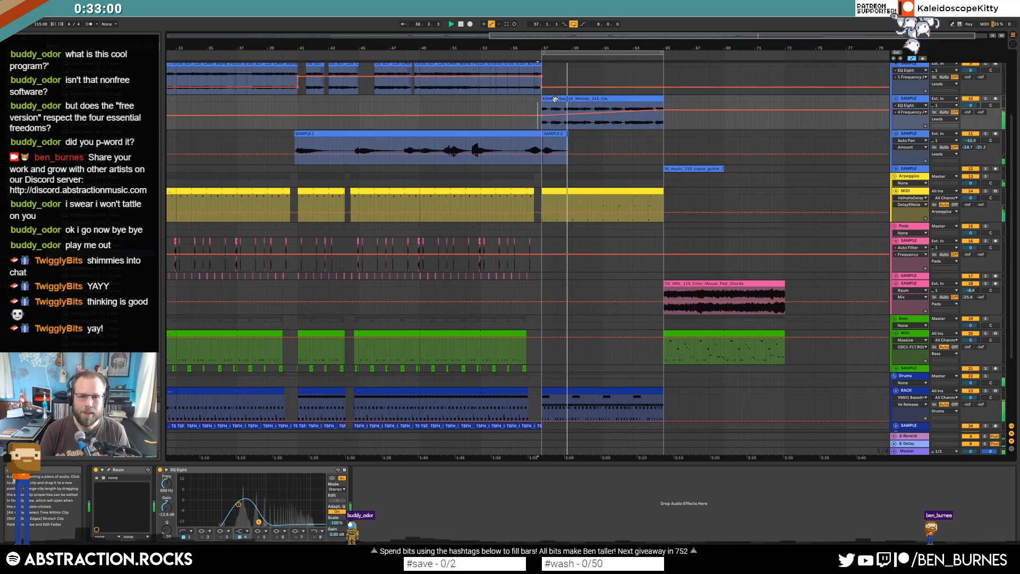
key(space)
Move the sax melody clip with its frequency automation back to bar 65 and select the guitar sample track below.
mouse_move(555, 99)
mouse_down()
mouse_move(661, 105)
mouse_move(676, 121)
mouse_up()
click(657, 122)
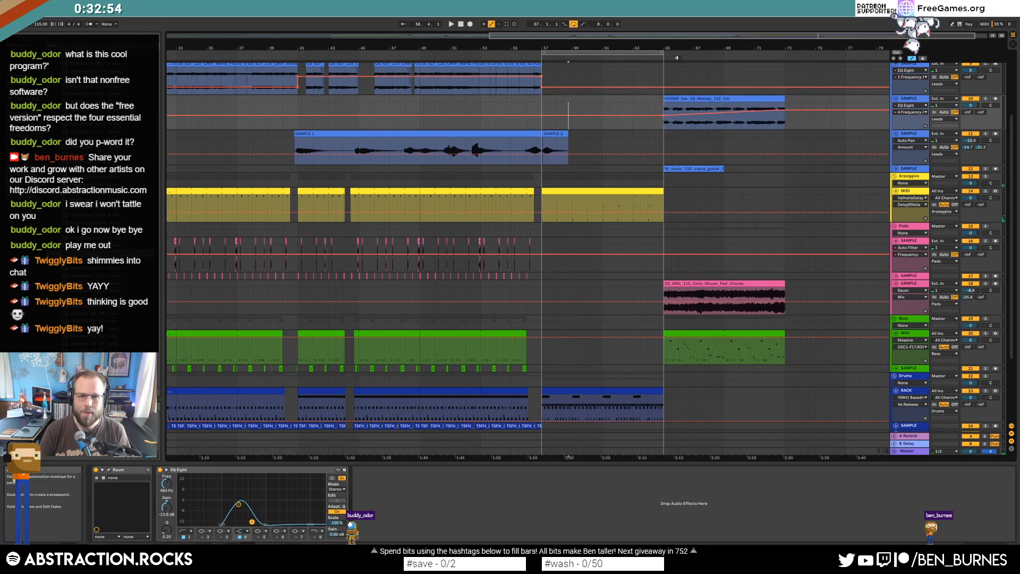
drag(640, 34, 652, 35)
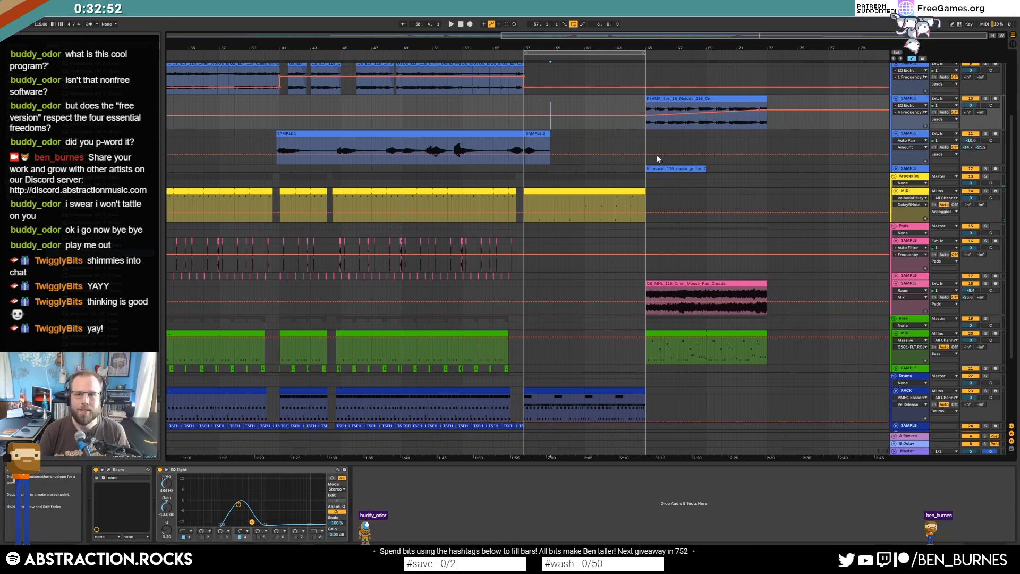
click(900, 170)
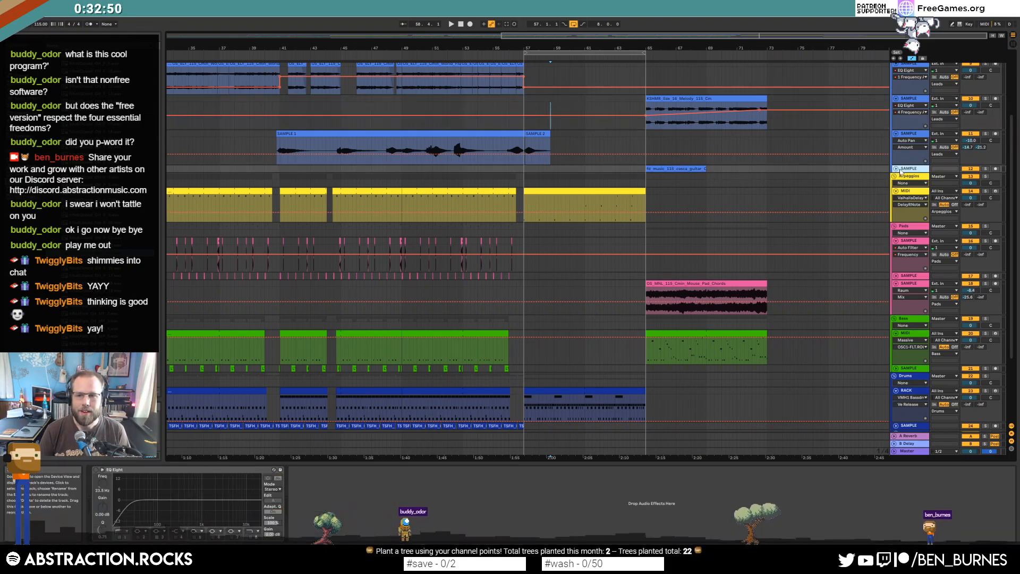
Unfold the guitar sample track and turn on warping for its clip at bar 65.
click(897, 169)
click(697, 169)
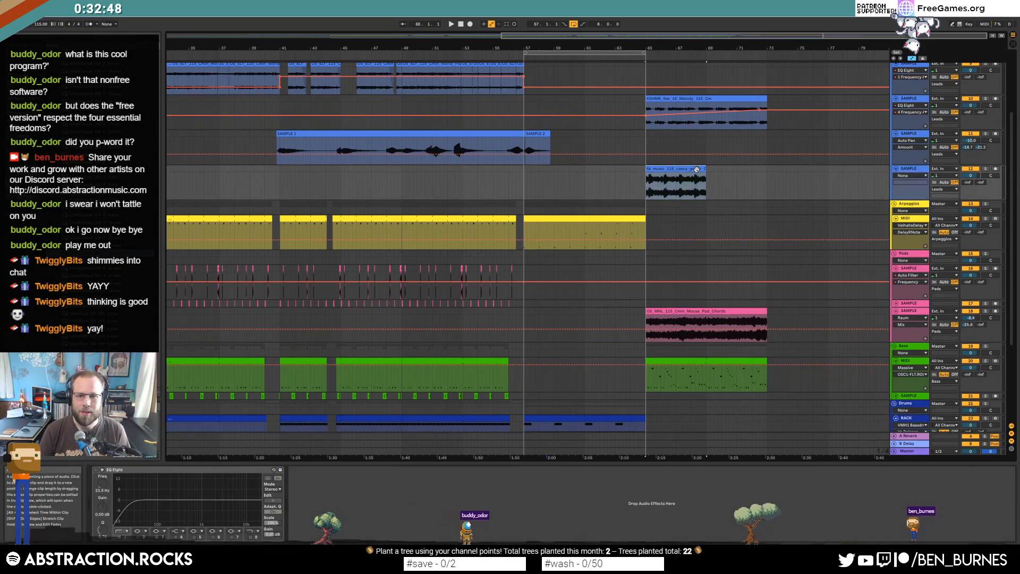
double_click(697, 169)
click(167, 343)
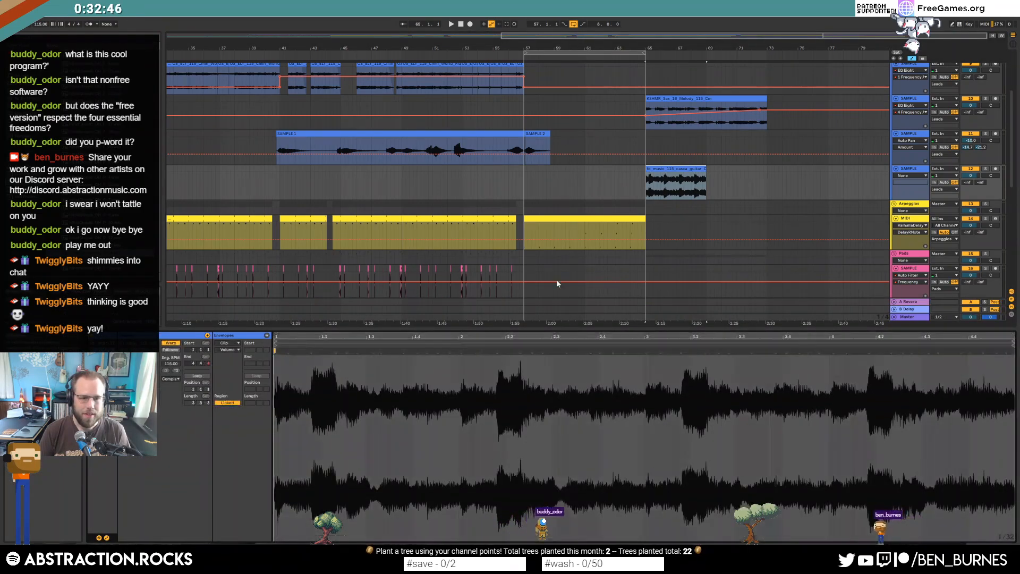
Loop the guitar clip with a loop length of 4.0.0 and extend it to bar 73.
drag(704, 170, 770, 181)
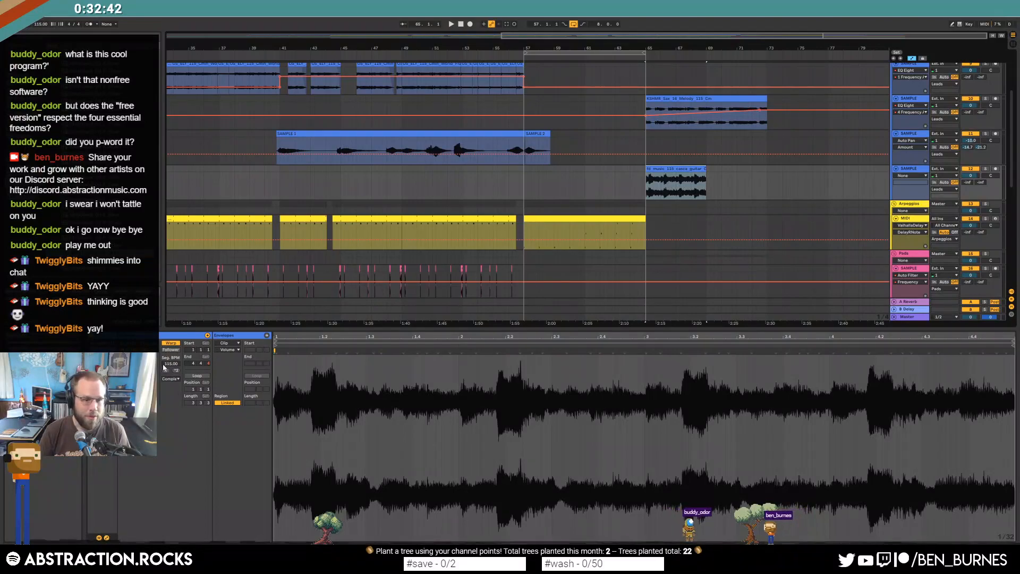
click(205, 378)
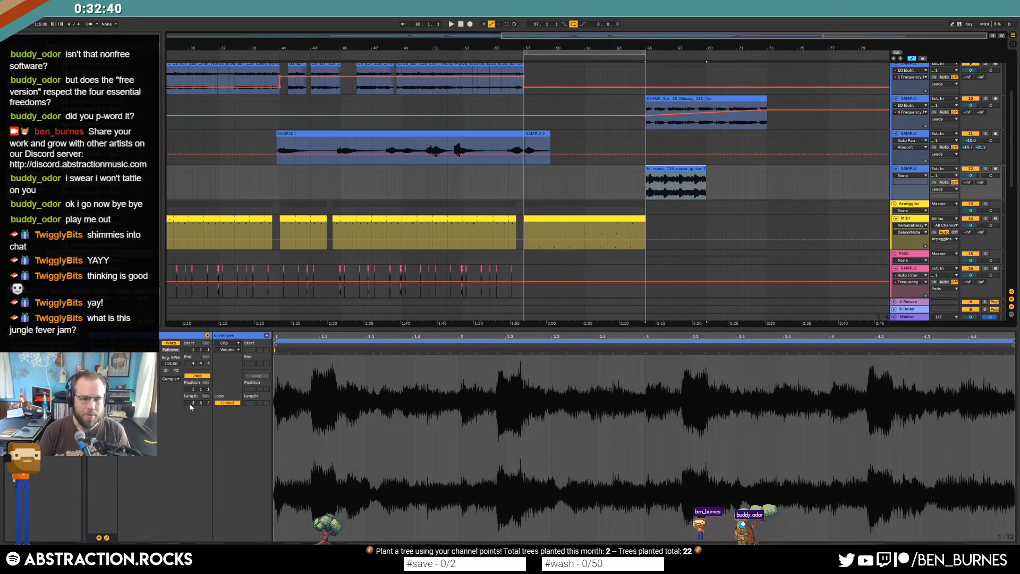
click(191, 403)
text(4.)
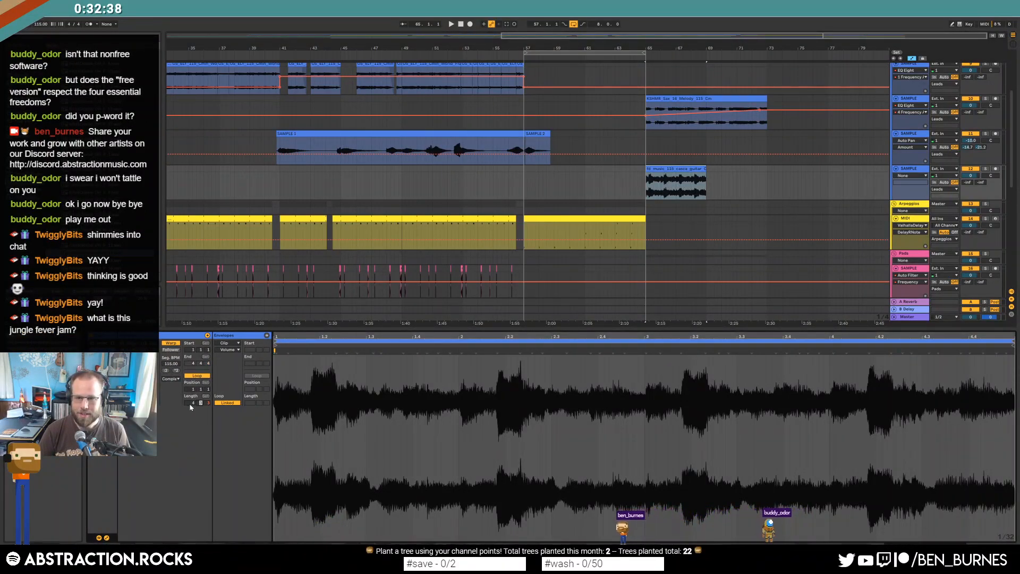
text(0.0)
key(Return)
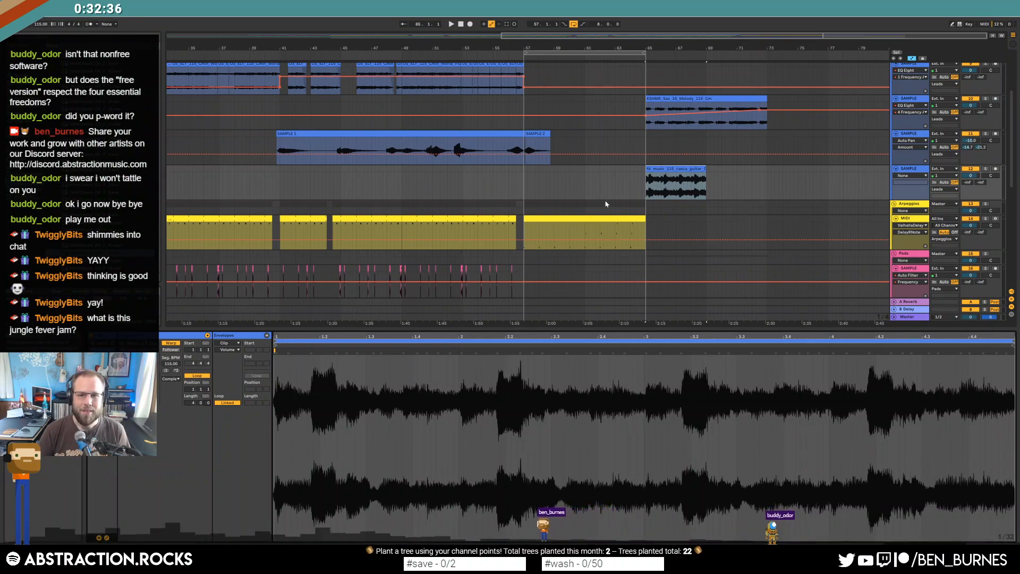
drag(705, 169, 767, 177)
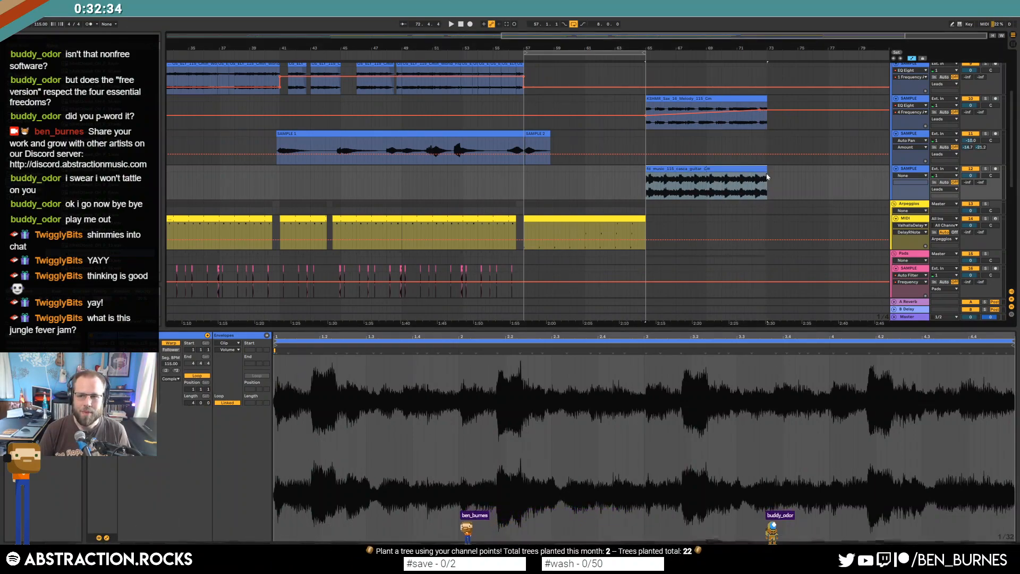
Lower the EQ Eight band 1 frequency automation on the flute lead track to 780 Hz from bar 41 onward.
key(a)
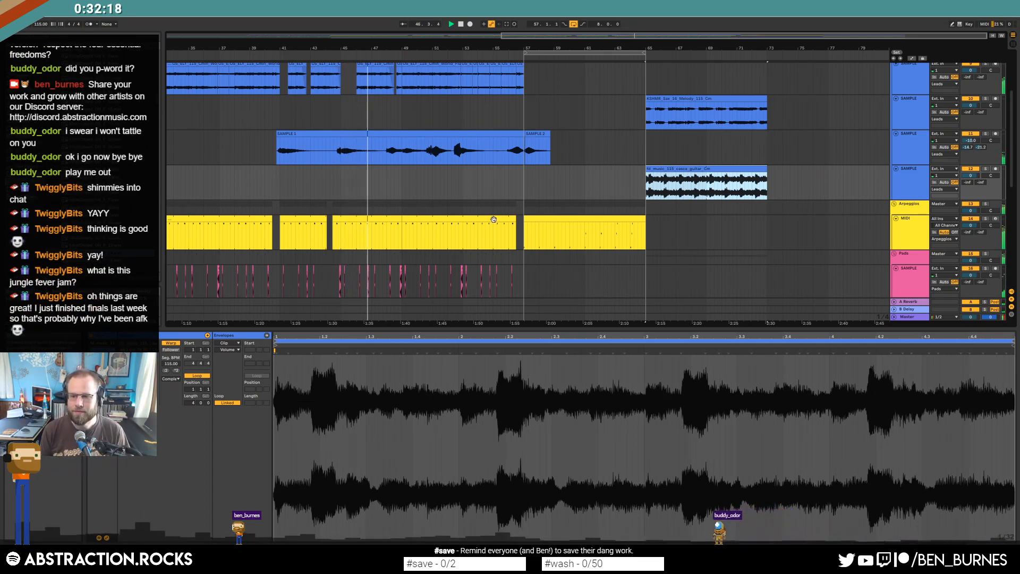
scroll(492, 220, up, 3)
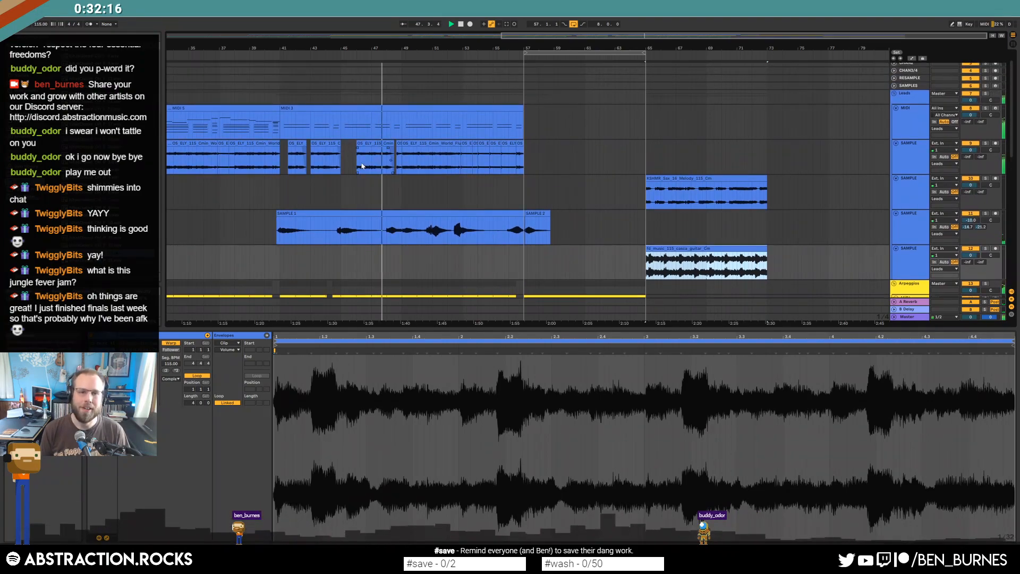
click(362, 166)
key(shift+Tab)
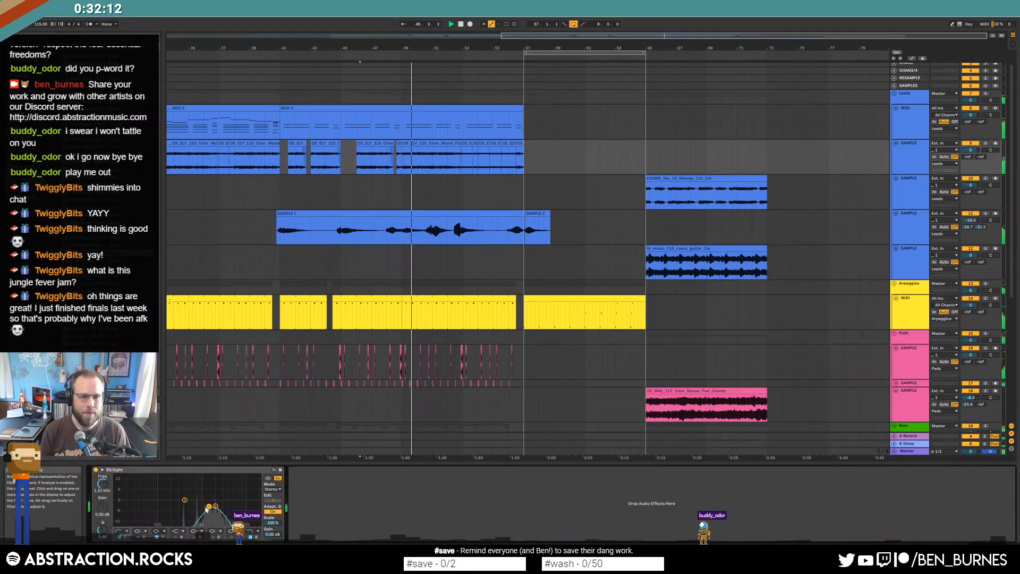
key(a)
click(241, 173)
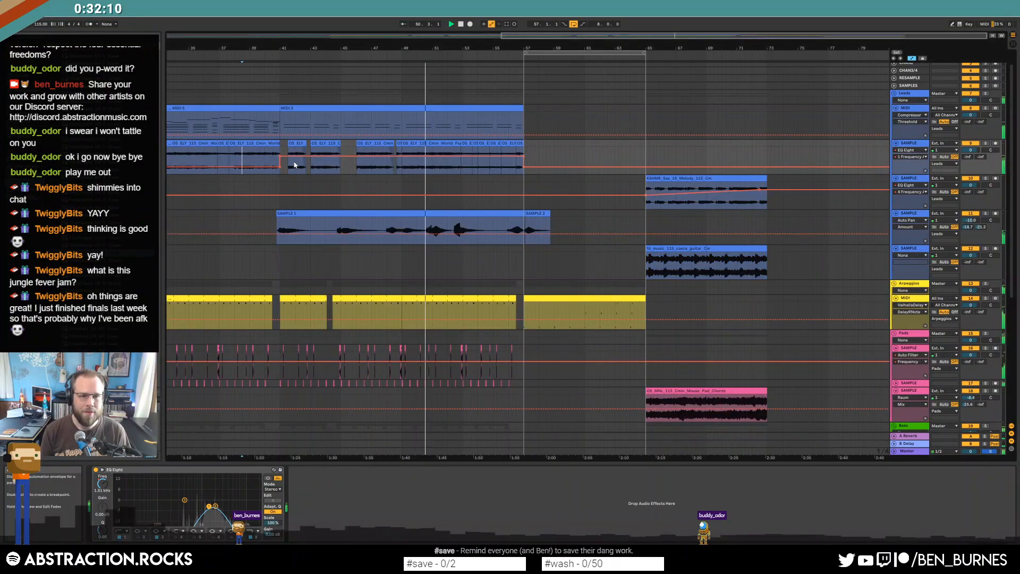
drag(307, 158, 308, 166)
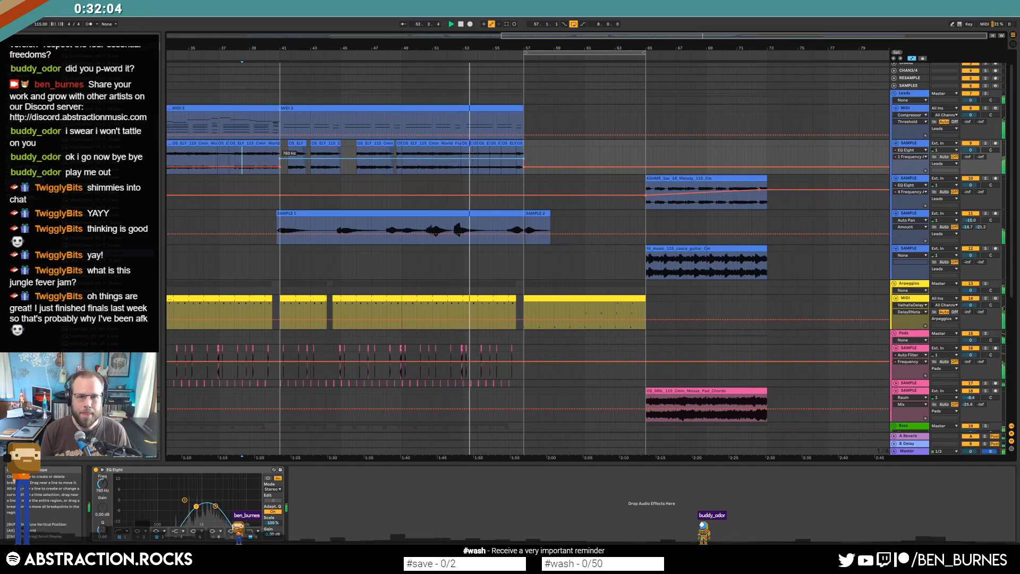
key(a)
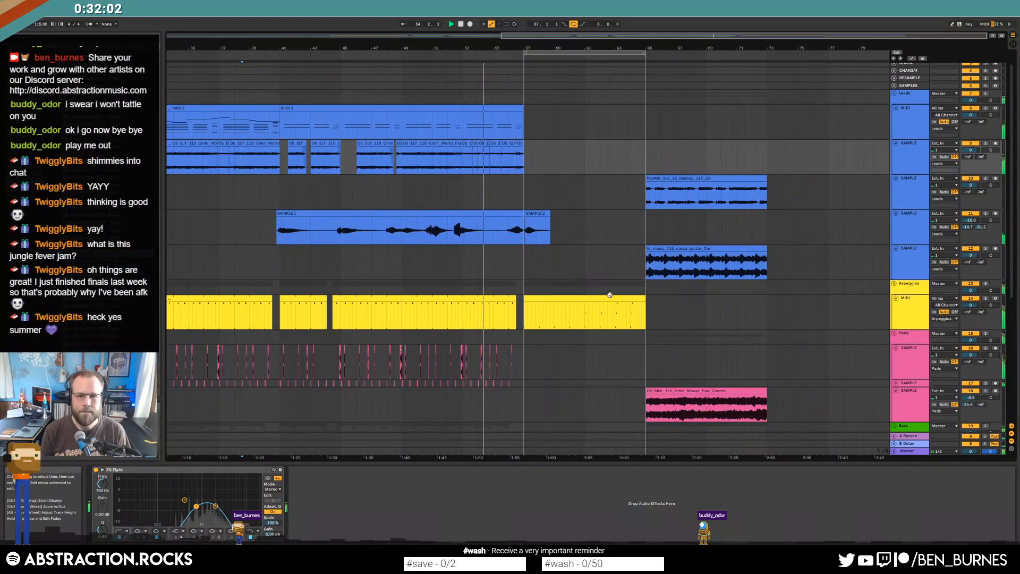
Duplicate the last bar of the arpeggio clip so the copy starts at bar 65, and open the copy.
click(634, 326)
drag(635, 326, 644, 322)
key(ctrl+d)
double_click(654, 299)
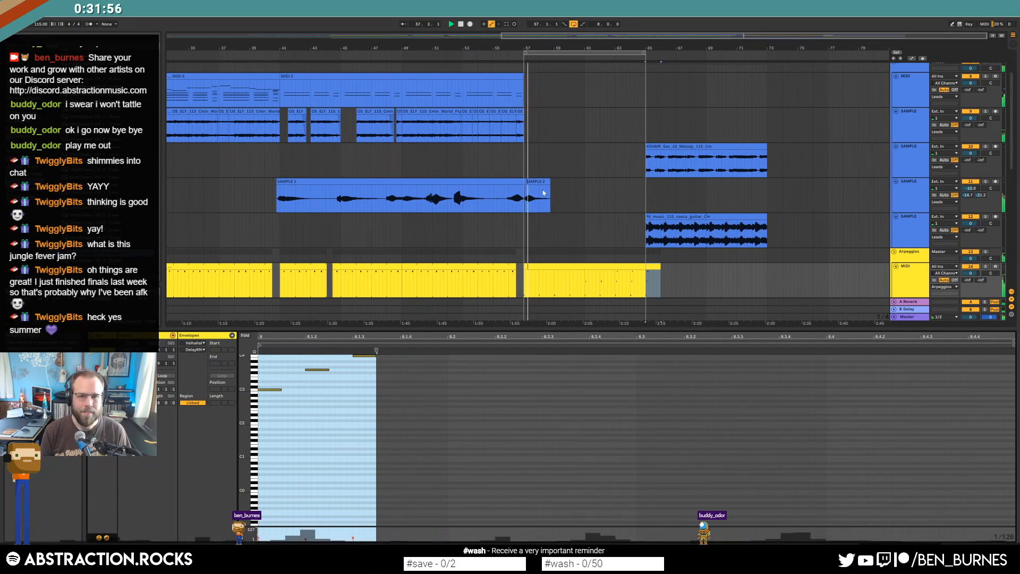
Shift the arrangement loop to bars 65–73 and extend the arpeggio copy to about bar 73 with clip looping on.
drag(590, 52, 711, 52)
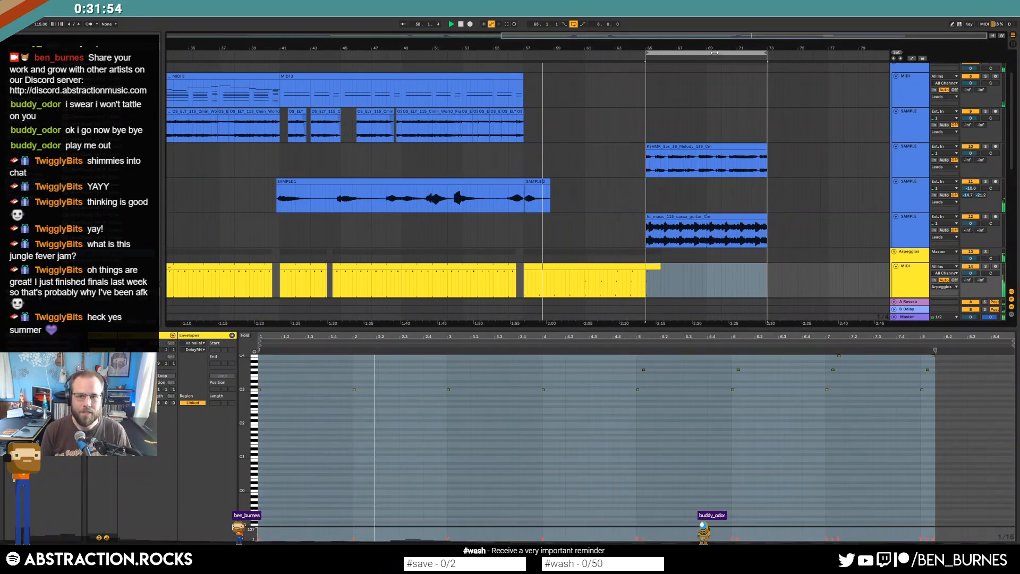
click(163, 376)
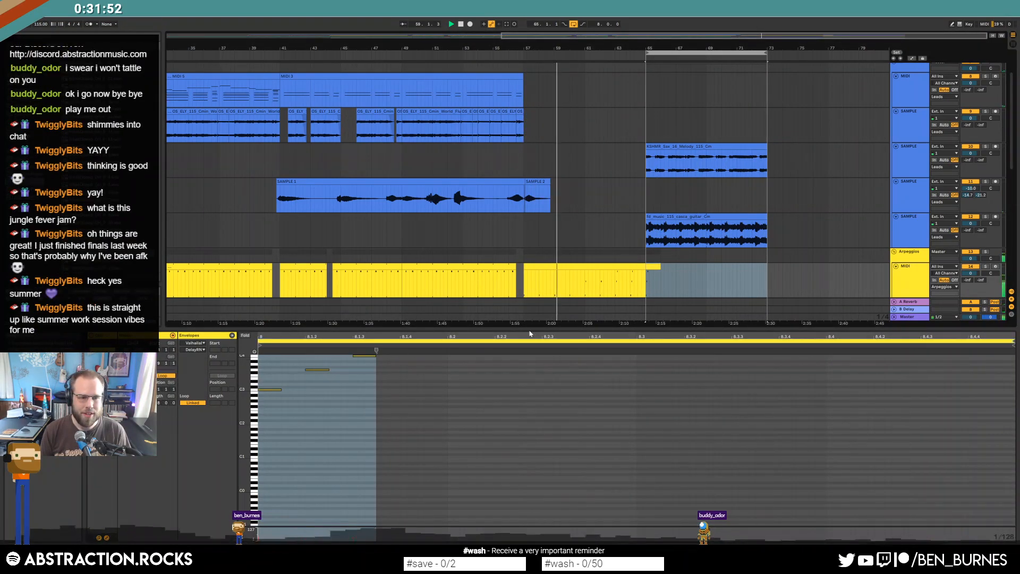
drag(659, 266, 770, 268)
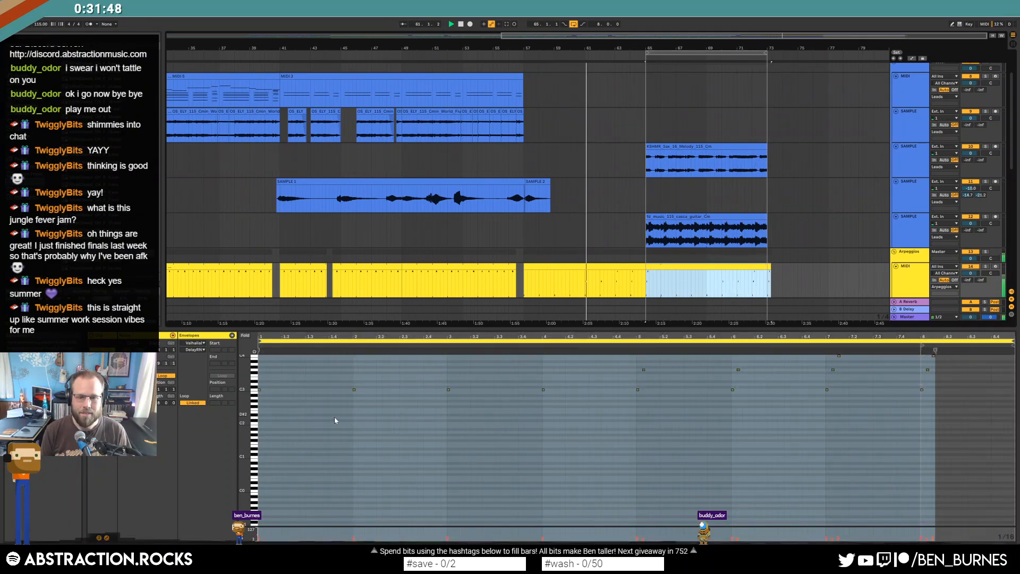
Set the arpeggio copy's clip loop to one bar, running from bar 7 to bar 8 of its notes.
click(158, 404)
text(1)
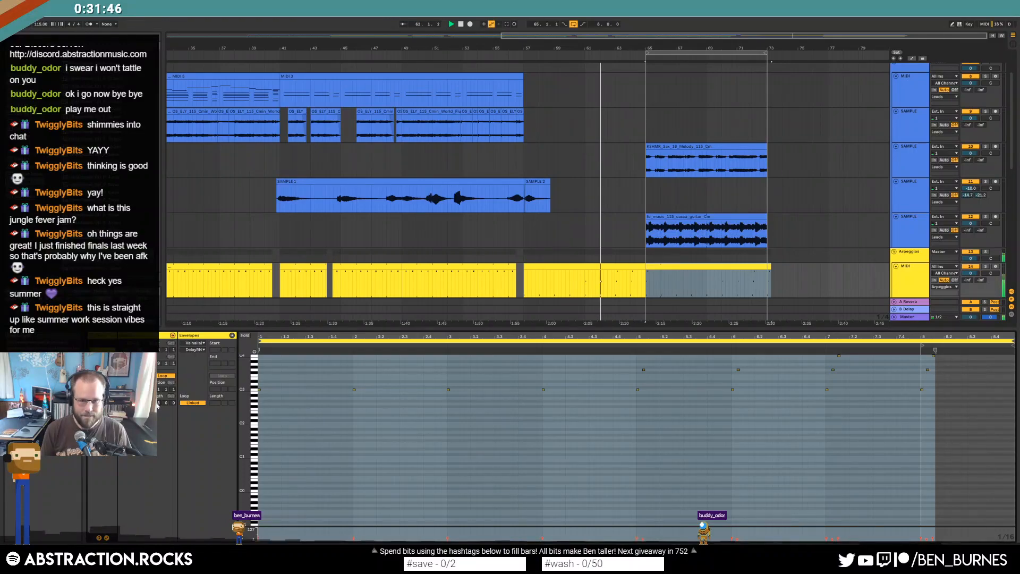
key(Return)
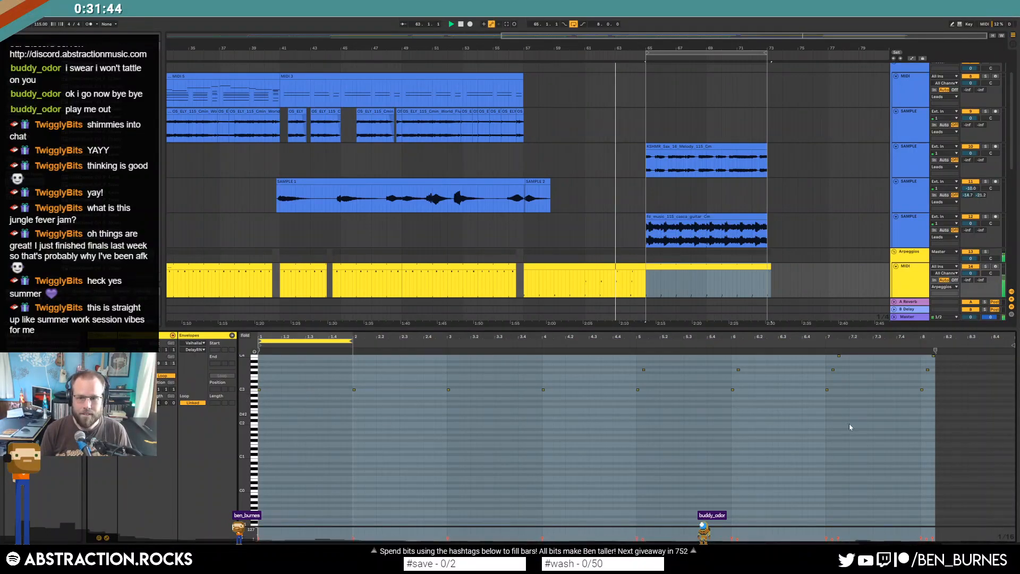
drag(826, 414, 921, 415)
key(ctrl+l)
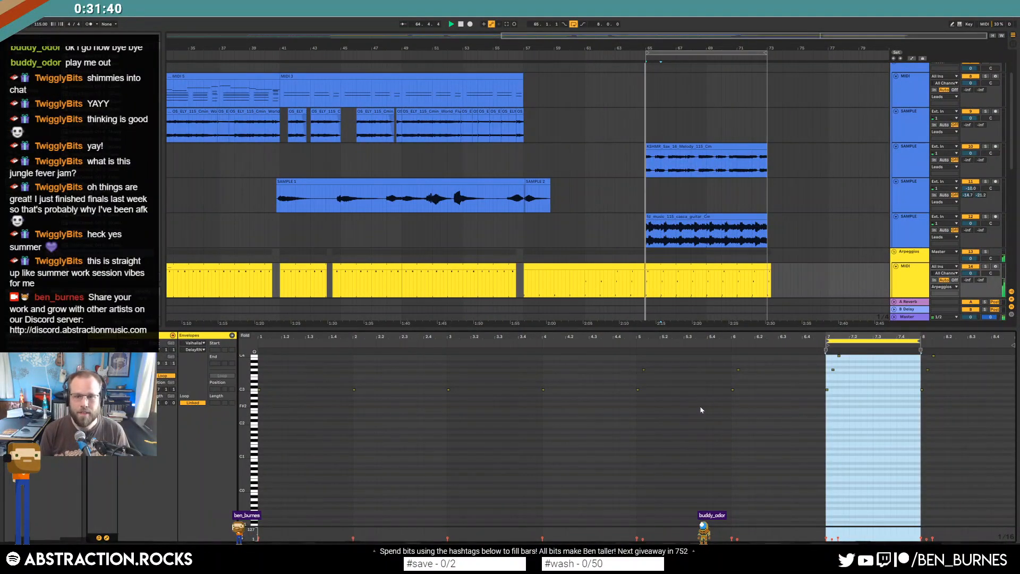
Solo the guitar sample track, play it from bar 65, and delete its guitar clip.
click(690, 221)
key(space)
key(shift+Tab)
click(691, 218)
click(917, 232)
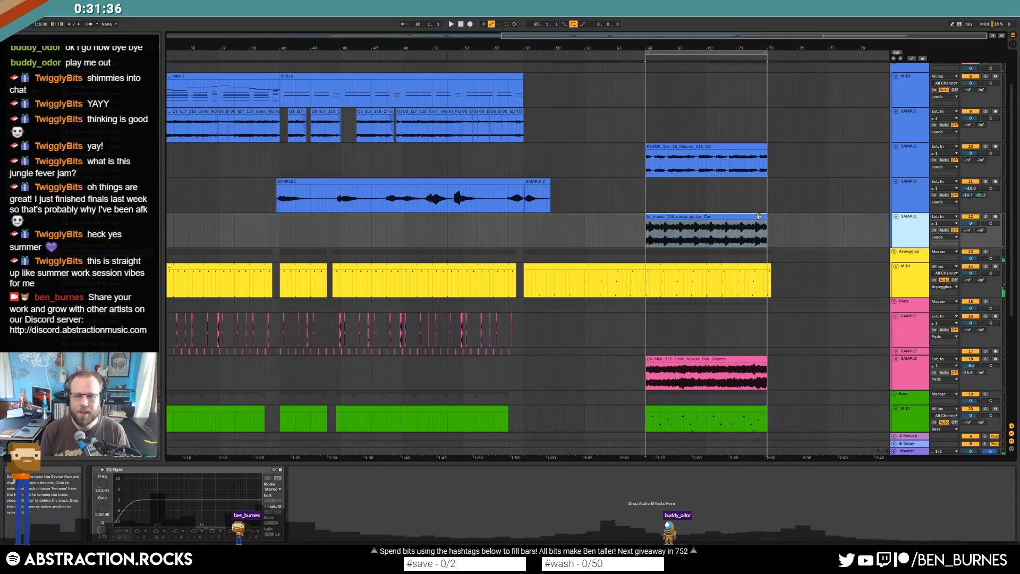
click(987, 218)
key(space)
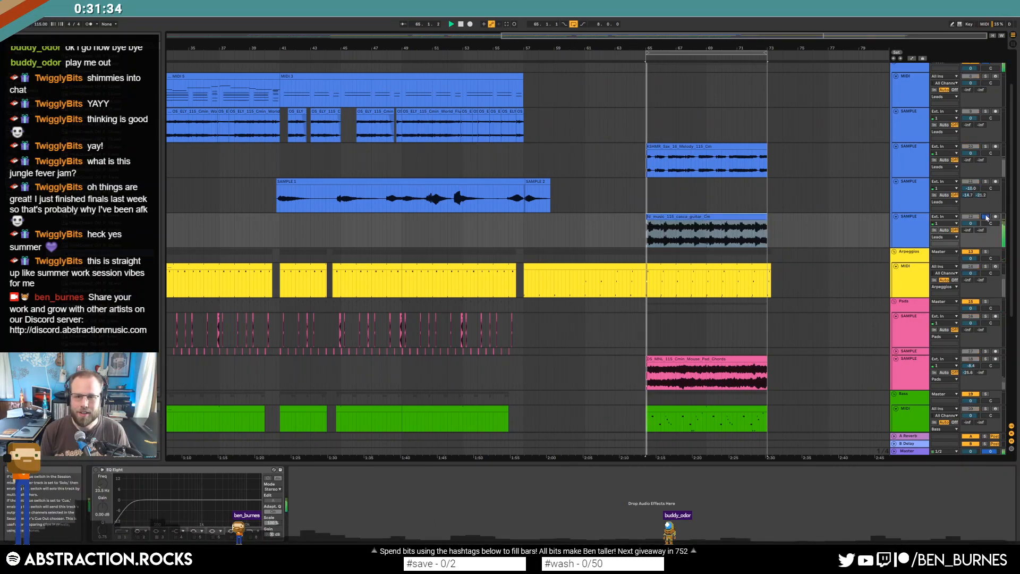
click(719, 216)
key(Delete)
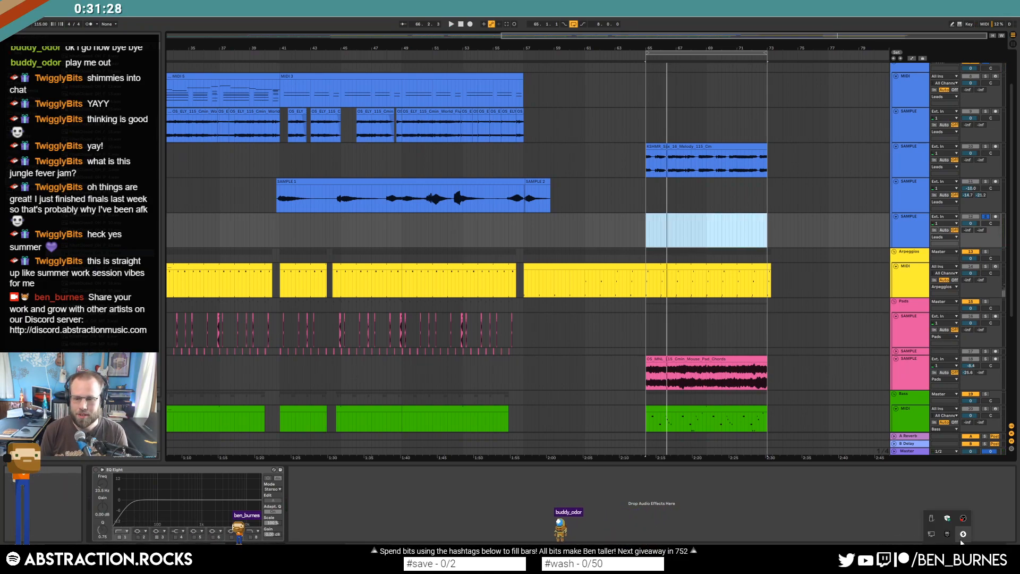
Switch to Splice, search the samples for "plucked guitar", and filter the results to 115 BPM in C minor.
click(963, 535)
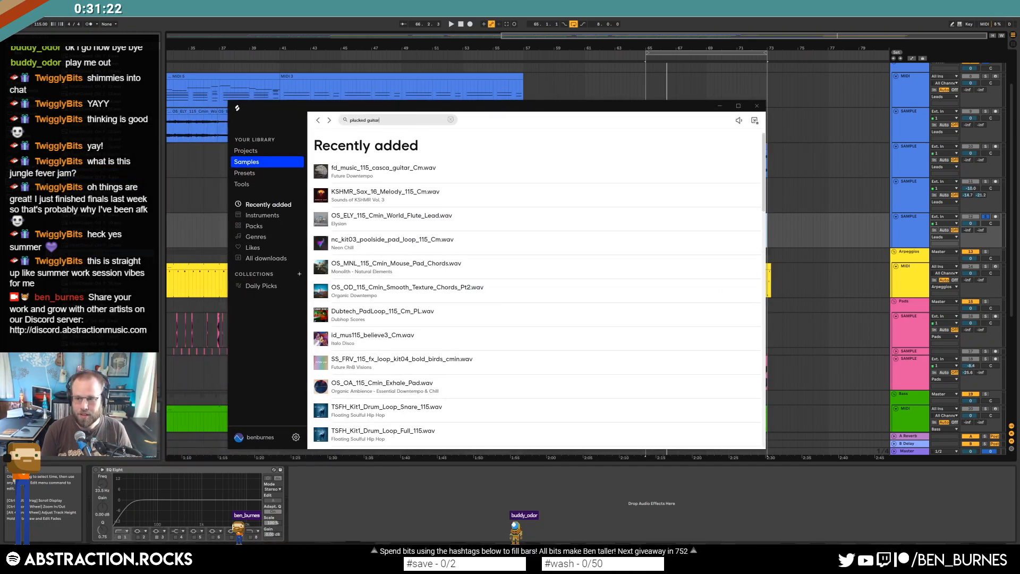
key(Return)
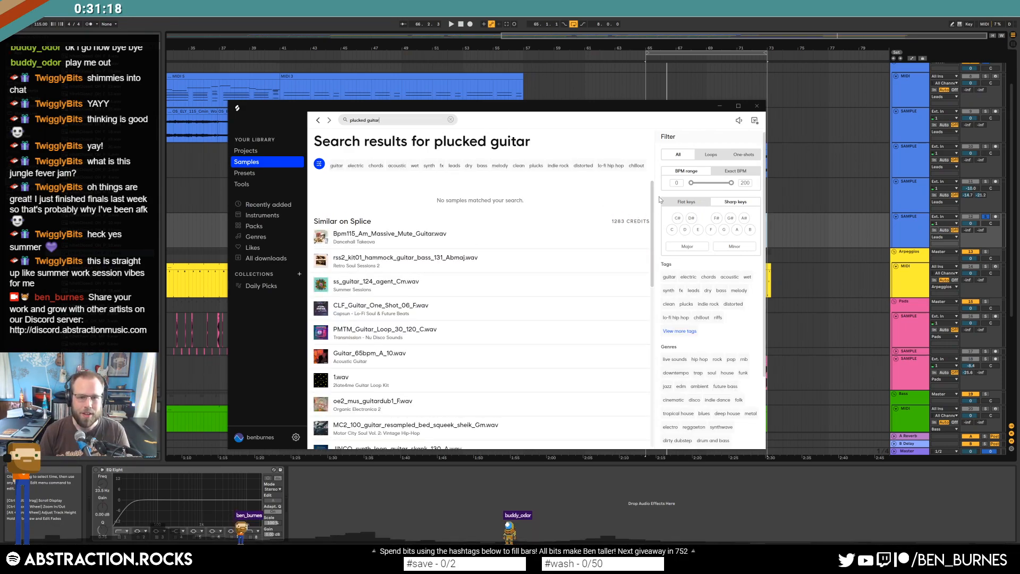
click(681, 183)
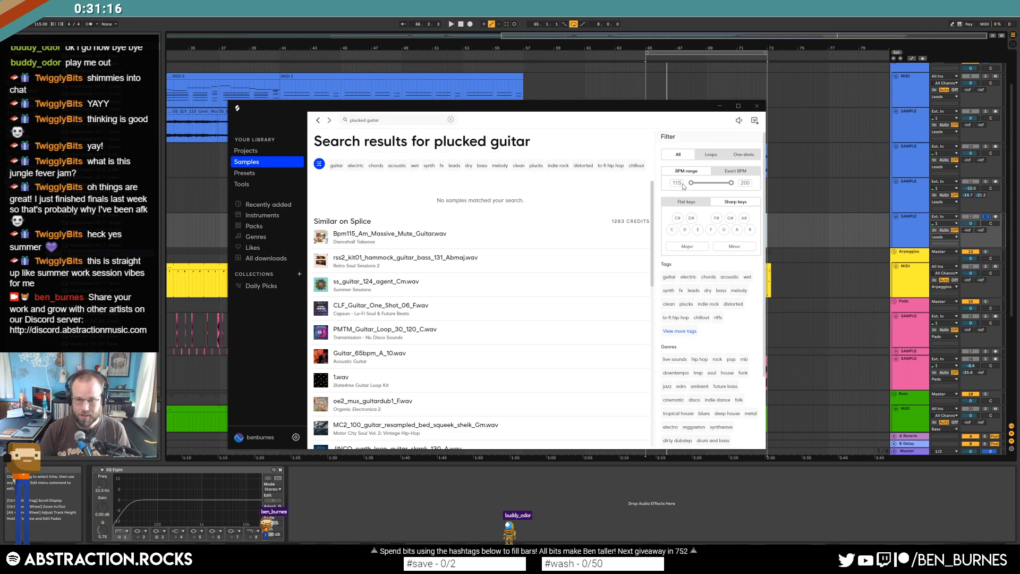
key(Tab)
text(115)
click(719, 266)
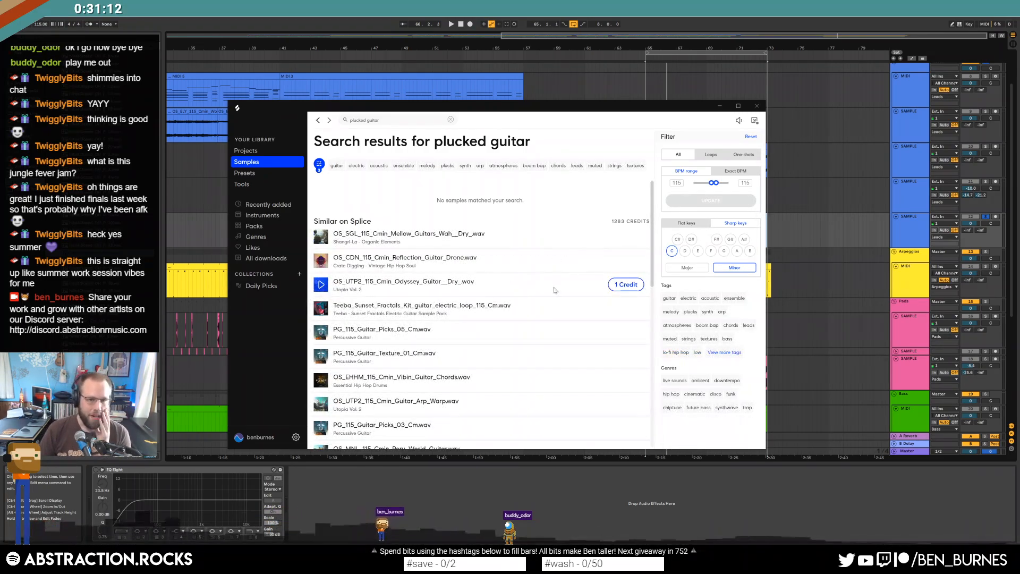
Audition the guitar results, download Teeba_Sunset_Fractals_Kit_guitar_electric_loop_115_Cm.wav, and place it at bar 65 on the soloed sample track.
click(322, 261)
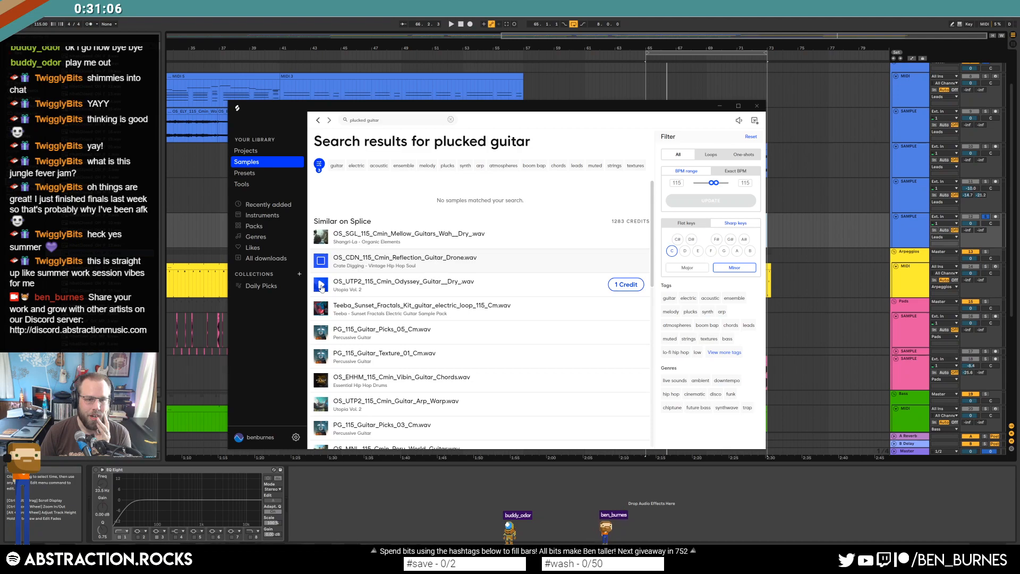
click(321, 308)
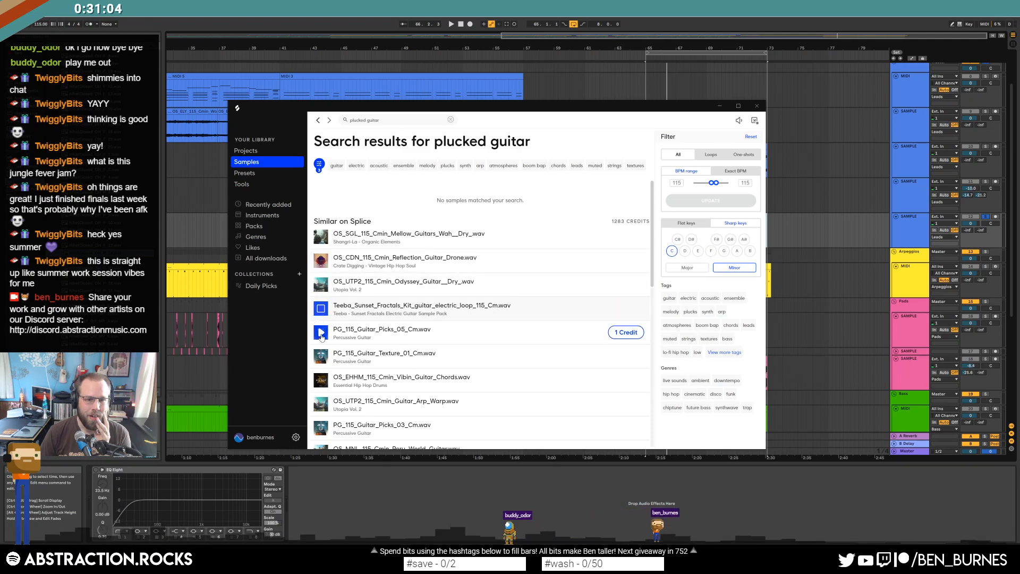
click(321, 335)
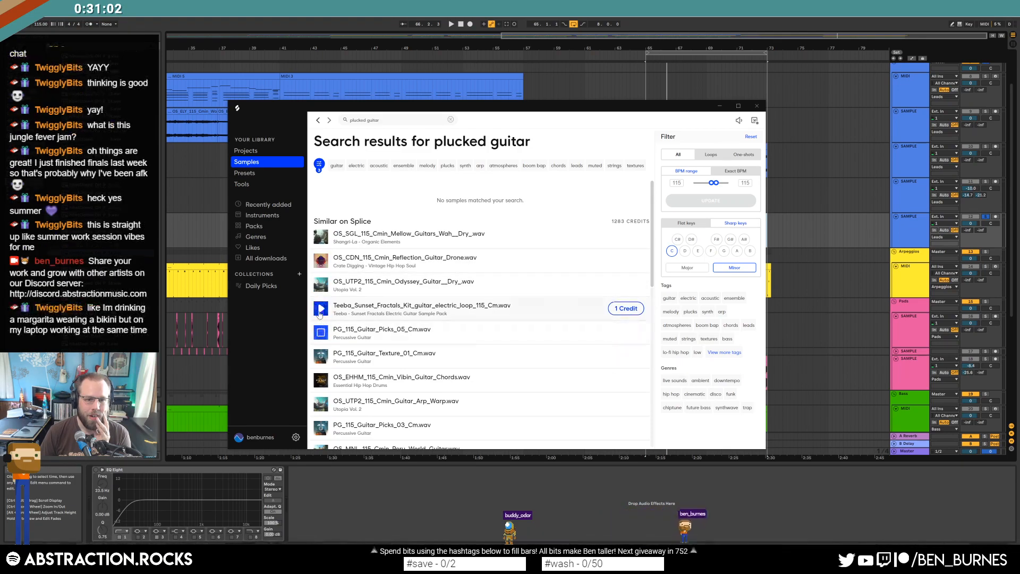
drag(495, 120, 304, 106)
drag(166, 294, 434, 298)
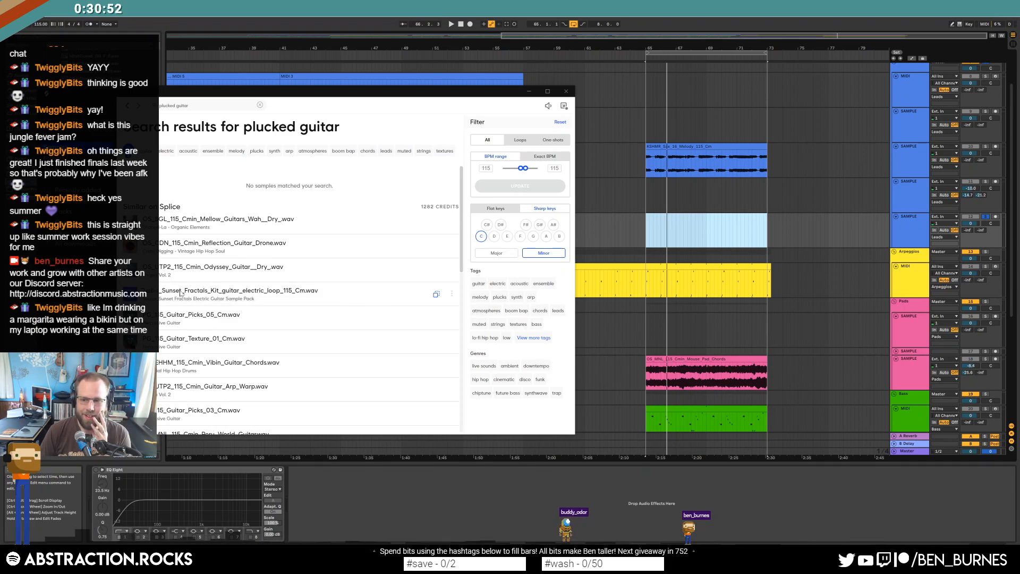
drag(174, 293, 647, 220)
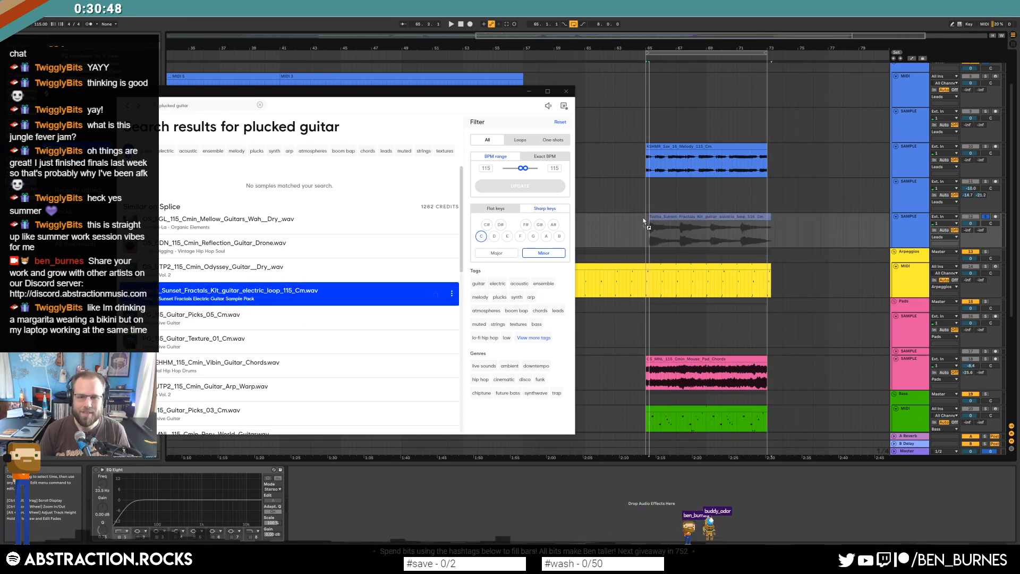
click(654, 219)
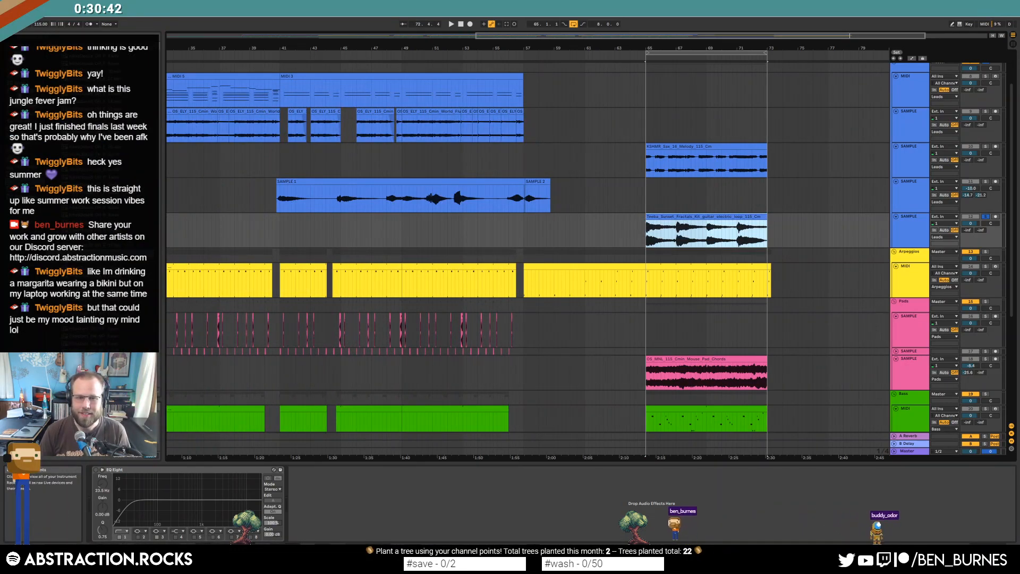
Add an Auto Filter before the EQ Eight on the new guitar track and make it high-pass with a cutoff around 1.12 kHz.
click(26, 98)
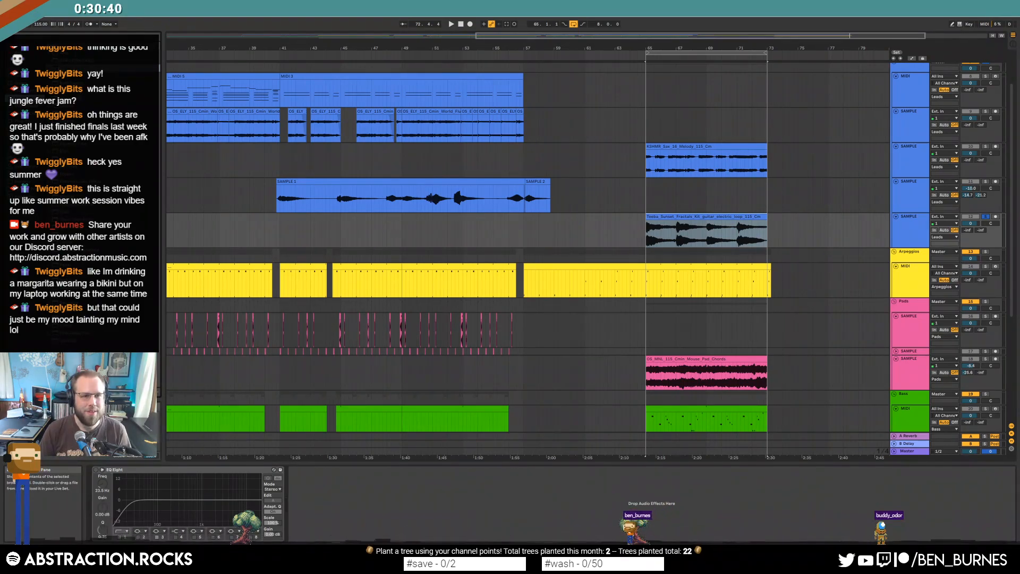
drag(151, 490, 155, 511)
click(128, 522)
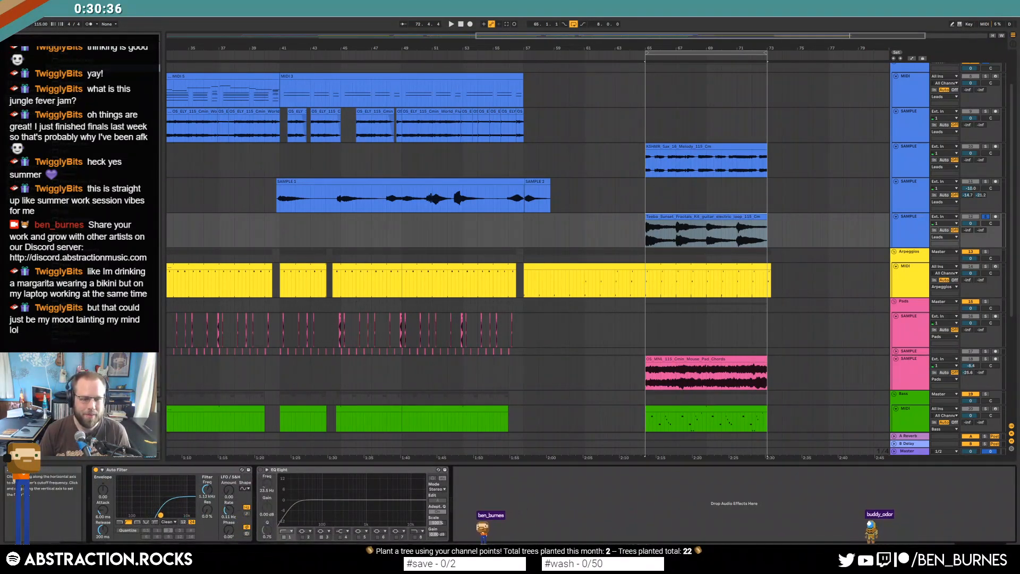
Lower the volume of the new guitar sample track, unsolo it, and play the section with all tracks.
drag(968, 226, 968, 244)
click(985, 216)
key(space)
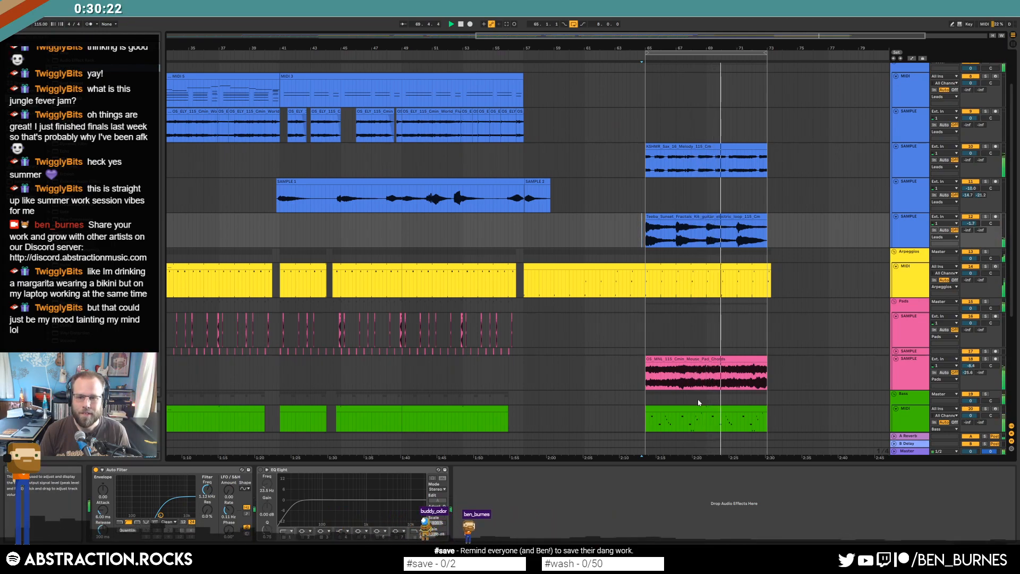
Deactivate the bass MIDI clip at bars 65–73 and add a Delay after the EQ Eight on the guitar track.
click(714, 409)
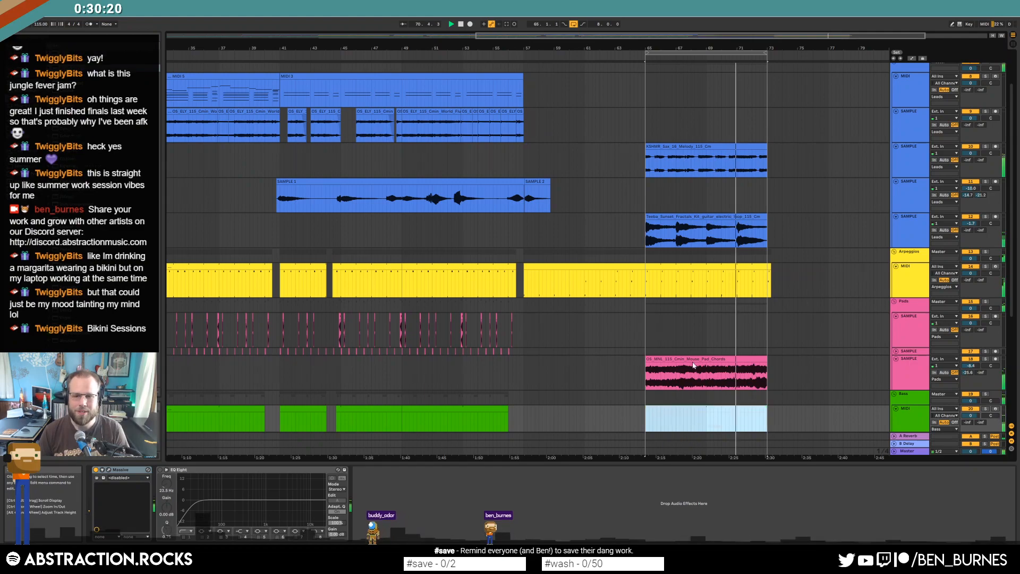
click(644, 232)
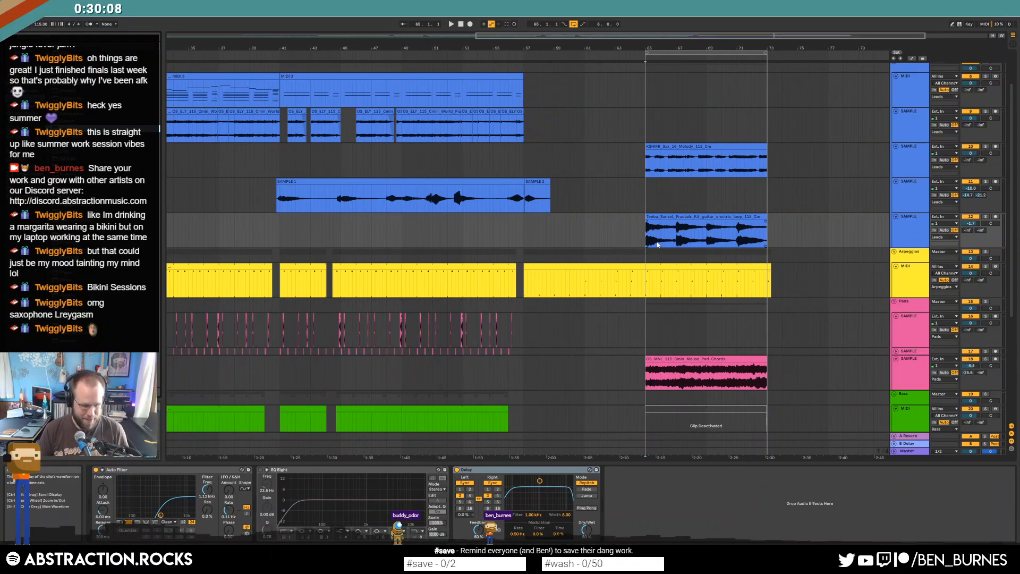
Save the Live Set as "2020-05-20 Bikini Sessions" in the 2 Hour Tracks 2020 folder and delete the temporary project files.
key(ctrl+shift+s)
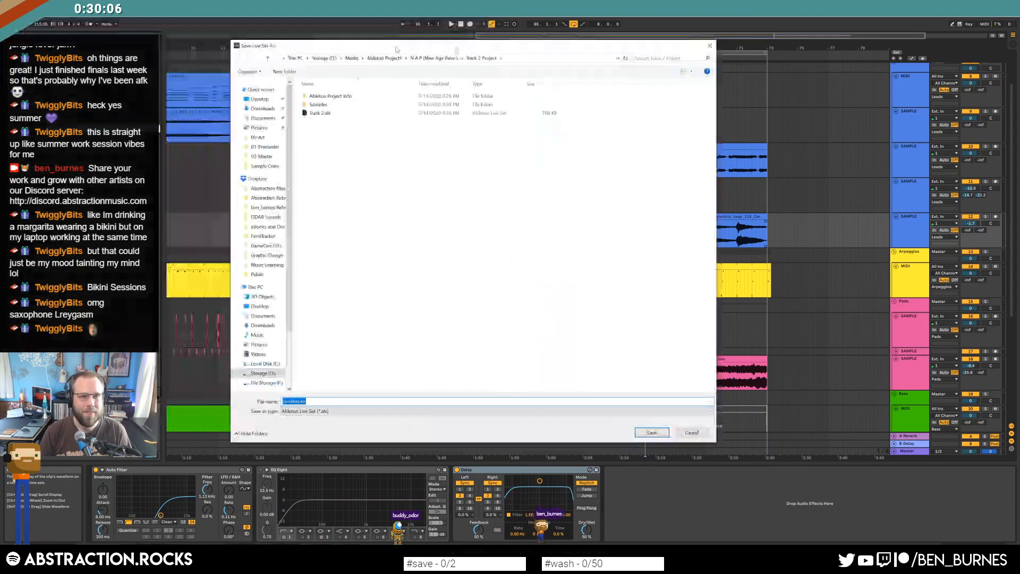
click(489, 59)
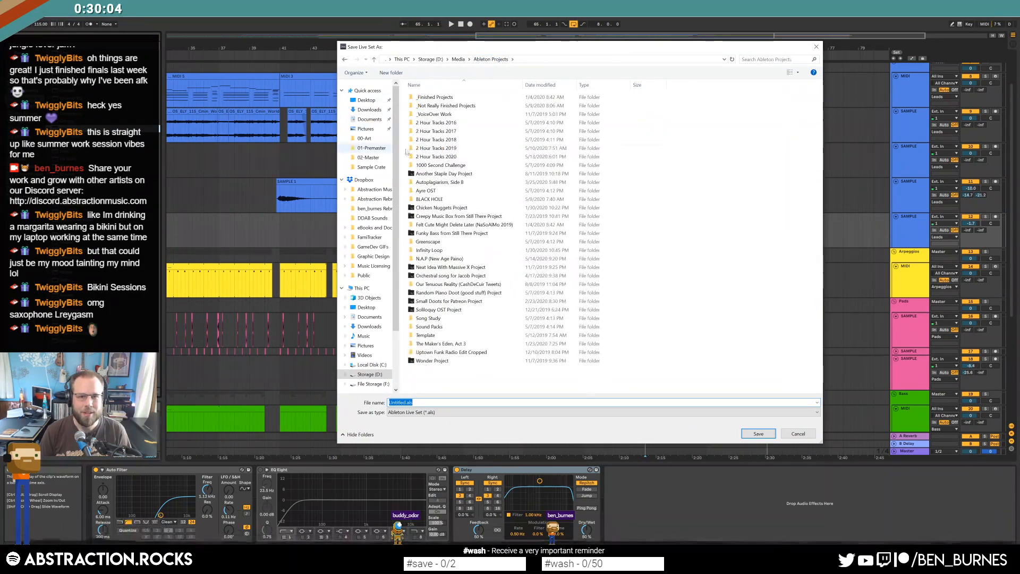
double_click(451, 149)
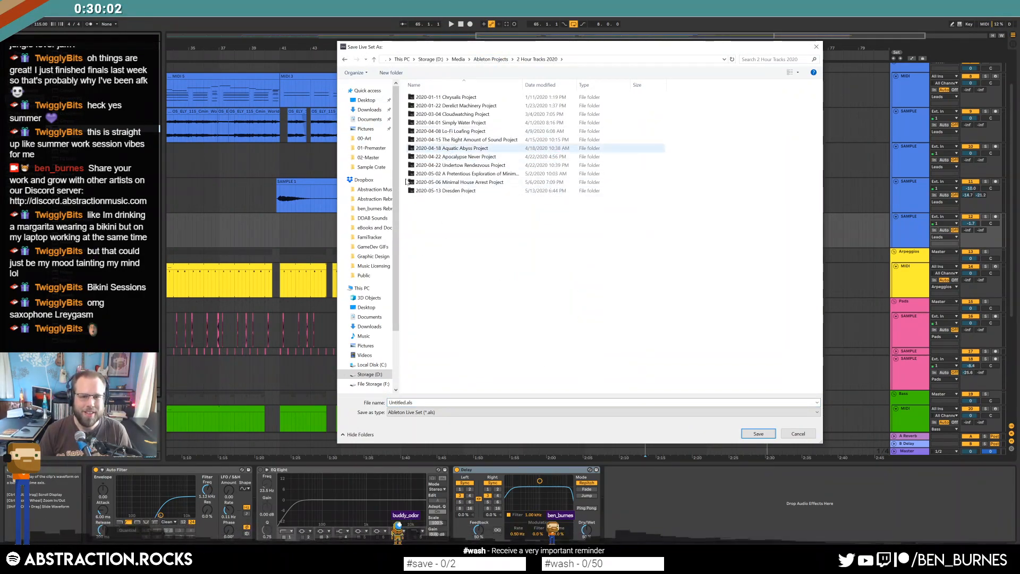
text(20)
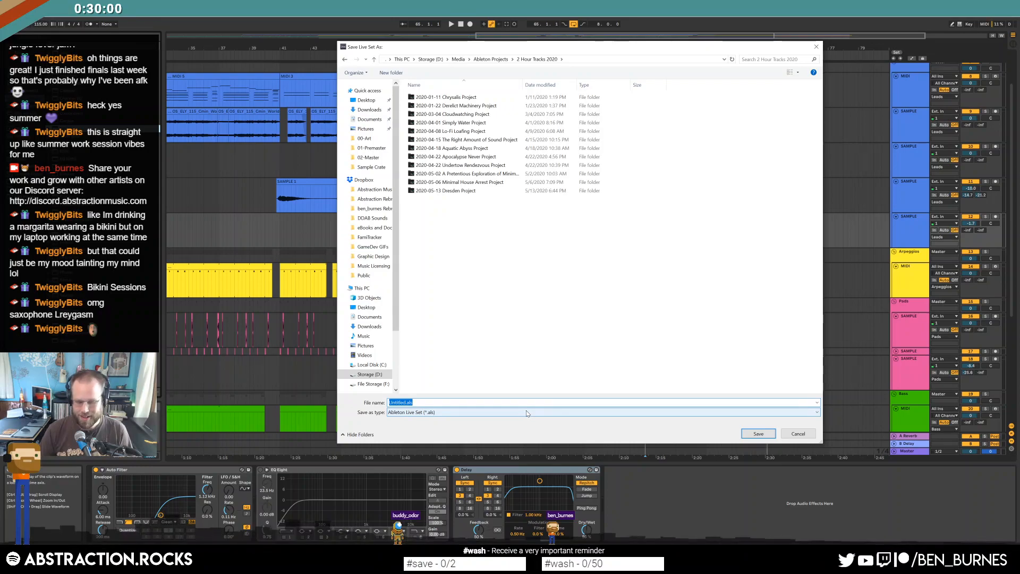
text(20-0)
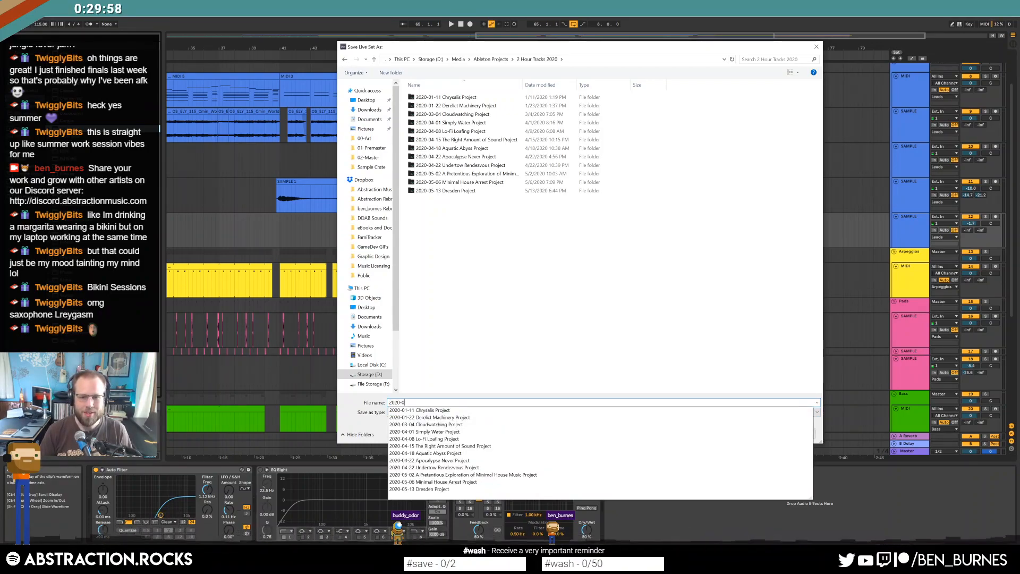
text(5-20 Bikini Sessions)
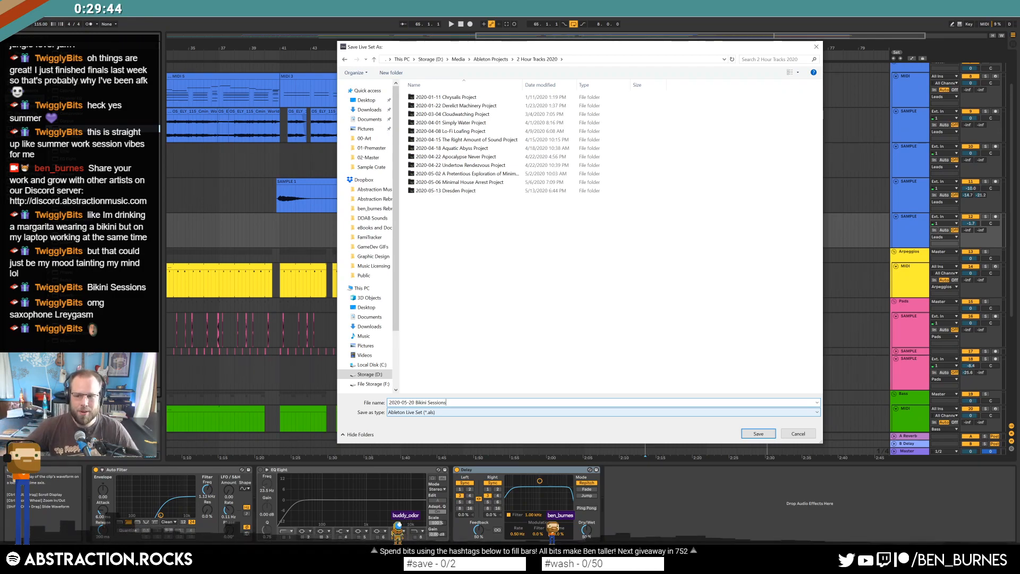
click(758, 434)
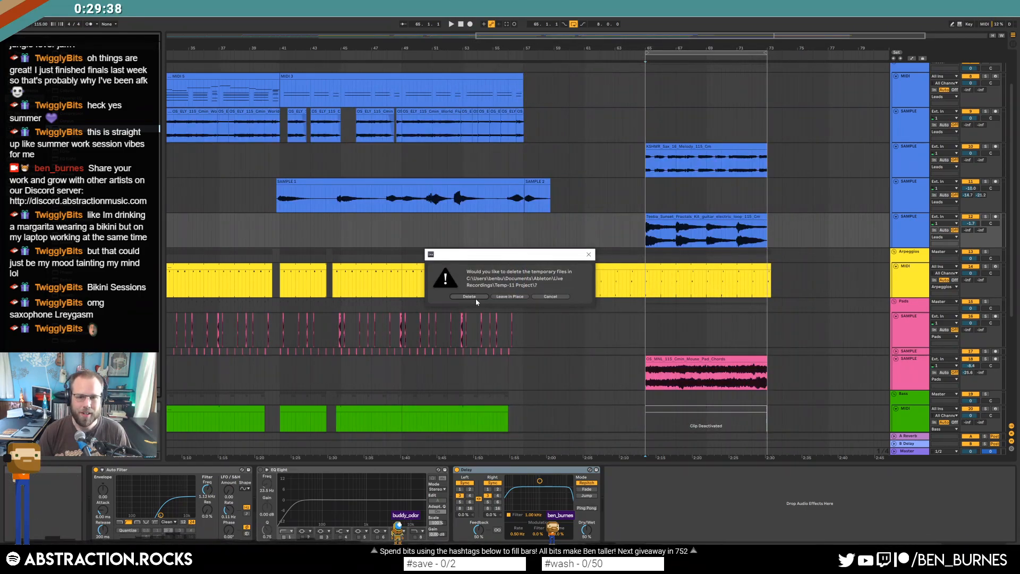
click(473, 297)
Collect all and save the set, copying files from elsewhere, other projects and the User Library into the project.
click(6, 13)
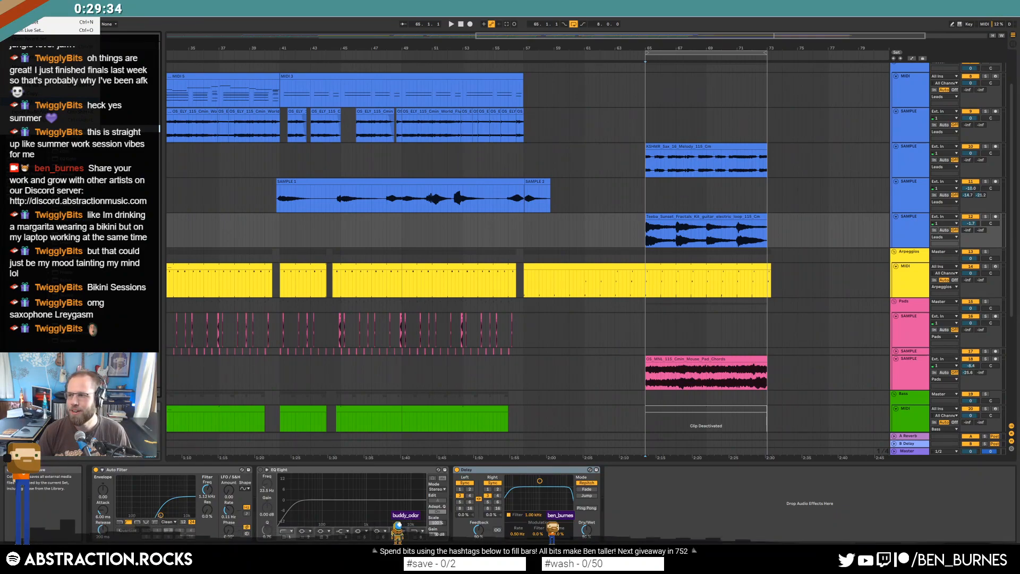
click(43, 101)
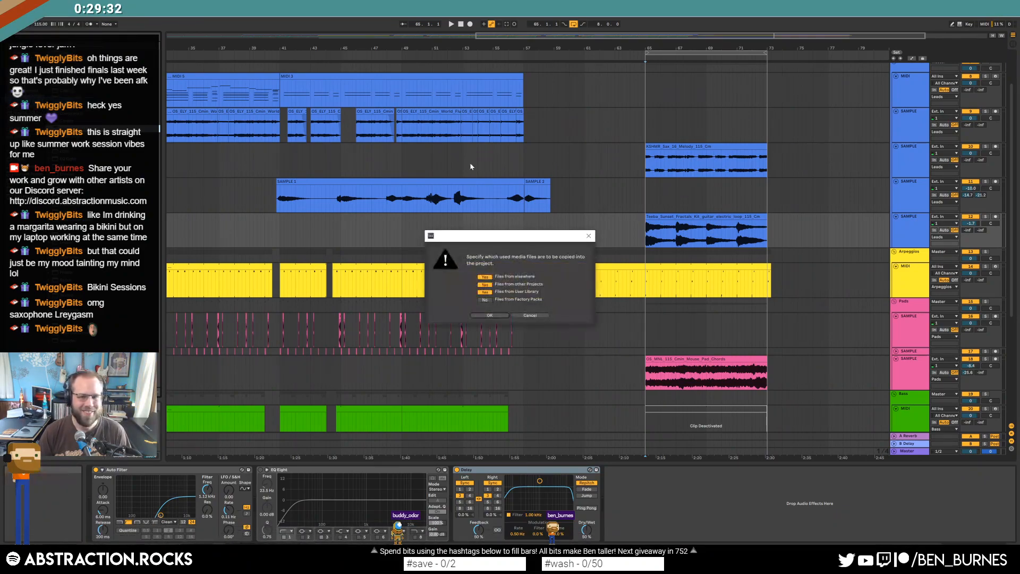
click(488, 315)
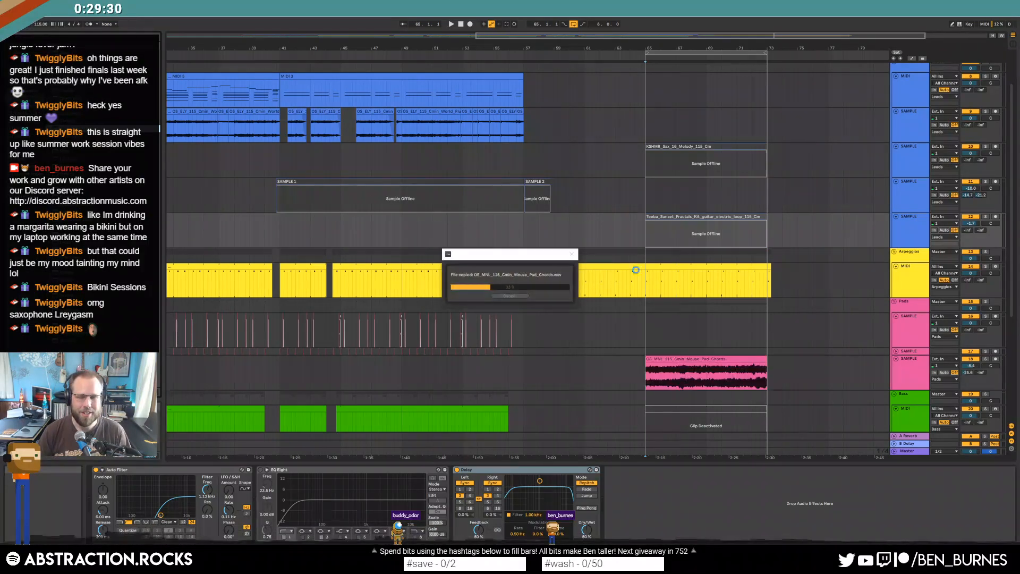
Play from bar 64, and copy the VMH1 crash clip leading into bar 25 to just before bar 65 on its drum sample track.
click(630, 230)
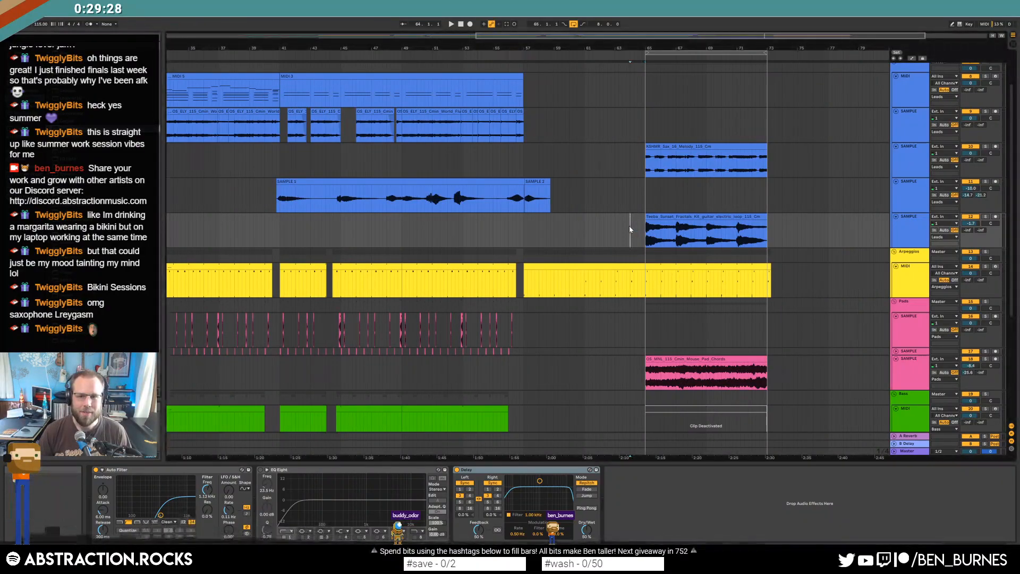
key(space)
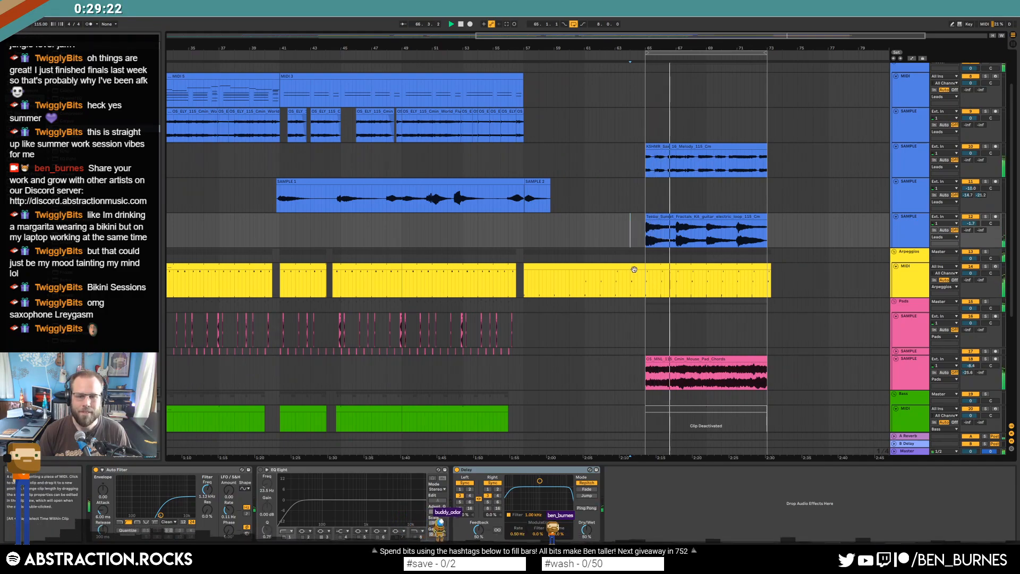
scroll(610, 271, down, 3)
scroll(605, 277, down, 6)
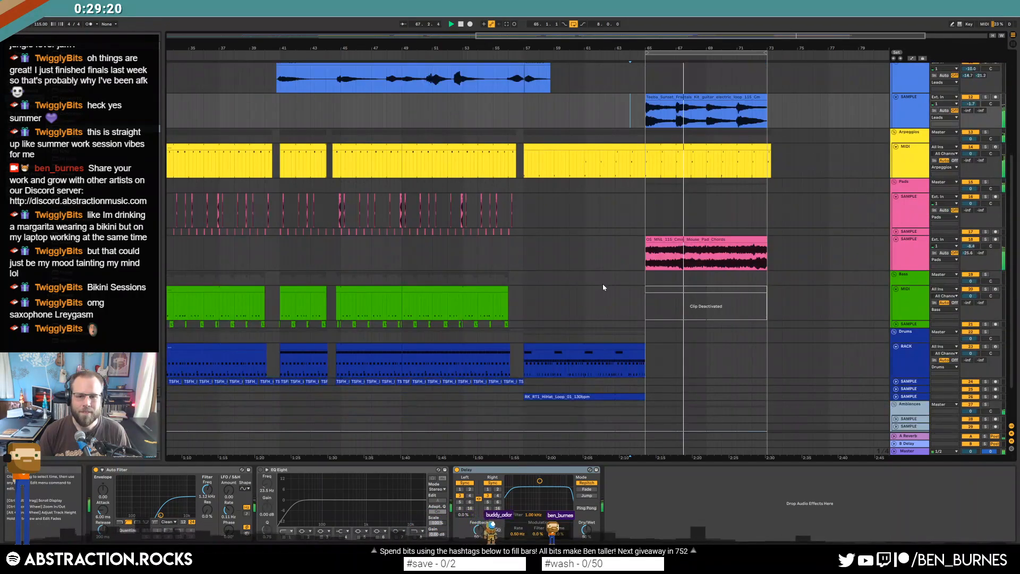
scroll(409, 367, down, 1)
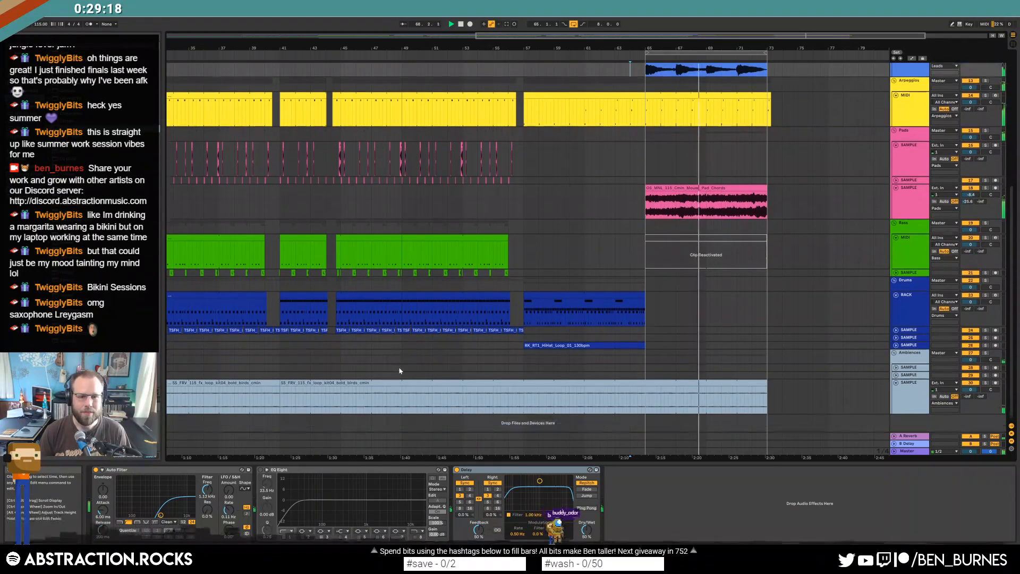
drag(530, 38, 396, 26)
drag(207, 338, 252, 338)
key(ctrl+c)
click(674, 338)
key(ctrl+v)
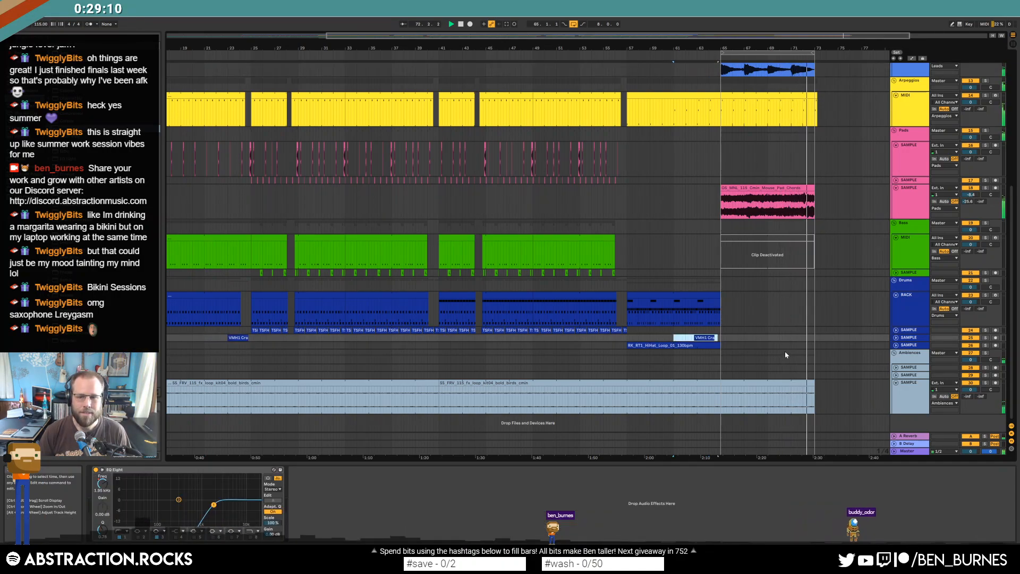
Copy the drum rack, VMH1 crash and hi-hat loop clips of bars 57–65 and paste them at bar 73.
click(662, 301)
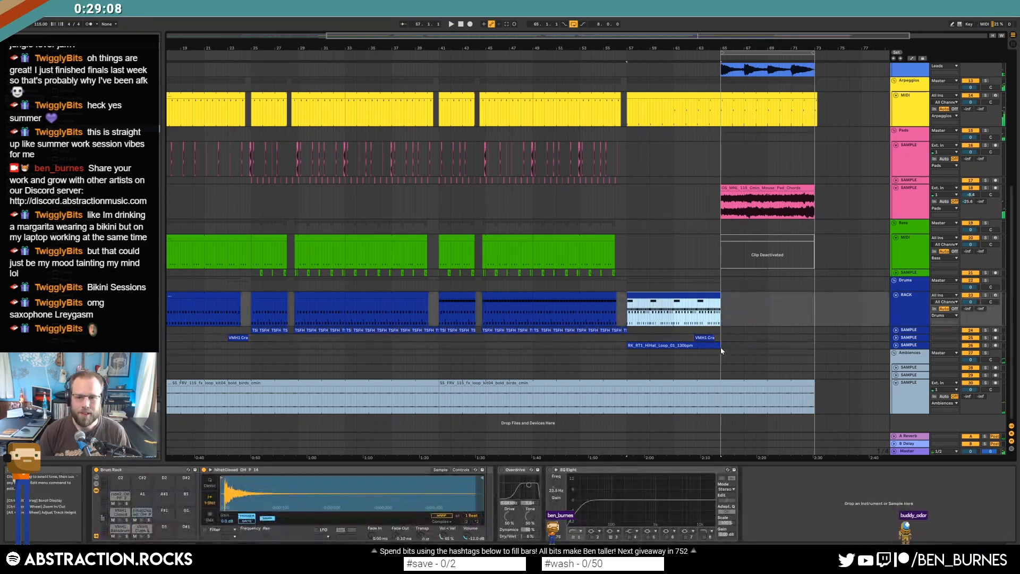
click(817, 304)
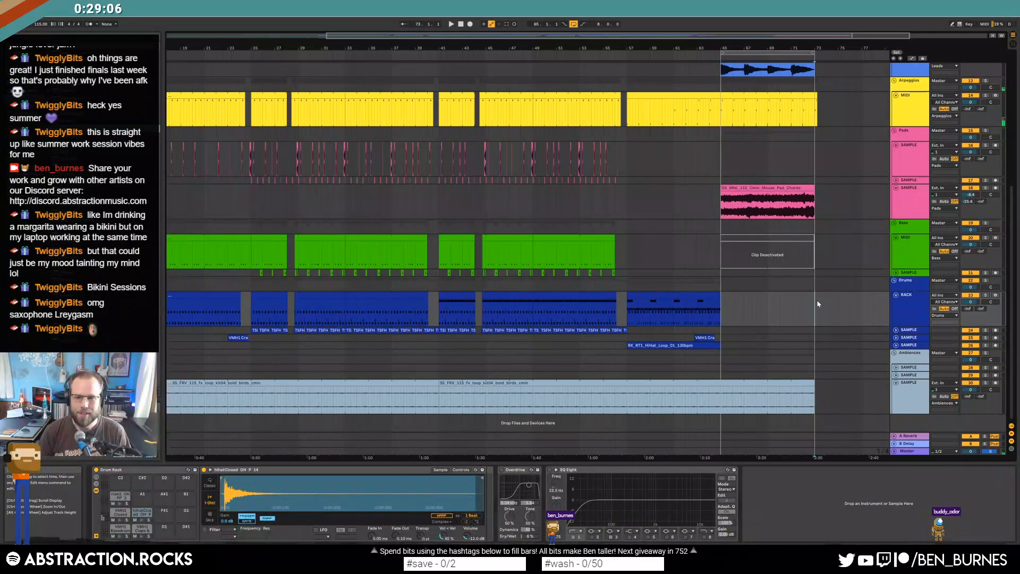
key(ctrl+v)
Duplicate the sax, guitar and pad clips of bars 65–73 into bars 73–81, and extend the arpeggio clip to bar 81.
click(813, 238)
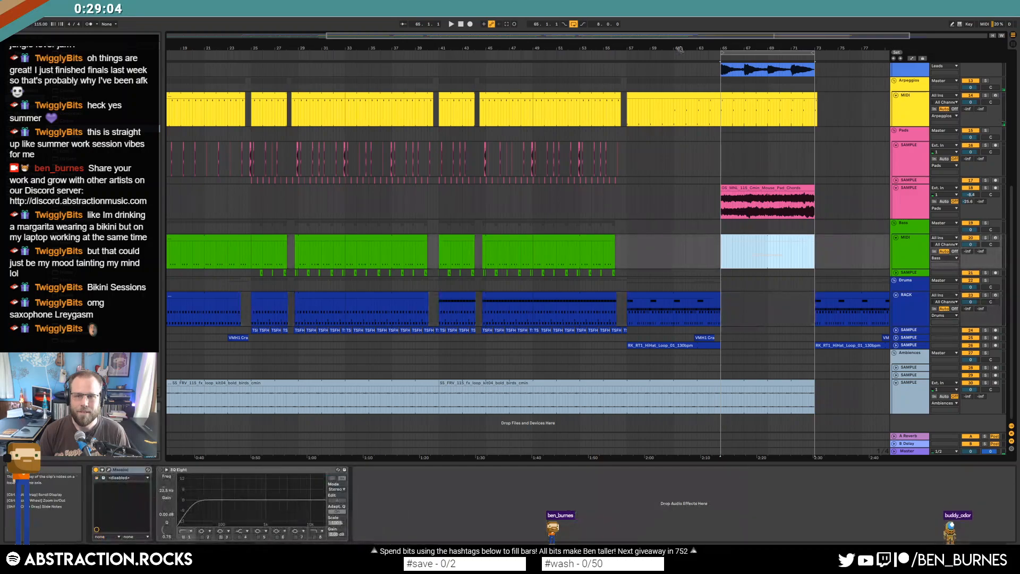
drag(677, 38, 698, 29)
scroll(715, 200, up, 3)
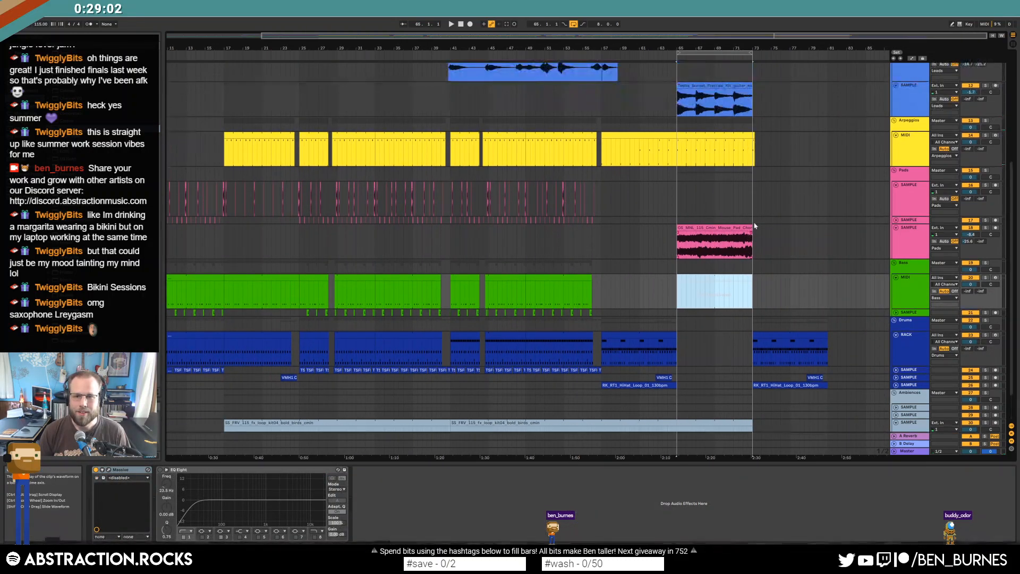
scroll(697, 169, up, 1)
drag(678, 89, 753, 188)
key(ctrl+d)
click(700, 298)
key(ctrl+d)
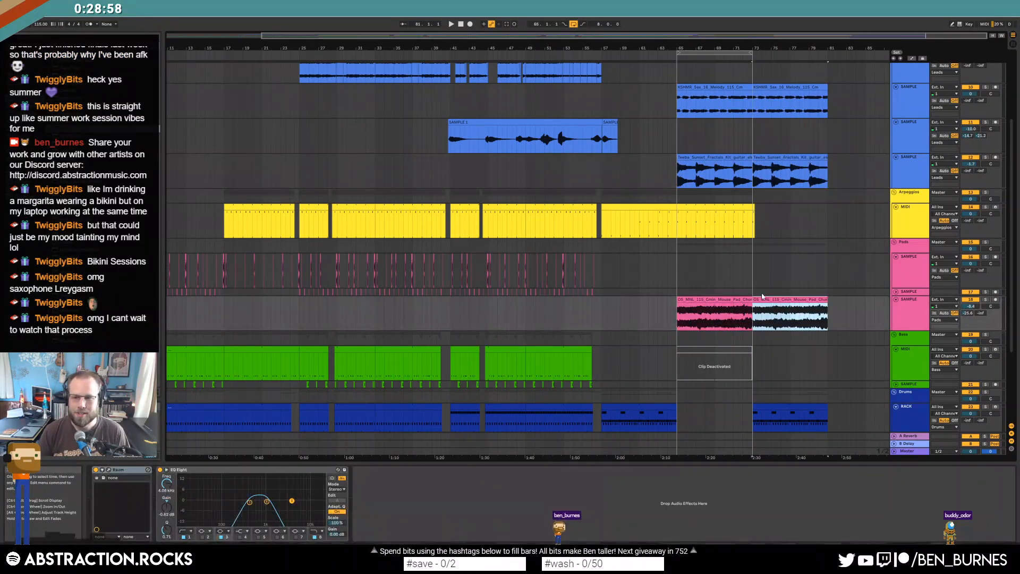
drag(754, 207, 828, 215)
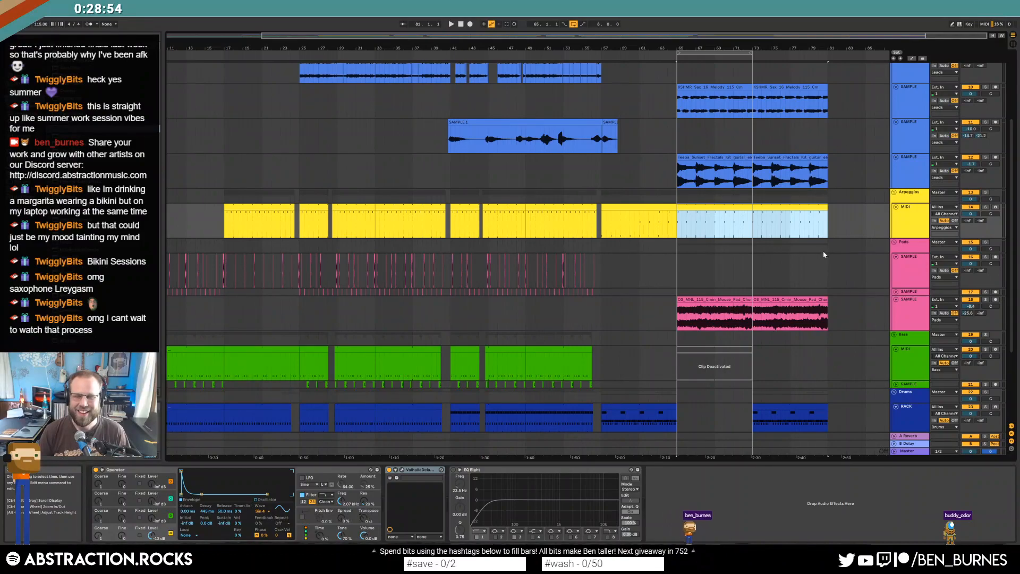
click(838, 259)
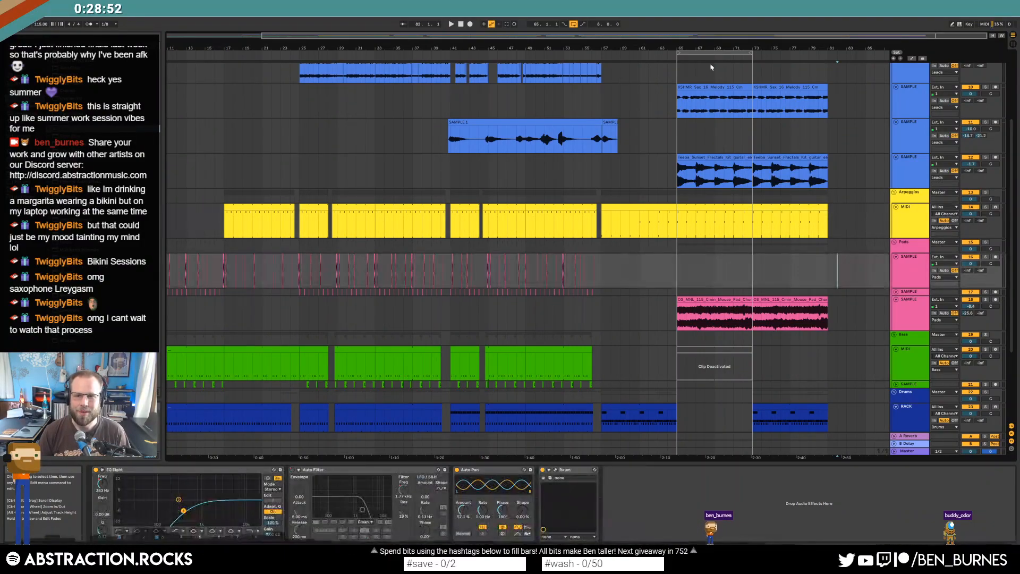
Extend the loop region to cover bars 65–81 and play it from around bar 71.
drag(751, 55, 828, 61)
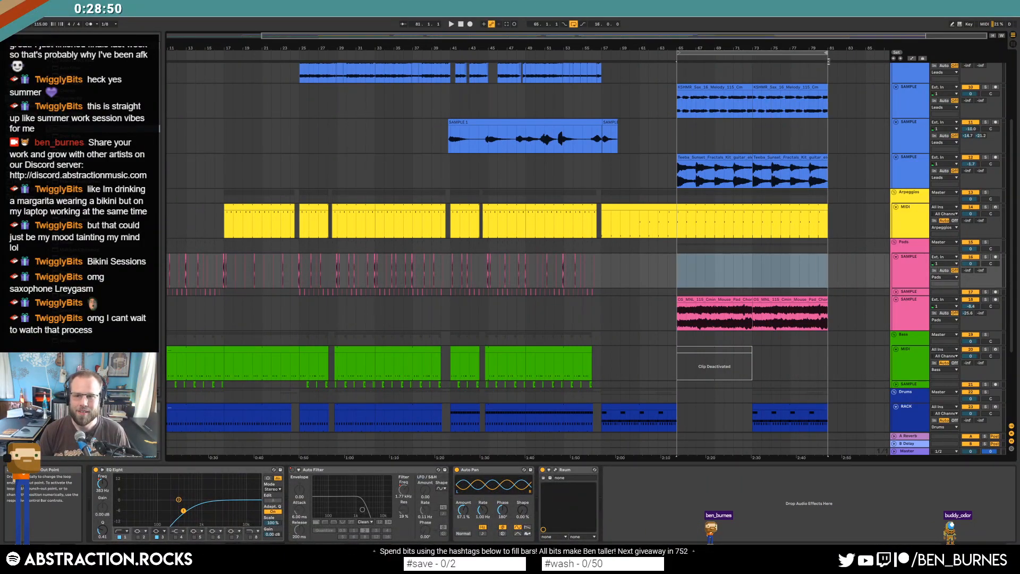
click(731, 56)
scroll(759, 151, down, 5)
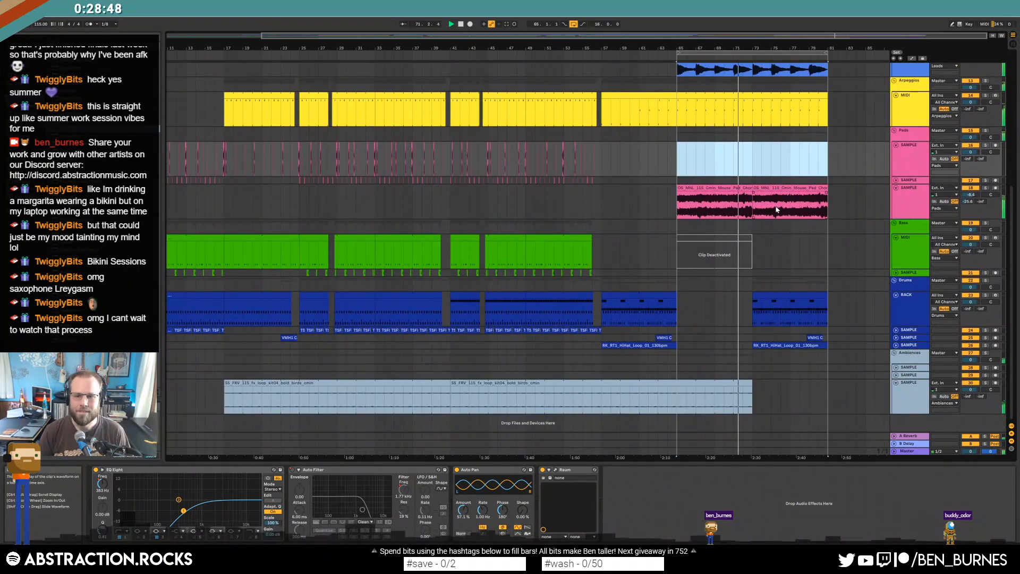
Delete the VMH1 crash clip before bar 81, shorten the loop region to bars 73–81, and resume playback.
click(816, 338)
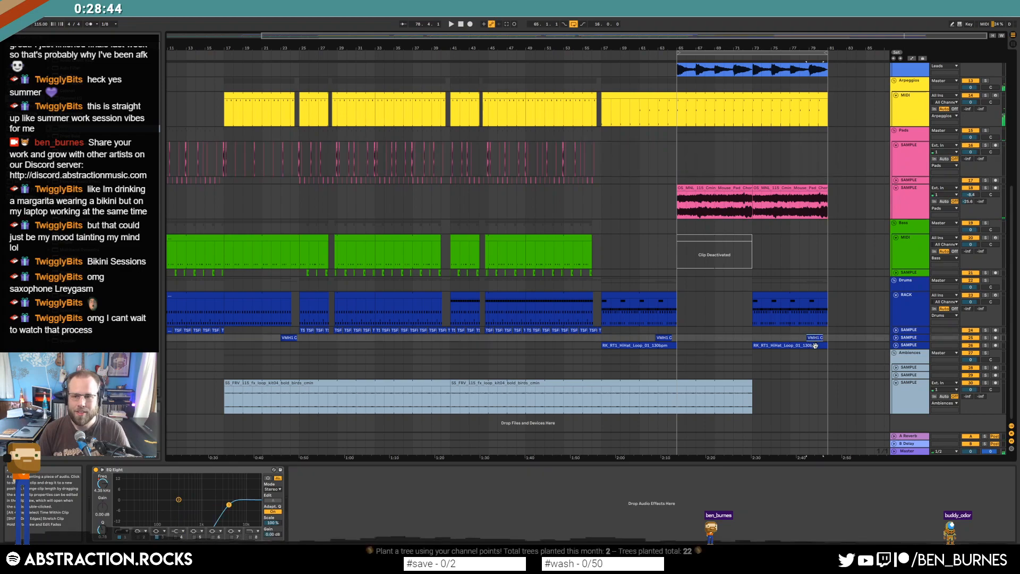
drag(678, 53, 749, 53)
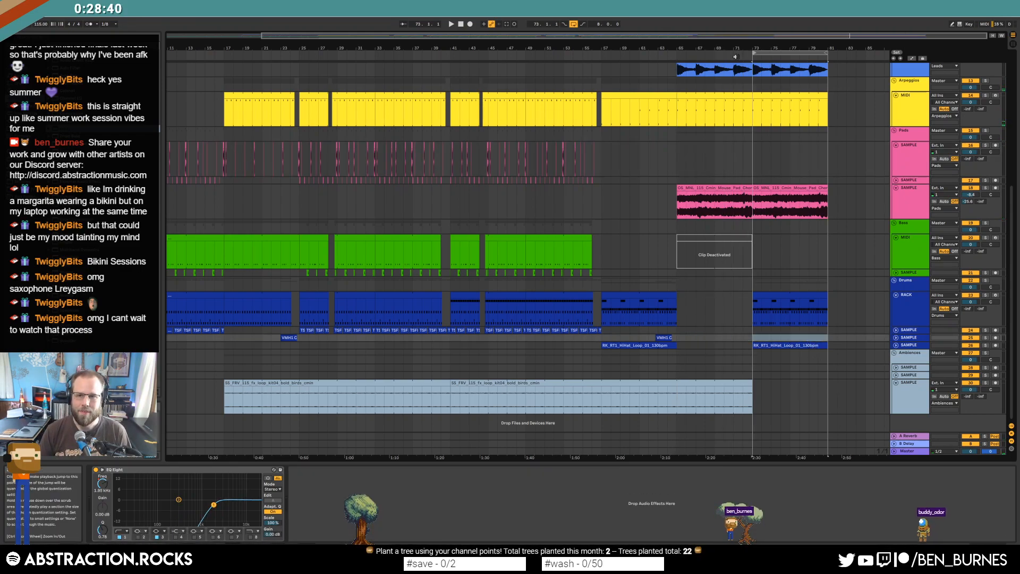
click(736, 56)
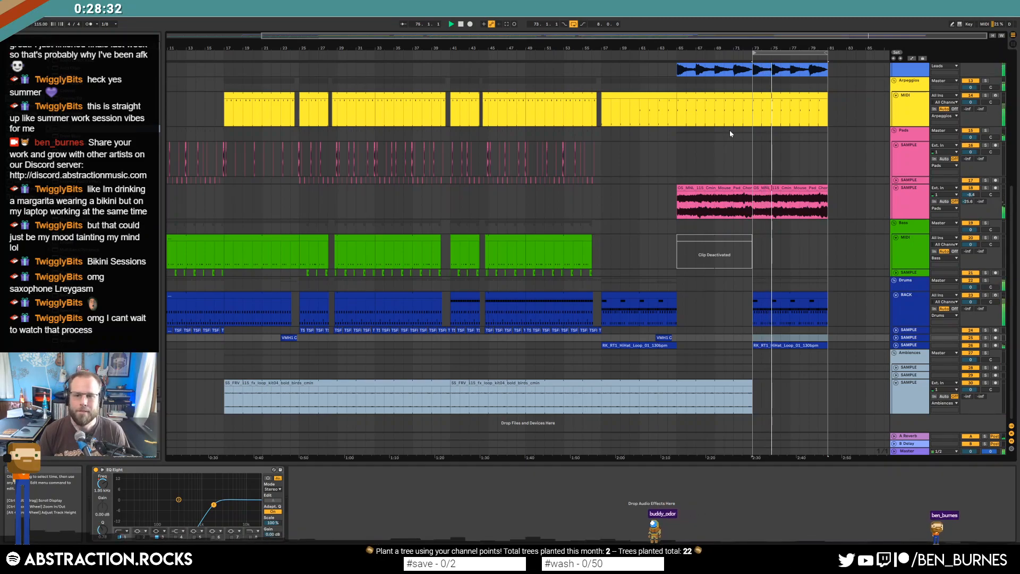
Open the drum rack clip at bars 73–81 and delete the two VMH1 Bassdrums notes on either side of beat 2.4.
double_click(806, 297)
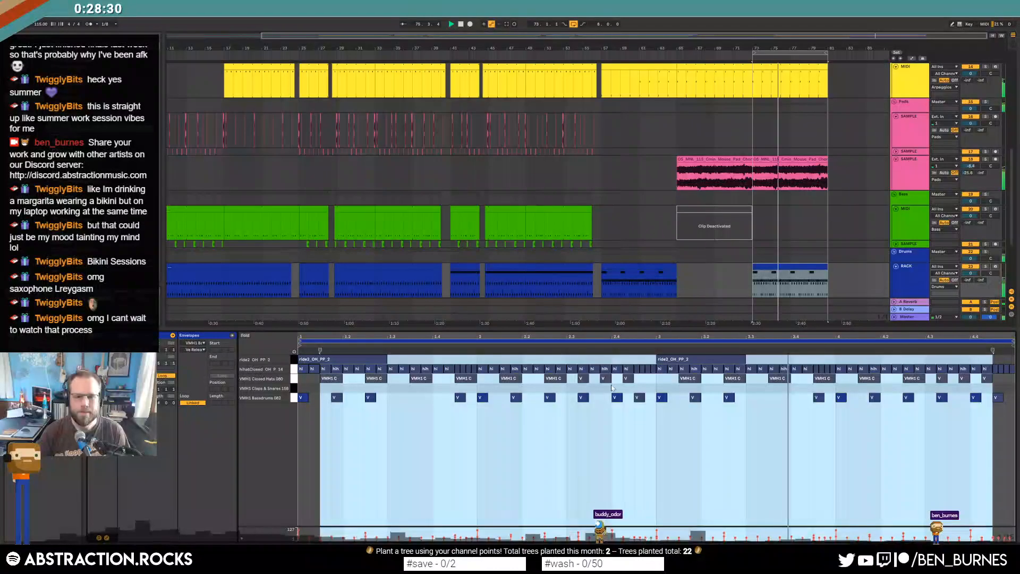
click(671, 442)
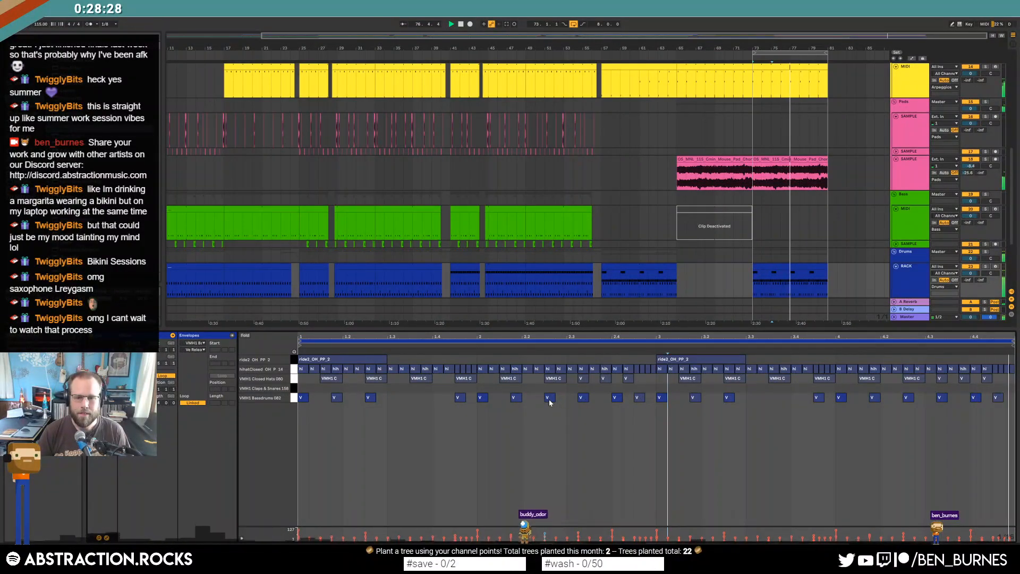
double_click(583, 397)
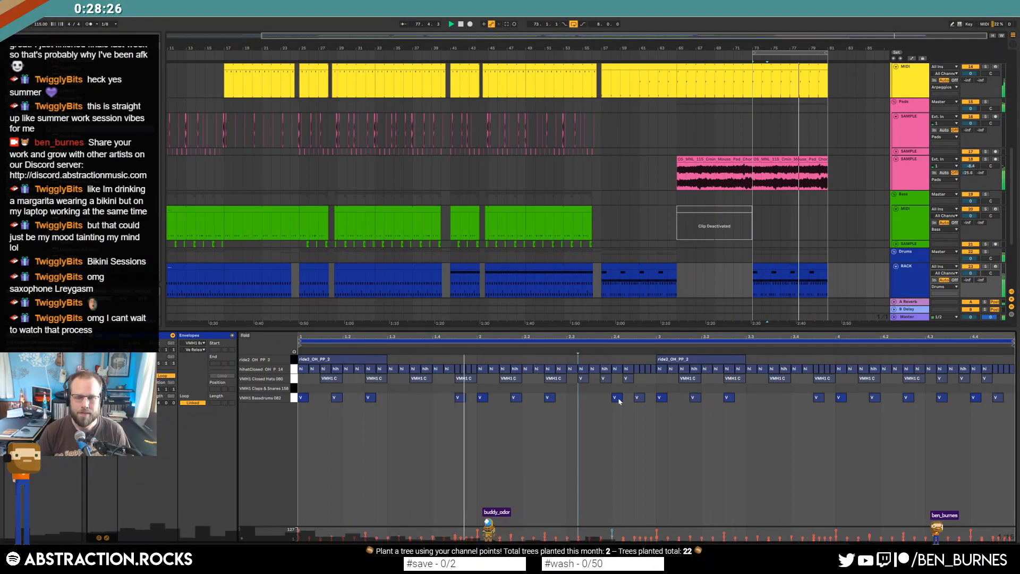
double_click(616, 397)
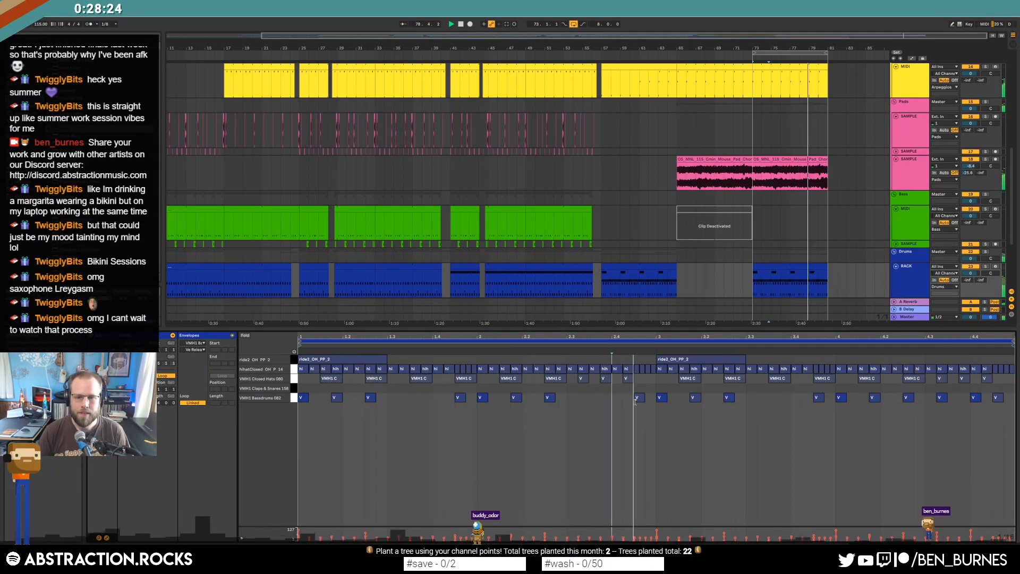
double_click(617, 398)
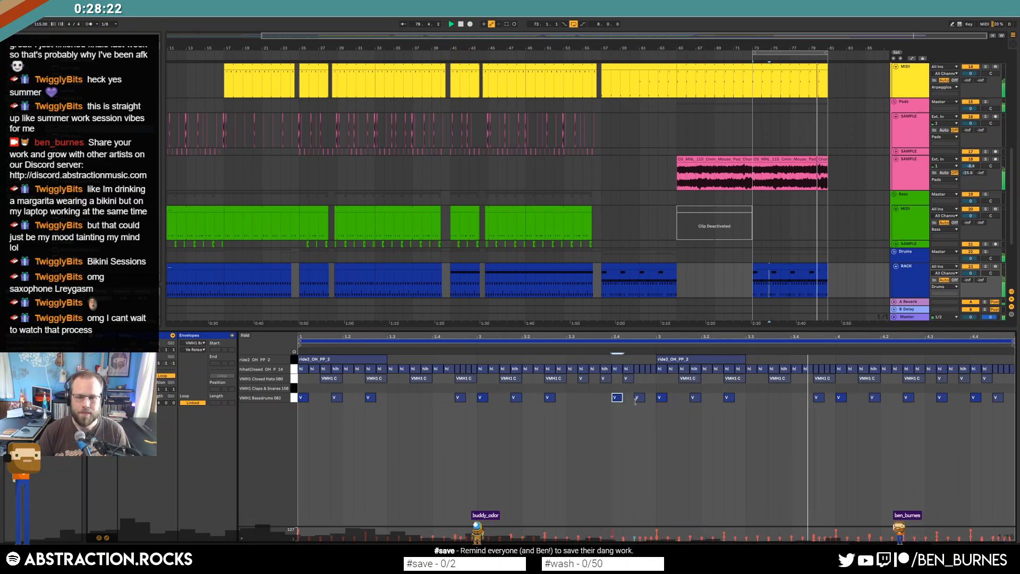
double_click(640, 398)
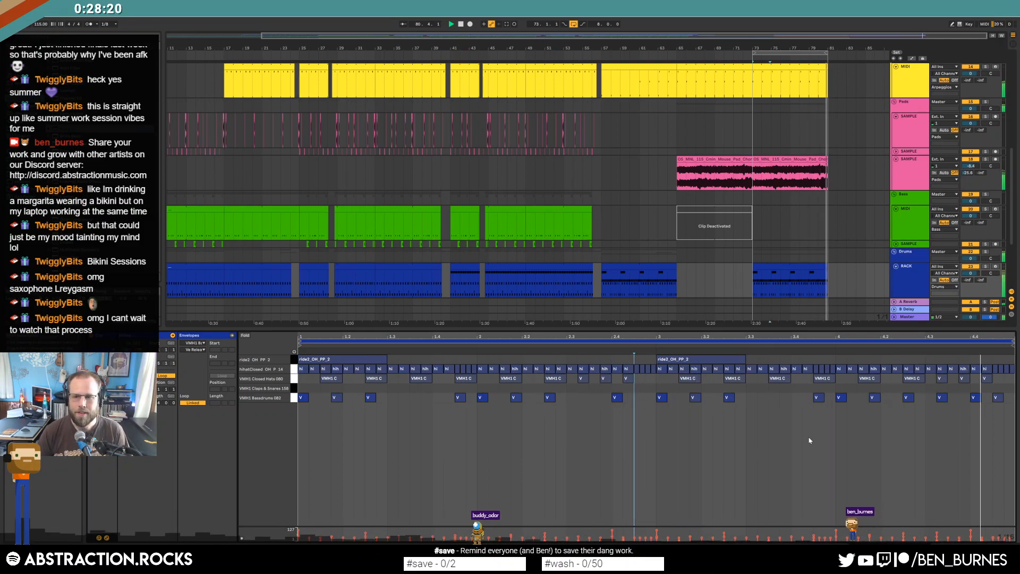
key(shift+Tab)
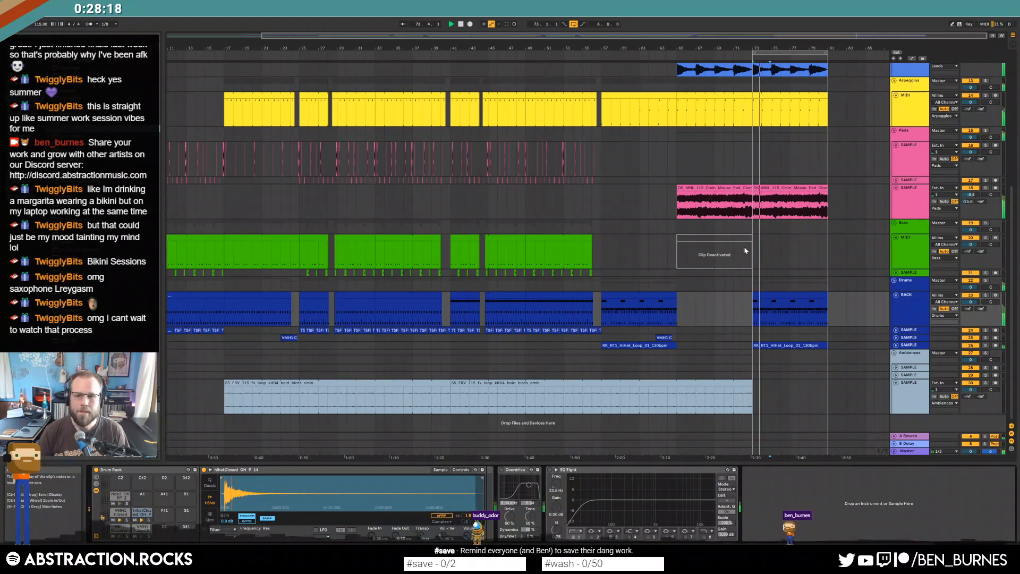
Insert a MIDI clip on the Bass track at bars 73–75, add a C2 eighth note at its start, and audition it.
key(space)
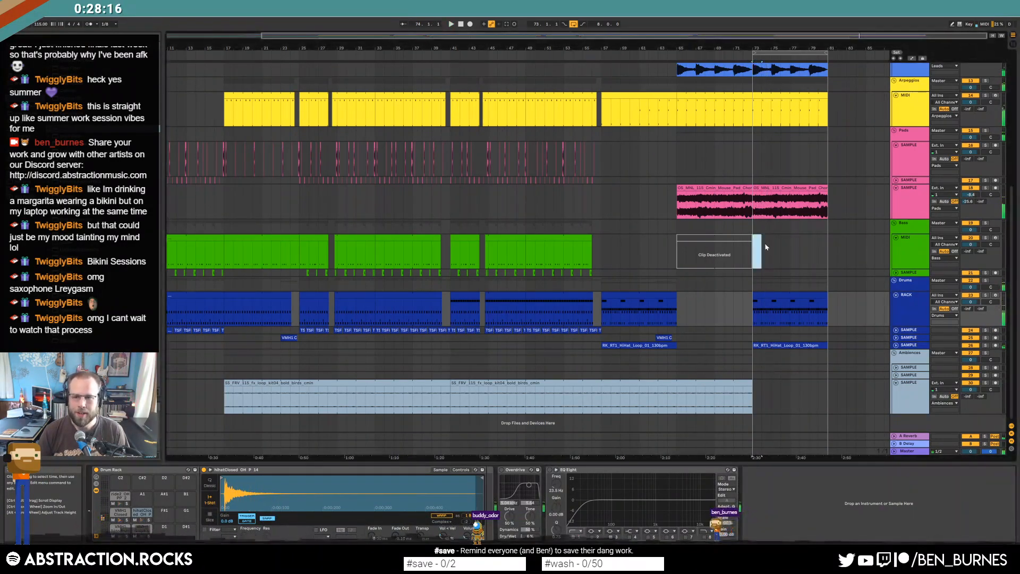
drag(754, 246, 769, 247)
key(ctrl+shift+m)
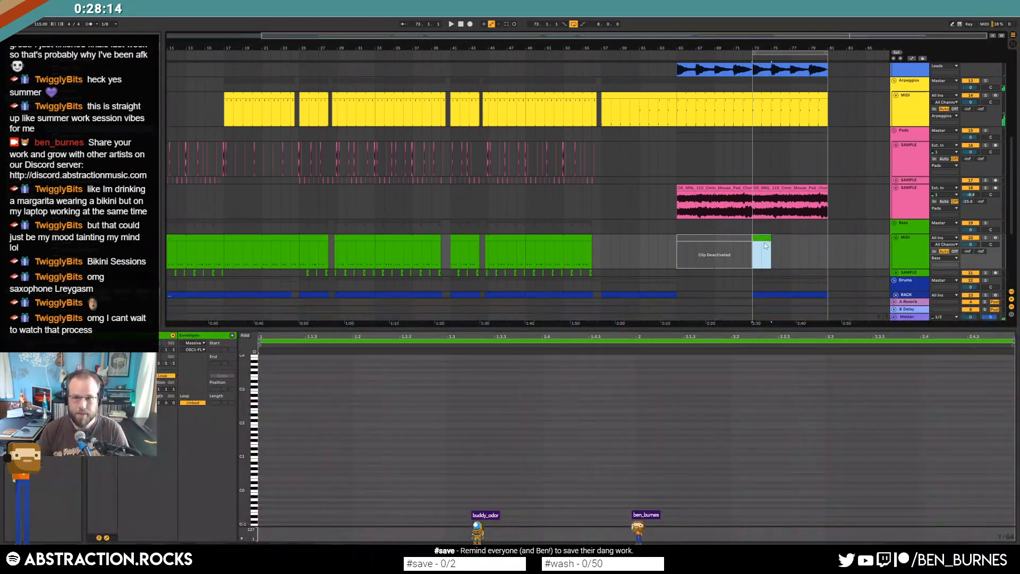
double_click(261, 423)
drag(274, 423, 312, 424)
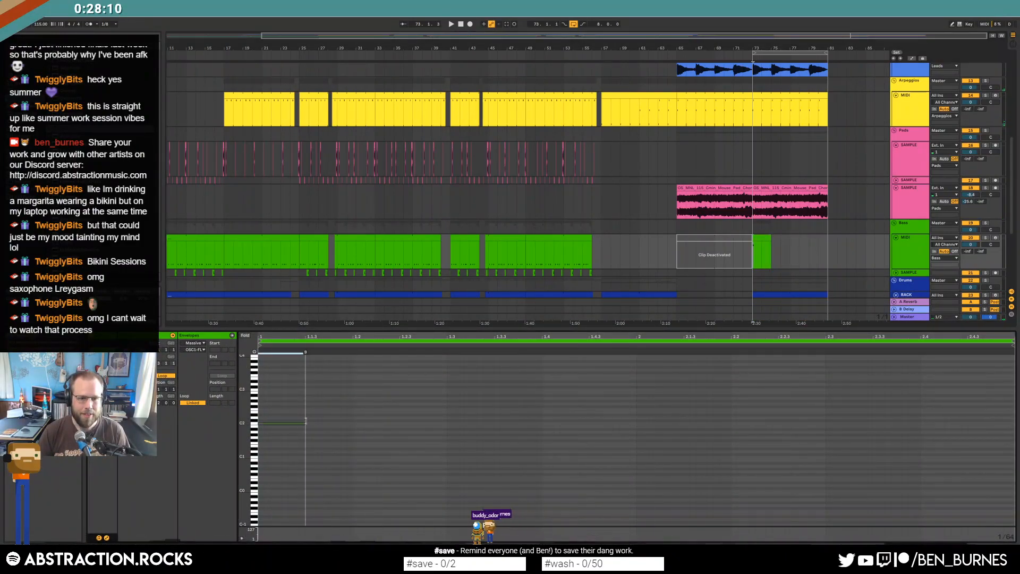
key(space)
key(space)
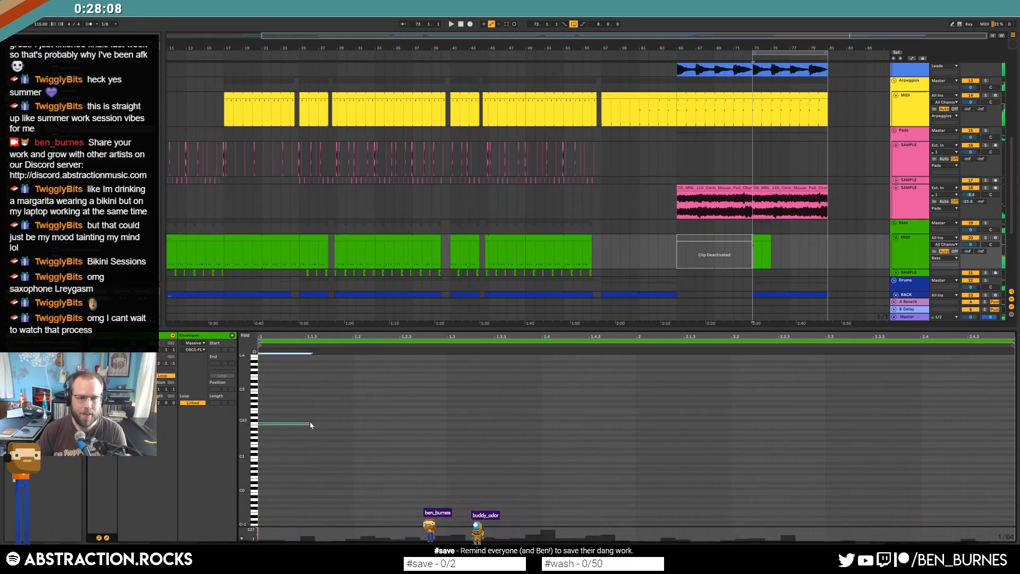
drag(311, 423, 540, 484)
key(ctrl+d)
key(shift+Down)
key(ctrl+d)
key(Delete)
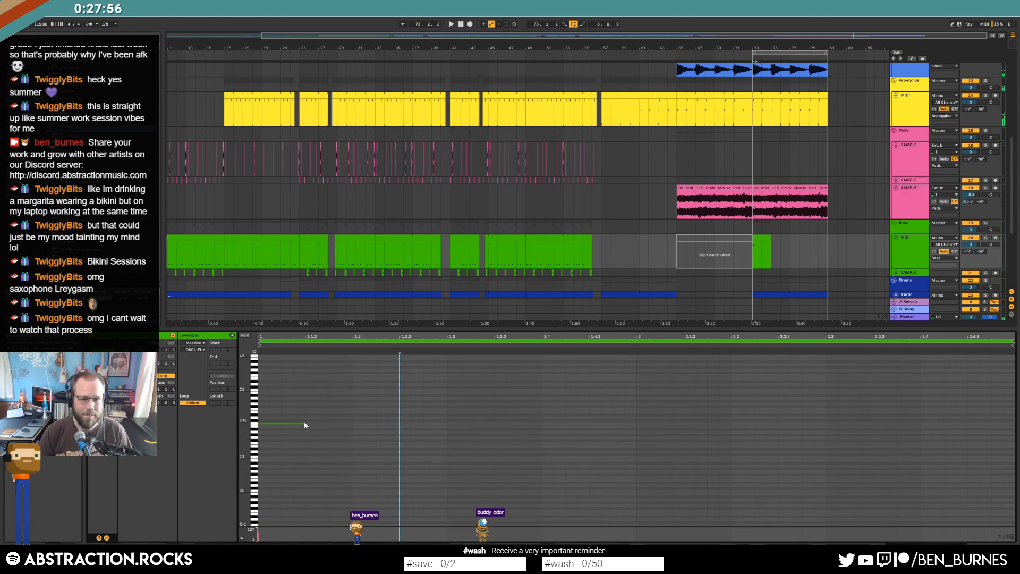
Duplicate the C2 bass note twice, lower both copies an octave to C1 at 1.1.4 and 1.2.3, and audition the pattern.
drag(304, 423, 325, 446)
key(ctrl+d)
key(ctrl+d)
drag(340, 406, 440, 466)
key(shift+Down)
key(space)
key(space)
drag(274, 407, 448, 457)
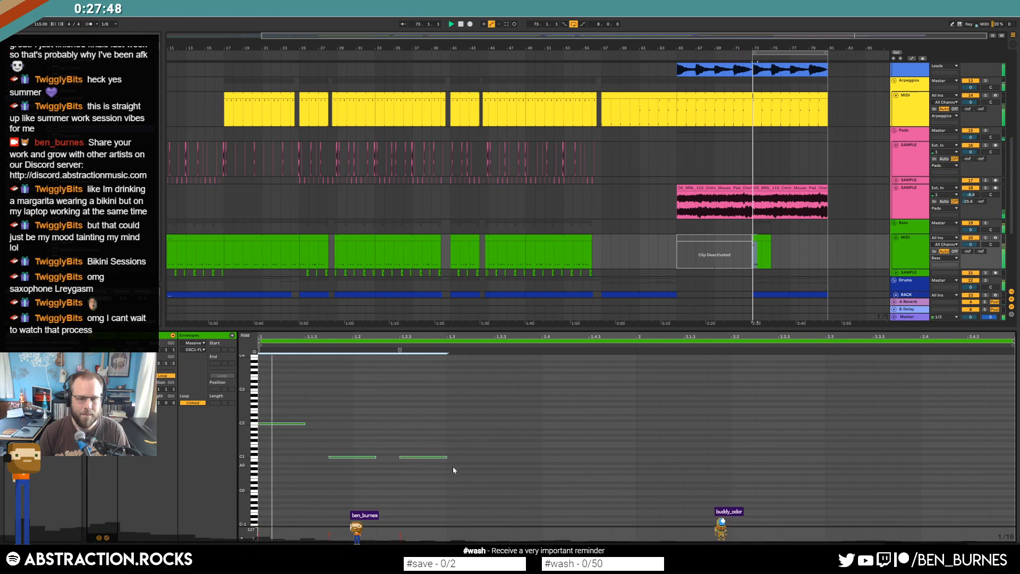
key(space)
key(space)
Add a short C1 note at 1.4.3 and duplicate the whole first bar of the bass pattern into the second bar.
double_click(592, 457)
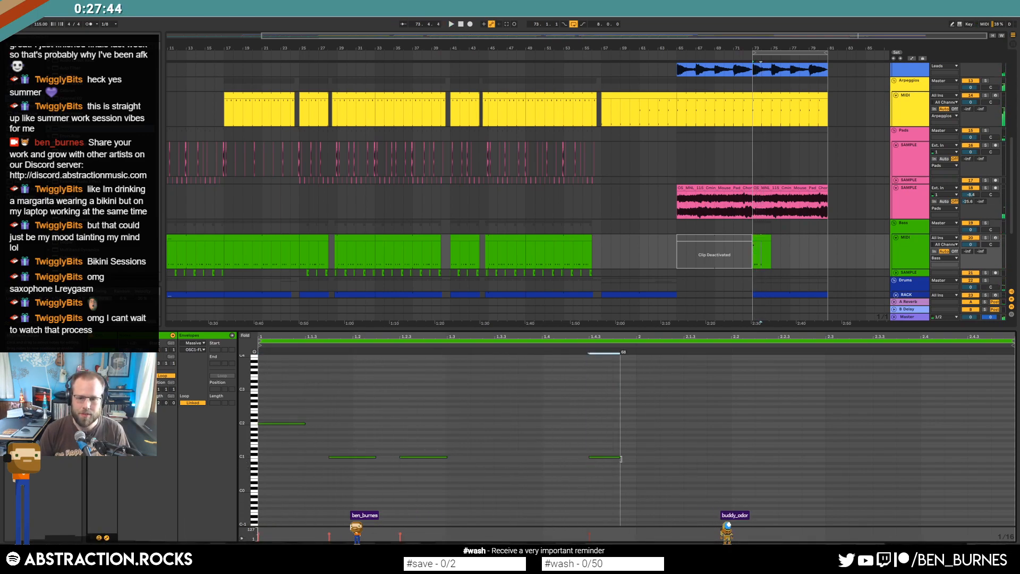
drag(635, 401, 257, 477)
key(ctrl+d)
Add short A#0 and C1 notes around beat 2.4 of the bass clip and raise its last note to A#1.
click(850, 451)
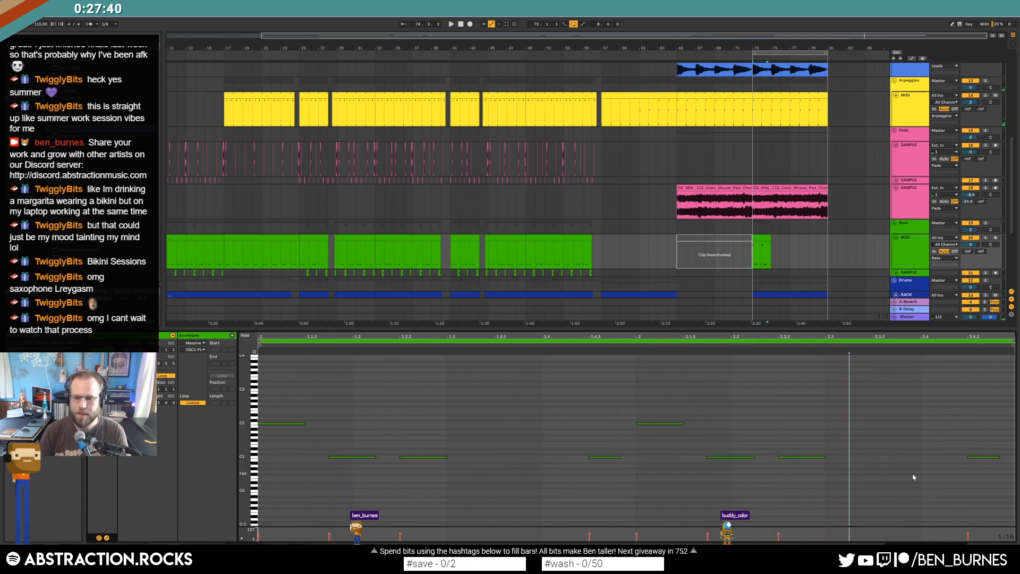
double_click(900, 462)
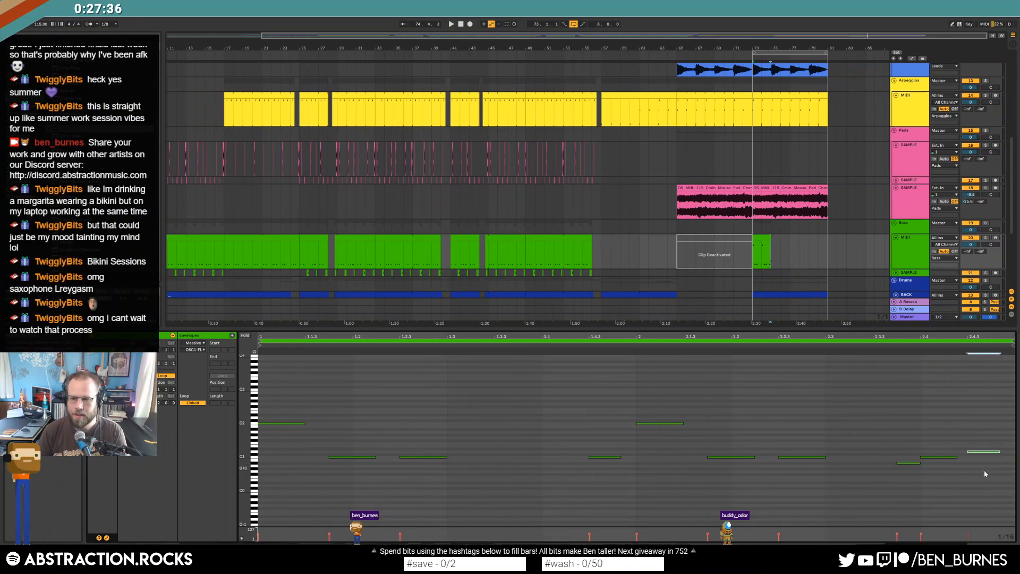
key(Up)
key(Up)
Extend the bass MIDI clip from bar 75 to bar 81 and play the section.
drag(771, 246, 828, 251)
key(space)
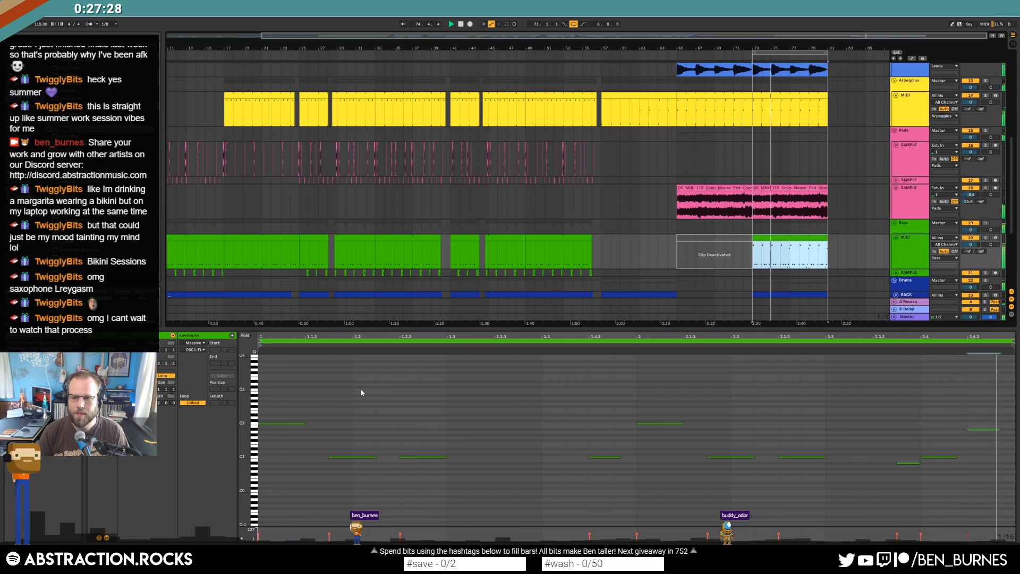
click(825, 478)
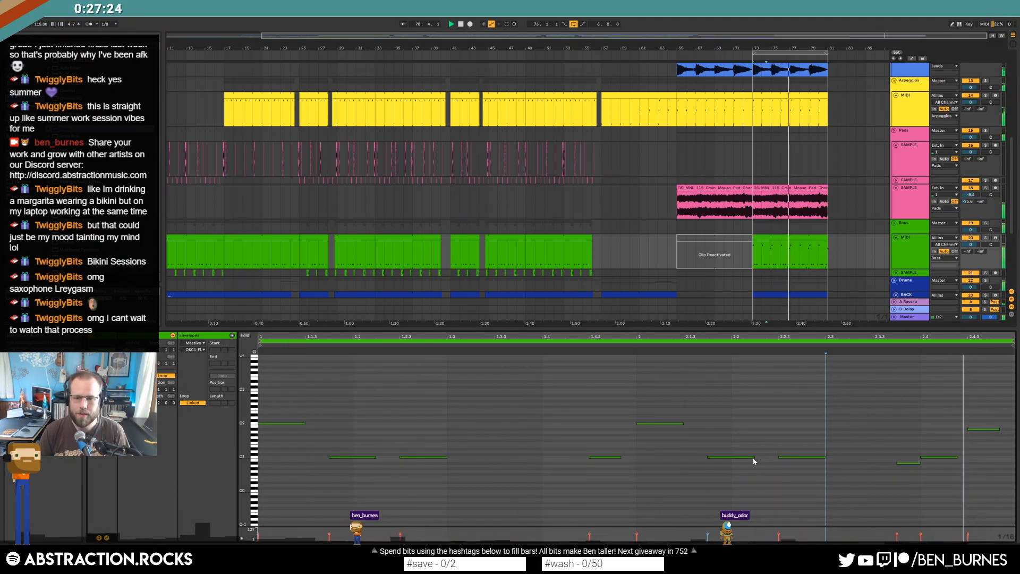
Add a very short C1 note at 2.1.3 in the bass pattern, right after the second C2 note, and stop playback.
mouse_move(754, 457)
mouse_down()
mouse_move(721, 457)
mouse_move(763, 477)
mouse_move(727, 465)
mouse_up()
double_click(736, 457)
key(Left)
click(727, 450)
key(shift+Right)
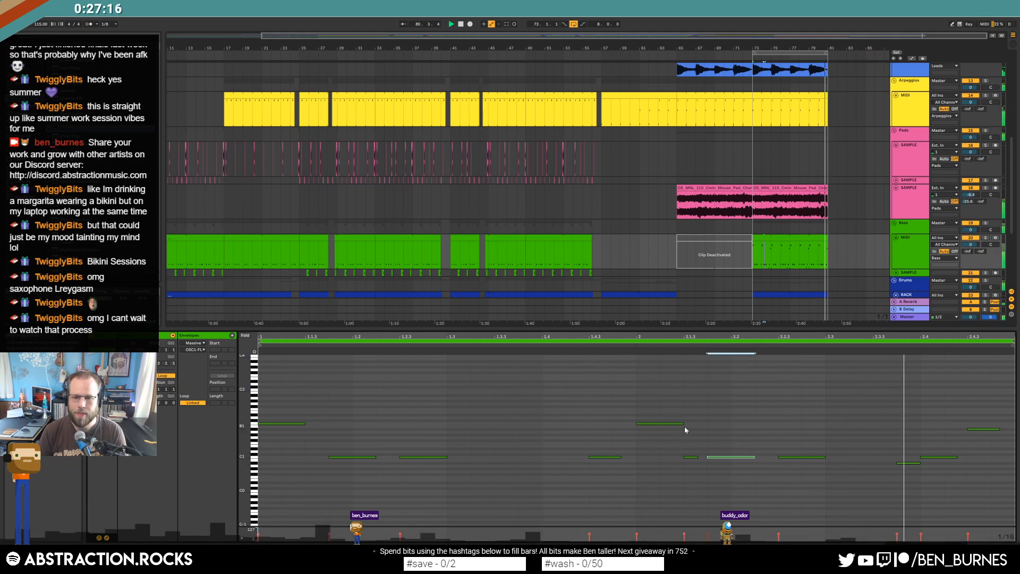
click(692, 457)
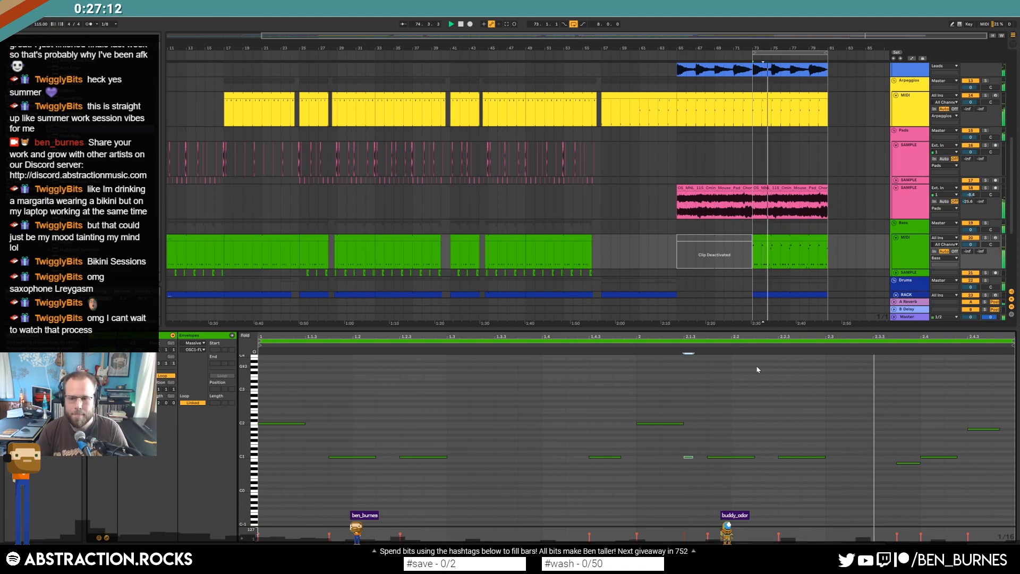
key(space)
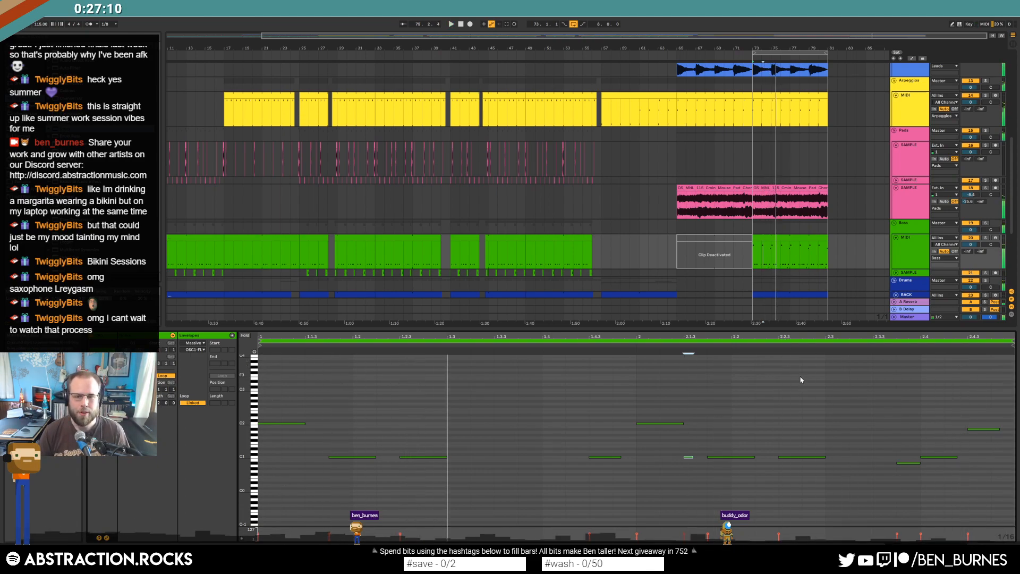
Extend the birds ambience loop clip on the Ambiences sample track to bar 81.
key(shift+Tab)
scroll(696, 218, down, 2)
drag(766, 381, 835, 395)
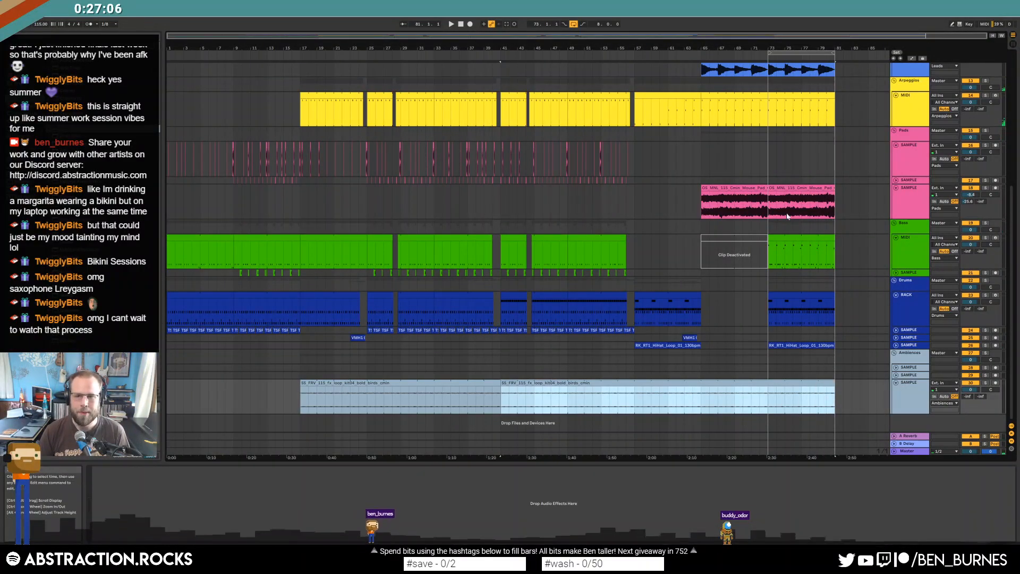
Open the drum rack clip ending at bar 65 and delete all its closed hi-hat notes from beat 3 of bar 64 onward.
drag(642, 131, 838, 355)
scroll(717, 303, up, 5)
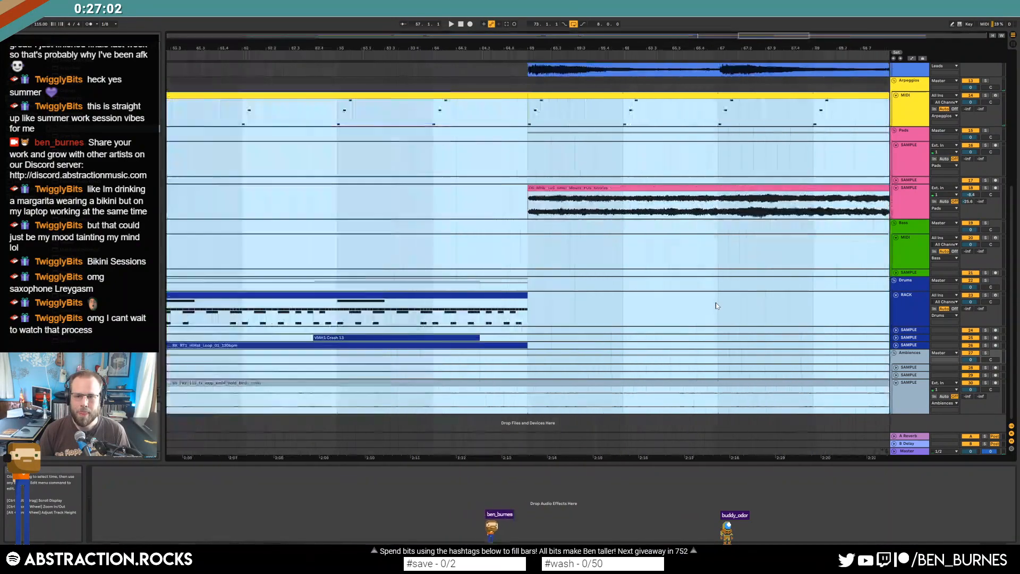
click(526, 298)
drag(340, 303, 506, 318)
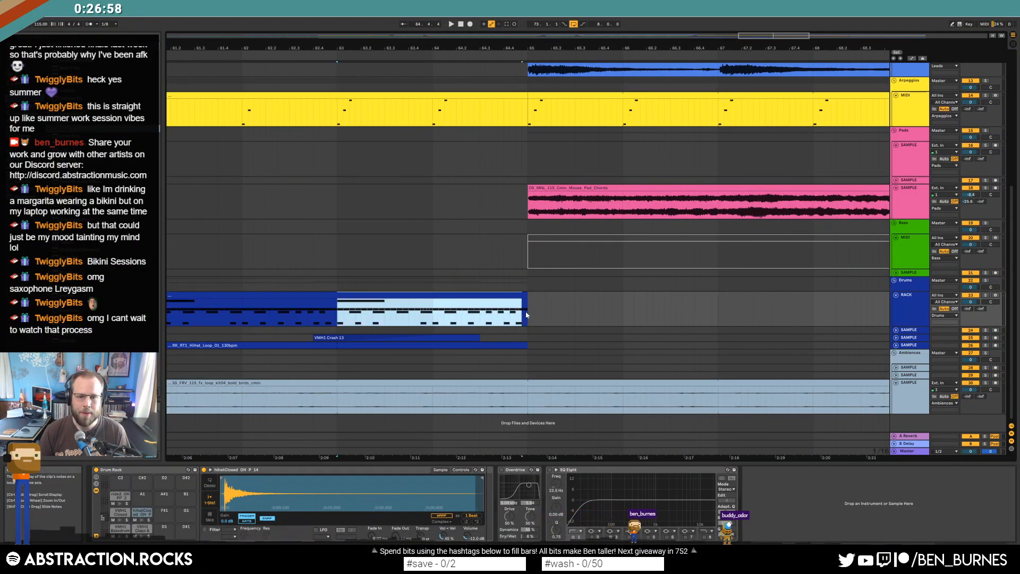
double_click(499, 294)
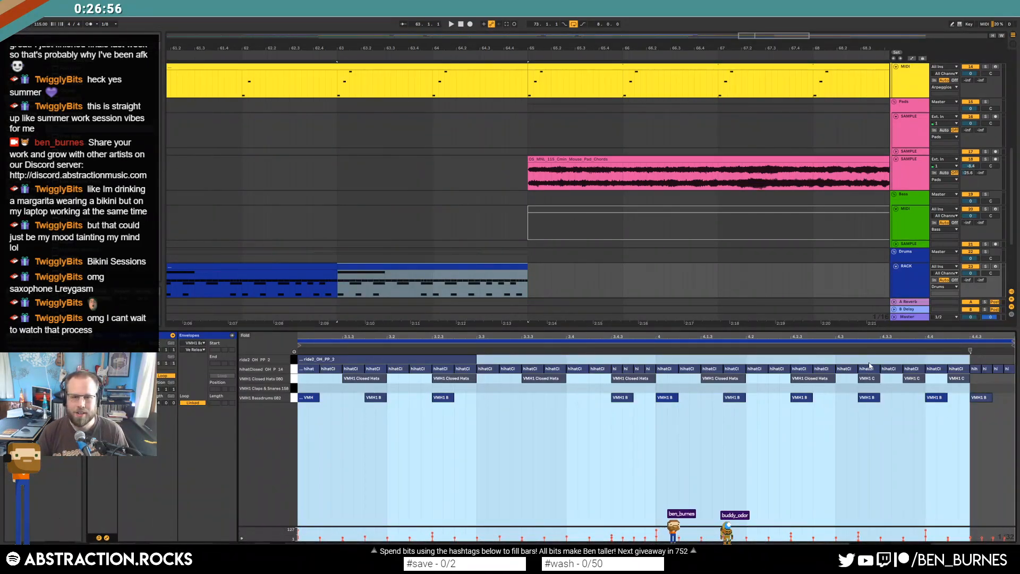
scroll(713, 307, down, 3)
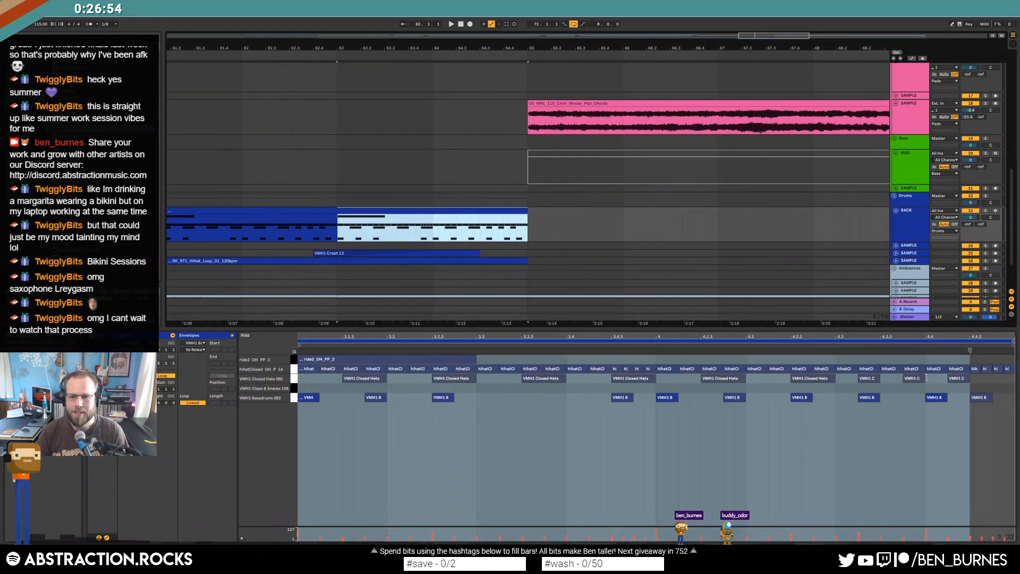
click(857, 394)
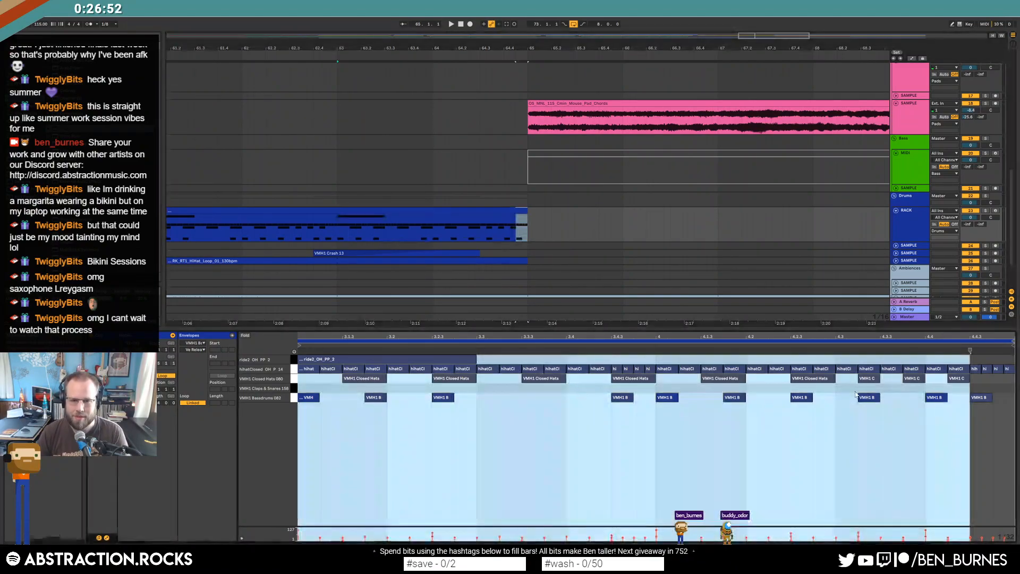
click(849, 388)
drag(849, 358, 1018, 390)
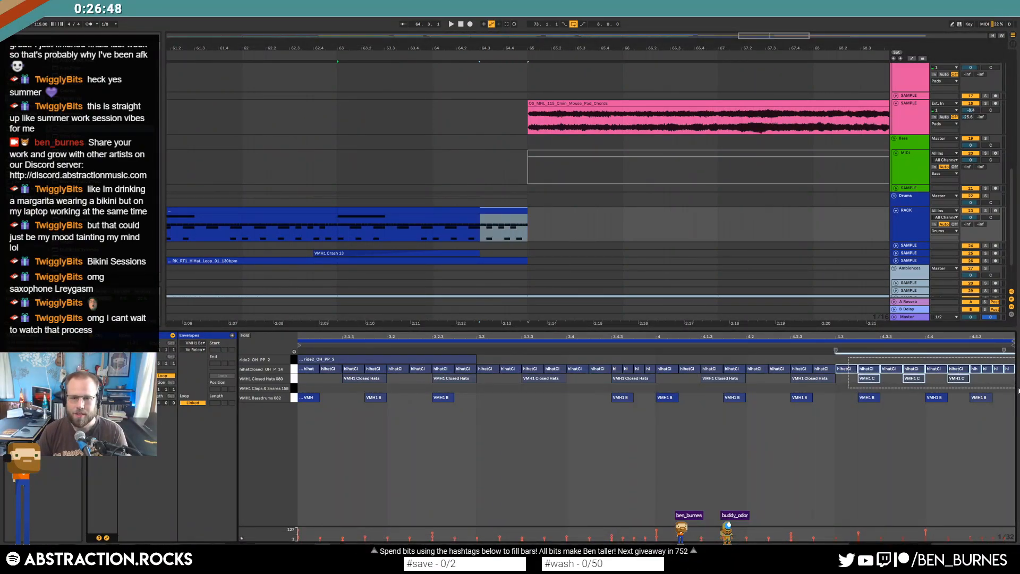
key(Delete)
Move the VMH1 Bassdrums note after beat 4.3 back onto that beat and delete the bassdrum notes following it.
drag(871, 401, 852, 402)
drag(908, 389, 989, 429)
key(Delete)
Trim the RK_RT1 hi-hat loop before bar 65 to end just after beat 3 of bar 64, and play from just before bar 62.
scroll(419, 212, down, 3)
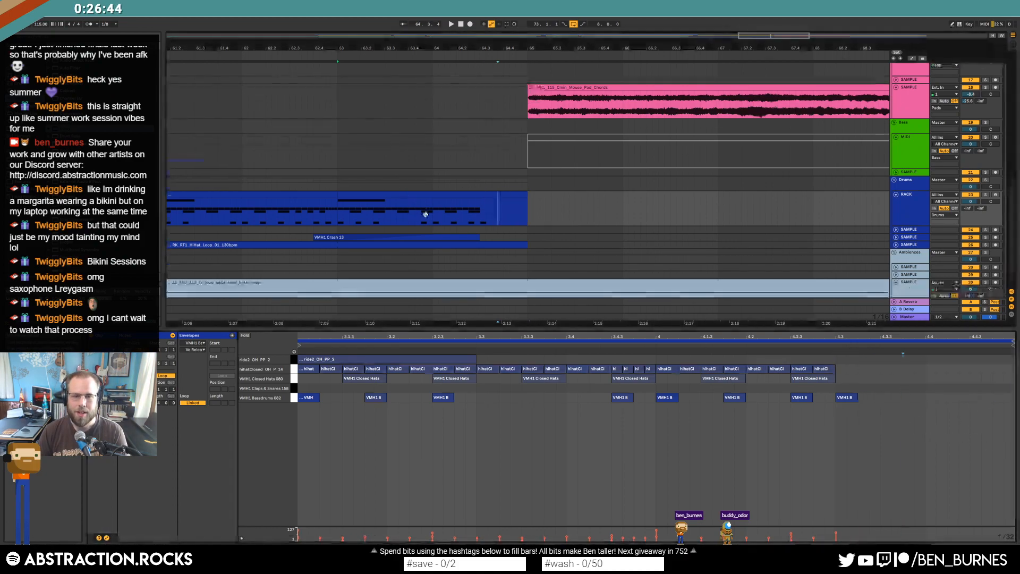
click(895, 211)
drag(527, 211, 484, 211)
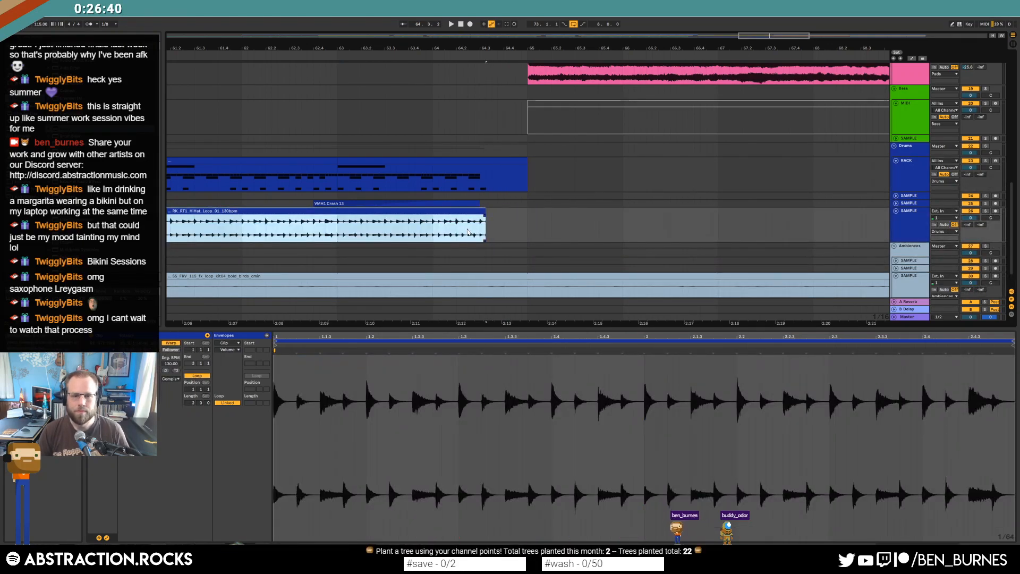
scroll(486, 226, up, 5)
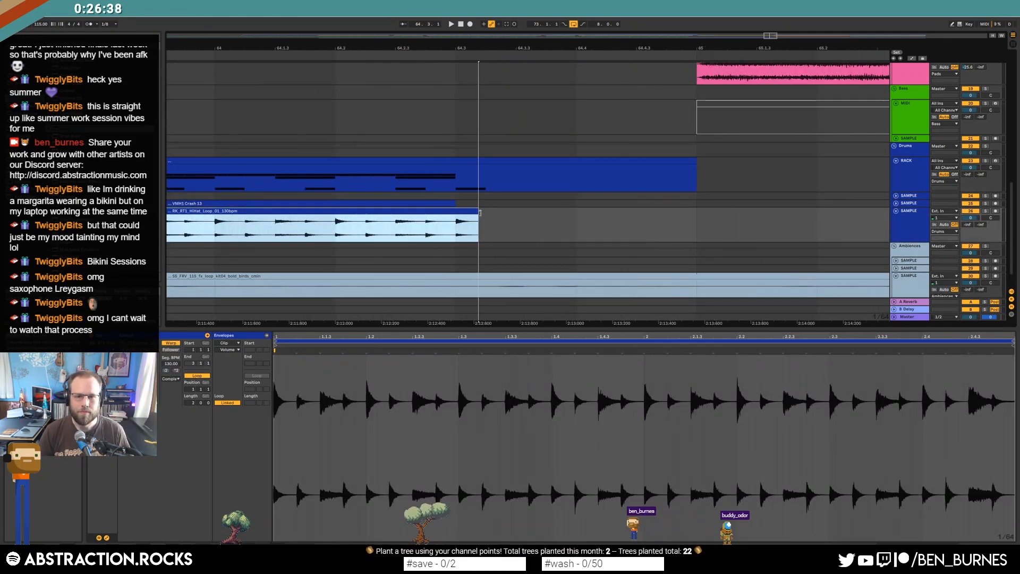
scroll(481, 218, down, 7)
click(360, 227)
key(space)
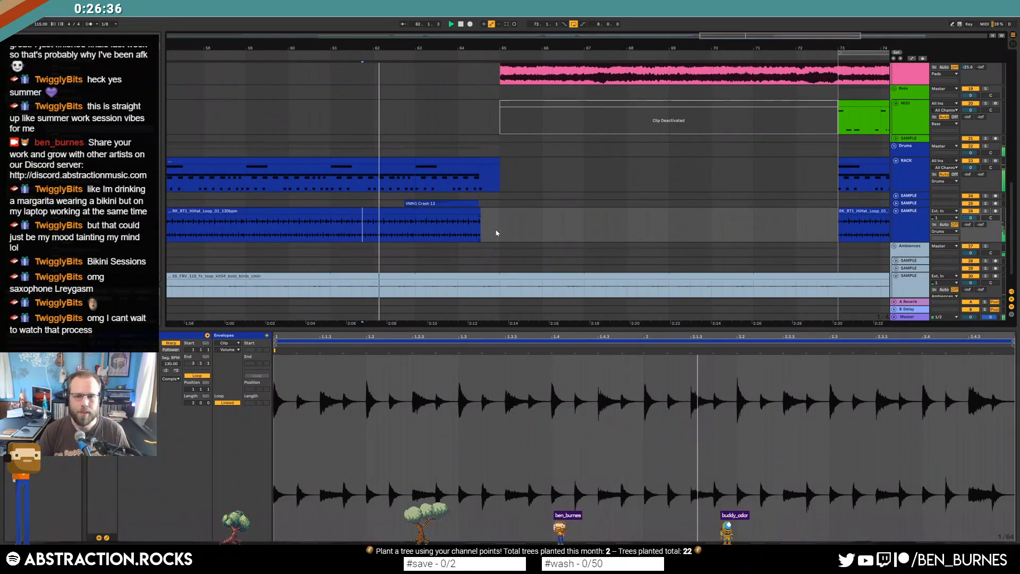
scroll(558, 221, down, 5)
key(space)
scroll(669, 215, up, 4)
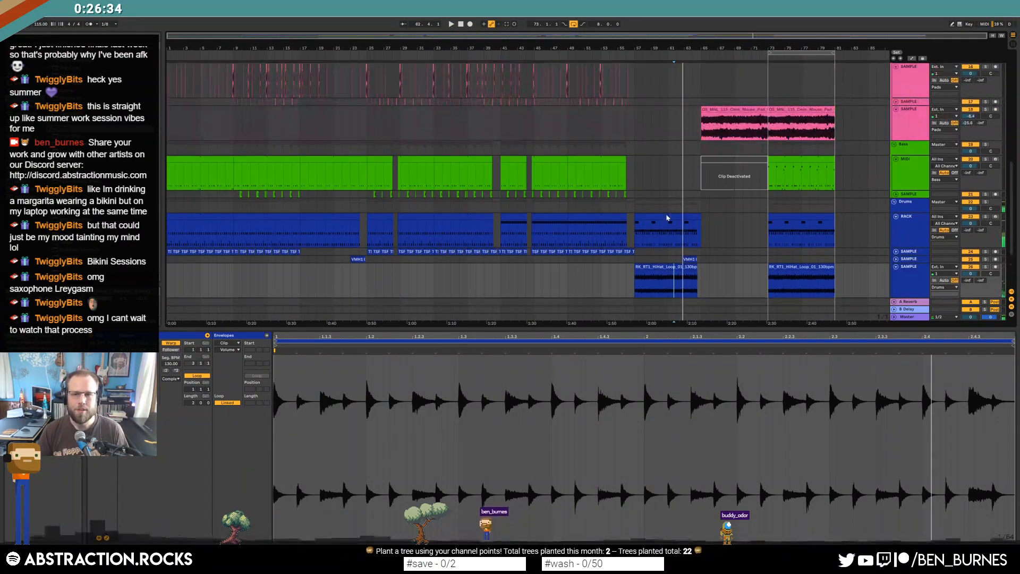
Play from around bar 51 into the section starting at bar 57, and show the tracks' automation while listening.
key(shift+Tab)
click(587, 55)
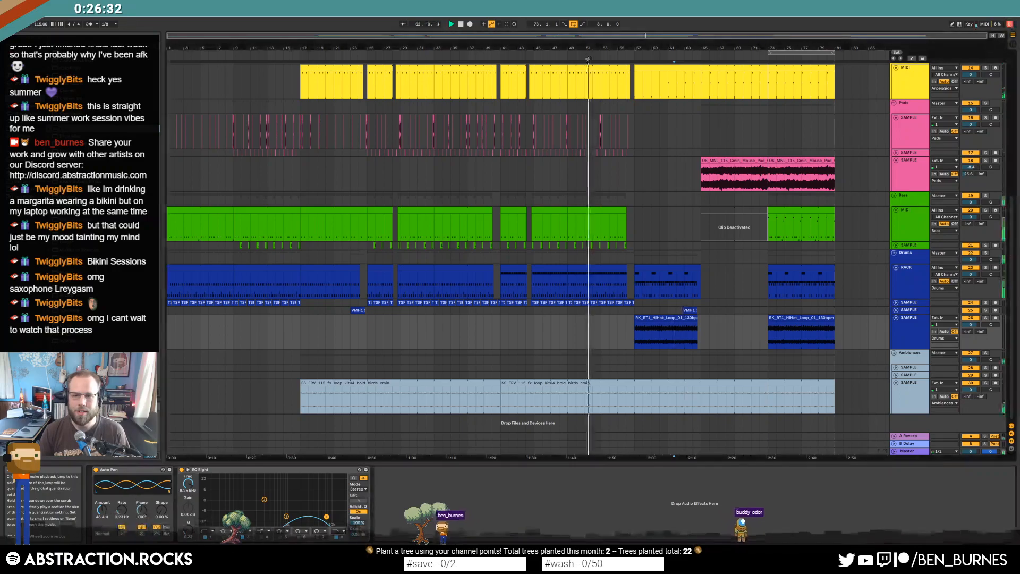
scroll(641, 144, up, 2)
drag(632, 136, 698, 137)
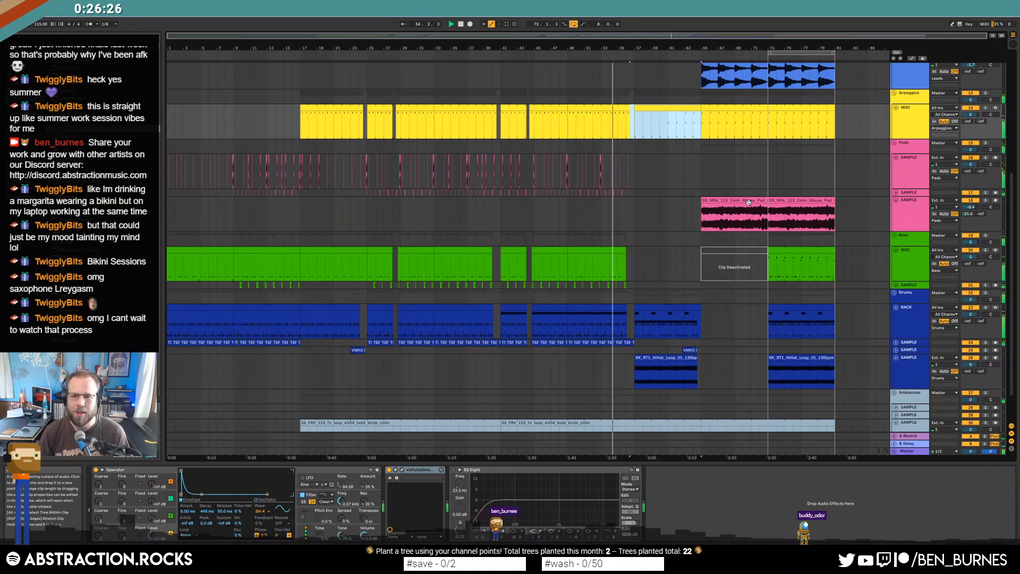
click(746, 203)
key(a)
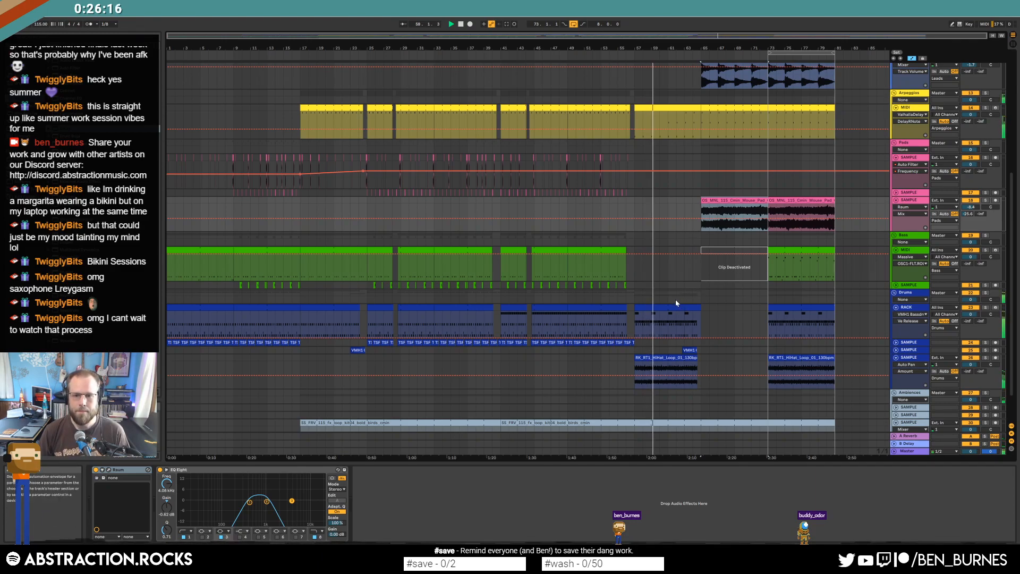
In the drum rack clip starting at bar 73, shorten the first ride note to one beat and repeat it on every beat of the clip.
double_click(793, 308)
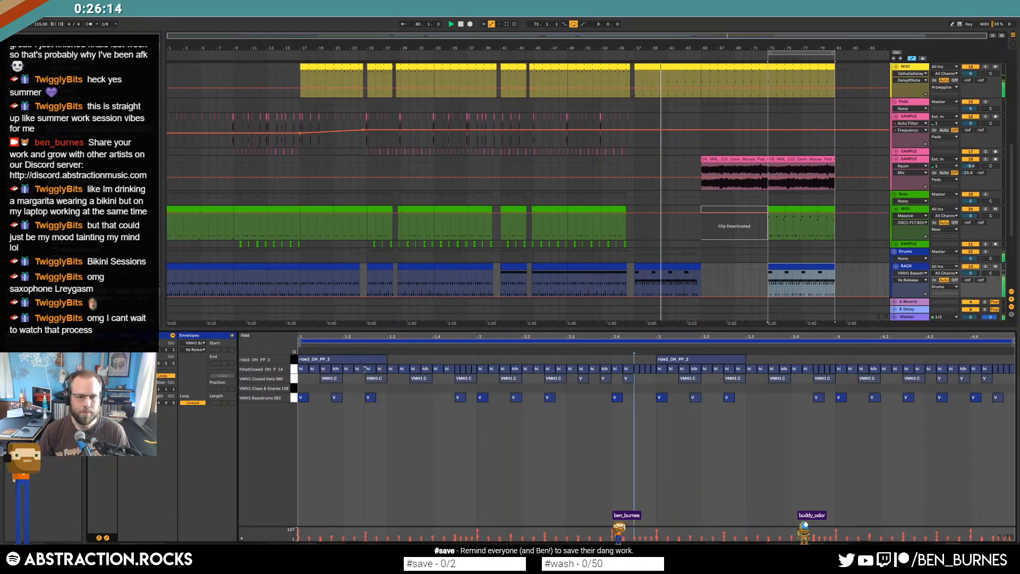
click(371, 360)
drag(381, 360, 344, 360)
key(ctrl+d)
key(ctrl+d)
key(ctrl+d)
key(ctrl+d)
key(ctrl+d)
key(ctrl+d)
key(ctrl+d)
key(ctrl+d)
key(ctrl+d)
key(ctrl+d)
key(ctrl+d)
key(ctrl+d)
key(ctrl+d)
key(ctrl+d)
key(ctrl+d)
key(ctrl+d)
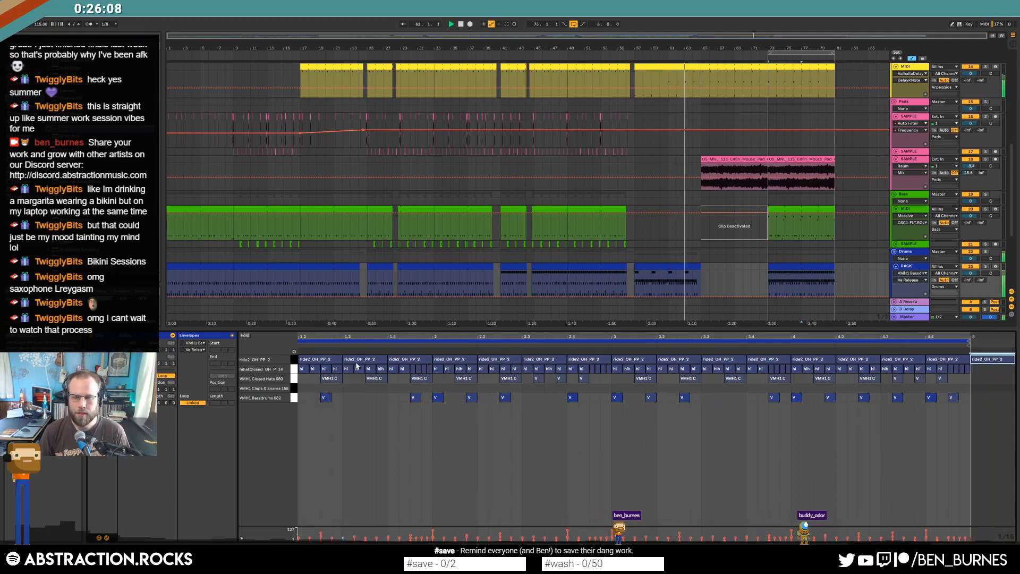
key(ctrl+z)
key(shift+Tab)
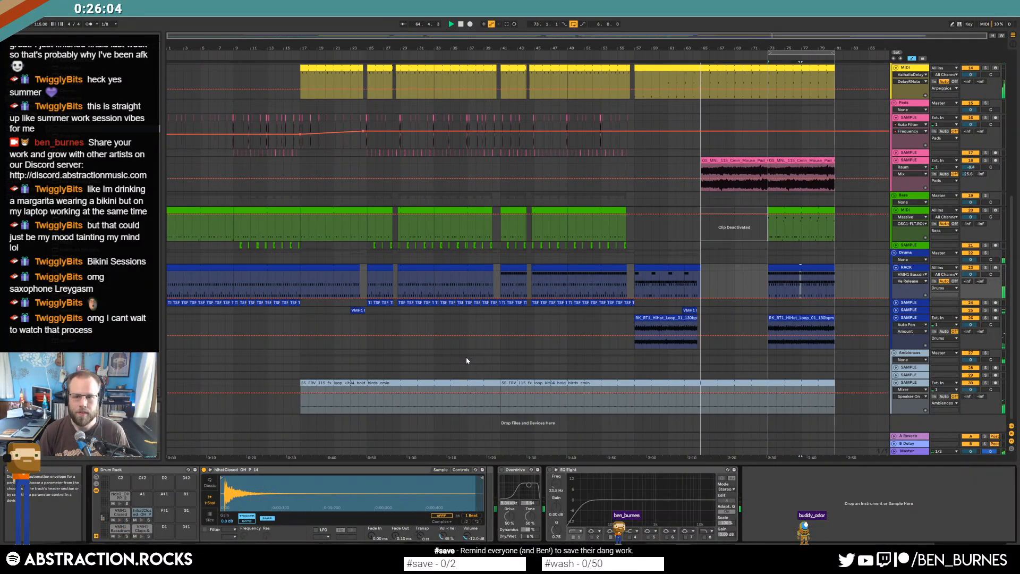
Cut the birds ambience clip from beat 3 of bar 64 up to bar 65, leaving a gap there.
scroll(699, 412, up, 5)
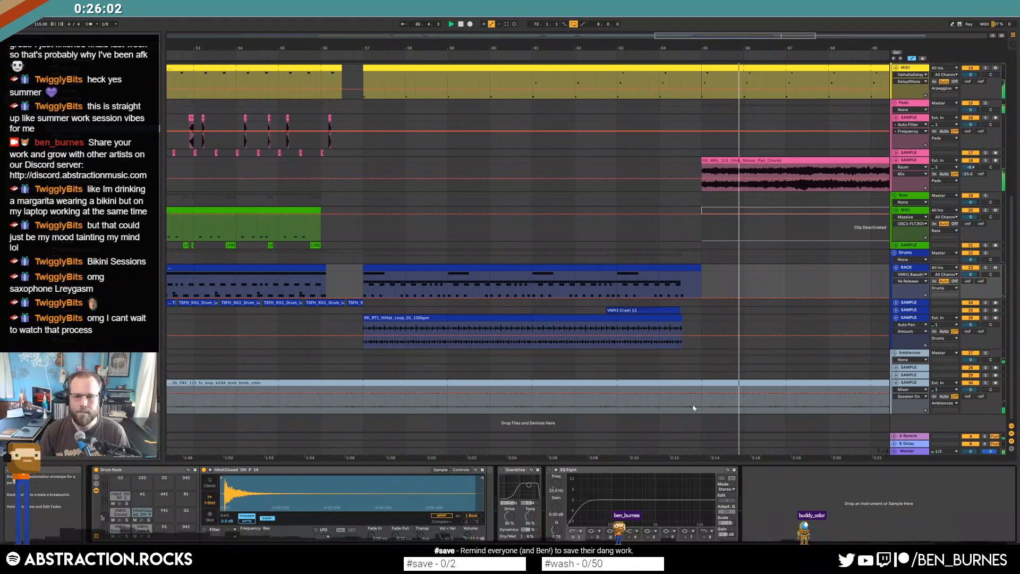
drag(667, 409, 720, 407)
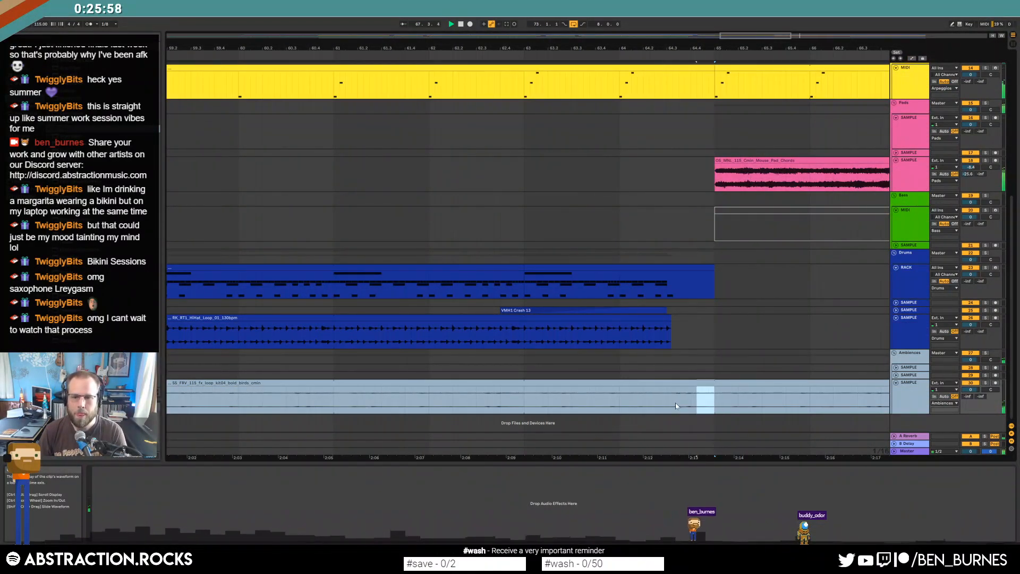
key(ctrl+e)
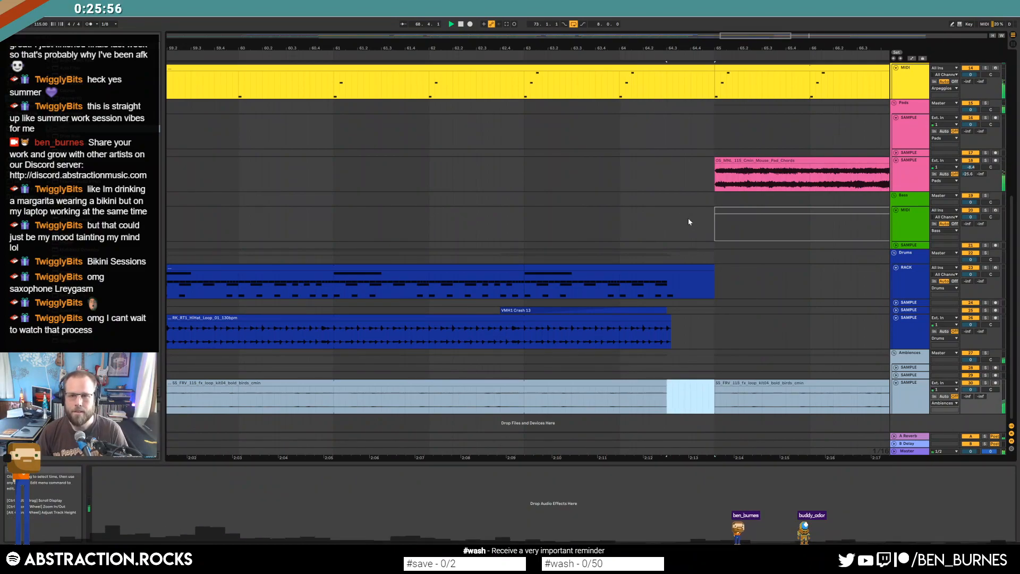
key(Delete)
Automate the arpeggio's ValhallaDelay Mix to 0% from beat 3 of bar 64 to bar 65, and play the transition.
click(669, 80)
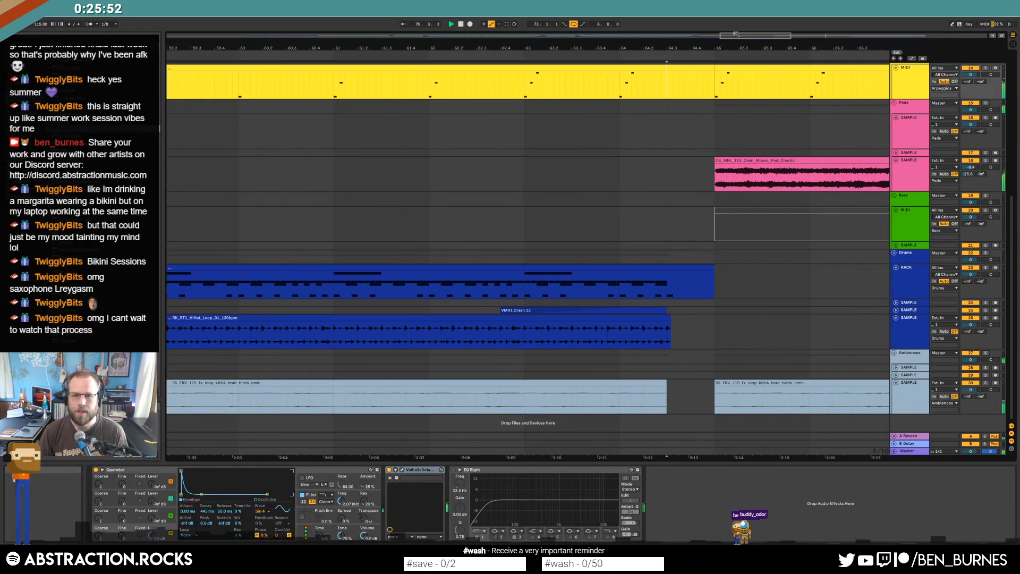
drag(743, 39, 759, 21)
key(space)
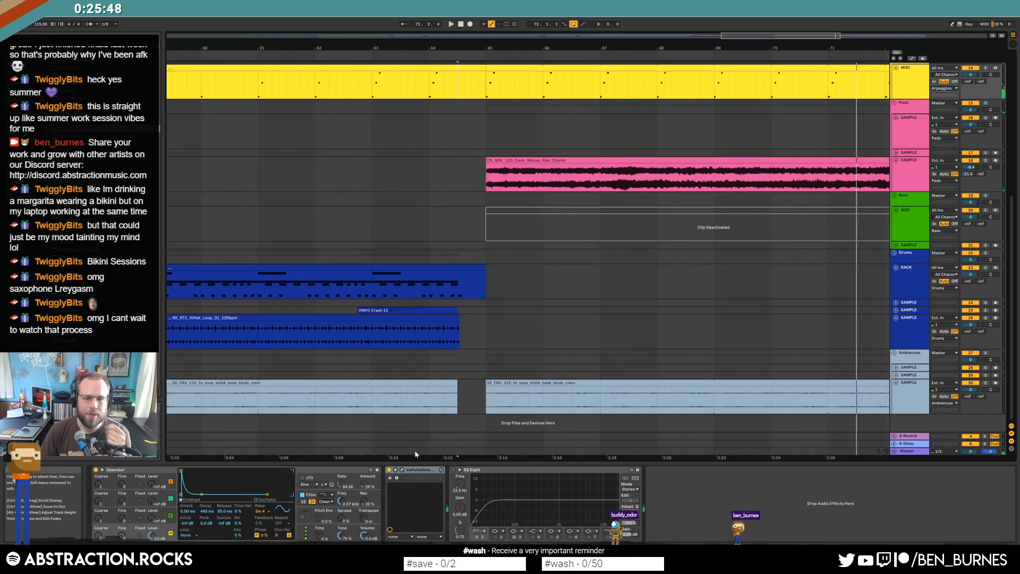
click(401, 470)
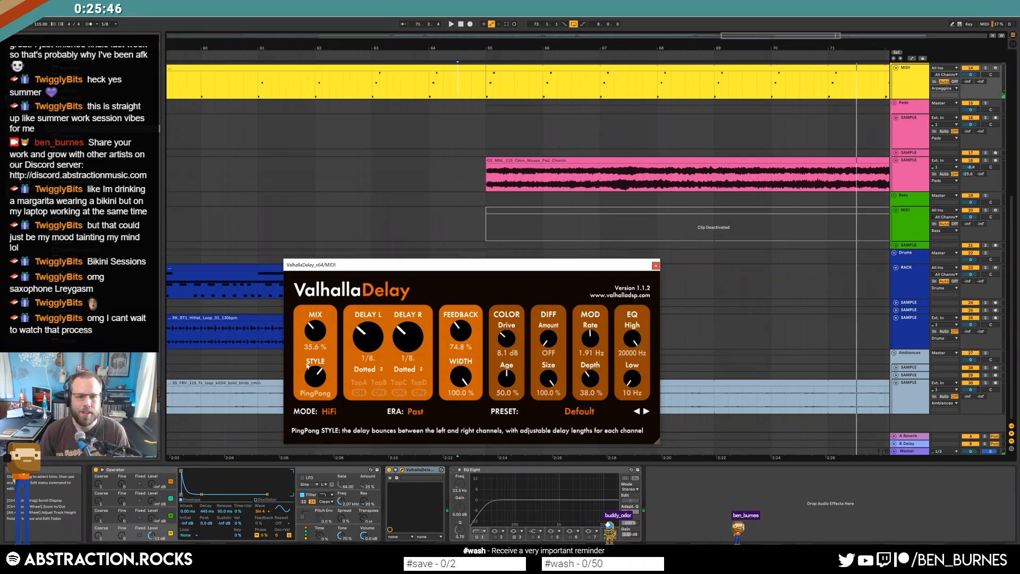
key(a)
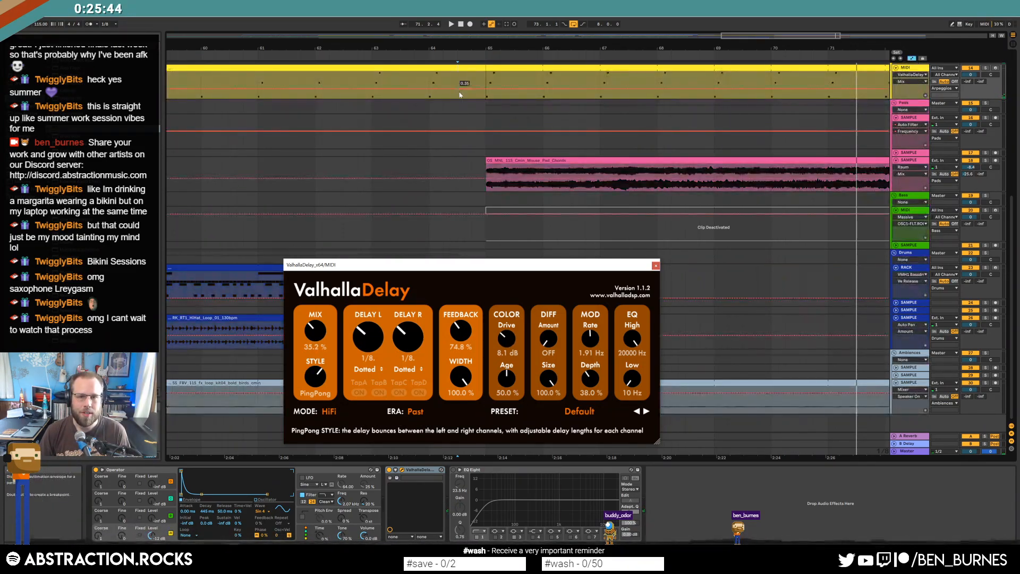
drag(460, 90, 484, 97)
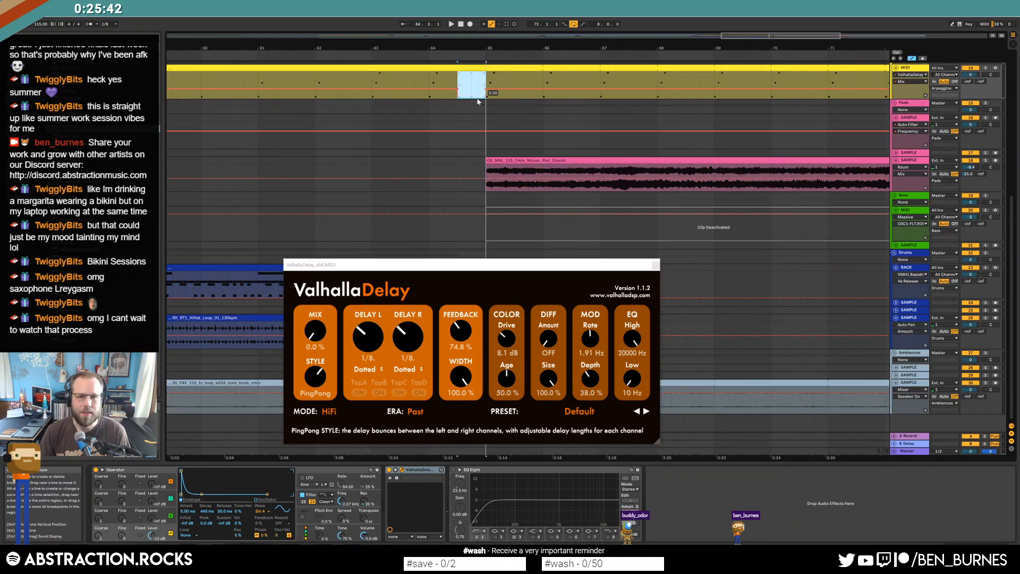
click(362, 80)
key(space)
key(a)
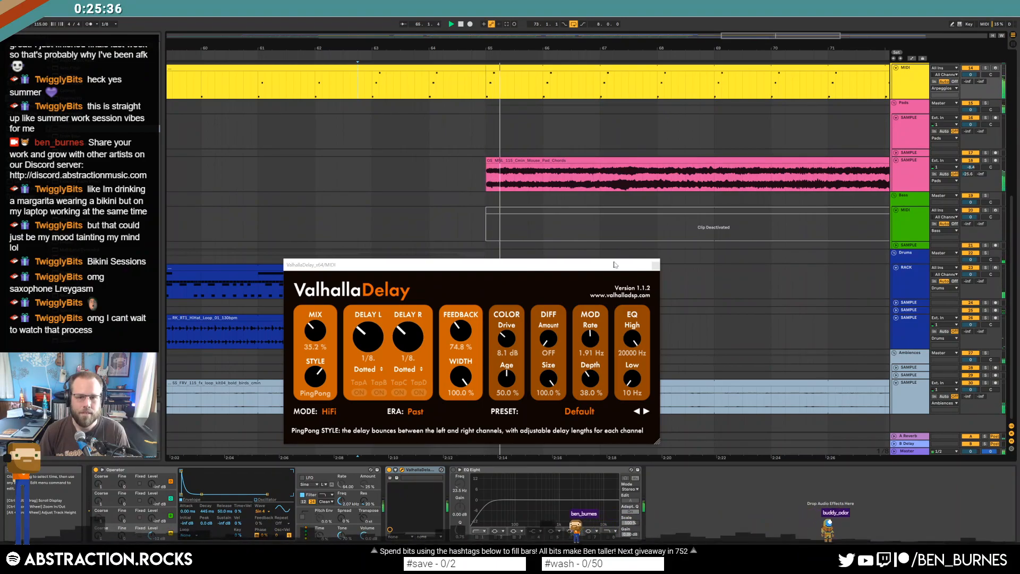
click(657, 265)
Copy the last half bar of the sax melody before bar 73 to beat 3 of bar 64 as a pickup, and play from bar 64.
scroll(509, 227, up, 5)
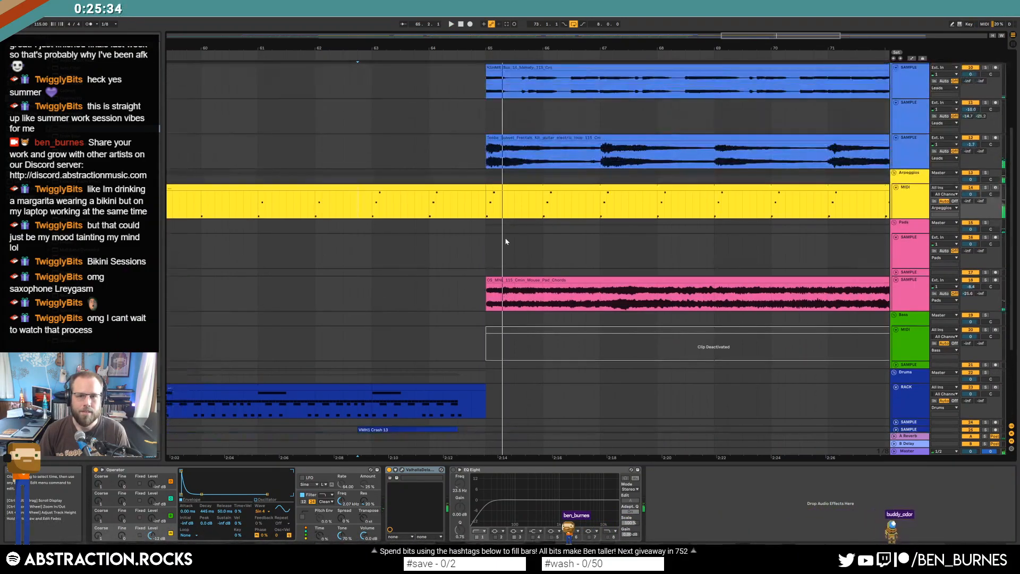
scroll(509, 228, up, 2)
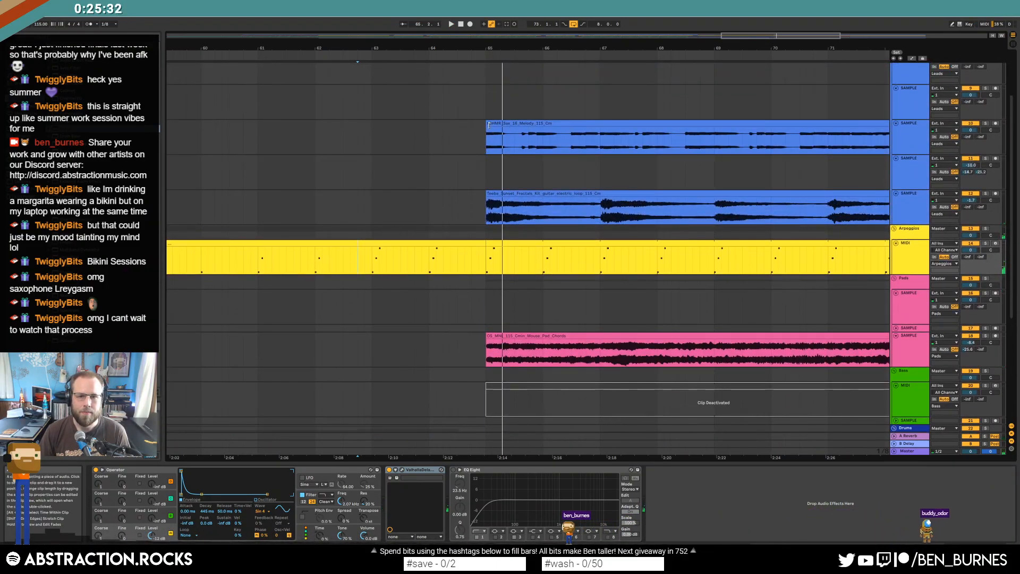
click(488, 125)
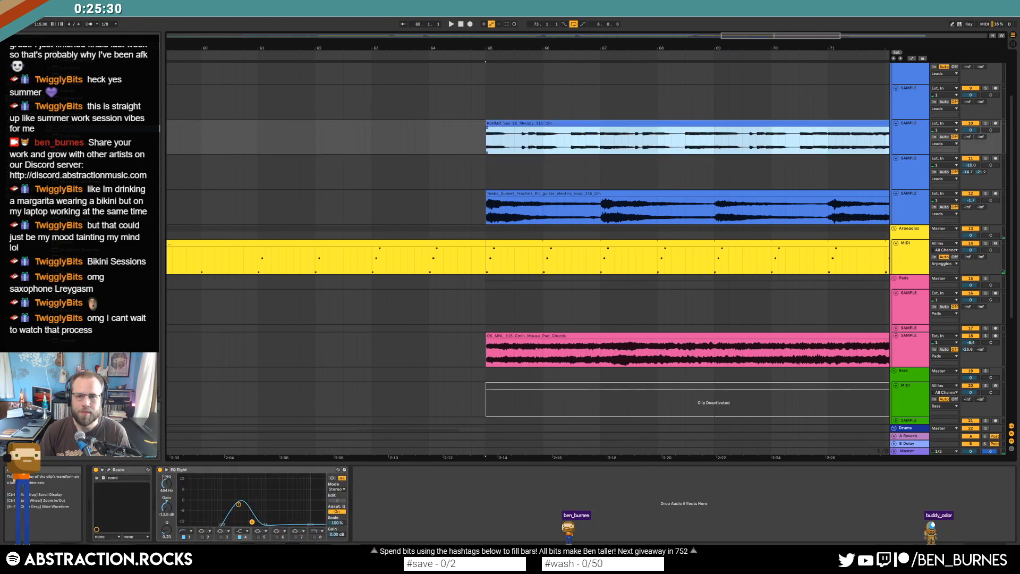
drag(791, 34, 827, 22)
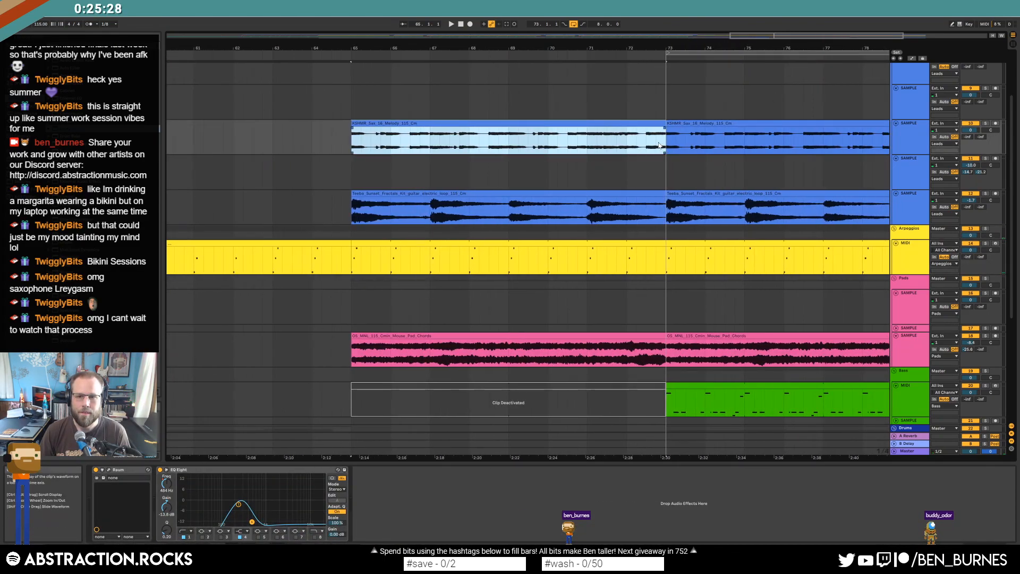
drag(659, 145, 664, 144)
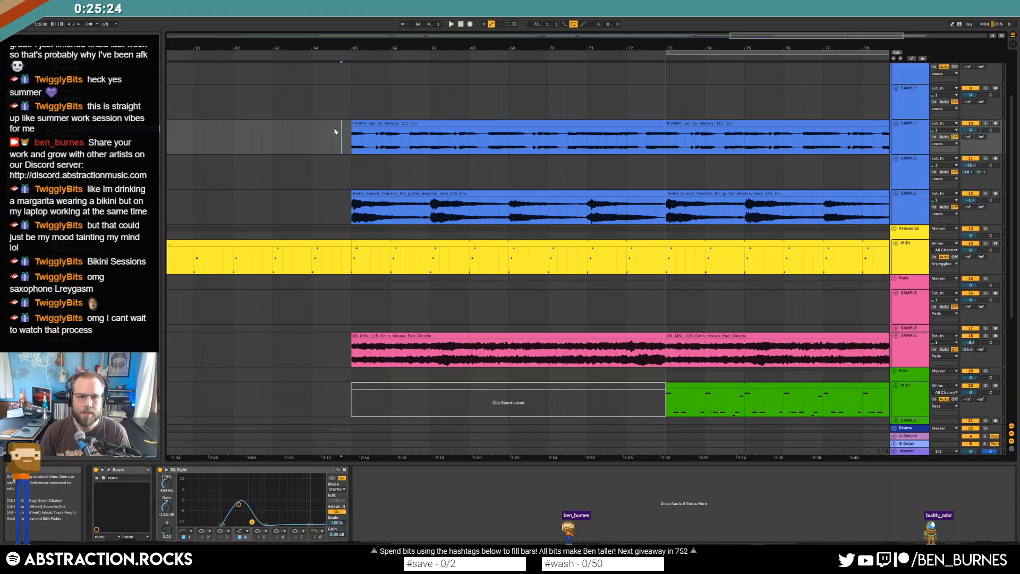
click(312, 141)
key(space)
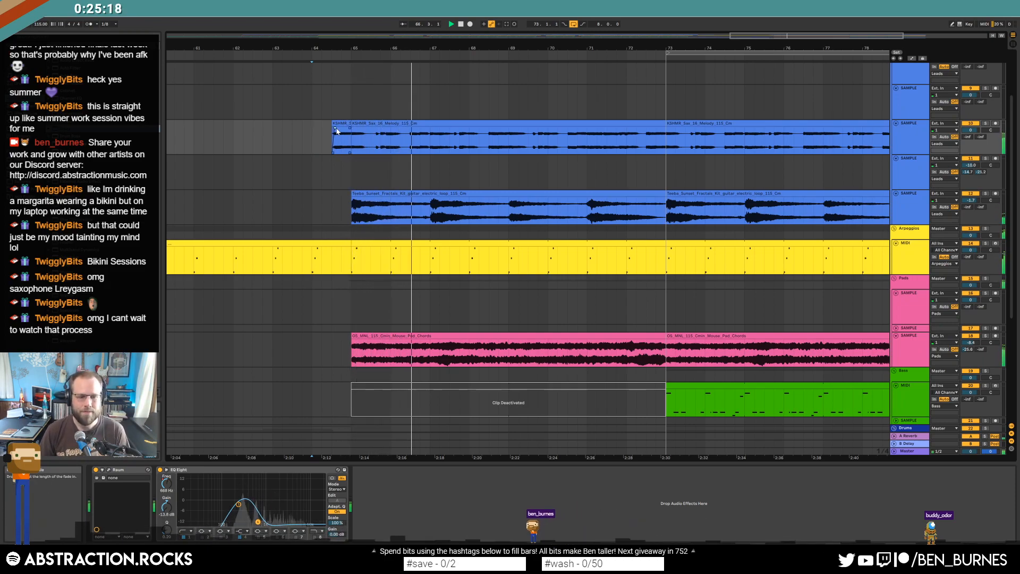
drag(332, 132, 328, 135)
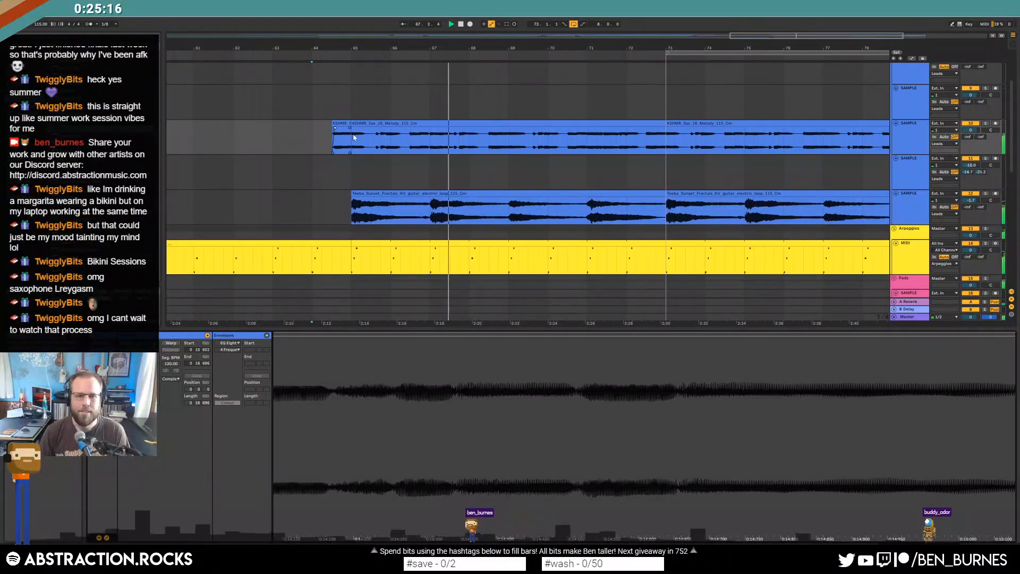
key(shift+Tab)
Open the arpeggio clip at bar 72 and raise the third note of the phrase by one octave.
scroll(370, 136, down, 2)
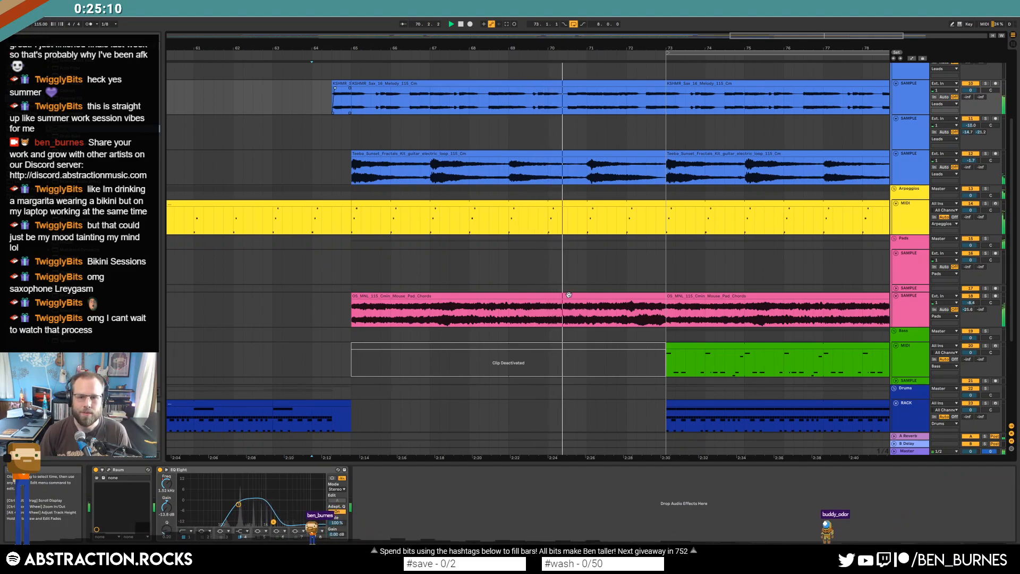
drag(767, 36, 711, 36)
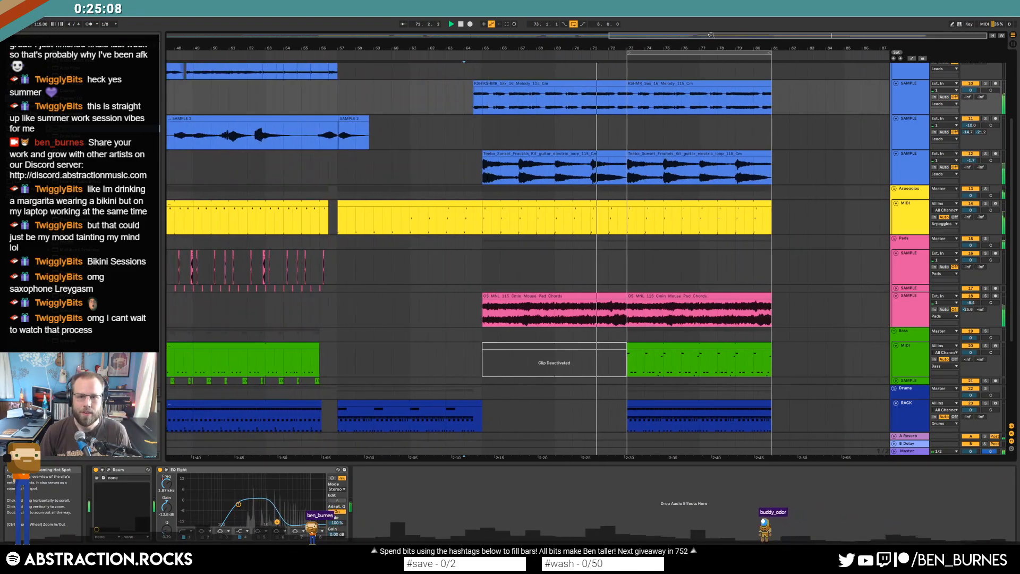
drag(609, 217, 626, 219)
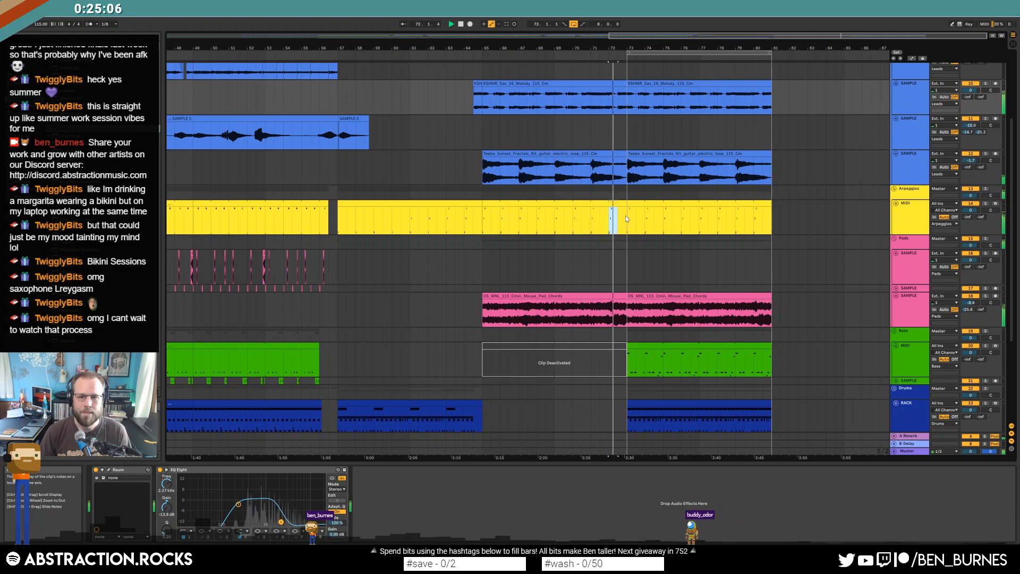
double_click(615, 217)
click(362, 356)
key(shift+Up)
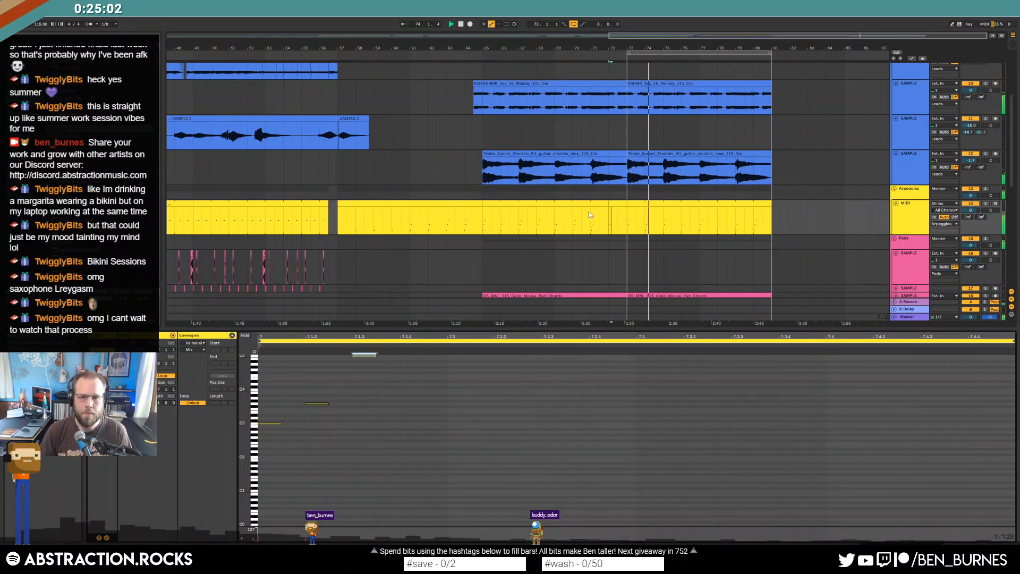
Copy the edited arpeggio bar at bar 72 and paste it at bars 76, 80 and 69.
drag(611, 204, 627, 218)
click(682, 220)
key(ctrl+v)
click(754, 221)
key(ctrl+v)
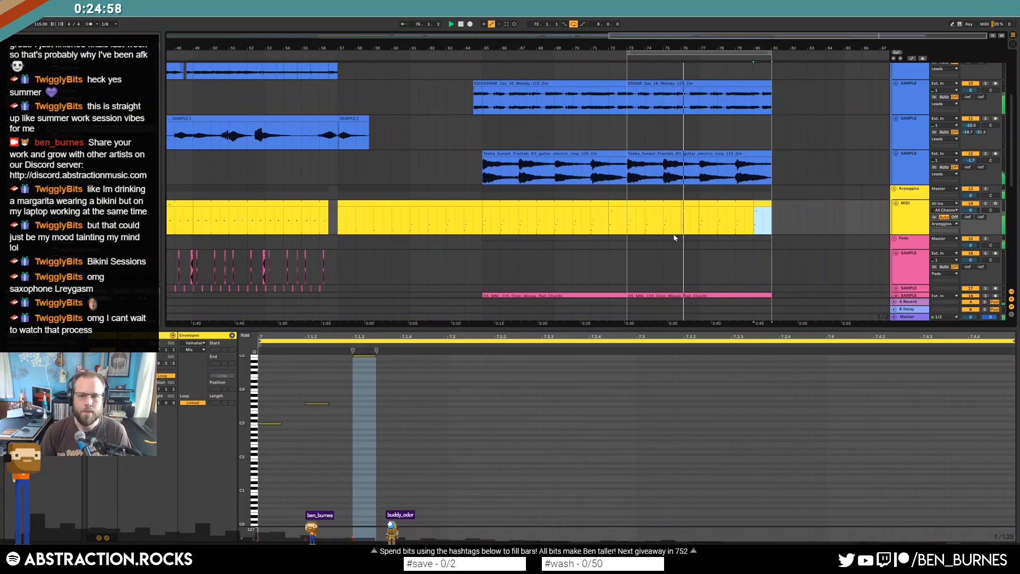
click(554, 220)
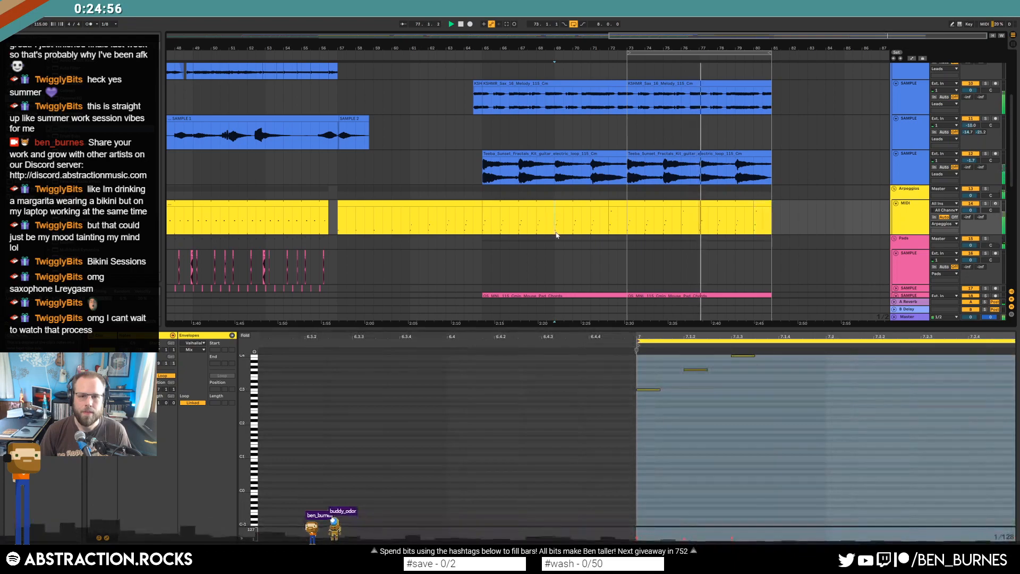
key(ctrl+v)
key(shift+Tab)
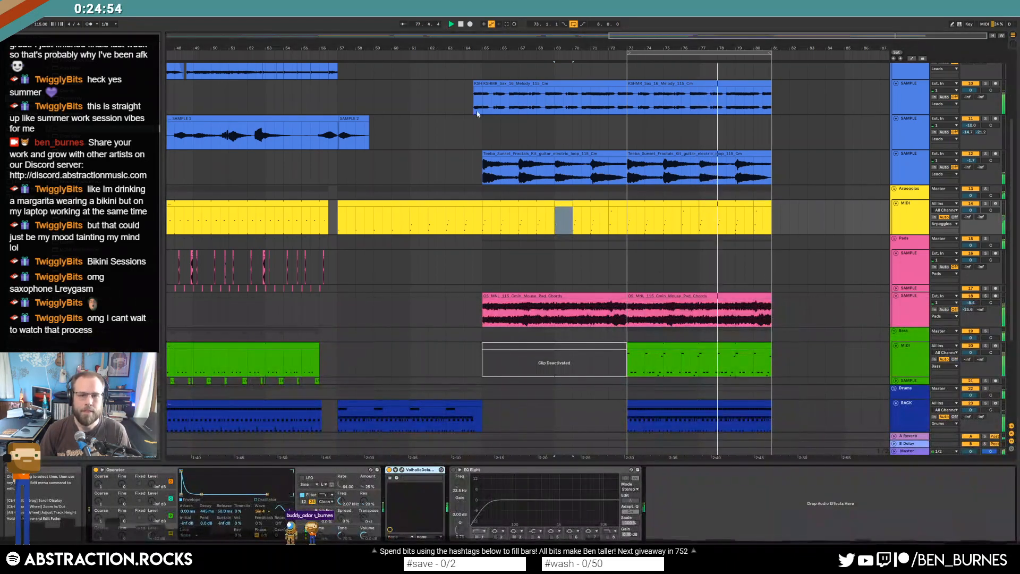
Arm the lead audio track holding the SAMPLE 1 clip for recording.
drag(732, 39, 572, 38)
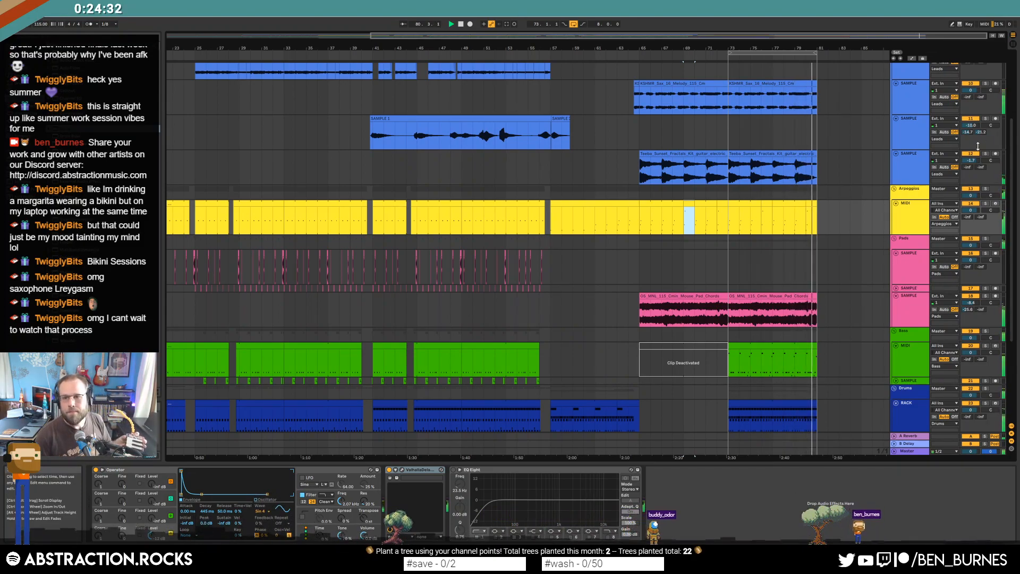
click(995, 118)
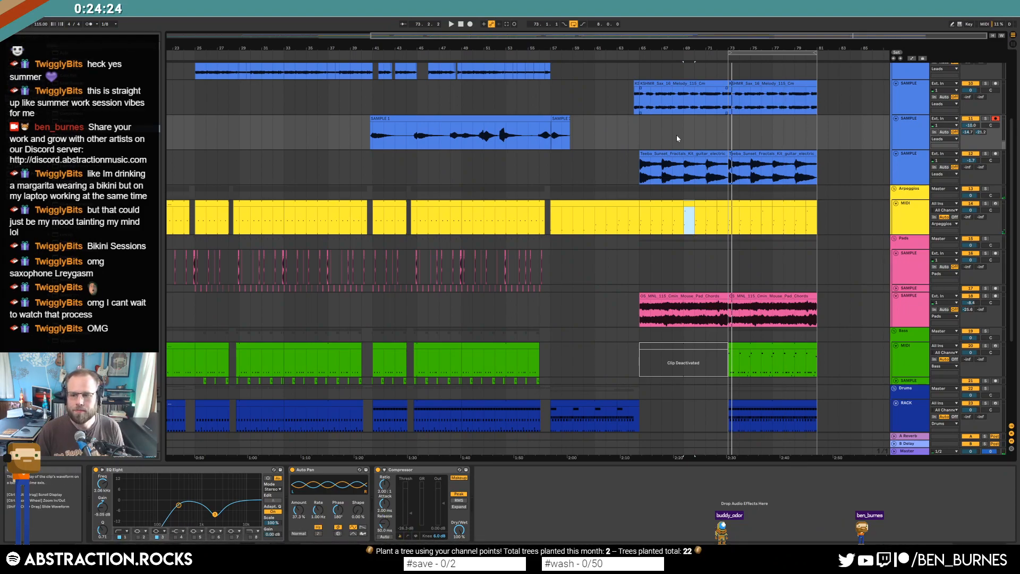
Duplicate the sax melody and electric guitar clips that start at bar 73 so both continue from bar 81 to bar 89.
click(727, 103)
scroll(792, 178, up, 4)
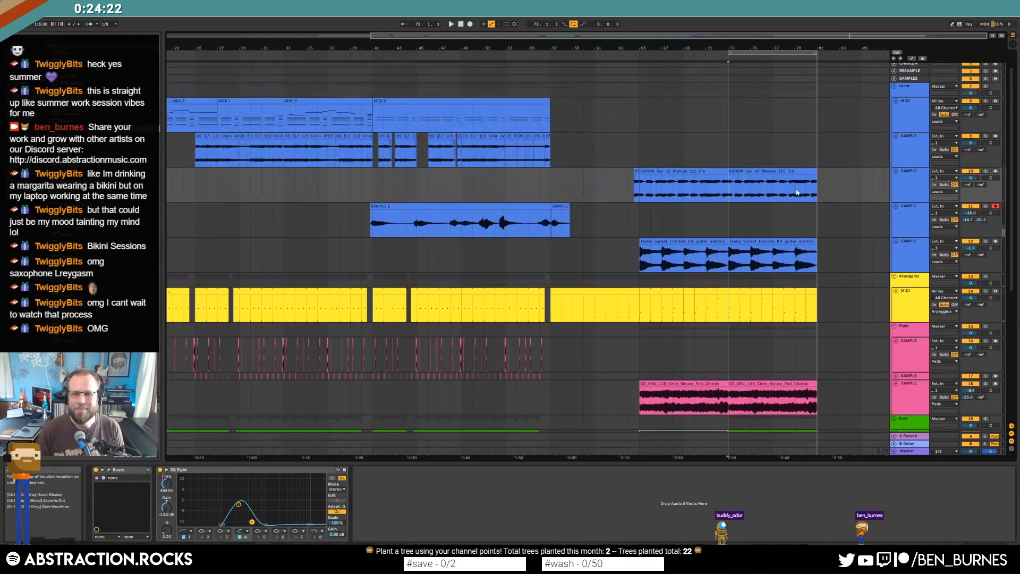
scroll(786, 183, down, 2)
scroll(765, 175, down, 2)
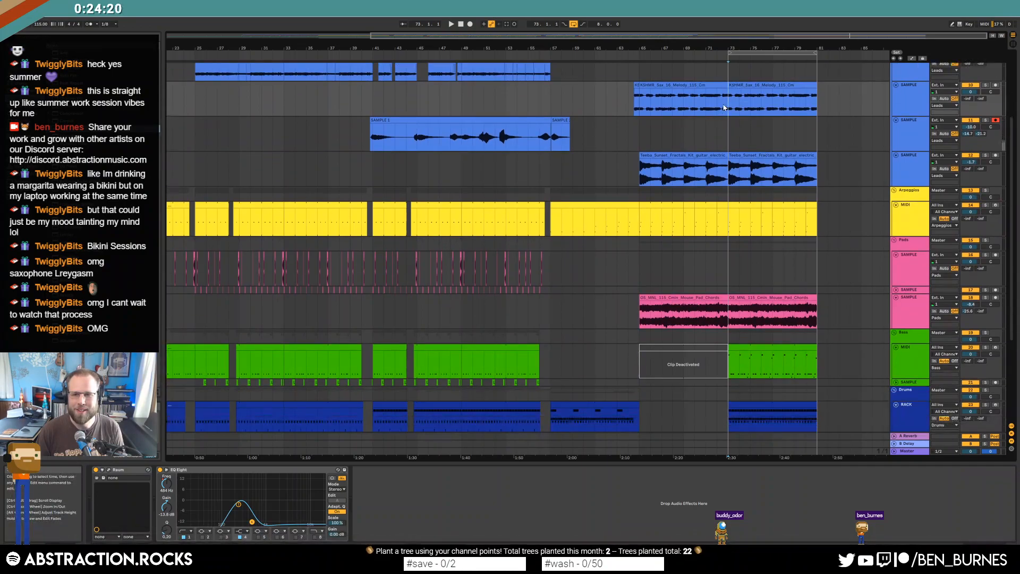
click(737, 85)
key(ctrl+d)
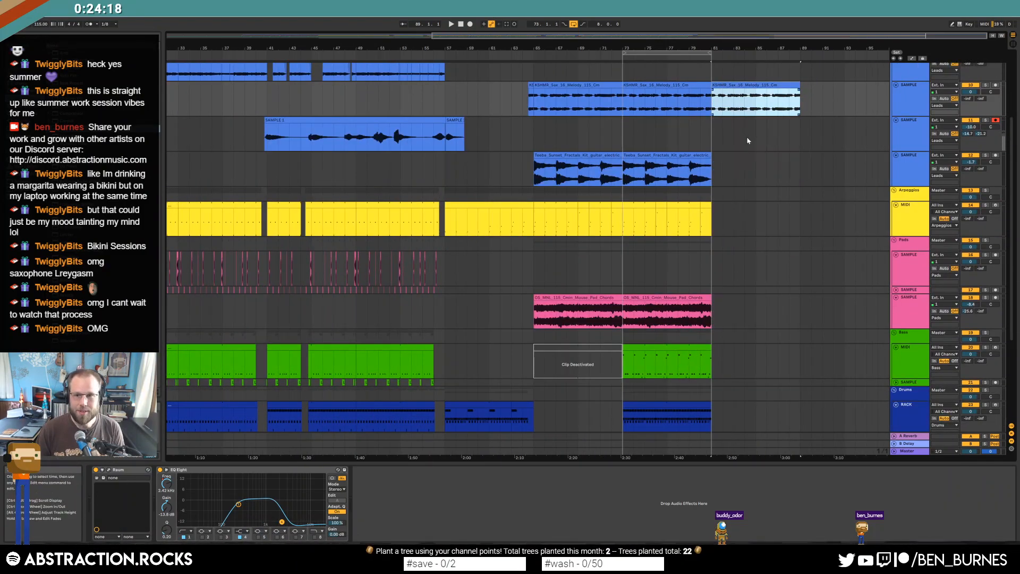
click(689, 155)
key(ctrl+d)
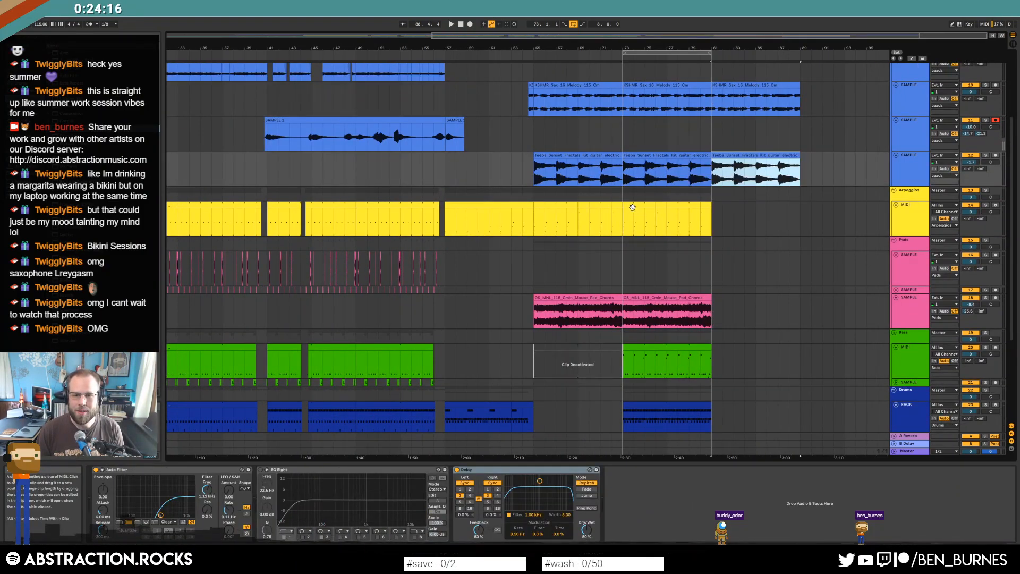
Duplicate the arpeggio clip and the last pad chords clip so both continue from bar 81 to bar 89.
click(633, 207)
key(ctrl+d)
scroll(684, 245, down, 2)
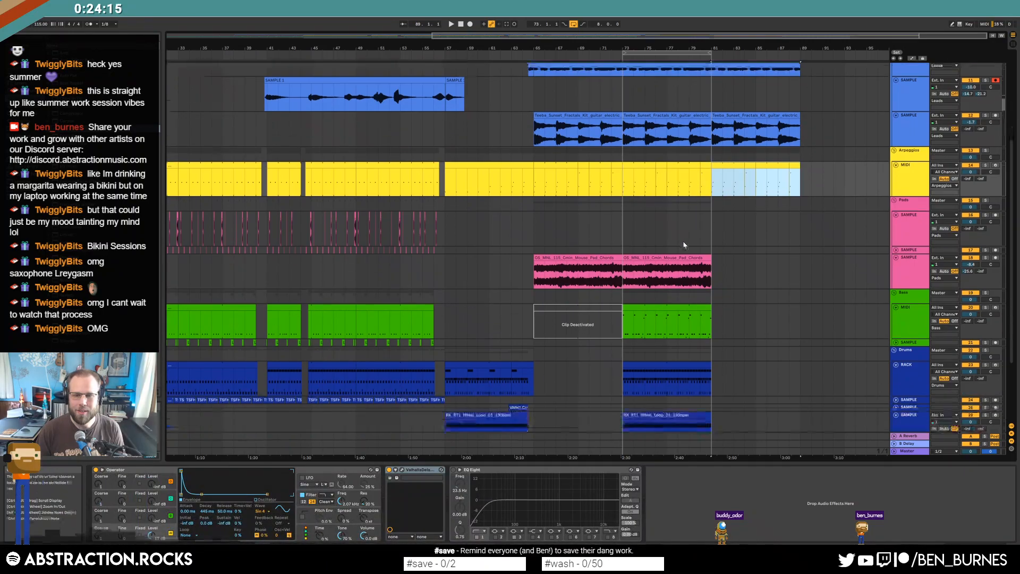
click(646, 260)
key(ctrl+d)
scroll(652, 283, down, 1)
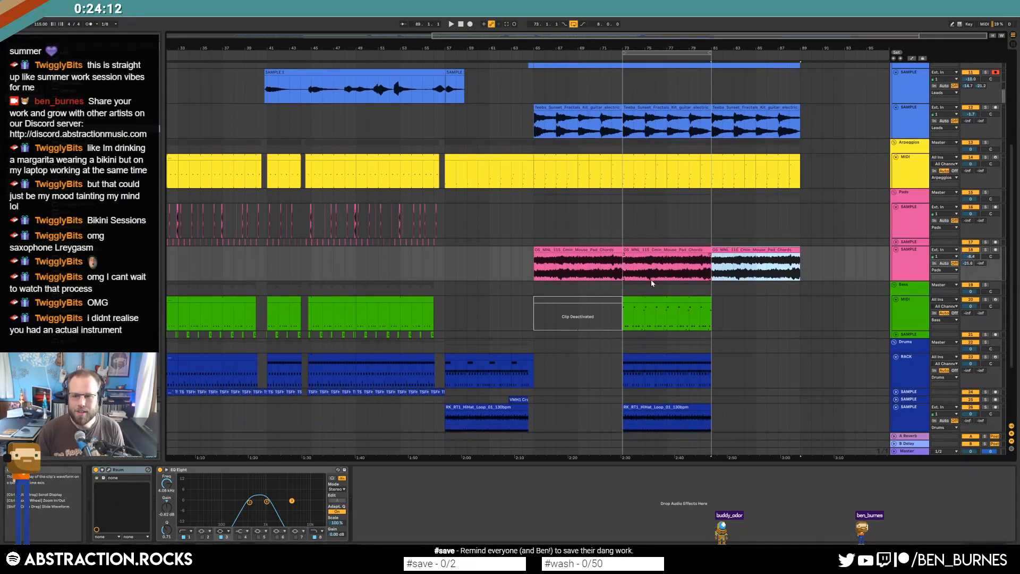
Extend the bassline clip to bar 89 and duplicate the drum rack clip from bar 73 to fill bars 81 to 89.
scroll(653, 281, down, 3)
drag(707, 236, 803, 246)
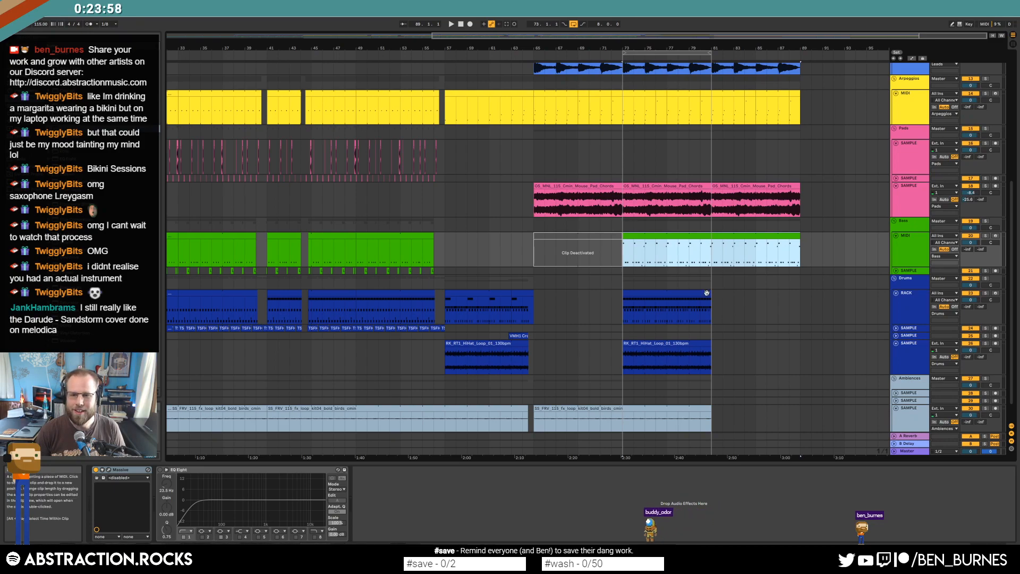
drag(712, 302, 799, 301)
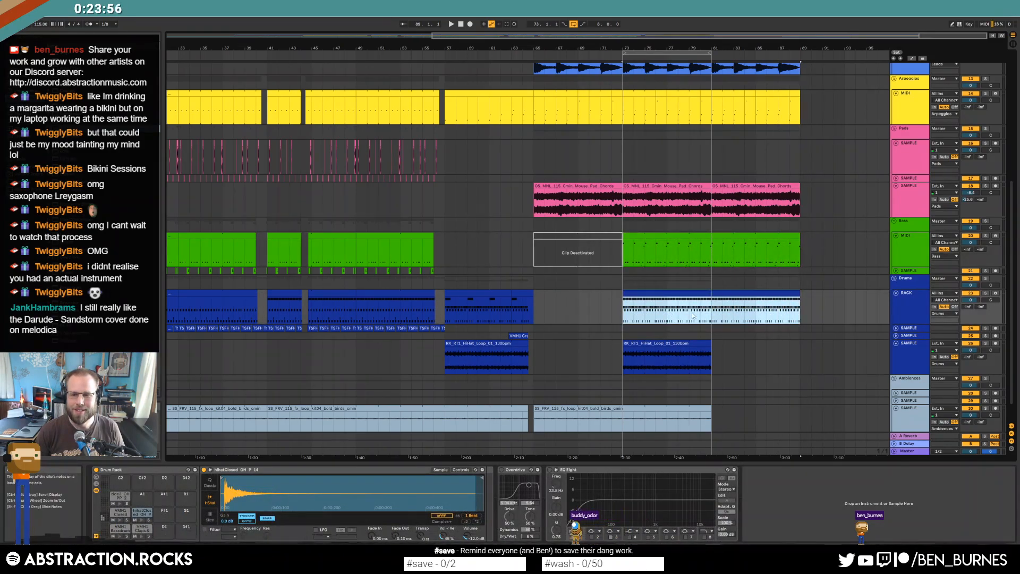
key(ctrl+z)
key(ctrl+d)
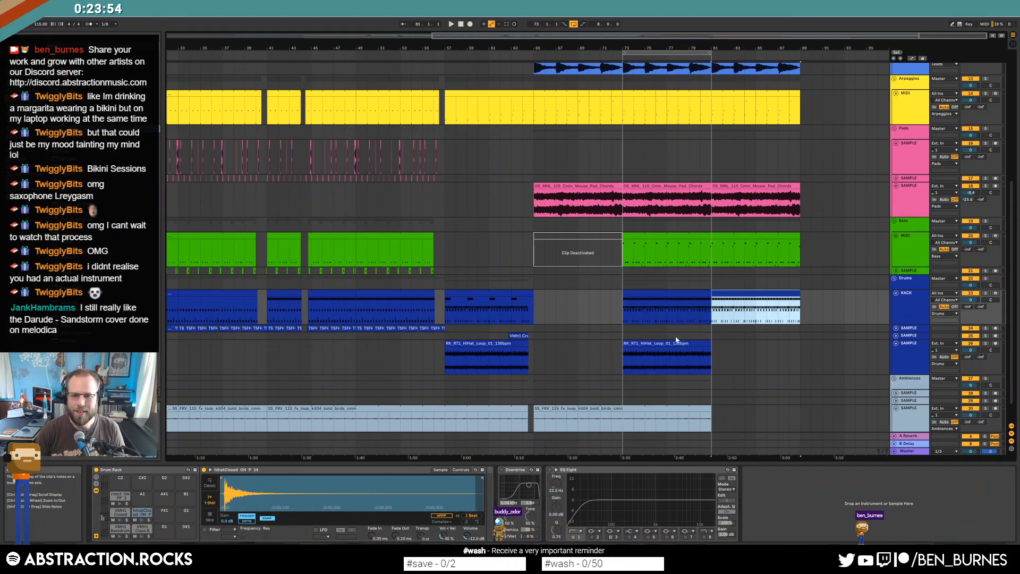
Extend the hi-hat loop and the birds ambience clip so both end at bar 89.
click(678, 344)
drag(710, 344, 799, 345)
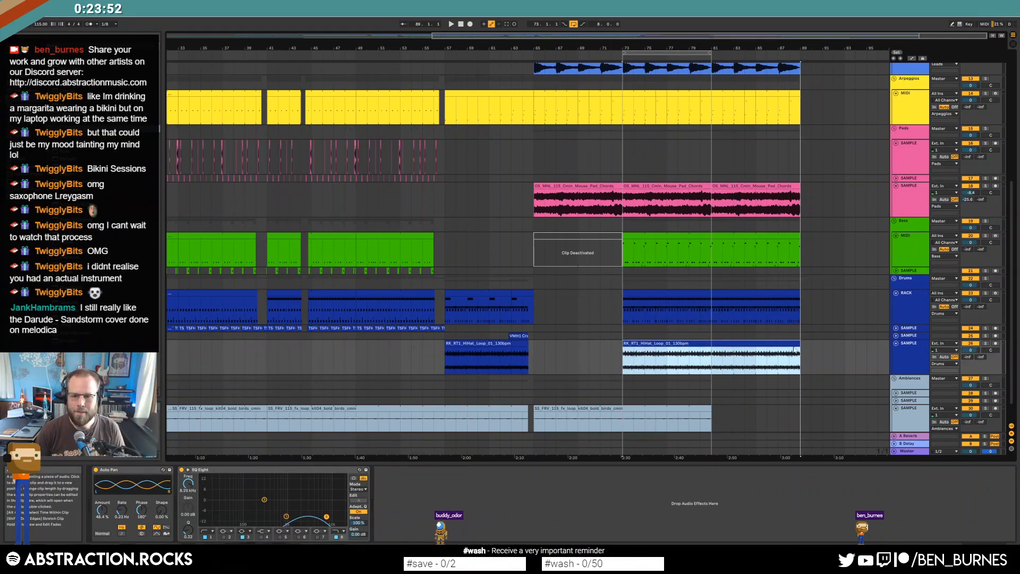
drag(711, 409, 799, 408)
scroll(799, 372, up, 2)
scroll(798, 367, up, 5)
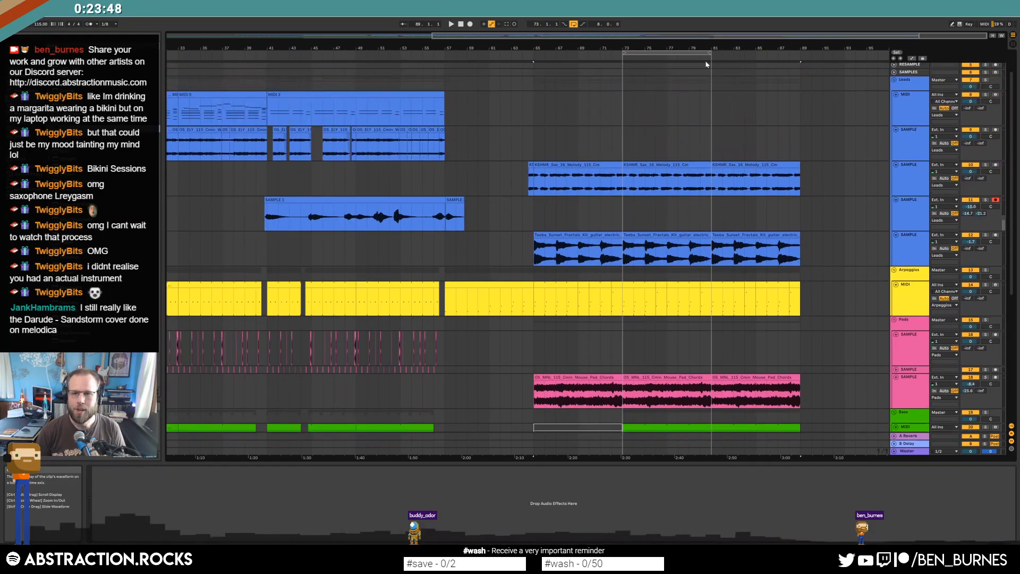
Lengthen the loop region to bar 89 and record a melodica take on the armed lead track from about bar 69 to bar 82.
drag(710, 53, 800, 53)
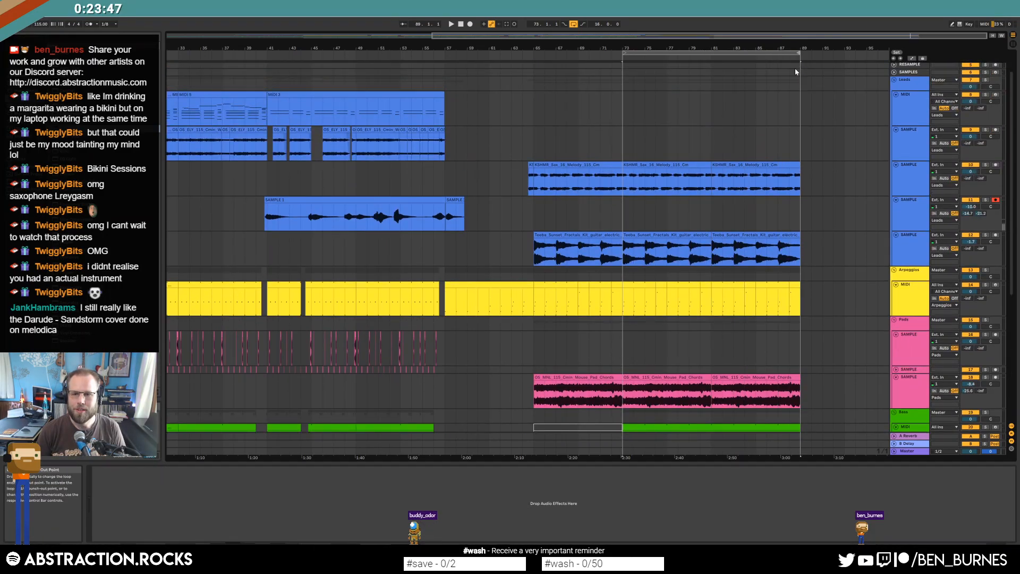
click(580, 209)
key(space)
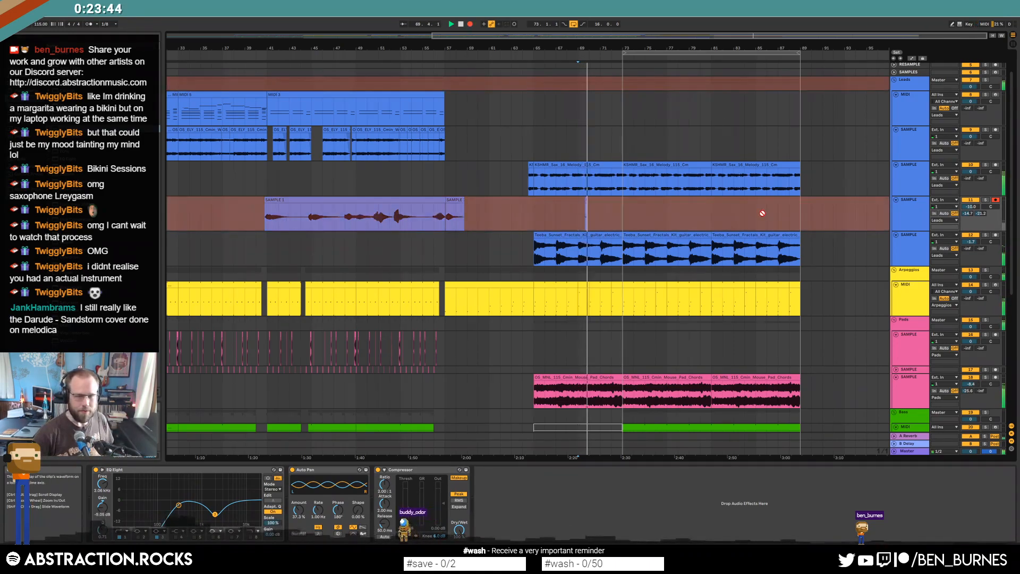
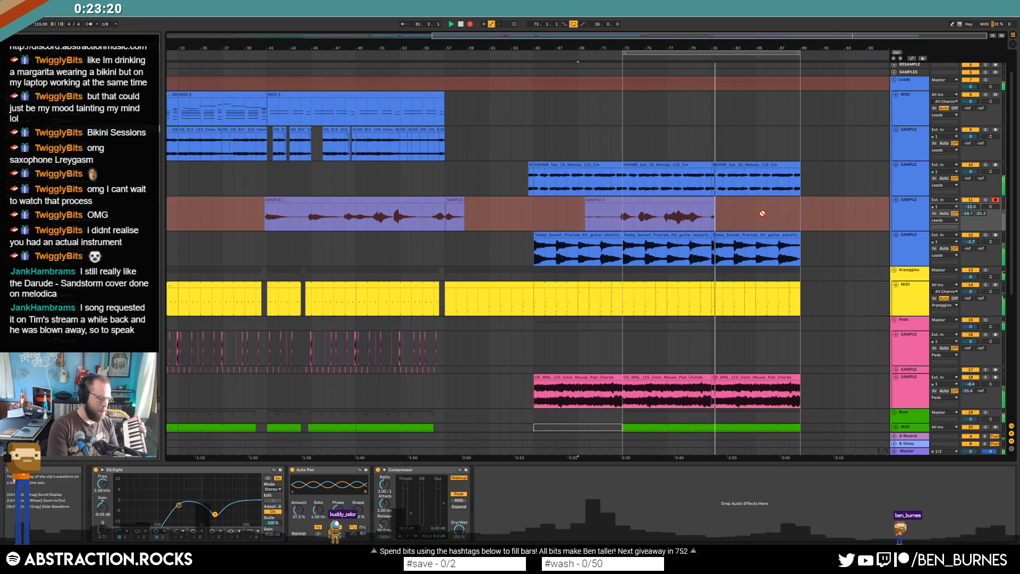
key(space)
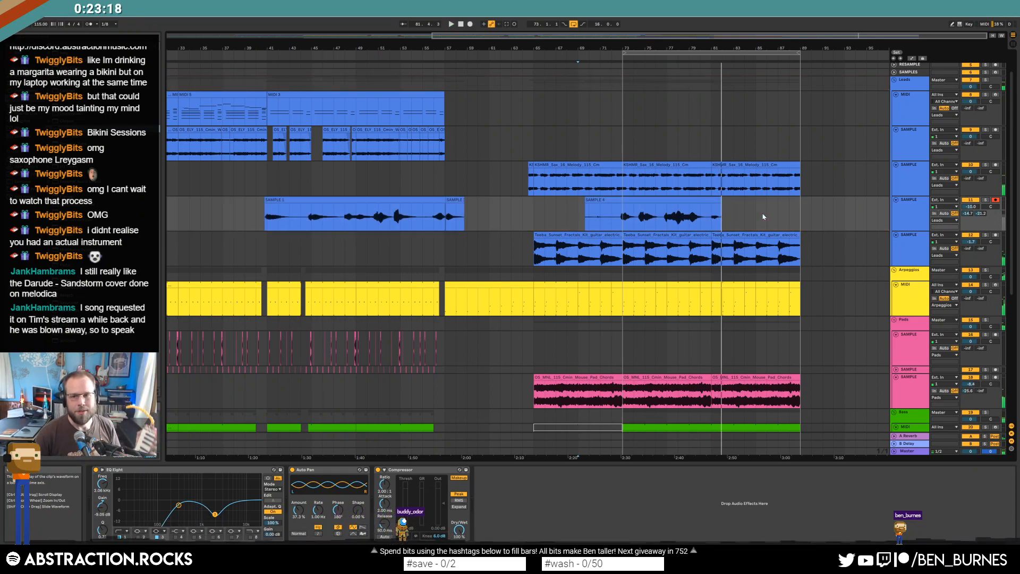
Trim the melodica take to end at bar 81 and record a second take from just before bar 81 to bar 89.
click(714, 199)
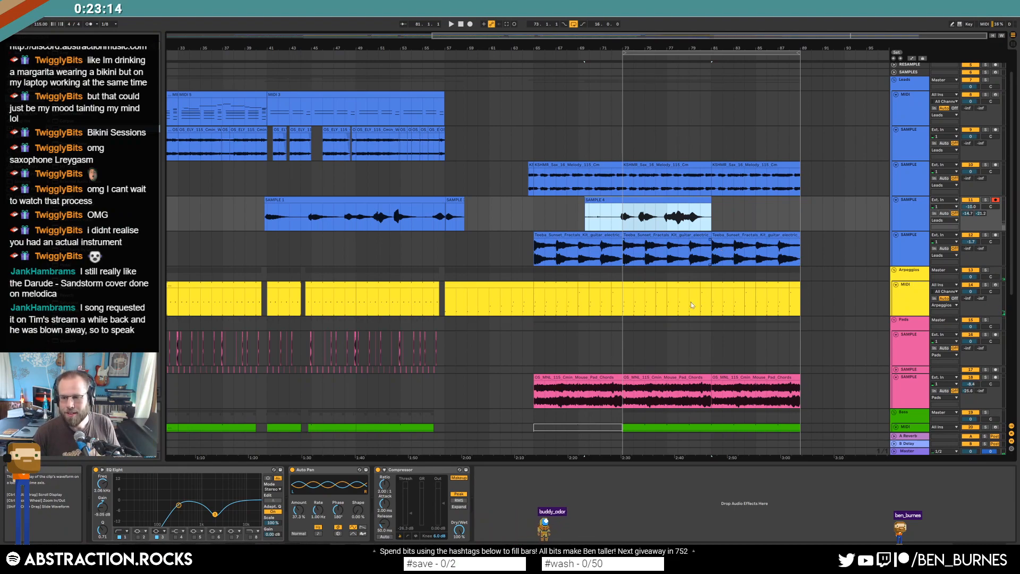
click(706, 226)
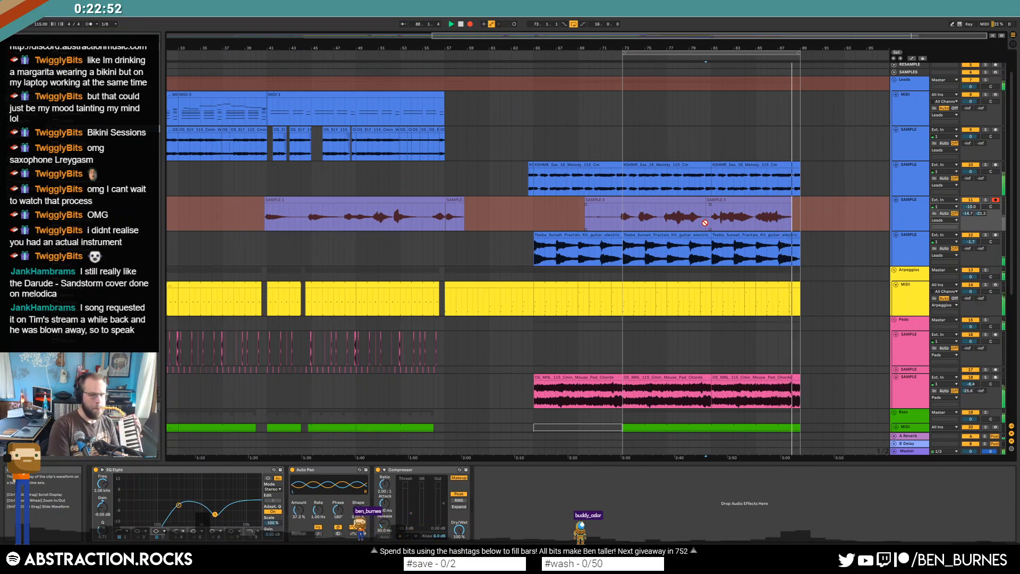
key(space)
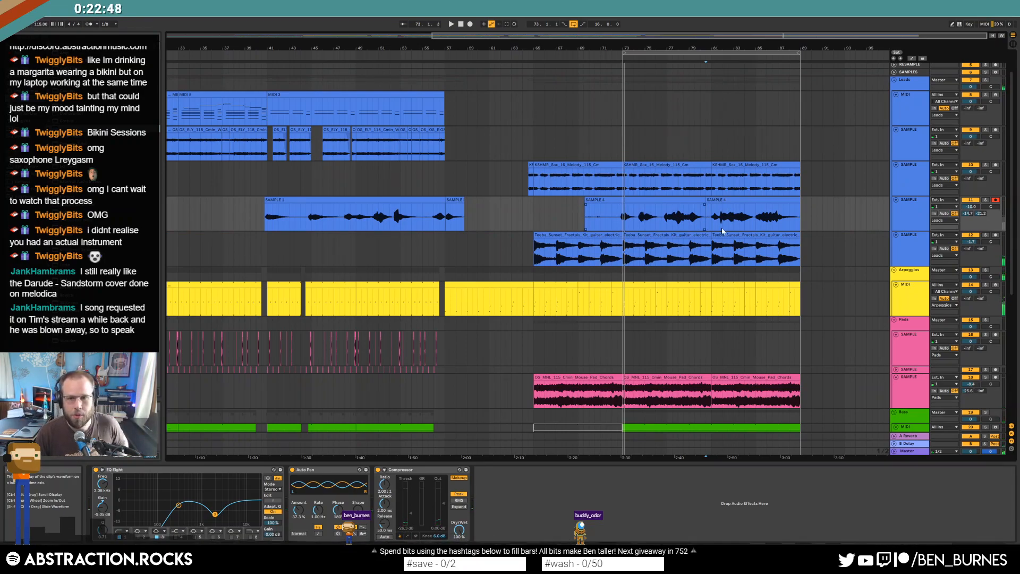
Trim the first melodica take to start at about bar 72 and raise the melodica track's volume to about -6.3 dB during playback.
key(space)
drag(585, 223, 612, 206)
double_click(618, 220)
key(shift+Tab)
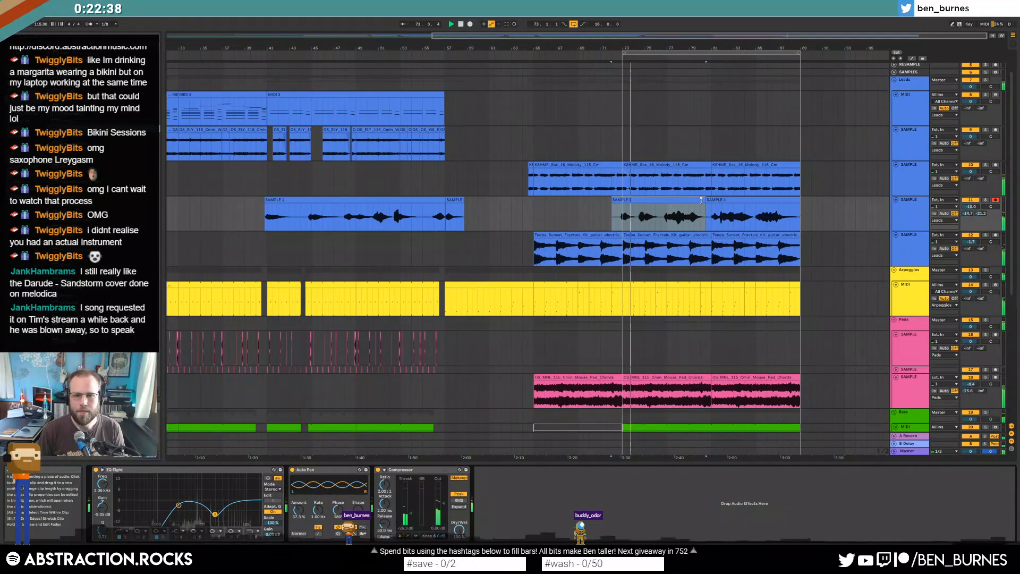
drag(971, 206, 971, 204)
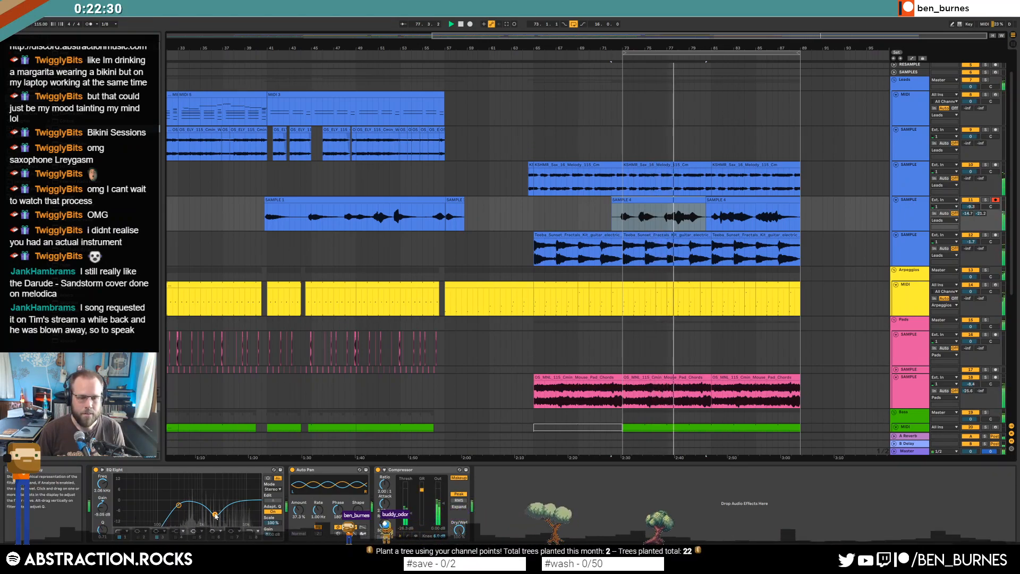
drag(971, 206, 971, 190)
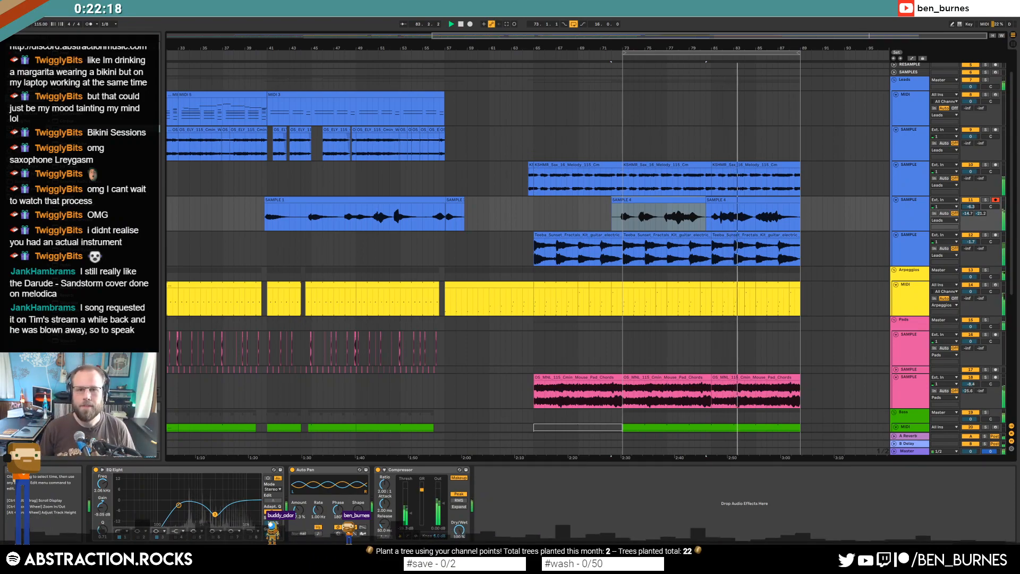
Trim the second melodica take to end just before bar 89 and give it a fade-out of almost one bar.
drag(570, 36, 367, 35)
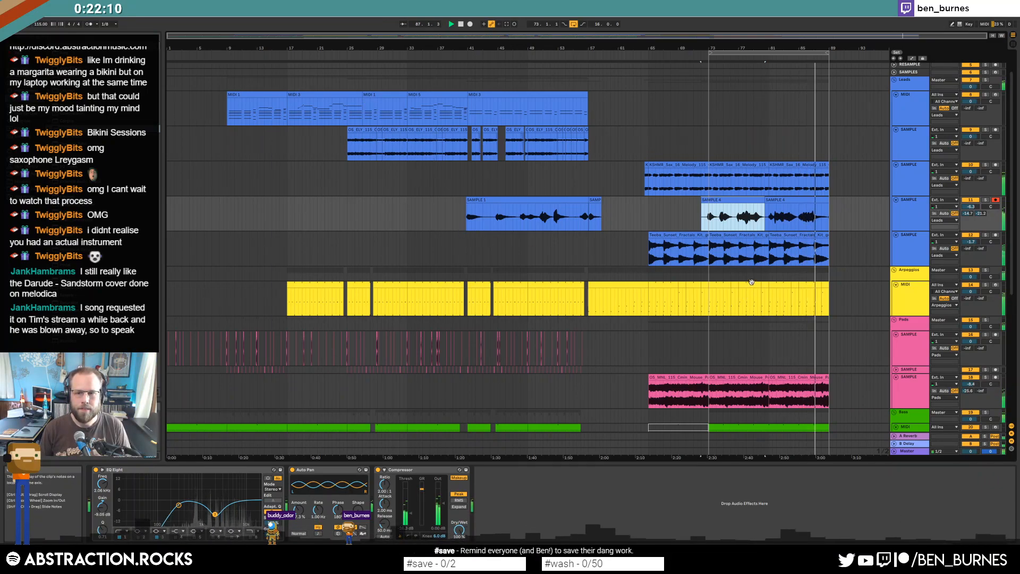
scroll(841, 211, up, 4)
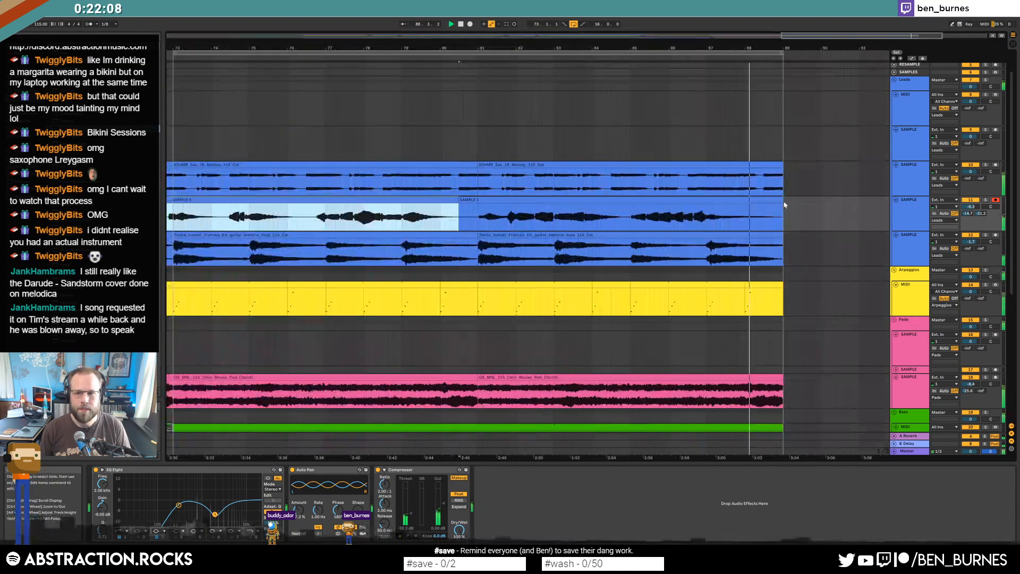
drag(783, 201, 745, 208)
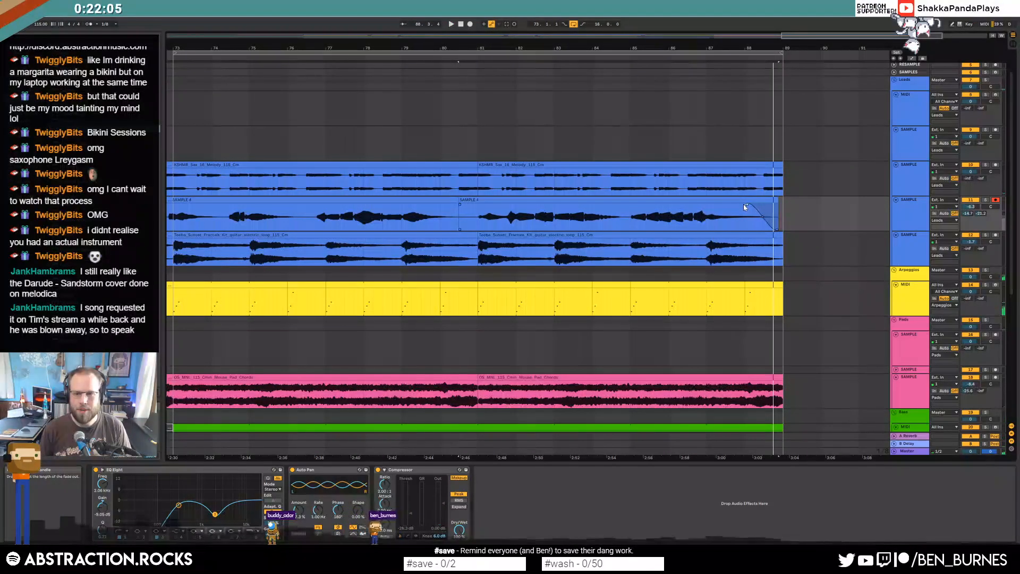
click(635, 163)
click(349, 162)
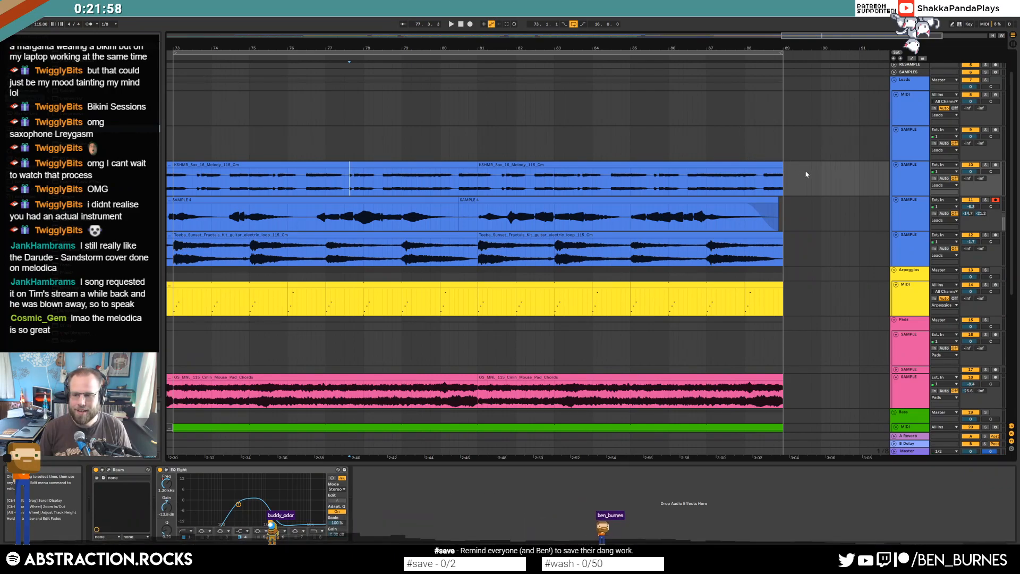
Review the whole arrangement, from the earlier lead MIDI clips down to the ambience clips, for a section to repeat.
double_click(855, 36)
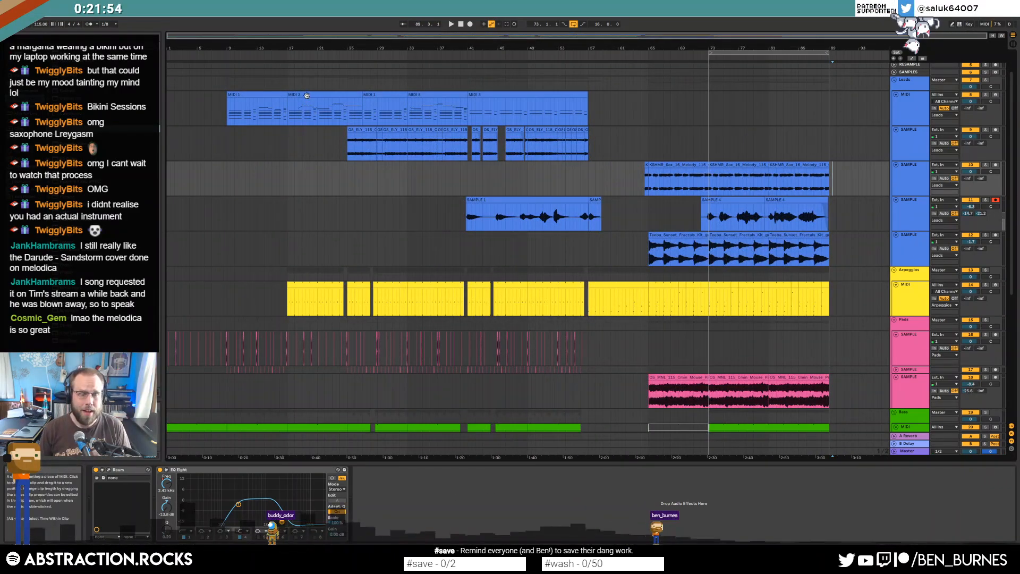
click(323, 96)
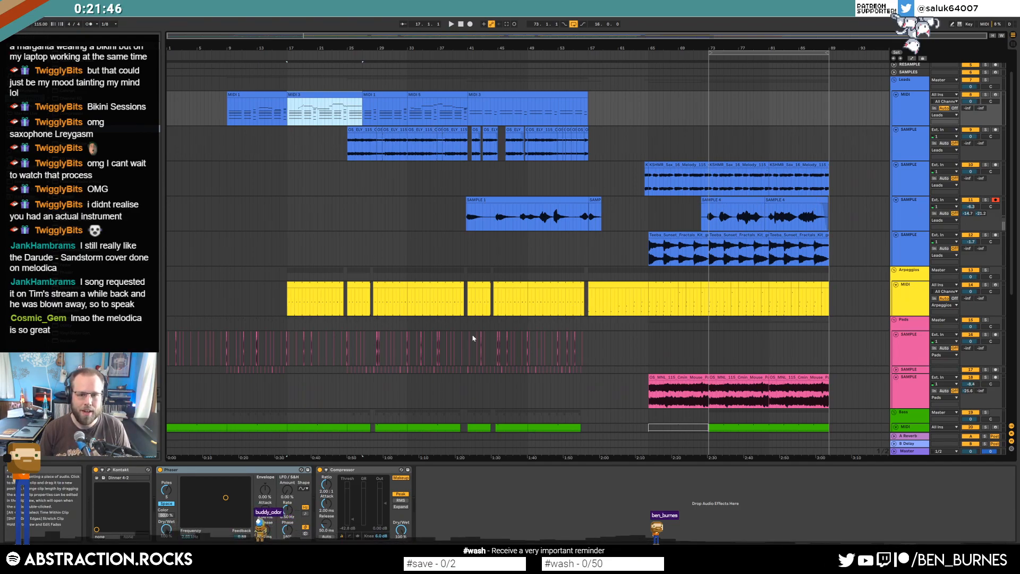
scroll(471, 333, down, 10)
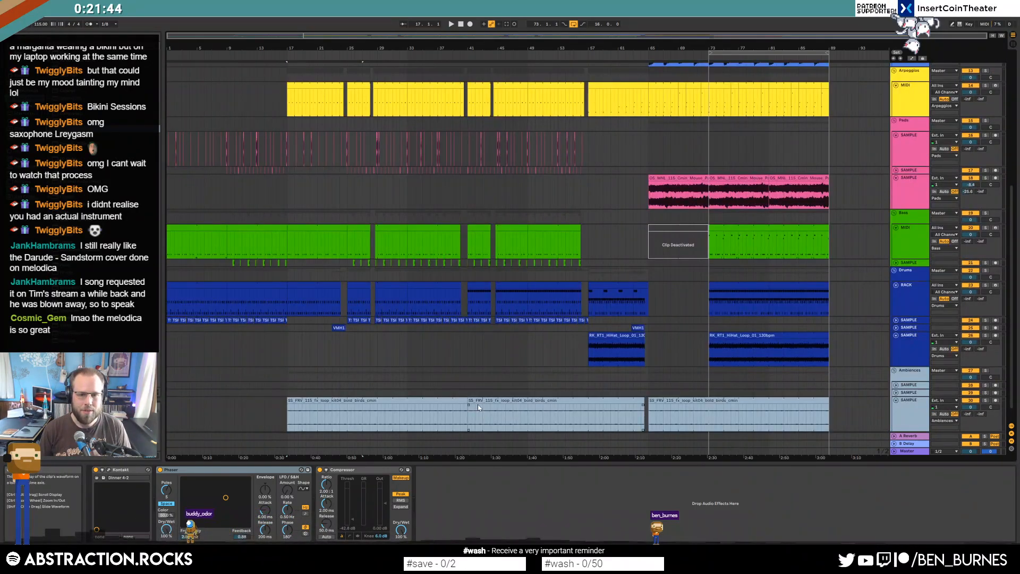
scroll(479, 408, down, 1)
drag(464, 383, 644, 388)
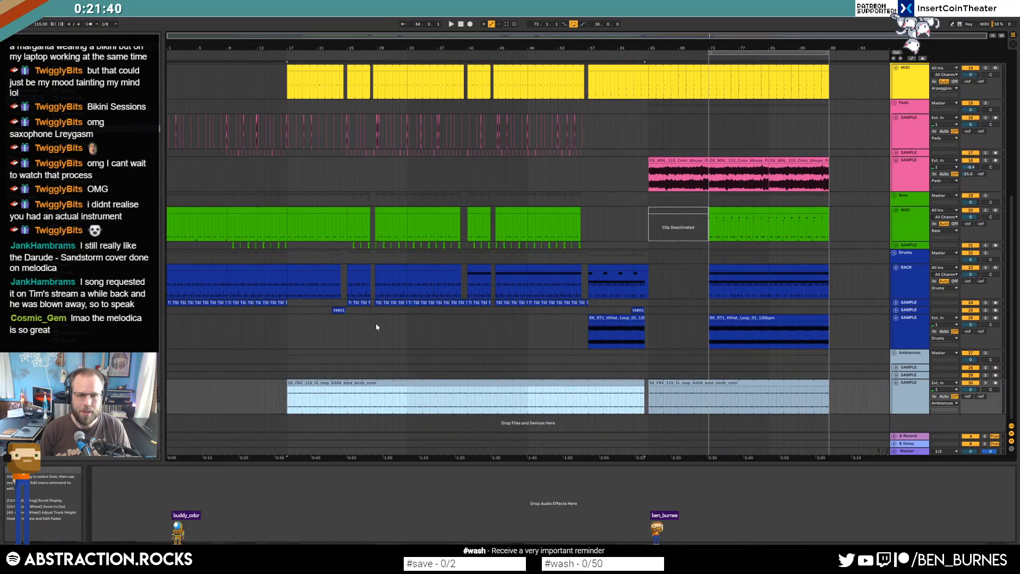
scroll(305, 285, up, 2)
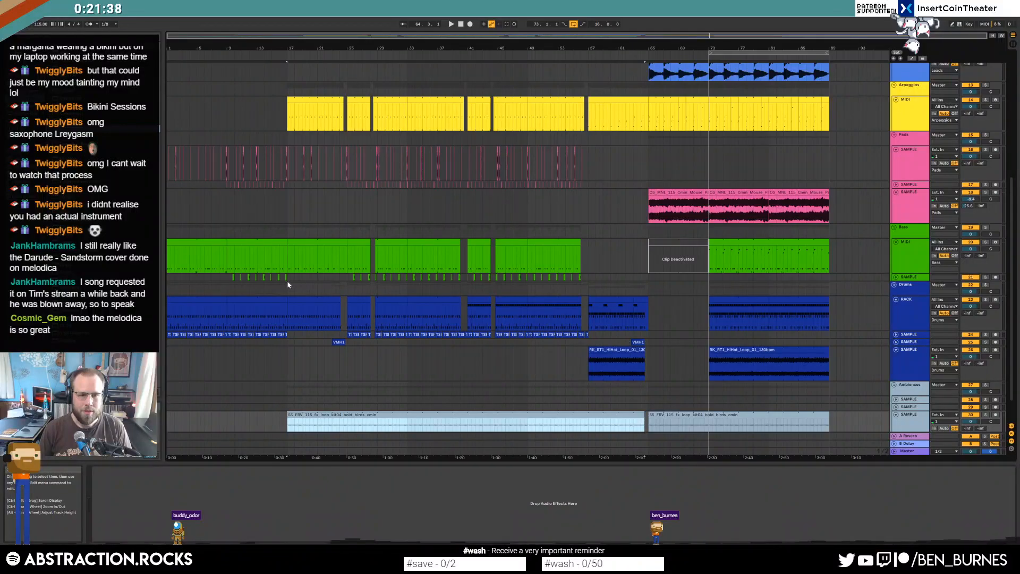
scroll(366, 281, up, 12)
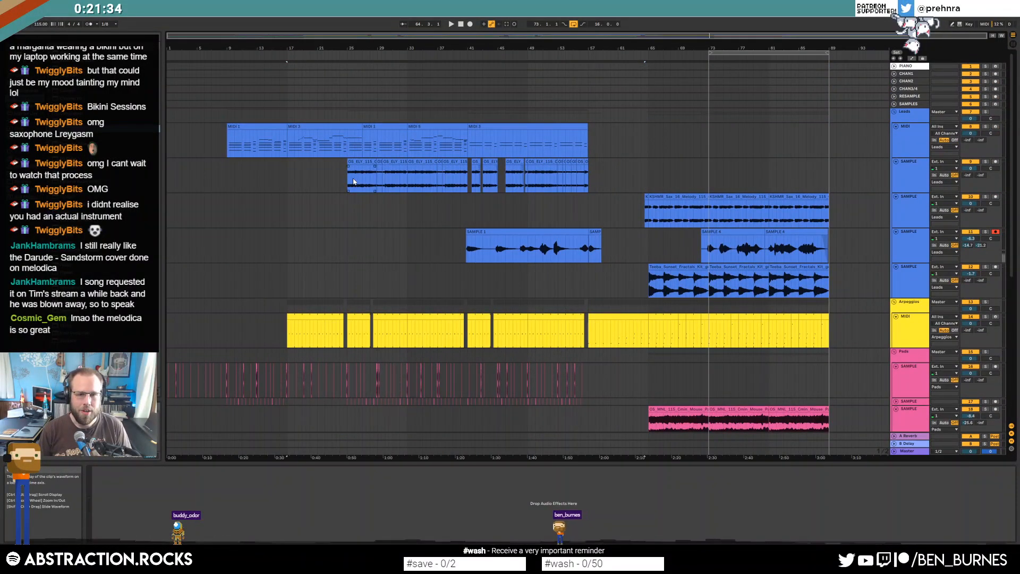
Copy bars 25 to 59 across all tracks and paste the section at bar 89.
click(354, 183)
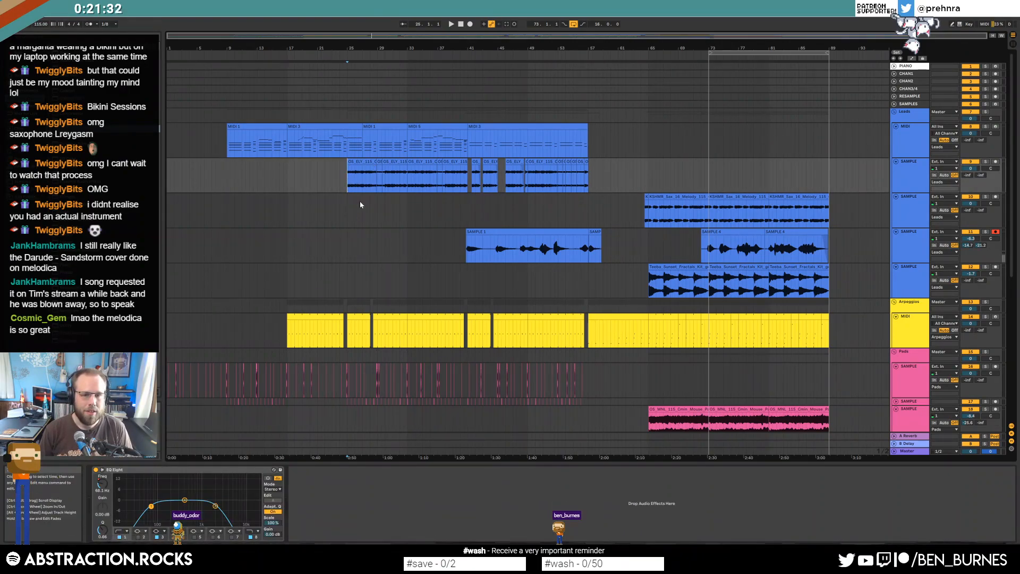
ctrl+scroll(357, 190, up, 5)
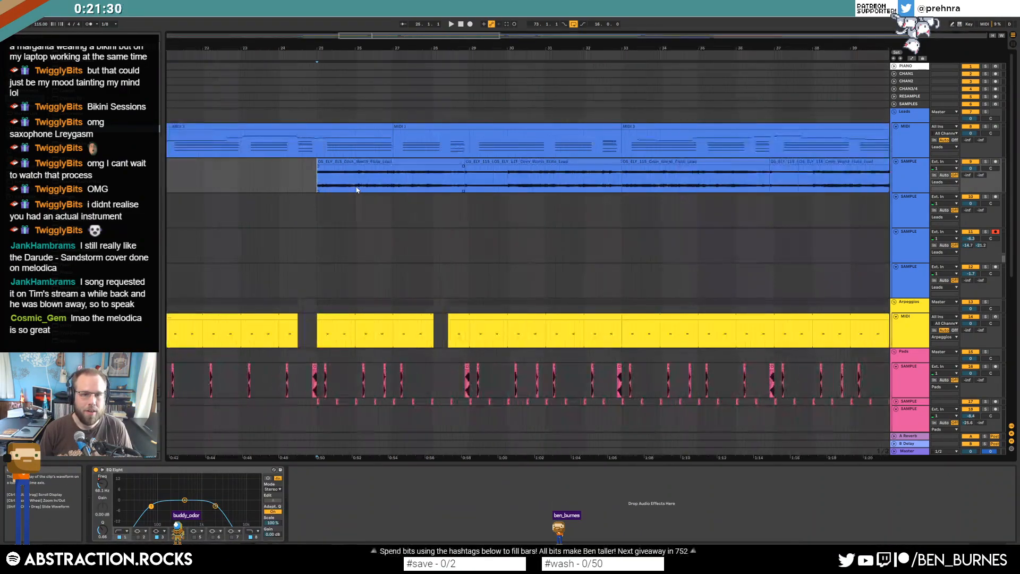
ctrl+scroll(357, 190, down, 5)
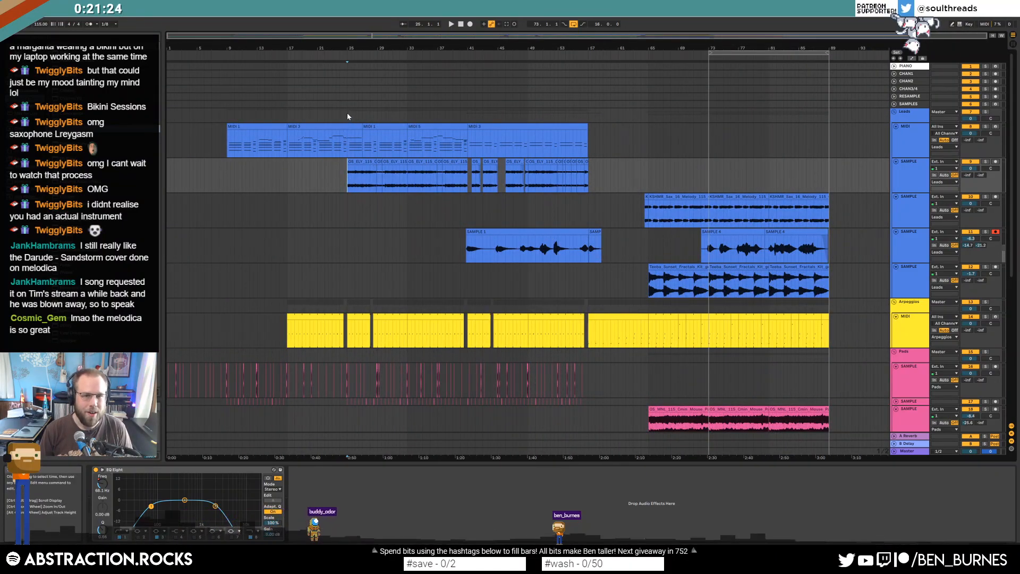
drag(417, 256, 605, 462)
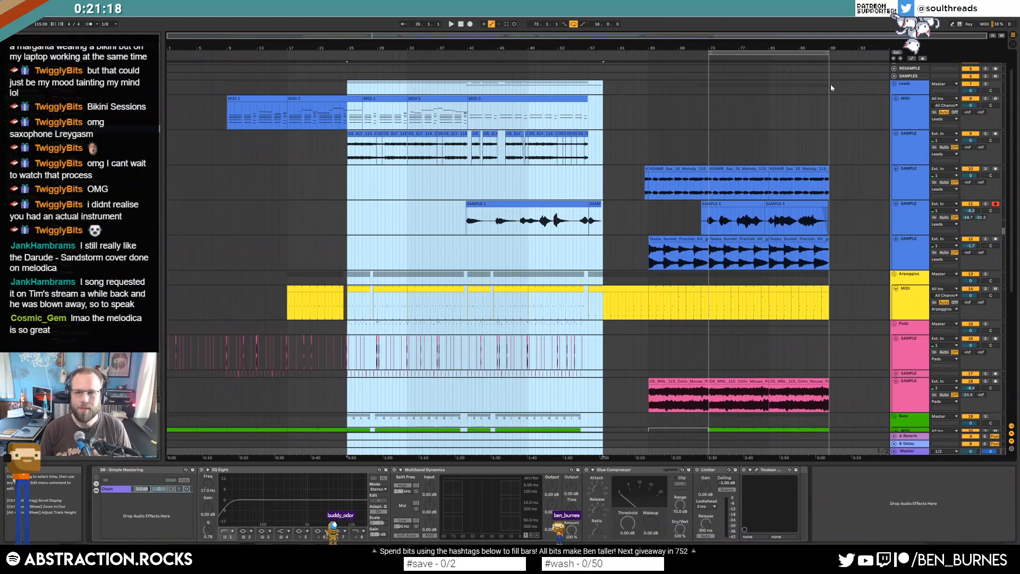
click(830, 91)
key(ctrl+v)
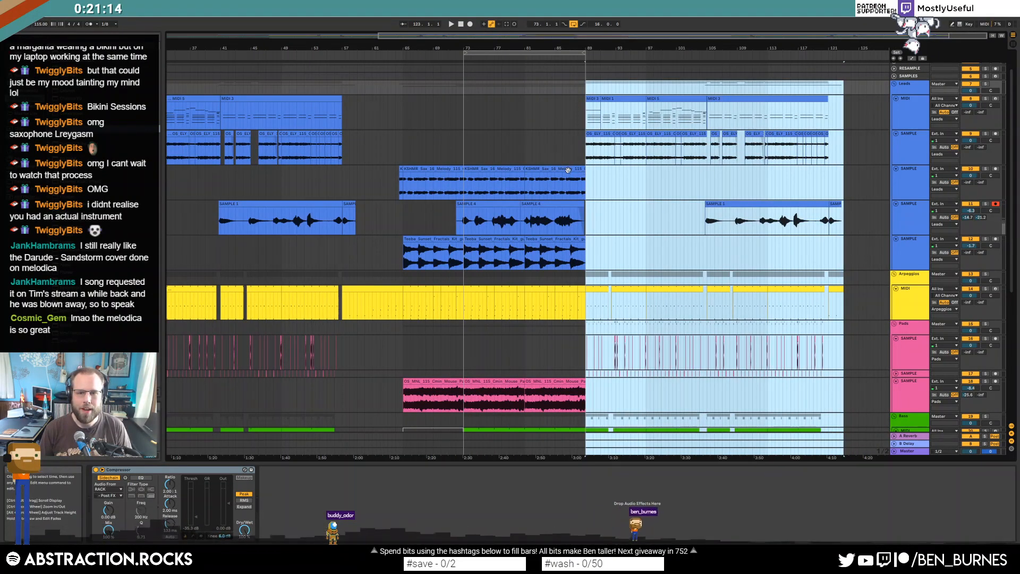
Duplicate the sax melody clips from bars 73 to 89 twice so the sax continues to bar 121.
click(570, 169)
shift+click(498, 169)
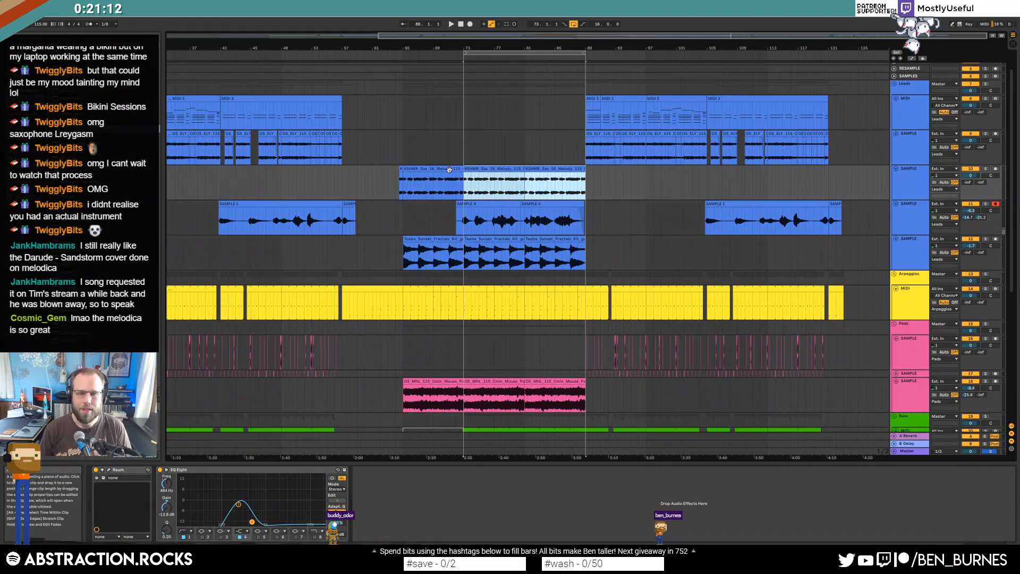
key(ctrl+d)
key(ctrl+d)
click(661, 237)
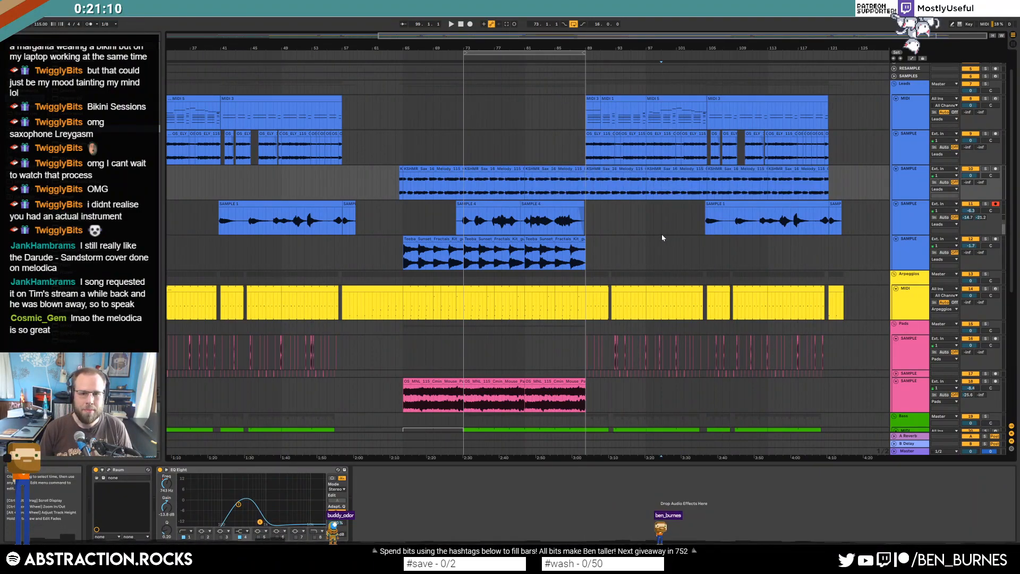
Duplicate the electric guitar clips from bars 73 to 89 twice so the guitar continues to bar 121.
click(553, 240)
shift+click(514, 239)
key(ctrl+d)
key(ctrl+d)
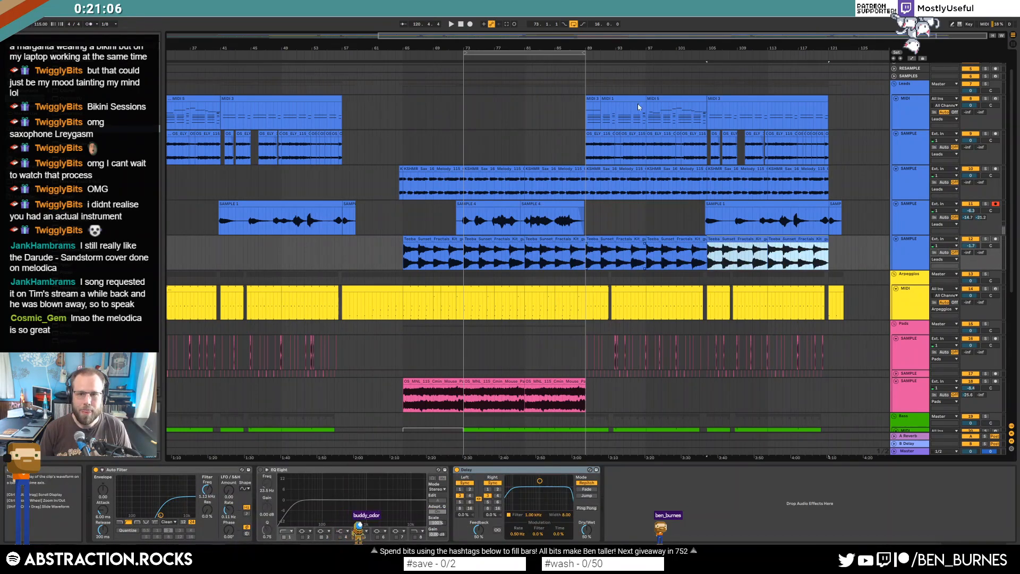
Switch off the arrangement loop and copy the crash sample from bars 57 to 65 so it leads into bar 89.
click(563, 55)
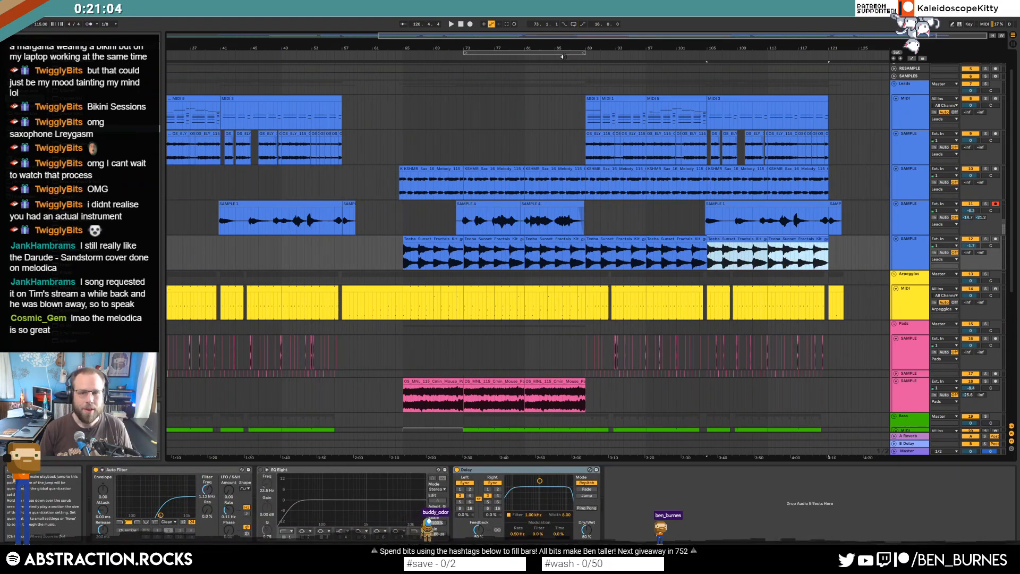
scroll(615, 276, down, 8)
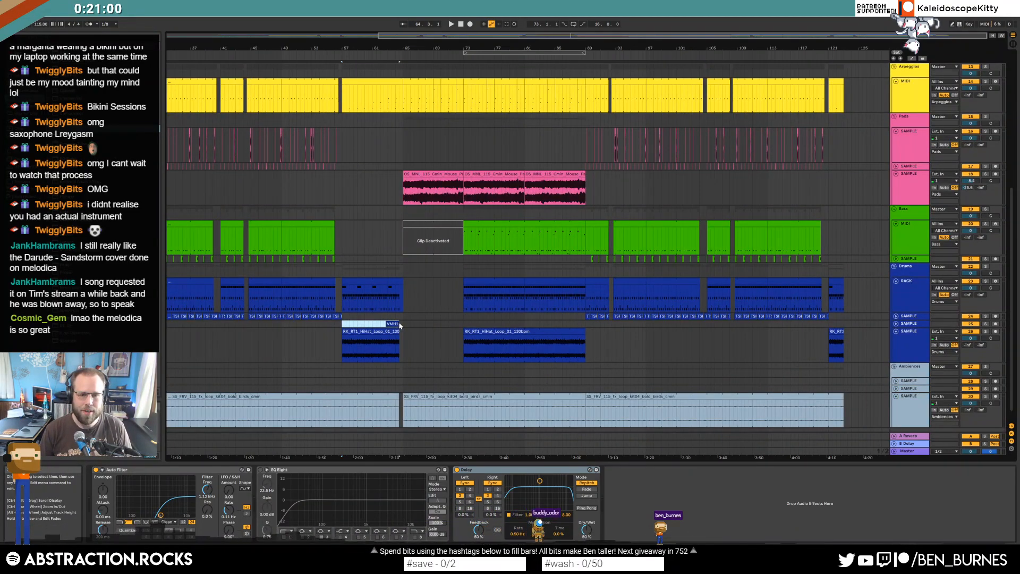
drag(402, 325, 403, 325)
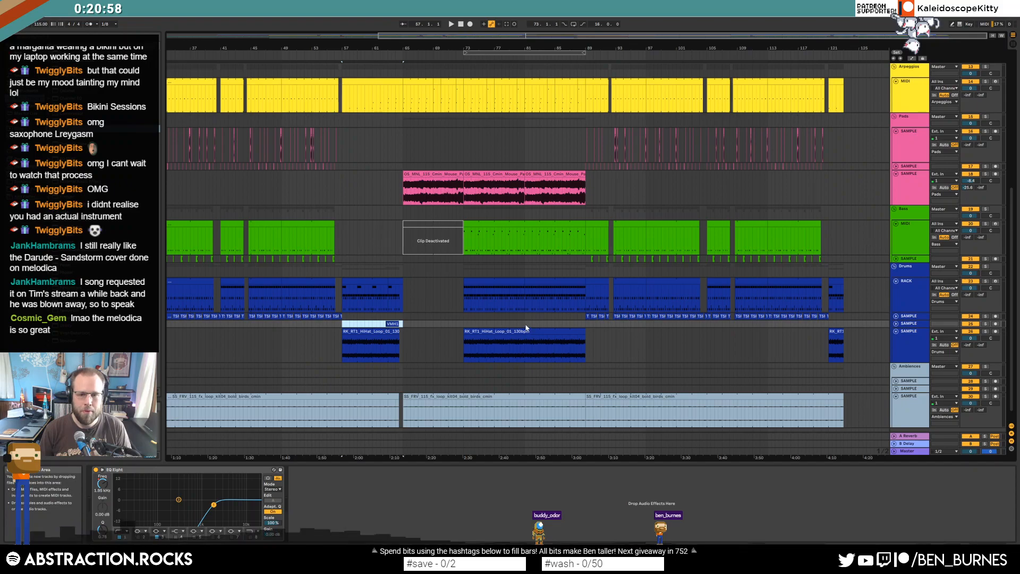
click(555, 341)
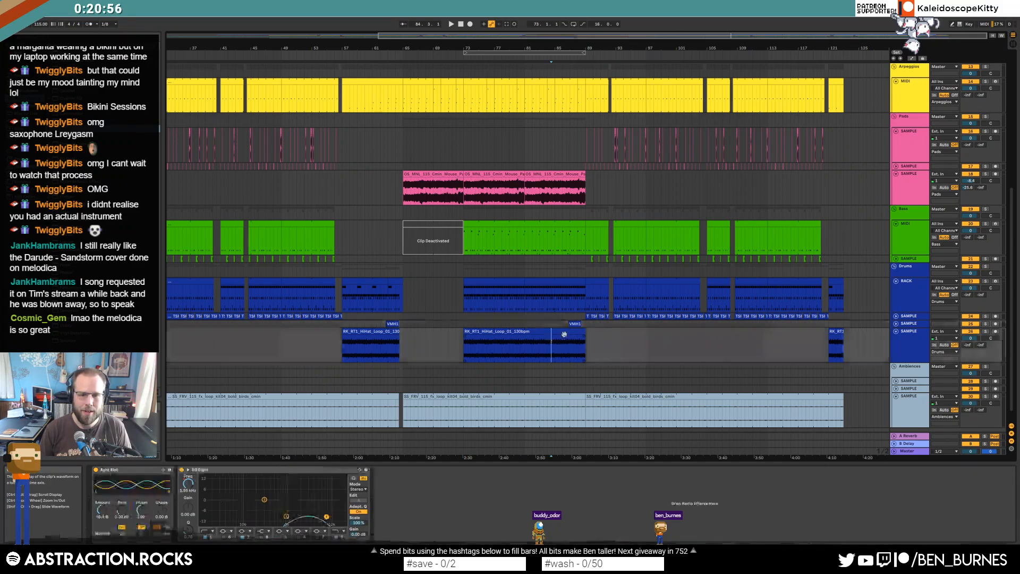
Duplicate the hi-hat loop's bars 87 to 89 at bar 89 and extend the copy to bar 93.
ctrl+scroll(585, 336, up, 3)
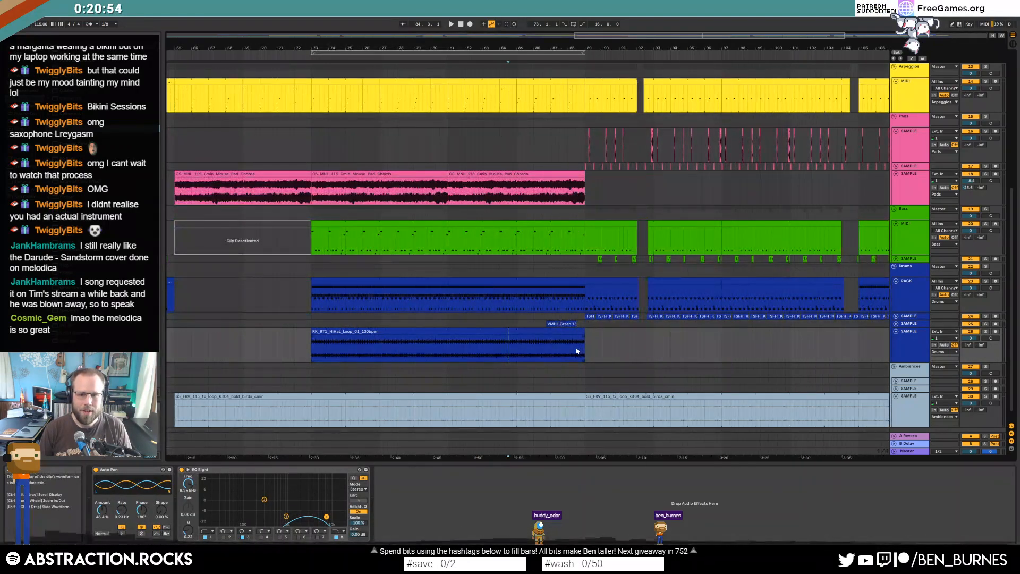
ctrl+scroll(576, 351, up, 5)
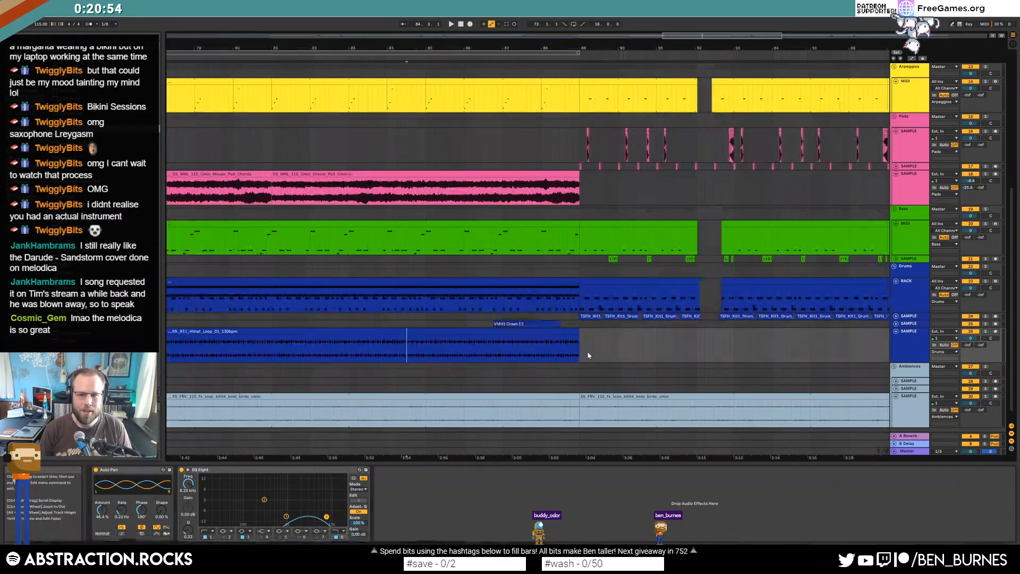
click(565, 335)
drag(566, 353, 402, 350)
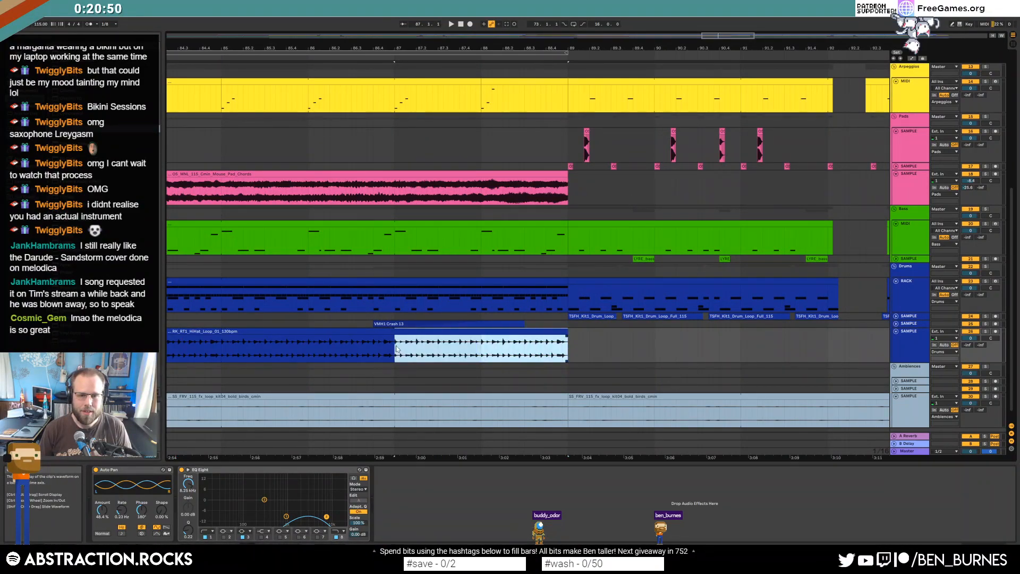
key(ctrl+d)
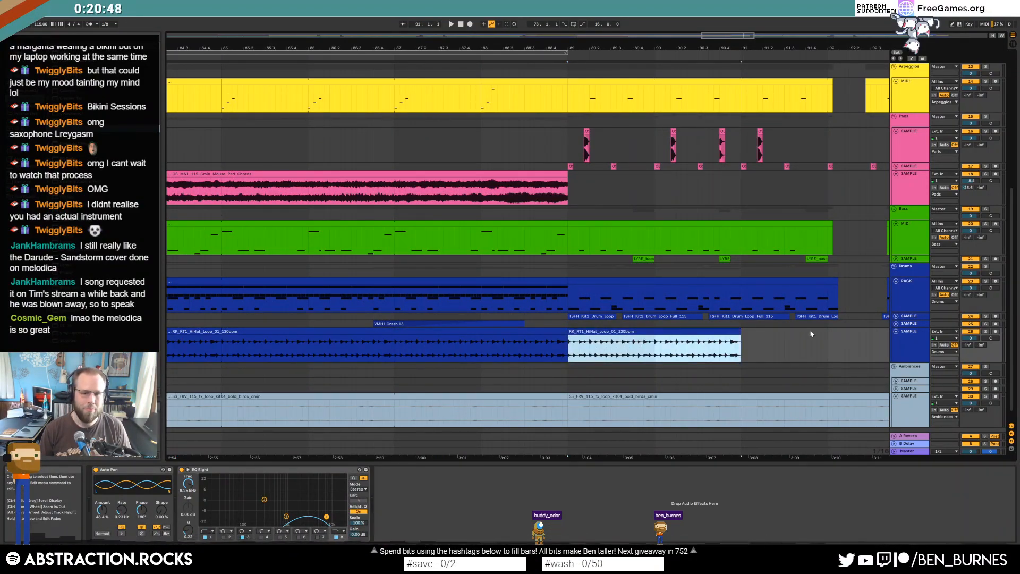
drag(701, 49, 519, 46)
drag(549, 332, 712, 353)
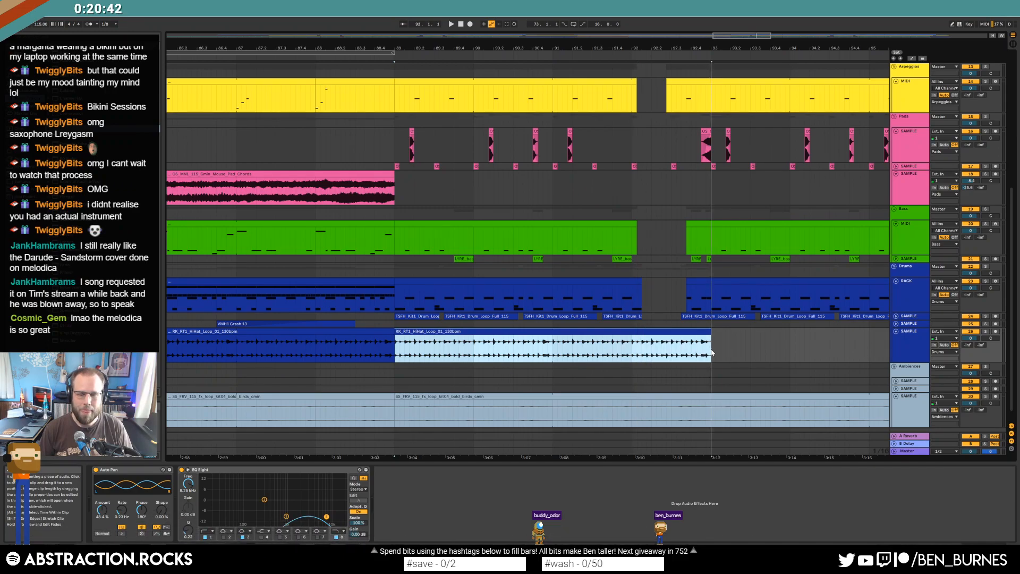
Pull the new hi-hat clip's volume envelope down over the first three beats and repeat that shape in its second bar.
double_click(668, 330)
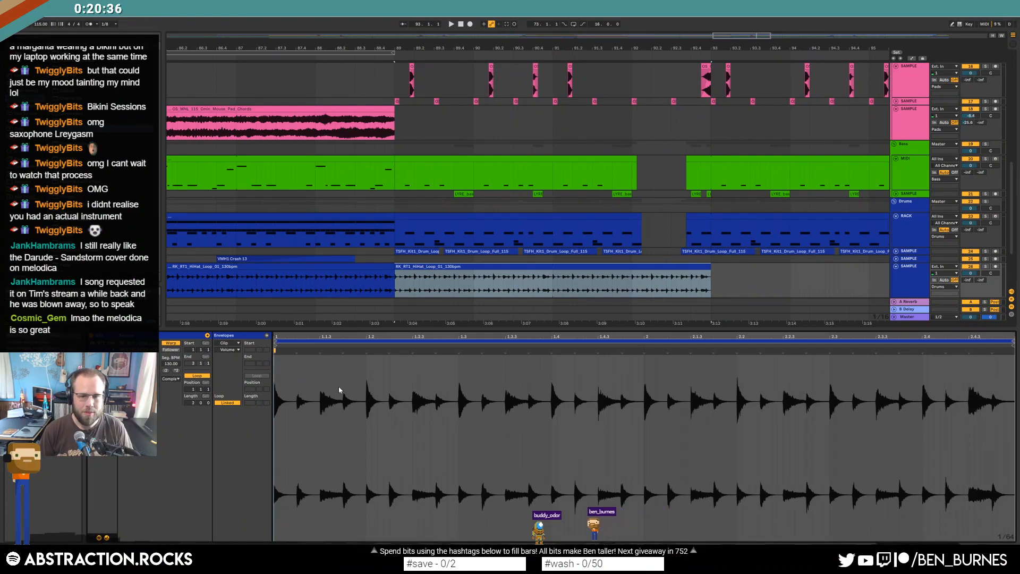
click(232, 350)
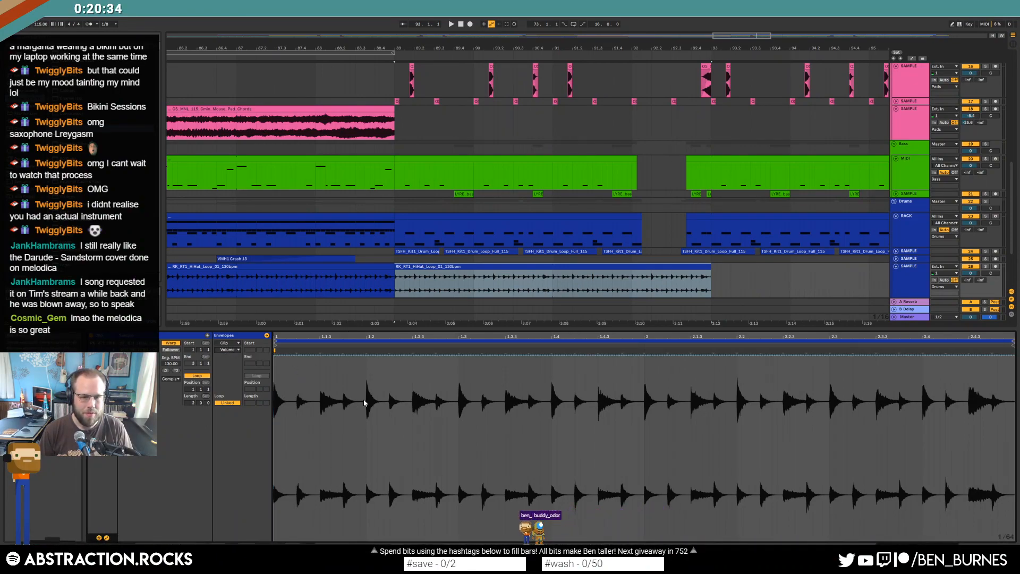
click(553, 359)
drag(553, 375, 277, 388)
drag(362, 361, 361, 375)
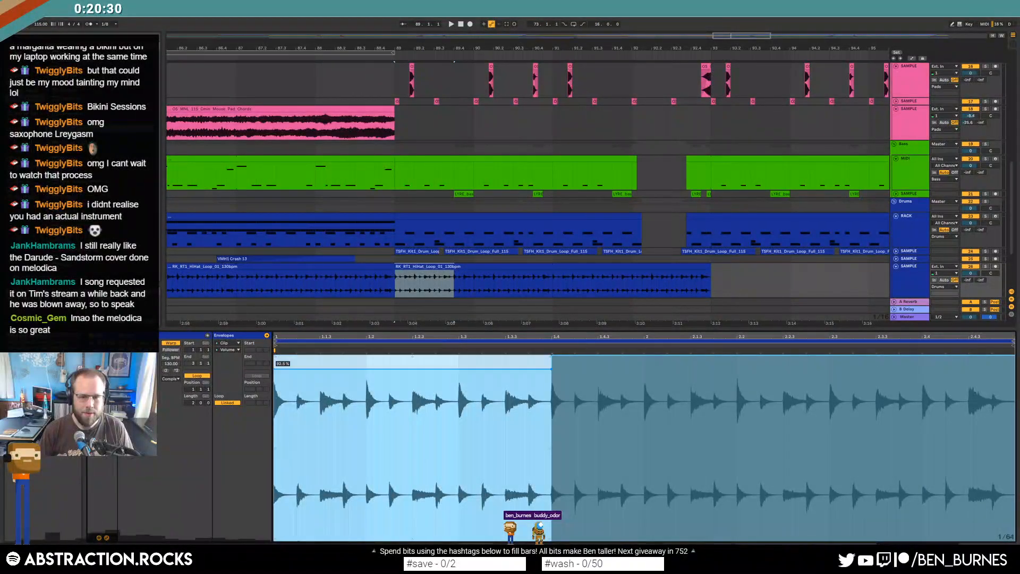
click(628, 423)
drag(645, 422, 274, 425)
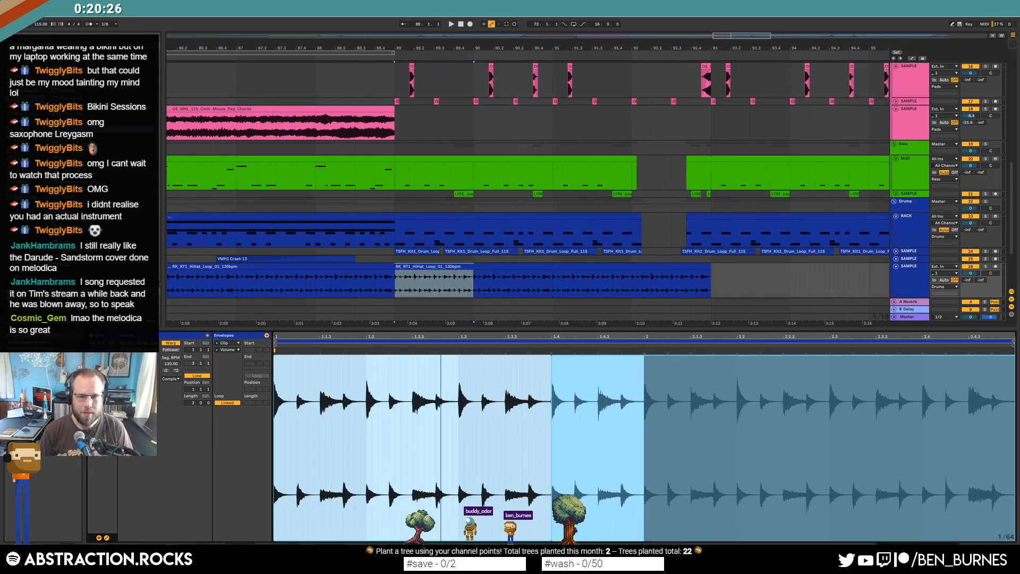
key(ctrl+d)
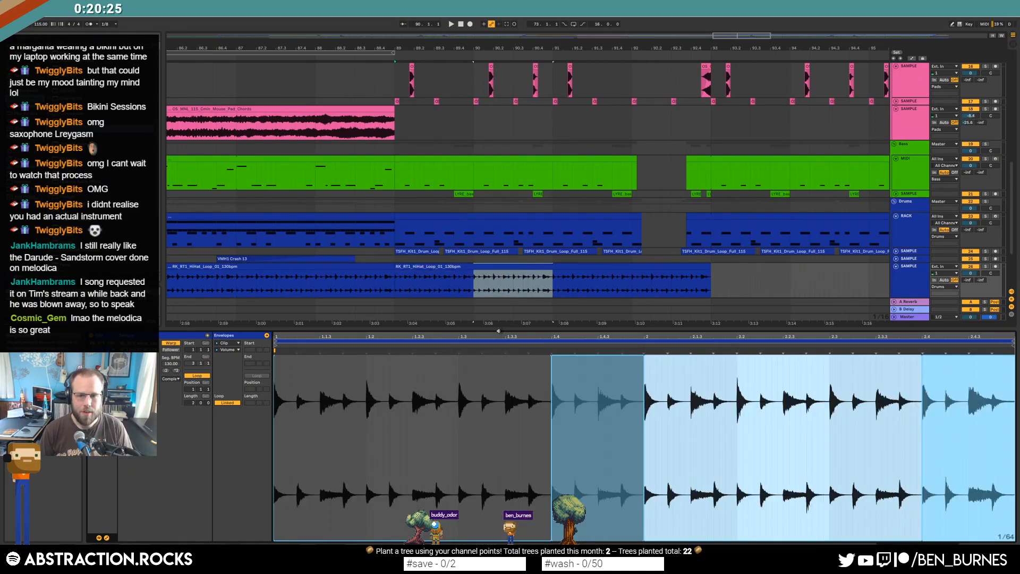
Play from bar 89, solo the hi-hat loop track to check its volume pattern, and turn the solo off again.
click(398, 285)
key(space)
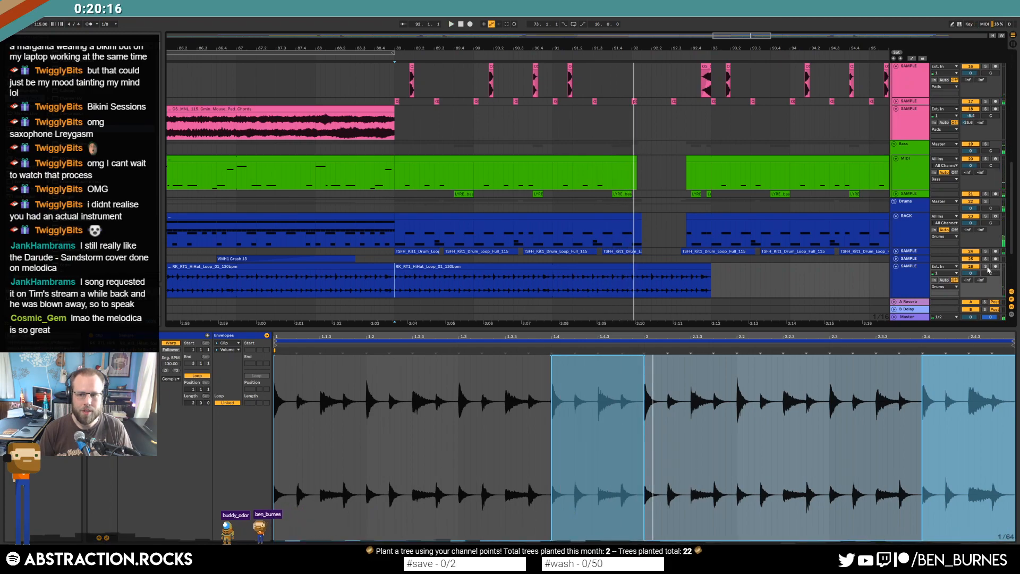
click(986, 266)
key(space)
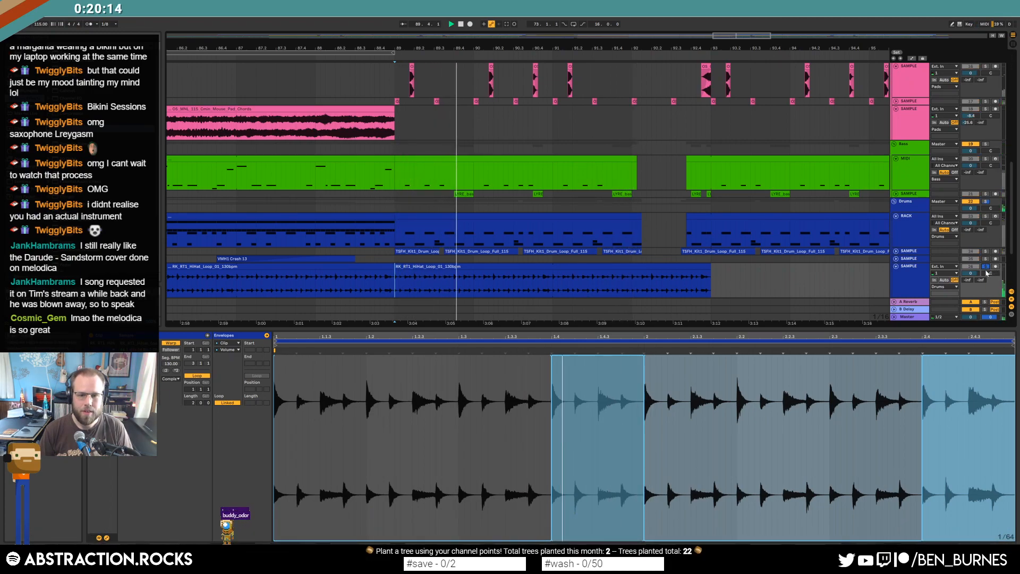
key(space)
key(shift+Tab)
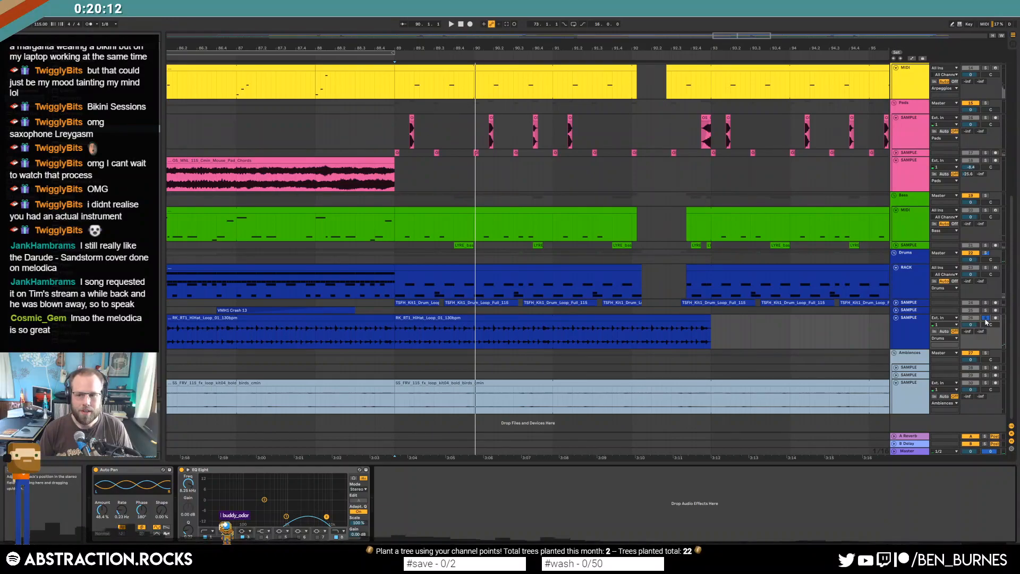
click(986, 319)
Extend the hi-hat loop clip to bar 121 and remove the short hi-hat clip that follows it.
drag(742, 36, 781, 6)
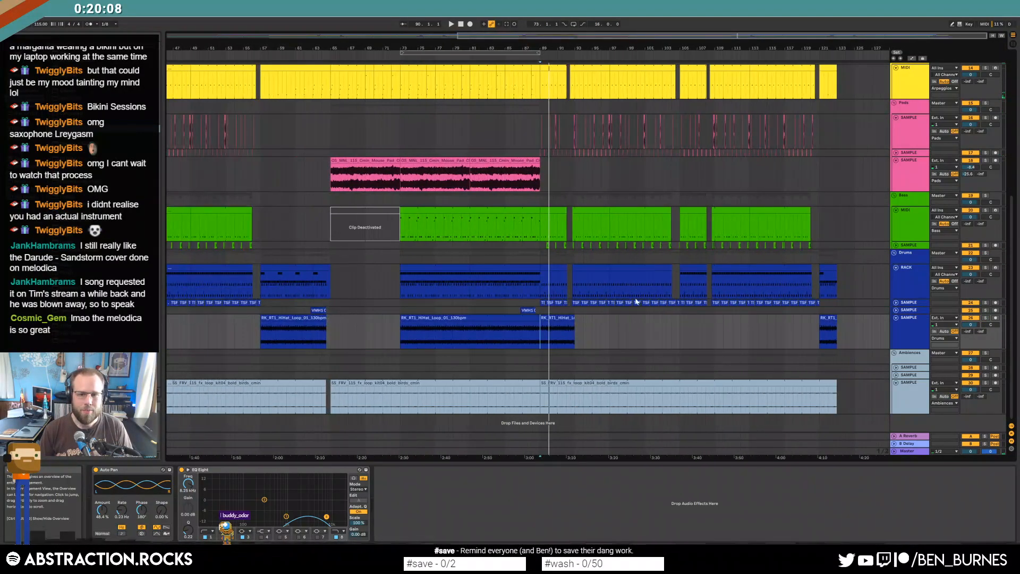
drag(573, 318, 821, 334)
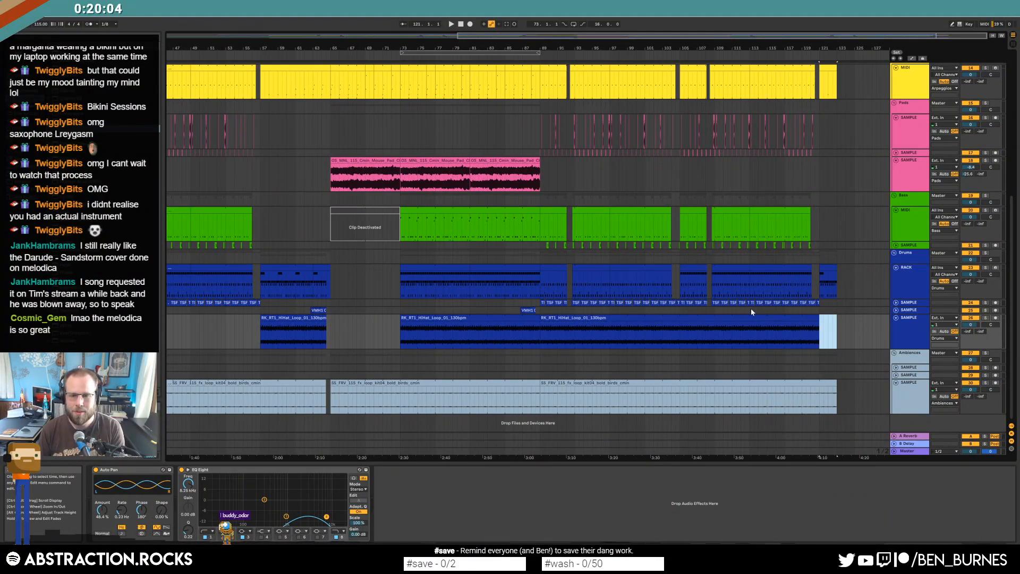
Play from bar 81 and clear the last two beats before bar 89 on the drum rack, hi-hat and pad chords, fading out the pad.
click(470, 284)
key(space)
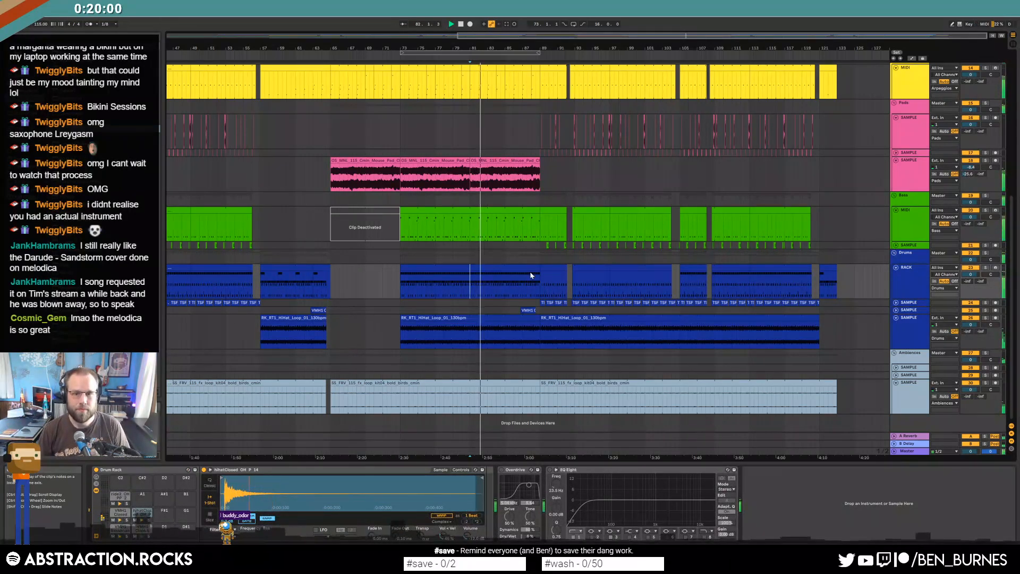
scroll(533, 276, up, 10)
drag(753, 274, 645, 277)
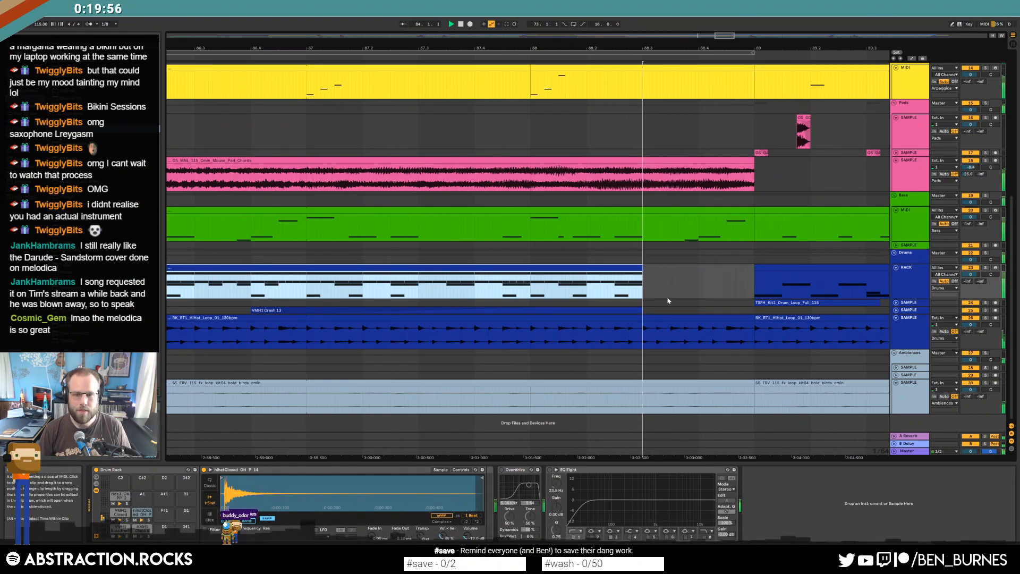
drag(751, 318, 643, 322)
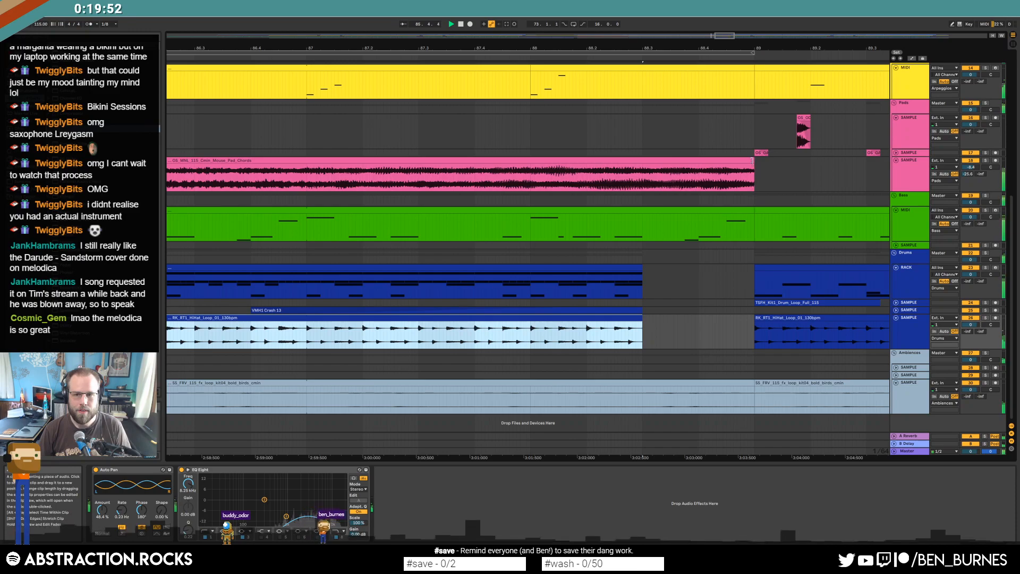
drag(754, 159, 542, 165)
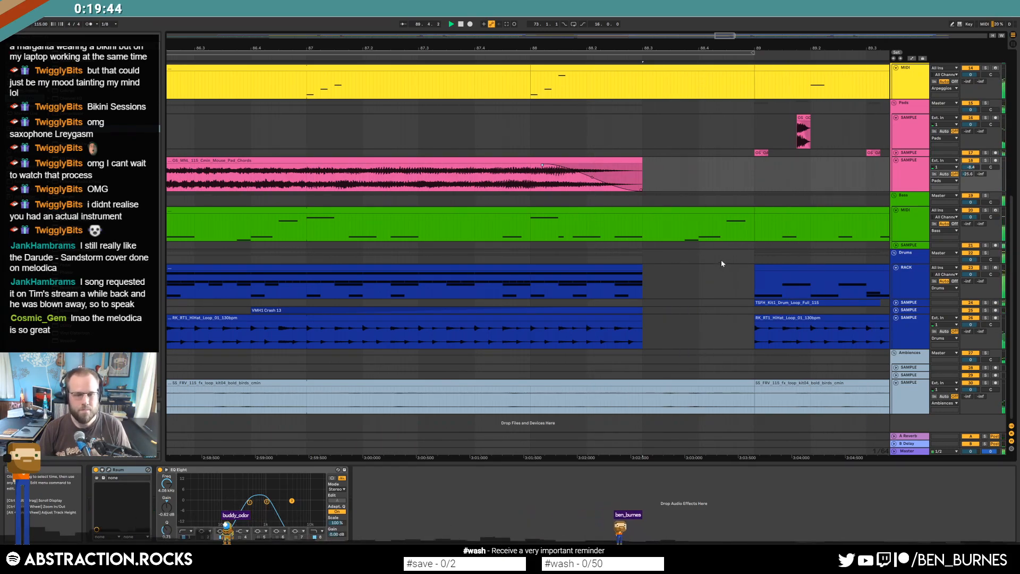
Deactivate the World Flute Lead clips from bar 89 to bar 105.
scroll(760, 289, up, 6)
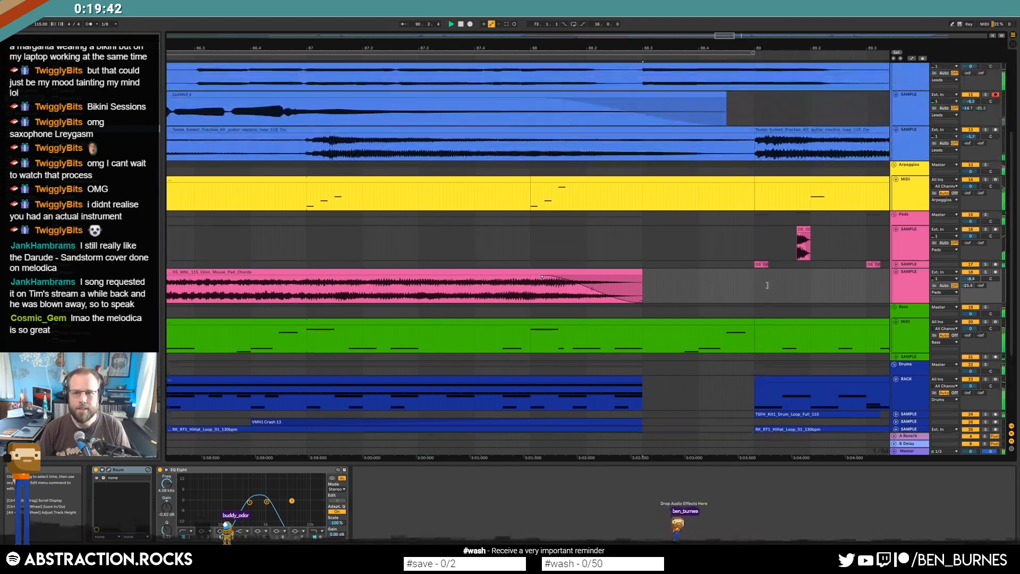
scroll(768, 283, down, 2)
drag(721, 41, 756, 24)
scroll(720, 183, up, 2)
scroll(721, 183, up, 1)
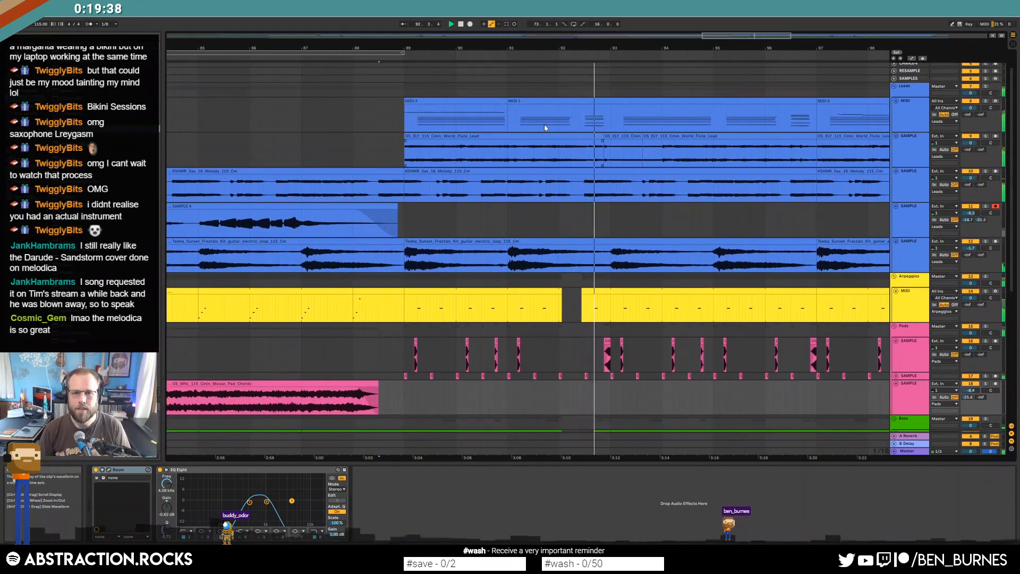
click(548, 136)
shift+click(686, 134)
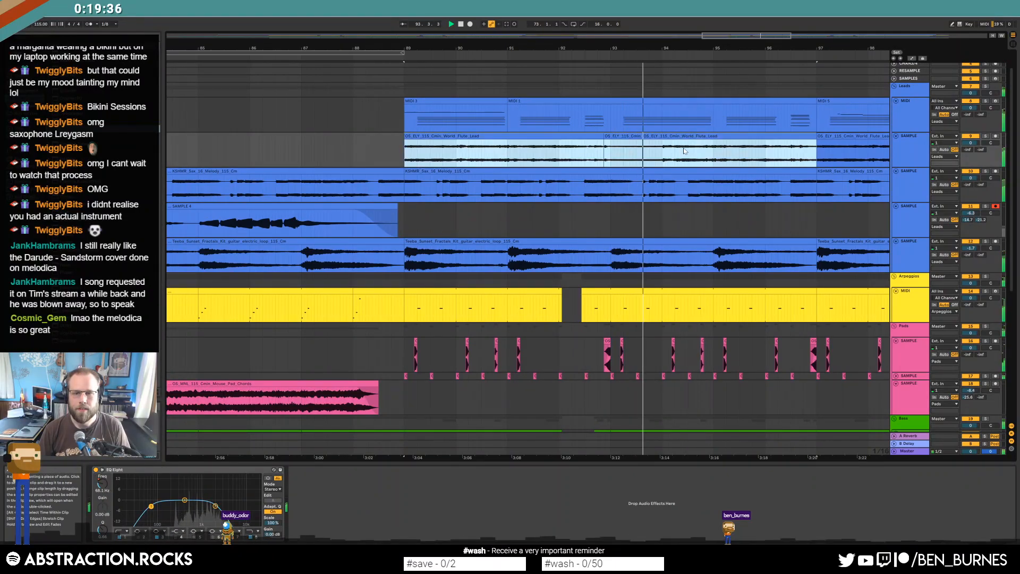
key(Delete)
drag(739, 36, 816, 17)
shift+click(534, 133)
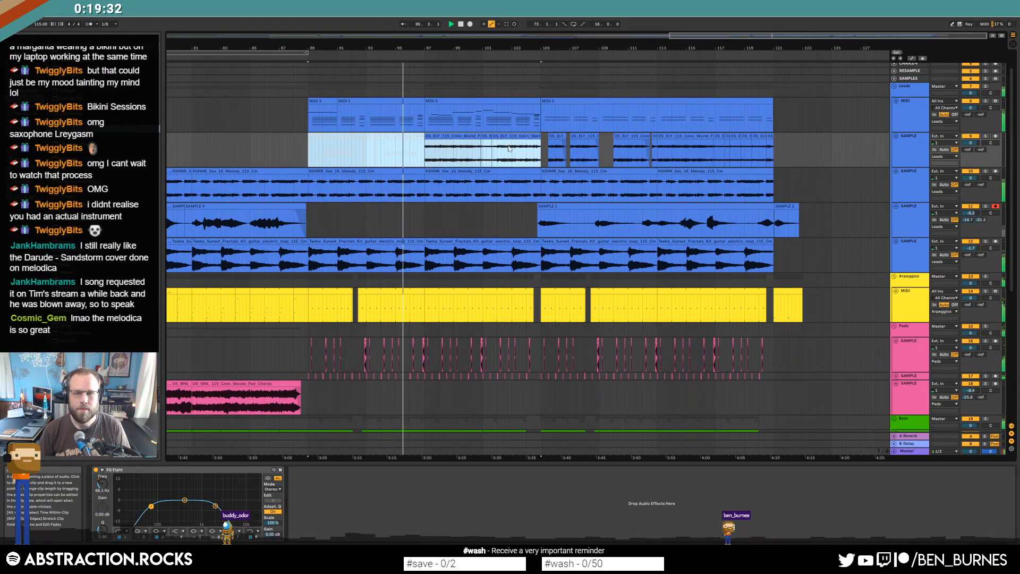
key(Delete)
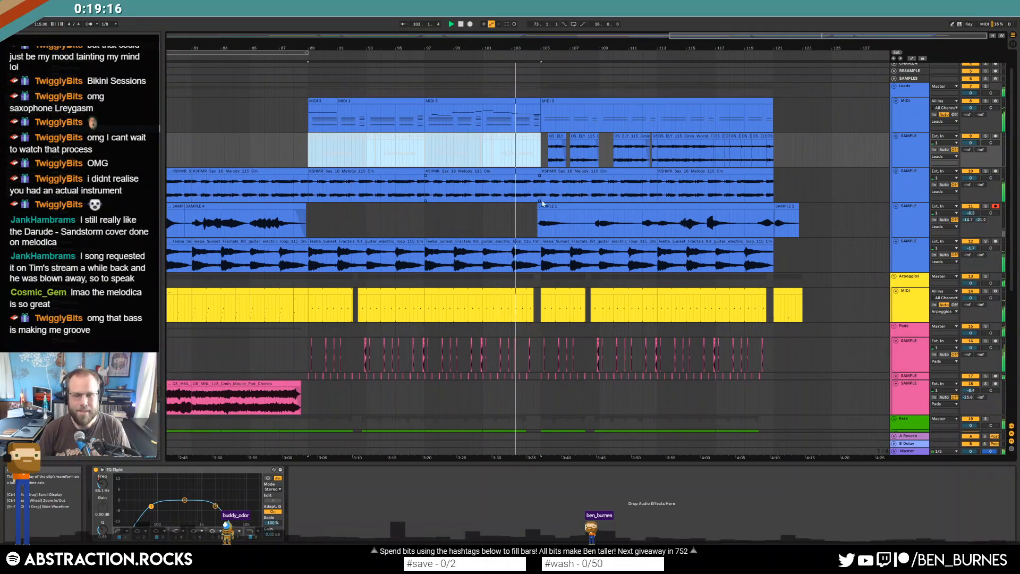
Listen through the final section while reviewing the lead, arpeggio, pad, bass and drum clips.
scroll(545, 229, down, 3)
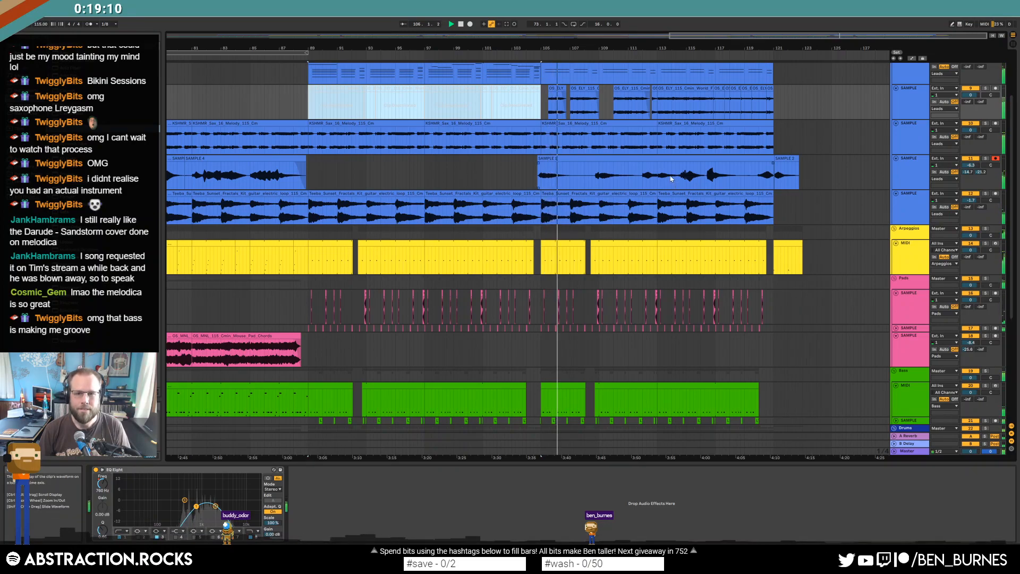
scroll(602, 190, up, 3)
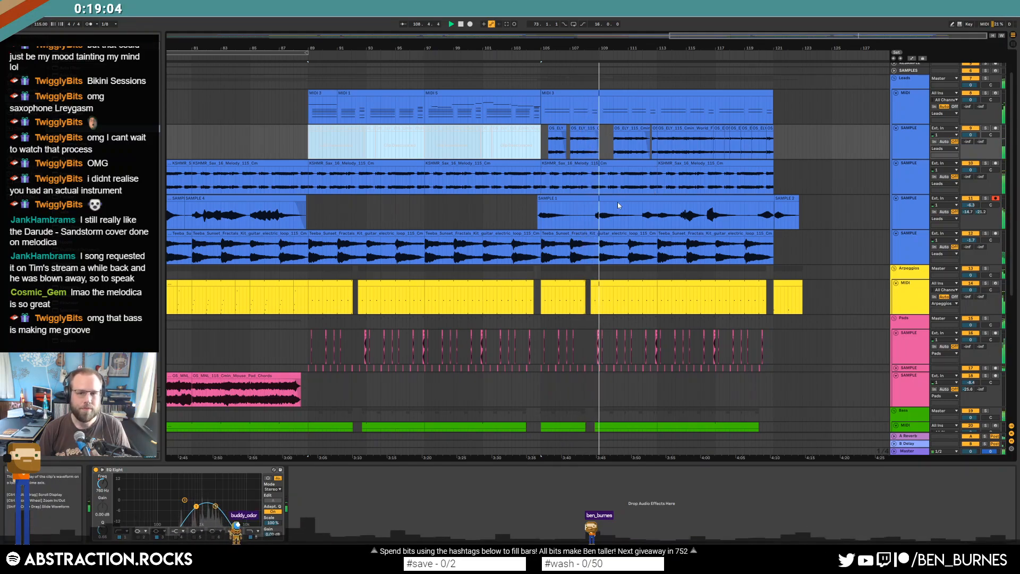
scroll(614, 233, down, 6)
scroll(613, 244, down, 6)
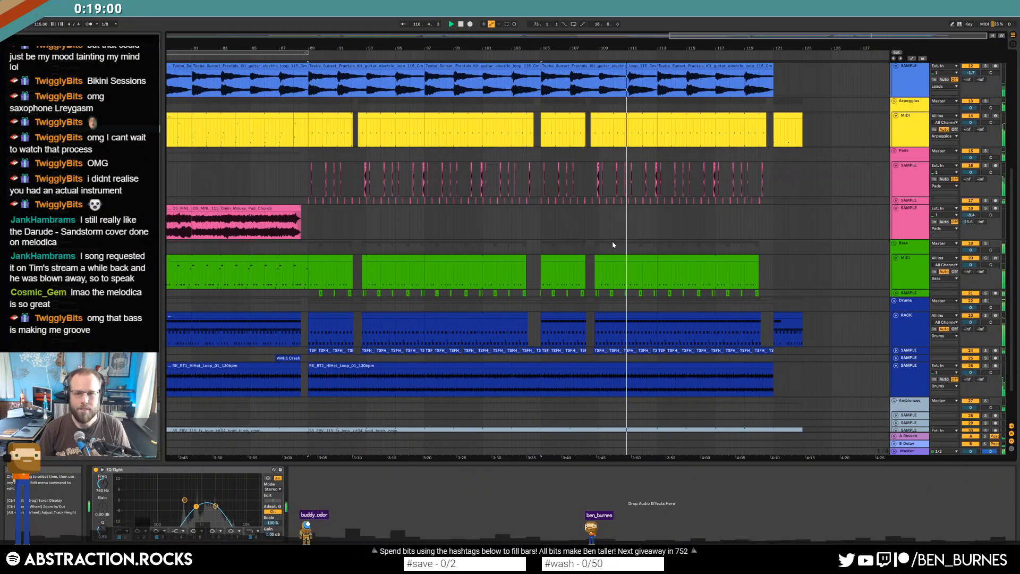
scroll(623, 248, up, 3)
scroll(623, 248, up, 9)
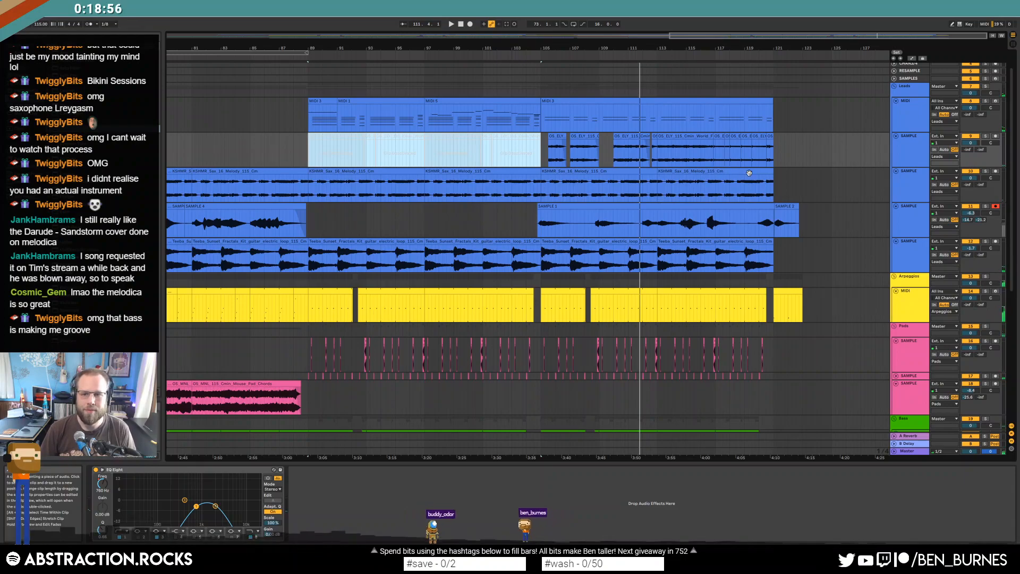
key(0)
Examine the sax melody clips through bar 121, comparing the repeats against the surrounding lead clips.
click(749, 173)
drag(739, 36, 614, 32)
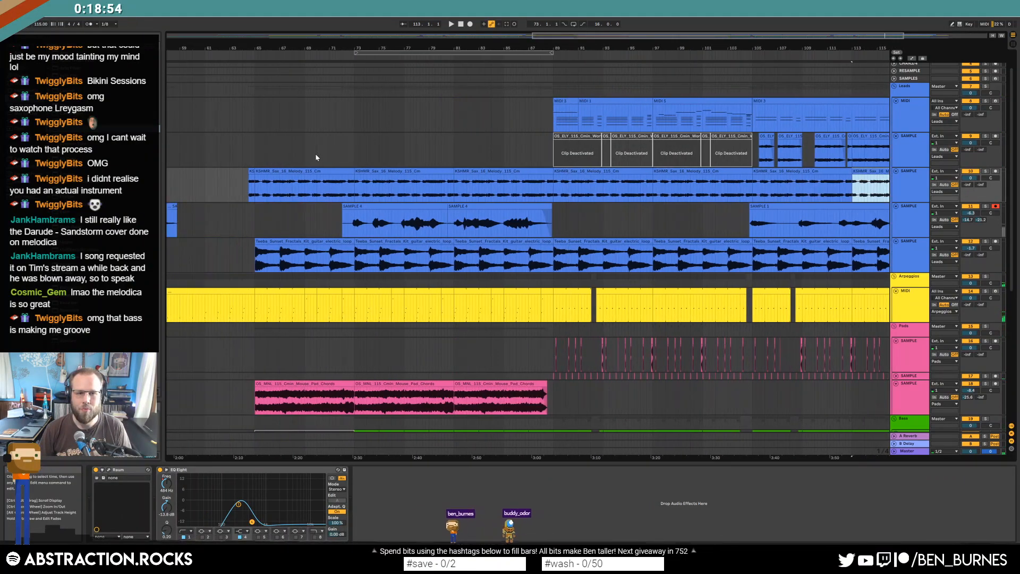
shift+click(314, 170)
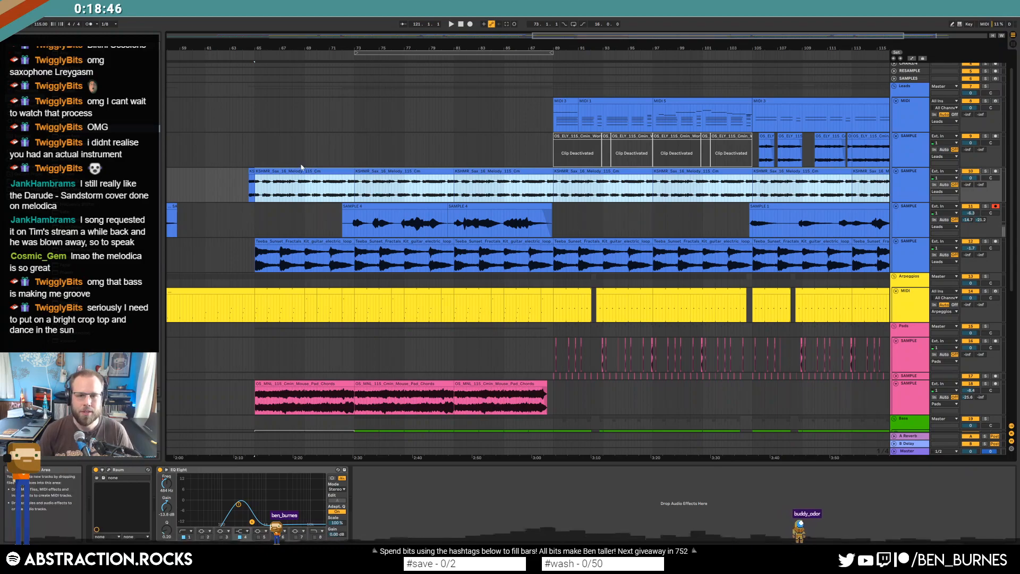
drag(685, 35, 765, 35)
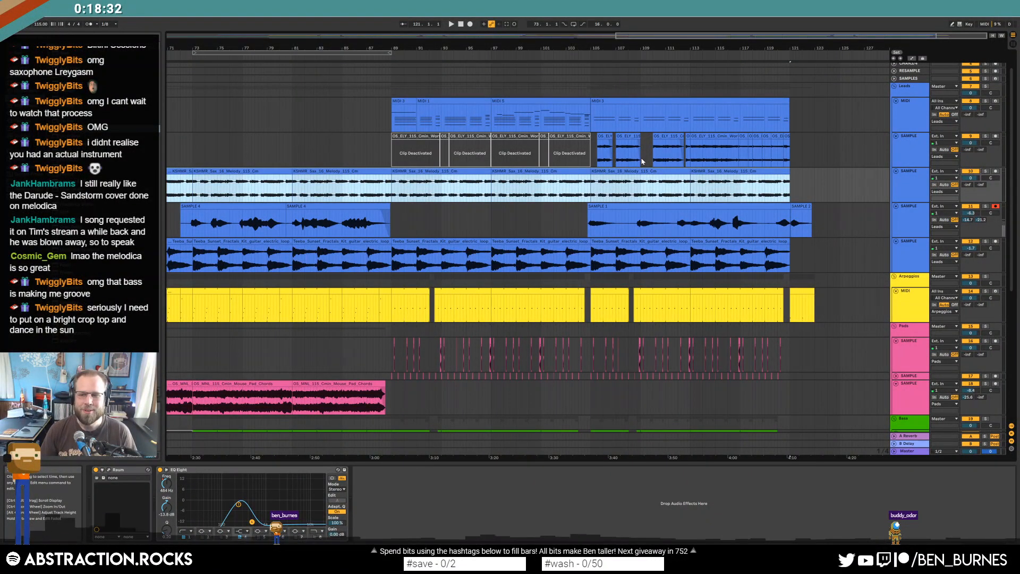
click(591, 191)
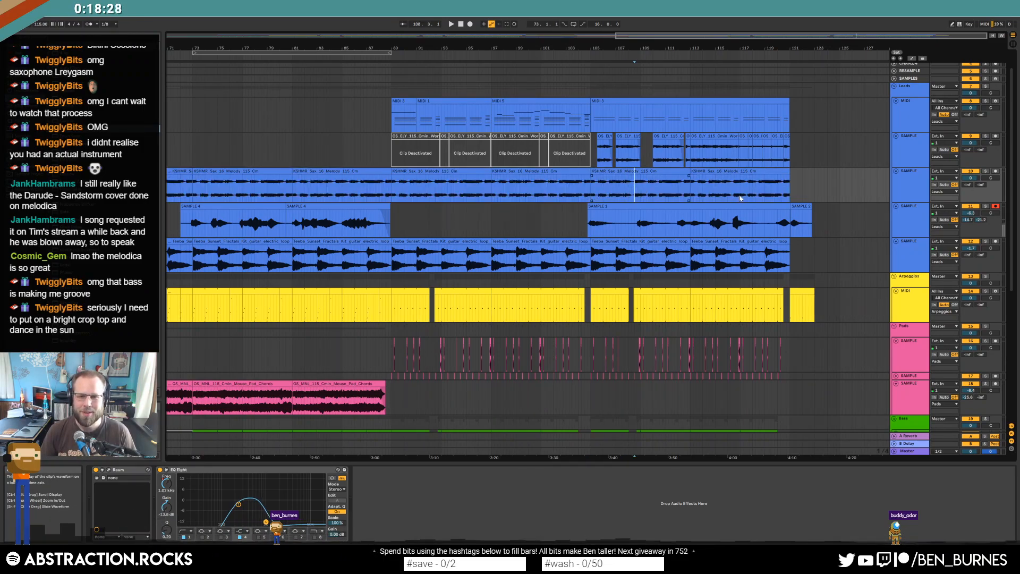
click(625, 114)
mouse_move(590, 184)
mouse_down()
mouse_move(800, 197)
mouse_move(803, 227)
mouse_move(817, 232)
mouse_up()
click(824, 234)
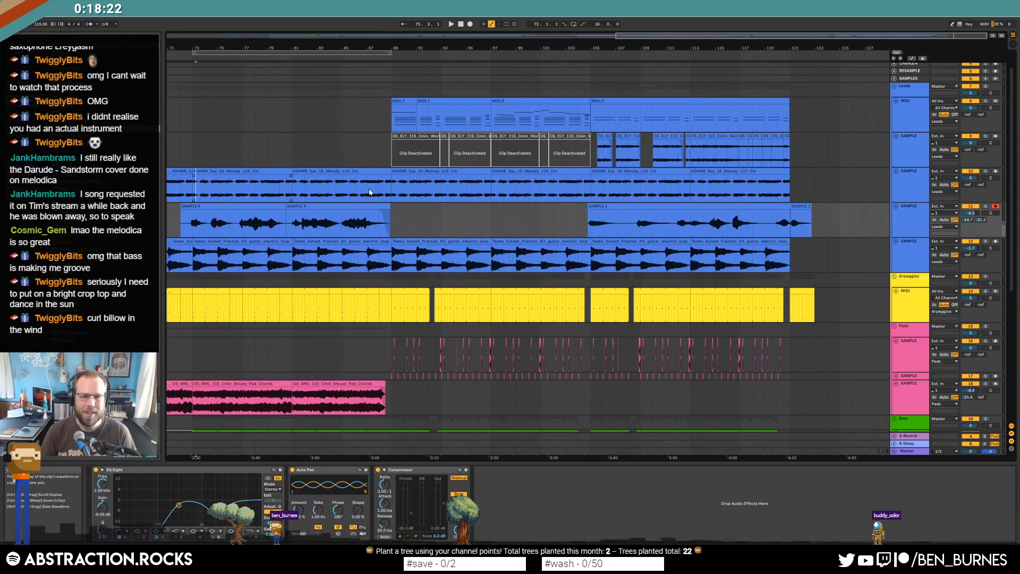
drag(342, 192, 754, 189)
click(785, 189)
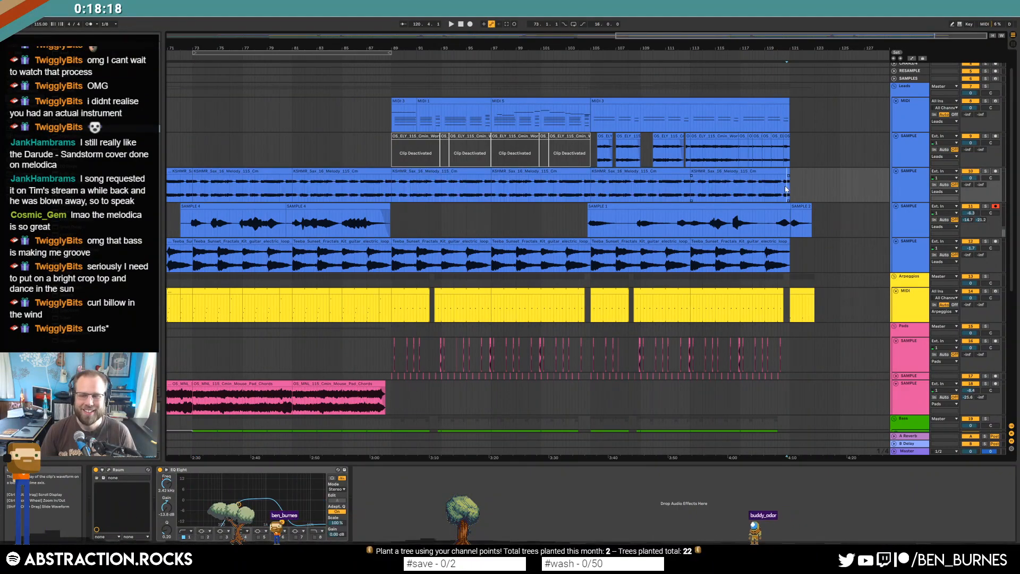
drag(193, 191, 693, 194)
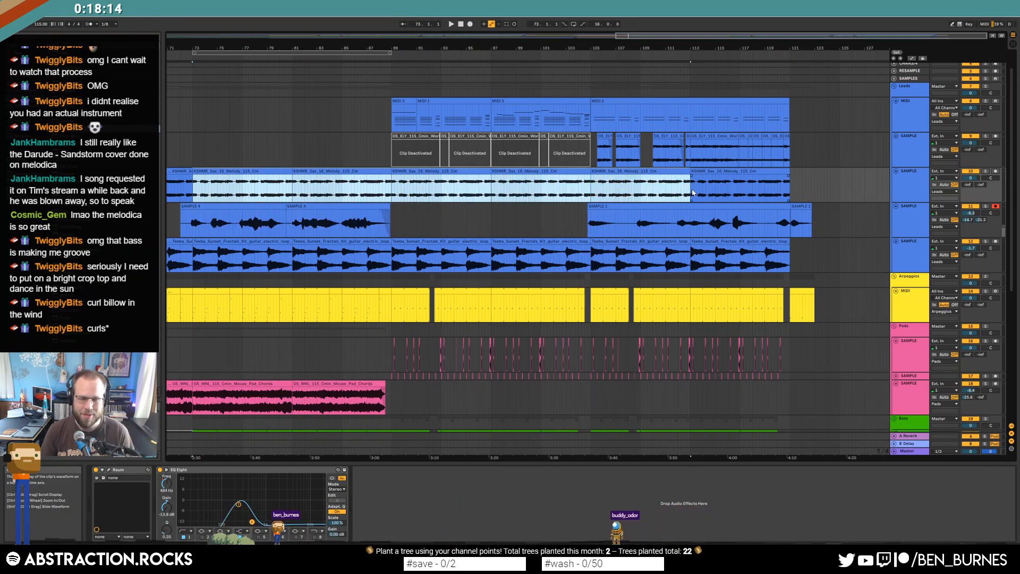
Delete the hi-hat loop clip running from bar 89 to bar 121.
scroll(669, 182, down, 4)
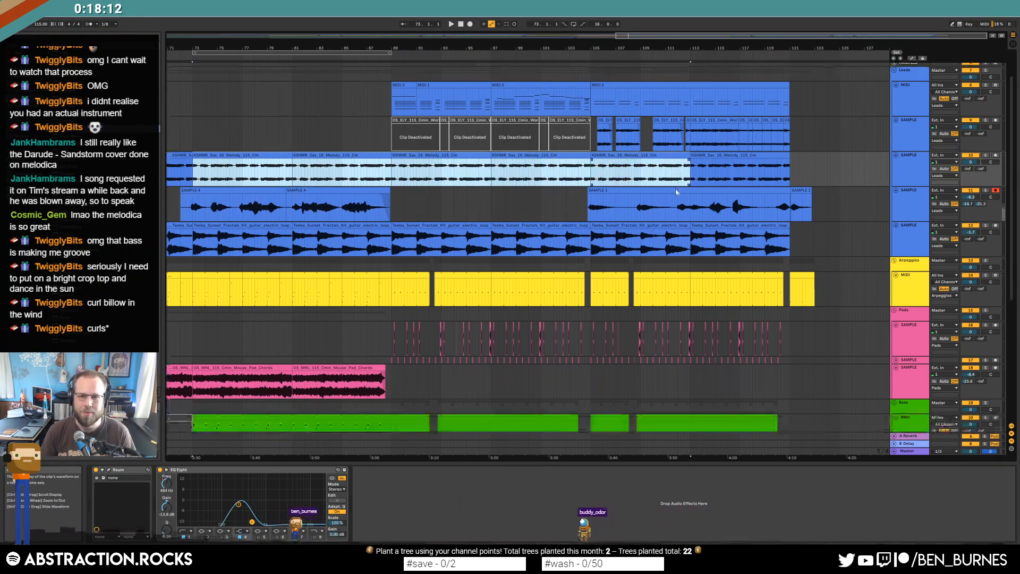
scroll(738, 242, down, 3)
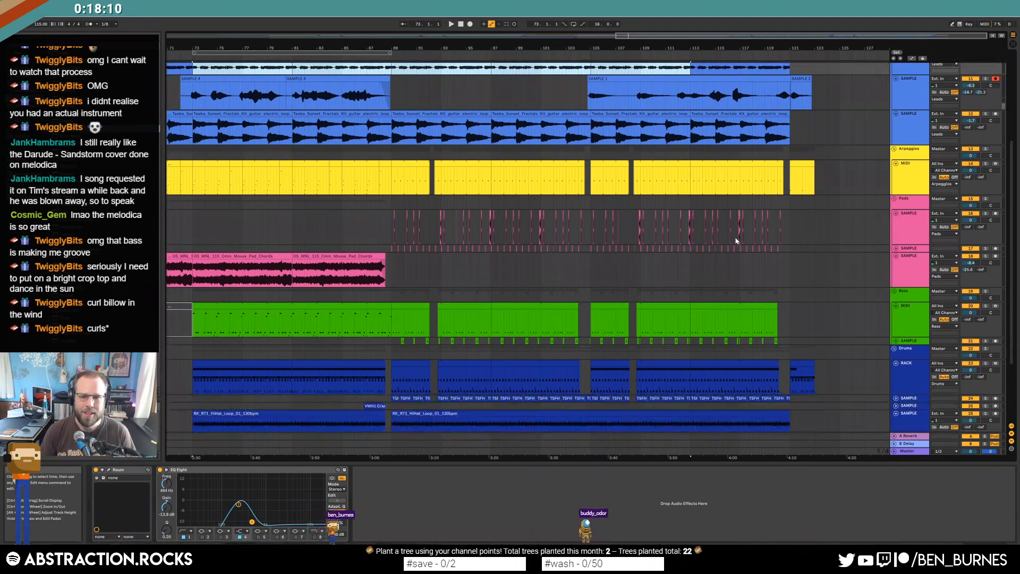
drag(701, 38, 579, 40)
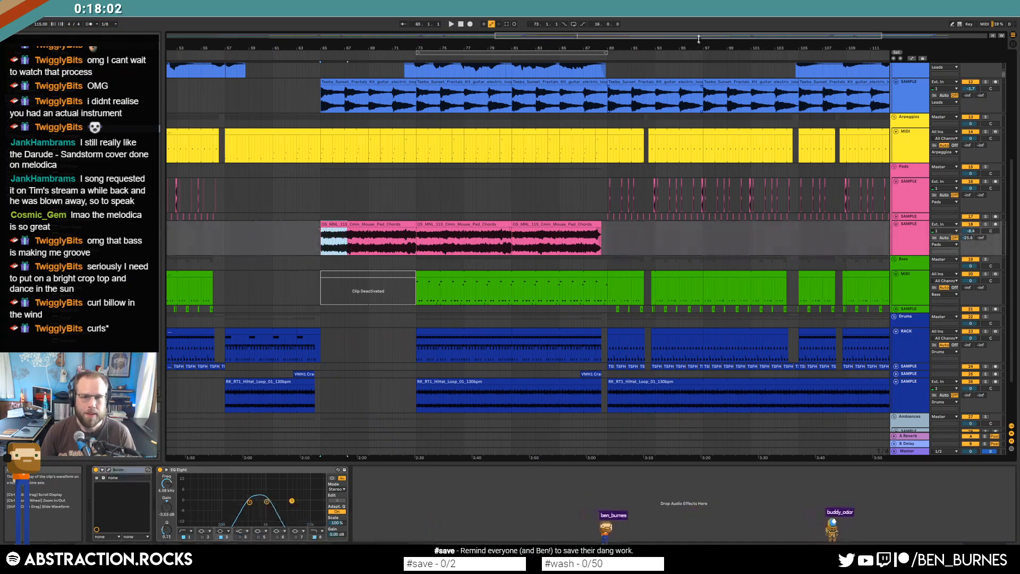
drag(697, 41, 802, 41)
click(617, 379)
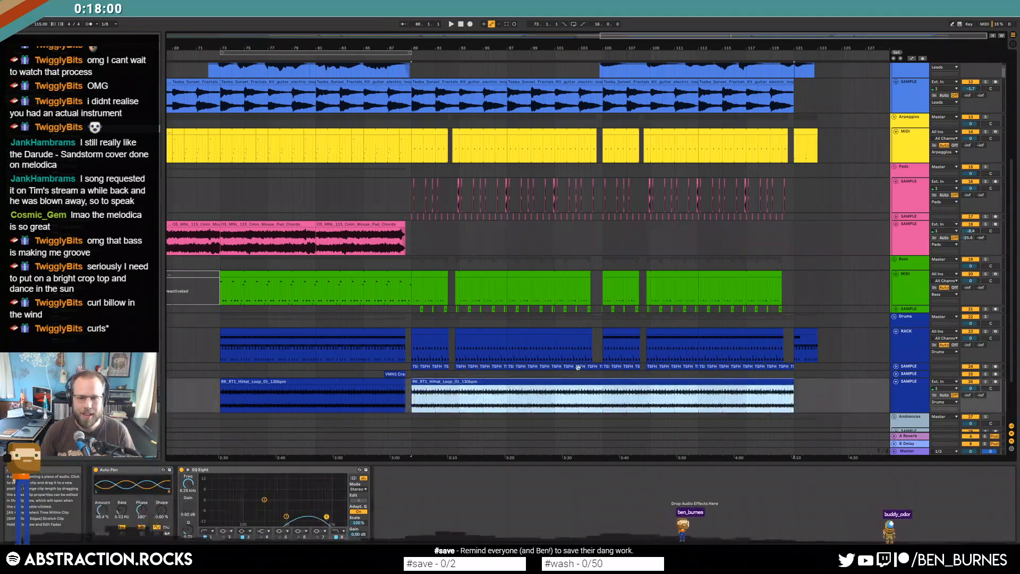
key(Delete)
Duplicate the last pad chords clip so the copy starts at bar 89, and extend its end to bar 97.
click(329, 223)
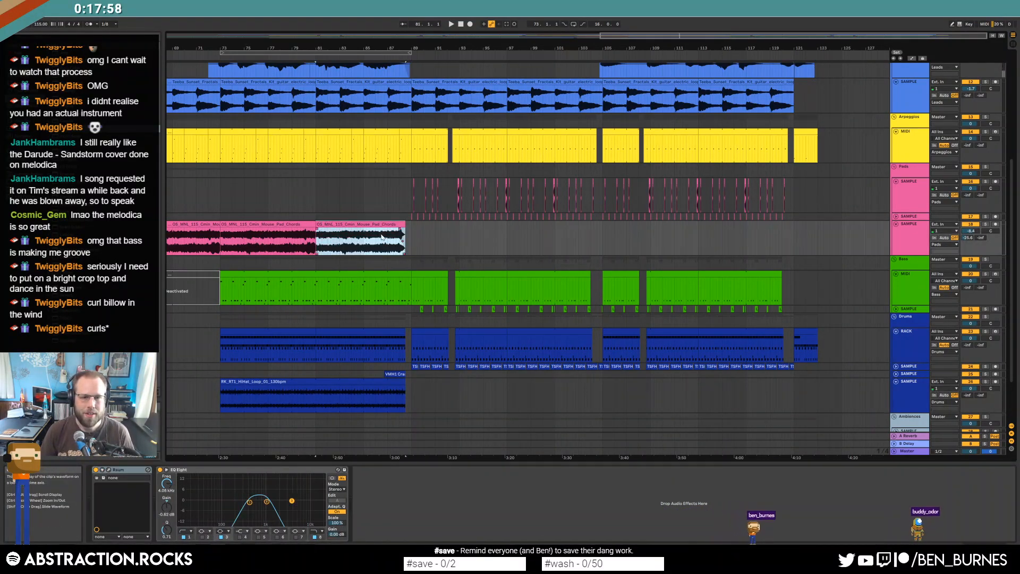
key(ctrl+d)
drag(502, 224, 508, 224)
click(516, 232)
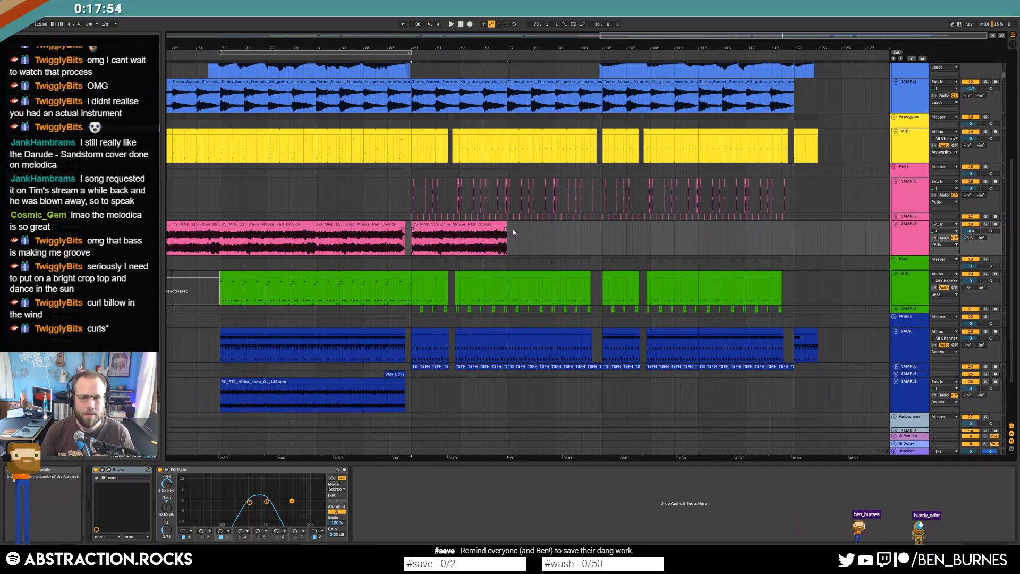
Remove the part of the copied pad chords clip after about bar 91.
scroll(437, 243, up, 5)
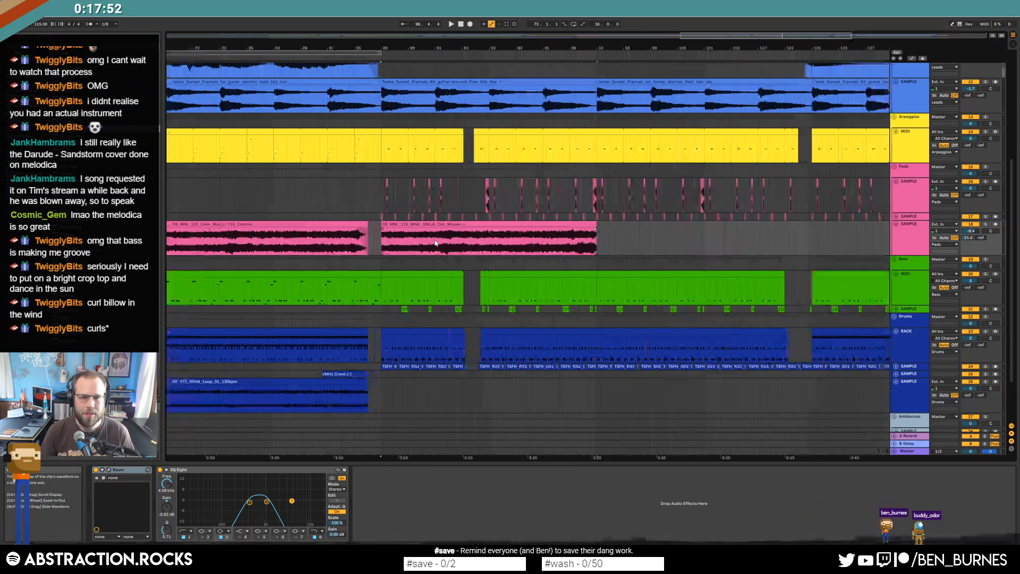
drag(447, 246, 817, 246)
key(Delete)
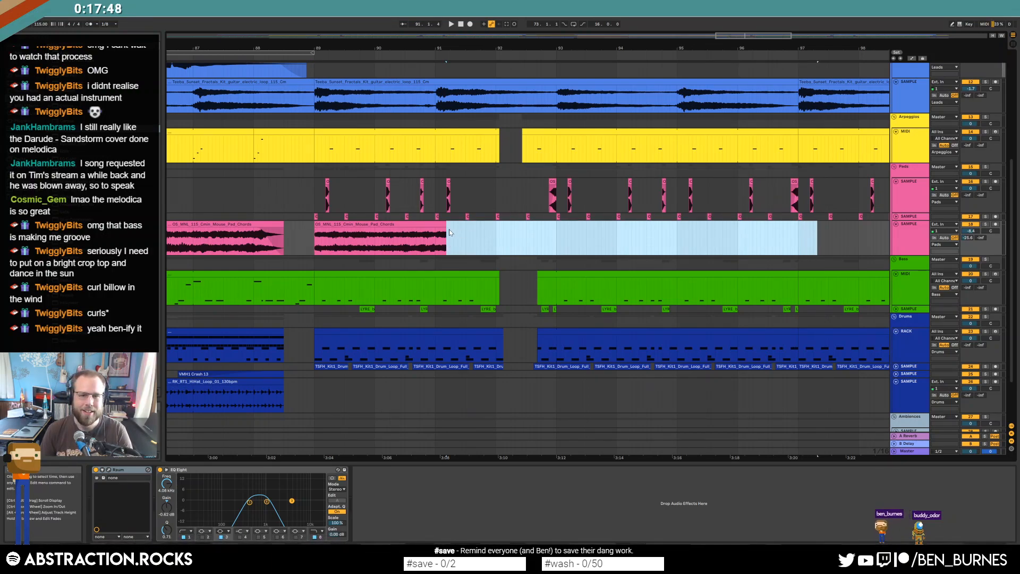
Shorten the pad chords clip at bar 89 to one bar with a fade-out and play the transition into it.
drag(446, 224, 375, 226)
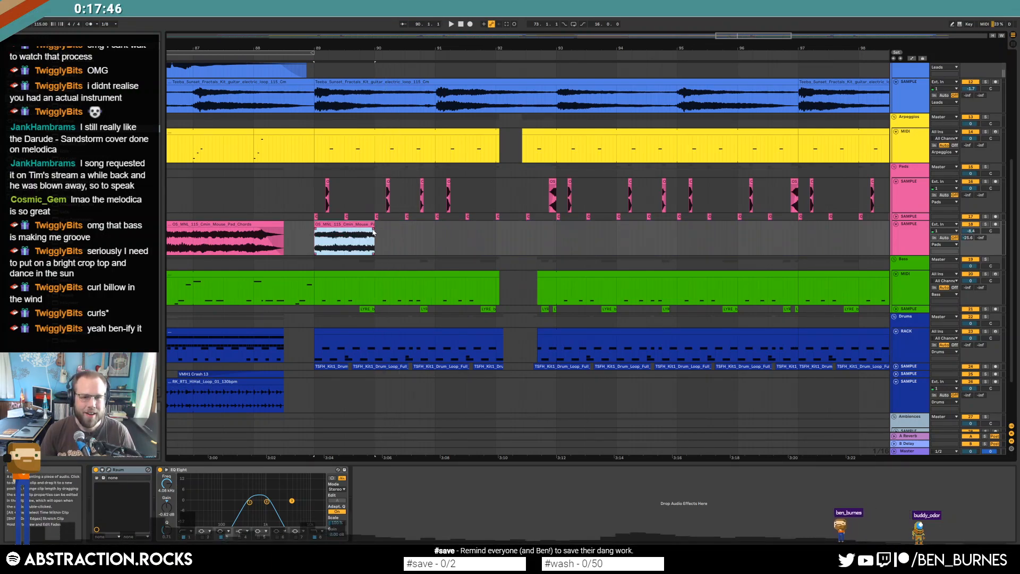
click(300, 238)
key(space)
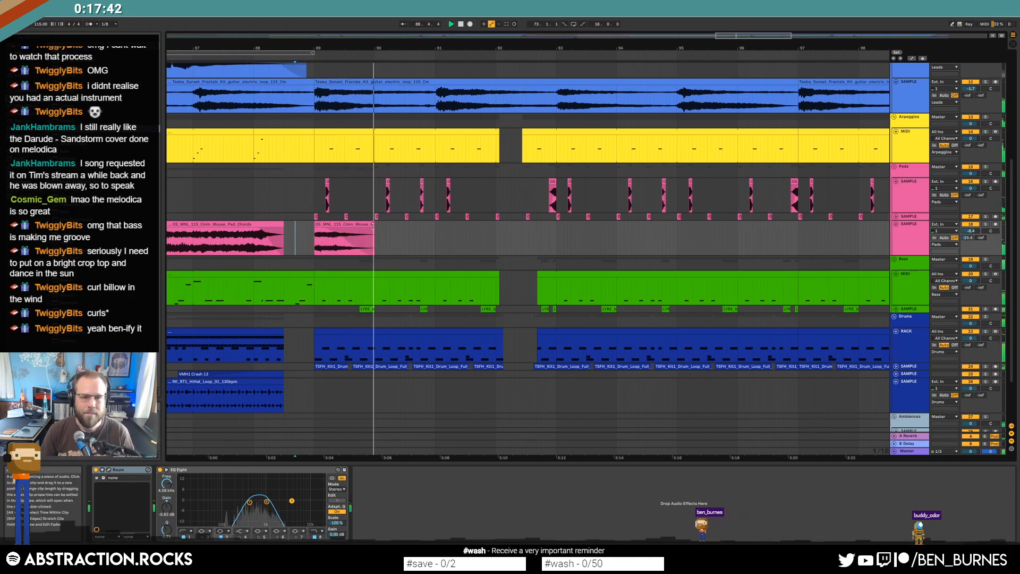
Repeat the one-bar pad chords clip every two bars from bar 89, with the last copy at bar 121.
drag(434, 231, 316, 238)
key(ctrl+d)
key(ctrl+d)
key(ctrl+d)
key(ctrl+d)
key(ctrl+d)
key(ctrl+d)
key(ctrl+d)
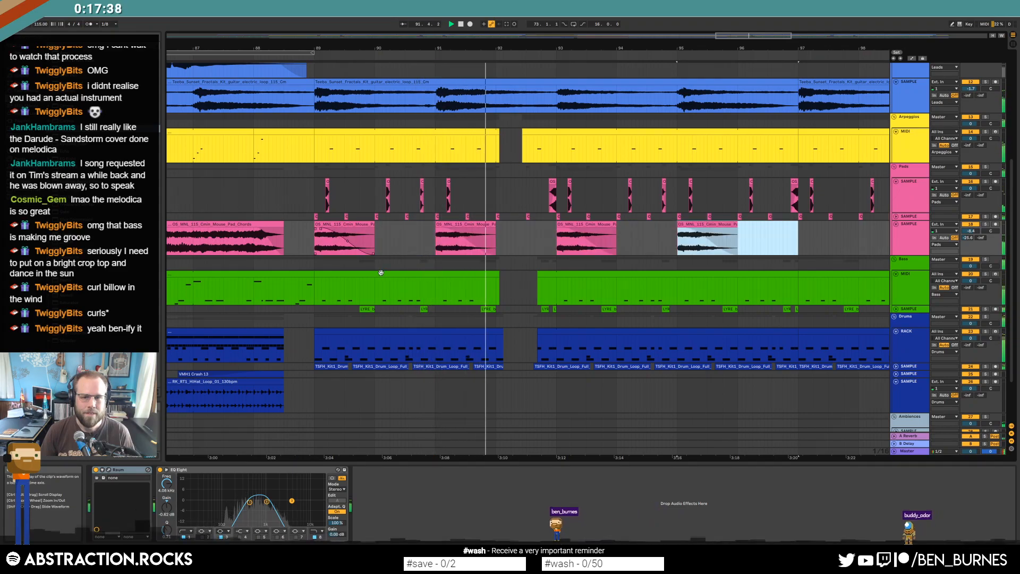
key(ctrl+d)
key(ctrl+d)
key(ctrl+d)
key(ctrl+d)
key(ctrl+d)
key(ctrl+d)
key(ctrl+d)
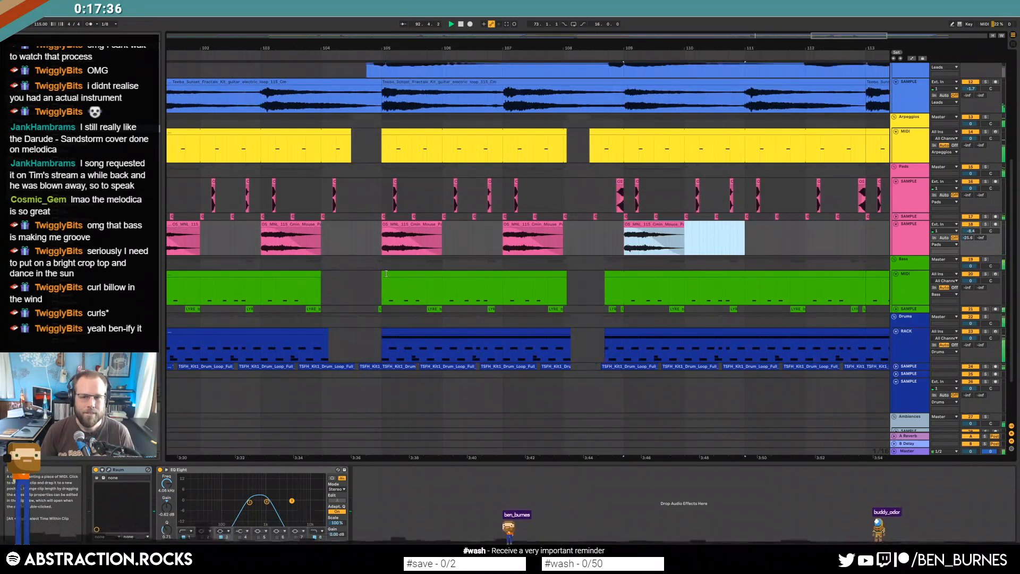
key(ctrl+d)
key(ctrl+d)
key(ctrl+d)
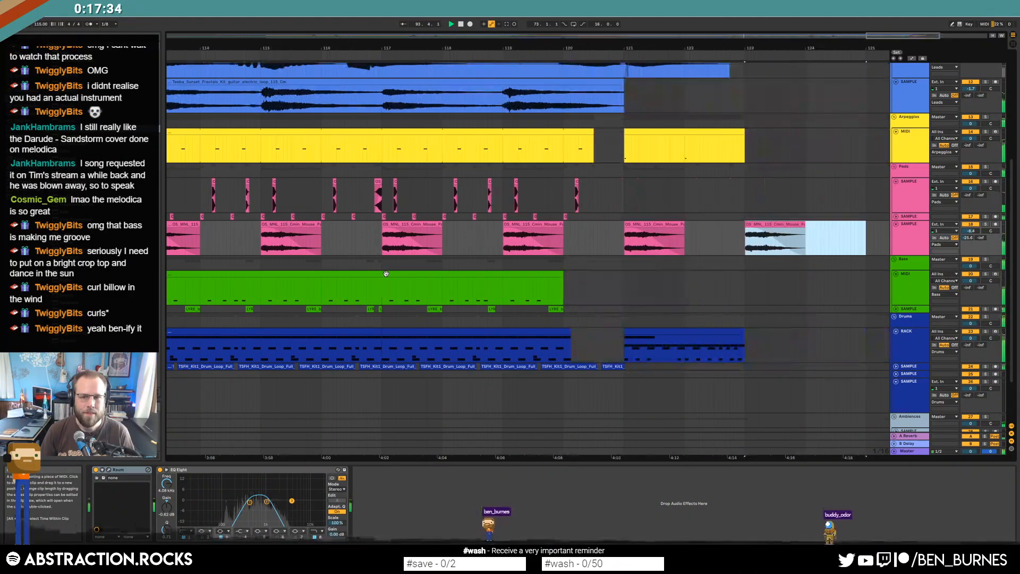
key(ctrl+z)
drag(871, 32, 871, 19)
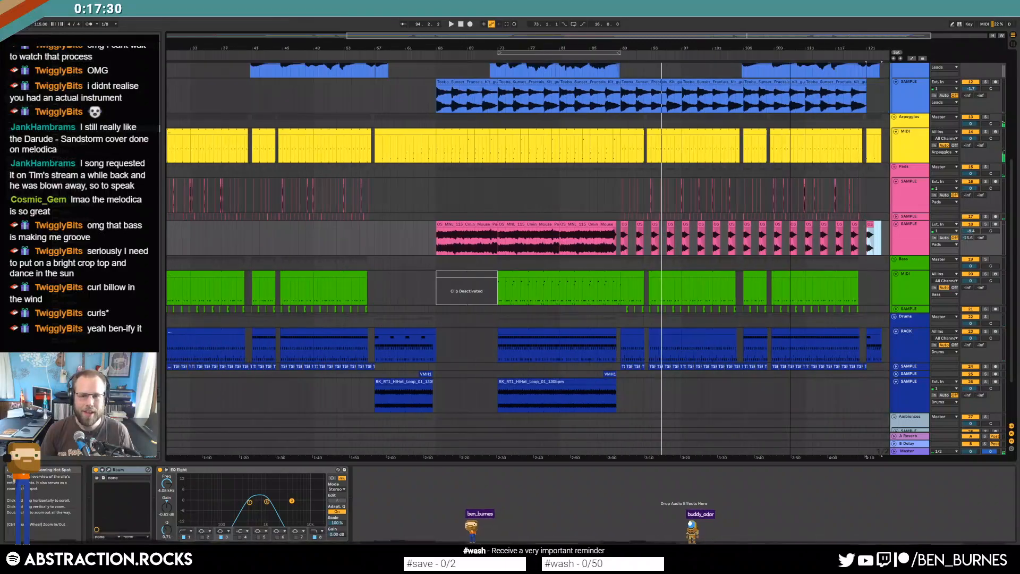
Solo the pad chords sample track and play its long chords and the one-bar clip at bar 89.
drag(790, 31, 719, 35)
click(986, 224)
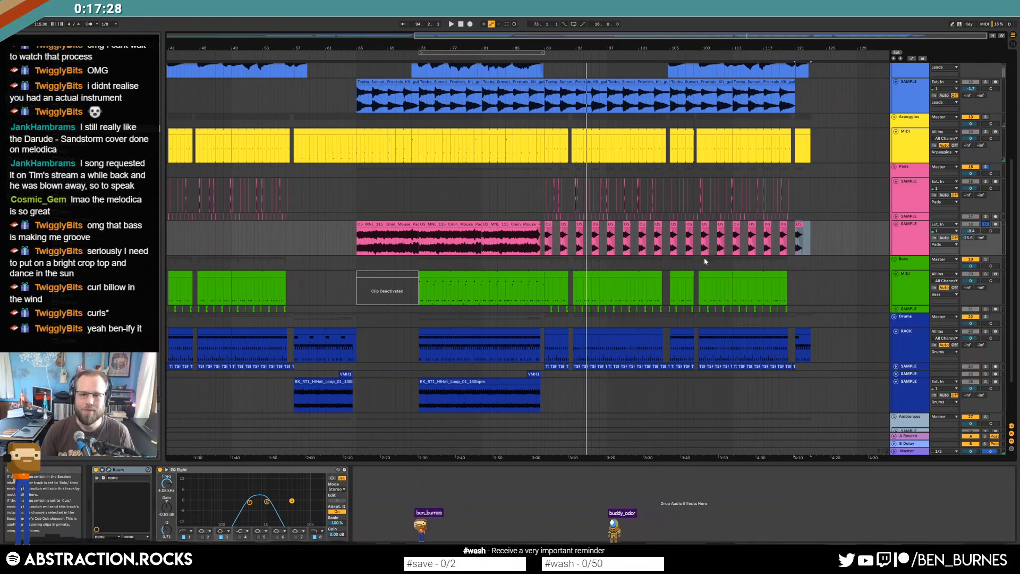
click(515, 224)
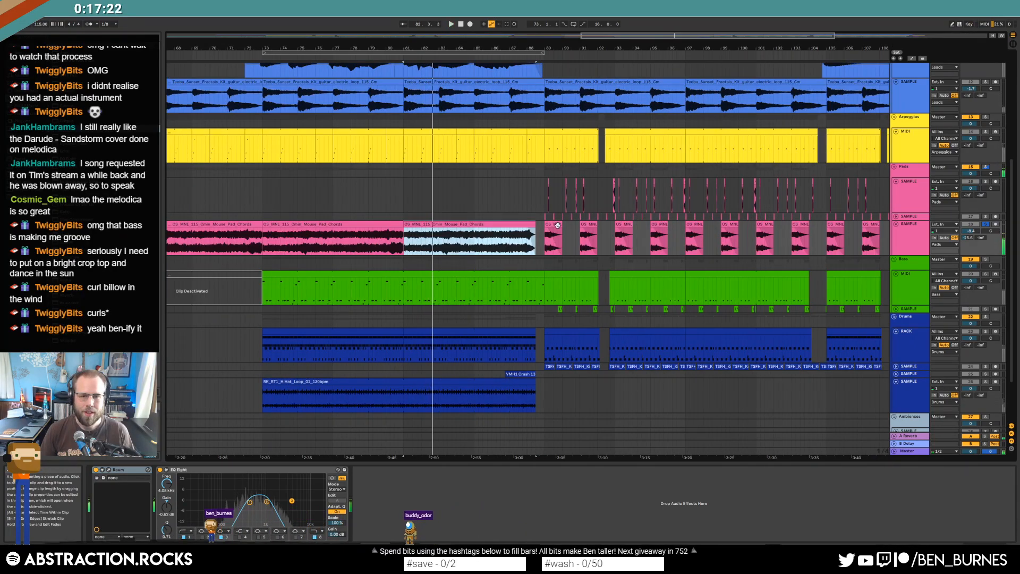
click(556, 234)
key(space)
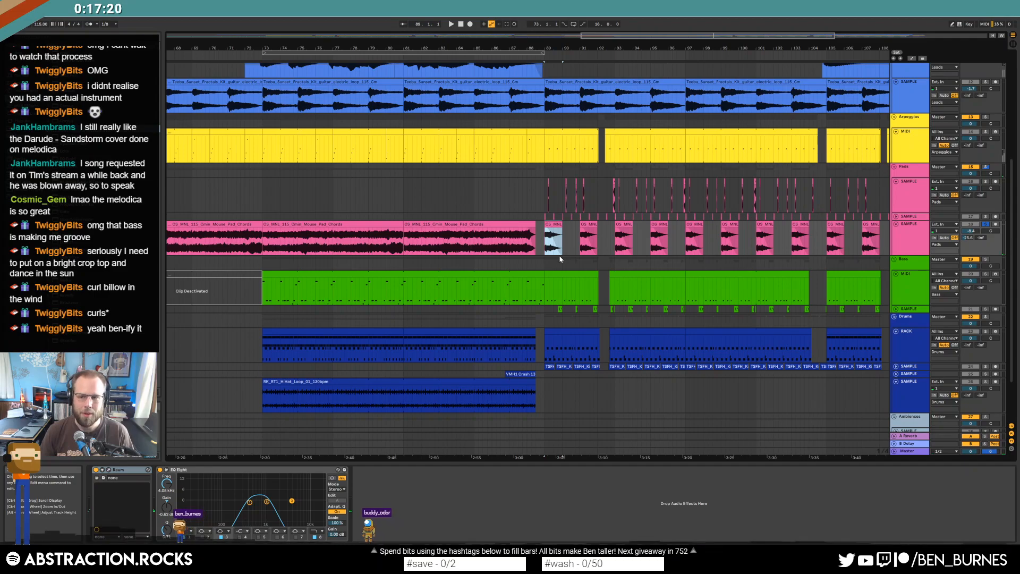
key(space)
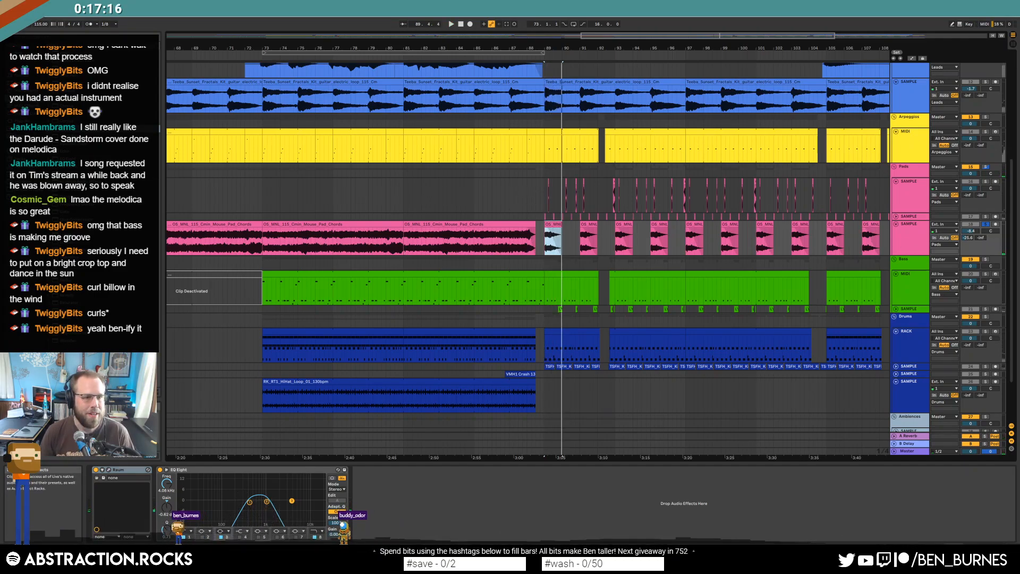
Add the ValhallaDelay plug-in to the pad chords track ahead of its EQ Eight.
click(33, 121)
click(106, 76)
click(85, 91)
drag(96, 98, 234, 493)
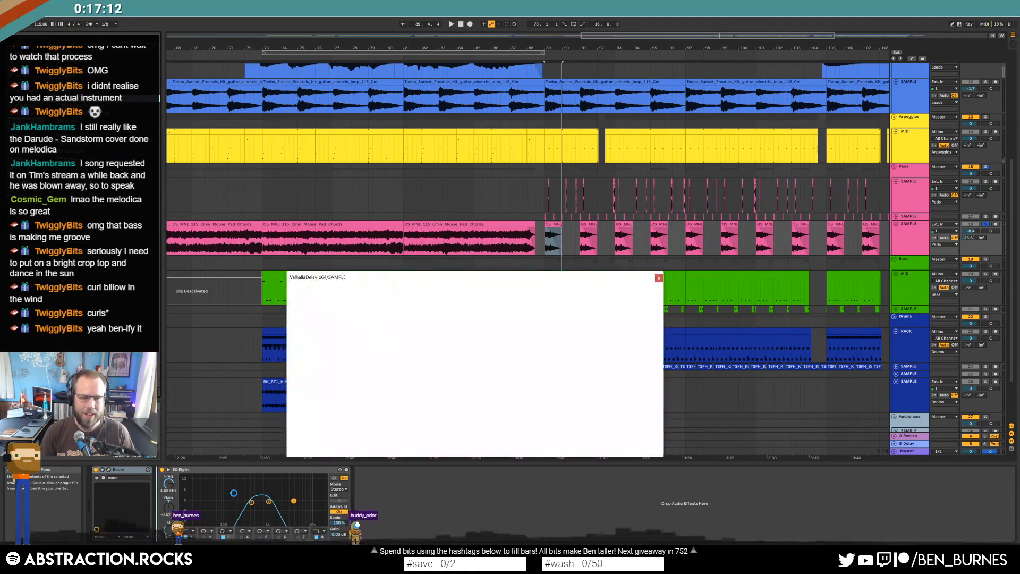
drag(368, 279, 247, 274)
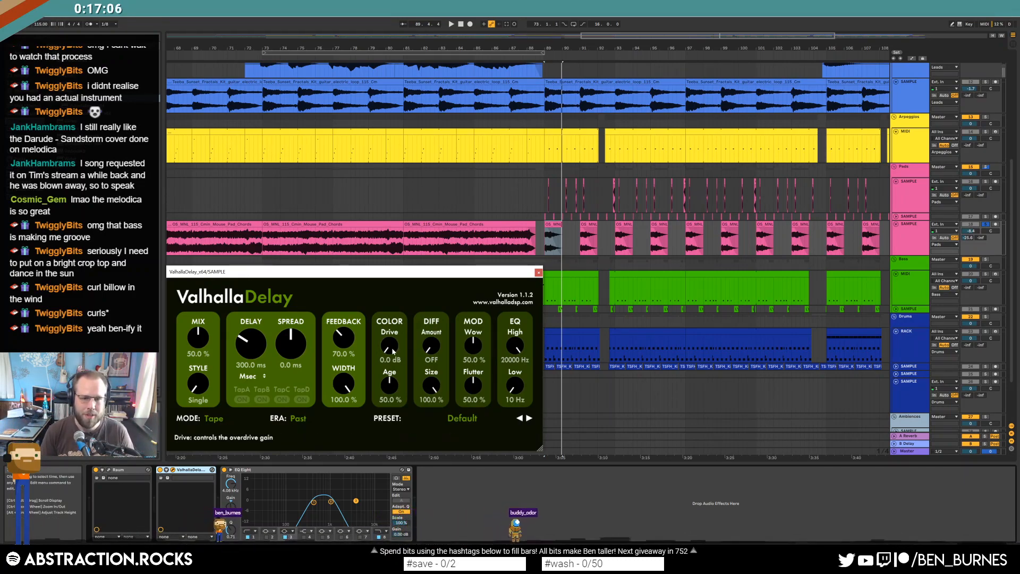
Set the ValhallaDelay Drive to 8.1 dB and the delay time to 266 ms.
drag(393, 348, 388, 318)
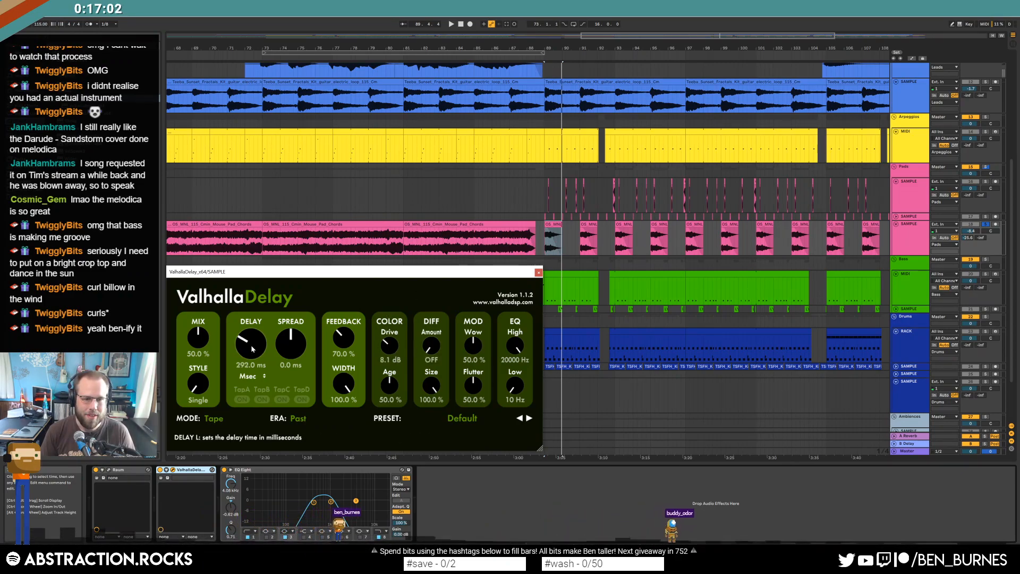
click(247, 366)
text(260)
key(Return)
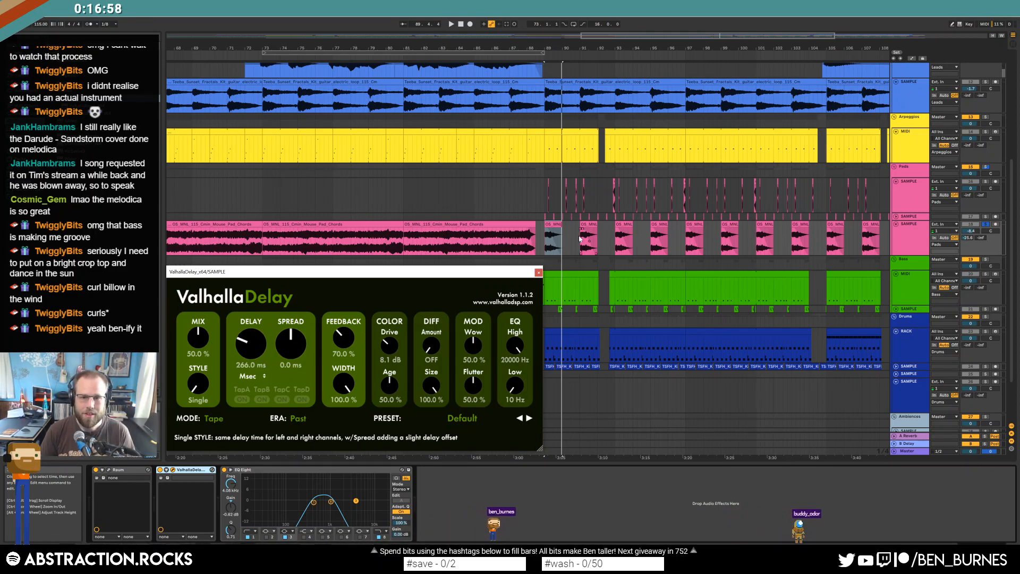
While playing from bar 89, set the delay's Feedback to 82.8%, Spread to 3.2 ms and Mix to 40%, and close the plug-in window.
click(553, 225)
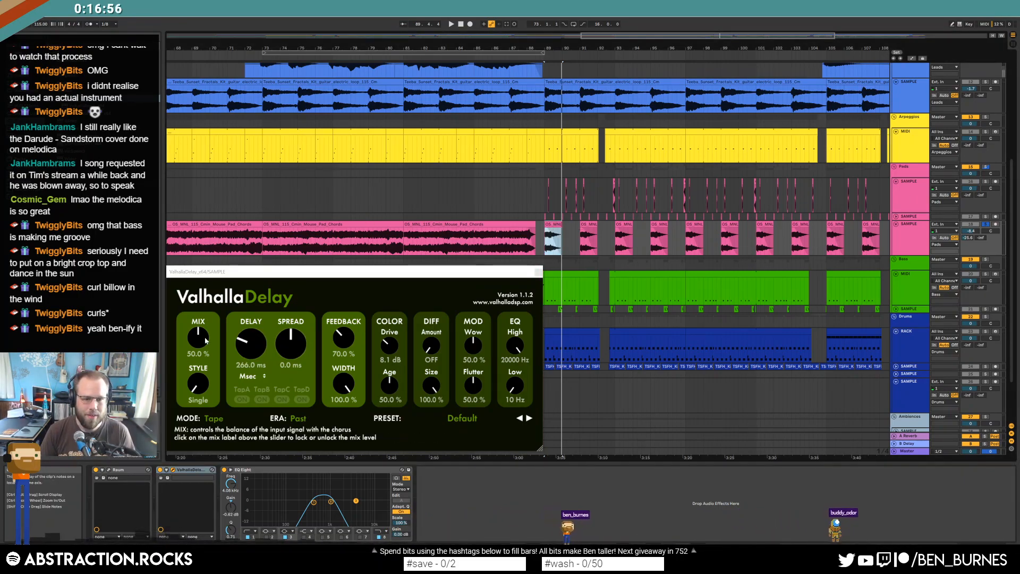
key(space)
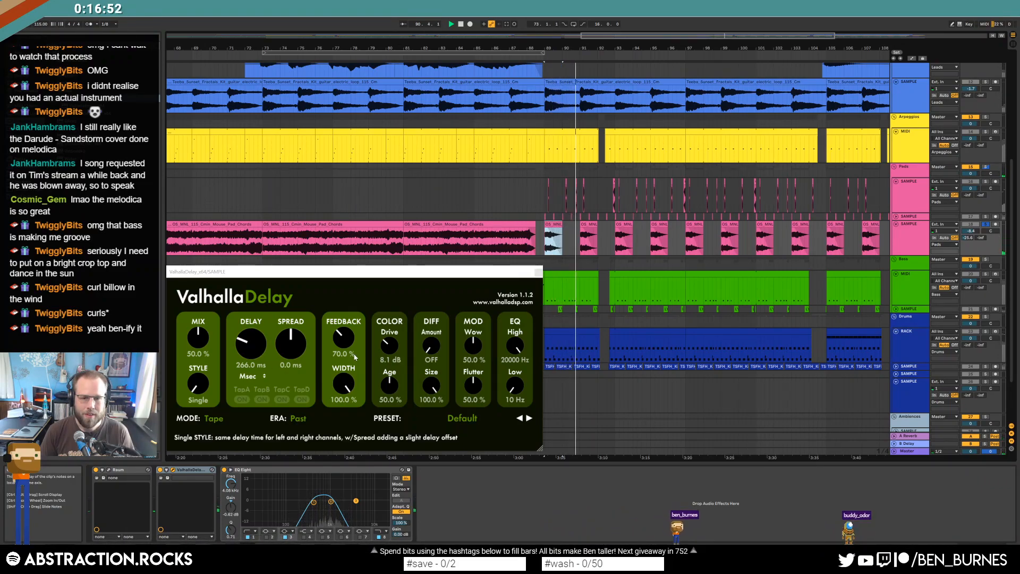
drag(344, 343, 292, 330)
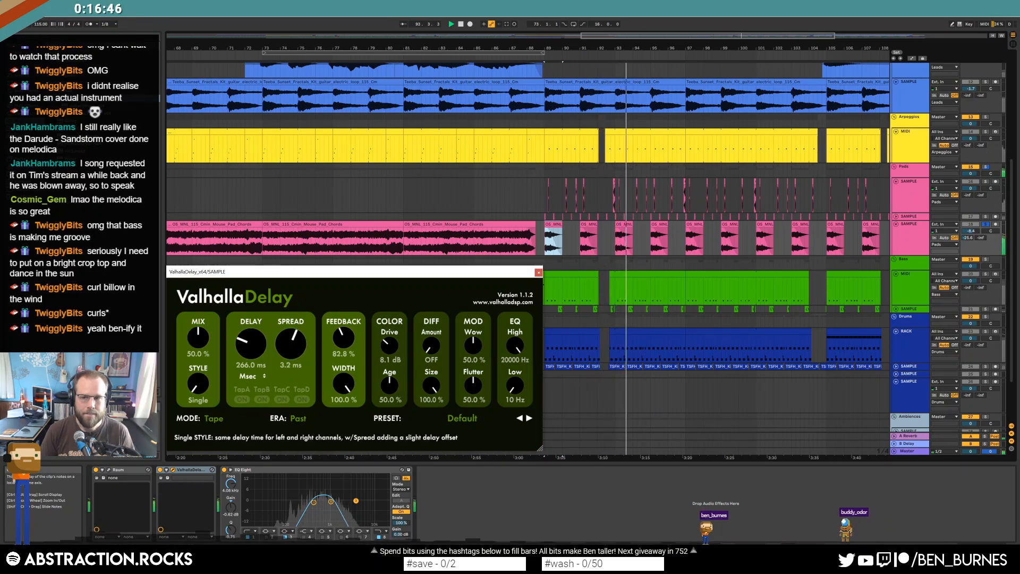
drag(203, 338, 204, 348)
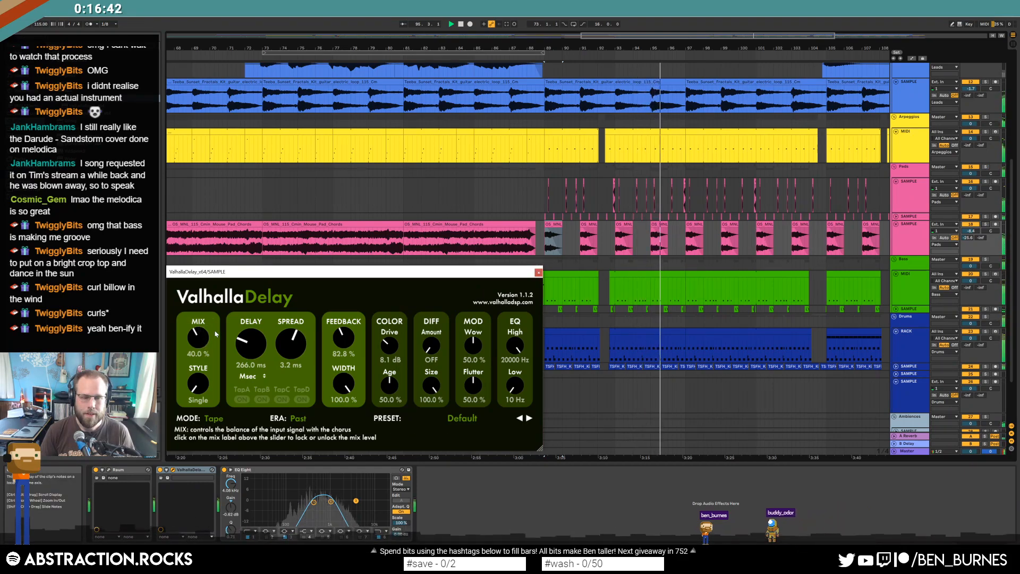
drag(656, 37, 744, 33)
click(539, 272)
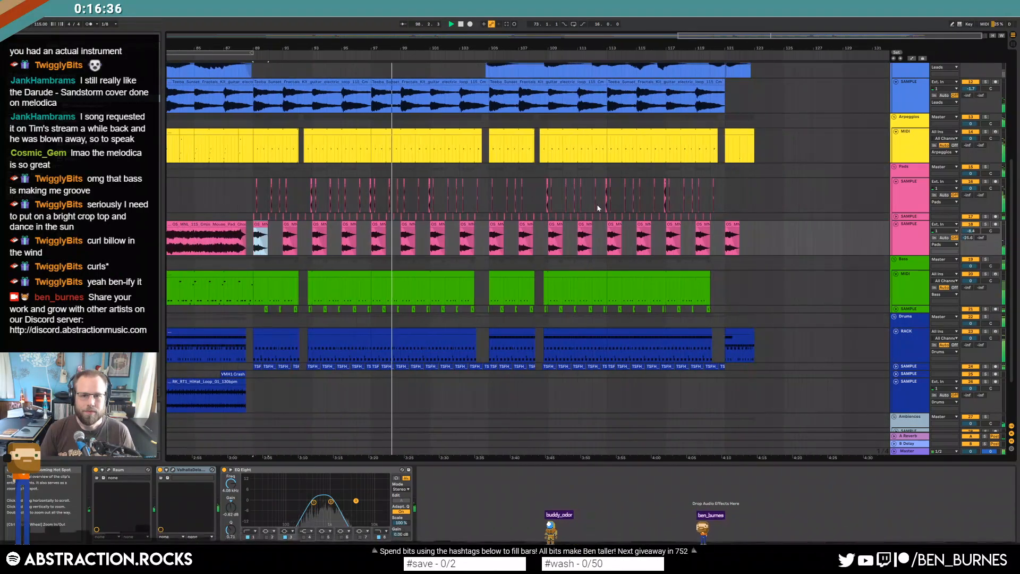
Stop playback and delete the recorded lead clips from about bar 105 onward and the arpeggio clip at bar 121.
scroll(365, 171, up, 5)
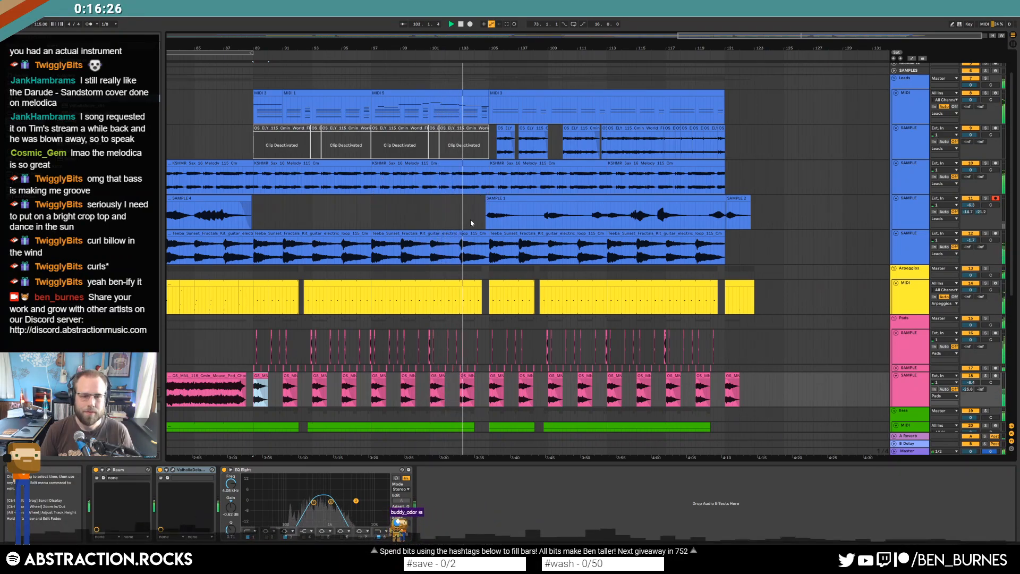
scroll(473, 226, down, 3)
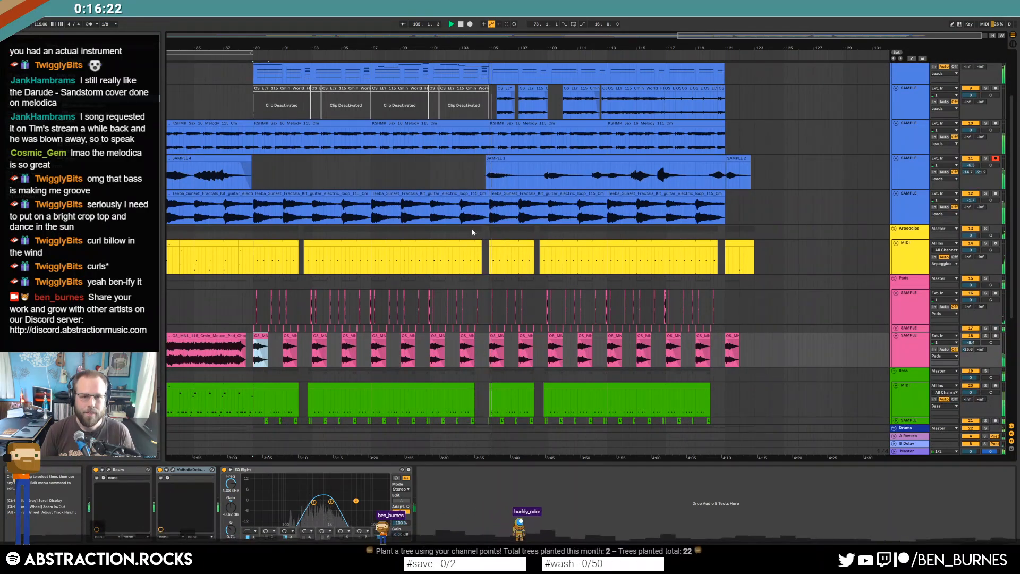
key(space)
click(554, 159)
drag(780, 160, 491, 161)
key(Delete)
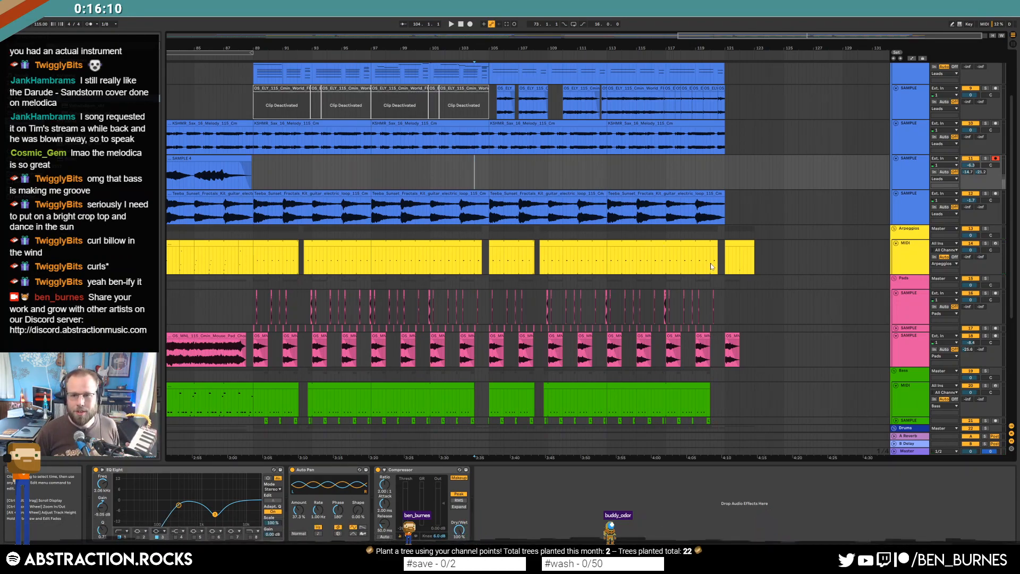
click(734, 247)
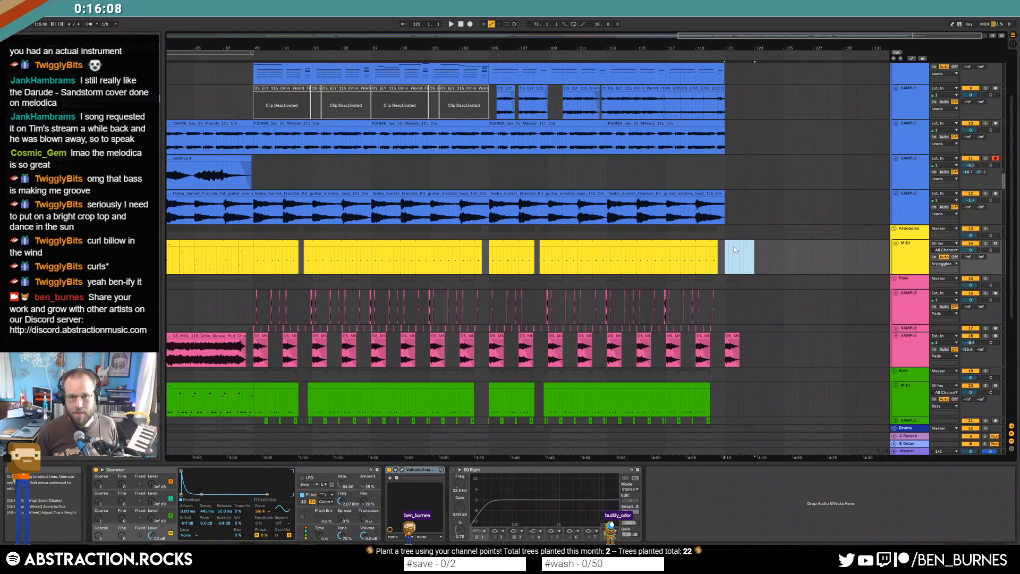
Record two new takes on the armed lead sample track, one from about bar 103 and one from bar 109.
click(464, 173)
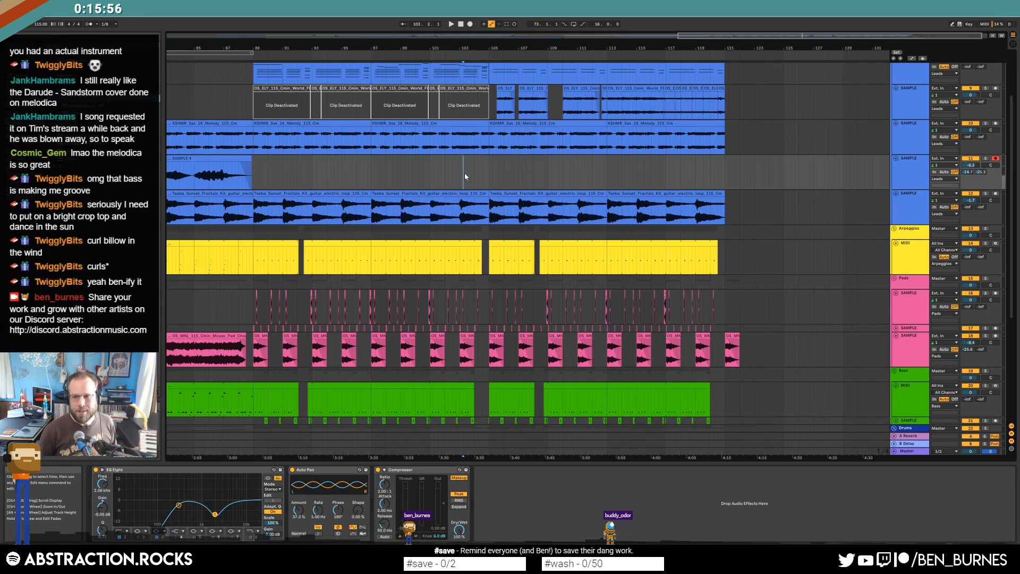
key(F9)
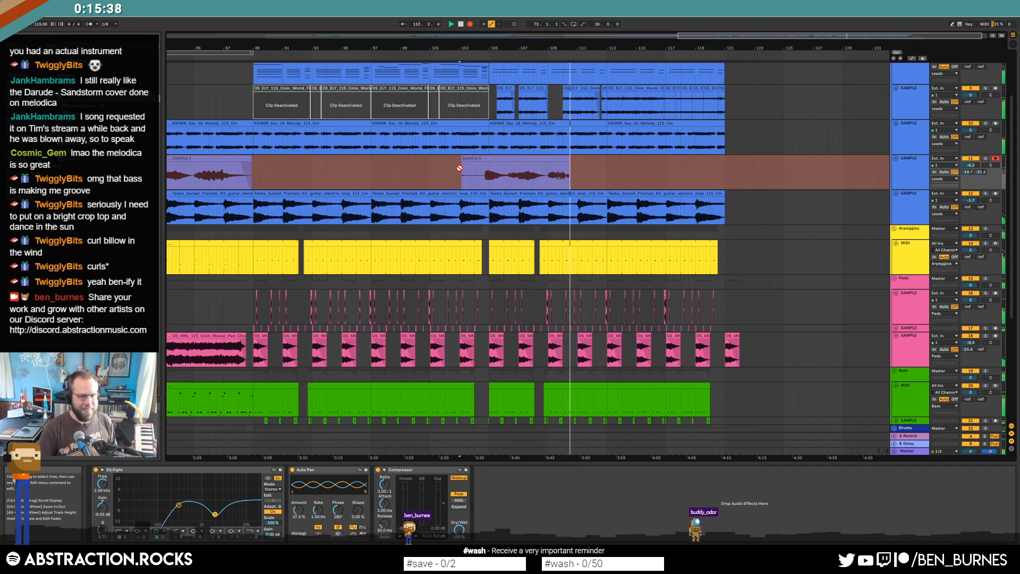
key(space)
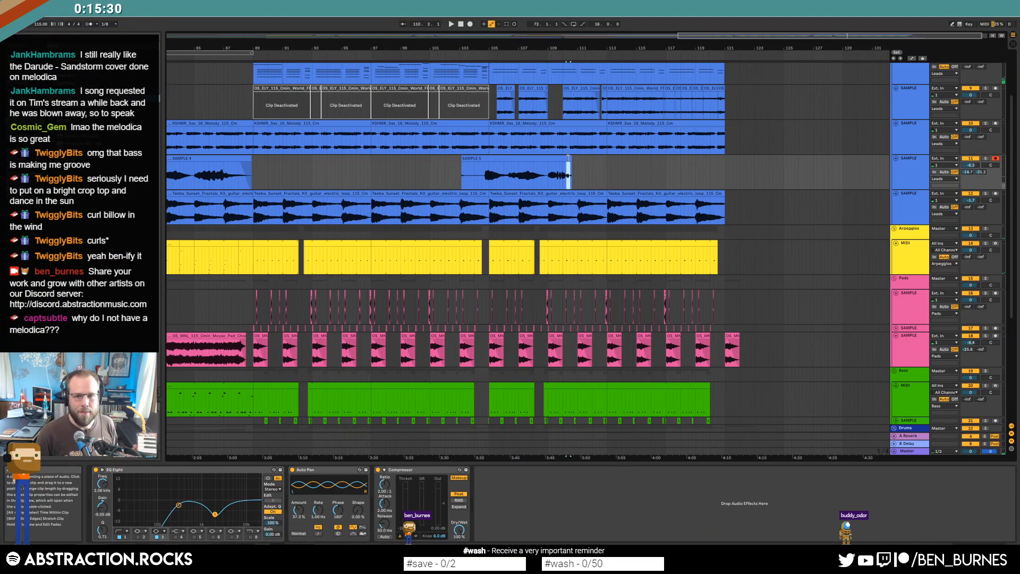
drag(569, 160, 549, 174)
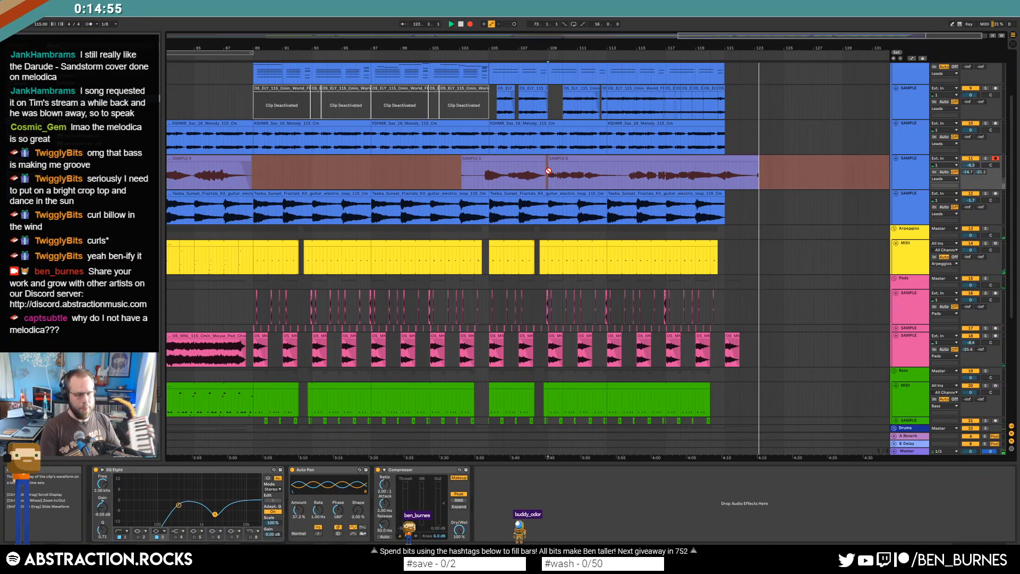
key(space)
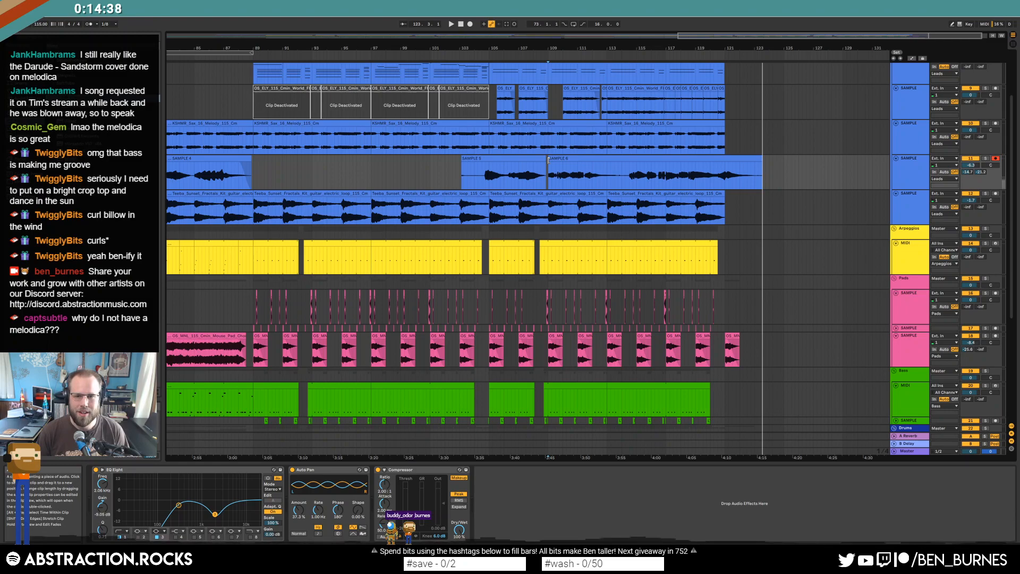
Trim the end of the first new lead take to just before bar 109, where the second take starts.
scroll(549, 160, up, 4)
drag(550, 160, 543, 161)
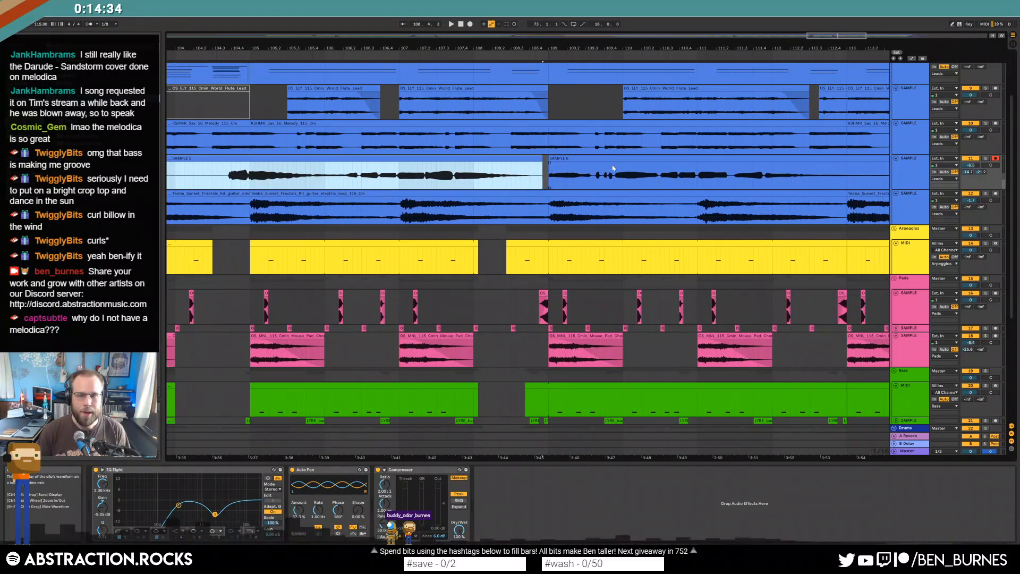
drag(609, 48, 609, 11)
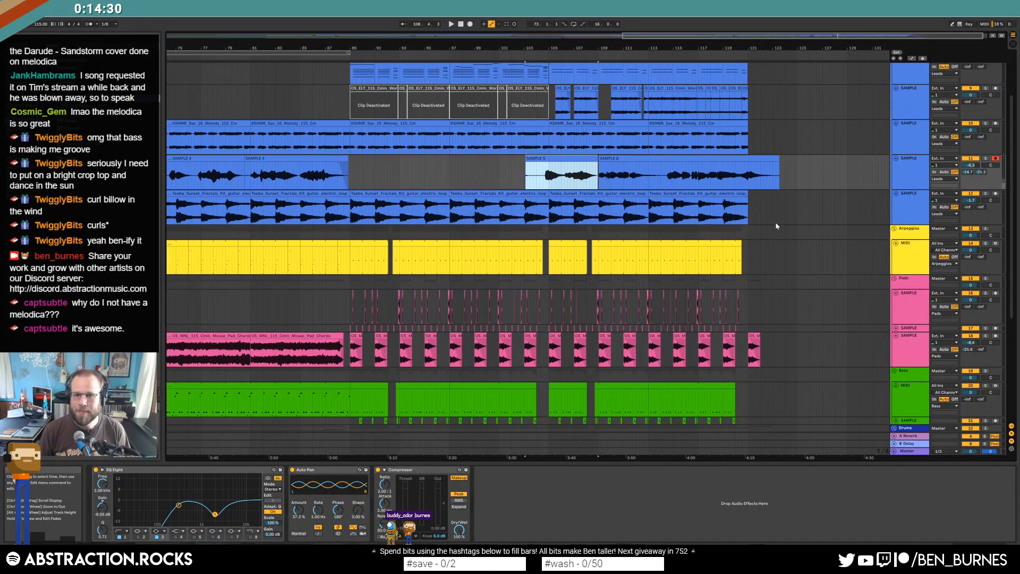
Delete the EQ Eight device from the electric guitar loop track.
drag(786, 179, 350, 83)
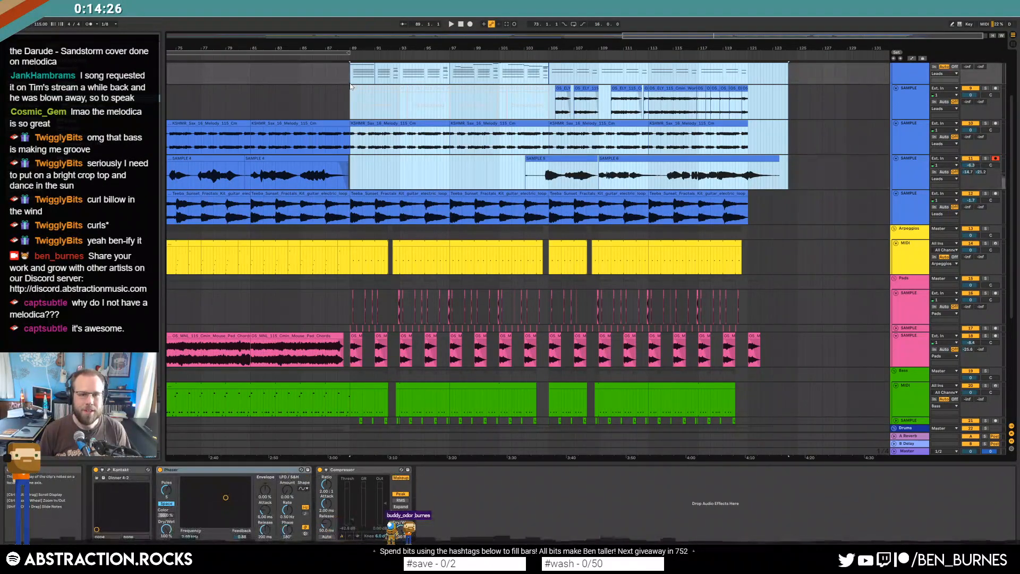
click(376, 212)
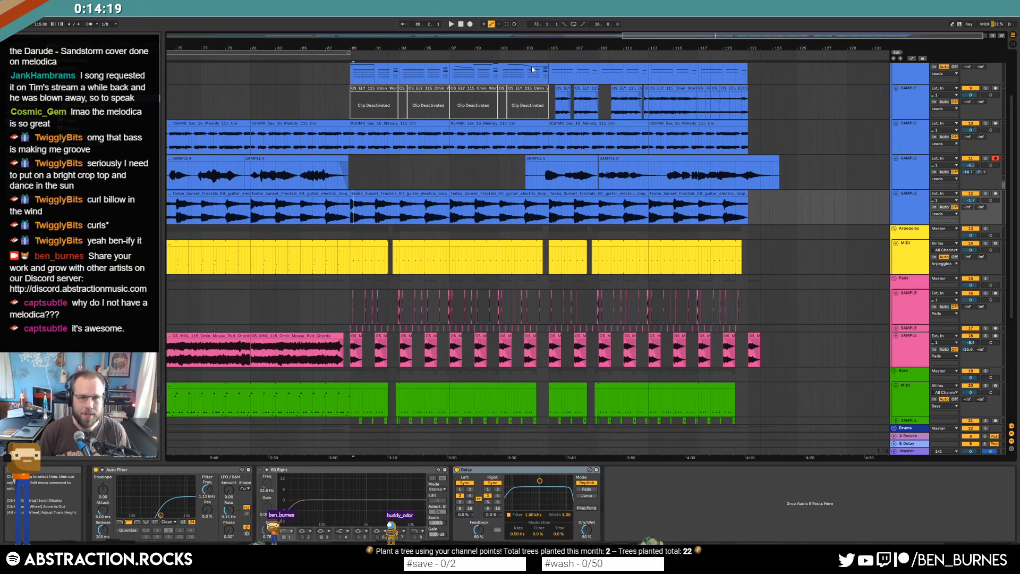
drag(642, 40, 323, 275)
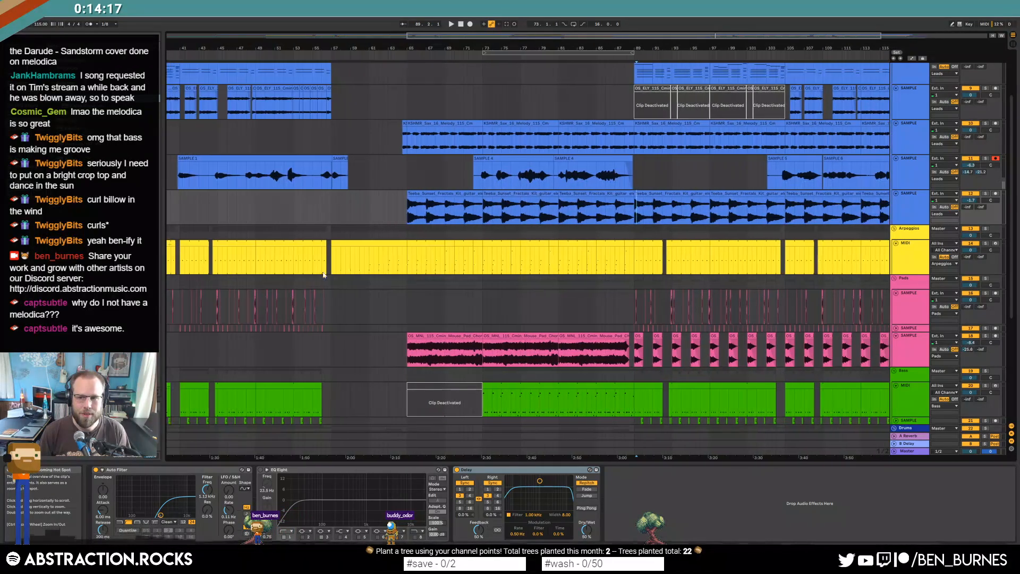
click(281, 469)
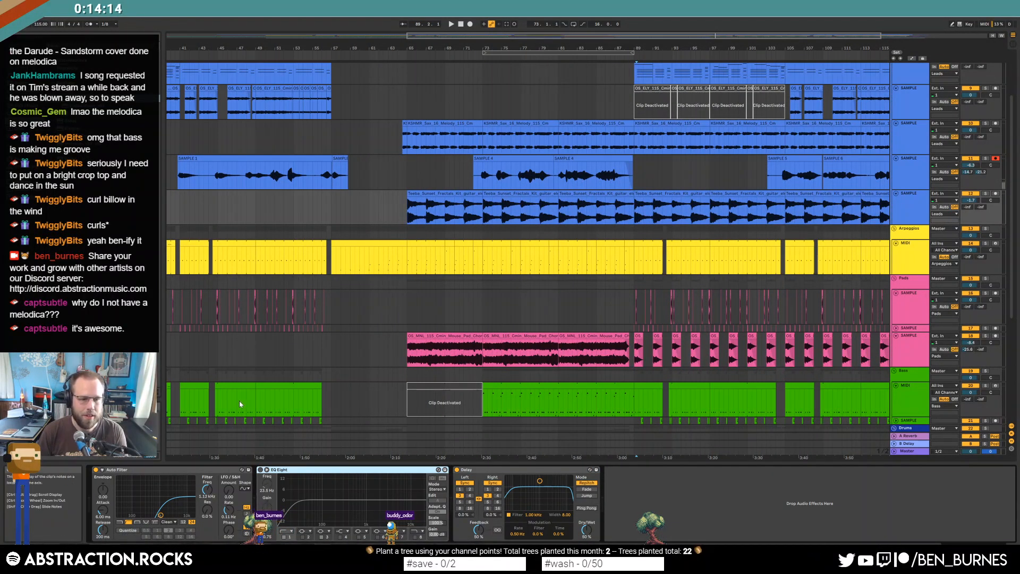
key(Delete)
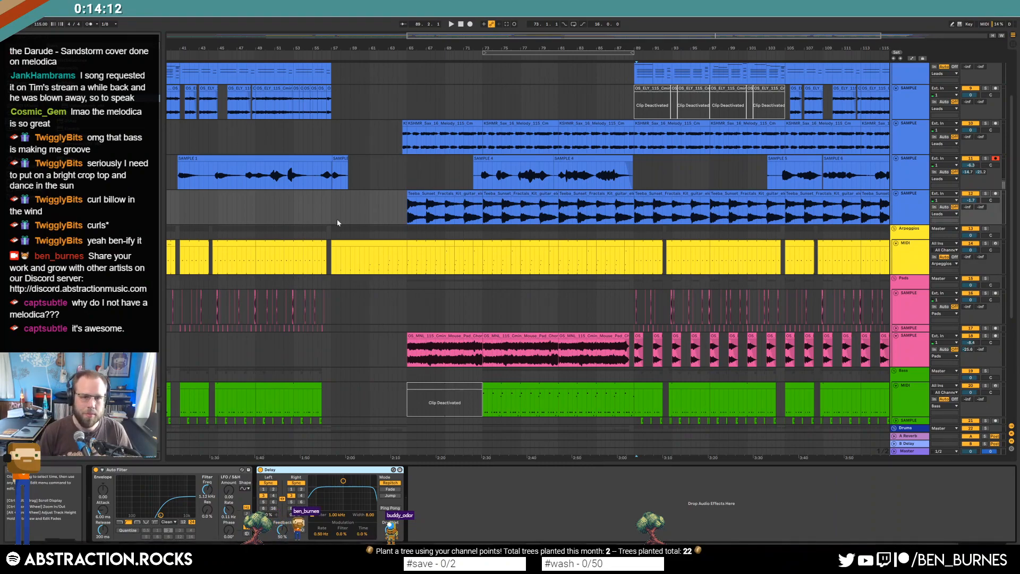
Play from about bar 64 and narrow the Delay's filter band around 1.18 kHz on the electric guitar loop track.
click(399, 209)
key(space)
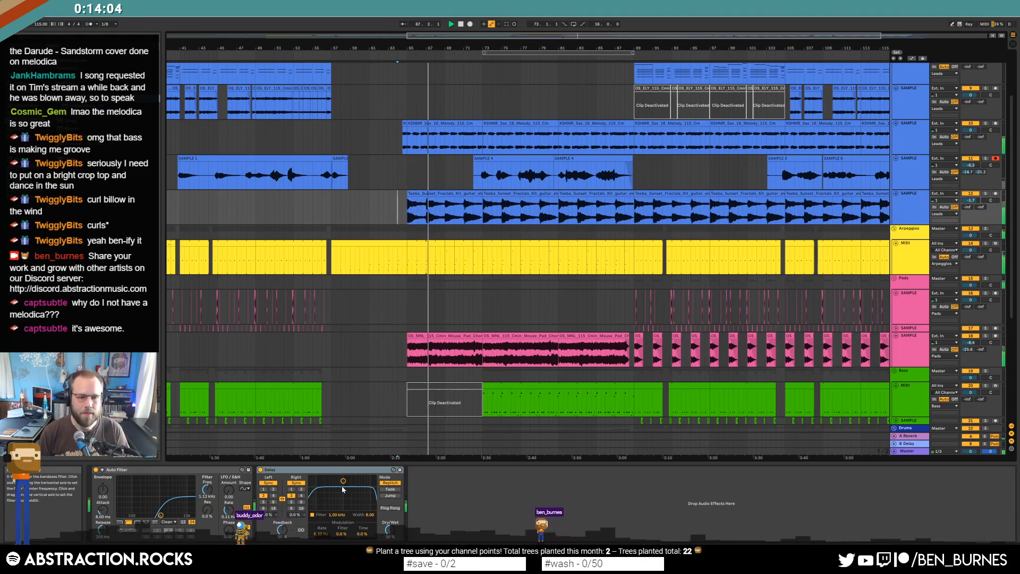
drag(343, 481, 345, 487)
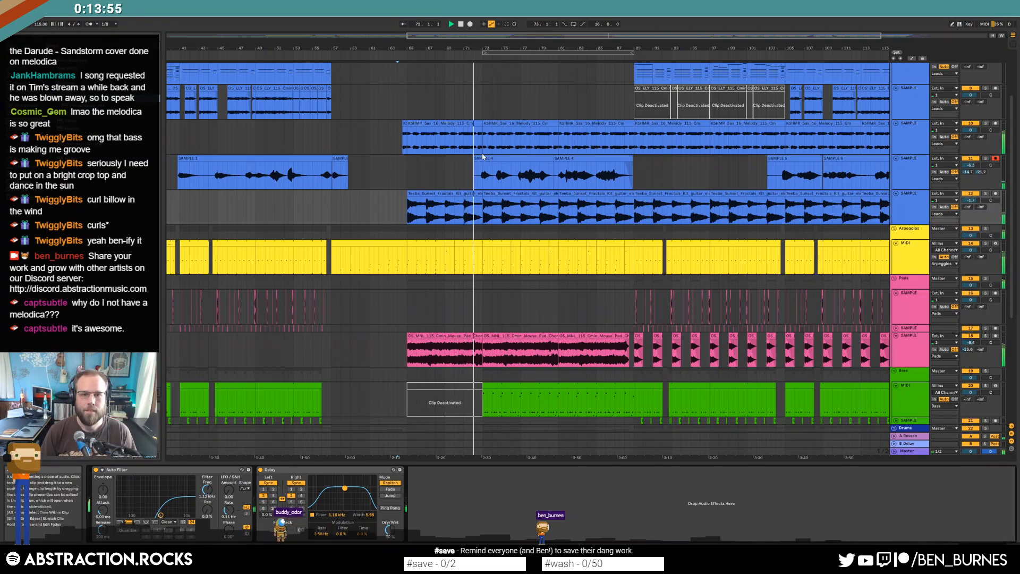
Cut the sax melody from about bar 73.3 to bar 75 and from about bar 77.3 to bar 78.4.
scroll(485, 149, up, 8)
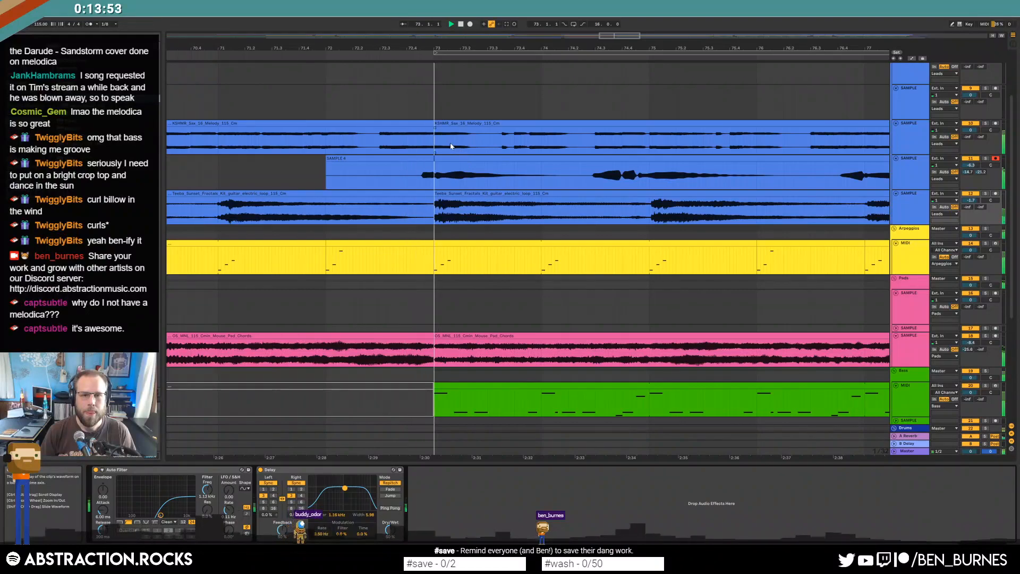
drag(501, 146, 652, 132)
key(Delete)
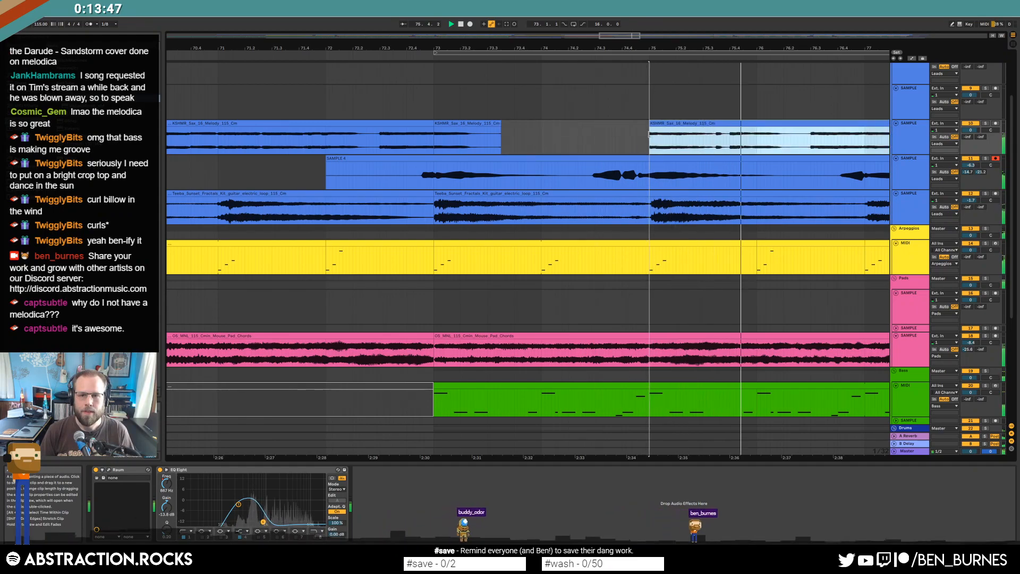
mouse_move(630, 36)
mouse_down()
mouse_move(644, 30)
mouse_move(637, 35)
mouse_up()
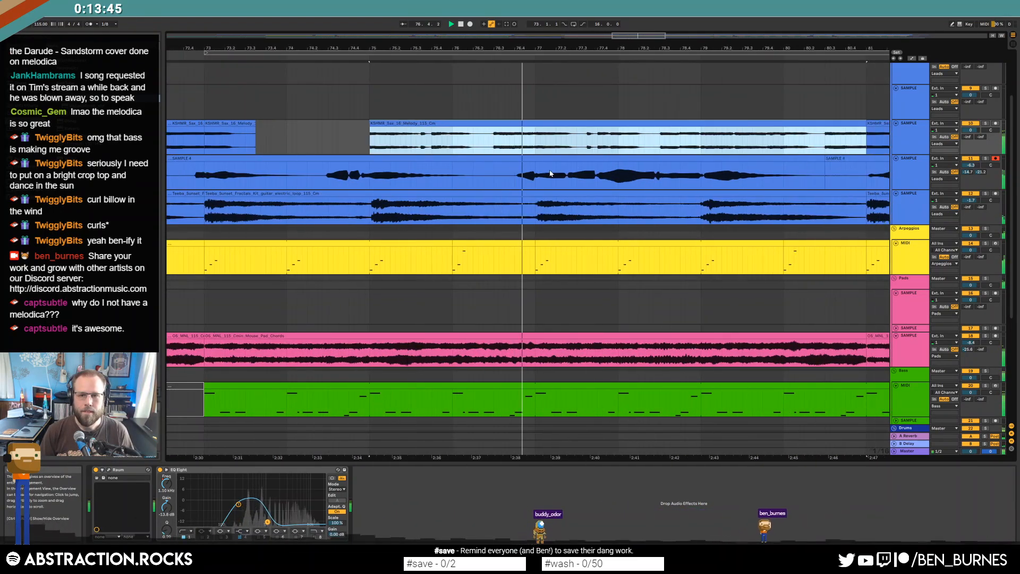
drag(583, 147, 649, 147)
key(Delete)
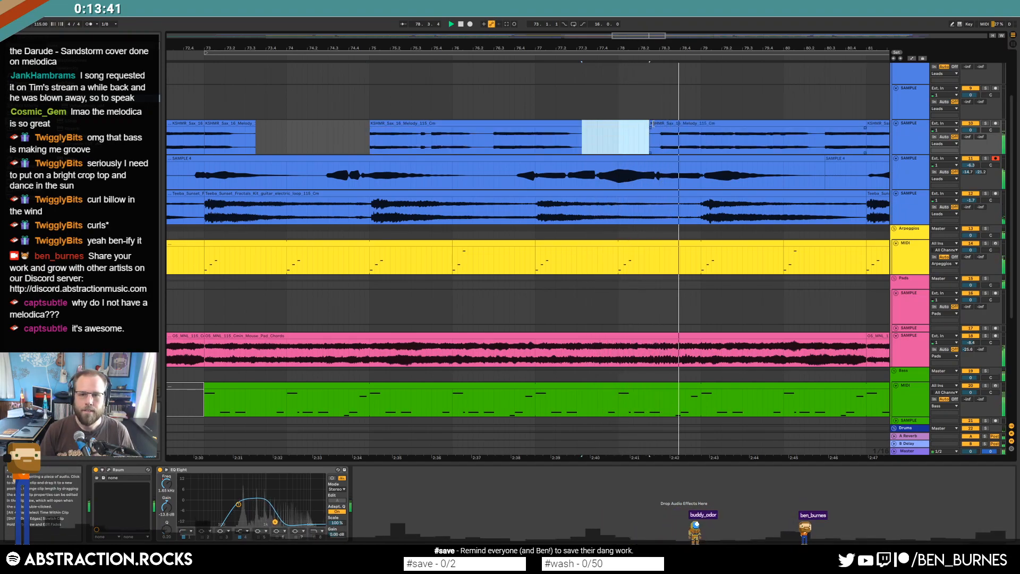
drag(650, 123, 681, 122)
Cut the sax melody from about bar 79.2 to bar 80.3, fine-tune the clip edges around the gap and play it back.
drag(648, 35, 662, 36)
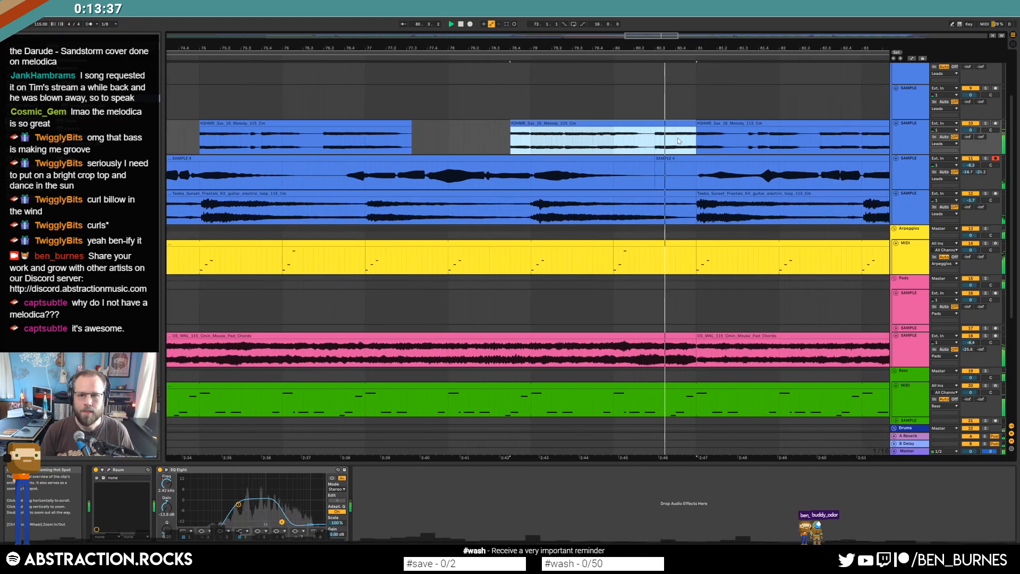
key(space)
drag(655, 143, 564, 143)
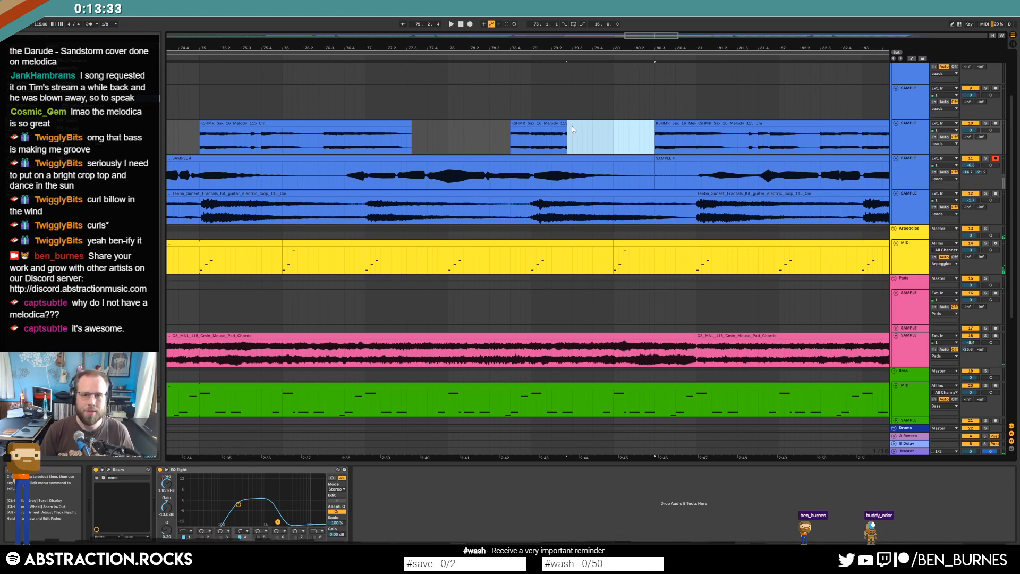
ctrl+scroll(569, 126, up, 3)
click(564, 123)
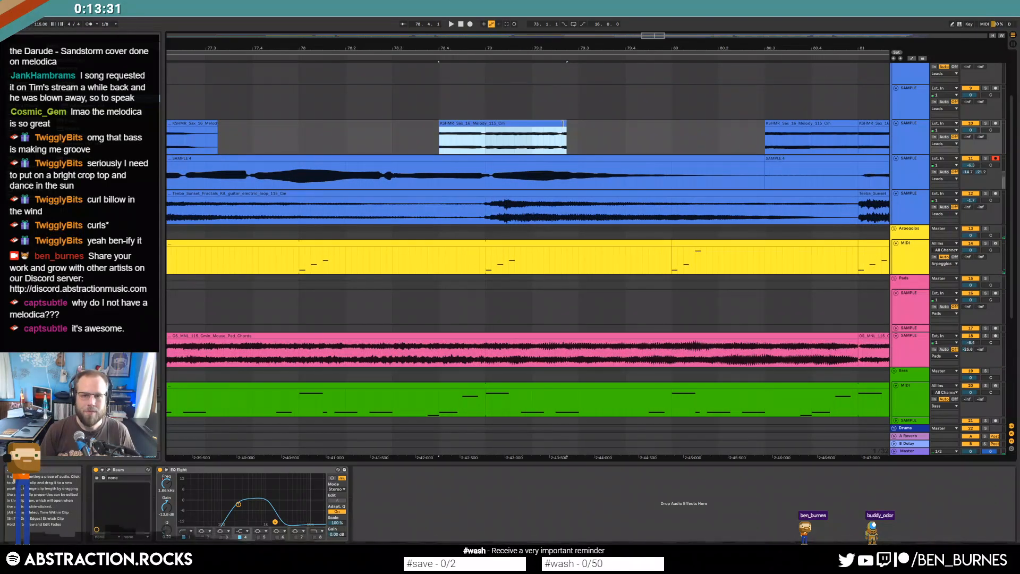
click(590, 137)
mouse_move(656, 36)
mouse_down()
mouse_move(665, 18)
mouse_move(669, 36)
mouse_up()
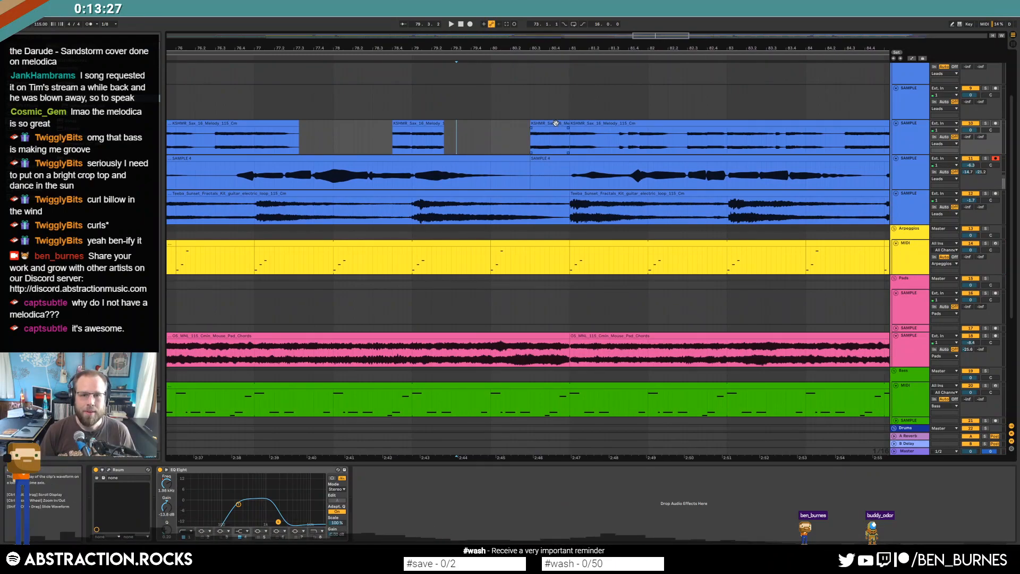
mouse_move(532, 123)
mouse_down()
mouse_move(517, 123)
mouse_move(527, 124)
mouse_up()
click(507, 139)
key(space)
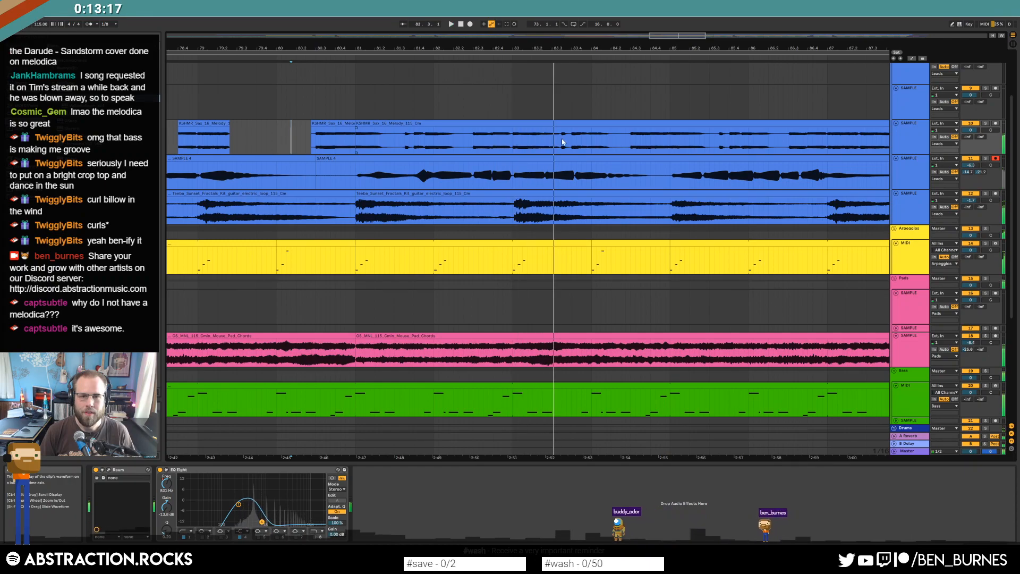
Stop playback and delete the sax melody from about bar 83.3 to bar 84.3.
key(space)
drag(561, 137, 630, 145)
key(Delete)
Play from about bar 72, adjust the end of the short sax clip at bar 73 and fade in the clip at bar 75.
drag(678, 36, 640, 10)
click(414, 55)
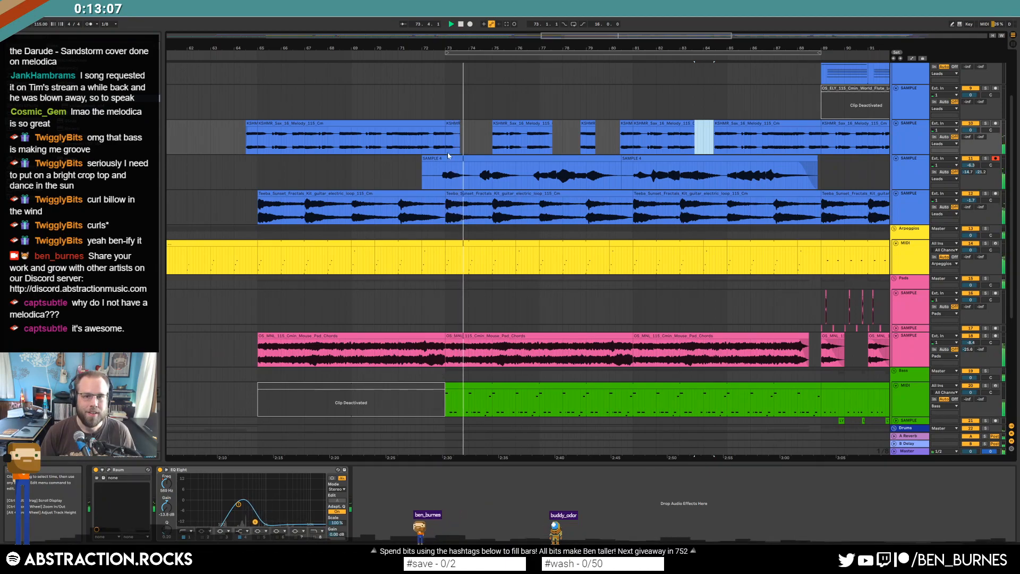
scroll(457, 130, up, 3)
drag(464, 123, 461, 123)
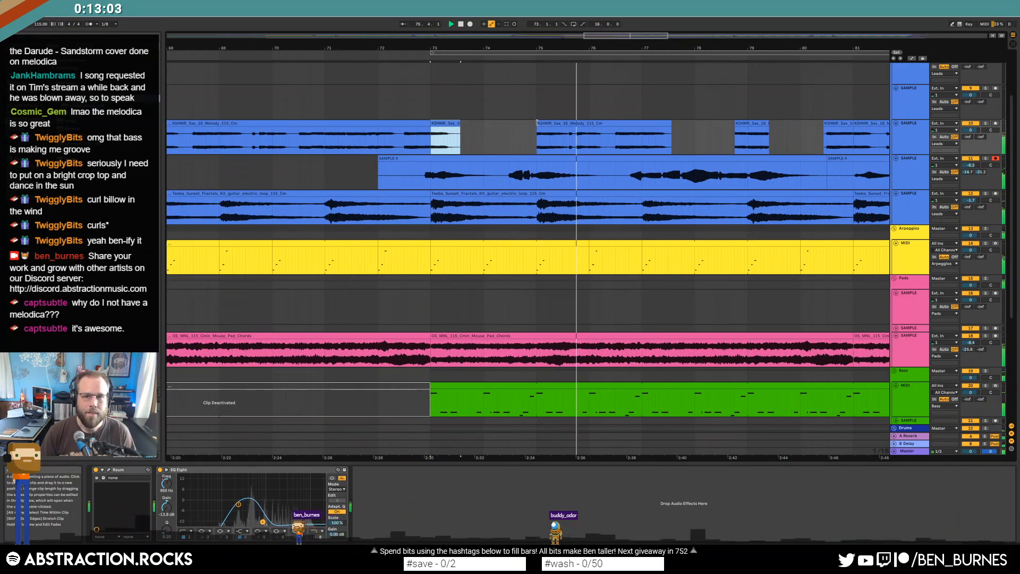
drag(538, 125, 561, 127)
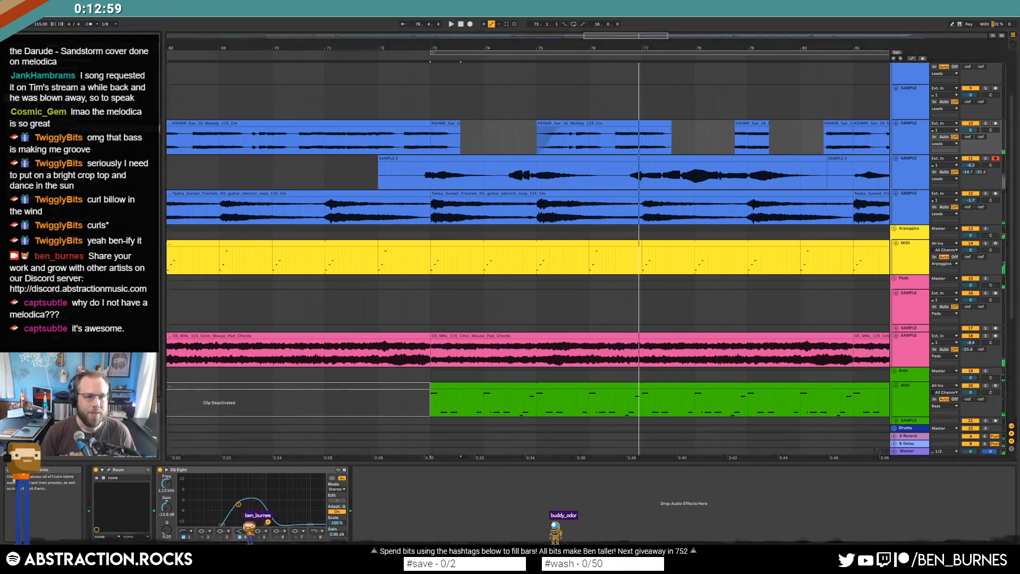
Add a Compressor after the EQ Eight on the sax melody track and lower its threshold.
drag(195, 466, 181, 531)
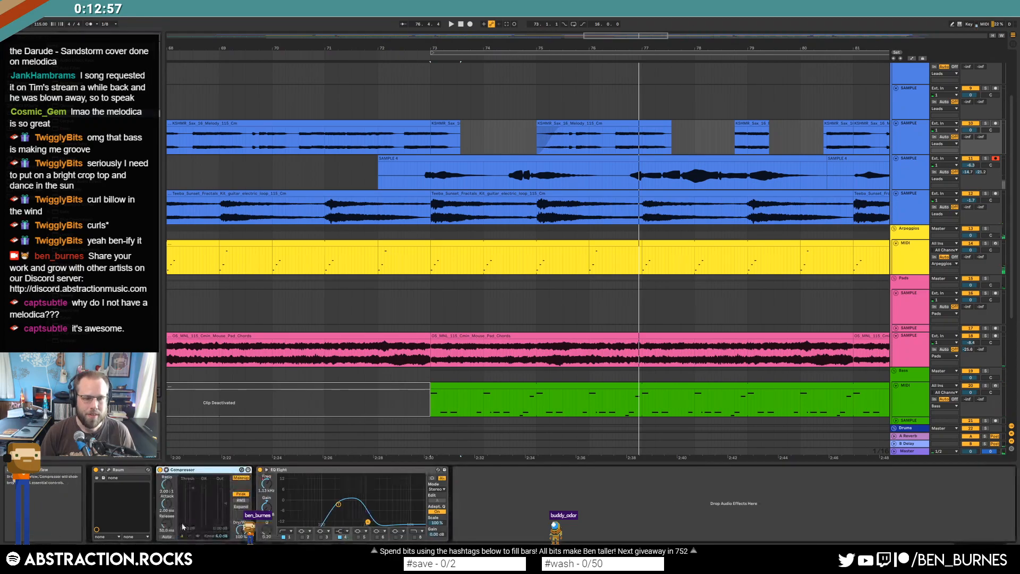
drag(193, 488, 458, 503)
click(199, 477)
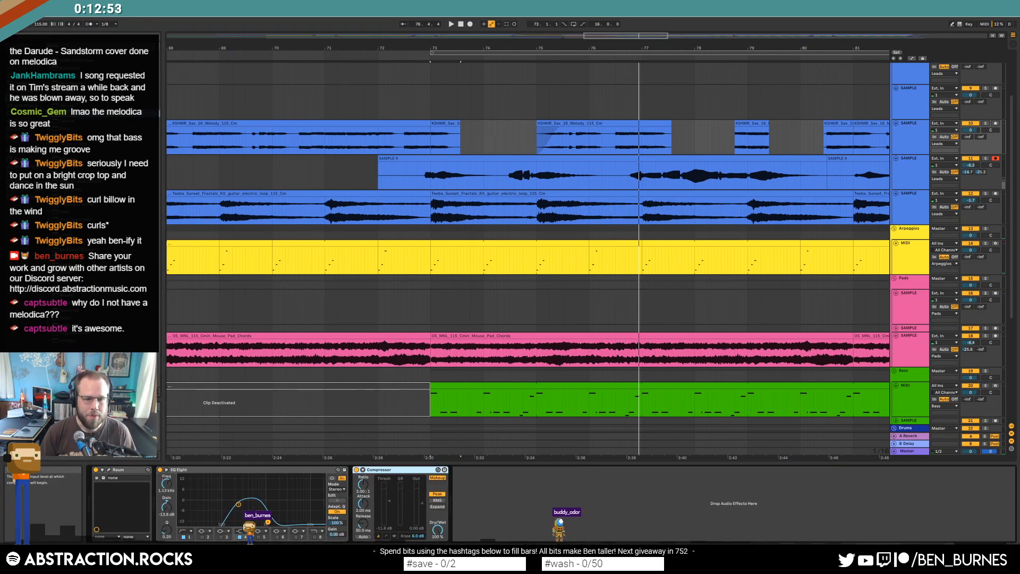
drag(386, 503, 385, 509)
drag(632, 35, 675, 126)
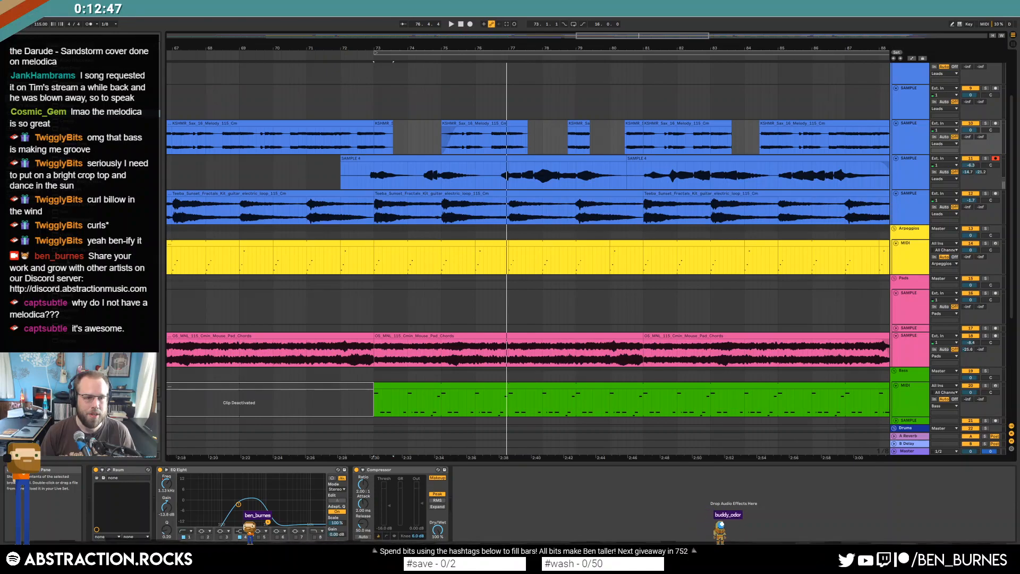
Check the armed lead track's effects, set the sax track's reverb send to -22.0 dB and look at the reverb return's ValhallaRoom plug-in.
click(914, 173)
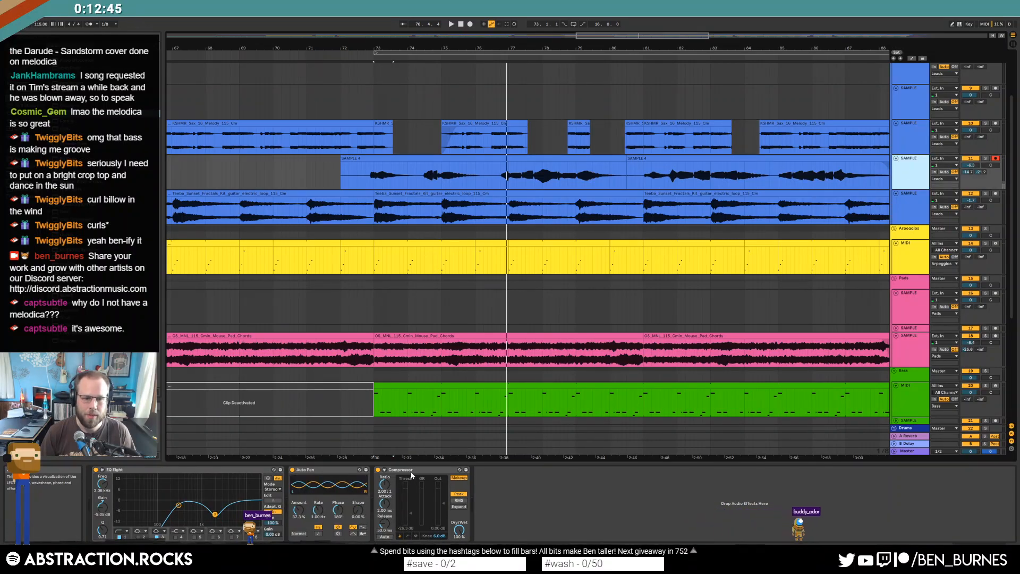
drag(971, 136, 971, 125)
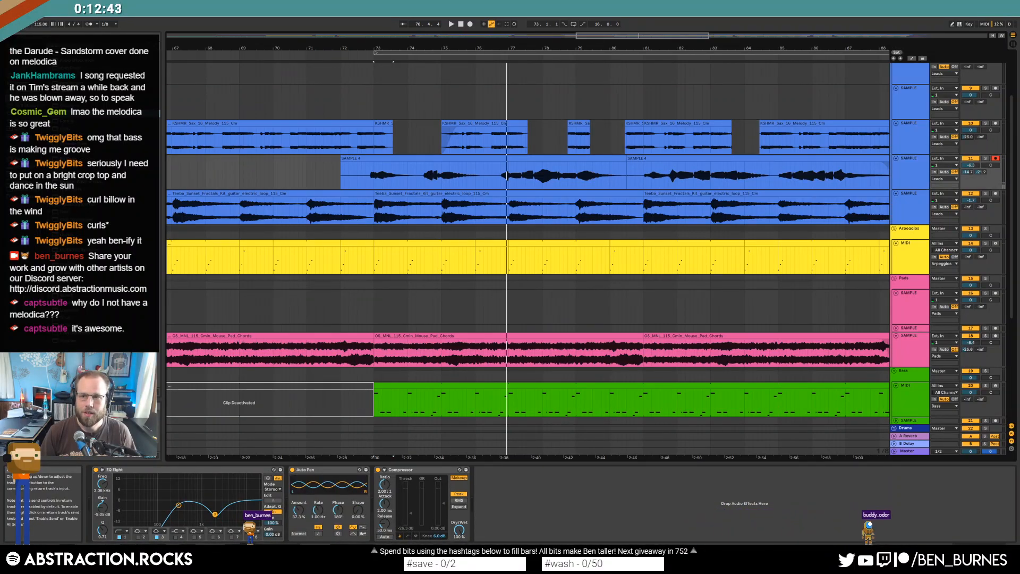
click(909, 439)
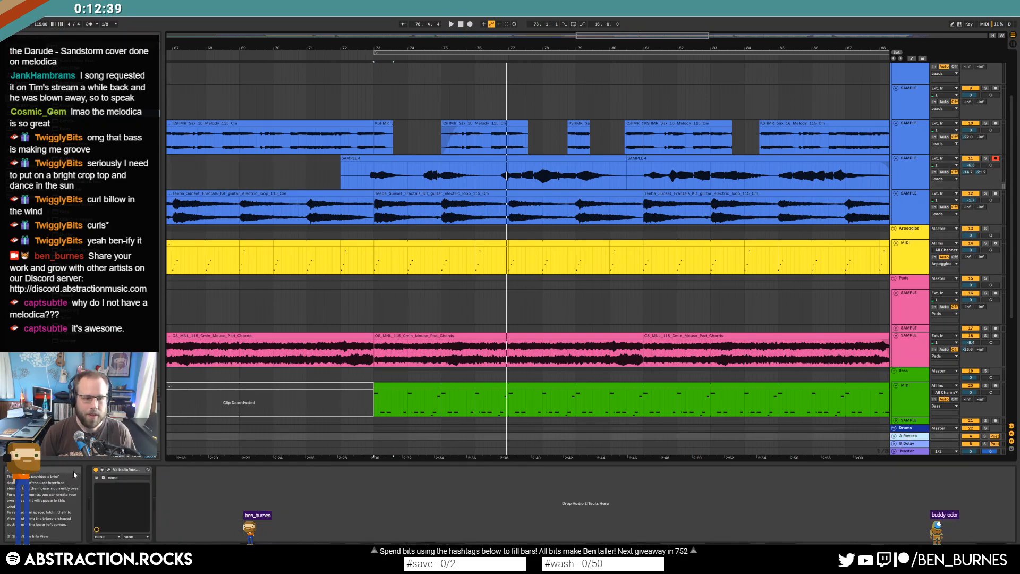
click(107, 470)
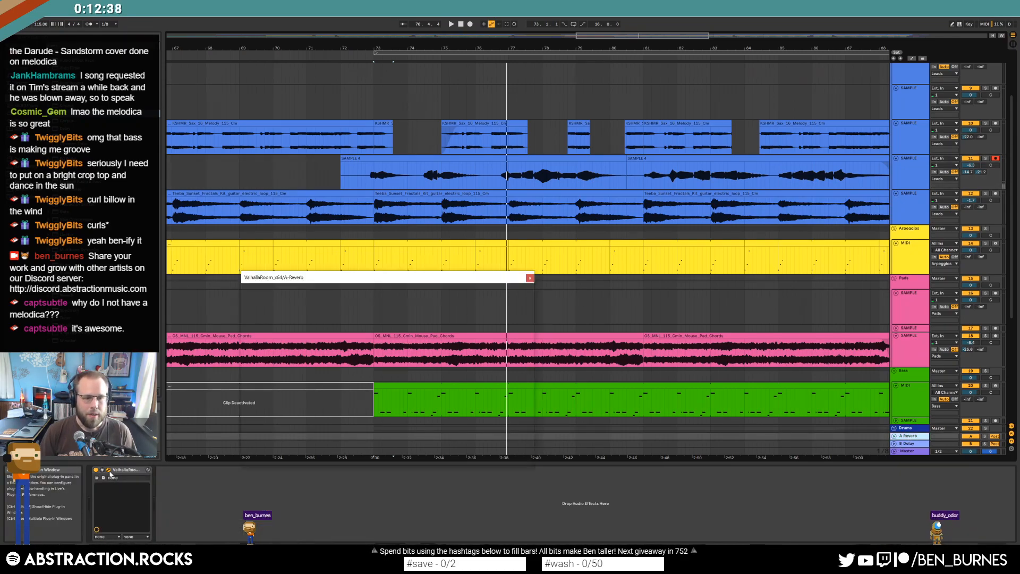
click(530, 278)
Trim the start of the recorded lead clip at bar 72 to bar 72.4 and play from bar 72.
drag(342, 159, 366, 159)
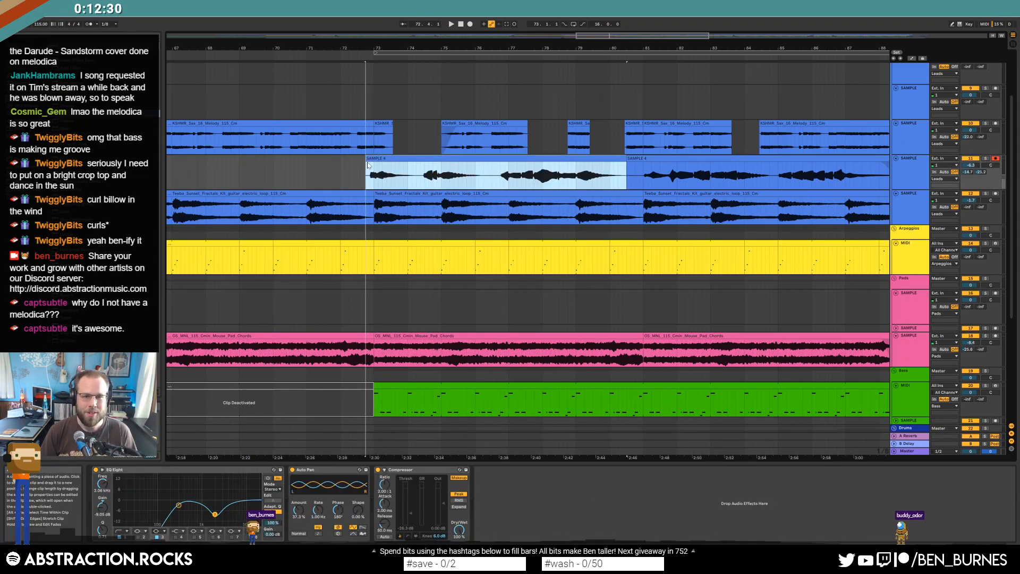
click(340, 177)
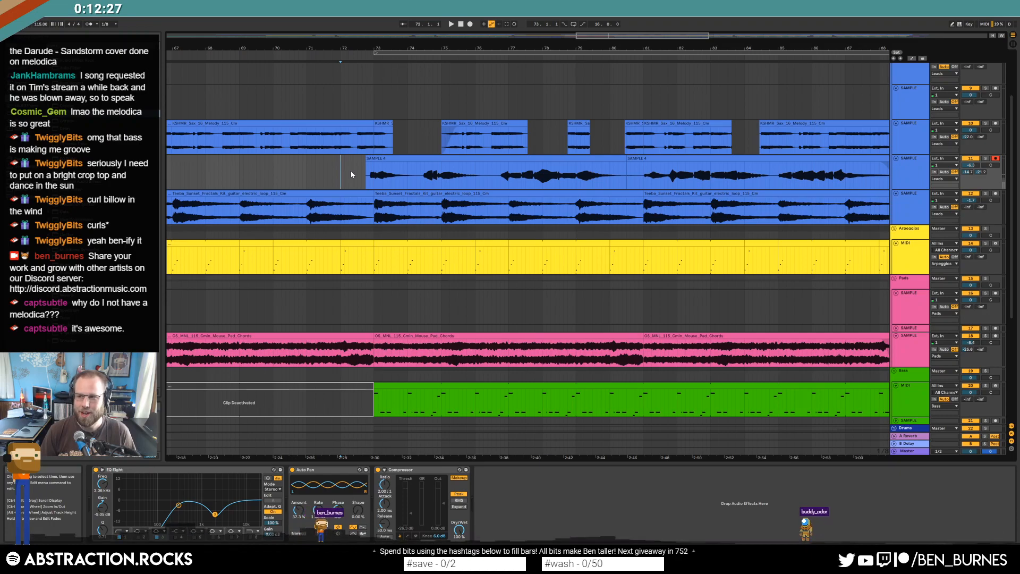
key(space)
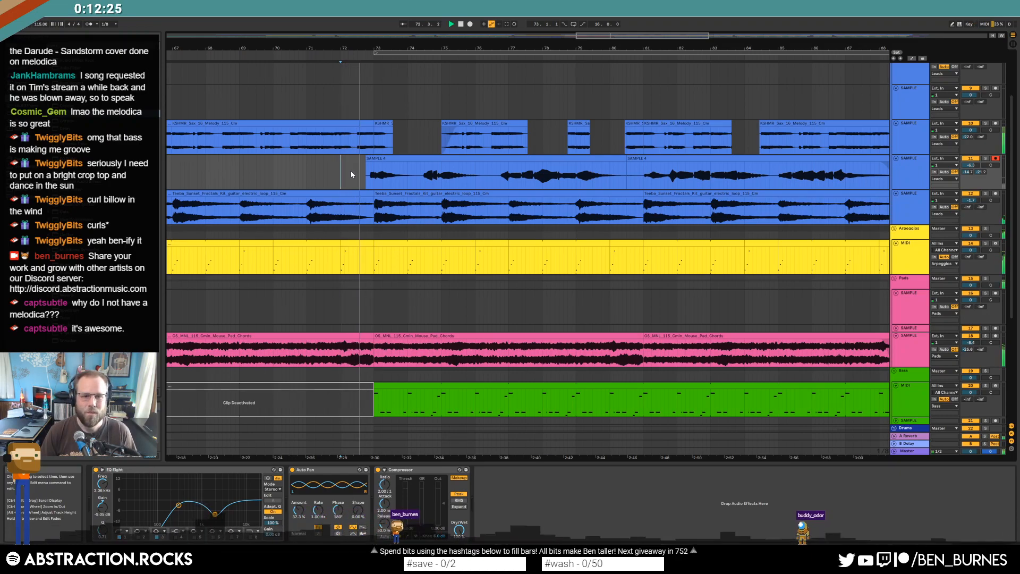
Fine-tune the sax track's Compressor threshold and raise its reverb send to about -10 dB.
click(424, 136)
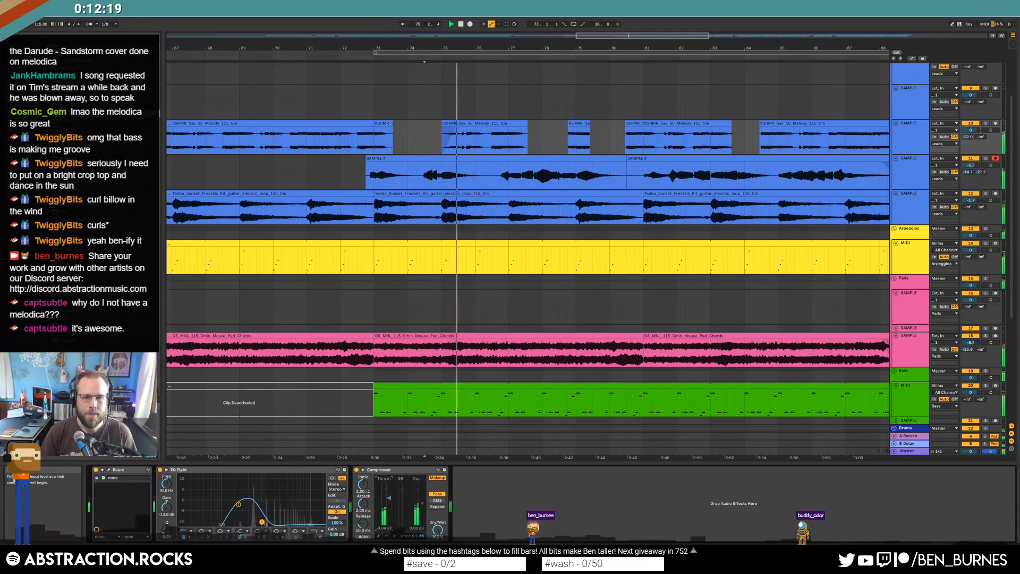
drag(389, 498, 390, 500)
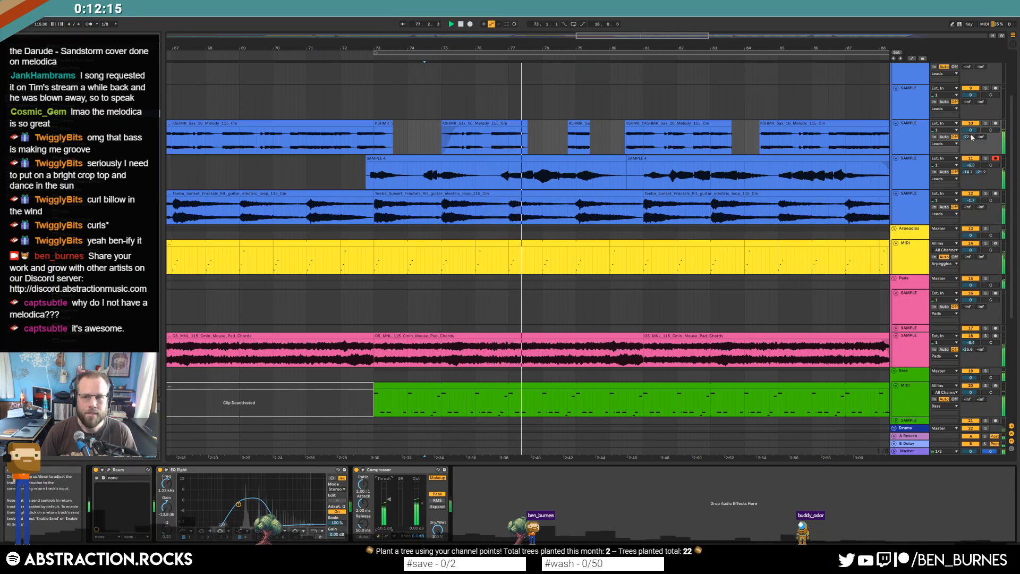
drag(972, 139, 972, 126)
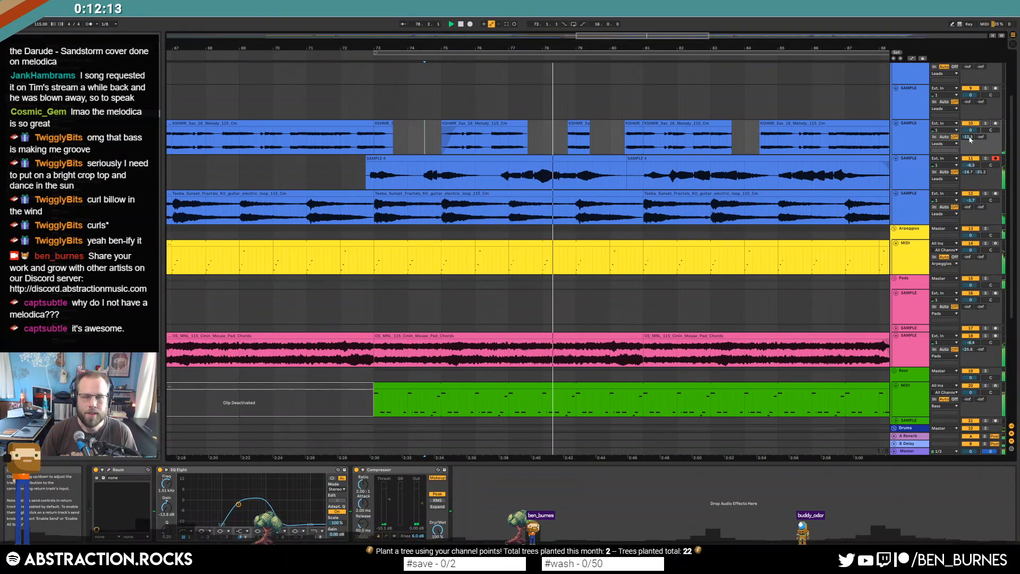
Split the short sax clip at bar 79, turn on Warp for its second part and double the segment BPM.
scroll(563, 112, right, 3)
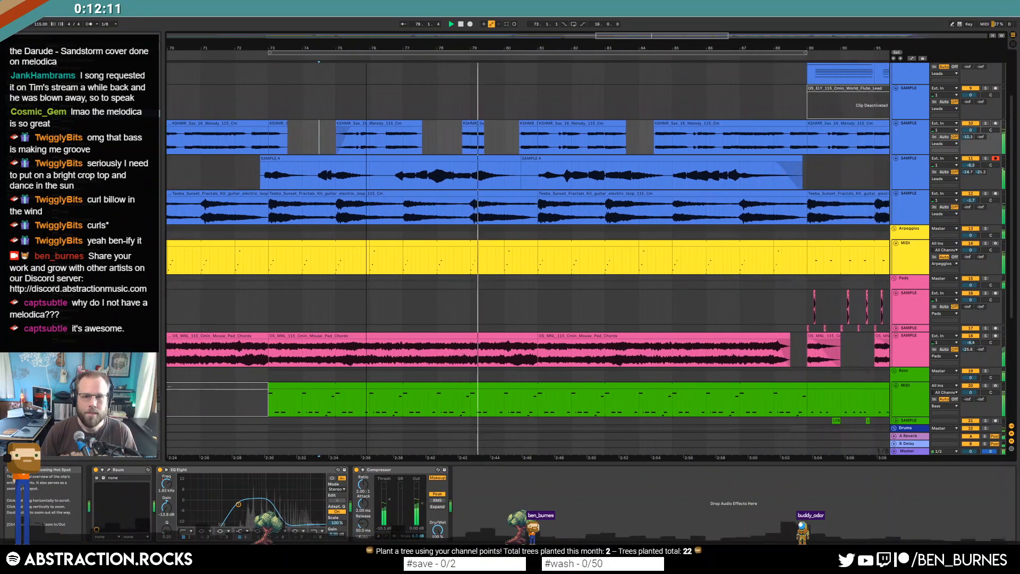
drag(430, 124, 430, 126)
key(space)
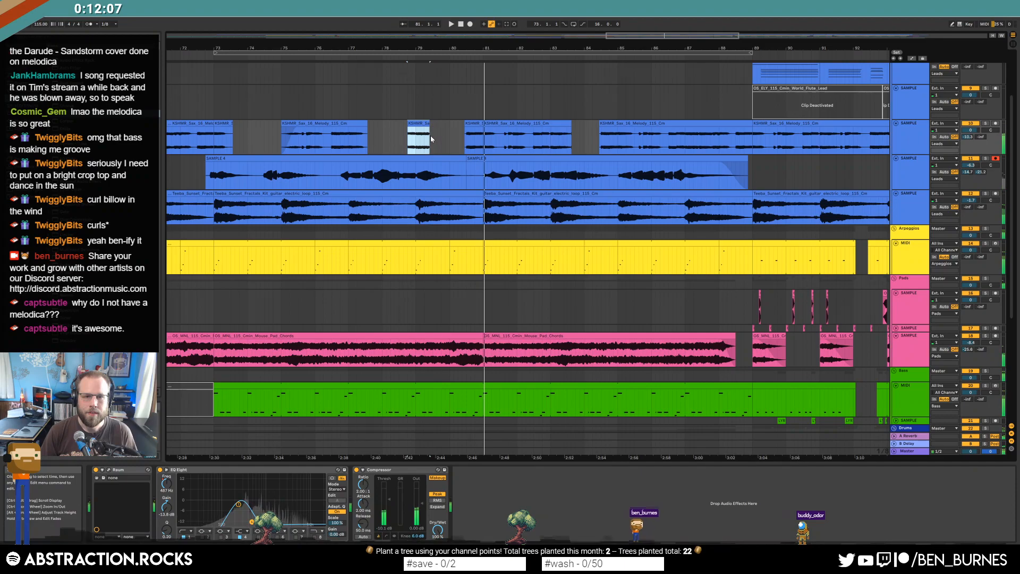
scroll(421, 140, up, 5)
drag(357, 142, 416, 142)
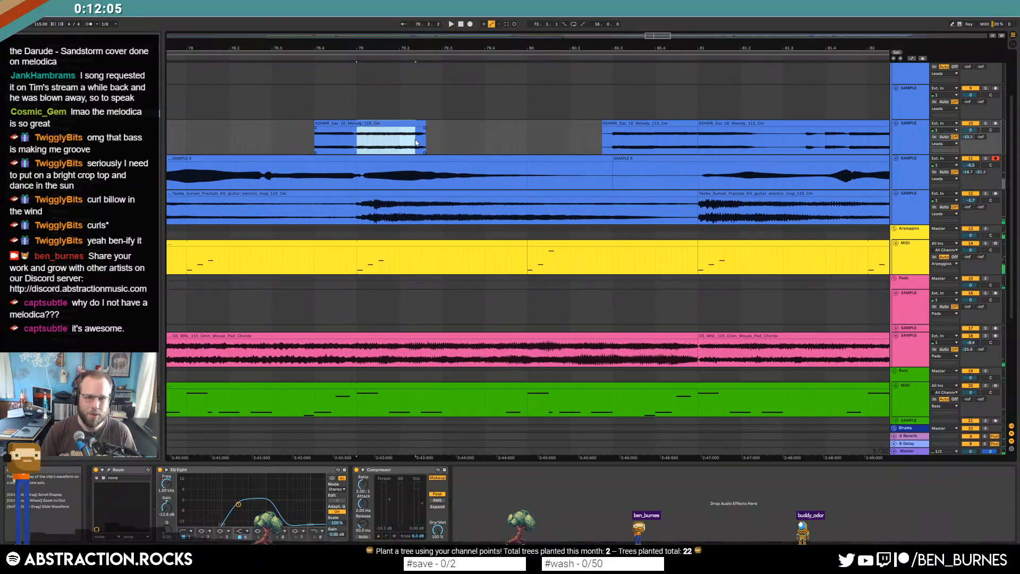
double_click(403, 125)
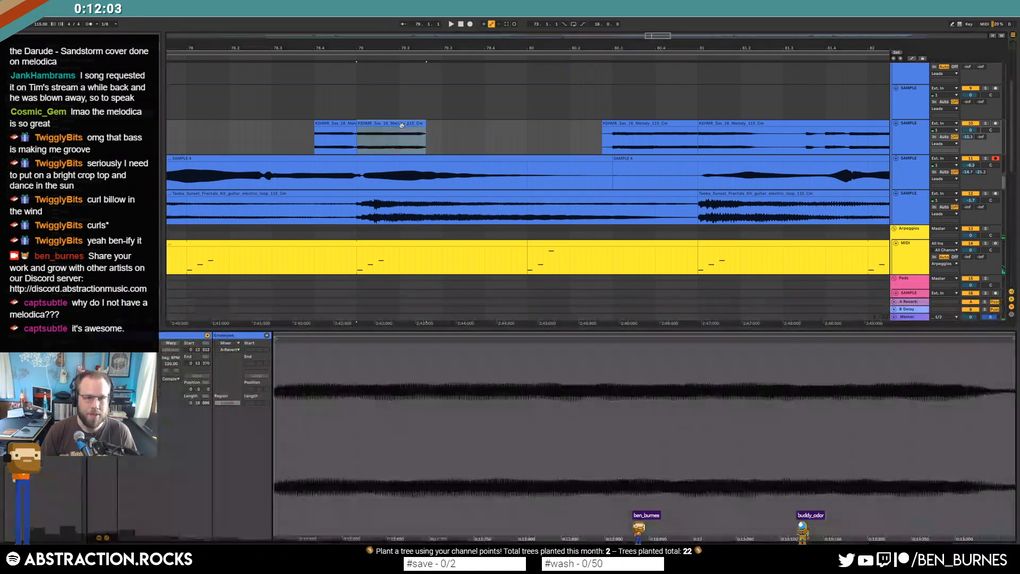
click(177, 343)
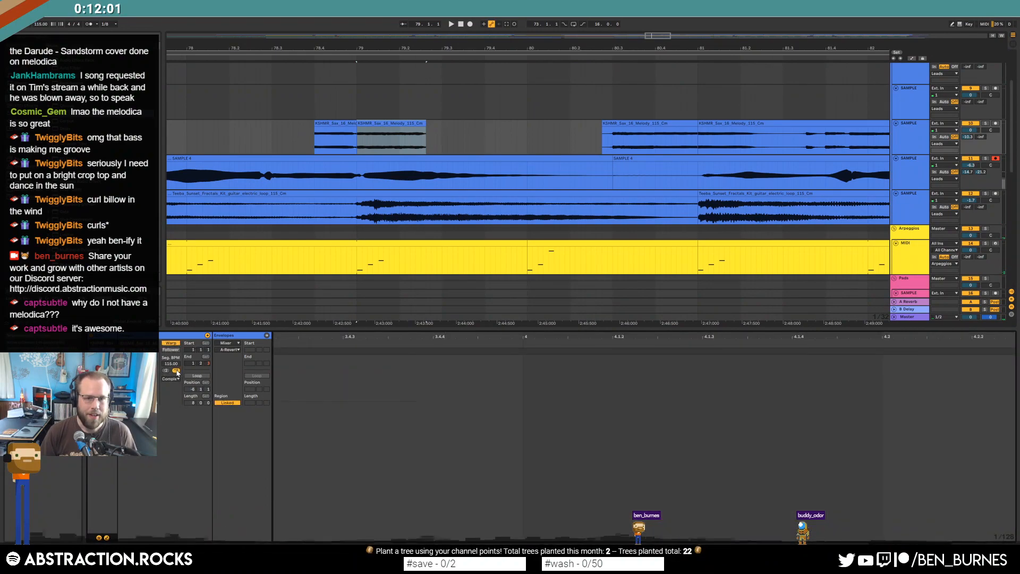
click(176, 370)
Lengthen the fade-out of the stretched sax clip at bar 79, audition it from bar 78 and reselect the clip.
click(448, 138)
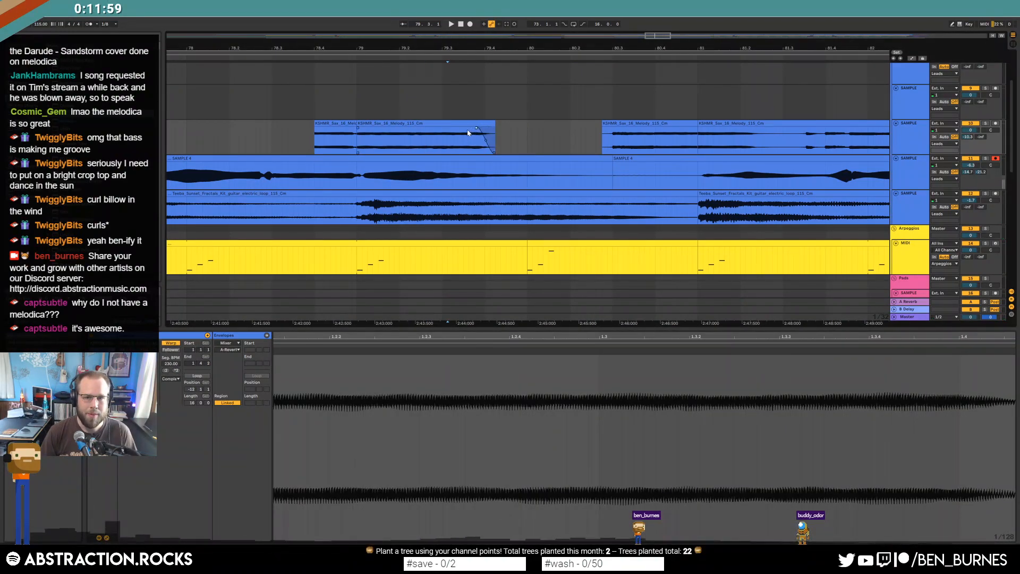
click(236, 138)
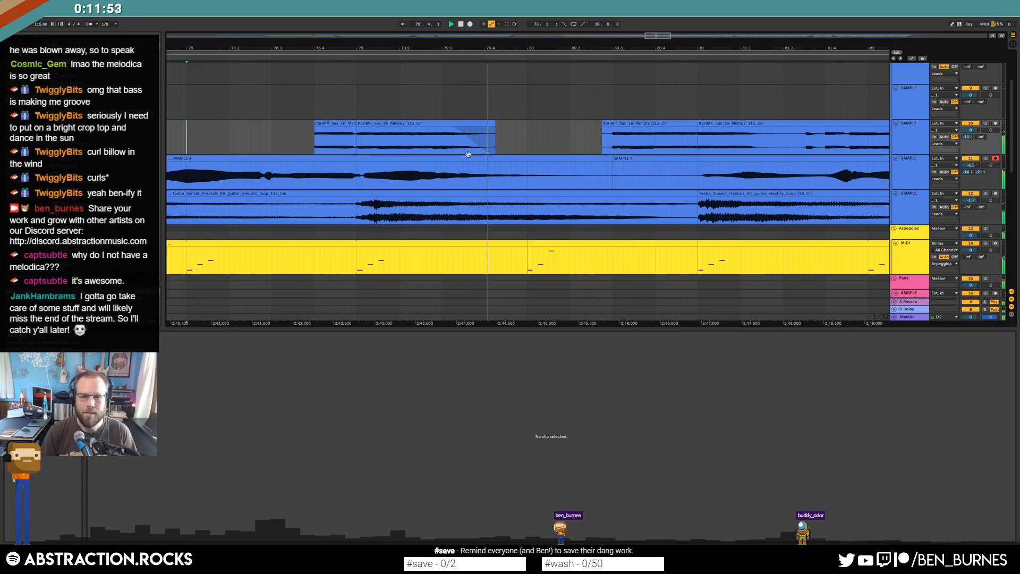
key(space)
click(488, 124)
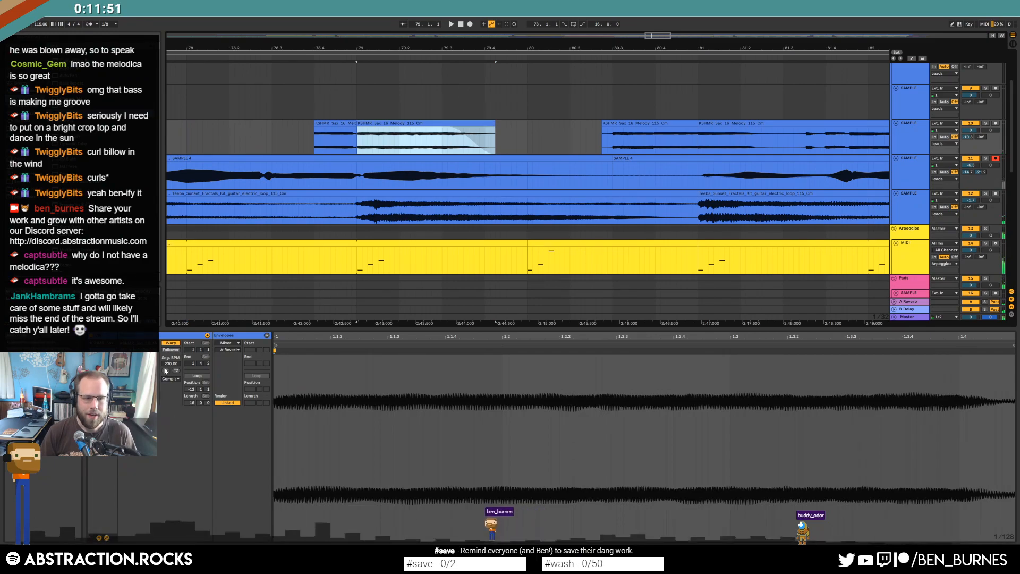
Double the segment BPM of the stretched sax clip at bar 79 again, then trim its end to about bar 80.2 with a long fade-out.
click(176, 370)
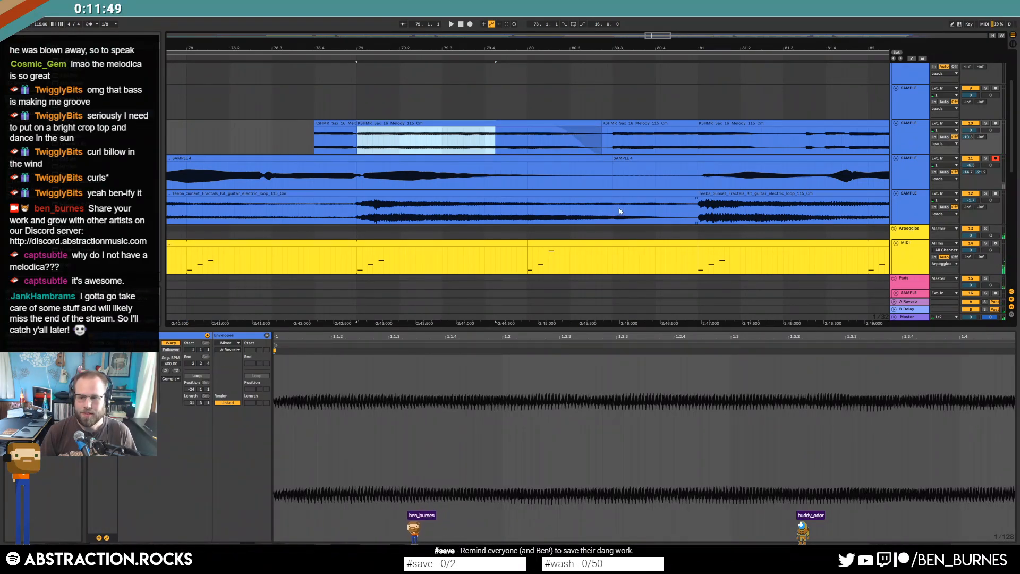
drag(555, 131, 507, 131)
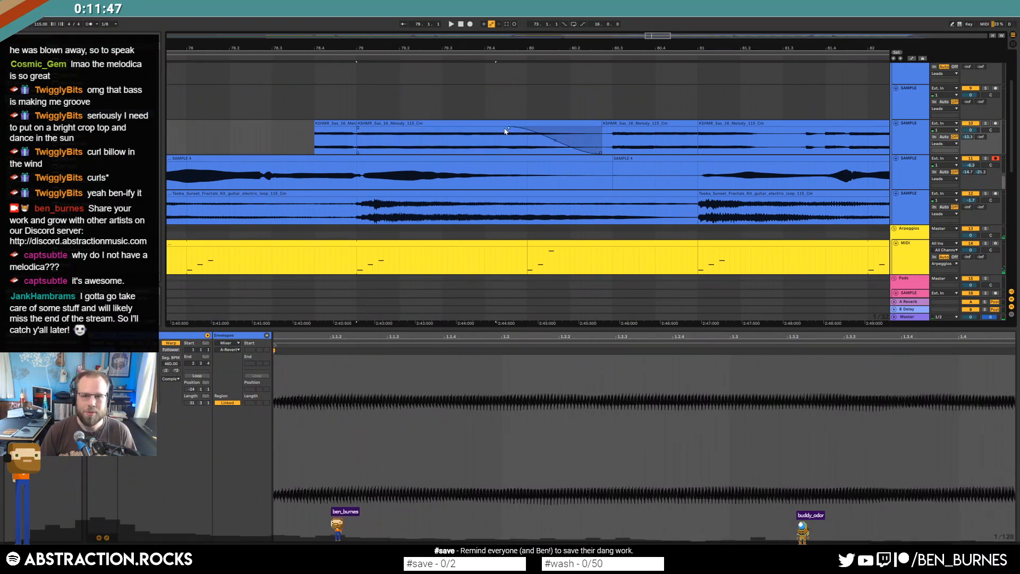
click(597, 126)
drag(601, 126, 591, 126)
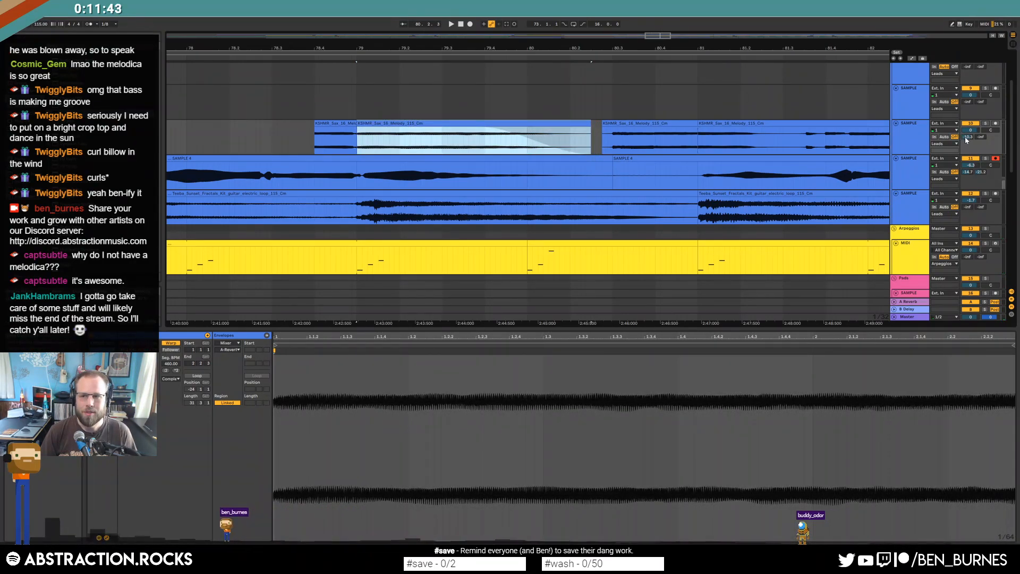
Raise the sax track's reverb send slightly and audition the stretched clip from bar 78.
drag(966, 140, 967, 133)
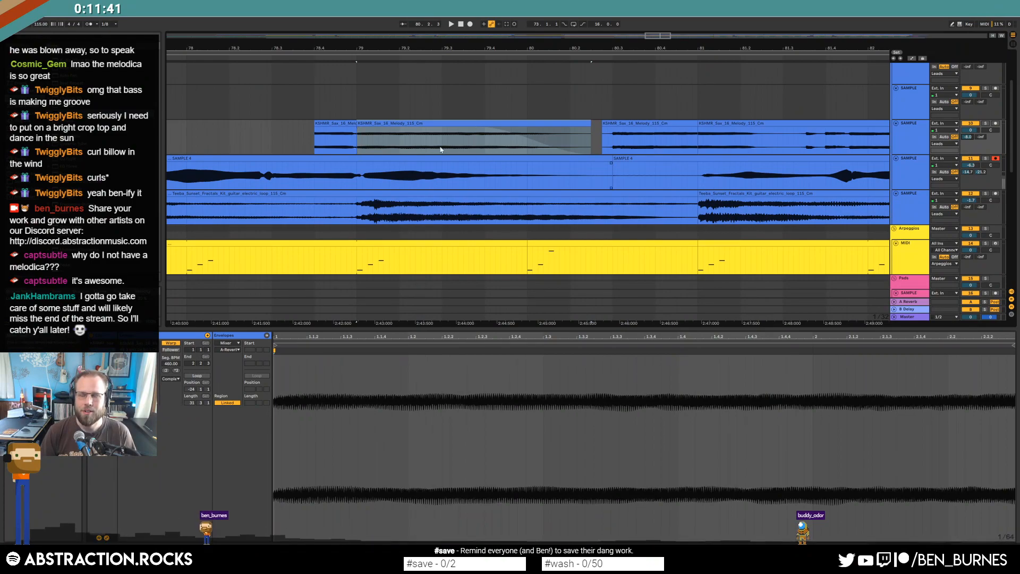
click(191, 139)
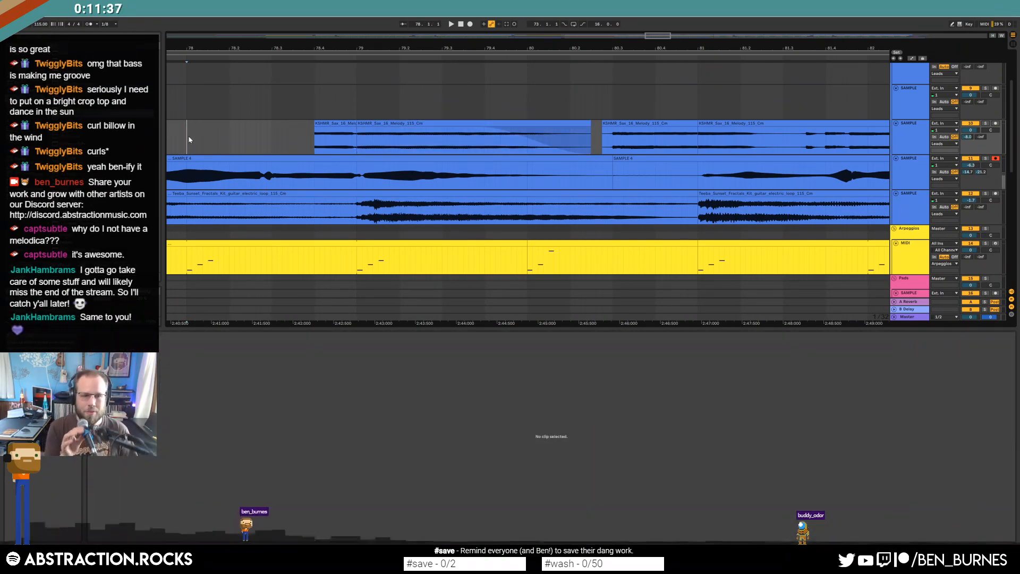
key(space)
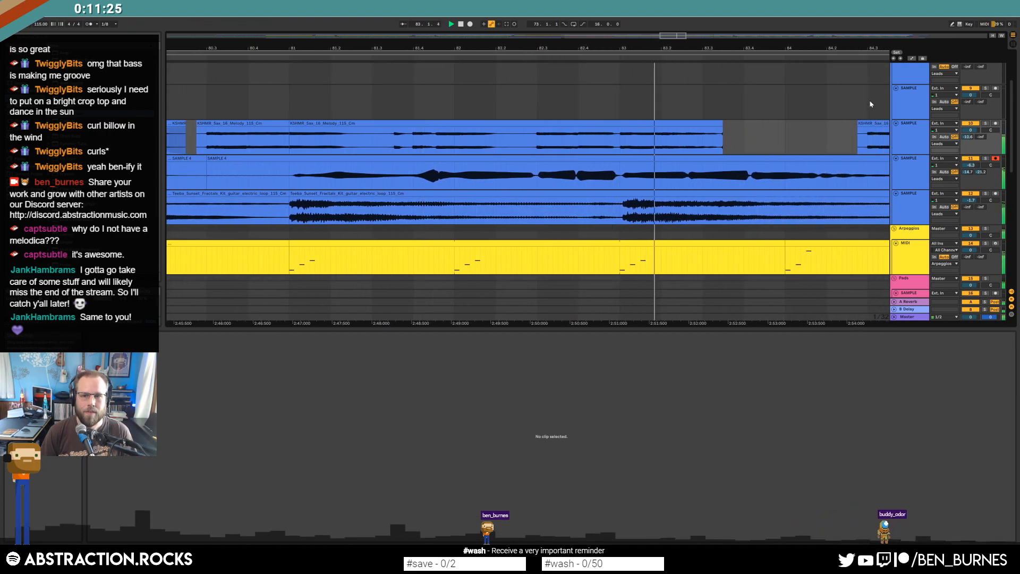
Slightly trim the end of the sax clip before bar 84 and delete the sax section from about bar 86.3 to 87.
click(722, 123)
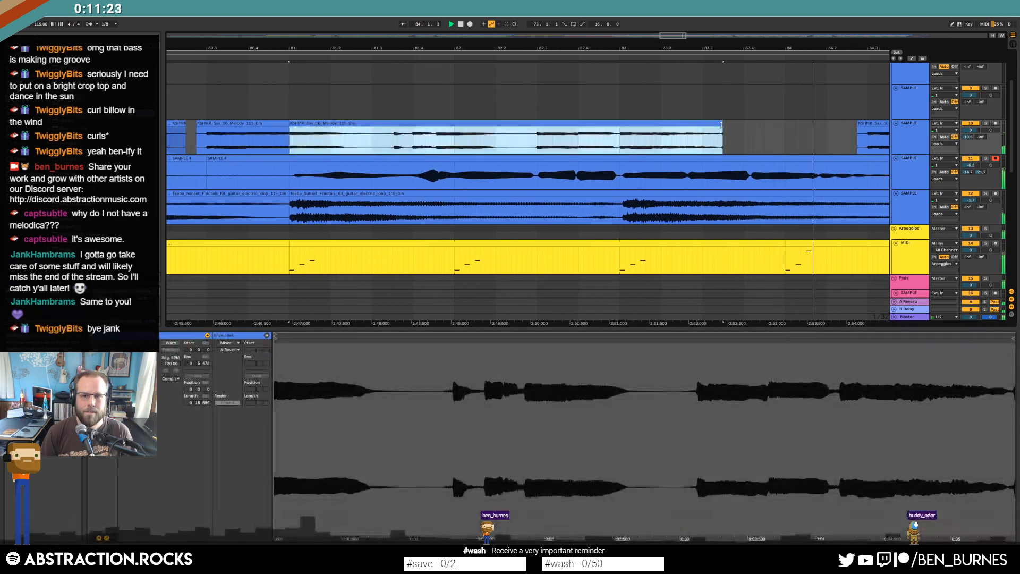
drag(721, 124, 718, 123)
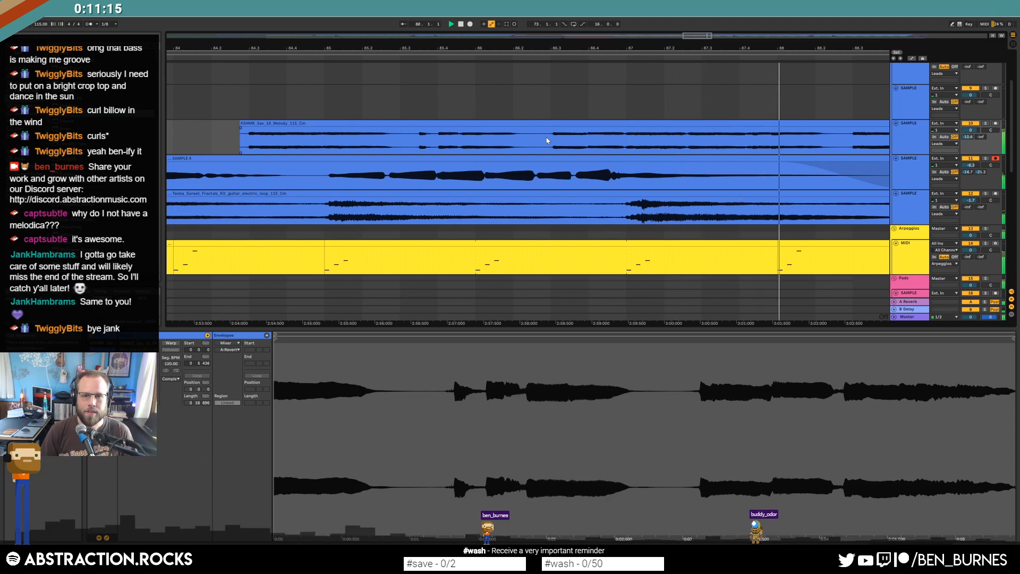
drag(546, 137, 626, 143)
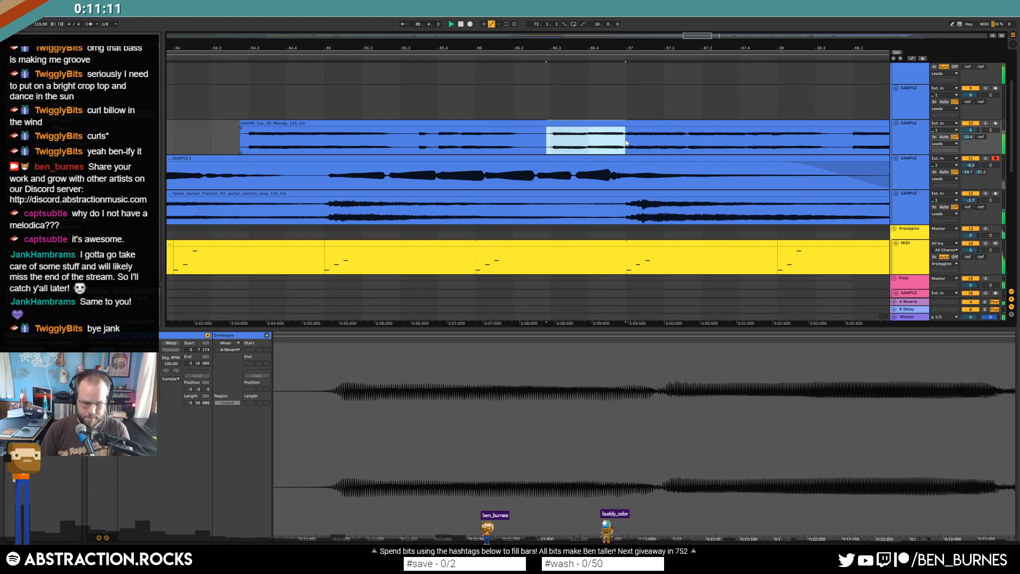
key(Delete)
Consolidate the lead MIDI clips between bars 89 and 97 into one clip and duplicate it to bar 97.
drag(597, 48, 170, 32)
scroll(605, 127, up, 2)
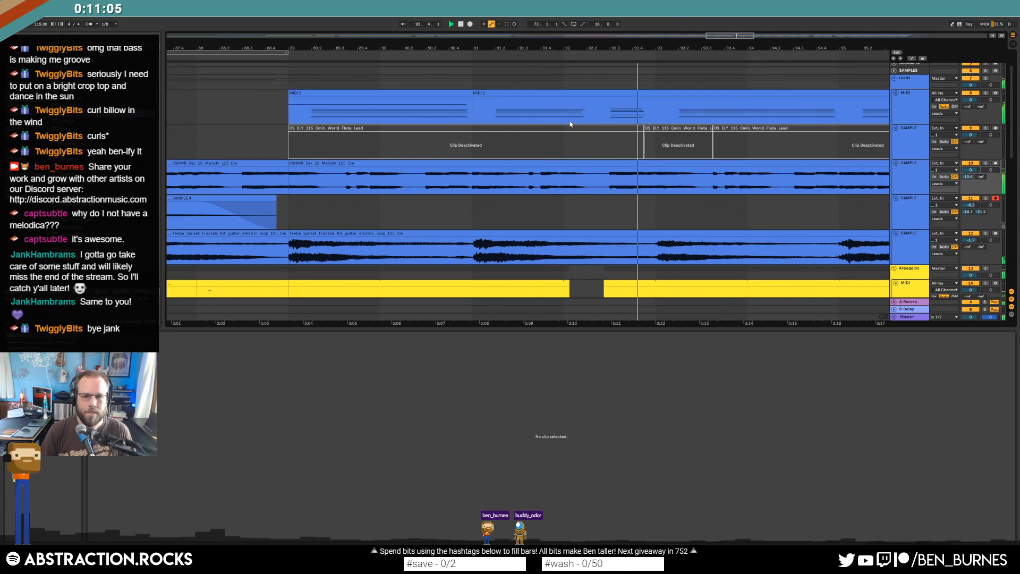
drag(721, 44, 488, 14)
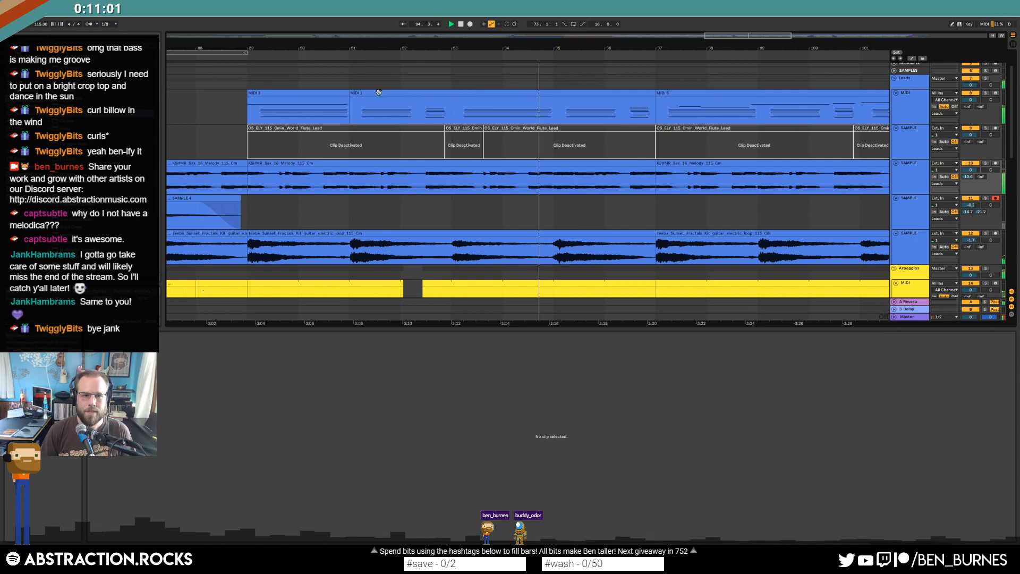
double_click(319, 93)
click(375, 378)
key(Delete)
click(611, 93)
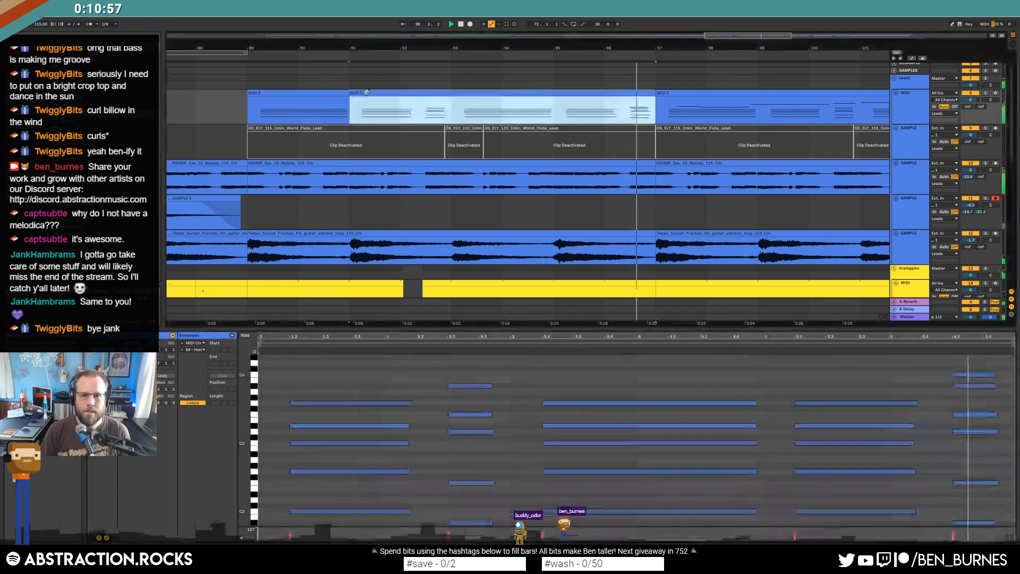
shift+click(326, 93)
key(ctrl+j)
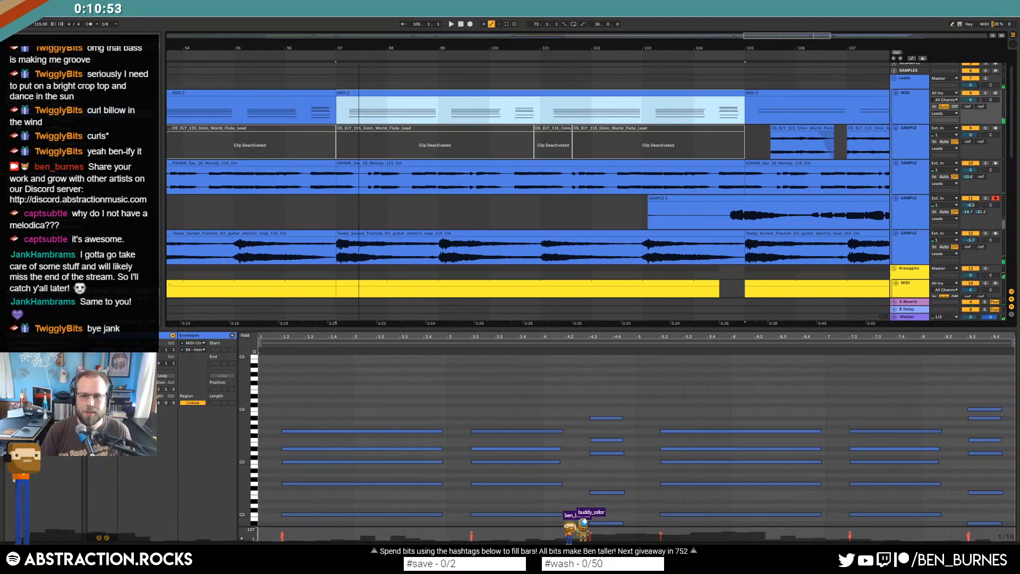
key(ctrl+d)
Reactivate the three deactivated flute lead clips between bars 97 and 105.
scroll(542, 157, down, 3)
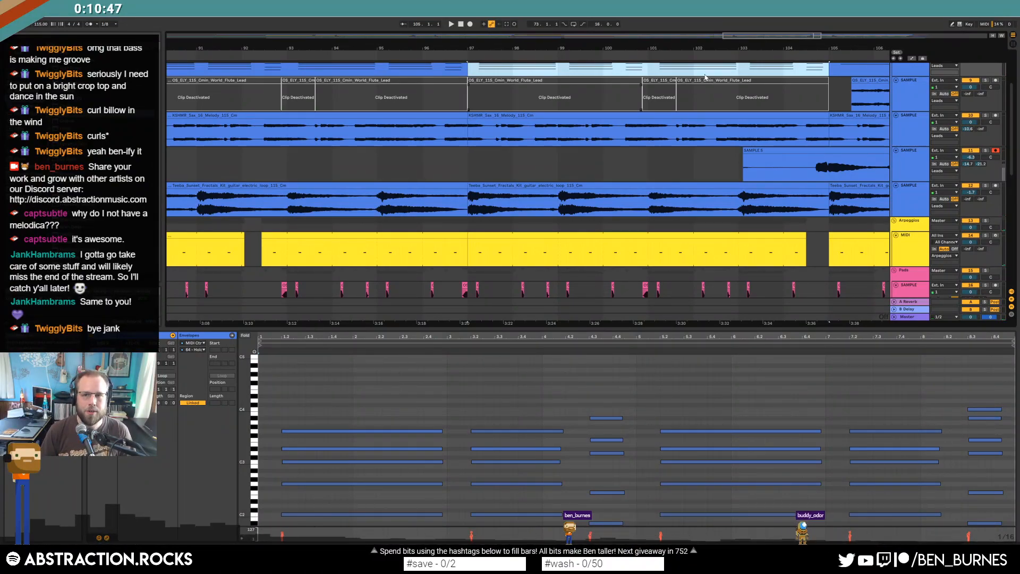
drag(603, 48, 603, 40)
drag(538, 48, 468, 42)
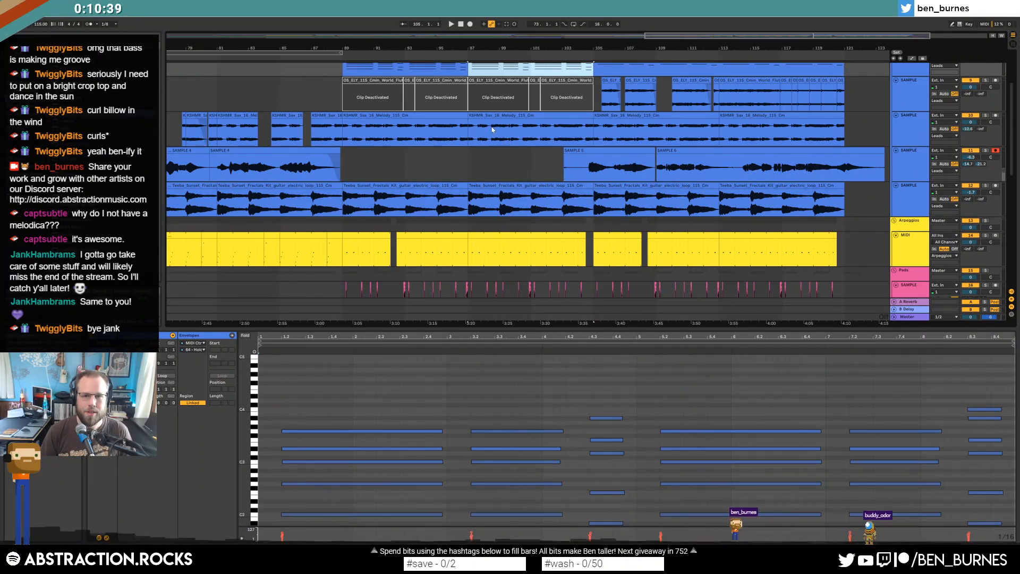
scroll(527, 117, up, 3)
scroll(592, 117, up, 1)
click(469, 98)
key(0)
click(537, 99)
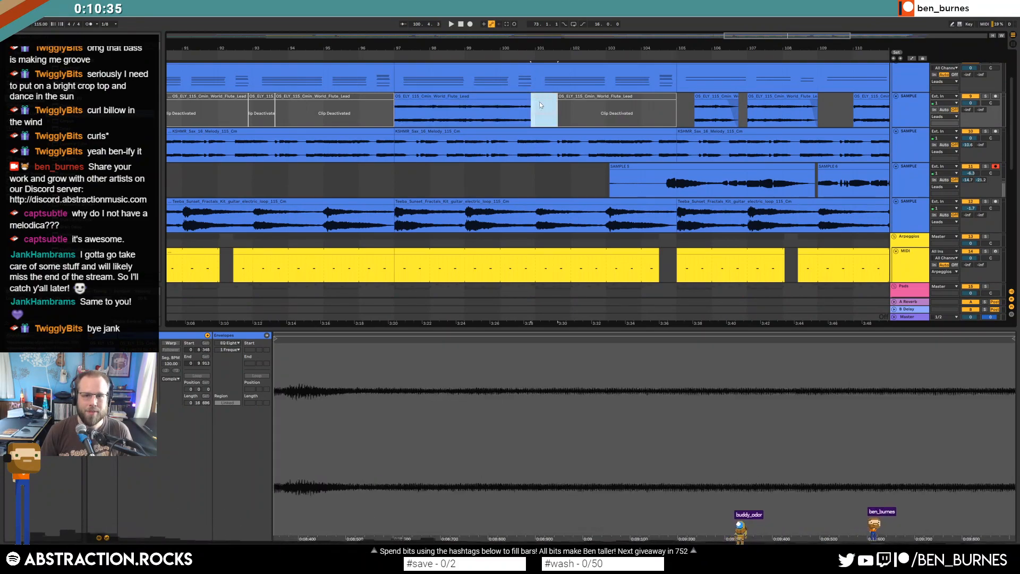
key(0)
click(576, 99)
key(0)
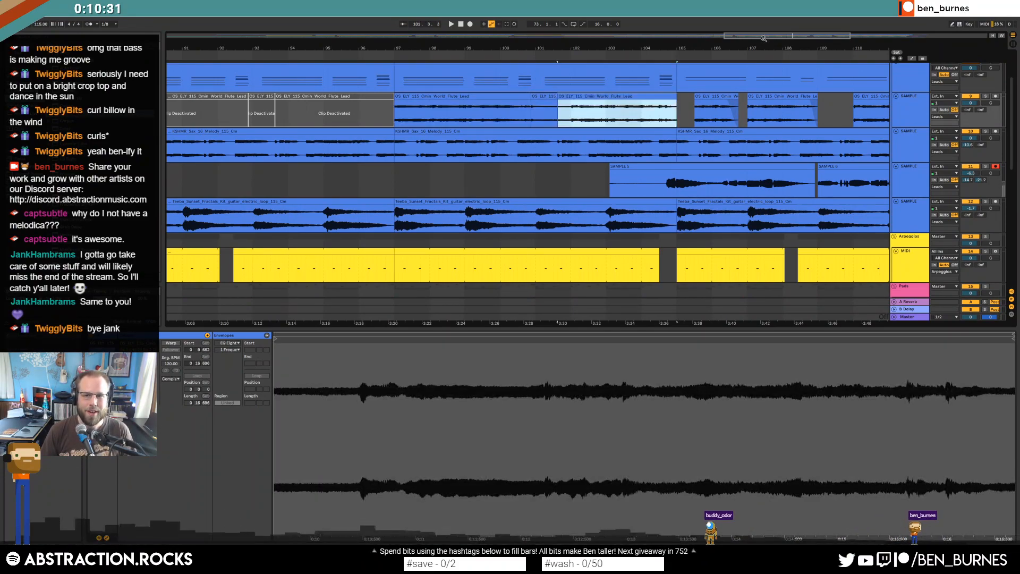
Cut the sax melody from about bar 97.3 to 98.2, start the flute clip at about bar 97.3 with a fade-in, and audition.
key(plus)
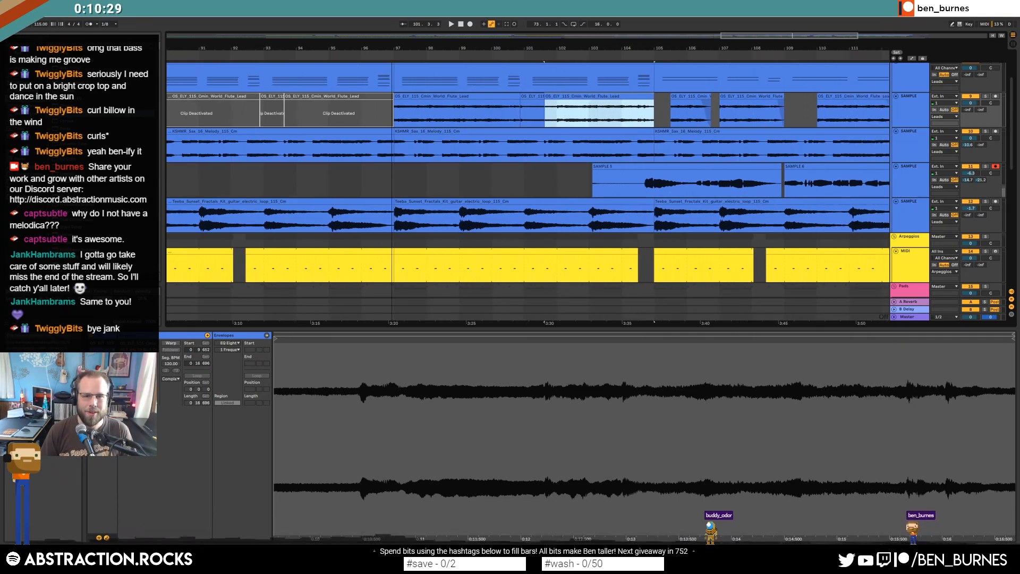
key(plus)
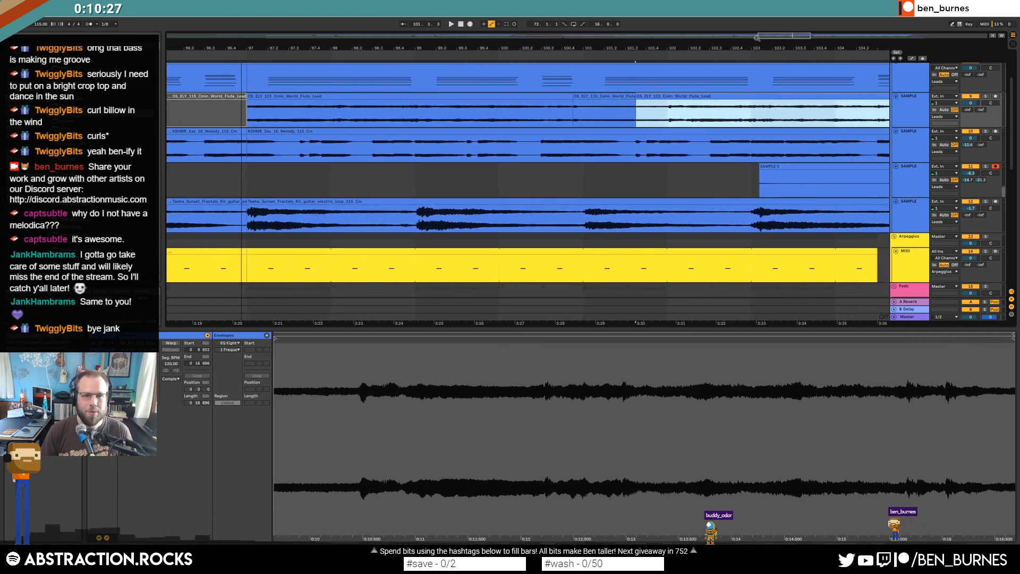
click(288, 146)
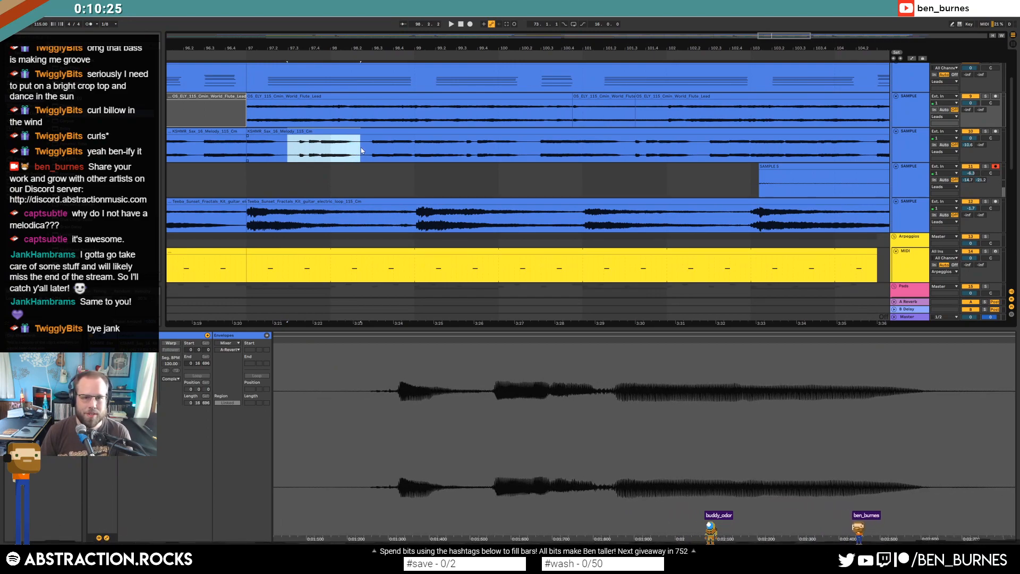
drag(288, 146, 360, 146)
drag(248, 96, 318, 100)
click(273, 110)
key(space)
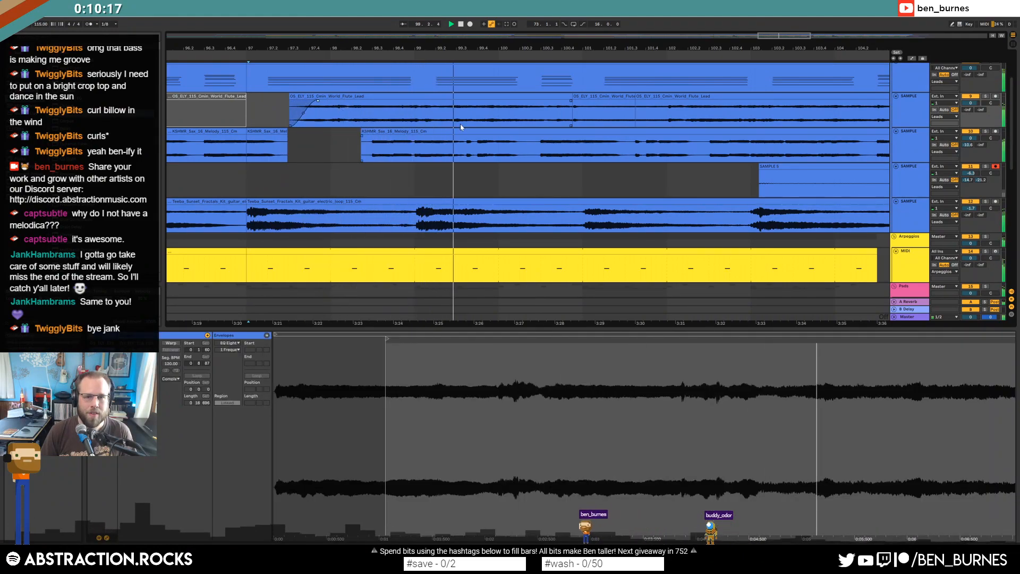
key(space)
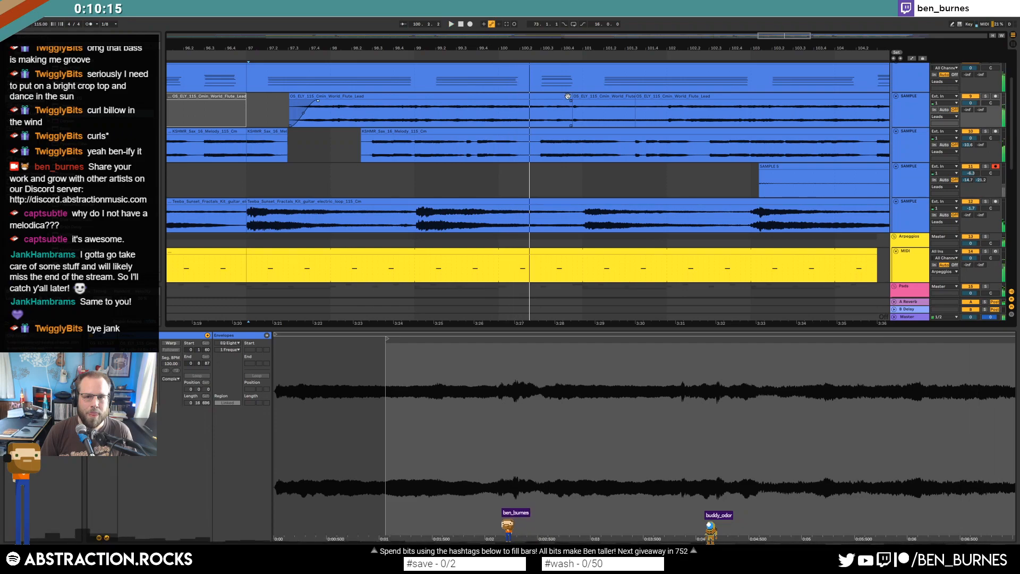
Trim the flute clip's end to about bar 100.2 with a fade-out and delete the short flute clip before bar 101.3.
click(548, 100)
drag(572, 98, 528, 96)
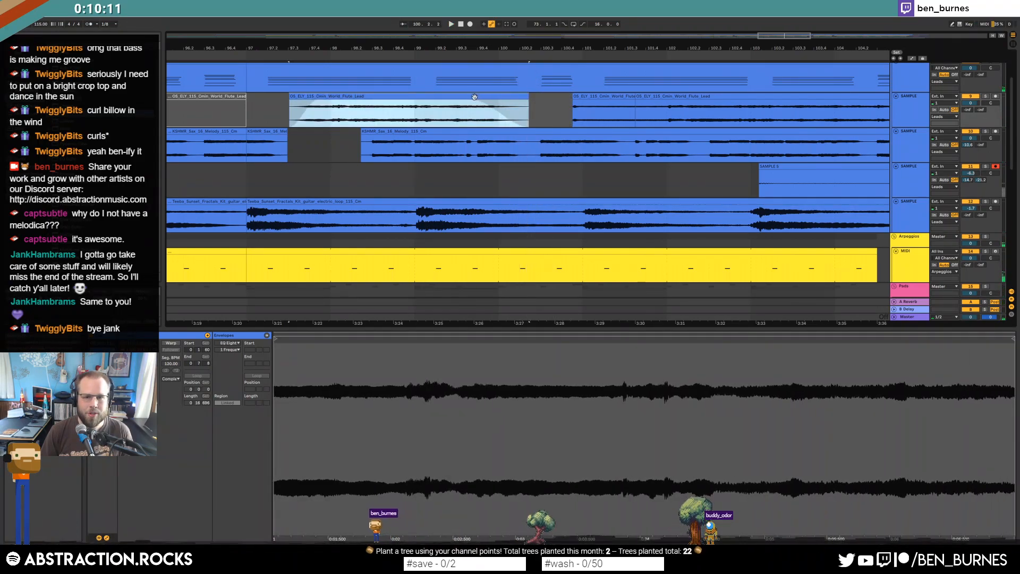
click(477, 103)
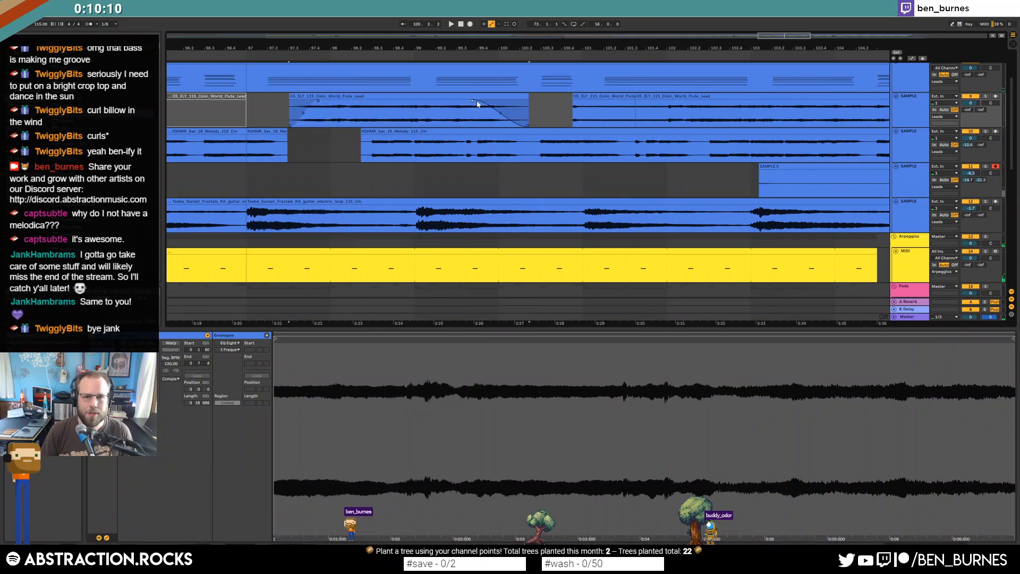
click(590, 95)
key(Delete)
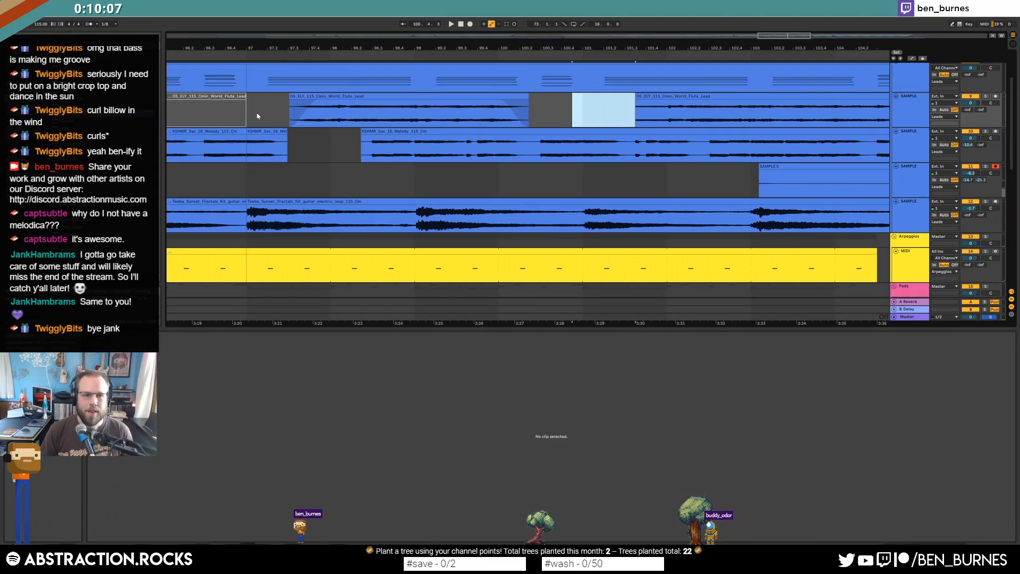
Play from just before bar 97 and fine-tune the start of the flute clip at about bar 97.3.
click(234, 107)
key(space)
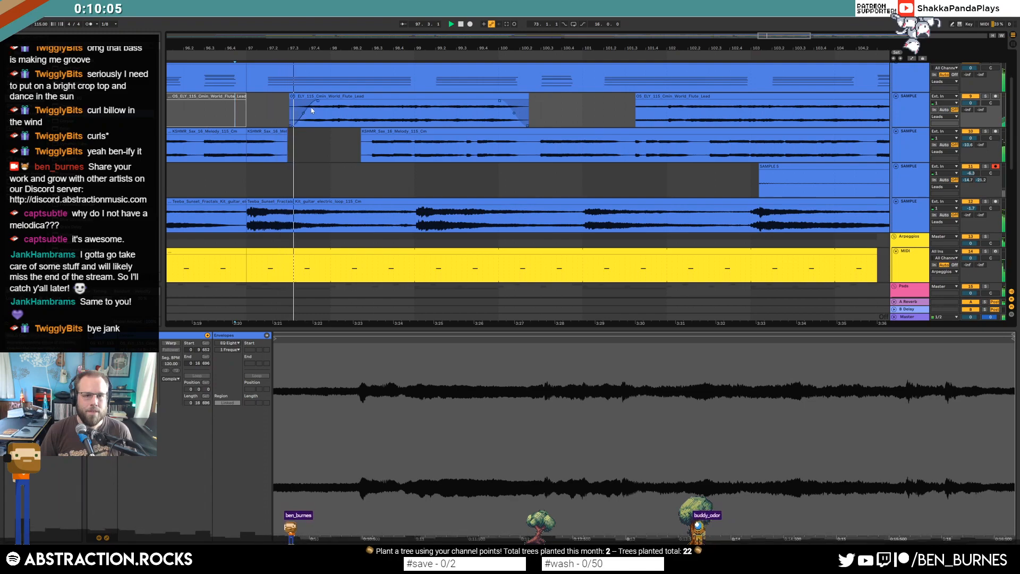
mouse_move(290, 96)
mouse_down()
mouse_move(280, 97)
mouse_move(306, 101)
mouse_move(292, 101)
mouse_up()
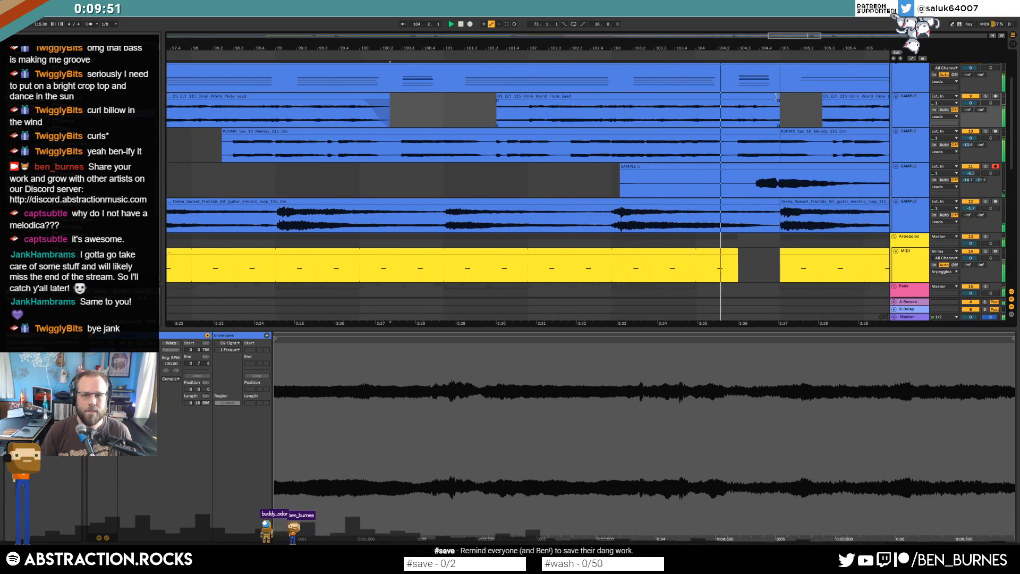
Stop playback, check the flute clip's end at bar 105, and trim the sax clip's end back to about bar 104.2.
click(777, 97)
key(space)
drag(775, 99, 785, 98)
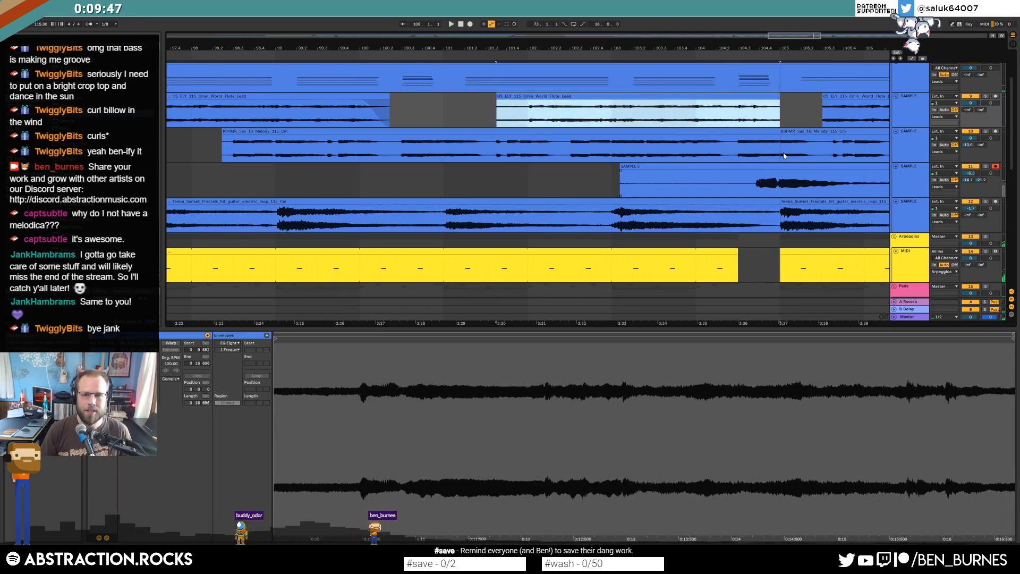
drag(780, 152, 725, 132)
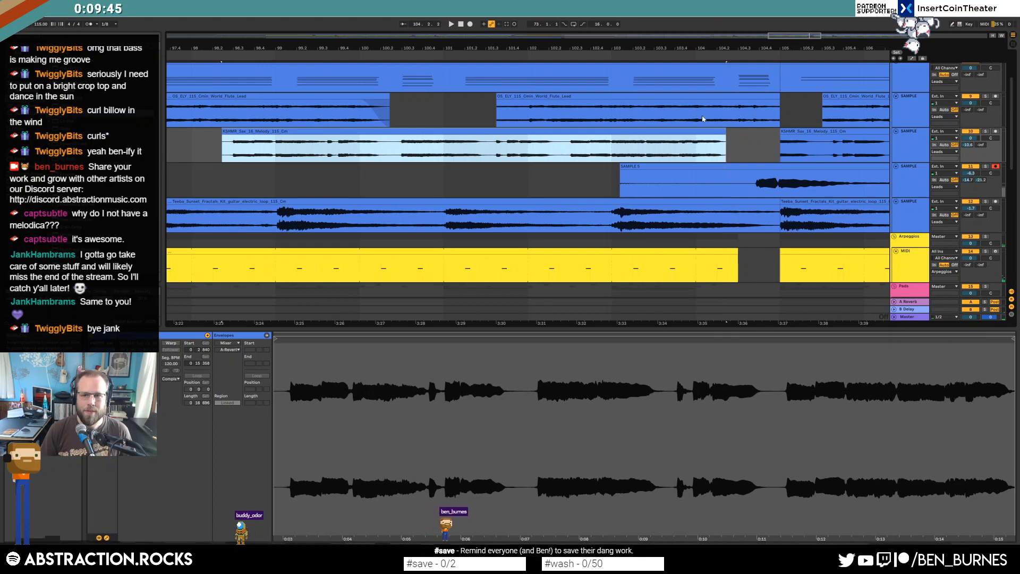
Play from about bar 104 and remove the flute lead clip between bars 107 and 109.
click(701, 120)
key(space)
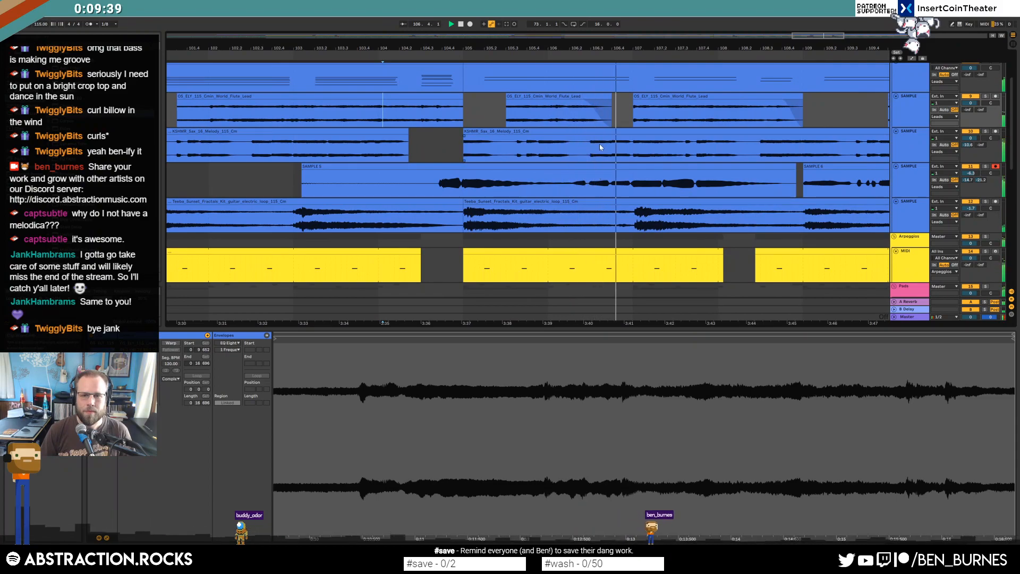
drag(634, 107, 735, 106)
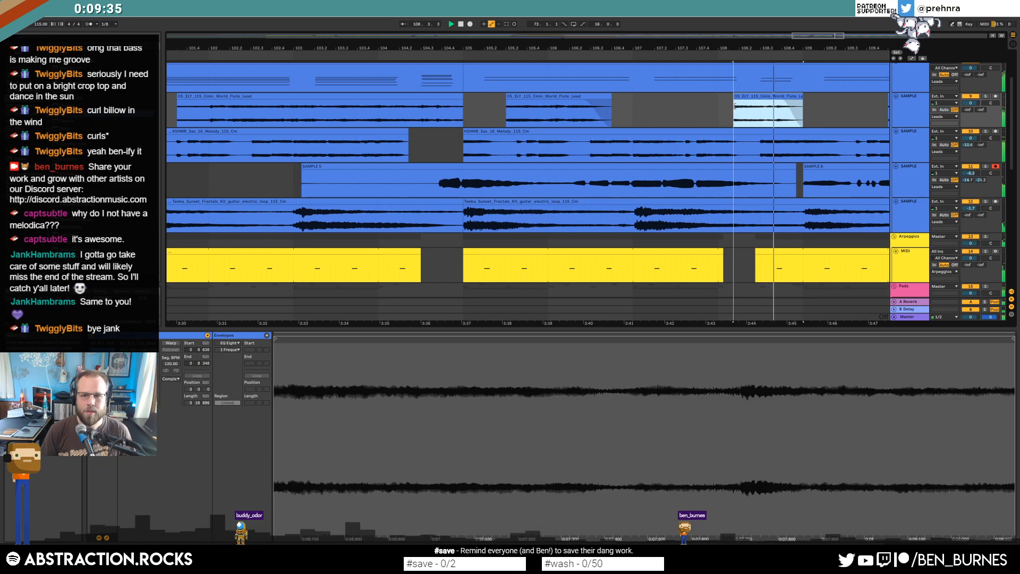
key(Delete)
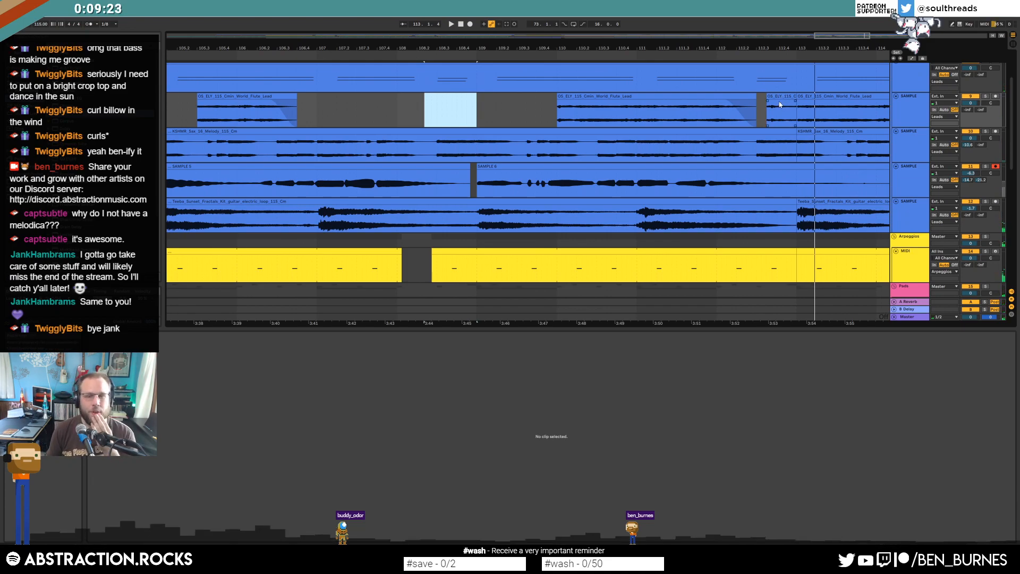
Remove the thin sliver at the start of the arpeggio MIDI clip near bar 92.2 and check the last arpeggio clip.
drag(536, 49, 588, 11)
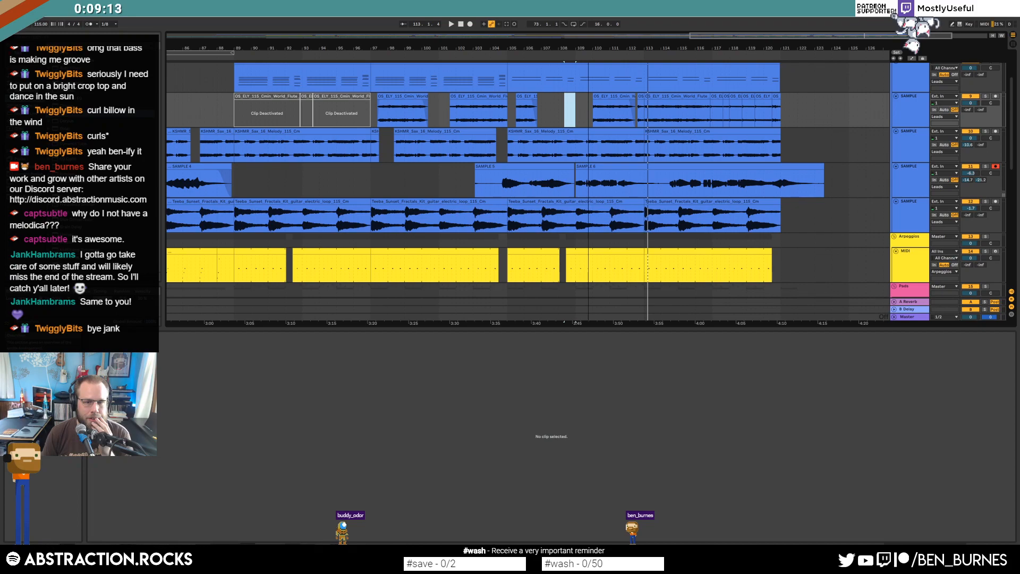
drag(372, 249, 295, 250)
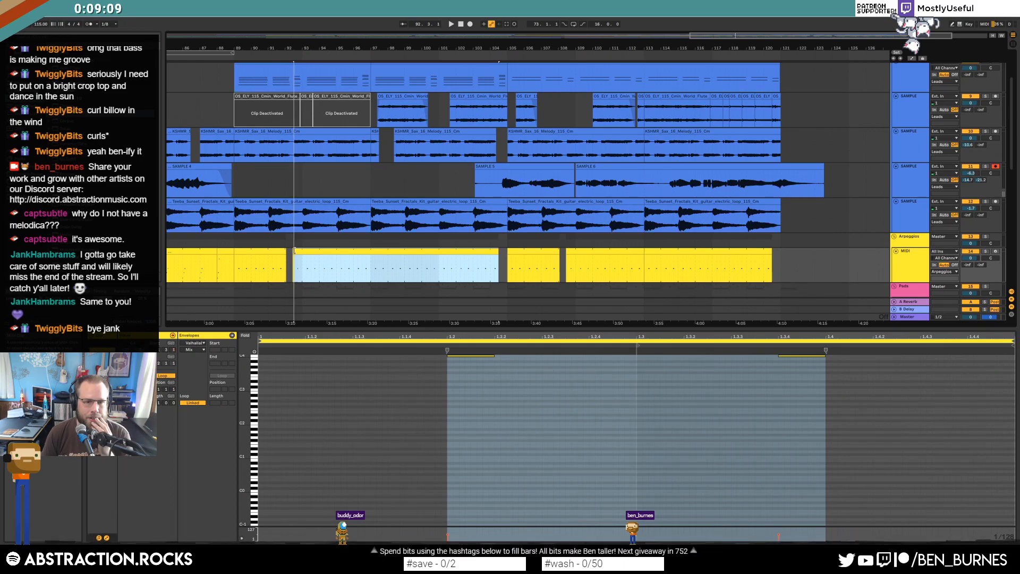
click(292, 255)
click(293, 252)
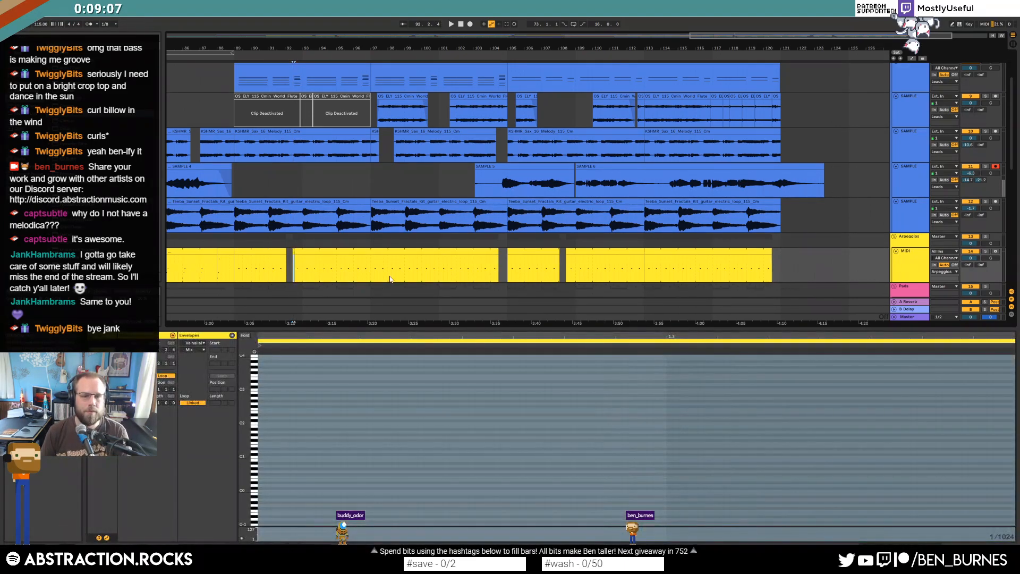
key(Delete)
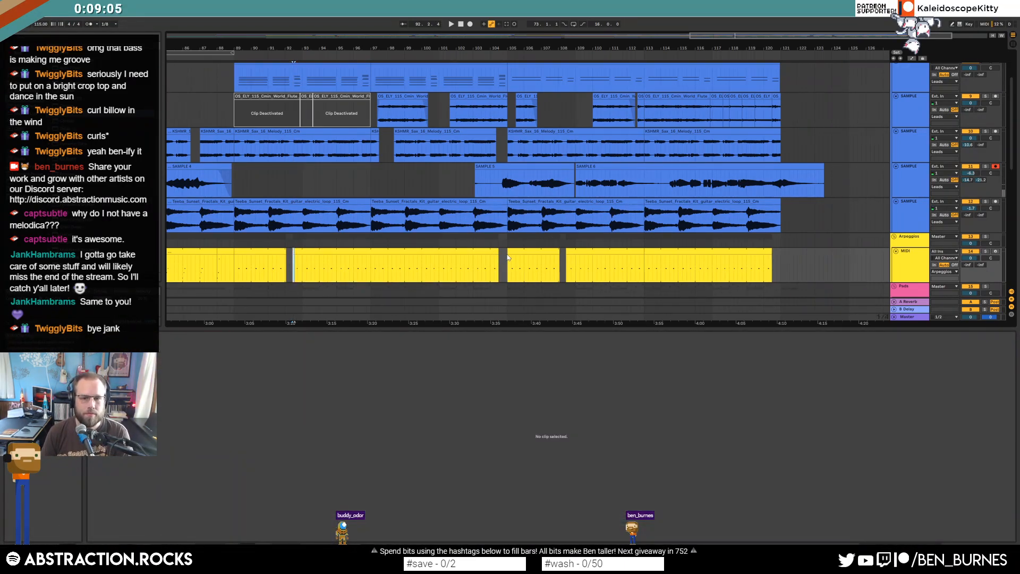
drag(567, 261, 770, 263)
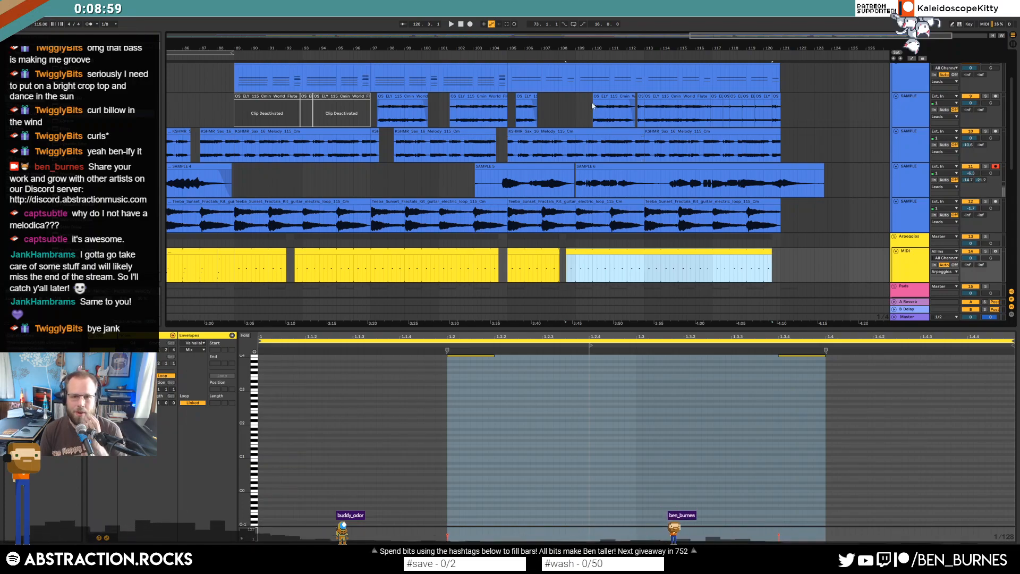
Deactivate all flute lead clips from about bar 105 to the end of the song.
drag(512, 110, 796, 119)
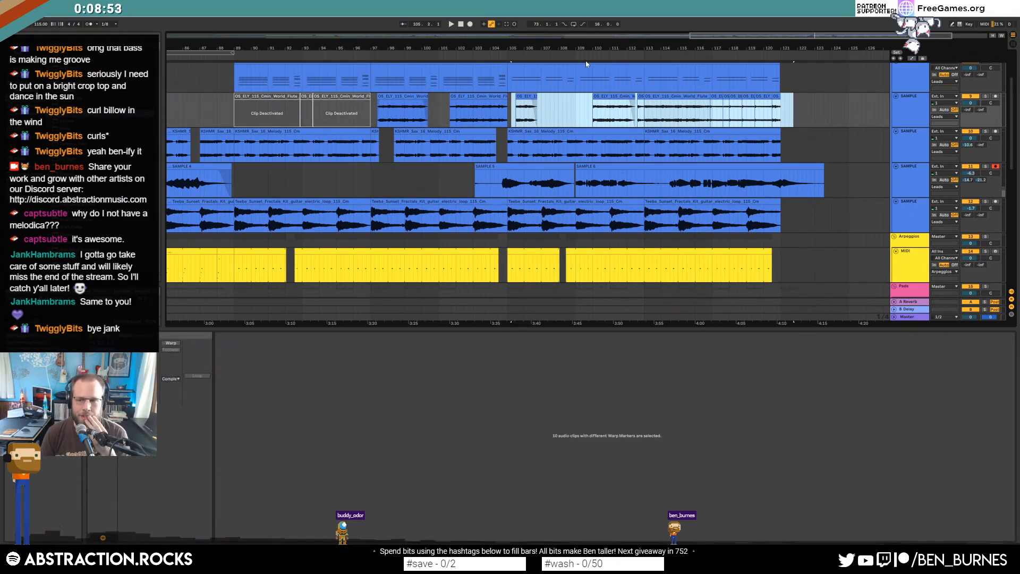
key(Delete)
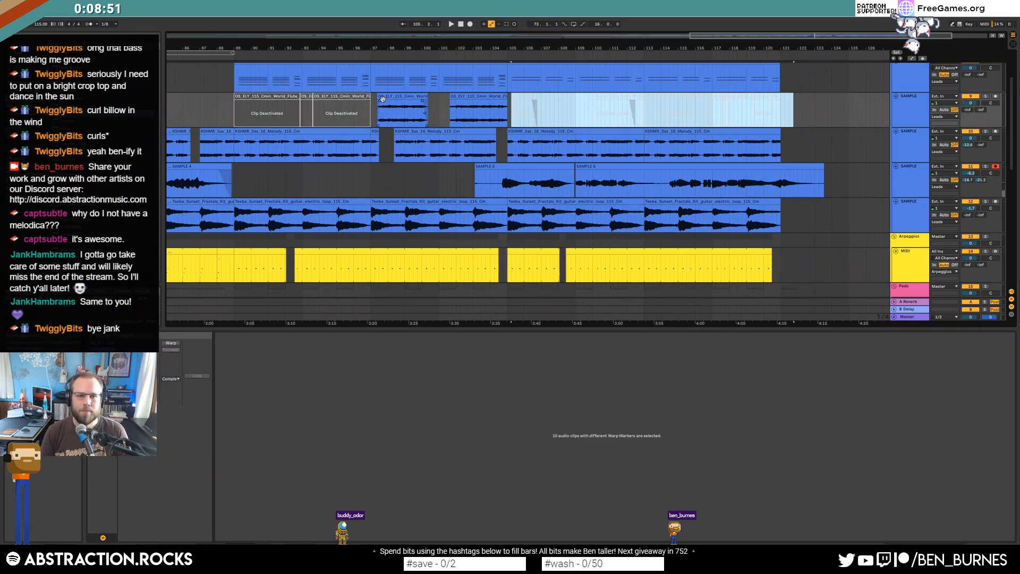
key(ctrl+z)
Play from about bar 97 and examine the notes of the arpeggio MIDI clip around bar 99.
click(373, 101)
key(space)
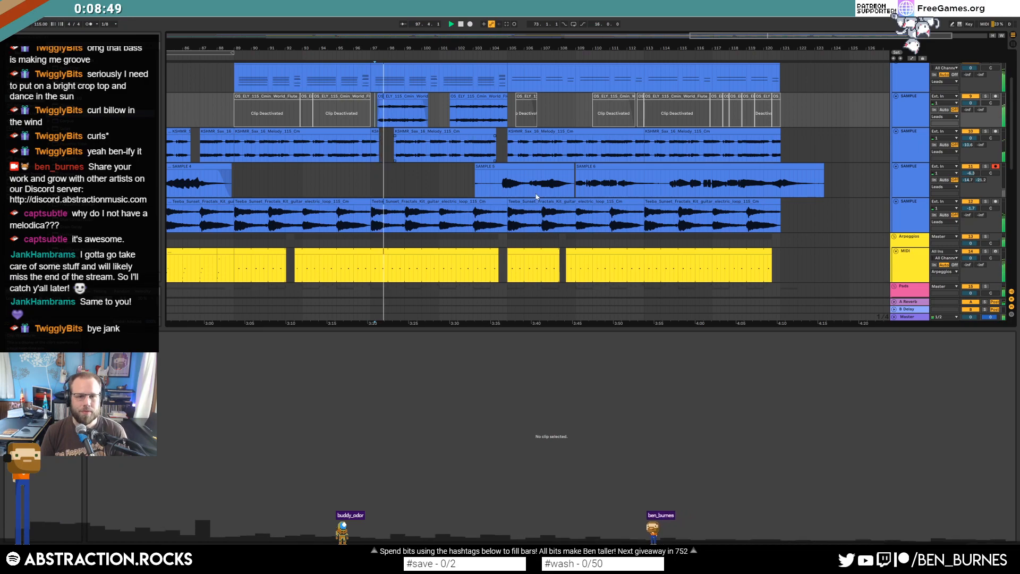
scroll(536, 197, down, 2)
key(shift+Tab)
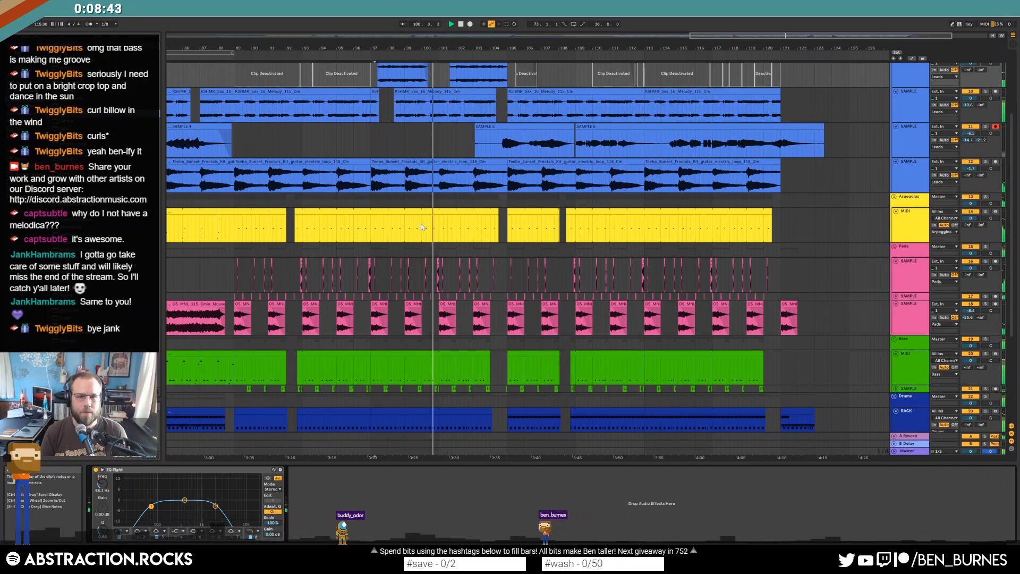
scroll(453, 216, up, 2)
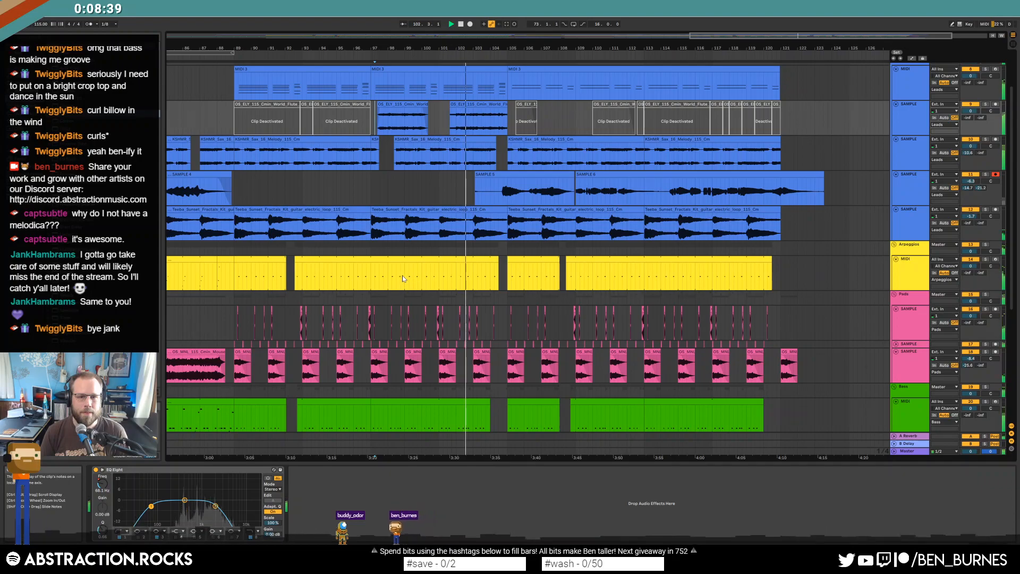
drag(404, 275, 422, 275)
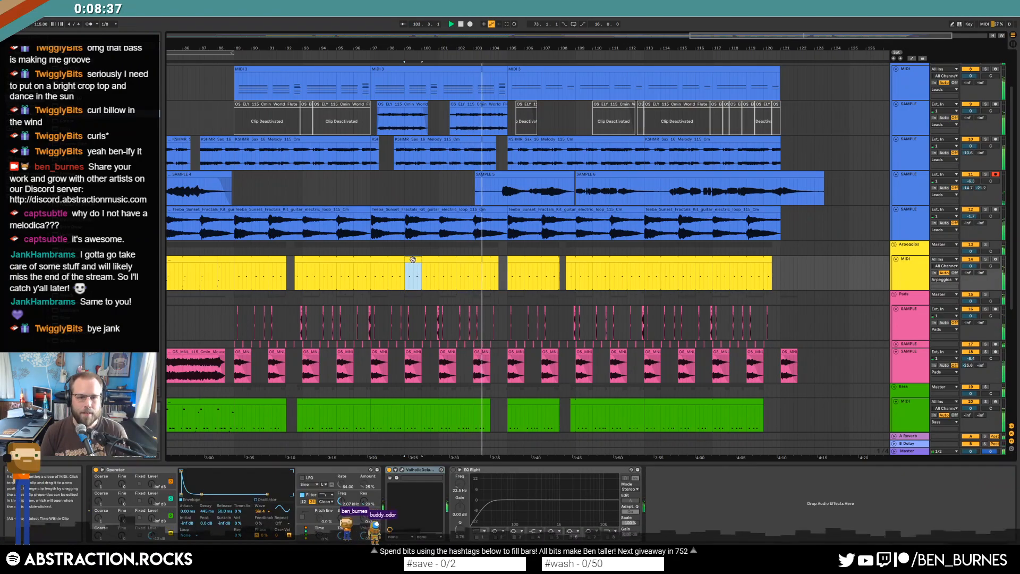
double_click(413, 259)
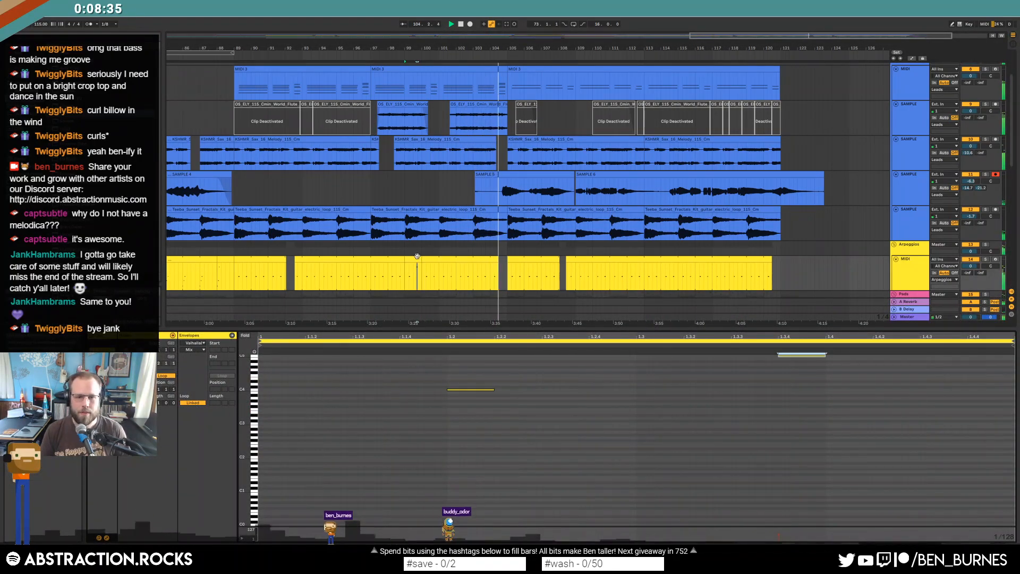
click(417, 257)
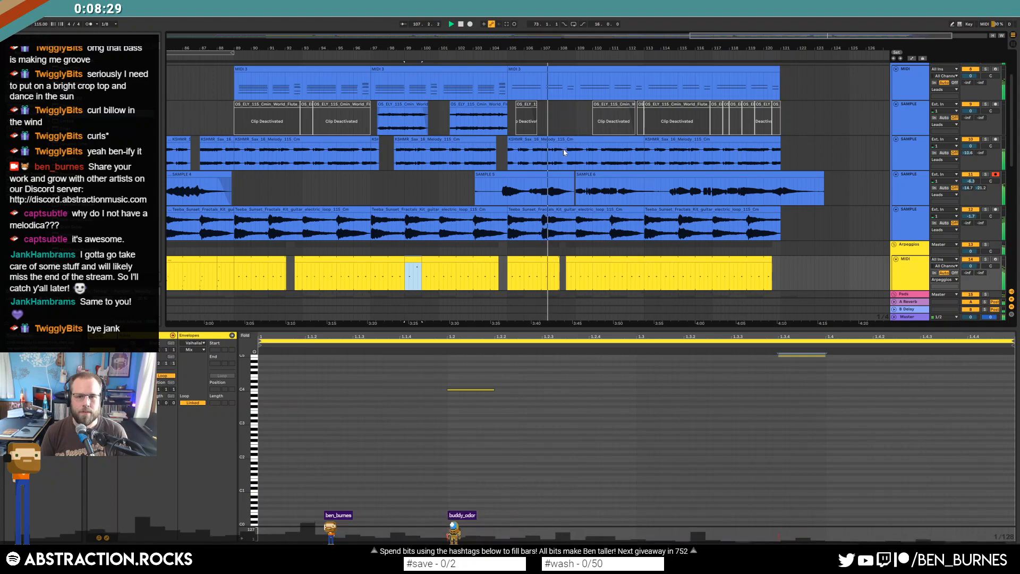
Stop playback and delete the sax section between about bars 108.2 and 109.
scroll(564, 152, up, 4)
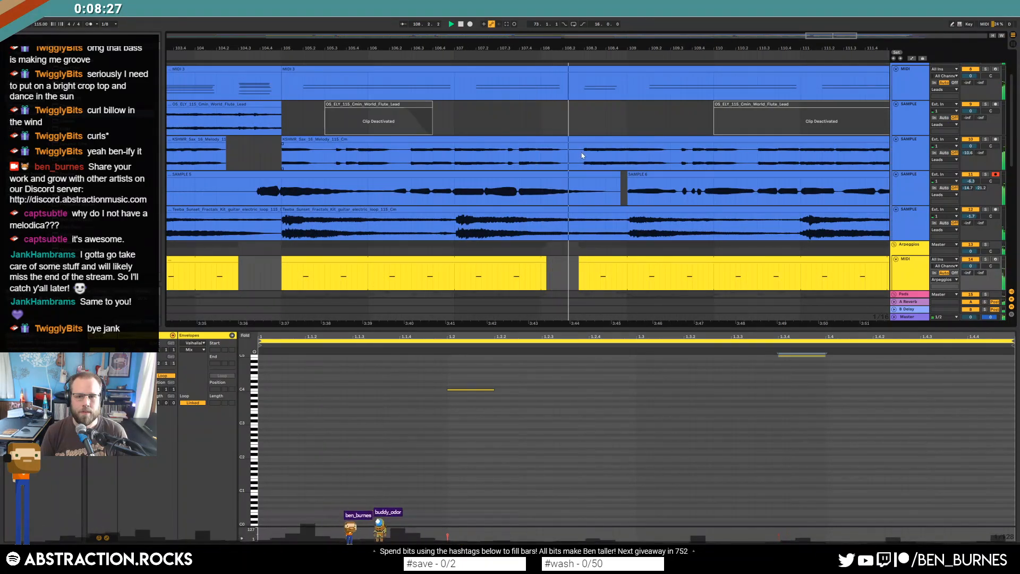
drag(577, 155, 627, 155)
key(space)
key(Delete)
click(514, 155)
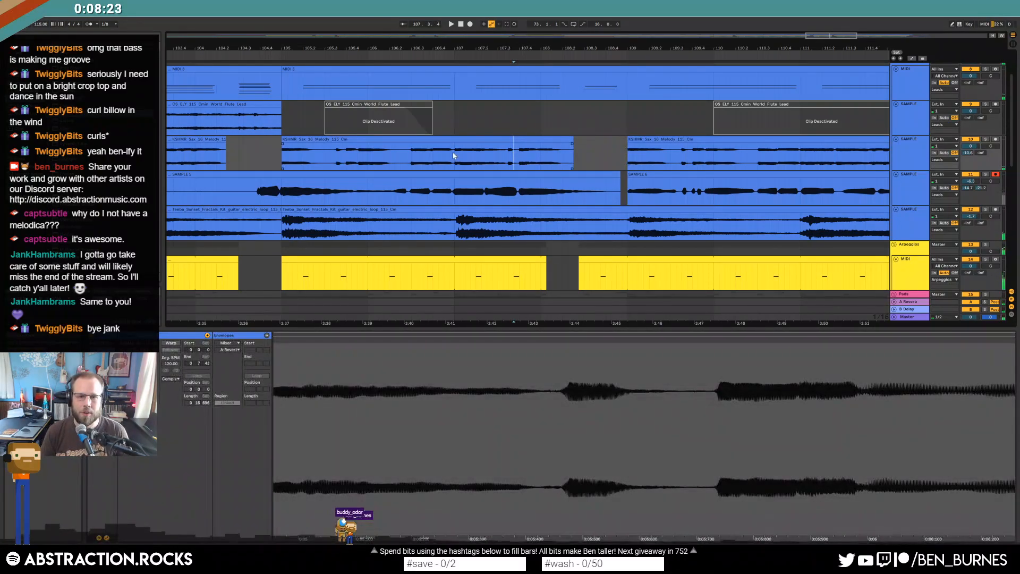
Play from about bar 107 and trim the start of the sax clip at bar 109 forward to about bar 110.2.
click(454, 152)
key(space)
drag(629, 141, 677, 148)
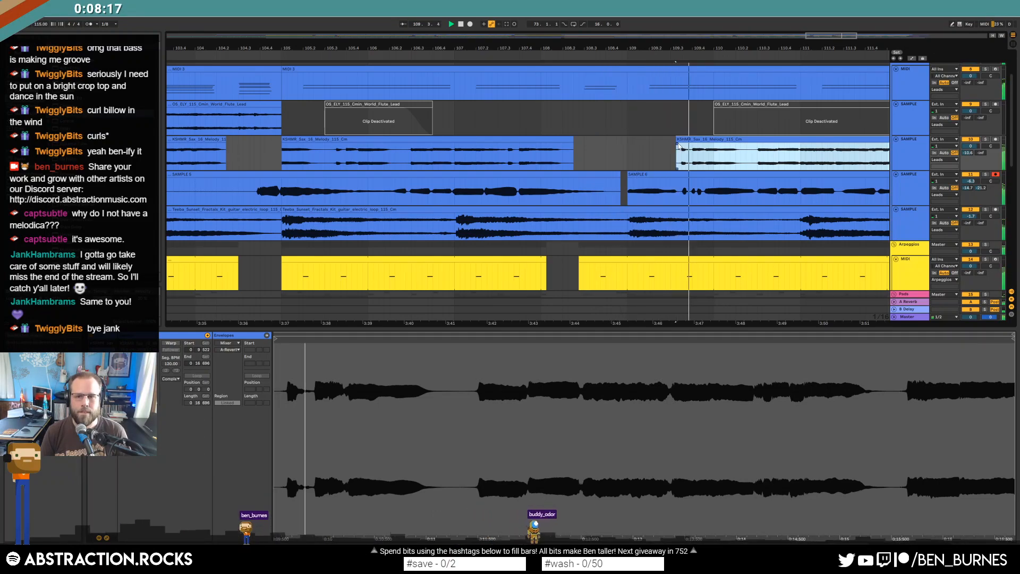
scroll(649, 108, right, 3)
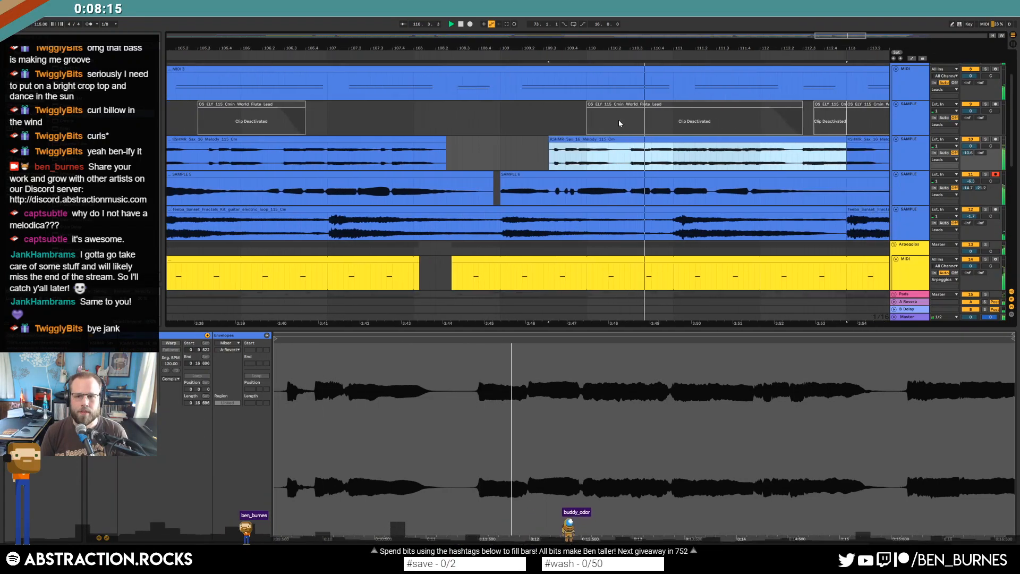
drag(551, 140, 627, 141)
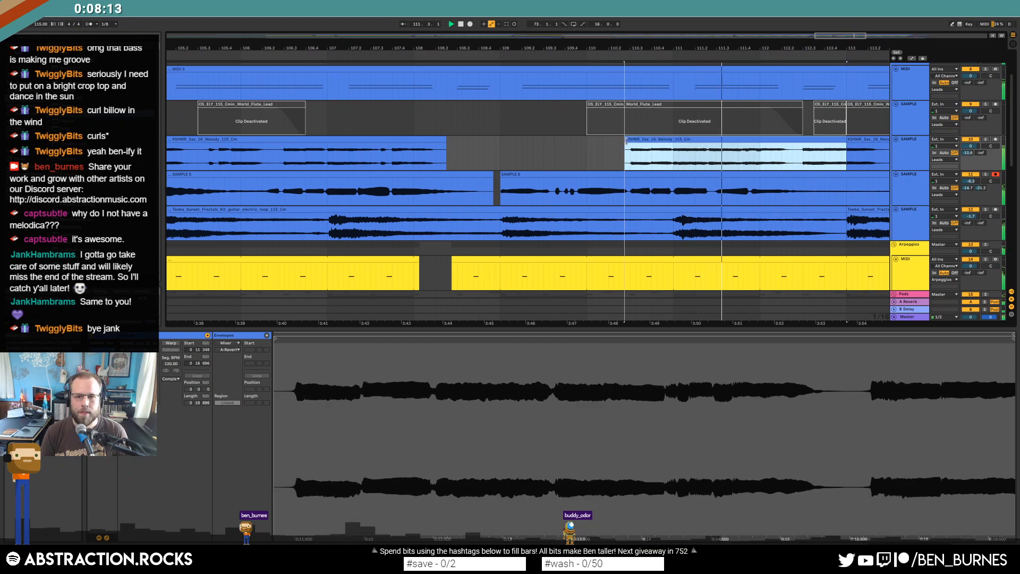
Copy the short sax phrase just before bar 113 into the gap after bar 108 and shift the copy slightly earlier.
mouse_move(839, 35)
mouse_down()
mouse_move(839, 15)
mouse_move(832, 46)
mouse_up()
drag(682, 157, 710, 156)
key(space)
click(484, 150)
key(ctrl+v)
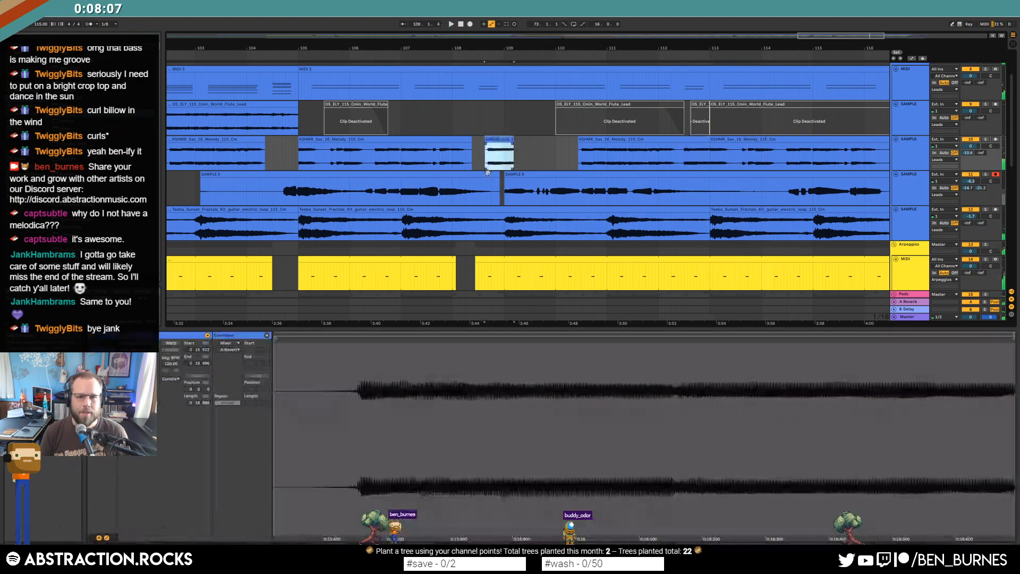
drag(506, 140, 496, 140)
Play from about bar 107.3, copy the opening sax note at bar 105 to bar 109, and play the result.
click(427, 160)
key(space)
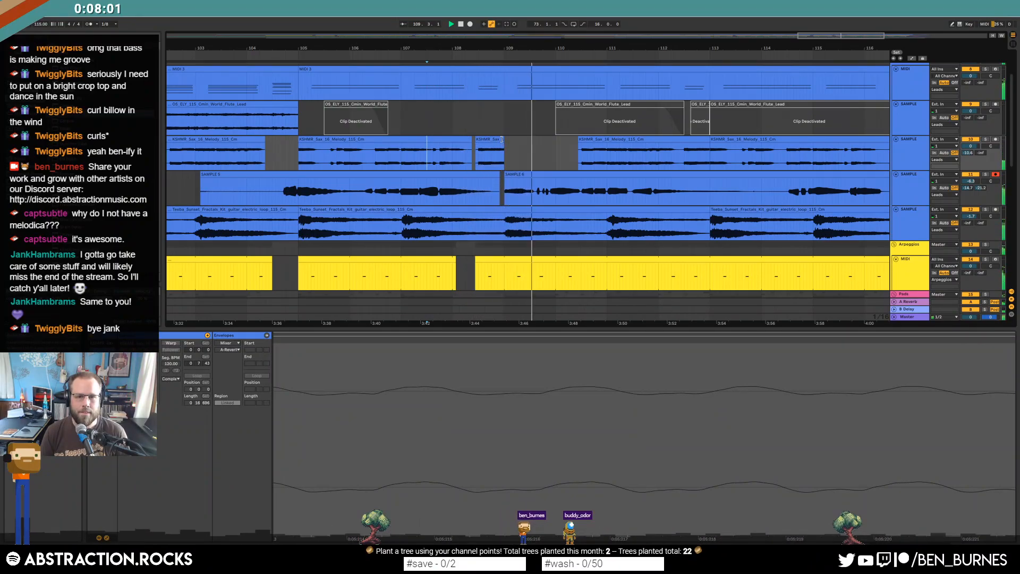
click(502, 139)
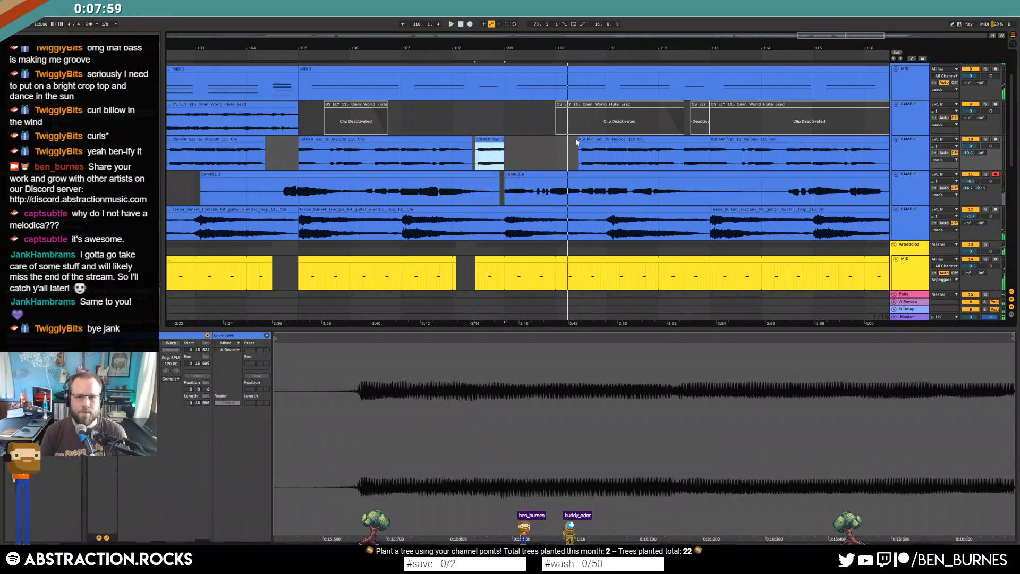
drag(318, 152, 298, 154)
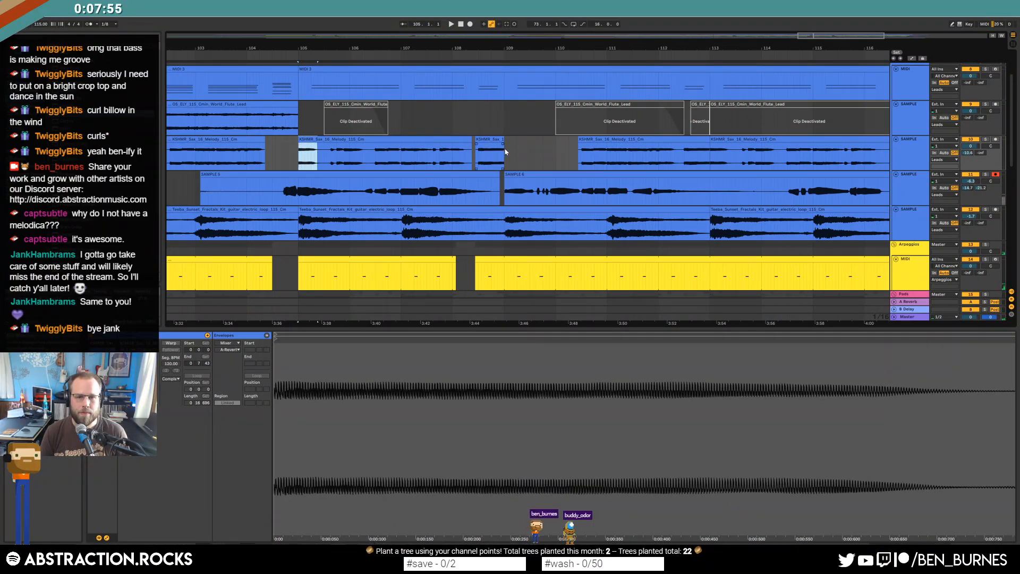
drag(505, 151, 529, 152)
key(space)
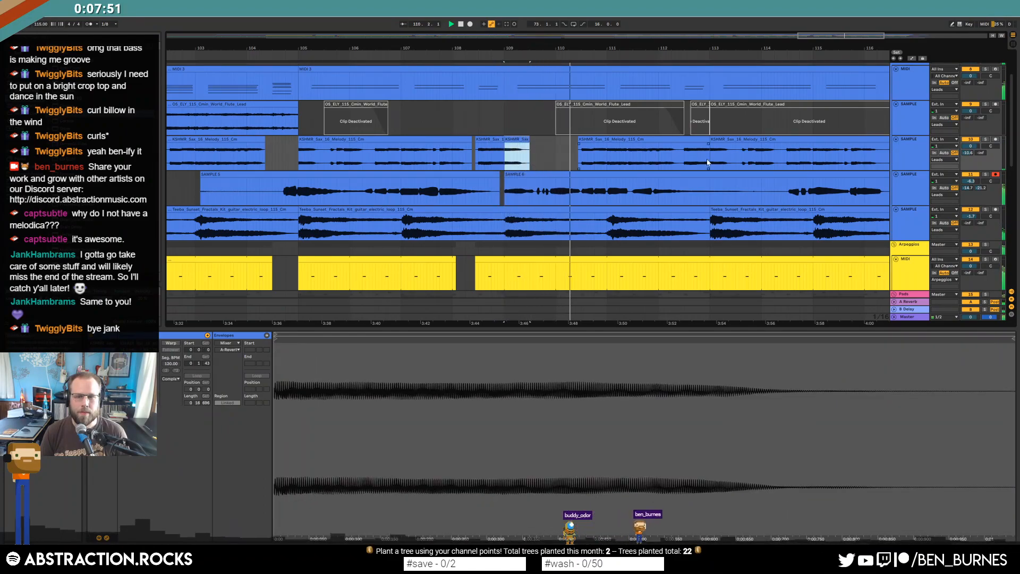
Trim the sax clip's end to about bar 112.2 and the next sax clip's start to about bar 113.2, checking with playback.
drag(845, 35, 856, 37)
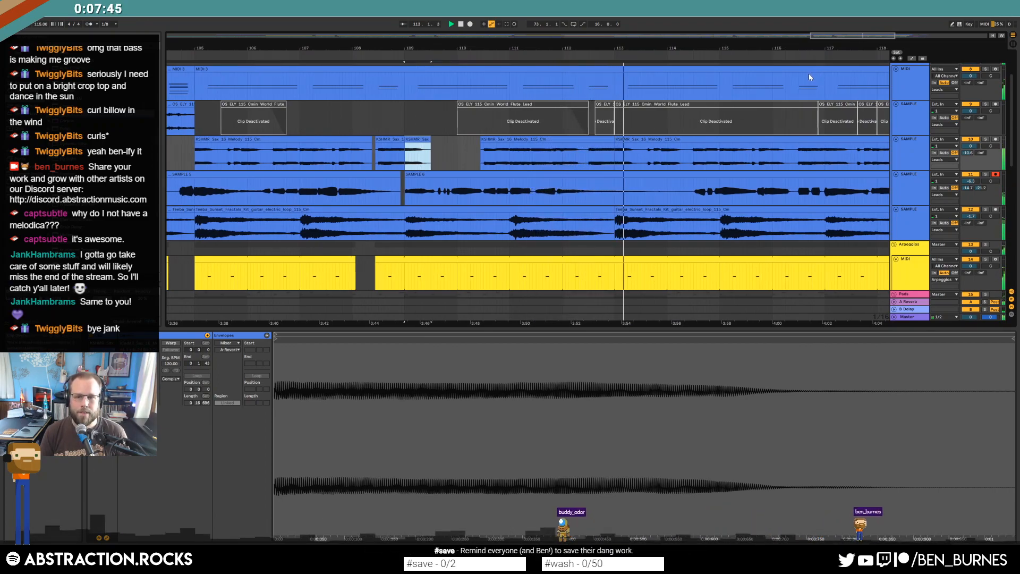
drag(845, 36, 859, 35)
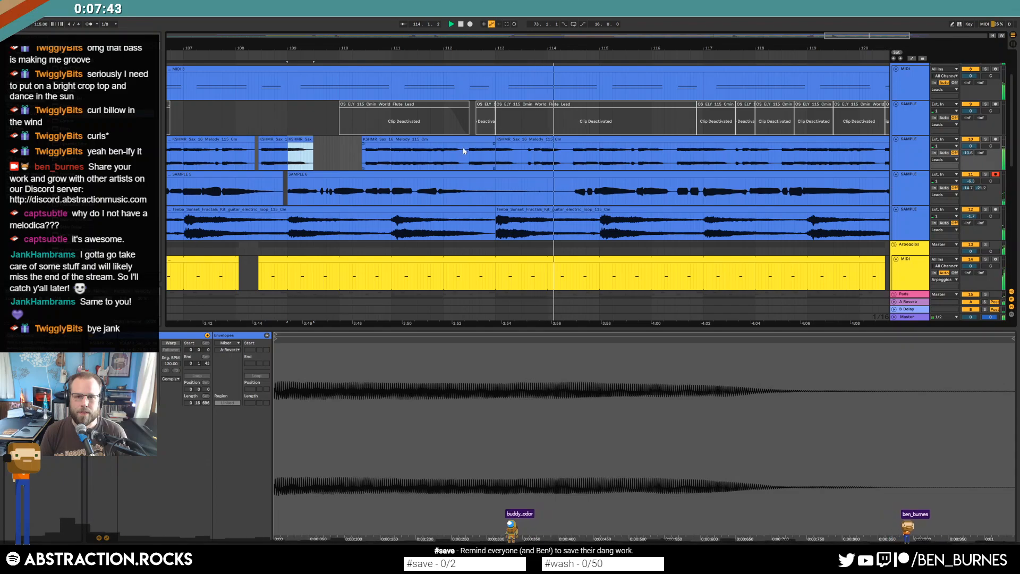
drag(499, 140, 462, 140)
click(480, 140)
key(space)
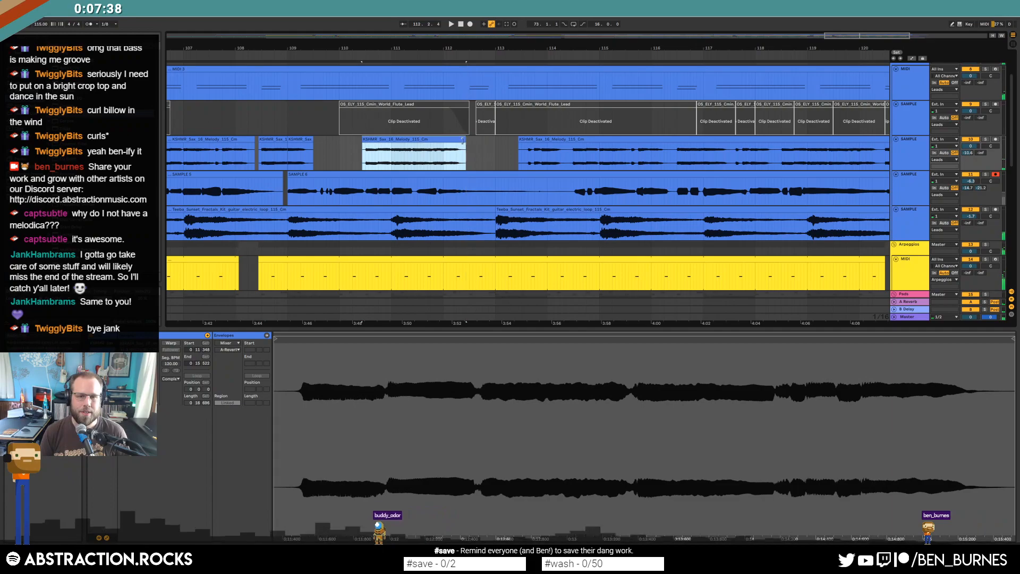
click(364, 154)
key(space)
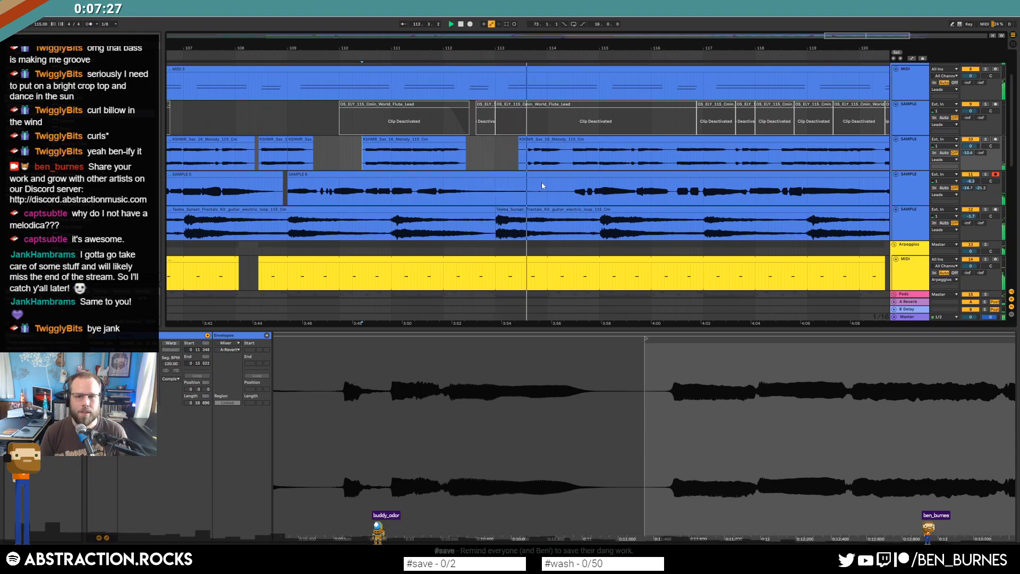
drag(565, 150, 519, 151)
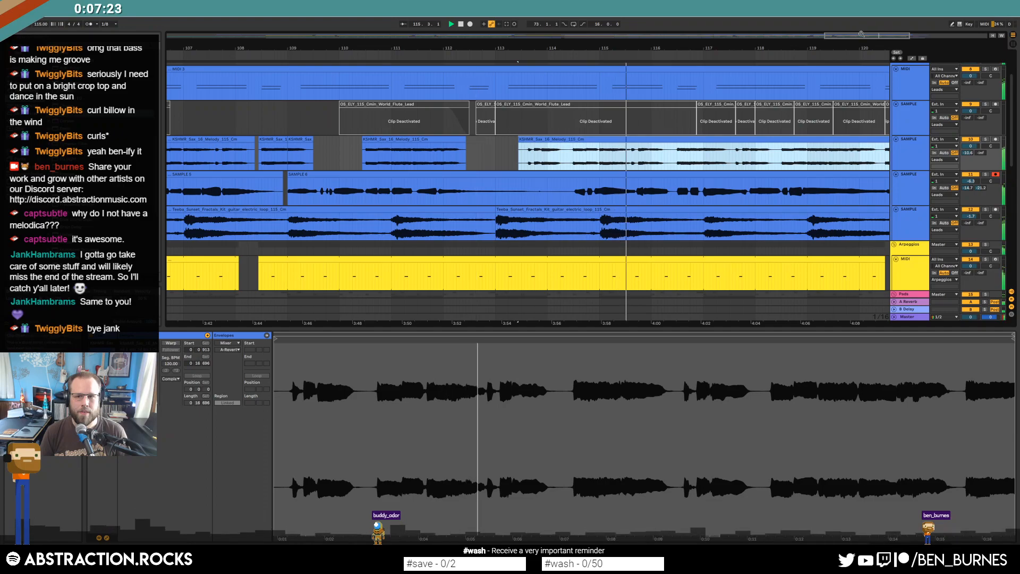
Delete the part of the SAMPLE 6 clip from just before bar 115.4 to about bar 116.2 and tidy the cut's left edge.
drag(841, 37, 861, 37)
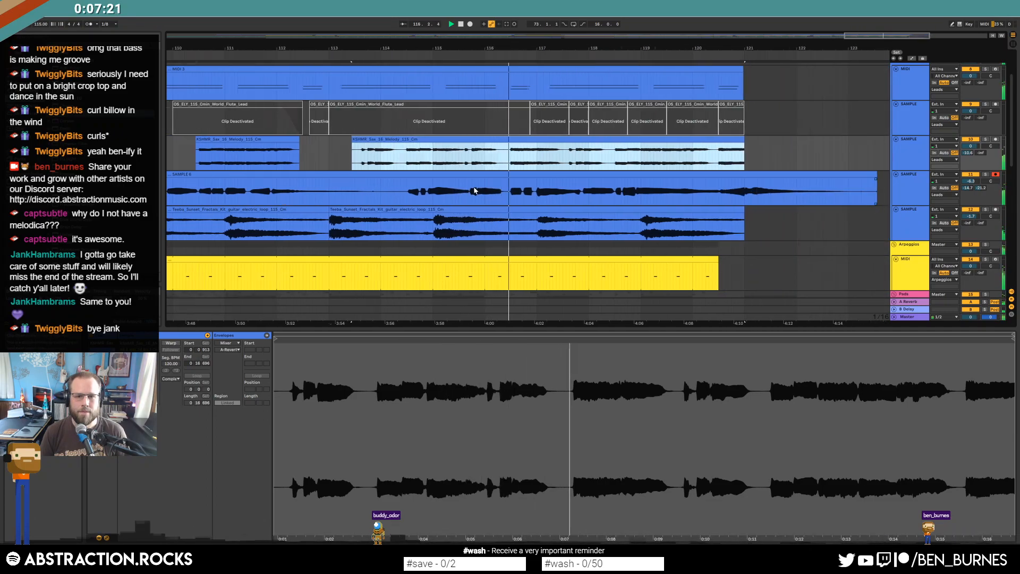
scroll(479, 190, up, 3)
drag(466, 191, 546, 194)
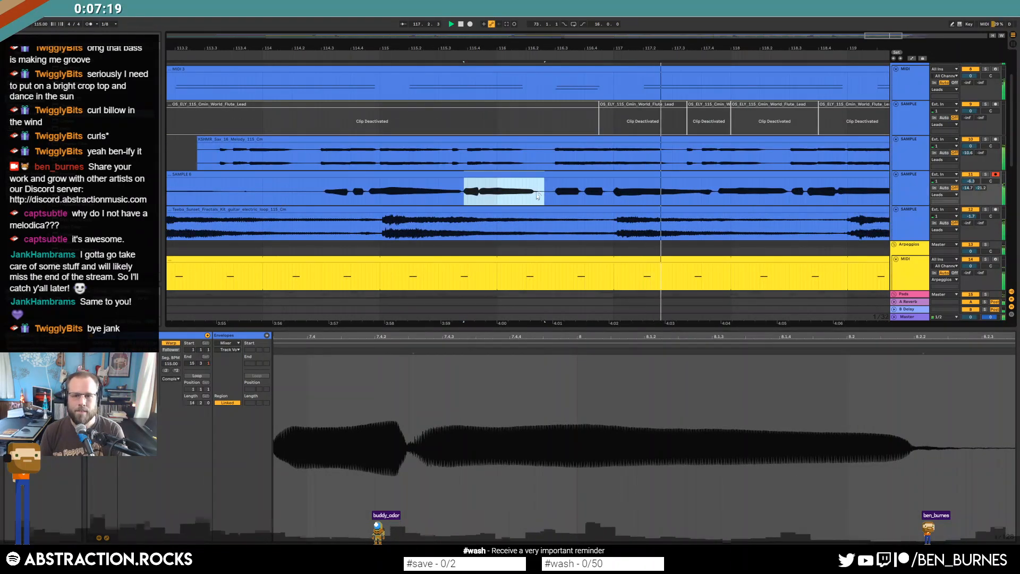
key(Delete)
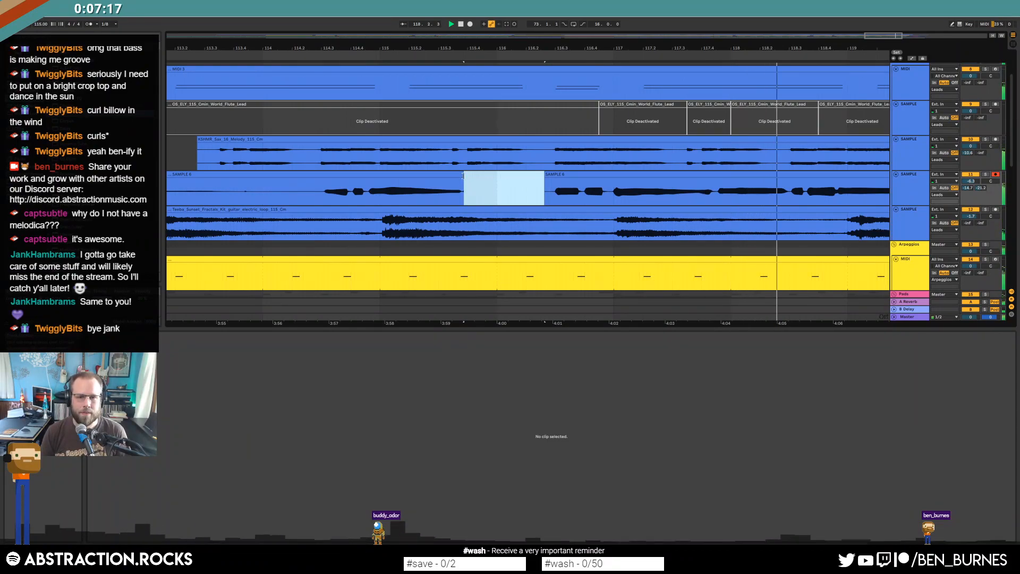
click(460, 175)
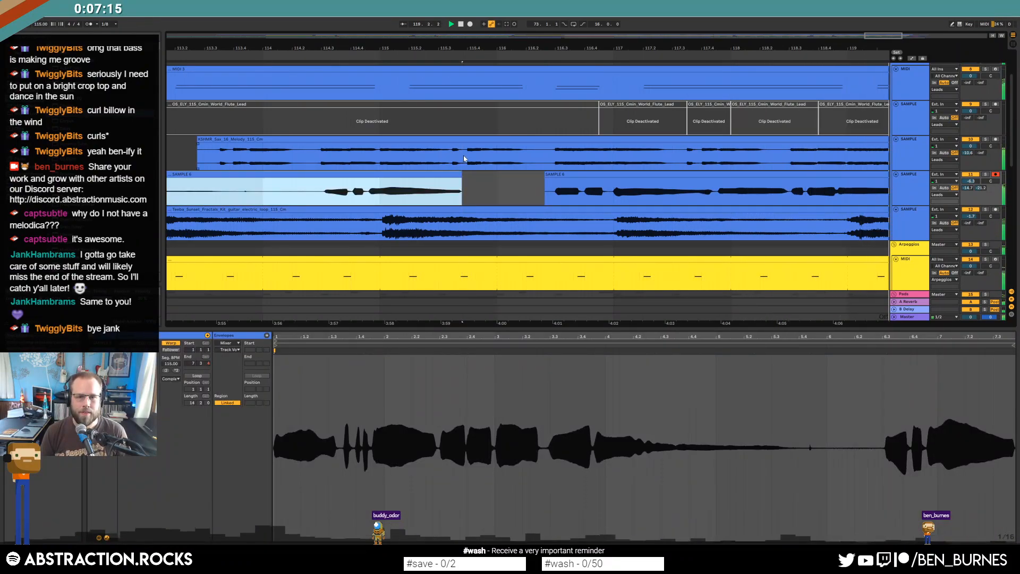
Try deleting the sax section between about bars 115 and 115.3.
drag(453, 157, 538, 155)
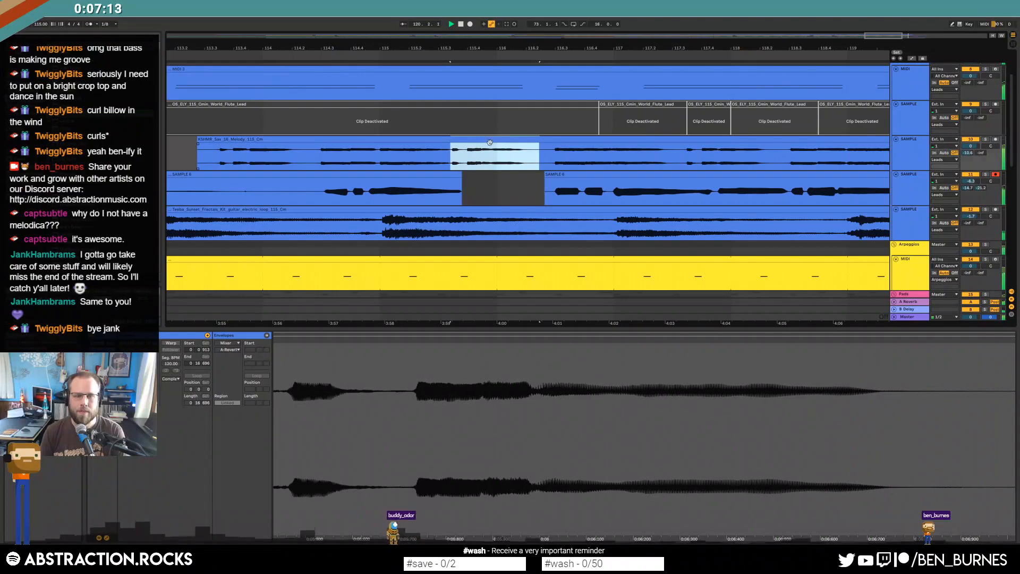
drag(378, 160, 451, 159)
key(Delete)
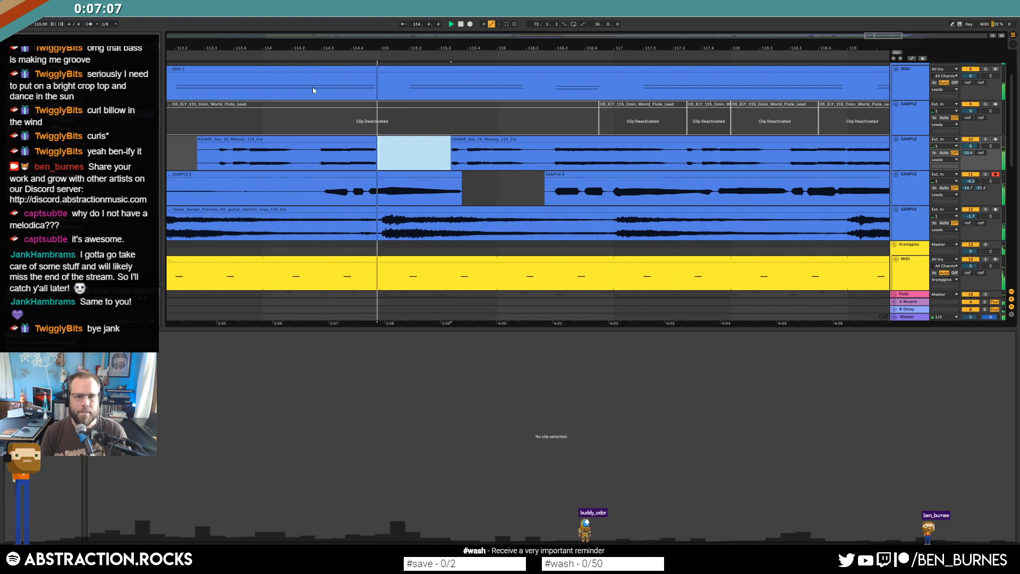
click(379, 140)
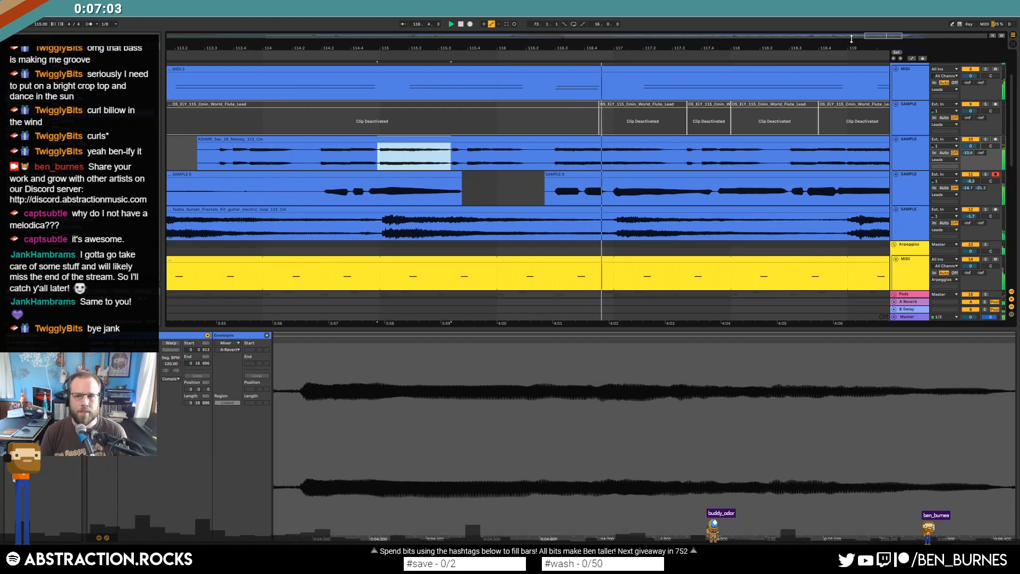
Trim the end of the last sax clip to about bar 120.3.
drag(850, 48, 586, 50)
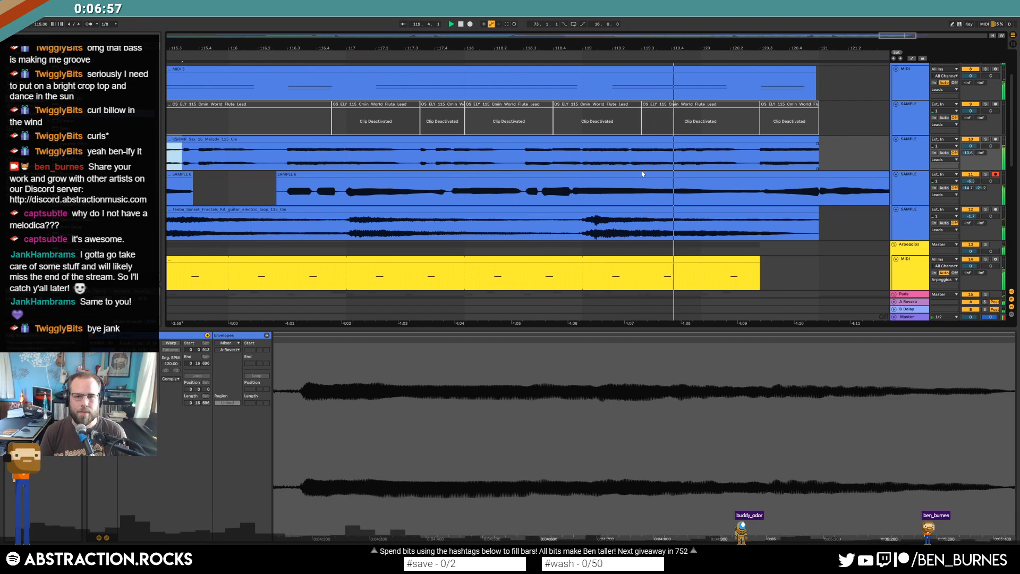
drag(817, 139, 755, 139)
Copy the first pad clip at bar 65 to bar 121, so that it runs to bar 129.
drag(903, 34, 924, 23)
key(w)
scroll(705, 226, down, 5)
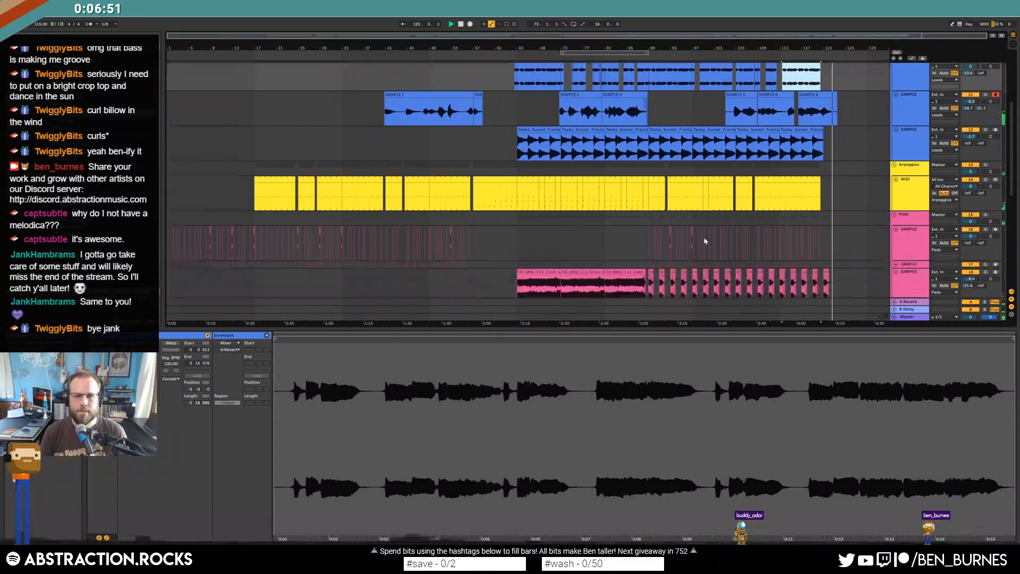
click(550, 181)
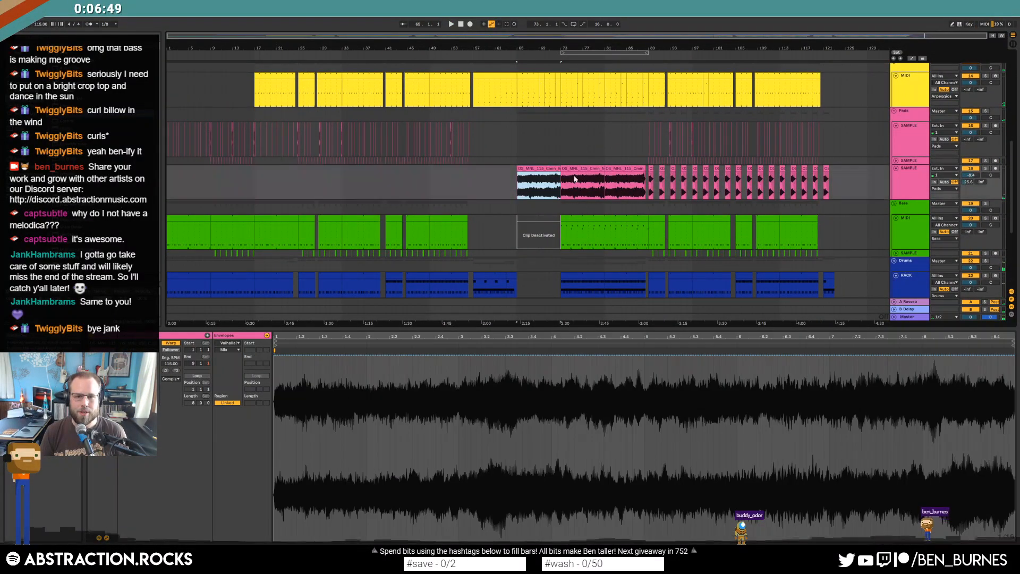
click(825, 171)
key(ctrl+v)
drag(872, 193, 866, 191)
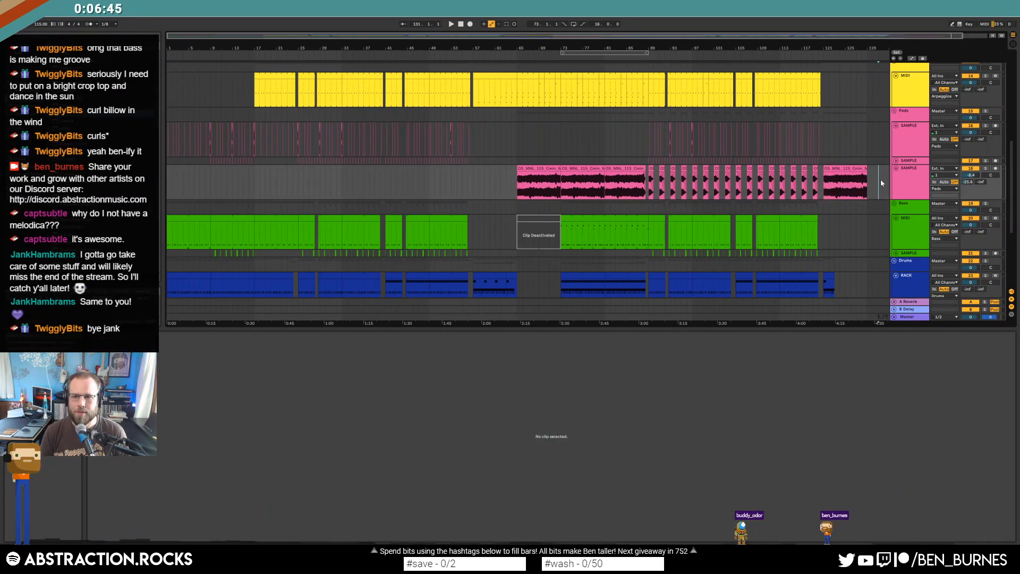
Copy the drum RACK clip and the drum loops below it from bars 9 to 17 and paste them at bar 121.
drag(915, 35, 675, 47)
scroll(810, 197, down, 5)
click(810, 197)
click(279, 196)
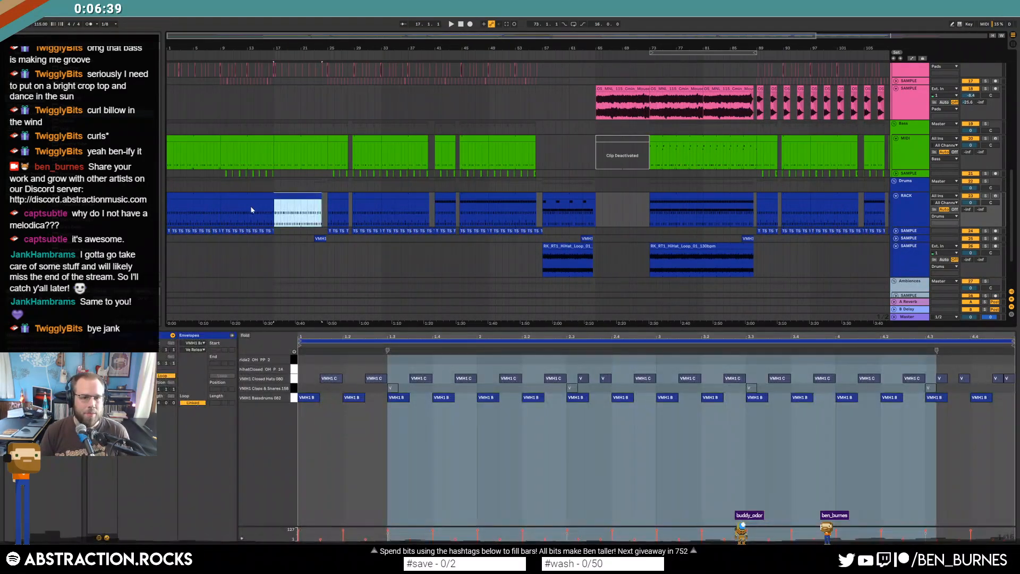
click(239, 195)
shift+click(271, 240)
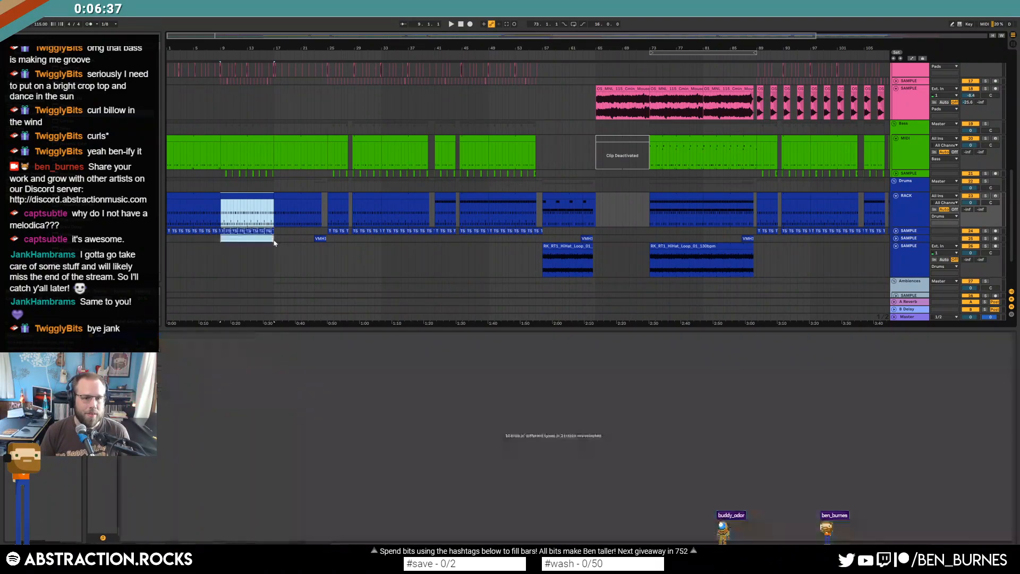
scroll(859, 198, right, 5)
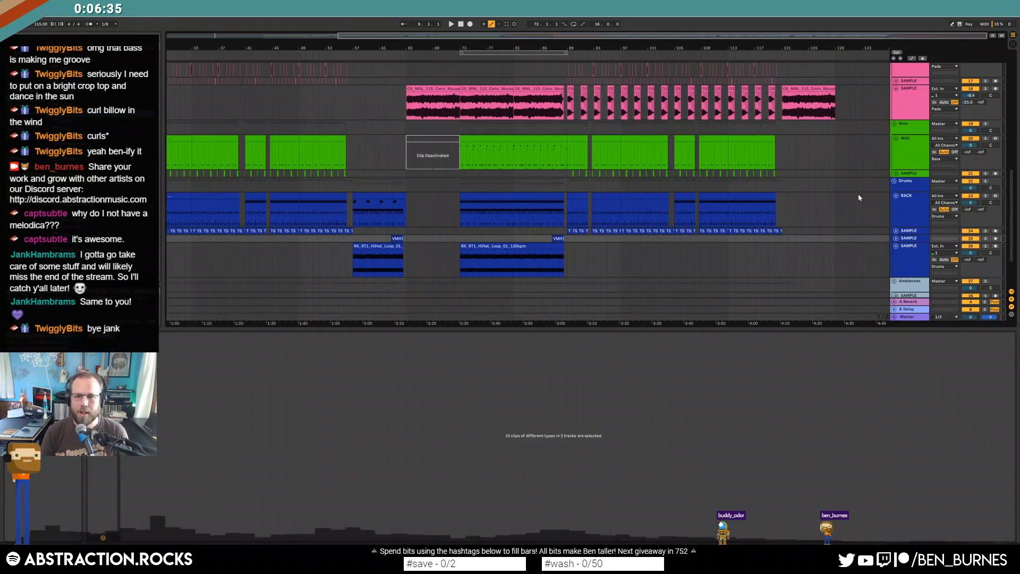
click(782, 206)
key(ctrl+v)
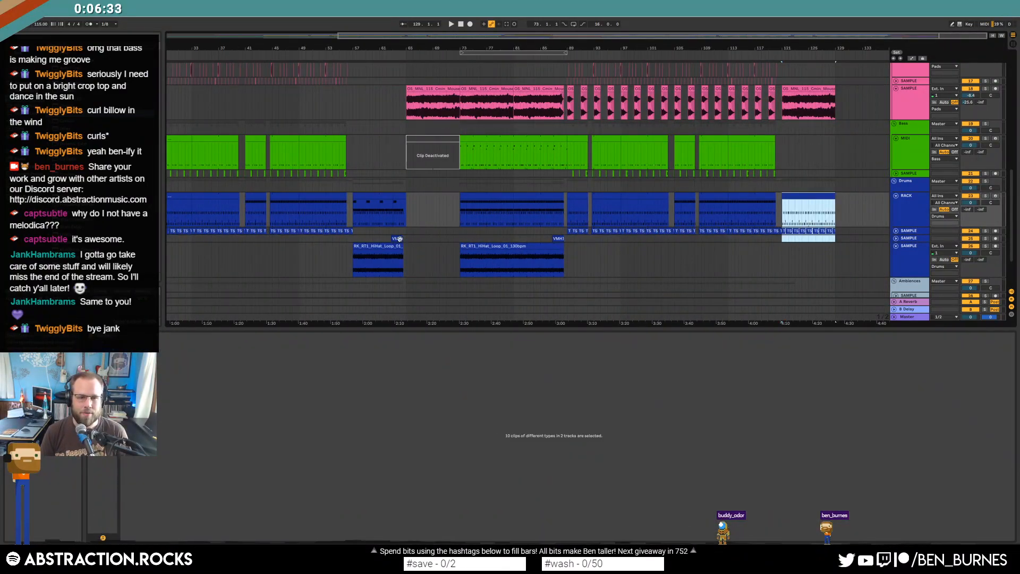
Extend the birds ambience loop that starts at bar 65 into one continuous clip ending at bar 129.
scroll(682, 245, down, 3)
drag(795, 248, 835, 248)
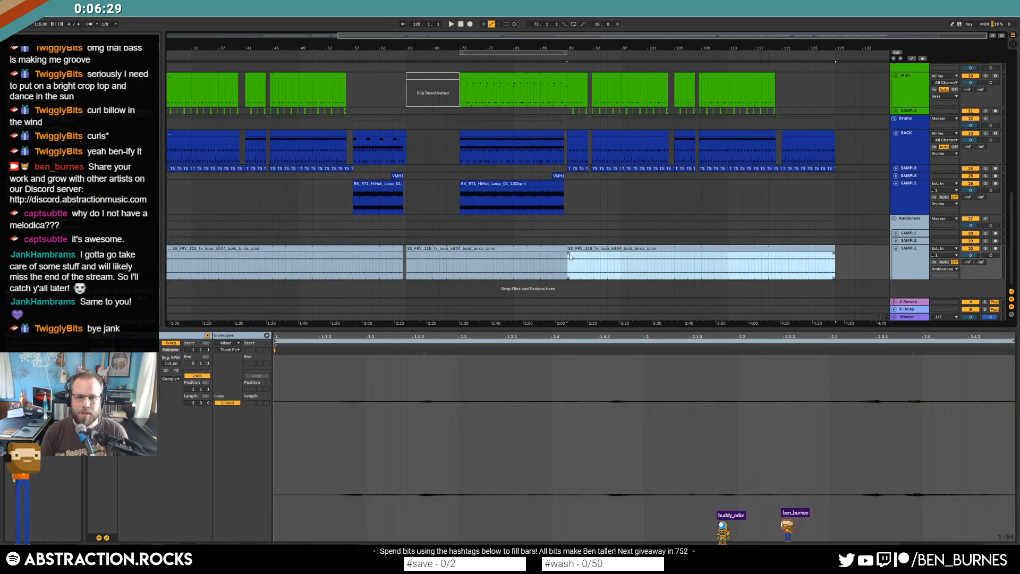
drag(568, 257, 835, 262)
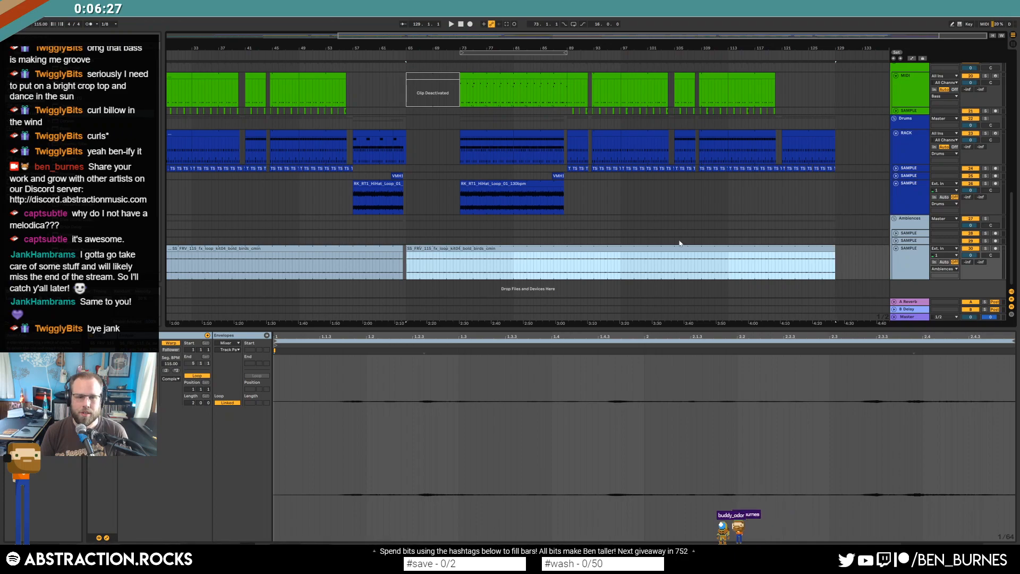
Add a copy of the arpeggio MIDI clip at bar 121, running to about bar 128.3.
scroll(757, 240, up, 10)
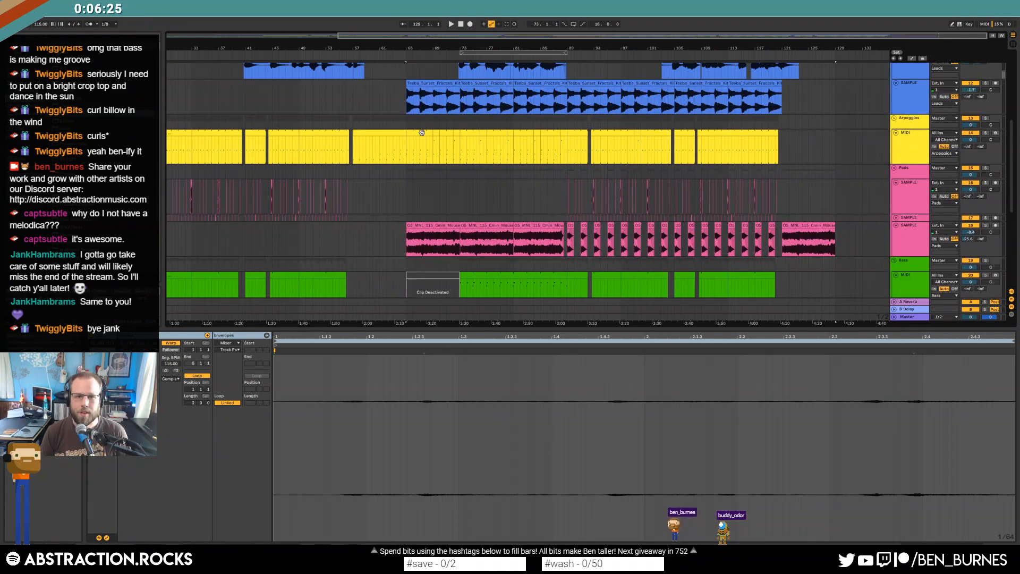
click(372, 131)
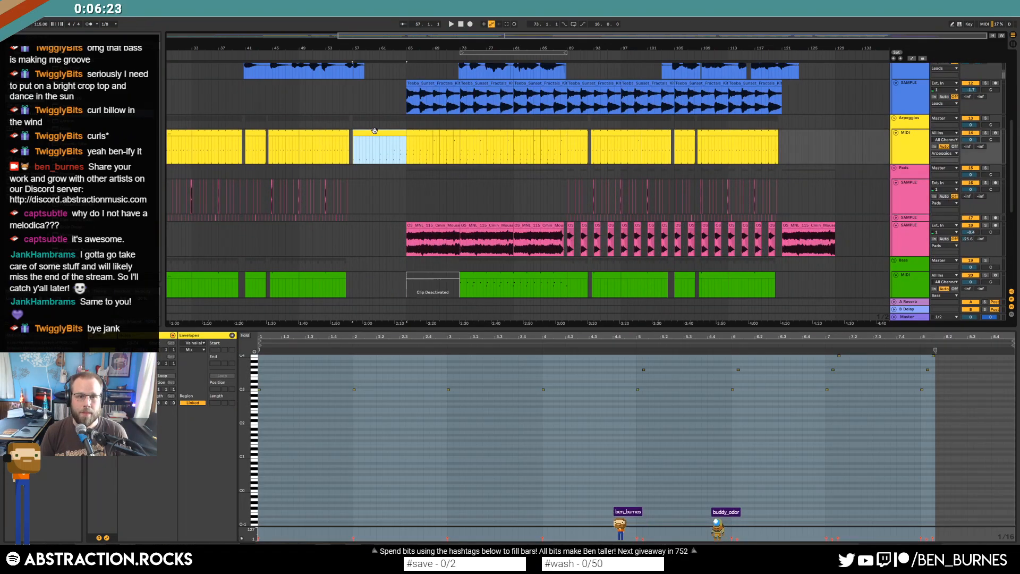
click(314, 133)
drag(781, 143, 831, 144)
Try duplicating the last eight bars of the lead MIDI clip to bar 121 and play the transition.
scroll(829, 153, up, 5)
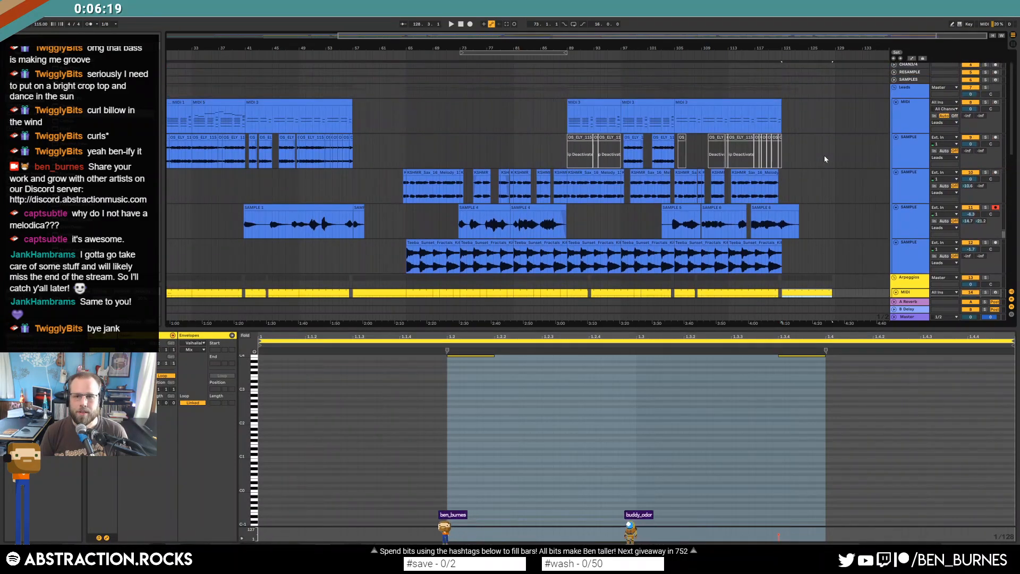
scroll(824, 156, up, 2)
click(606, 126)
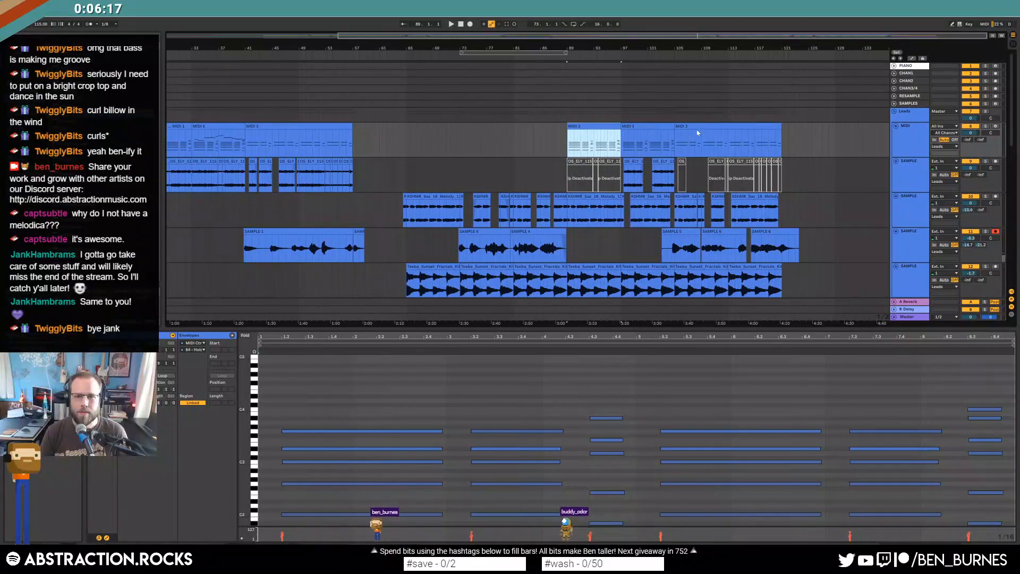
drag(730, 141, 783, 146)
key(ctrl+d)
click(775, 145)
key(space)
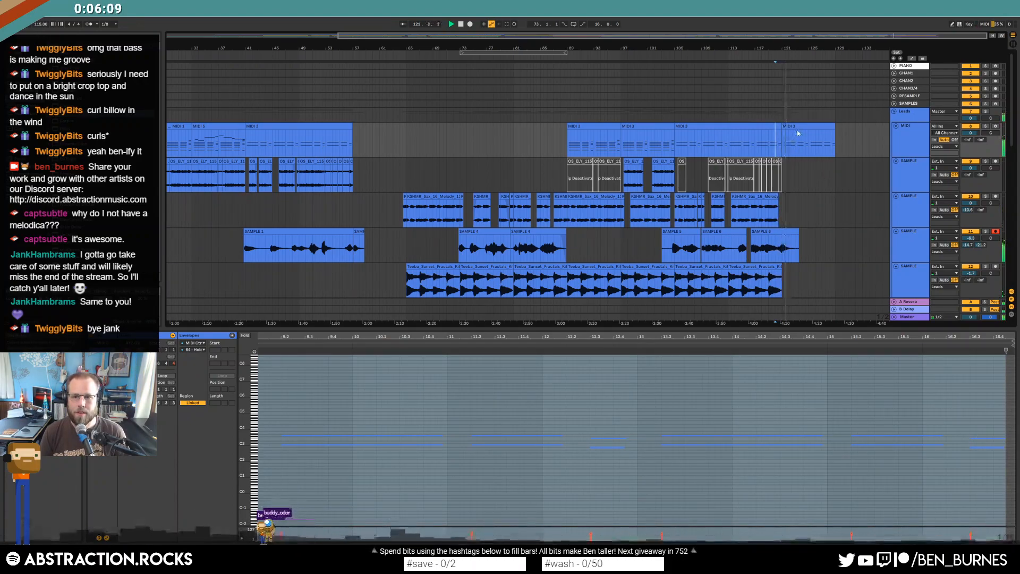
scroll(821, 143, down, 2)
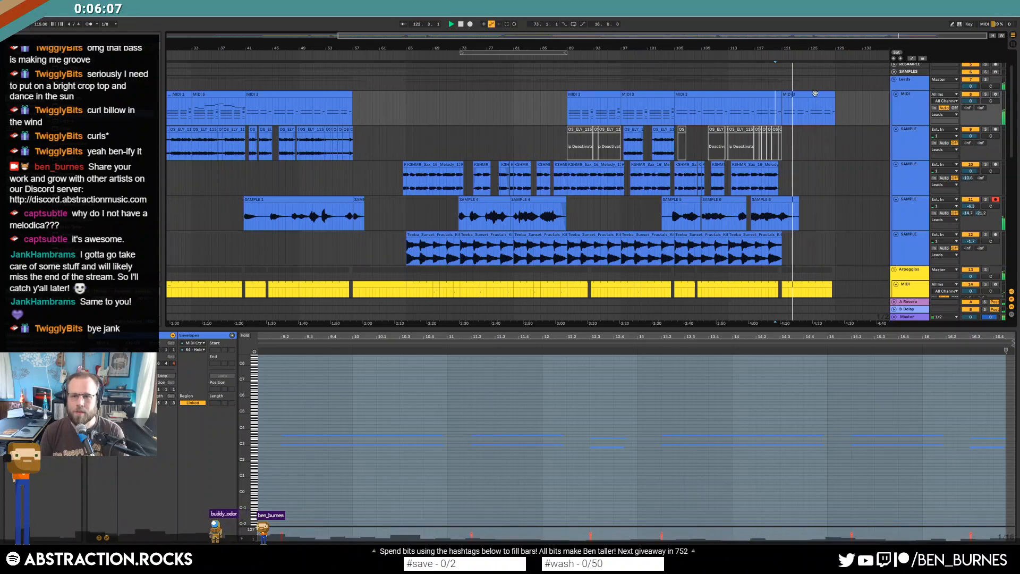
key(Delete)
Expand the folded drum loop SAMPLE track and select its clips from bar 121 to about bar 129.
scroll(821, 247, down, 5)
scroll(821, 248, down, 10)
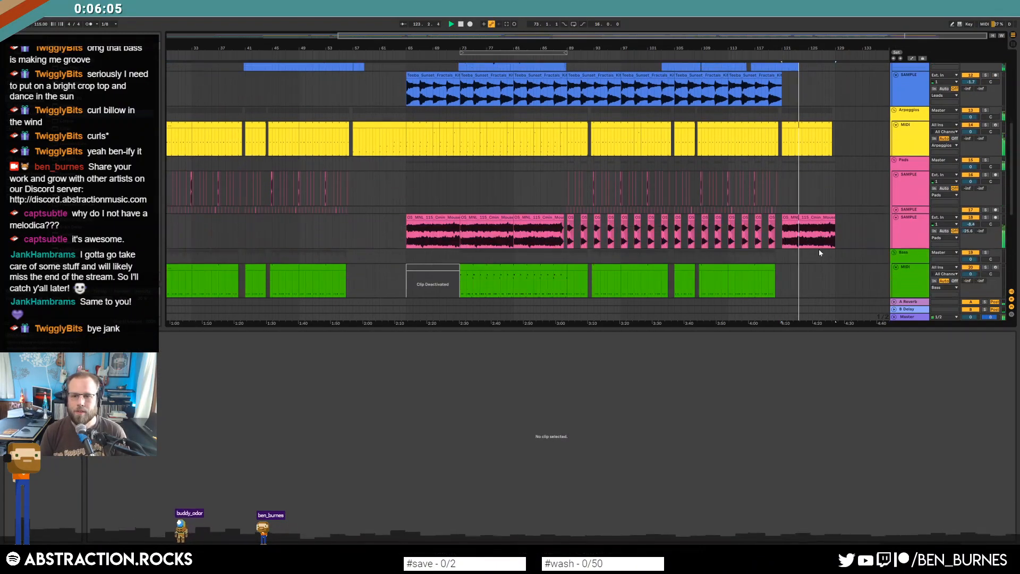
click(897, 232)
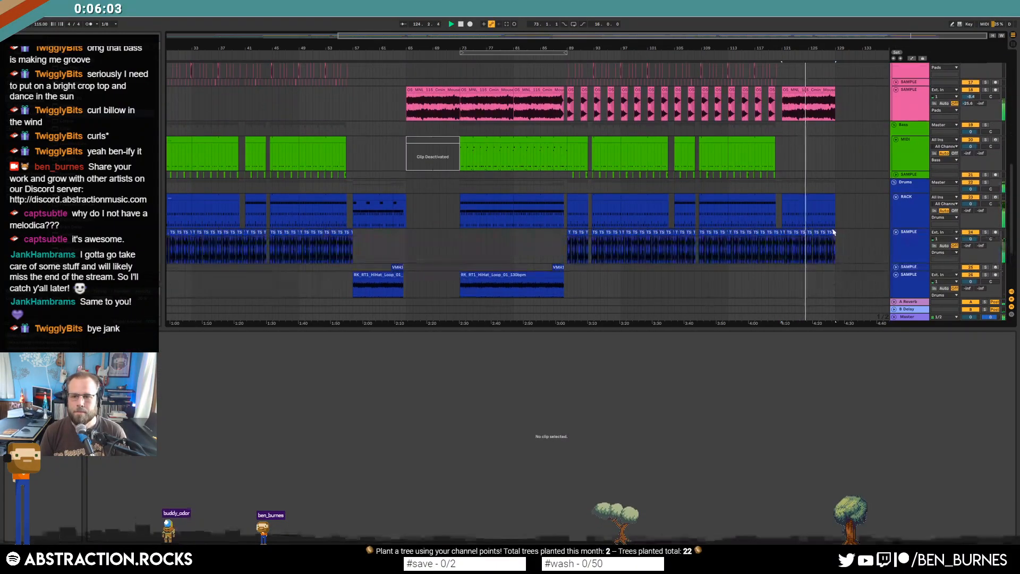
scroll(833, 233, up, 5)
scroll(838, 244, down, 2)
drag(856, 244, 583, 245)
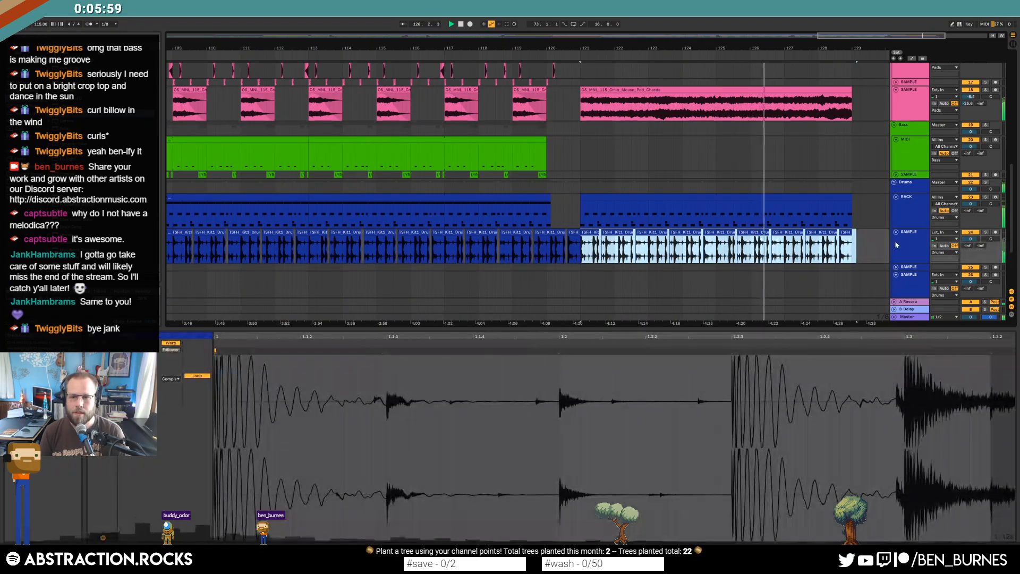
key(space)
Automate the drum loop's EQ Eight frequency to ramp up from about bar 119.3 to 13.6 kHz at bar 121, and play it.
key(shift+Tab)
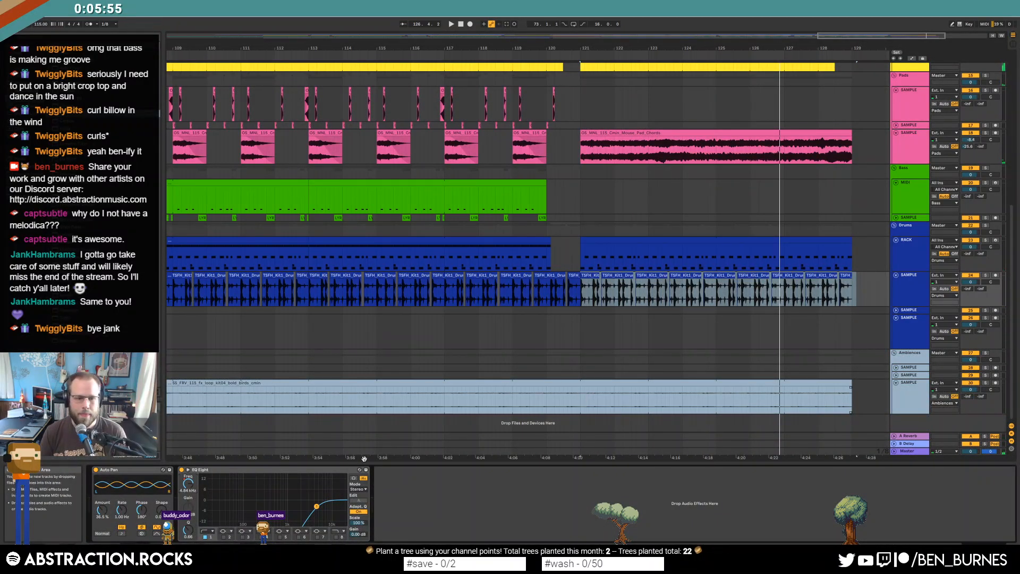
key(a)
key(w)
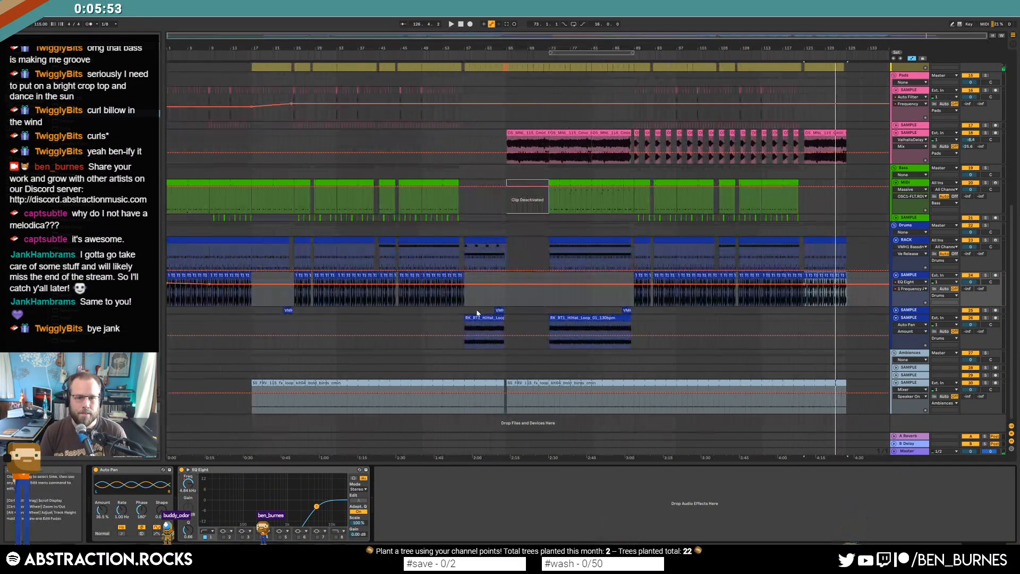
scroll(807, 291, up, 5)
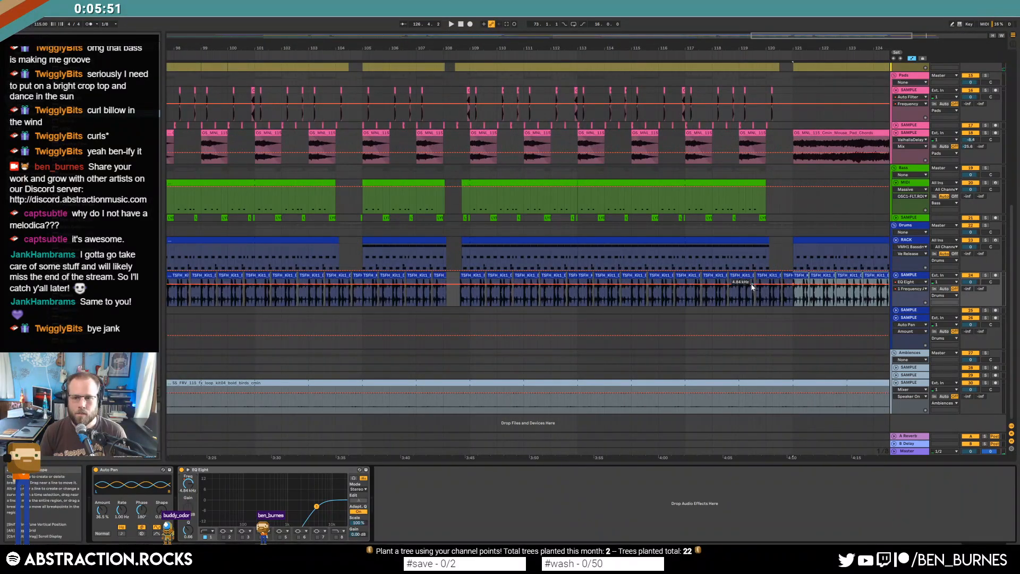
click(793, 284)
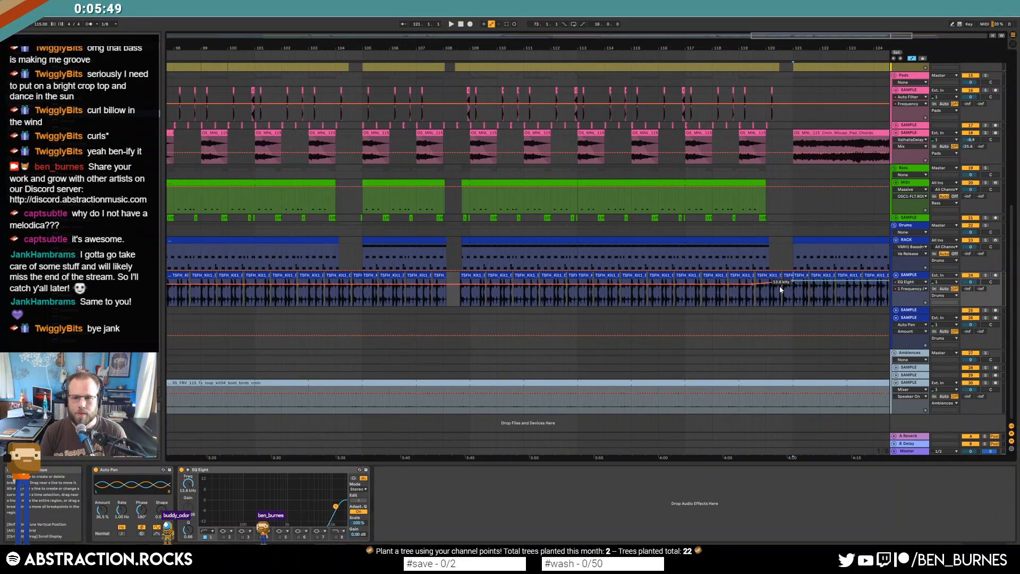
click(750, 297)
key(space)
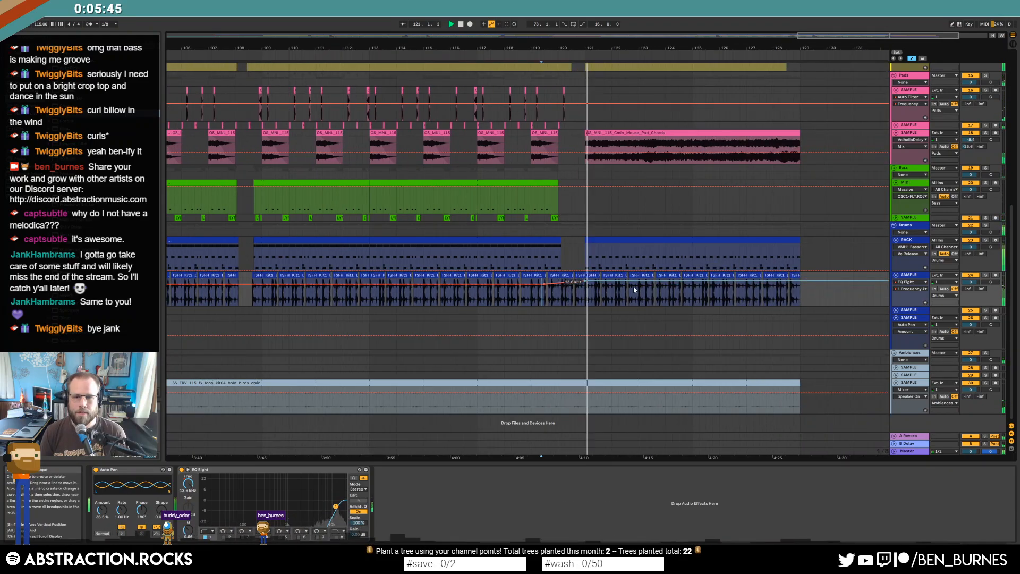
Examine the closed-hat notes in the drum RACK clip at bar 121 and the pad track's devices during playback.
double_click(620, 240)
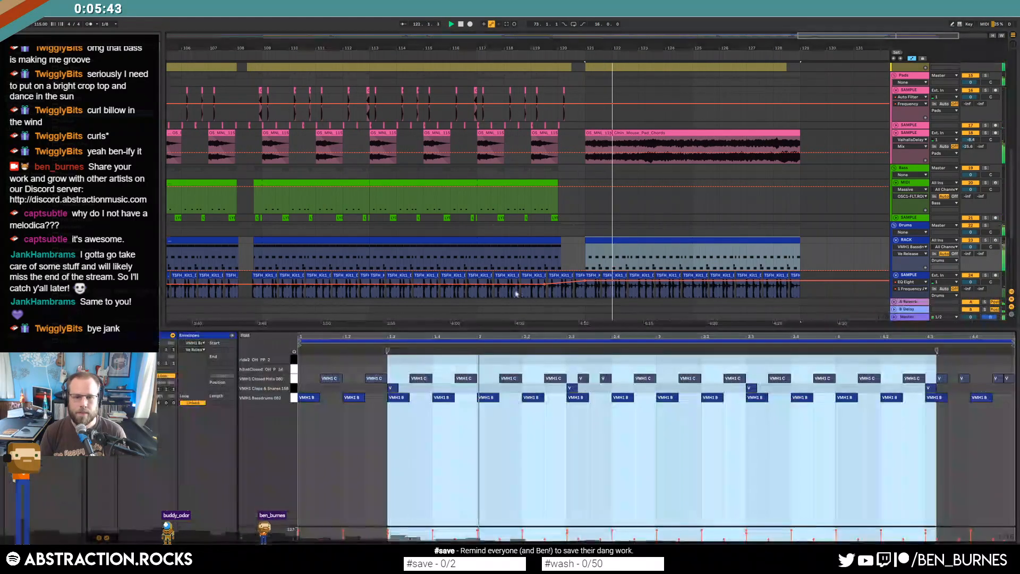
click(294, 379)
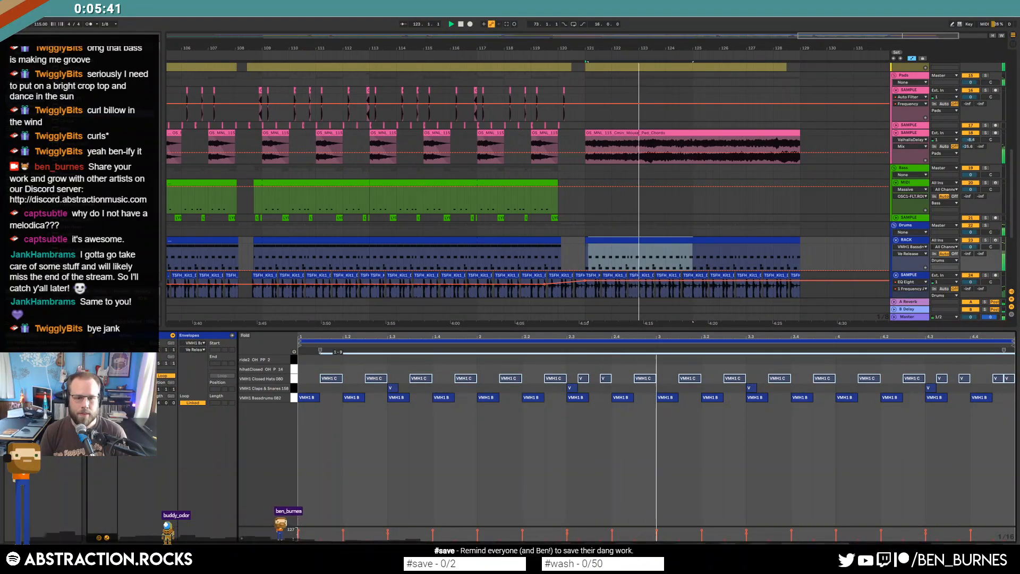
key(shift+Tab)
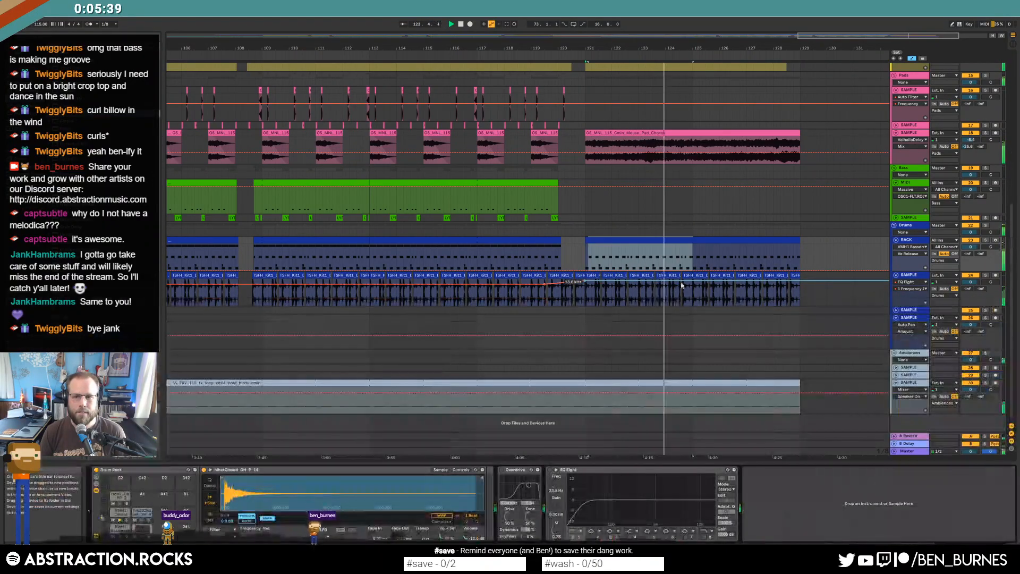
click(695, 134)
key(a)
key(a)
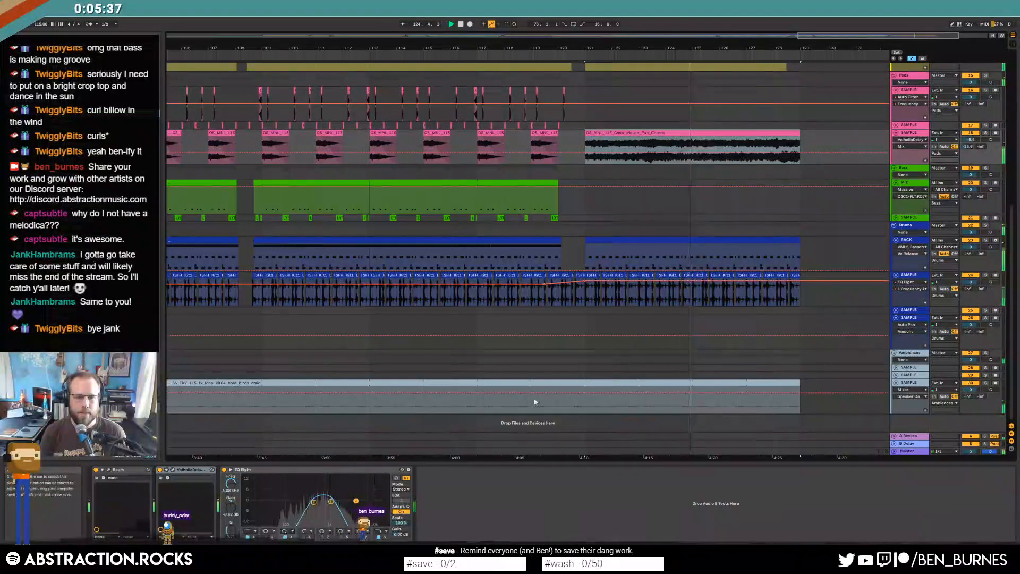
key(w)
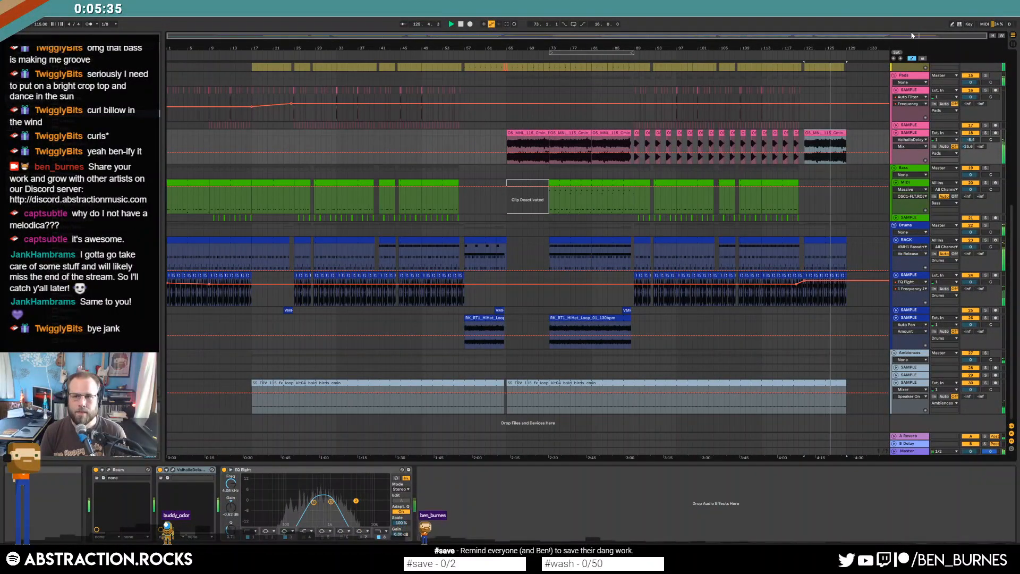
Open the drum RACK clip at bar 121 and select the closed-hat and clap notes in its second half, from bar 125.
drag(913, 36, 917, 88)
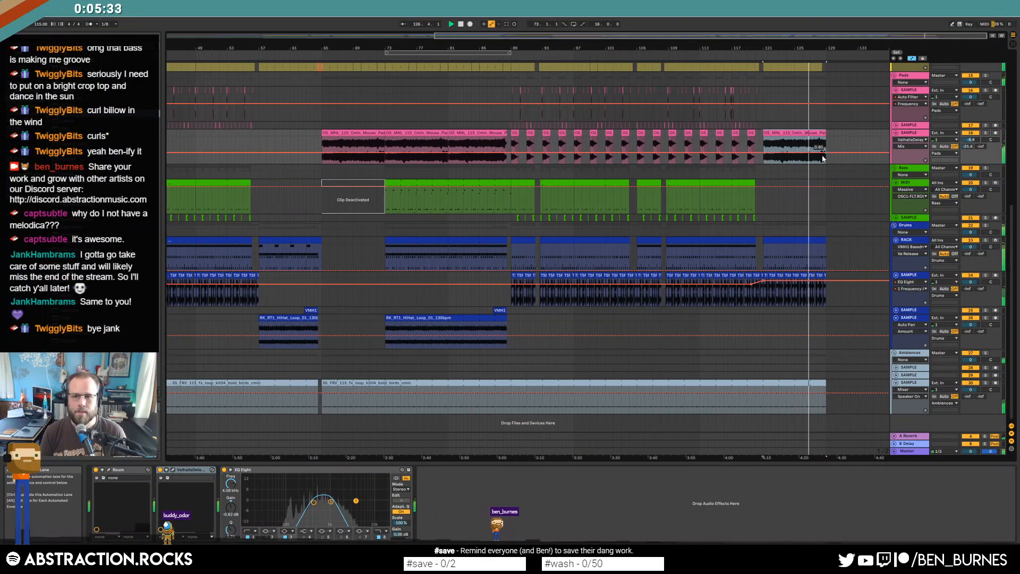
scroll(827, 257, up, 4)
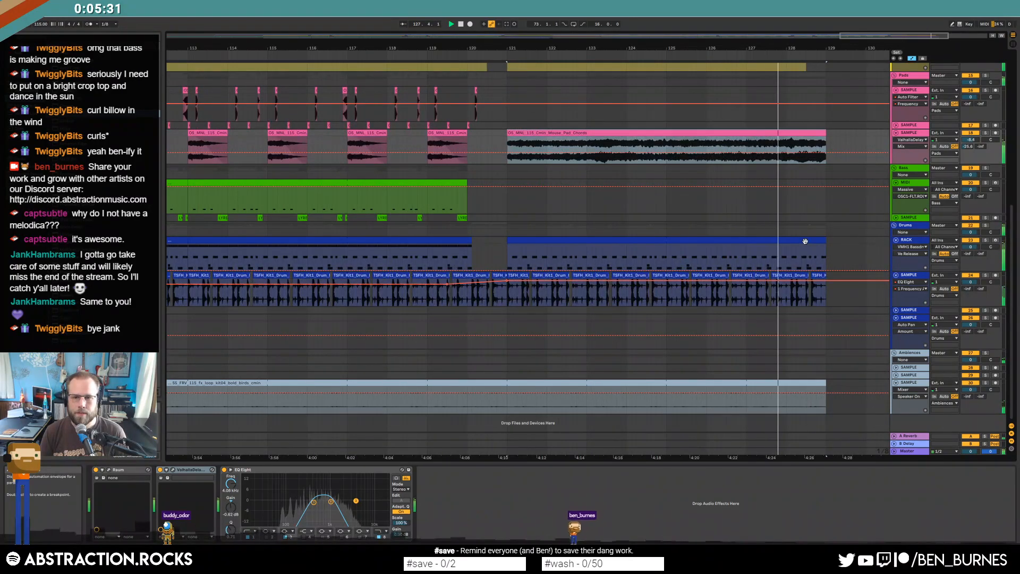
click(806, 242)
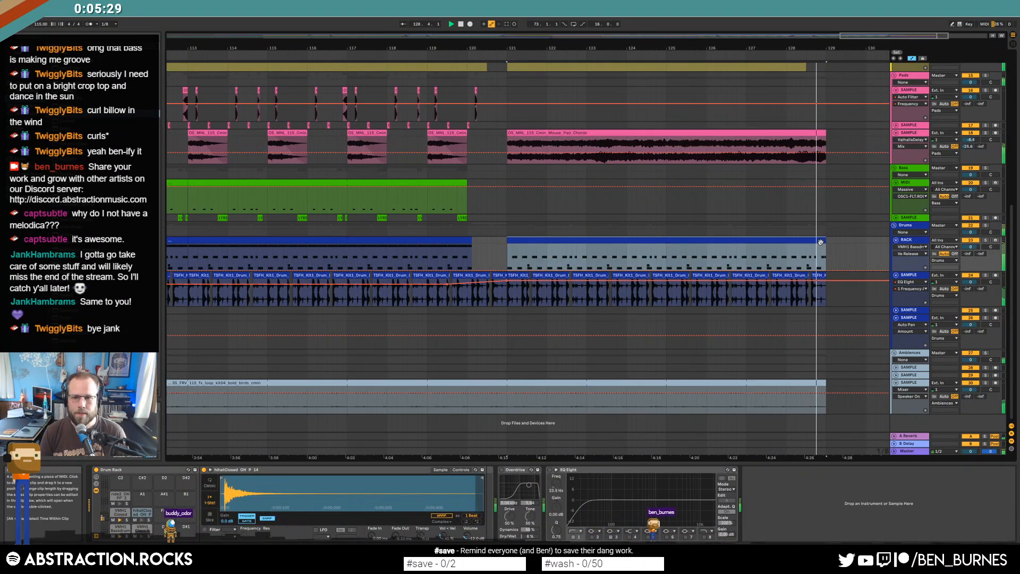
double_click(815, 240)
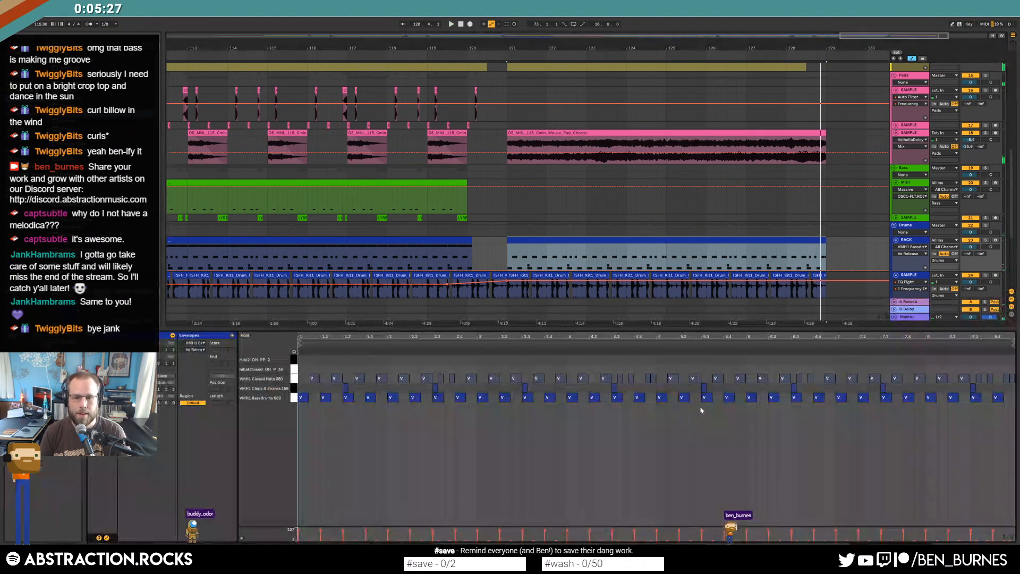
drag(660, 367, 1014, 388)
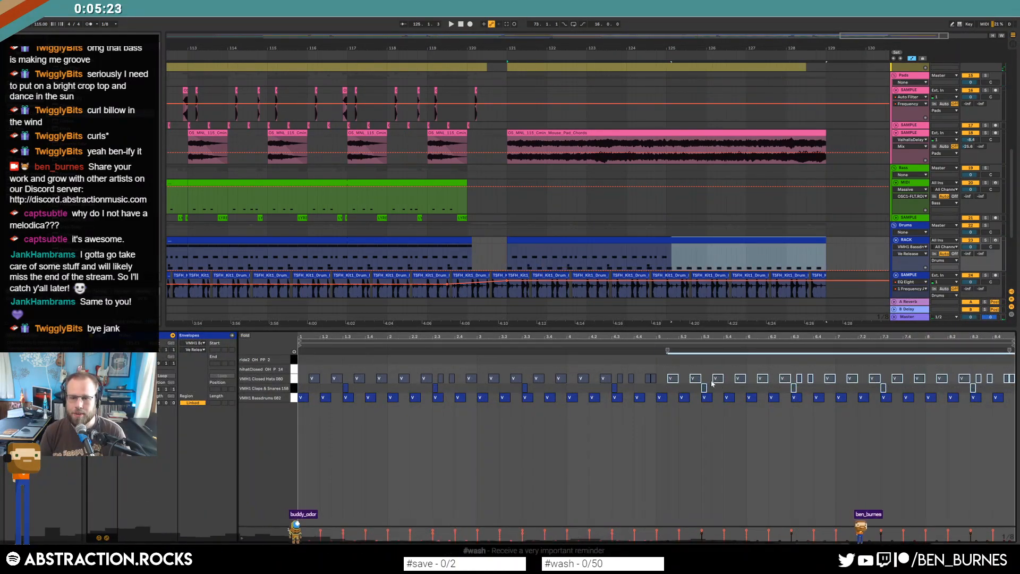
Delete the drum loop clips on the SAMPLE track from just before bar 125 to just past bar 129.
scroll(763, 271, down, 2)
drag(836, 262, 668, 243)
key(Delete)
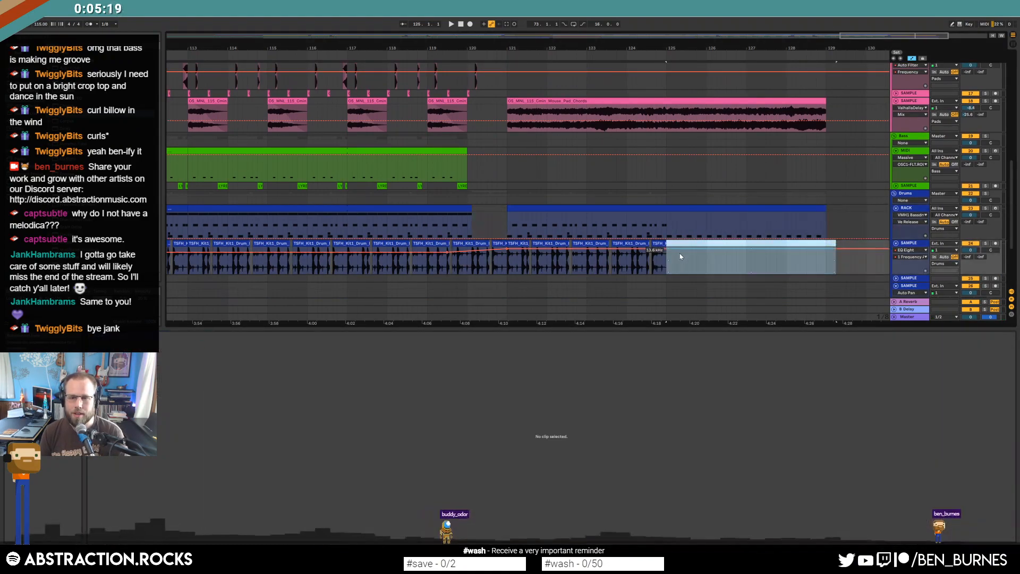
Copy the one-bar arpeggio clip at bar 99 and paste it over bars 112, 116 and 124 of the arpeggio track.
scroll(763, 212, up, 5)
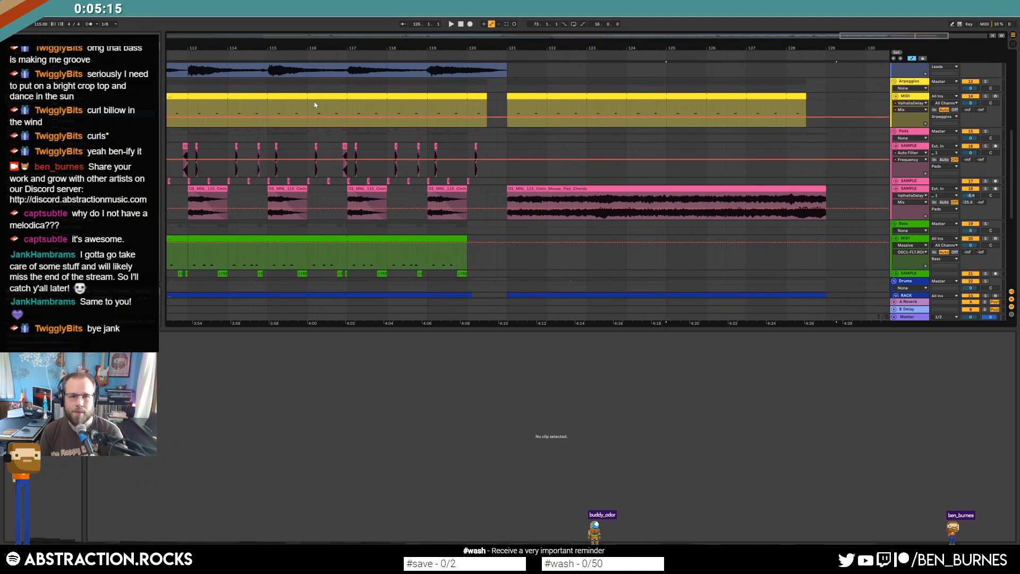
scroll(404, 113, down, 3)
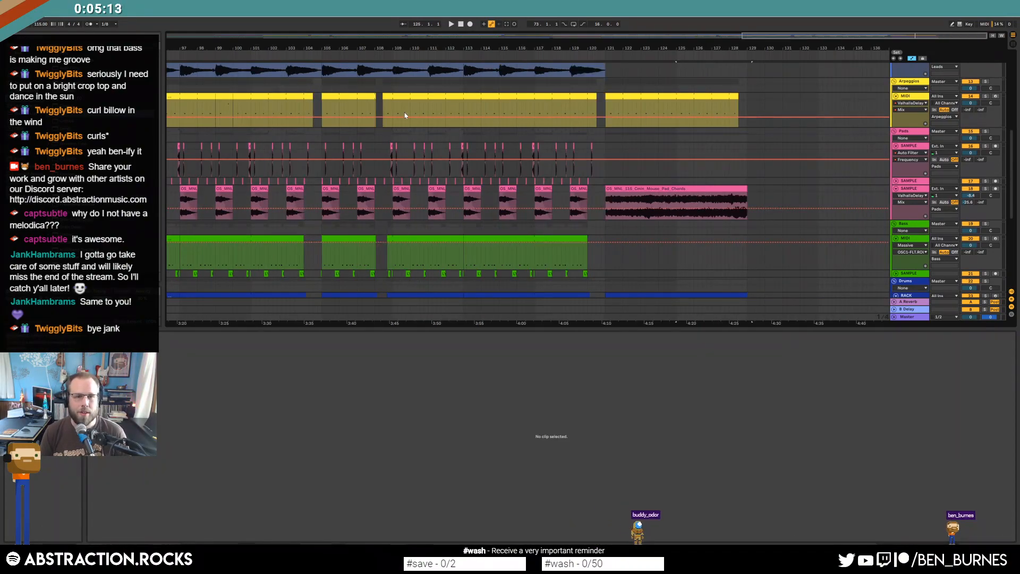
click(230, 113)
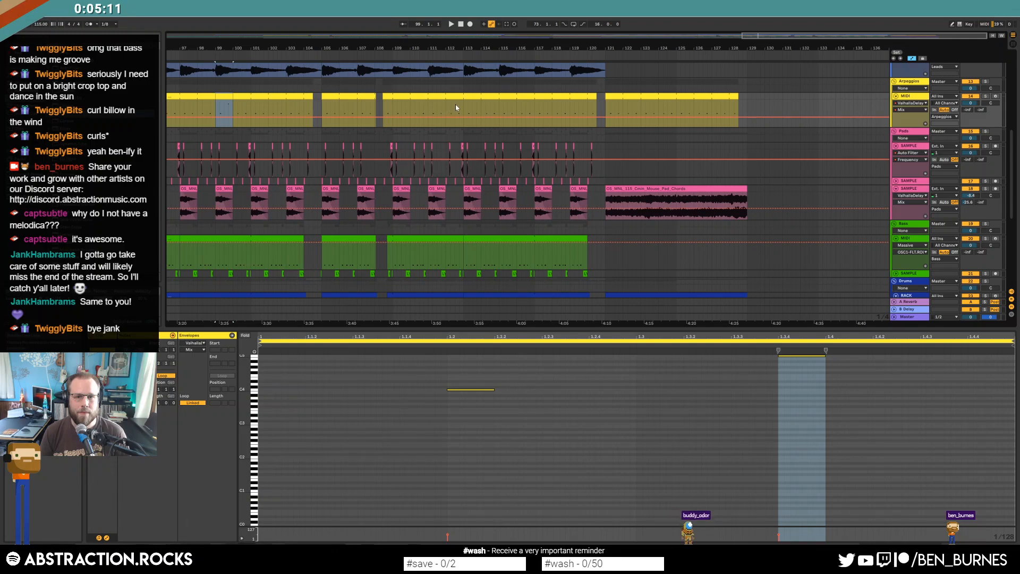
scroll(456, 105, up, 2)
click(467, 153)
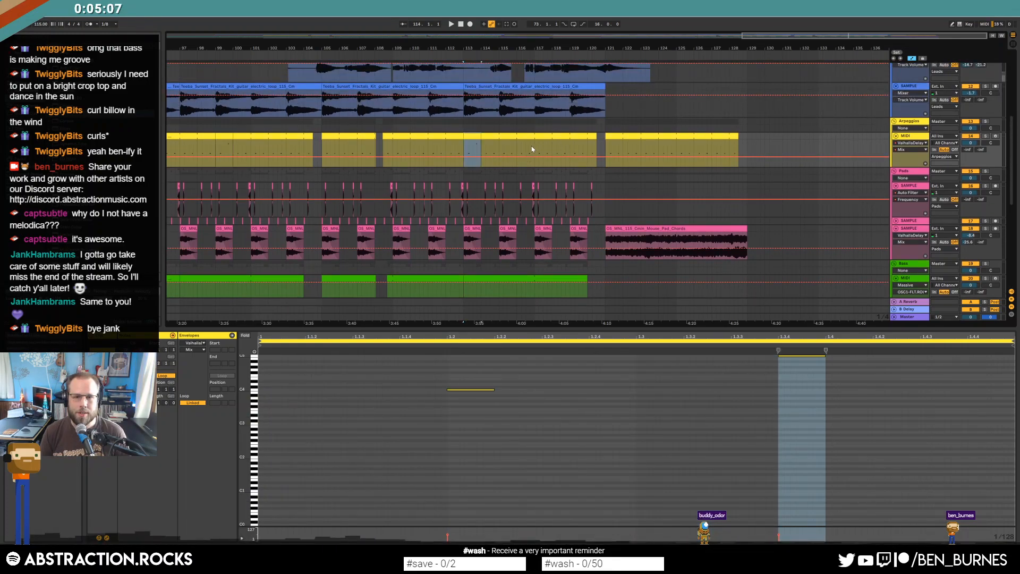
key(ctrl+z)
scroll(540, 151, up, 2)
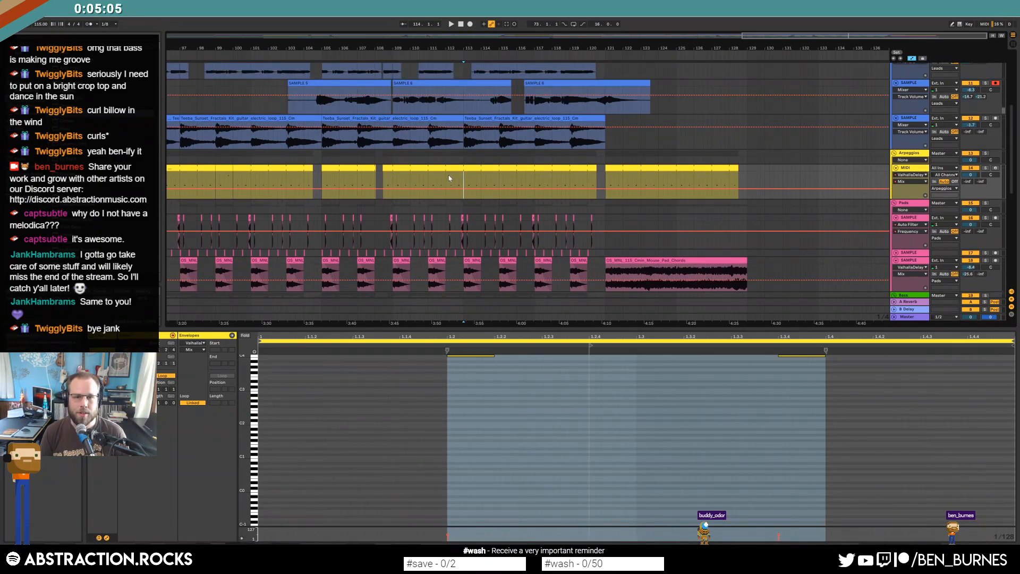
drag(447, 174, 463, 181)
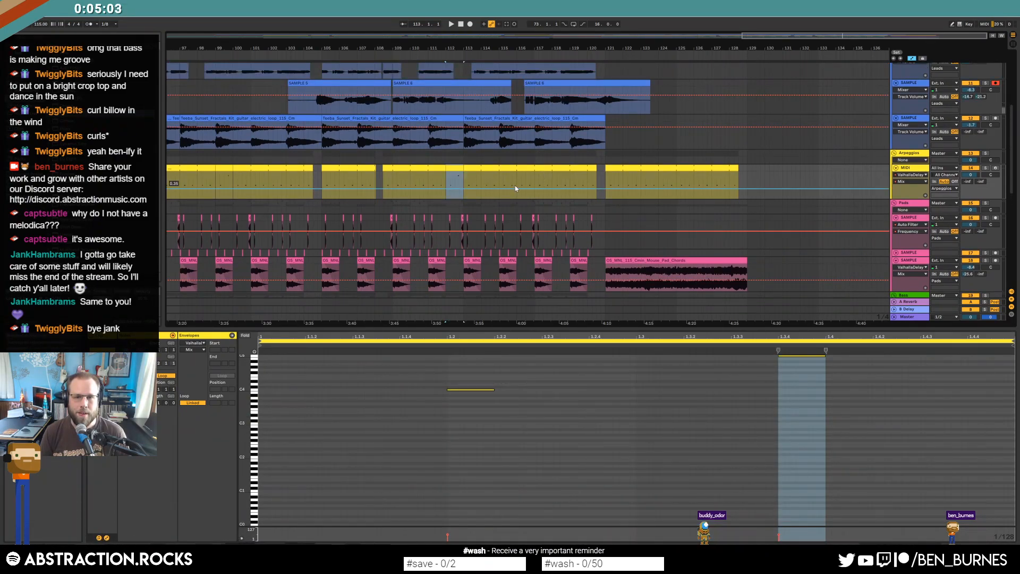
click(516, 181)
key(ctrl+v)
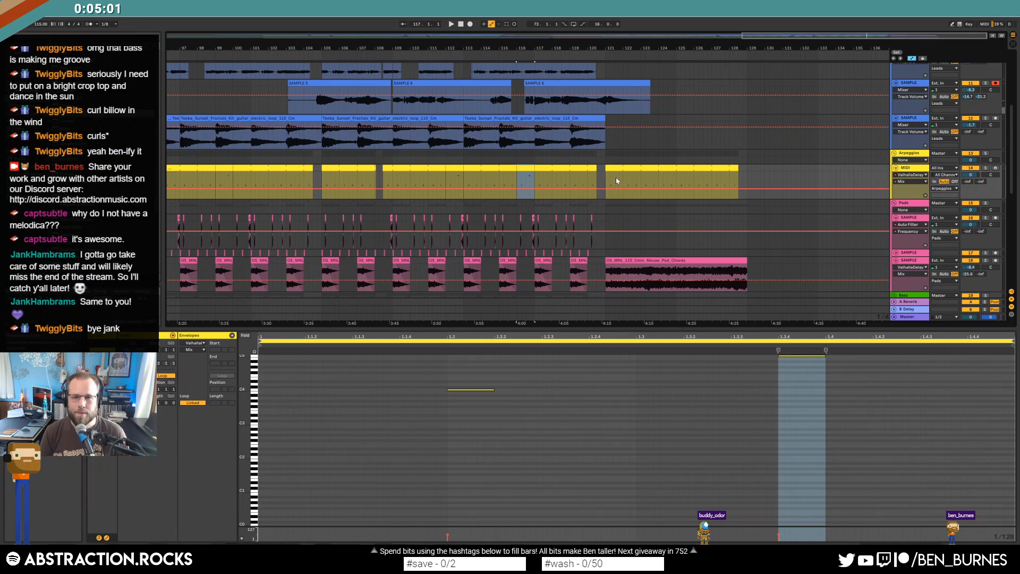
click(659, 181)
key(ctrl+v)
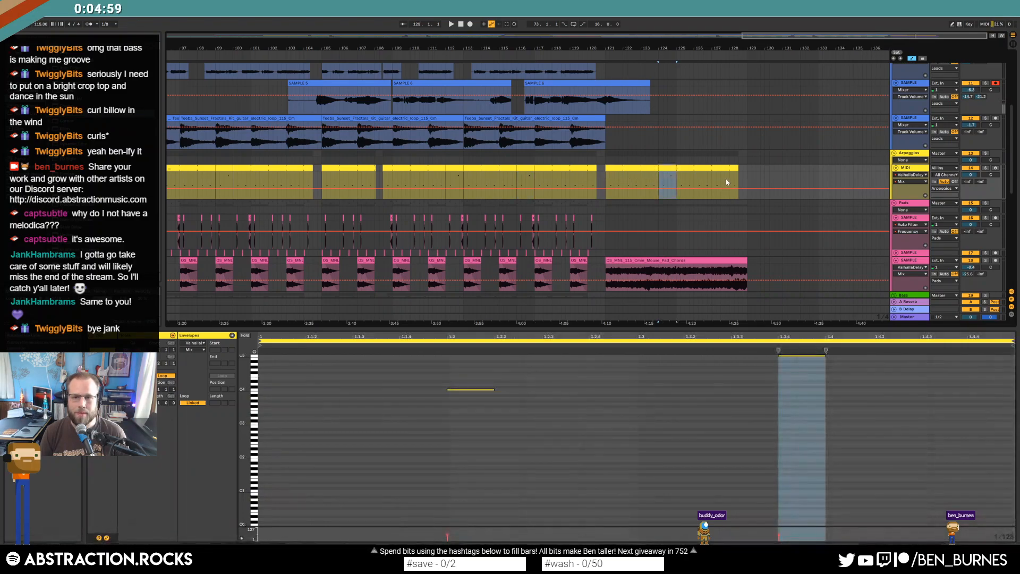
Play the outro from bar 121 and ramp down the bass drum velocities in the RACK clip from bar 125 to its end.
click(601, 183)
key(space)
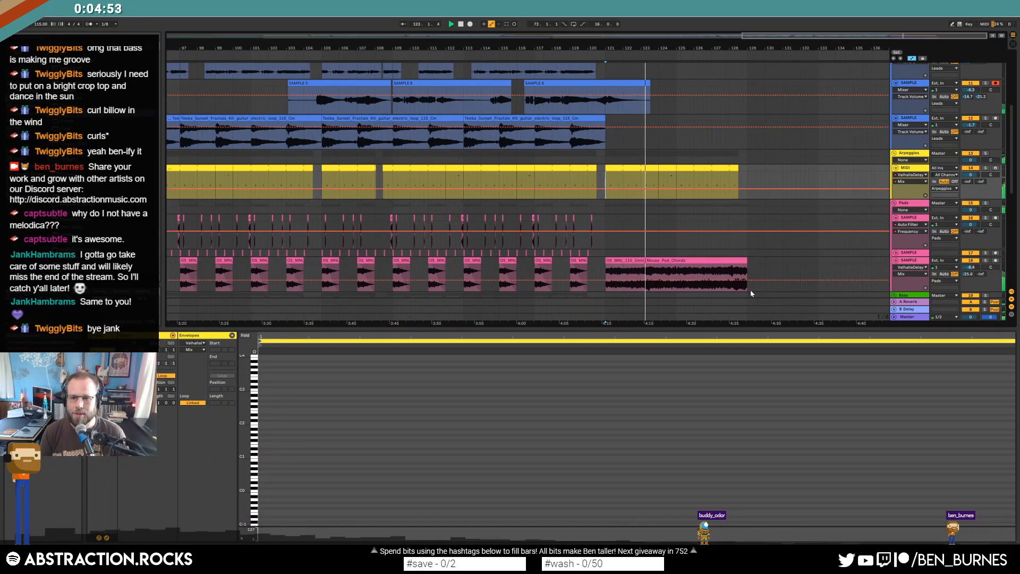
scroll(751, 293, down, 2)
scroll(751, 293, down, 4)
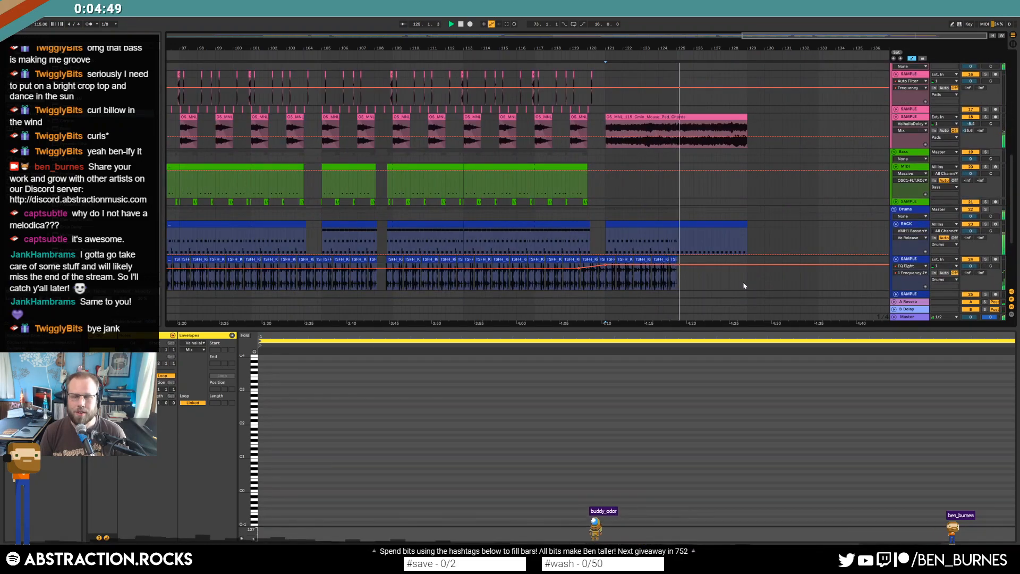
click(739, 242)
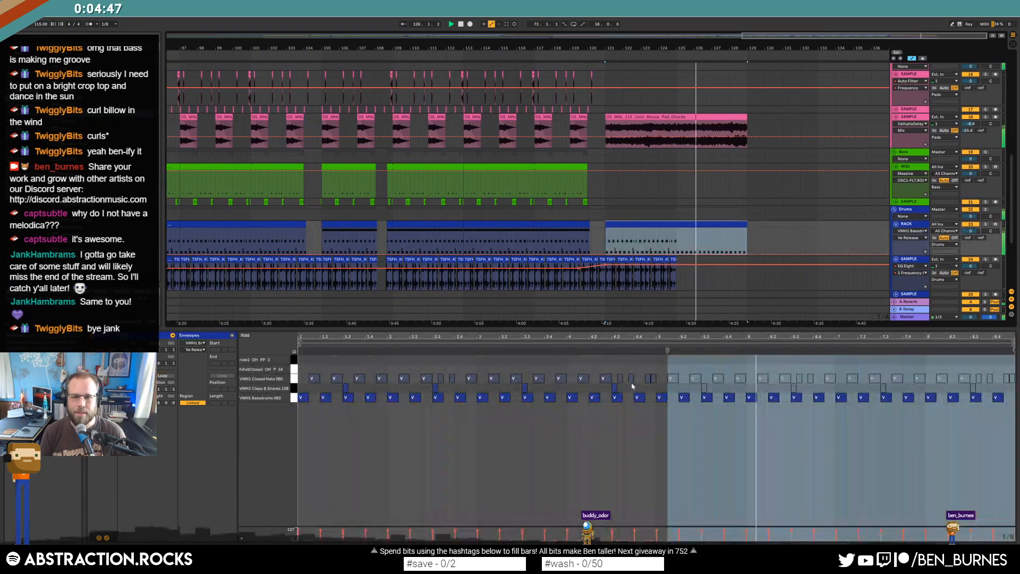
drag(655, 393, 1001, 426)
drag(780, 530, 998, 541)
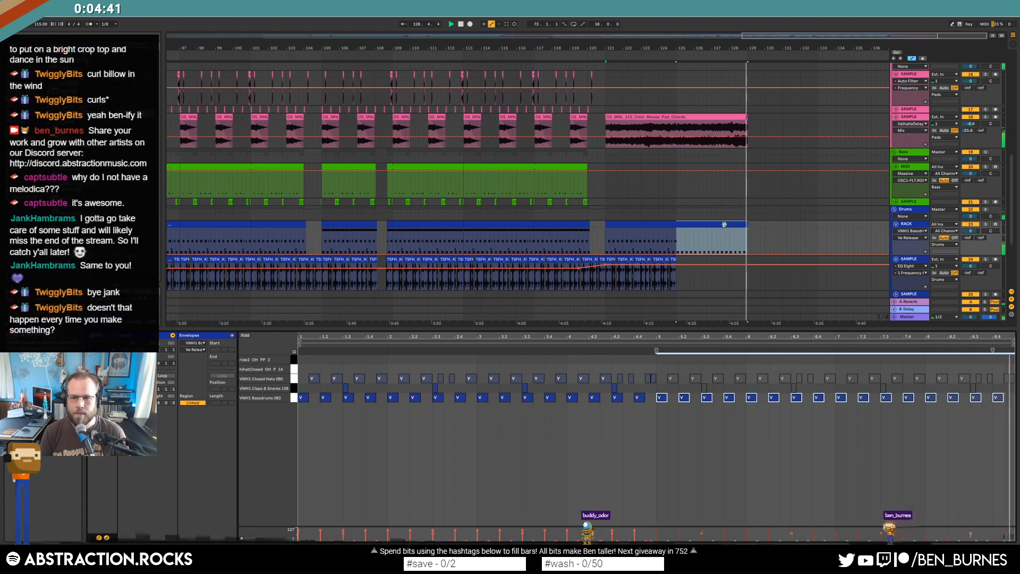
click(757, 227)
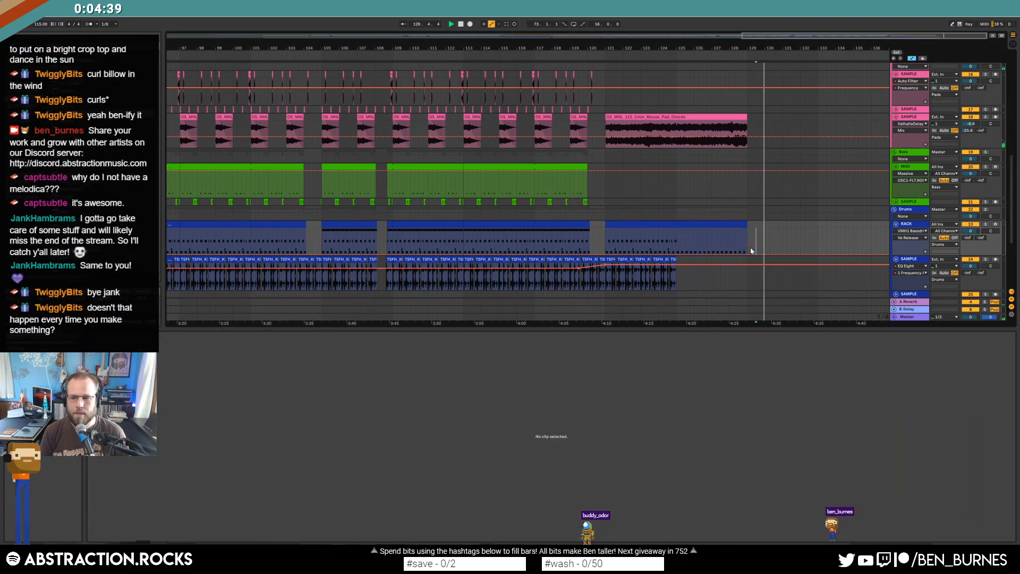
Extend the birds ambience clip to bar 130 and add a fade-out at its end.
scroll(754, 260, down, 4)
scroll(756, 264, down, 1)
key(a)
scroll(756, 262, down, 3)
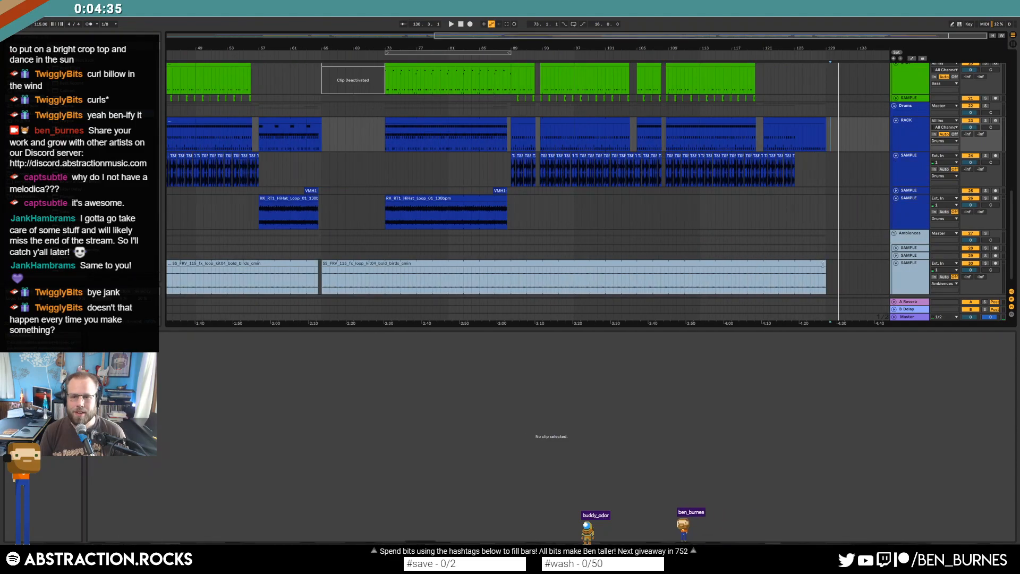
click(755, 263)
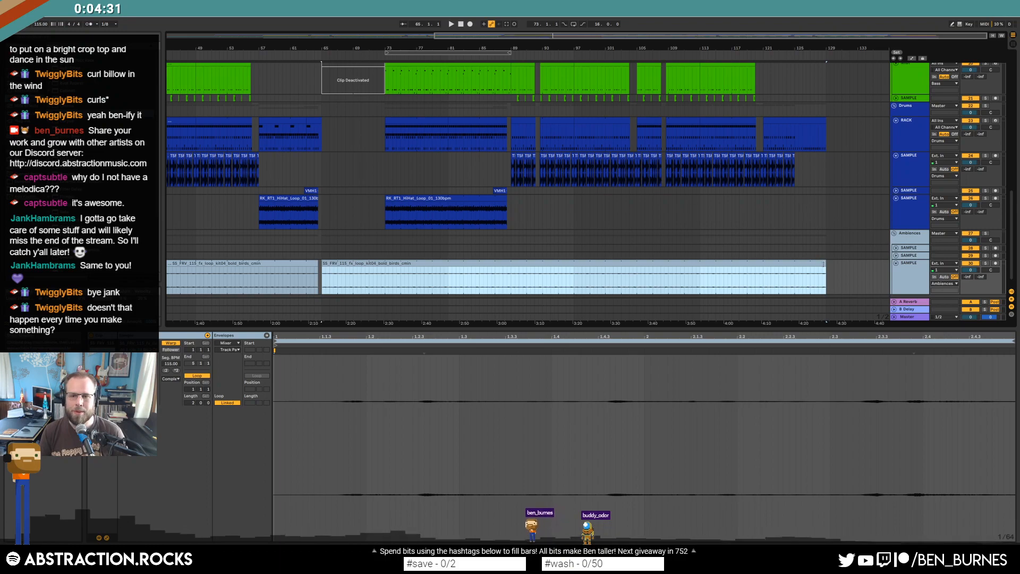
key(a)
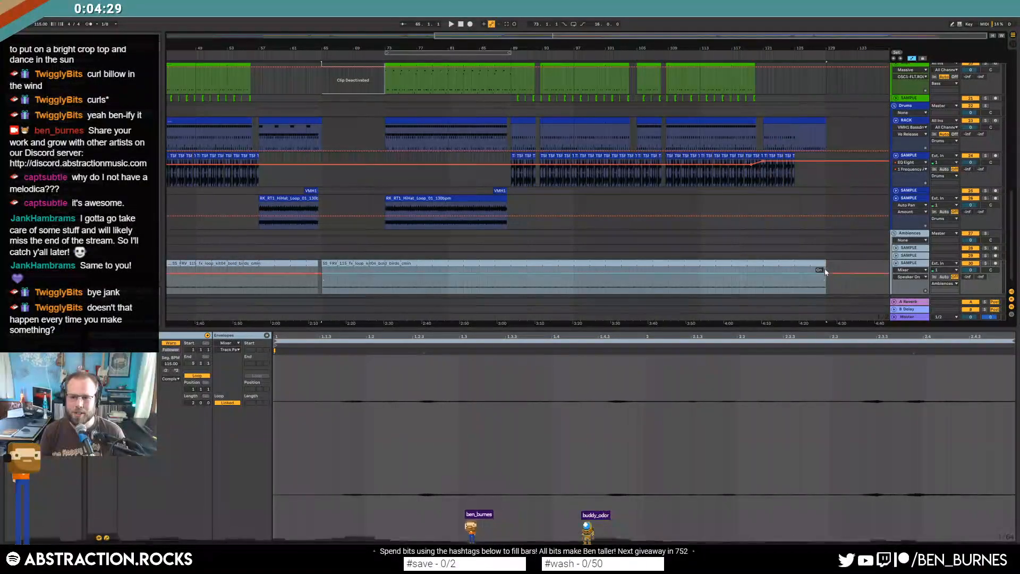
mouse_move(831, 264)
mouse_down()
mouse_move(841, 268)
mouse_move(829, 270)
mouse_up()
key(a)
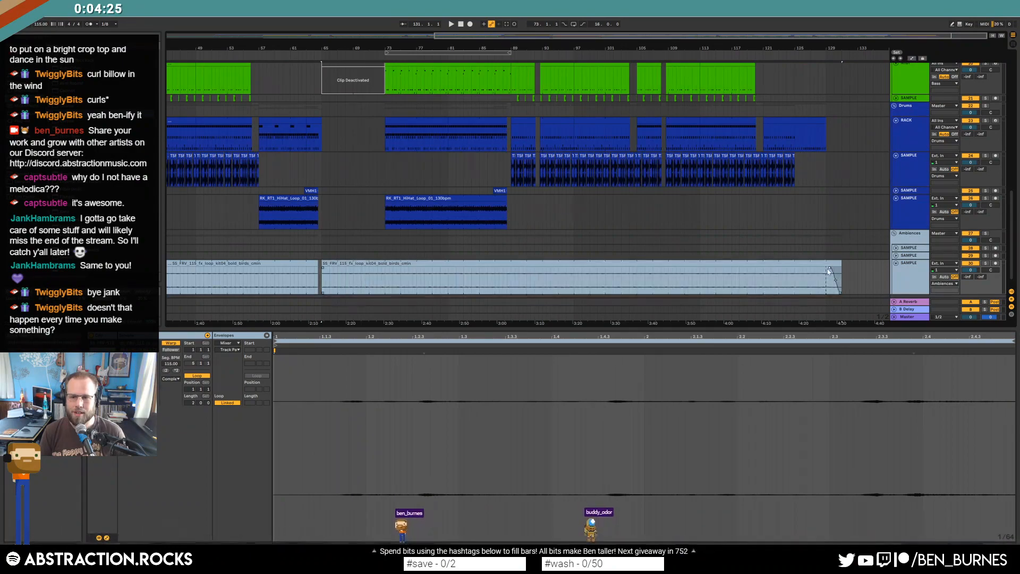
click(838, 265)
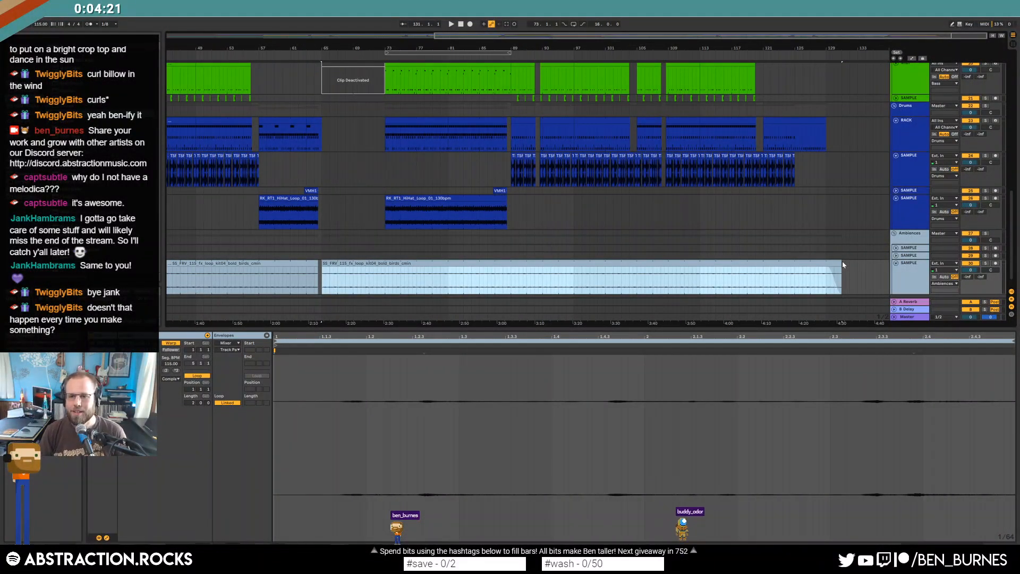
drag(842, 263, 834, 263)
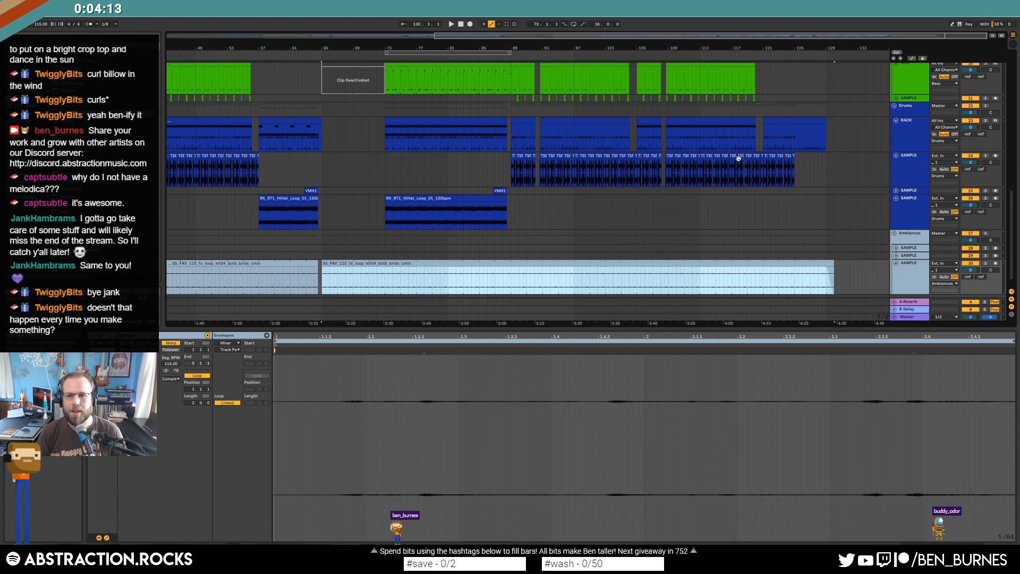
Show the whole arrangement and play the song from bar 1.
scroll(788, 185, up, 5)
key(shift+Tab)
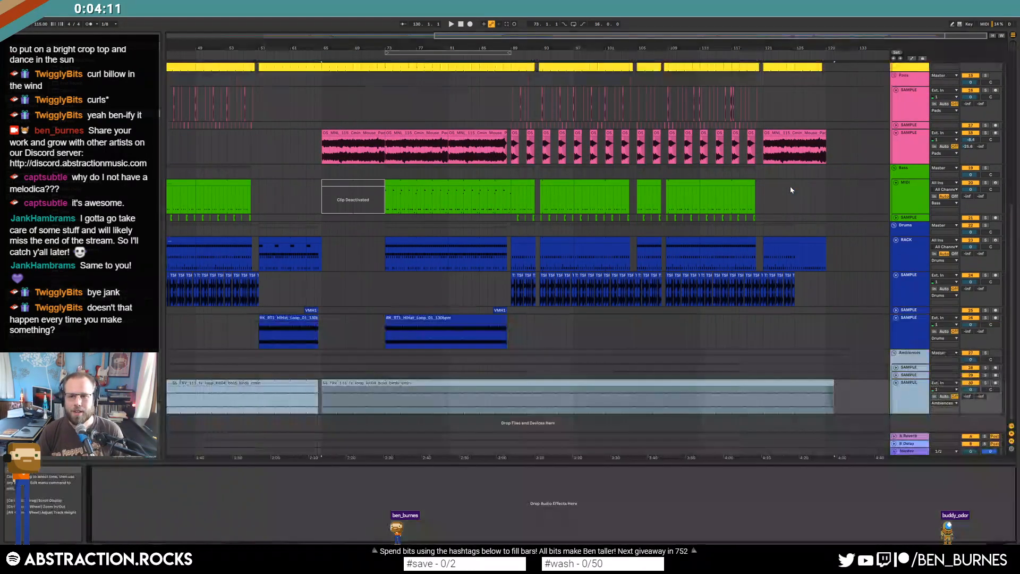
scroll(805, 197, up, 8)
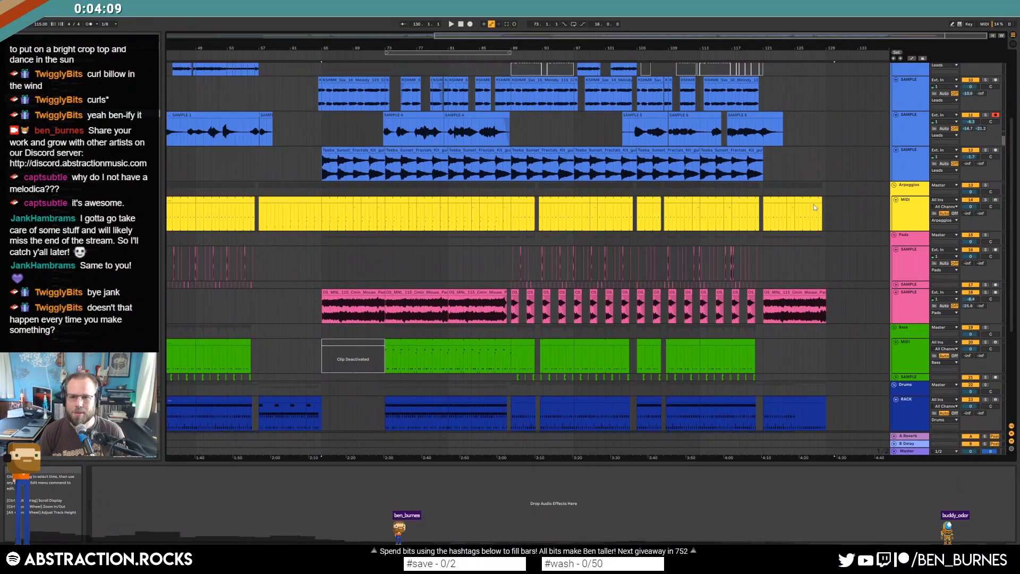
scroll(812, 206, up, 3)
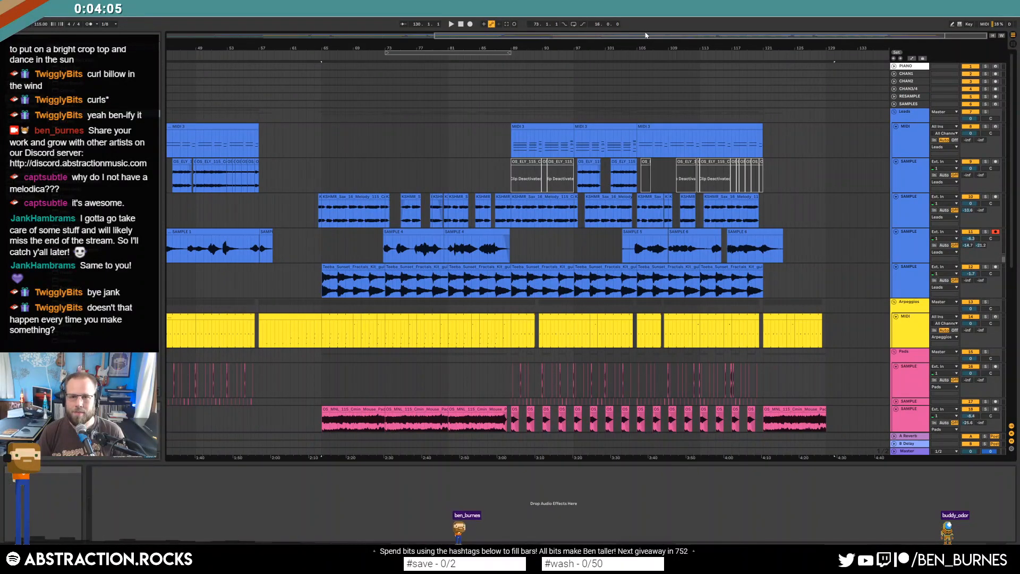
double_click(484, 34)
scroll(467, 287, down, 4)
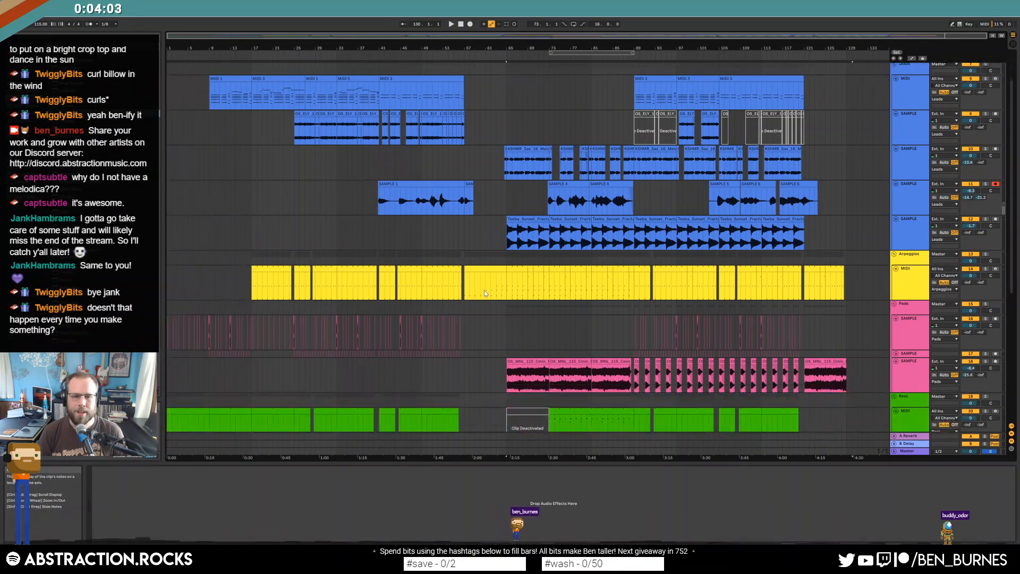
click(485, 285)
key(Home)
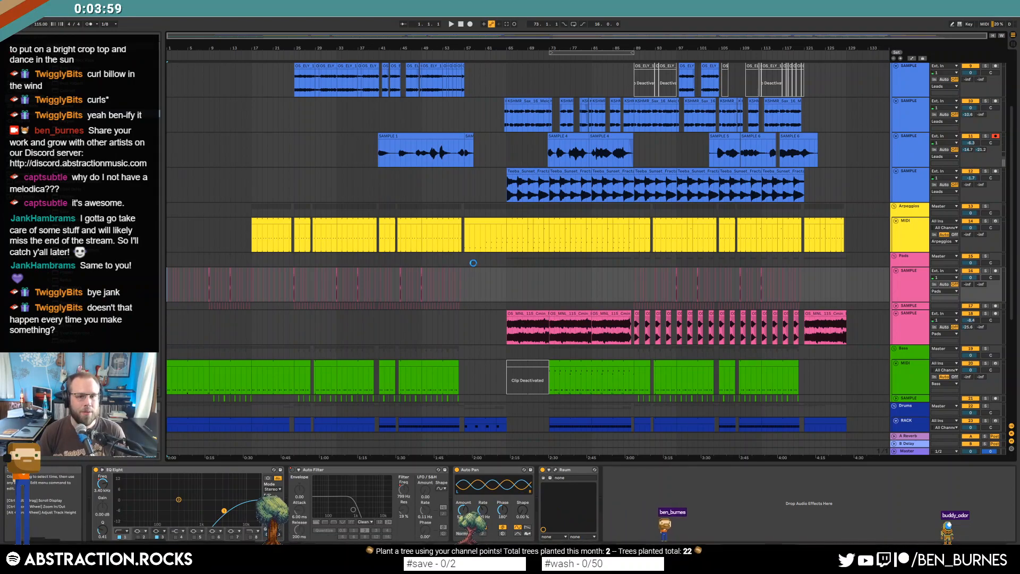
key(space)
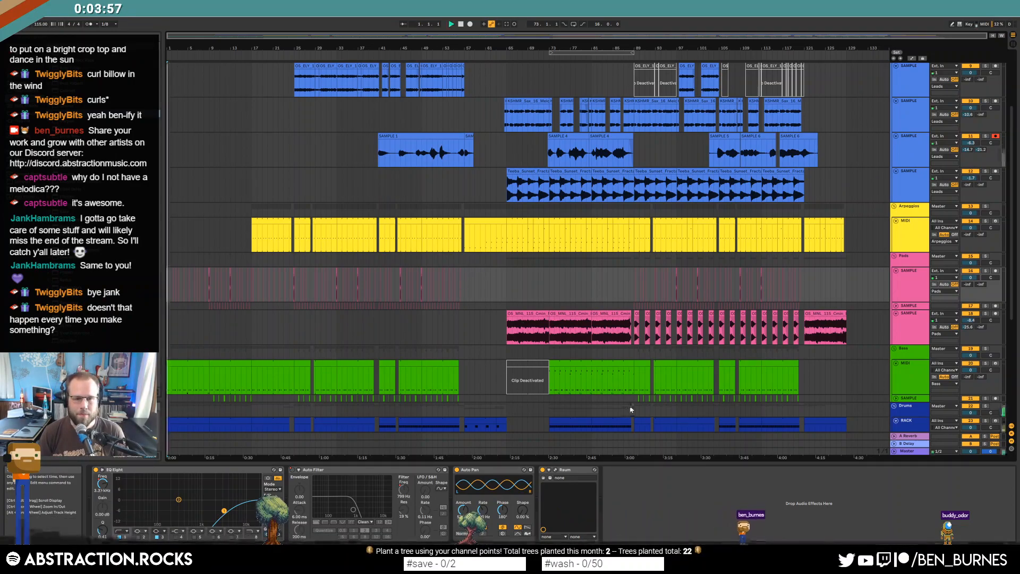
On the master, adjust the EQ Eight bands and raise the Glue Compressor makeup to about 4.8 dB while checking the loudness meter.
click(590, 457)
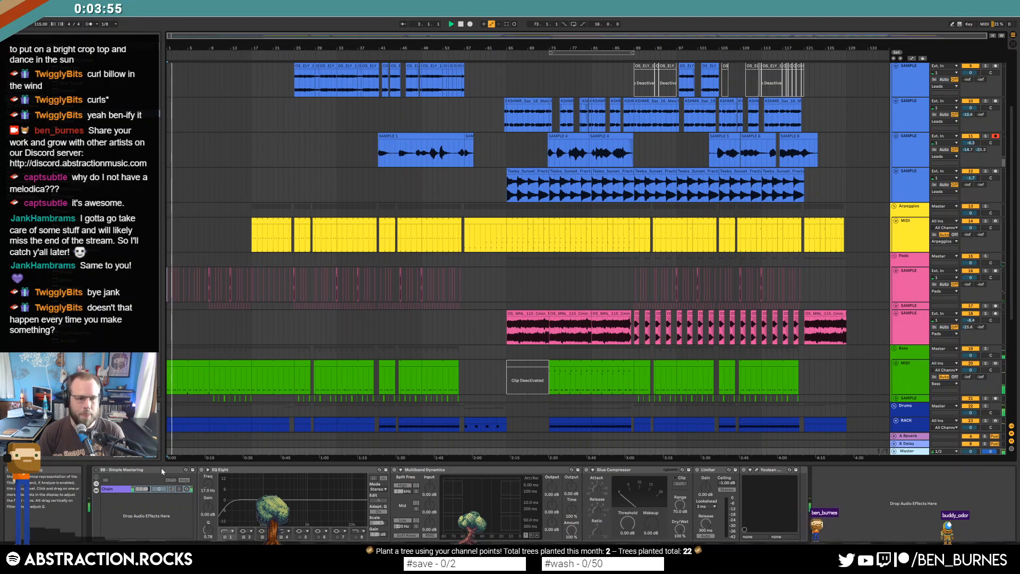
drag(230, 505, 338, 501)
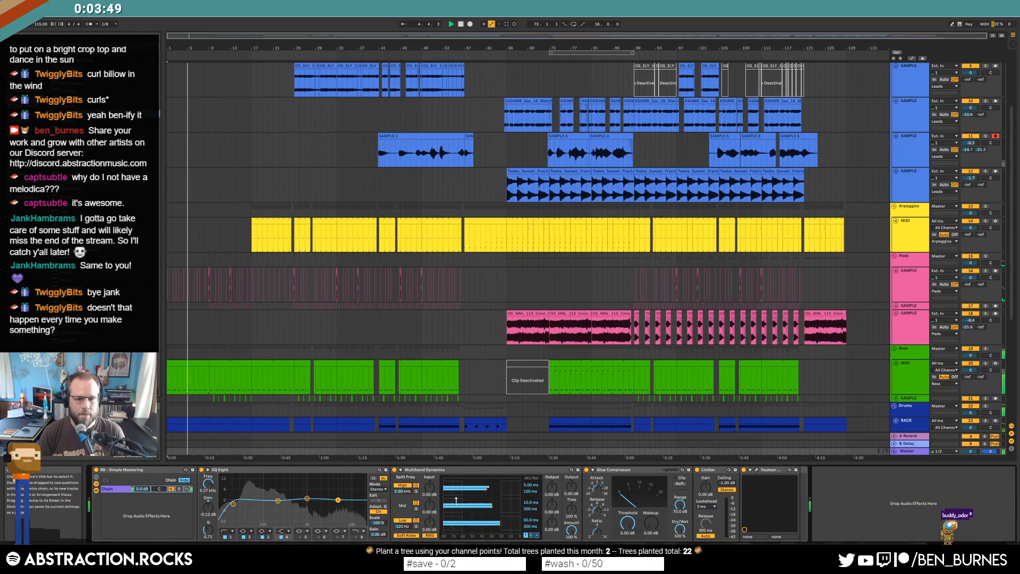
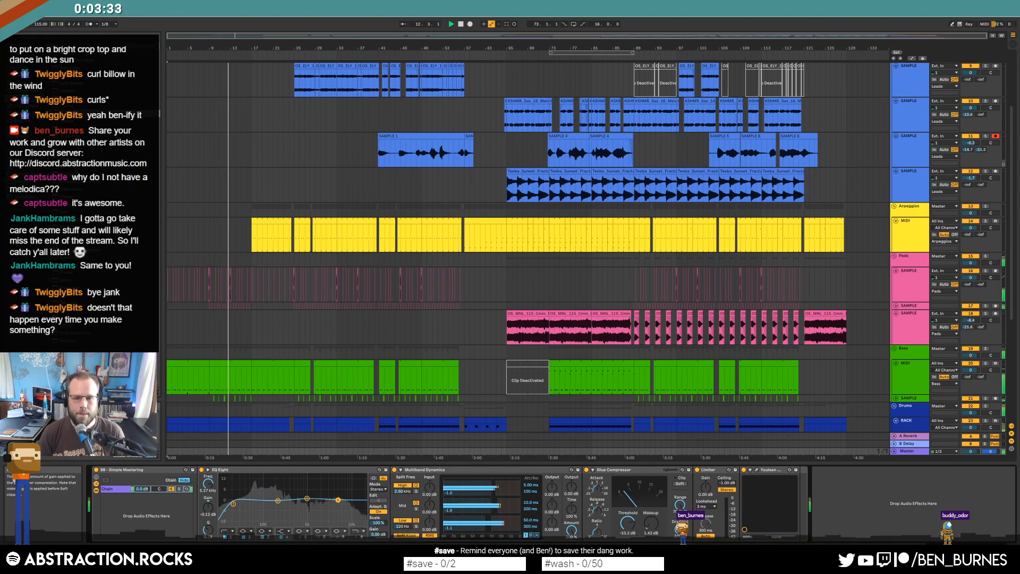
click(752, 470)
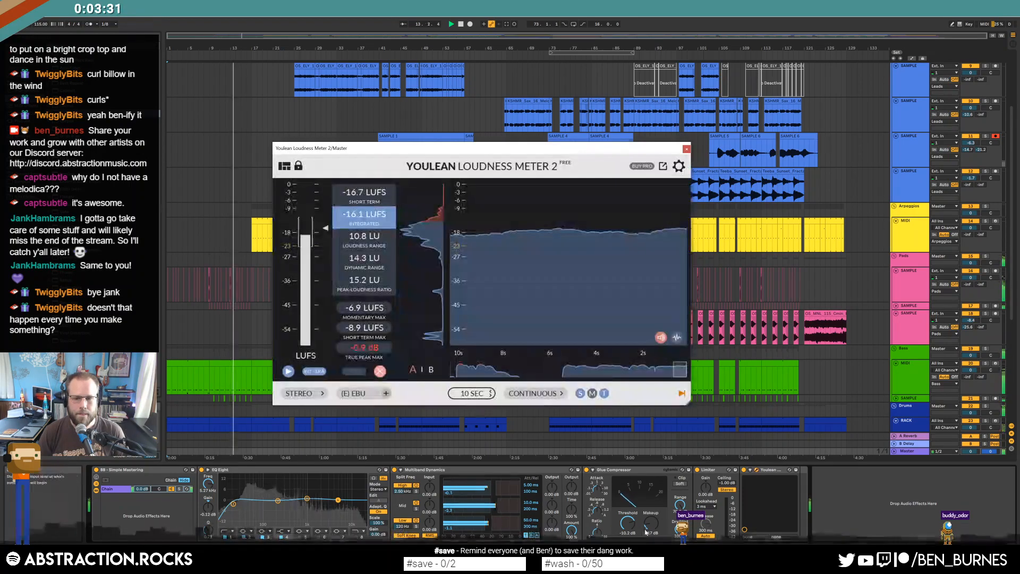
drag(653, 531, 652, 523)
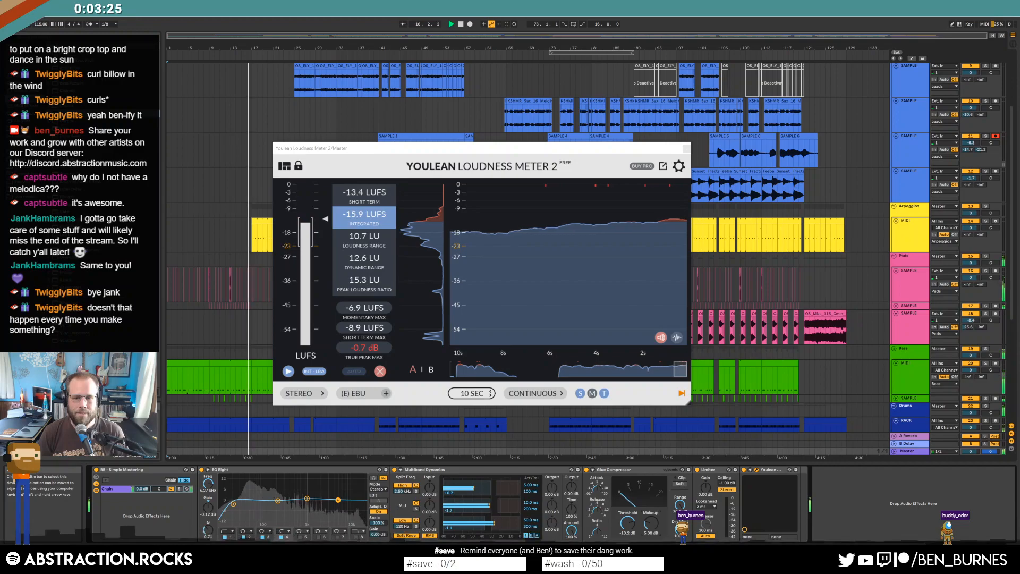
click(687, 148)
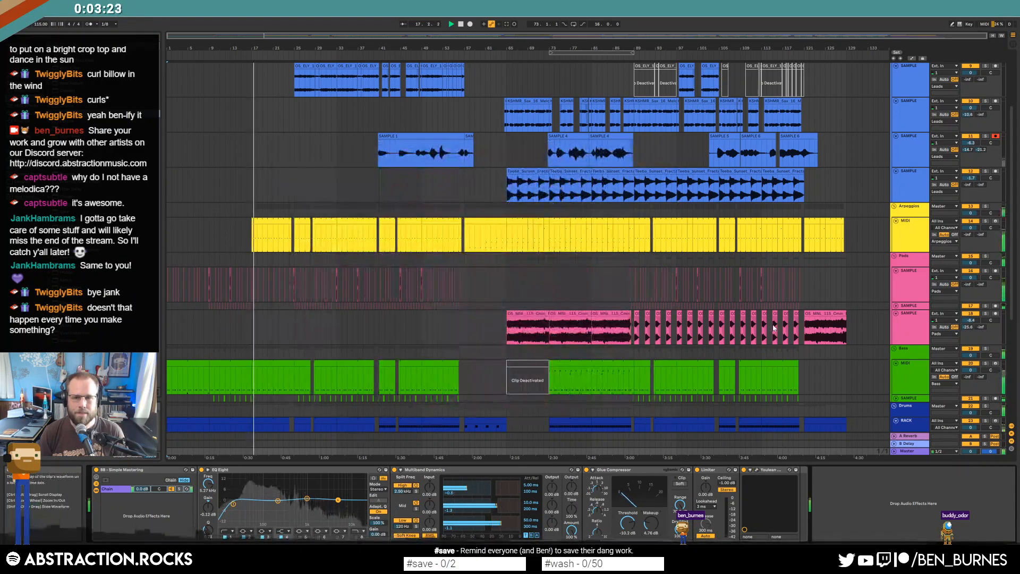
Slightly lower the volume of the SAMPLE track in the Bass group during playback.
scroll(774, 327, down, 2)
click(969, 365)
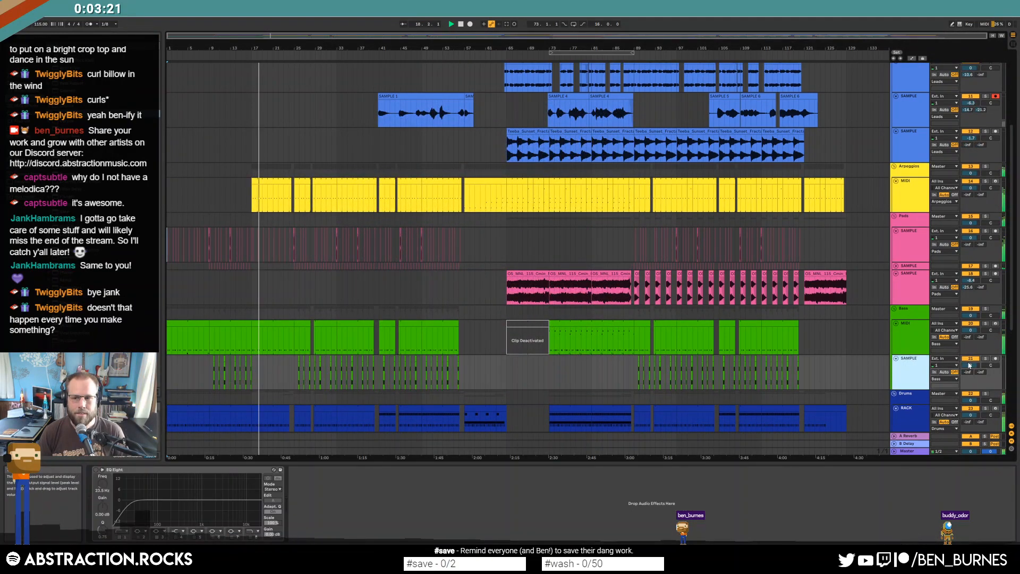
drag(969, 364, 969, 368)
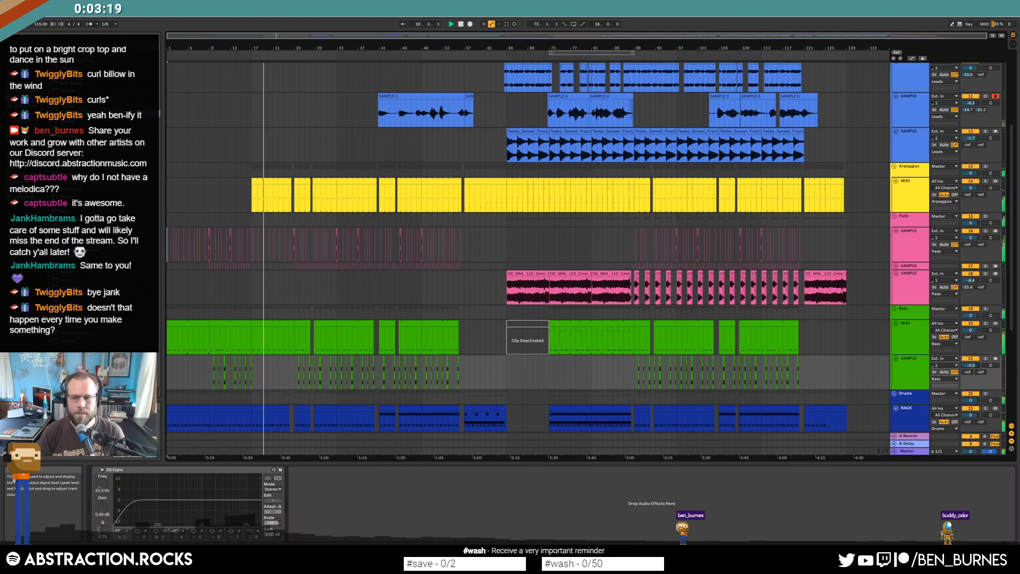
drag(974, 366, 974, 367)
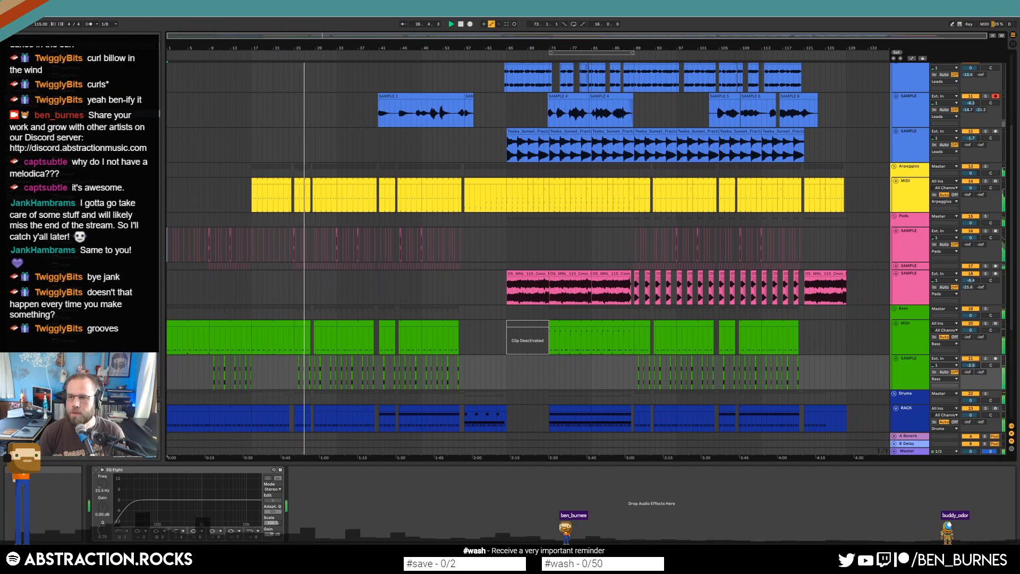
scroll(768, 194, up, 5)
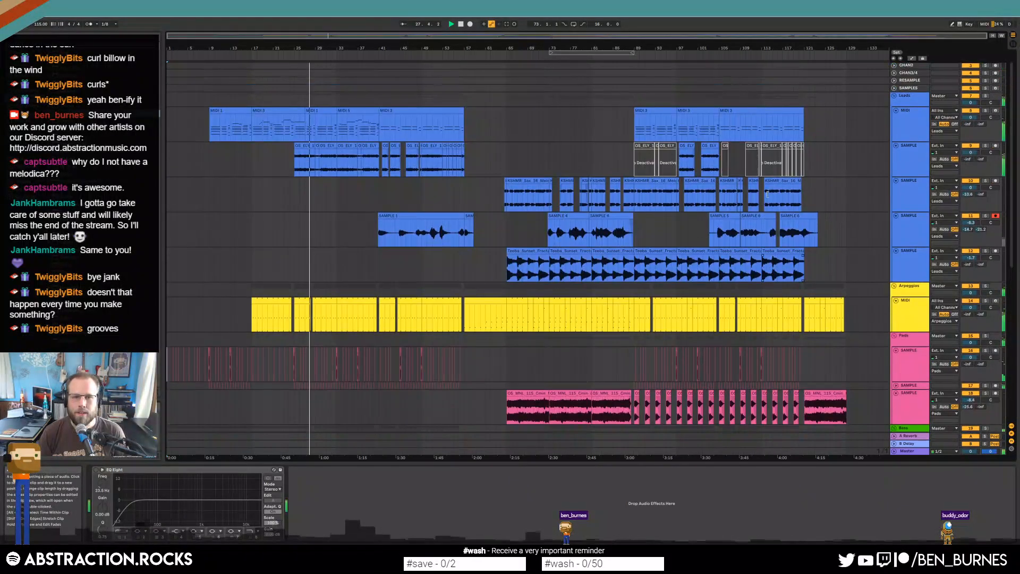
Lower the volume of the first SAMPLE track in the Leads group to about -3.5 dB and check the lead MIDI clip's notes.
scroll(767, 195, up, 1)
click(908, 171)
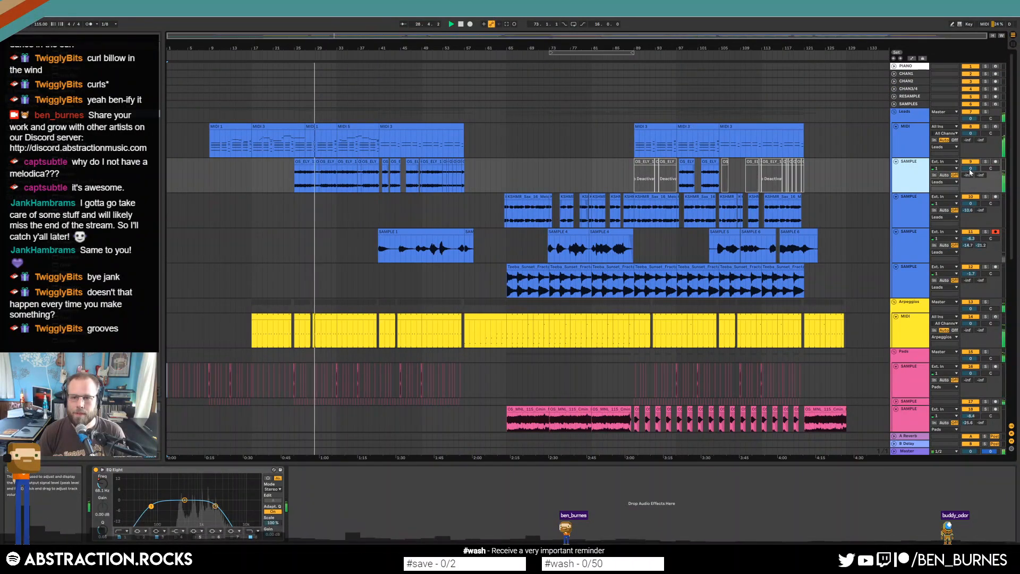
drag(971, 168, 971, 176)
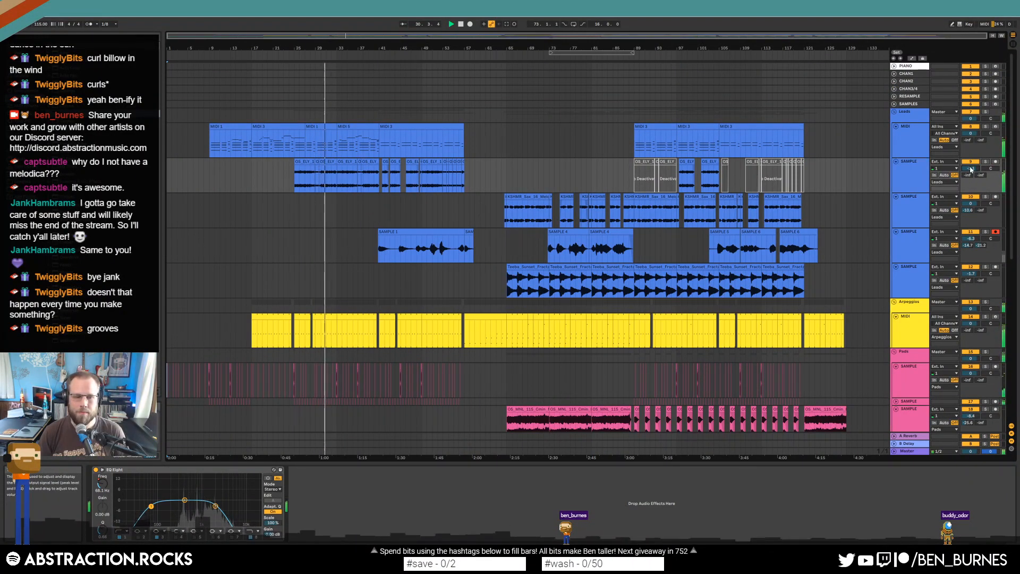
click(912, 176)
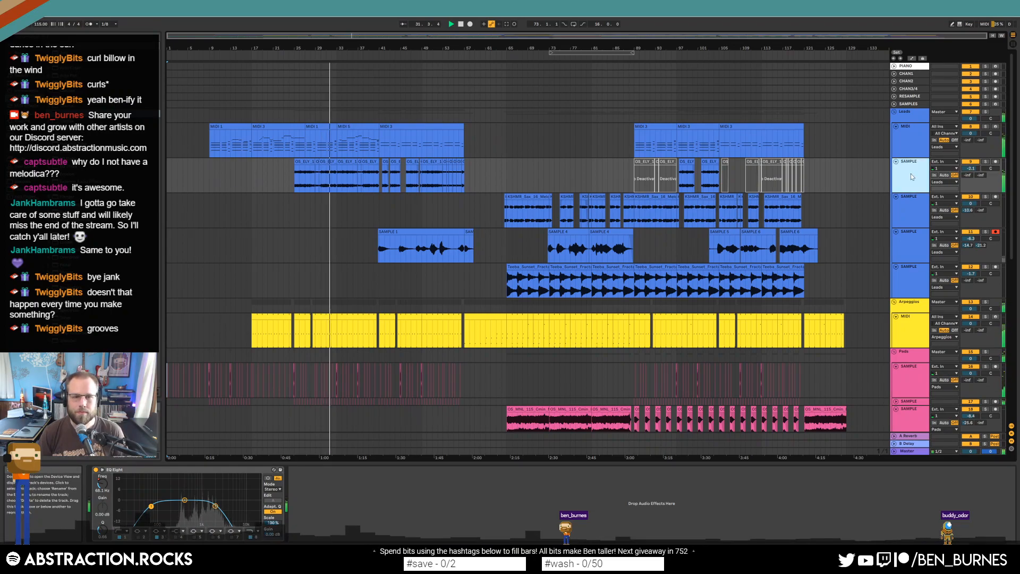
key(shift+Tab)
key(shift+Tab)
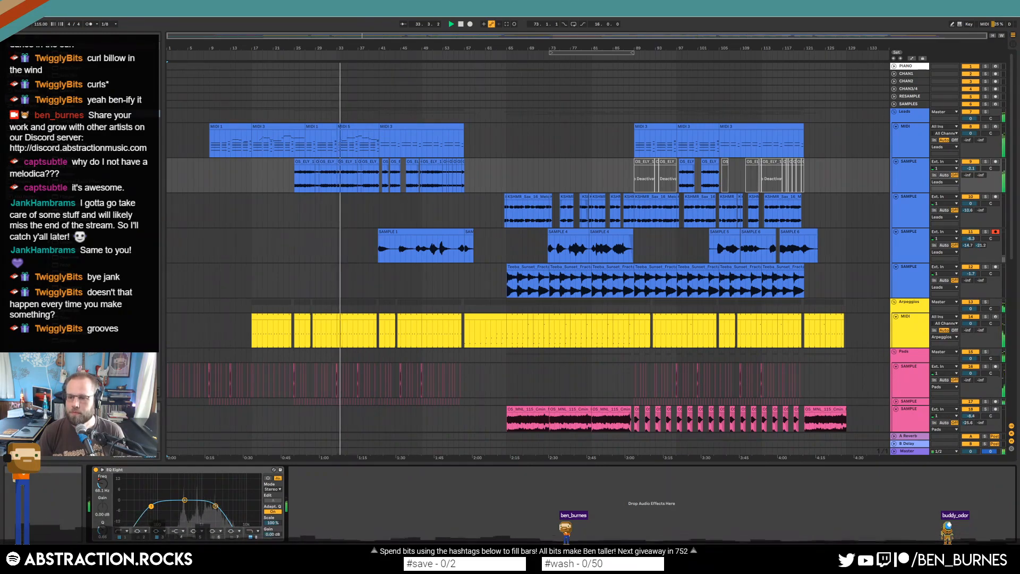
scroll(379, 222, down, 2)
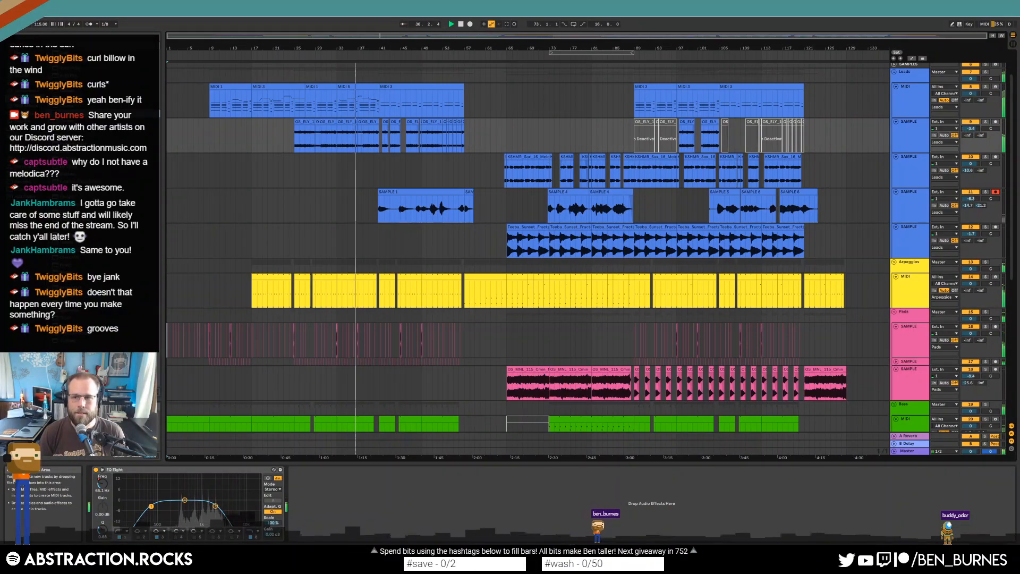
double_click(368, 86)
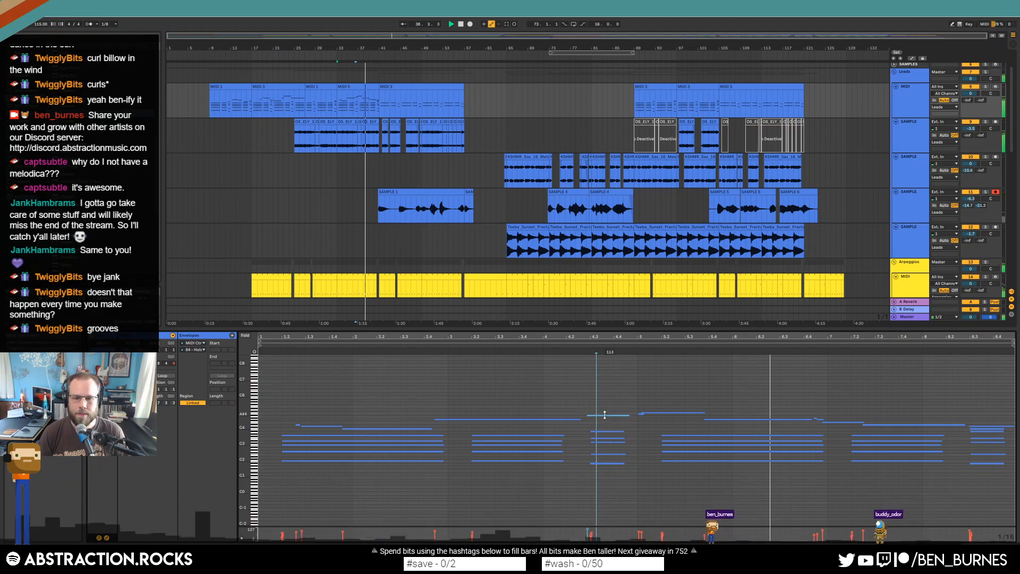
key(shift+Tab)
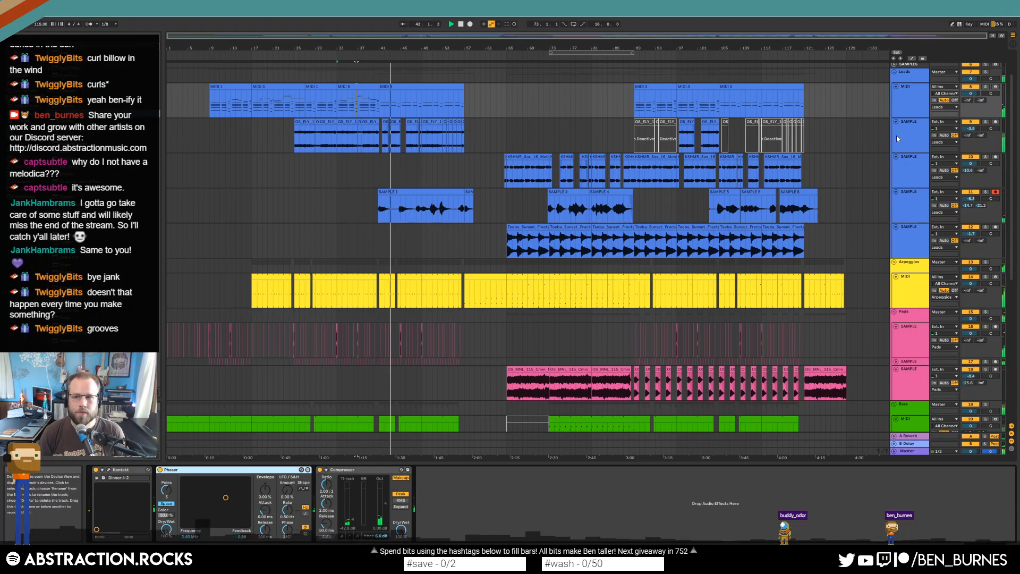
Show automation and raise the B-Delay send on the first Leads SAMPLE track to about -19 dB from bar 41 to 57.
click(980, 139)
key(a)
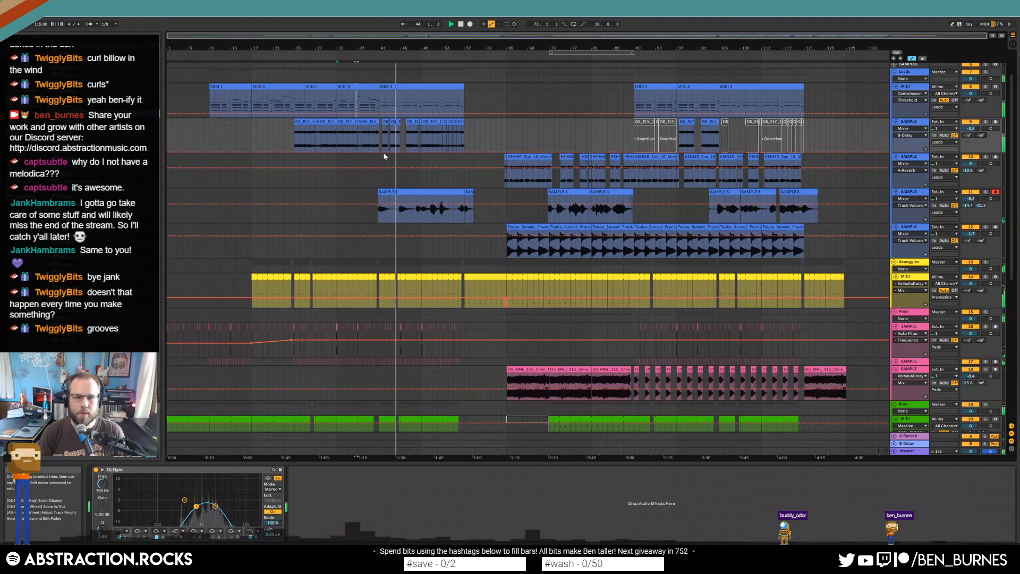
drag(465, 142, 389, 140)
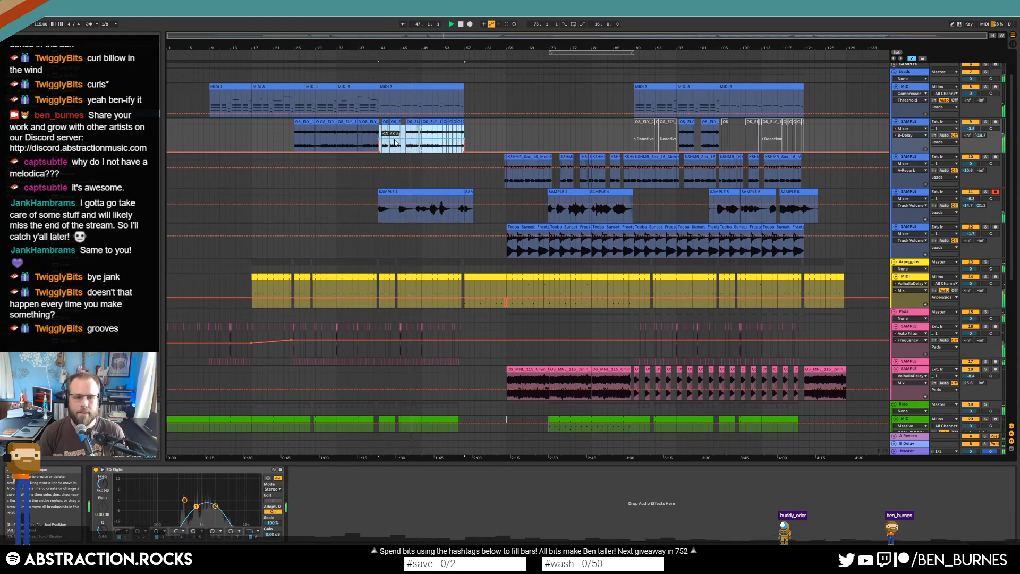
Check the EQ Eight 1 Frequency A automation on the first Leads SAMPLE track and return to its B-Delay send envelope.
click(102, 483)
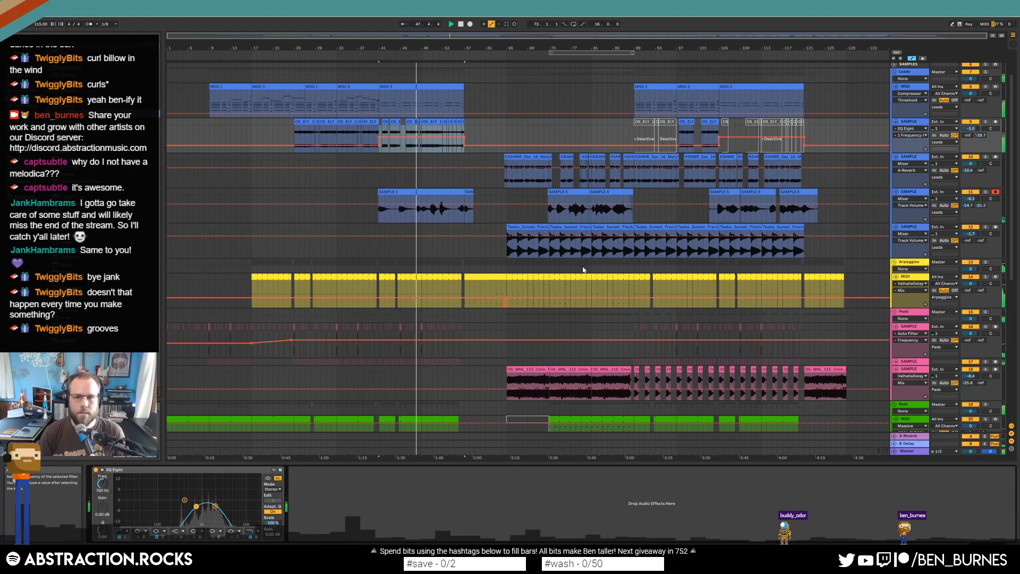
click(719, 138)
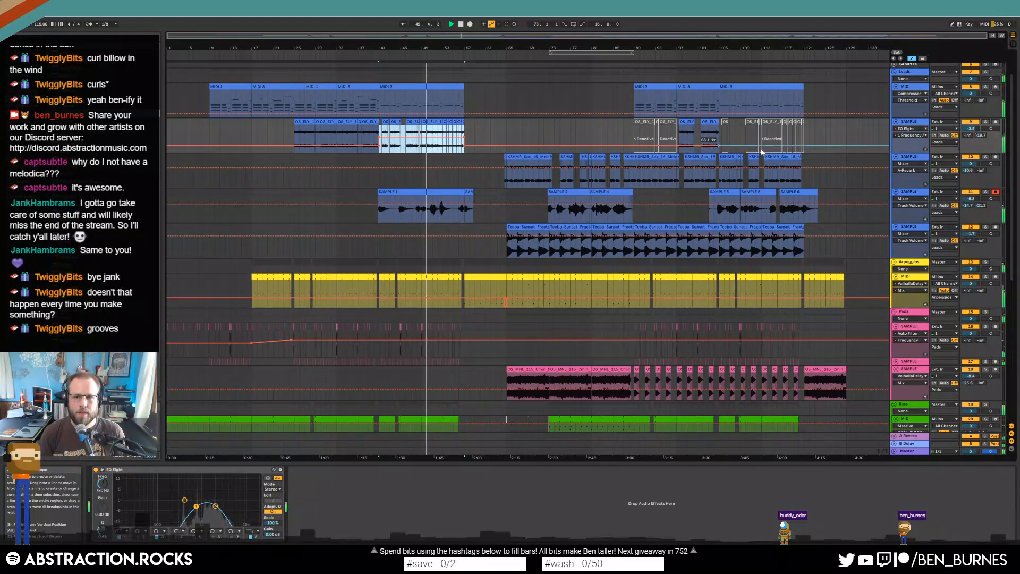
click(980, 136)
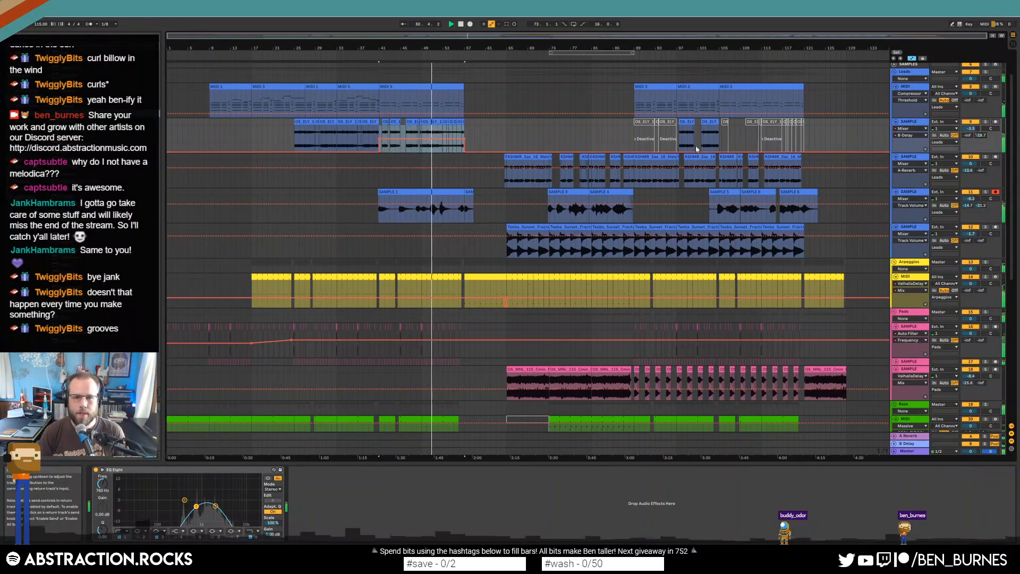
Raise the bar 41–57 B-Delay send to about -15 dB, with a higher peak at bar 57 falling away by about bar 59.
click(501, 138)
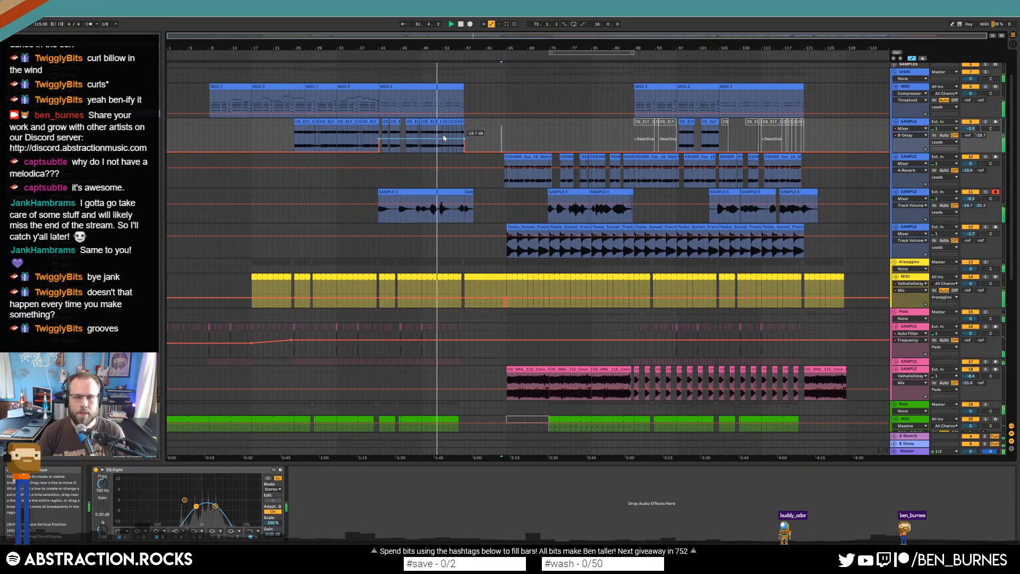
drag(445, 138, 445, 135)
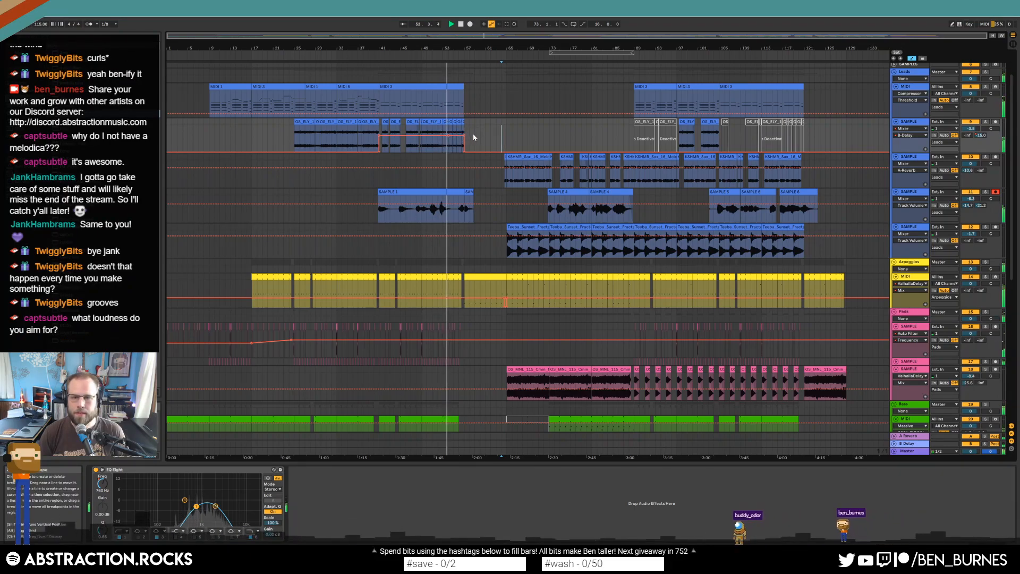
drag(465, 131, 464, 128)
click(477, 151)
click(465, 152)
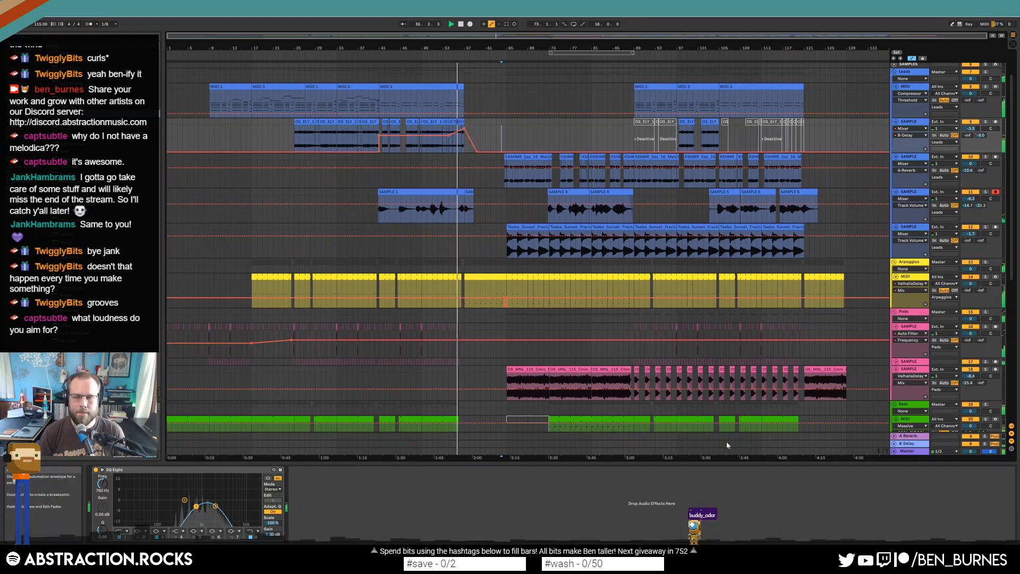
Check the integrated and short-term loudness of the master in Youlean Loudness Meter 2 during playback.
click(908, 451)
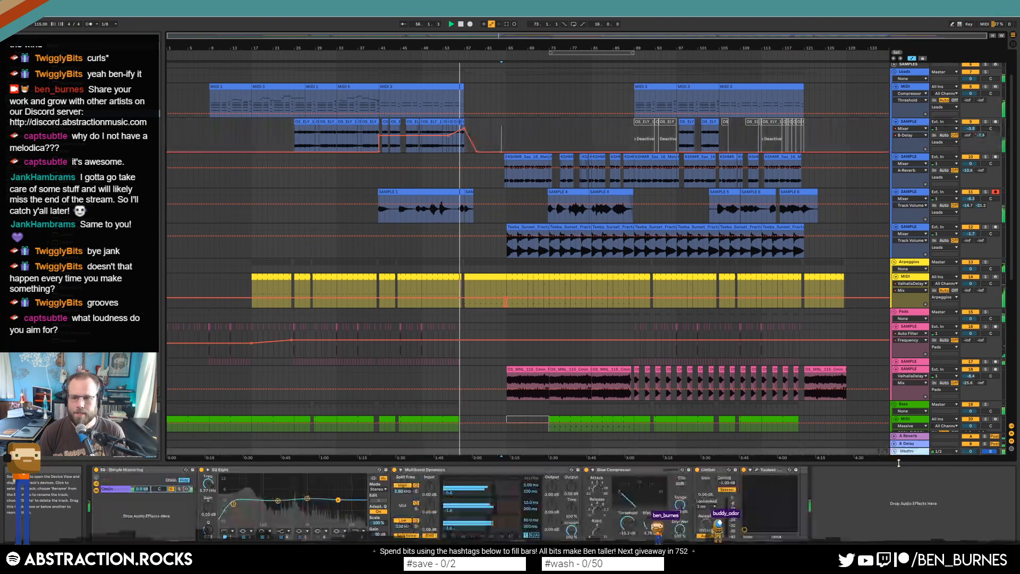
click(757, 470)
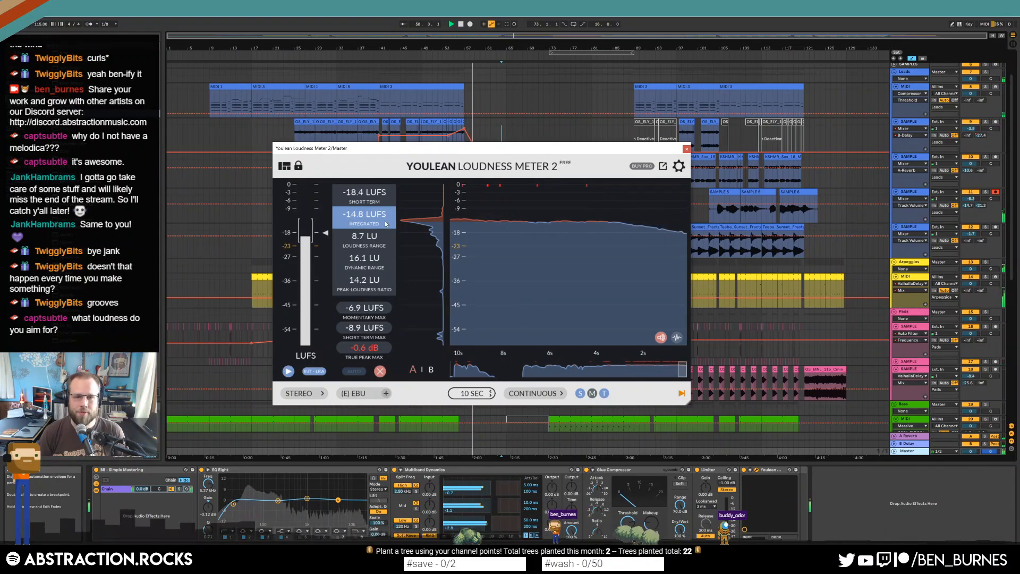
drag(541, 153, 303, 122)
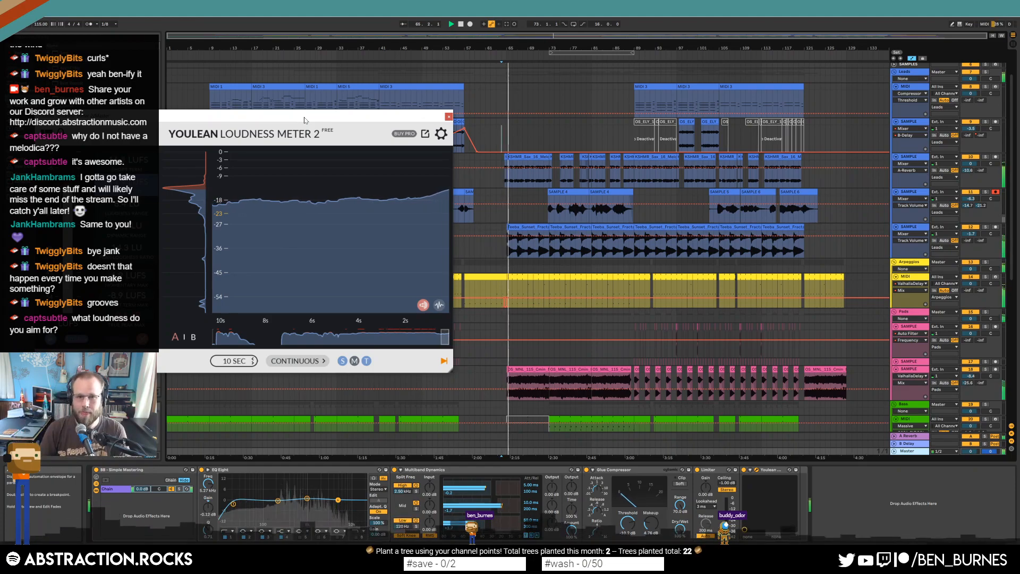
click(449, 117)
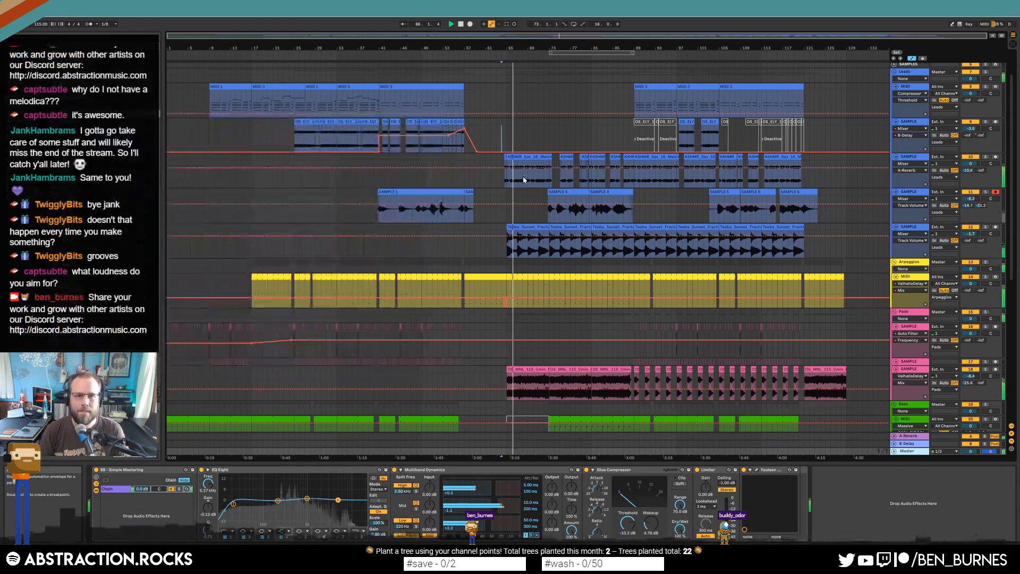
Add a curved fade-in to the start of the first KSHMR sax melody clip at bar 64.3 in the Leads group.
click(506, 158)
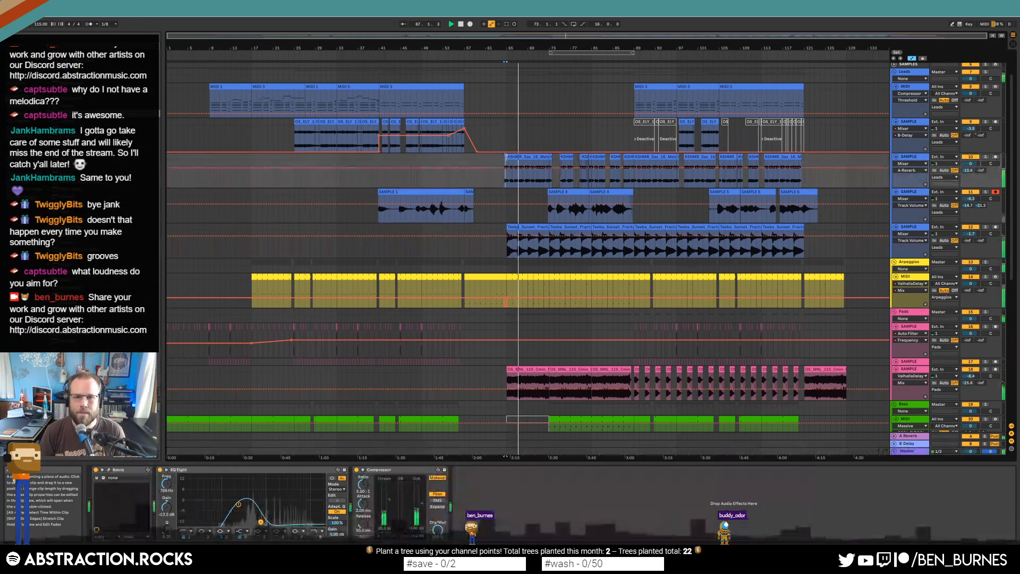
scroll(507, 158, up, 5)
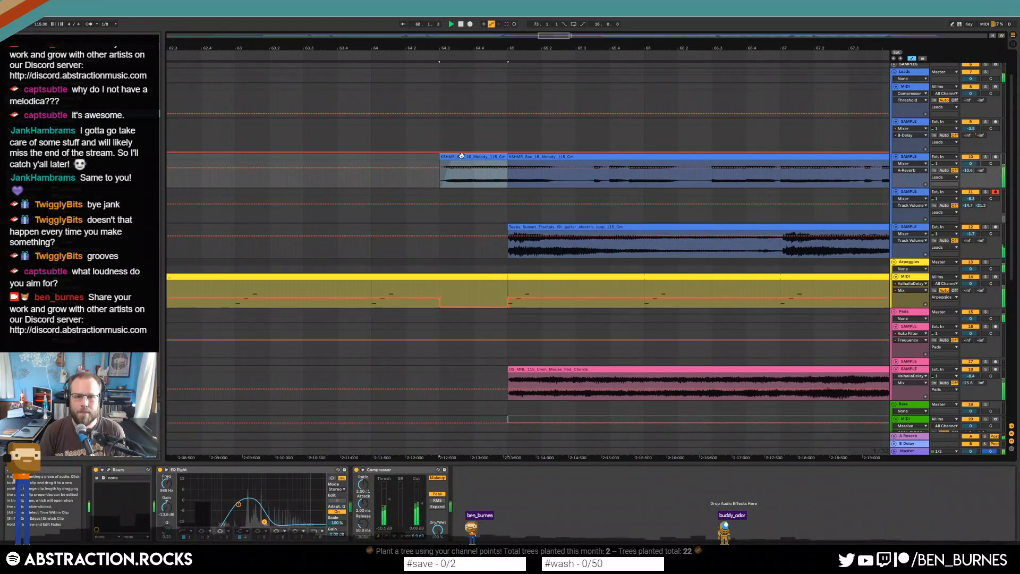
double_click(471, 156)
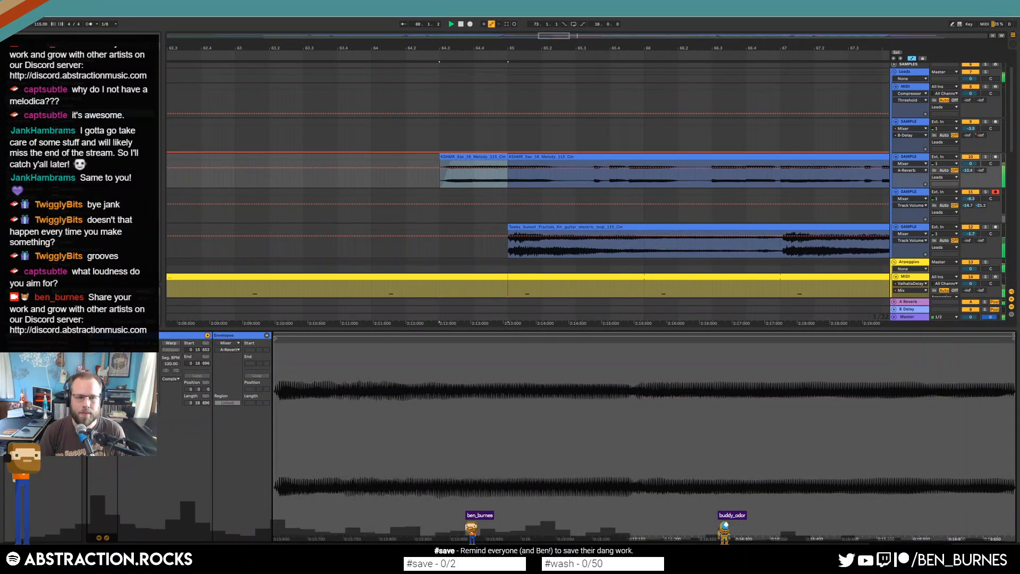
click(449, 241)
click(443, 172)
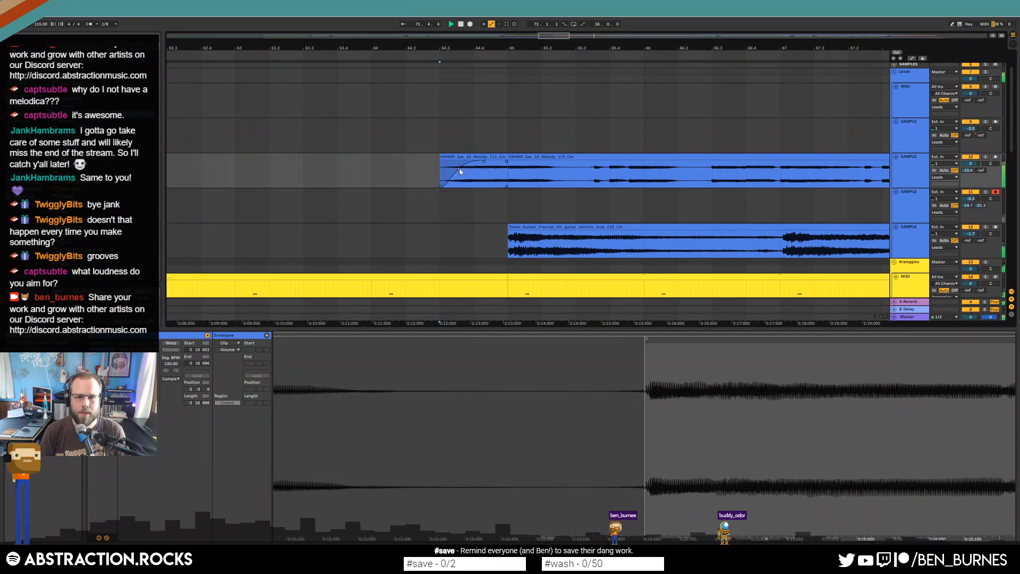
Examine the notes of the Bass group's MIDI clip starting at bar 73 while the song plays.
scroll(489, 169, down, 5)
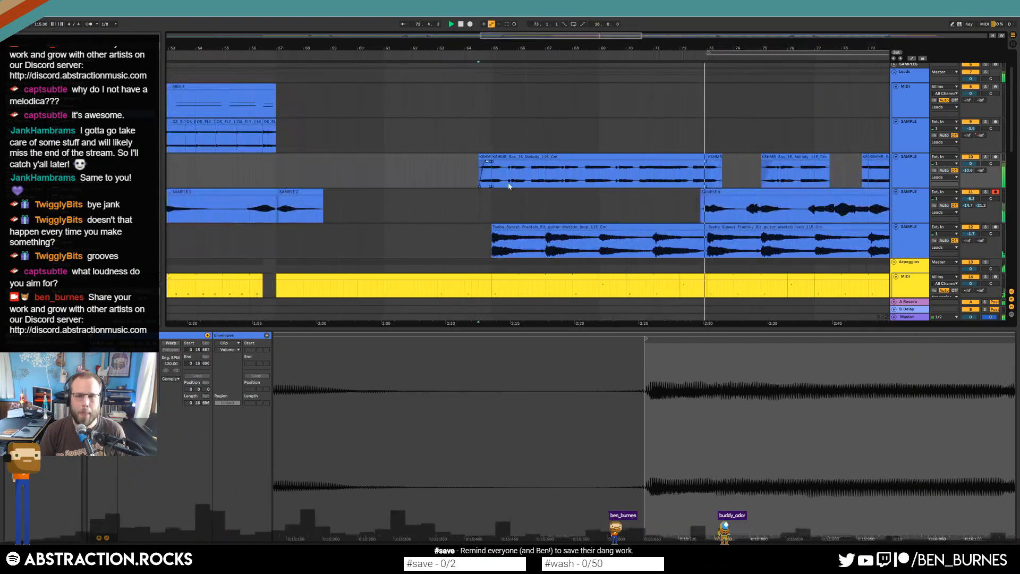
scroll(708, 209, down, 3)
scroll(708, 209, down, 3)
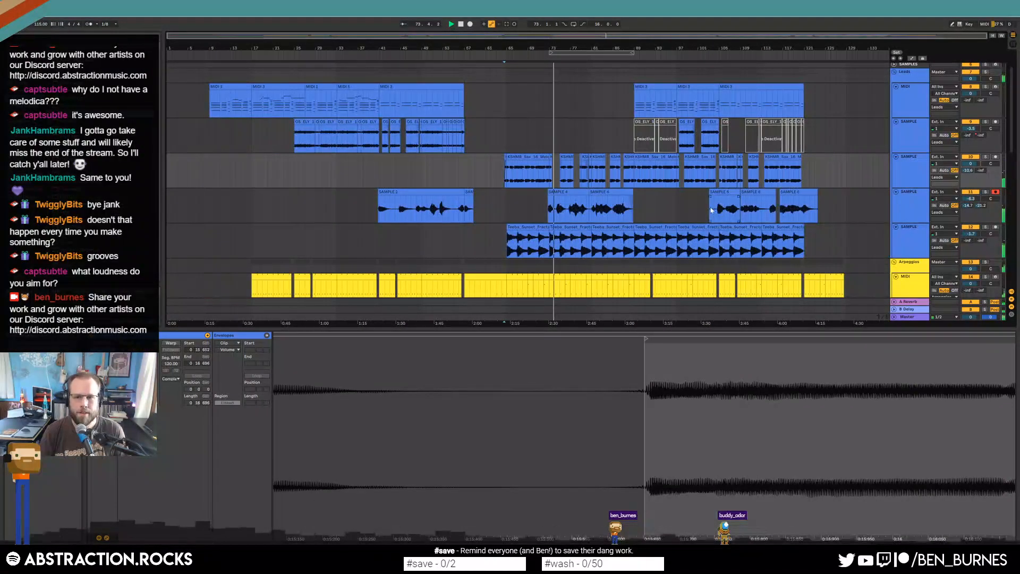
scroll(709, 222, down, 2)
key(shift+Tab)
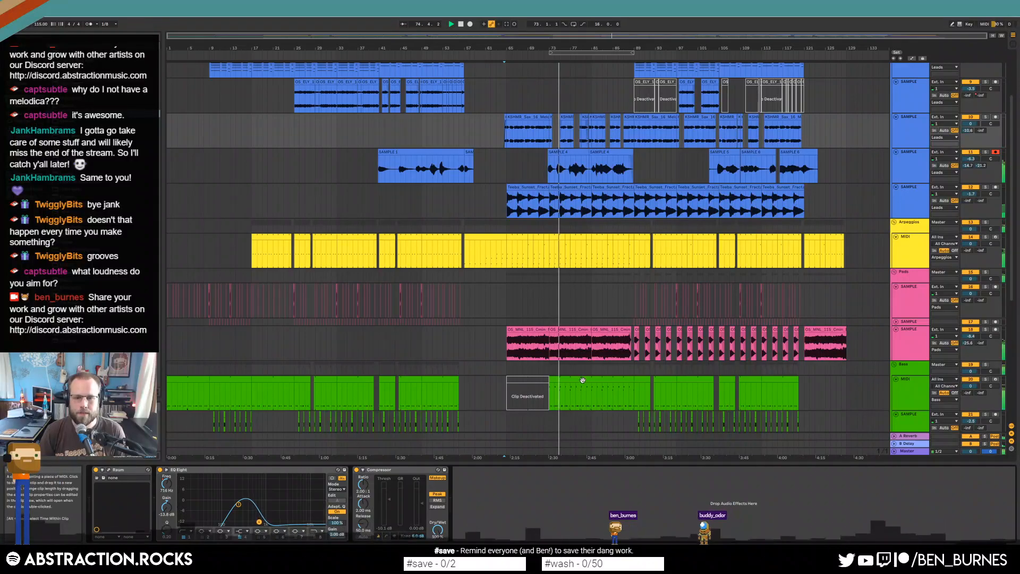
double_click(658, 405)
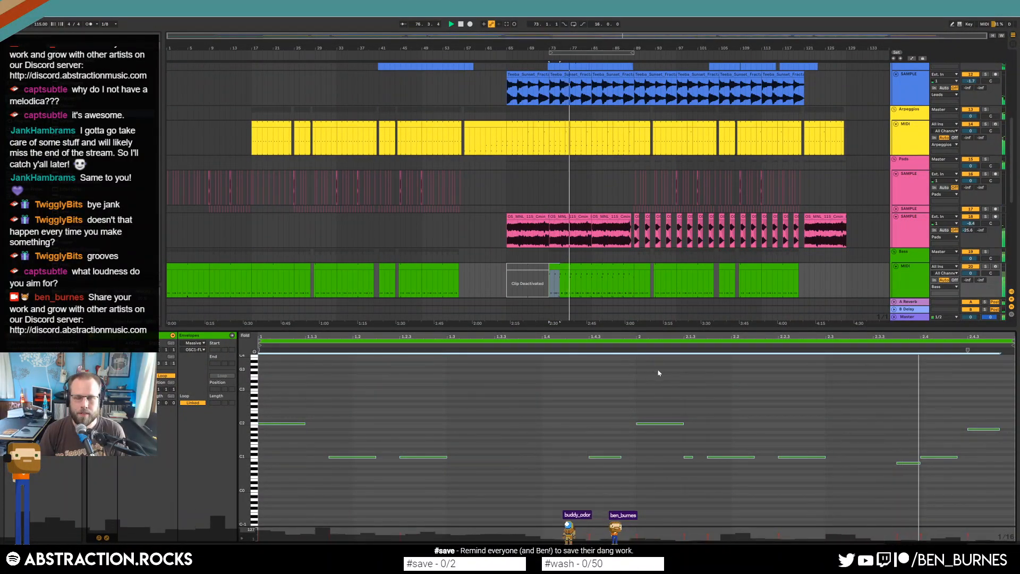
key(shift+Tab)
click(626, 265)
double_click(626, 265)
click(642, 266)
click(625, 267)
click(611, 404)
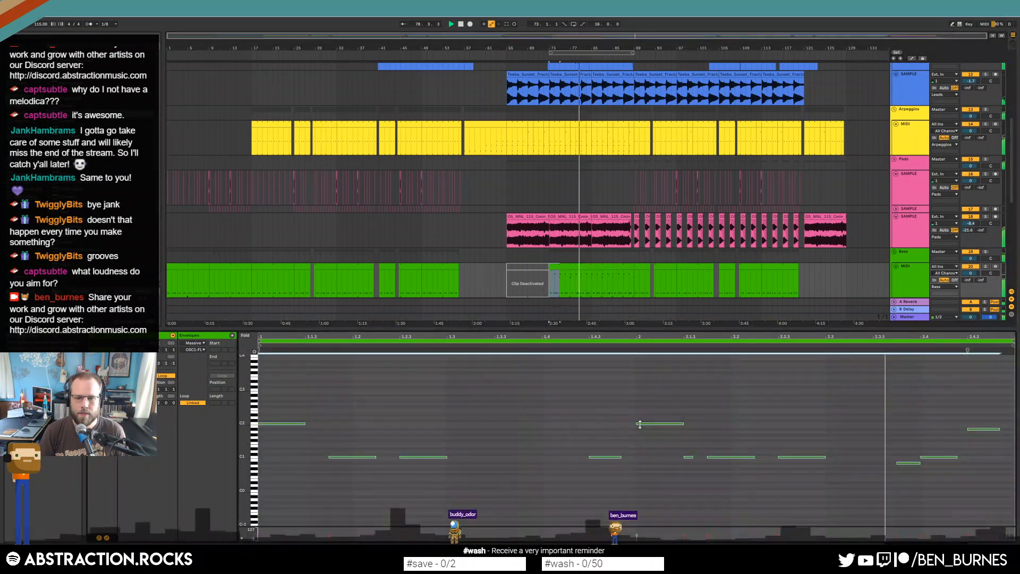
key(shift+Tab)
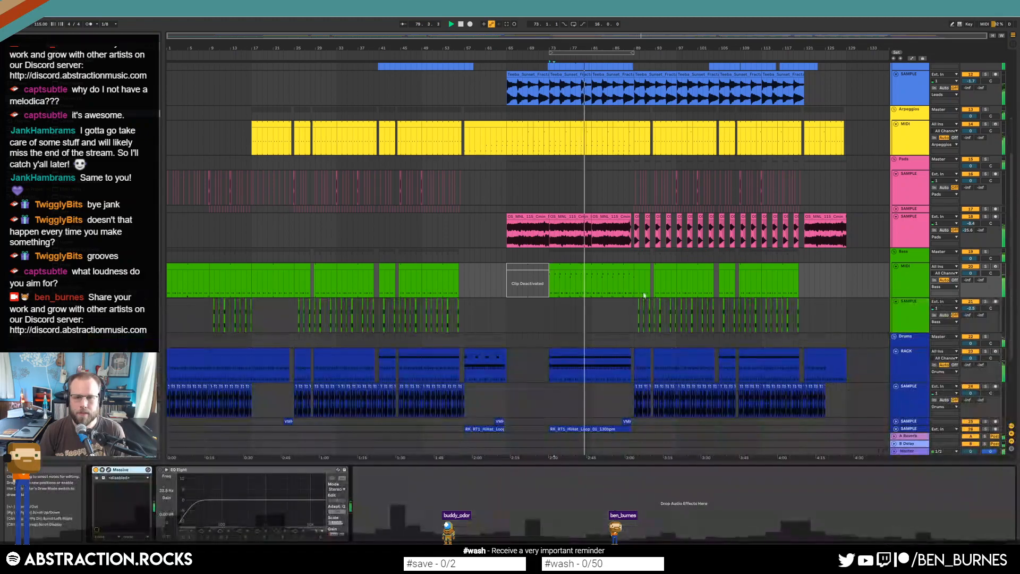
Select the two SAMPLE 4 clips between bars 73 and 89 in the Leads group and inspect their clip settings.
scroll(593, 300, up, 3)
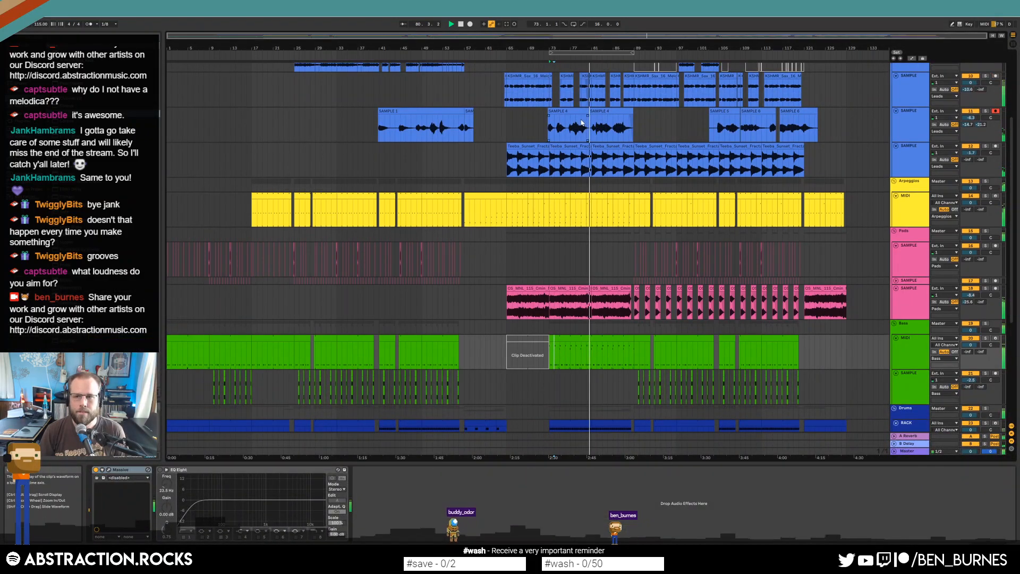
click(581, 110)
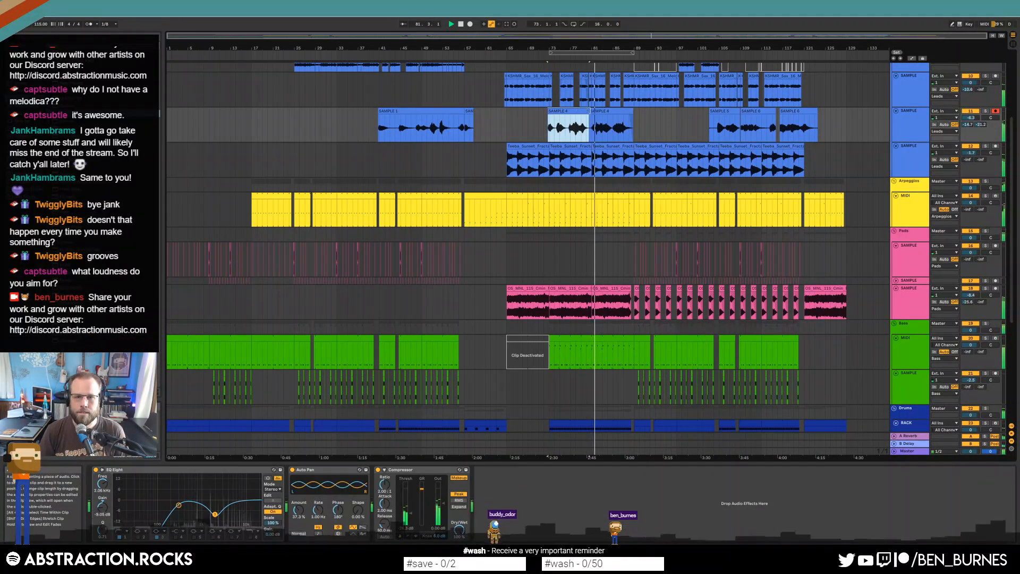
shift+click(595, 111)
key(shift+Tab)
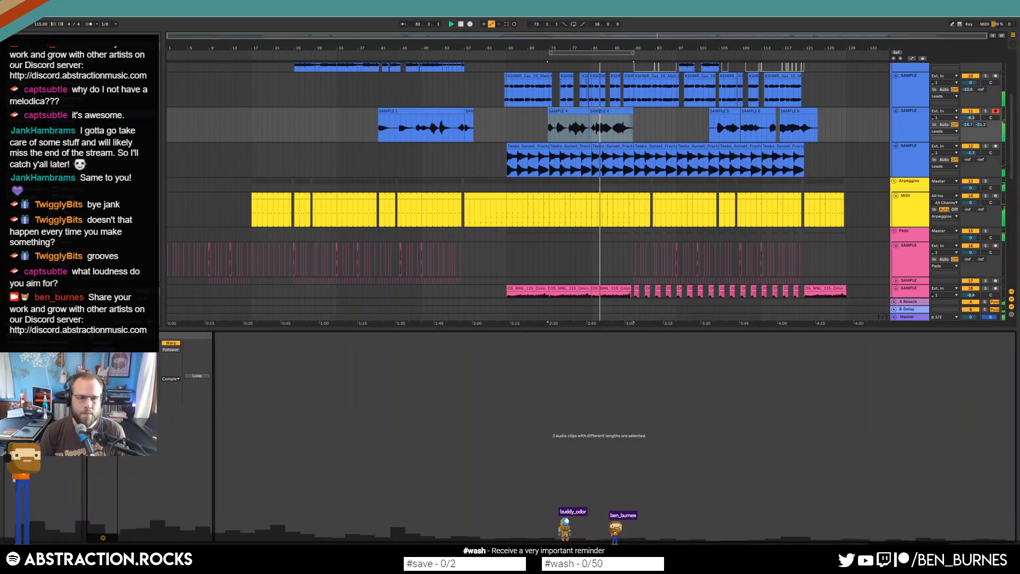
key(shift+Tab)
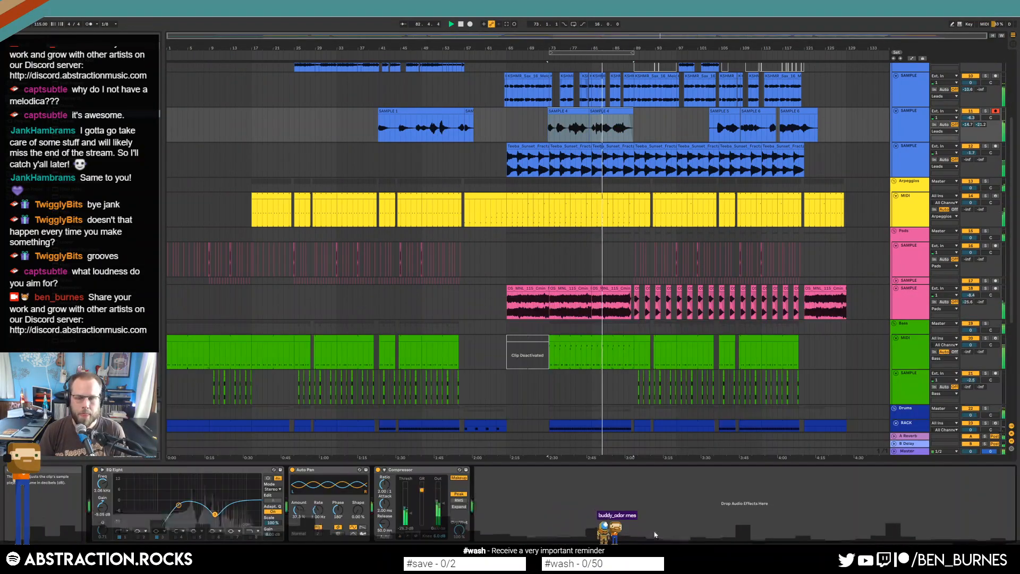
Recheck the master's loudness in Youlean Loudness Meter 2 and reopen the clip settings of the two selected SAMPLE 4 clips.
click(912, 452)
click(757, 470)
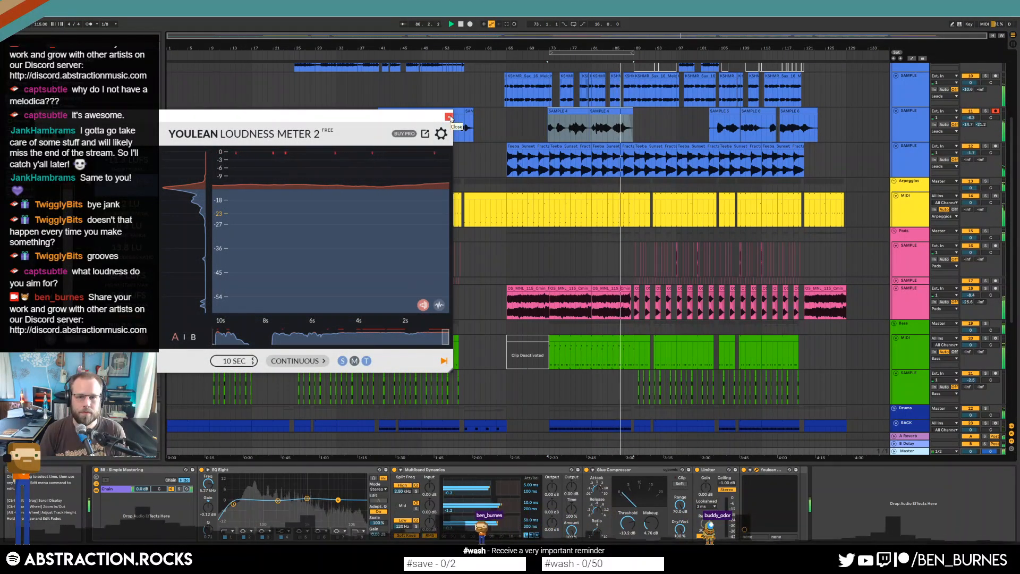
click(449, 117)
click(573, 112)
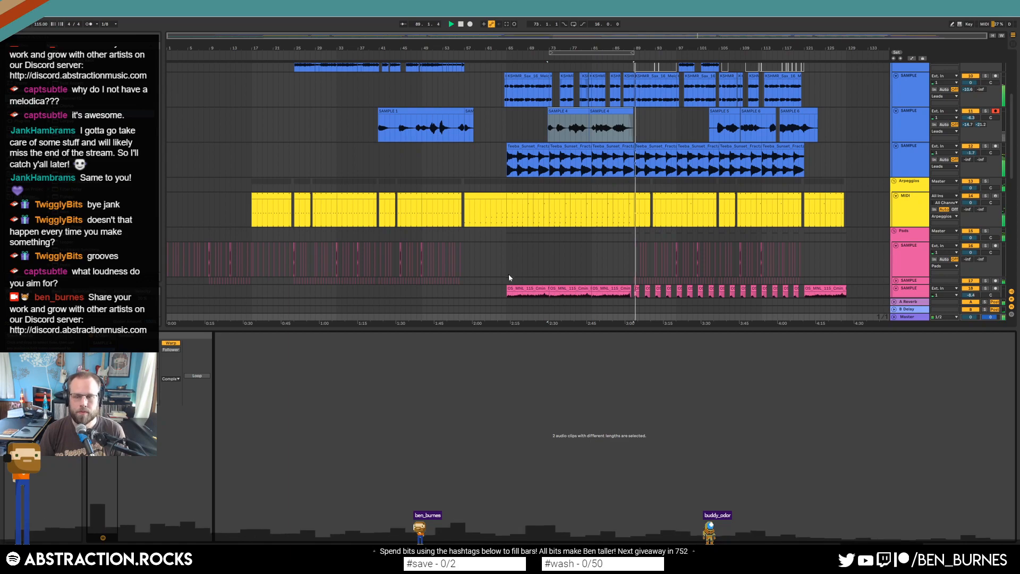
Listen through bars 89 to 98 and replay the KSHMR sax melody in the Leads group from about bar 94.2.
key(shift+Tab)
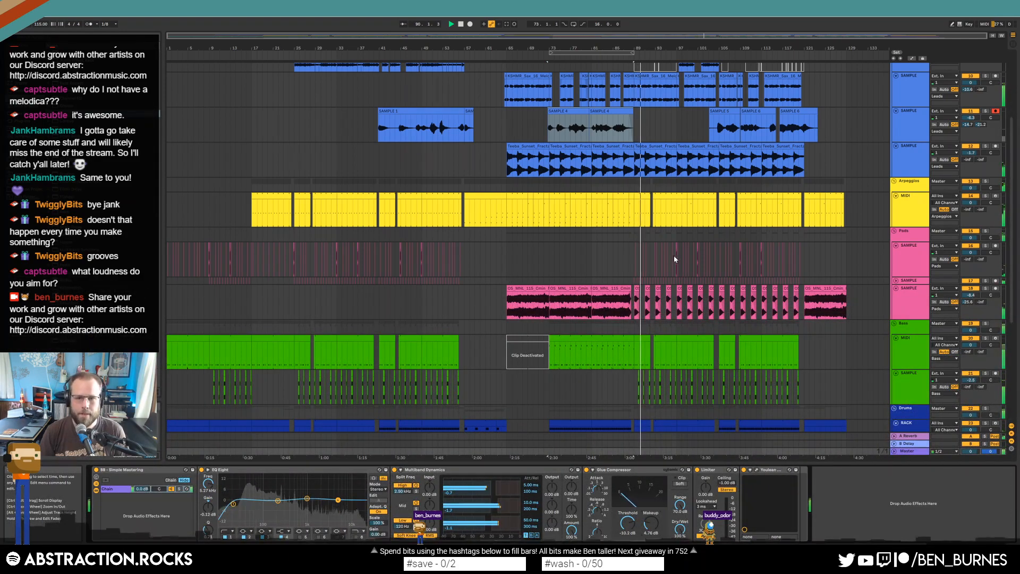
scroll(675, 261, up, 4)
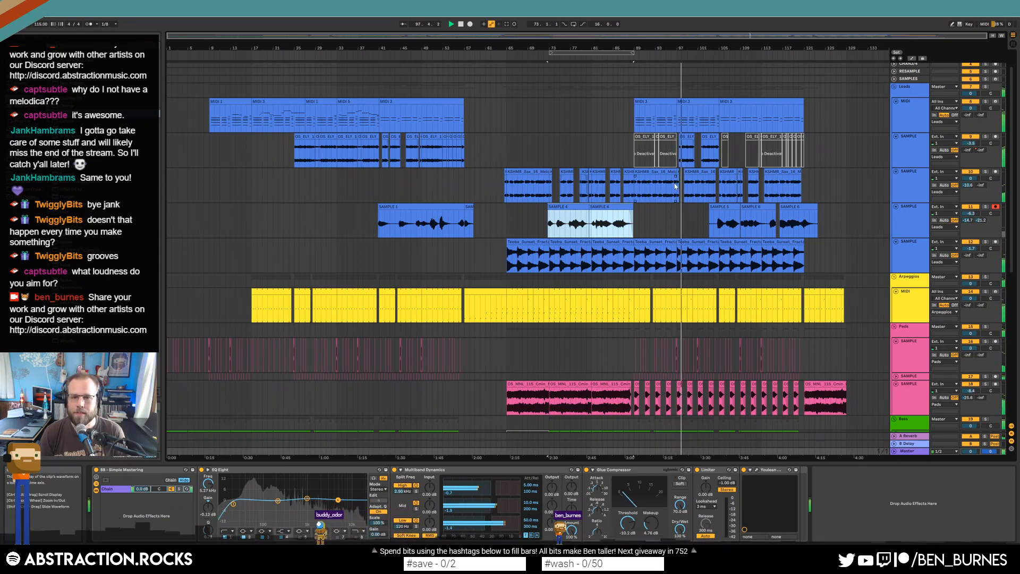
scroll(676, 186, up, 6)
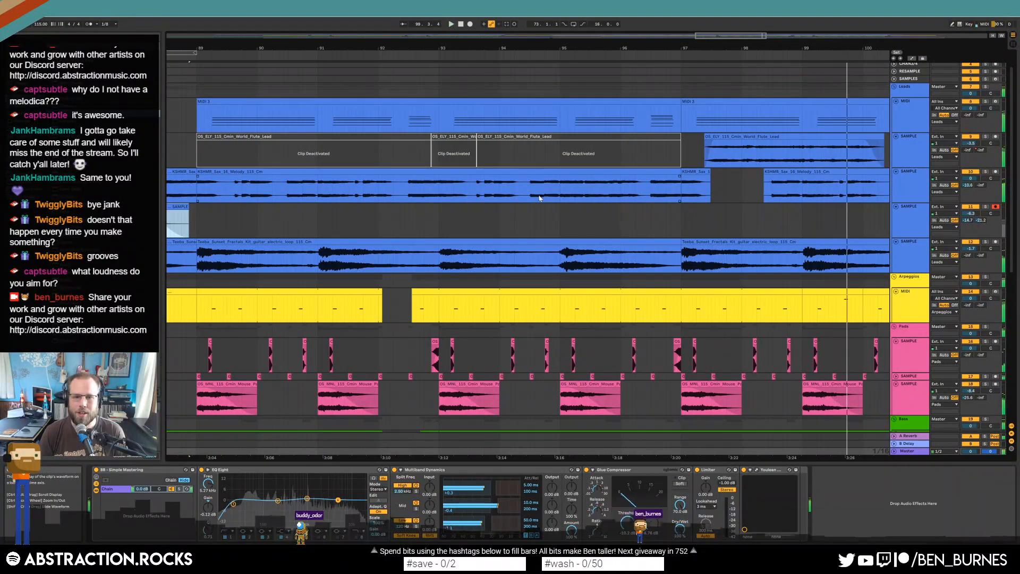
click(522, 195)
key(space)
key(space)
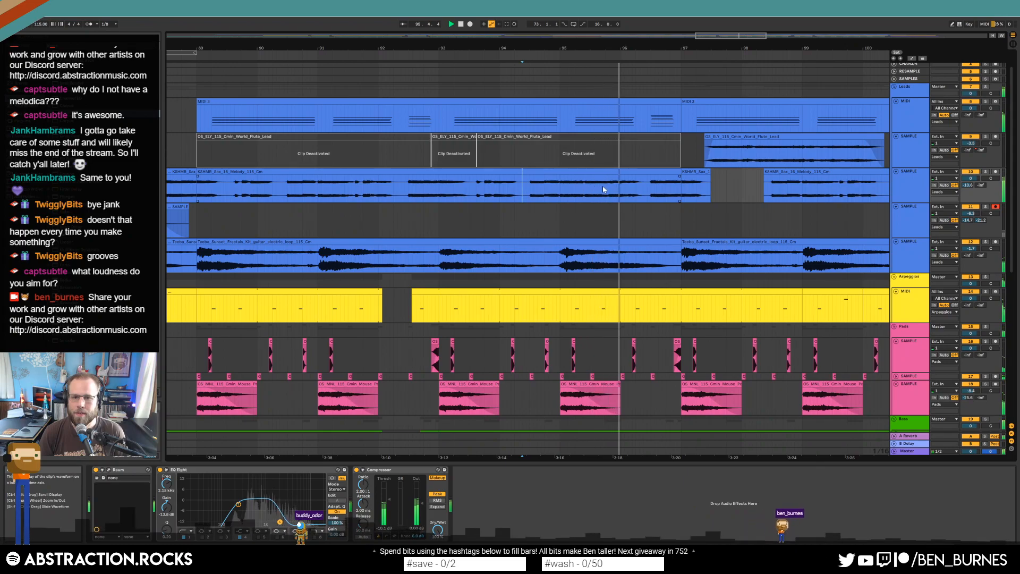
Cut a short gap into the KSHMR sax melody clip just after bar 96.1 and play the edit back from bar 95.
scroll(622, 192, up, 5)
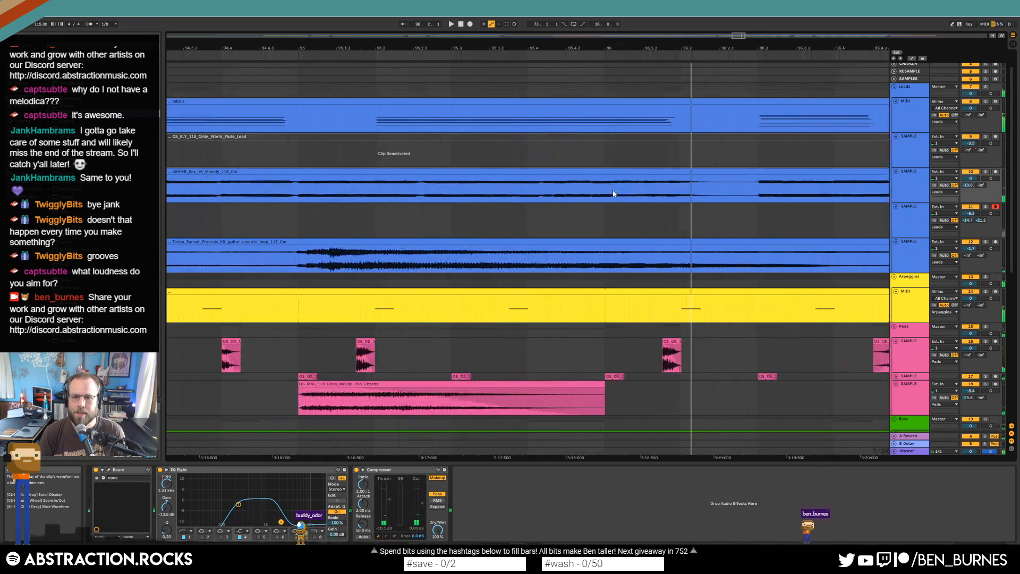
mouse_move(601, 192)
mouse_down()
mouse_move(718, 194)
mouse_move(623, 179)
mouse_up()
click(367, 209)
key(space)
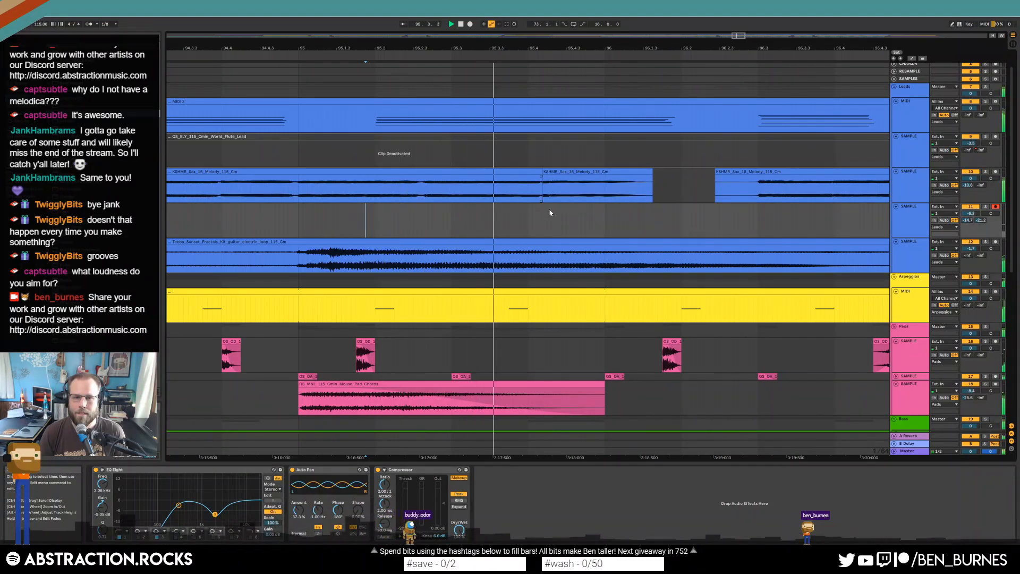
Extend the end of the short sax melody clip at bar 96 to about beat 96.2, fade it out, and replay it from bar 95.
key(space)
double_click(649, 171)
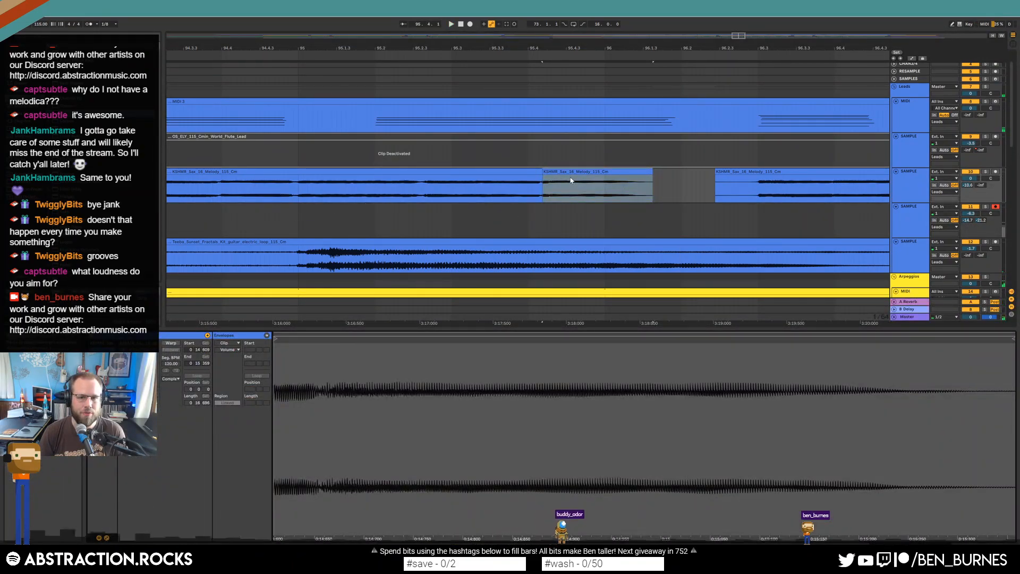
click(171, 343)
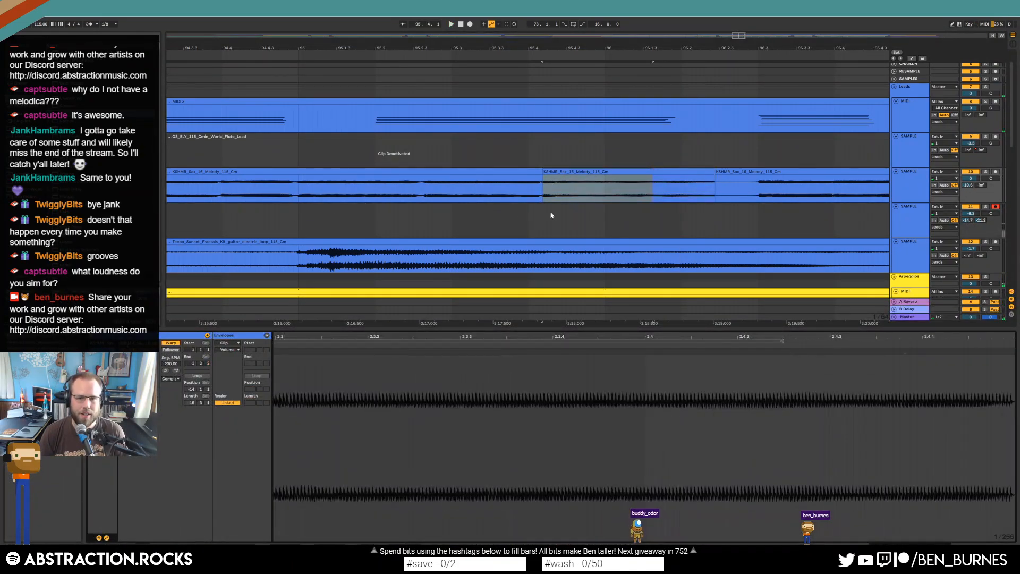
drag(714, 172, 619, 183)
click(296, 190)
key(space)
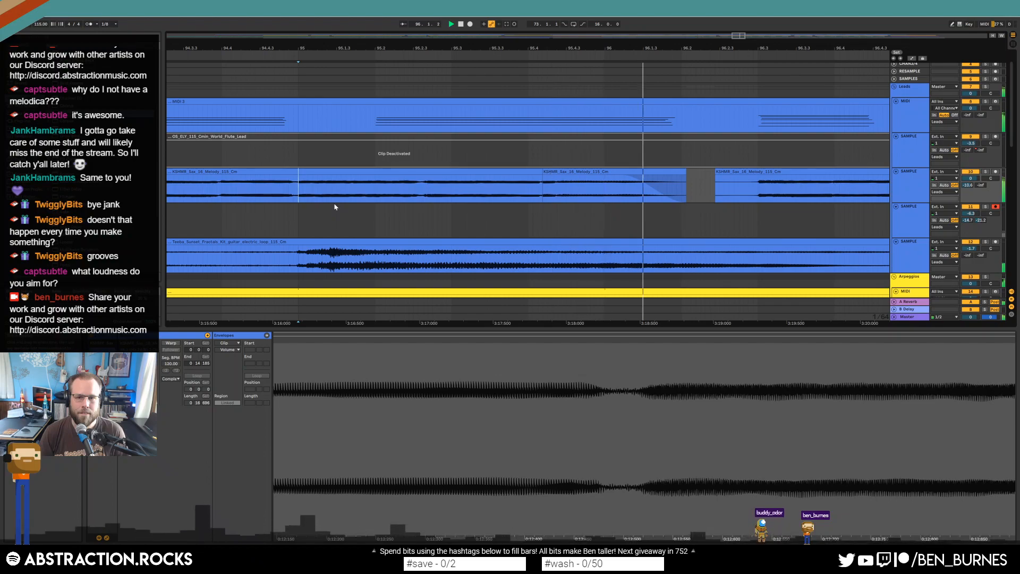
Select the two active flute lead clips between bars 97 and 105 in the Leads group and inspect their clip settings.
scroll(745, 184, down, 7)
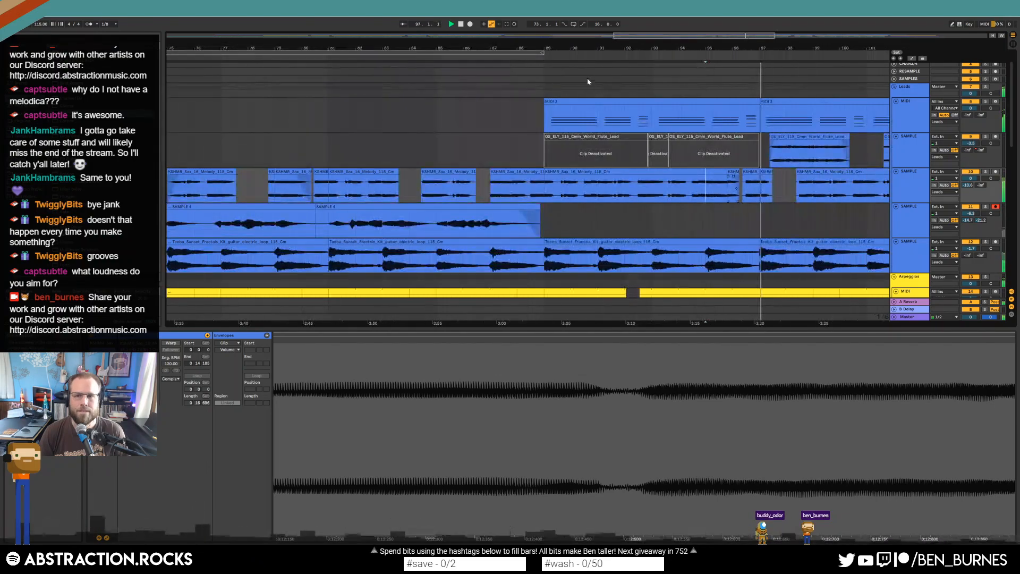
drag(646, 36, 736, 36)
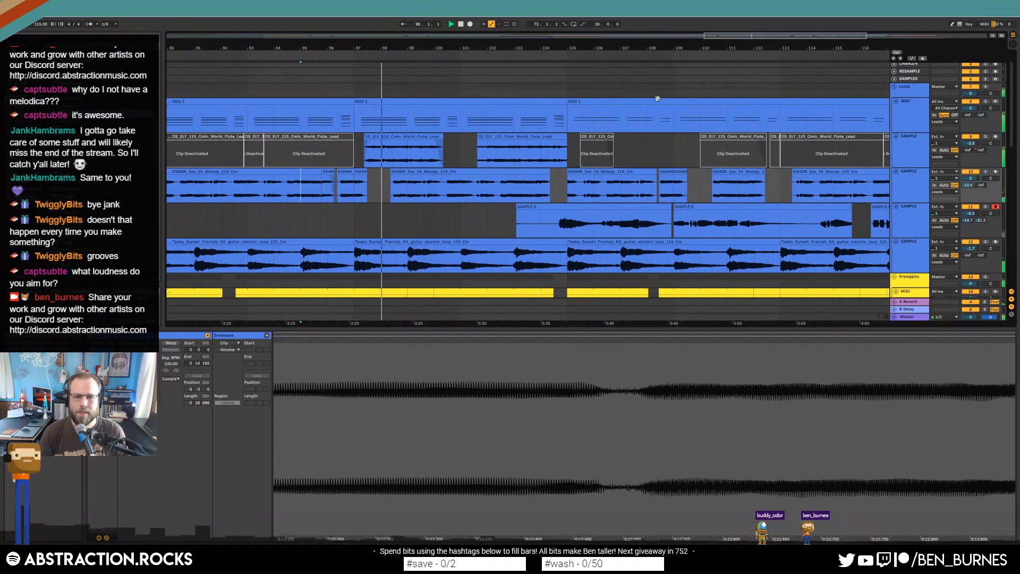
click(404, 137)
shift+click(515, 138)
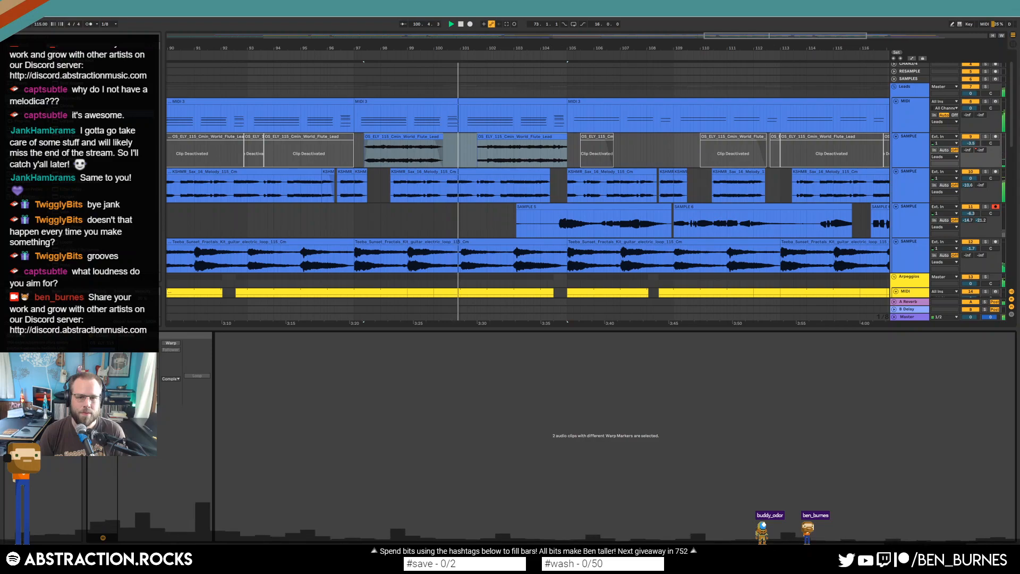
Replay from bar 95 and extend the start of the flute lead clip back to just after bar 97.
click(301, 198)
key(shift+Tab)
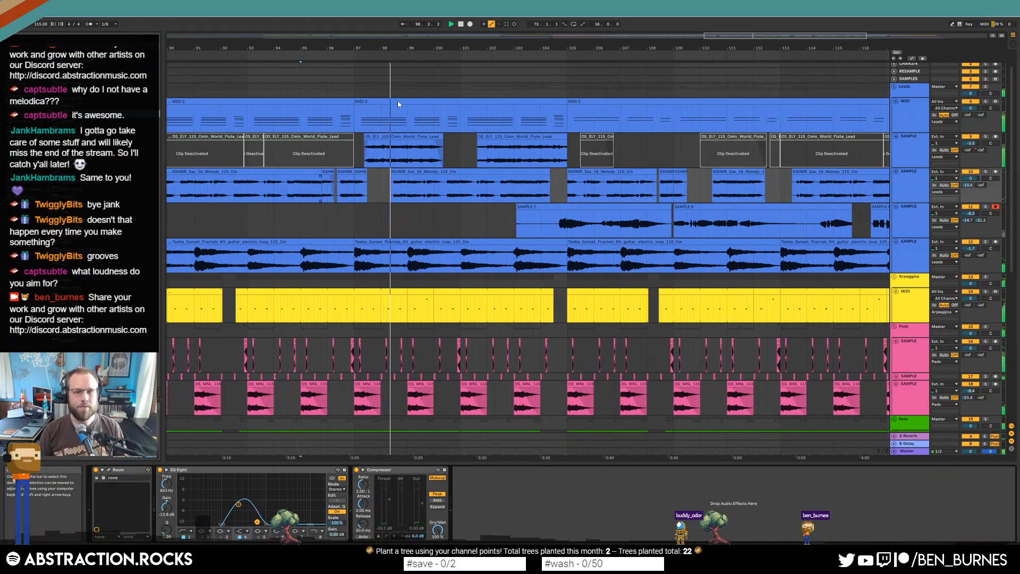
drag(366, 137, 358, 138)
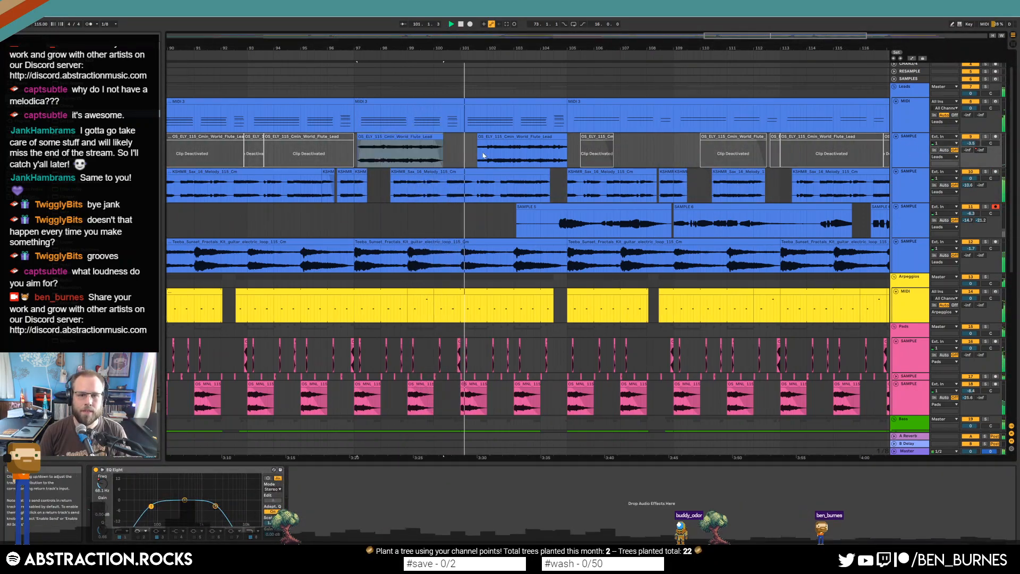
Automate a brief B-Delay send peak on the flute lead track near bar 100, just before the clip ends.
key(a)
click(454, 166)
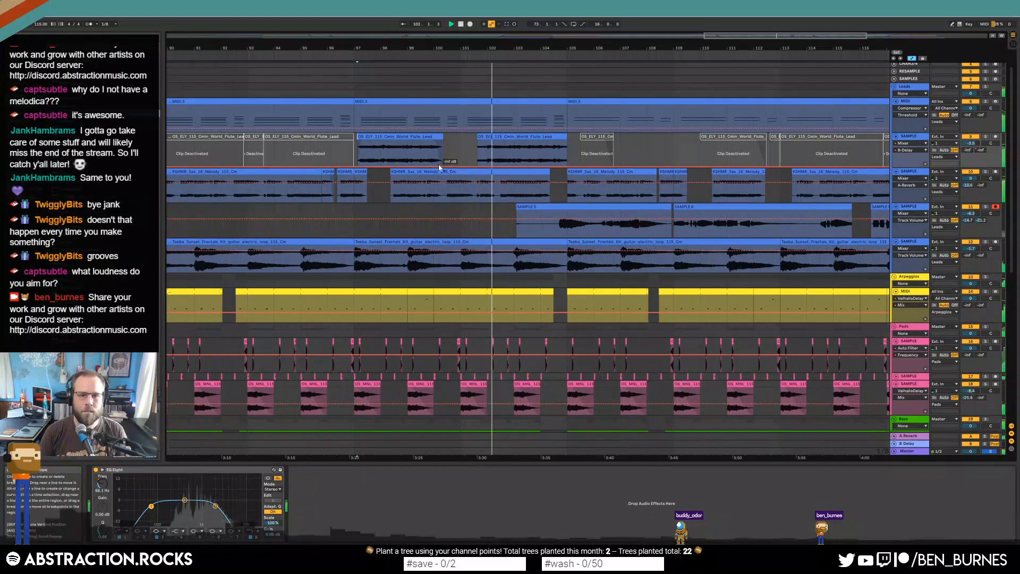
drag(441, 167, 439, 145)
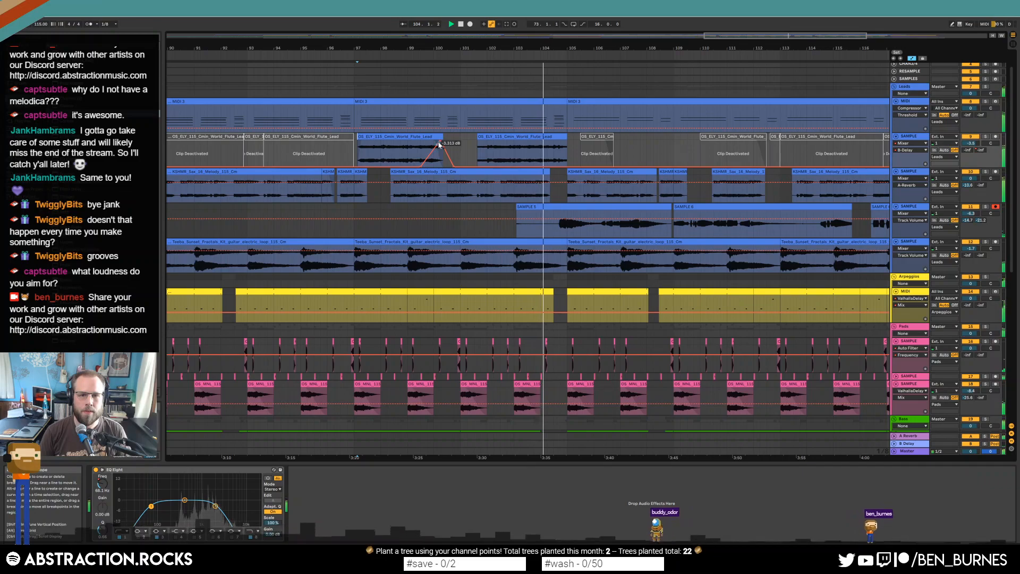
drag(439, 144, 434, 145)
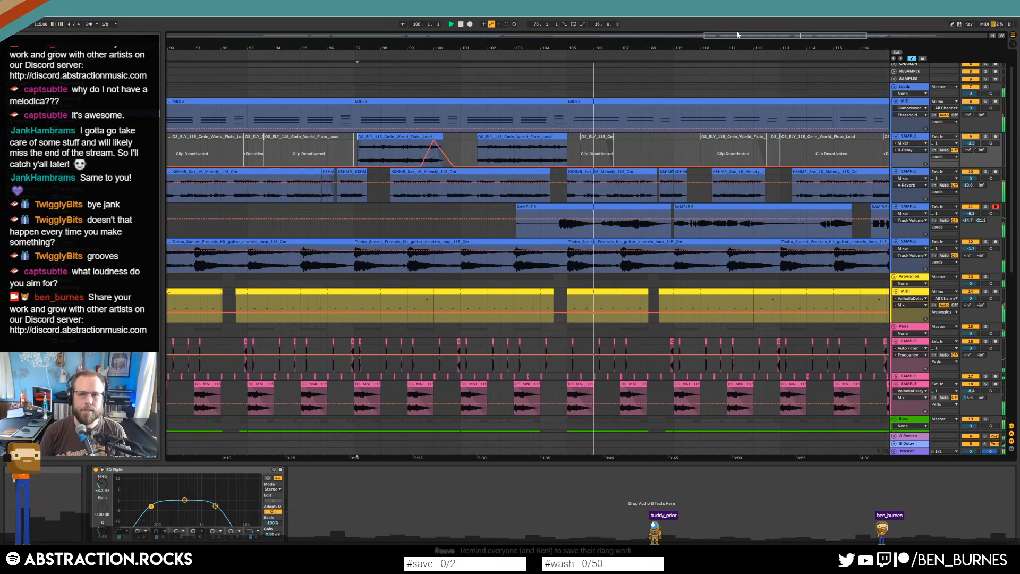
Trim the start of the SAMPLE 5 clip in the Leads group to about bar 104.3 and open its waveform.
drag(786, 36, 858, 35)
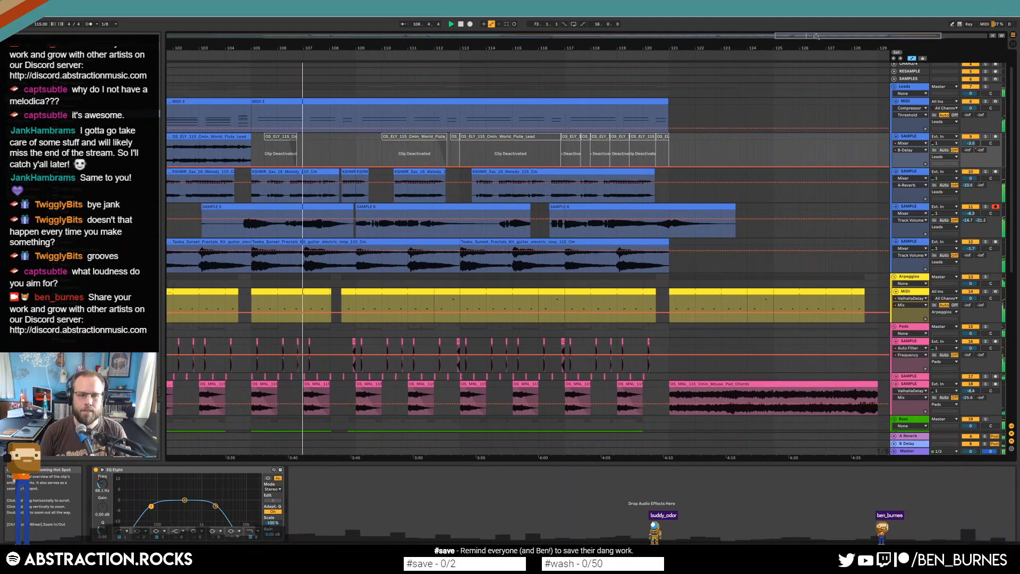
drag(203, 209, 238, 209)
double_click(268, 223)
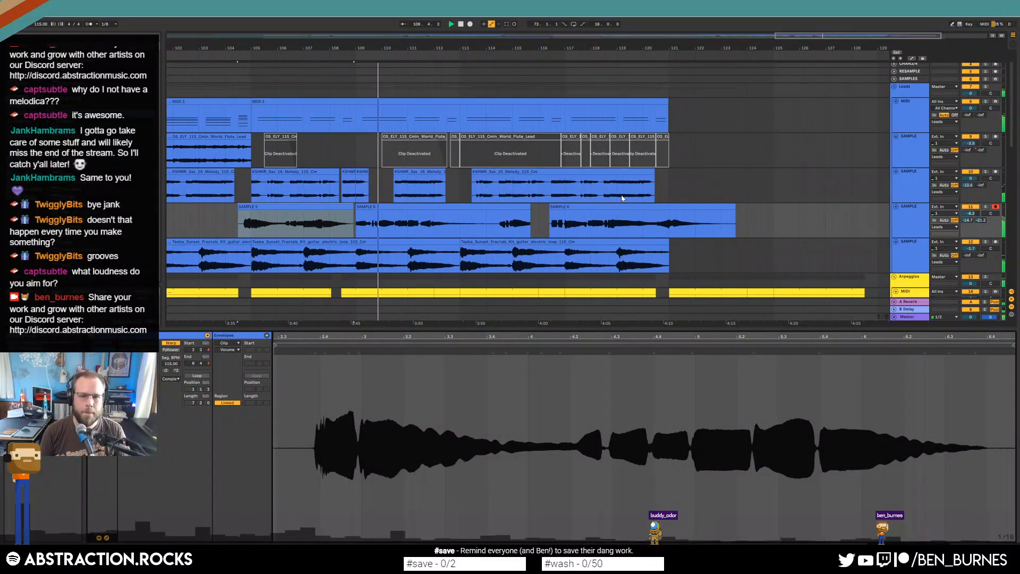
Fold the tracks inside the Leads, Arpeggios and Pads groups to their minimum height.
scroll(623, 198, down, 3)
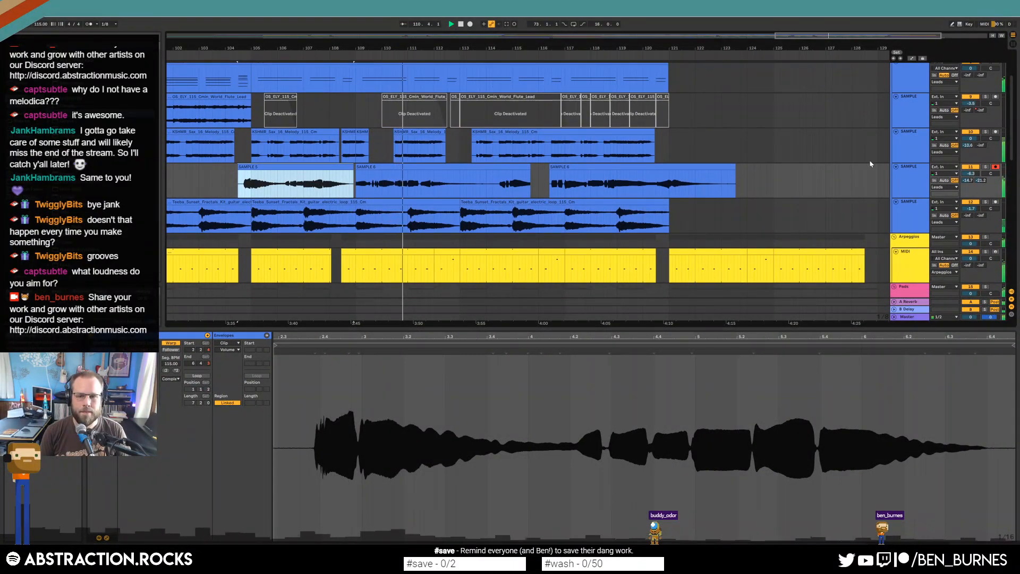
scroll(878, 110, up, 1)
click(906, 79)
shift+click(907, 219)
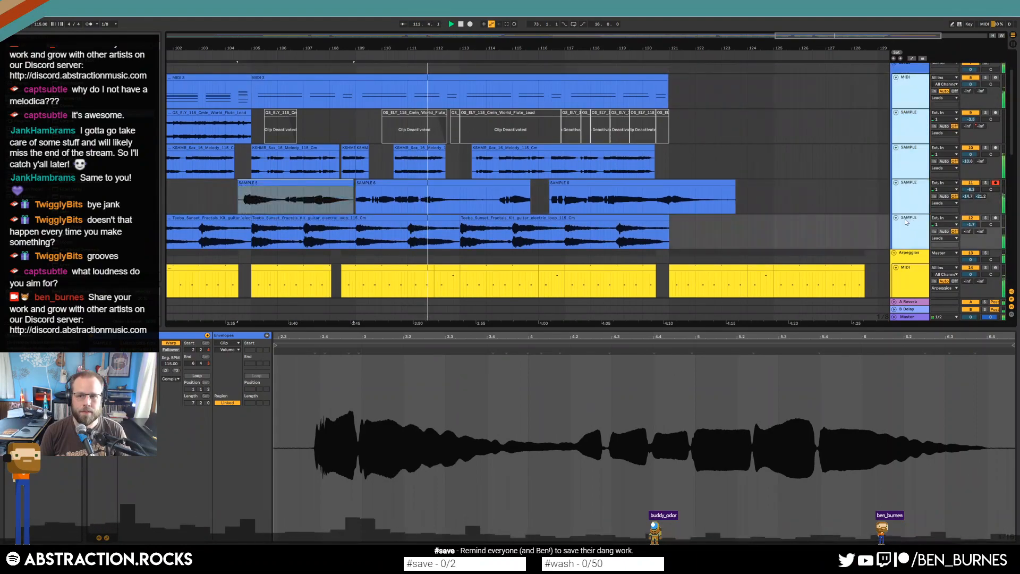
click(896, 218)
click(896, 130)
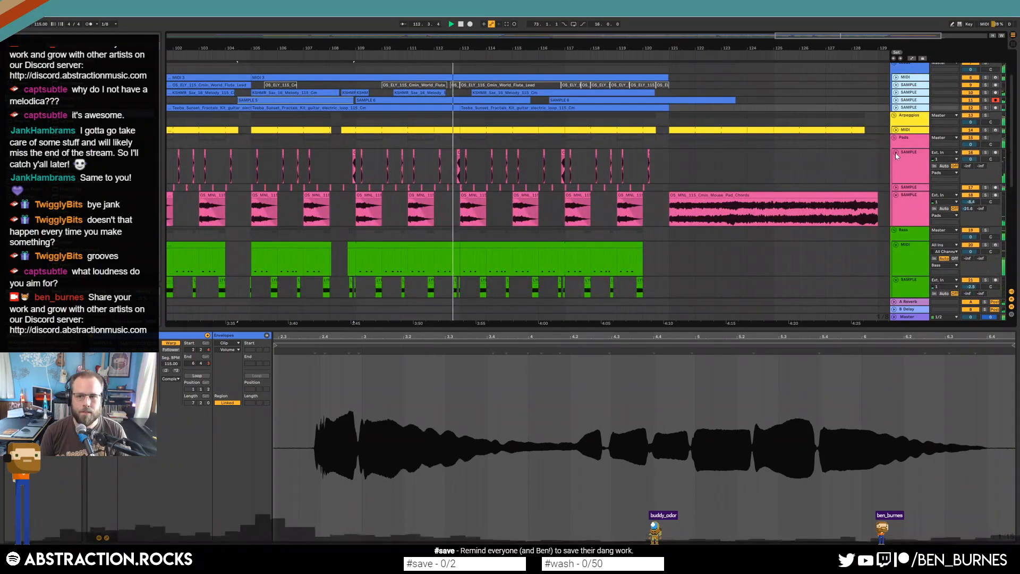
click(896, 153)
click(896, 167)
Fold the Bass, Drums and Ambiences tracks and fit the whole arrangement in view.
click(896, 189)
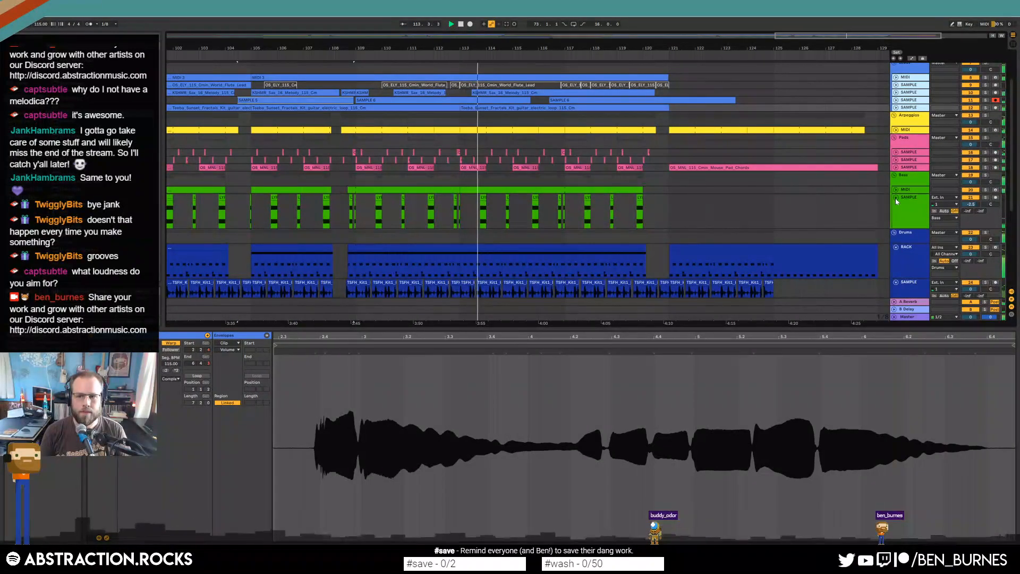
click(896, 197)
click(896, 218)
click(896, 227)
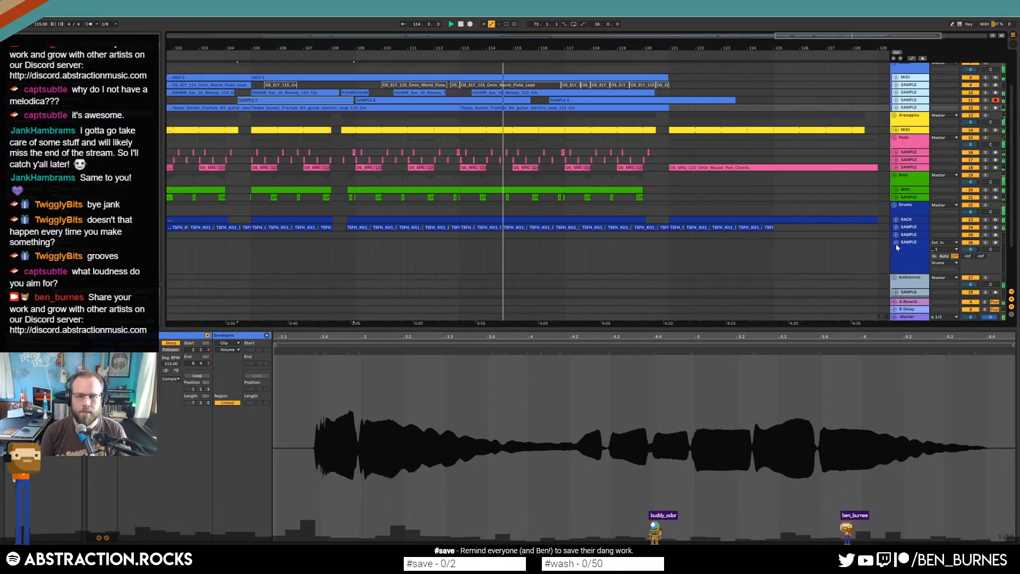
click(896, 242)
key(w)
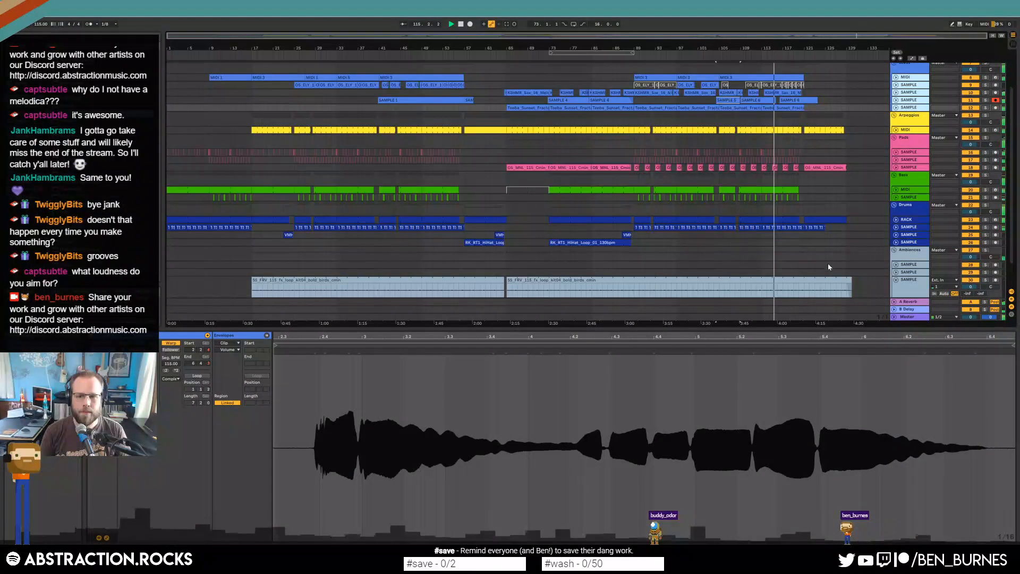
click(896, 281)
key(shift+Tab)
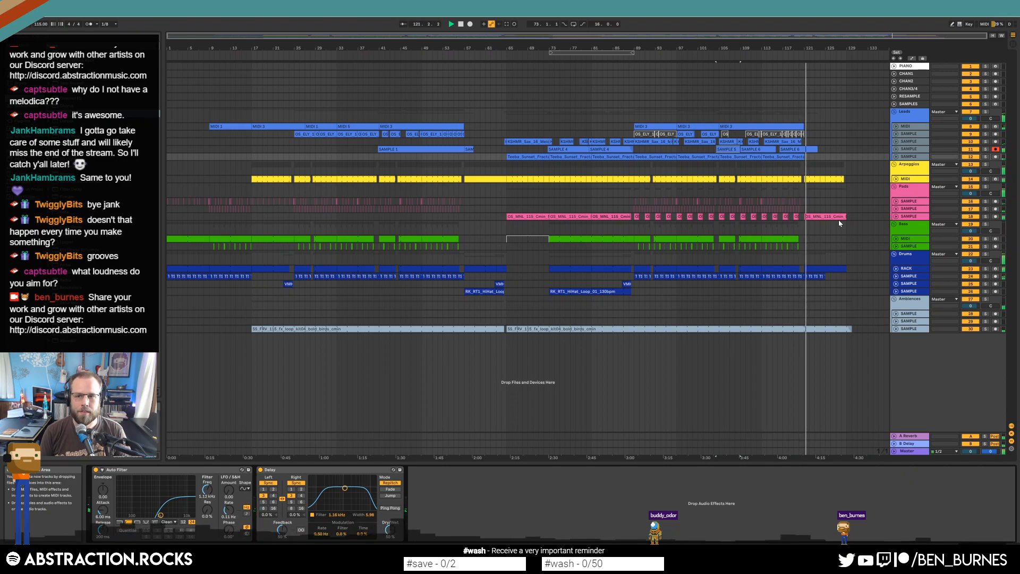
Listen to the ending from bar 121 and check the tail past the last Ambiences clip, stopping playback at bar 129.
drag(847, 115, 803, 346)
drag(816, 36, 833, 43)
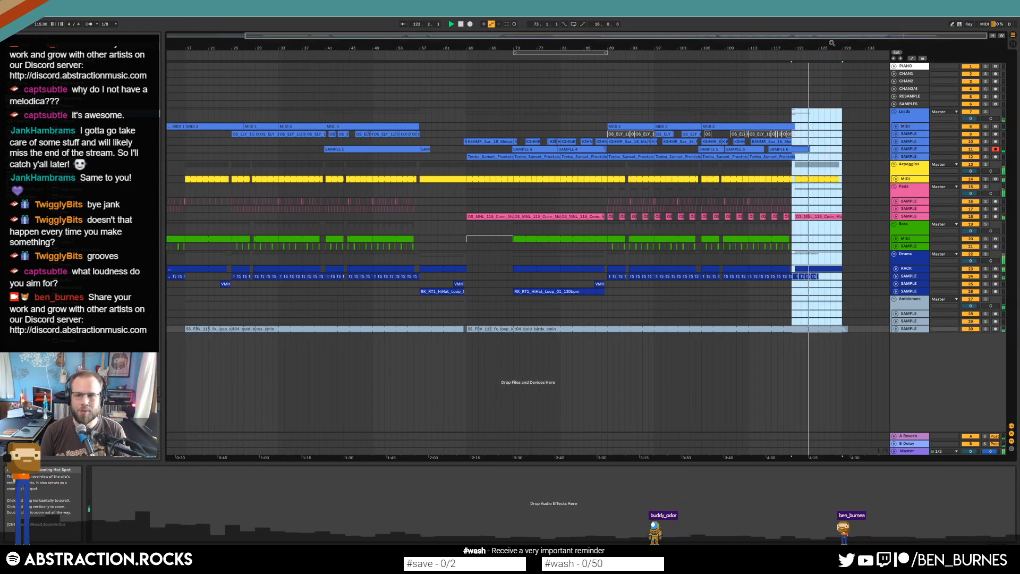
drag(883, 89, 995, 96)
drag(844, 36, 904, 31)
drag(793, 329, 714, 332)
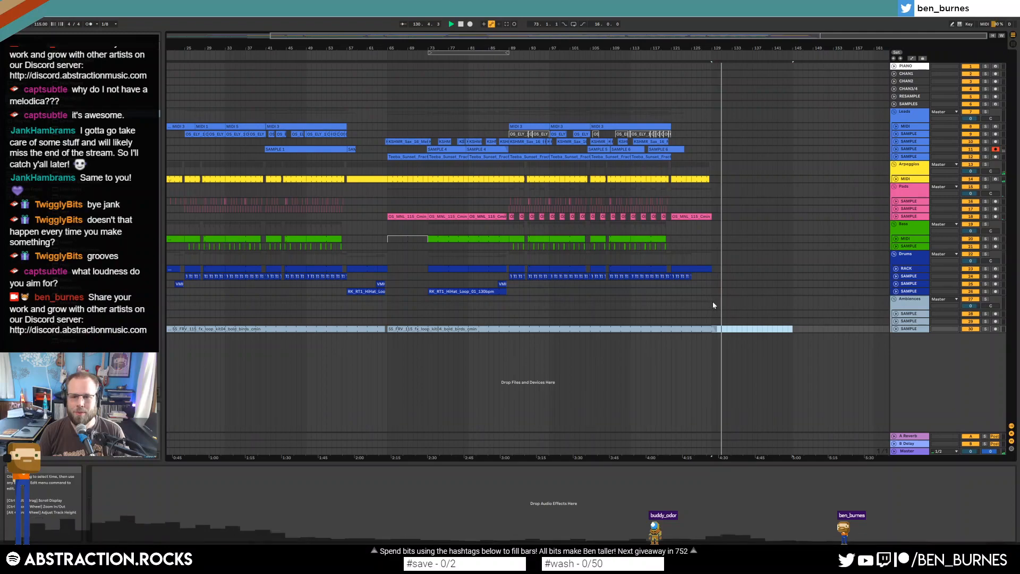
click(707, 227)
key(space)
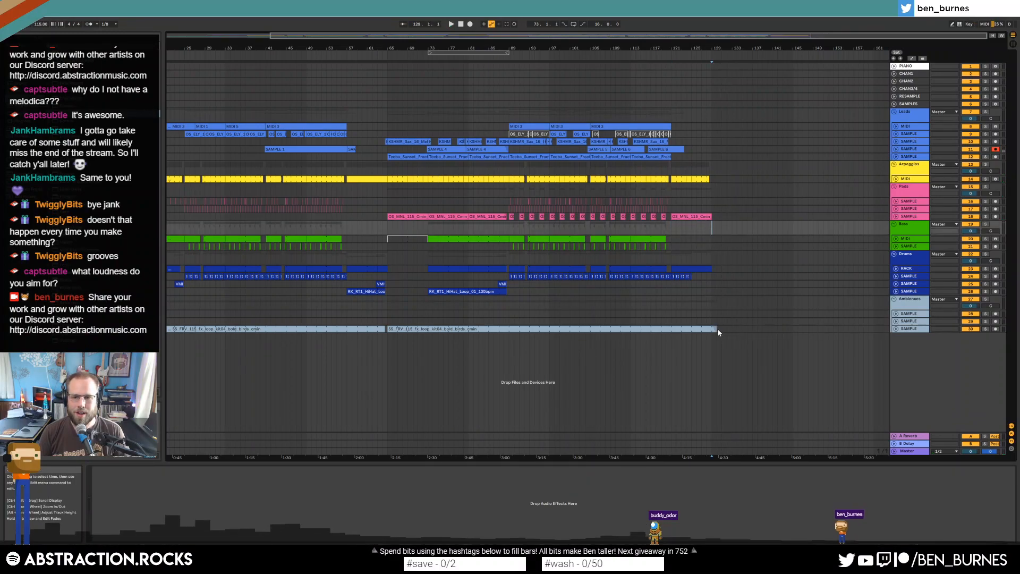
Export the Master from the song start to bar 130.3 to the Desktop as the 16-bit WAV "2020-05-20 Bikini Sessions.wav".
click(719, 329)
scroll(720, 333, up, 2)
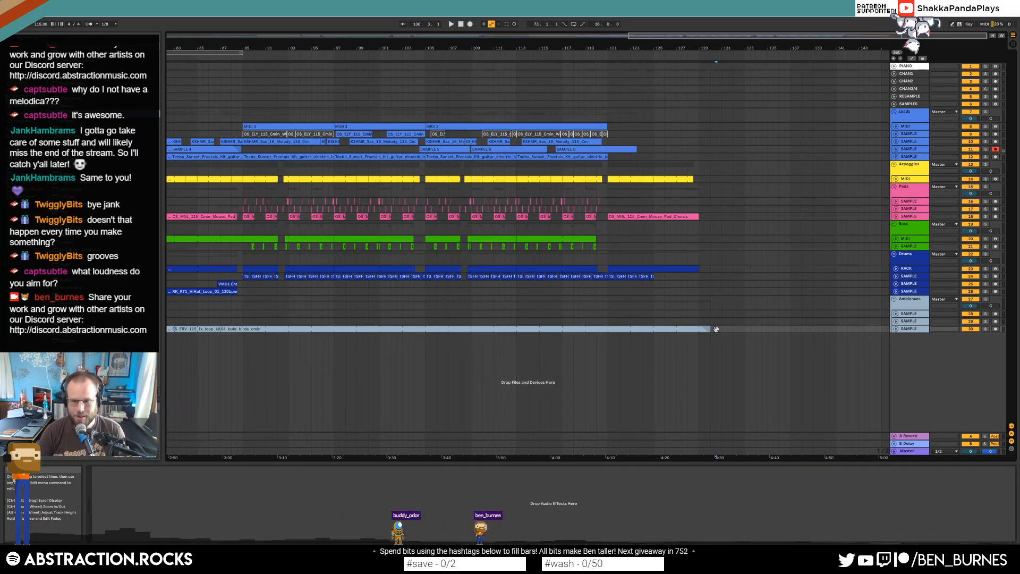
key(Home)
key(ctrl+shift+r)
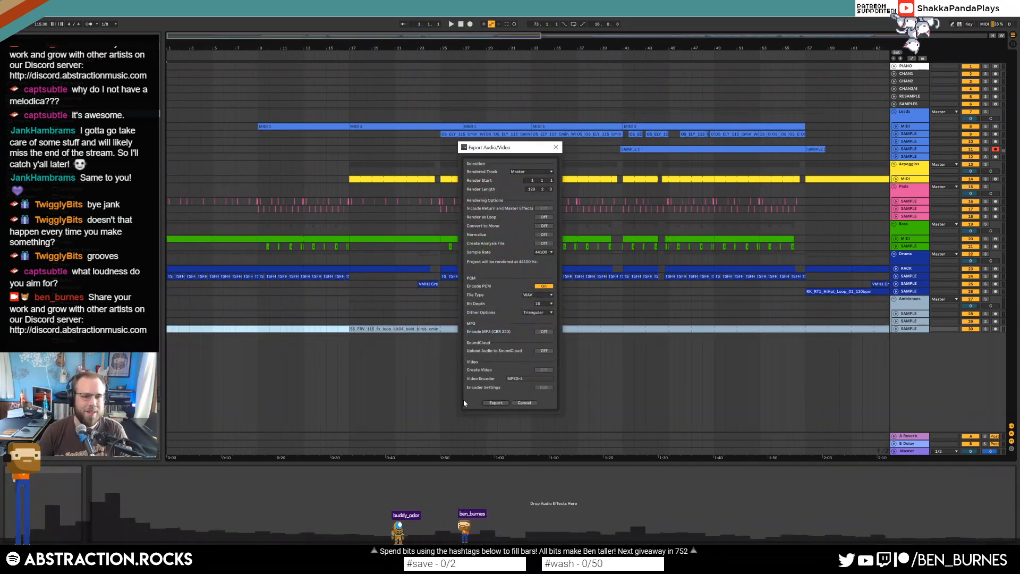
click(490, 403)
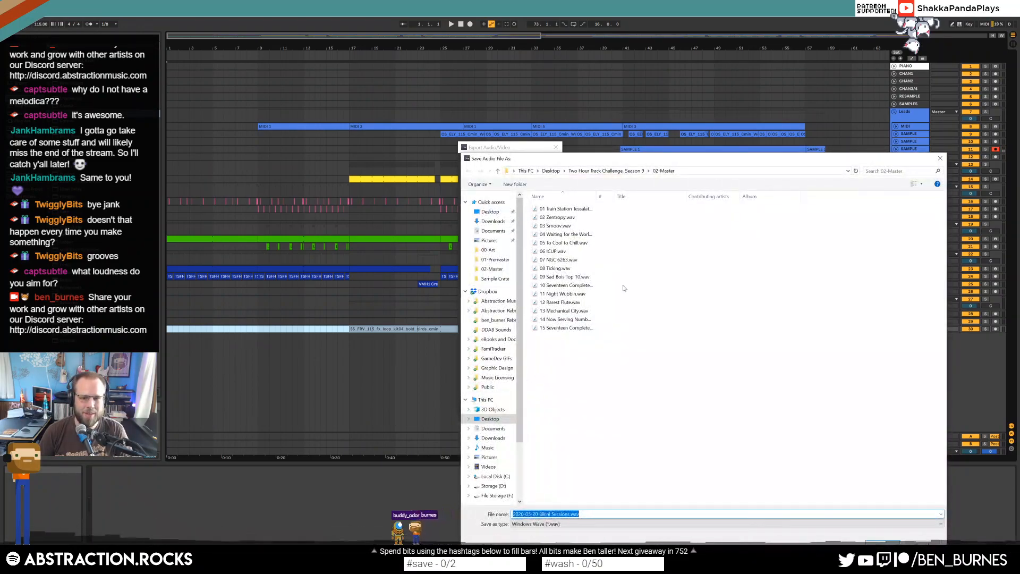
click(481, 418)
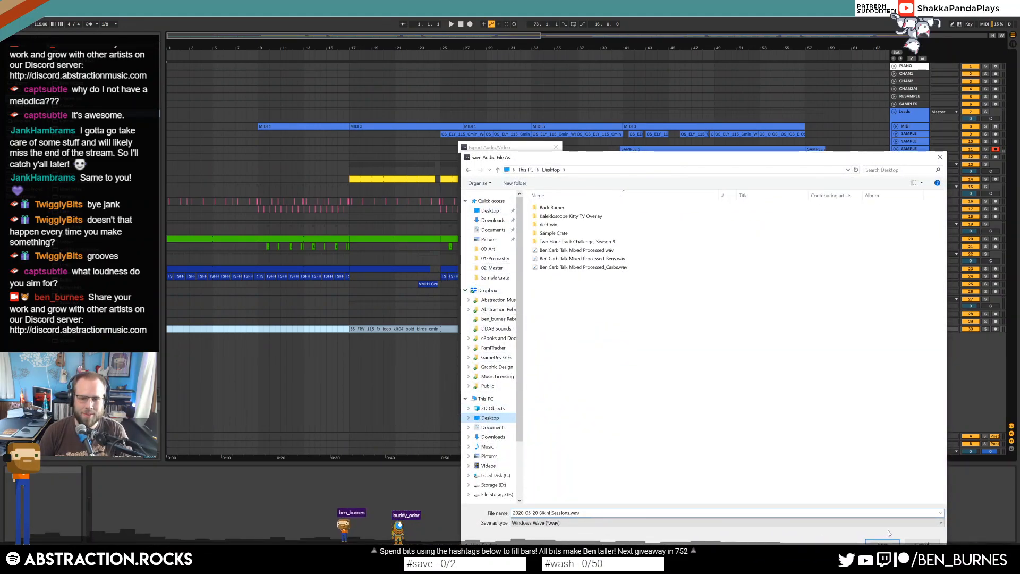
key(Return)
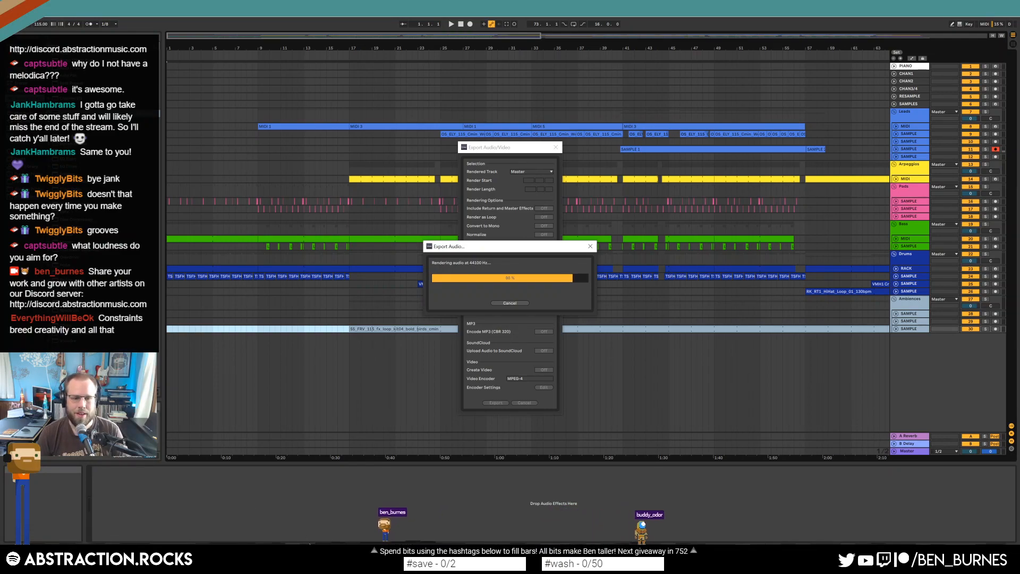
Close the Splice sample browser window and fit the whole arrangement in view.
click(313, 560)
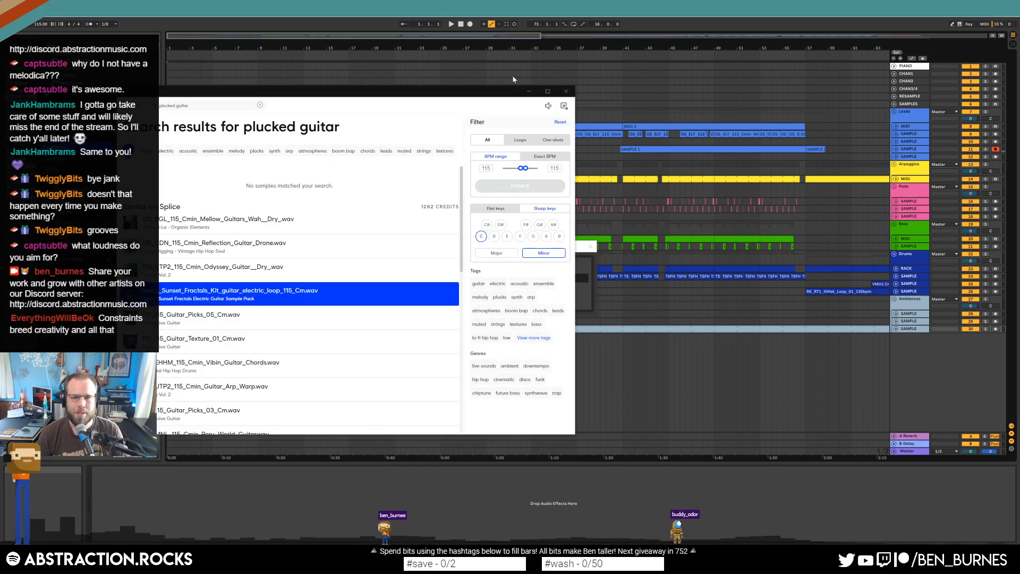
click(566, 94)
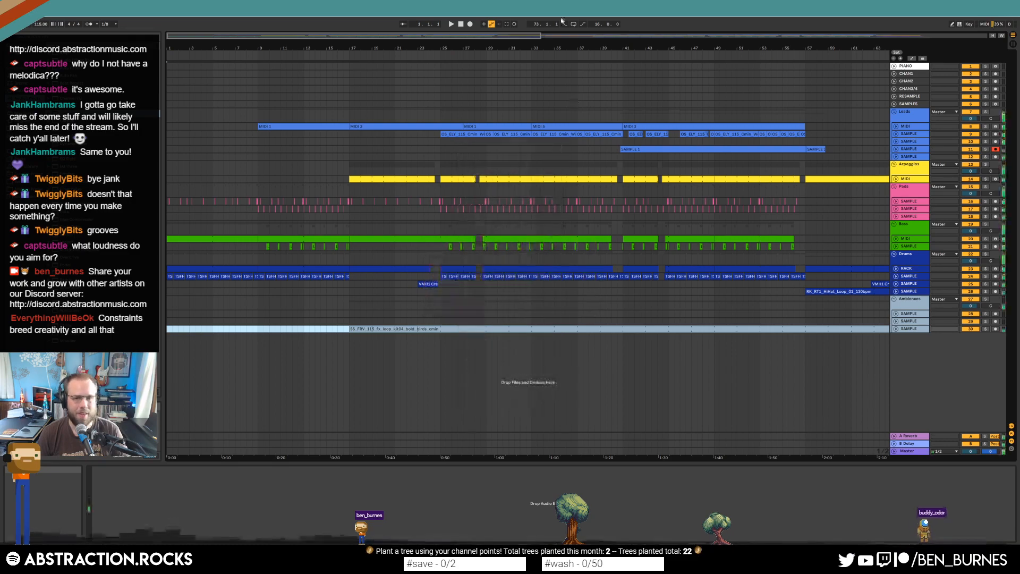
double_click(525, 34)
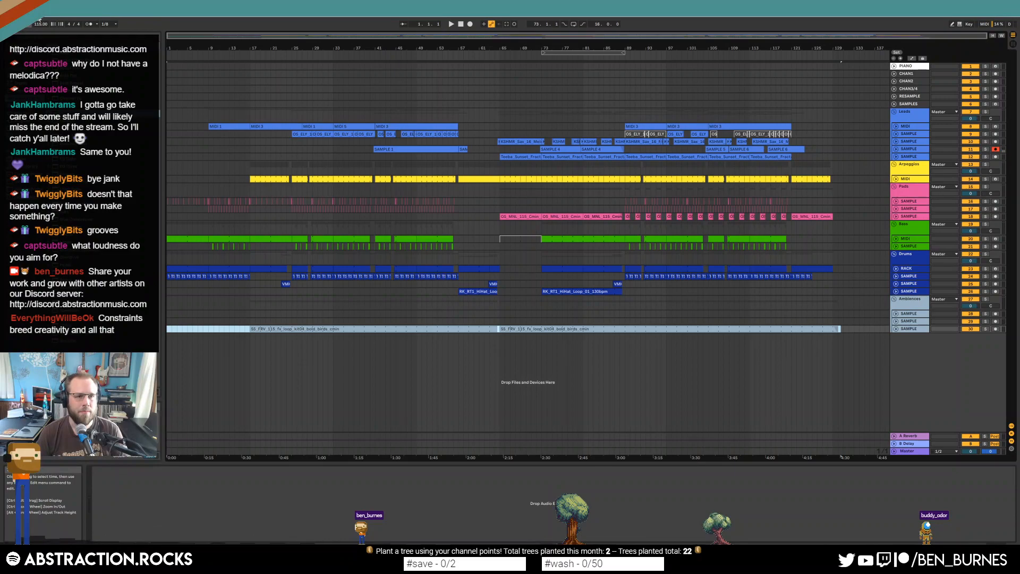
Unfold the Leads MIDI track, loop the song from bar 9 to bar 121, and play across the loop's end.
click(896, 127)
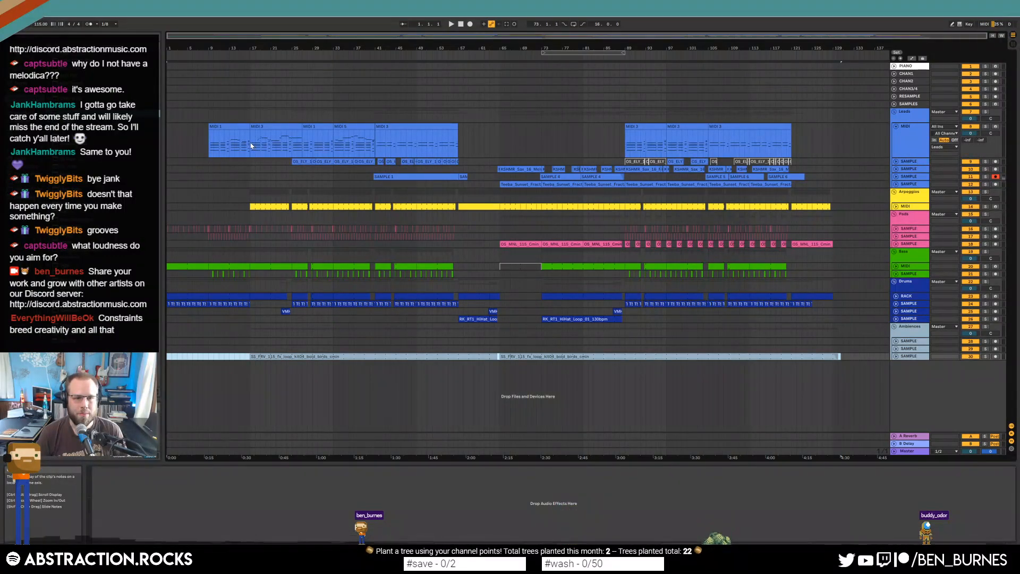
drag(209, 146, 790, 147)
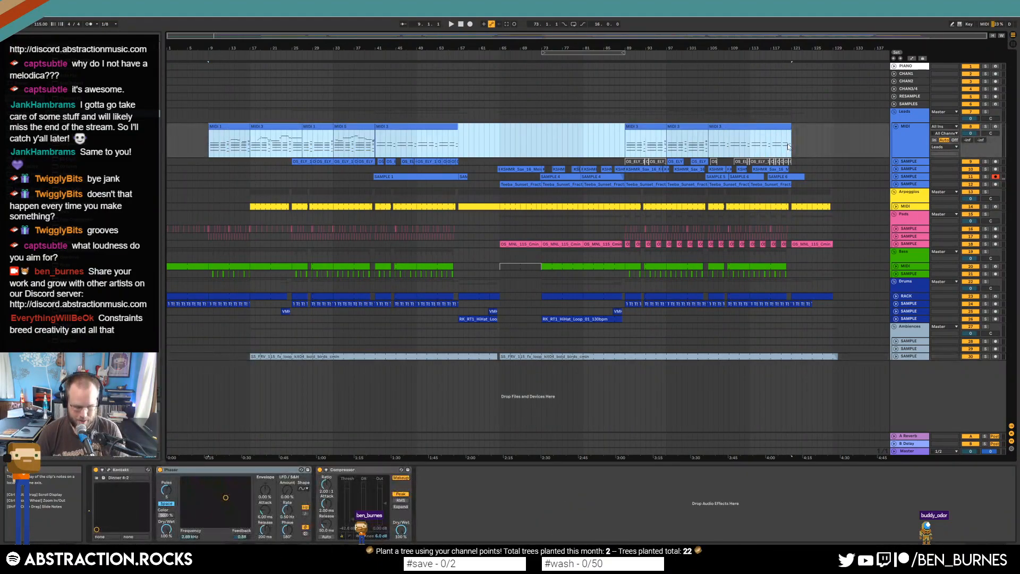
key(ctrl+l)
click(780, 59)
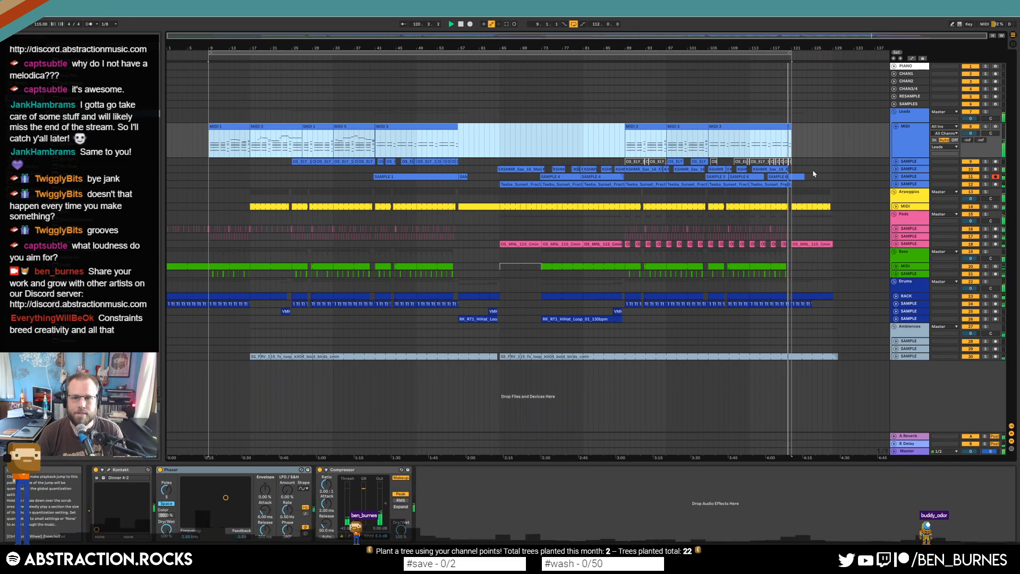
Stop playback and copy the Leads sample tail past bar 121 to the loop start at bar 9 on the same track.
drag(812, 179, 793, 181)
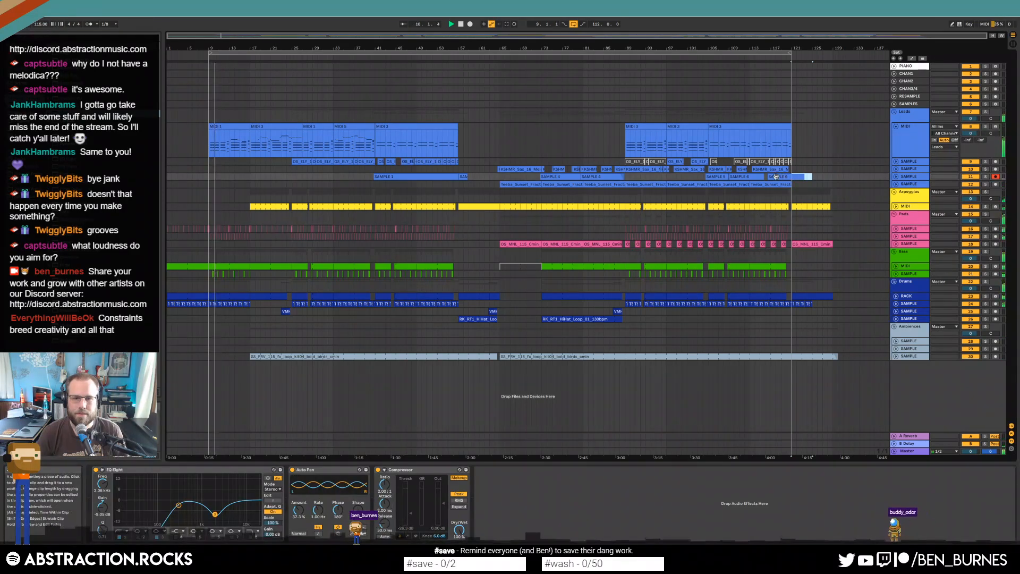
key(space)
click(210, 176)
key(ctrl+v)
Export the Master loop from bar 9 for 112 bars to the Desktop as the 16-bit WAV "2020-05-20 Bikini Sessions LOOP.wav", rendered as a loop.
click(276, 53)
key(ctrl+shift+r)
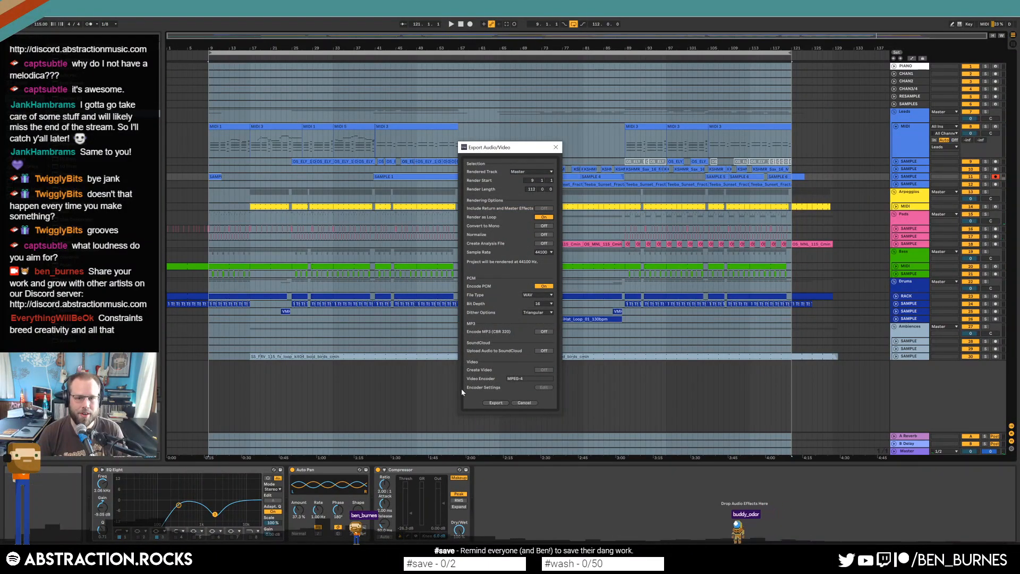
click(496, 403)
key(End)
key(Left)
key(Left)
key(Left)
key(Left)
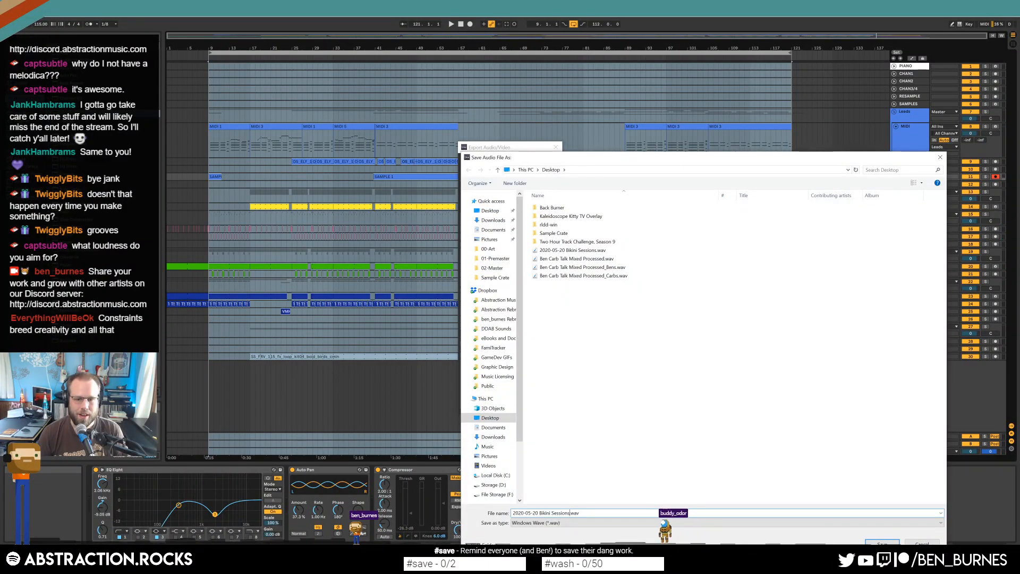
text(LOOP)
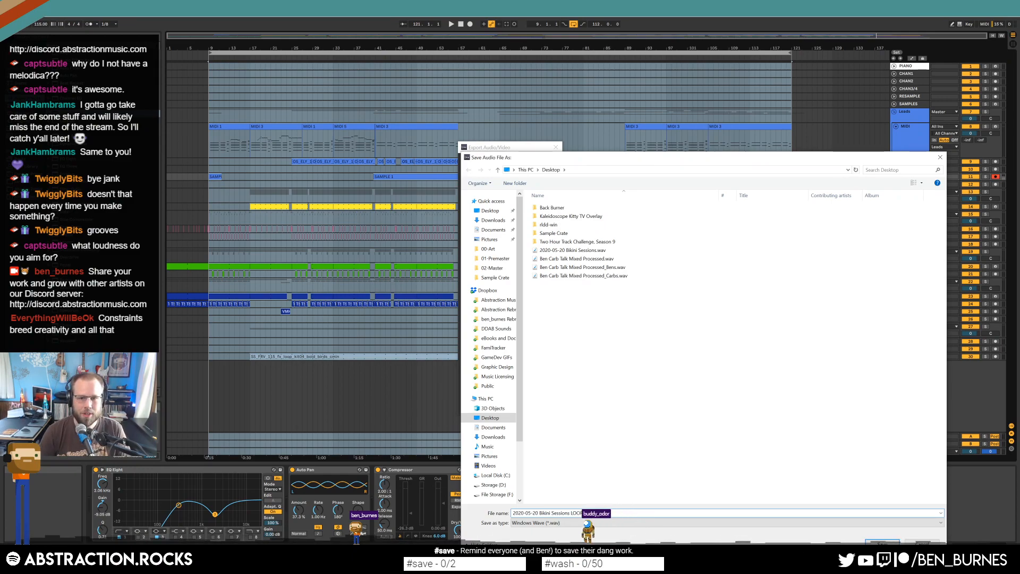
key(Return)
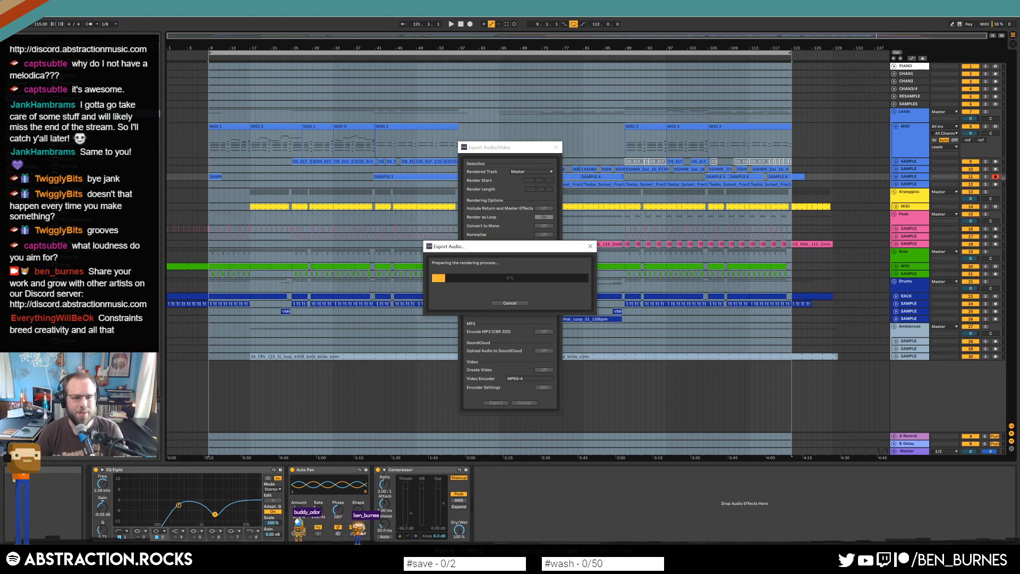
In File Explorer, open the 2020 Two Hour Challenges folder under Media, Music and Audio, MP3s, Abstraction on the F: drive.
key(super+e)
scroll(446, 309, down, 3)
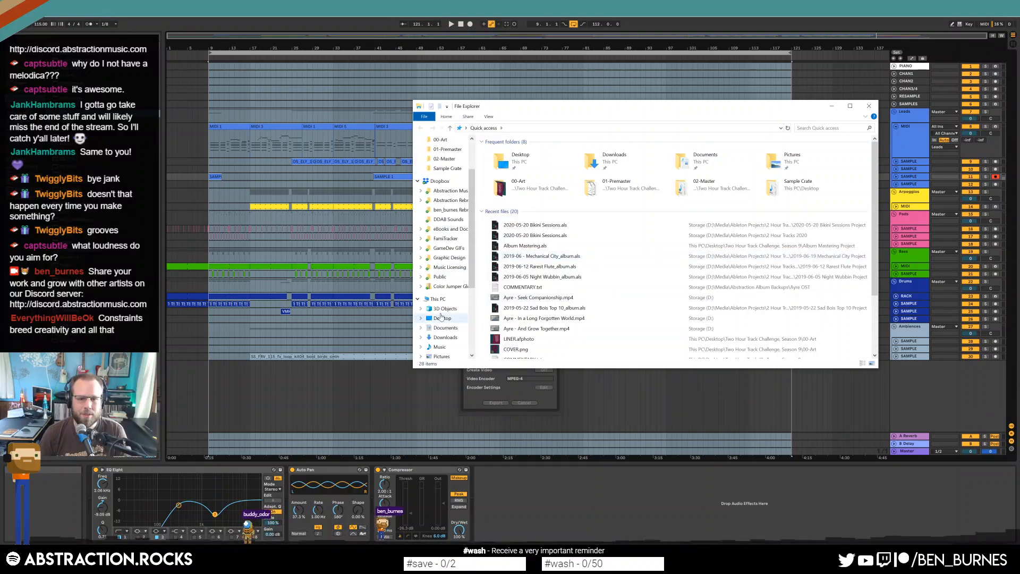
click(447, 307)
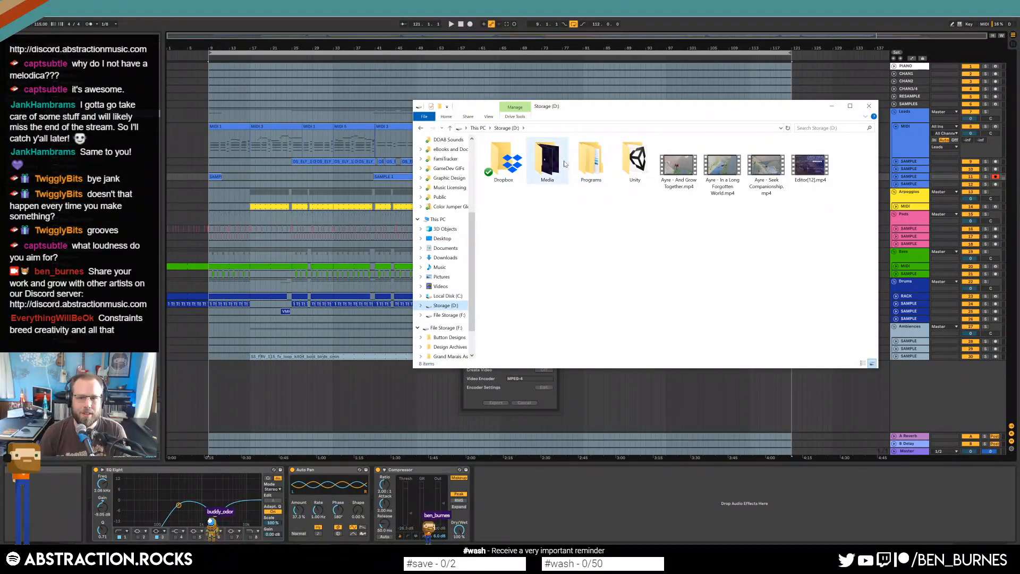
click(438, 318)
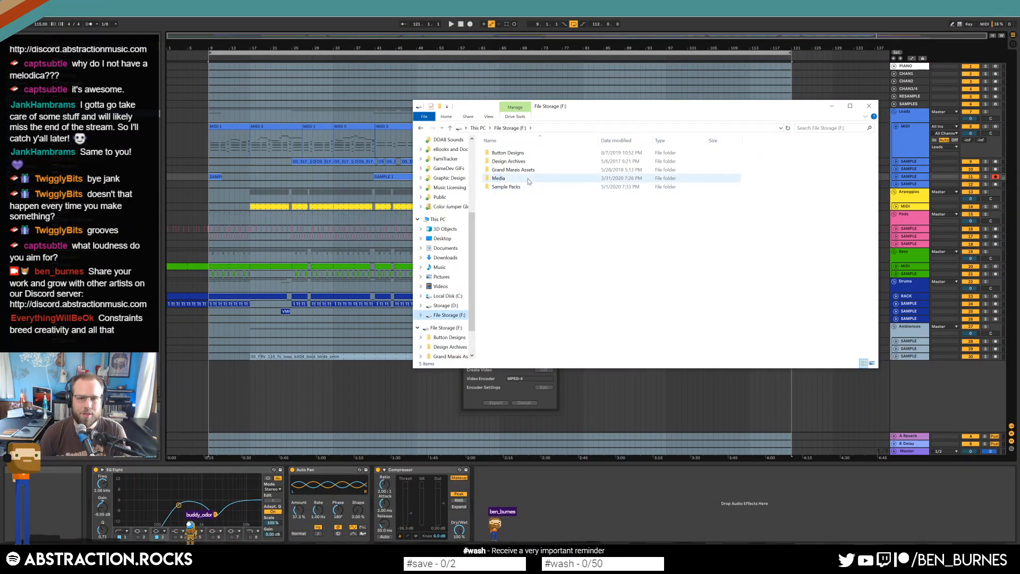
double_click(520, 177)
double_click(522, 171)
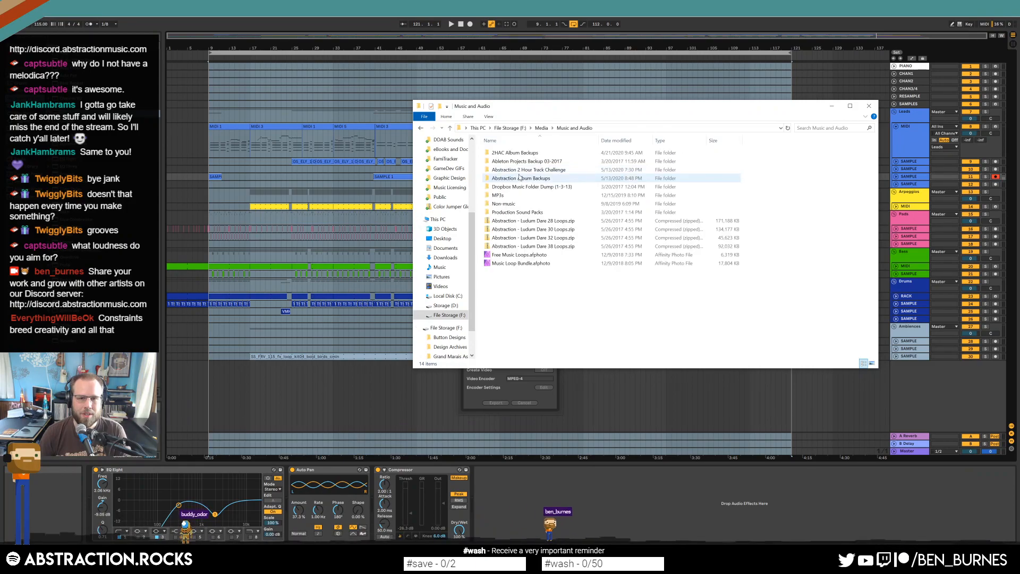
double_click(512, 195)
double_click(512, 221)
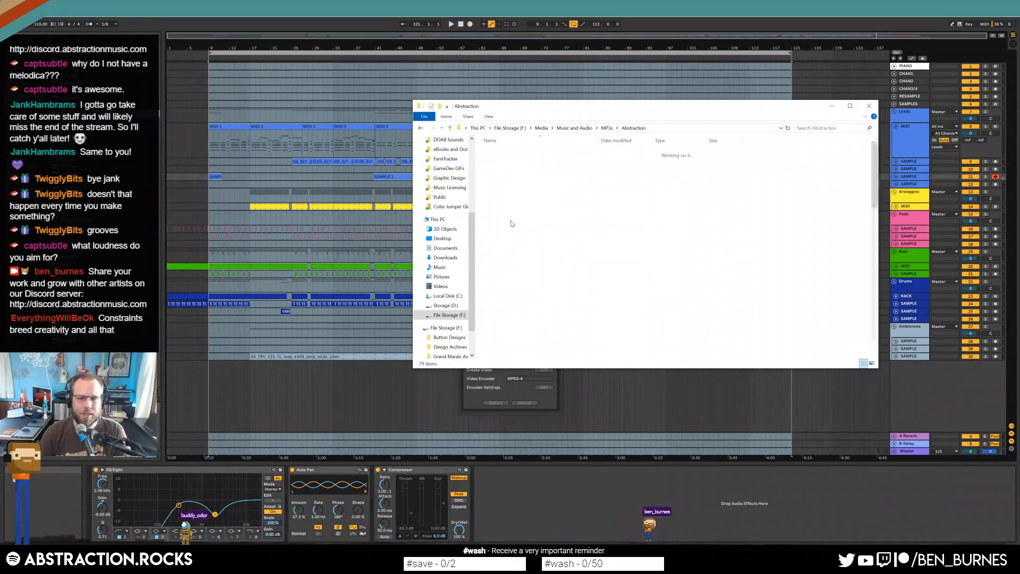
double_click(509, 187)
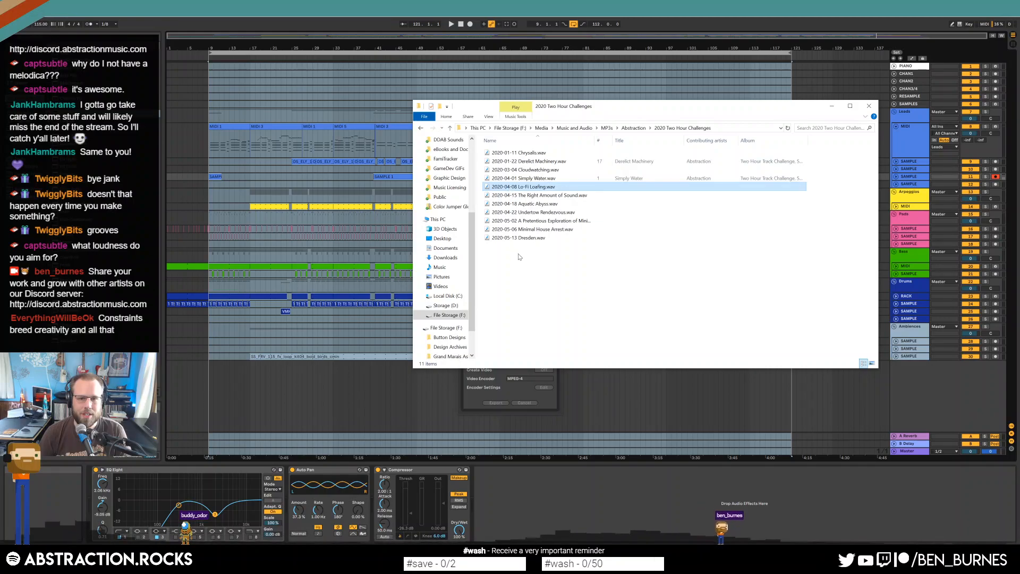
Review the May 2020 tracks in the folder, widening the Name column to show their full file names.
click(534, 221)
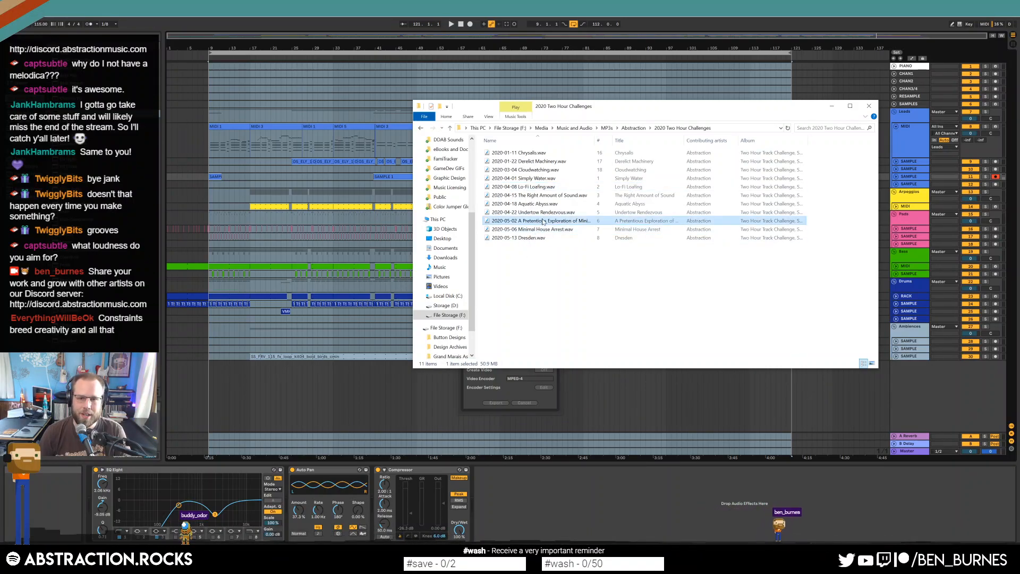
drag(599, 137, 643, 137)
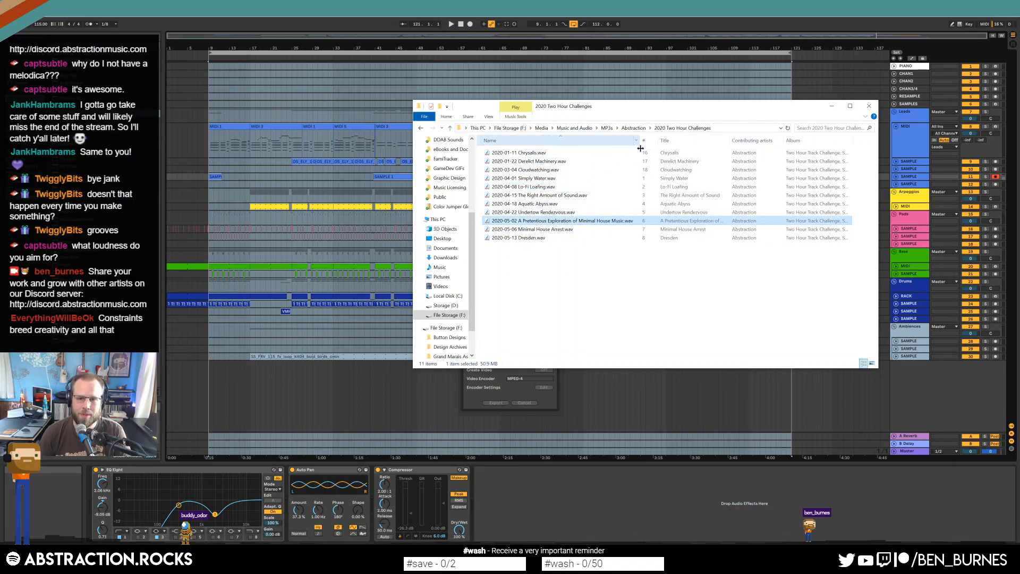
click(552, 230)
click(555, 237)
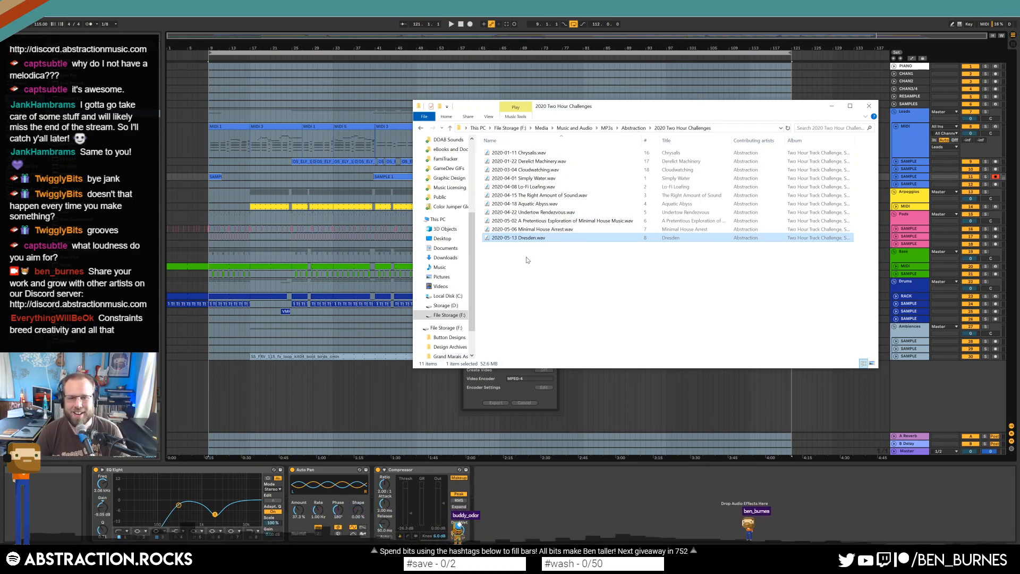
drag(589, 105, 542, 150)
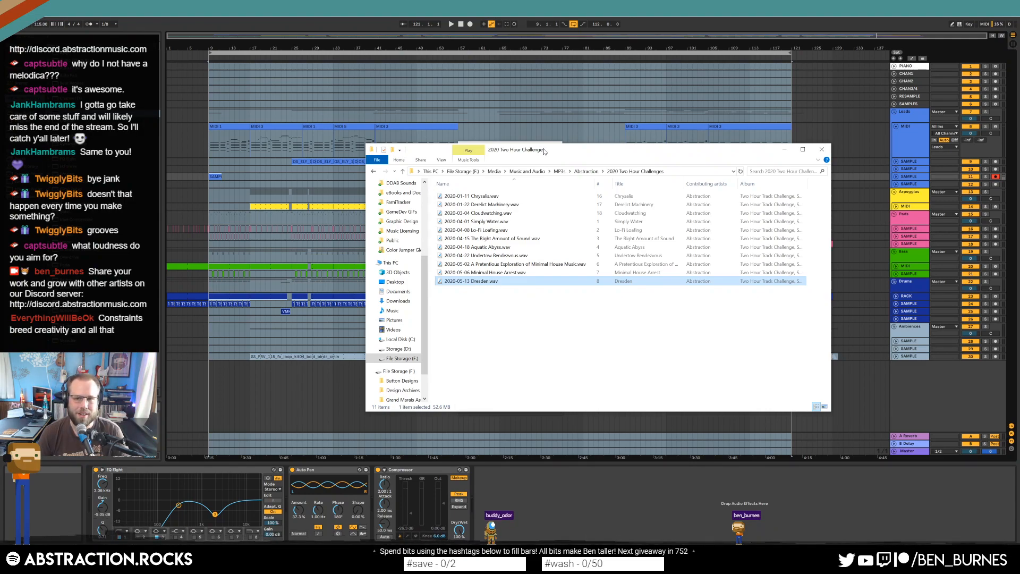
drag(545, 152, 583, 149)
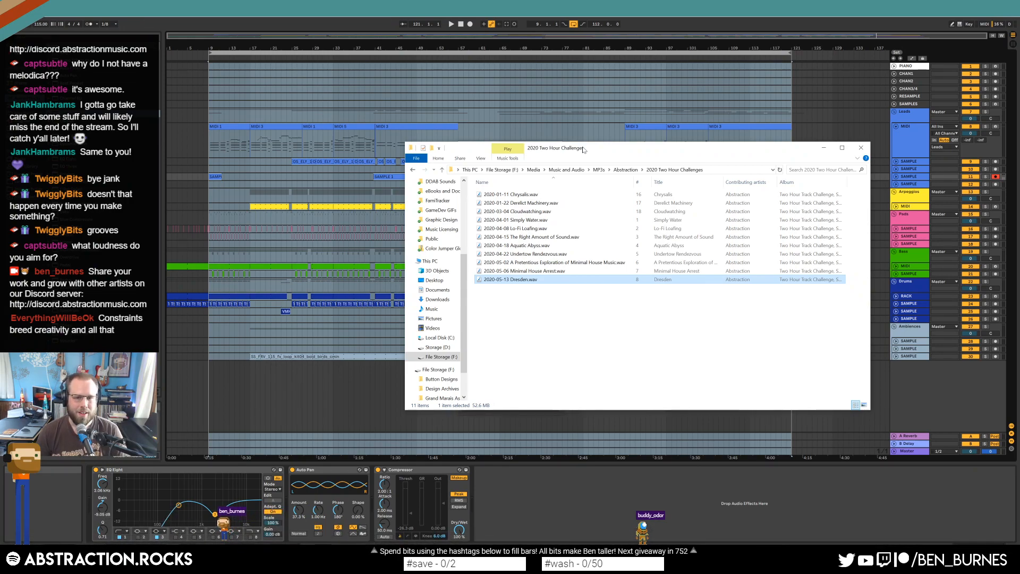
click(578, 262)
click(516, 272)
click(530, 280)
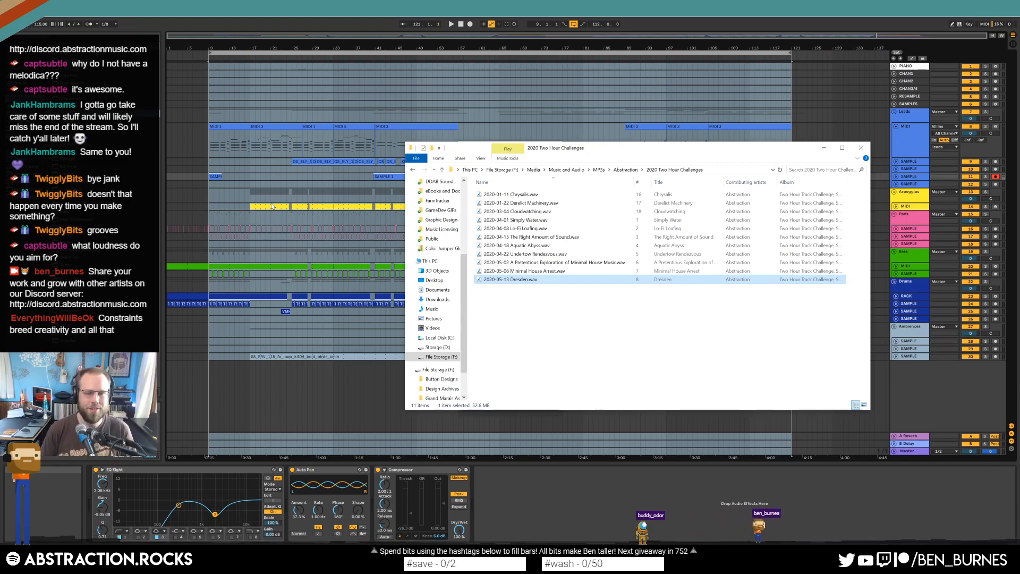
Move and narrow the folder window to uncover the export progress, and minimize it.
drag(567, 155, 529, 63)
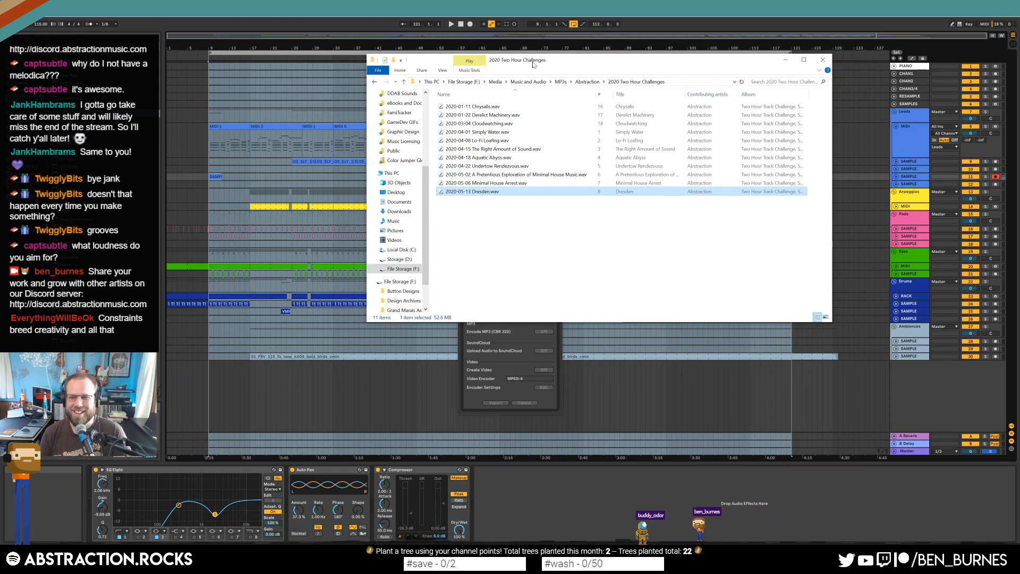
drag(535, 63, 187, 136)
drag(482, 217, 393, 221)
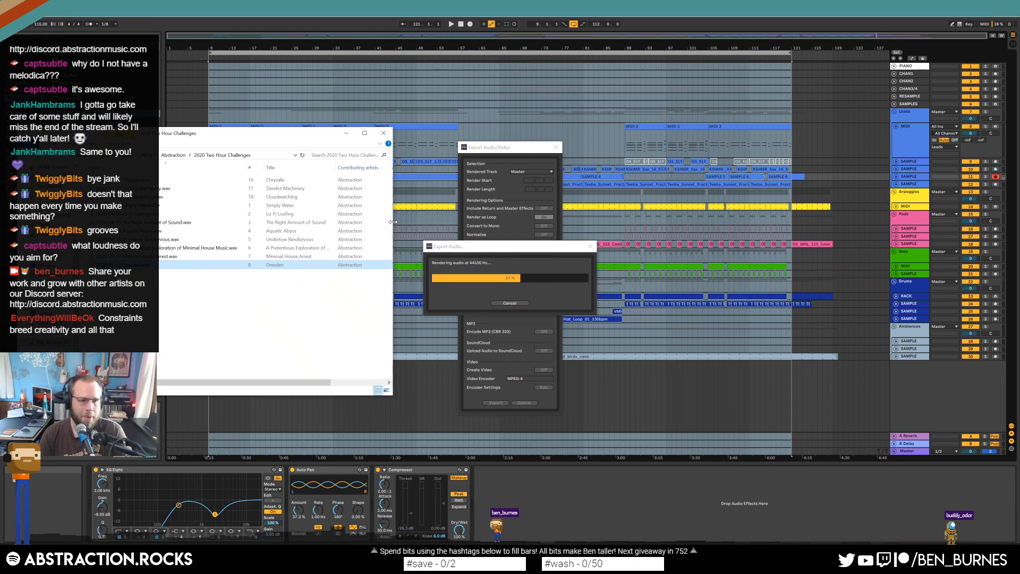
drag(176, 138, 328, 75)
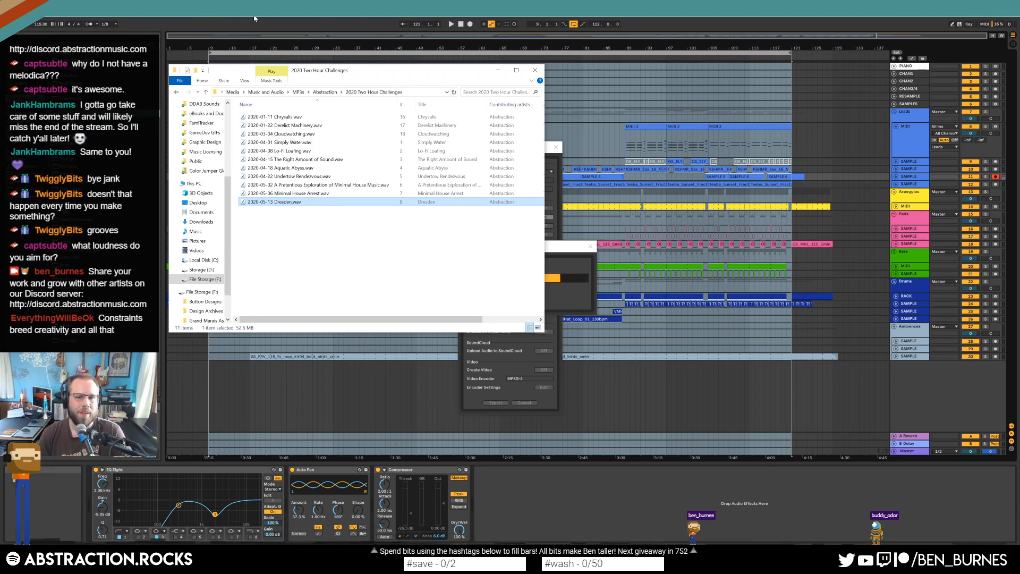
click(498, 70)
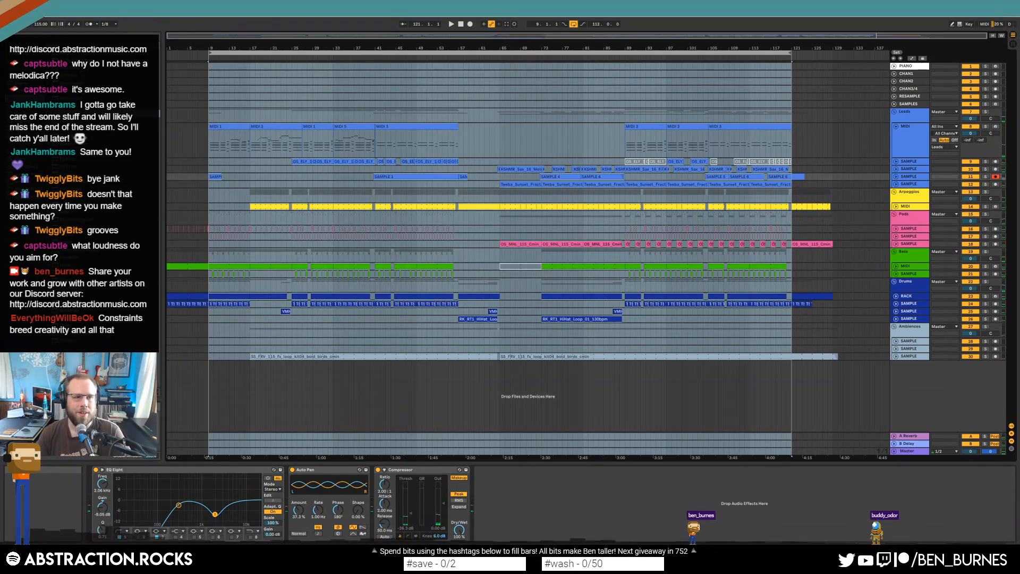
Create a new Live Set and remove every track from CHAN1 through the Ambiences group.
click(7, 12)
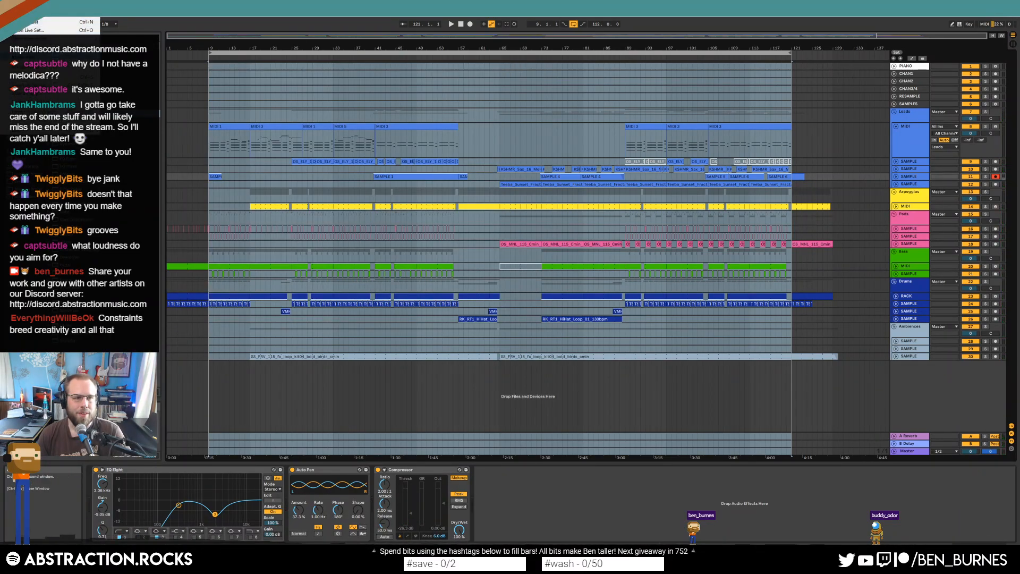
click(32, 77)
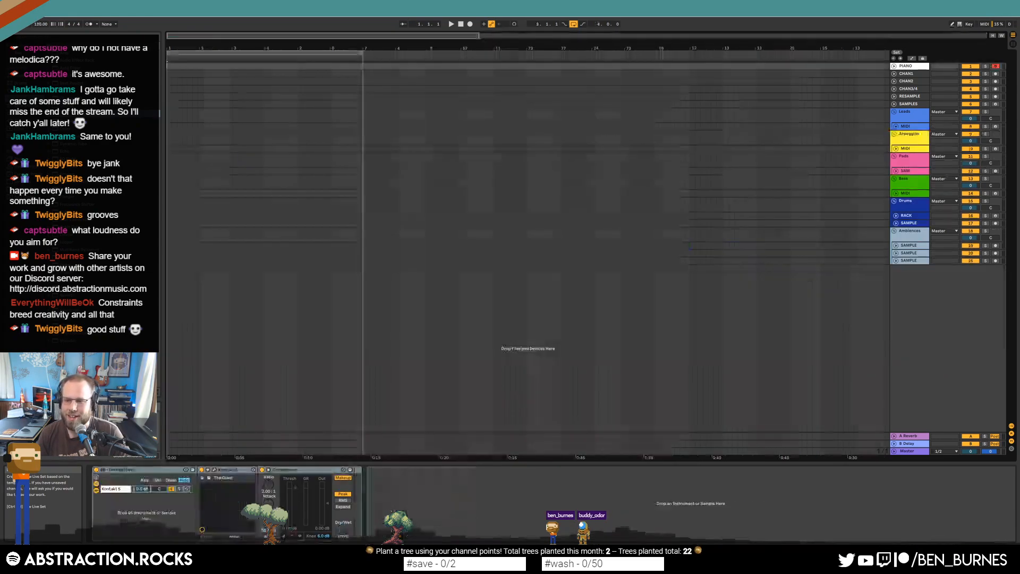
click(909, 75)
click(912, 234)
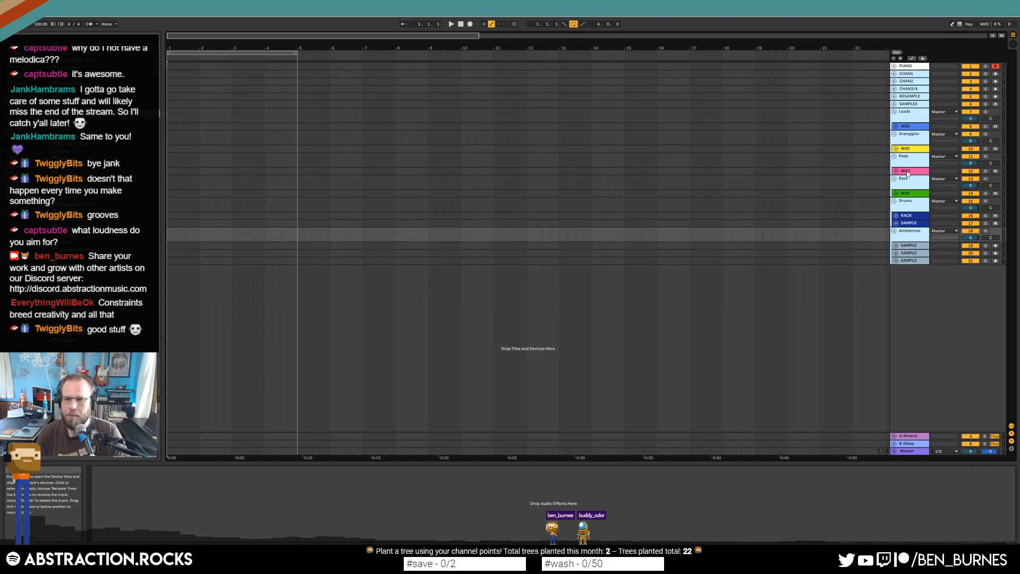
Add four audio tracks below the PIANO track.
click(914, 67)
key(ctrl+t)
key(ctrl+t)
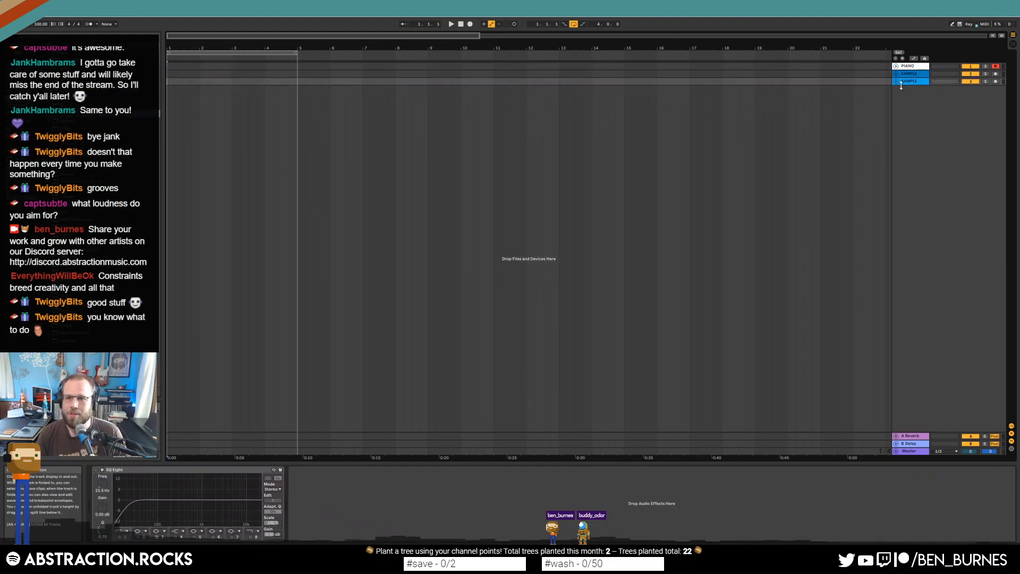
key(ctrl+t)
key(ctrl+t)
Shrink the Live window and copy the 2020-05-02, 2020-05-06 and 2020-05-13 WAV files from the 2020 Two Hour Challenges folder to the Desktop.
drag(886, 5, 858, 135)
click(416, 70)
drag(303, 232, 291, 184)
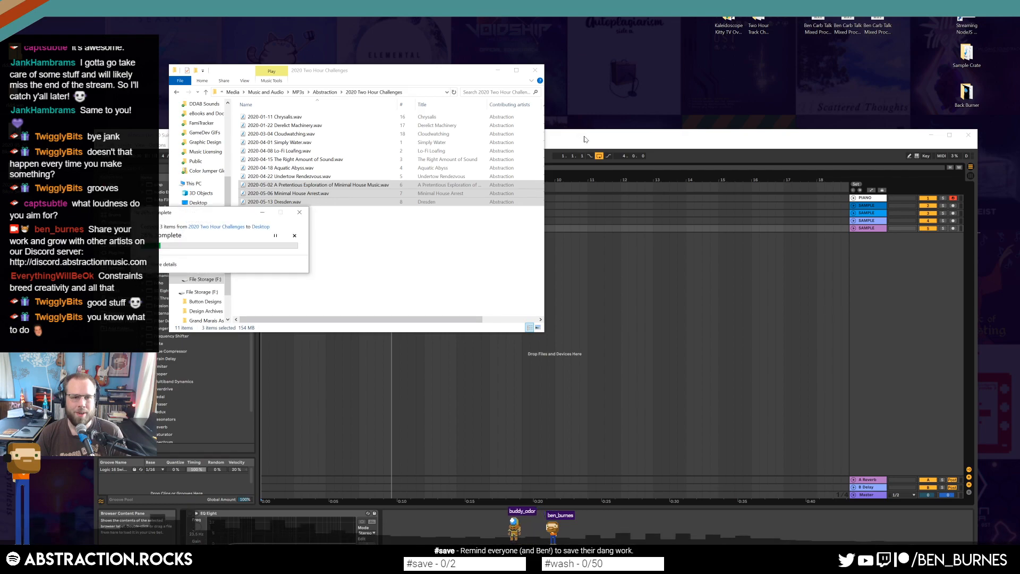
Place the 2020-05-02, 2020-05-06, 2020-05-13 and 2020-05-20 Bikini Sessions files at bar 1, each on its own SAMPLE track.
drag(585, 140, 565, 50)
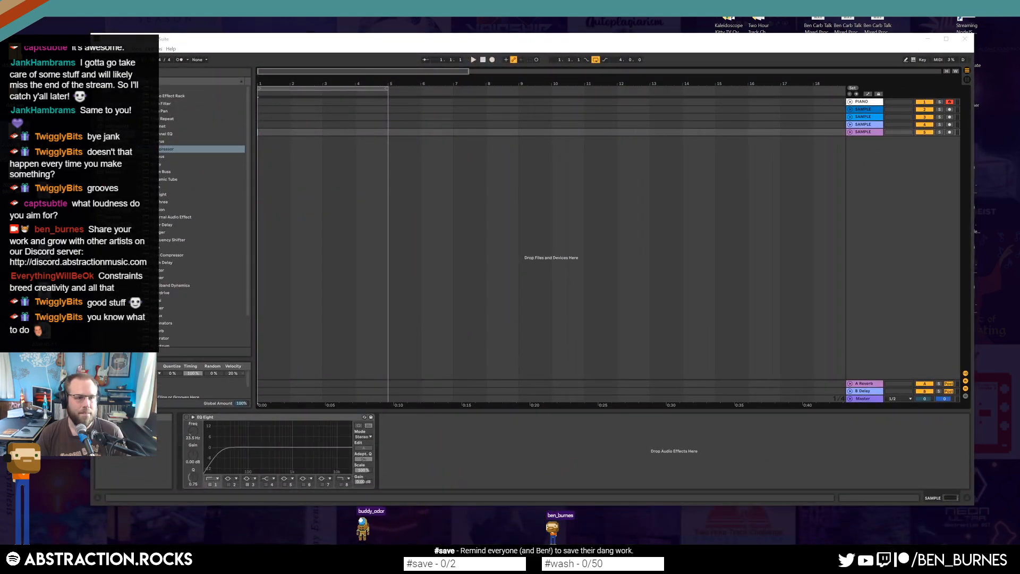
drag(44, 291, 259, 125)
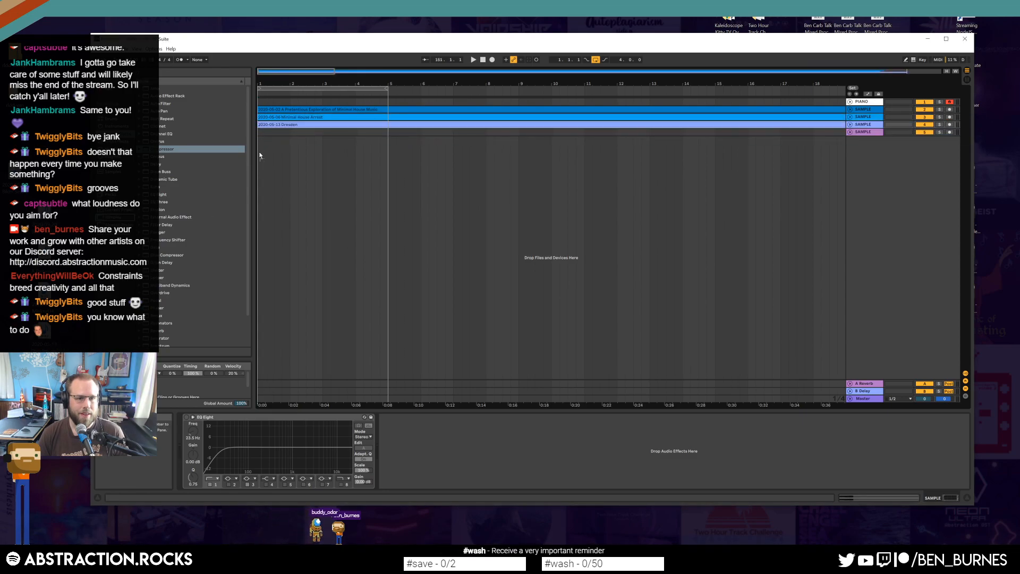
drag(260, 138, 261, 133)
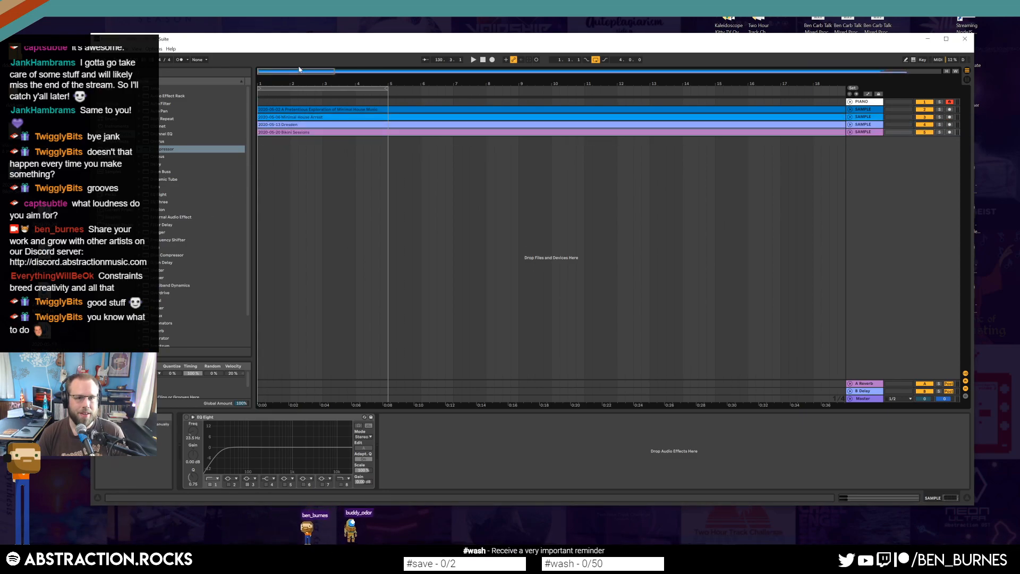
Maximize the Live window and unfold the four SAMPLE tracks to show their waveforms.
double_click(324, 41)
click(908, 97)
shift+click(901, 74)
click(896, 74)
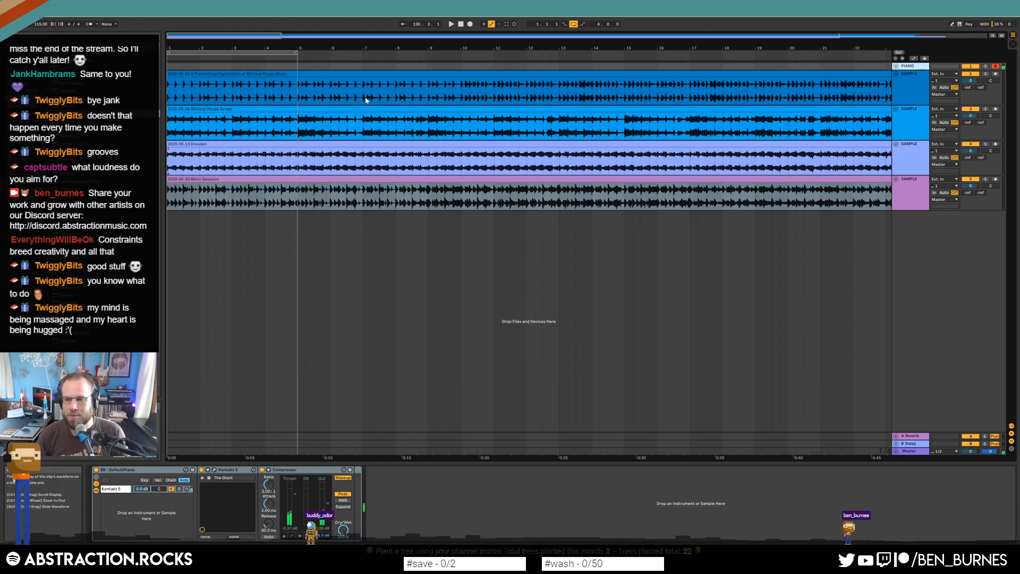
Warp the 2020-05-02 clip and give its volume envelope an unlinked, looping length of 1 bar.
double_click(271, 76)
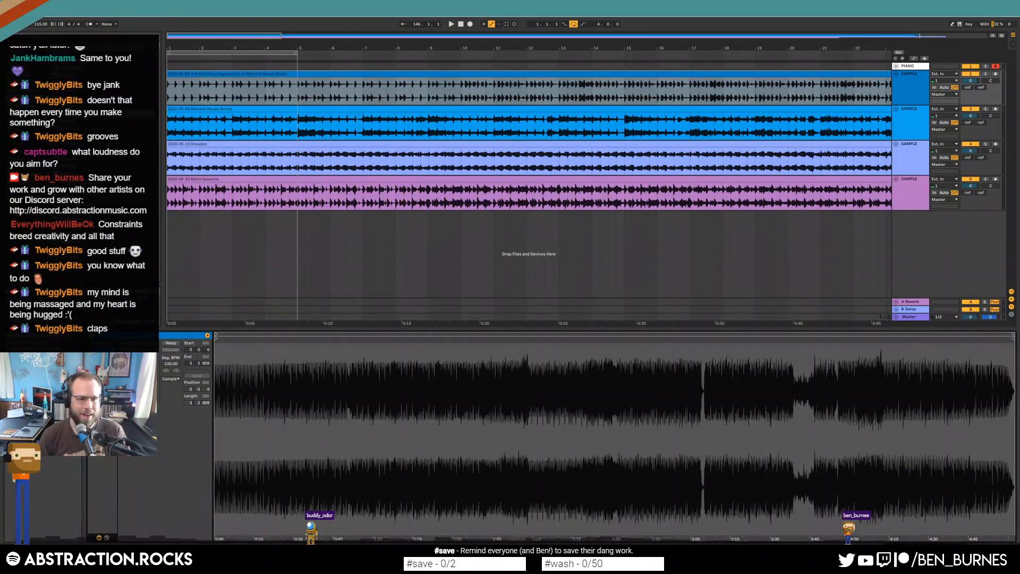
click(106, 538)
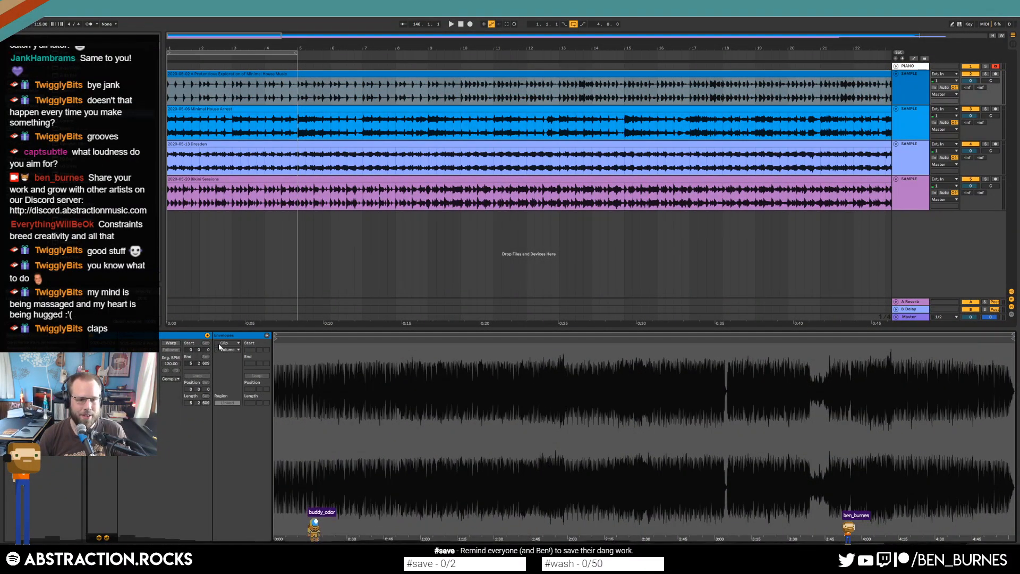
click(171, 343)
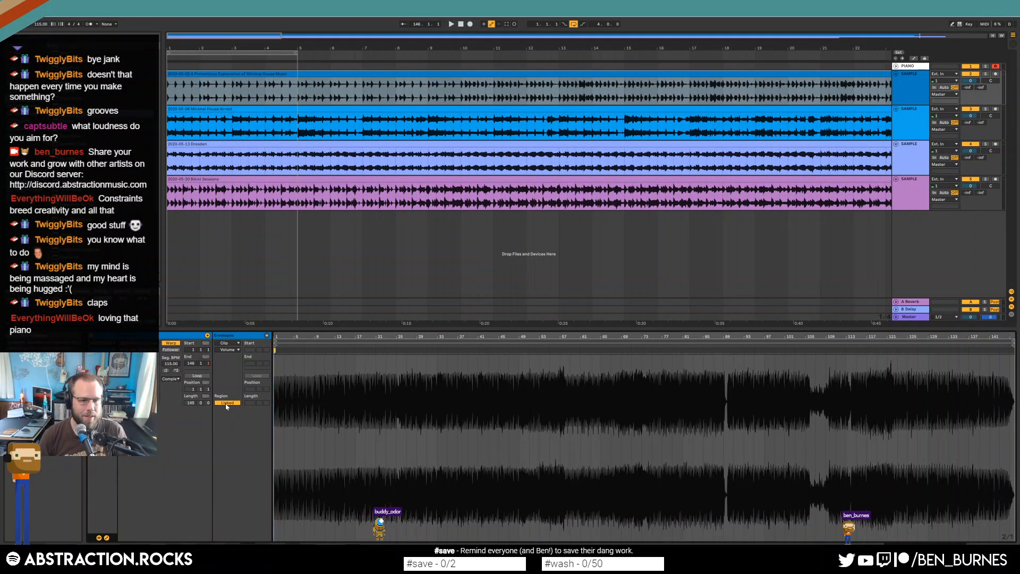
click(227, 403)
click(257, 377)
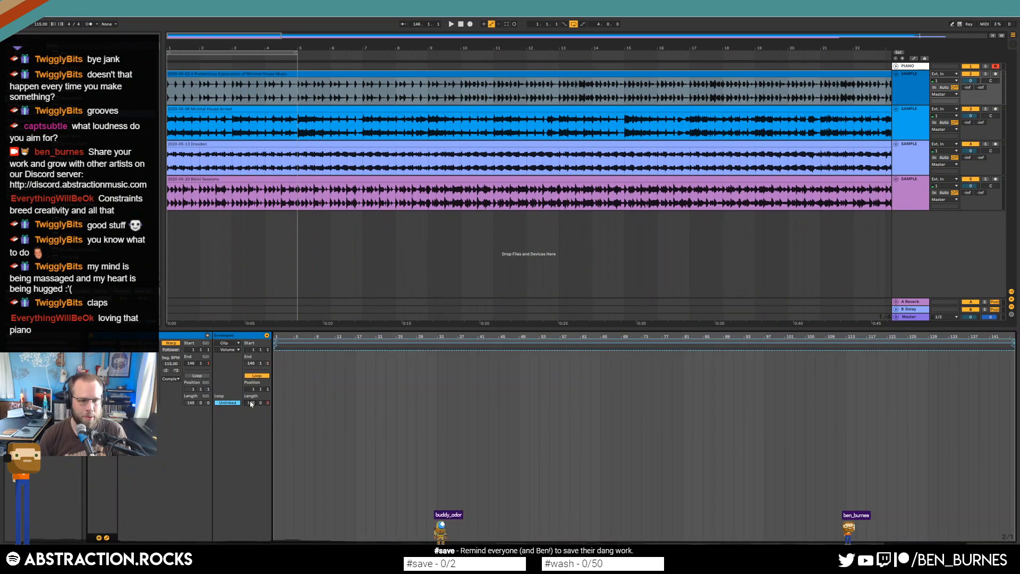
click(251, 403)
text(1)
key(Return)
Lower the 2020-05-02 clip's volume envelope to zero on beats 2 through 4, leaving beat 1 at full level.
drag(285, 336, 919, 403)
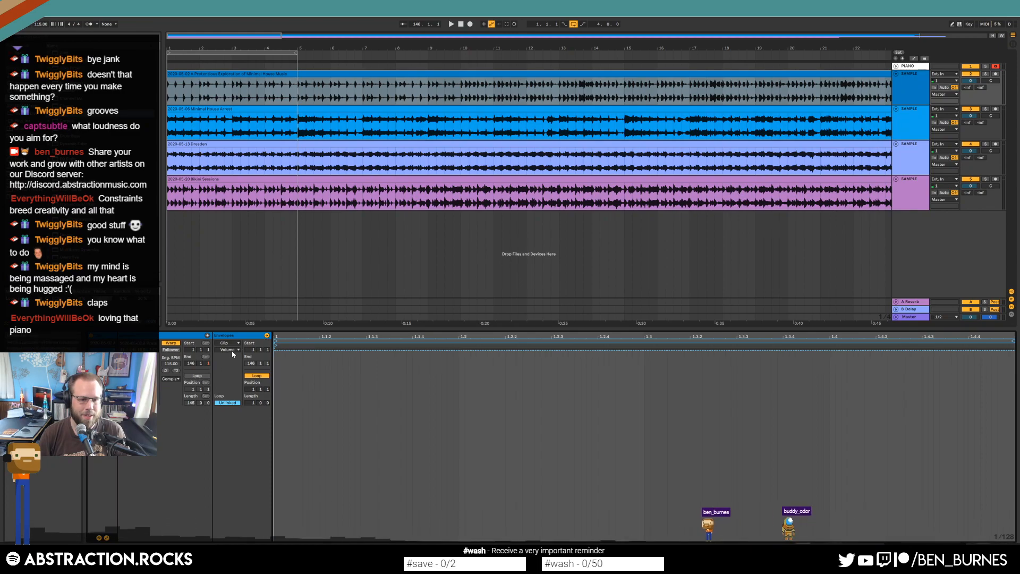
drag(459, 368, 1012, 367)
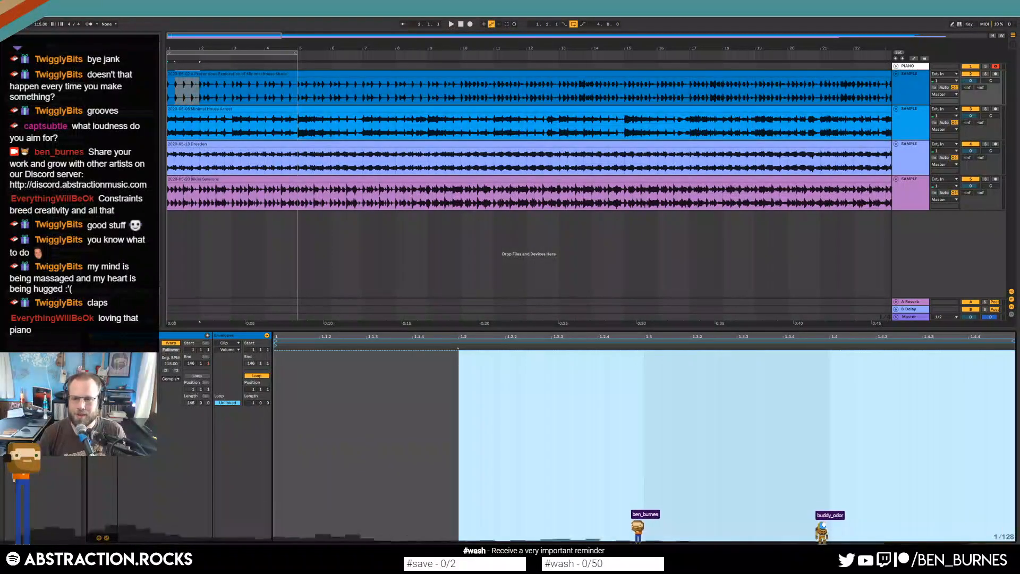
drag(804, 351, 805, 540)
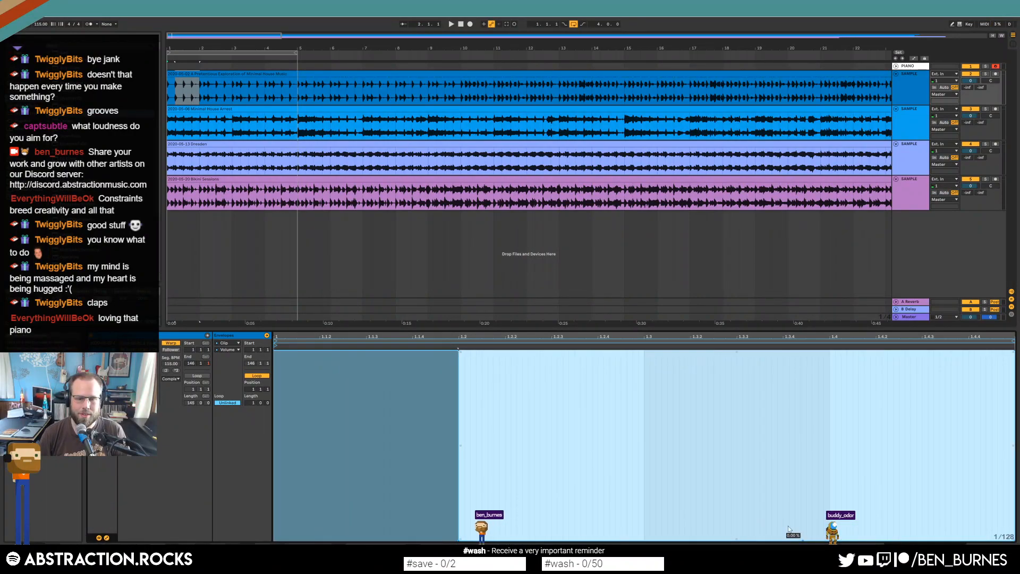
click(732, 482)
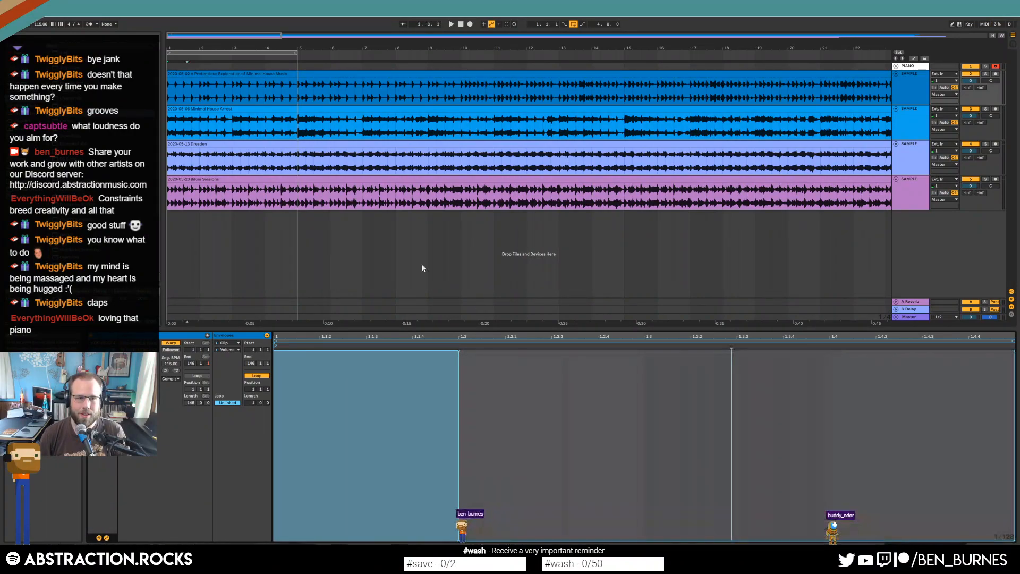
Solo the 2020-05-02 track and play it back to check the volume gating.
click(986, 74)
click(276, 73)
key(space)
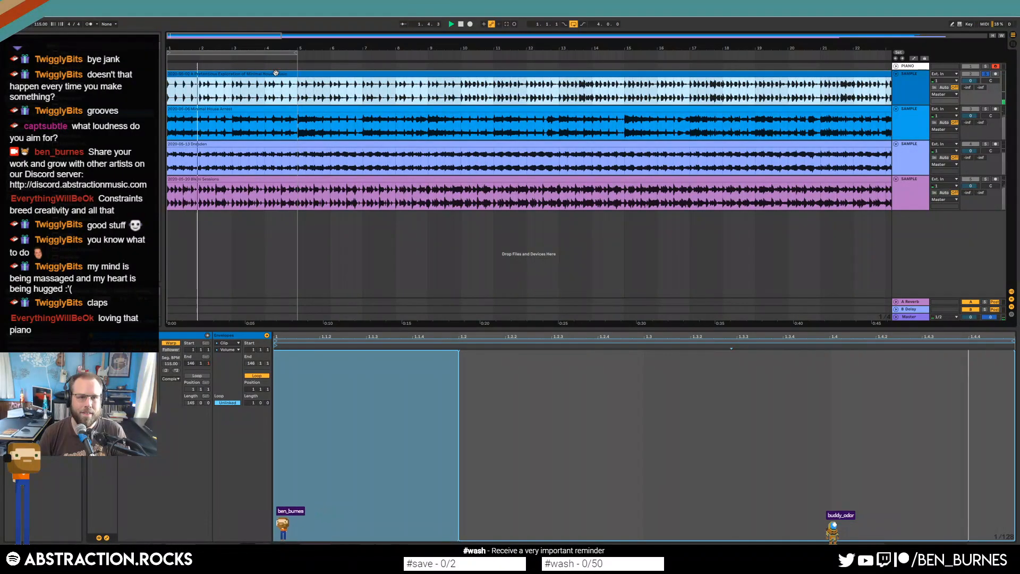
key(space)
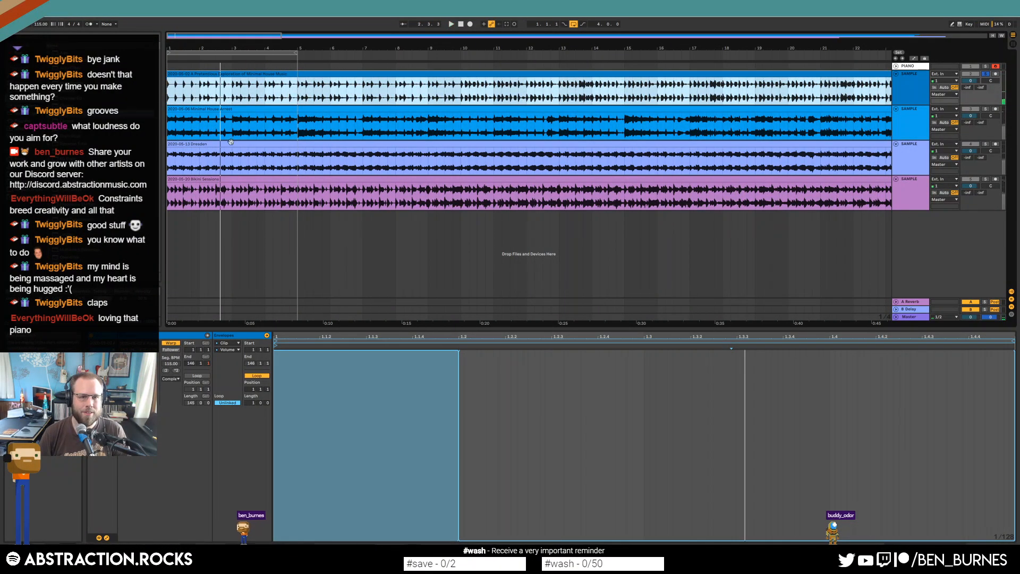
Warp the 2020-05-06 clip and give its volume envelope an unlinked, looping length of 1 bar.
click(193, 118)
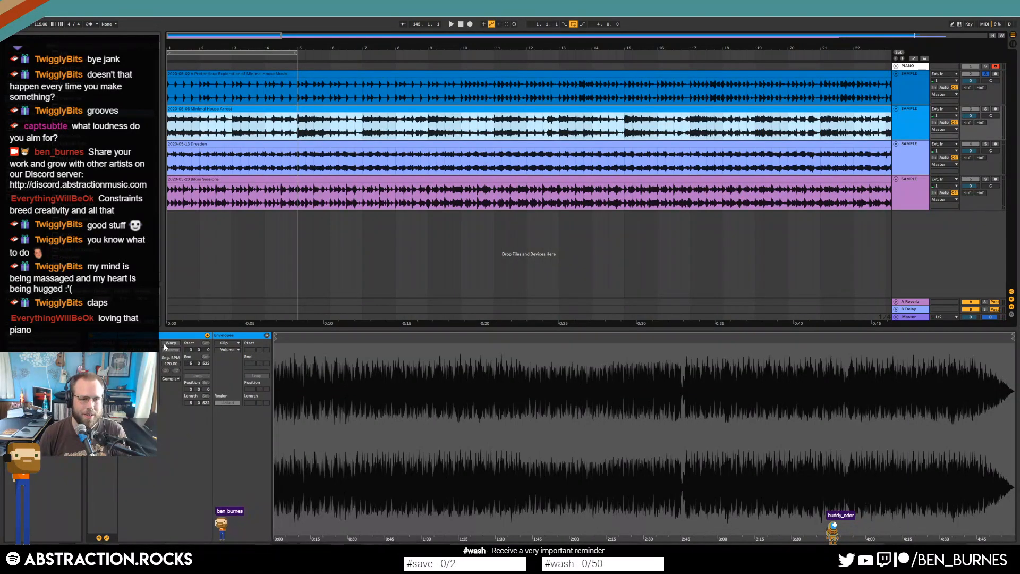
click(232, 404)
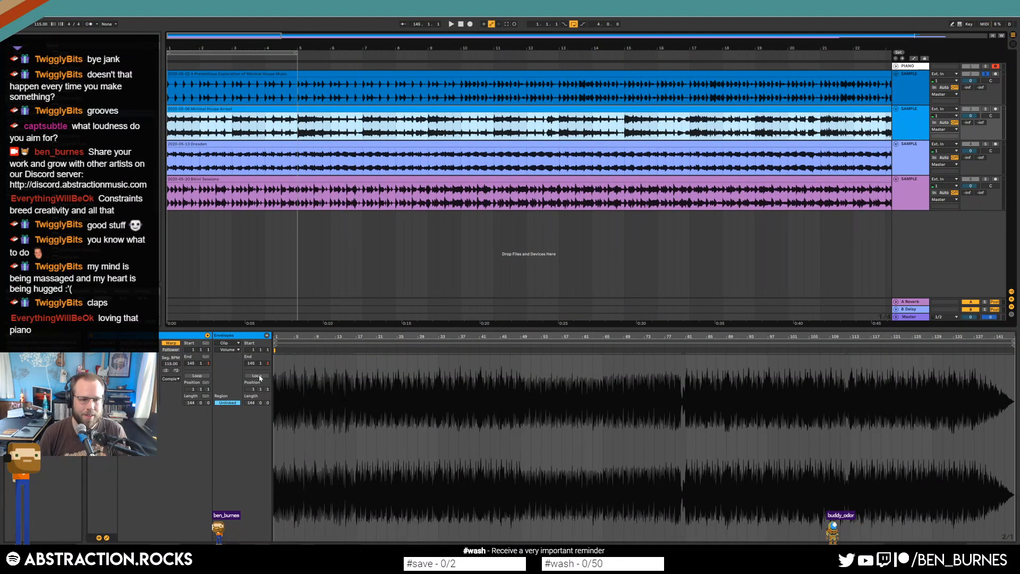
click(251, 404)
text(1)
key(Return)
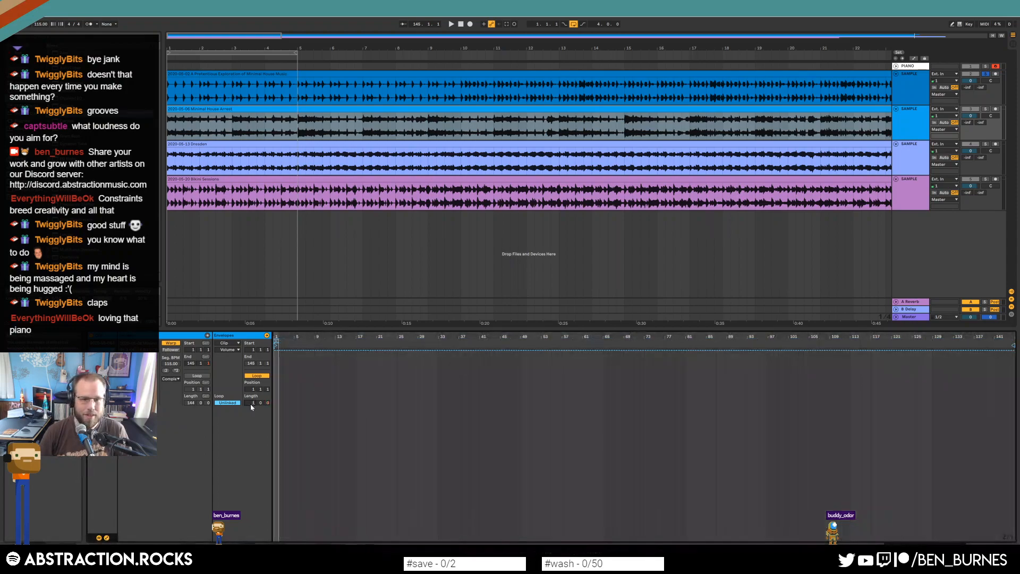
Silence the 2020-05-06 clip's volume envelope except for full volume on beat 2, and unsolo the 2020-05-02 track.
drag(289, 337, 289, 428)
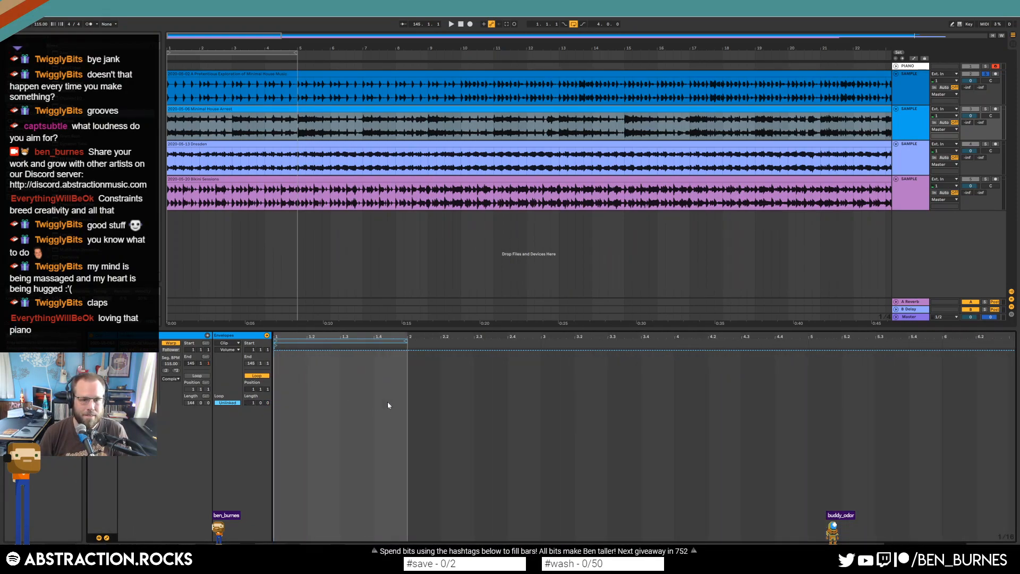
drag(292, 351, 282, 541)
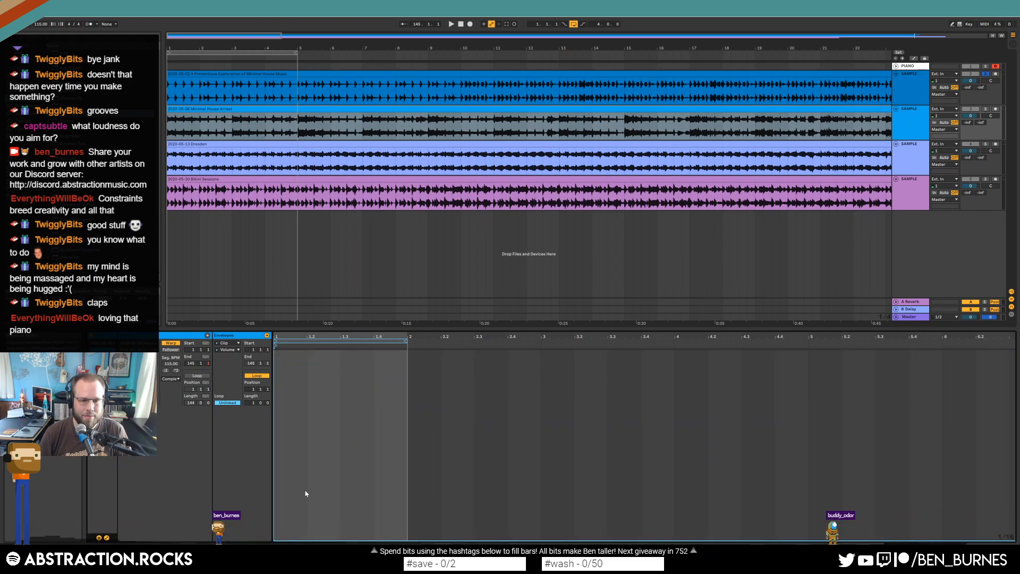
drag(306, 491, 323, 348)
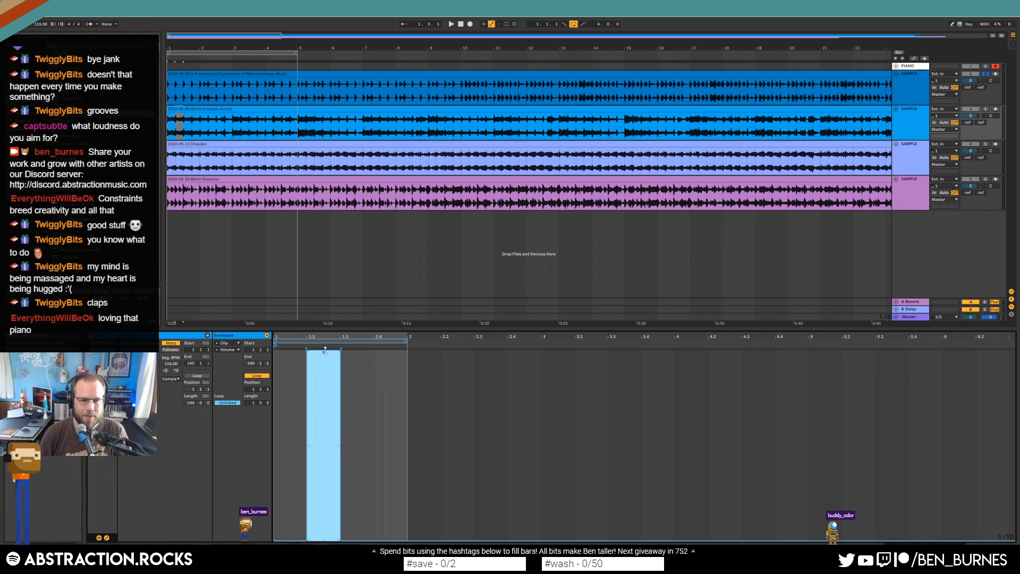
click(986, 74)
Warp the 2020-05-13 clip and give its volume envelope an unlinked, looping length of 1 bar.
click(508, 144)
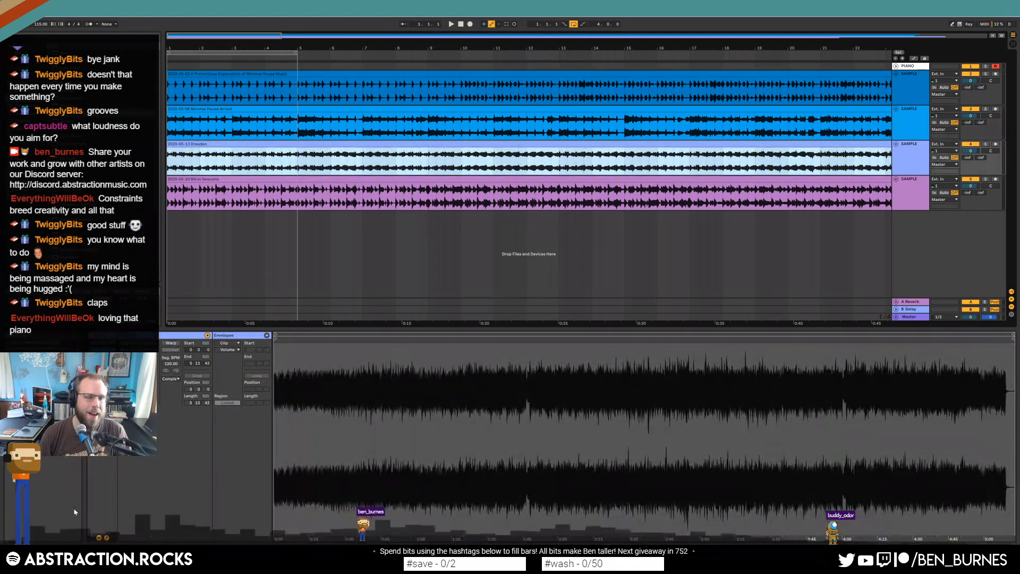
click(170, 343)
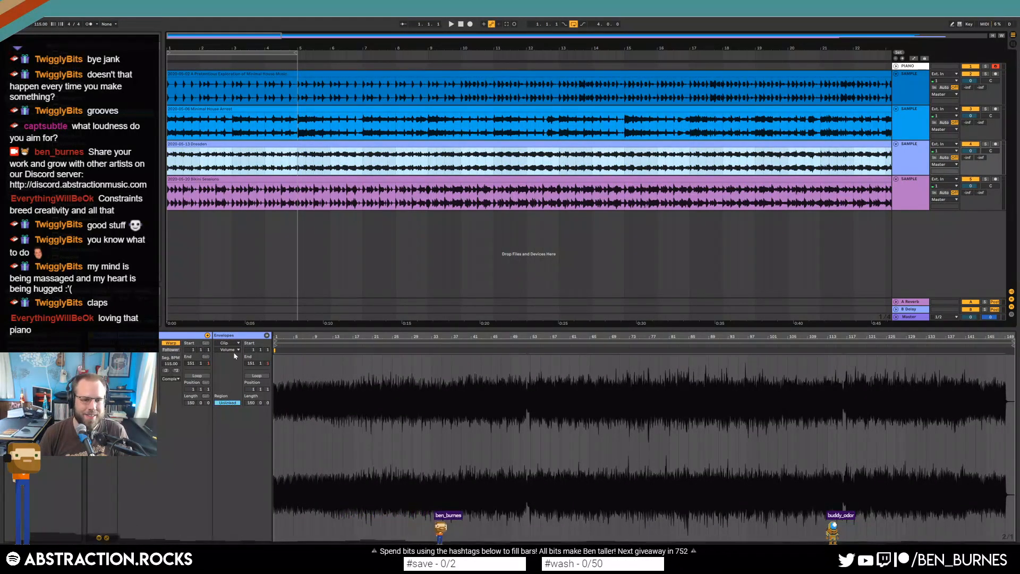
click(254, 376)
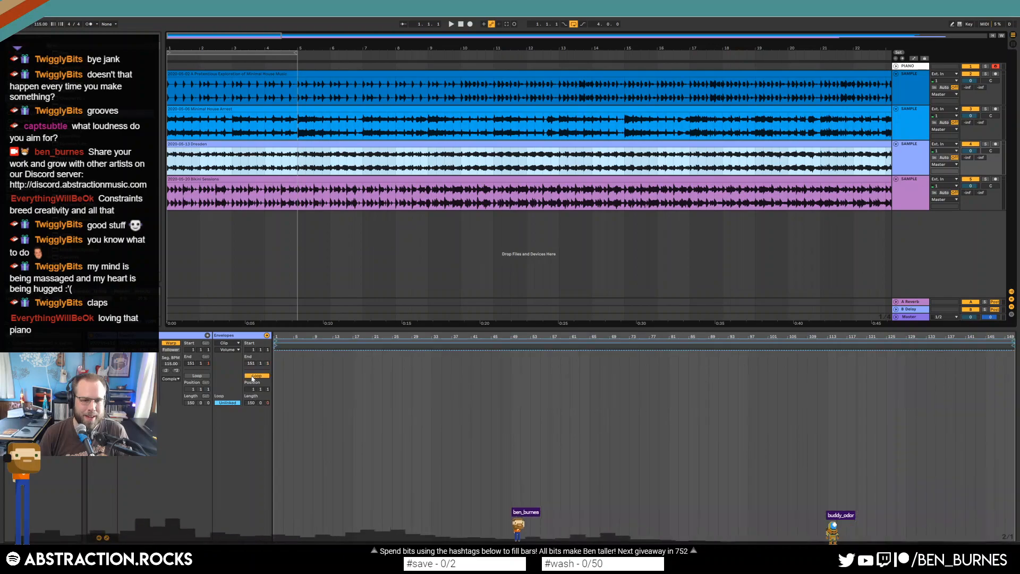
click(251, 403)
text(1)
key(Return)
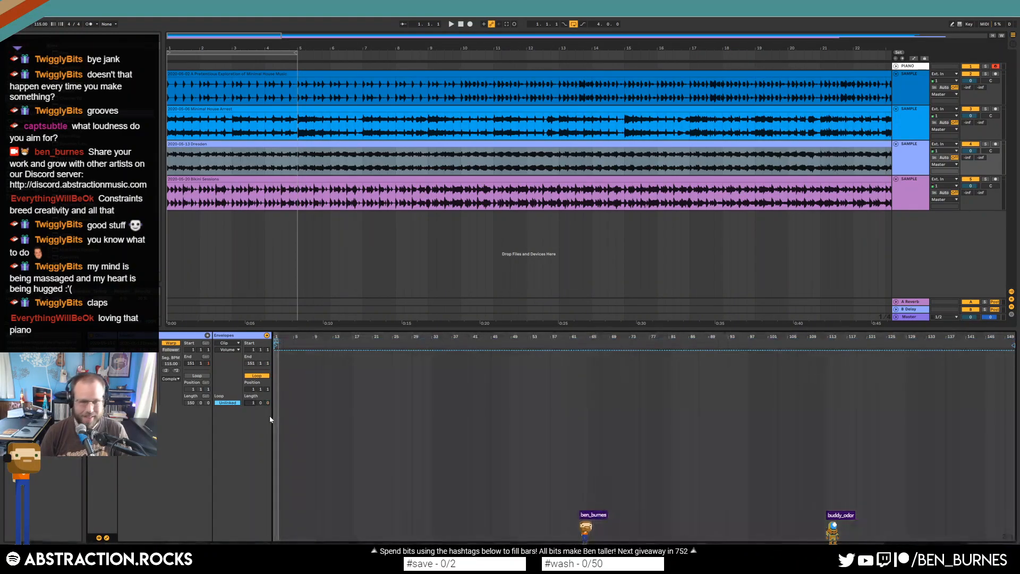
Drop the 2020-05-13 clip's volume envelope to zero, keeping only beat 3 at full volume.
drag(276, 336, 276, 463)
drag(374, 337, 319, 540)
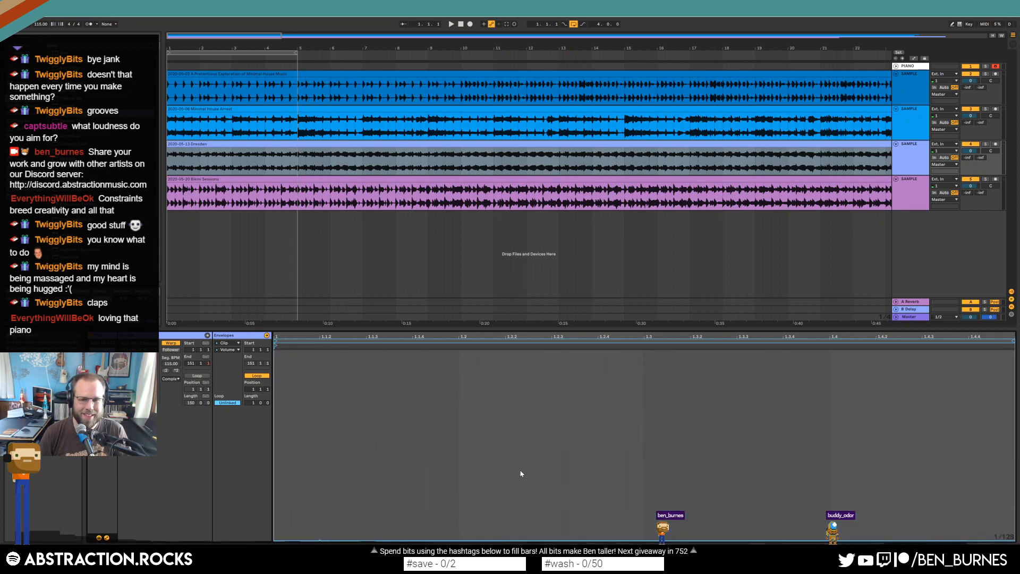
drag(644, 437, 828, 454)
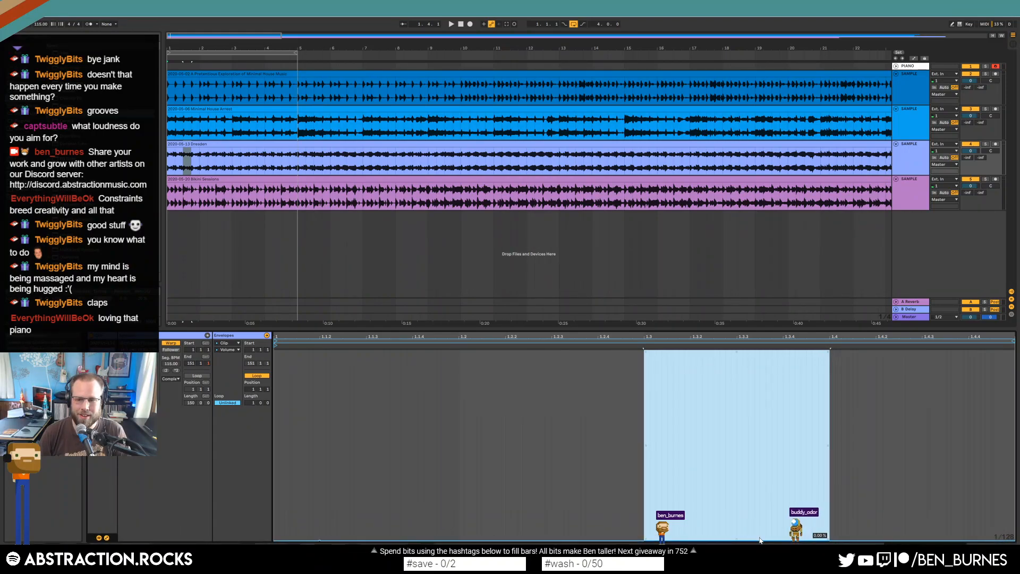
drag(760, 541, 750, 312)
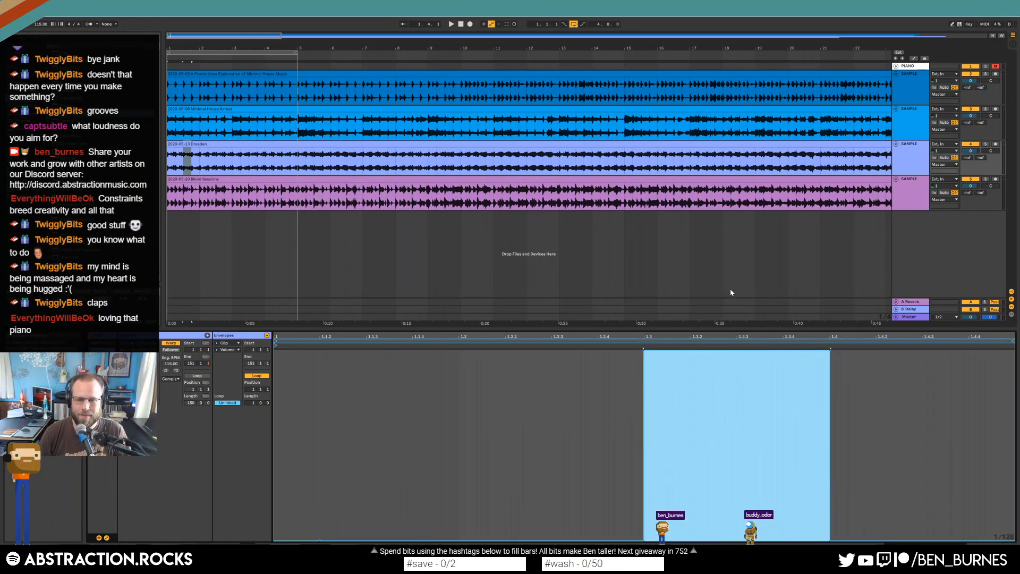
Warp the 2020-05-20 Bikini Sessions clip and give its volume envelope an unlinked, looping length of 1 bar.
click(229, 180)
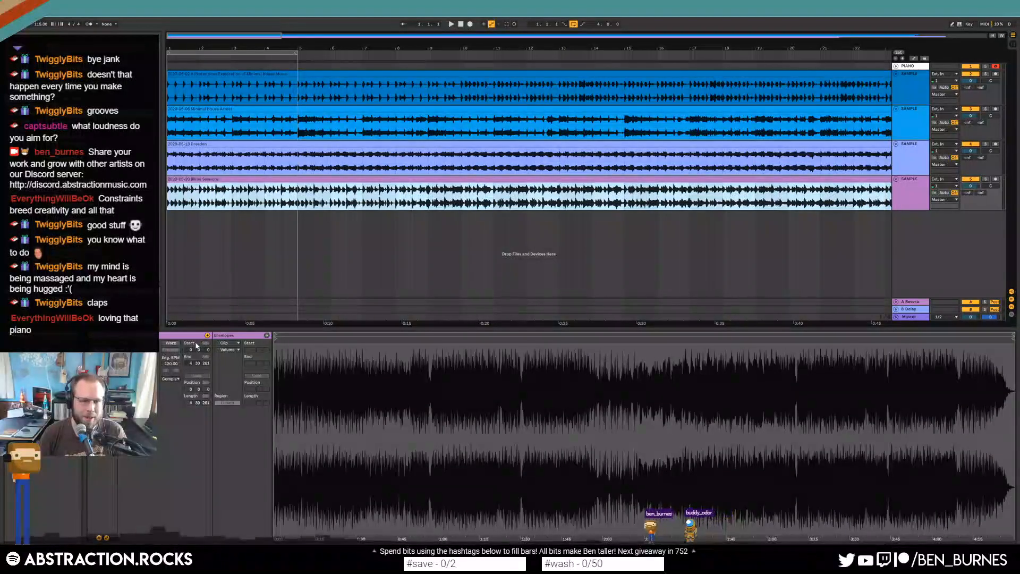
click(171, 342)
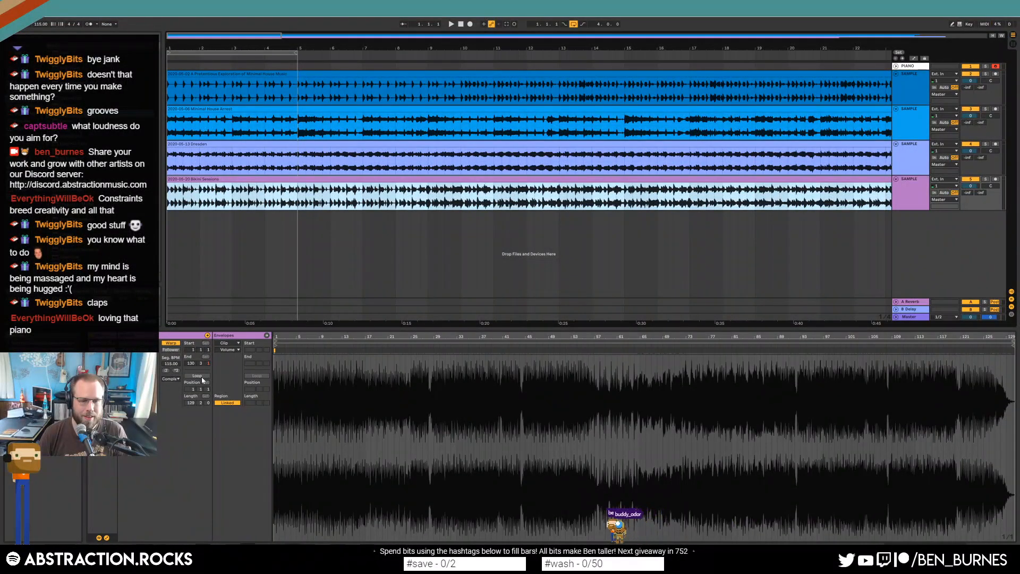
click(234, 402)
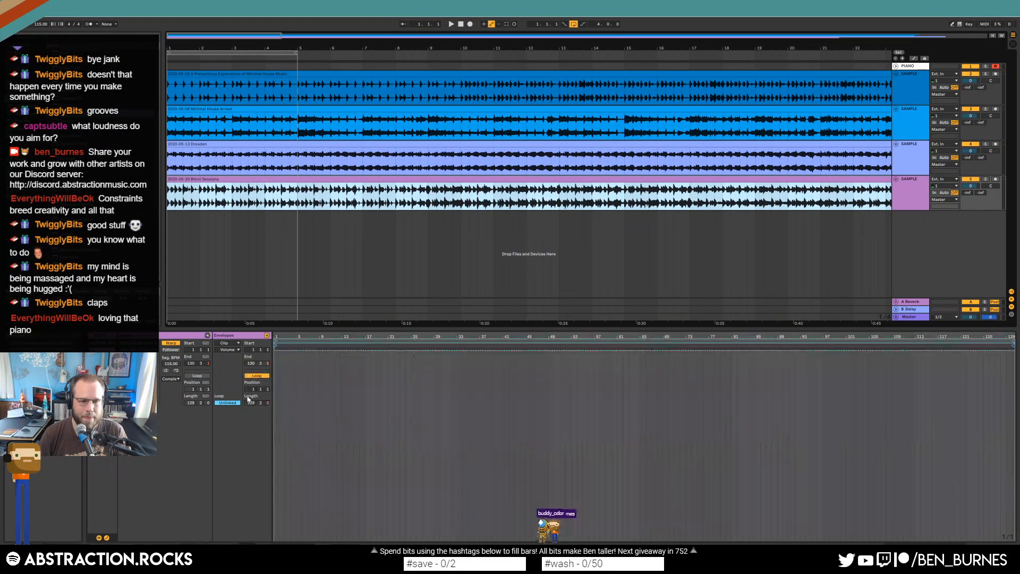
click(251, 403)
text(1)
key(Return)
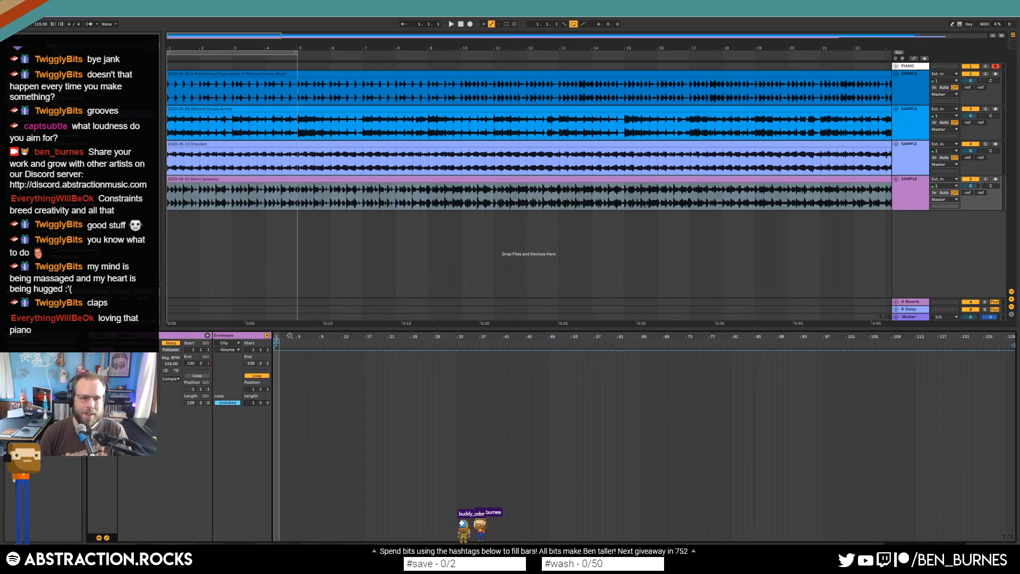
Drop the Bikini Sessions clip's volume envelope to zero, keeping only beat 4 at full volume.
drag(278, 336, 278, 457)
drag(415, 351, 386, 541)
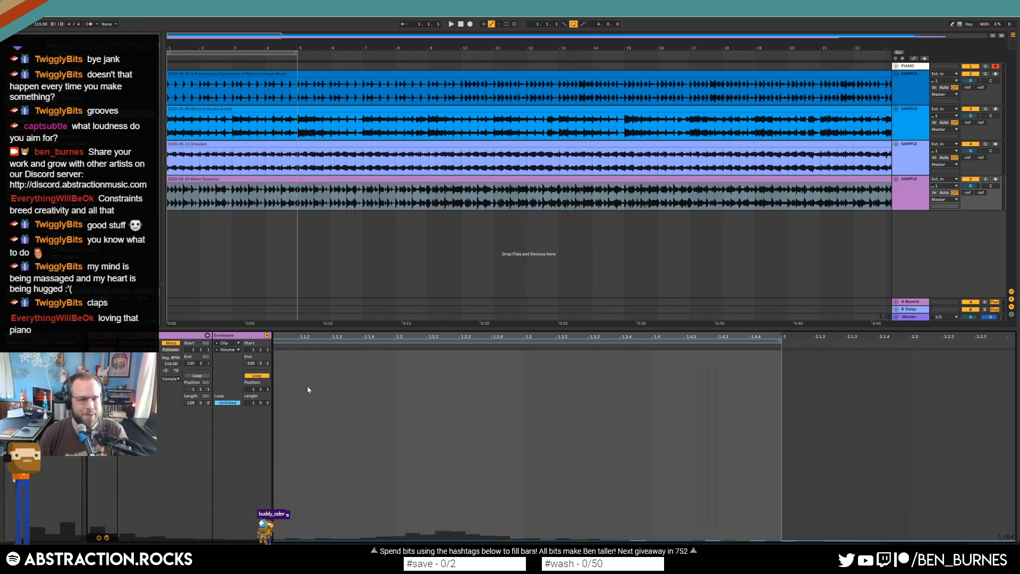
drag(653, 452, 785, 469)
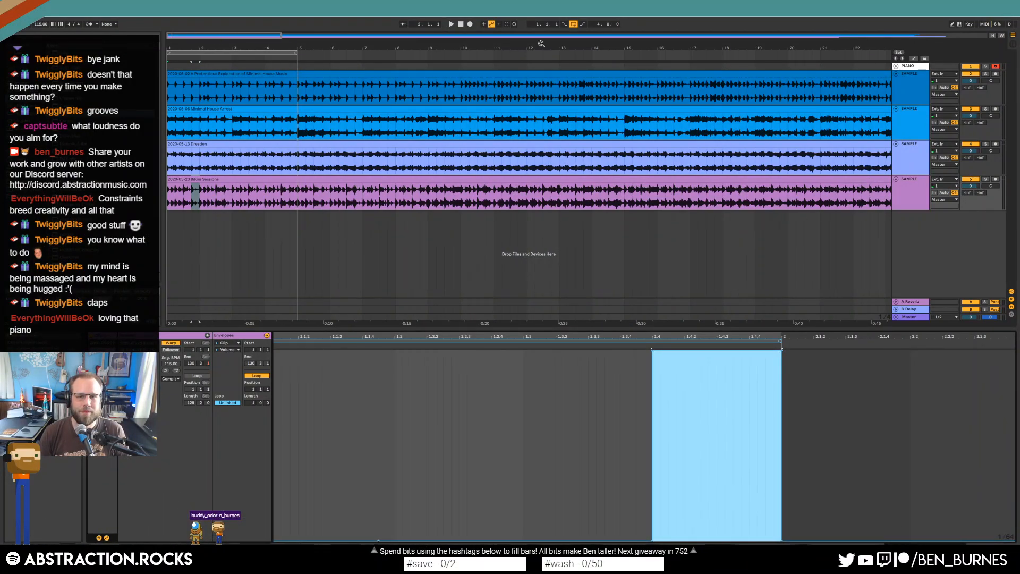
Turn off the arrangement loop and play all four beat-gated clips together.
click(573, 24)
key(space)
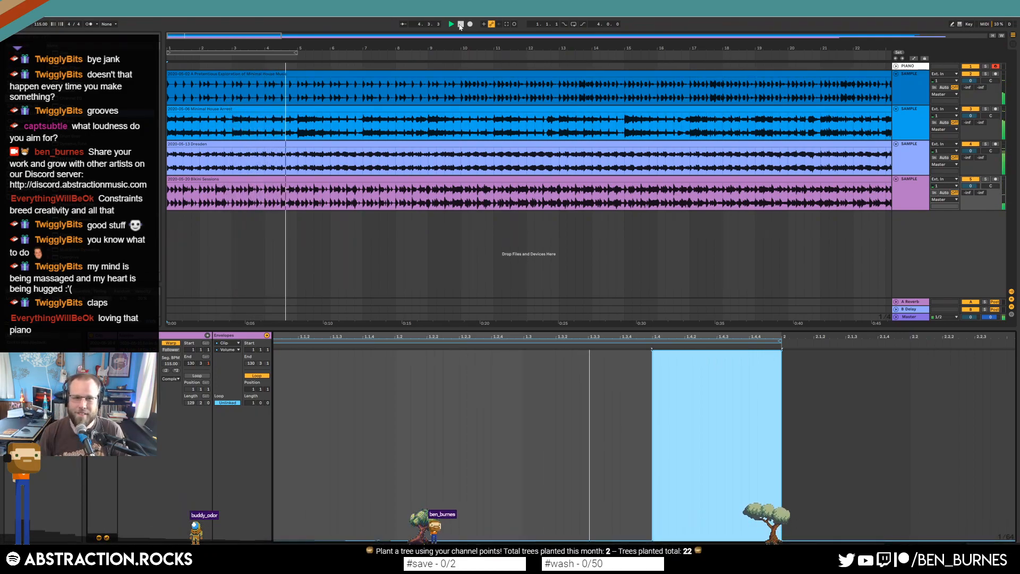
drag(456, 48, 455, 38)
drag(243, 42, 243, 36)
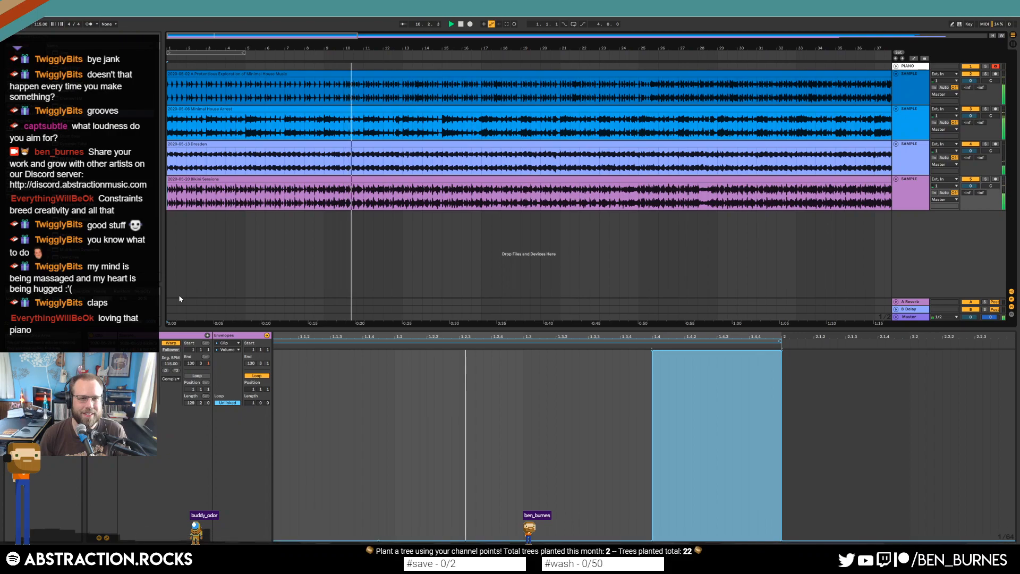
drag(300, 49, 342, 17)
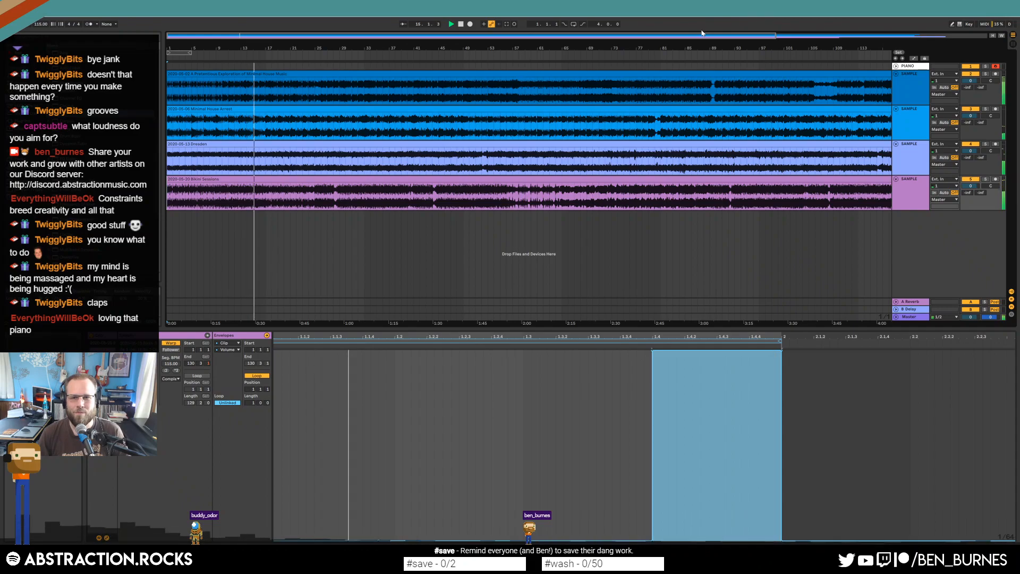
drag(703, 36, 703, 25)
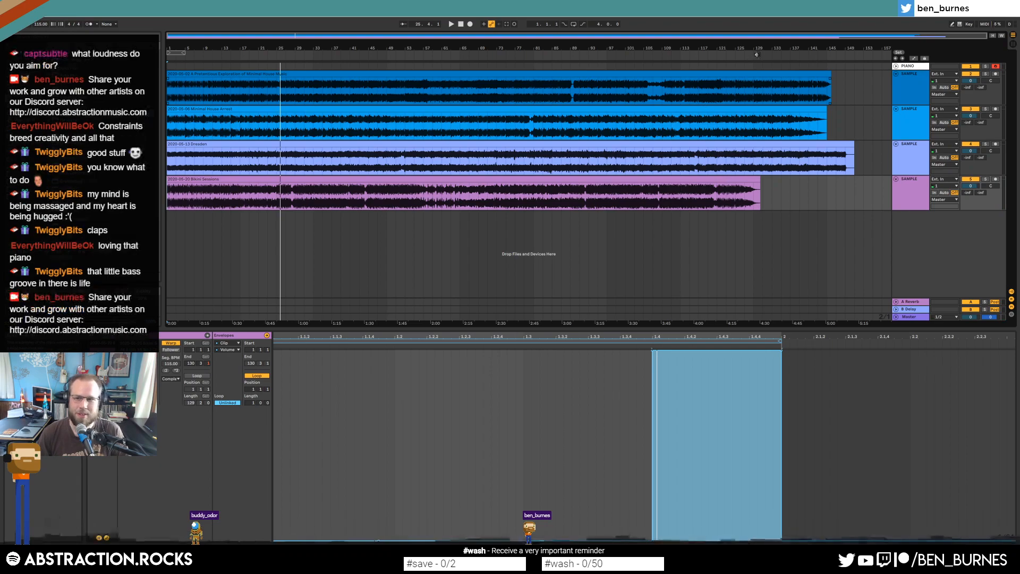
Extend the end of the Bikini Sessions clip to about bar 206.
drag(758, 180, 1016, 180)
double_click(759, 34)
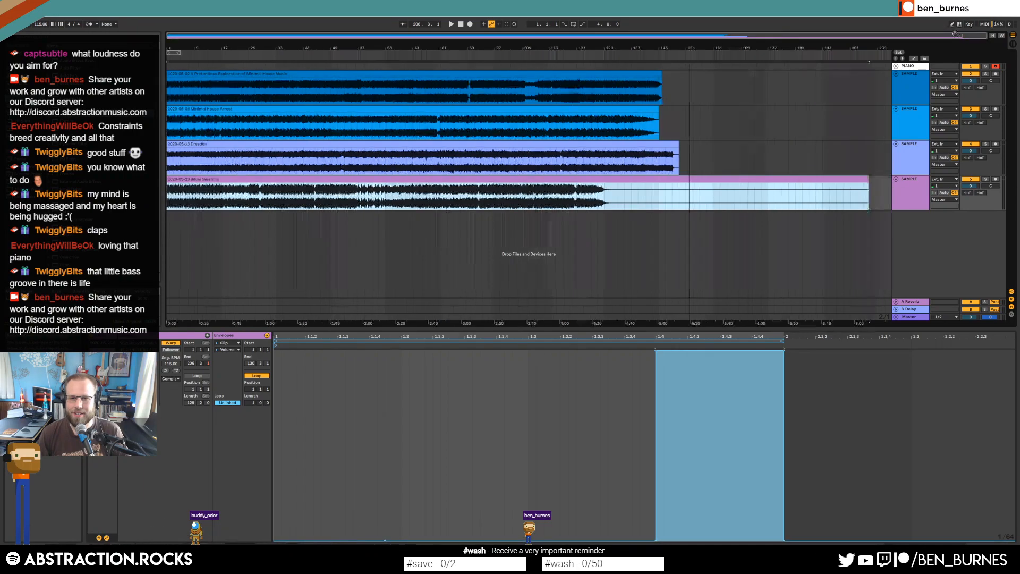
Trim the Bikini Sessions clip to about bar 130, and lengthen it to about bar 146 by repeating bars 121 to 129 twice.
drag(869, 180, 609, 180)
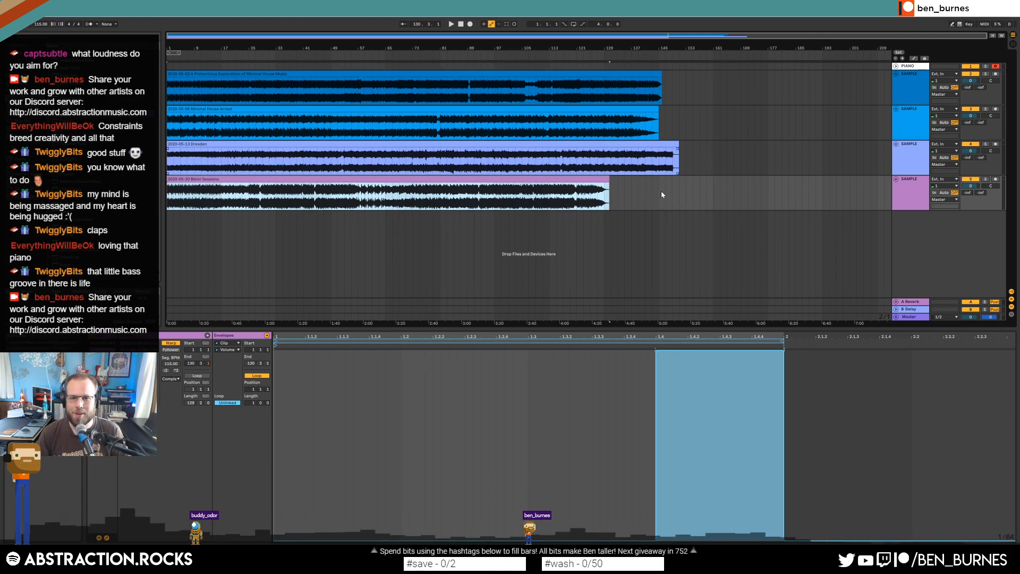
scroll(575, 196, up, 5)
drag(577, 199, 716, 202)
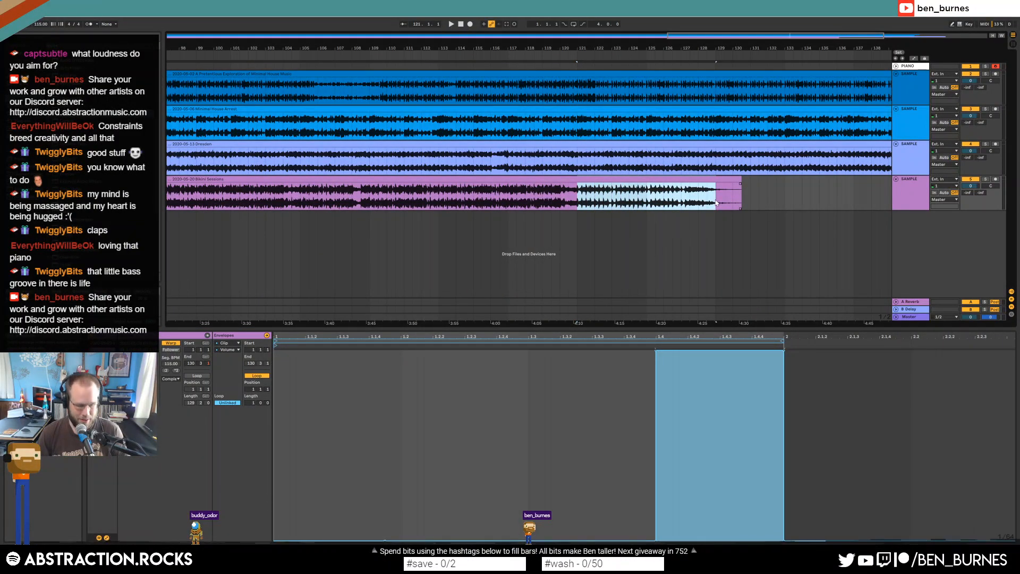
key(ctrl+d)
key(ctrl+d)
drag(745, 183, 773, 184)
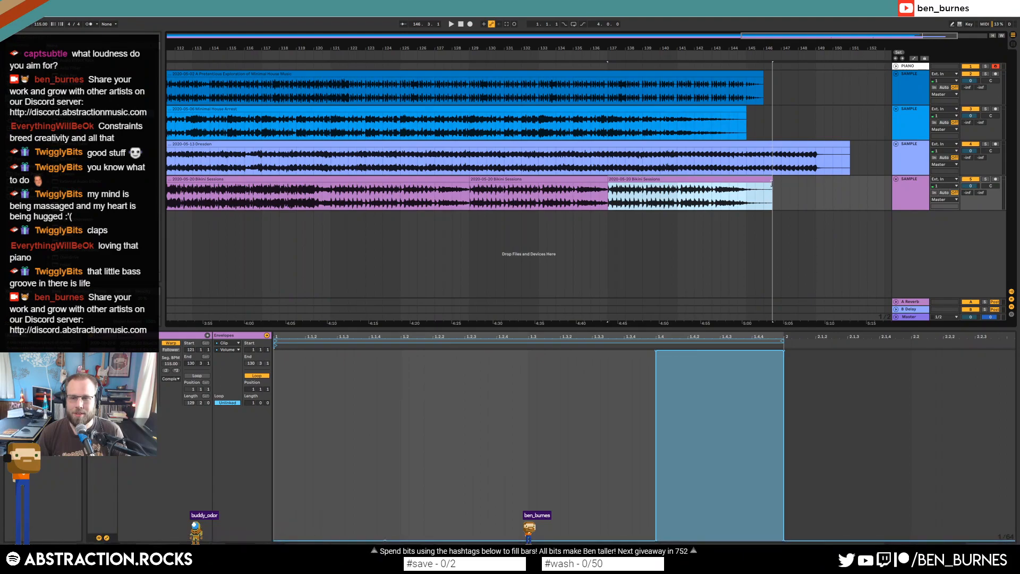
Delete the tail of the Dresden clip from bar 145 onward, matching the end of the Minimal House clip above.
click(781, 191)
drag(849, 144, 748, 158)
key(Delete)
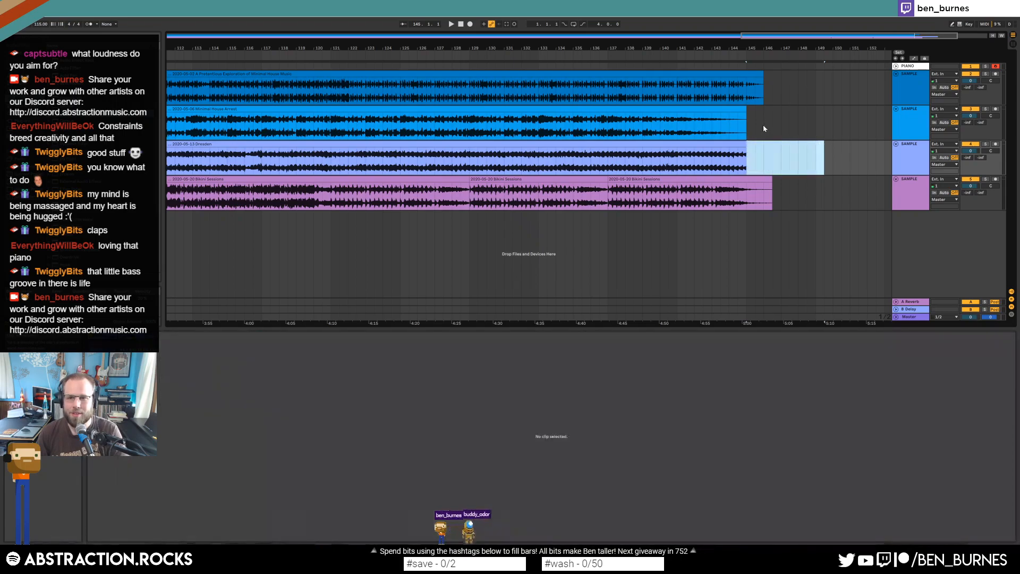
click(763, 125)
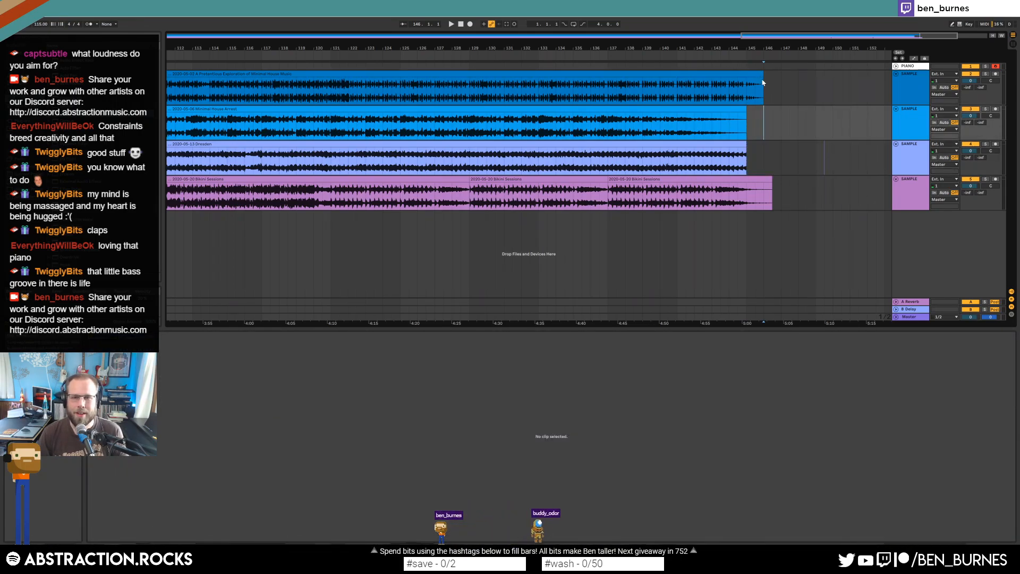
Select all clips on the four sample tracks, from the start of the arrangement to just past the end of the longest one.
scroll(549, 140, down, 5)
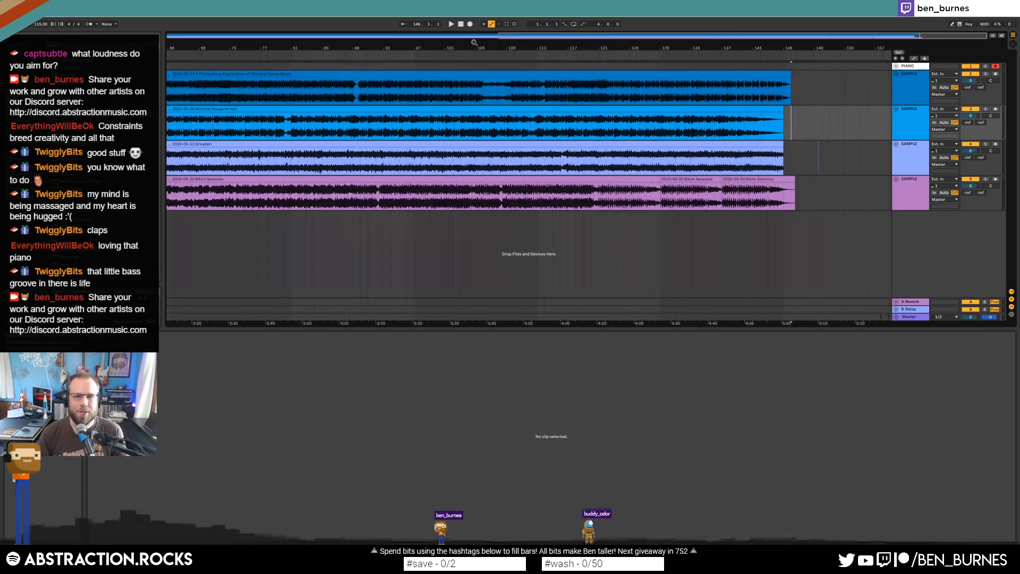
double_click(578, 38)
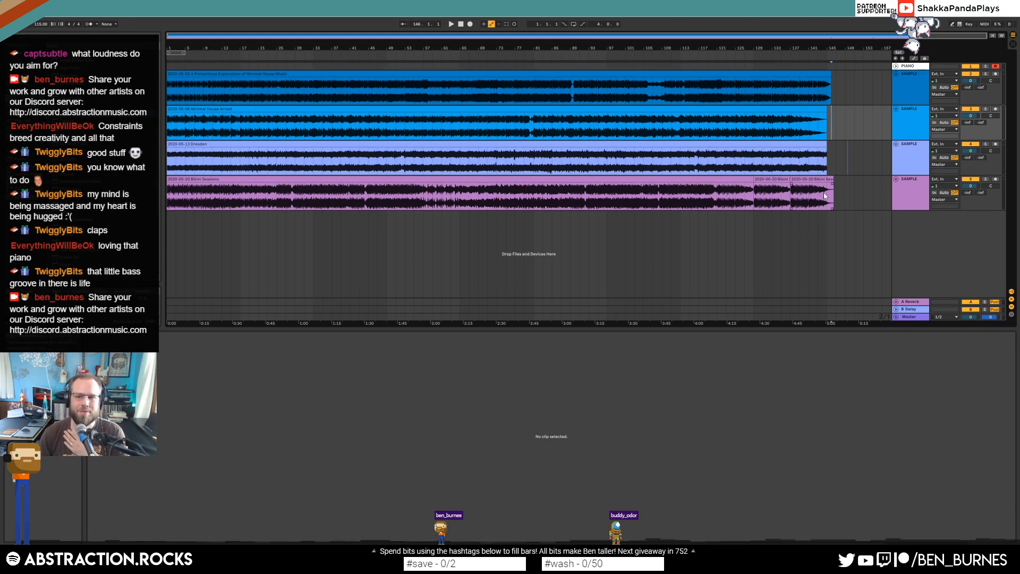
drag(834, 190, 169, 83)
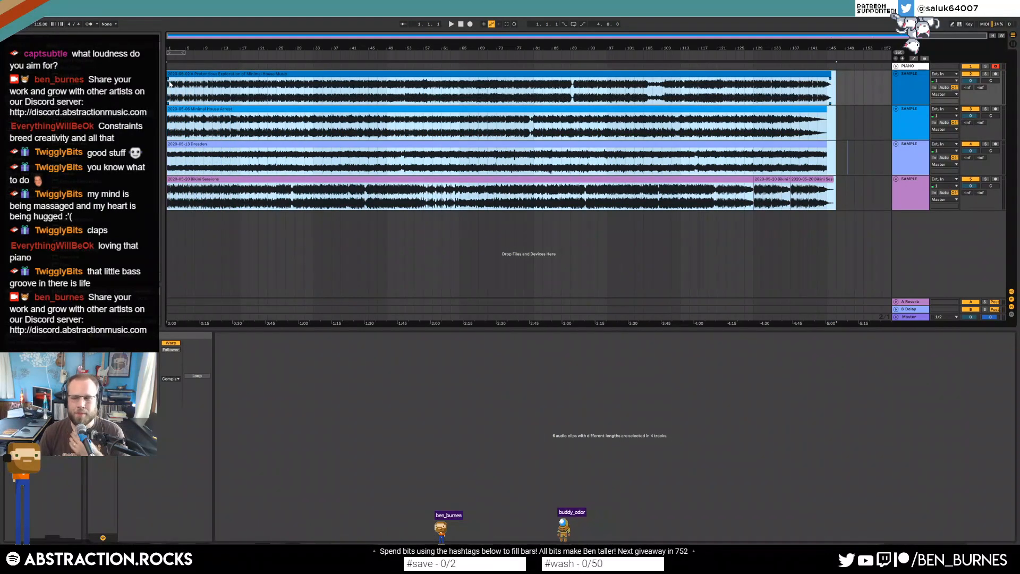